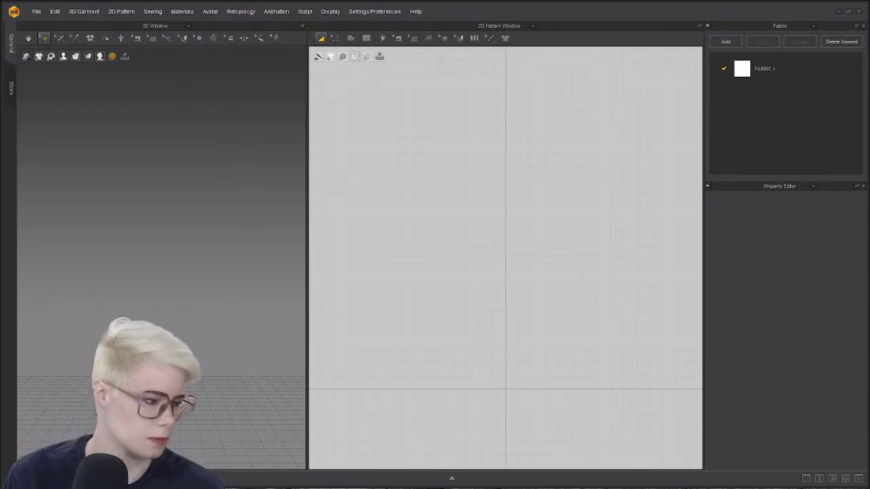
- Bring up the library and load a light-skinned female FV2 avatar from its Avatar collection
click(859, 480)
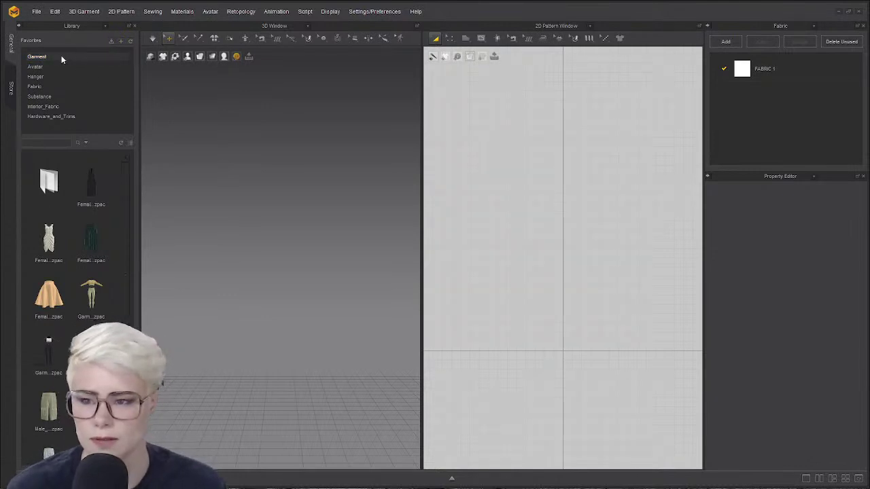
click(44, 55)
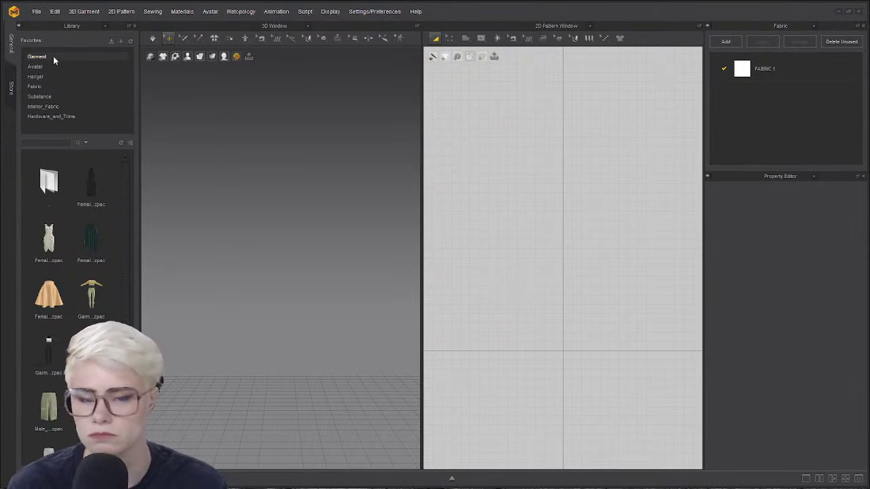
click(67, 67)
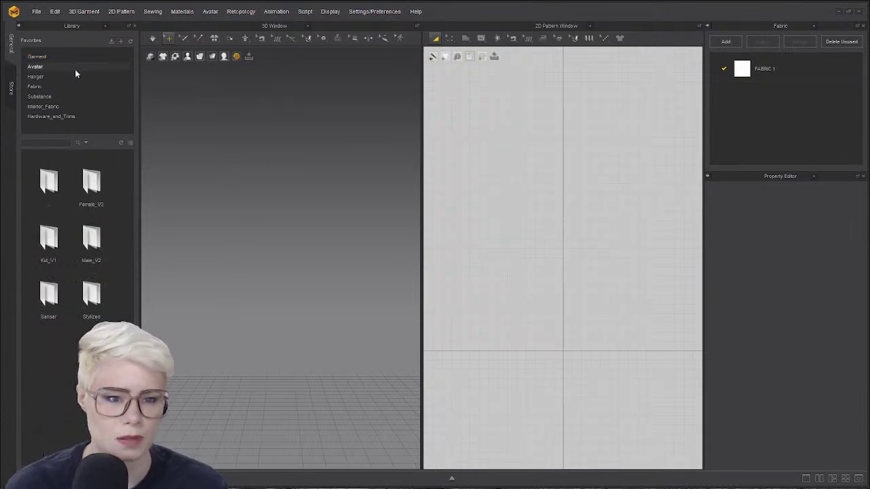
scroll(74, 341, down, 2)
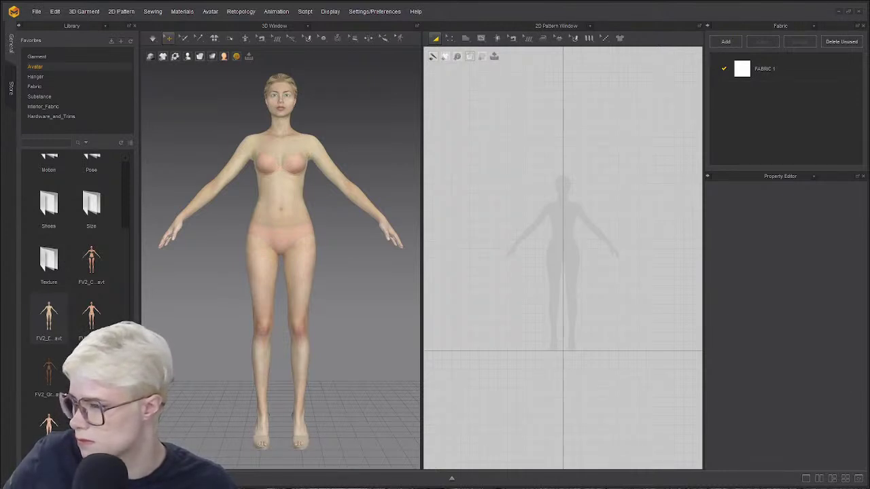
- Switch to the browser and examine the period photos and two French evening dresses in the Edwardian fashion article on fiveminutehistory.com
drag(462, 14, 435, 5)
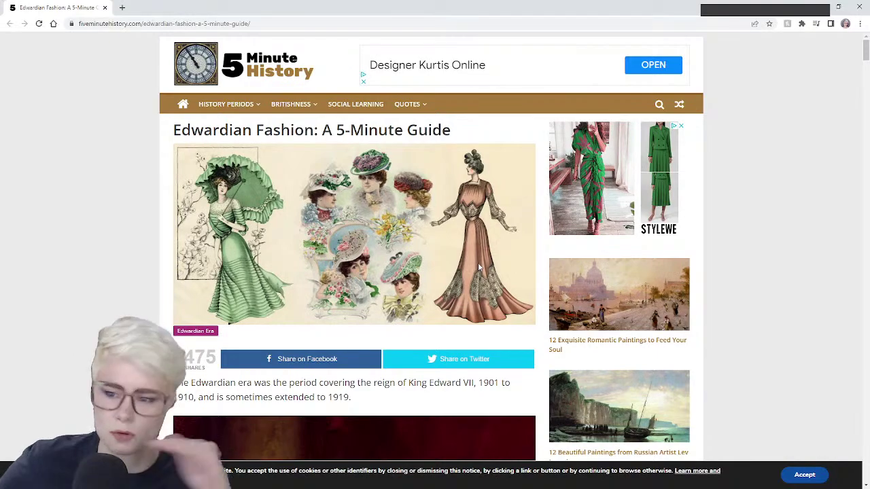
scroll(479, 267, down, 3)
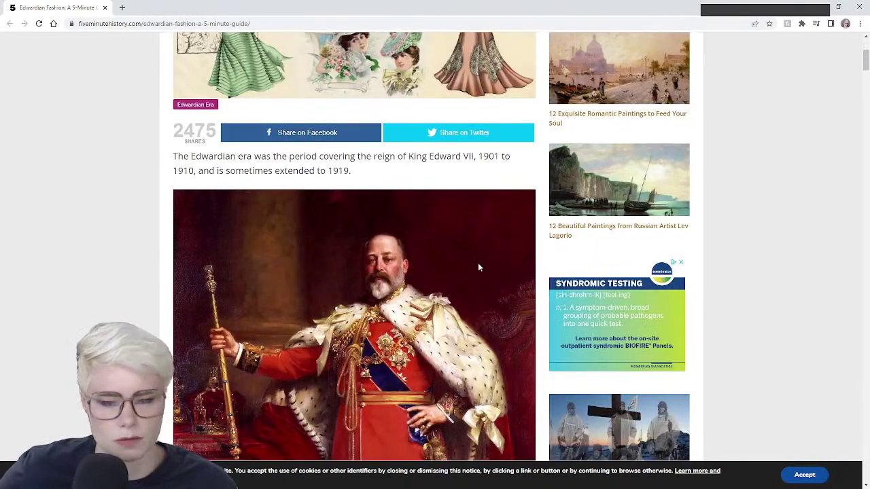
scroll(479, 267, down, 6)
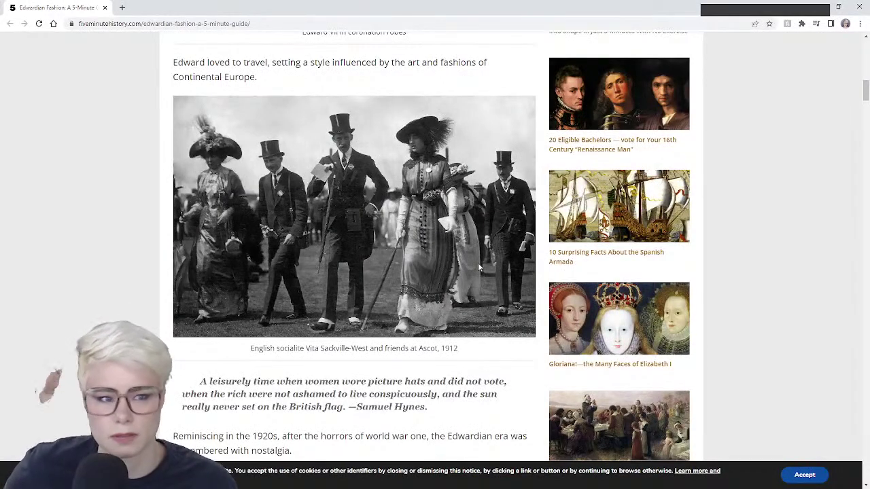
scroll(327, 230, down, 3)
scroll(326, 229, down, 5)
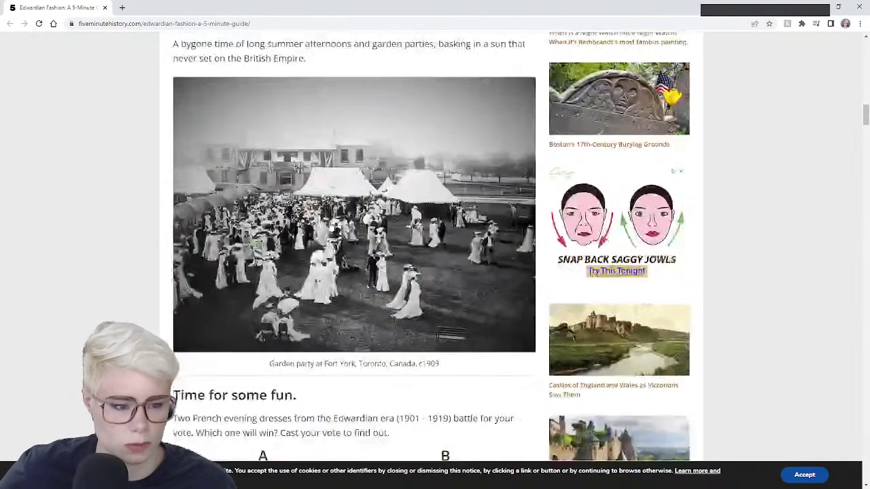
scroll(334, 218, down, 5)
scroll(334, 217, up, 1)
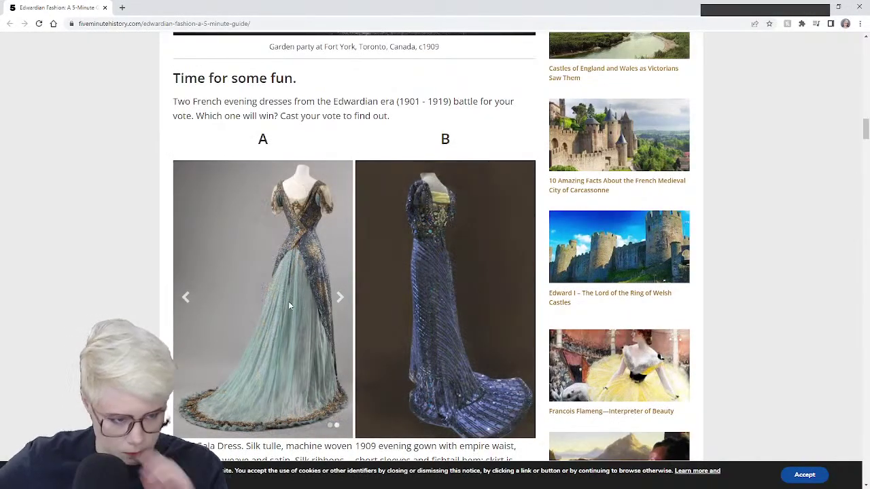
scroll(279, 278, down, 7)
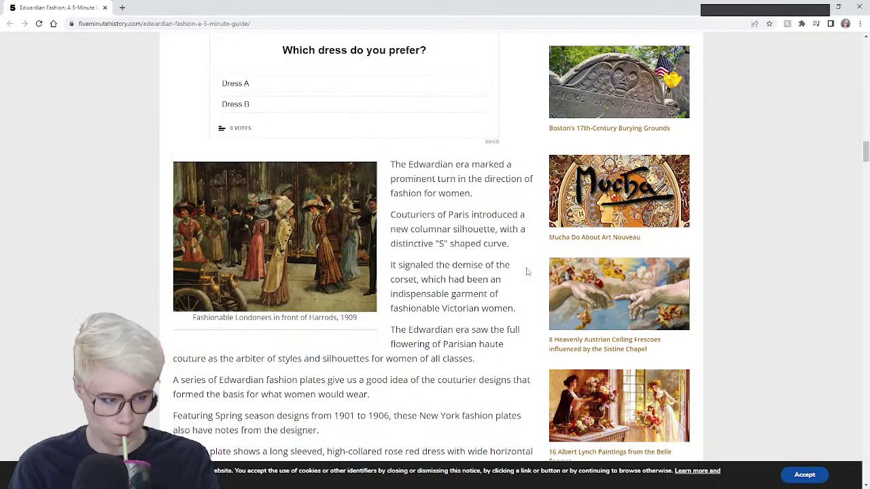
- Study the article's coloured fashion plates, including the red trellis-patterned dress and the ruffled yellow gown
scroll(526, 272, down, 9)
scroll(449, 274, down, 3)
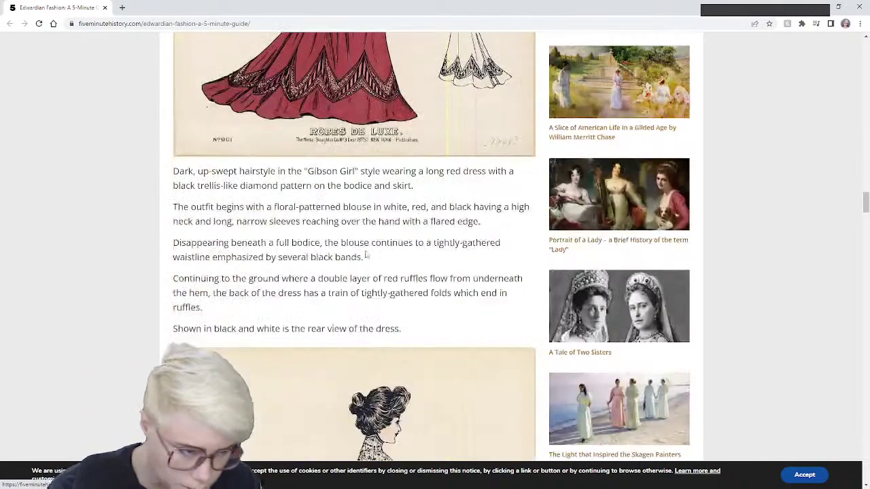
scroll(363, 235, down, 10)
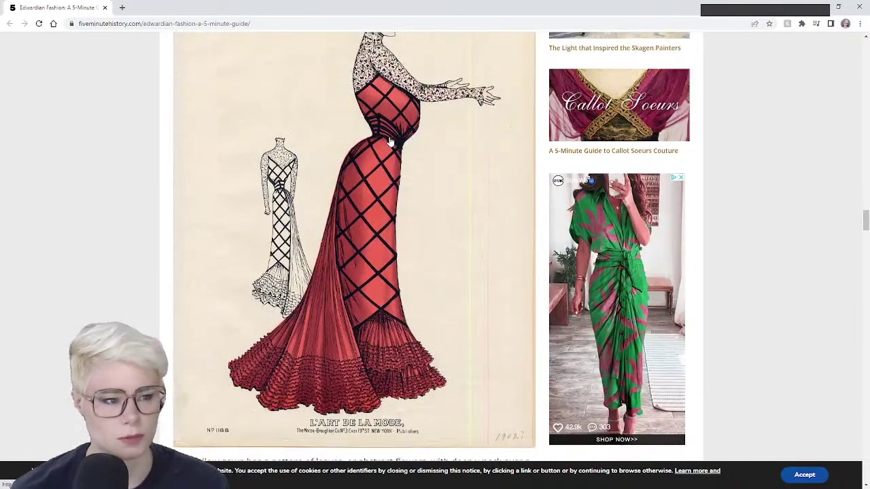
scroll(383, 179, up, 1)
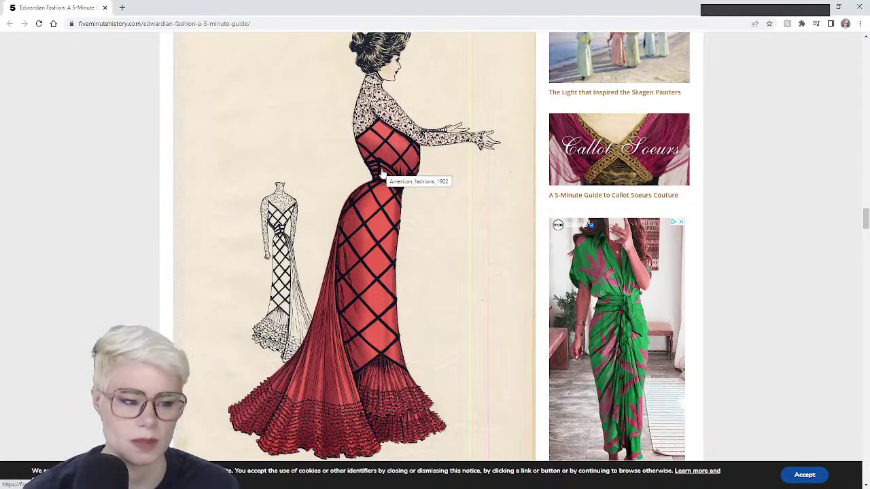
scroll(340, 225, down, 3)
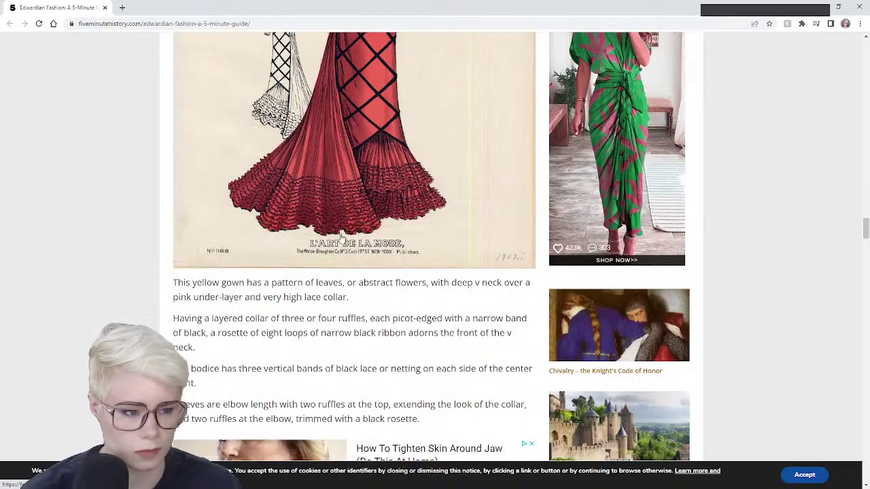
scroll(342, 237, down, 10)
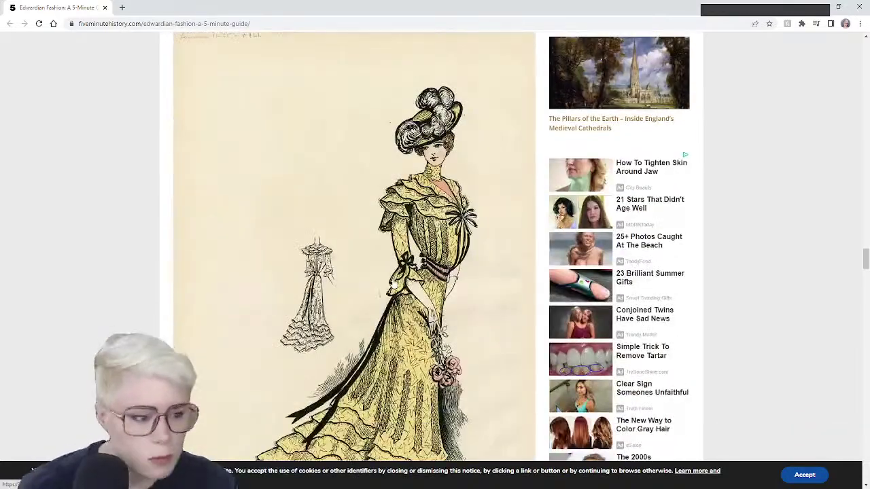
scroll(354, 244, down, 2)
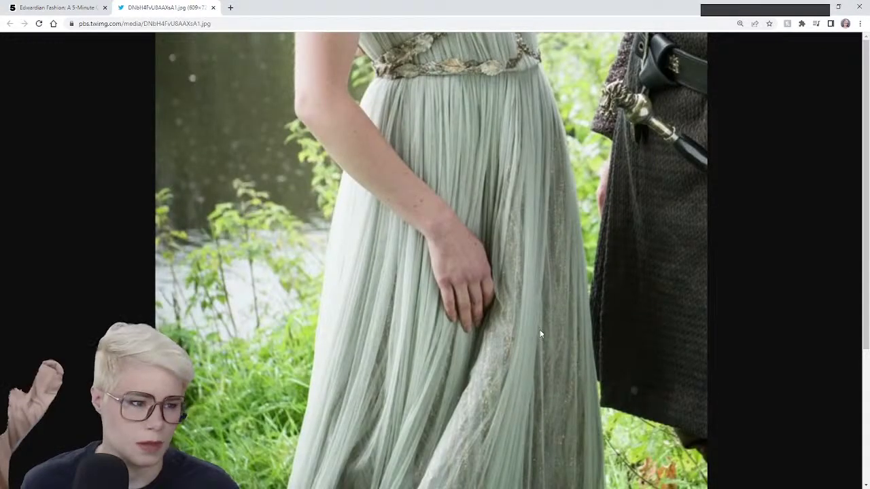
- Inspect the fine pleating of the pale green gown's skirt and waist up close, and close the photo
scroll(541, 334, down, 3)
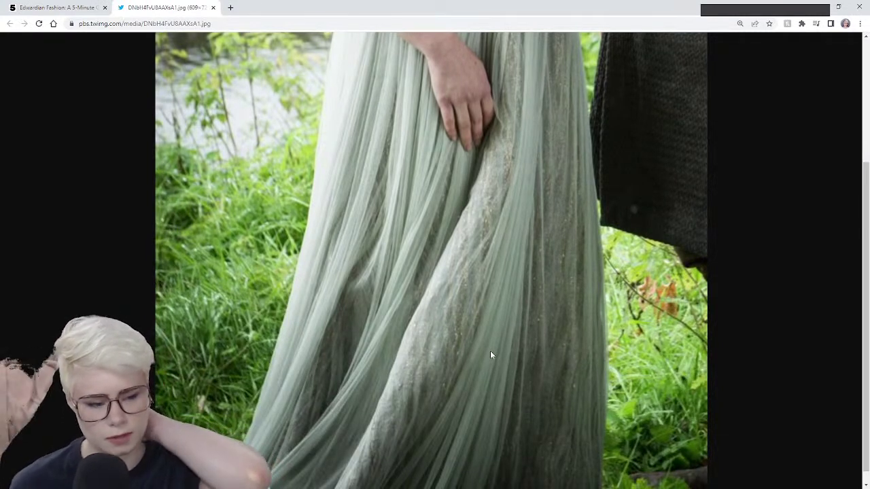
scroll(491, 354, up, 3)
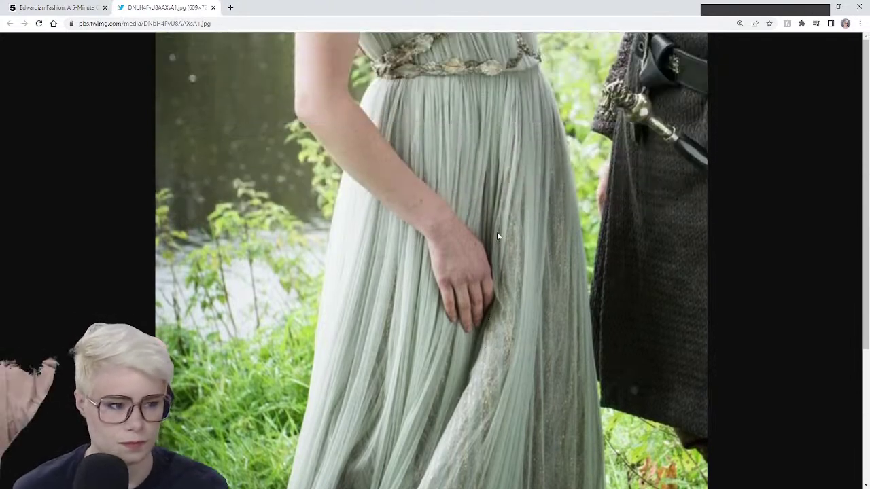
ctrl+scroll(491, 215, up, 5)
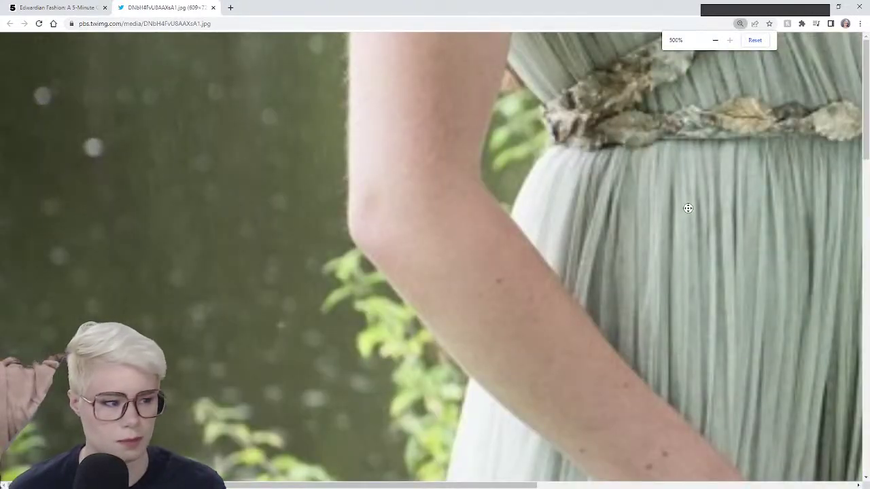
drag(295, 485, 442, 485)
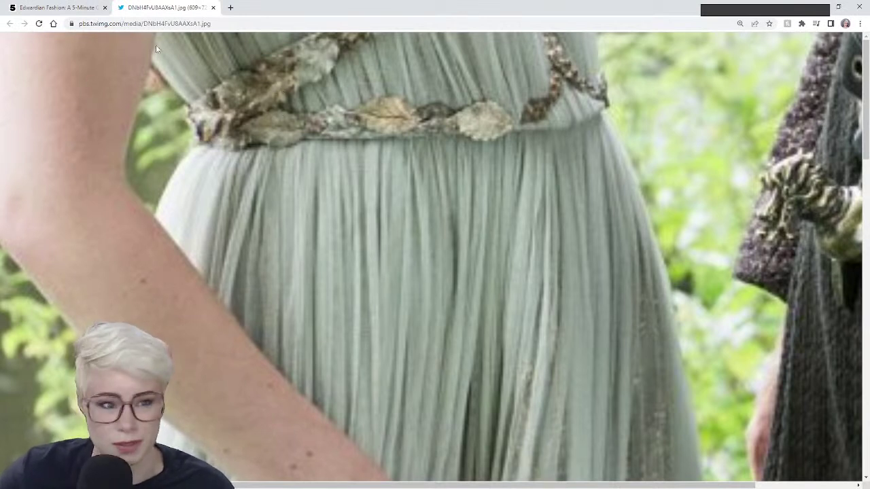
click(213, 7)
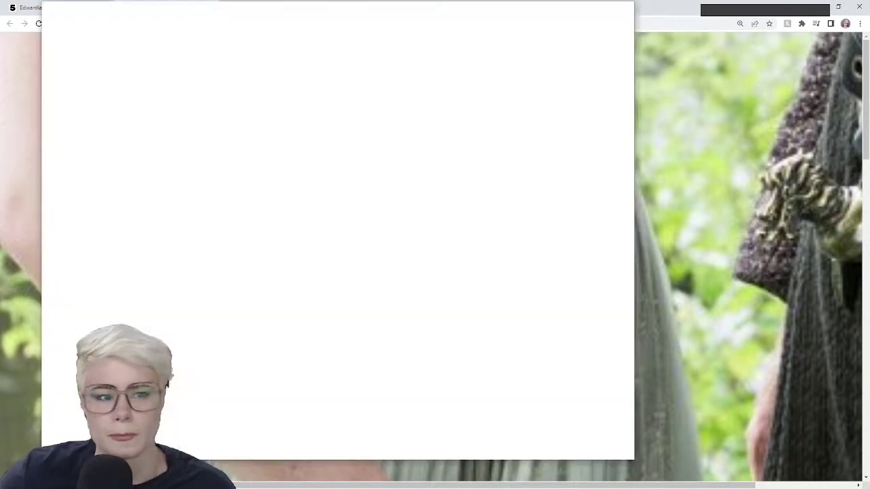
- Look through the article past the yellow gown and hat photographs, returning to the rose-coloured gown plate
scroll(348, 270, down, 15)
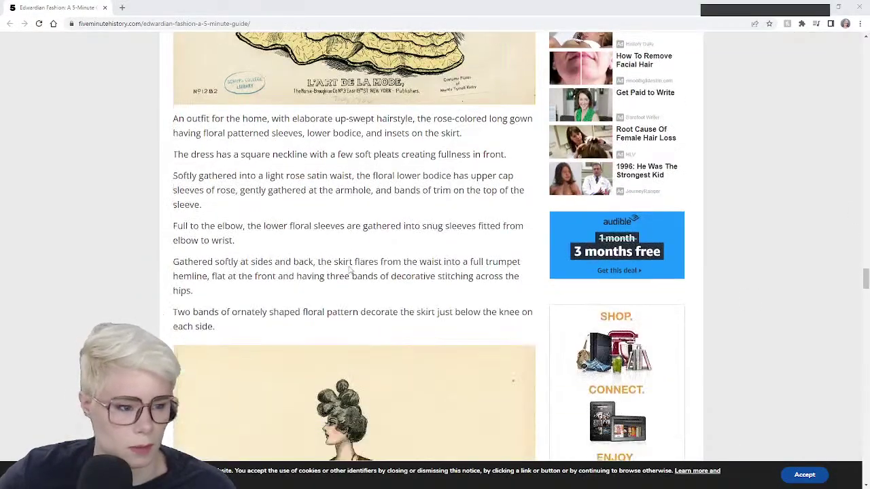
scroll(349, 270, down, 5)
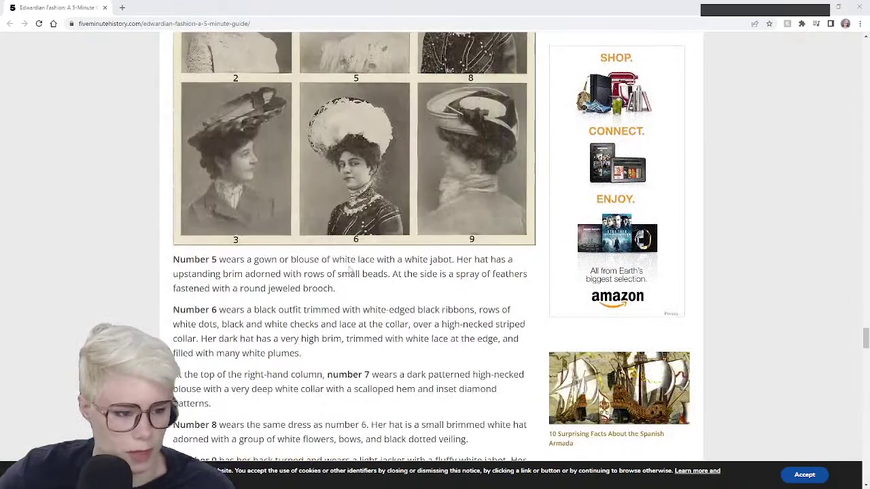
scroll(348, 269, up, 9)
scroll(350, 270, up, 2)
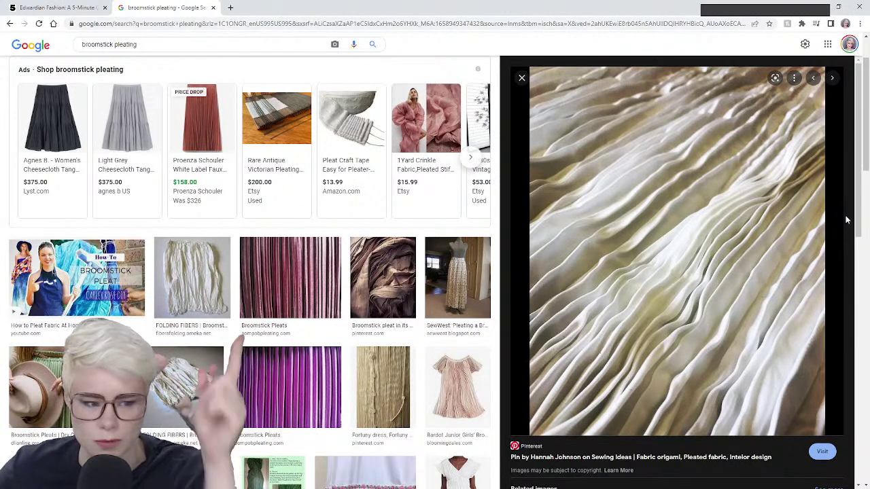
- Compare broomstick pleating image results, including the satin dress, Crimson Peak nightgown and Fortuny dress, and close the search
click(457, 387)
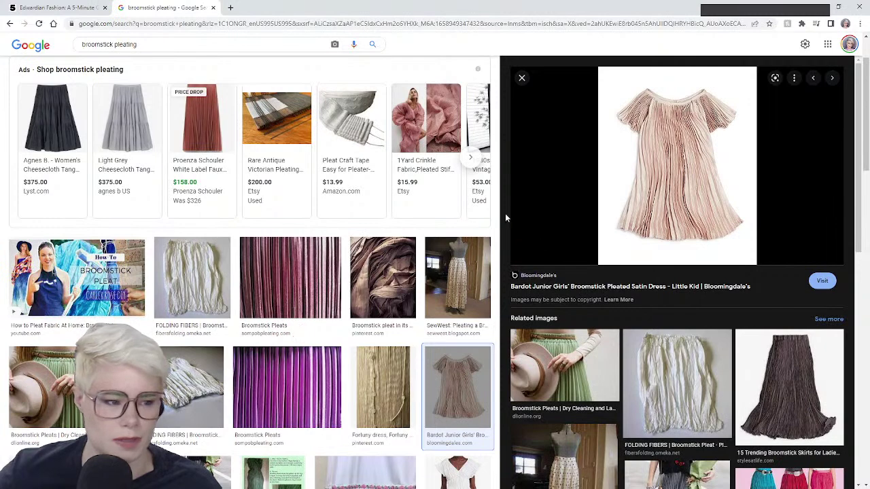
scroll(315, 258, down, 3)
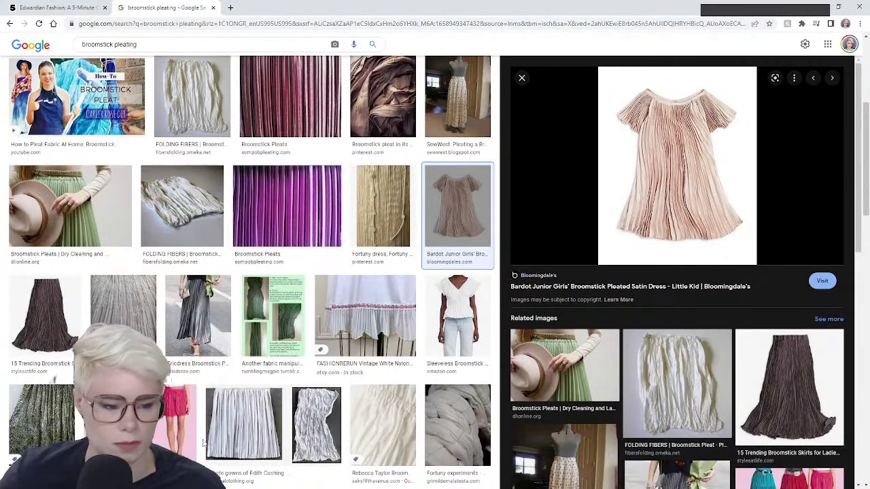
click(279, 427)
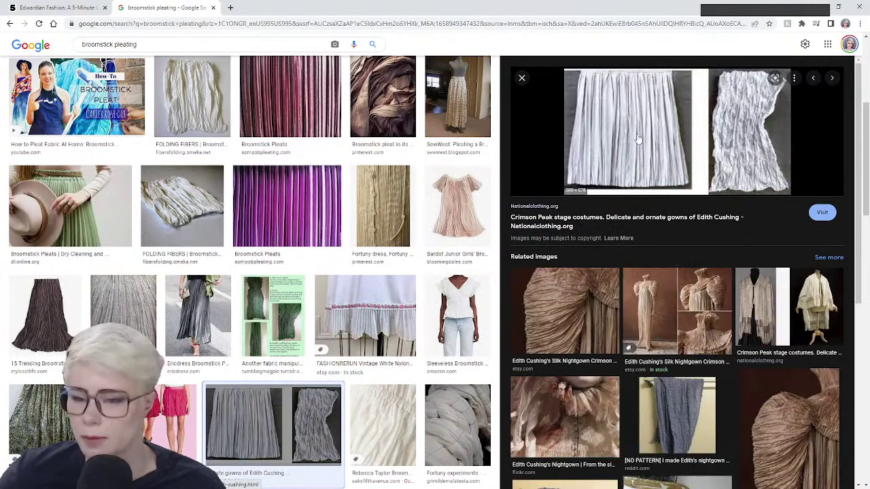
scroll(611, 221, up, 2)
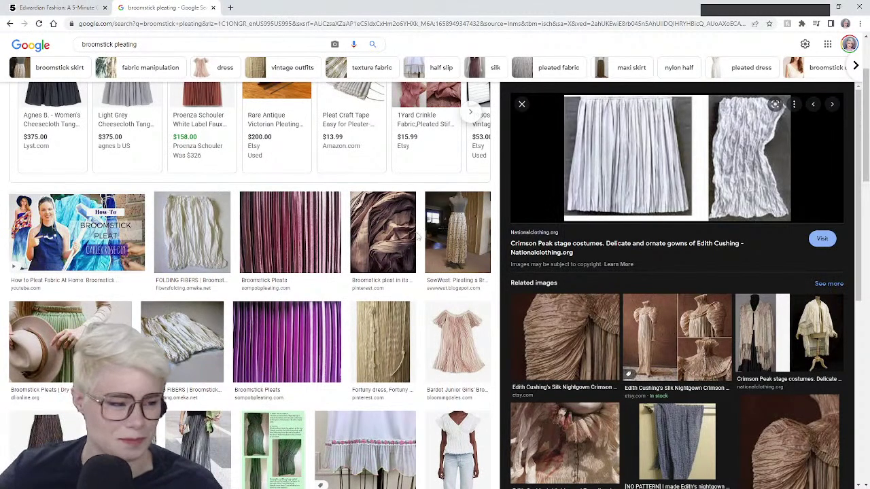
scroll(680, 347, down, 3)
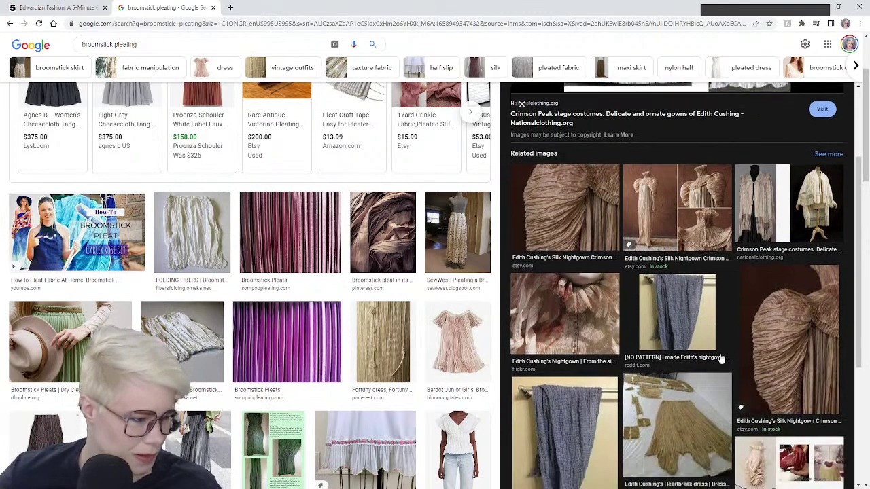
click(775, 345)
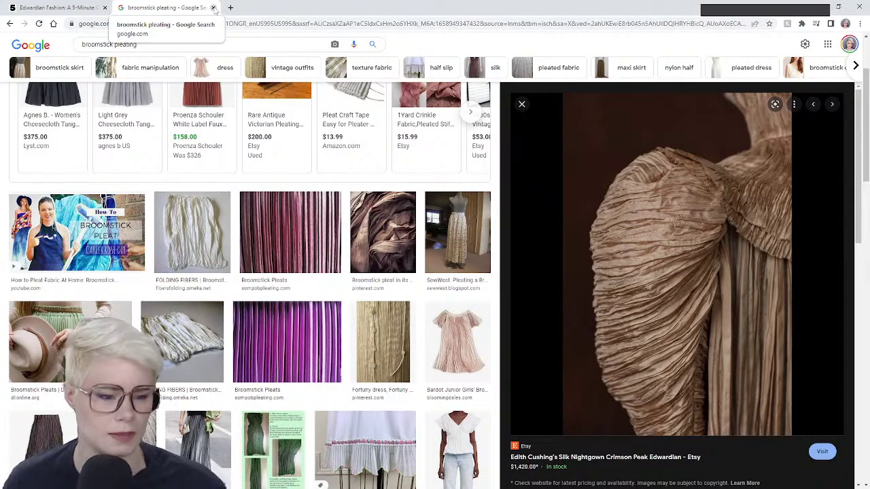
scroll(381, 306, down, 1)
click(382, 298)
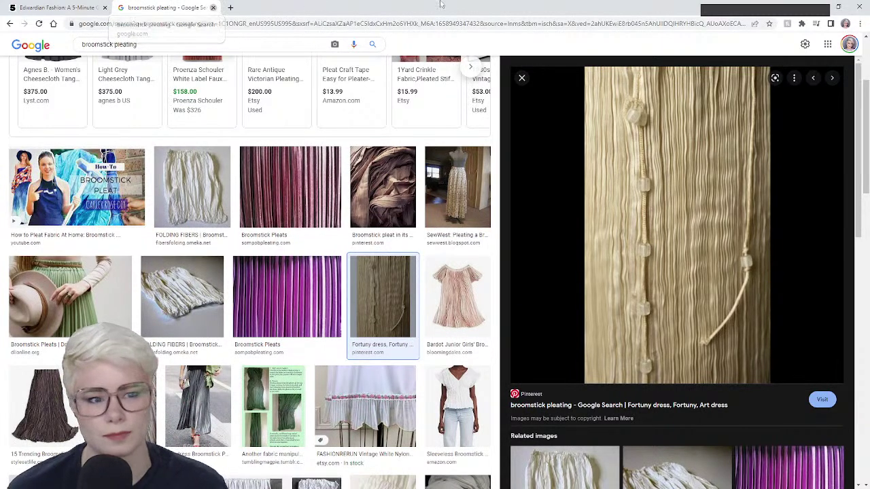
click(213, 7)
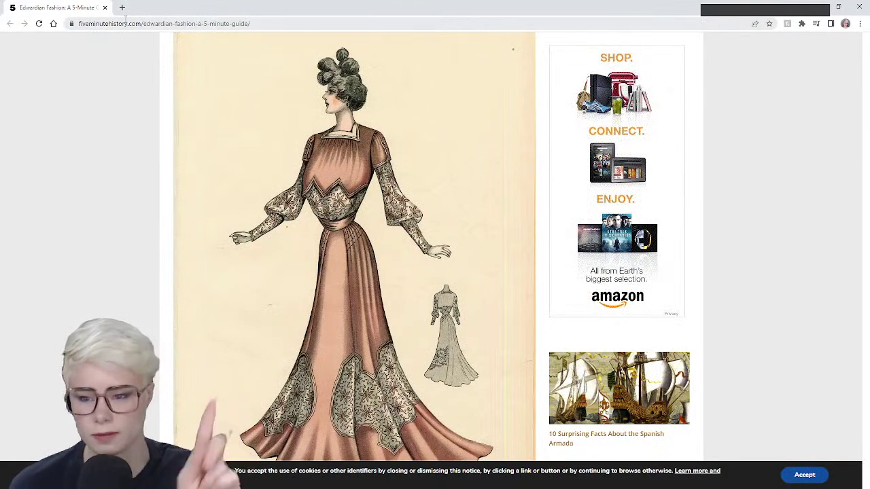
- Examine the rose-coloured gown's skirt and sleeves and the Edwardian hat descriptions that follow in the article
scroll(354, 248, down, 1)
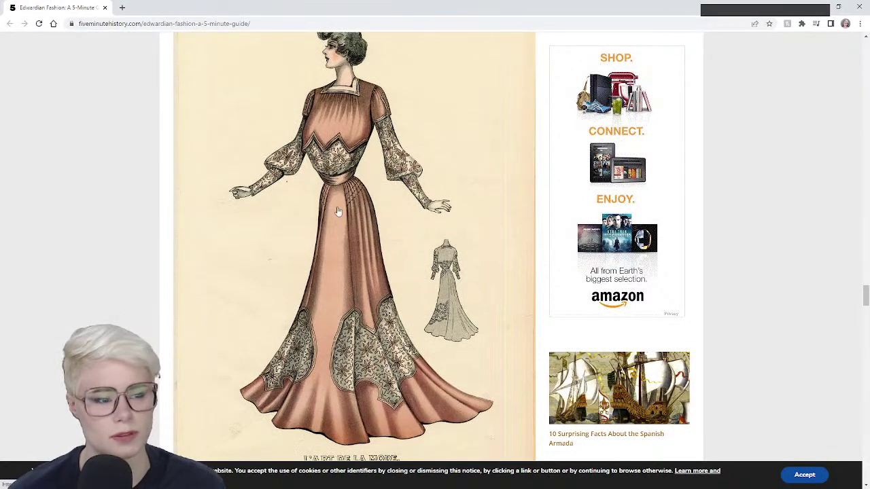
scroll(298, 197, down, 2)
scroll(300, 204, down, 7)
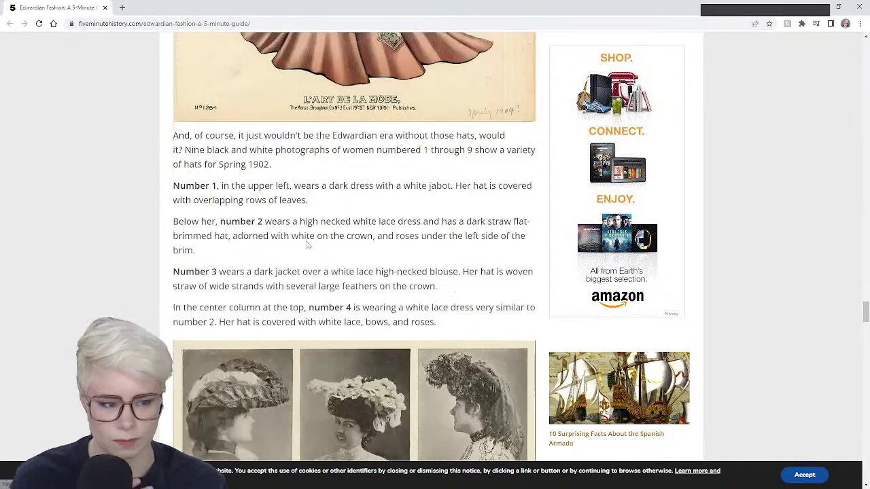
scroll(296, 197, down, 8)
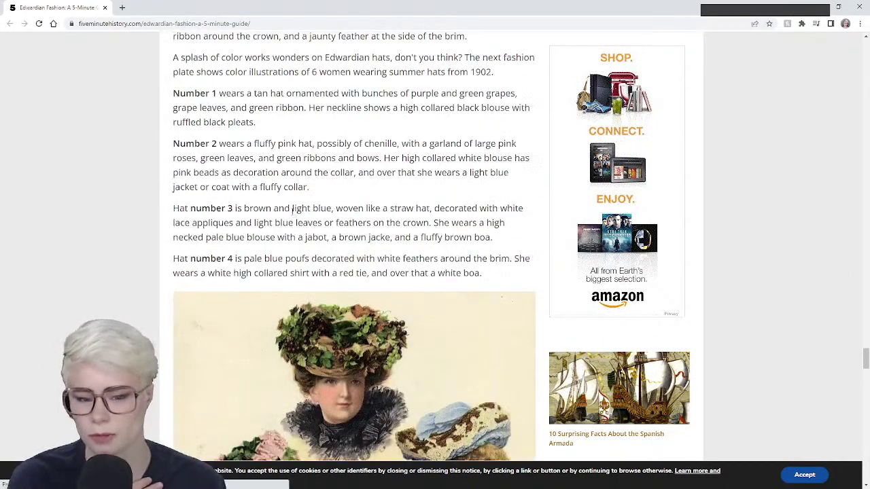
- Look through the article's numbered hat descriptions and horse-race fashion plate to the references, and close the article
scroll(294, 215, down, 6)
scroll(293, 213, down, 4)
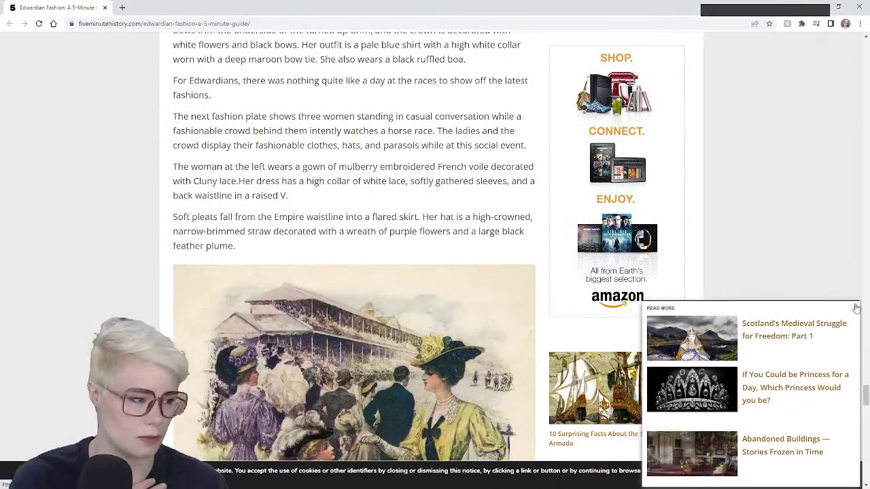
scroll(389, 297, down, 4)
scroll(389, 298, up, 1)
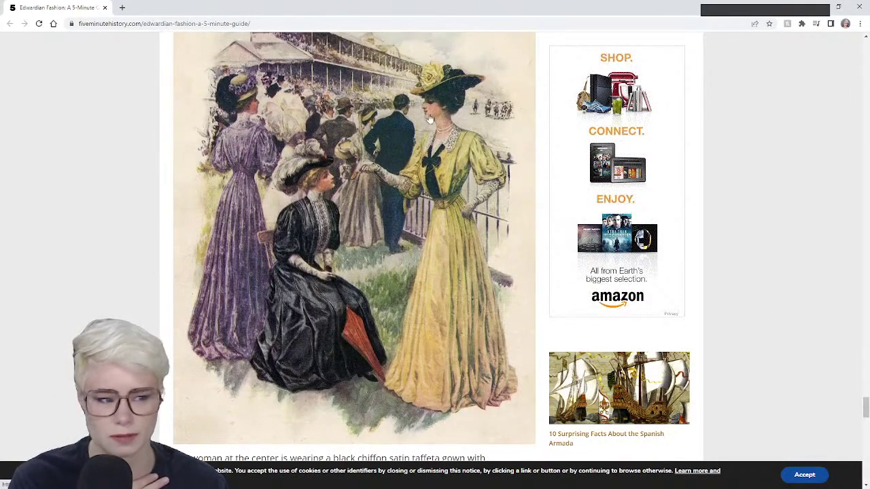
scroll(424, 200, down, 15)
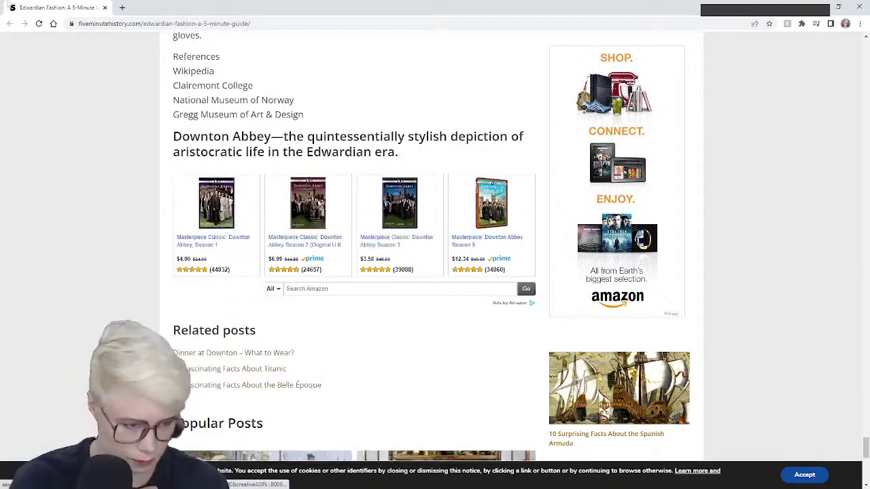
click(105, 8)
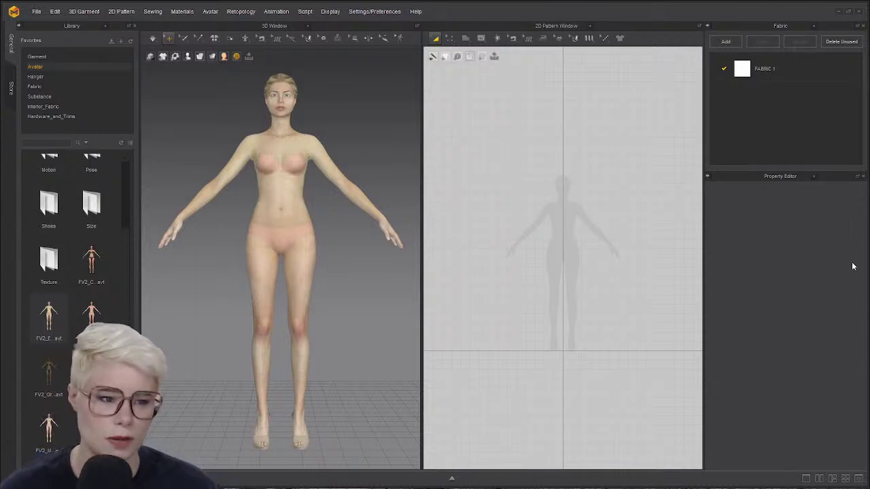
- Close the Library panel in Marvelous Designer and frame the avatar's head and torso in the 3D view
middle_drag(281, 174, 251, 206)
scroll(240, 250, up, 4)
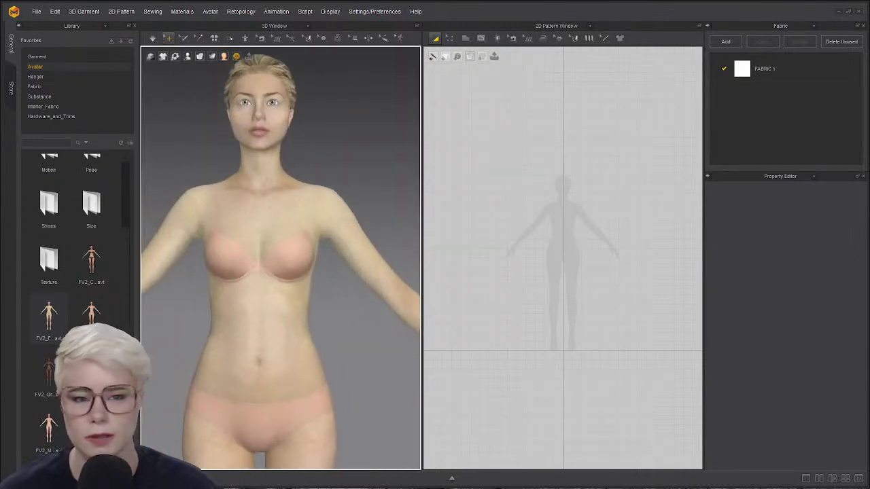
click(129, 26)
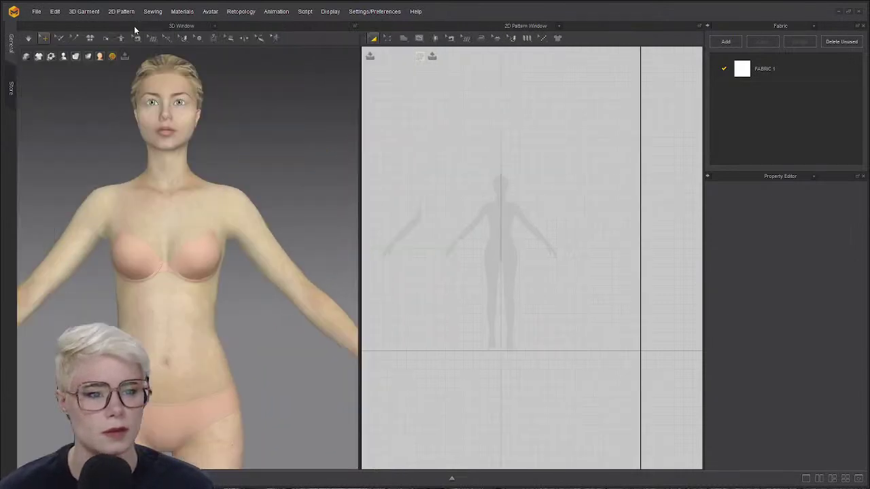
right_drag(178, 204, 179, 160)
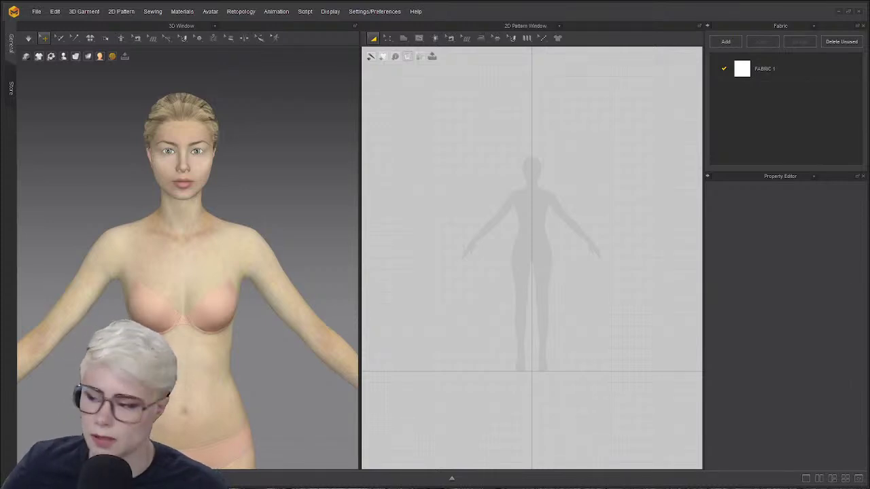
- Switch to the browser, preview the Canadian smocking tutorials collage and search images for smocking pleater smocking
drag(433, 488, 437, 2)
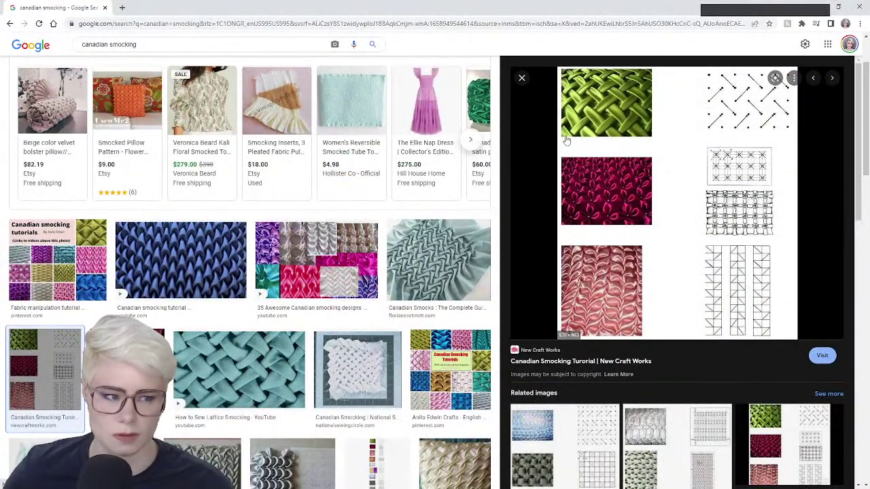
click(60, 265)
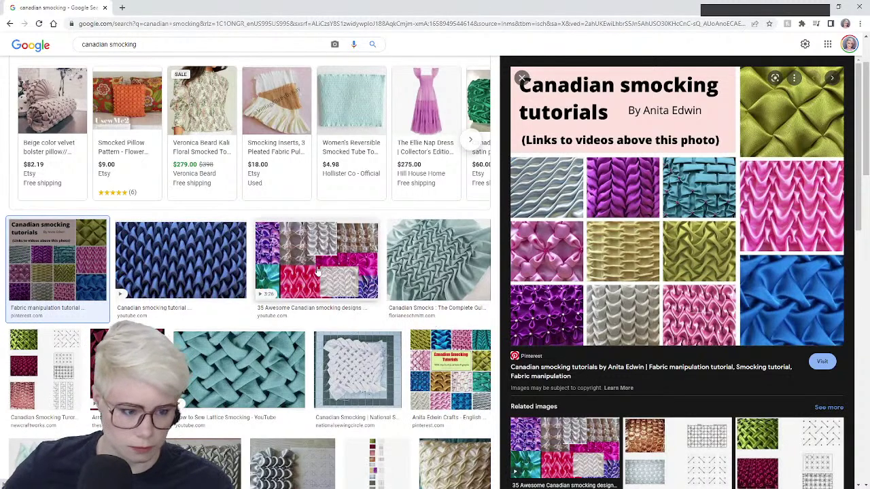
click(109, 44)
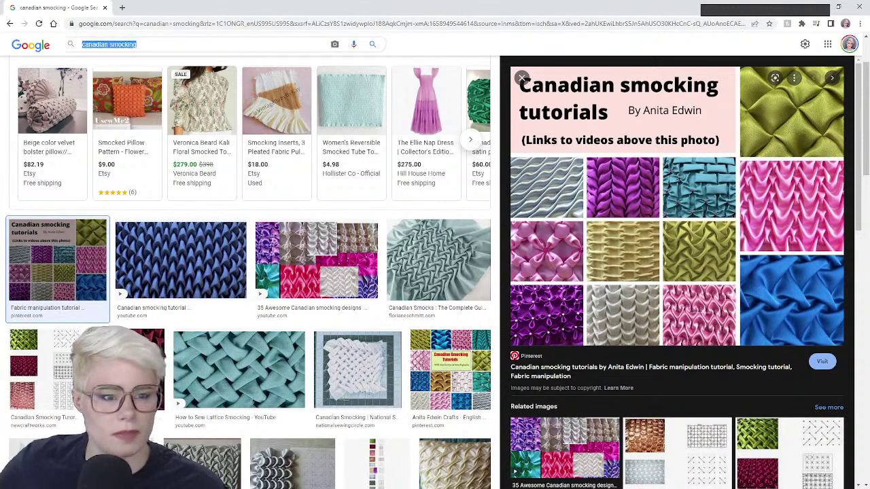
text(smoc)
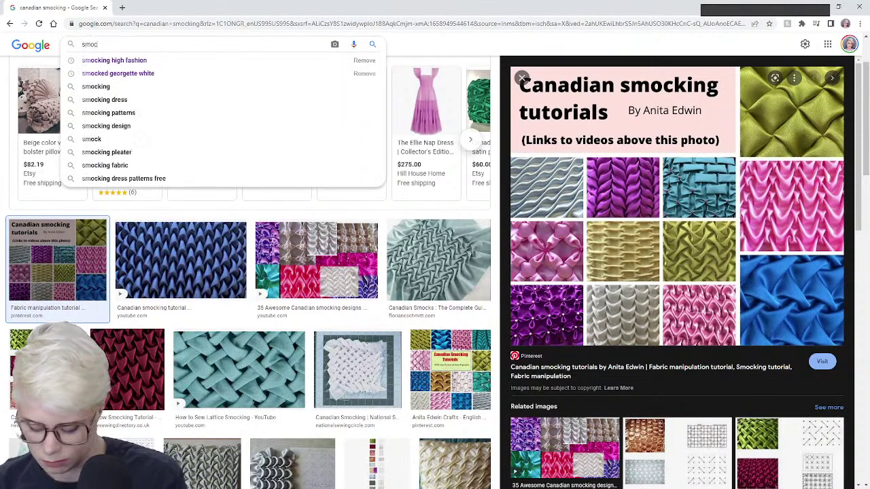
text(king pleater smock)
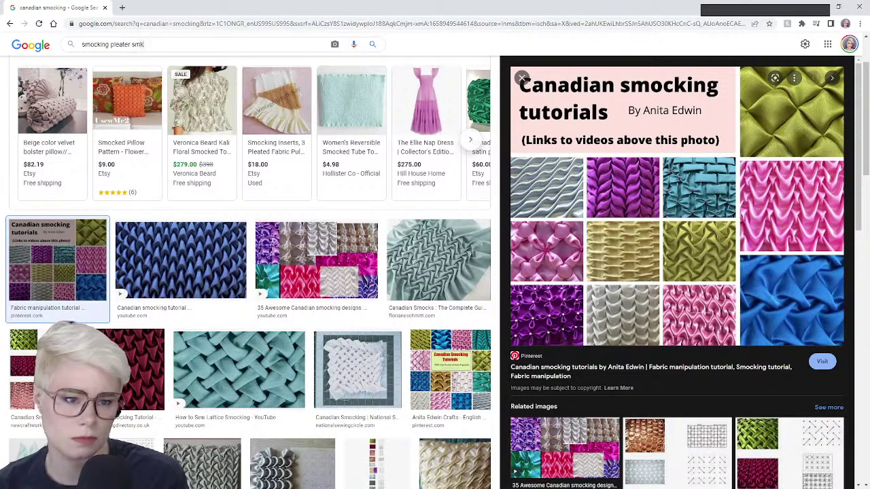
text(ing)
key(Return)
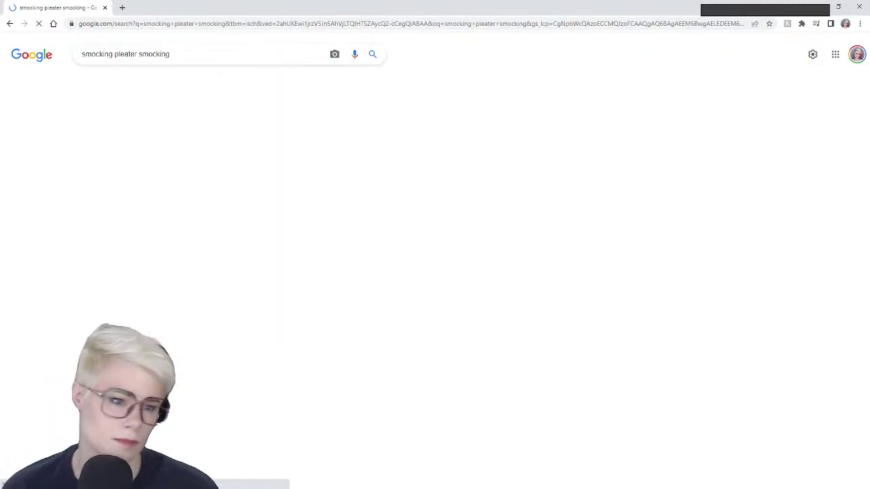
- Browse the smocking pleater results and preview the machine embroidered smocked panel with its related images
scroll(306, 225, down, 3)
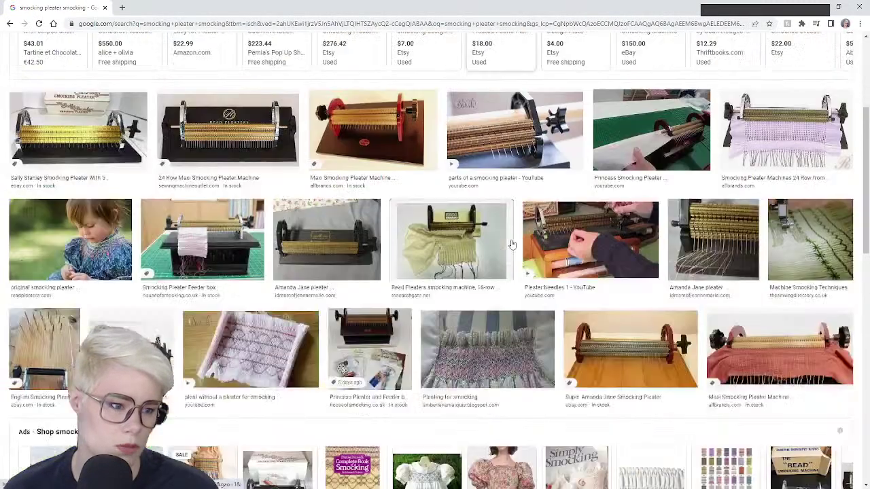
click(261, 117)
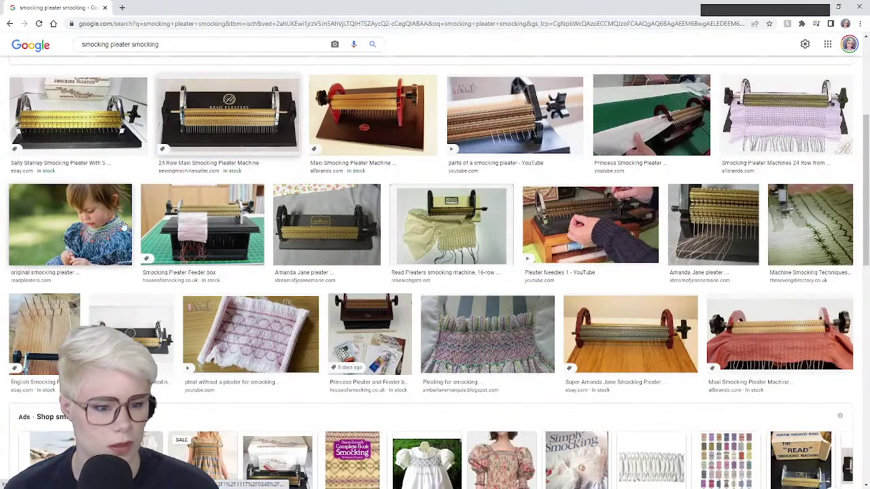
scroll(412, 267, down, 5)
scroll(411, 267, down, 8)
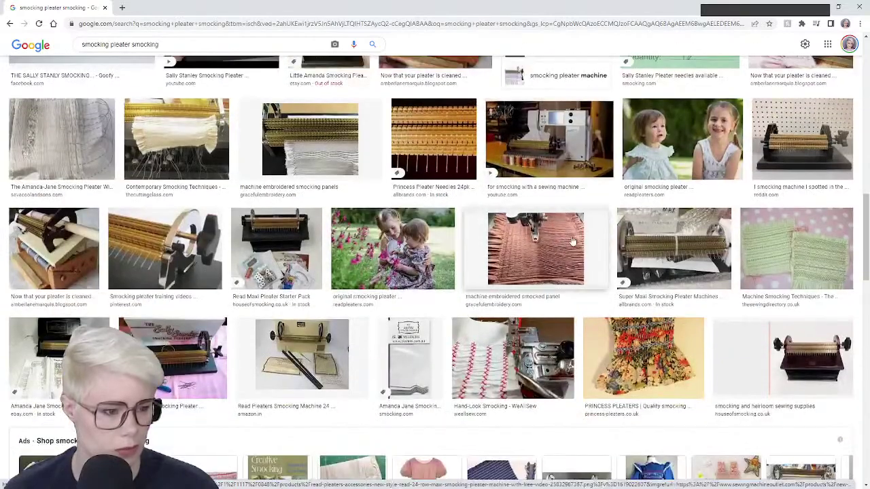
click(573, 241)
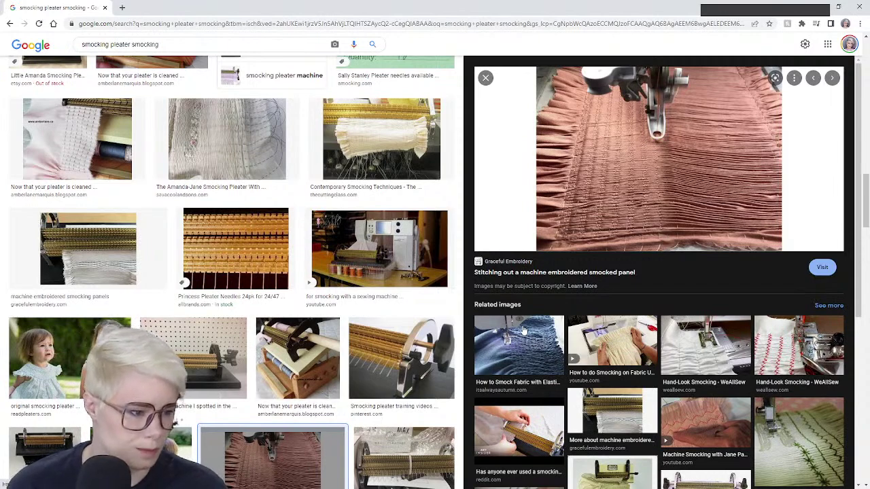
scroll(612, 333, down, 3)
click(799, 316)
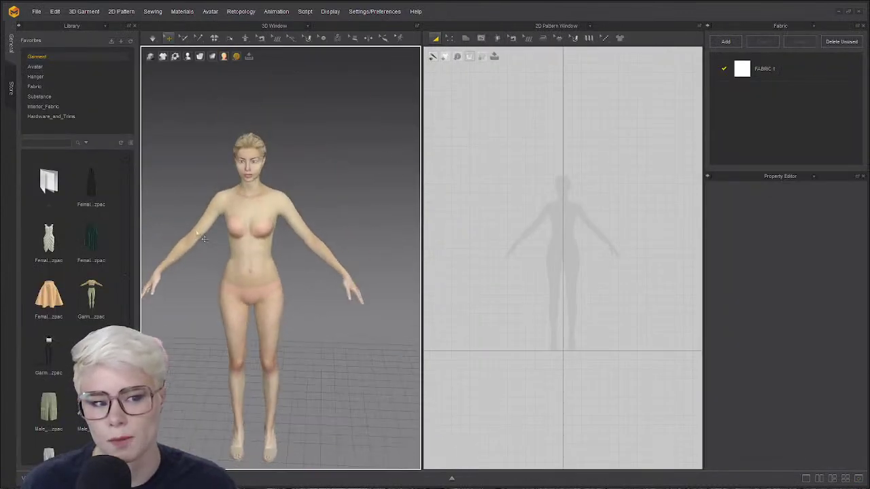
scroll(234, 224, up, 3)
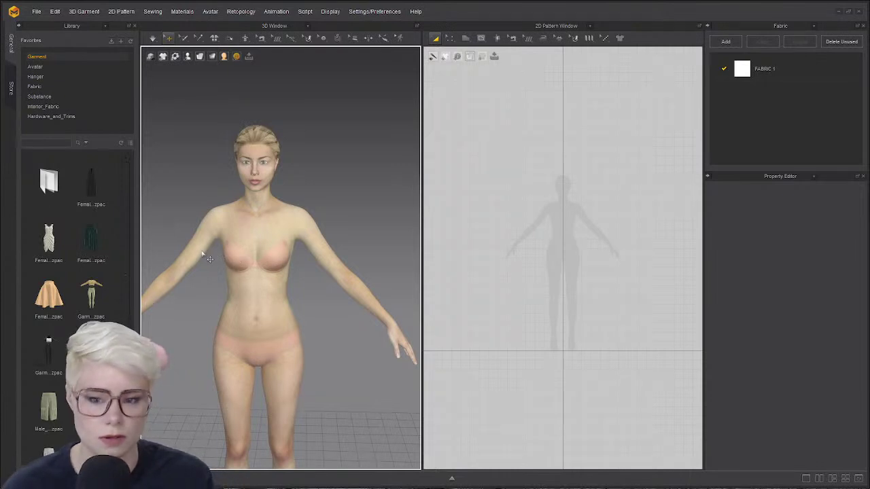
scroll(279, 267, up, 3)
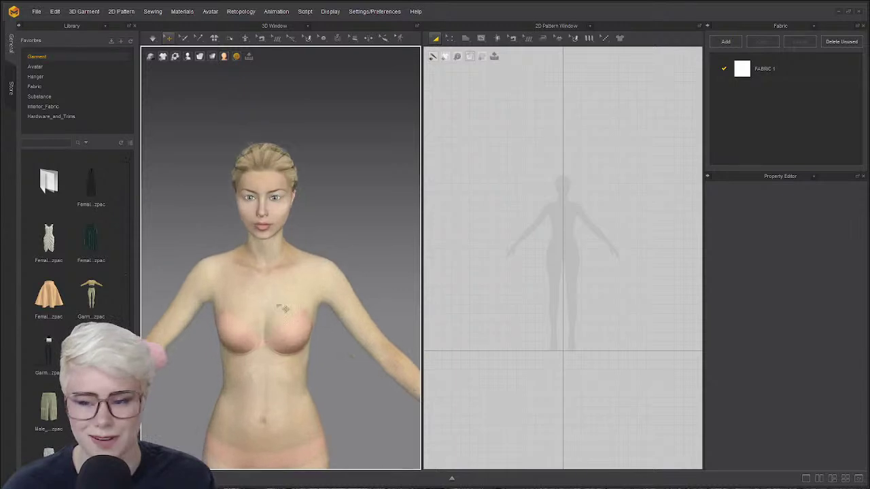
scroll(309, 280, up, 1)
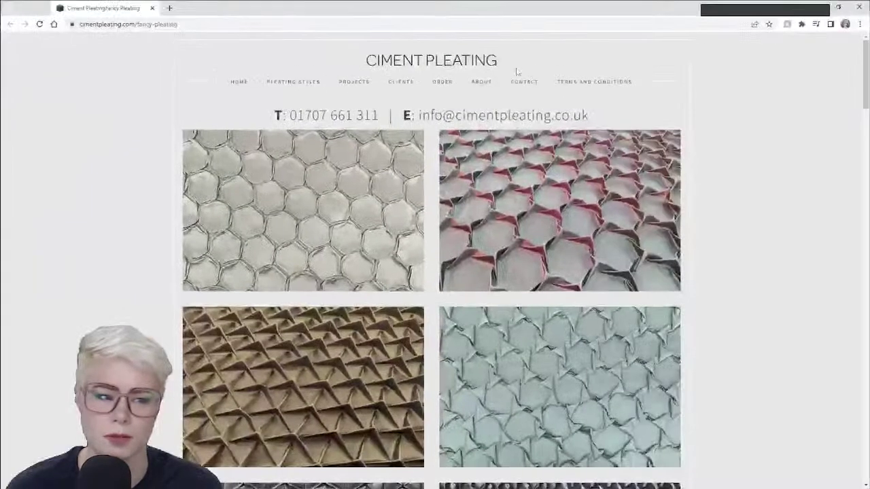
- Browse Ciment Pleating's fancy pleating samples down to the green treebark pleat near the end of the page
scroll(505, 261, down, 2)
scroll(784, 320, down, 5)
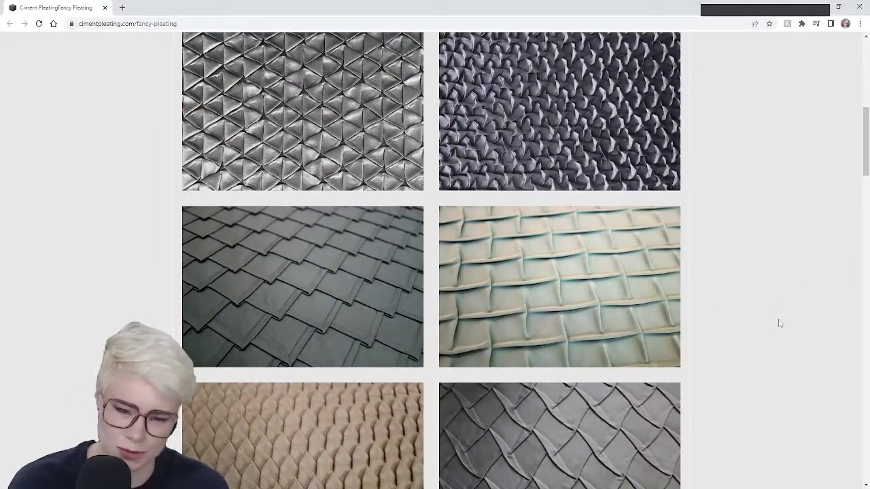
scroll(779, 324, down, 3)
scroll(779, 329, down, 8)
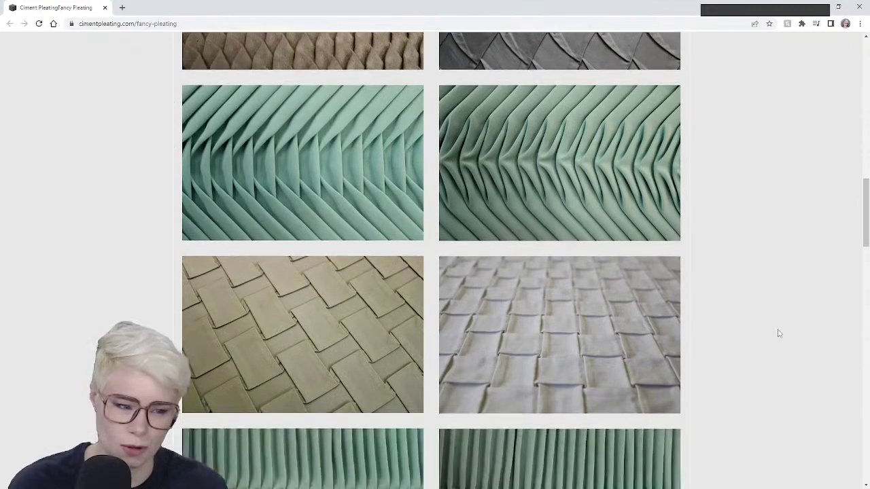
scroll(779, 334, down, 8)
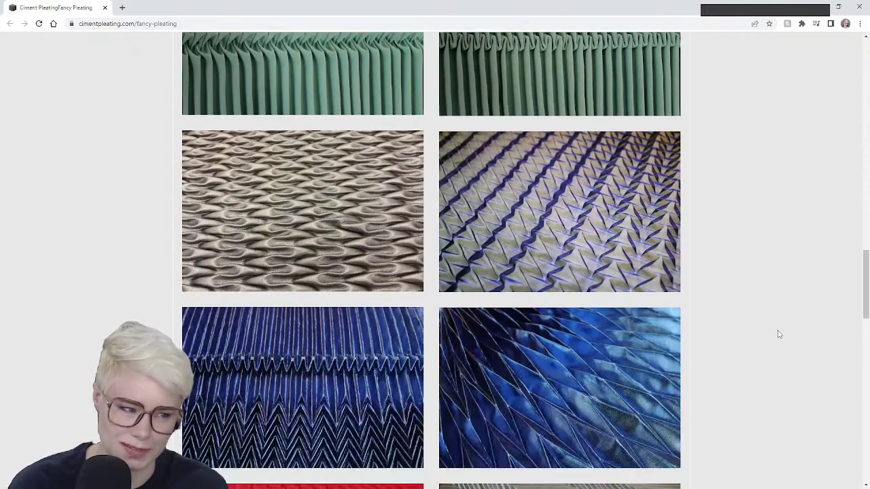
scroll(779, 333, down, 8)
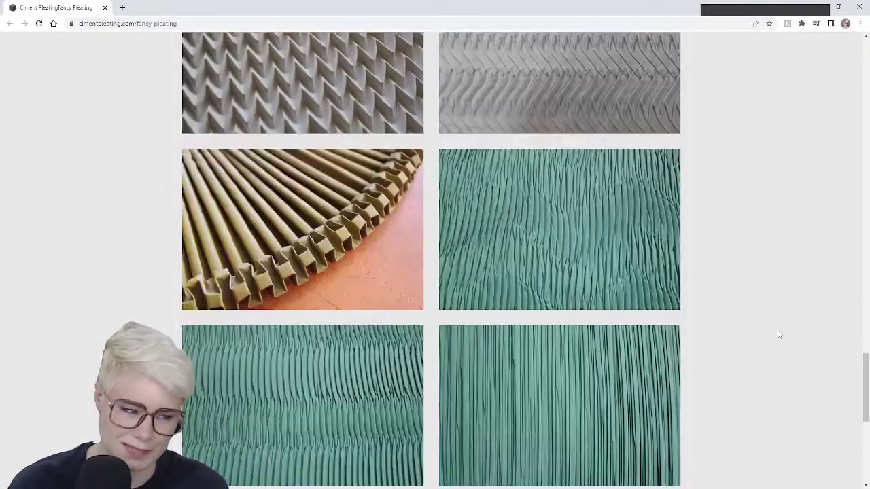
scroll(402, 317, down, 1)
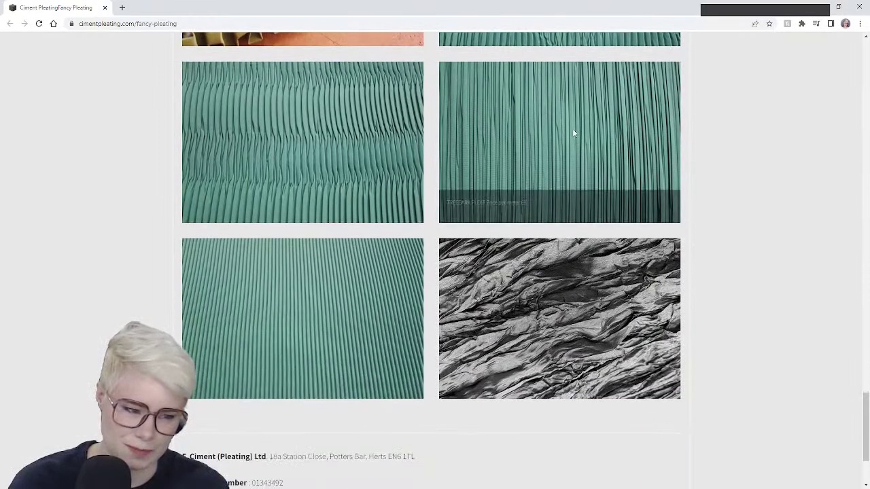
- Open the treebark pleat image on its own in a new tab and examine its irregular vertical folds up close
right_click(557, 148)
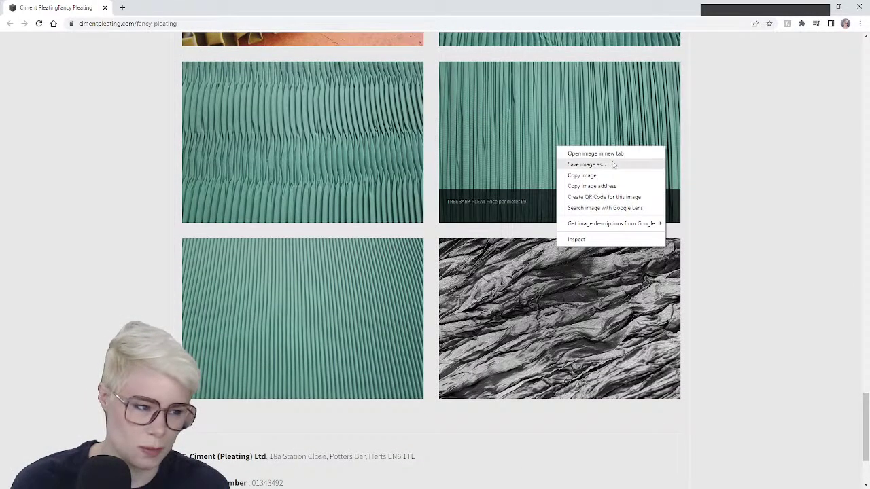
click(586, 152)
click(156, 7)
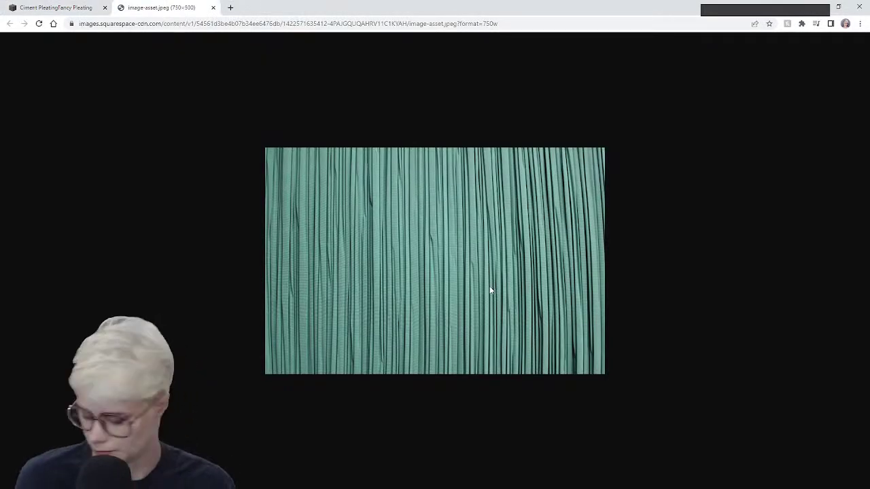
ctrl+scroll(487, 287, up, 4)
ctrl+scroll(485, 285, up, 1)
ctrl+scroll(485, 284, down, 1)
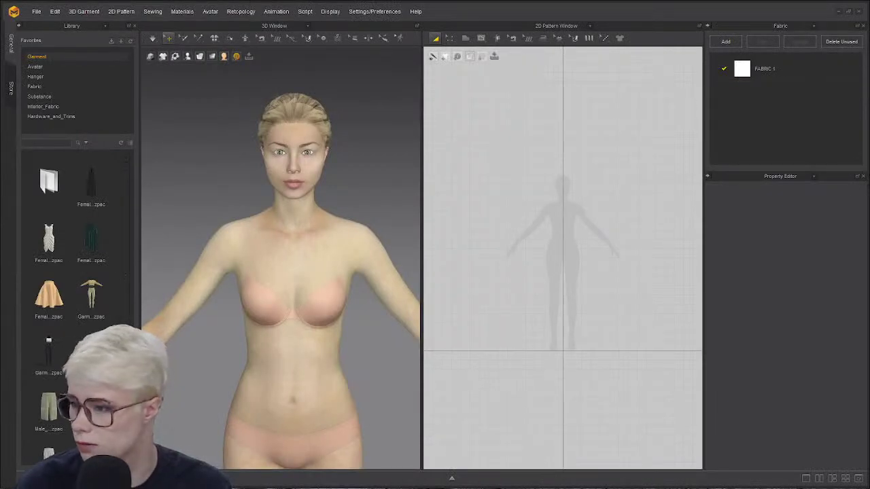
- Replace the library with the Modular Configurator to show its garment blocks
right_drag(287, 204, 299, 191)
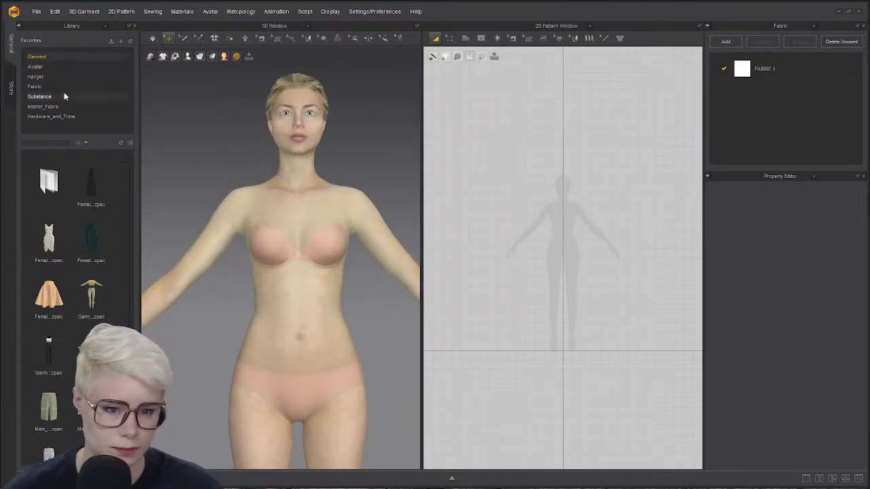
scroll(102, 296, down, 2)
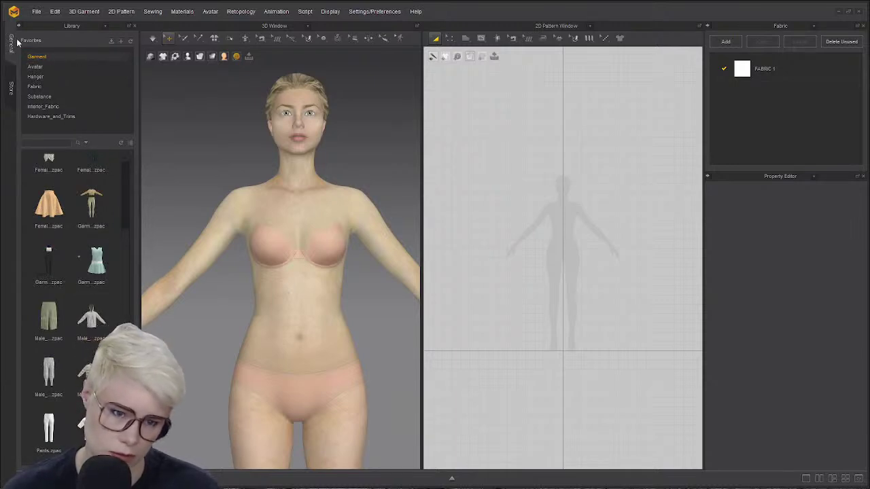
scroll(353, 213, up, 2)
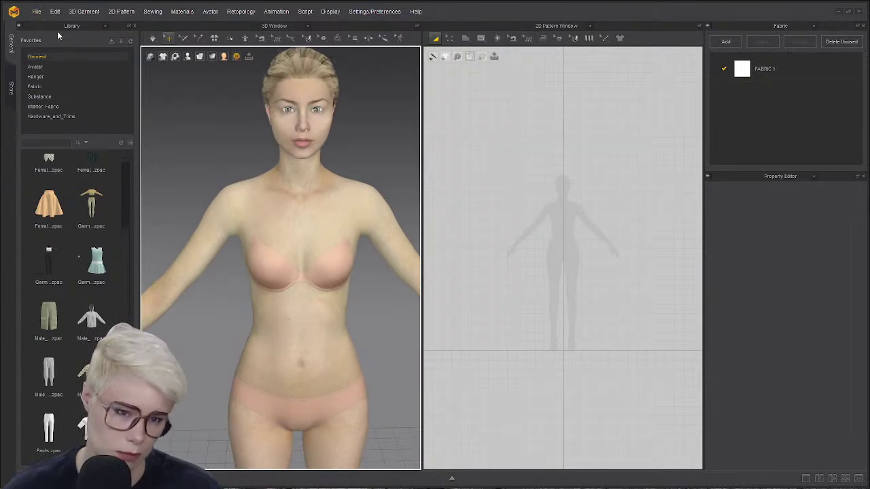
click(106, 26)
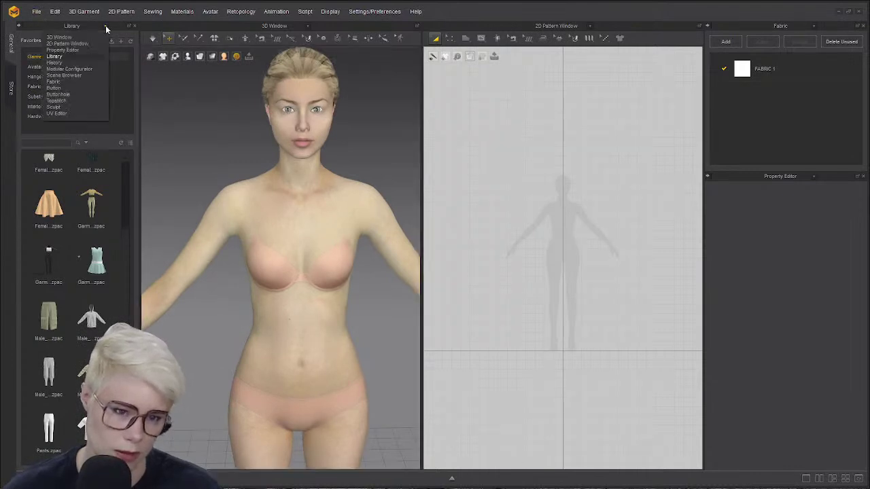
click(70, 69)
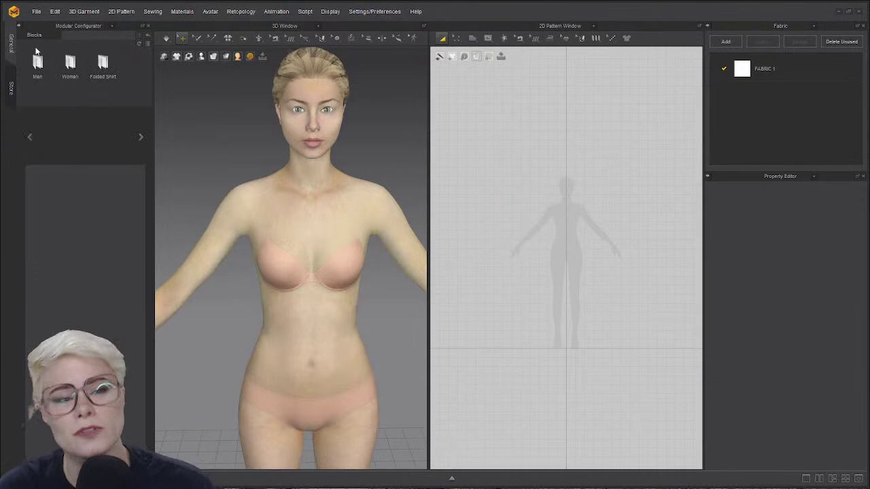
click(112, 25)
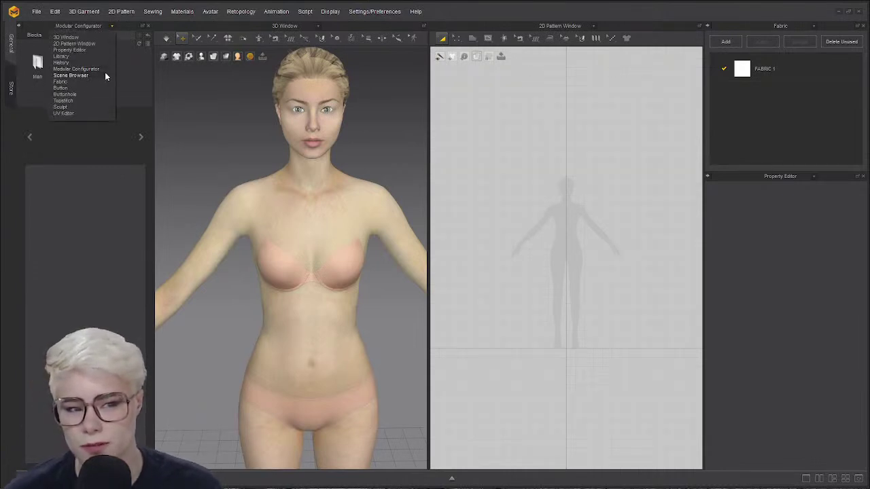
click(104, 69)
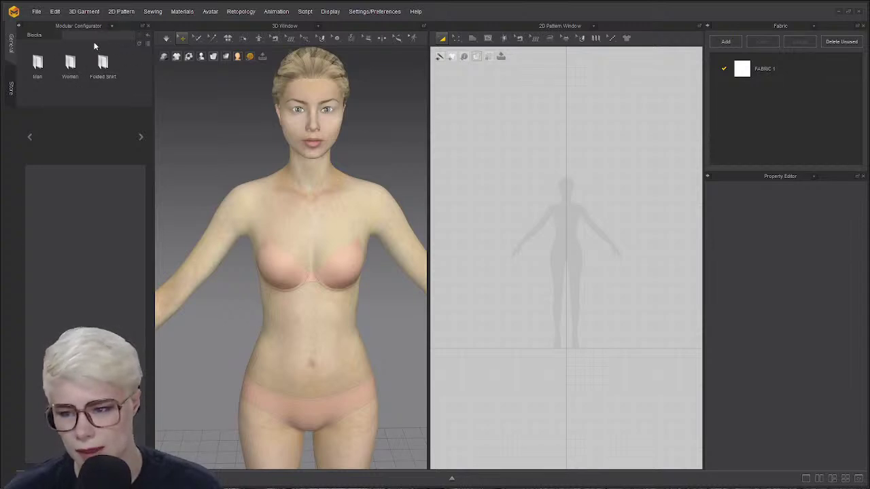
- Open the women's T-shirt blocks and choose the Set-in style
double_click(81, 68)
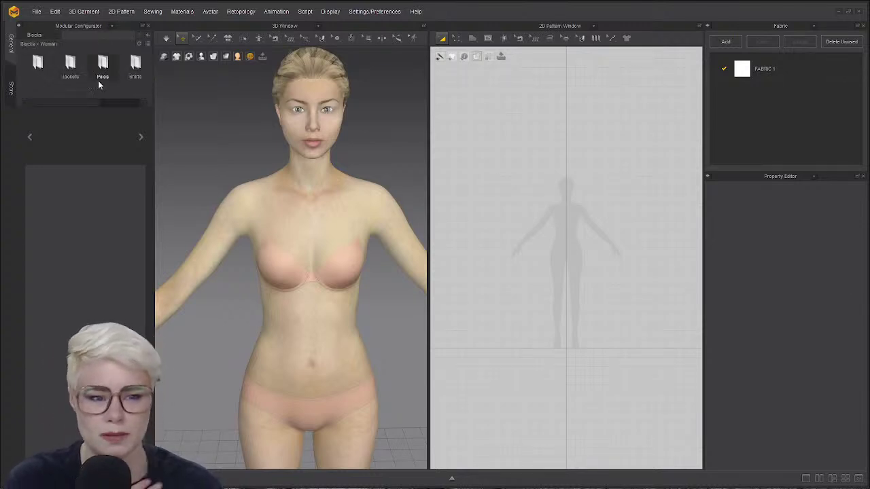
drag(78, 102, 151, 106)
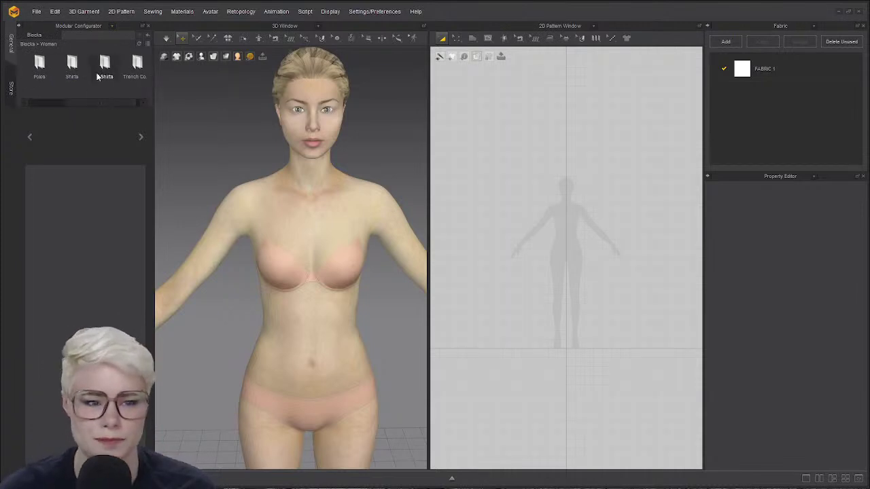
double_click(104, 64)
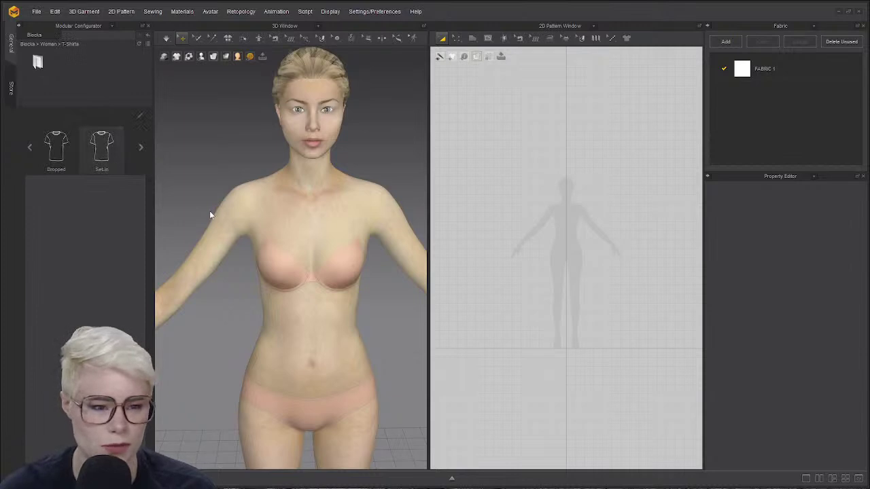
click(96, 163)
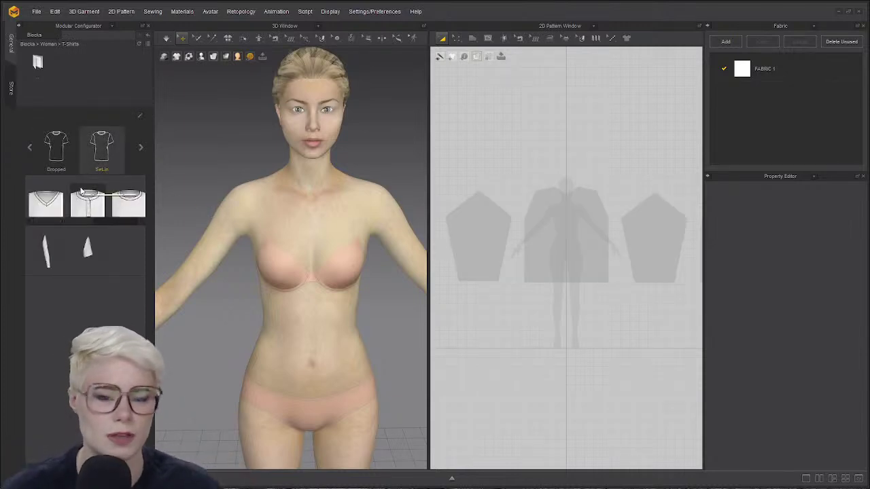
- Add the round-neck body and the long sleeves to the set-in T-shirt, and close the Modular Configurator
scroll(64, 222, down, 2)
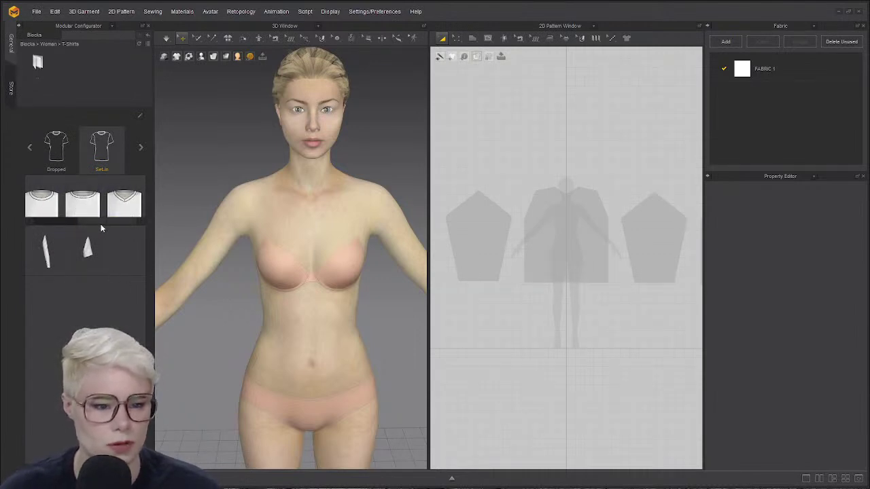
scroll(28, 218, up, 2)
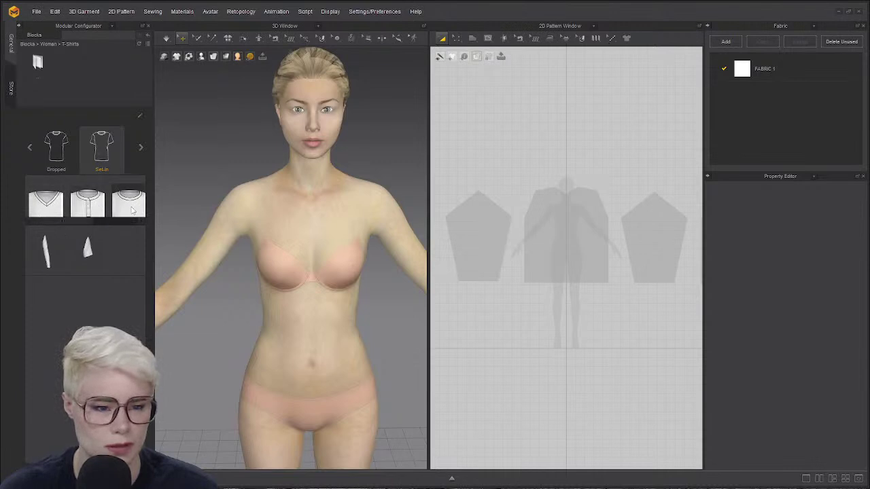
click(92, 251)
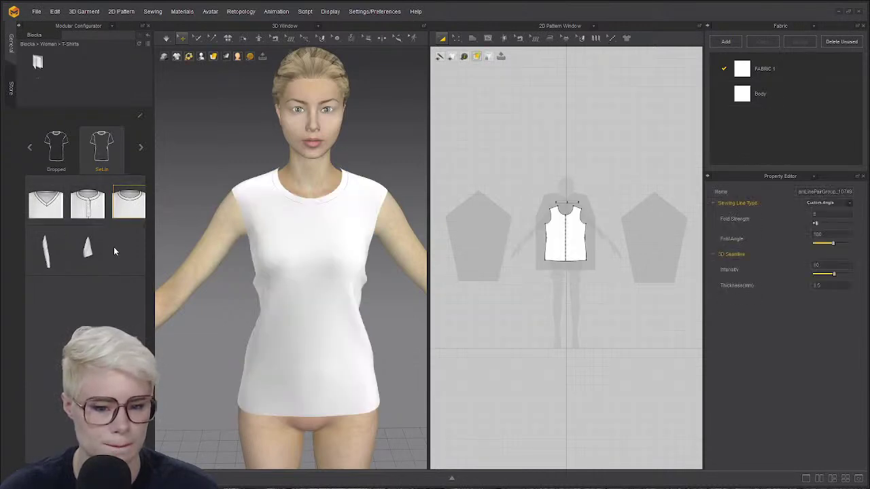
right_drag(259, 229, 288, 243)
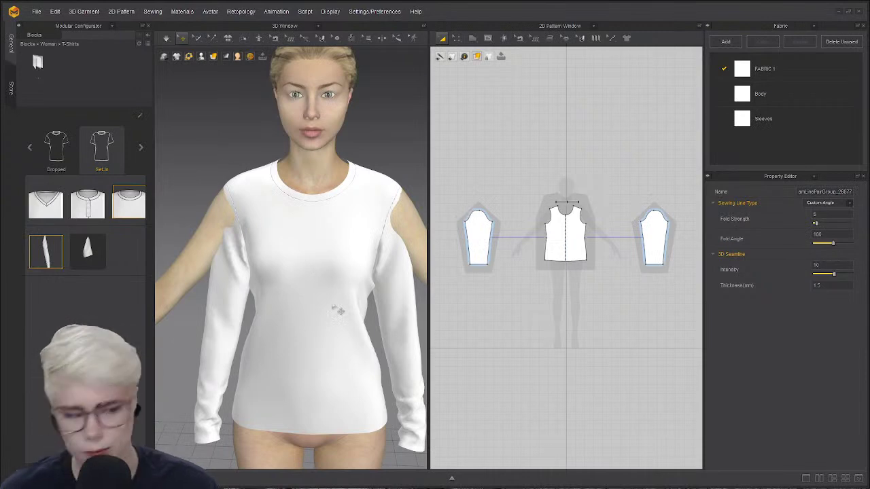
scroll(338, 311, down, 2)
right_drag(333, 272, 286, 236)
scroll(286, 191, down, 3)
click(147, 25)
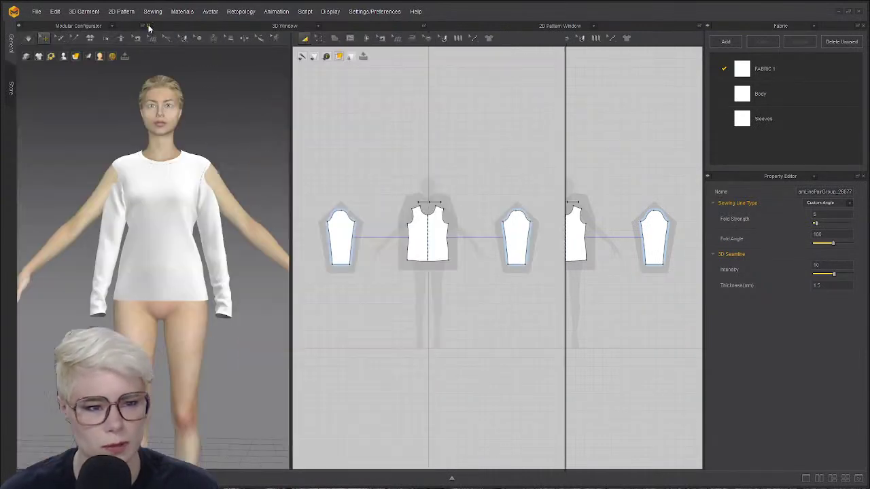
- Reset the window layout and browse the Female_V2 avatar's poses in the library before closing it
click(860, 481)
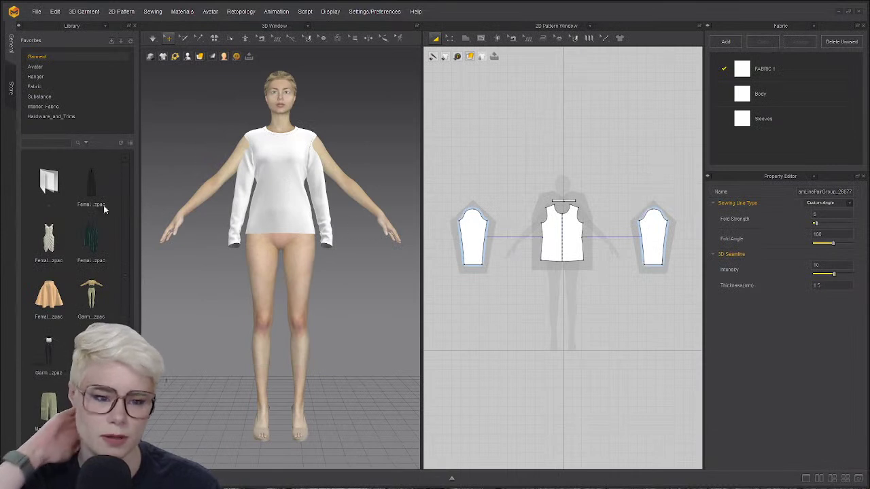
click(60, 67)
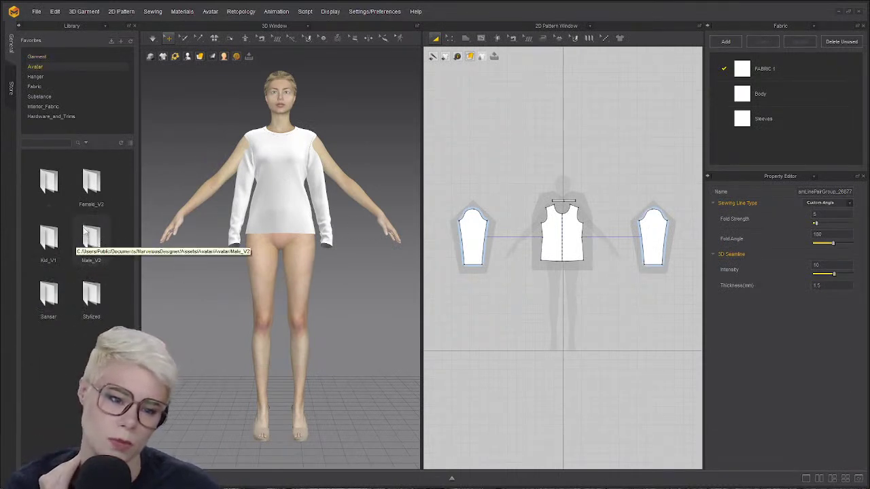
double_click(92, 183)
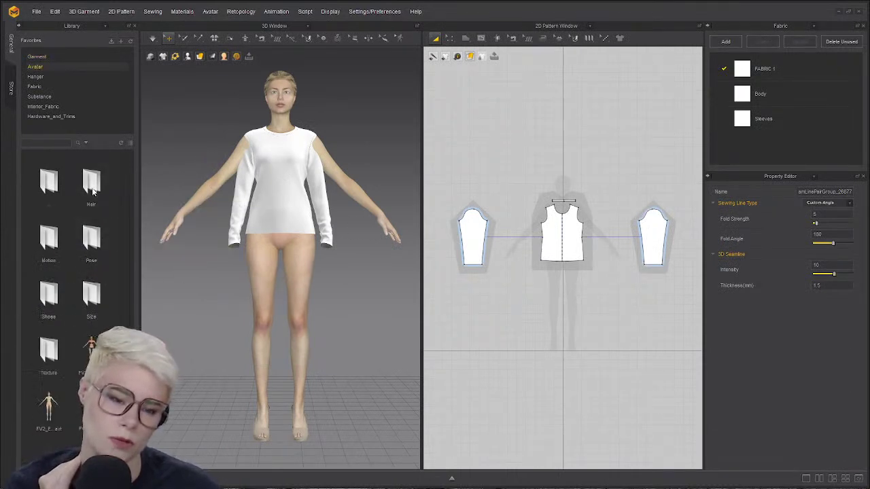
double_click(96, 238)
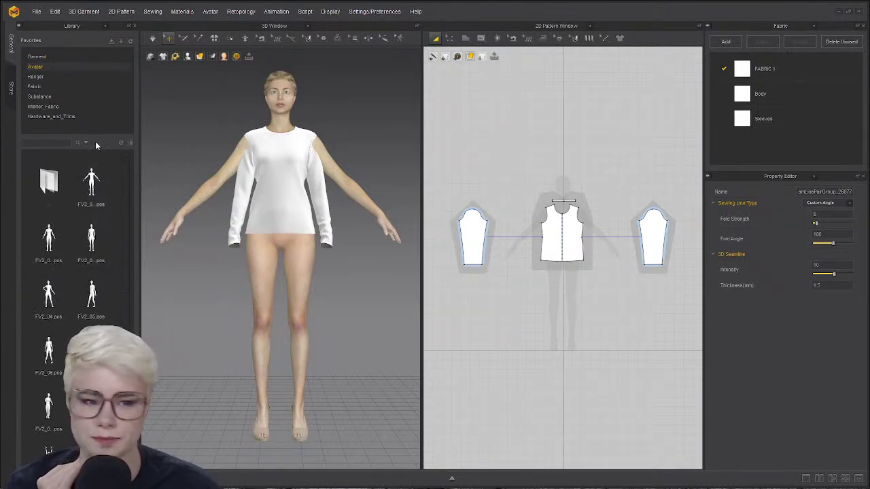
click(134, 27)
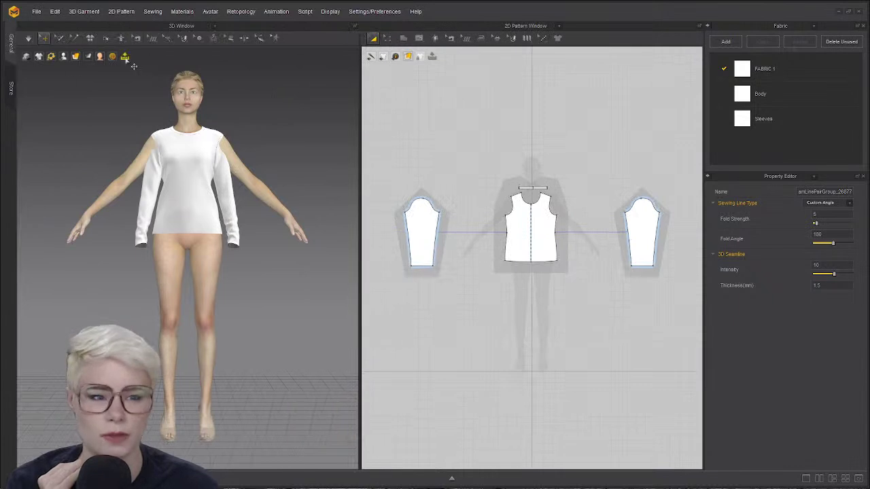
mouse_move(64, 57)
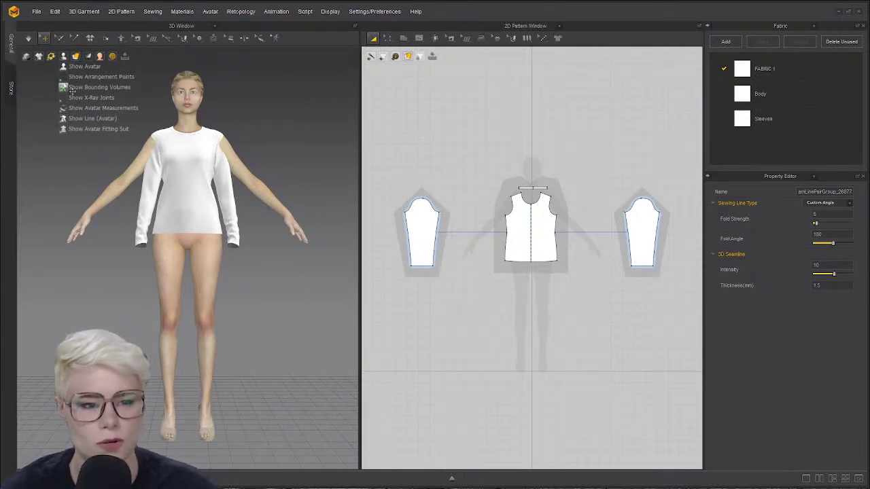
click(72, 89)
mouse_move(63, 57)
click(68, 88)
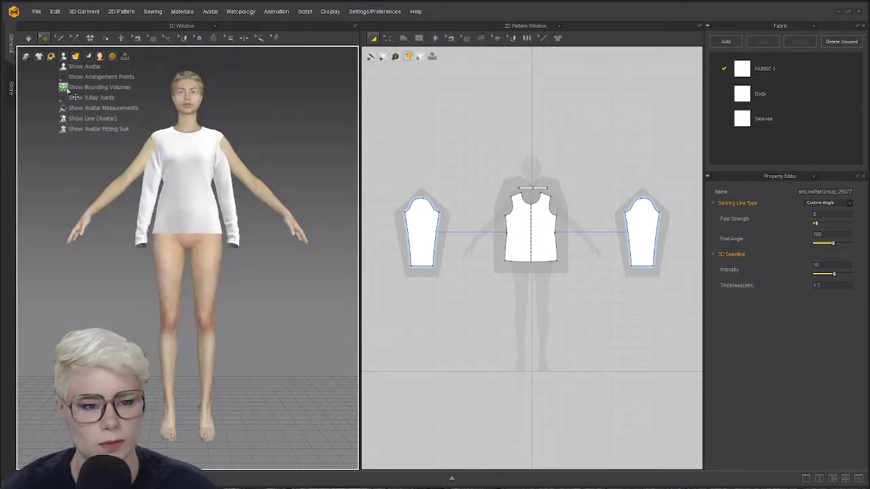
- Arrange the sleeves around the avatar's arms using the Arm_Outside_2_R arrangement point, and hide the arrangement points
click(70, 77)
right_drag(81, 204, 102, 218)
click(153, 192)
click(138, 172)
click(128, 181)
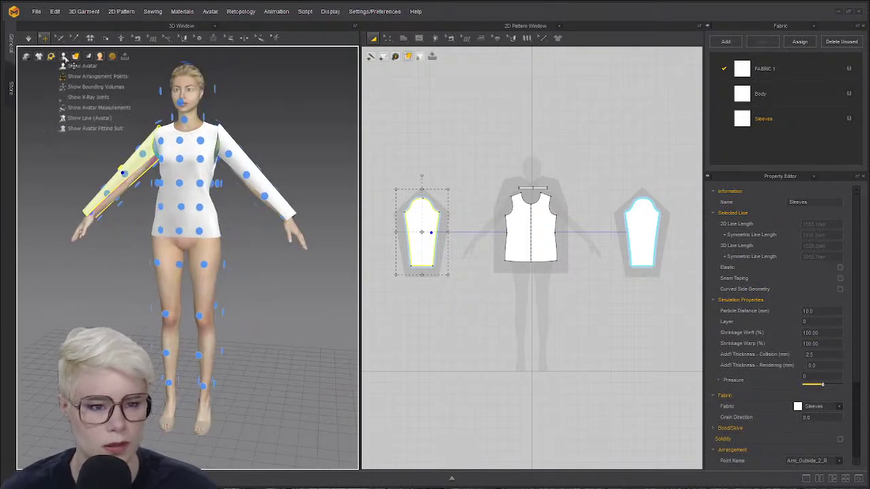
mouse_move(64, 58)
click(66, 77)
click(54, 121)
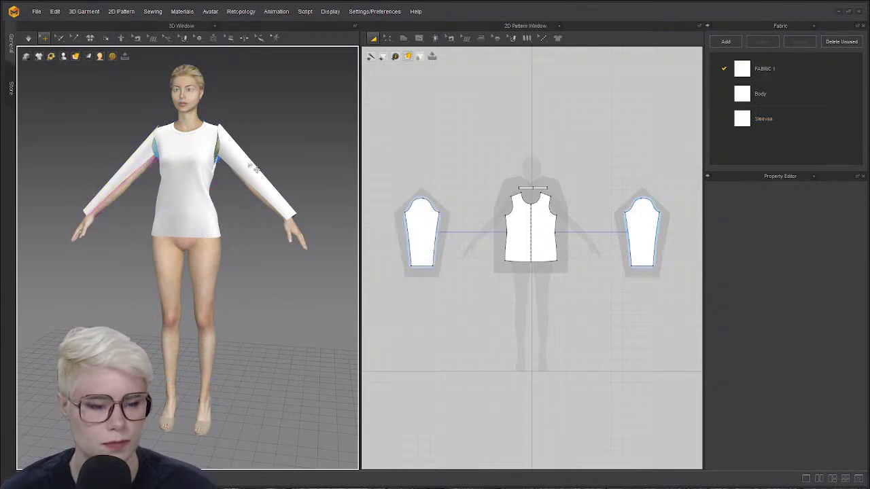
- Simulate the long-sleeved shirt on the avatar and adjust both sleeves and the front body piece in 3D
key(space)
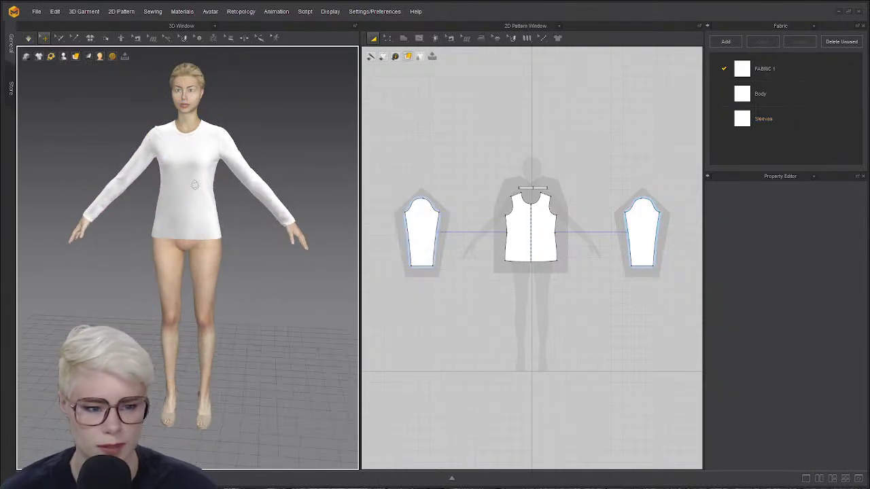
scroll(208, 179, up, 3)
middle_drag(91, 117, 126, 273)
right_drag(127, 274, 172, 233)
scroll(176, 243, down, 2)
middle_drag(178, 247, 161, 179)
click(116, 234)
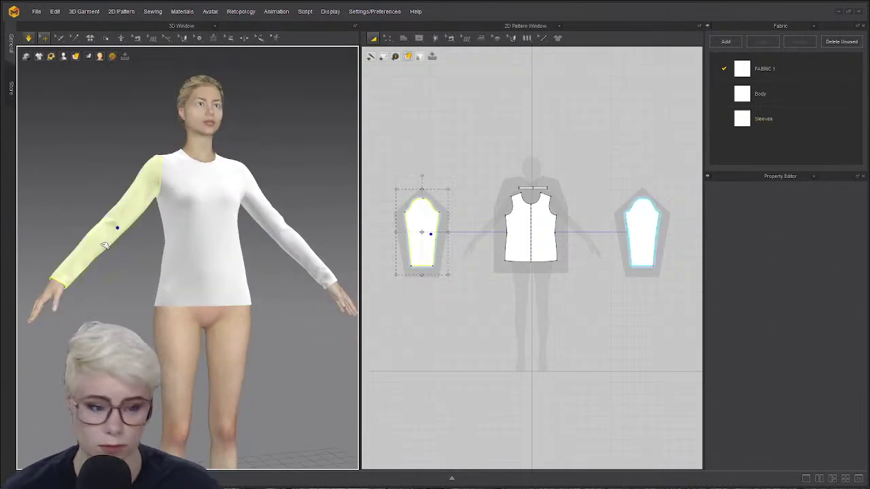
click(291, 230)
scroll(291, 230, up, 4)
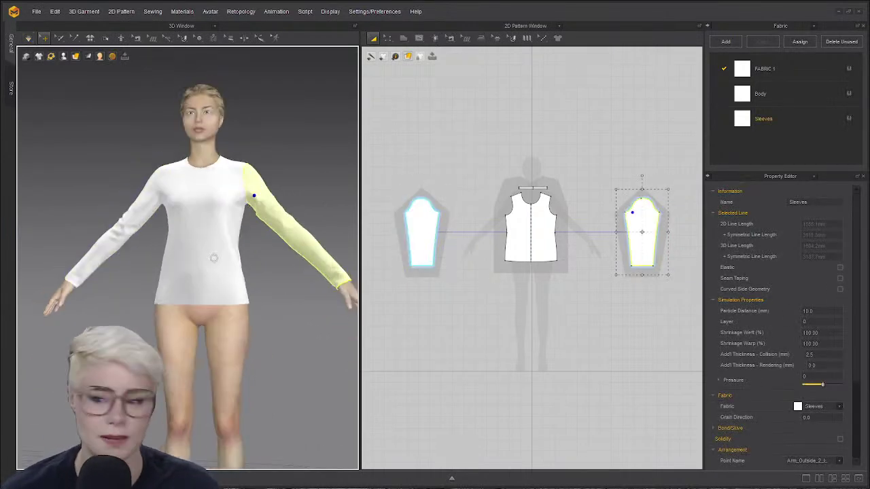
click(224, 291)
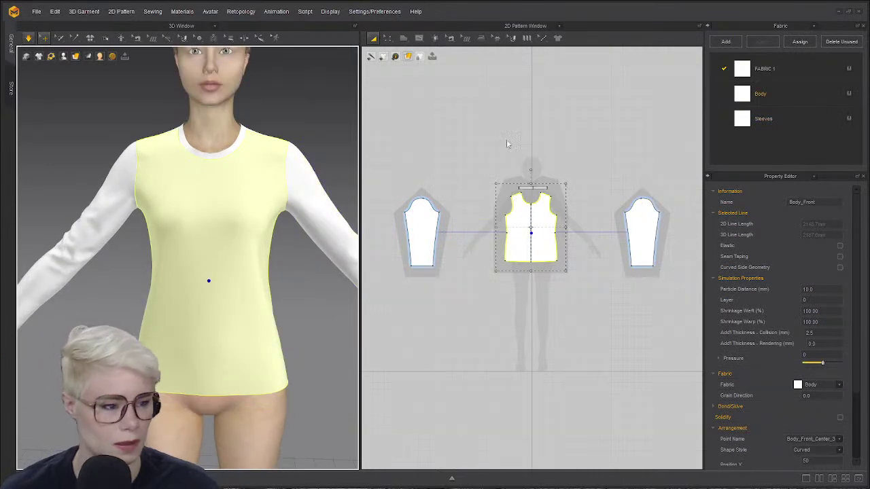
- Undo the last simulation change to the shirt and deselect the front body piece
key(space)
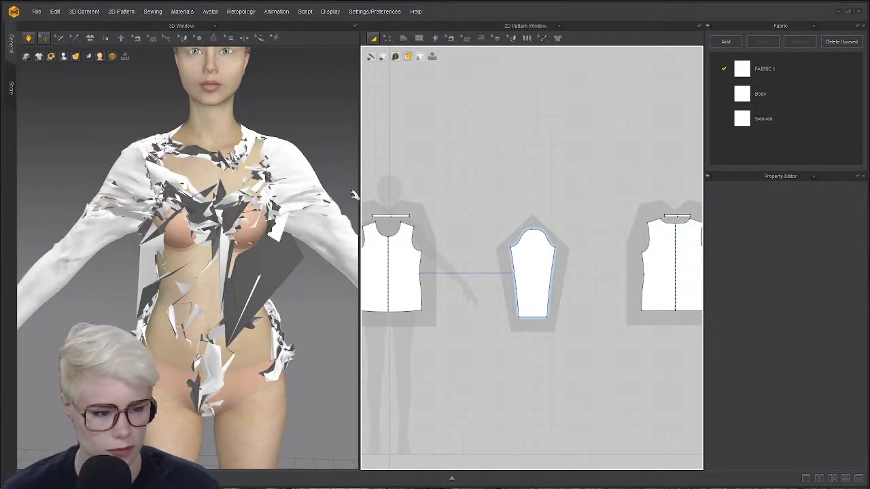
key(ctrl+z)
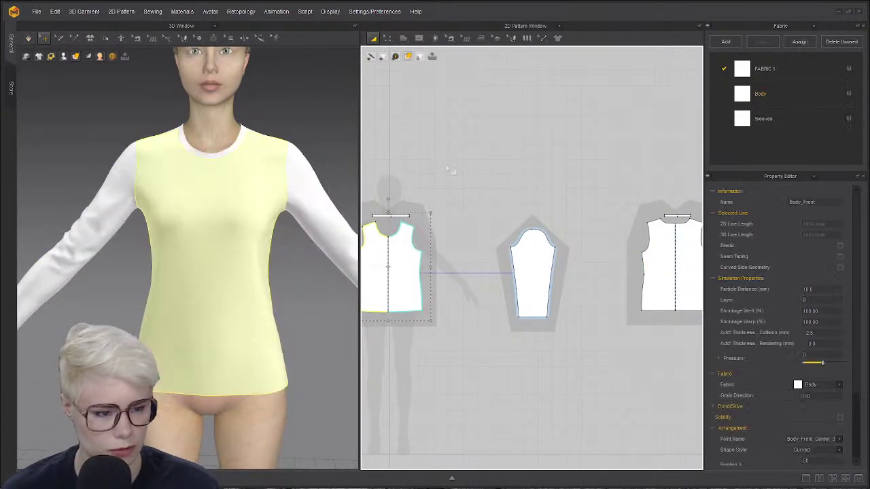
click(453, 168)
- Remove the modular relationship from the shirt patterns and confirm the deletion of the modular frame
scroll(489, 148, down, 2)
middle_drag(520, 209, 569, 224)
scroll(514, 159, up, 2)
right_click(569, 224)
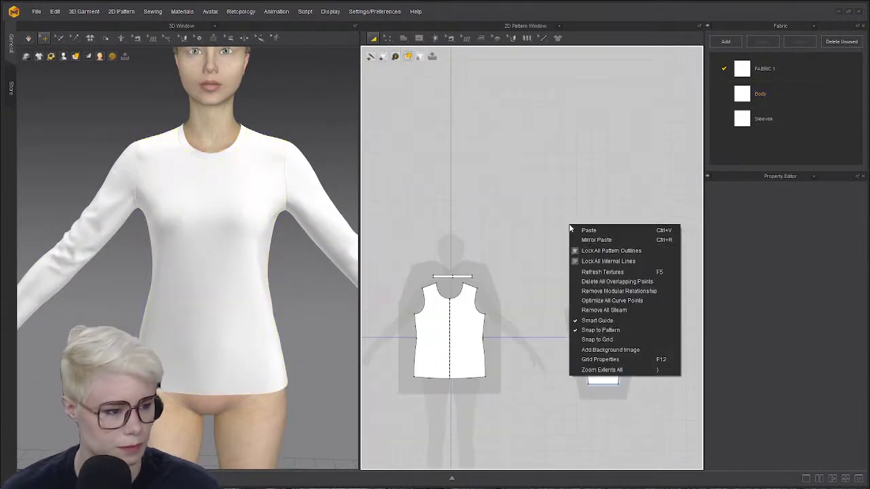
middle_drag(515, 265, 515, 210)
scroll(505, 234, down, 2)
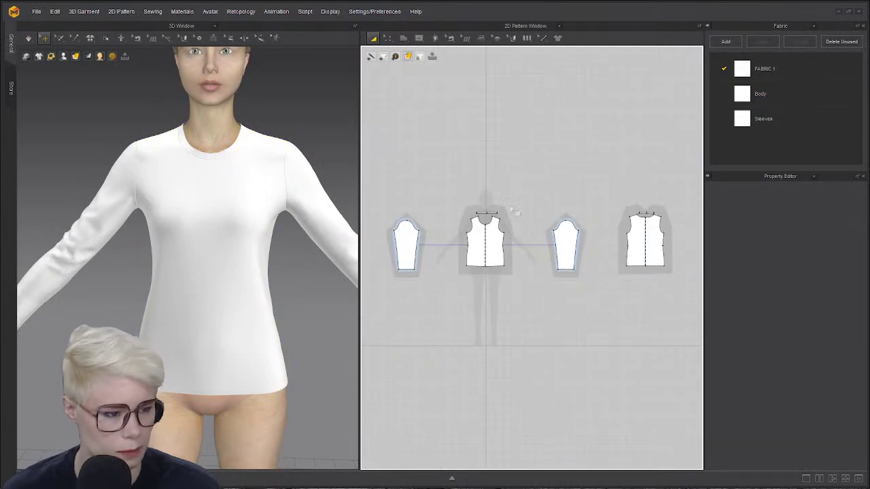
right_click(557, 165)
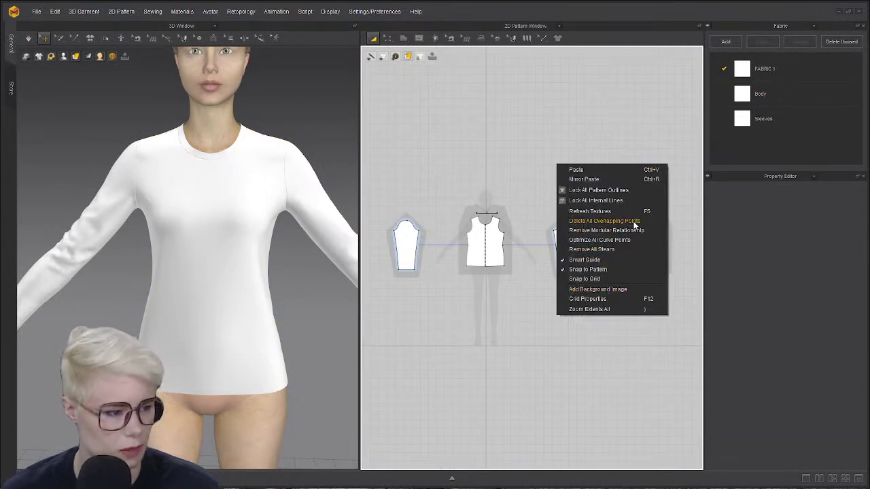
click(612, 169)
click(639, 236)
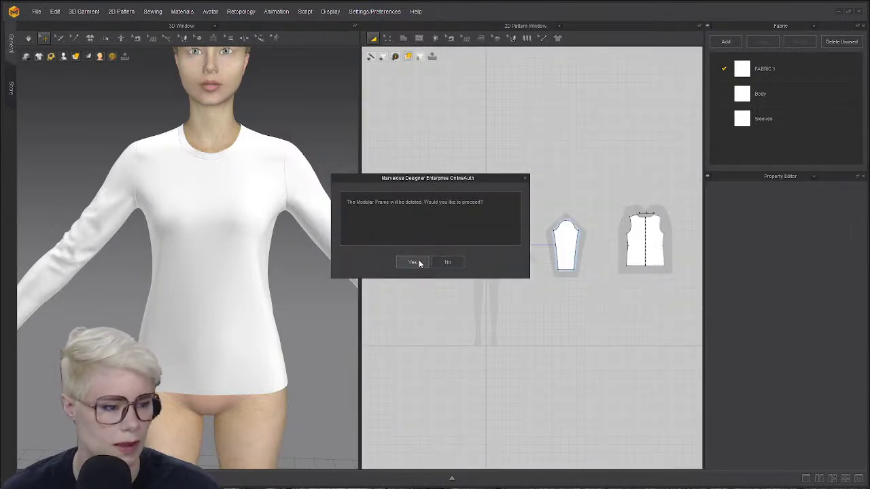
click(412, 262)
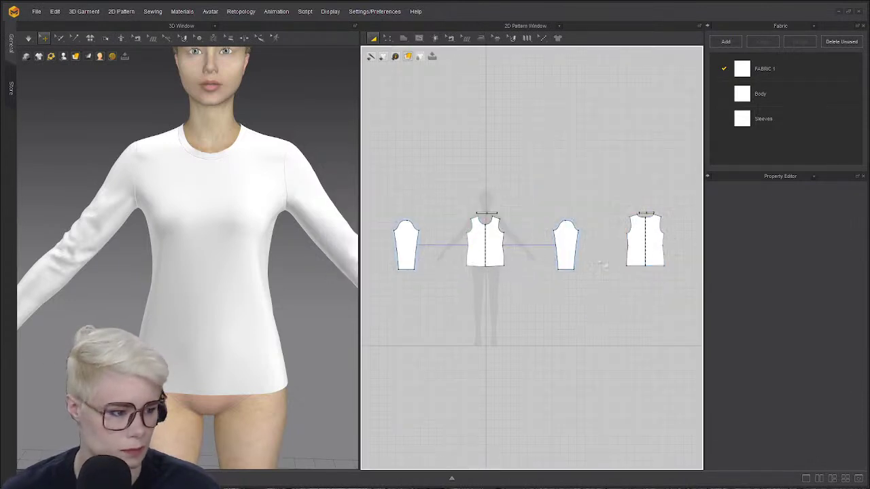
- Rearrange the 2D patterns with both sleeves above the body, the back beside the front, and the back ribbing above the back piece
drag(566, 245, 561, 148)
drag(406, 245, 422, 153)
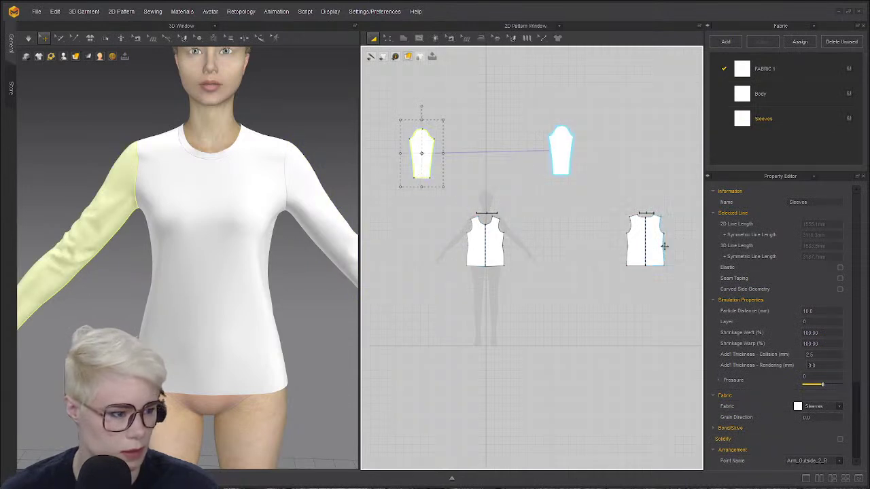
drag(664, 246, 553, 249)
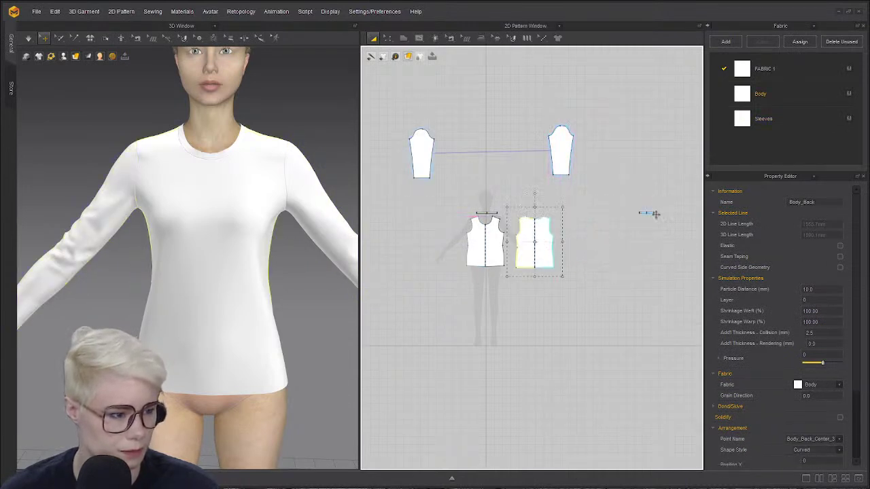
scroll(658, 216, up, 5)
drag(639, 214, 396, 193)
middle_drag(396, 194, 660, 206)
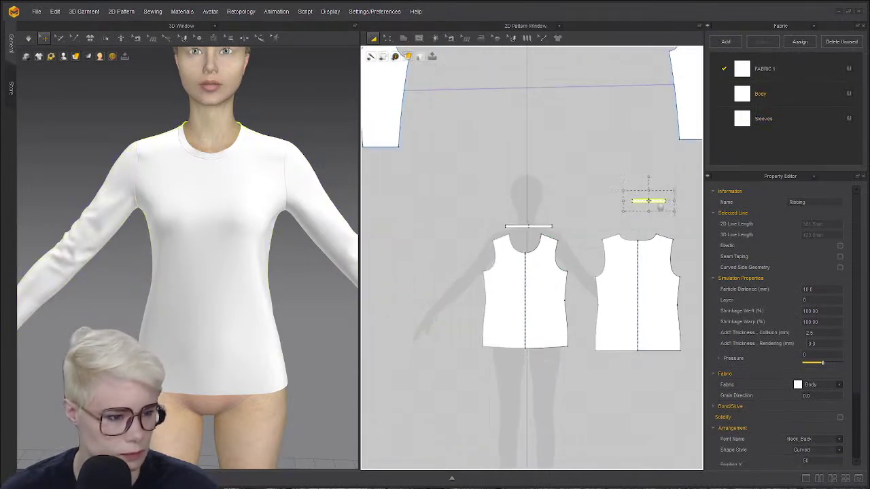
- Check the length and width of the front neck ribbing's edges
click(547, 225)
shift+click(663, 200)
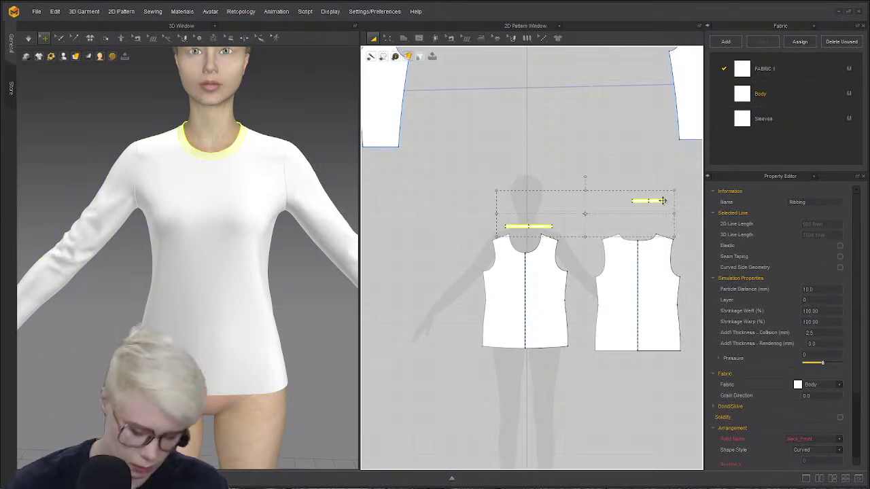
scroll(606, 224, up, 5)
middle_drag(435, 265, 645, 215)
click(596, 133)
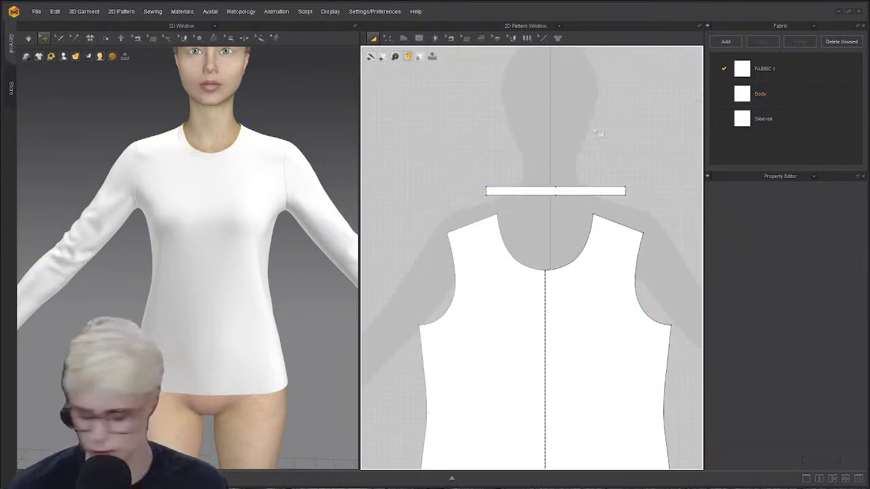
key(z)
click(579, 197)
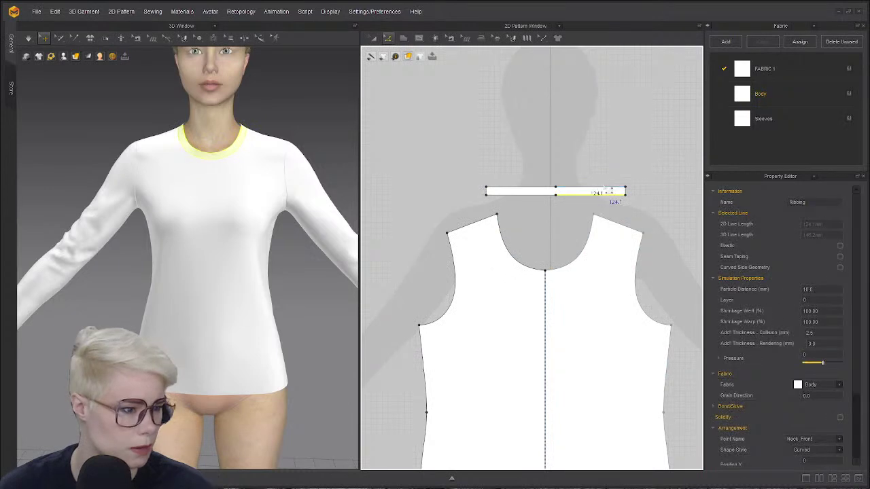
click(631, 195)
scroll(631, 185, up, 3)
click(624, 180)
scroll(579, 221, down, 2)
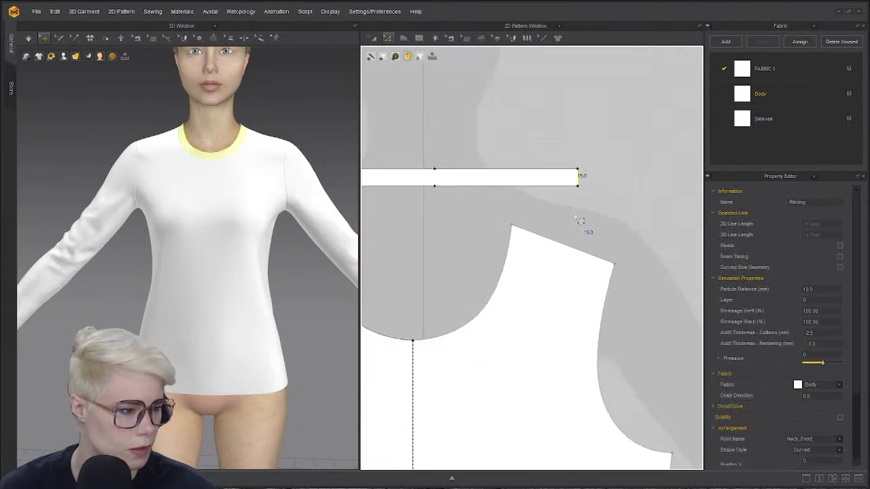
- Delete both the front and back neck ribbing patterns
scroll(507, 238, down, 4)
key(a)
click(515, 224)
shift+click(675, 181)
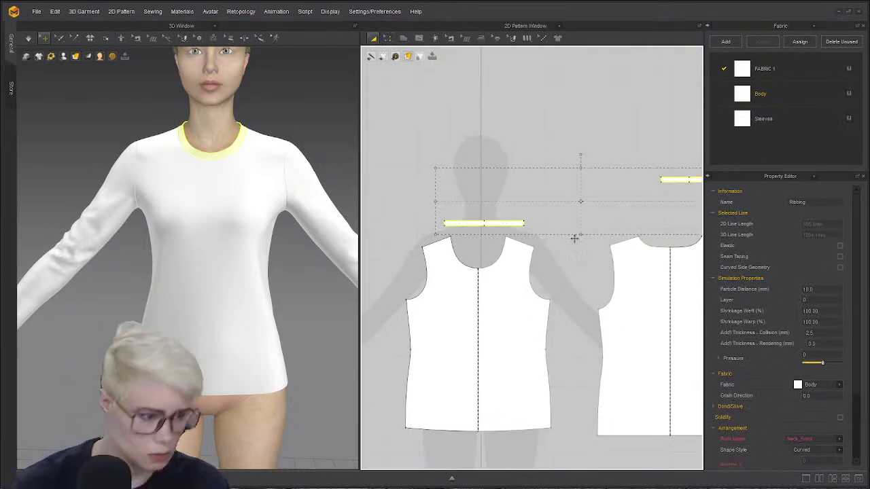
key(Delete)
- Extend the front and back body necklines by 15 mm with Offset Pattern Outline
key(z)
scroll(510, 195, down, 2)
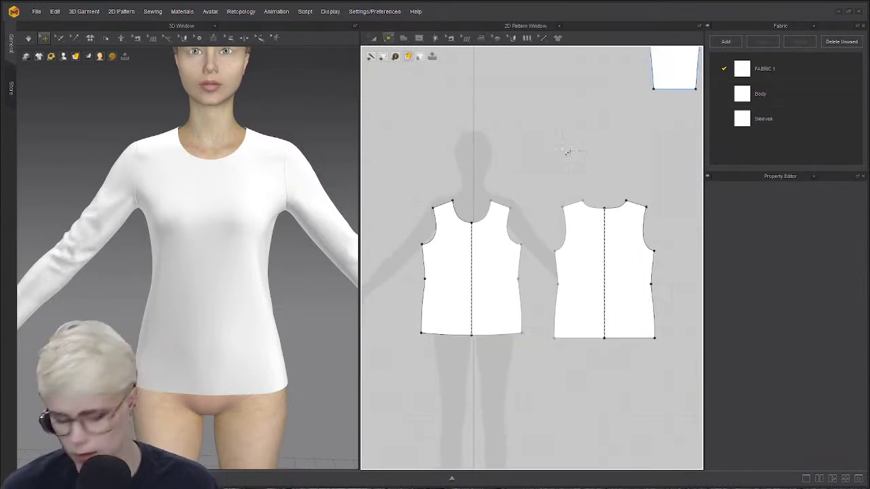
scroll(485, 267, up, 3)
click(443, 257)
middle_drag(546, 246, 466, 238)
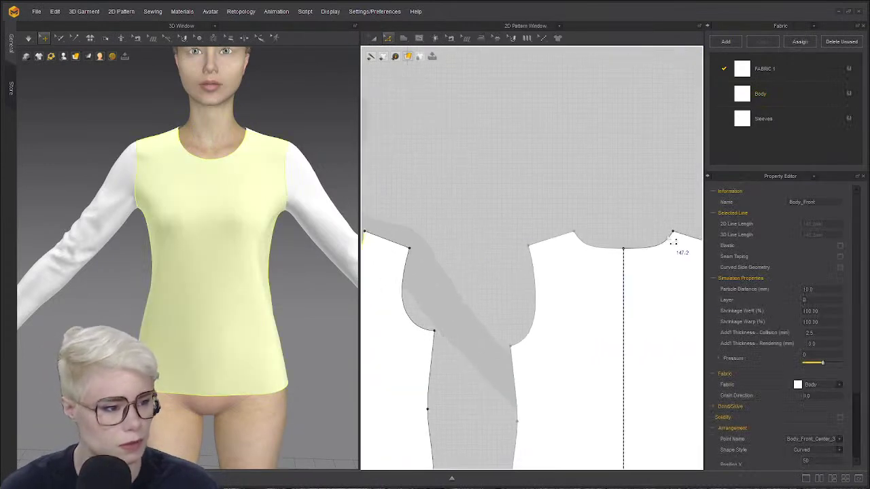
shift+click(589, 248)
scroll(593, 252, down, 3)
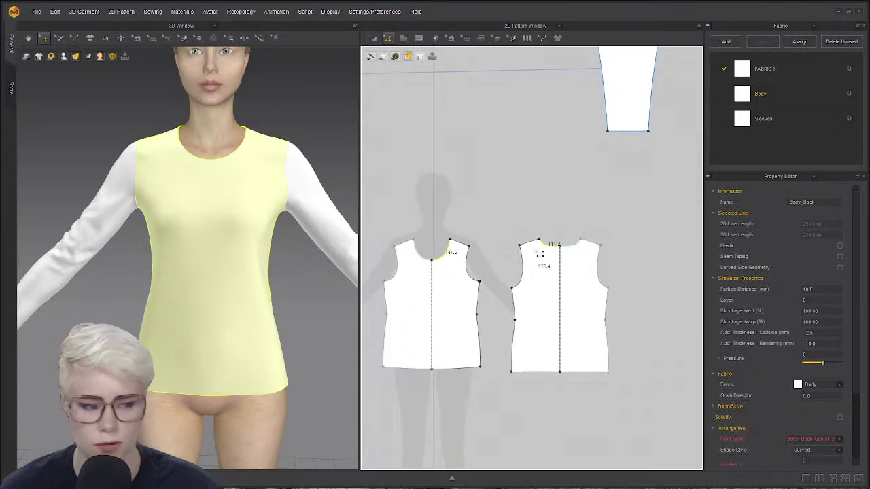
scroll(552, 251, up, 4)
scroll(529, 253, down, 3)
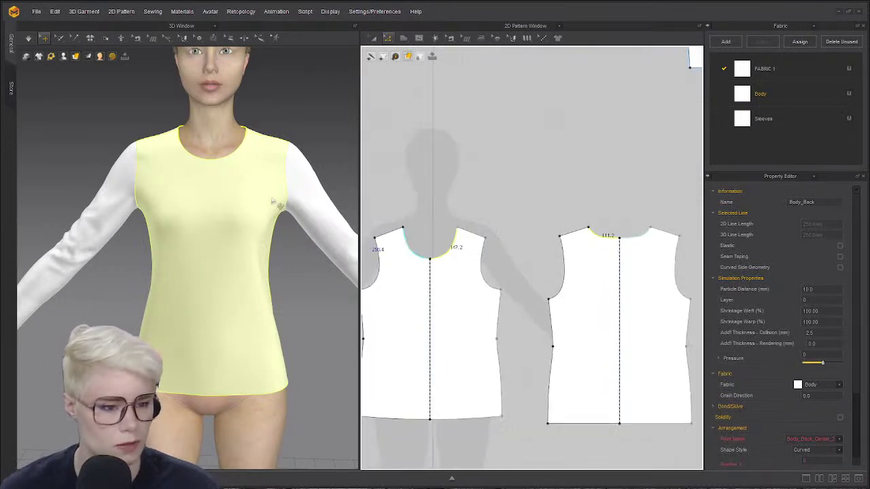
scroll(200, 230, up, 3)
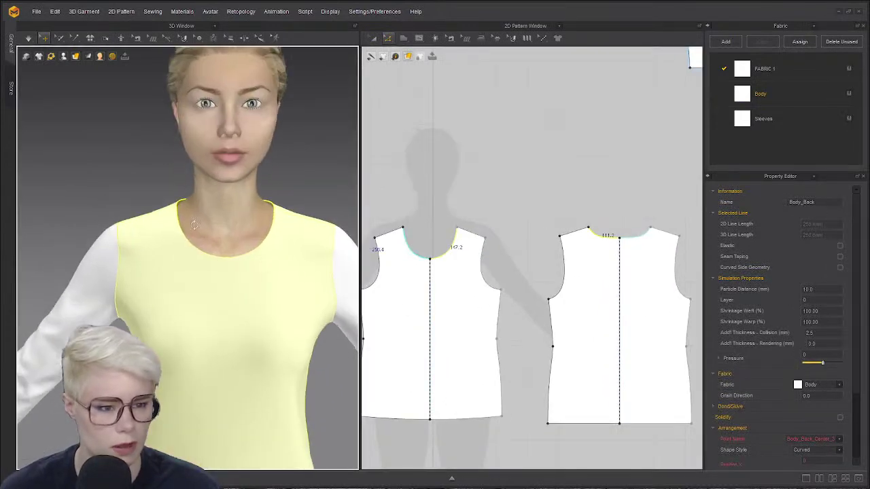
right_click(608, 239)
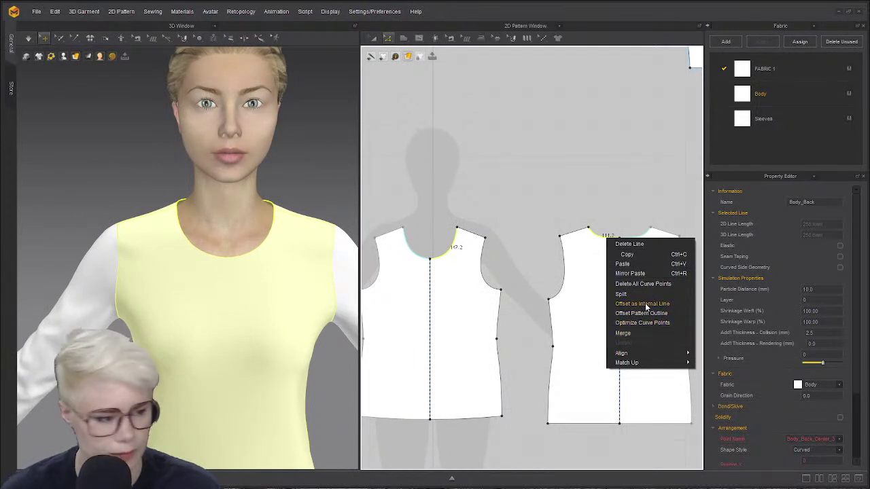
click(668, 321)
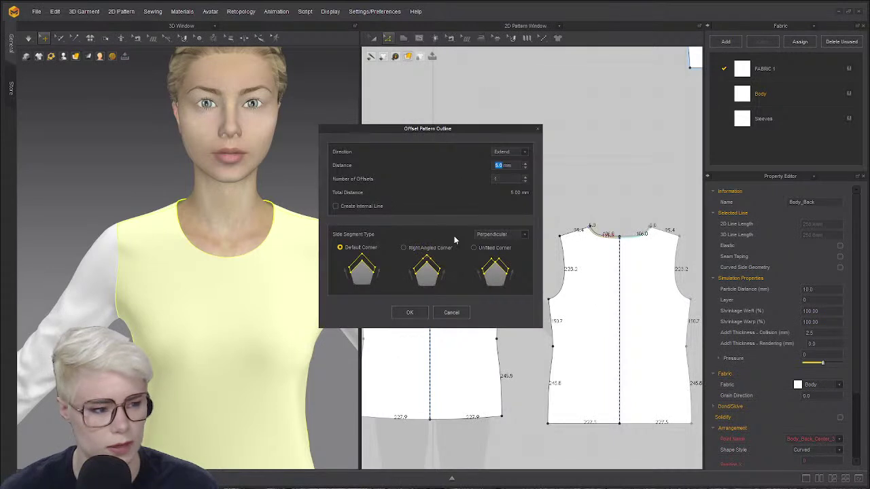
text(15)
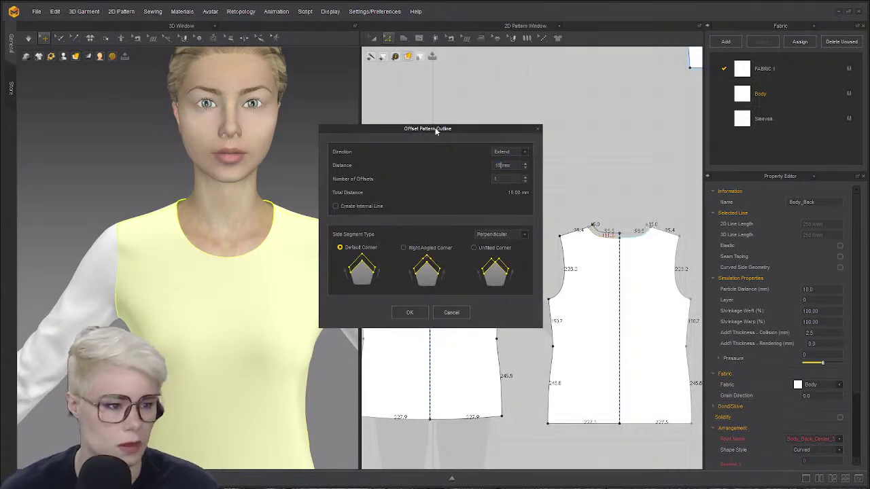
drag(436, 131, 114, 30)
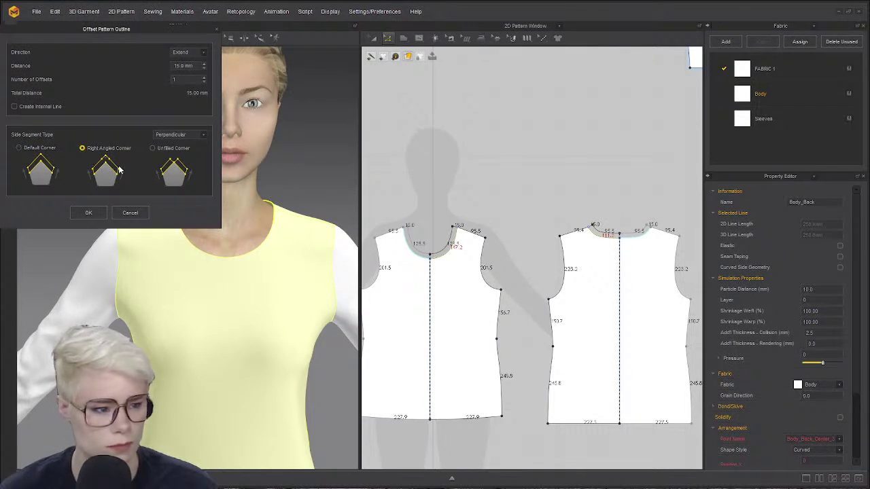
click(153, 149)
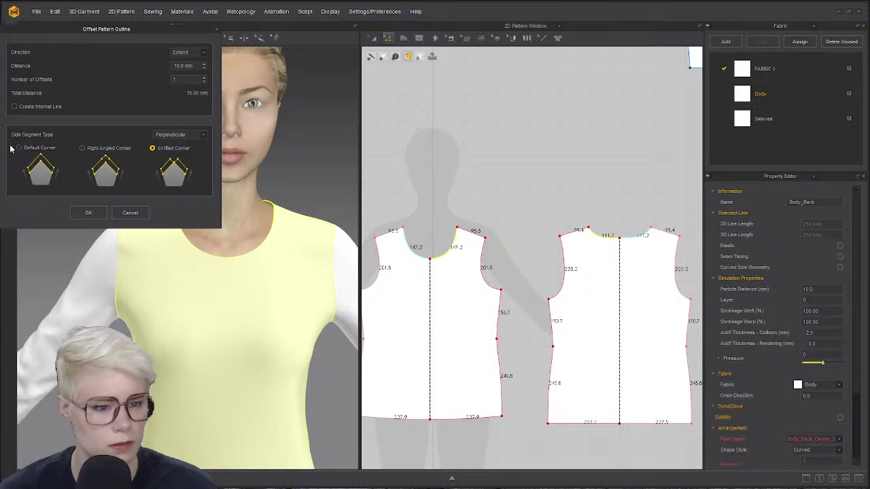
click(88, 212)
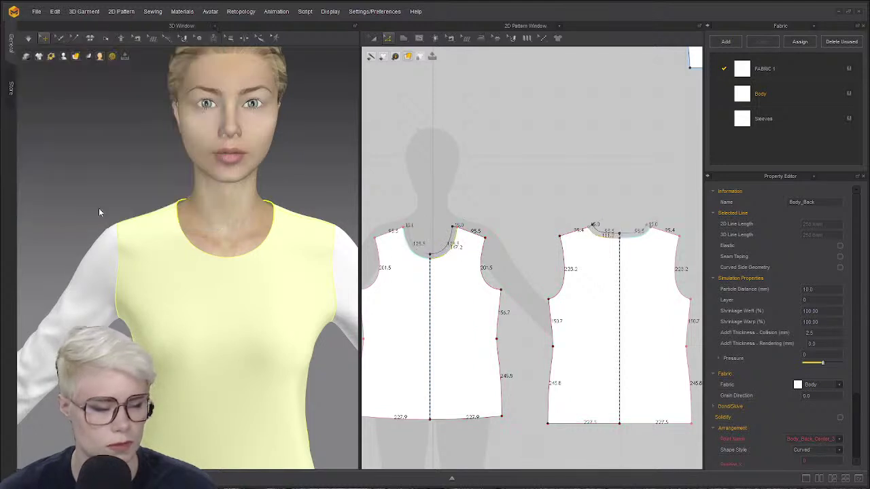
- Align the front piece's neck corner point with the shoulder line and delete the extra point on that shoulder
scroll(500, 292, up, 10)
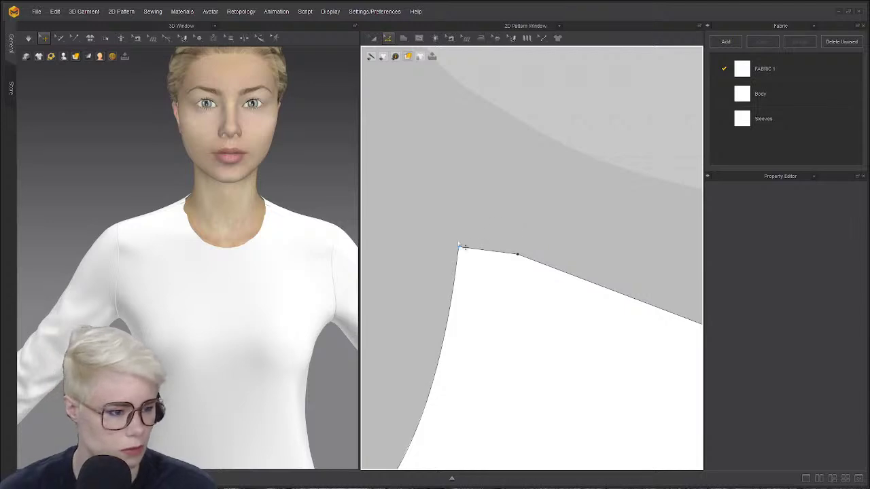
click(459, 247)
scroll(489, 206, down, 3)
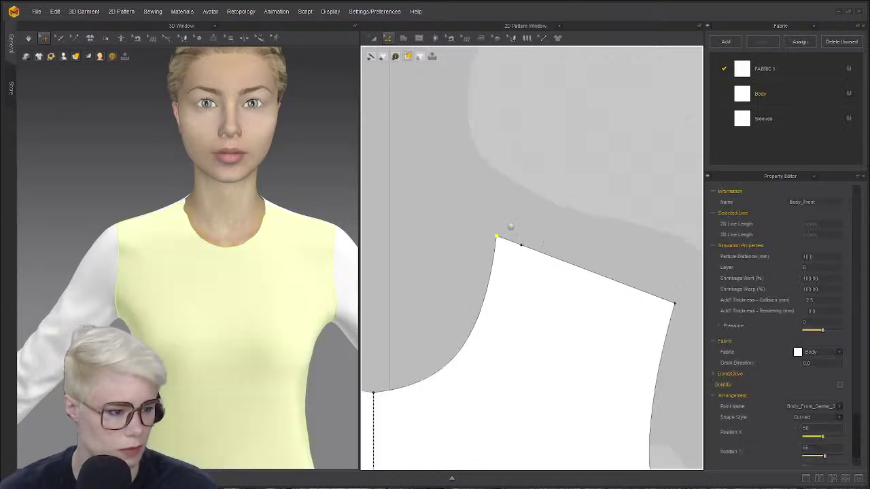
click(471, 216)
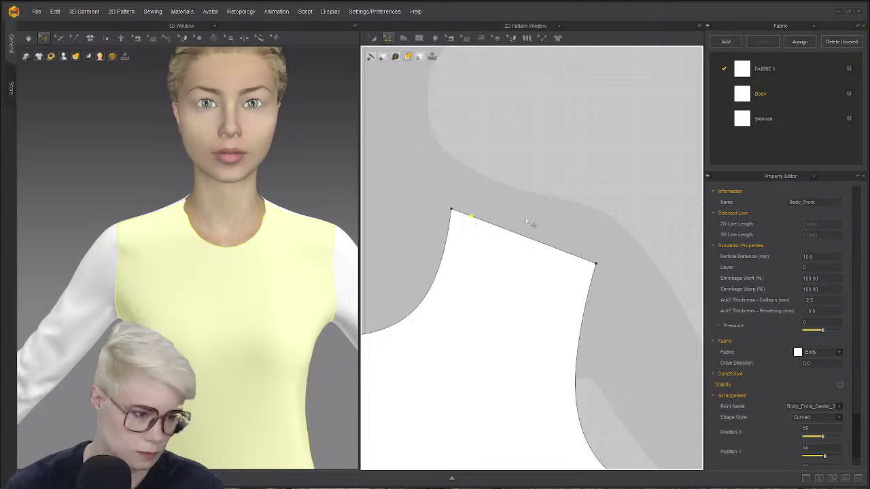
key(Delete)
- Straighten the back piece's shoulder line by deleting the extra point beside the neck corner
scroll(612, 218, down, 4)
scroll(680, 207, down, 2)
middle_drag(680, 207, 353, 244)
scroll(497, 231, down, 4)
scroll(352, 244, up, 2)
scroll(442, 247, up, 4)
middle_drag(443, 247, 625, 219)
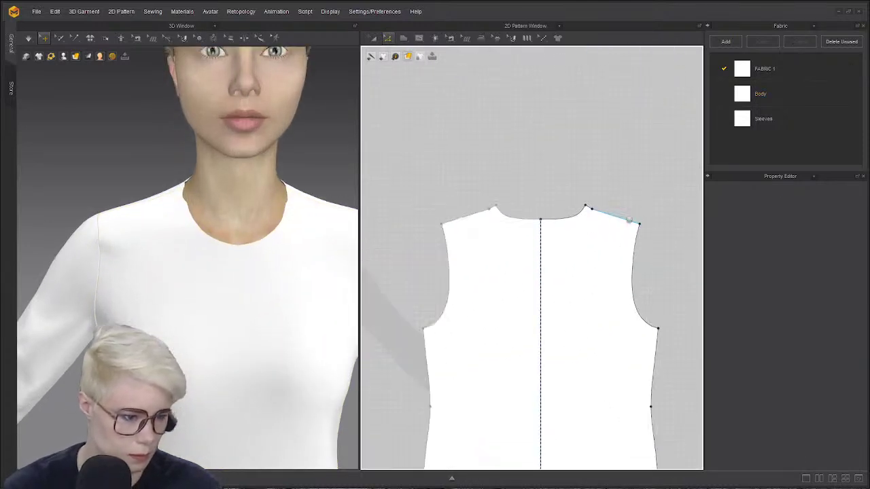
scroll(622, 218, up, 6)
click(514, 175)
key(Delete)
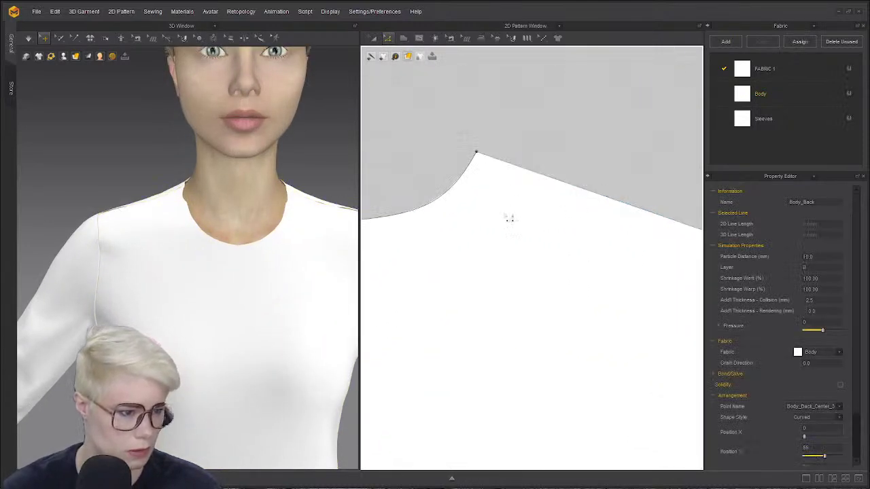
scroll(509, 217, down, 3)
middle_drag(509, 220, 681, 156)
scroll(178, 287, down, 3)
- Simulate the shirt on the avatar and inspect the extended neckline and shoulders
right_drag(179, 287, 170, 285)
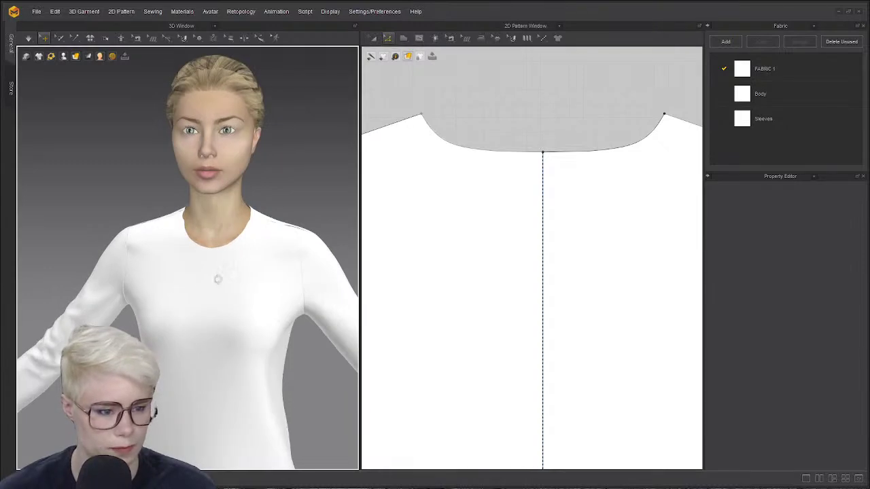
key(space)
scroll(229, 287, up, 6)
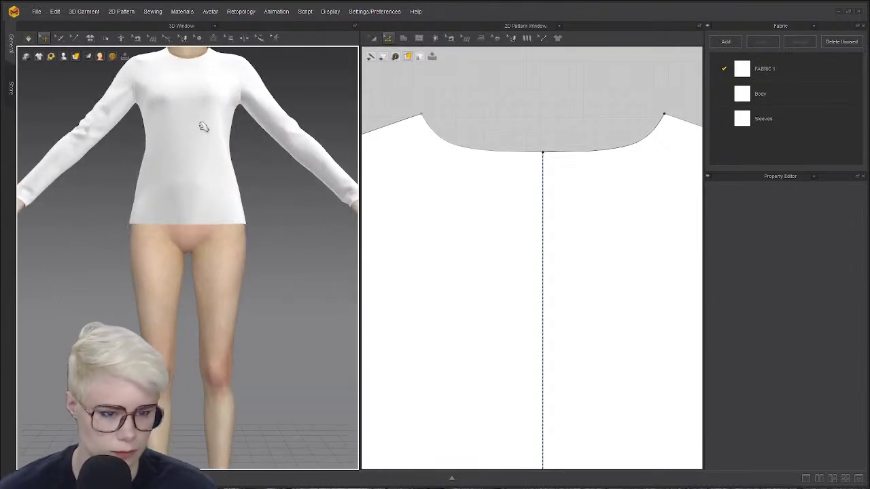
scroll(182, 306, down, 3)
right_drag(181, 334, 174, 224)
scroll(163, 273, up, 4)
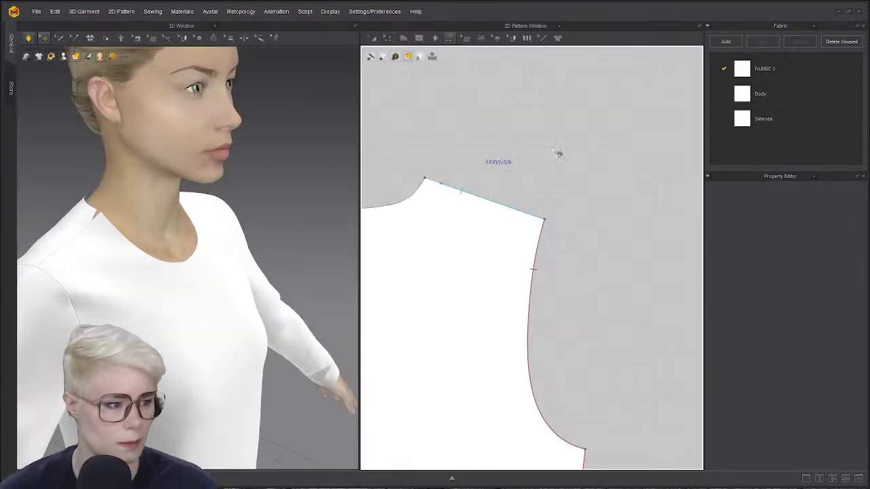
- Extend the shoulder sewing lines on the back and front pieces up to the new neck corners
scroll(552, 154, up, 3)
middle_drag(501, 182, 651, 178)
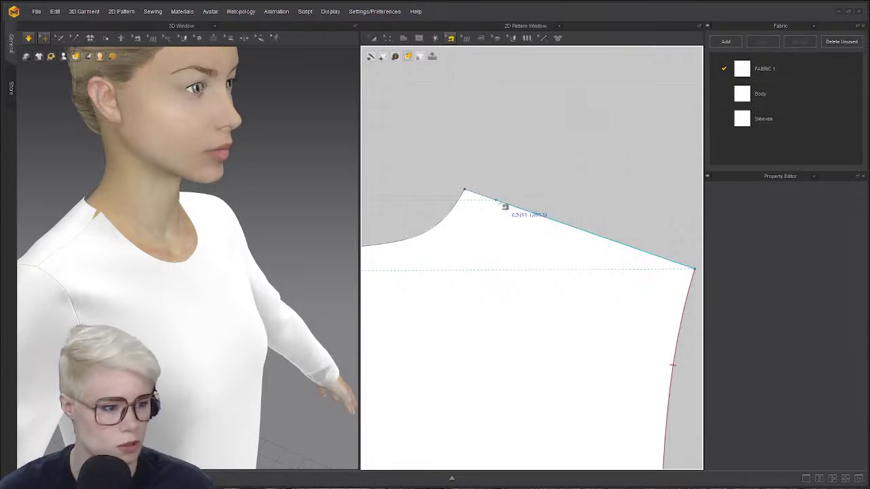
click(506, 204)
scroll(442, 211, down, 6)
middle_drag(461, 225, 362, 226)
scroll(380, 223, up, 3)
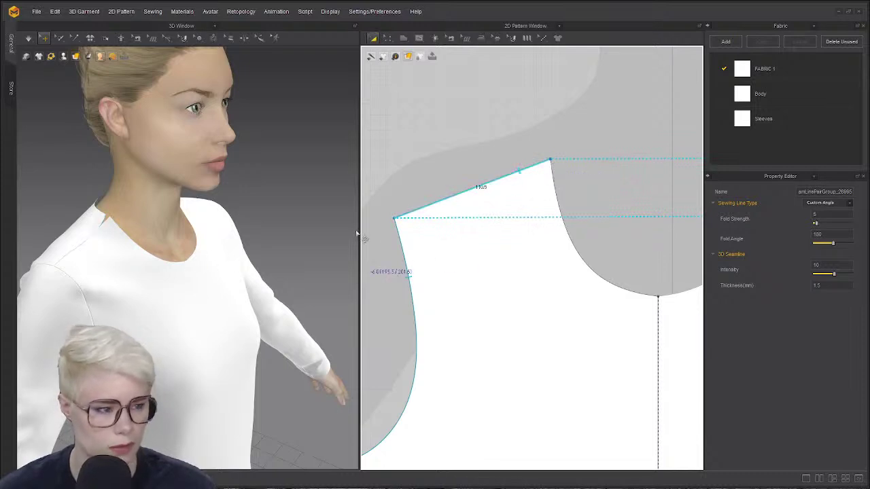
- Simulate the shirt with the extended shoulder seams and check the neckline from the front
scroll(483, 206, down, 6)
middle_drag(484, 206, 419, 198)
key(b)
right_drag(213, 242, 196, 232)
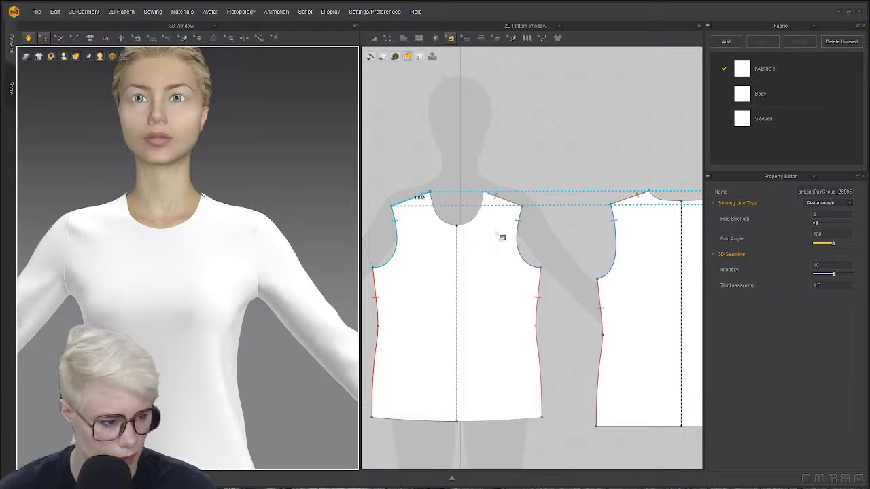
- Extend the sewing lines on the opposite front and back shoulders up to the new neck corners
scroll(499, 217, up, 8)
scroll(546, 193, down, 6)
scroll(522, 281, up, 3)
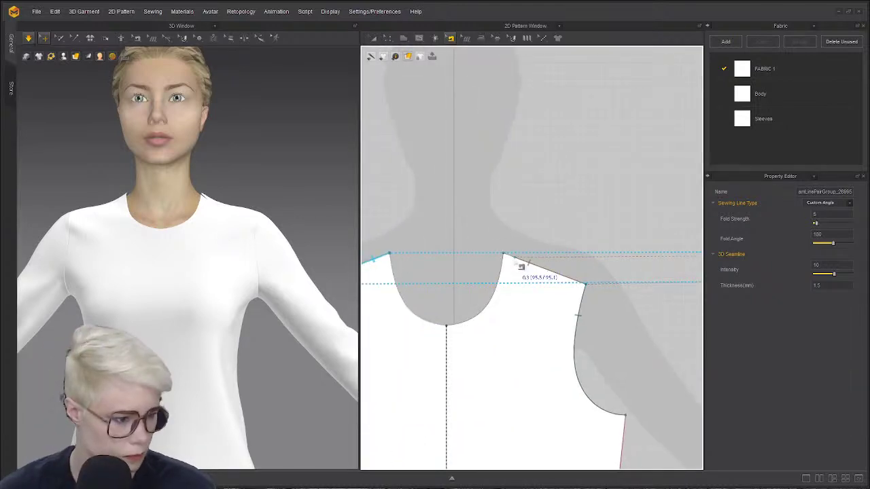
drag(515, 258, 504, 255)
scroll(619, 262, down, 5)
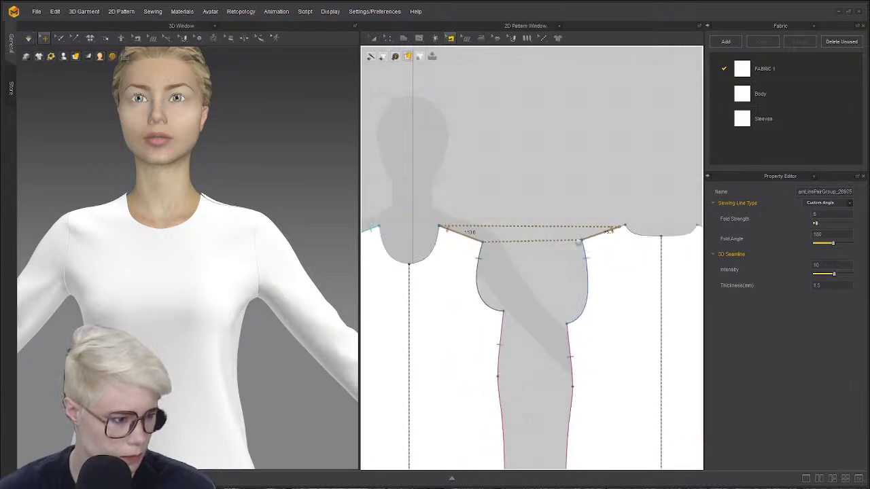
scroll(408, 252, up, 6)
drag(485, 248, 500, 235)
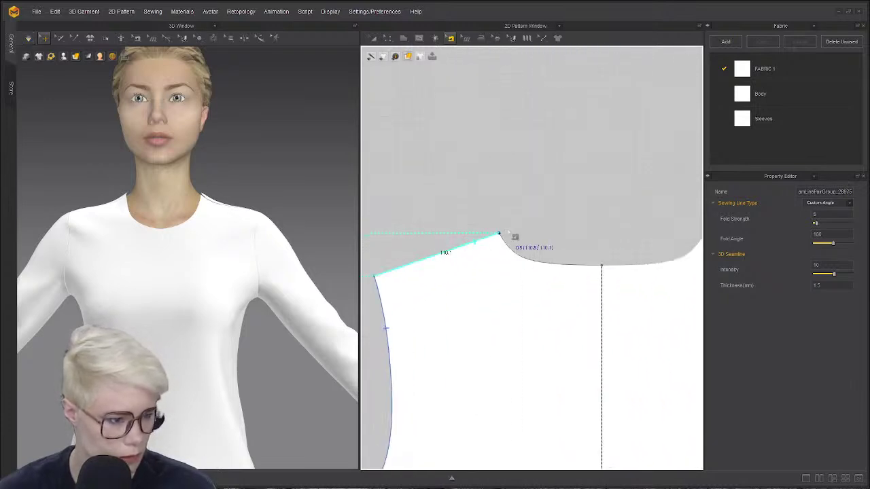
scroll(233, 266, up, 3)
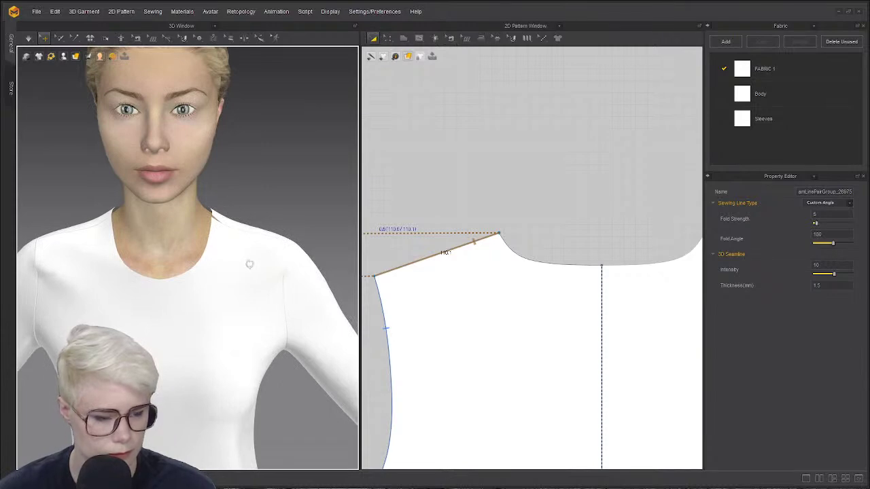
- Simulate the shirt and inspect the neckline and shoulder seams from the front, side and back
key(0)
key(0)
key(2)
scroll(200, 119, up, 3)
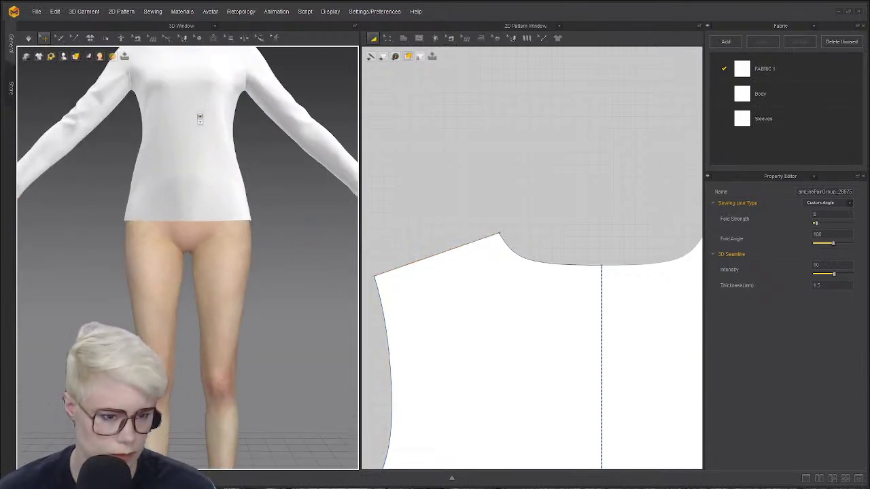
scroll(200, 130, up, 6)
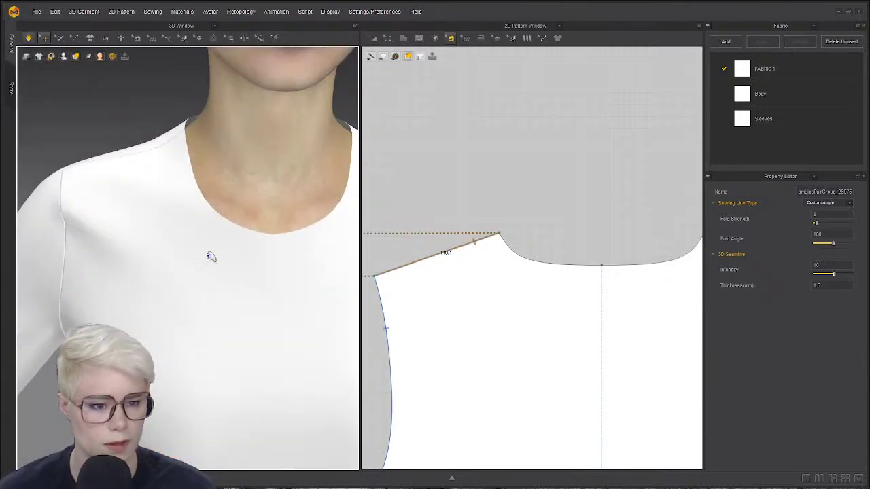
click(184, 136)
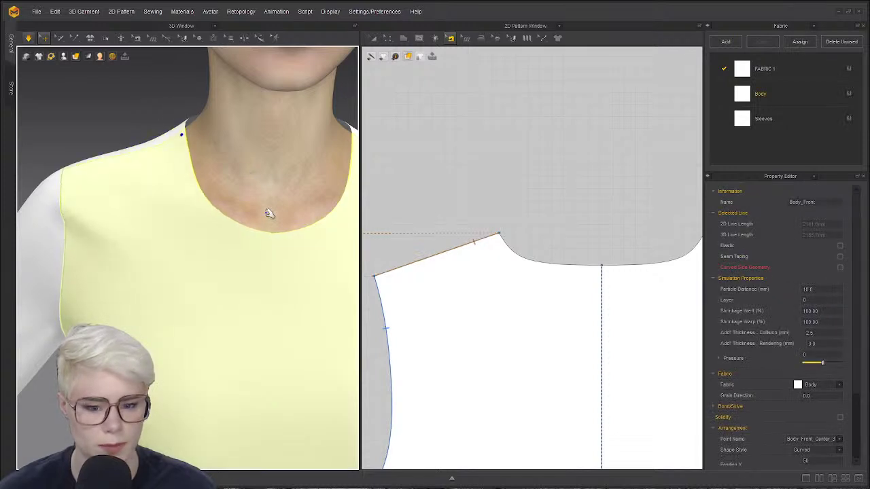
key(8)
key(2)
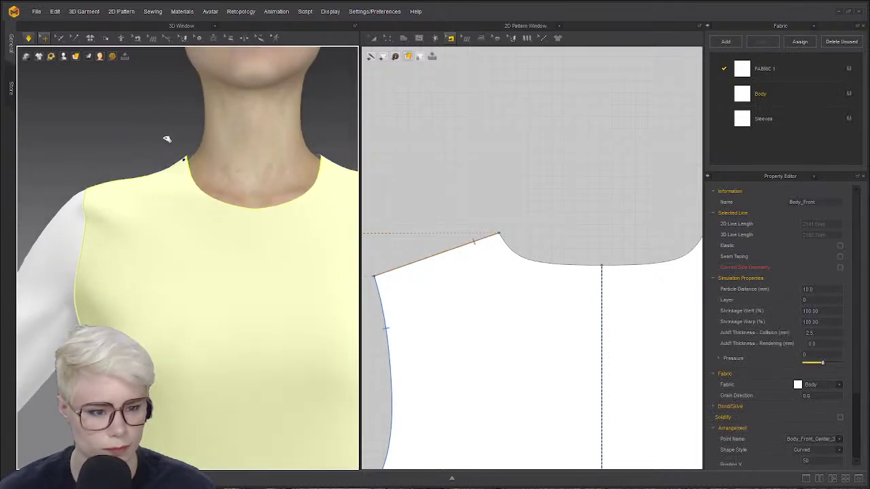
right_drag(167, 139, 251, 227)
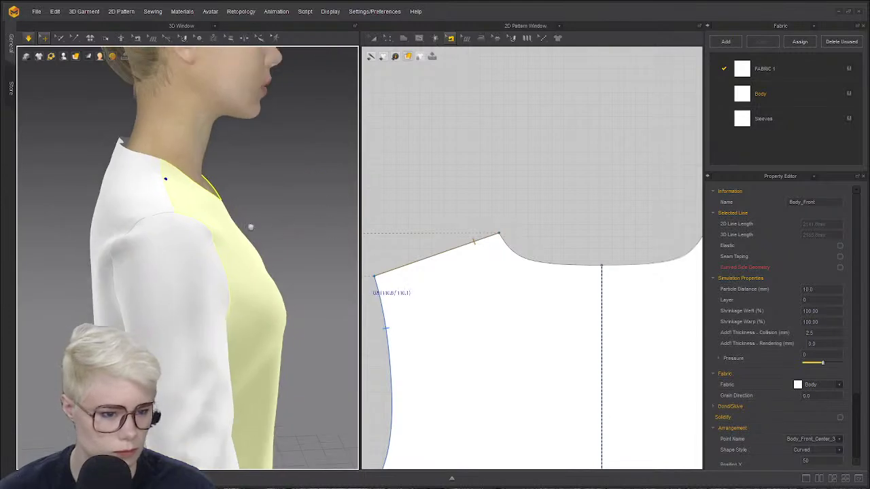
middle_drag(251, 227, 196, 248)
middle_drag(461, 225, 760, 181)
scroll(616, 240, down, 3)
right_drag(233, 204, 204, 180)
click(238, 191)
right_drag(220, 427, 198, 340)
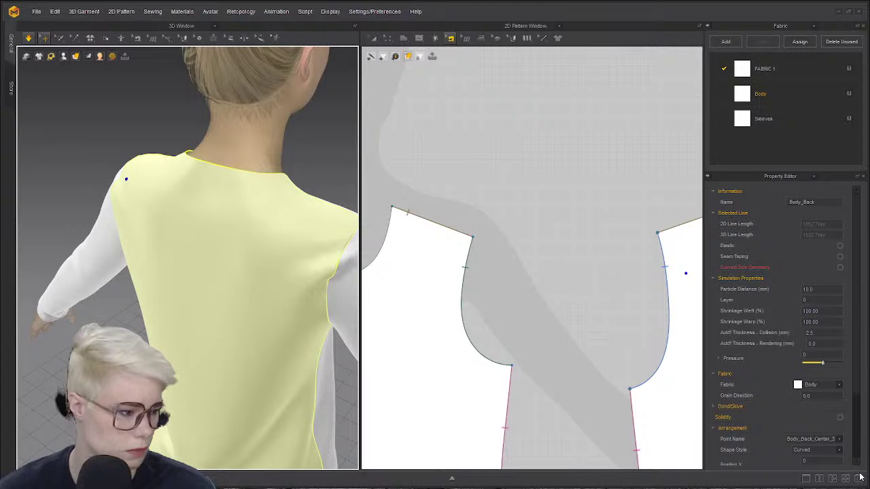
- Apply an arms-lowered standing pose from the Female_V2 avatar library and check how the shirt's shoulders sit
click(860, 479)
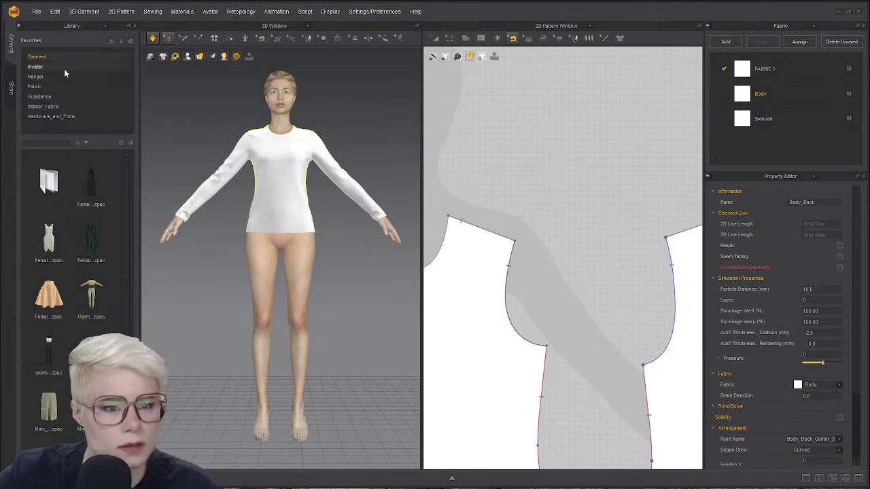
click(64, 67)
double_click(91, 183)
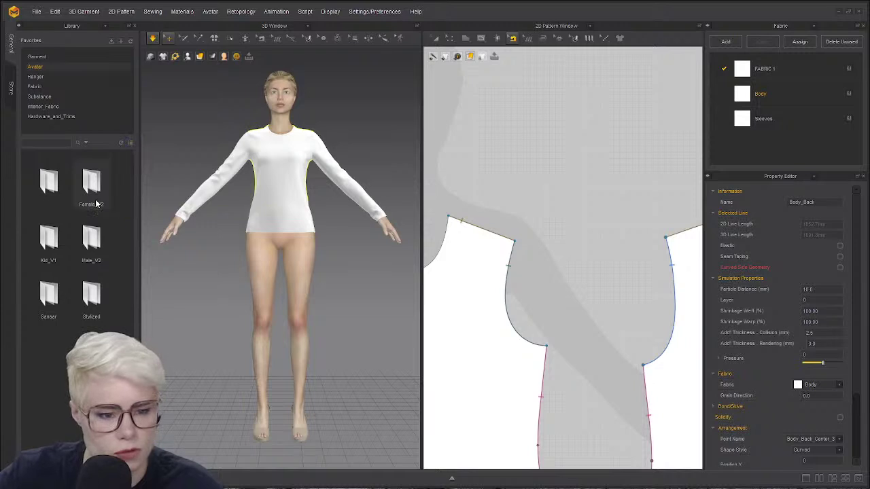
double_click(95, 251)
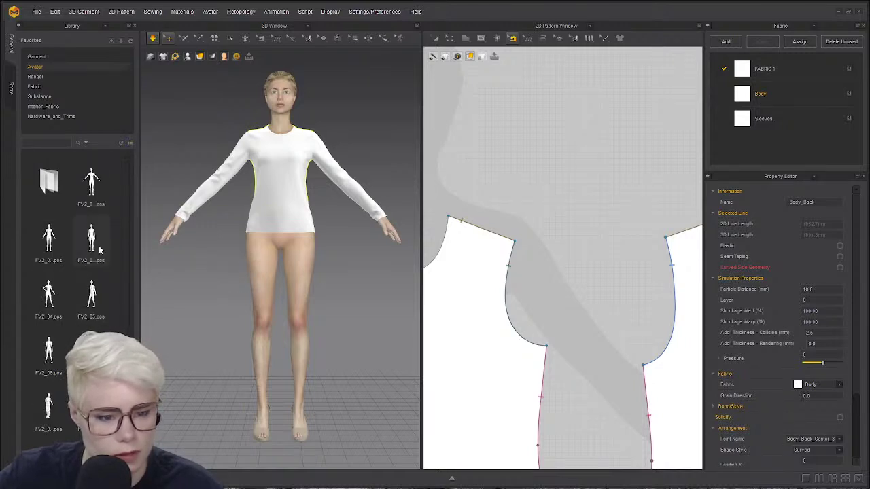
double_click(100, 249)
click(436, 268)
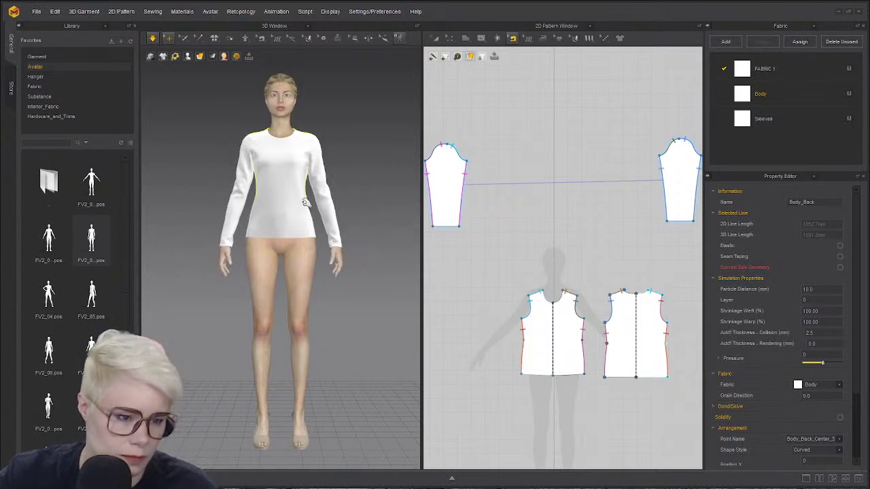
scroll(298, 166, up, 6)
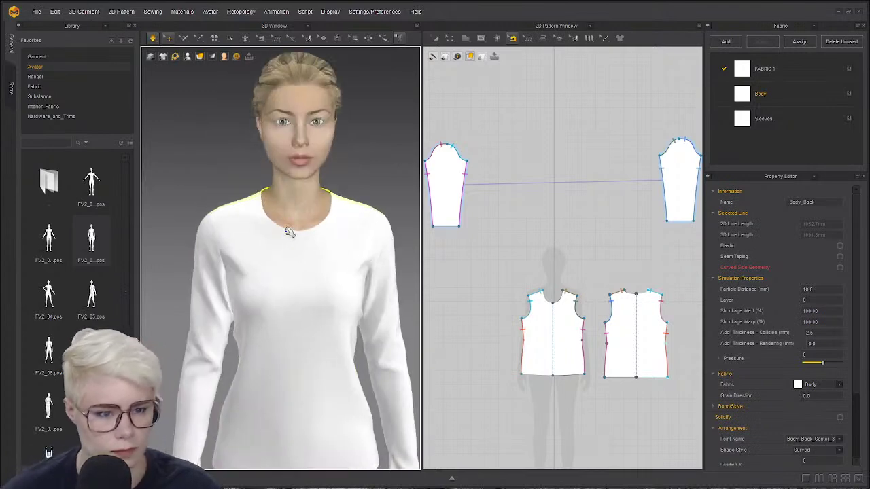
click(186, 146)
click(134, 26)
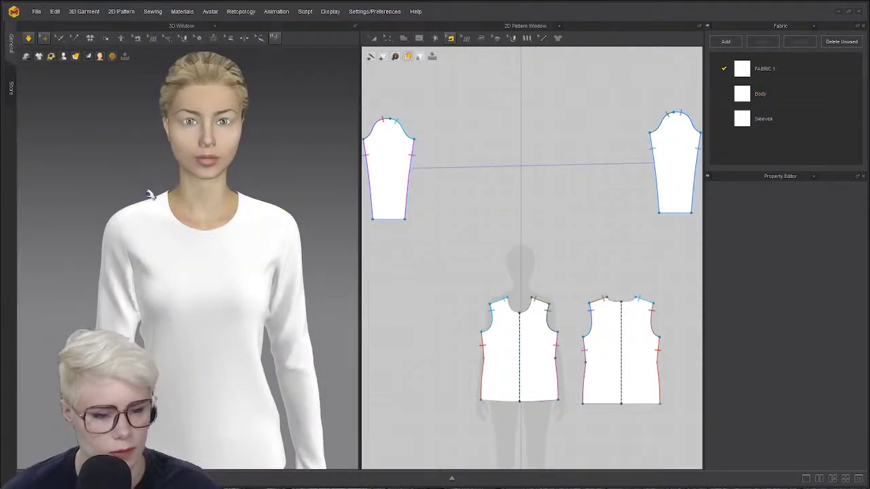
click(93, 201)
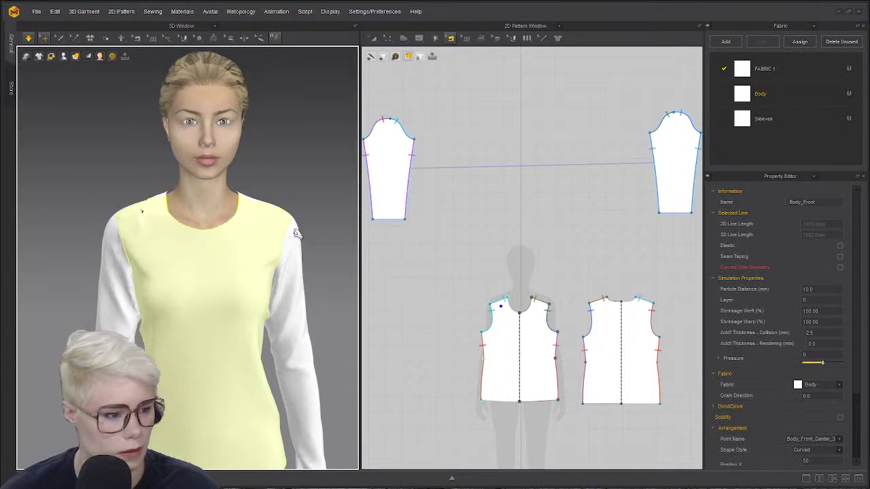
drag(305, 196, 340, 178)
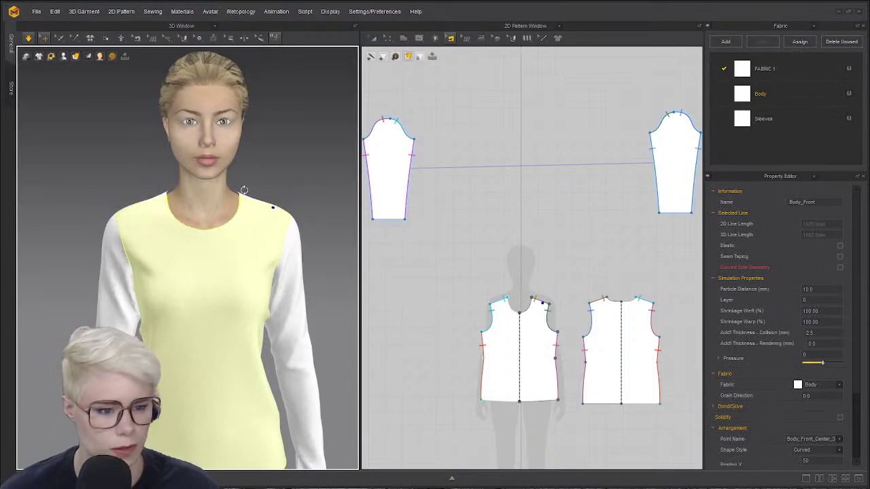
right_drag(243, 190, 204, 203)
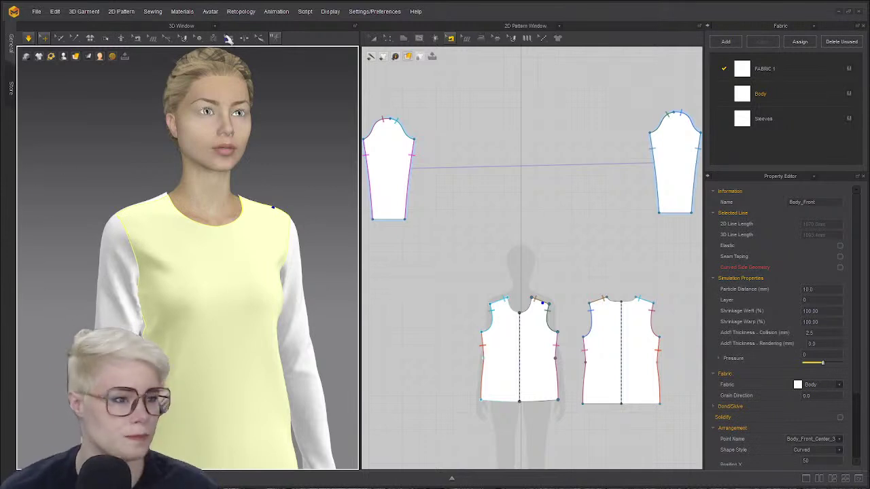
middle_drag(468, 166, 447, 134)
click(403, 39)
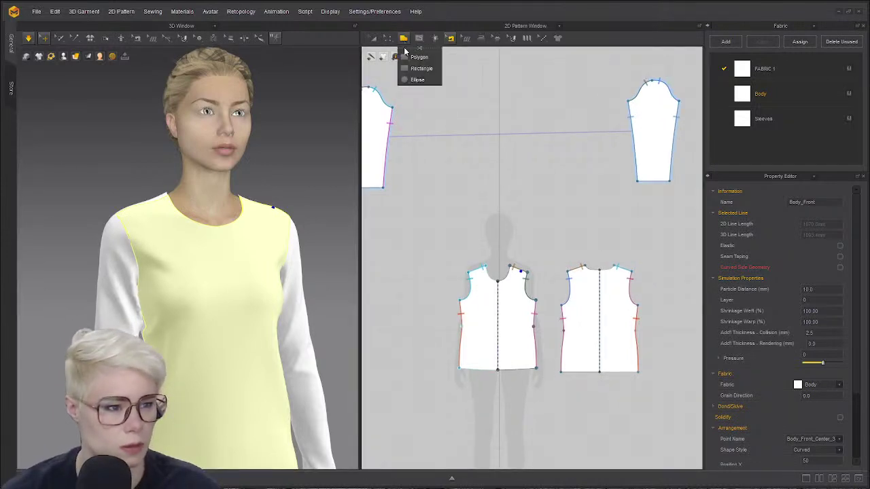
click(416, 68)
middle_drag(527, 215, 496, 227)
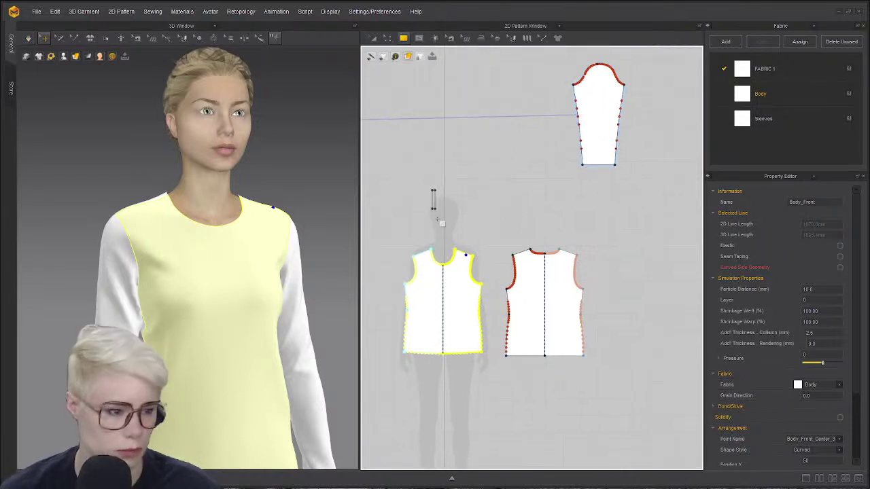
drag(431, 189, 603, 234)
scroll(482, 229, up, 4)
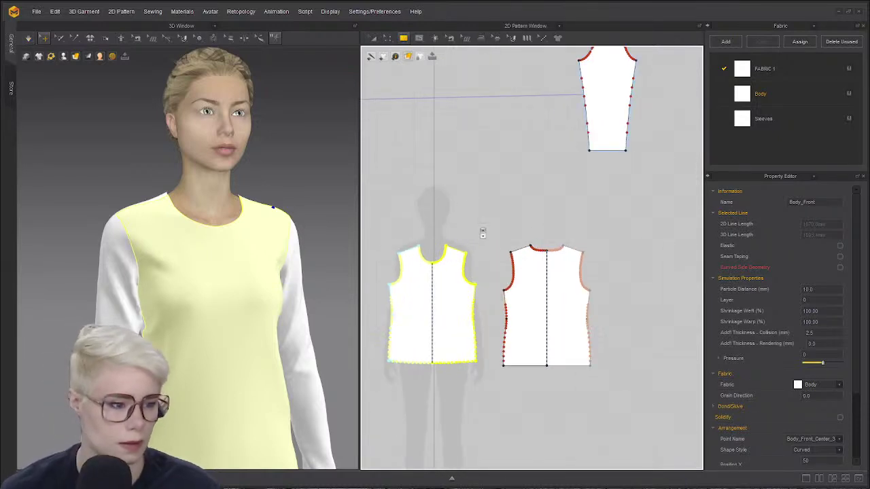
right_drag(104, 249, 121, 250)
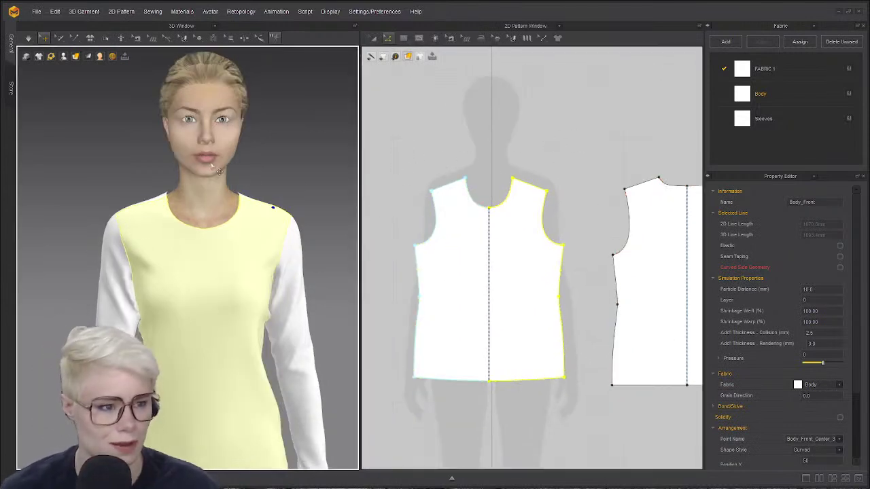
click(419, 39)
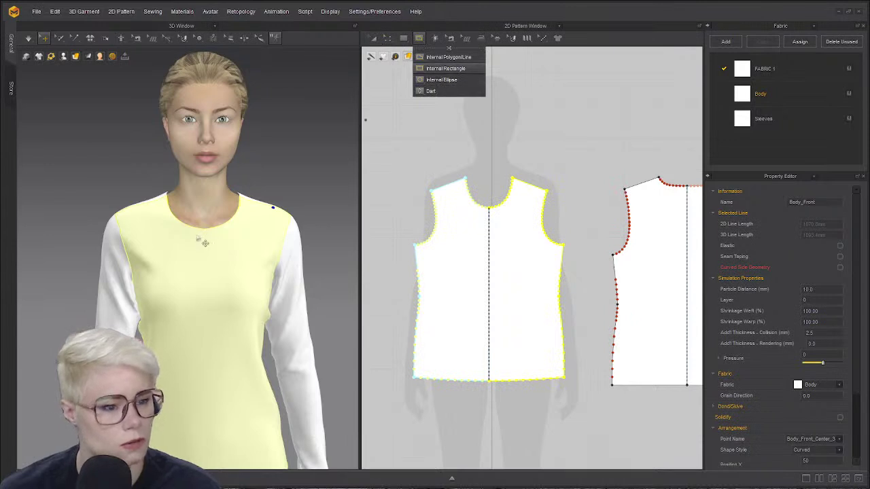
scroll(202, 241, up, 5)
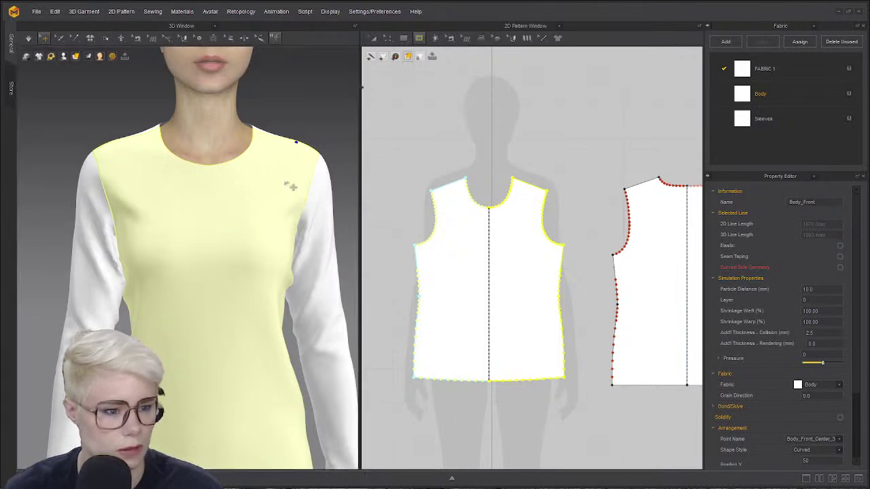
click(420, 40)
click(445, 68)
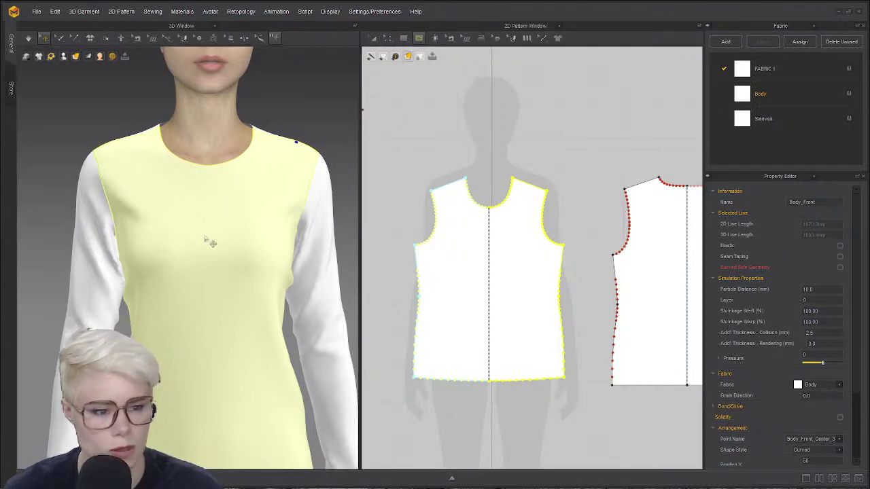
click(464, 180)
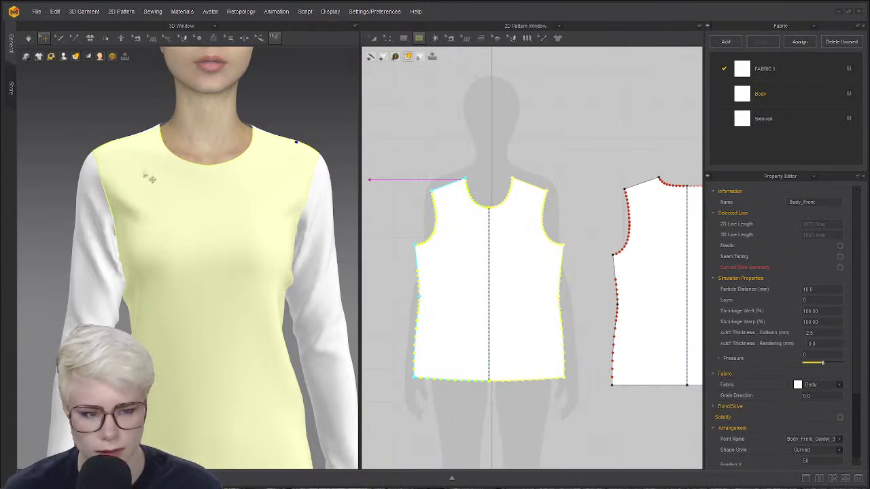
click(100, 149)
click(107, 111)
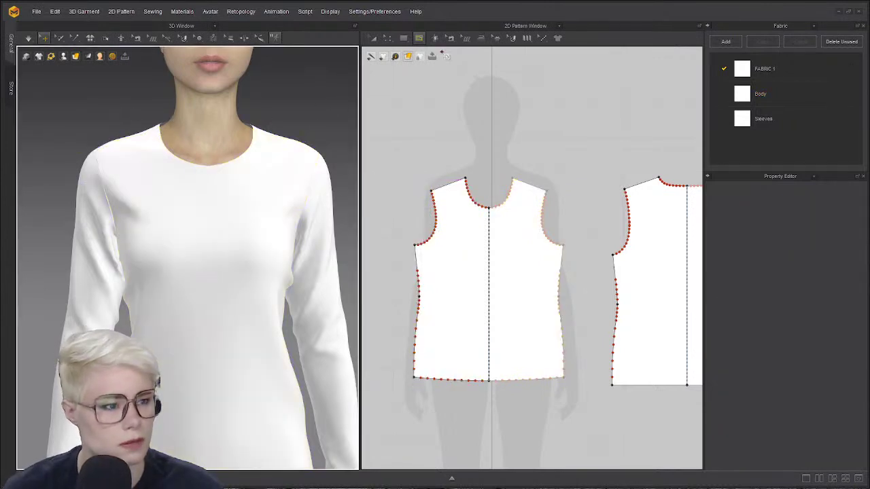
click(416, 42)
click(448, 57)
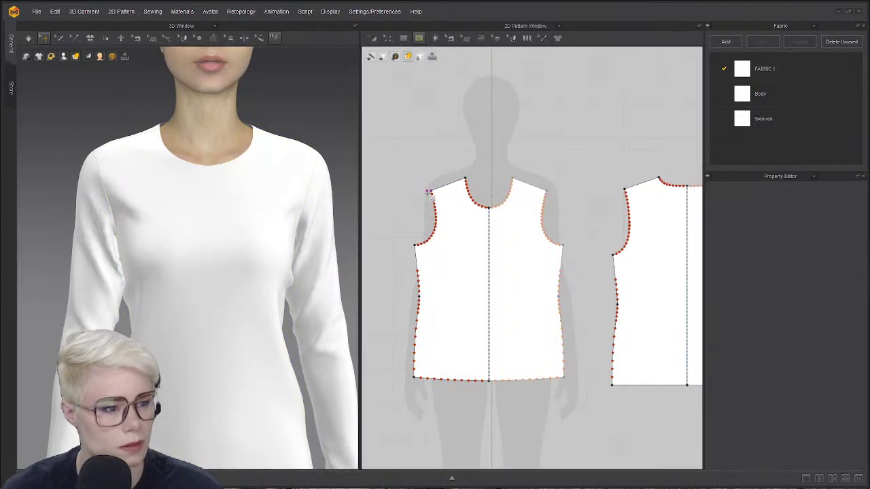
scroll(438, 183, up, 3)
key(z)
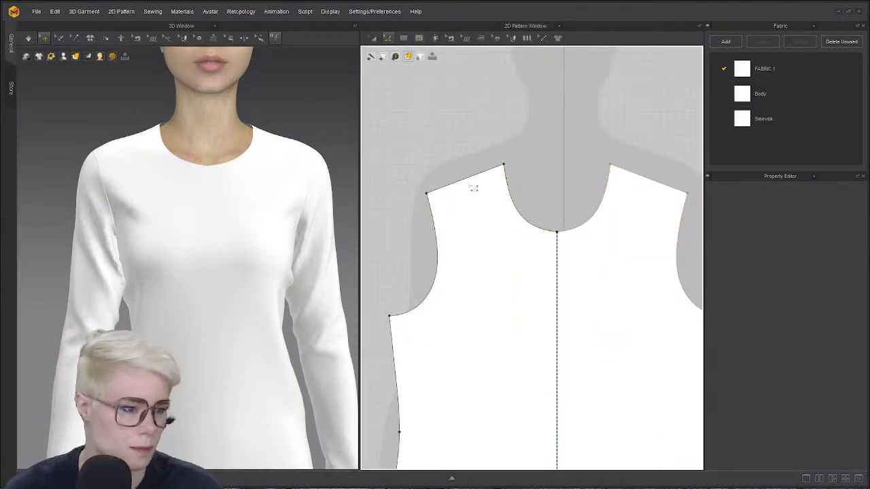
- Check the length of the front piece's shoulder line and activate a tape measure for the avatar
click(470, 178)
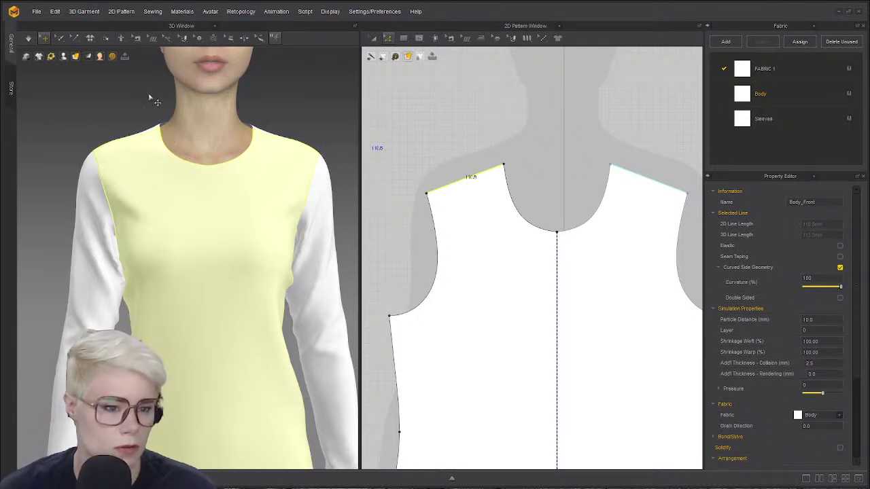
click(260, 38)
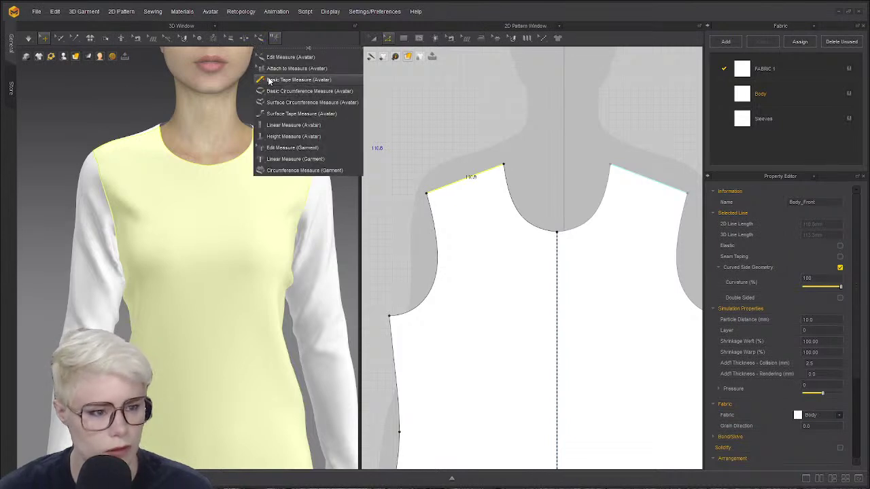
click(267, 115)
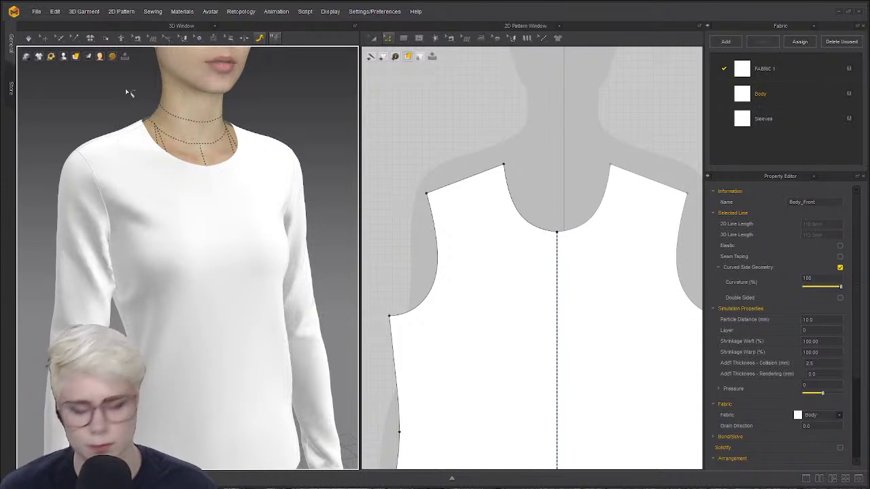
- Hide the whole shirt and measure the avatar's surface from the side of the neck to the shoulder tip with Surface Tape Measure (Avatar)
key(a)
key(q)
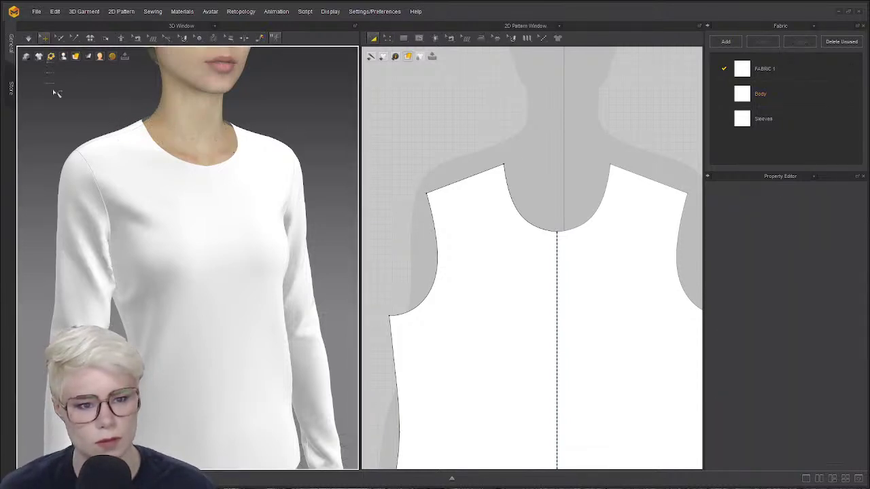
key(ctrl+a)
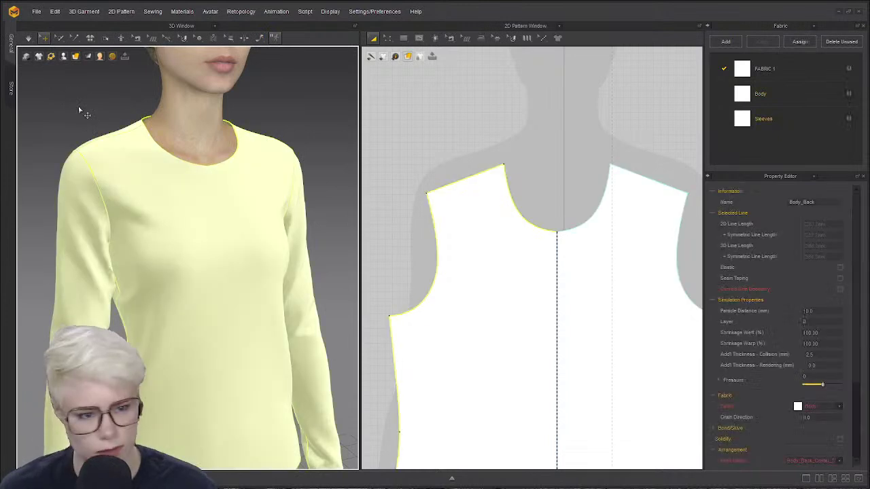
key(shift+q)
click(257, 39)
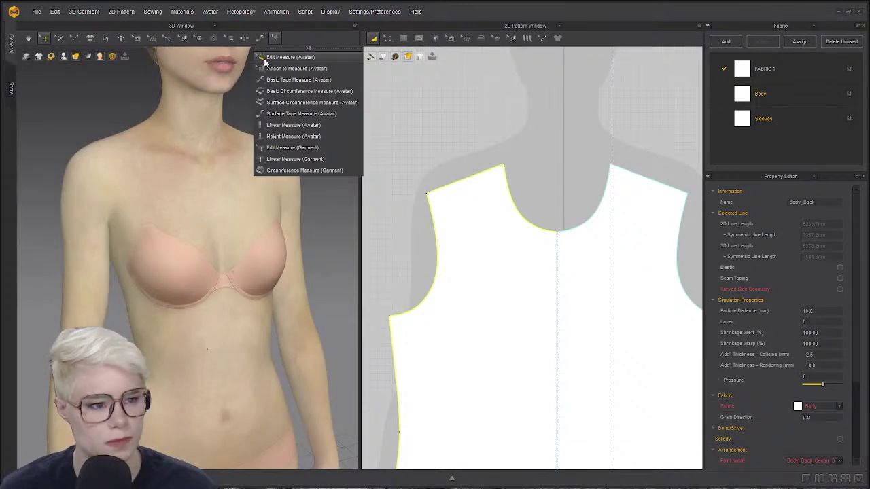
click(276, 117)
click(277, 116)
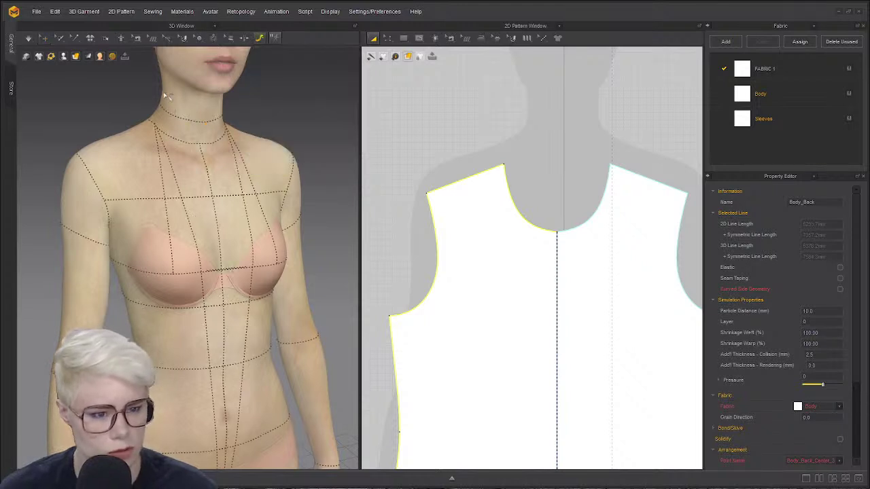
click(150, 125)
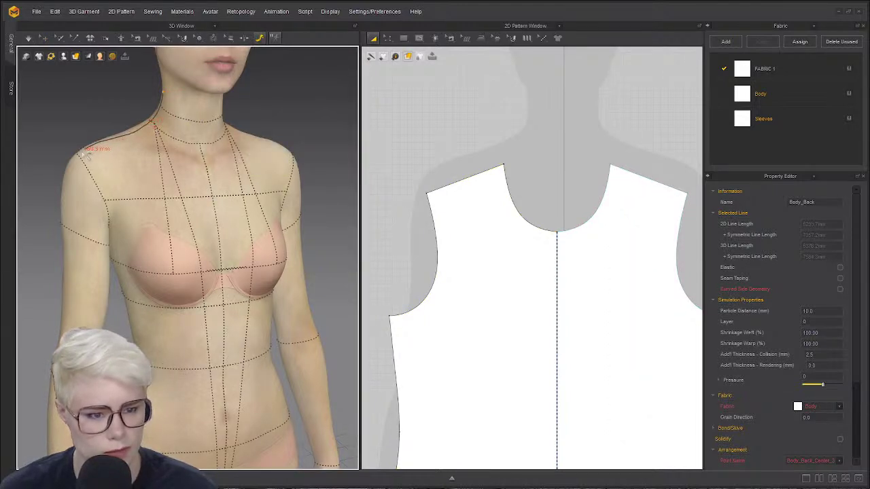
mouse_move(84, 156)
right_down()
mouse_move(119, 210)
mouse_move(92, 147)
right_up()
click(119, 219)
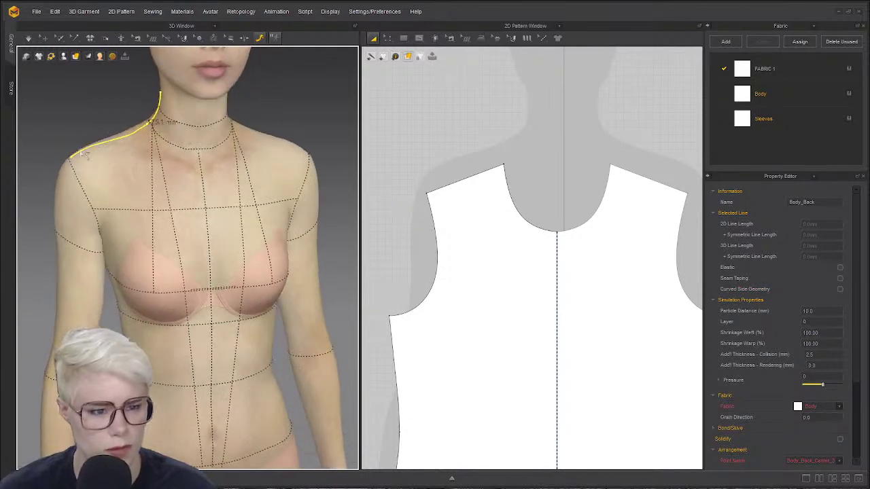
- Delete the neck-to-shoulder tape measure and show all the shirt pieces again
key(Delete)
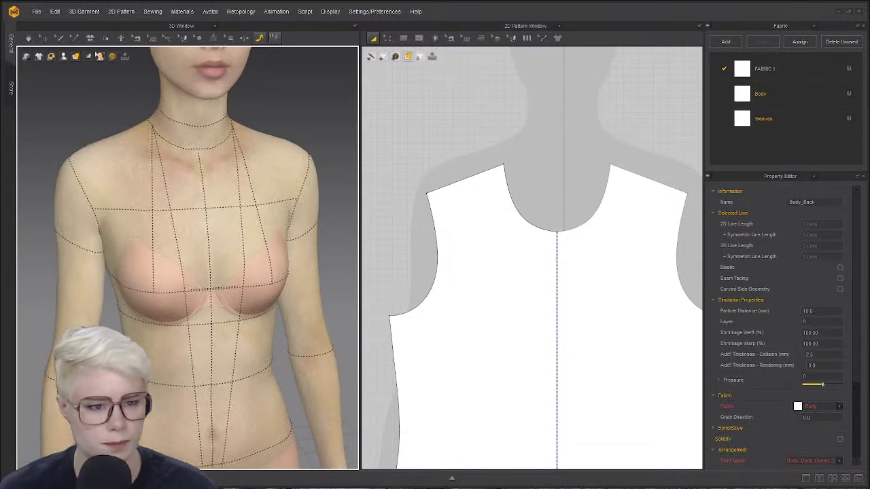
click(43, 38)
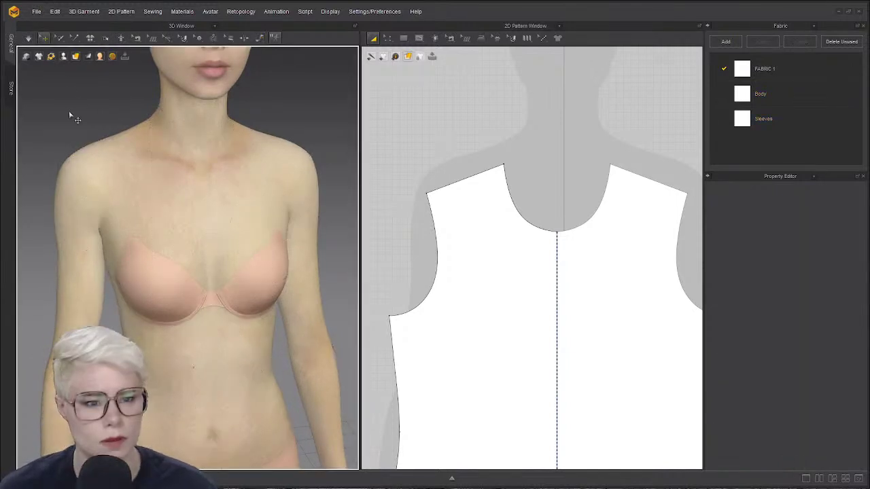
key(ctrl+a)
key(shift+q)
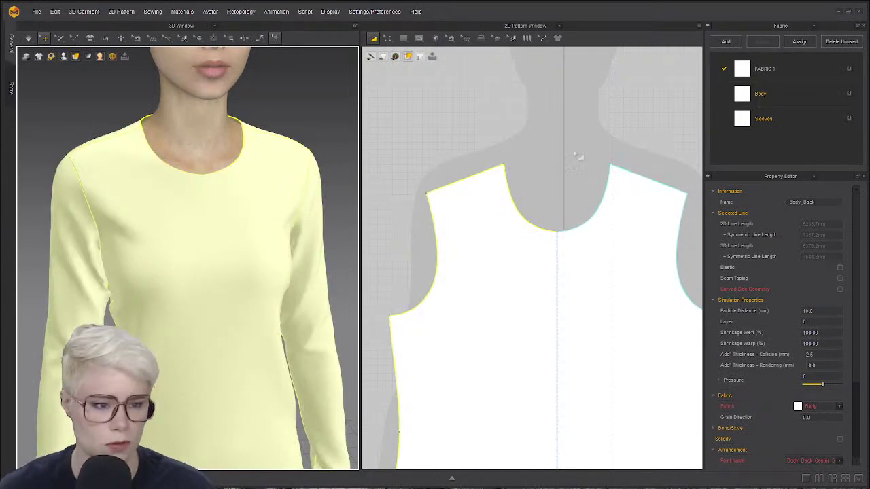
- Create a single rectangle pattern 500 mm wide and 180 mm high above the front bodice piece
scroll(578, 158, down, 3)
middle_drag(501, 114, 326, 219)
click(405, 37)
middle_drag(397, 162, 474, 136)
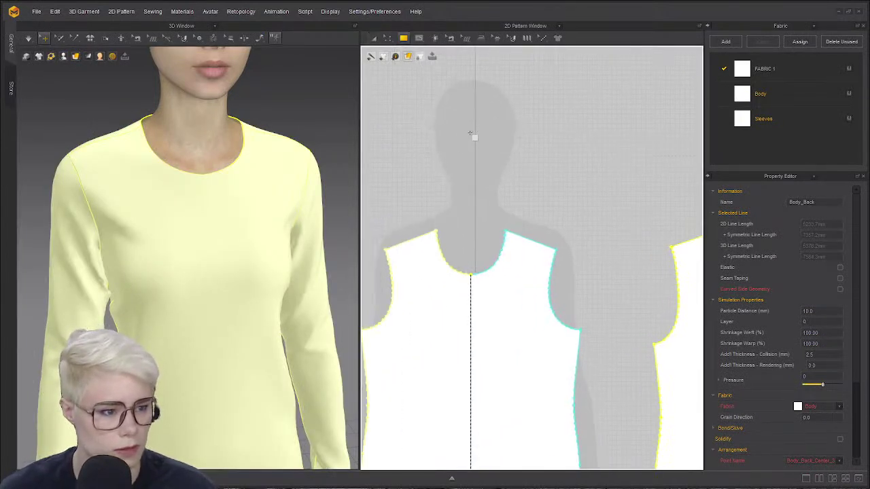
mouse_move(462, 129)
mouse_down()
mouse_move(514, 208)
mouse_move(684, 175)
mouse_move(694, 195)
mouse_up()
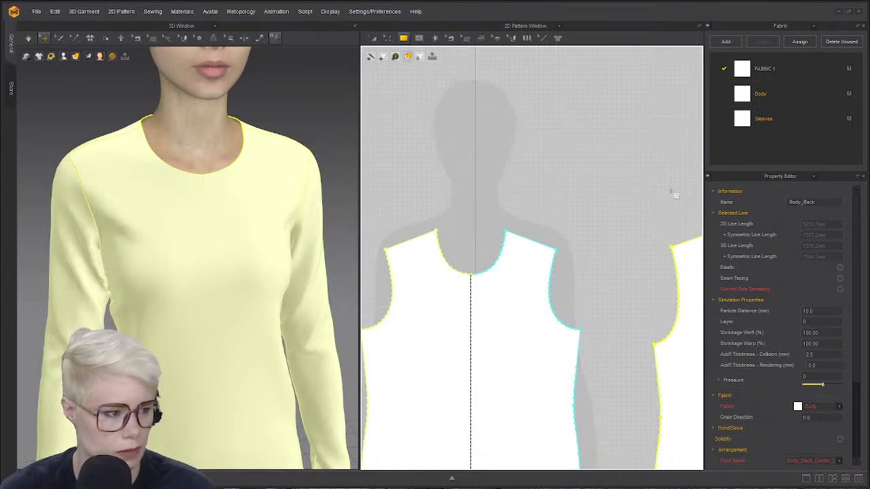
click(489, 131)
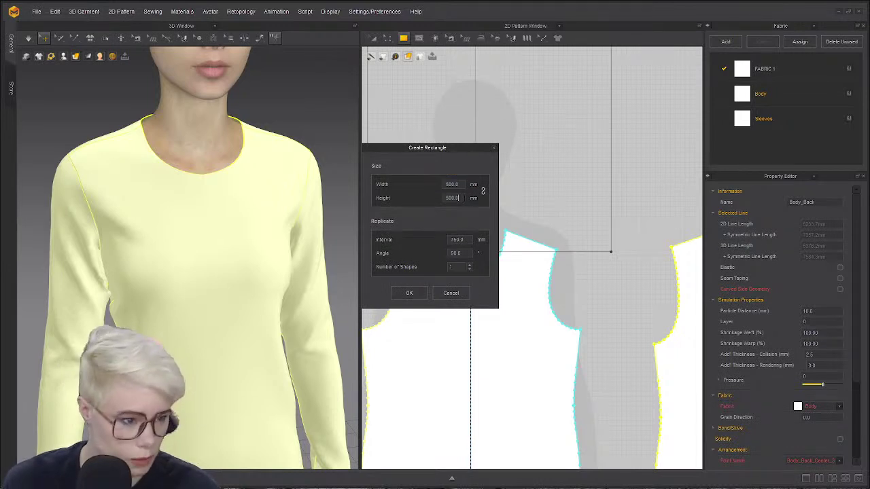
text(175)
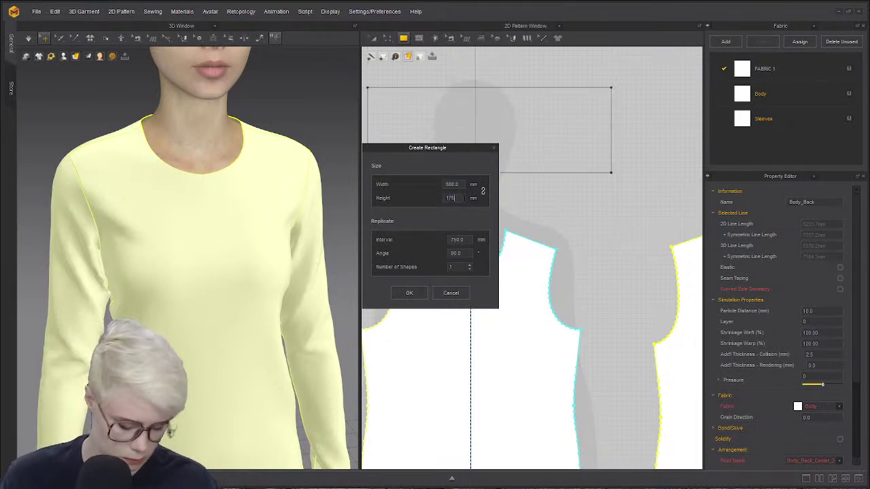
text(.4)
key(BackSpace)
key(BackSpace)
key(BackSpace)
key(BackSpace)
key(BackSpace)
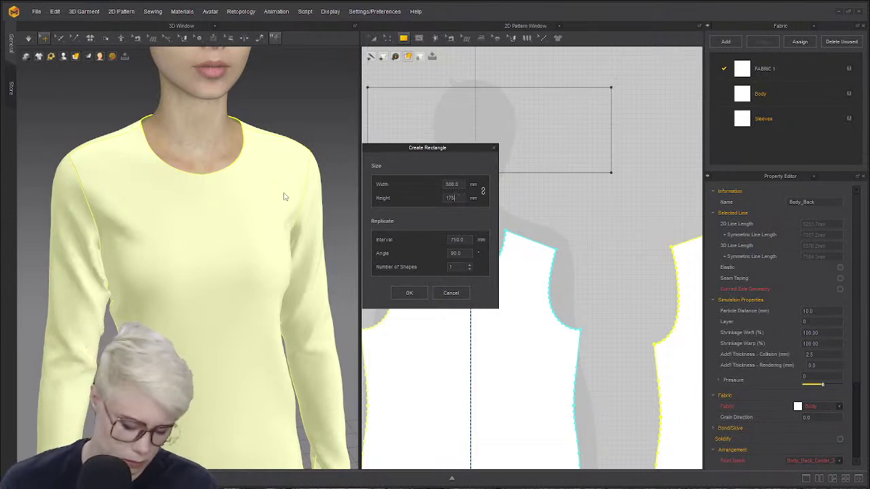
text(180)
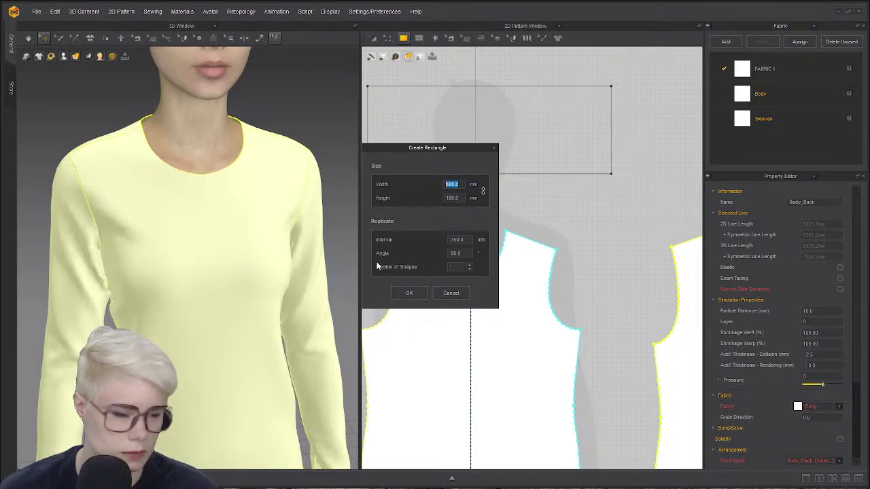
click(402, 297)
- Examine the new rectangle's size against the avatar in 3D and against the bodice pieces in 2D
scroll(238, 115, down, 3)
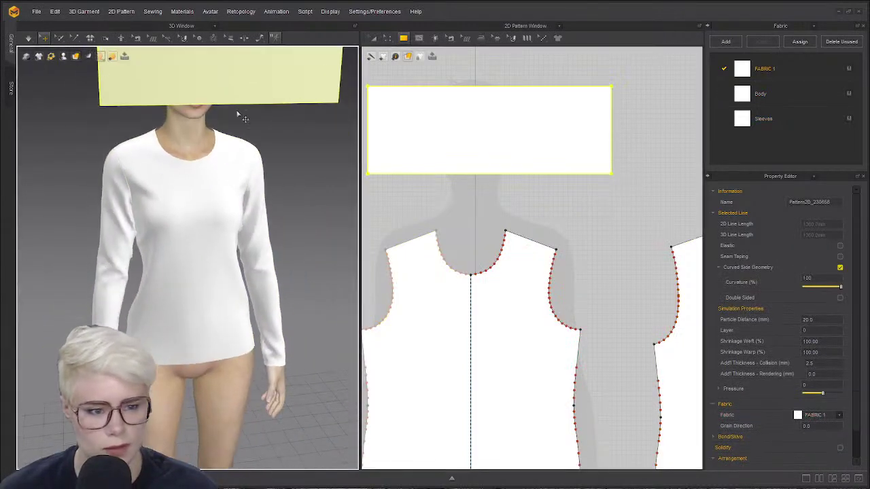
right_drag(264, 107, 251, 98)
scroll(330, 190, down, 2)
scroll(418, 149, up, 2)
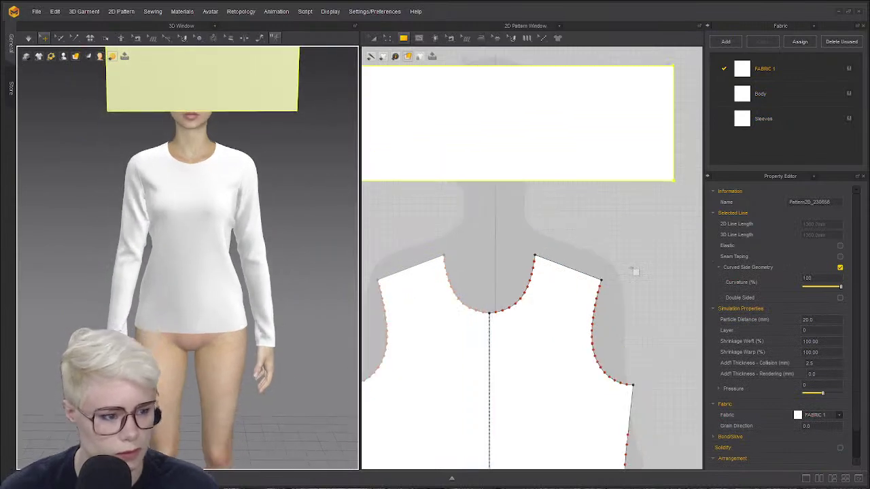
middle_drag(633, 270, 605, 159)
scroll(577, 155, down, 5)
scroll(581, 159, up, 5)
middle_drag(522, 228, 507, 286)
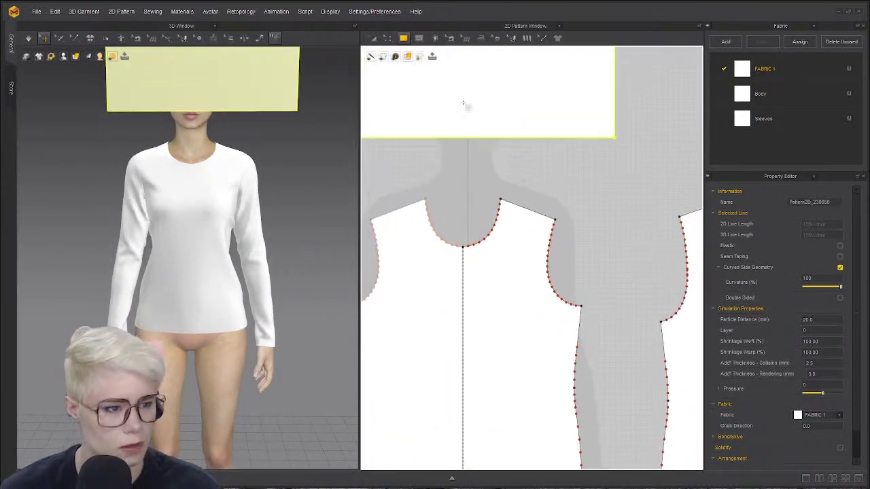
right_drag(211, 201, 229, 200)
scroll(231, 201, up, 2)
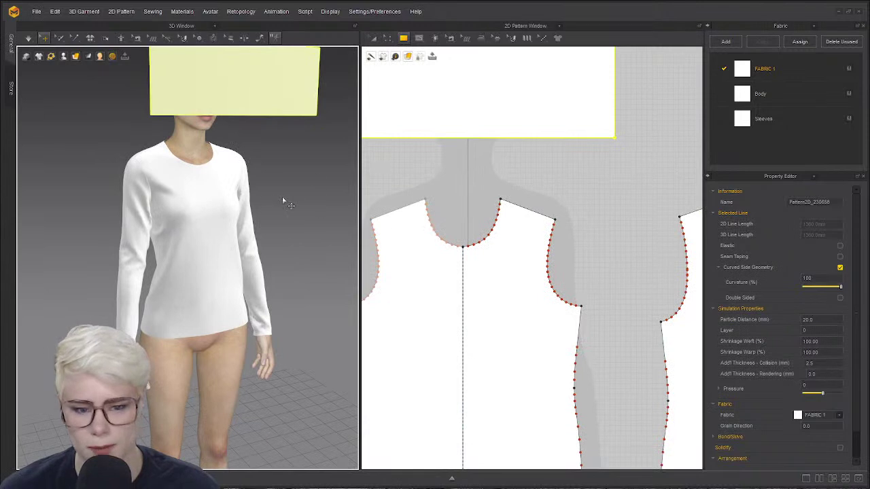
- Move the rectangle pattern into the free space above the front bodice piece's neckline
key(a)
click(526, 98)
key(Escape)
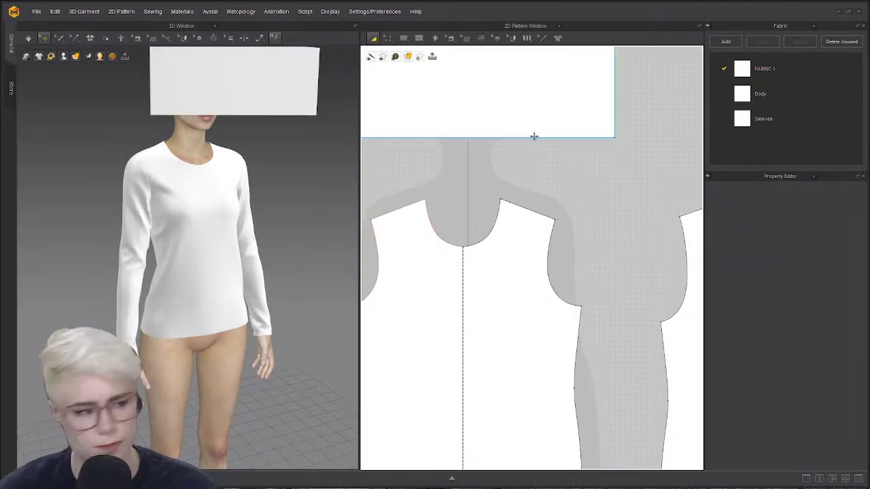
scroll(534, 136, down, 4)
drag(473, 115, 465, 179)
scroll(463, 178, up, 5)
drag(525, 193, 504, 67)
scroll(505, 64, down, 3)
middle_drag(505, 57, 490, 212)
drag(489, 211, 522, 161)
scroll(313, 204, up, 5)
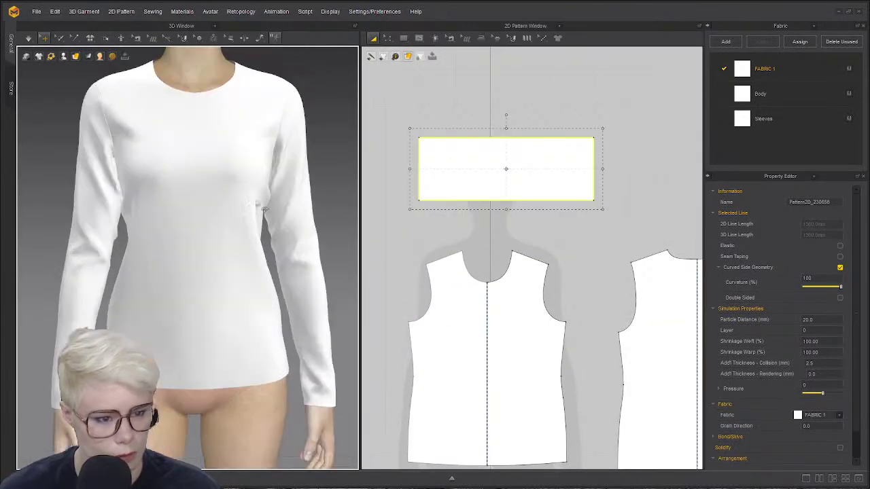
- Inspect the shirt's neckline and upper chest from the front and an angle, ending in the front view
middle_drag(243, 178, 210, 220)
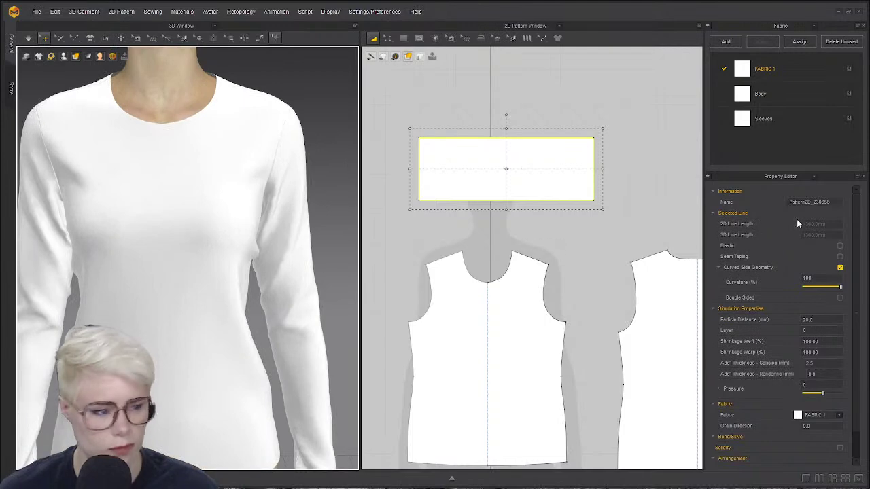
click(340, 229)
right_drag(340, 229, 255, 222)
right_drag(249, 176, 91, 168)
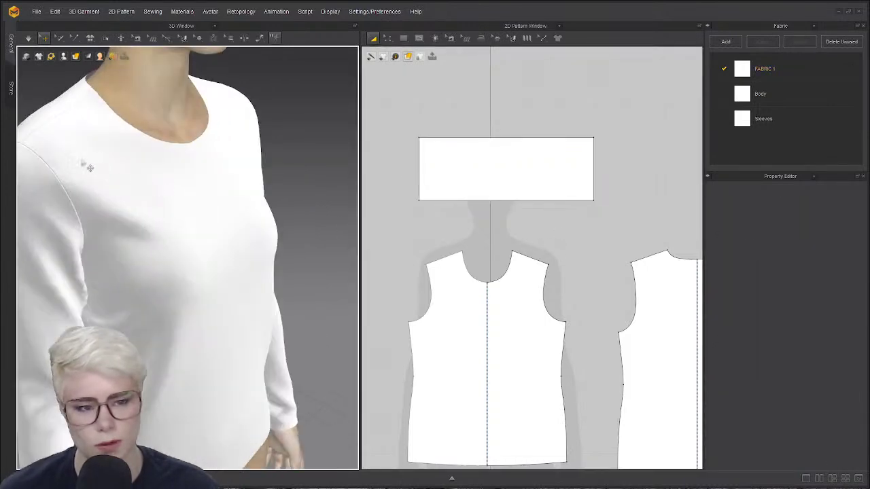
right_drag(282, 167, 197, 135)
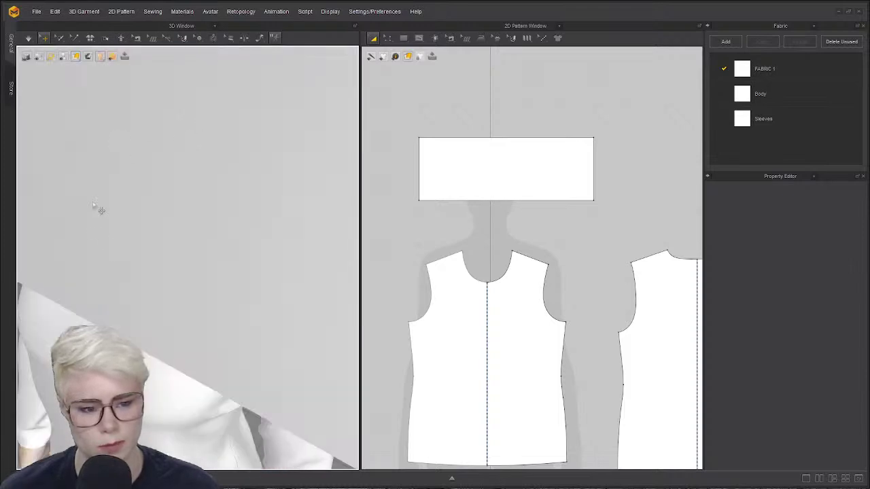
key(2)
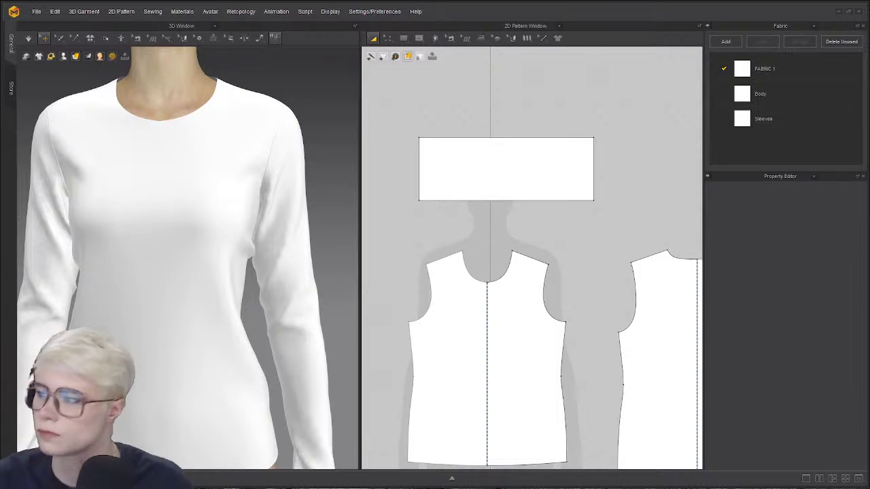
- Switch to the browser's "bishop collar pleating" image results, enlarge the blue smocked dress, and return to Marvelous Designer
drag(1, 238, 443, 2)
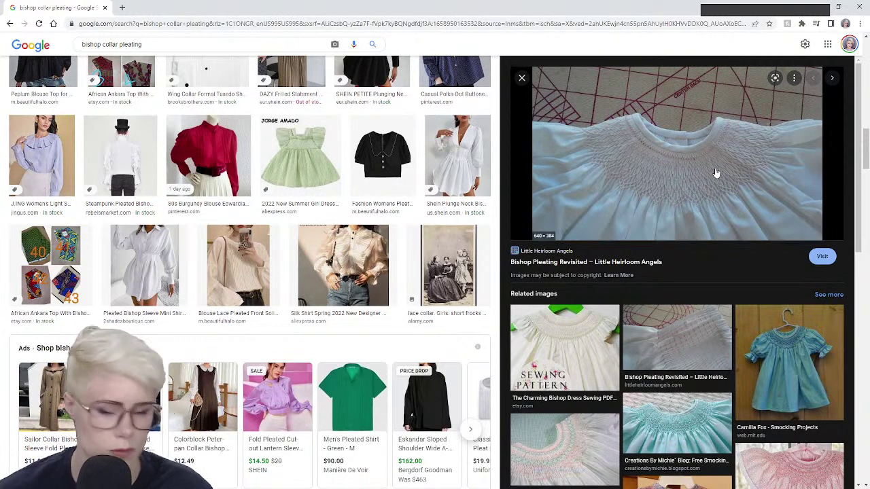
click(806, 340)
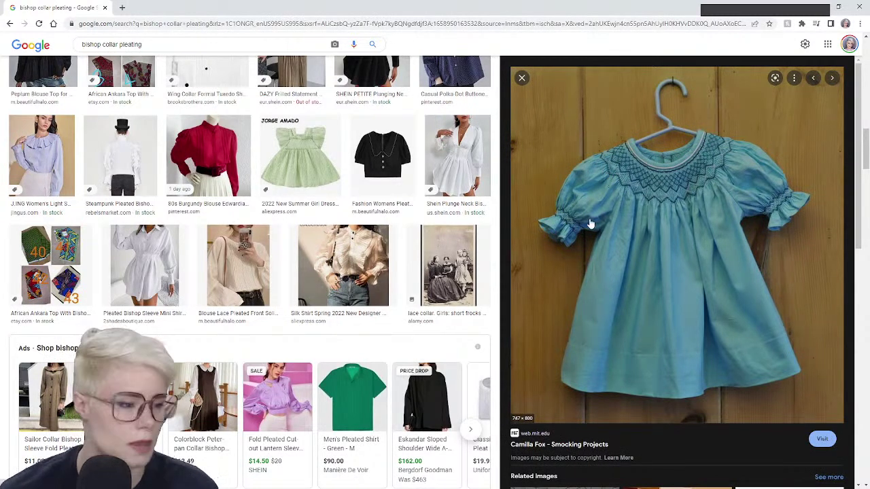
click(860, 7)
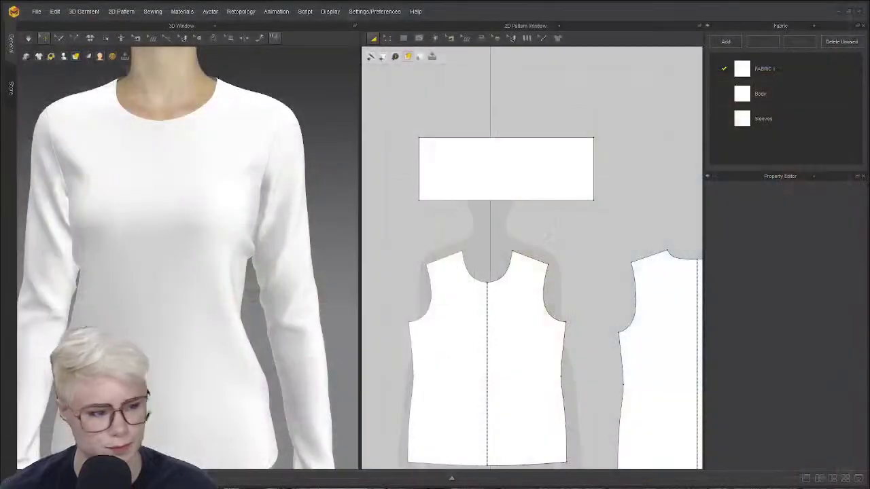
- Place the rectangle pattern over the shoulders and chest of the front bodice piece, centred on its centre line
scroll(482, 292, down, 2)
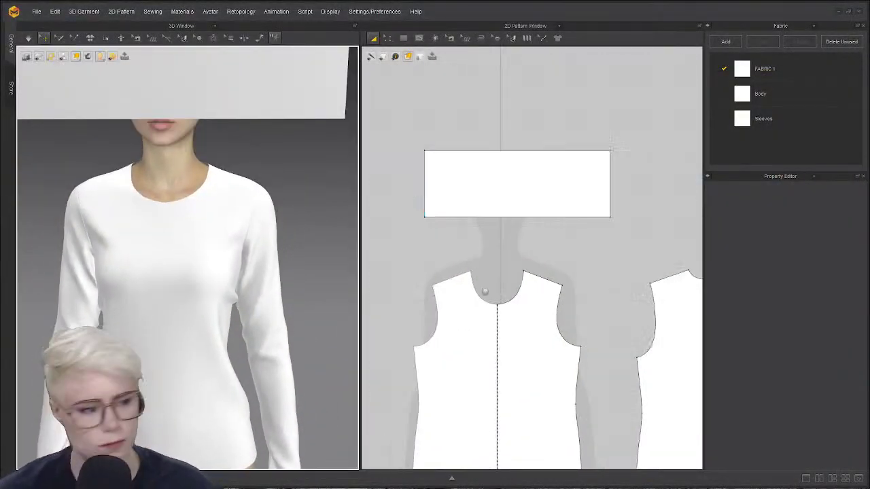
middle_drag(485, 292, 474, 238)
scroll(475, 238, up, 3)
drag(489, 108, 470, 269)
middle_drag(470, 270, 482, 155)
scroll(473, 261, down, 3)
mouse_move(481, 153)
mouse_down()
mouse_move(478, 165)
mouse_move(481, 158)
mouse_up()
middle_drag(484, 168, 472, 252)
scroll(472, 253, up, 1)
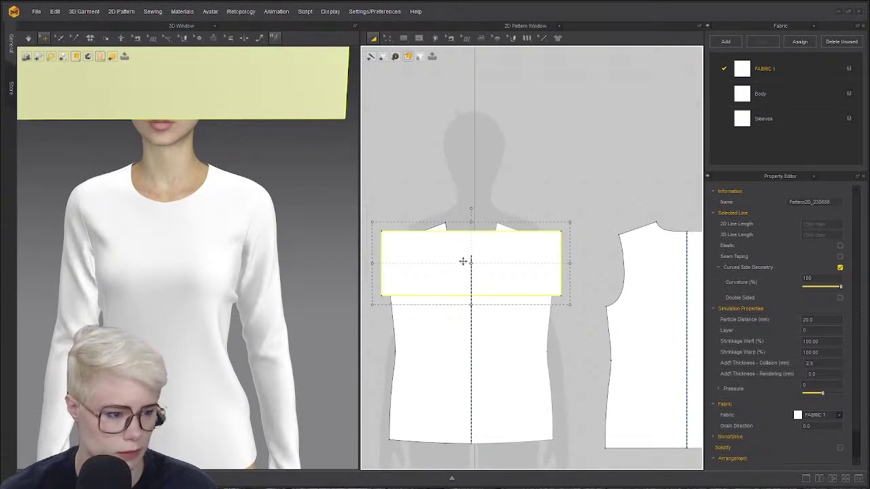
drag(463, 261, 462, 113)
key(ctrl+v)
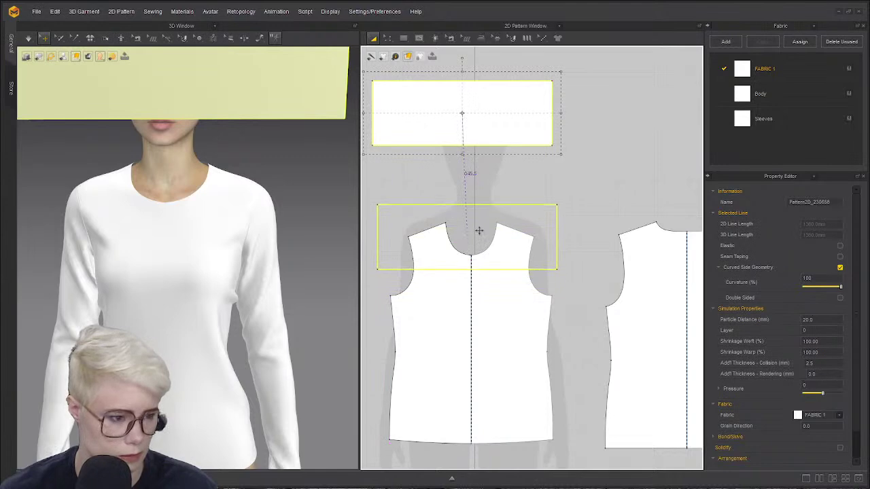
click(480, 235)
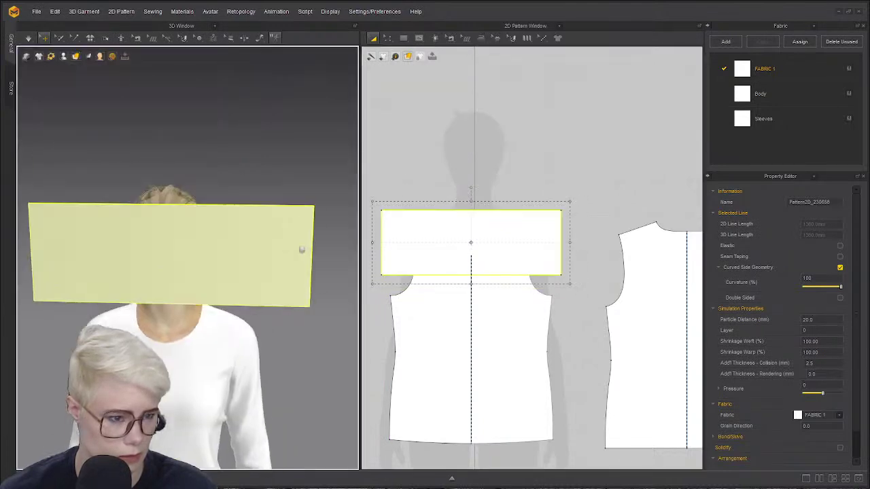
- Rotate the rectangle in 3D and lower it to the avatar's neck and chest, checking its placement from the side
right_drag(208, 260, 213, 331)
click(215, 281)
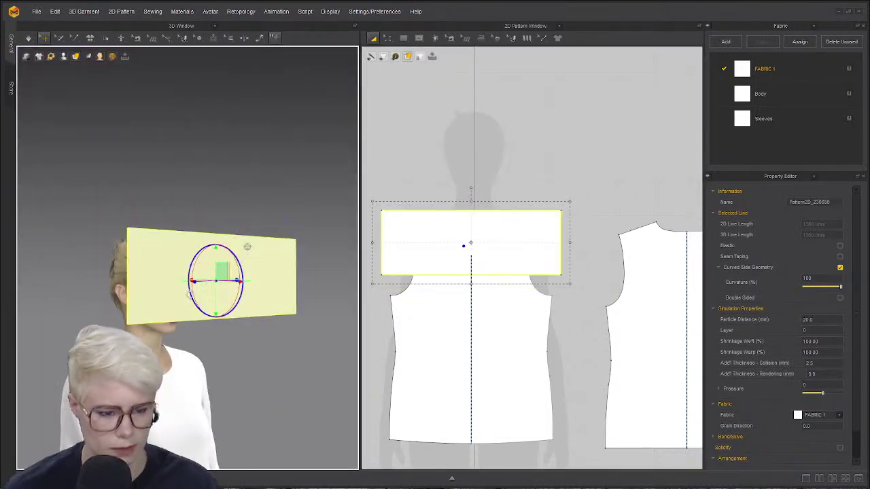
mouse_move(247, 247)
right_down()
mouse_move(225, 258)
mouse_move(258, 295)
mouse_move(250, 253)
right_up()
drag(229, 241, 188, 351)
drag(217, 323, 272, 341)
right_drag(271, 341, 169, 318)
drag(189, 307, 196, 343)
- Increase the rectangle pattern's height by stretching its upper edge upward, keeping its width
click(468, 169)
click(480, 215)
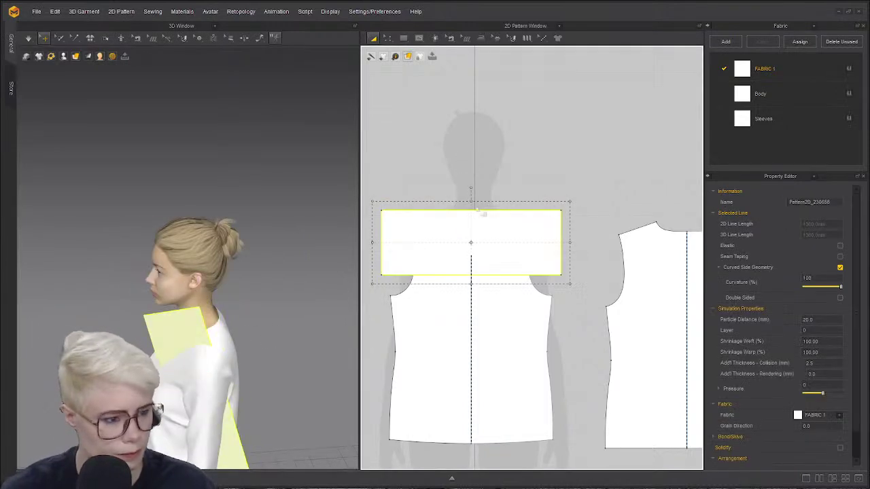
drag(470, 202, 470, 178)
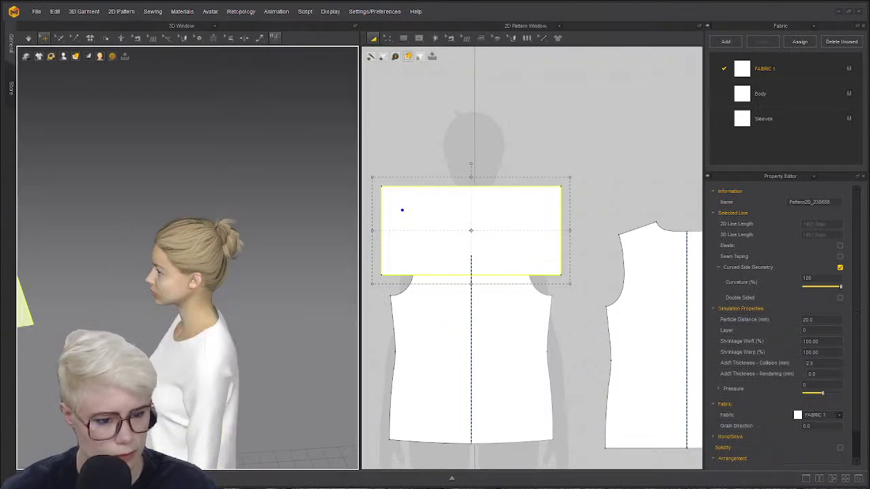
- Move the rectangle pattern above the avatar's head and reset its arrangement to match the 2D layout
drag(503, 229, 554, 56)
scroll(470, 234, down, 2)
scroll(85, 261, down, 2)
middle_drag(85, 261, 188, 247)
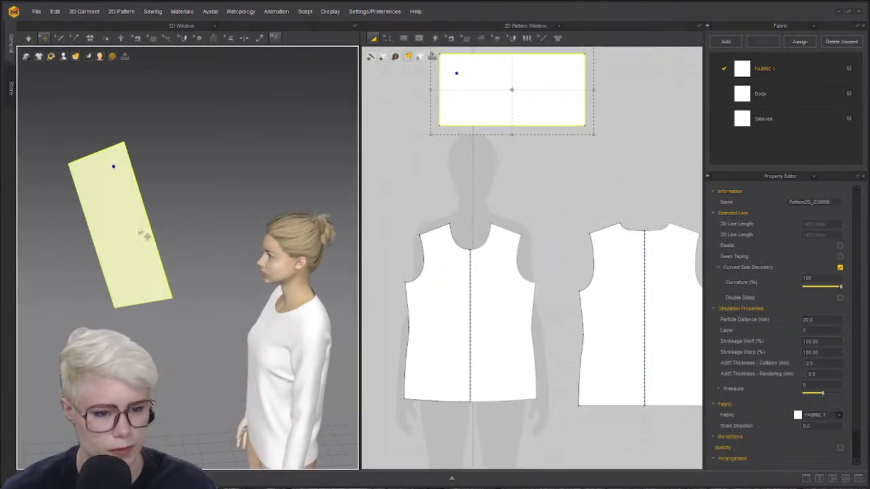
right_click(138, 228)
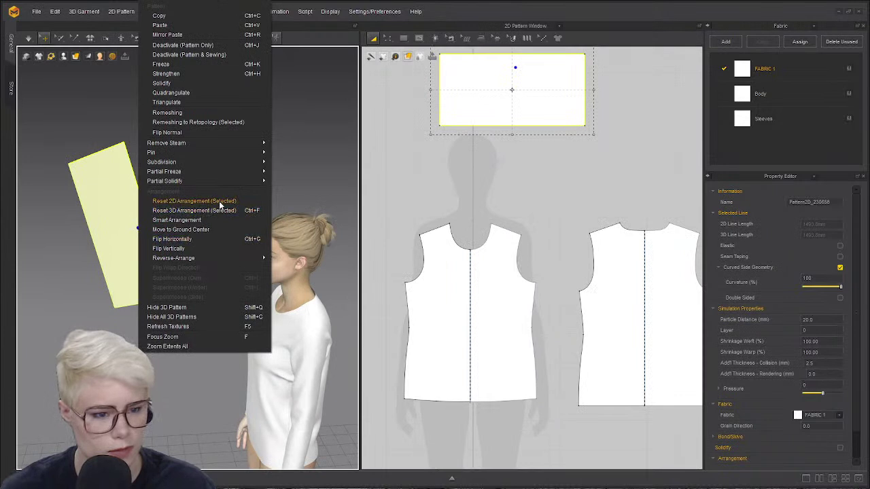
click(193, 201)
scroll(527, 219, up, 3)
drag(544, 145, 505, 209)
scroll(480, 112, down, 3)
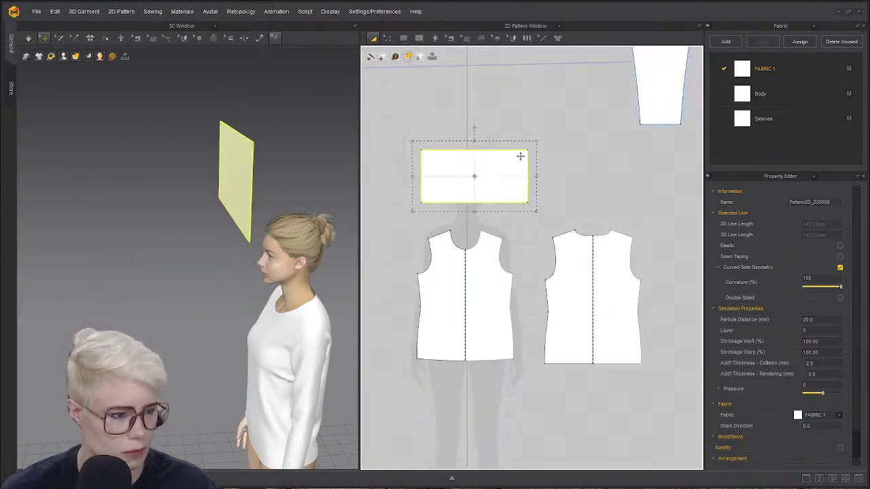
- Check the length of the rectangle pattern's upper edge
click(571, 152)
click(518, 182)
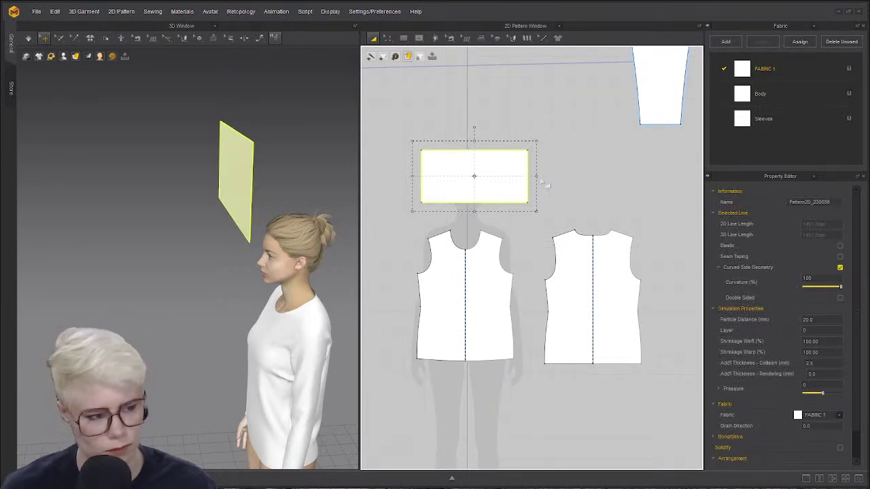
drag(502, 180, 502, 179)
key(z)
click(485, 149)
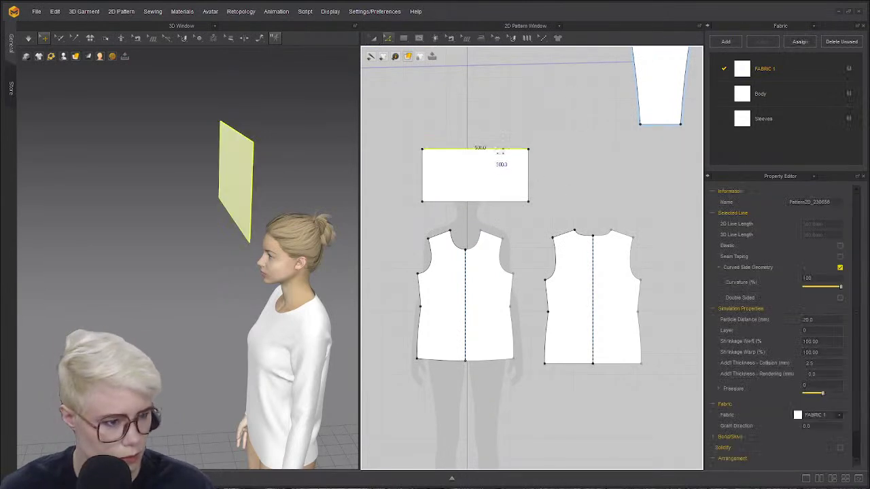
key(a)
click(491, 165)
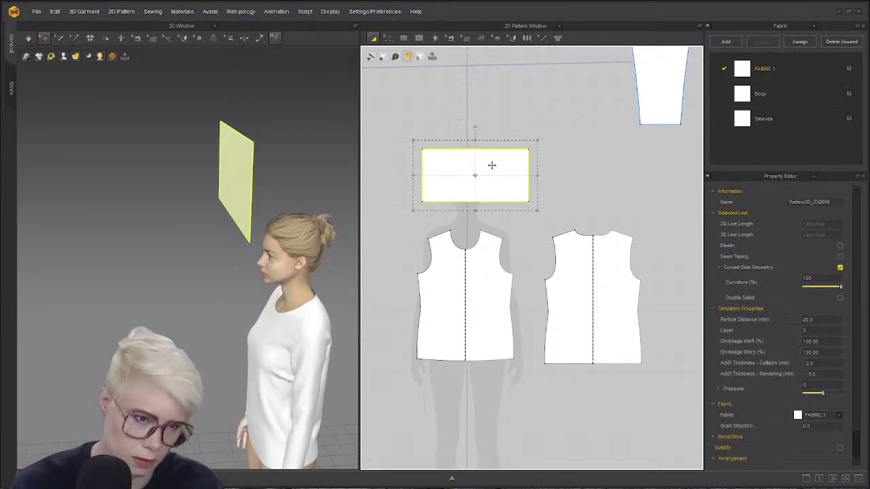
- Delete the rectangle pattern and create a new one 1500 mm wide and 500 mm high
key(Delete)
click(405, 39)
click(450, 164)
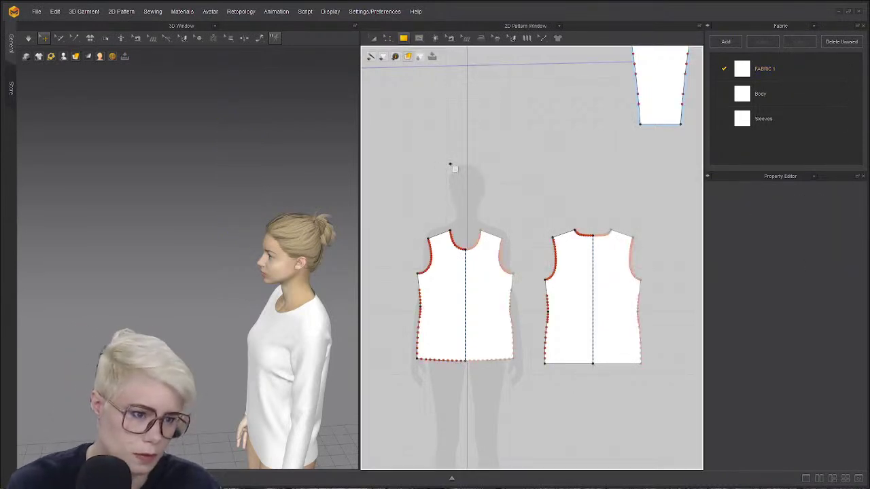
text(1500)
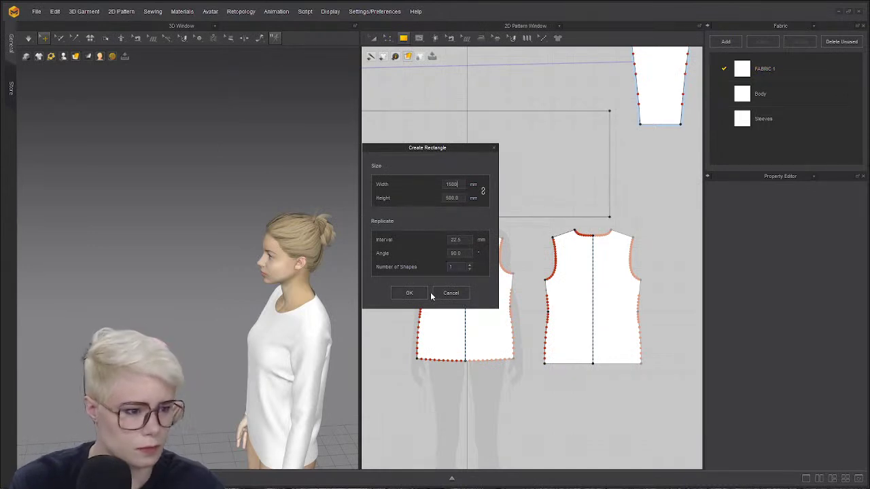
click(409, 293)
key(a)
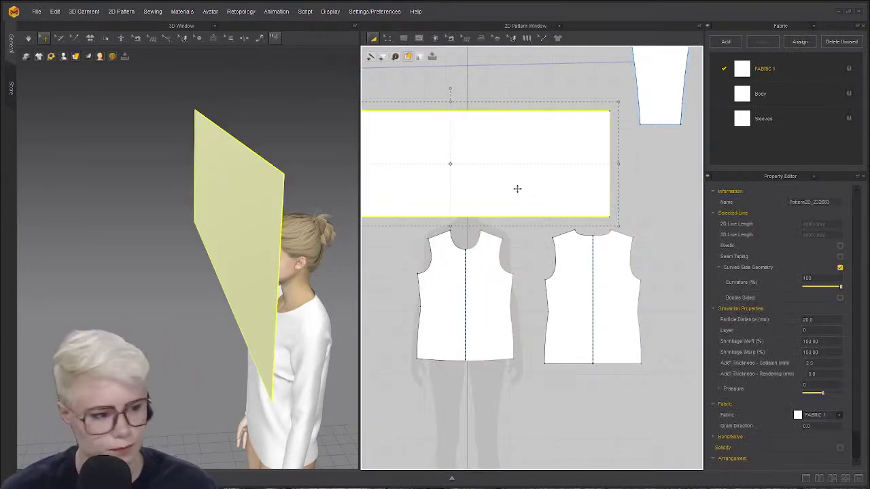
- Reduce the new rectangle's height to about 308 mm, keeping its width, and place it above the bodice pieces
drag(451, 224, 460, 194)
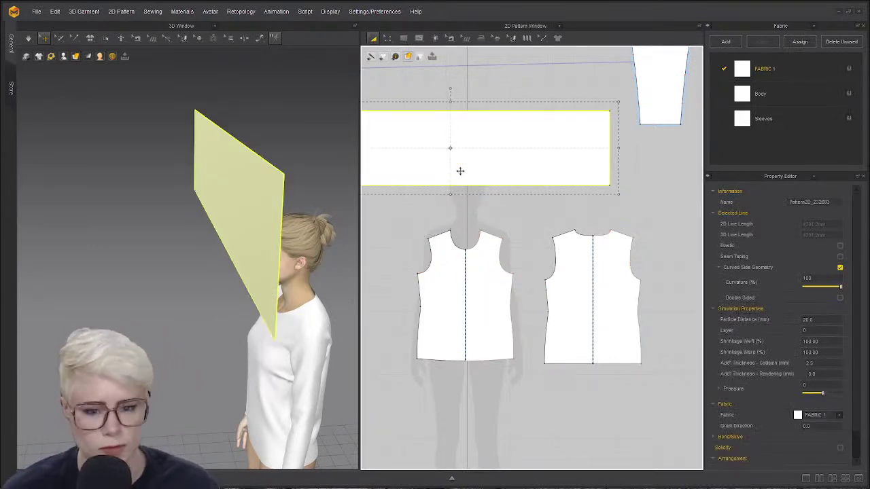
drag(479, 148, 512, 164)
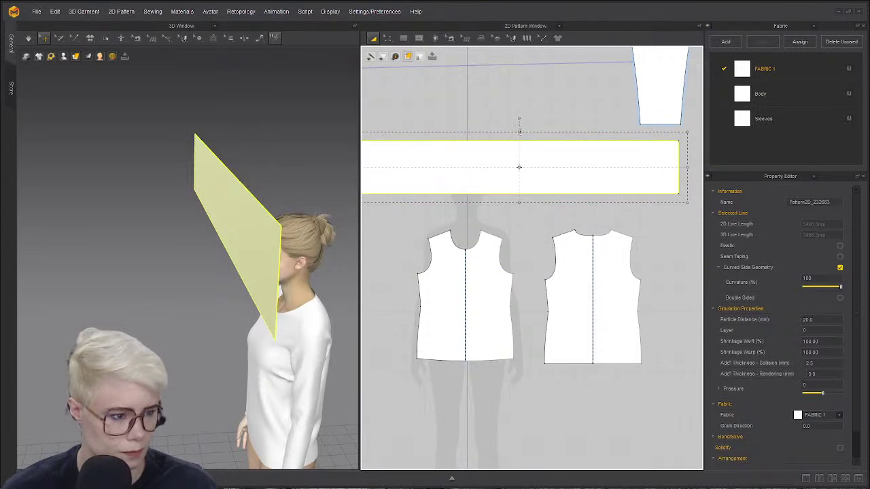
drag(520, 131, 520, 120)
drag(515, 160, 515, 184)
scroll(514, 139, down, 3)
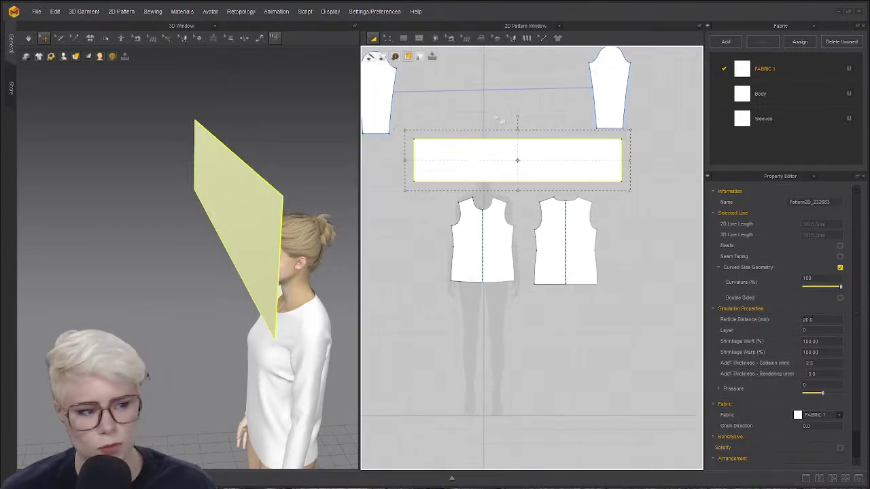
click(496, 117)
scroll(509, 142, up, 3)
scroll(476, 156, down, 2)
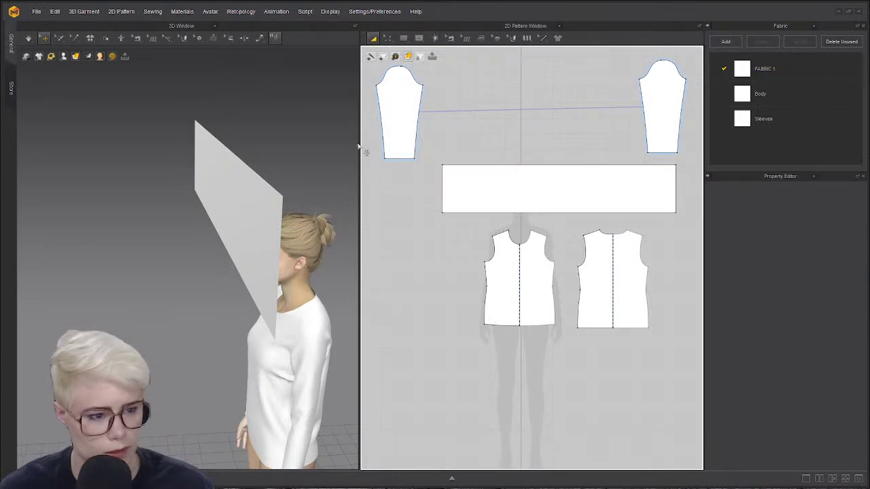
- Widen the 2D pattern view and move the sleeve pieces up, level with each other and clear of the long rectangle
drag(359, 144, 367, 68)
scroll(383, 281, down, 2)
scroll(408, 204, up, 3)
scroll(435, 122, down, 2)
drag(672, 139, 655, 64)
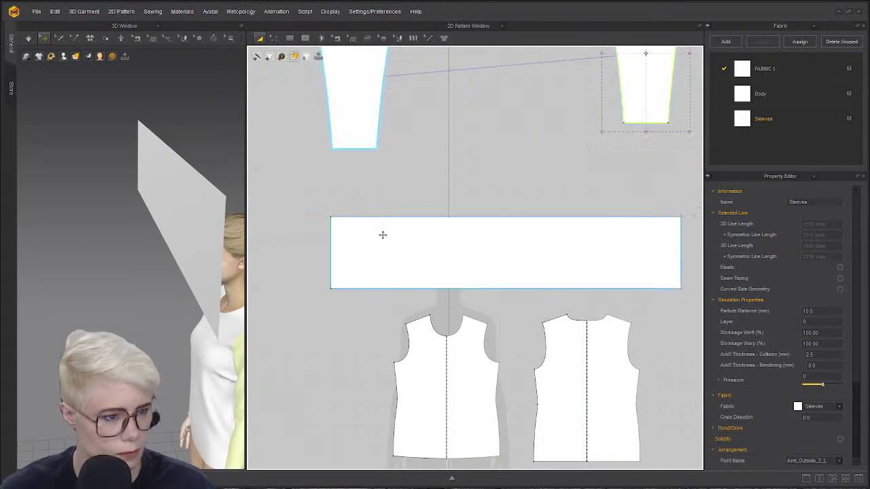
scroll(326, 146, down, 2)
drag(347, 94, 363, 90)
scroll(352, 219, up, 1)
drag(597, 90, 596, 107)
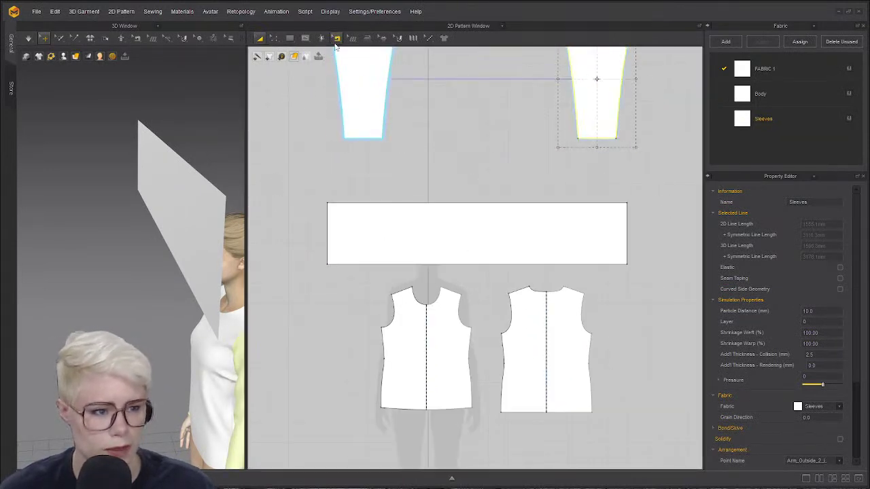
- Detach the Pleats tools as a floating palette above the long rectangle and clear the selection
mouse_move(414, 39)
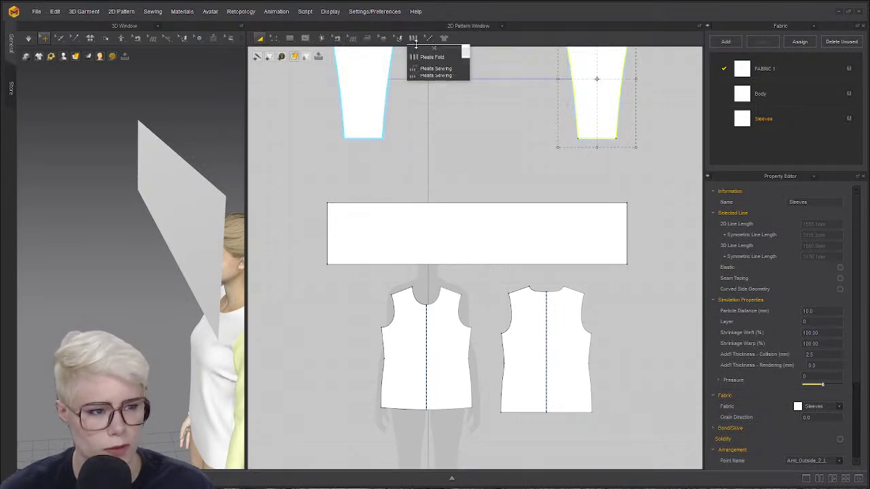
click(465, 51)
drag(427, 52, 589, 155)
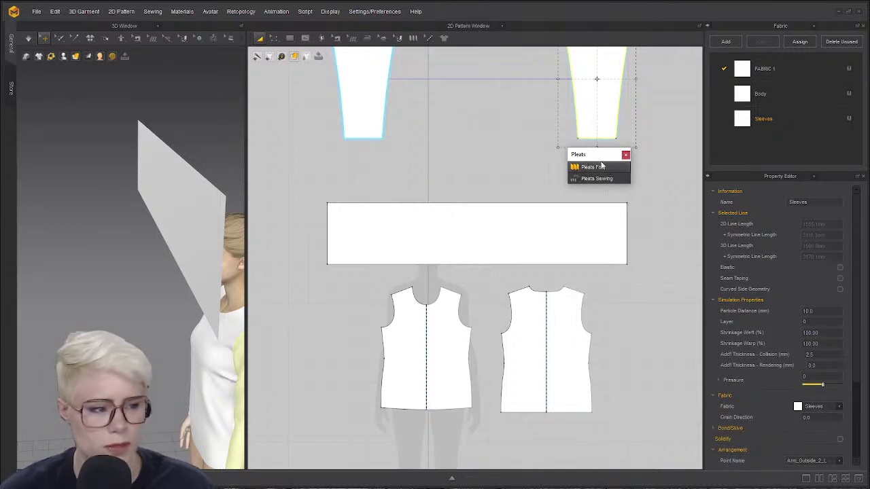
click(475, 178)
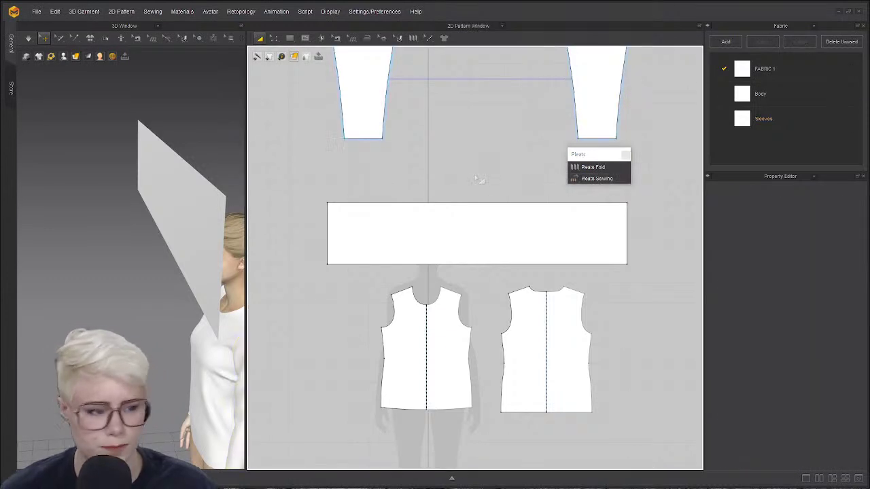
click(420, 219)
click(332, 140)
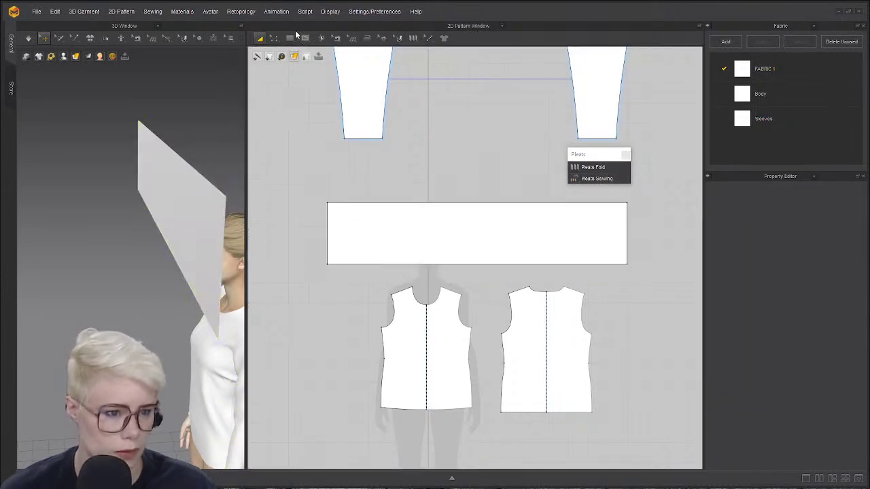
click(304, 38)
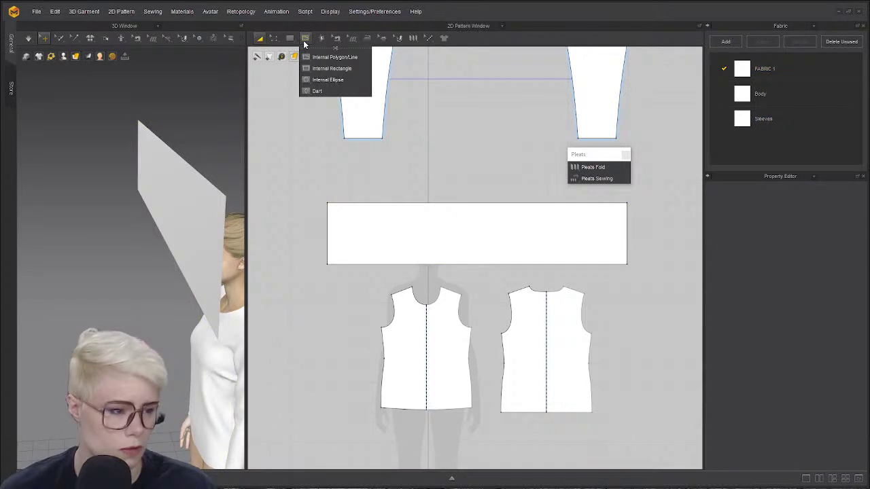
click(335, 57)
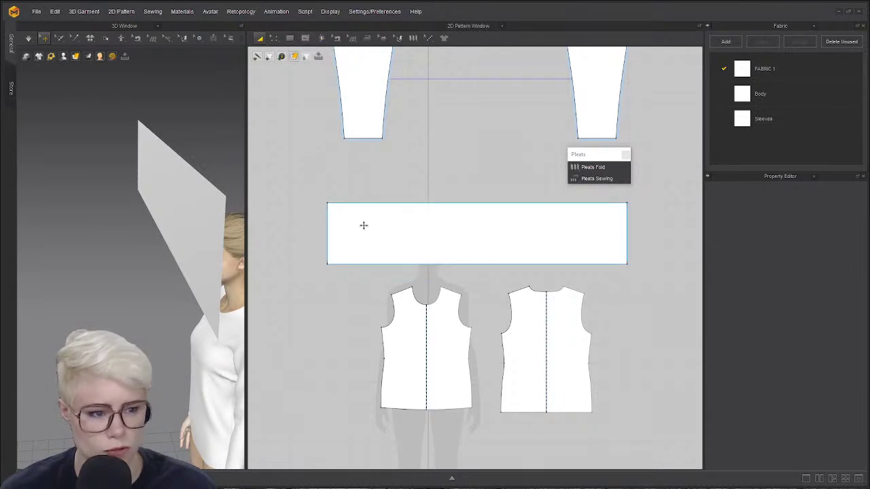
click(306, 38)
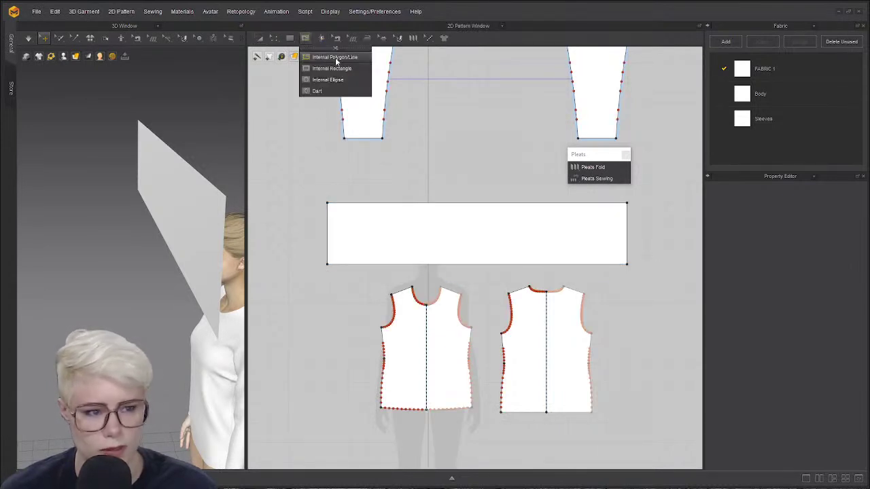
click(483, 141)
click(445, 269)
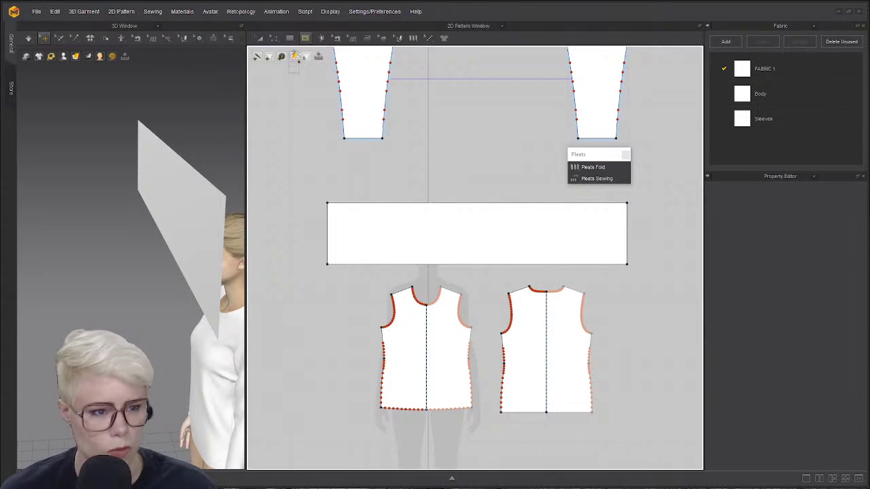
- Select both short edges of the long rectangle and start an Offset as Internal Line along Curved
click(272, 38)
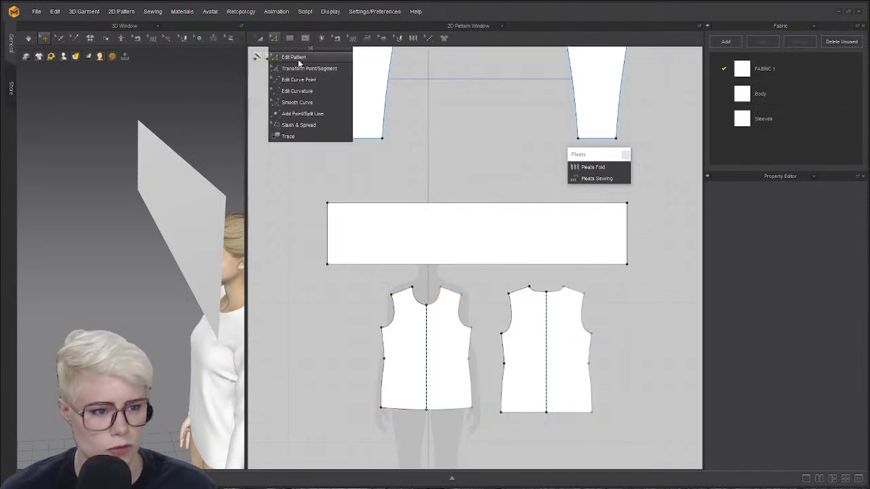
click(329, 233)
shift+click(627, 231)
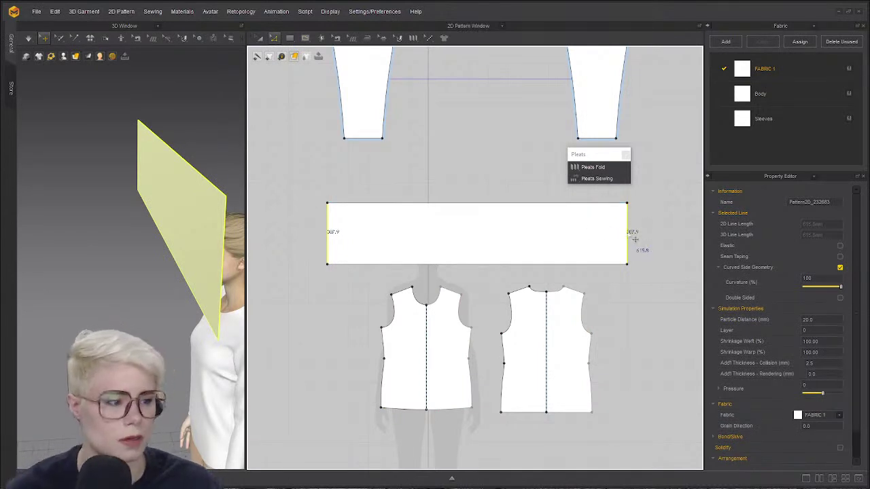
right_click(628, 232)
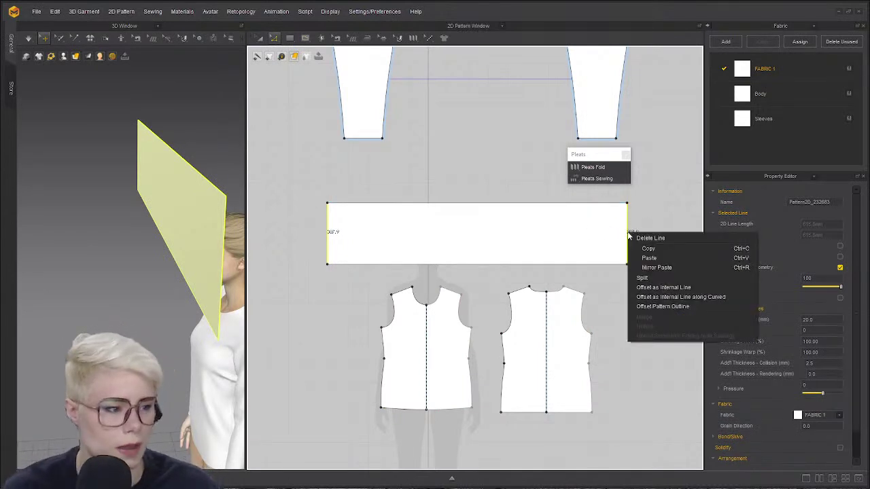
click(718, 301)
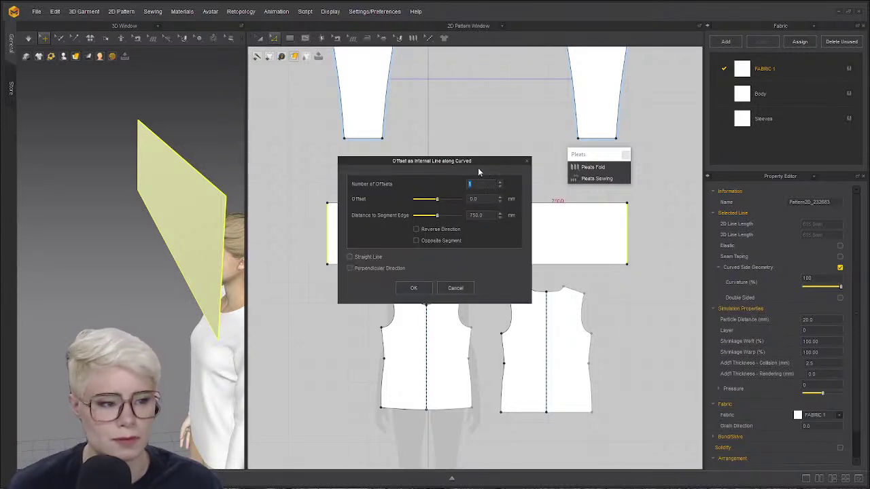
drag(477, 161, 232, 122)
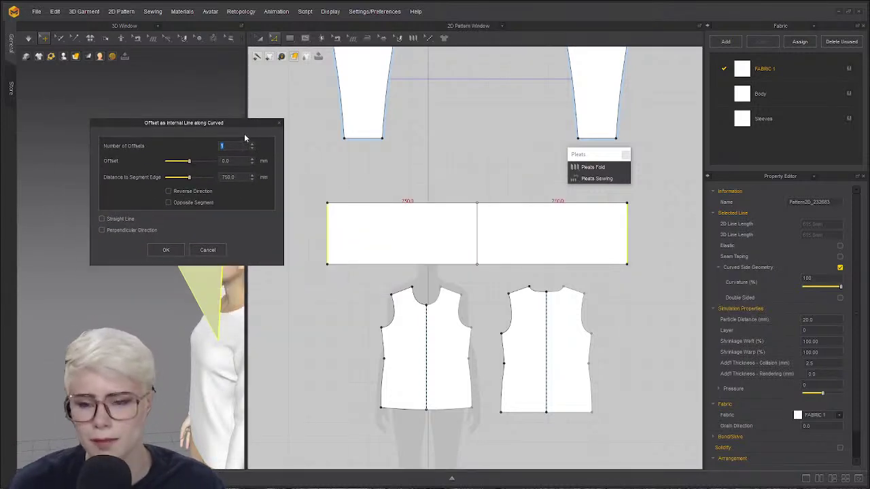
- Try 12 and 90 as the number of internal line offsets across the long rectangle
click(252, 146)
click(252, 146)
click(252, 146)
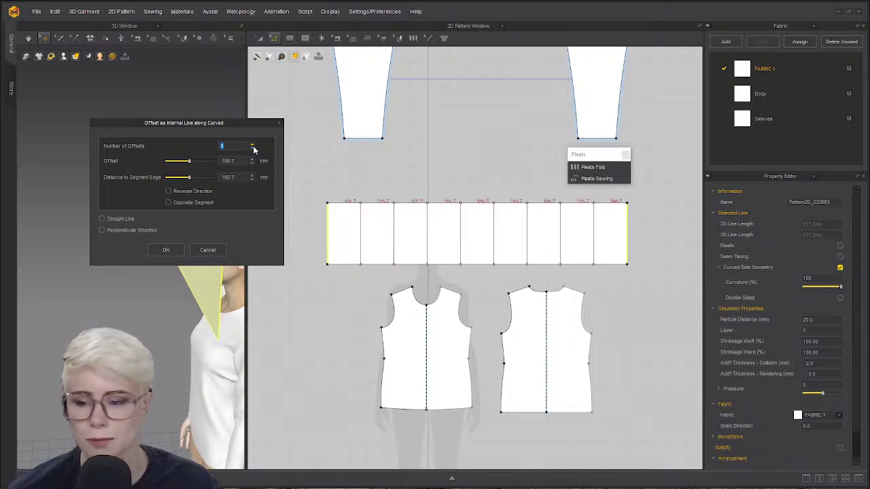
click(253, 146)
click(252, 146)
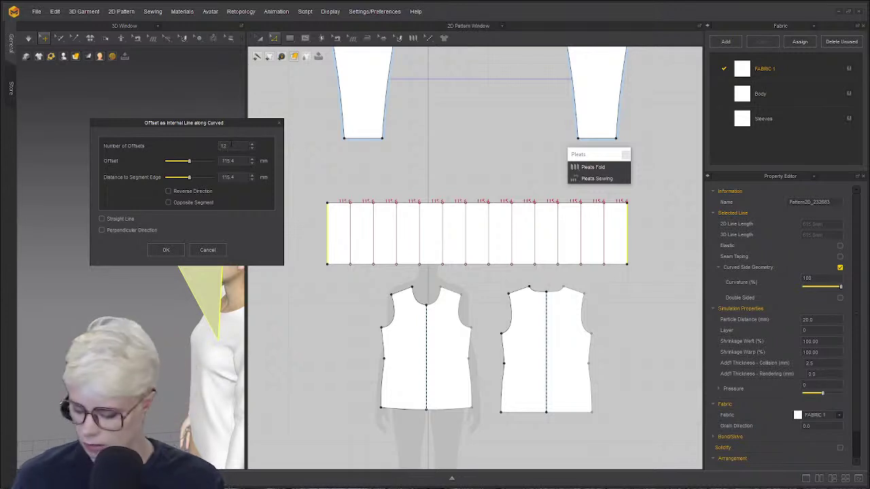
text(90)
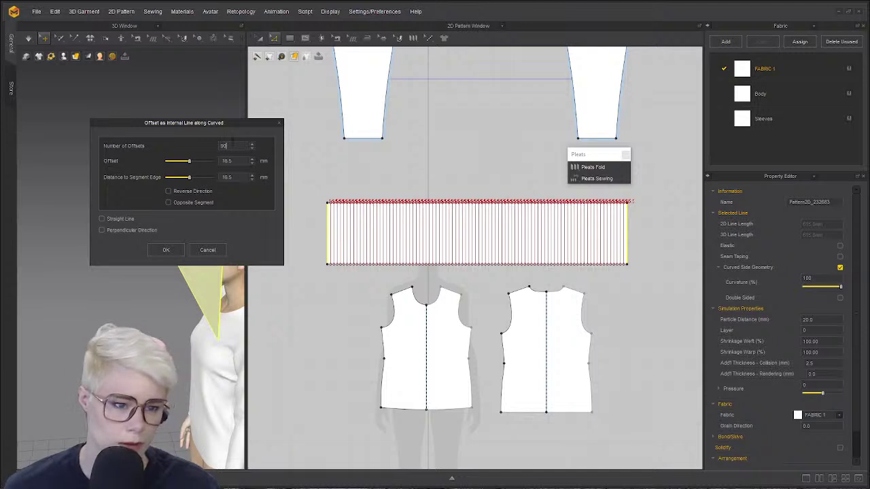
double_click(224, 145)
text(1)
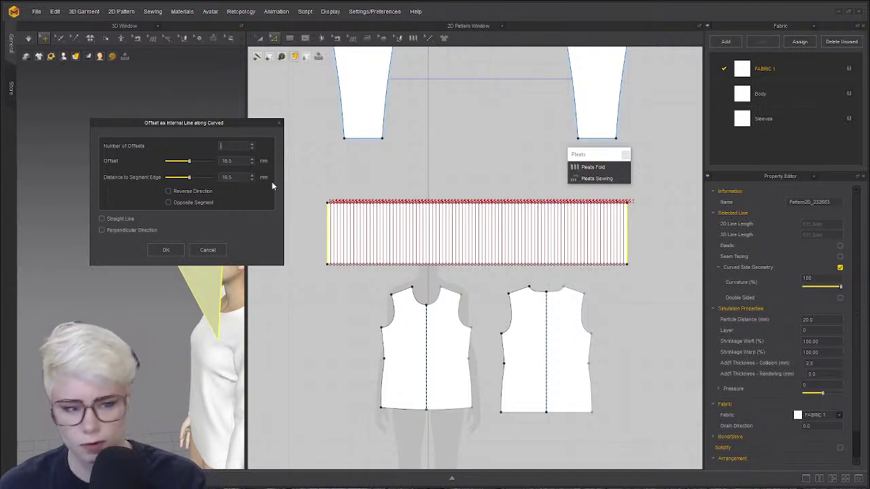
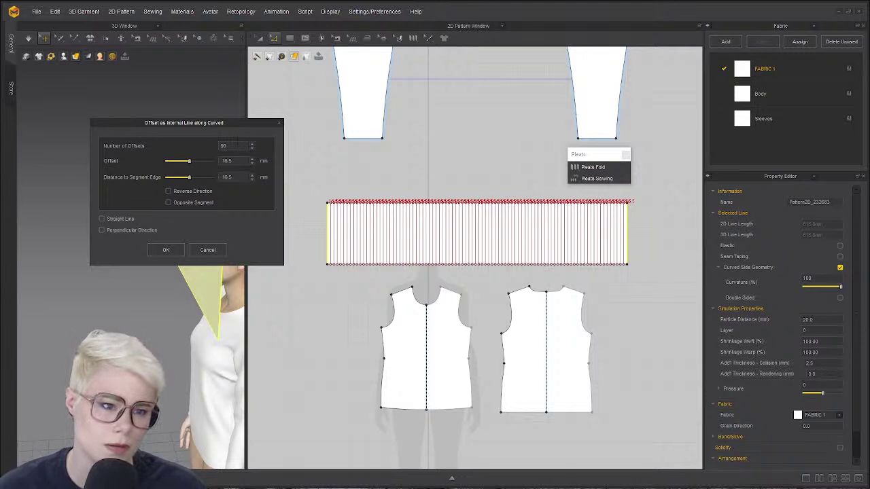
- Create 119 evenly spaced internal lines across the long rectangle and clear the selection
key(BackSpace)
key(BackSpace)
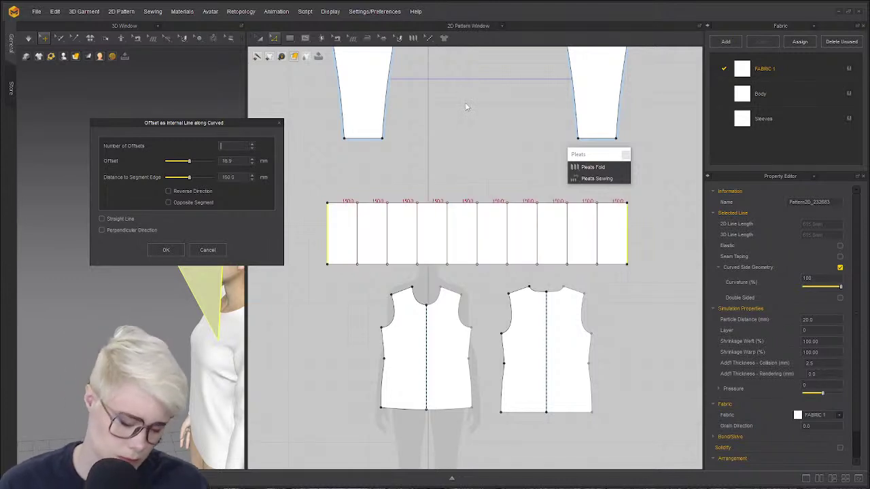
text(120)
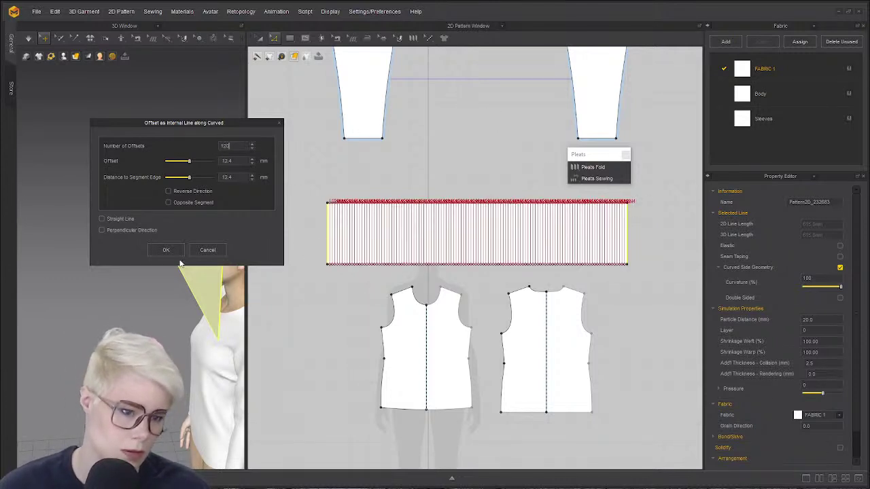
key(BackSpace)
text(9)
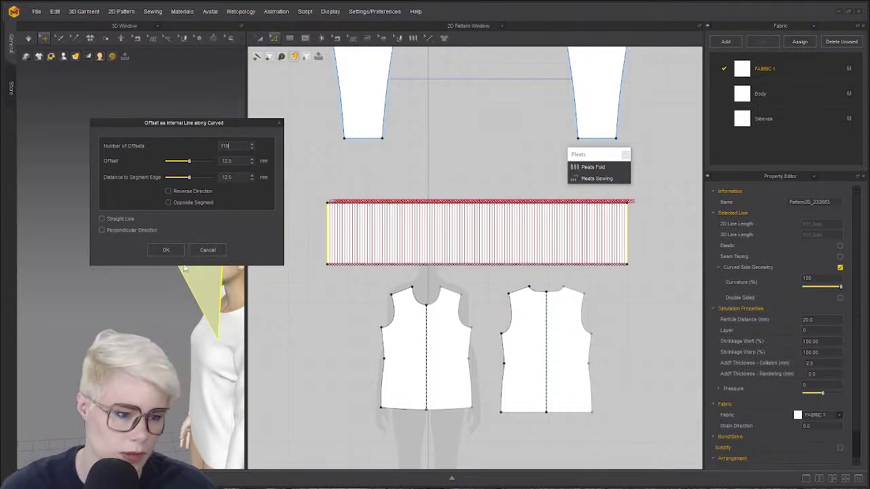
click(165, 249)
scroll(377, 160, up, 4)
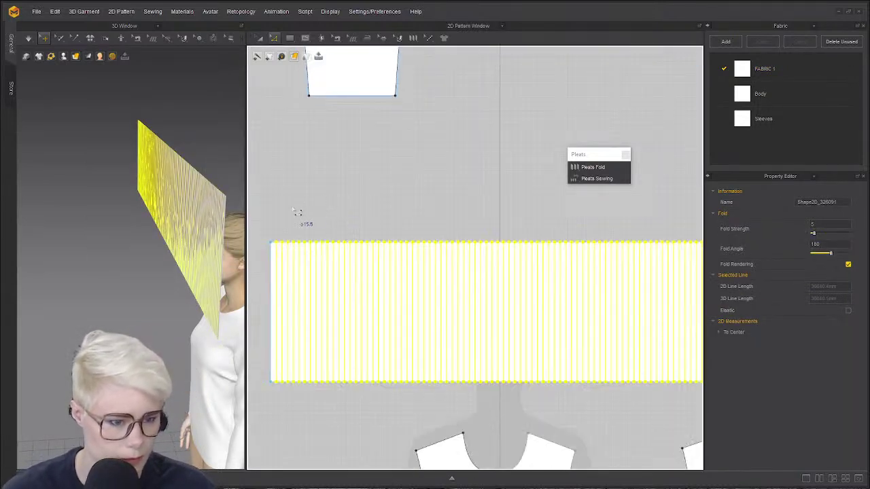
right_click(371, 185)
click(356, 140)
key(a)
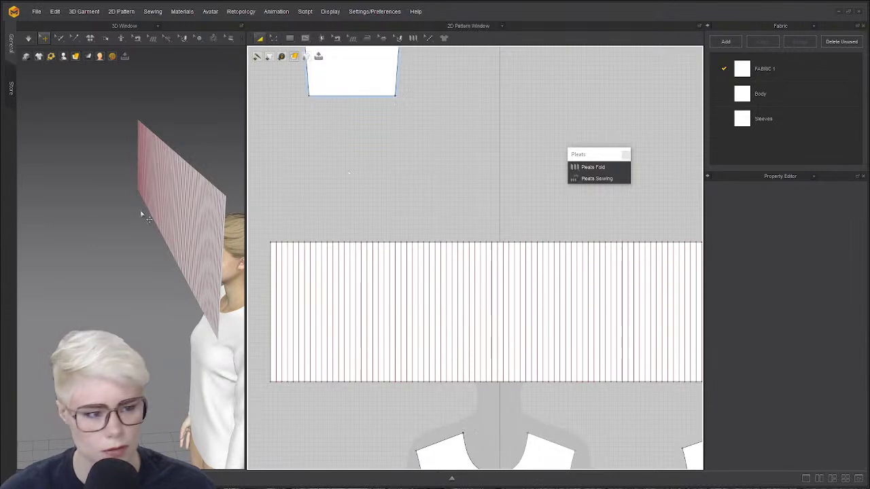
- Widen the 3D view around the lined rectangle and set the simulation gravity to 0
right_drag(141, 213, 191, 178)
click(176, 172)
scroll(182, 117, down, 2)
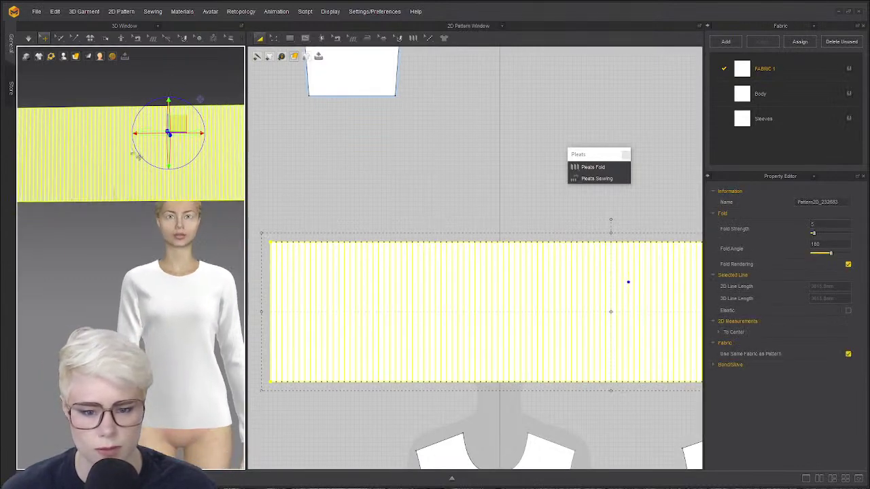
scroll(182, 116, down, 3)
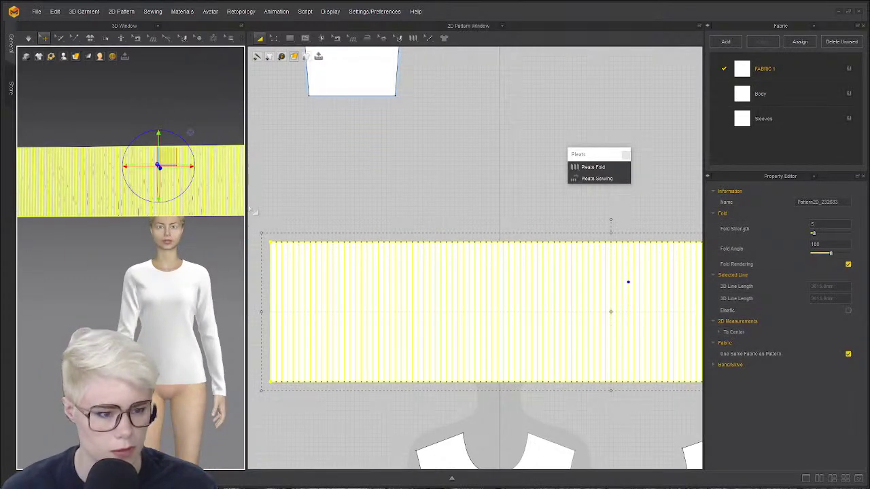
drag(246, 205, 353, 207)
middle_drag(324, 220, 284, 294)
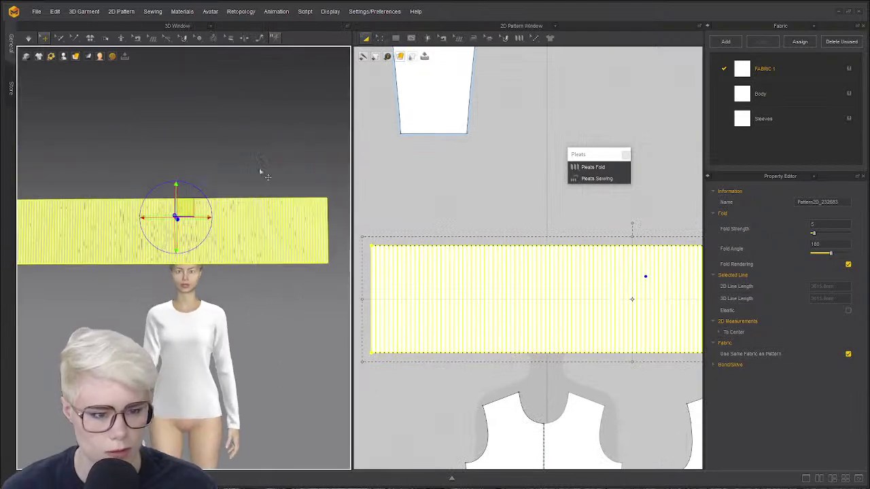
right_click(261, 161)
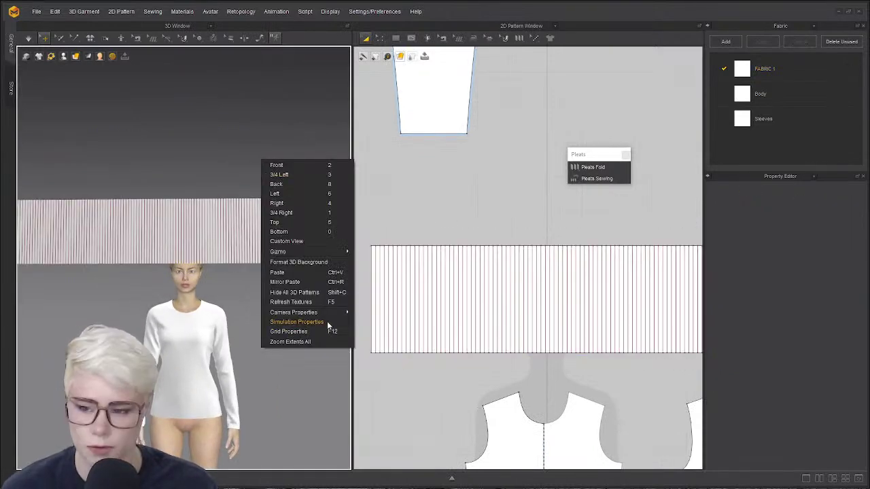
click(203, 144)
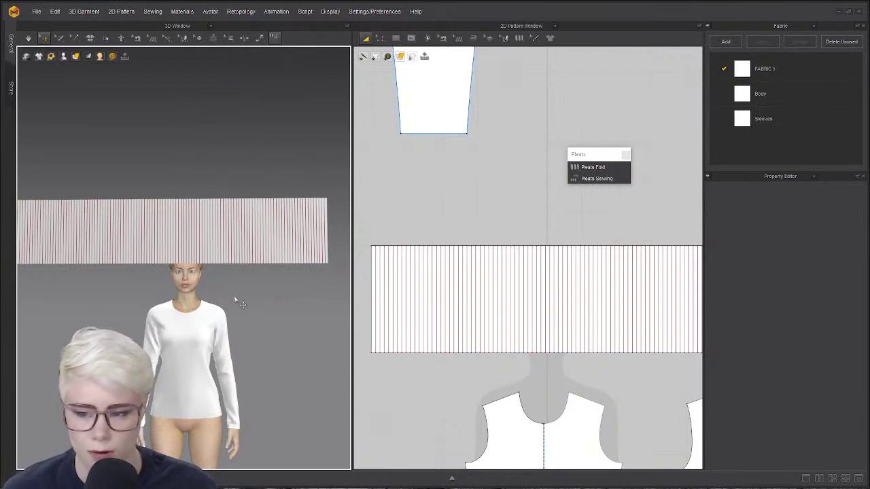
right_click(220, 154)
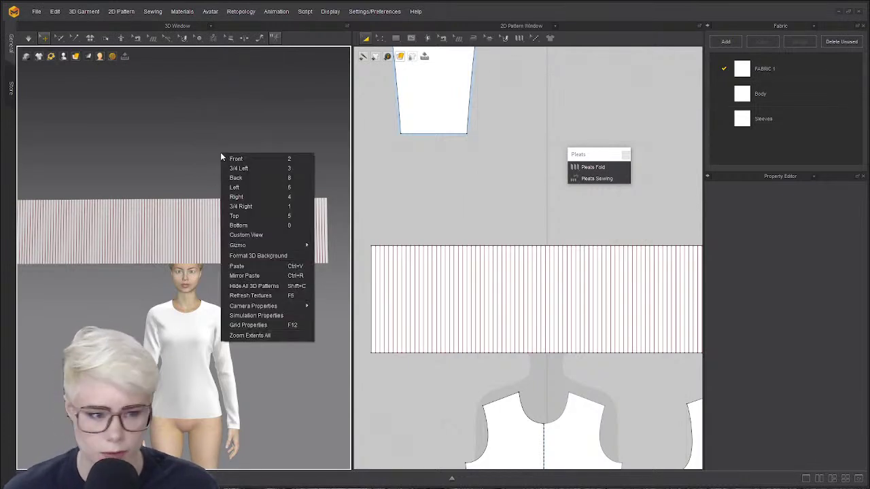
click(290, 320)
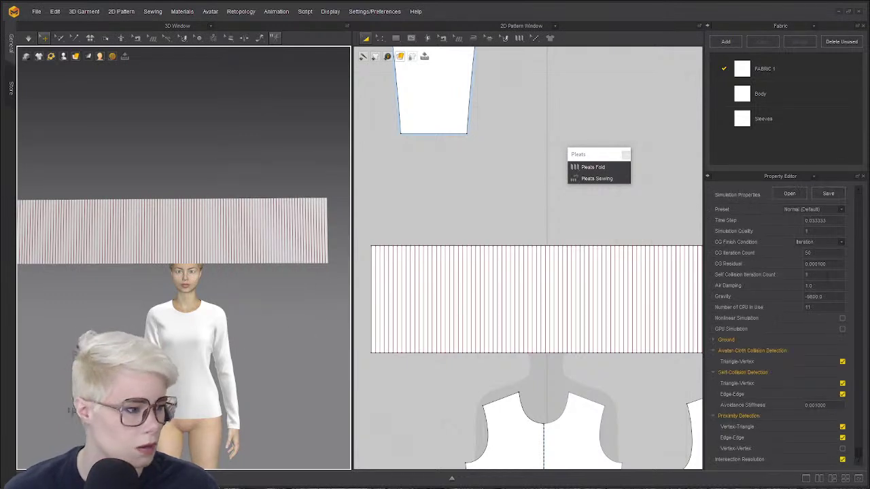
click(724, 298)
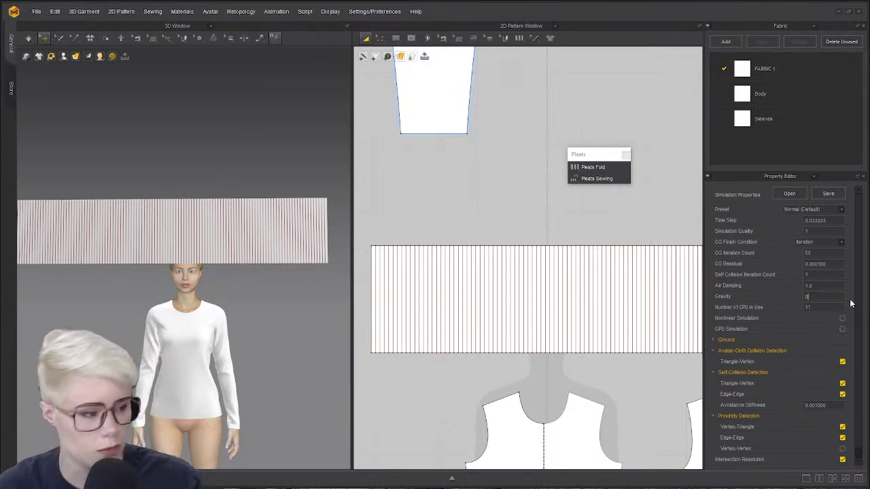
key(Return)
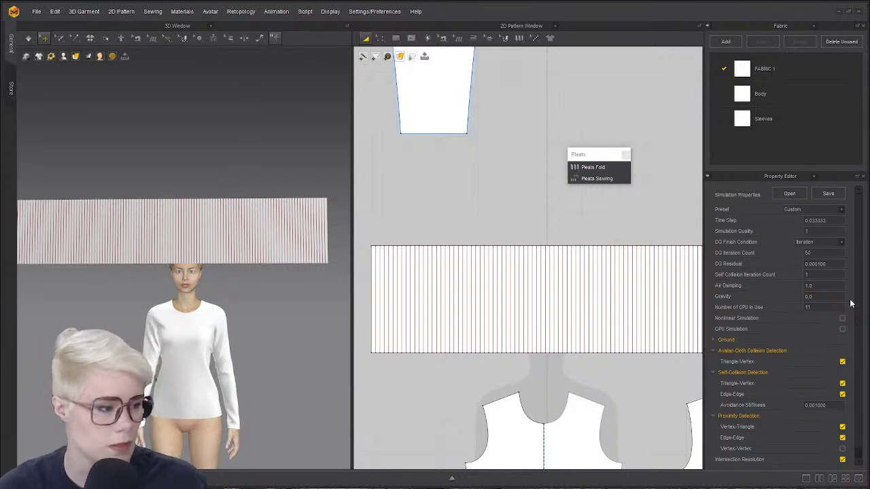
- Strengthen the long lined rectangle above the avatar's head and deselect it
click(284, 218)
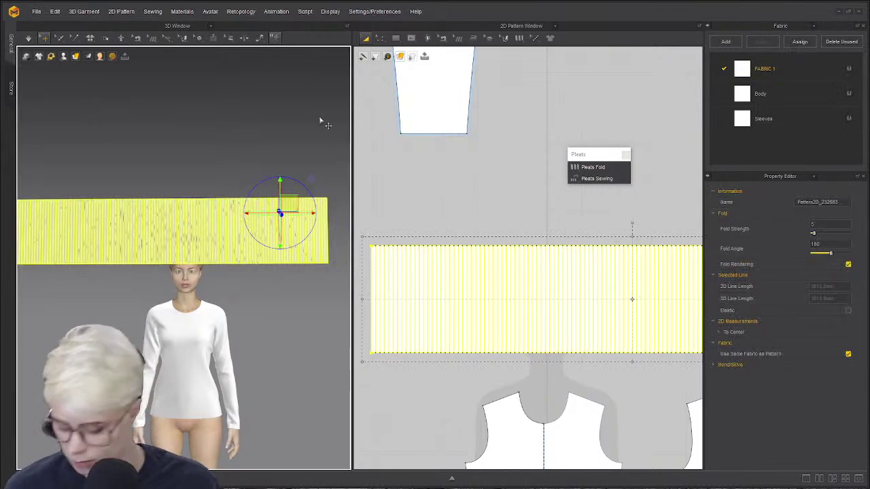
click(242, 190)
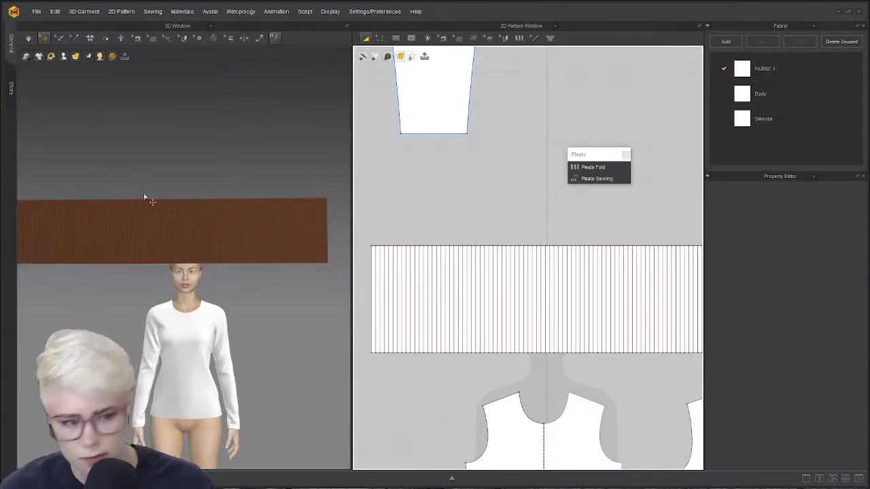
right_drag(145, 196, 166, 209)
click(167, 209)
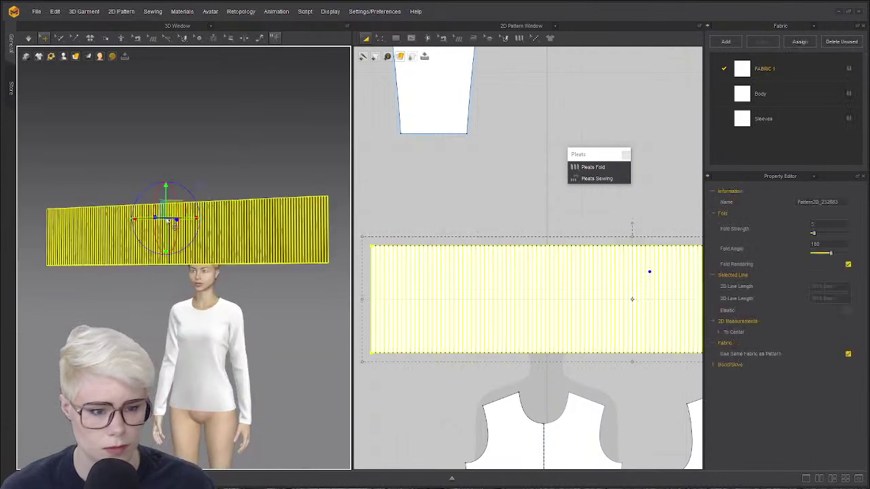
right_click(167, 211)
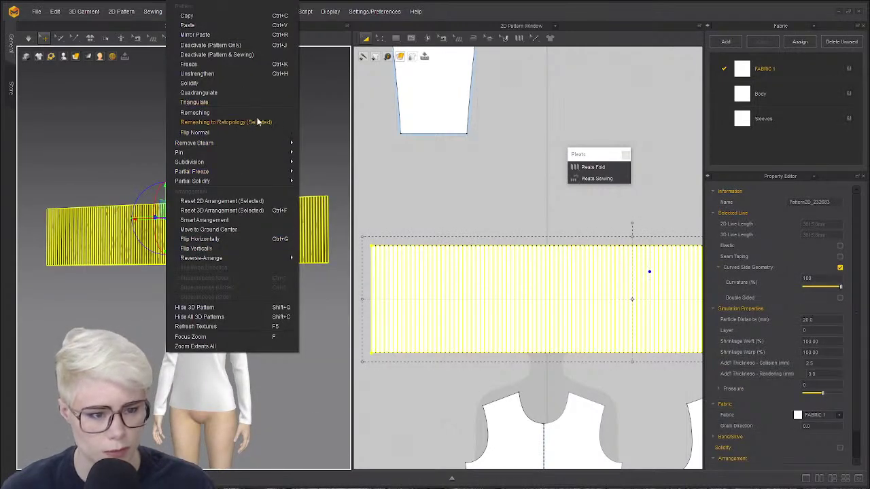
key(Escape)
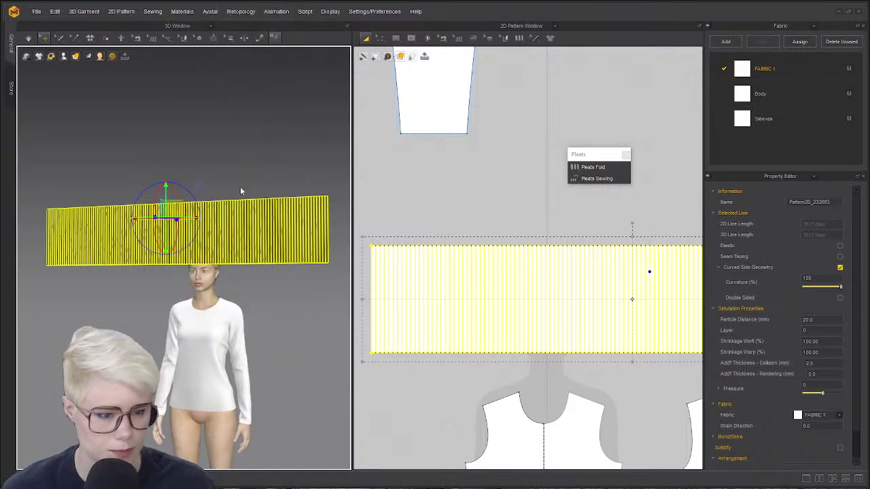
click(223, 178)
right_drag(224, 178, 268, 198)
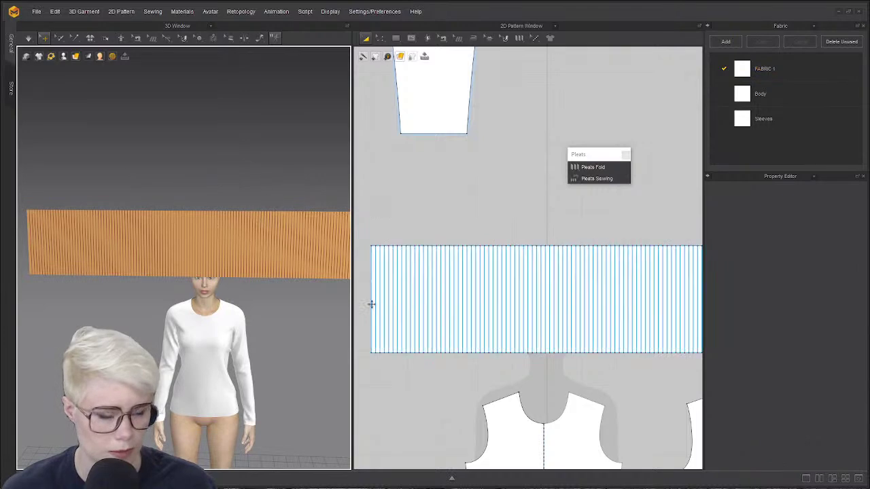
- Narrow the 3D view, move the Pleats palette up between the sleeve pieces and activate Pleats Fold
middle_drag(188, 219, 150, 197)
scroll(515, 208, up, 3)
scroll(509, 224, down, 5)
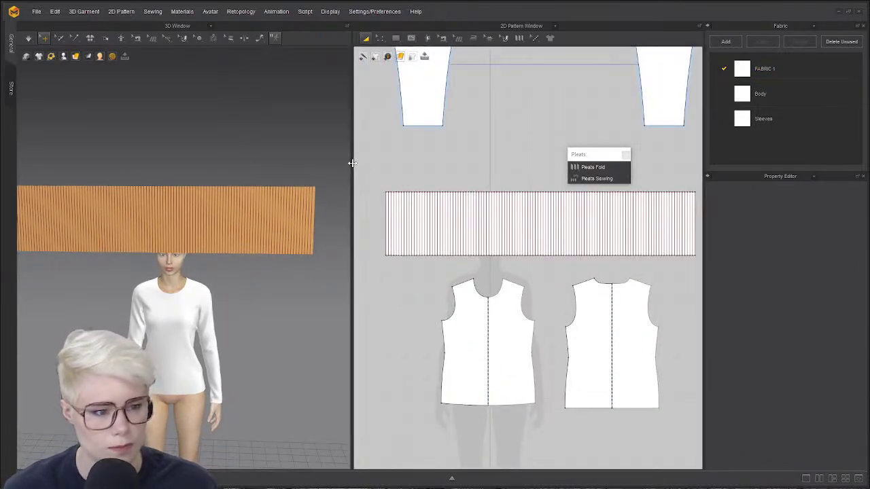
drag(353, 167, 322, 166)
scroll(244, 147, down, 2)
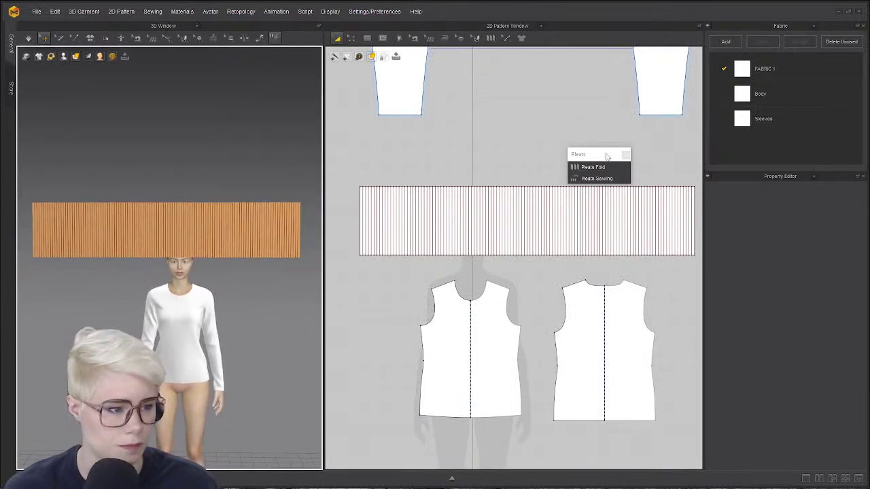
drag(607, 157, 594, 61)
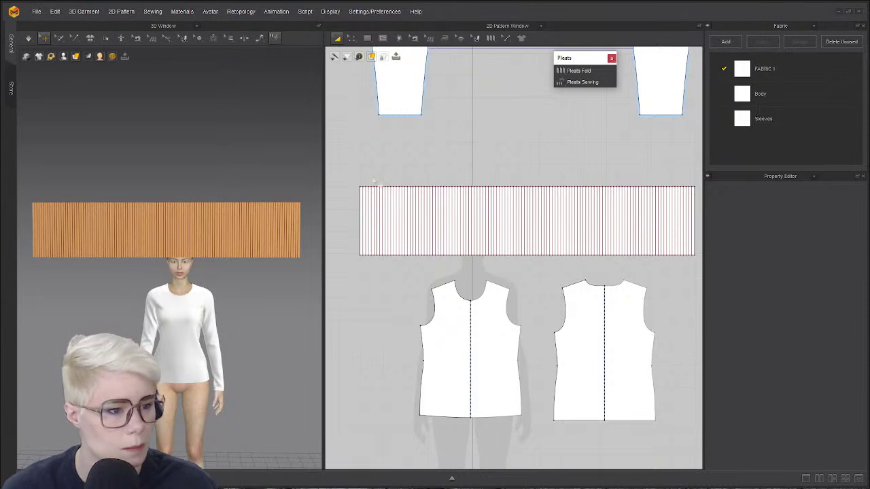
click(571, 71)
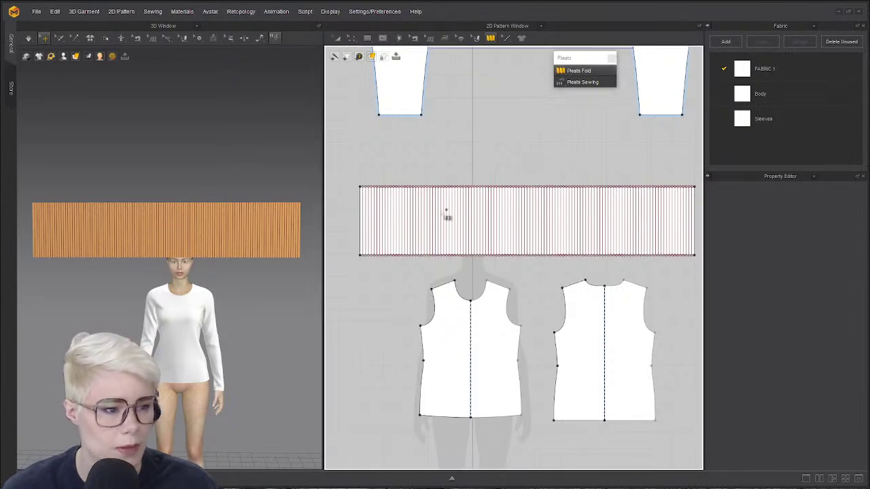
click(345, 220)
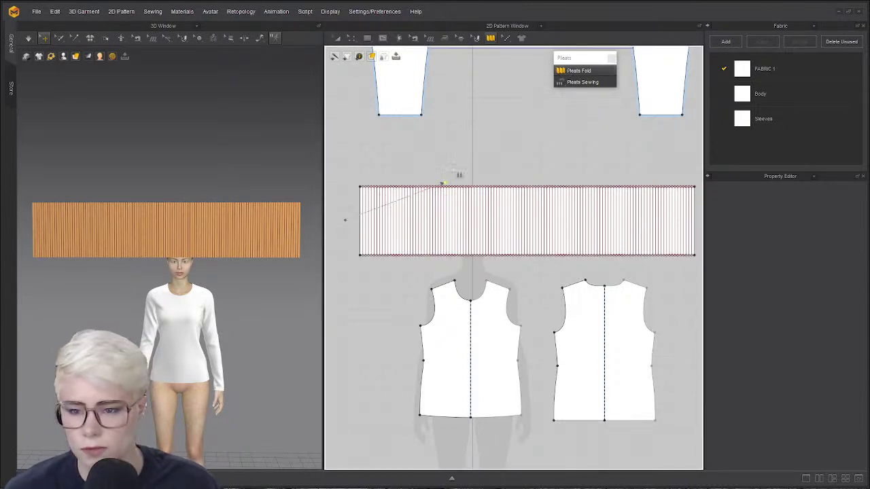
click(454, 142)
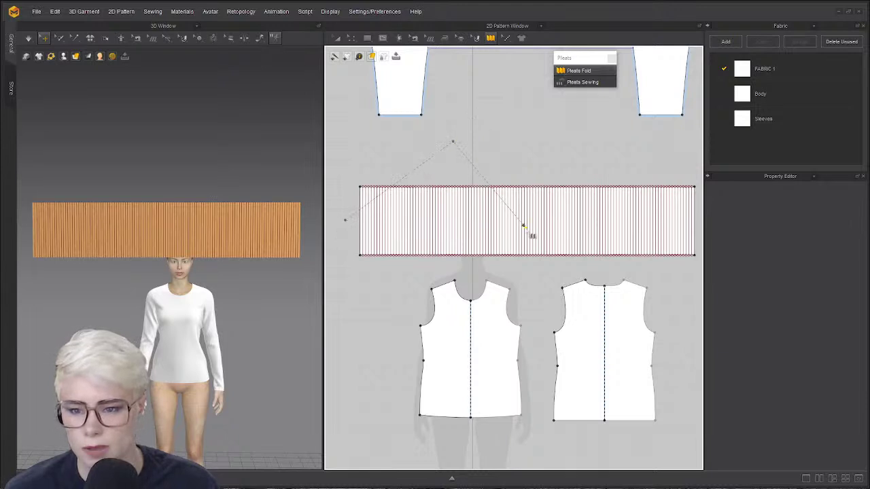
click(552, 252)
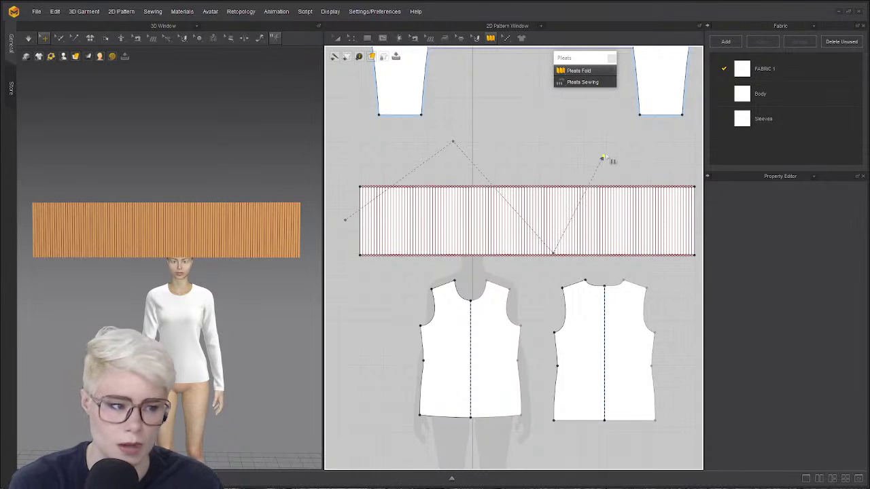
click(615, 145)
double_click(672, 176)
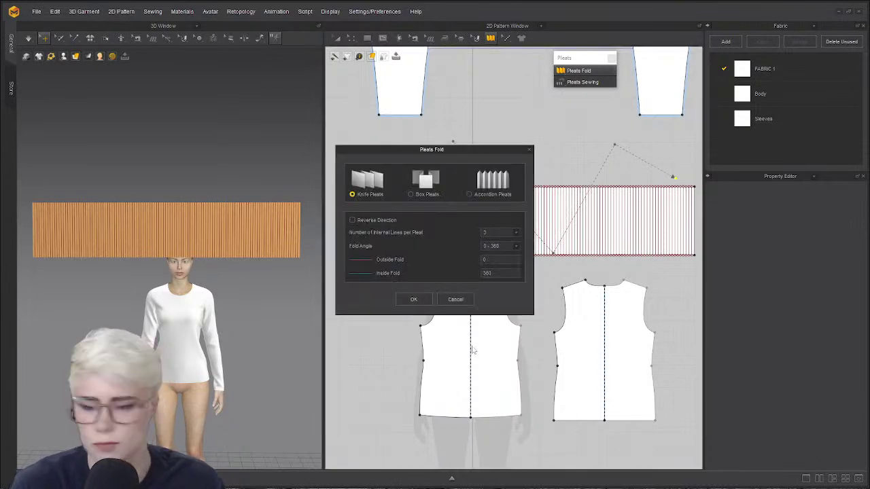
click(456, 299)
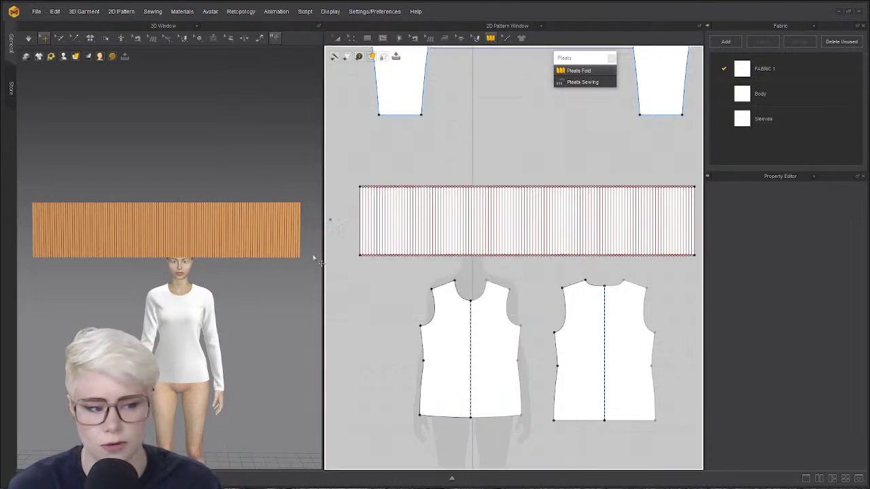
- Fold all internal lines across the long rectangle as Knife Pleats with 3 lines per pleat and fold angles 0 and 360
click(356, 233)
scroll(544, 210, down, 3)
double_click(577, 212)
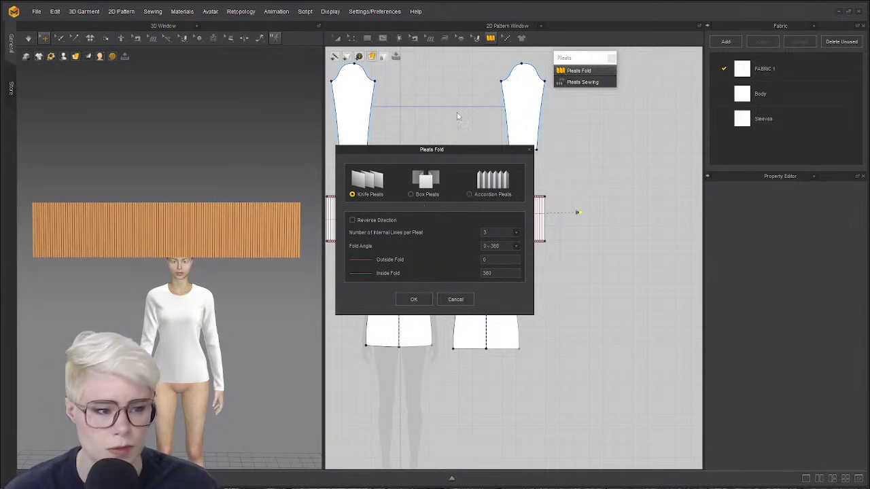
drag(451, 149, 703, 117)
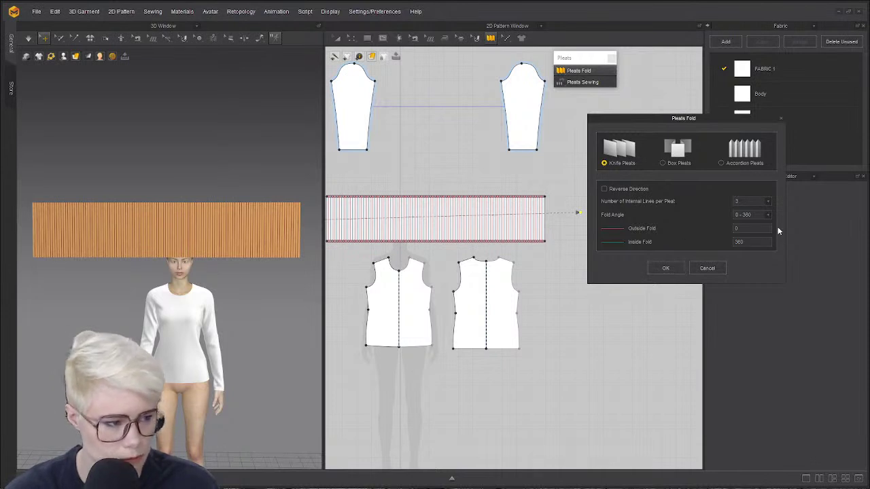
click(668, 269)
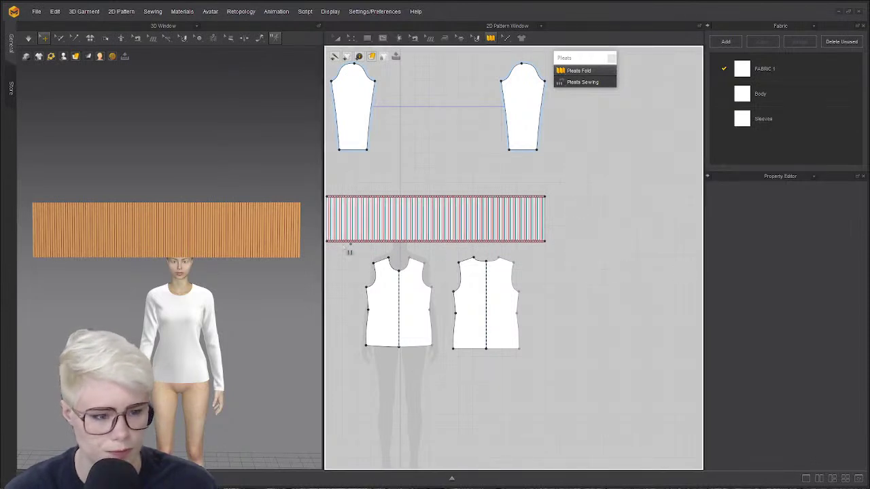
- Simulate the strengthened rectangle so its knife pleats fold, and examine the lower pleated edge up close
scroll(404, 192, up, 5)
scroll(185, 216, up, 2)
mouse_move(187, 170)
right_down()
mouse_move(186, 160)
mouse_move(182, 170)
right_up()
key(space)
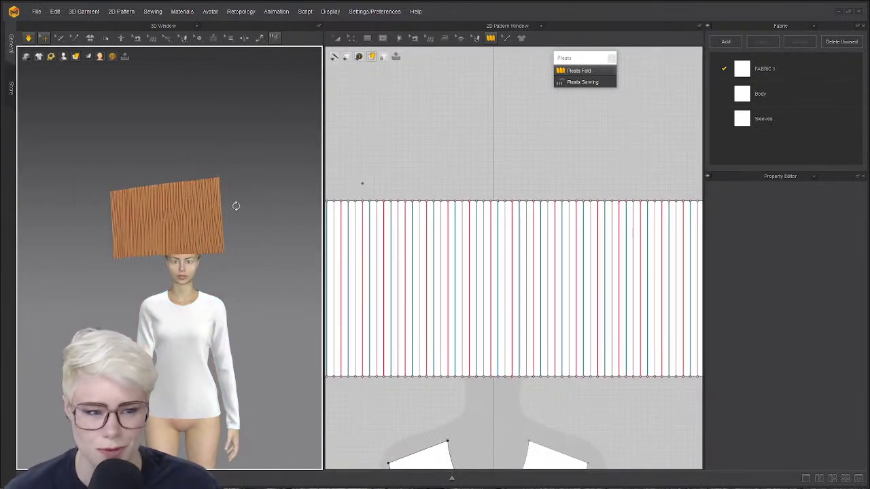
scroll(217, 200, up, 2)
right_drag(218, 199, 183, 220)
scroll(193, 218, up, 2)
scroll(193, 218, up, 1)
middle_drag(183, 283, 183, 159)
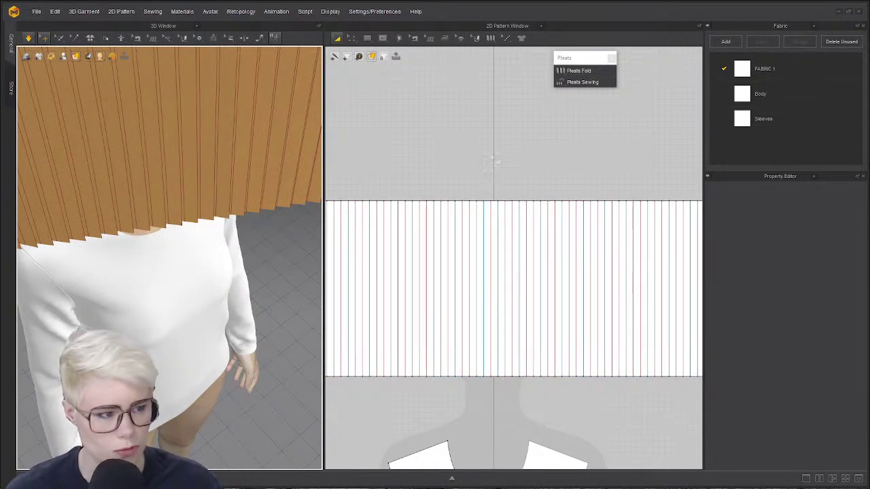
- Refold every internal line of the long rectangle as Knife Pleats, again with 3 internal lines per pleat and a 0 - 360 fold angle
scroll(565, 129, down, 3)
click(579, 70)
scroll(456, 157, down, 3)
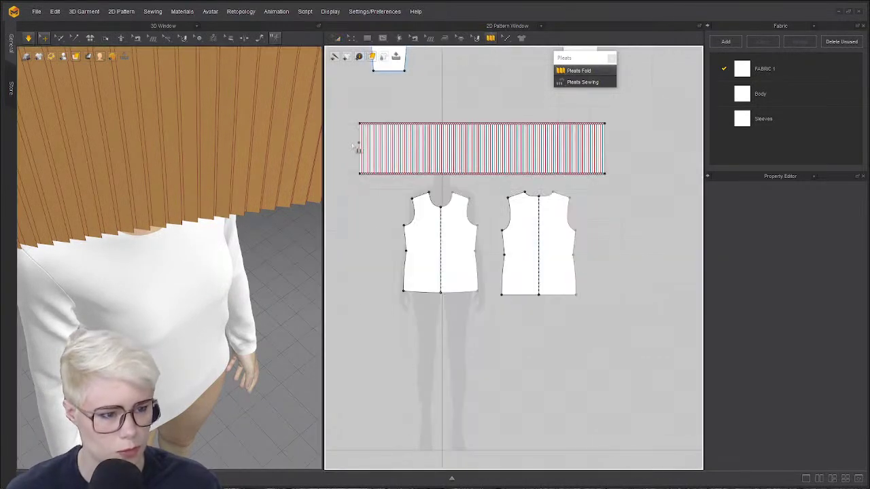
double_click(623, 145)
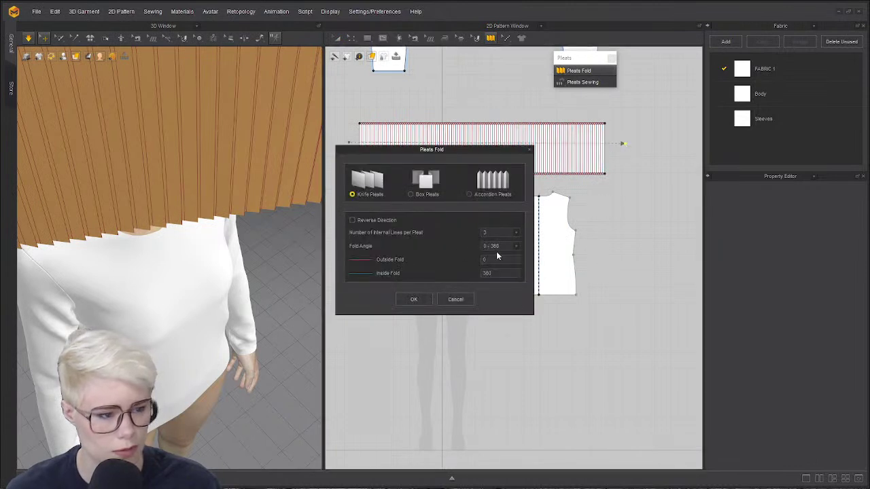
click(514, 235)
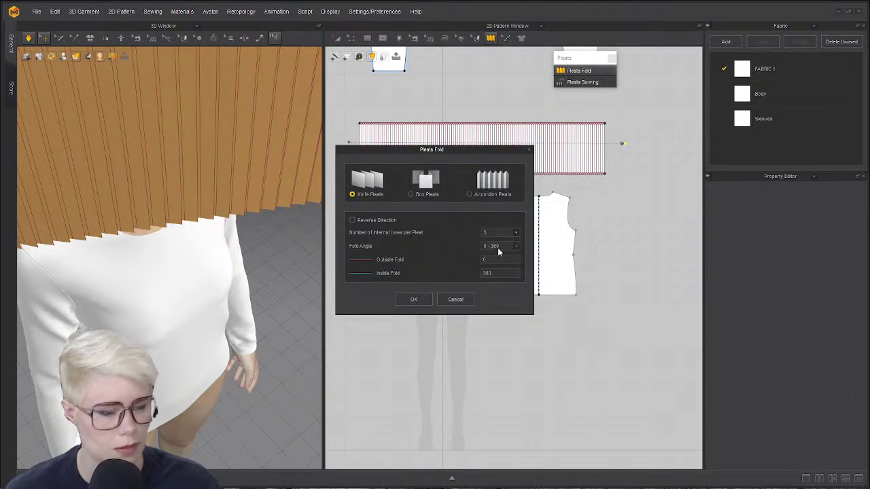
click(418, 301)
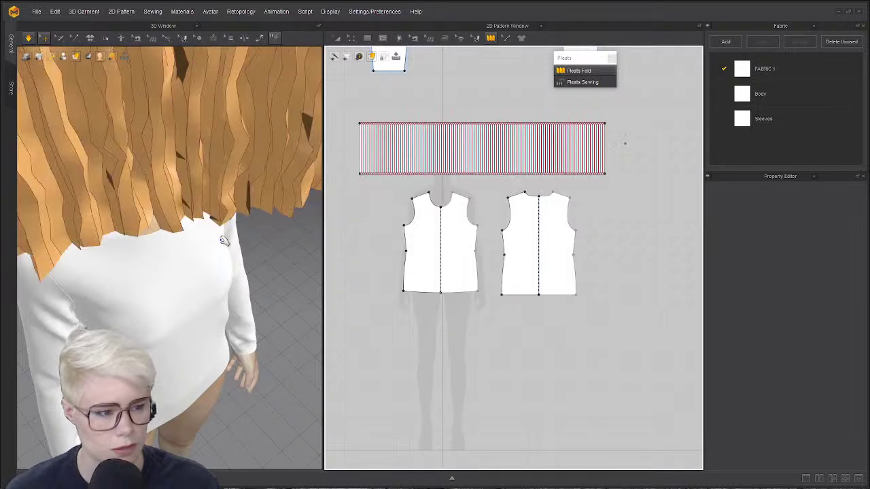
- Simulate the refolded rectangle and examine its lower pleated edge from several angles, selecting and deselecting the piece
right_drag(224, 240, 164, 252)
key(space)
middle_drag(178, 388, 188, 227)
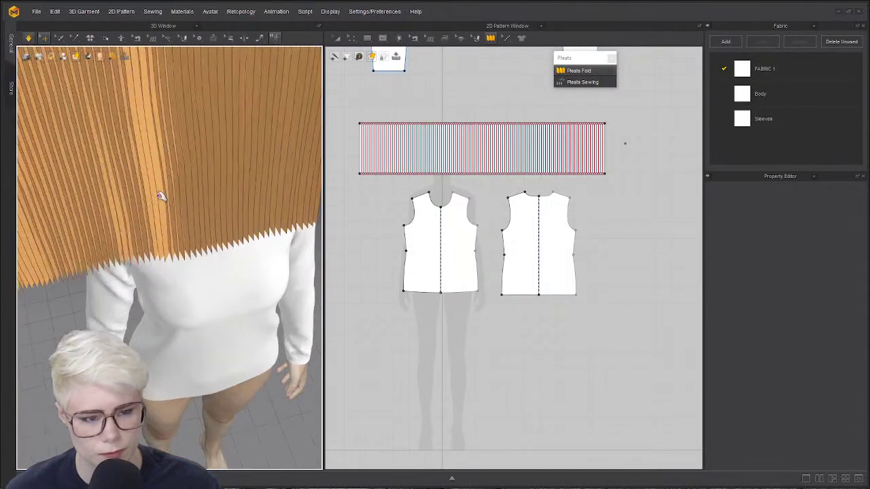
click(160, 194)
right_drag(164, 169, 175, 232)
right_drag(194, 269, 178, 203)
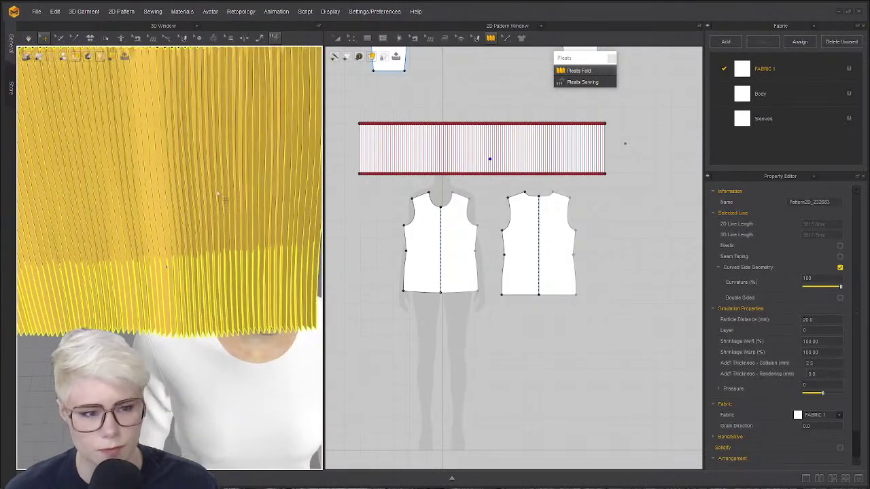
middle_drag(226, 147, 224, 277)
click(208, 177)
key(space)
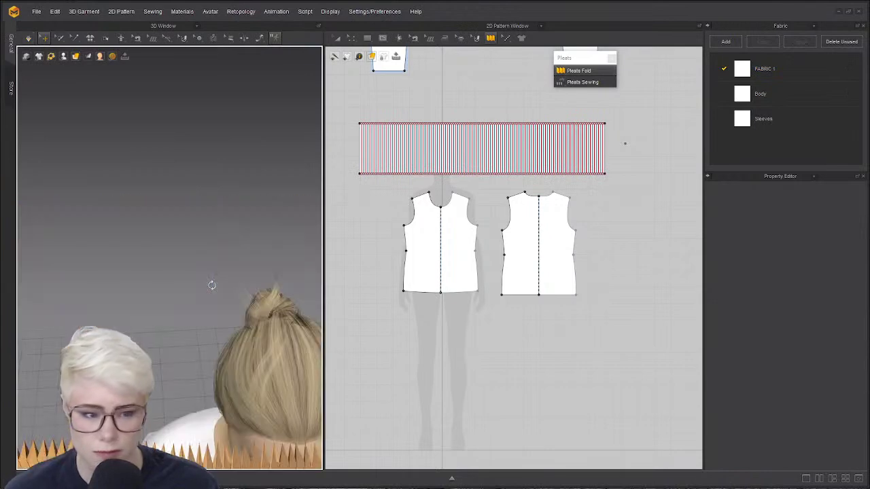
- Examine the hanging pleats beside the avatar's head from the front and slightly above, leaving the rectangle deselected
right_drag(212, 286, 207, 129)
click(205, 83)
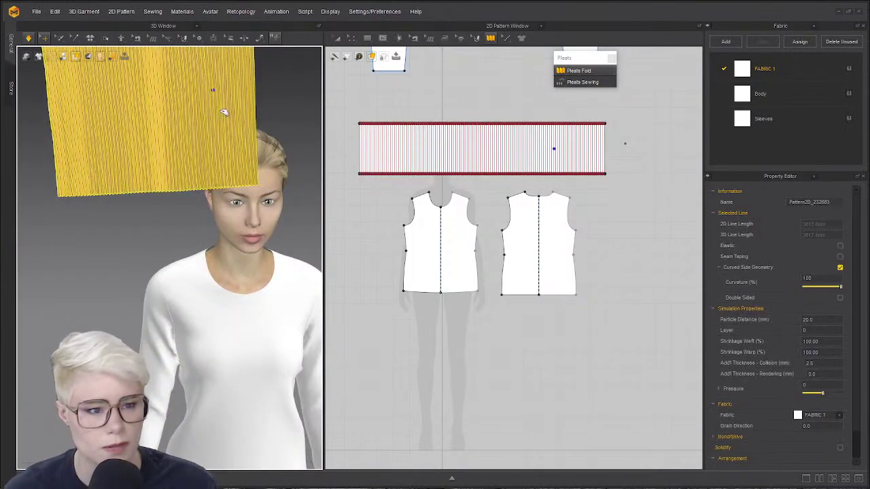
click(272, 118)
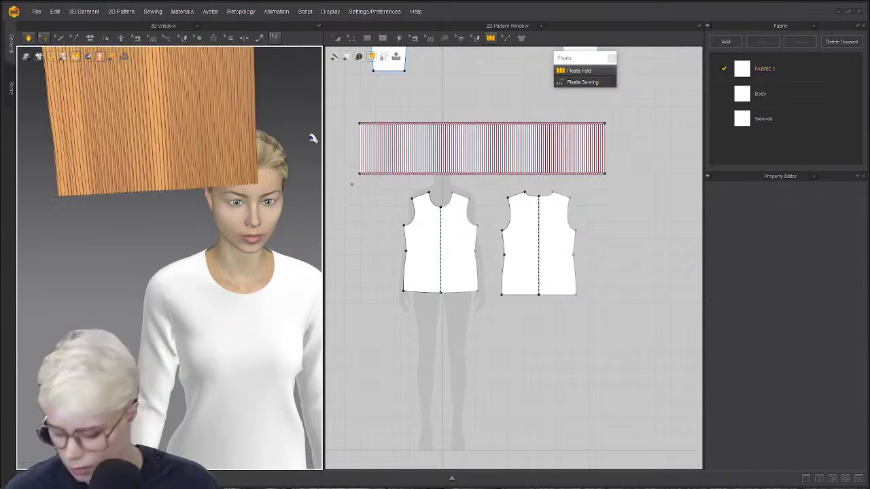
scroll(224, 142, up, 3)
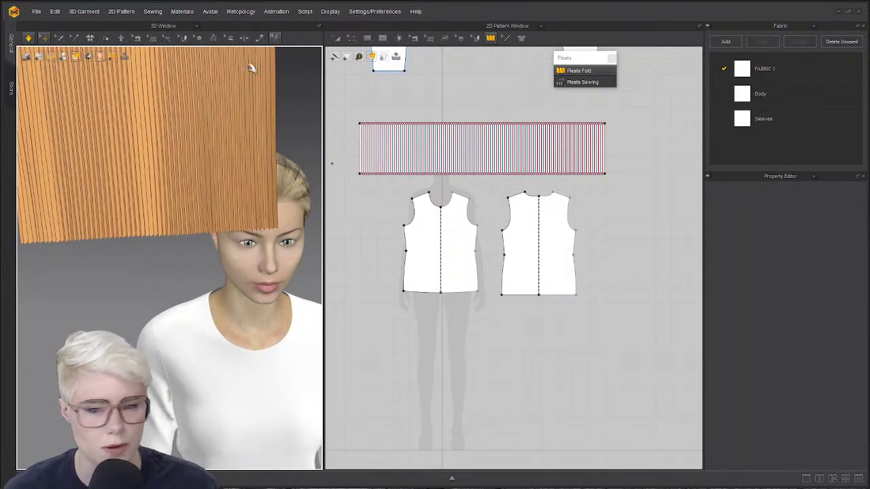
right_drag(255, 153, 210, 229)
right_drag(190, 163, 204, 217)
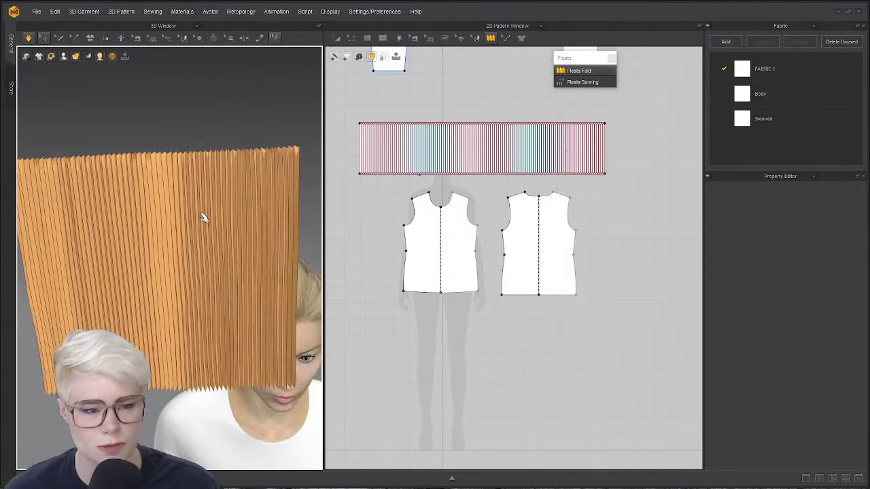
right_drag(170, 265, 163, 213)
key(space)
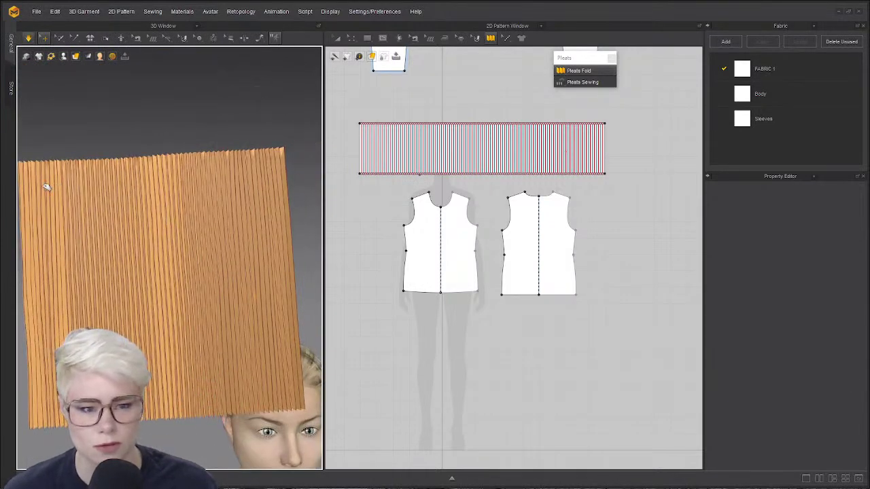
- Select the pleated rectangle and fold its internal lines as Box Pleats with 3 internal lines per pleat
click(48, 186)
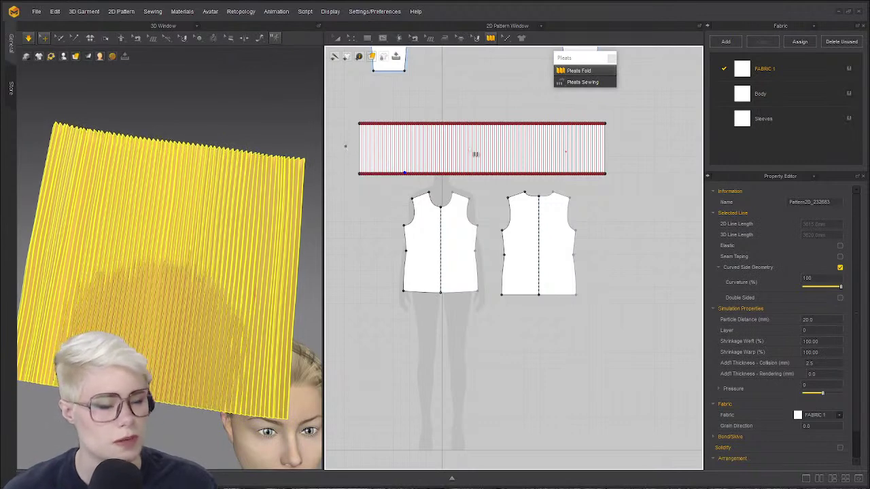
click(633, 150)
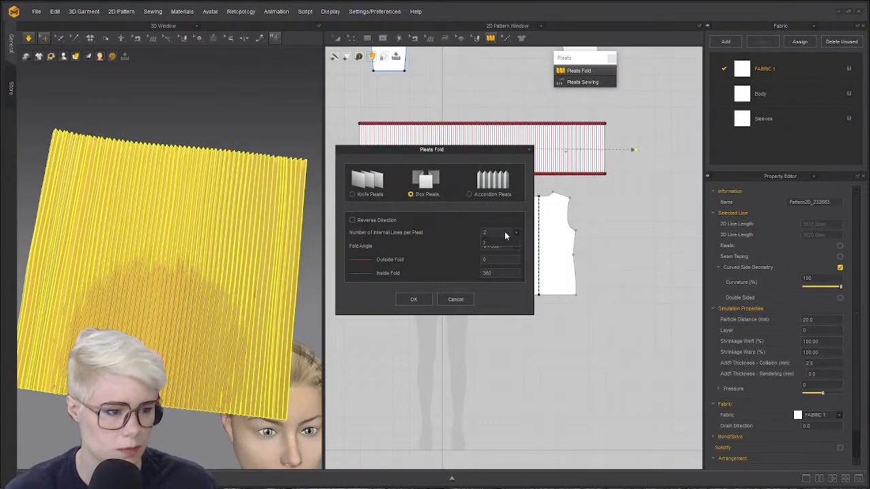
click(503, 245)
click(413, 299)
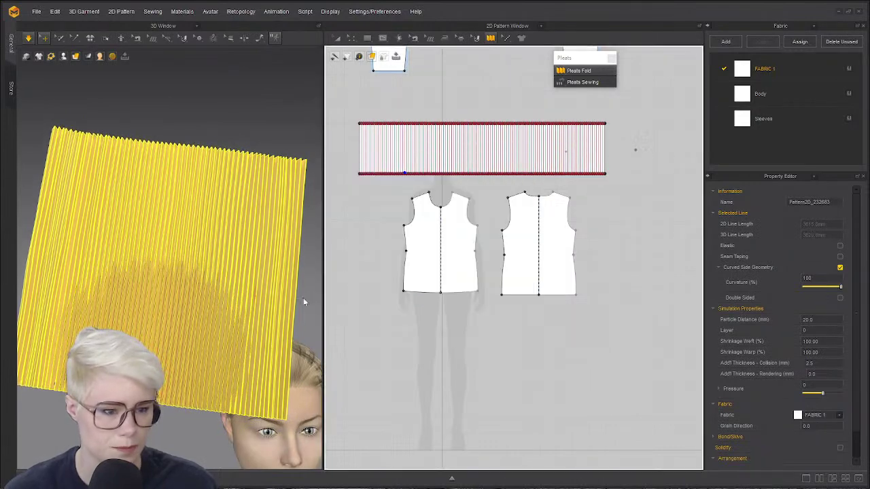
- Pull the box-pleated rectangle during simulation and examine its folds from above and from the front
drag(286, 294, 209, 272)
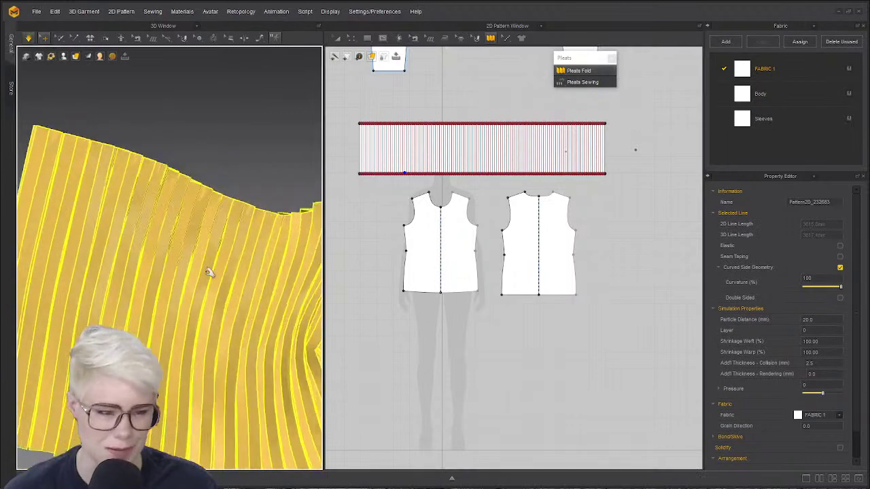
scroll(176, 221, down, 5)
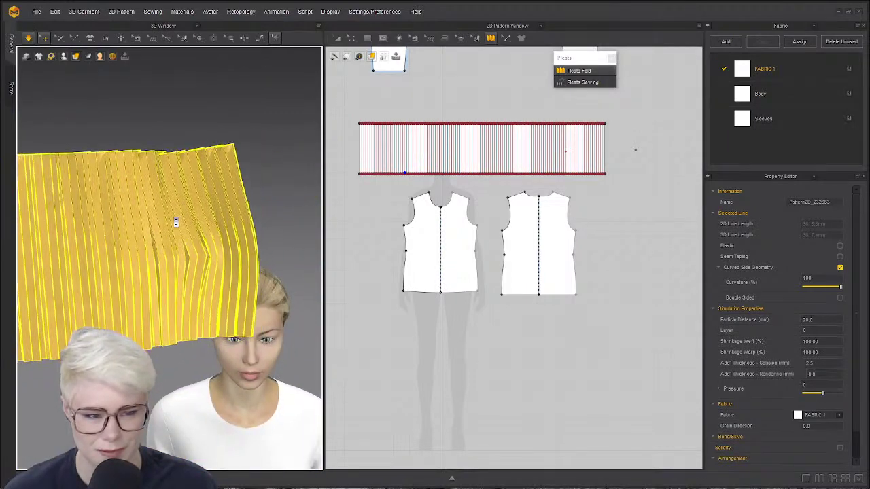
right_drag(145, 194, 154, 304)
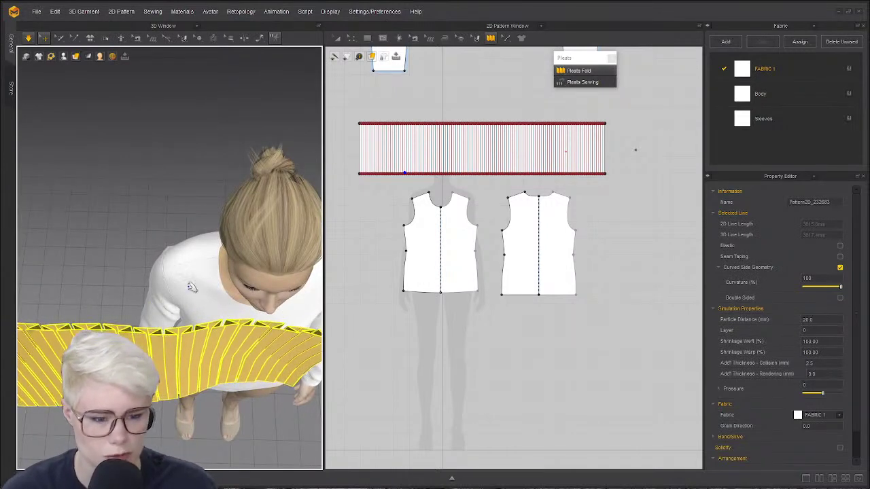
right_drag(192, 287, 236, 164)
middle_drag(235, 164, 246, 220)
scroll(247, 223, down, 1)
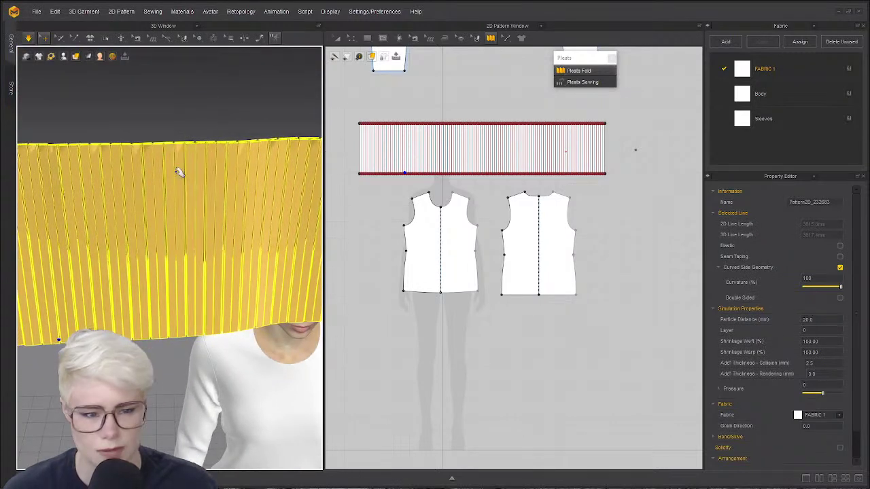
- Reapply Box Pleats across the whole rectangle with 3 internal lines per pleat and fold angles 0 and 360, and simulate it
click(595, 71)
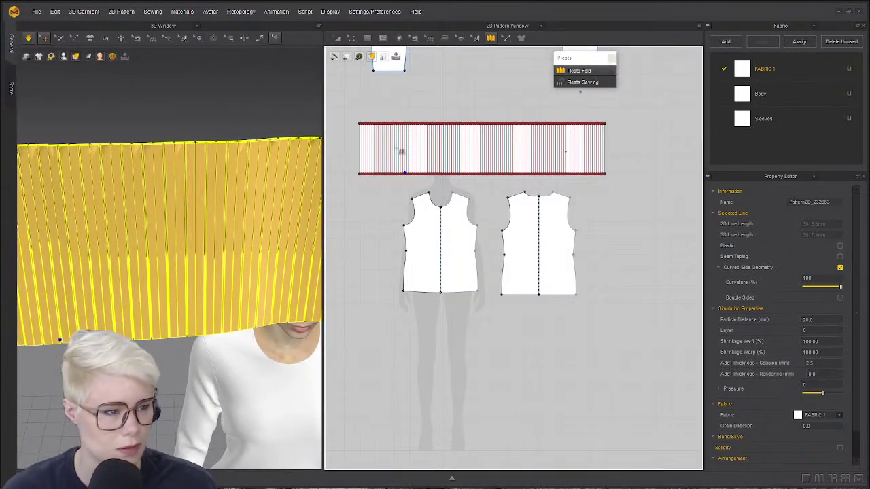
double_click(618, 141)
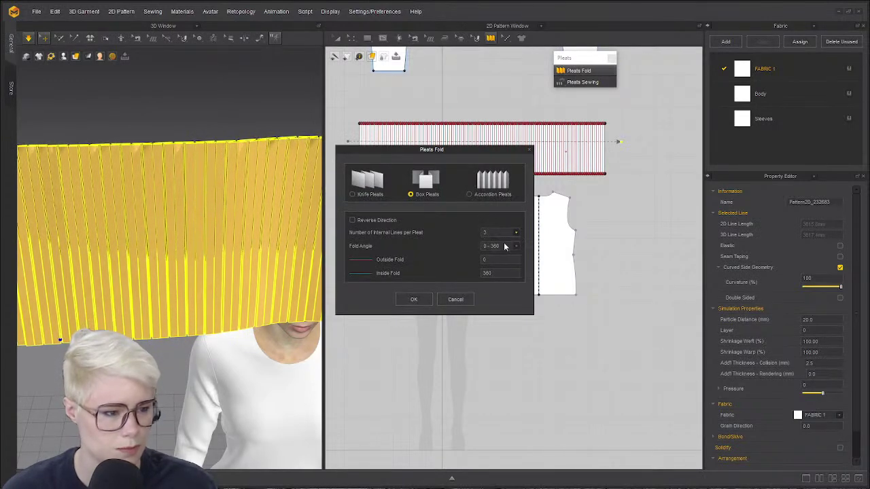
click(414, 299)
key(space)
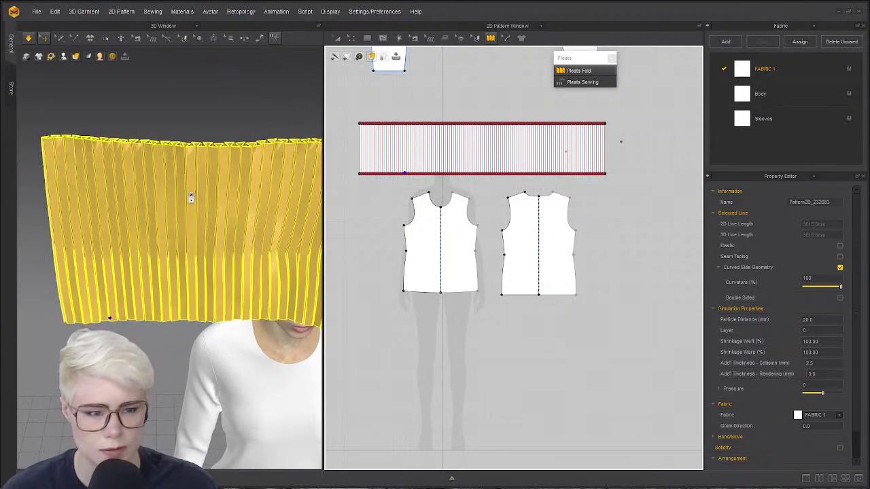
- Examine the folded upper edge of the box pleats from above and deselect the rectangle
right_drag(191, 198, 195, 229)
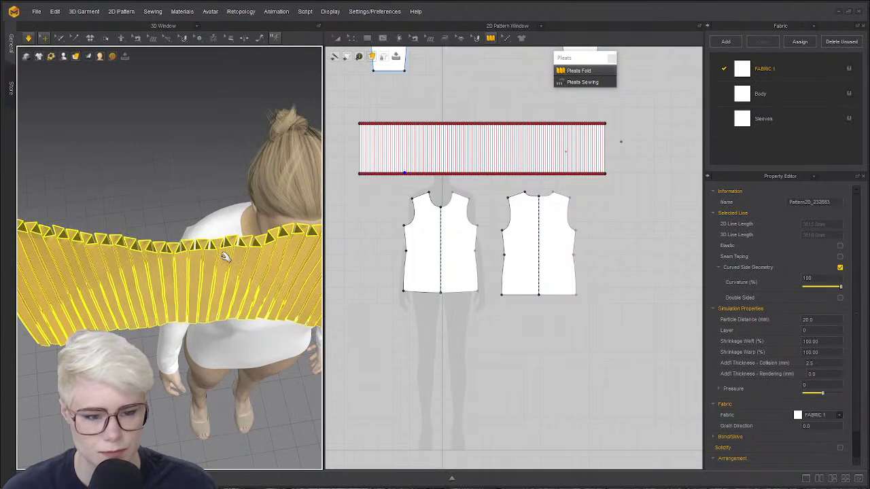
scroll(206, 255, up, 2)
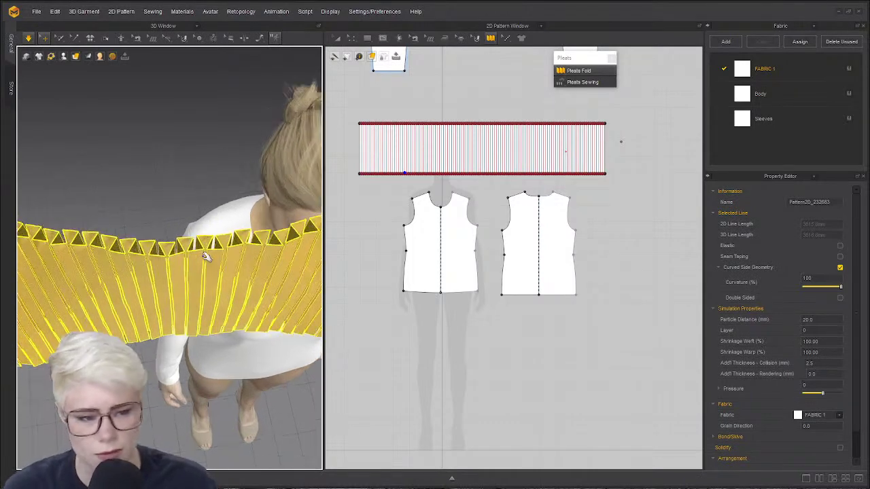
scroll(206, 255, up, 2)
mouse_move(205, 255)
right_down()
mouse_move(197, 269)
mouse_move(193, 262)
right_up()
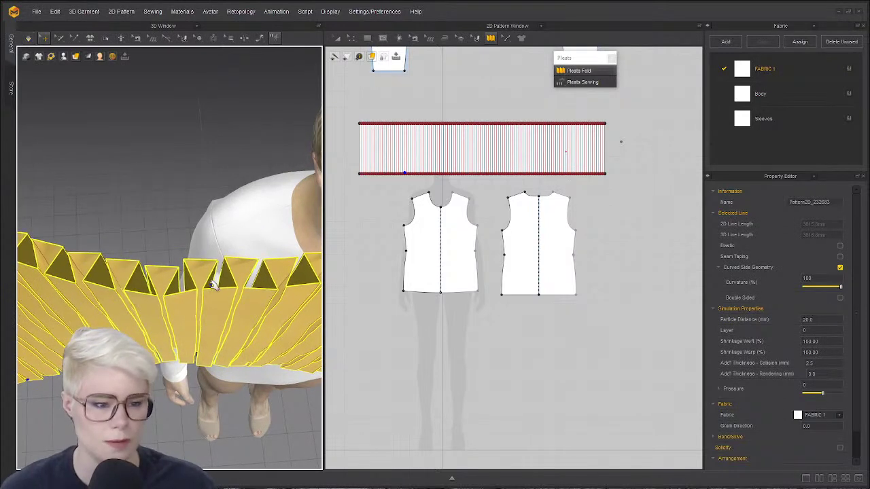
click(202, 185)
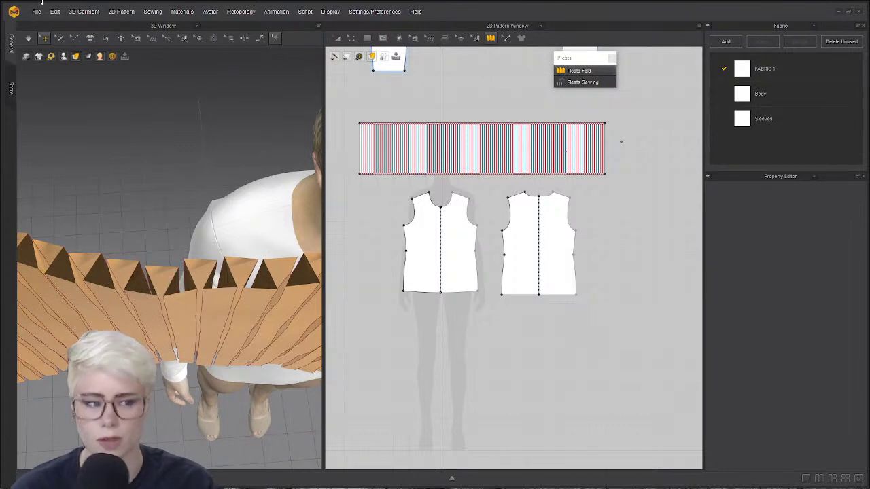
- Examine the front faces, lower edge and upper edge of the box pleats up close and from a distance
mouse_move(99, 223)
right_down()
mouse_move(95, 243)
mouse_move(91, 215)
right_up()
scroll(92, 216, down, 3)
middle_drag(92, 216, 114, 332)
scroll(129, 310, up, 5)
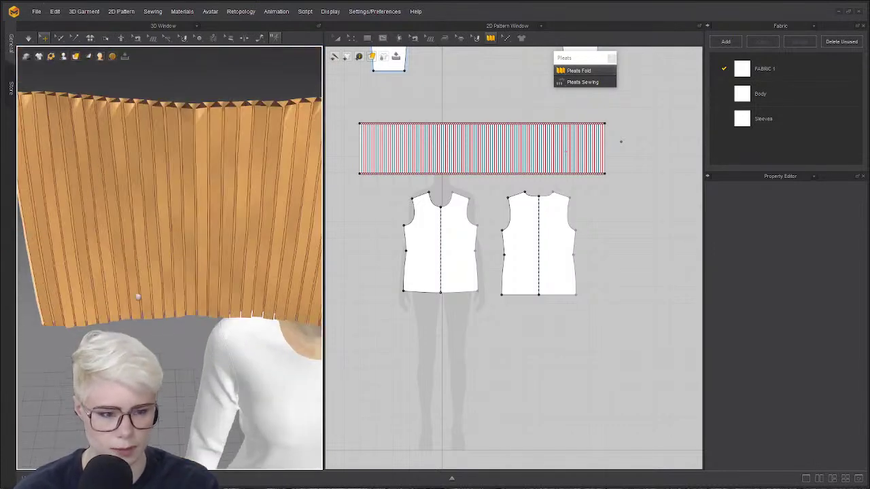
mouse_move(138, 295)
middle_down()
mouse_move(129, 438)
mouse_move(122, 295)
middle_up()
scroll(129, 438, down, 2)
right_drag(149, 262, 165, 239)
scroll(152, 274, down, 5)
scroll(168, 290, up, 3)
scroll(169, 251, up, 6)
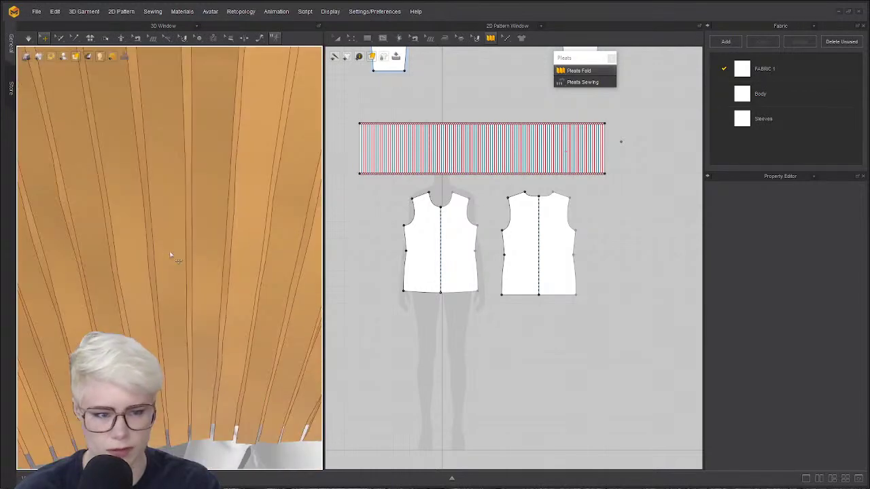
scroll(171, 265, down, 4)
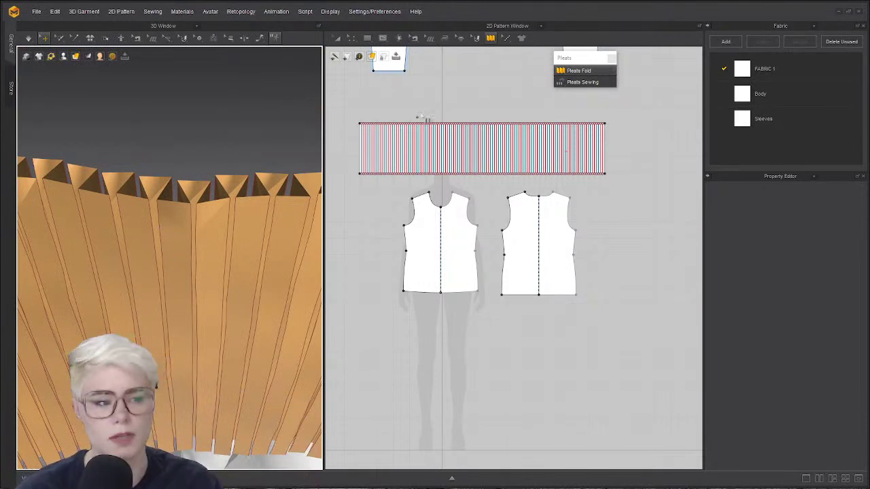
- Fold the rectangle's internal lines with Pleats Fold as Knife Pleats with 2 internal lines per pleat and fold angles 0 and 360
click(570, 82)
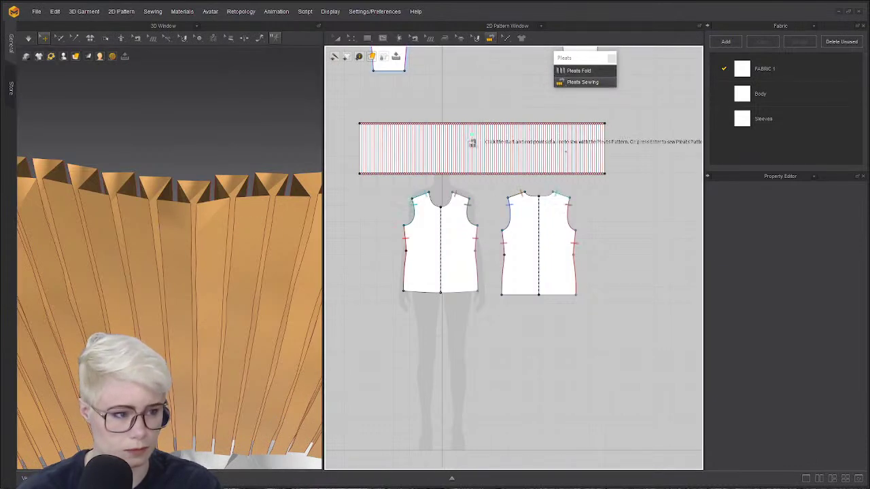
click(580, 72)
click(610, 148)
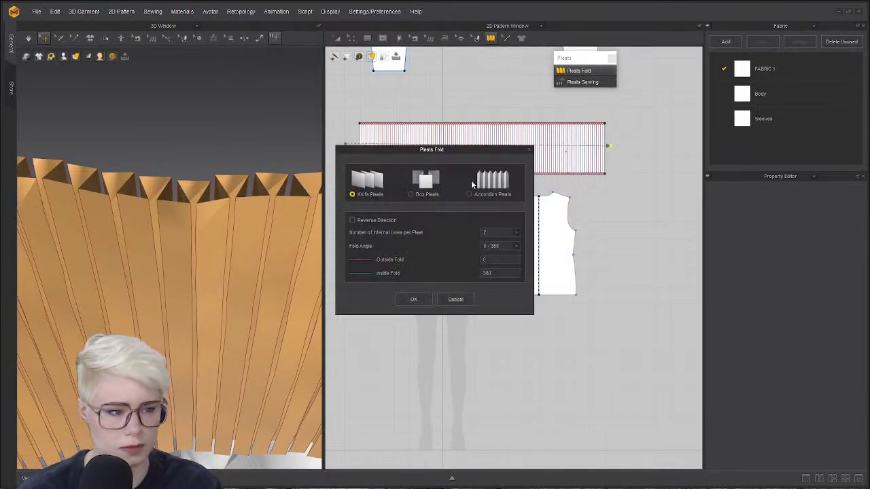
click(414, 300)
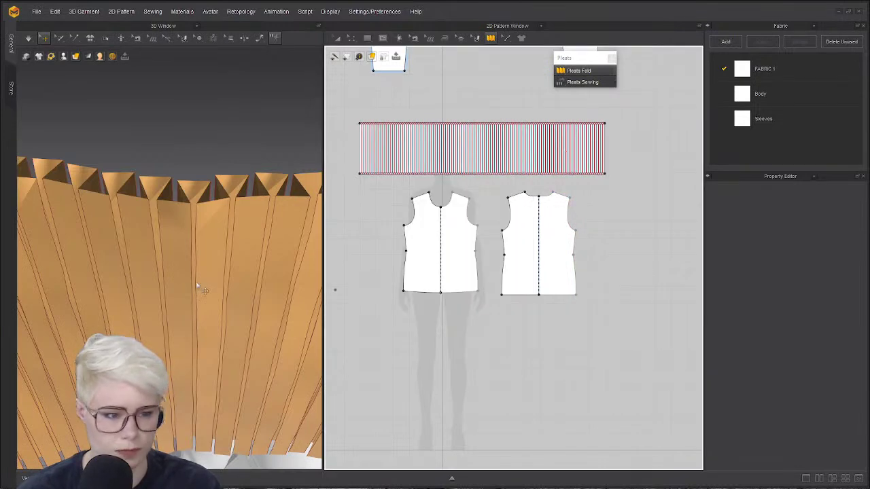
- Simulate the rectangle with its two-line knife pleats, examine the gathered panel from the front and stop the simulation
click(28, 39)
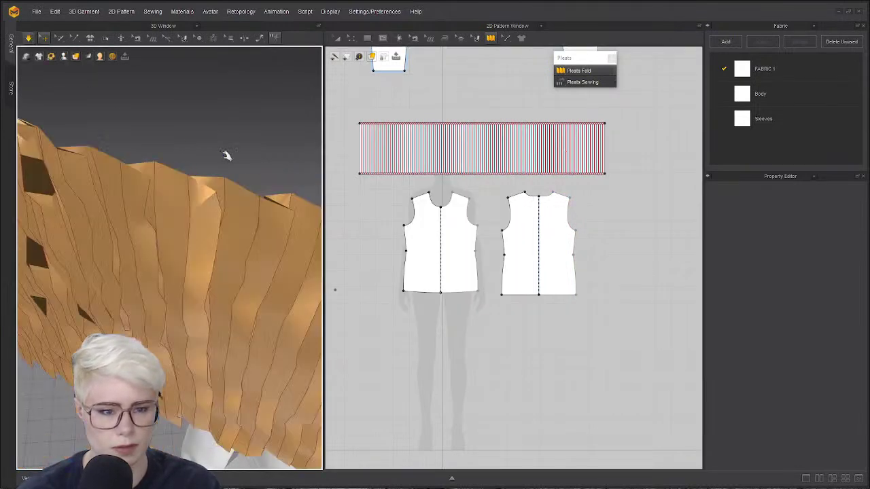
scroll(219, 171, down, 4)
right_drag(217, 174, 182, 330)
key(space)
key(space)
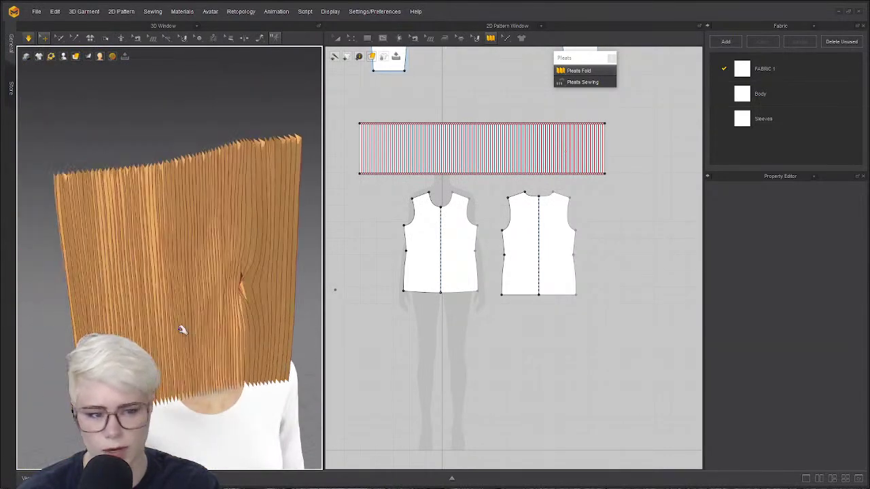
key(space)
mouse_move(233, 281)
right_down()
mouse_move(235, 302)
mouse_move(236, 276)
right_up()
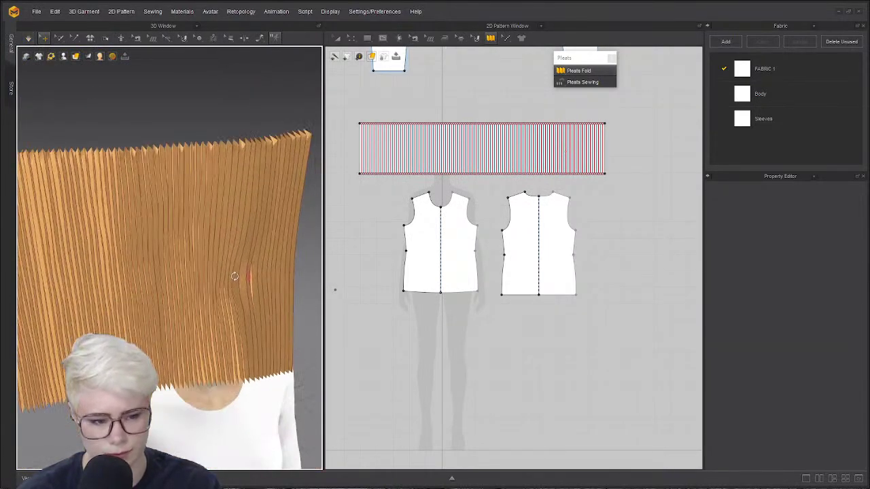
- Fold the rectangle's internal lines with Pleats Fold as Accordion Pleats with 3 internal lines per pleat and fold angles 0 and 360
scroll(144, 161, up, 4)
mouse_move(143, 161)
right_down()
mouse_move(135, 168)
mouse_move(140, 152)
right_up()
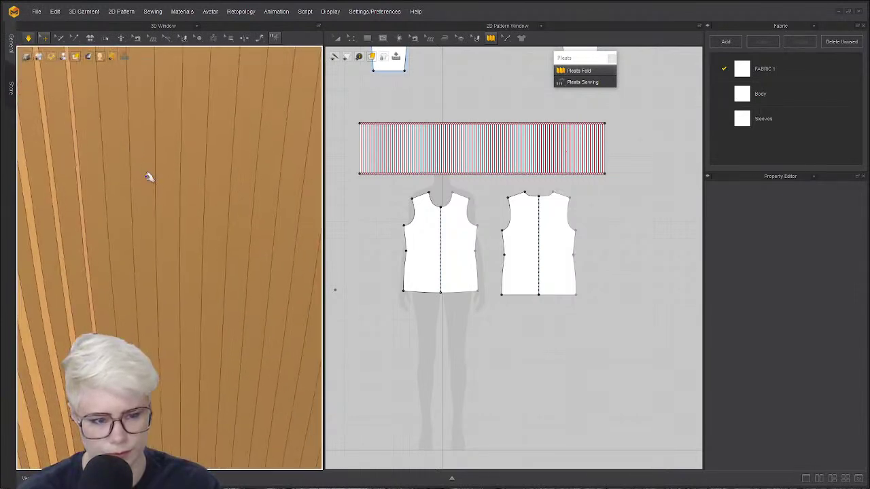
click(150, 208)
right_drag(149, 208, 145, 252)
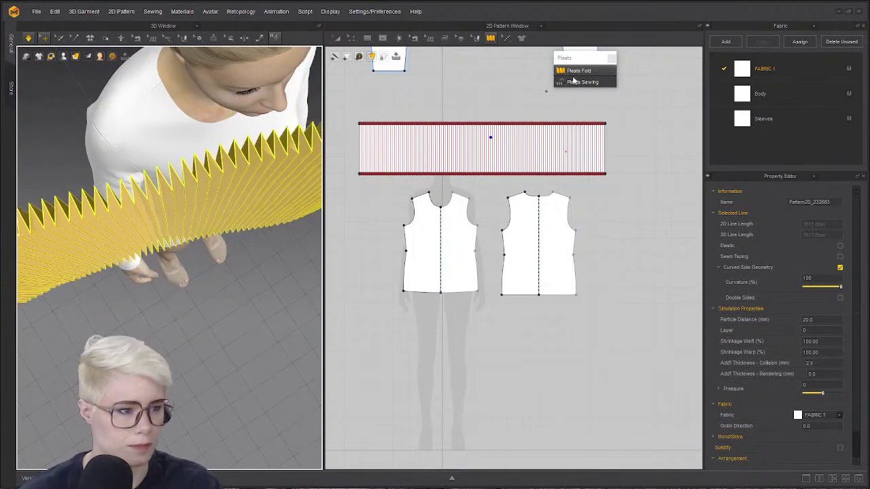
click(346, 146)
double_click(615, 152)
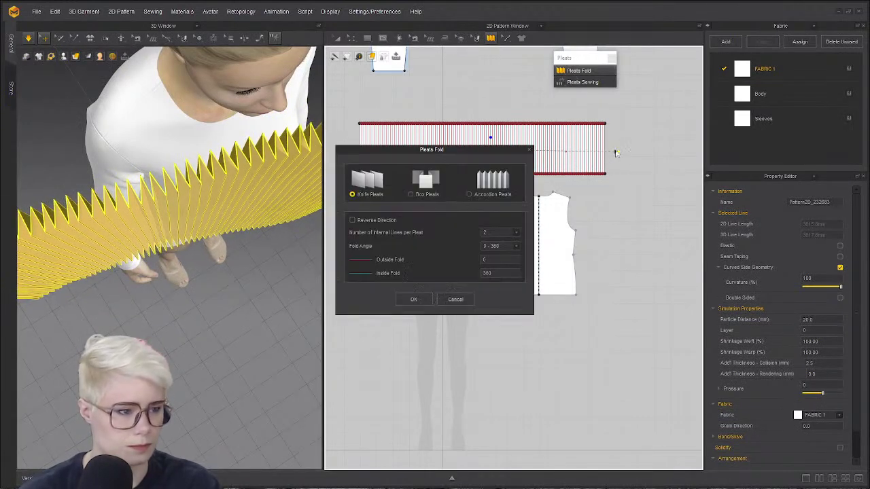
click(489, 193)
click(503, 232)
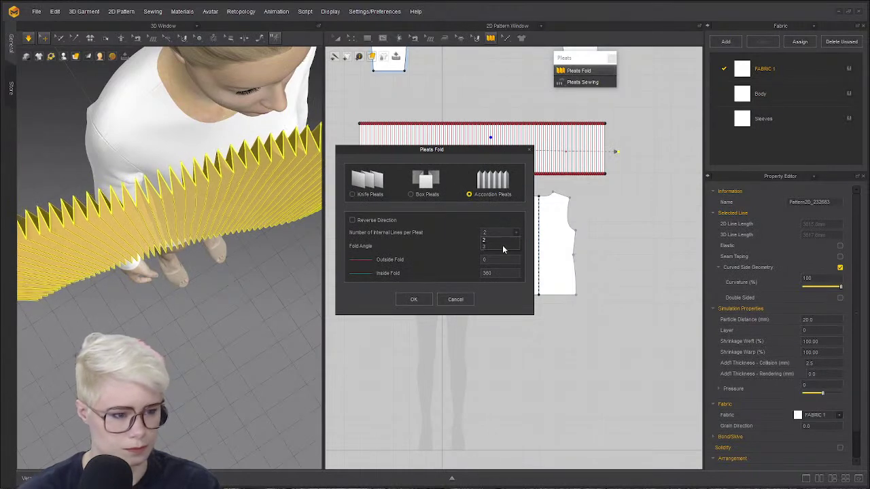
click(503, 246)
click(414, 299)
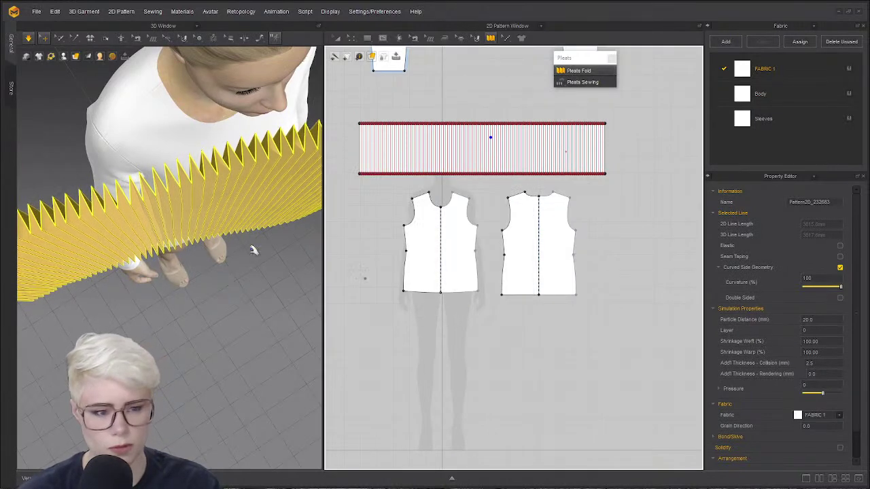
- Deselect the rectangle and refold its internal lines with Pleats Fold as Knife Pleats with fold angles 0 and 360
right_drag(252, 250, 172, 104)
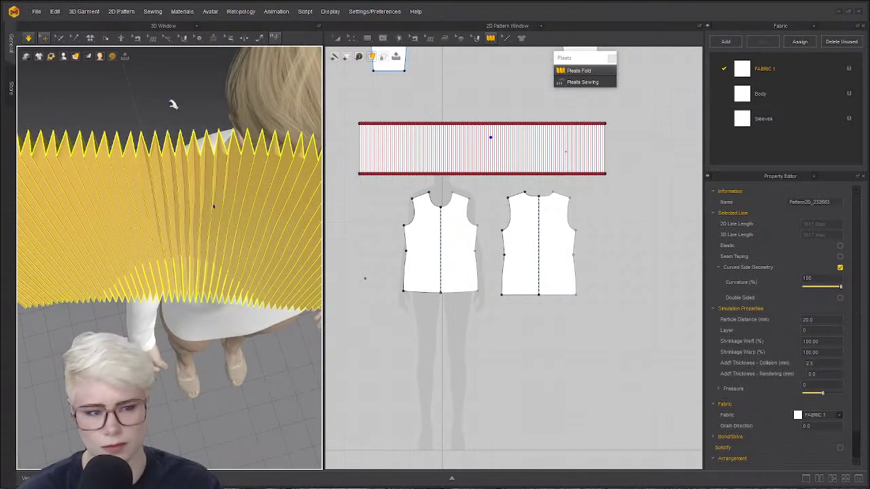
click(173, 103)
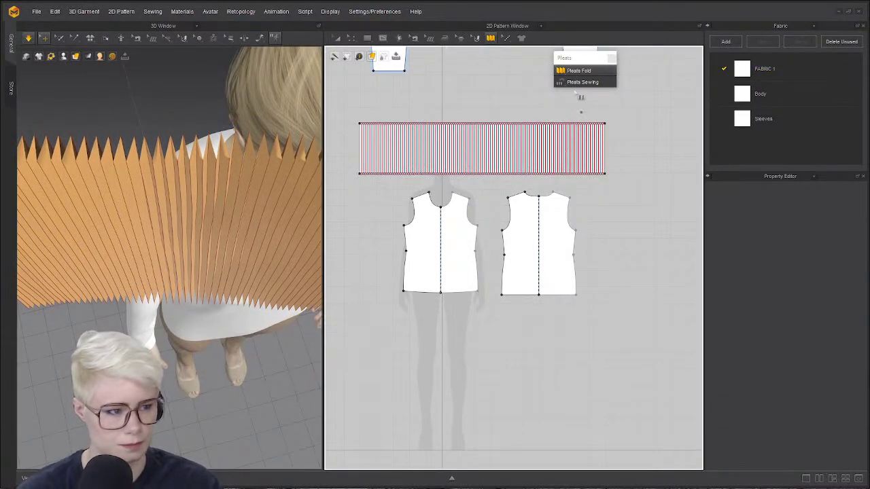
click(347, 147)
click(615, 147)
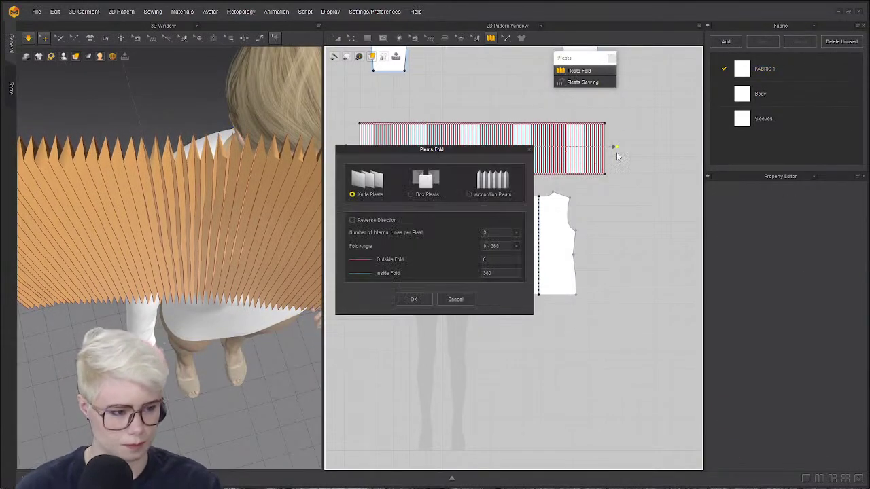
click(469, 194)
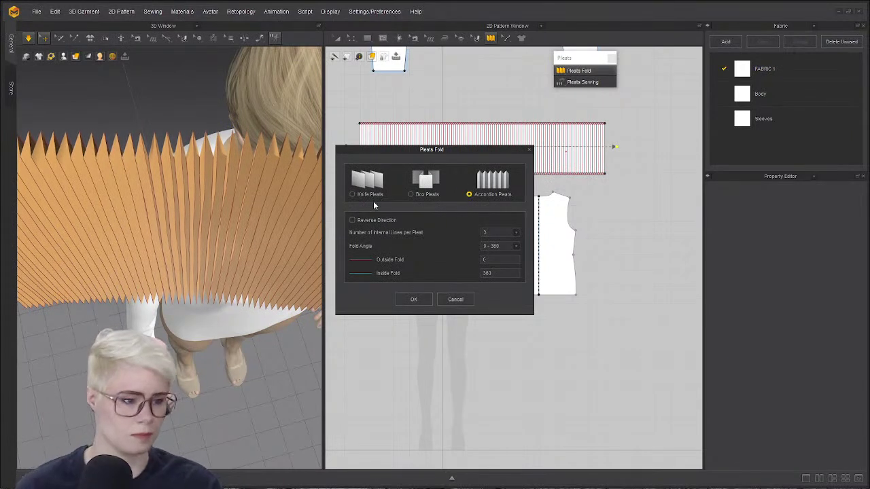
click(392, 197)
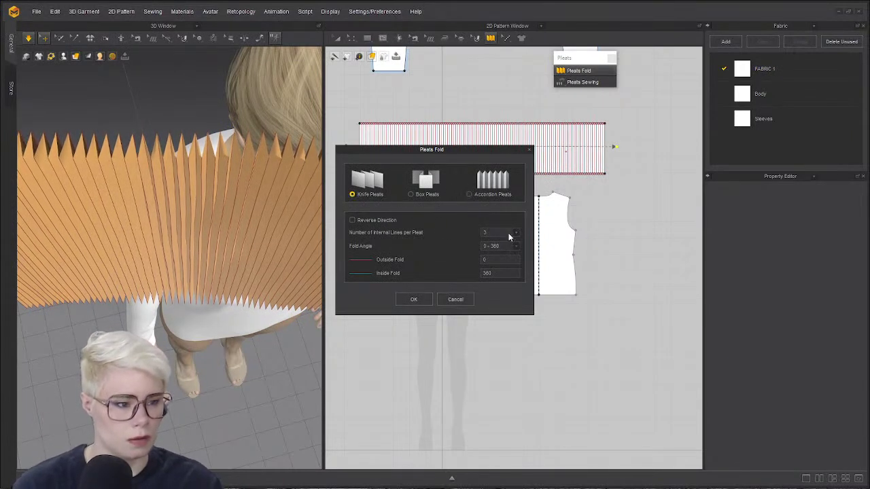
click(414, 299)
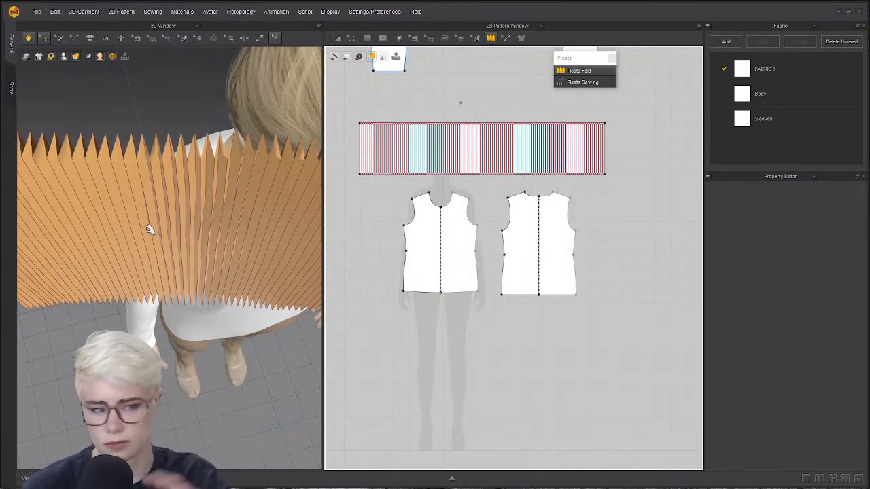
- Refold the rectangle as Knife Pleats with 3 internal lines per pleat and examine the simulated pleats from the front
click(570, 82)
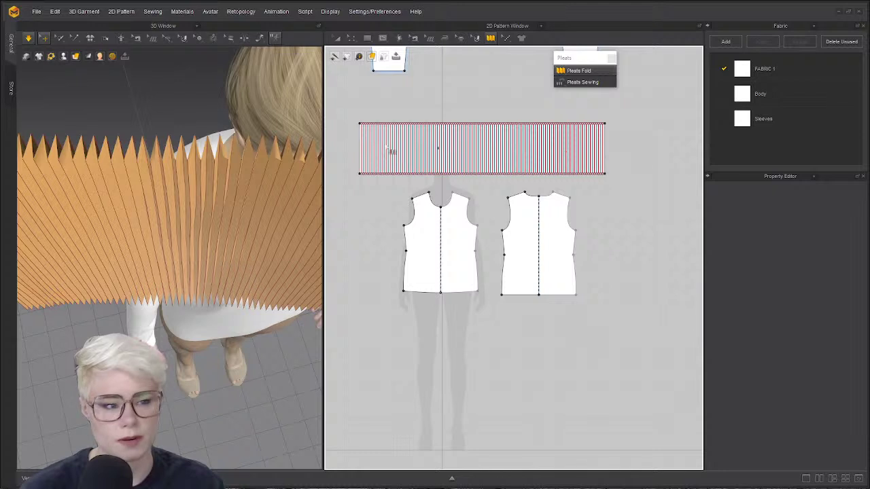
click(634, 147)
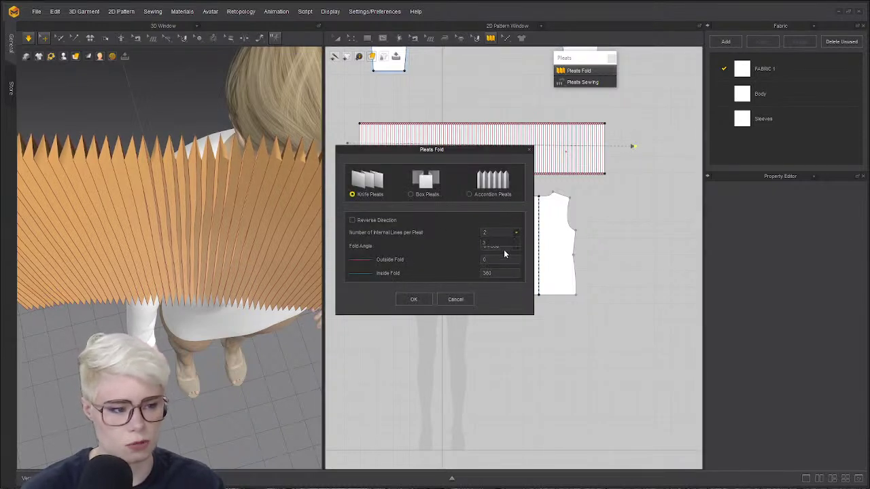
click(415, 299)
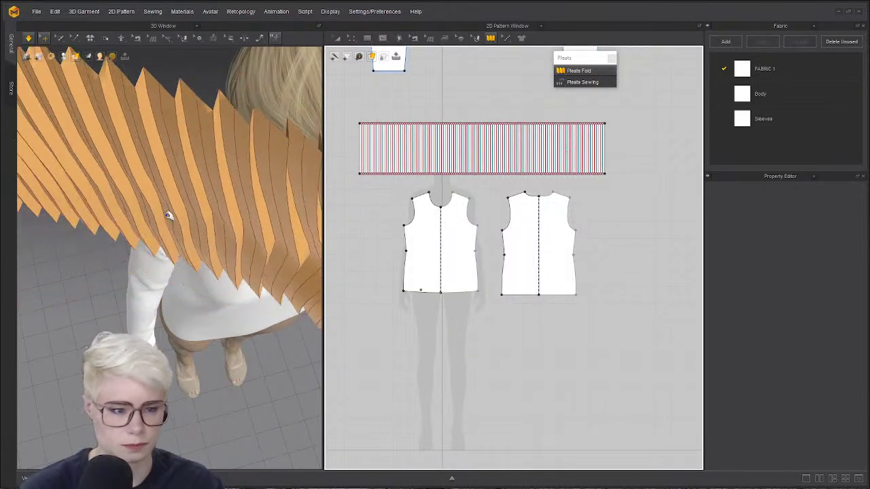
click(193, 126)
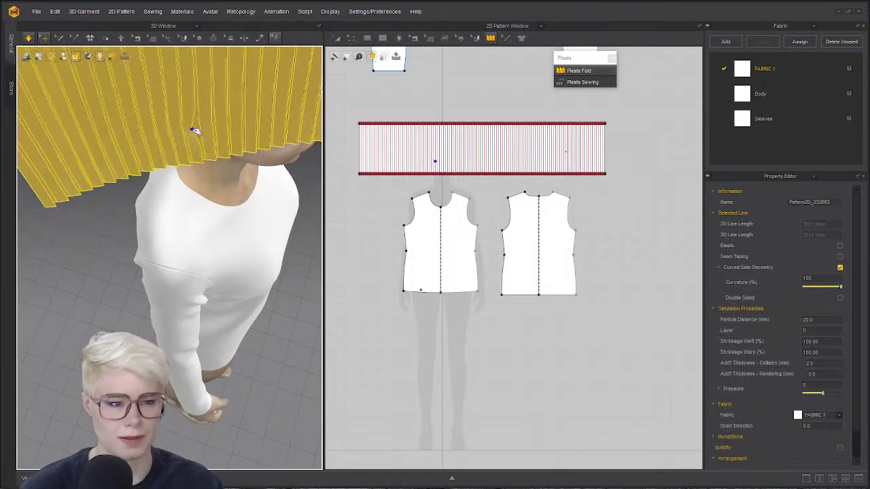
right_drag(219, 179, 208, 143)
key(space)
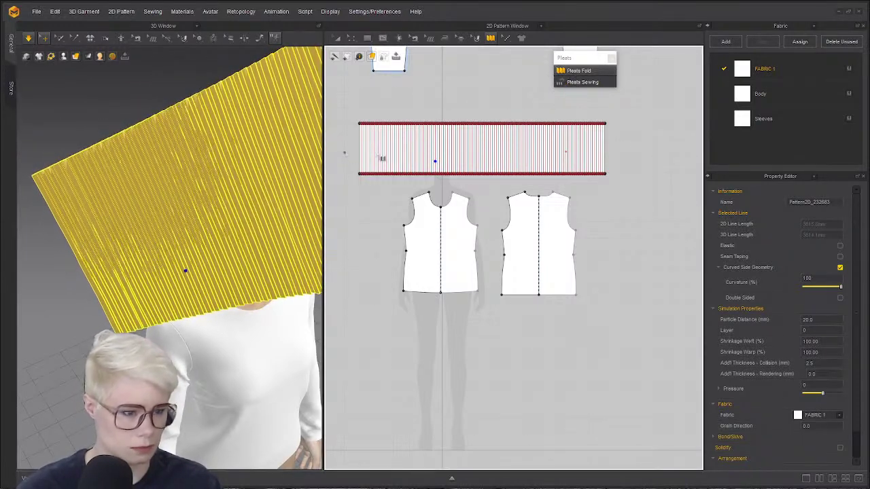
- Reapply Pleats Fold across the rectangle with fold angles 0 and 360 and check the simulated panel from several angles
click(615, 144)
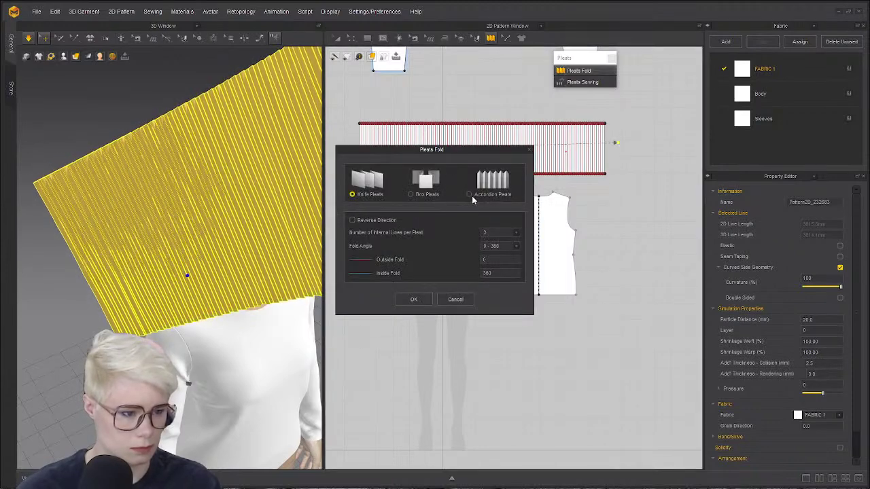
click(413, 299)
scroll(259, 212, down, 3)
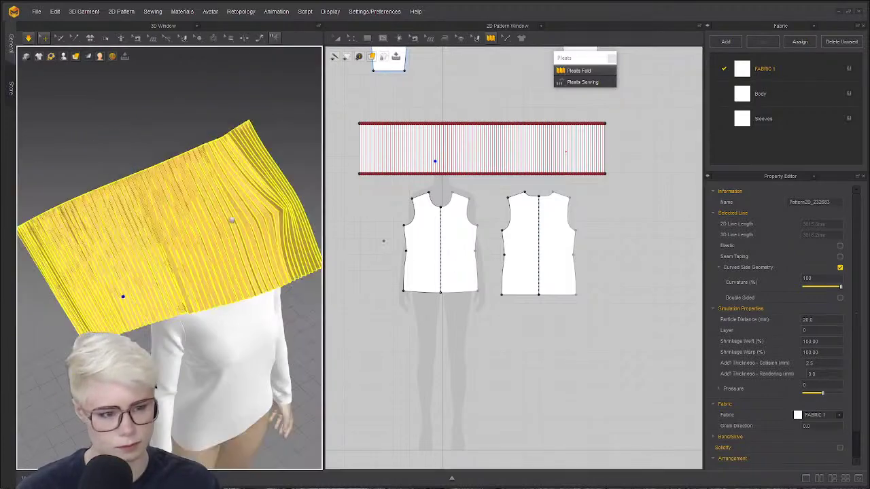
key(space)
right_drag(231, 219, 236, 212)
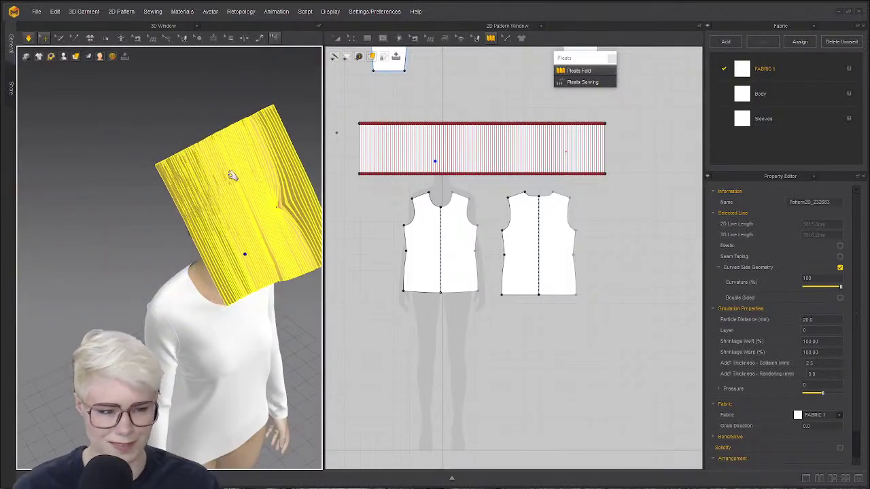
right_drag(233, 175, 195, 172)
key(space)
right_drag(218, 222, 190, 218)
scroll(195, 214, up, 2)
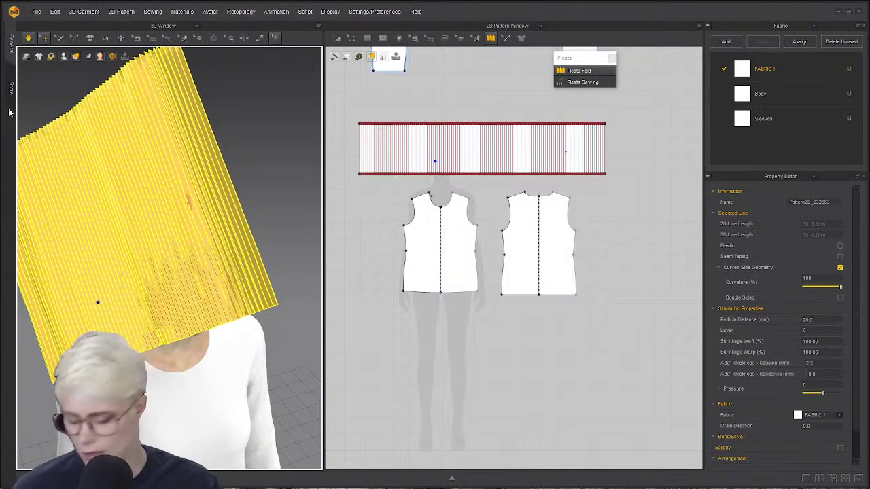
- Turn off strengthening on the pleated rectangle and stop the simulation
key(a)
scroll(206, 155, up, 2)
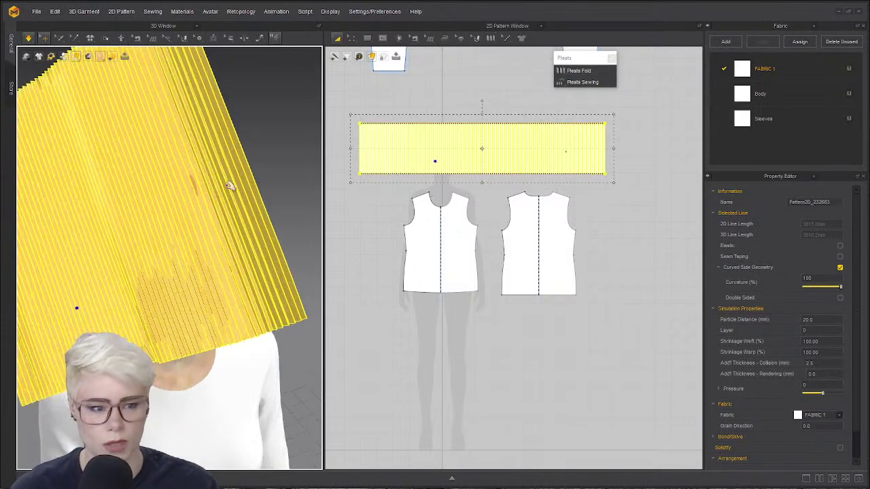
click(200, 183)
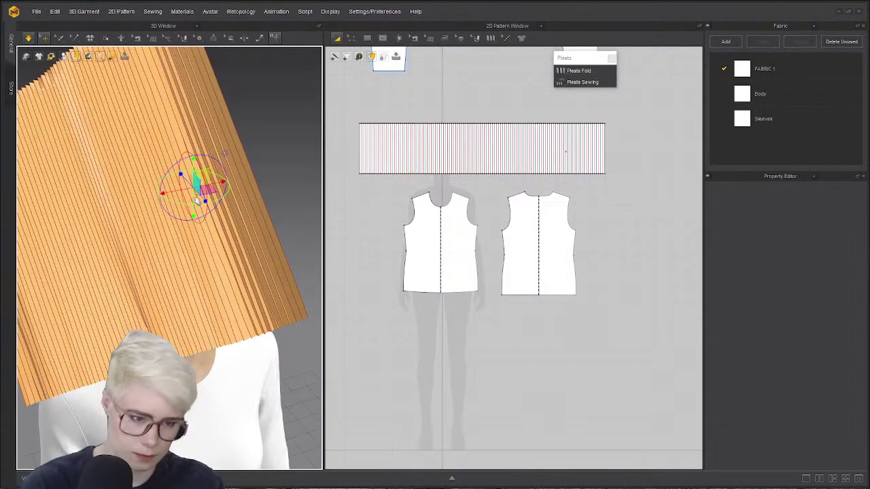
right_drag(262, 180, 225, 245)
click(233, 178)
right_drag(144, 245, 239, 202)
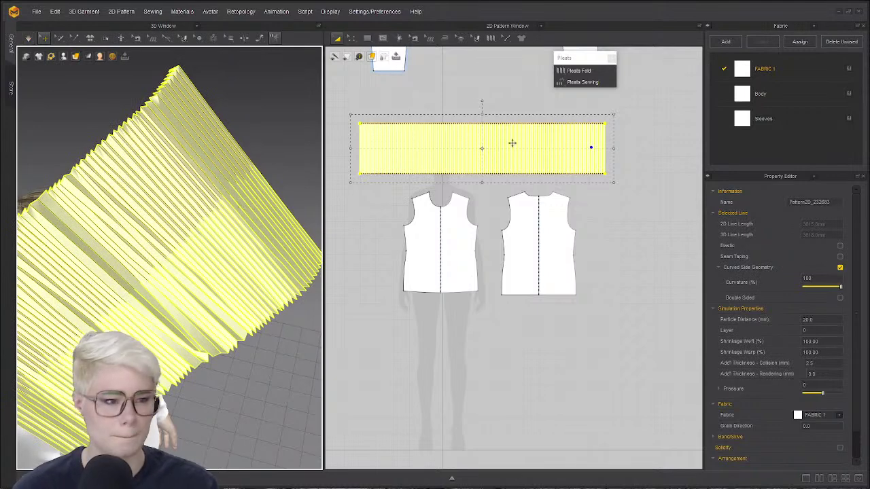
- Draw a horizontal internal line across the rectangle's full 1500 mm width, about 101 mm below its upper edge
click(481, 114)
scroll(472, 109, up, 3)
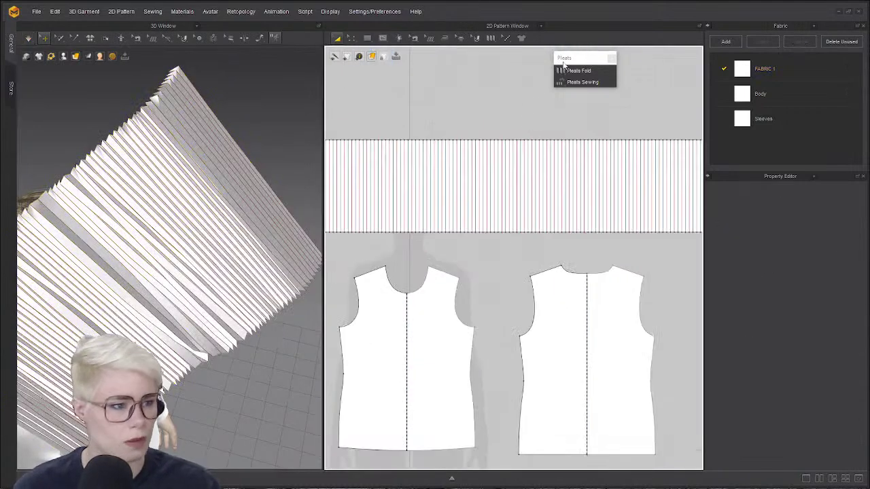
click(371, 56)
scroll(466, 83, down, 2)
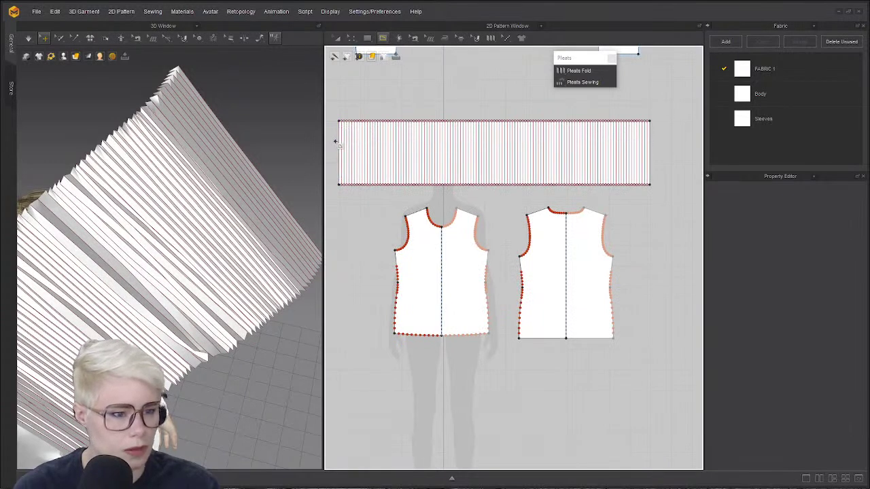
scroll(338, 139, up, 2)
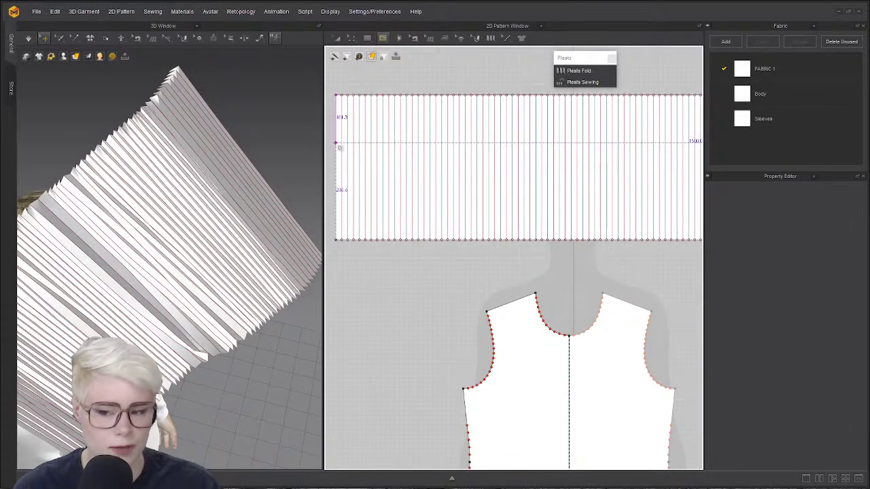
click(335, 143)
scroll(581, 163, down, 2)
middle_drag(581, 163, 437, 161)
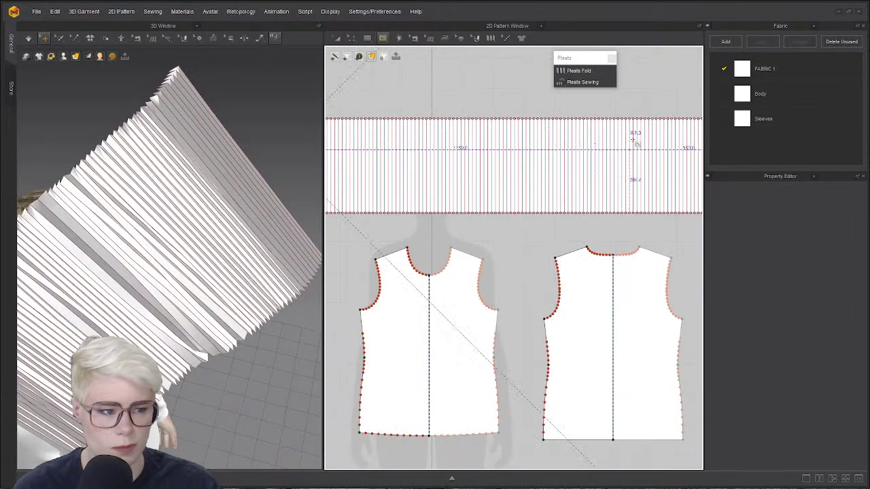
scroll(635, 145, down, 1)
middle_drag(636, 147, 522, 164)
click(605, 165)
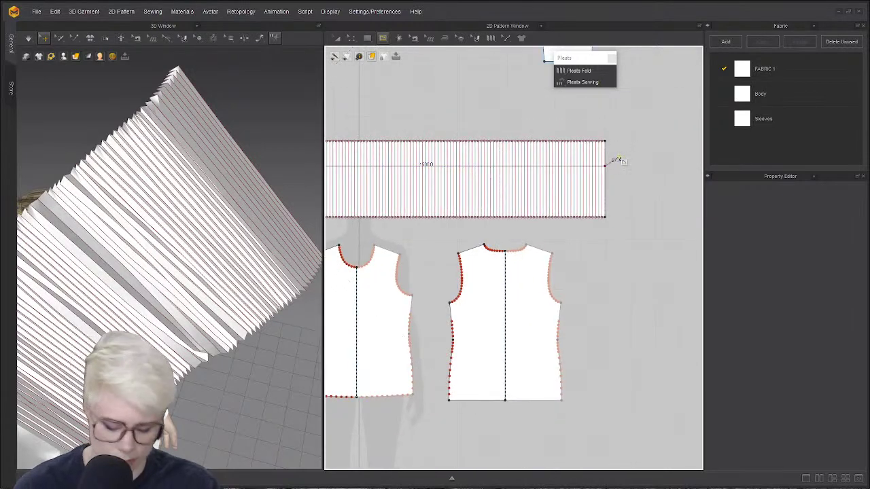
key(Return)
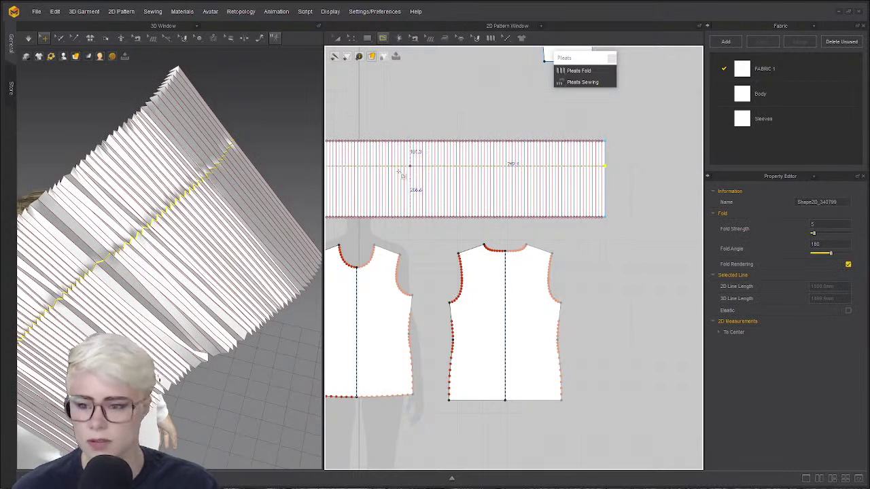
- Examine the horizontal internal line and the fold settings of one vertical pleat line on the rectangle
key(z)
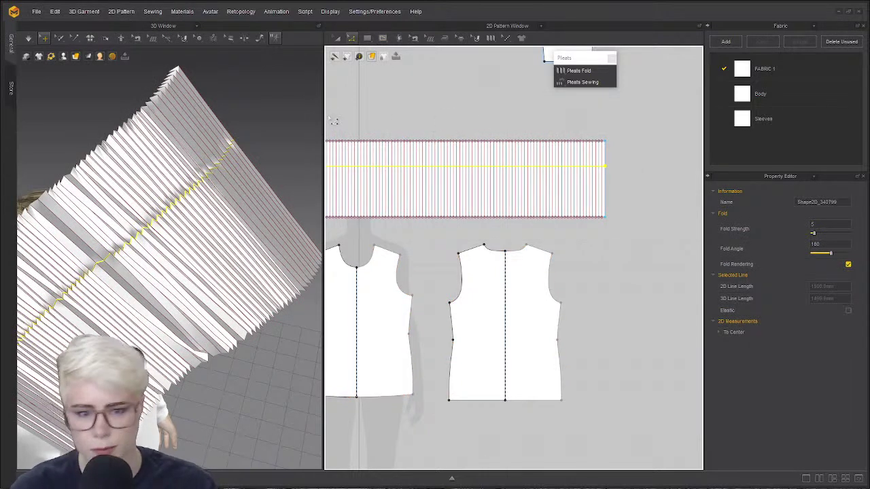
scroll(408, 143, up, 3)
key(a)
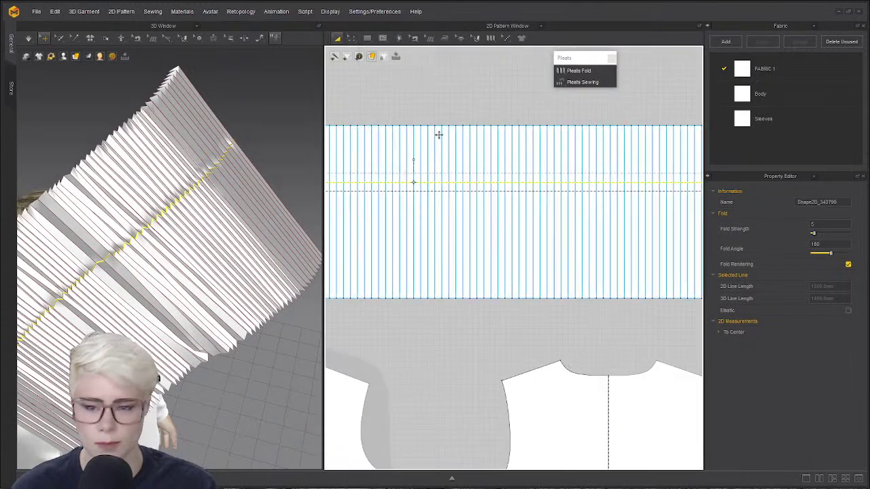
click(434, 135)
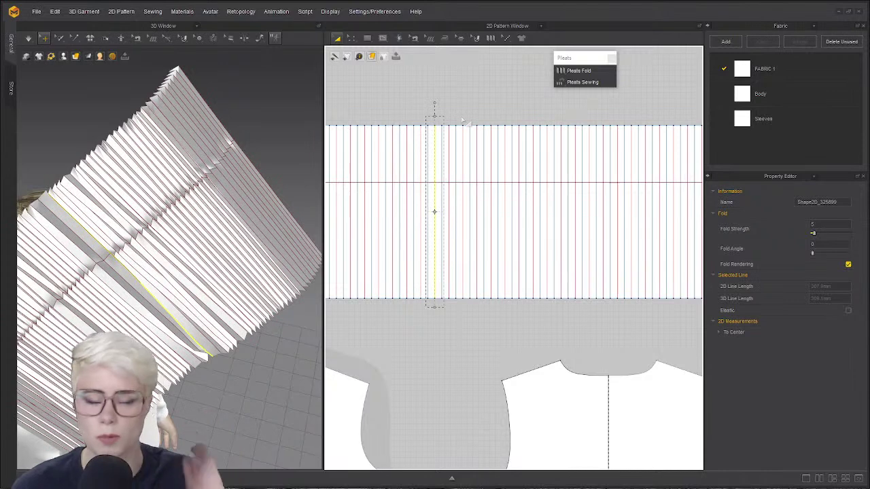
click(411, 120)
key(z)
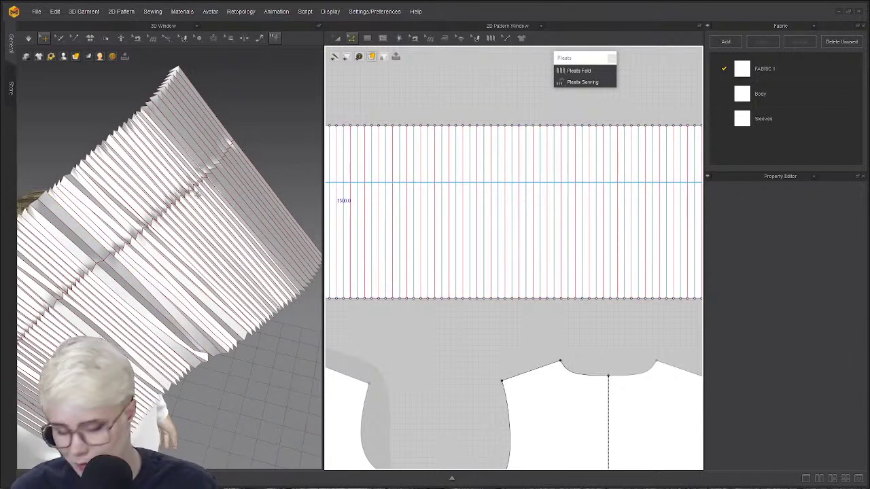
- Simulate the pleated rectangle with its new horizontal internal line
scroll(440, 191, up, 1)
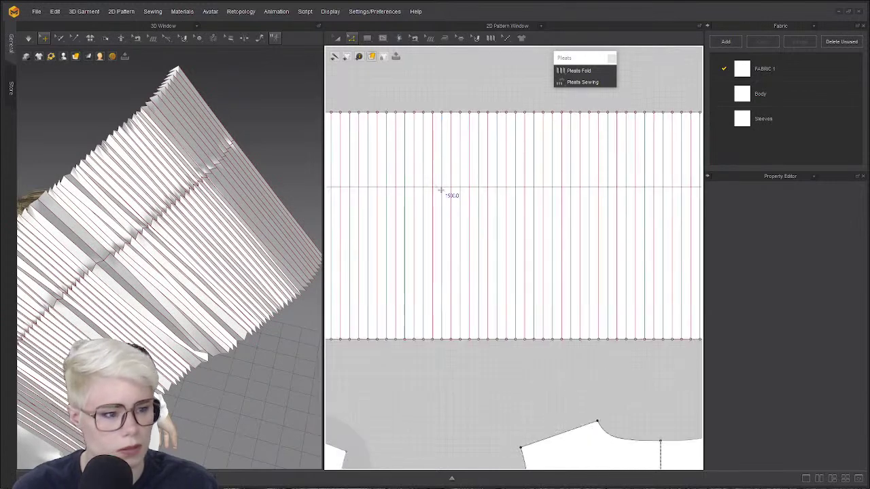
scroll(150, 238, down, 3)
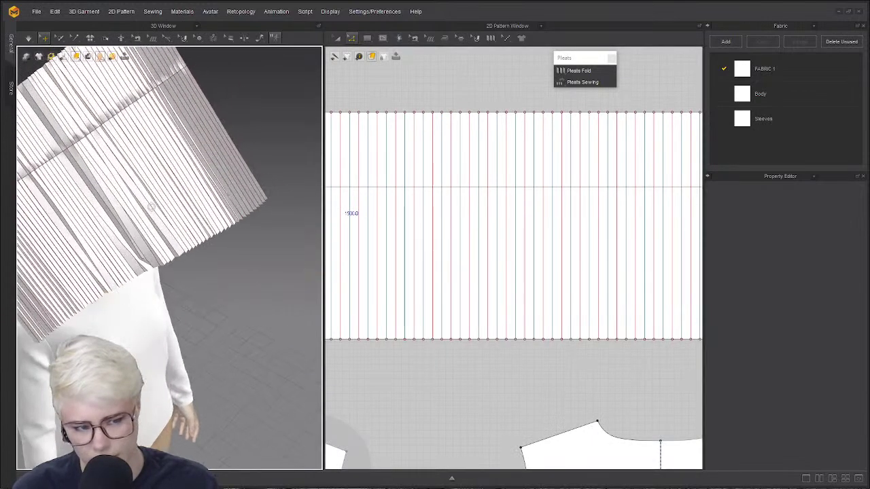
key(space)
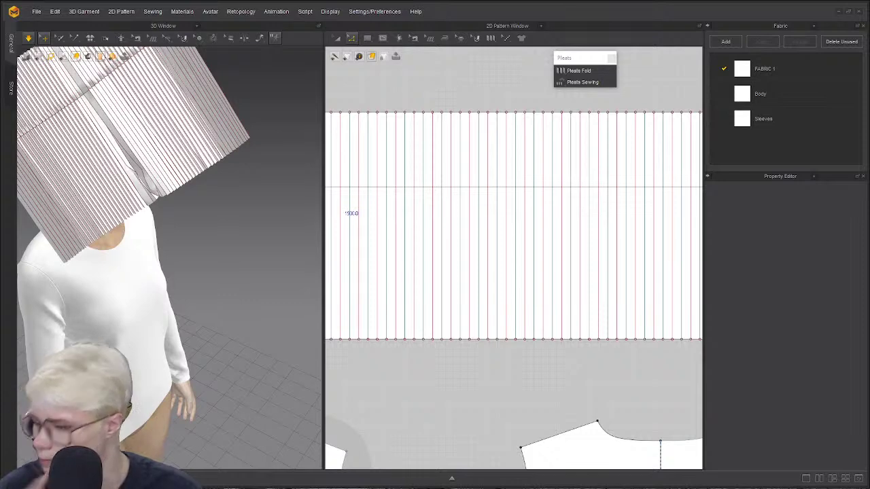
- Examine the pleated piece's folds from several angles in 3D and select its horizontal internal line
right_drag(272, 170, 130, 174)
scroll(149, 173, up, 2)
middle_drag(129, 174, 208, 233)
scroll(208, 233, up, 2)
mouse_move(208, 233)
right_down()
mouse_move(181, 226)
mouse_move(202, 238)
right_up()
scroll(181, 226, down, 3)
scroll(433, 113, down, 2)
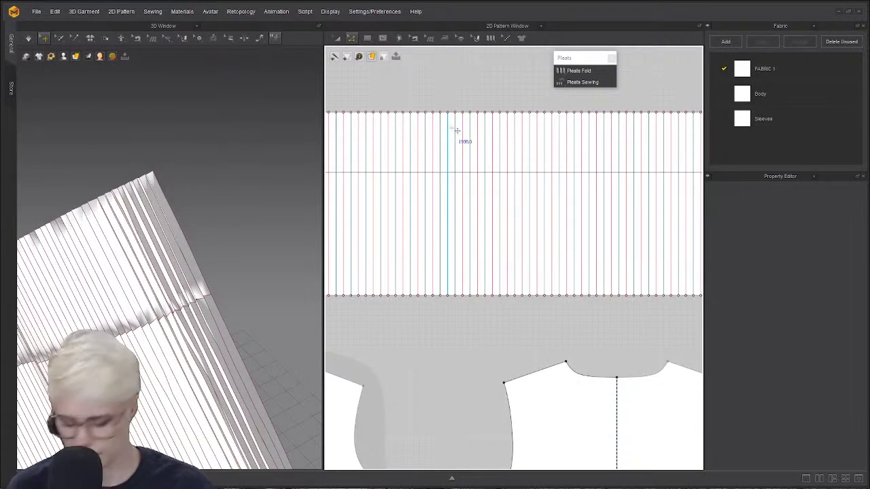
click(483, 179)
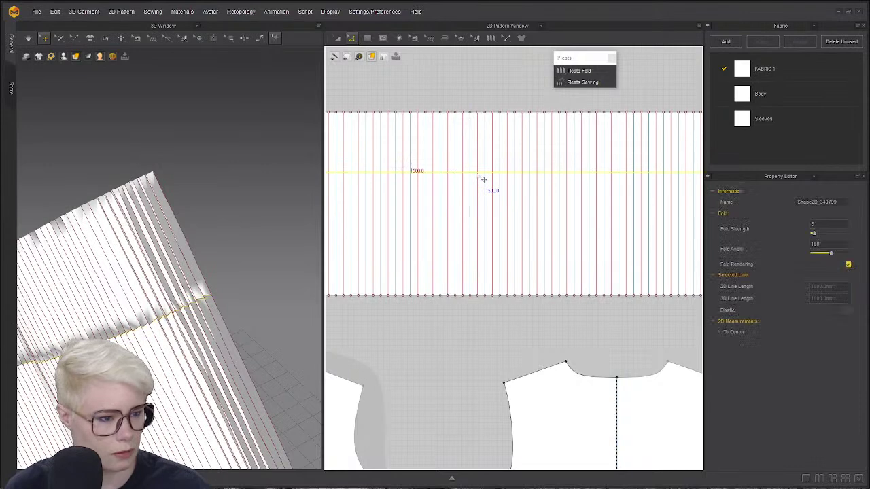
scroll(431, 141, down, 3)
right_drag(83, 290, 71, 158)
scroll(258, 148, down, 3)
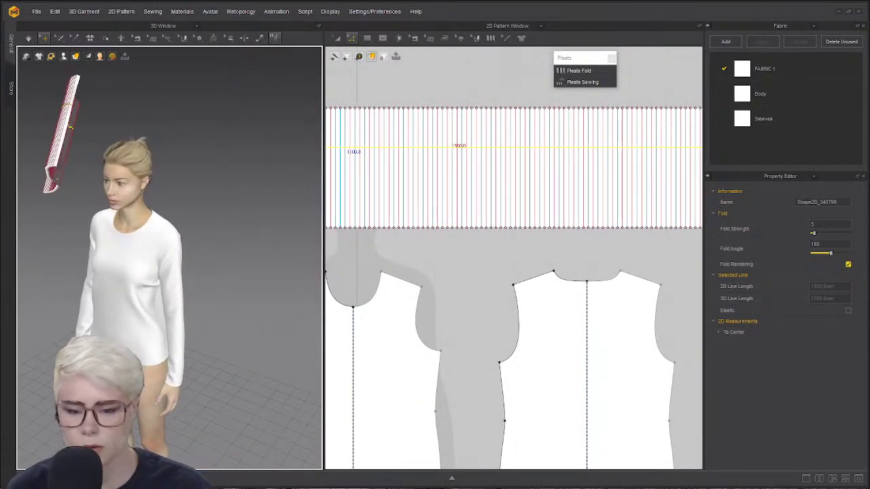
- Simulate the garment and pull the pleated piece down in front of the avatar's chest, then stop the simulation
right_drag(70, 126, 59, 151)
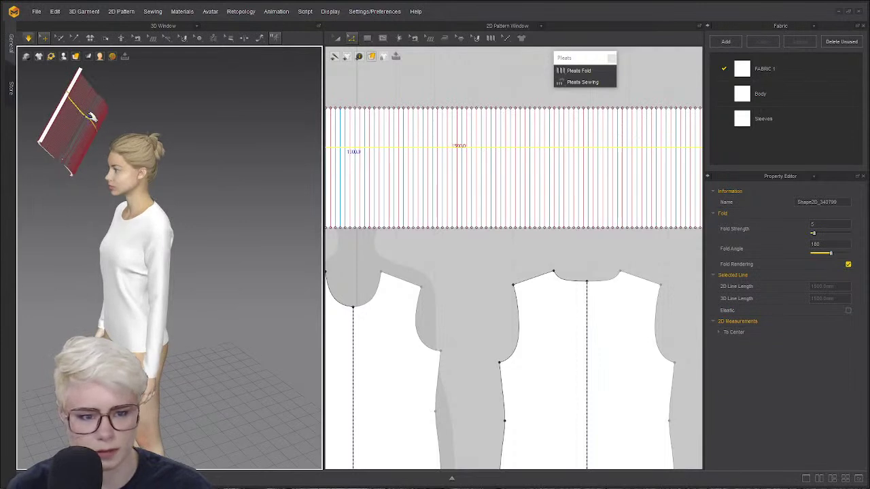
click(70, 121)
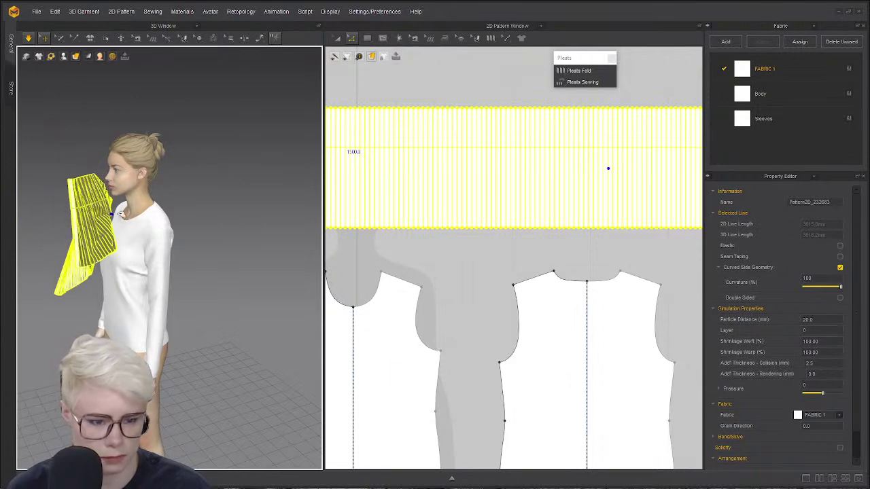
scroll(45, 202, up, 3)
scroll(46, 202, up, 5)
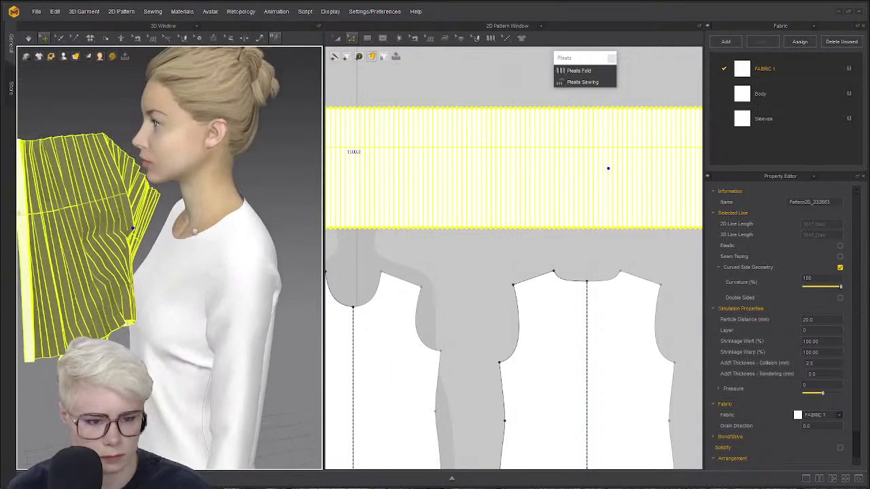
right_drag(135, 213, 218, 269)
key(space)
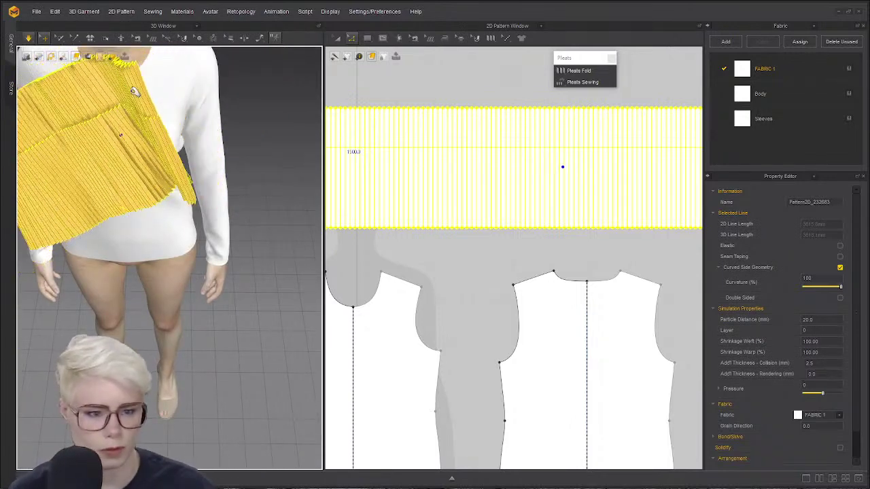
drag(70, 106, 102, 92)
key(space)
right_drag(110, 164, 151, 179)
scroll(93, 75, down, 2)
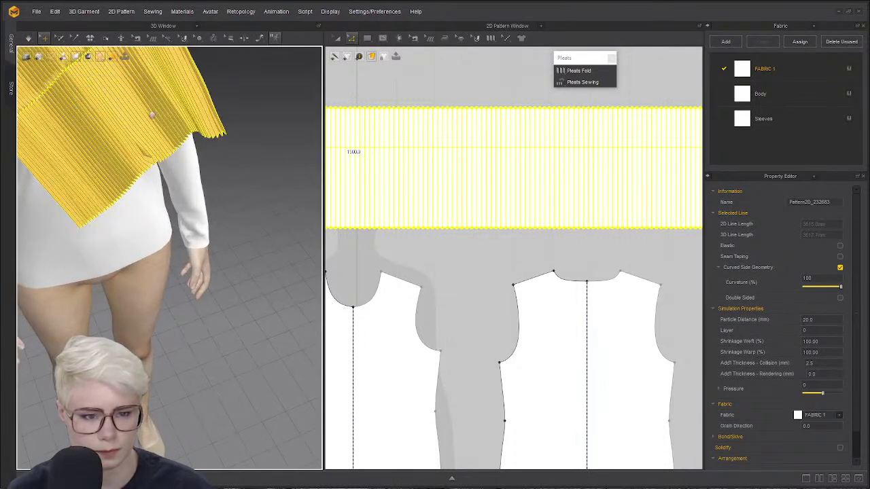
- Examine the side of the pleated piece facing the avatar up close around its horizontal internal line
right_drag(153, 114, 214, 220)
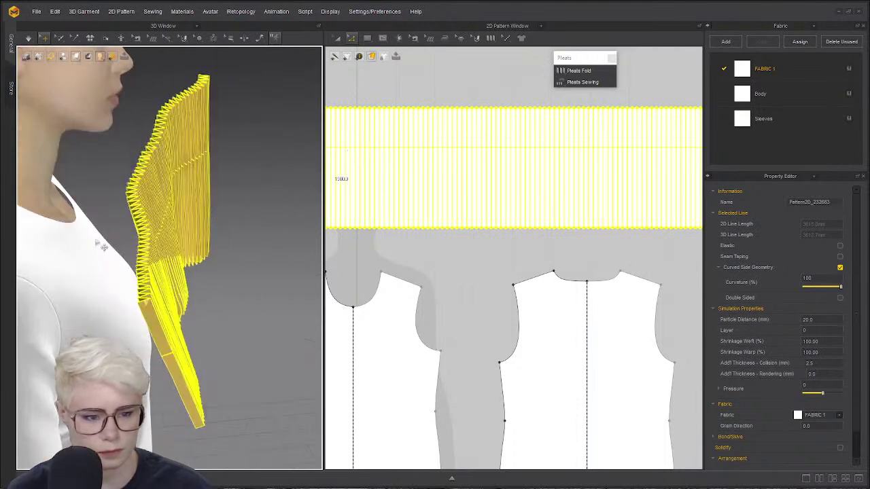
right_drag(97, 242, 175, 238)
click(175, 233)
right_drag(151, 268, 95, 259)
scroll(179, 225, down, 1)
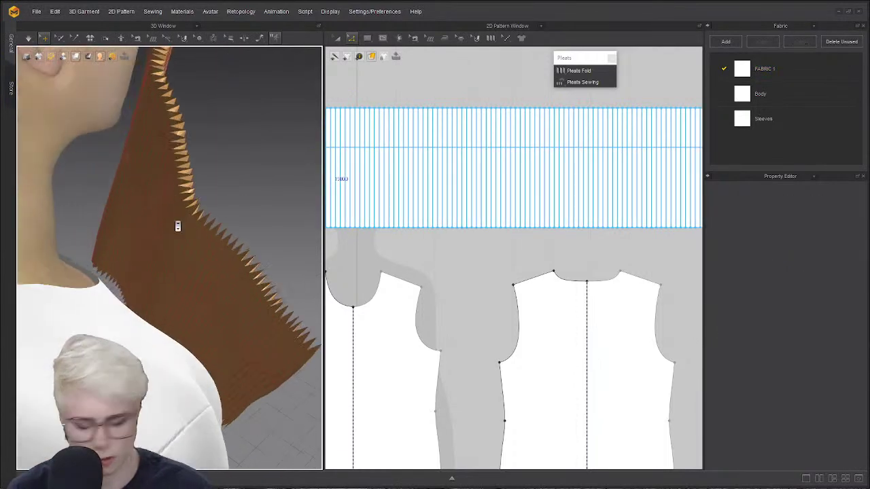
scroll(174, 277, down, 1)
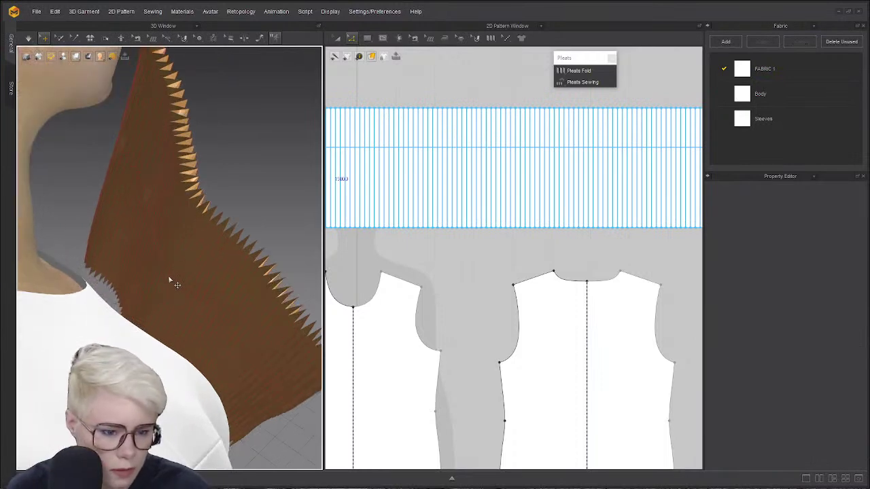
click(169, 280)
scroll(204, 238, down, 1)
click(249, 184)
scroll(145, 291, down, 4)
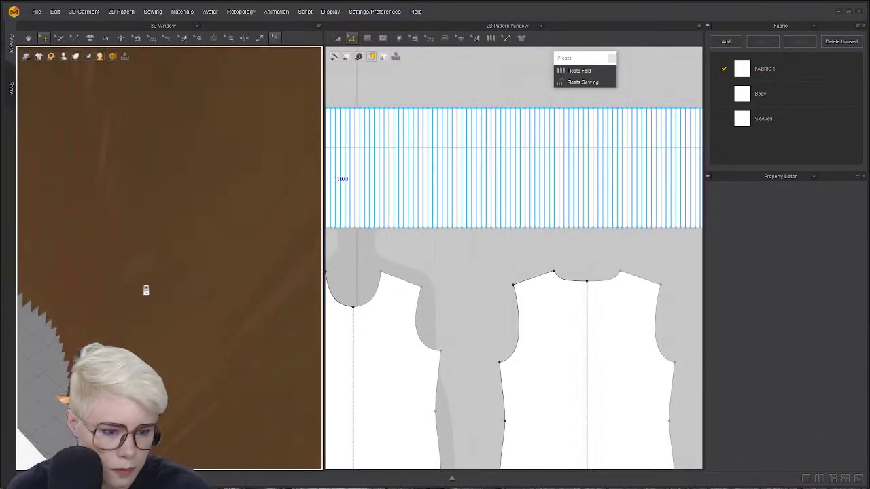
click(142, 307)
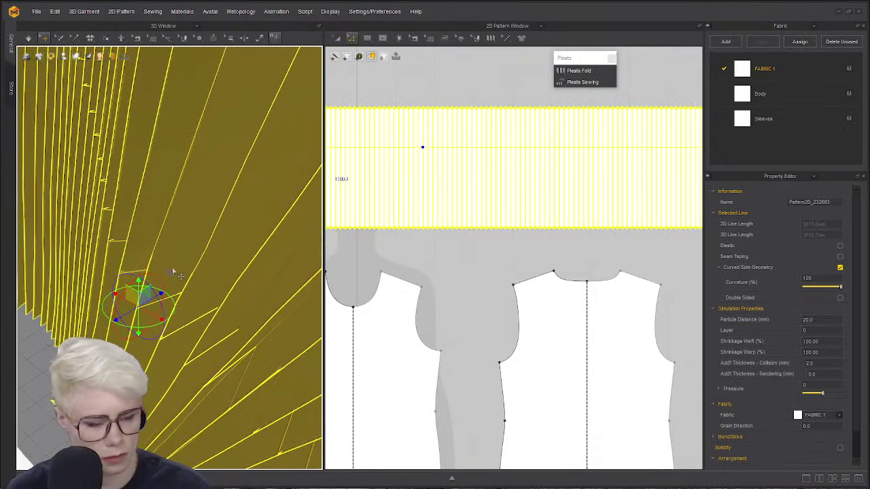
scroll(381, 176, down, 5)
- Pin the pleated piece where a vertical fold line with a 360 fold angle crosses the horizontal internal line
click(458, 221)
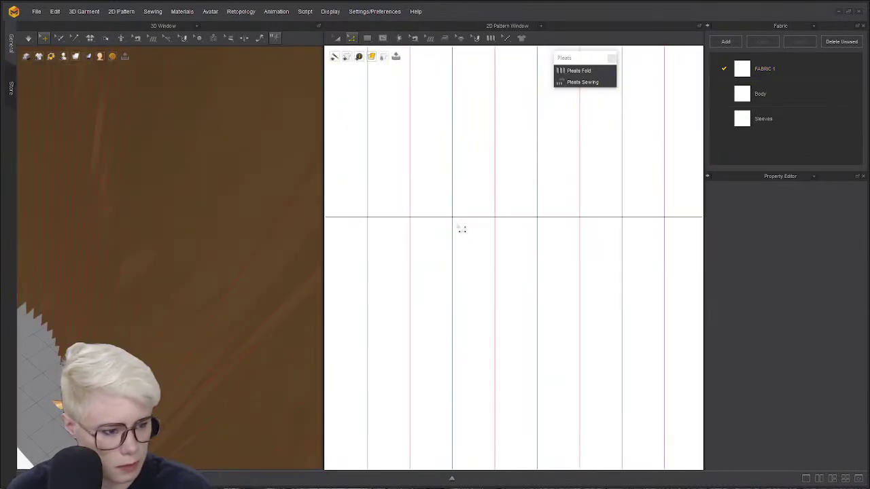
click(459, 222)
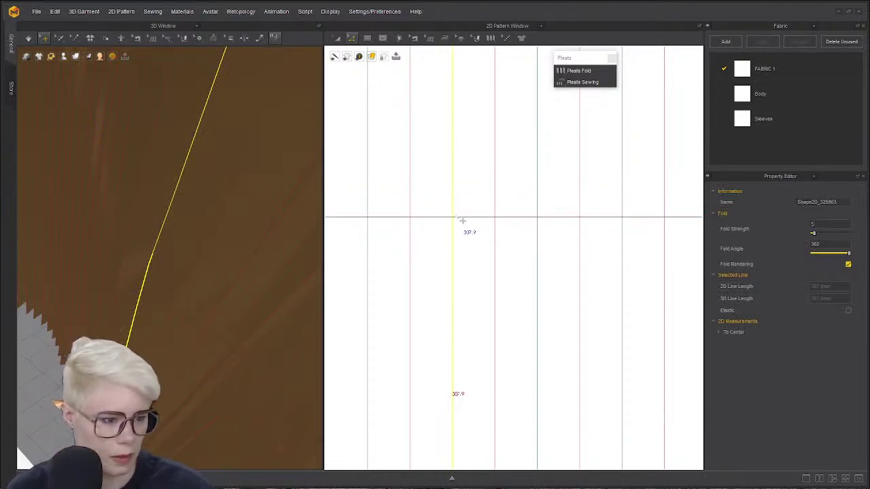
click(465, 213)
click(455, 215)
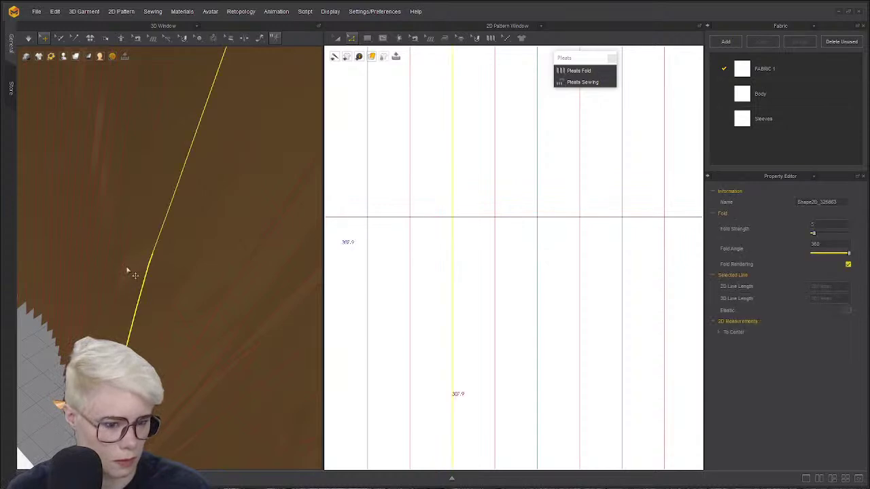
click(151, 298)
right_drag(167, 318, 8, 336)
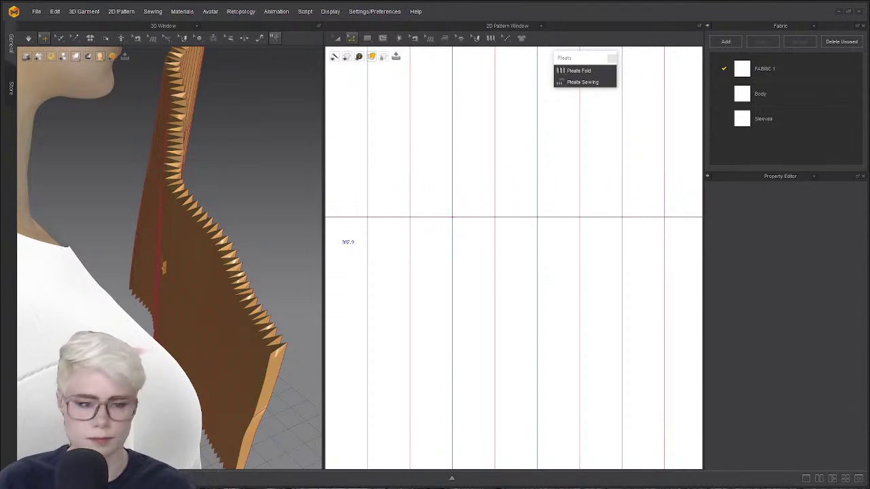
- Attach the pin on the pleated piece to the avatar
click(159, 273)
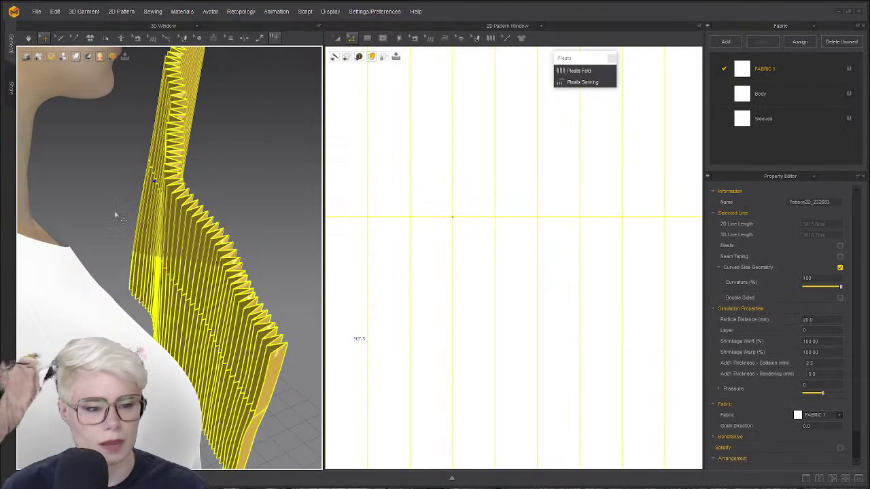
click(117, 214)
click(163, 269)
right_click(164, 271)
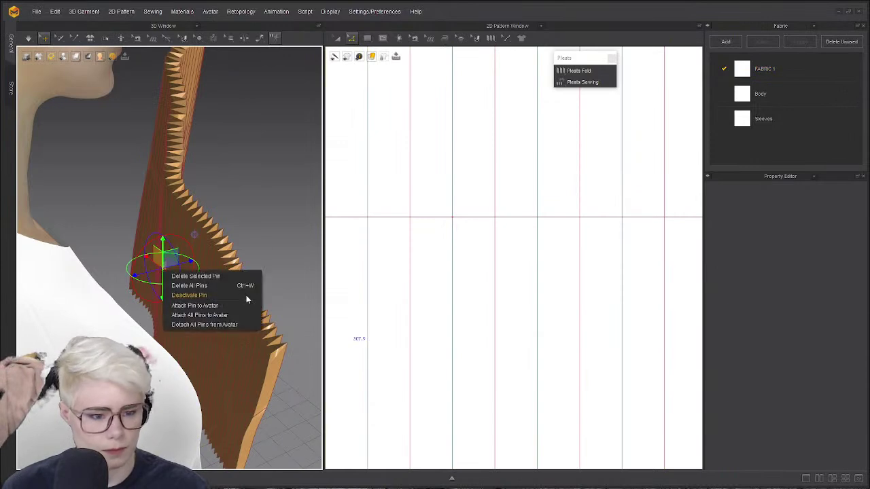
click(197, 305)
key(space)
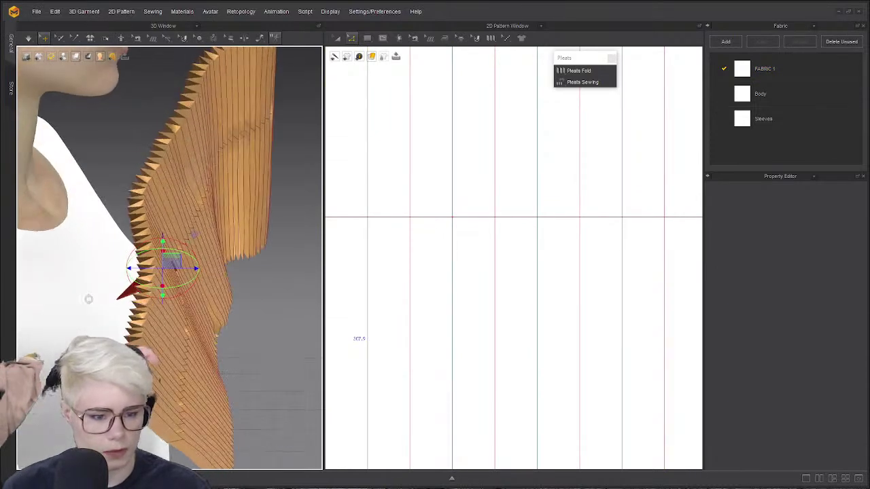
- Hide the Body_Front piece in 3D to expose the pin end at the avatar's chest
right_drag(89, 299, 108, 305)
click(122, 303)
click(103, 281)
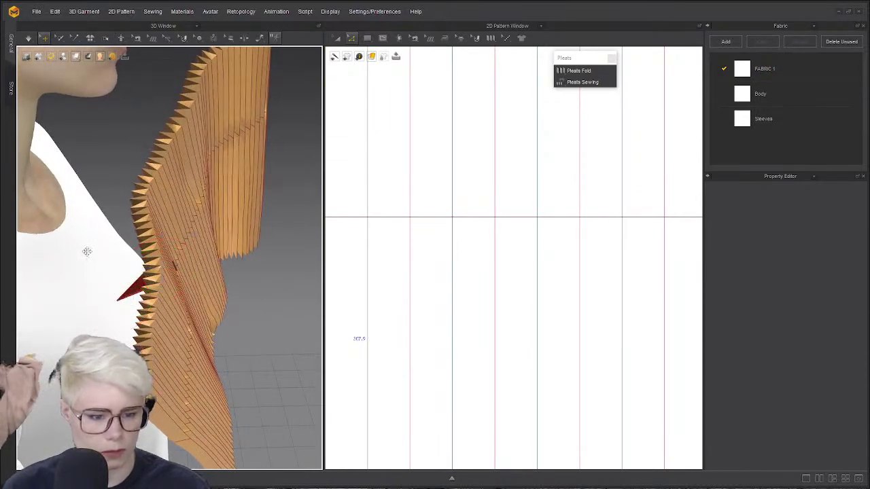
click(130, 298)
click(121, 296)
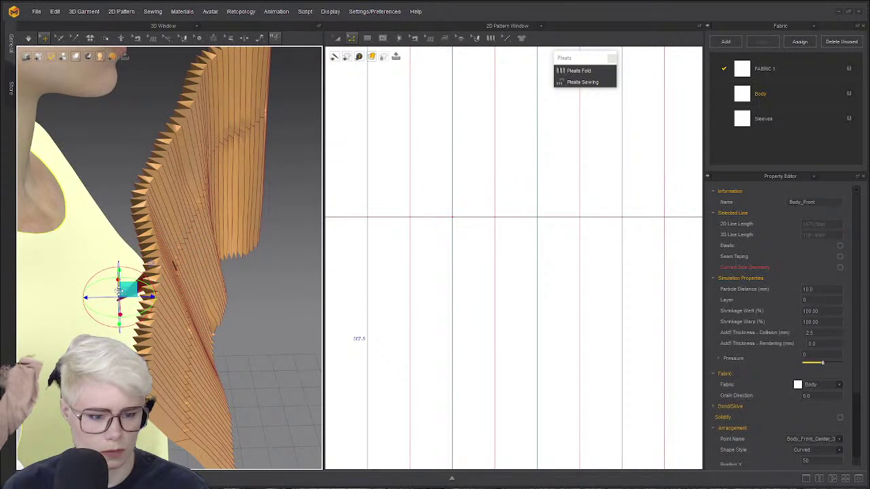
drag(119, 292, 85, 299)
click(87, 306)
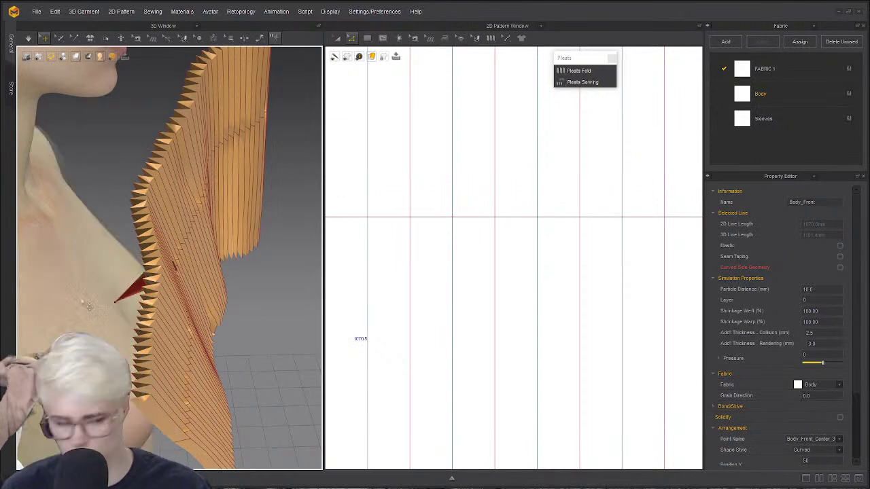
- Delete the pin at the avatar's chest
click(115, 303)
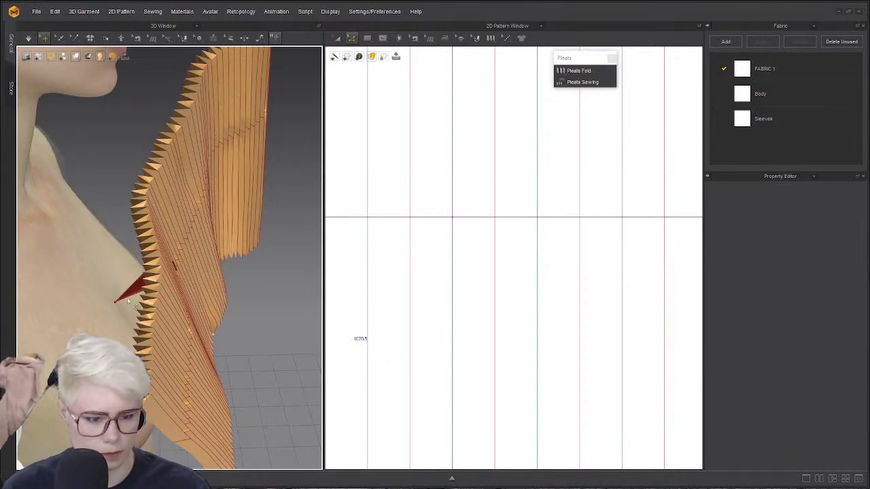
click(116, 304)
right_drag(116, 304, 87, 150)
click(114, 318)
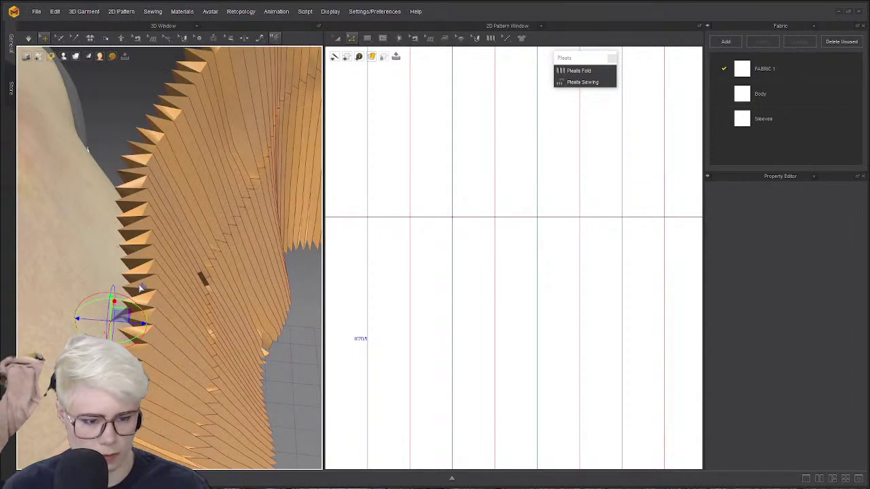
right_drag(140, 289, 187, 394)
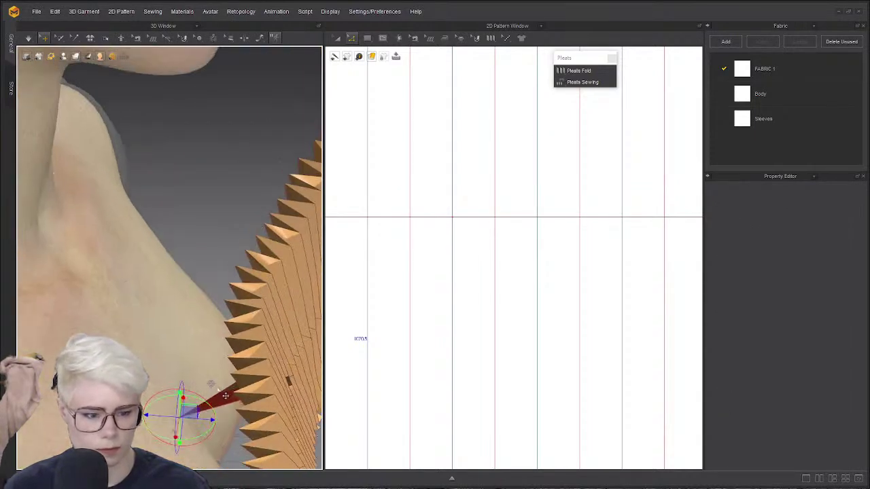
click(116, 291)
click(204, 413)
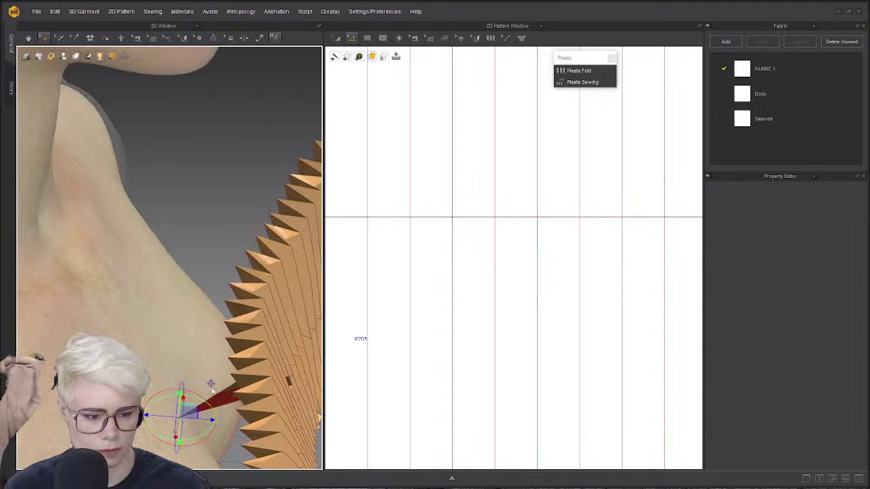
click(213, 390)
click(214, 403)
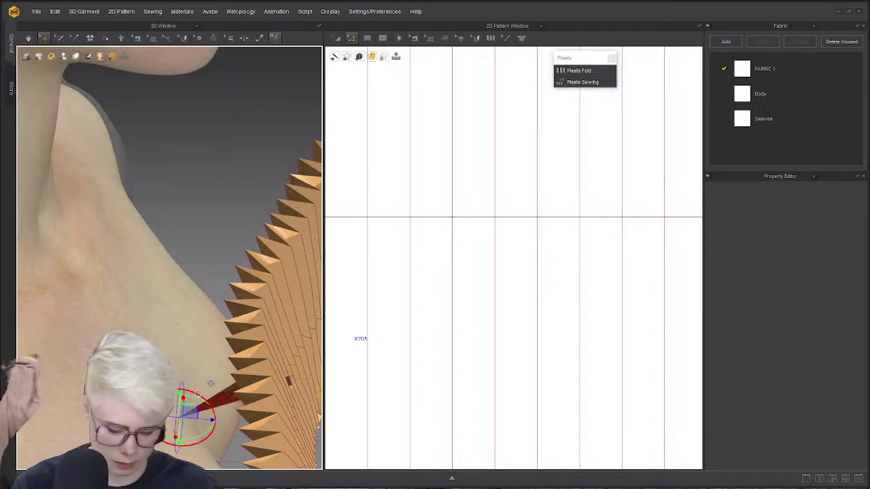
key(Delete)
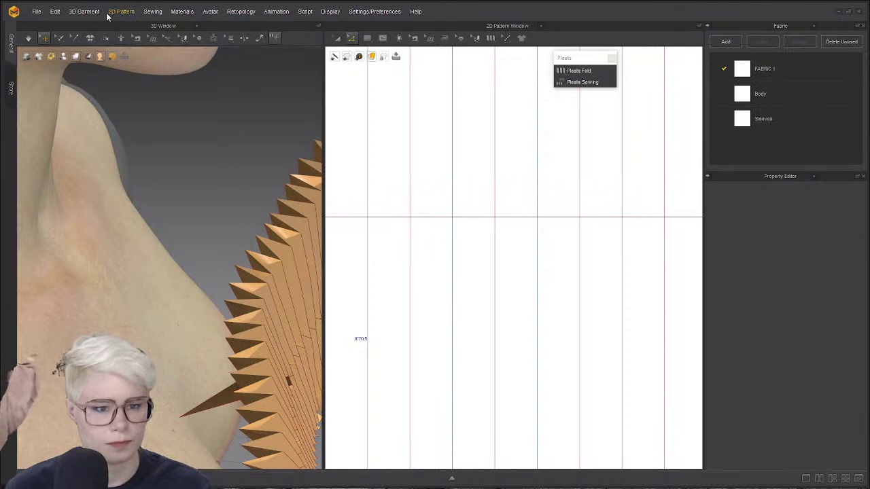
- Float the Tack / Line Tack tool set beside the Pleats palette and tack the pleated piece's pulled-out point to the avatar's neck
click(77, 39)
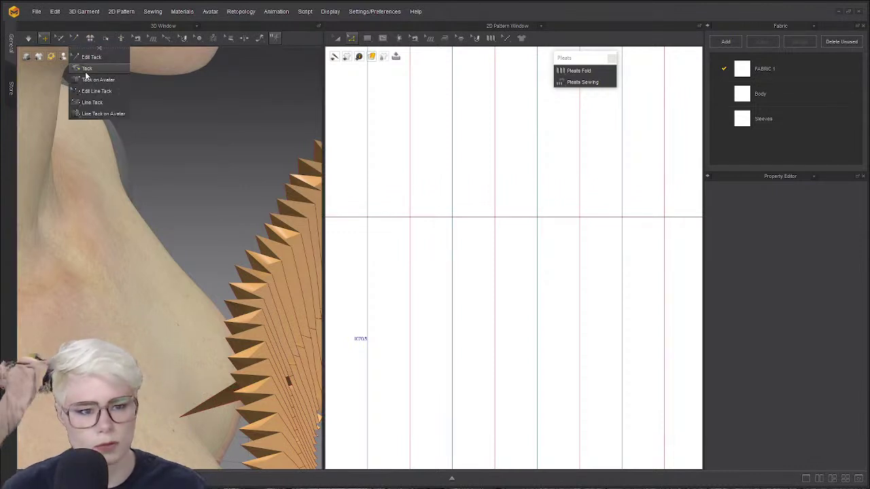
drag(115, 52, 686, 54)
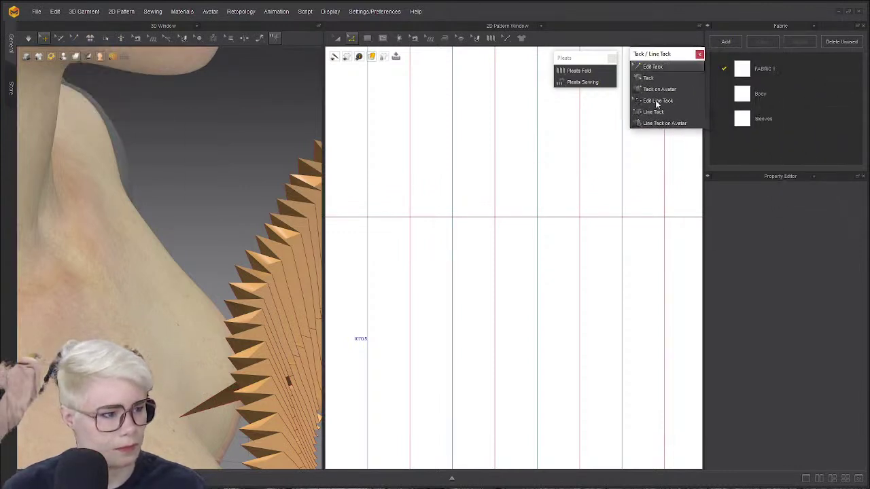
click(659, 89)
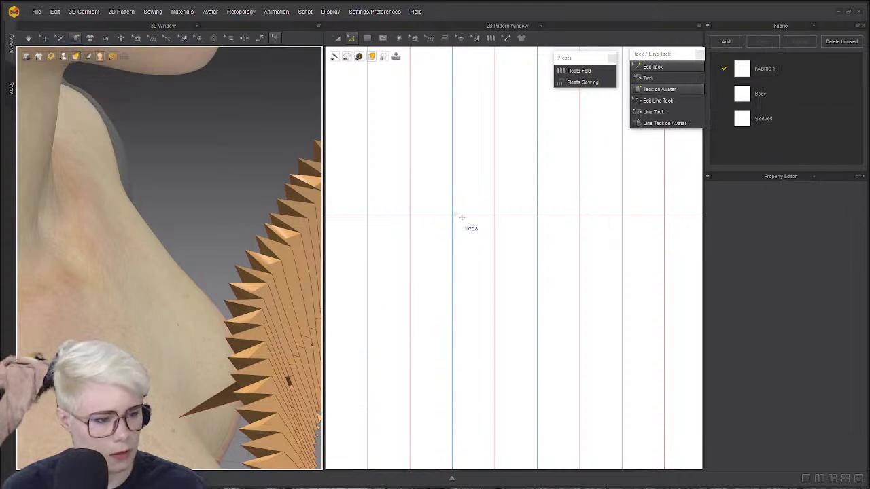
click(455, 215)
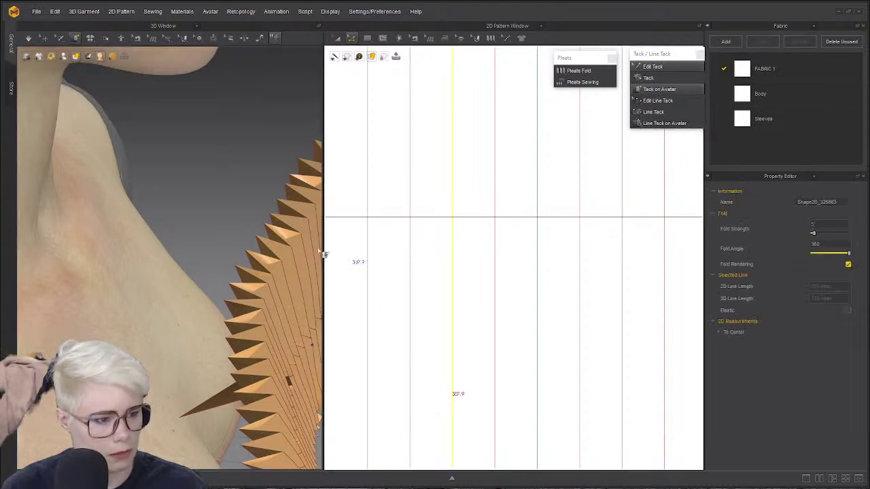
scroll(38, 230, down, 3)
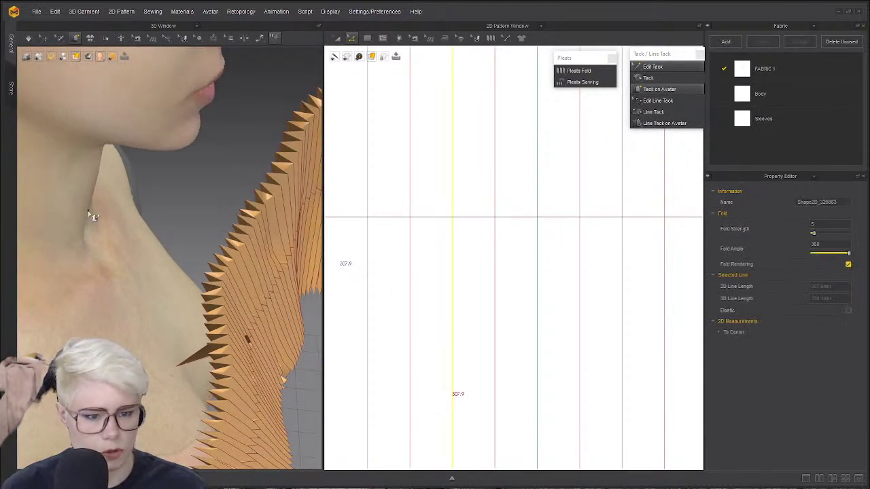
click(85, 216)
right_drag(171, 295, 208, 316)
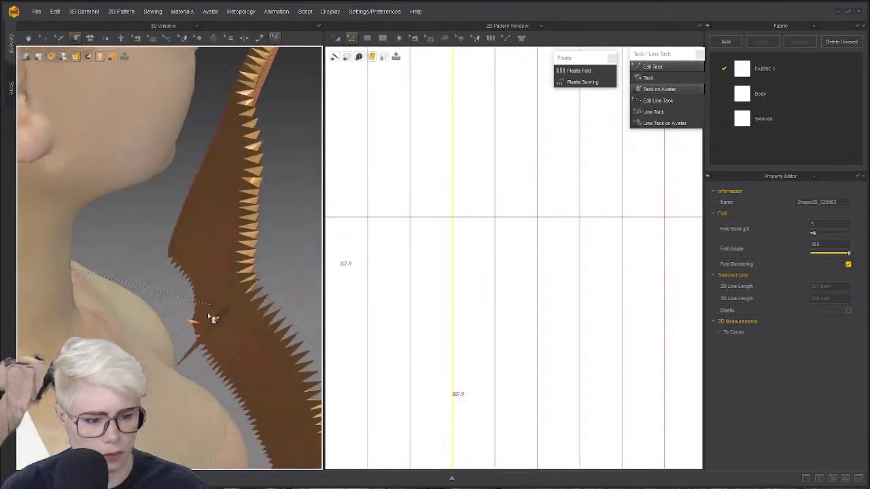
click(179, 365)
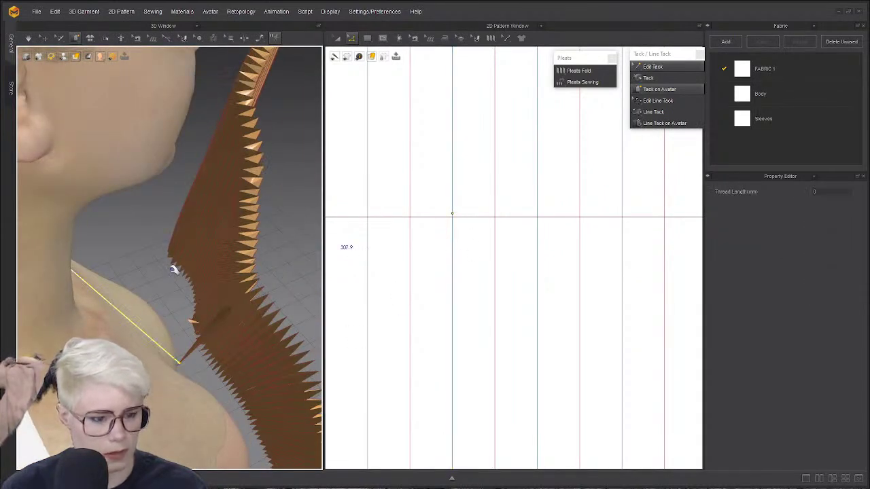
- Run a short simulation to draw the tacked pleated piece against the avatar's neck, stop it and clear the selection
key(space)
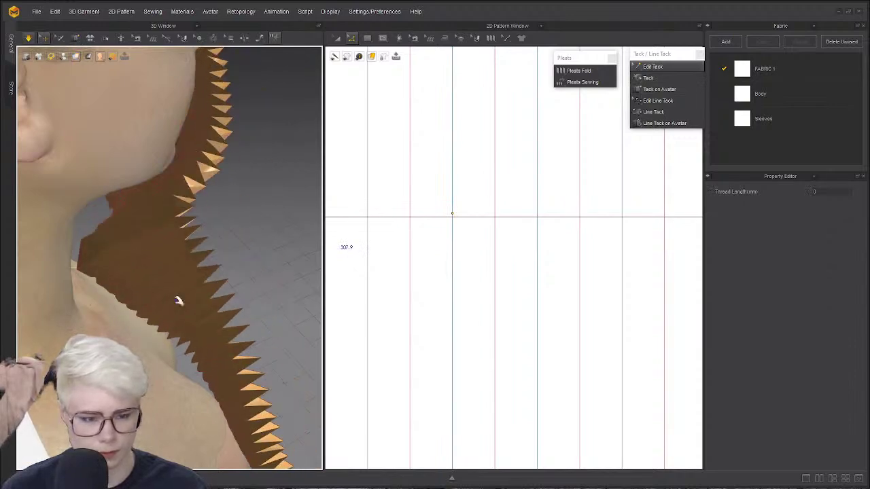
scroll(179, 206, down, 3)
key(space)
right_drag(202, 336, 289, 310)
click(41, 290)
mouse_move(295, 272)
right_down()
mouse_move(257, 264)
mouse_move(298, 285)
right_up()
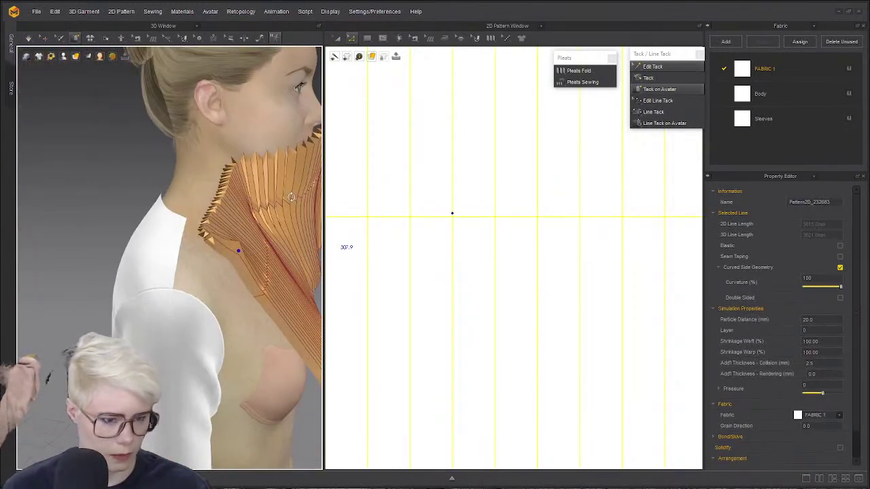
right_drag(225, 278, 269, 317)
scroll(483, 235, down, 4)
scroll(574, 242, down, 5)
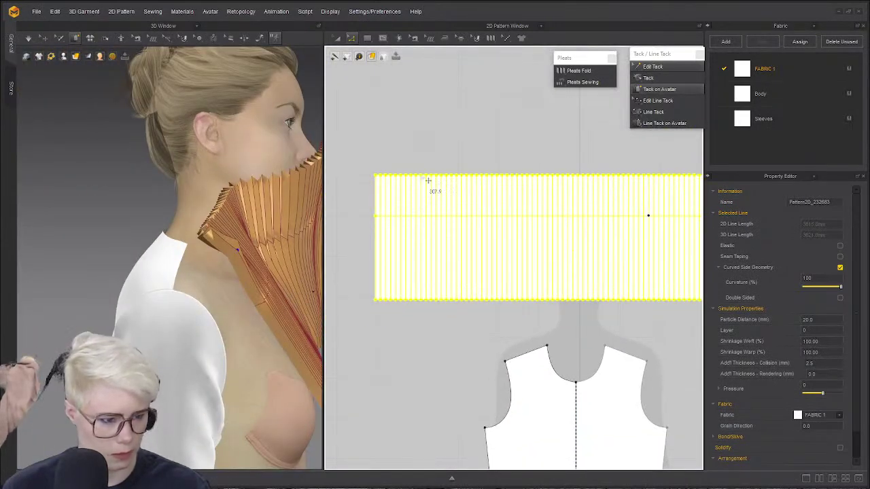
click(445, 129)
- Try to free-sew the left shoulder edge of Body_Front to the left short edge of the pleated piece
key(m)
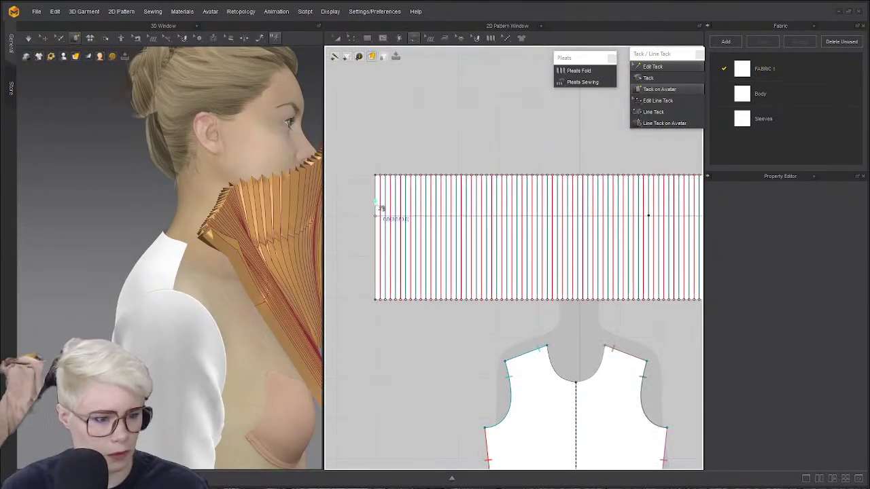
click(376, 202)
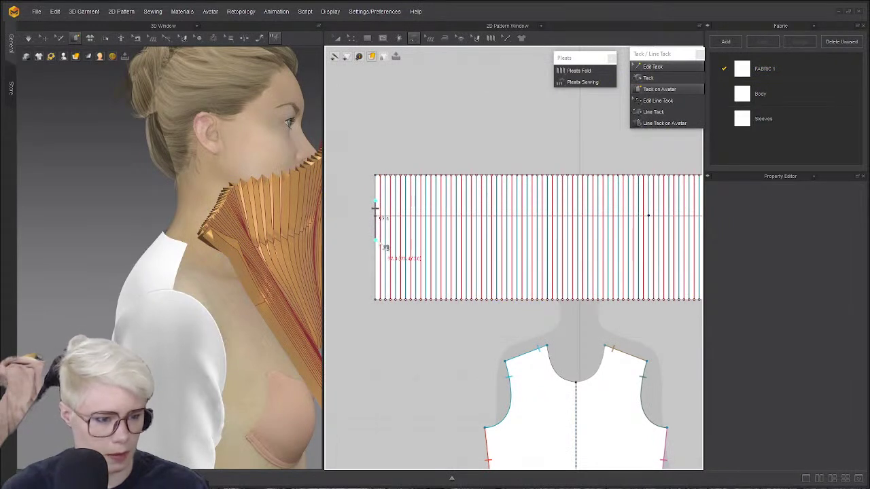
scroll(529, 369, down, 1)
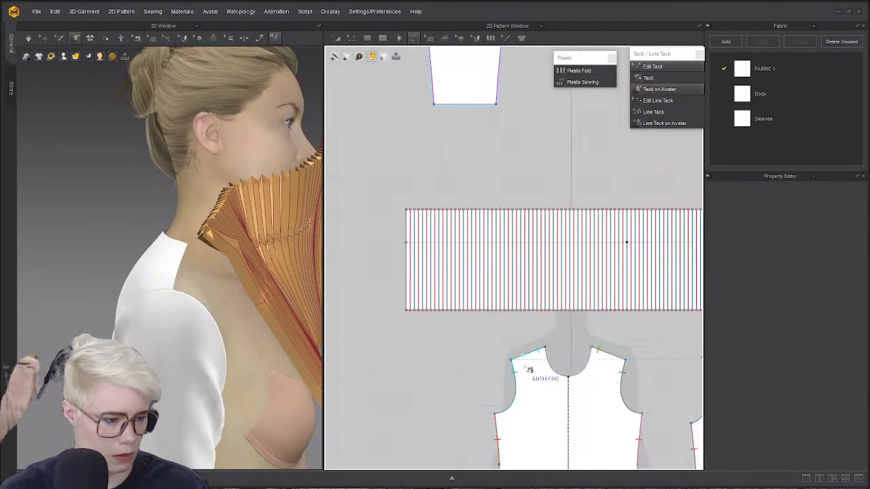
click(512, 359)
click(545, 348)
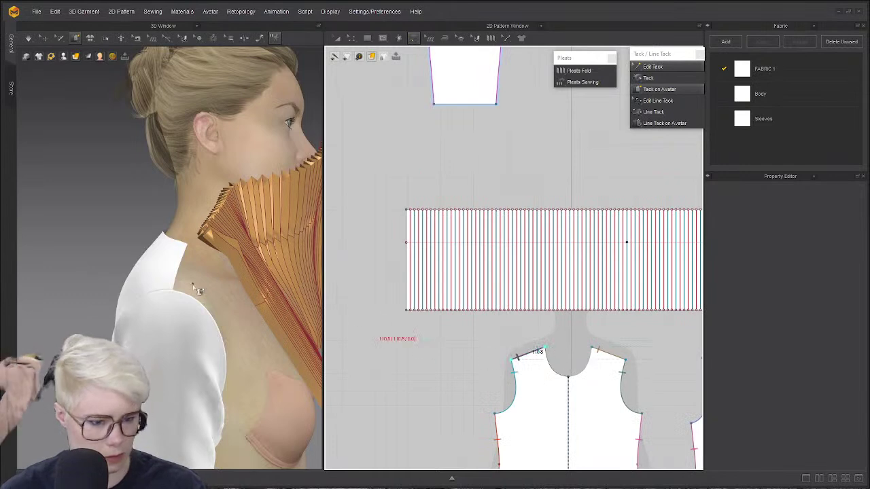
click(406, 267)
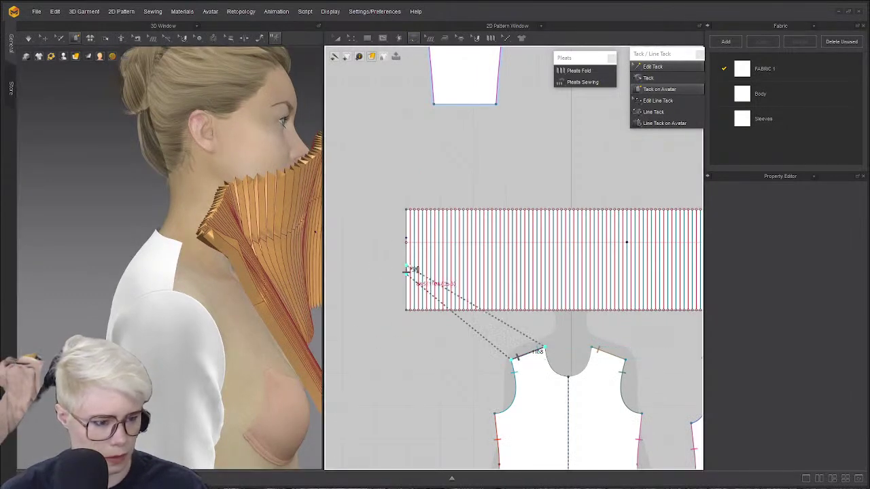
click(407, 240)
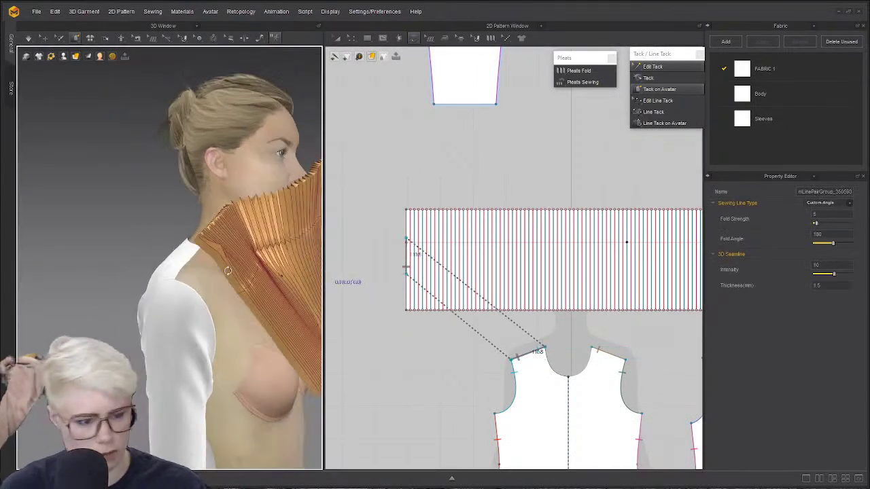
- Inspect the shoulder seam from the avatar's other side and undo it
scroll(357, 243, down, 4)
right_drag(228, 270, 6, 259)
scroll(272, 248, down, 2)
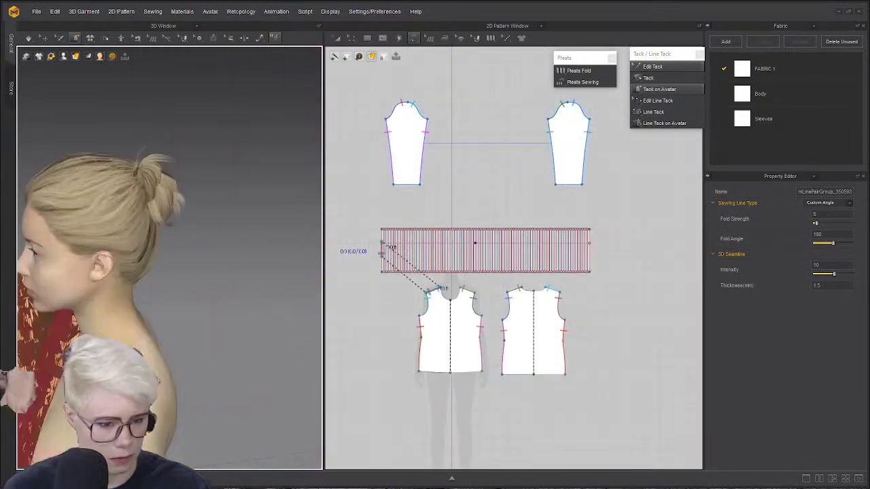
middle_drag(59, 304, 209, 252)
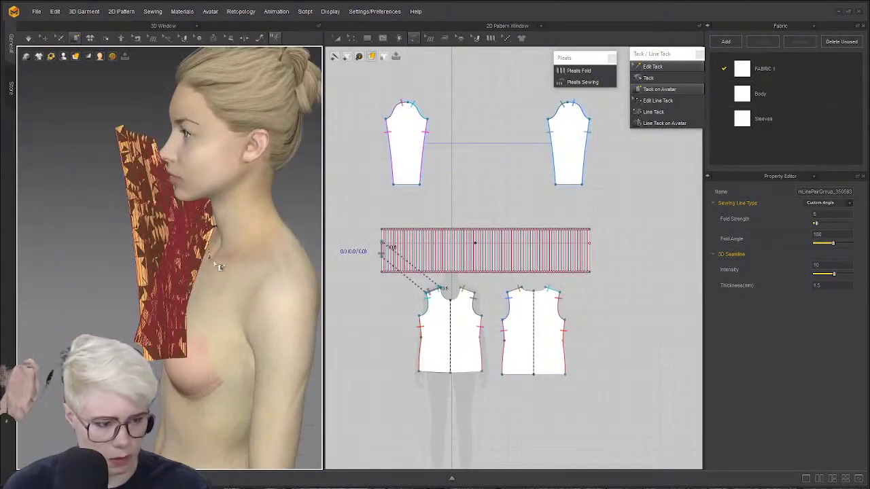
click(453, 321)
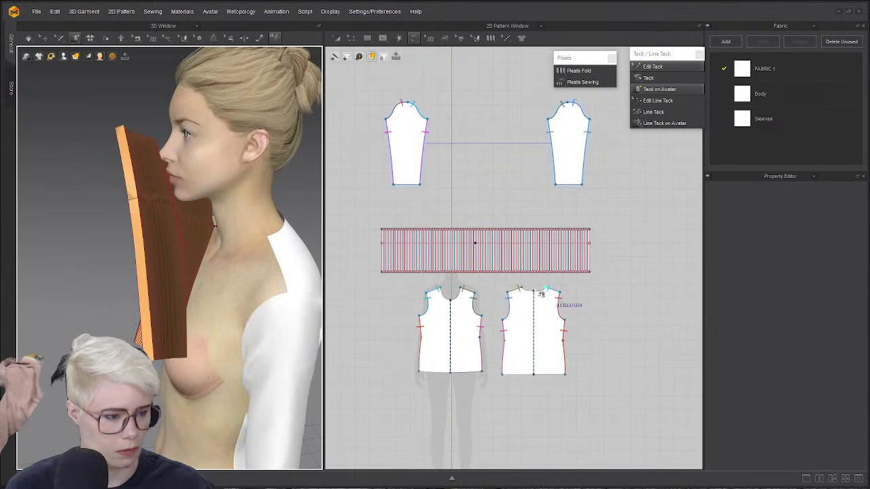
- Free-sew the left shoulder edge of Body_Front to the right short edge of the pleated piece
scroll(500, 294, up, 4)
middle_drag(374, 285, 518, 268)
click(475, 275)
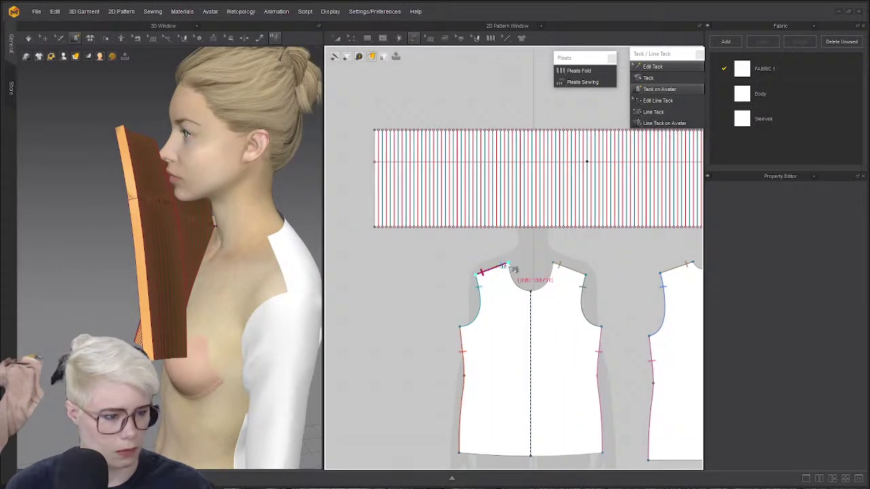
click(508, 264)
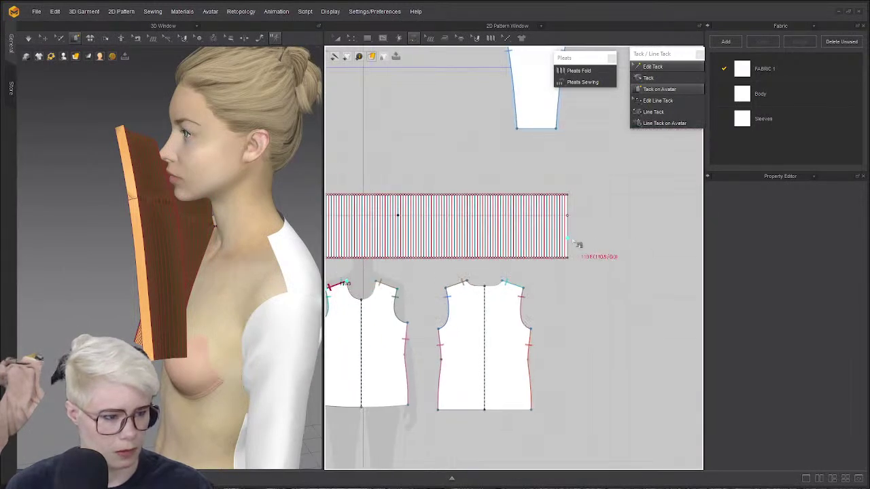
click(569, 237)
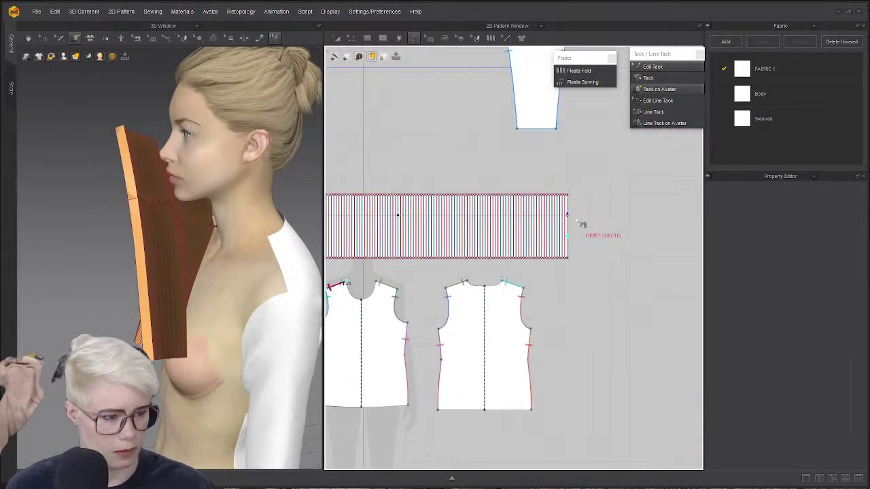
click(553, 221)
- Show the hidden Body_Front piece in 3D again to check its seam lines to the pleated piece
right_drag(221, 325, 285, 292)
scroll(231, 238, up, 3)
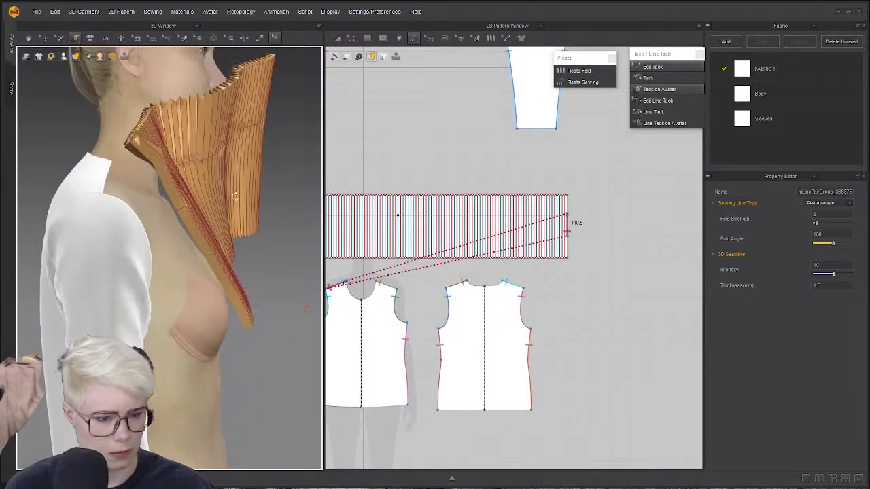
right_drag(178, 221, 208, 225)
key(a)
click(398, 335)
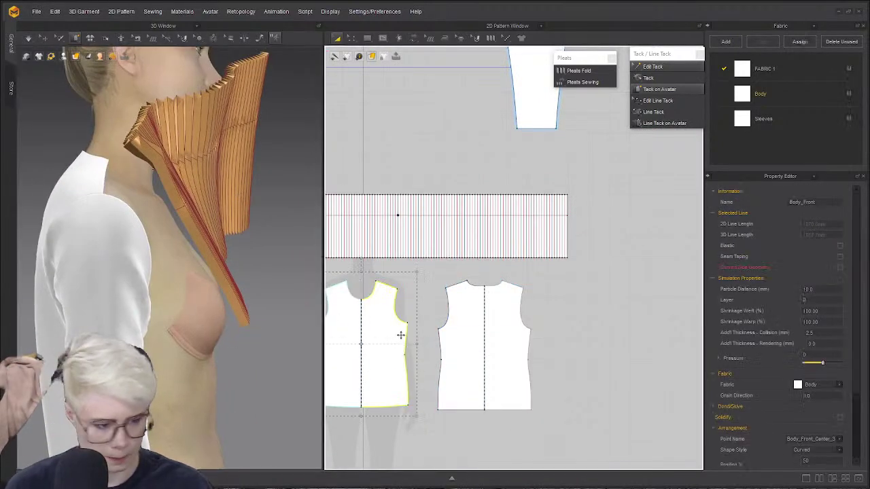
right_drag(262, 327, 208, 295)
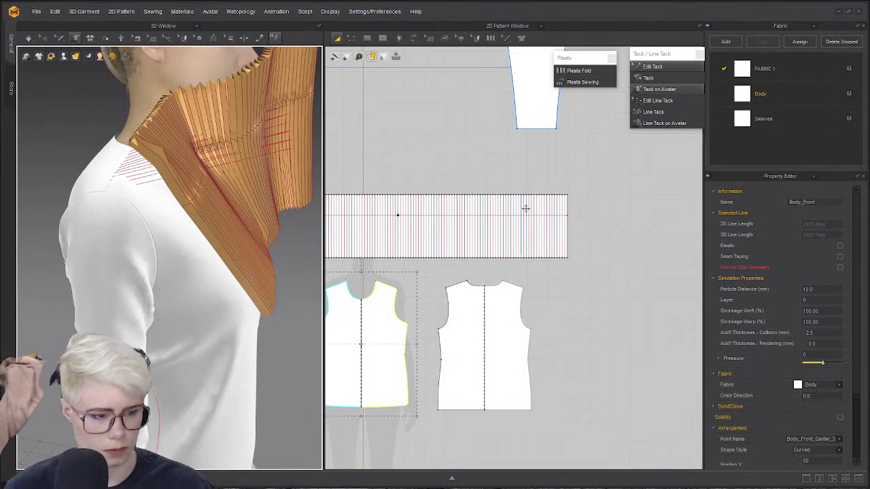
key(shift+q)
middle_drag(515, 231, 614, 244)
key(n)
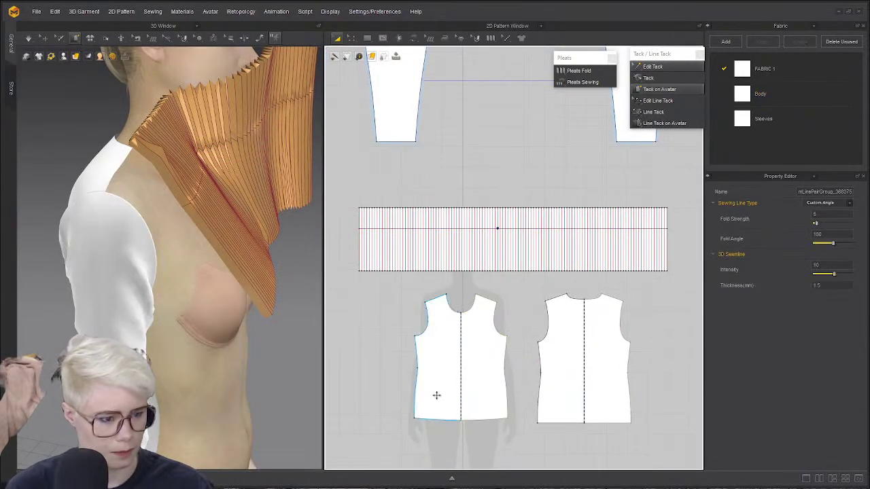
click(465, 352)
key(shift+q)
key(n)
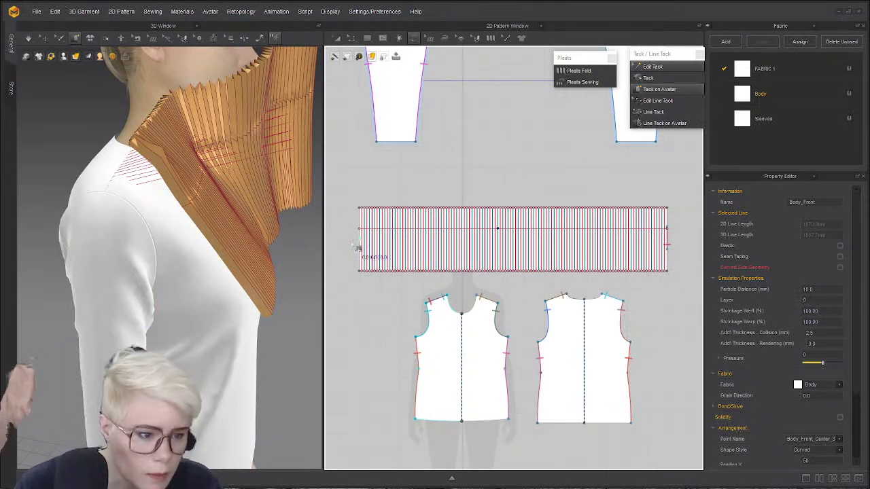
- Free-sew the pleated piece's left short edge to Body_Front's left shoulder edge and remove the seam on the opposite short edge
click(362, 242)
click(361, 223)
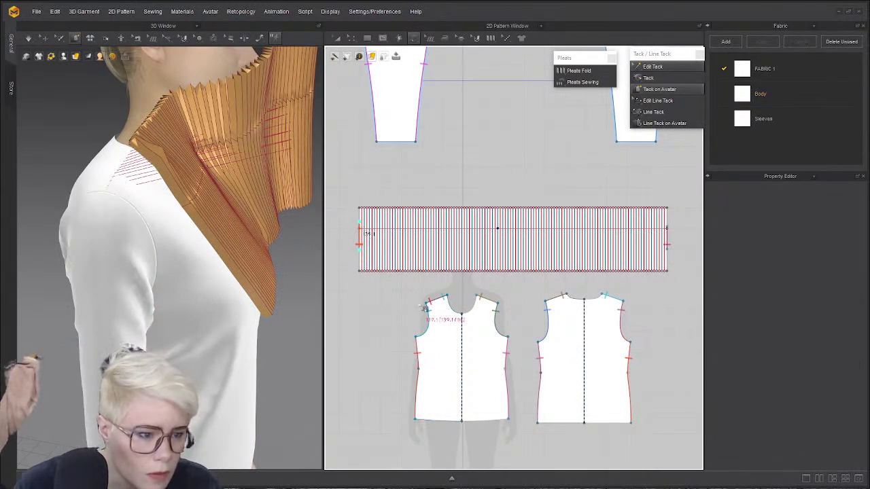
click(428, 303)
click(450, 301)
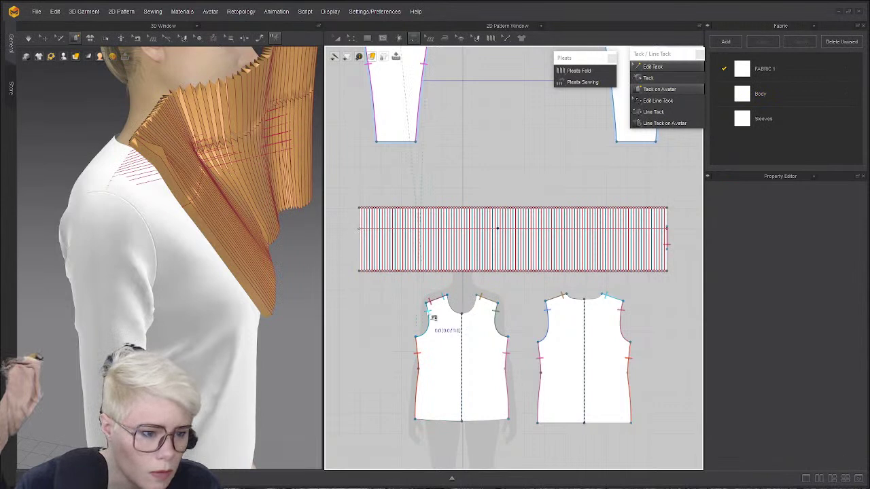
click(362, 232)
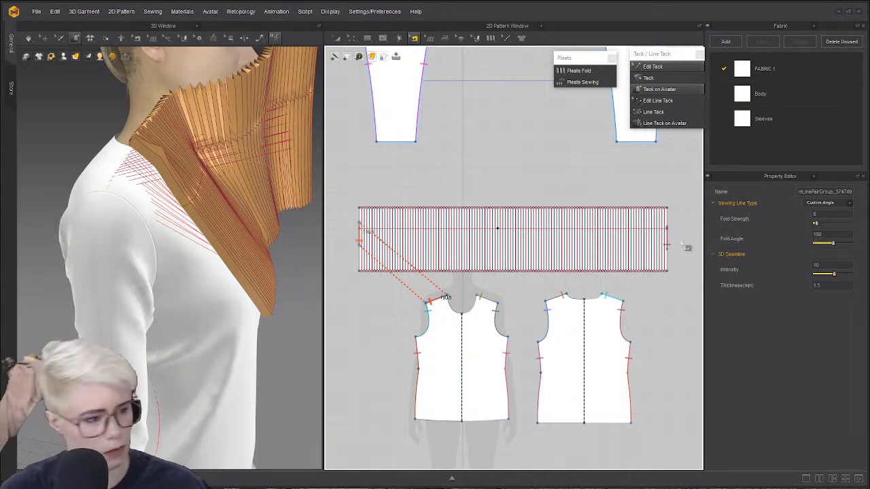
key(ctrl+z)
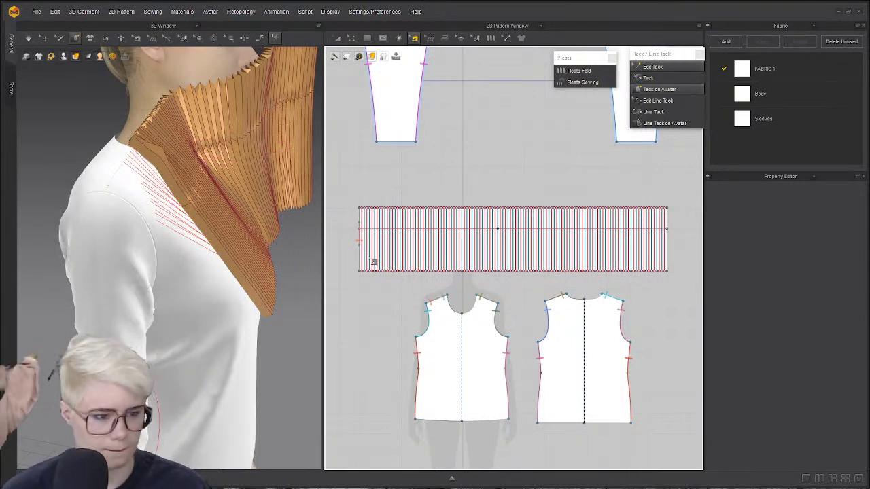
- Simulate the garment with the new shoulder seam and strengthen the Body_Front piece
key(a)
key(space)
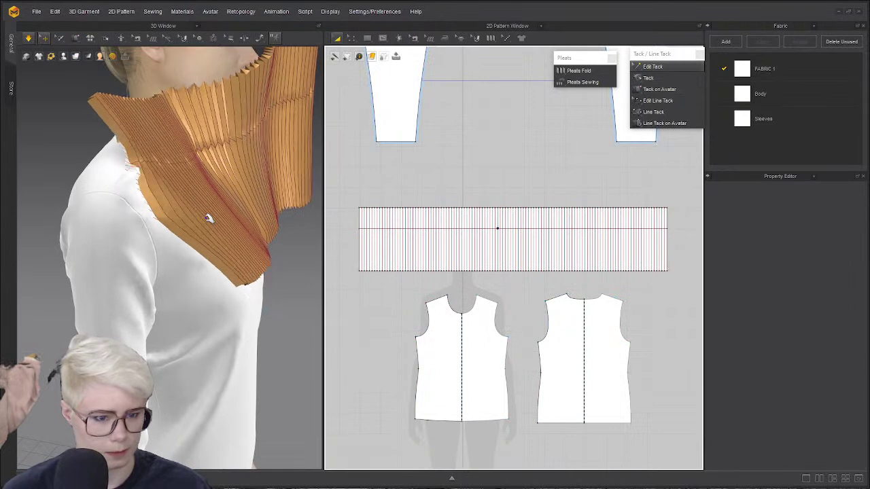
click(225, 350)
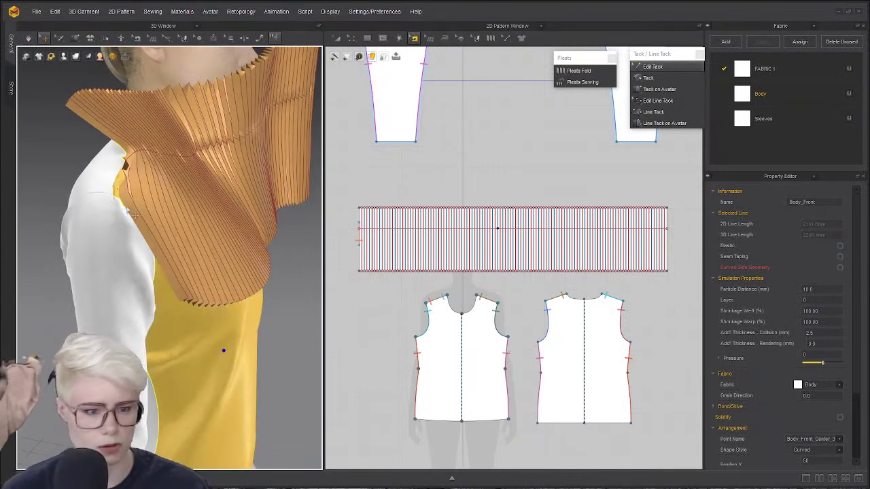
- Simulate the garment and examine how the pleated piece's sewn edge settles at the shoulder and behind the neck
click(143, 177)
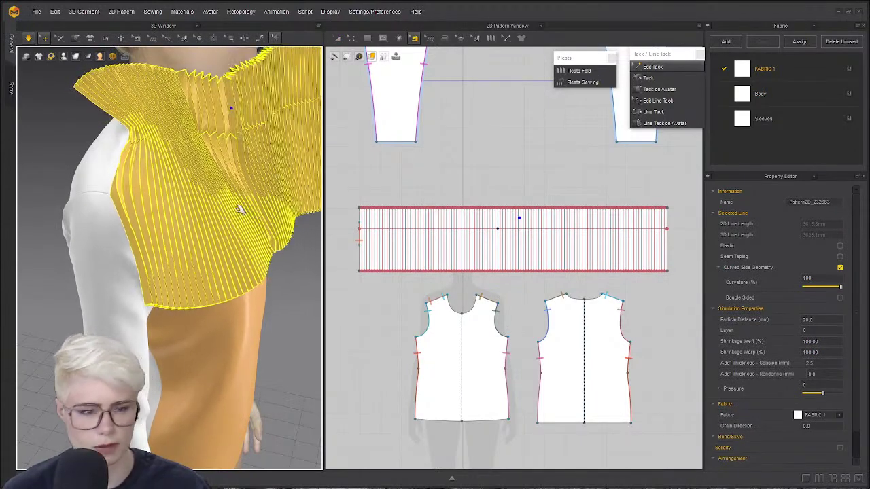
right_drag(239, 209, 178, 184)
middle_drag(178, 183, 180, 299)
right_drag(181, 299, 102, 257)
middle_drag(110, 298, 147, 262)
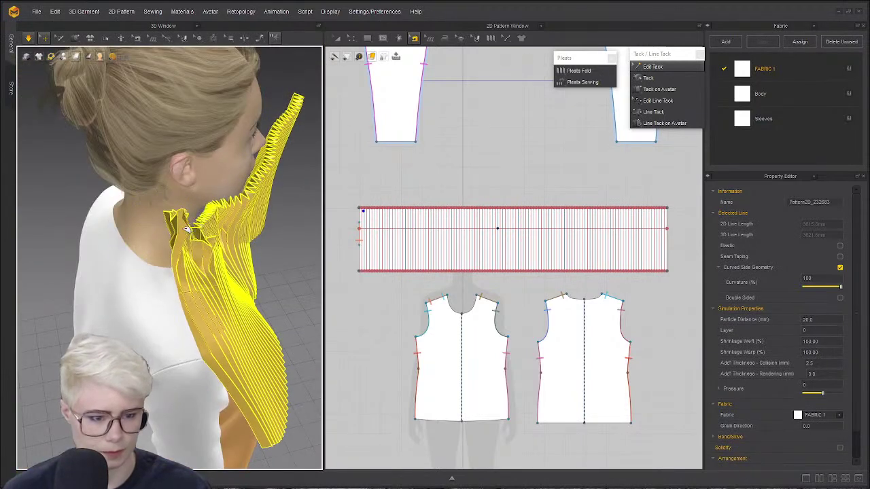
- Slide the seam on the pleated piece's left short edge down so it starts just below the horizontal internal line
scroll(495, 200, up, 5)
right_click(552, 188)
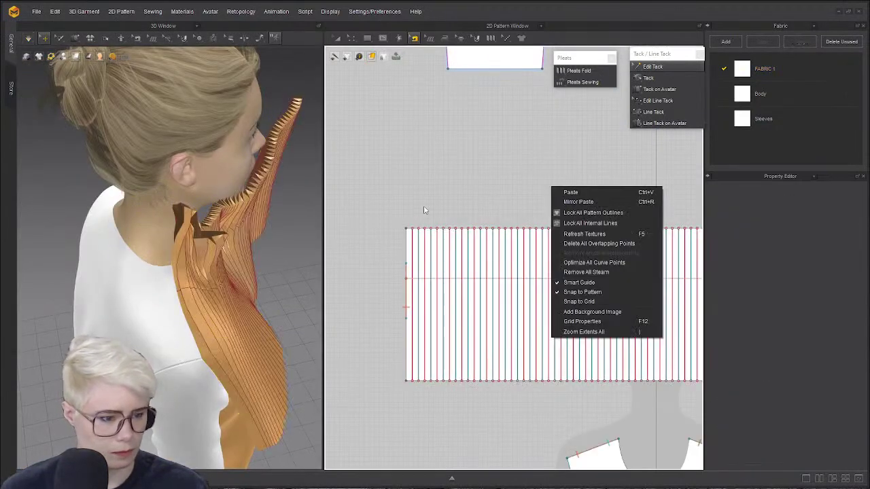
click(429, 207)
right_click(459, 196)
click(393, 214)
scroll(388, 236, up, 4)
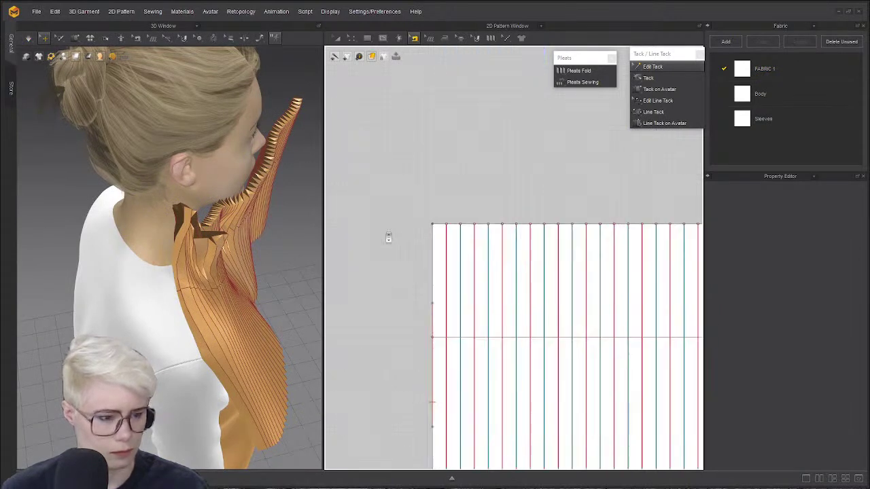
scroll(388, 236, down, 1)
middle_drag(389, 237, 444, 197)
key(z)
right_drag(167, 222, 204, 204)
click(459, 264)
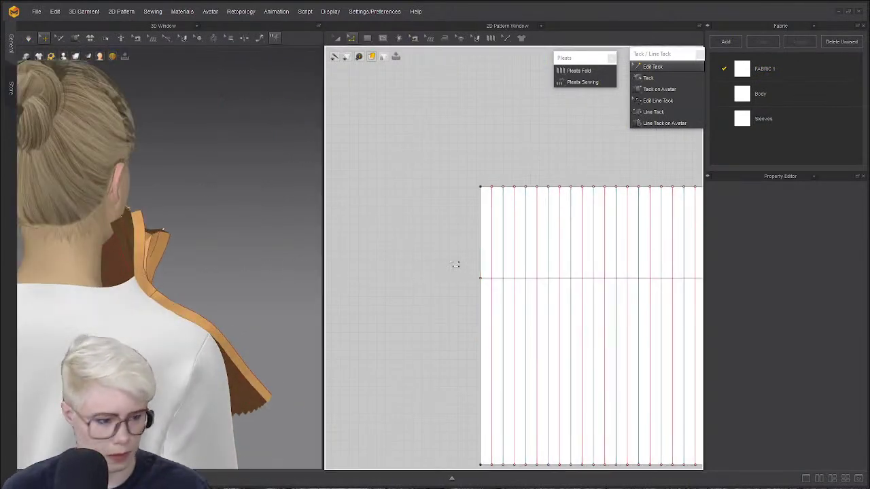
key(n)
click(488, 328)
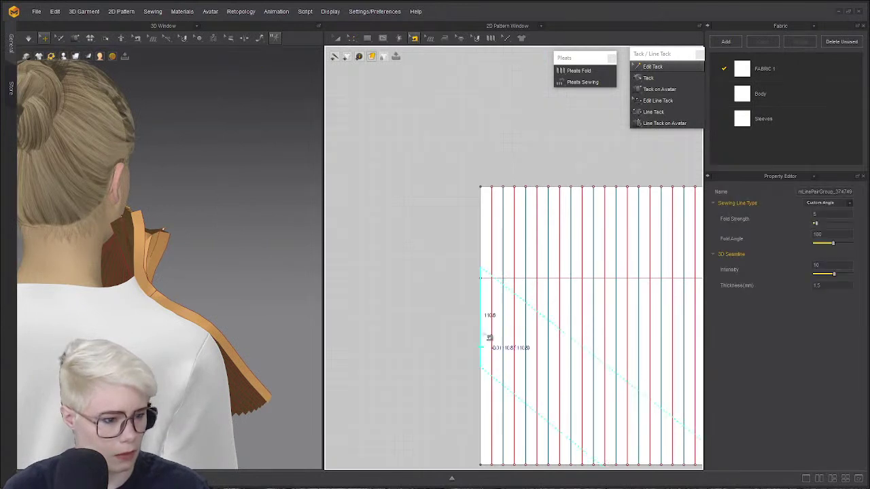
- Set the pleated piece's particle distance to 10 mm and simulate it with the shifted shoulder seam
key(space)
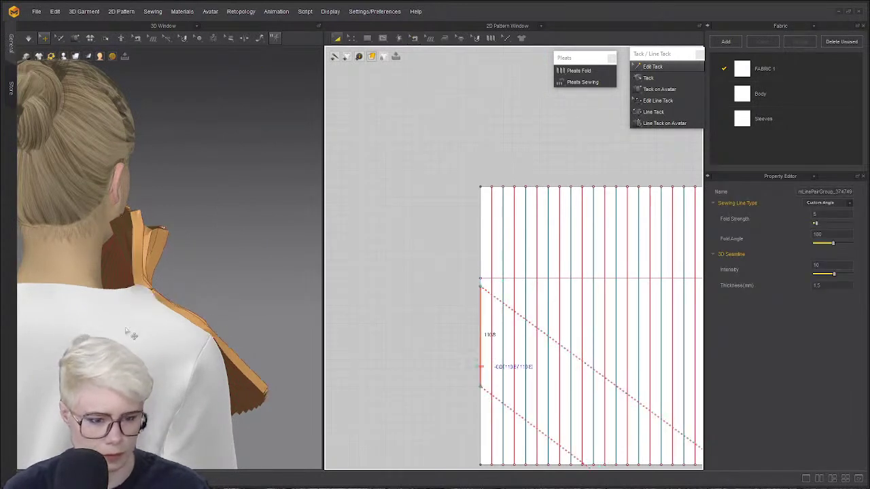
click(145, 262)
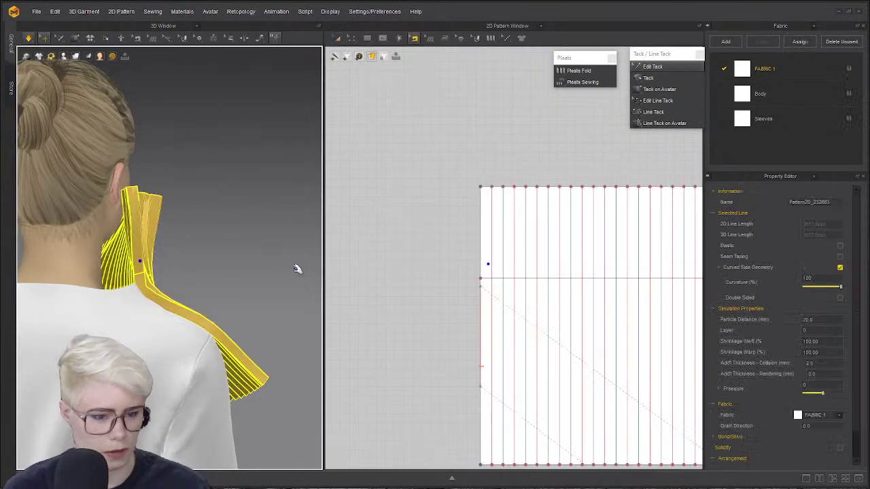
click(823, 319)
text(1)
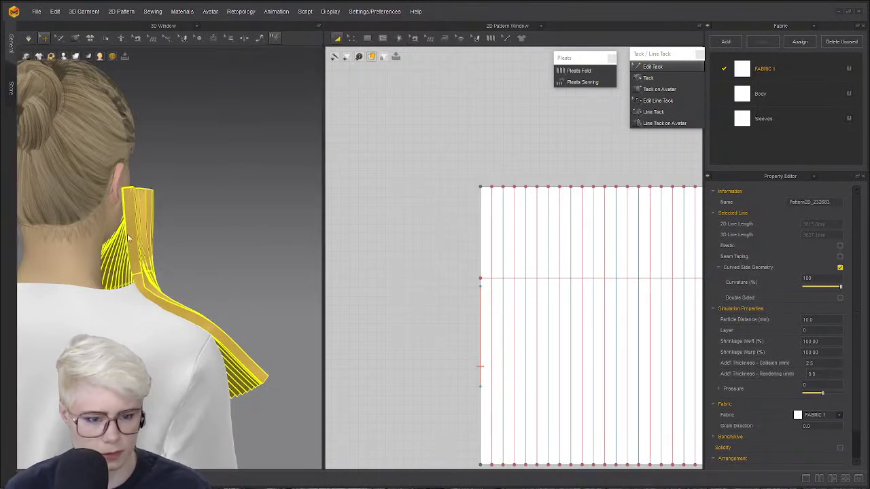
key(space)
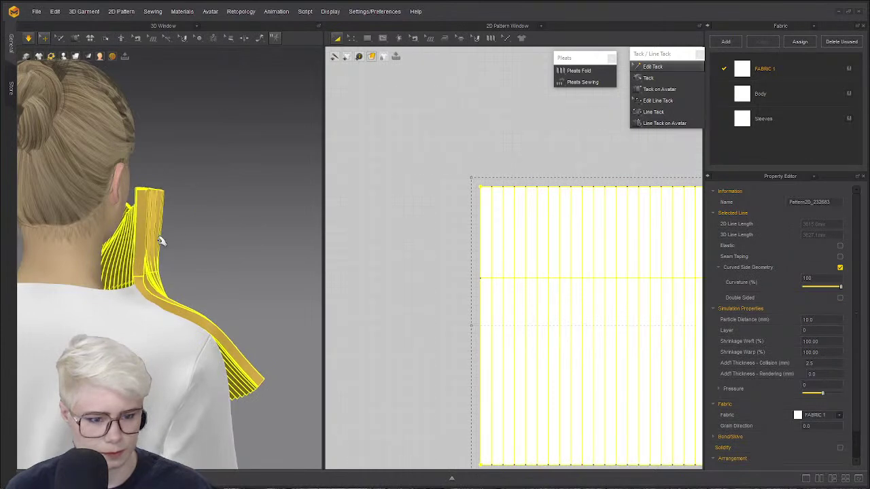
- Strengthen the Body_Back piece and pull the pleated collar's short edge into place beside the neck during simulation
right_drag(140, 299, 91, 193)
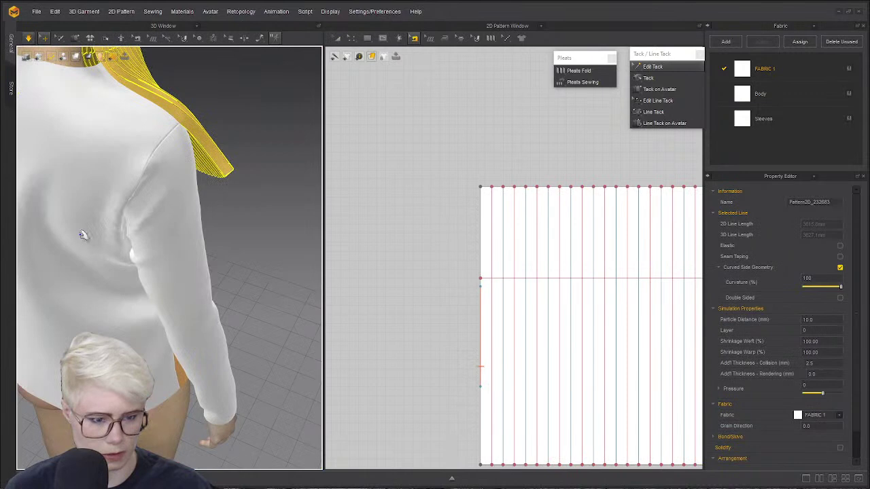
click(68, 214)
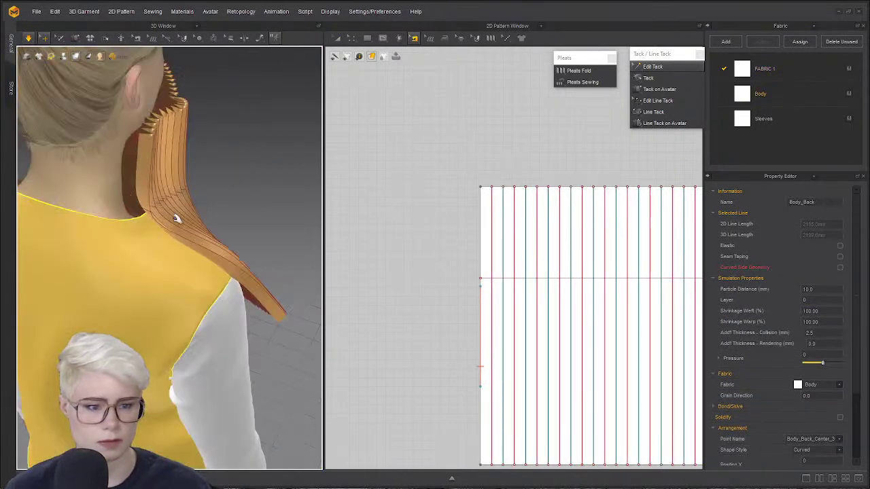
right_drag(176, 218, 122, 204)
click(123, 198)
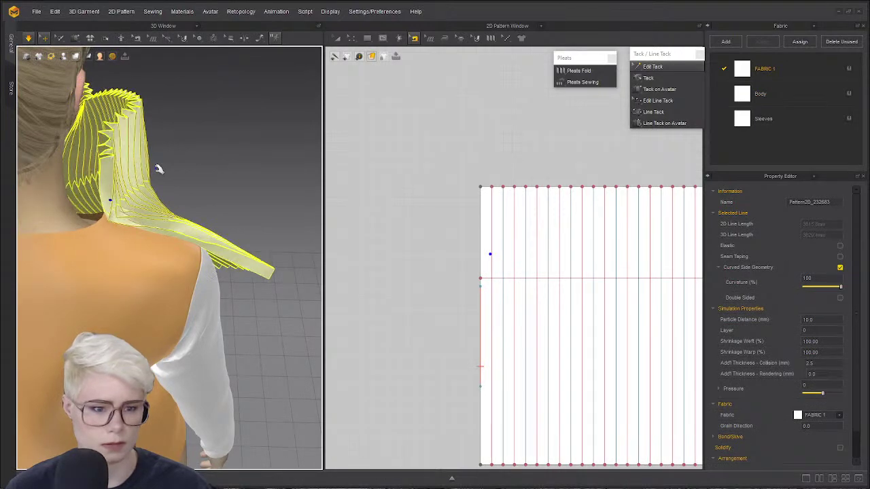
right_drag(159, 169, 215, 207)
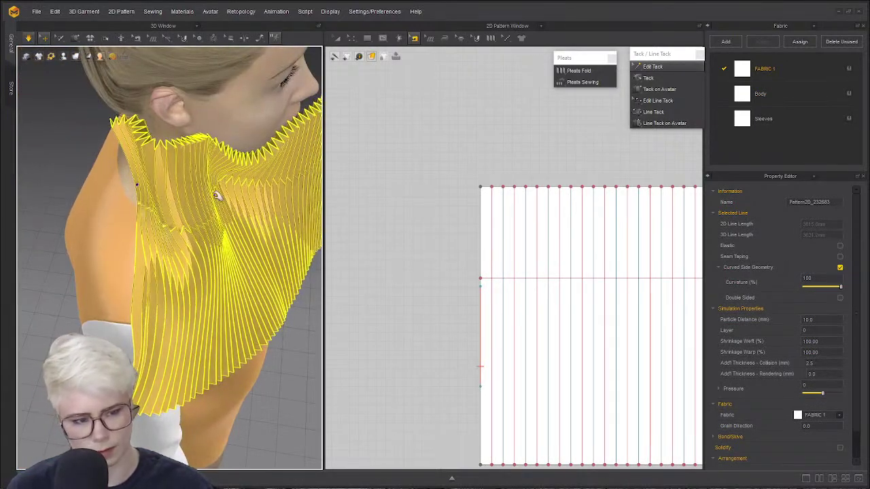
key(space)
right_drag(197, 208, 252, 223)
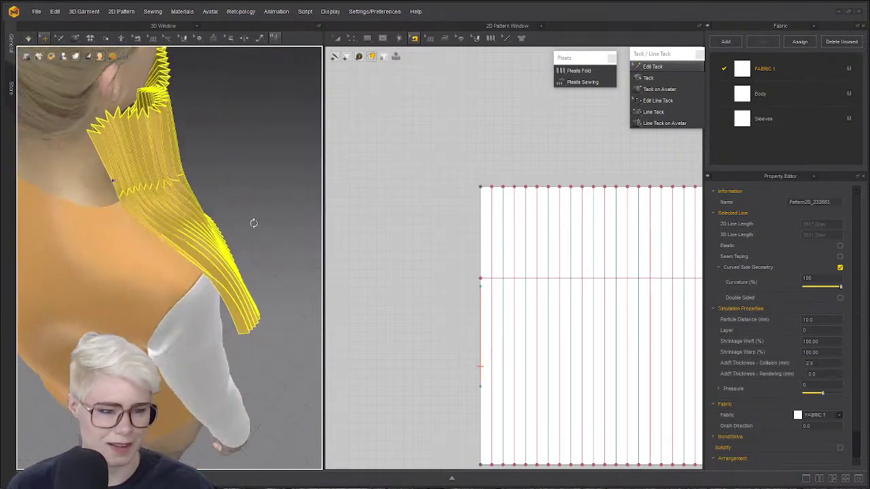
key(space)
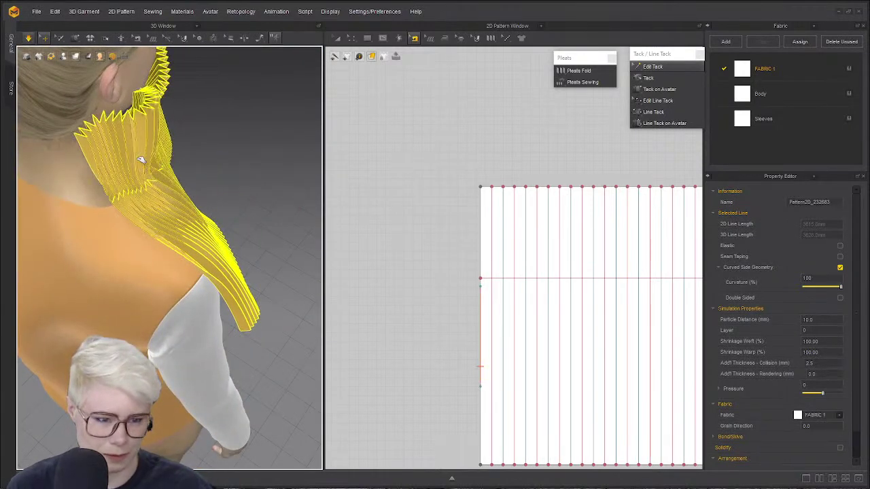
- Examine the simulated collar's pleats and neckline fit from the front, above and the unsewn side
right_drag(144, 189, 19, 151)
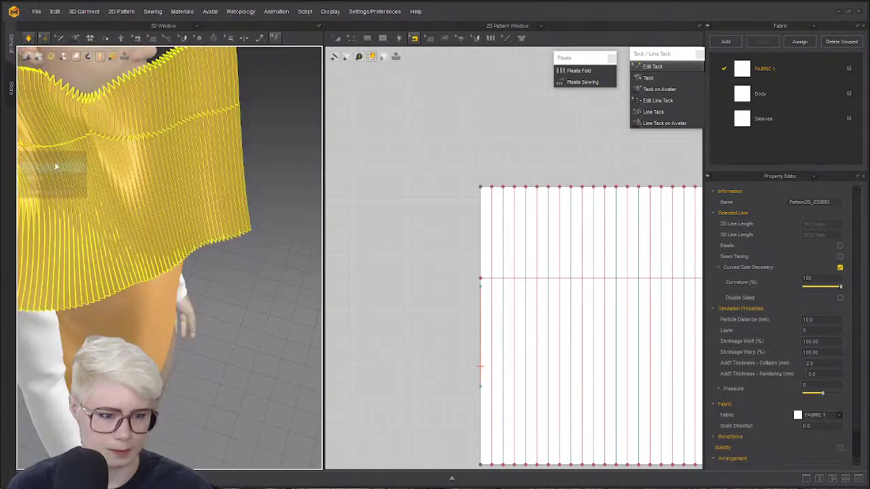
right_drag(157, 124, 178, 133)
scroll(172, 165, up, 5)
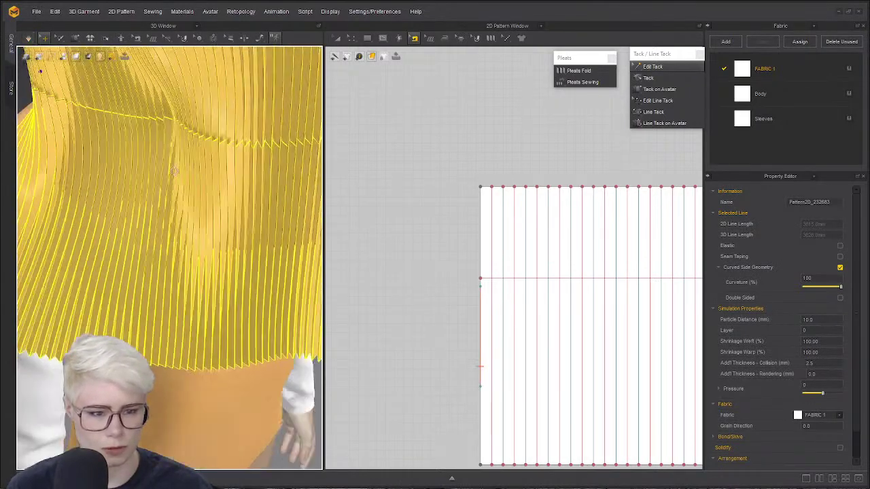
right_drag(173, 165, 163, 173)
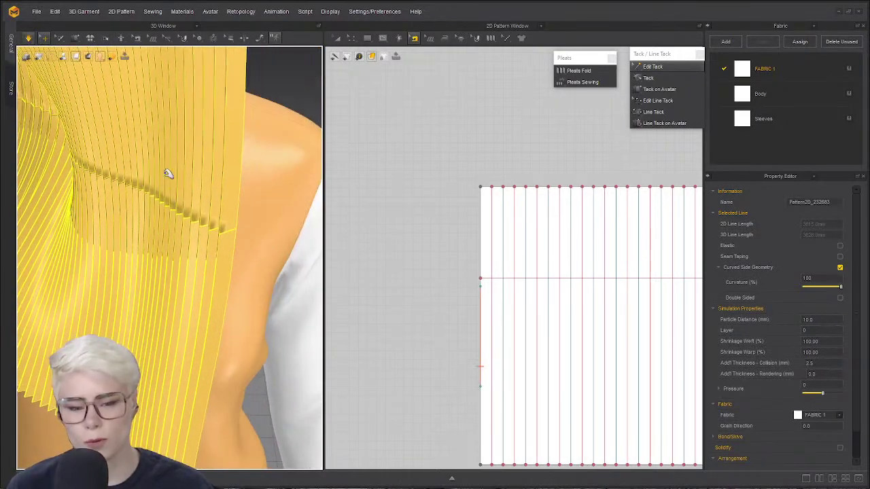
key(space)
right_drag(154, 136, 37, 141)
key(space)
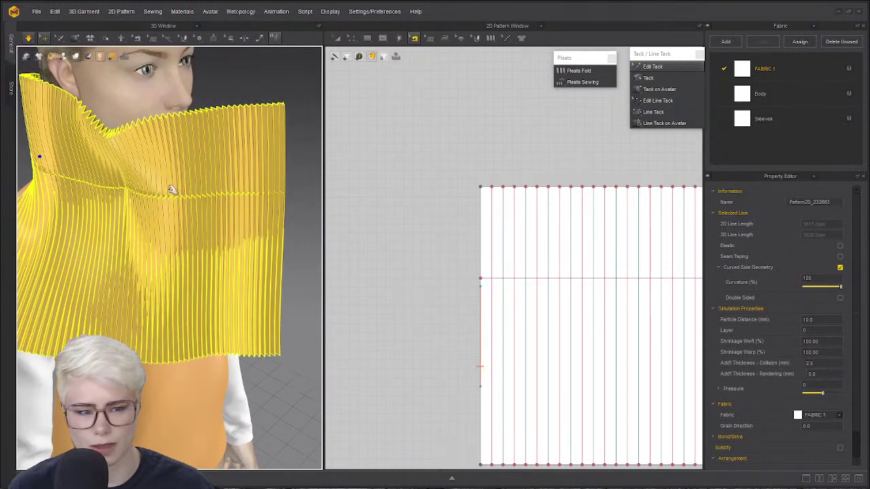
right_drag(158, 208, 179, 184)
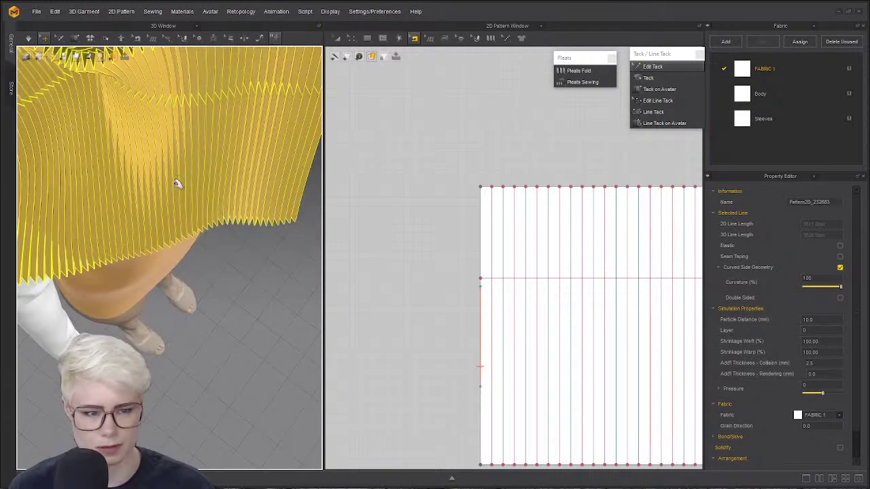
middle_drag(163, 82, 157, 151)
scroll(157, 152, up, 3)
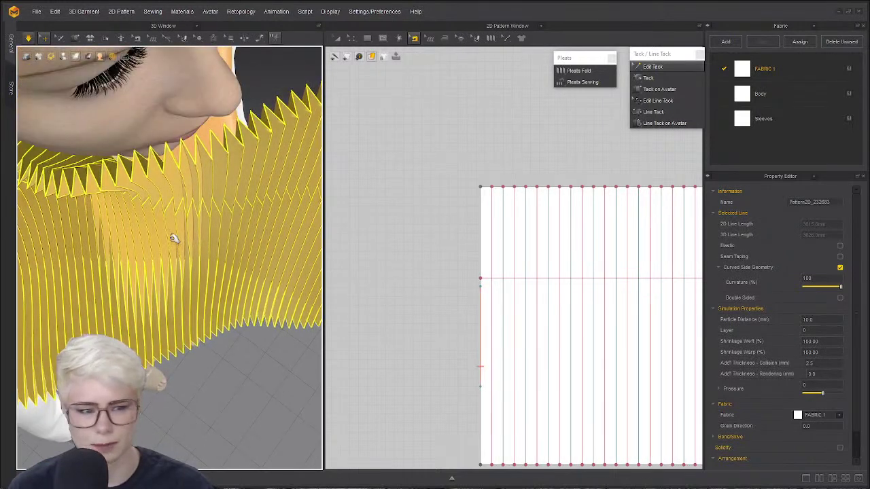
right_drag(174, 239, 84, 162)
scroll(206, 126, down, 2)
scroll(201, 242, down, 3)
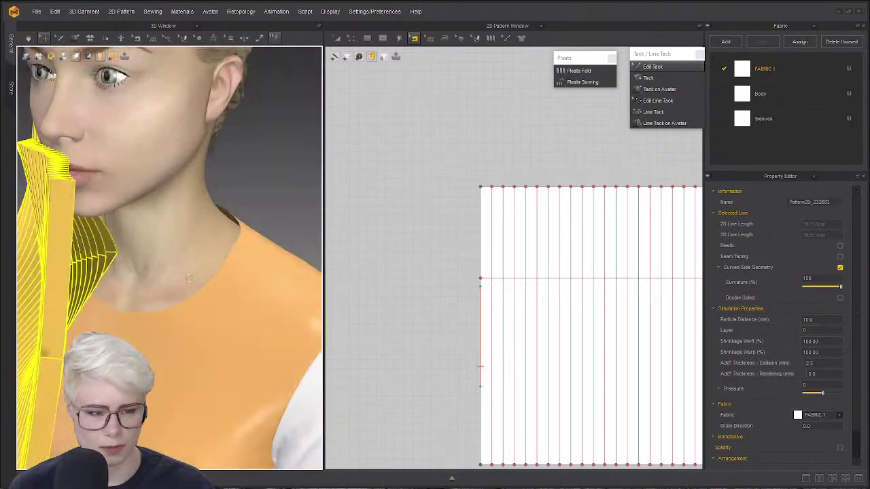
- Free-sew Body_Front's right-hand shoulder edge in the pattern layout to the pleated piece's right short edge, starting at the horizontal line
scroll(401, 192, down, 5)
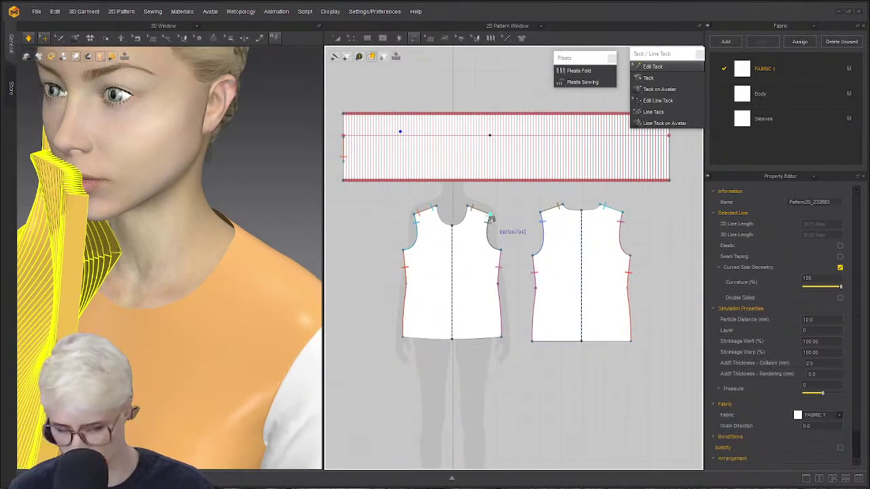
click(488, 213)
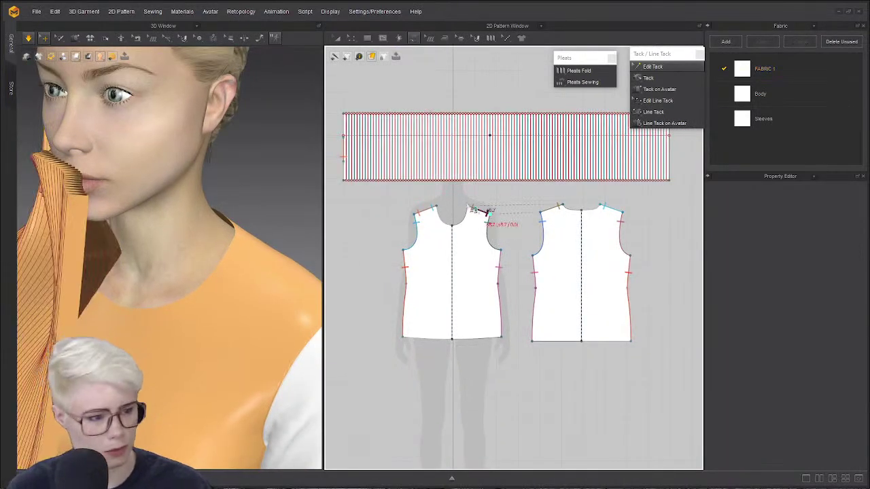
click(671, 156)
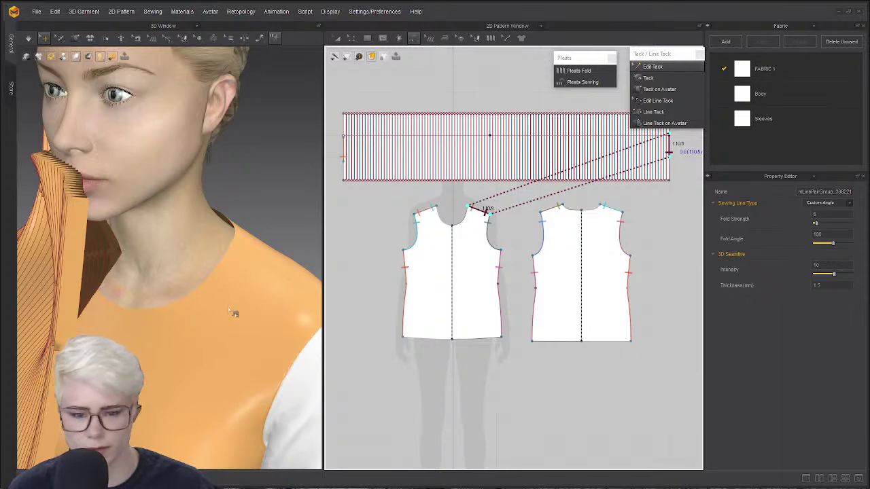
- Freeze the Body_Front and Body_Back pieces and simulate the pleated collar closed onto the second shoulder
key(space)
click(213, 353)
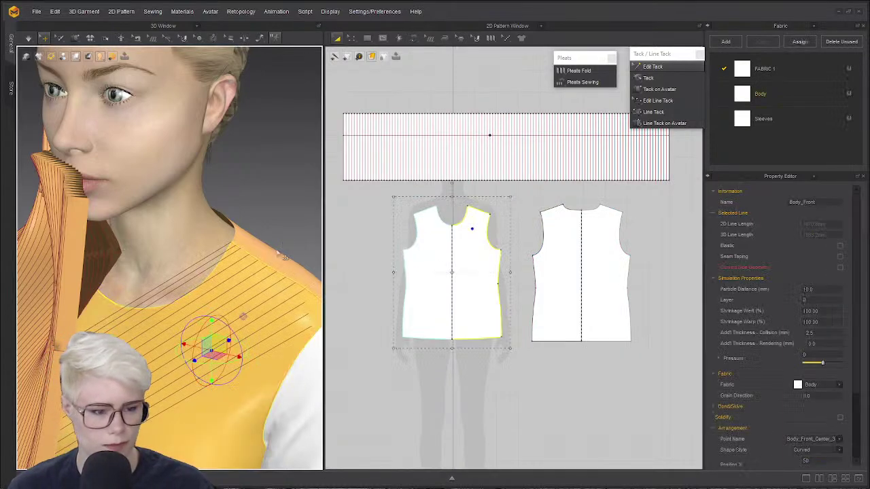
shift+click(270, 257)
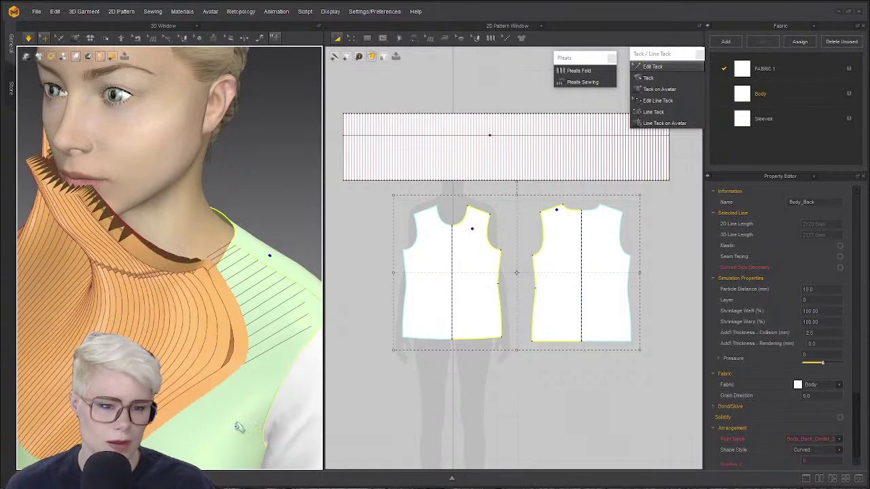
right_drag(97, 317, 272, 272)
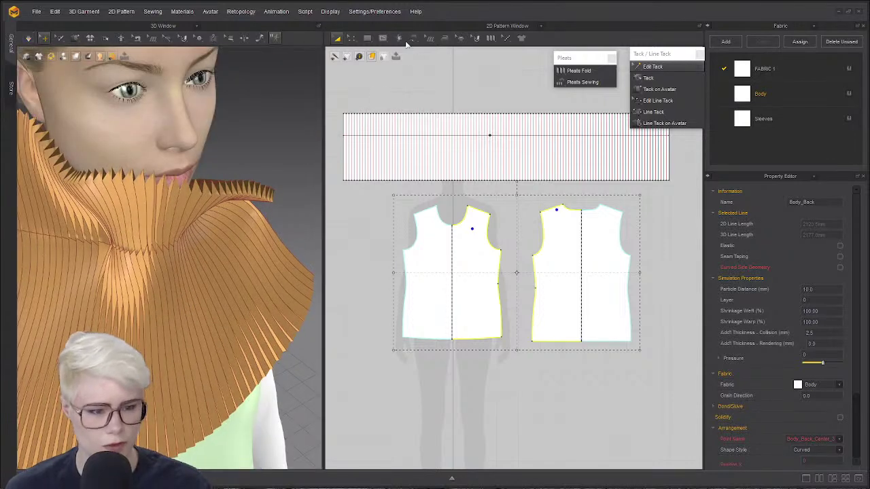
- Move all the pleated piece's upper-edge points down toward its horizontal internal line and simulate the shortened collar
click(476, 107)
scroll(476, 108, up, 3)
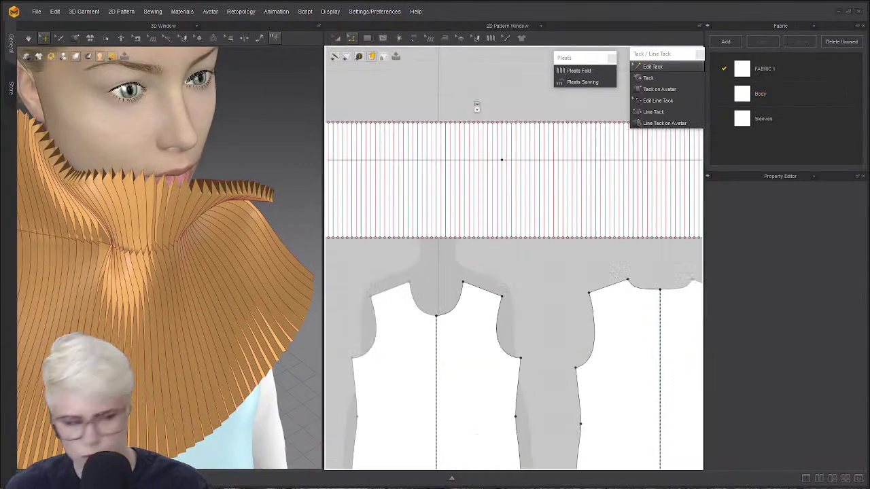
scroll(494, 136, down, 3)
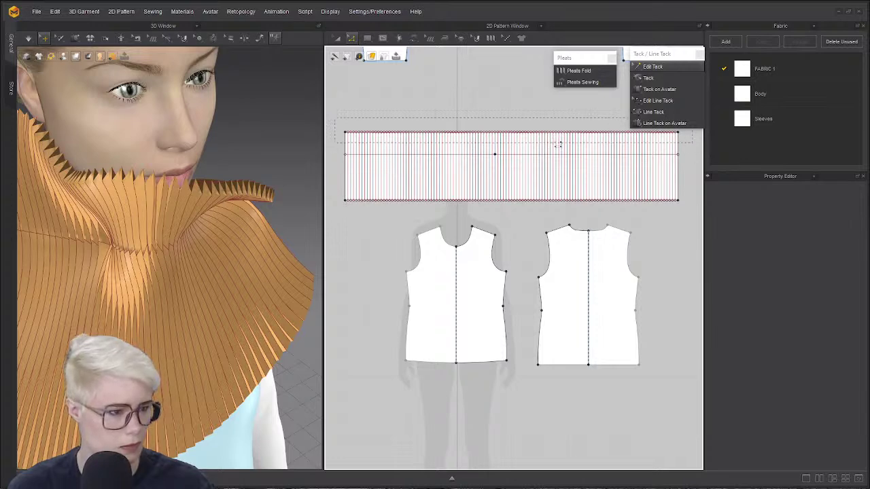
click(568, 135)
scroll(507, 136, up, 3)
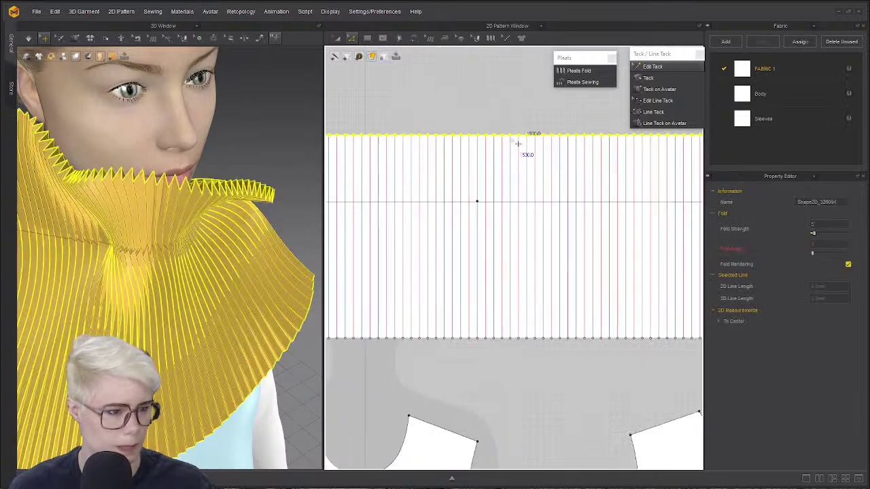
click(513, 142)
scroll(514, 144, down, 3)
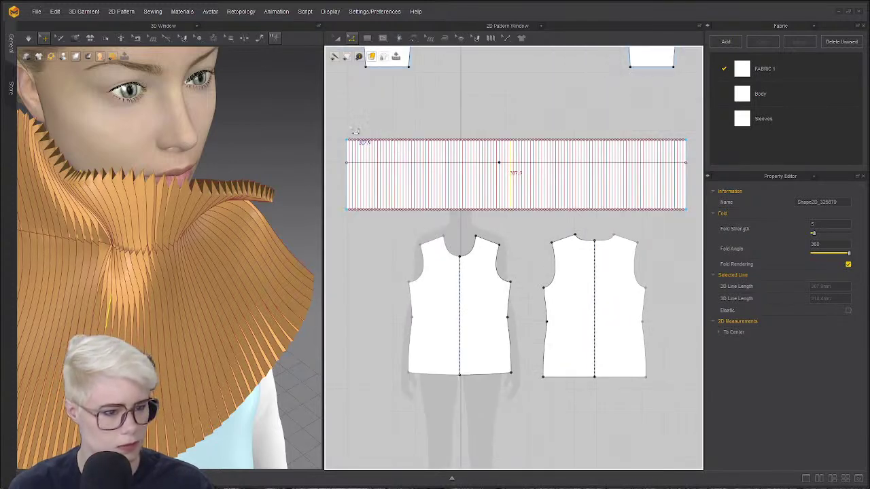
drag(339, 124, 448, 158)
drag(559, 128, 514, 175)
scroll(548, 147, up, 3)
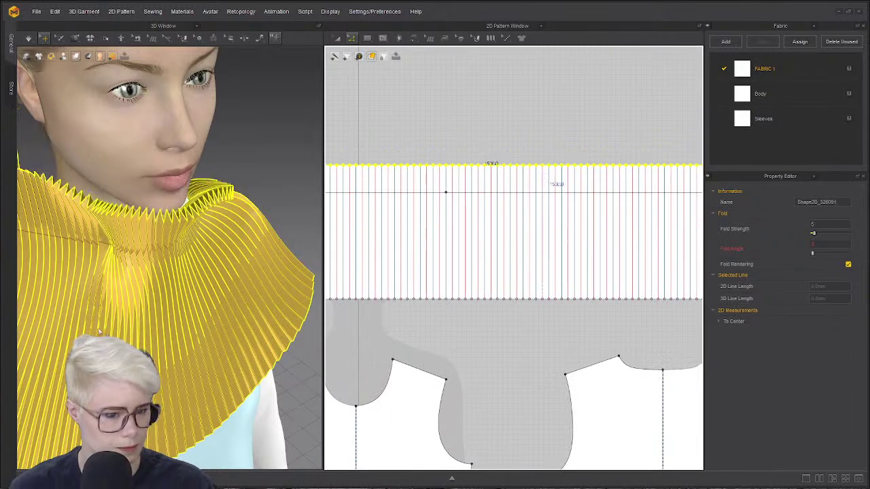
key(space)
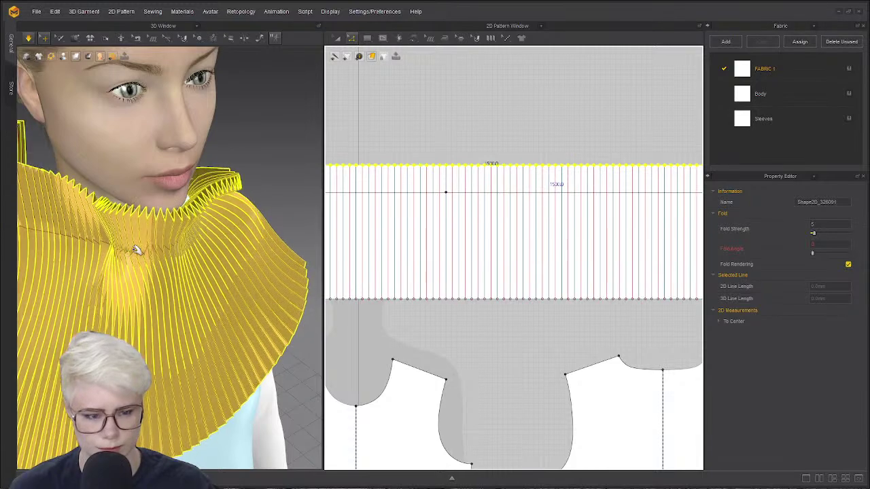
- Simulate the pleated collar while examining its fit over the shoulder from the front, side and above
right_drag(138, 250, 3, 202)
key(space)
middle_drag(150, 216, 228, 211)
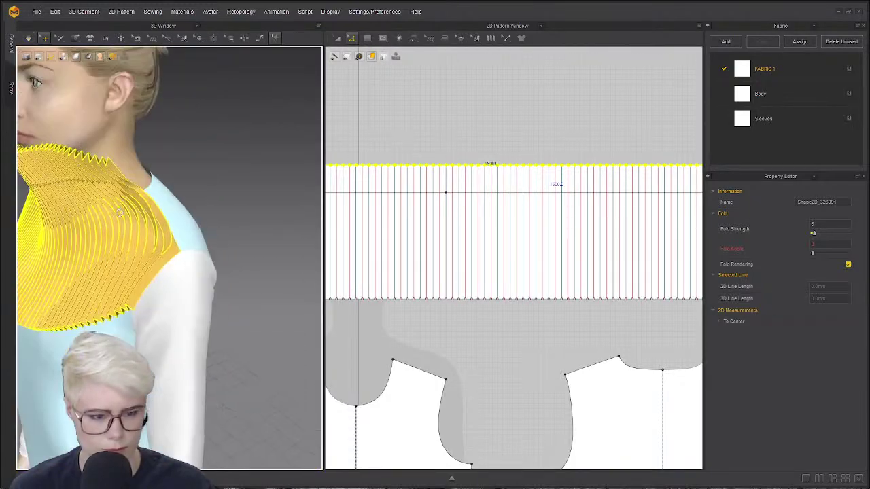
right_drag(228, 211, 7, 223)
key(space)
right_drag(195, 124, 242, 149)
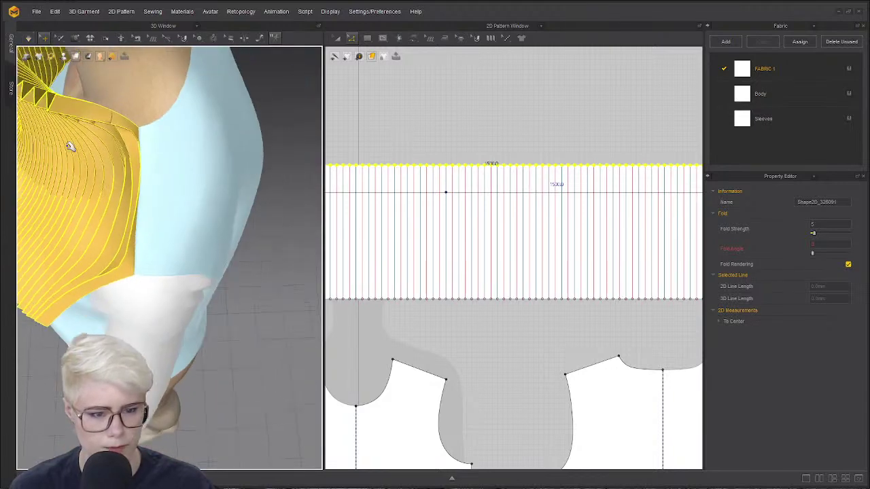
middle_drag(70, 146, 173, 231)
right_drag(173, 231, 194, 209)
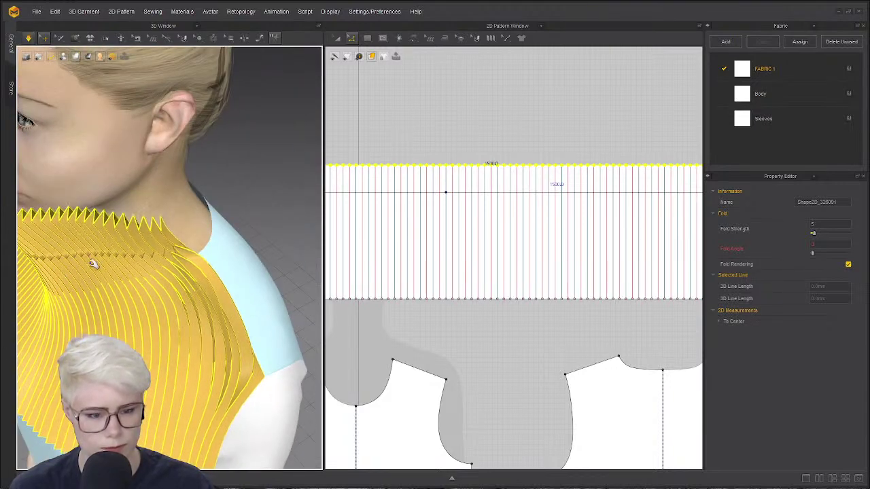
- Pull the collar's fabric around the neck during simulation to straighten the standing pleats at both sides and the front
click(117, 256)
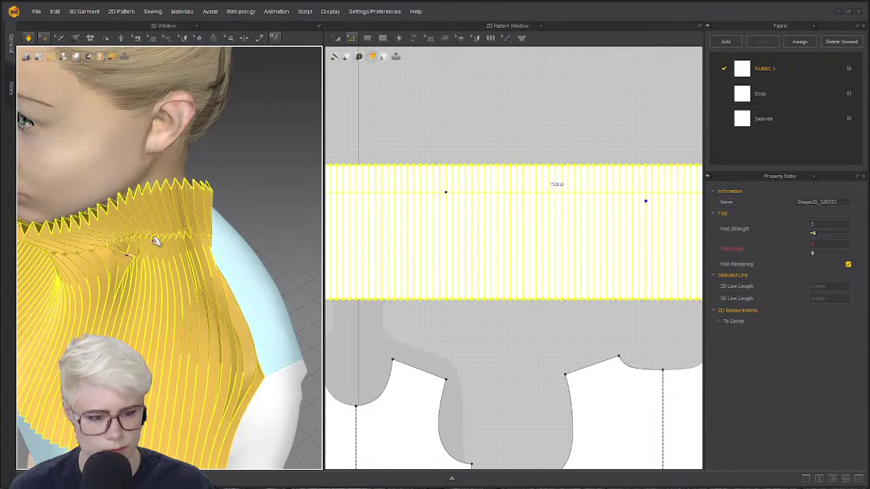
right_drag(157, 242, 219, 161)
key(space)
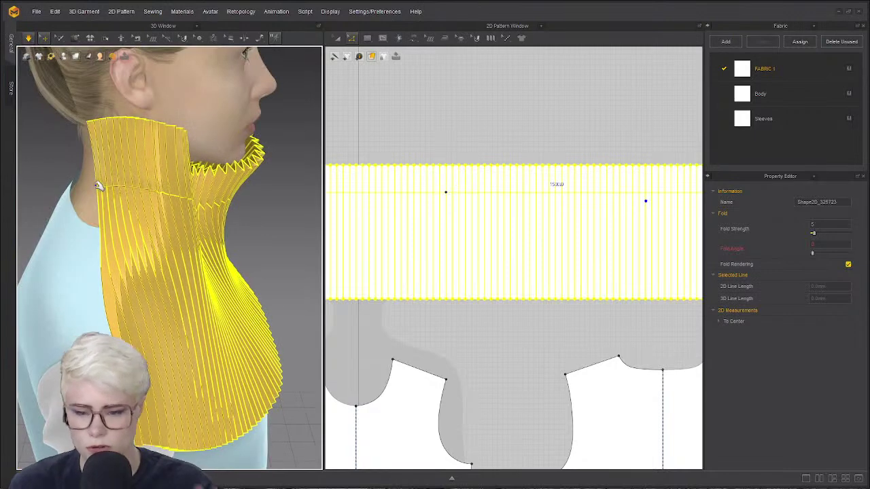
mouse_move(141, 206)
right_down()
mouse_move(177, 204)
mouse_move(143, 203)
right_up()
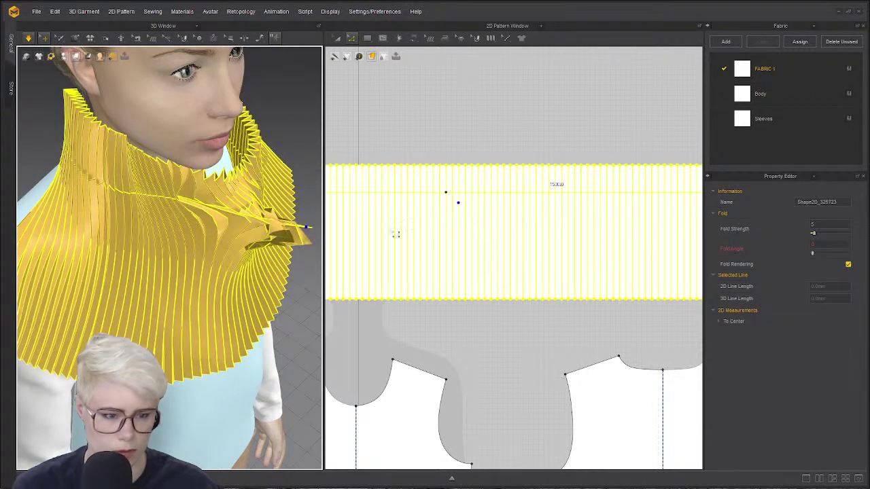
- Try to edit the stray point on the pleated piece's horizontal internal line with the Edit Tack tool
click(466, 120)
scroll(456, 190, up, 5)
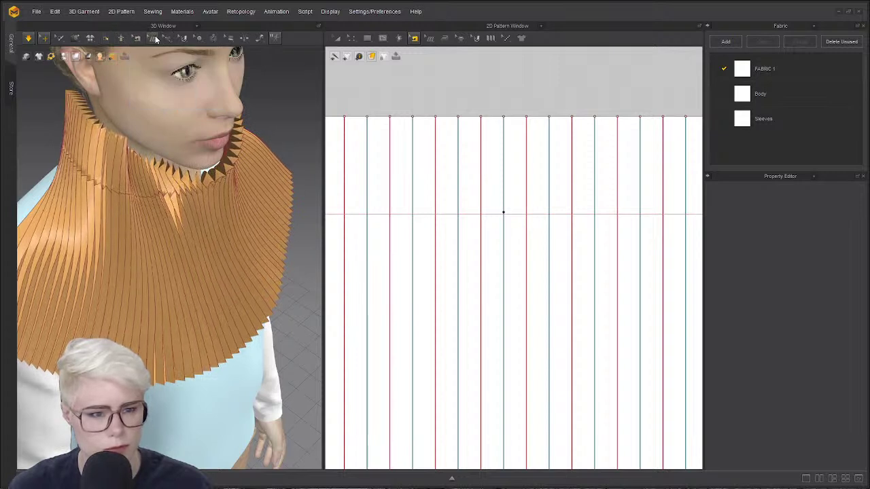
mouse_move(77, 42)
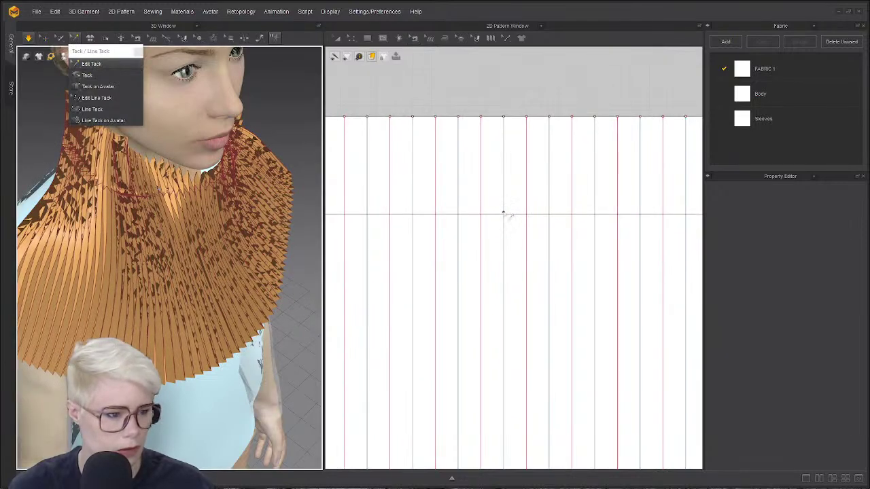
click(503, 213)
scroll(537, 206, down, 5)
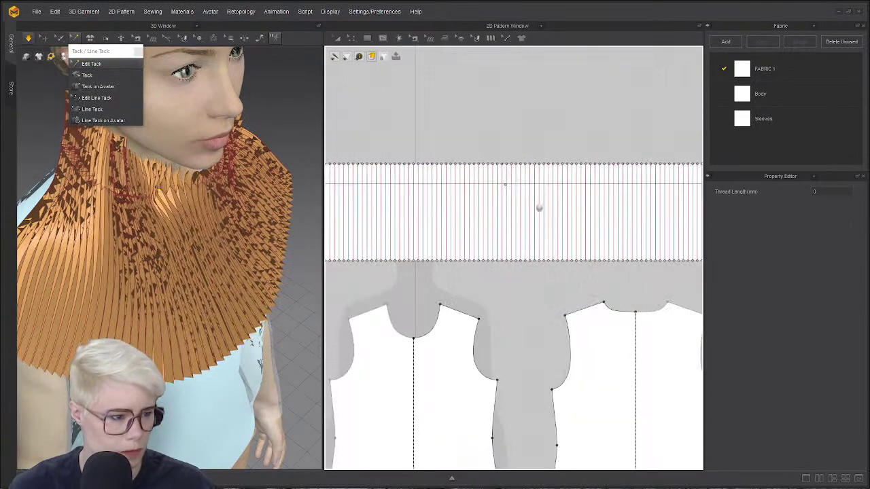
scroll(517, 196, up, 3)
scroll(530, 198, up, 2)
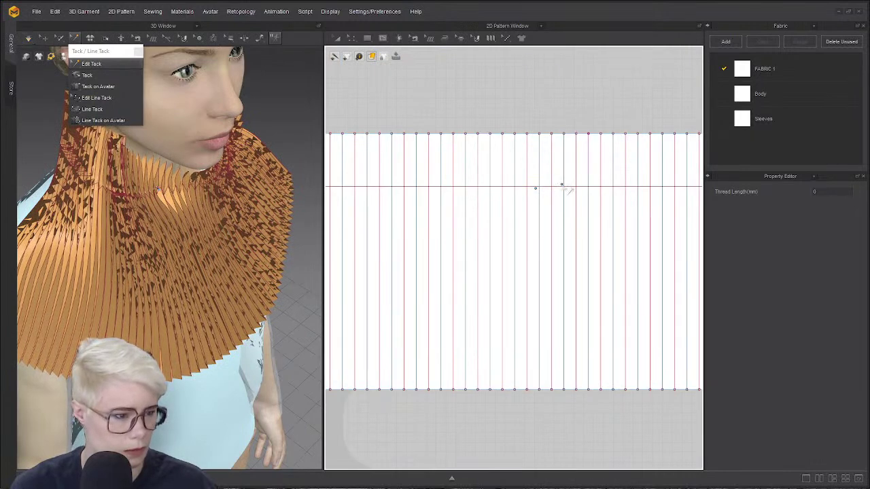
key(space)
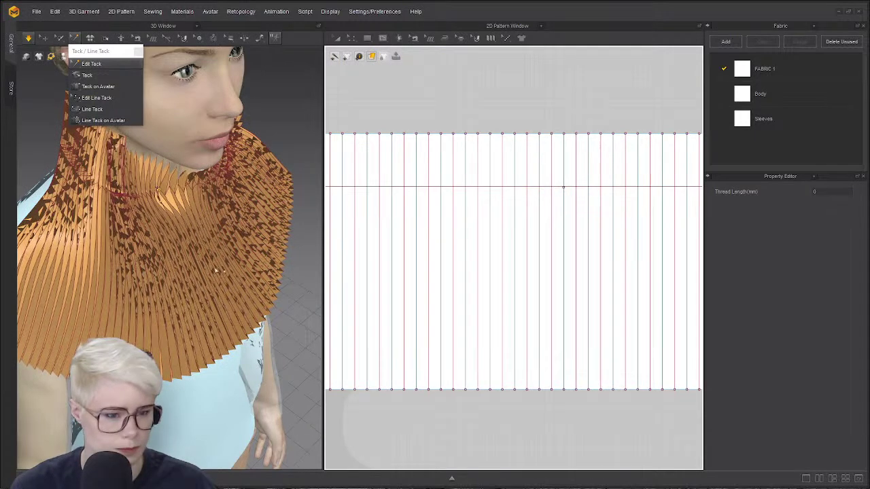
right_drag(218, 304, 119, 166)
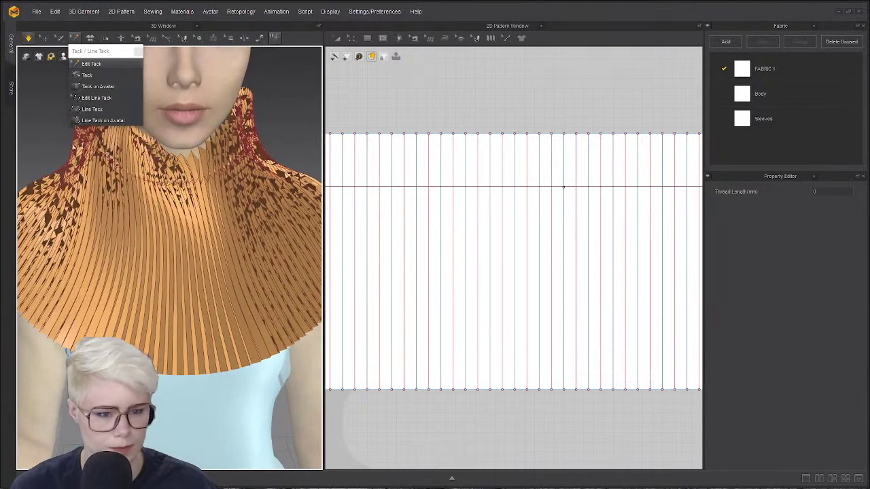
click(137, 52)
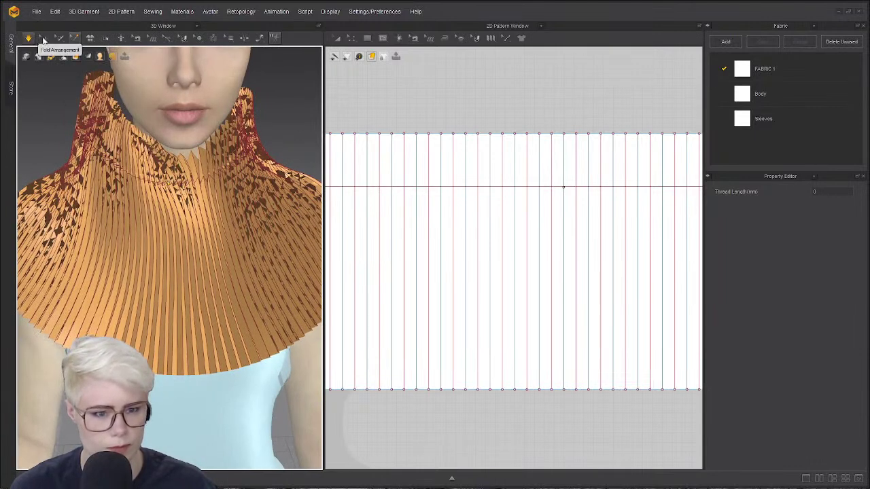
click(44, 38)
key(space)
right_drag(66, 138, 101, 146)
key(space)
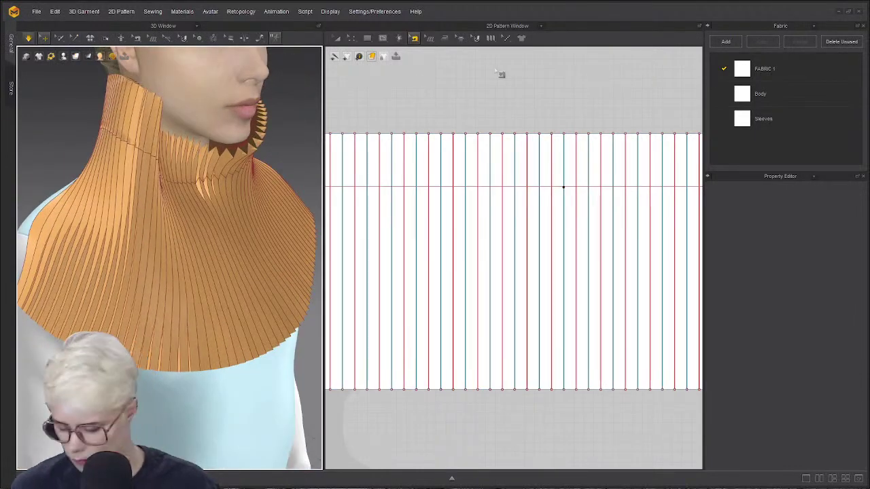
- Make the pleated piece's horizontal internal line elastic with a ratio of 27 and simulate the tightened neckline
key(z)
click(528, 188)
right_click(524, 188)
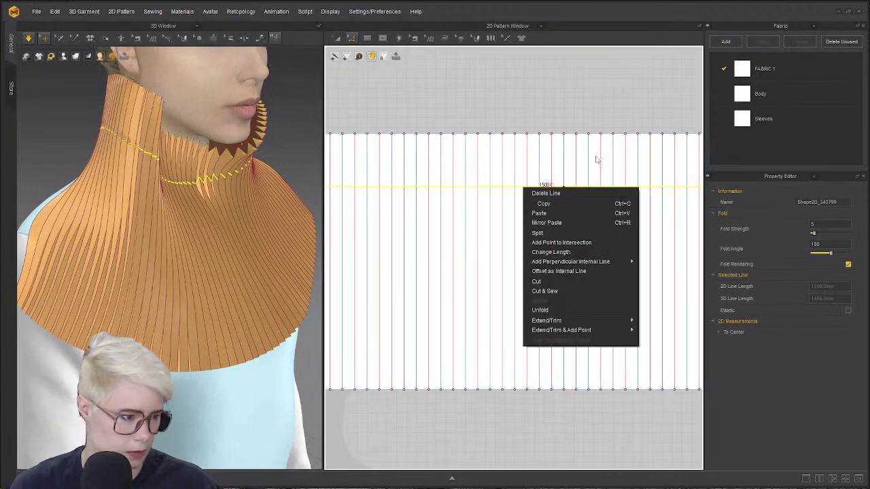
click(596, 160)
click(542, 187)
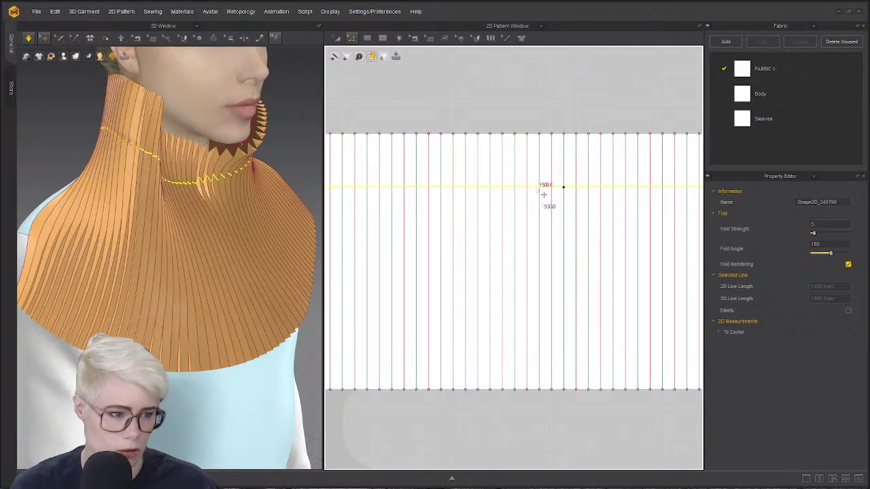
click(848, 311)
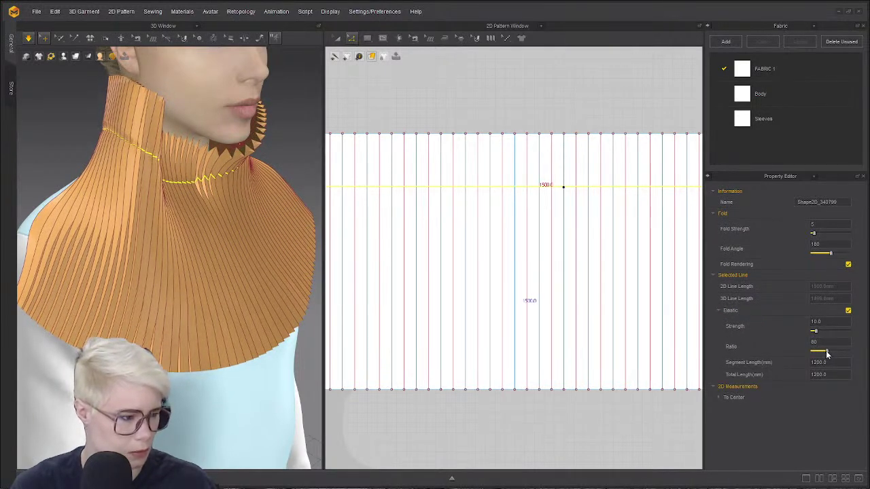
mouse_move(814, 352)
mouse_down()
mouse_move(824, 352)
mouse_move(815, 351)
mouse_up()
scroll(208, 233, down, 2)
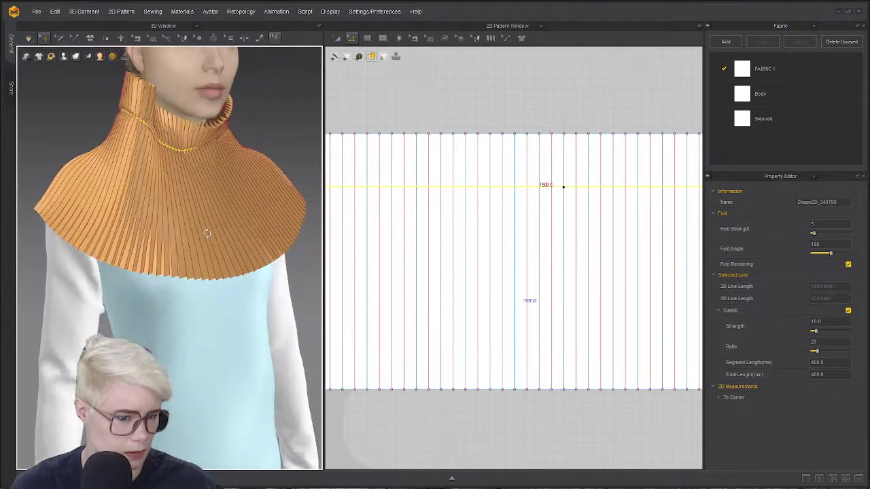
right_drag(208, 234, 179, 247)
scroll(179, 246, up, 3)
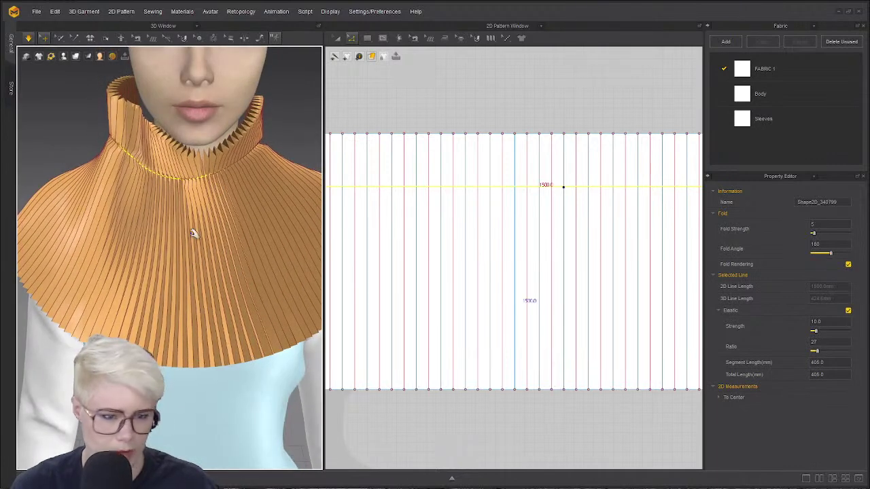
- Delete the horizontal internal line from the pleated piece
click(538, 143)
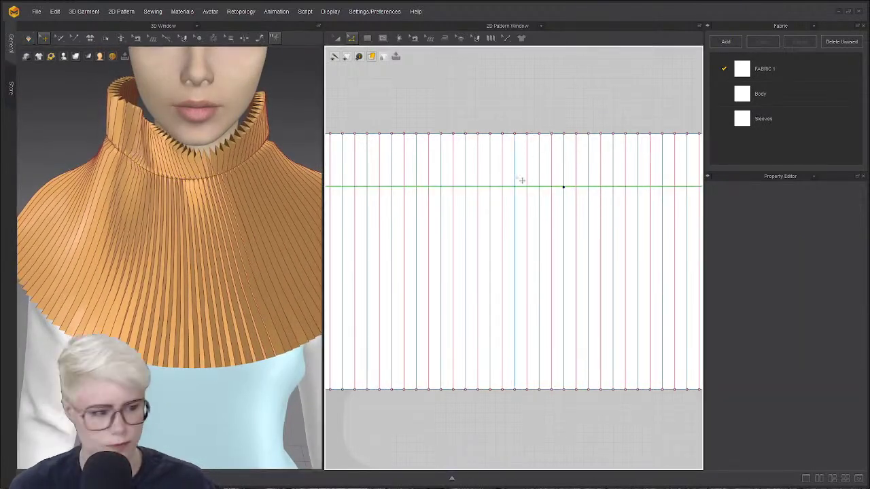
click(554, 190)
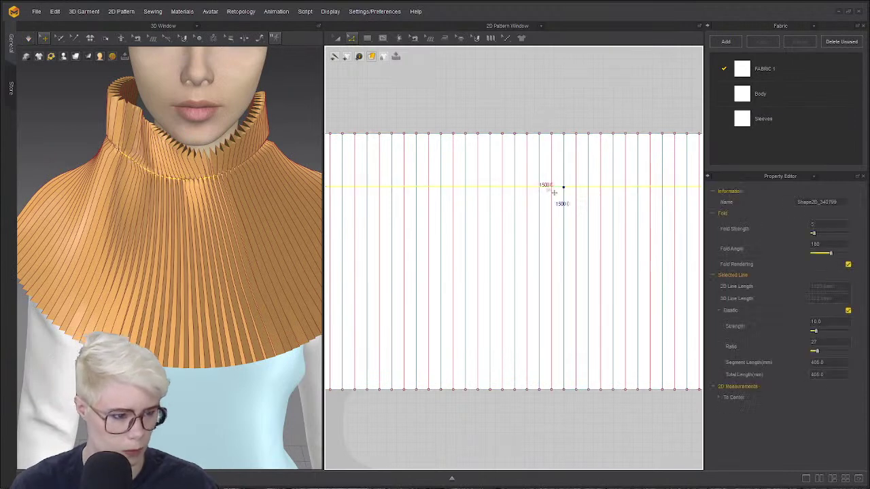
key(Delete)
- Create 29 horizontal internal lines between the pleated piece's upper and lower edges with Offset as Internal Line along Curved
click(542, 135)
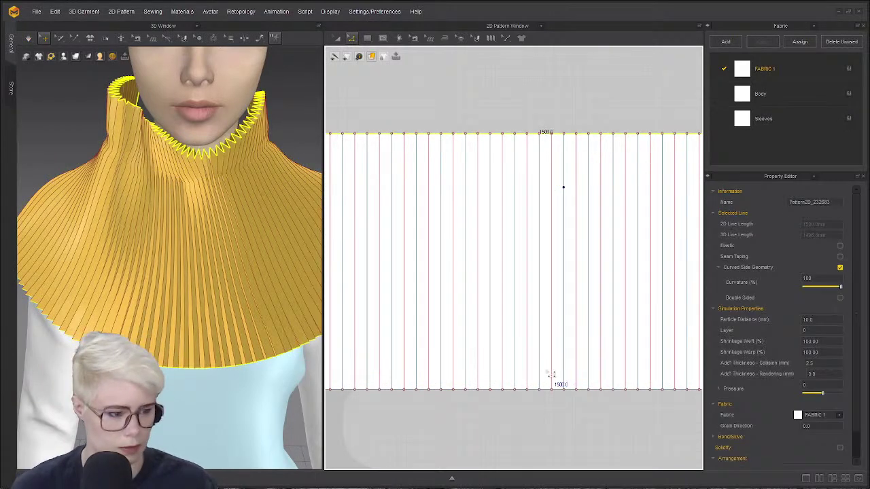
right_click(536, 391)
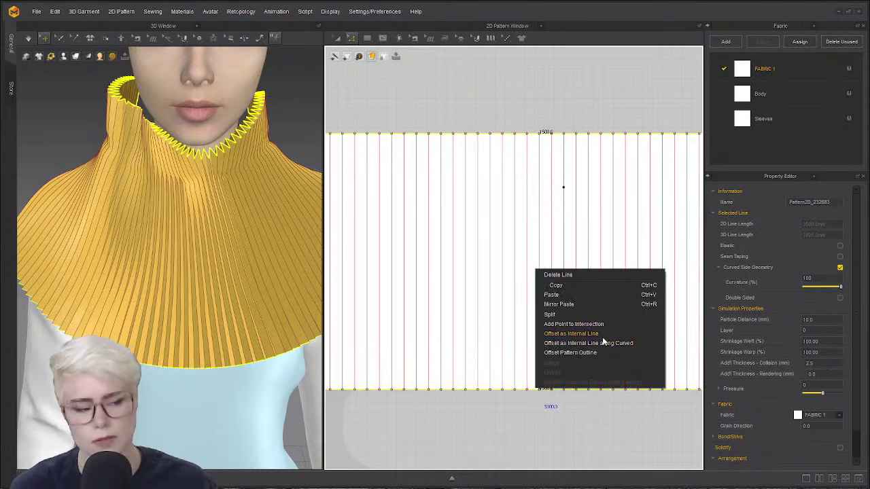
click(598, 335)
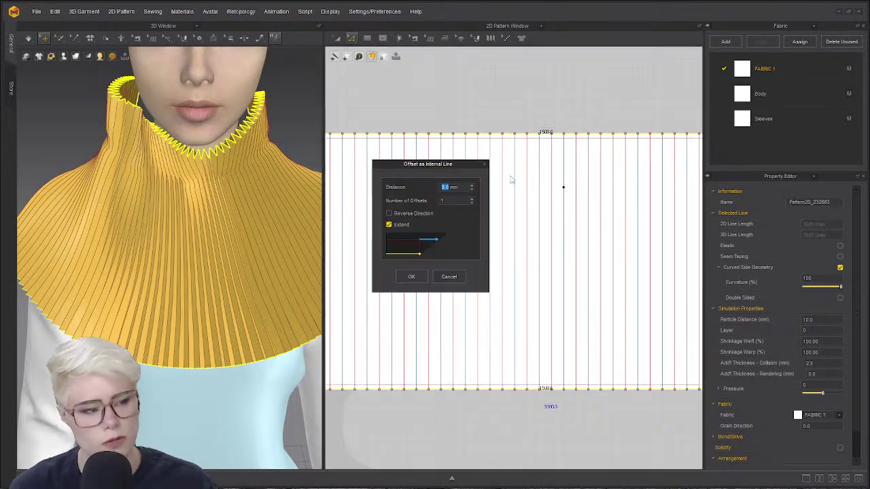
click(448, 277)
click(536, 390)
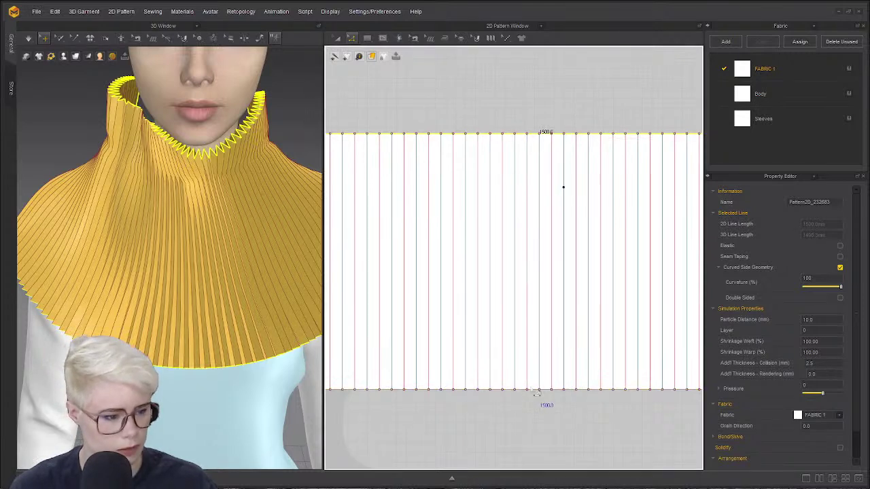
right_click(537, 392)
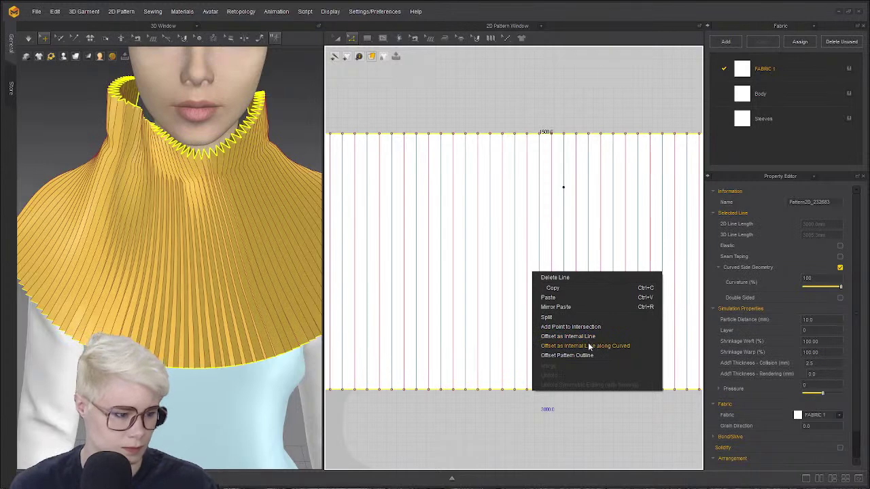
click(587, 347)
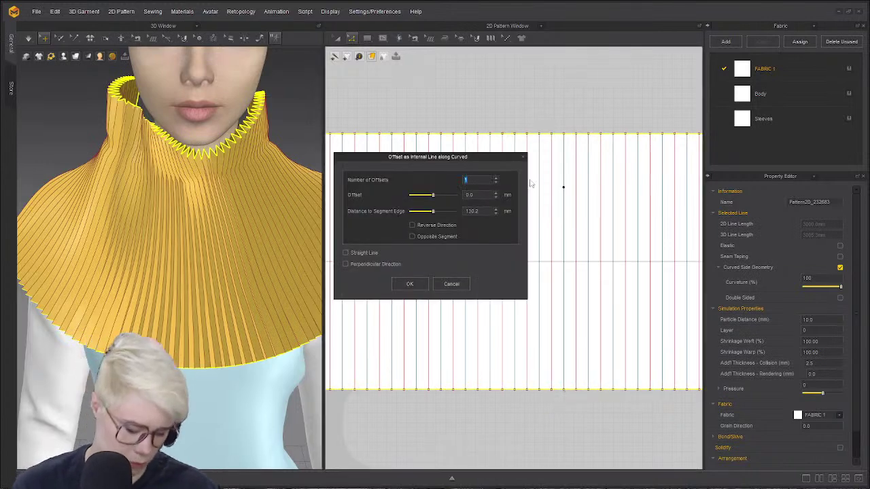
text(30)
key(BackSpace)
key(BackSpace)
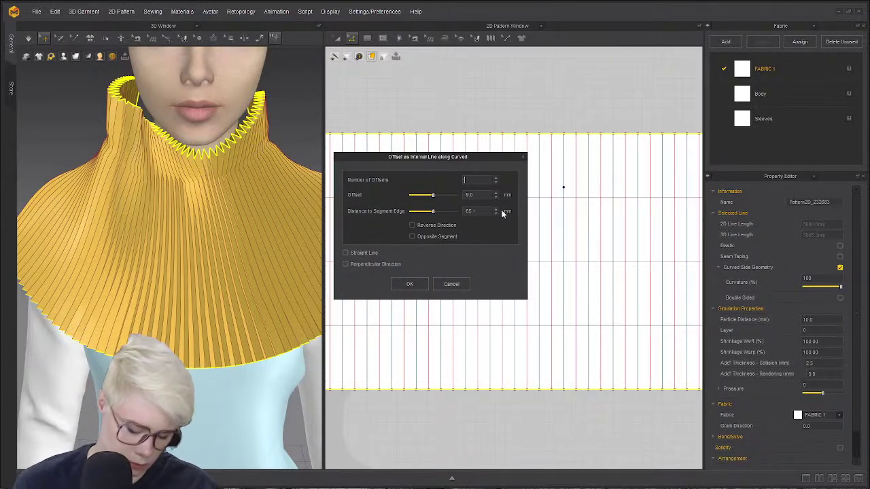
text(29)
click(410, 284)
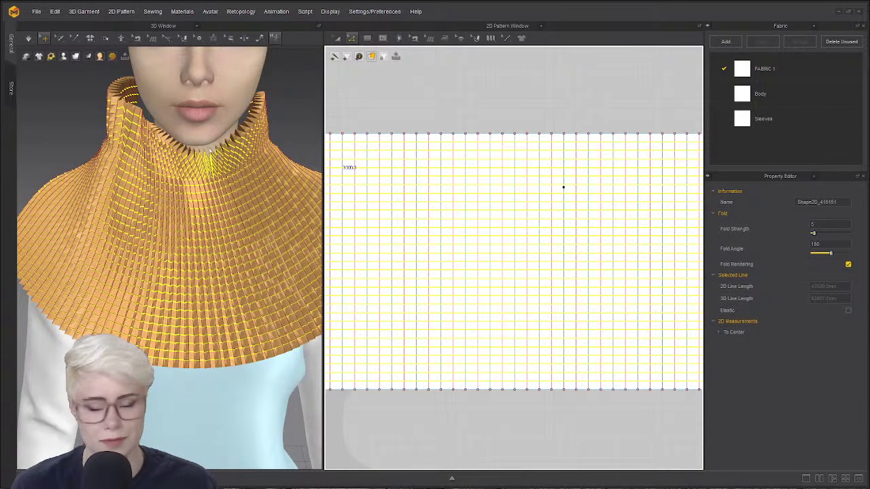
- Undo the 29 offset internal lines and clear the selection of the pleated piece's edges
click(629, 87)
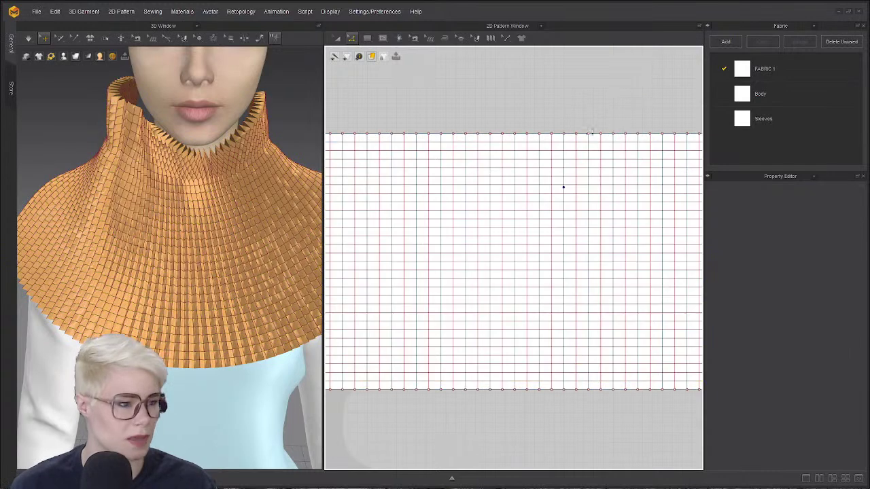
key(ctrl+z)
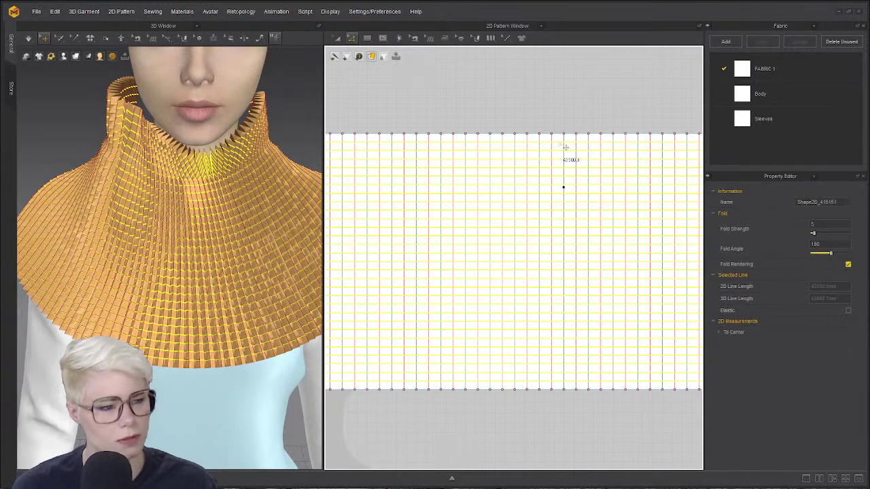
click(563, 188)
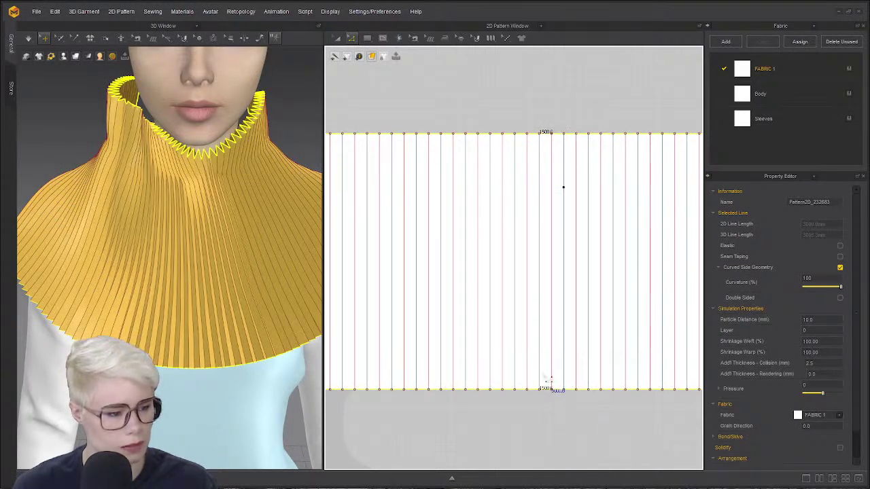
scroll(549, 381, down, 3)
scroll(543, 404, up, 1)
click(535, 419)
scroll(534, 419, down, 2)
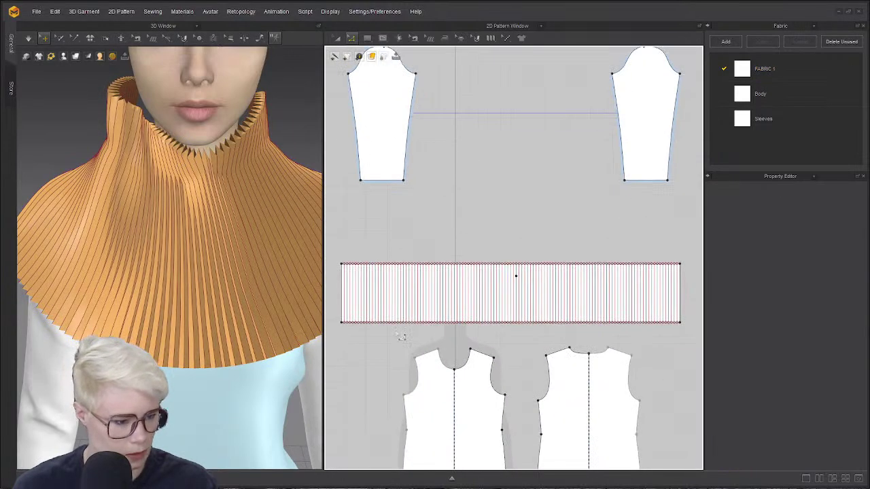
- Move all the pleated piece's lower-edge points upward to shorten the collar from its lower edge
scroll(577, 330, up, 8)
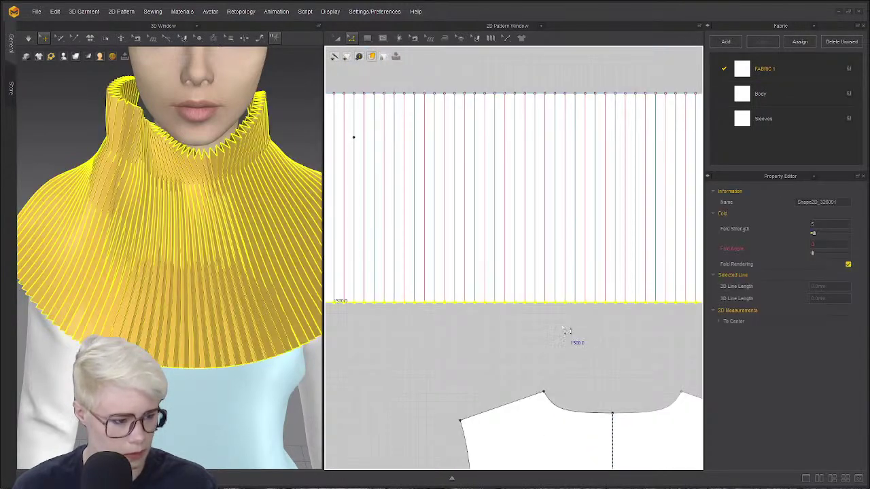
drag(552, 207, 553, 174)
scroll(561, 343, down, 6)
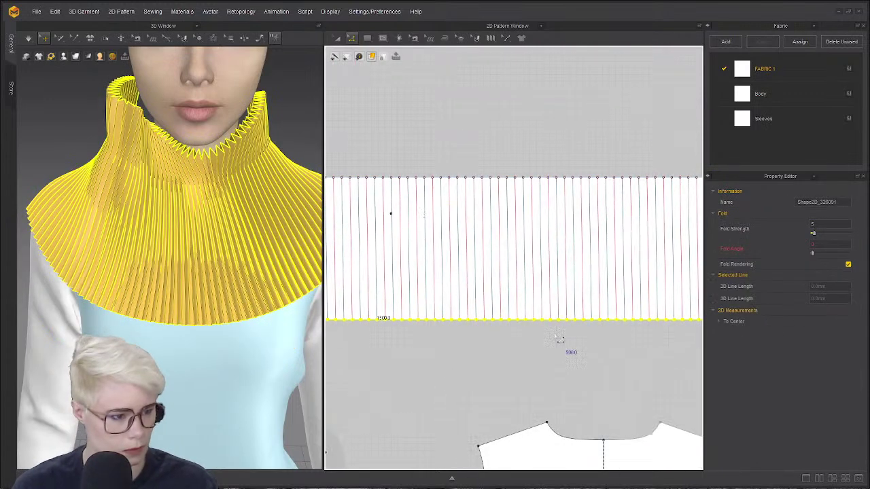
- Undo the last lower-edge move and move the pleated piece's lower-edge points upward again to shorten the collar
key(ctrl+z)
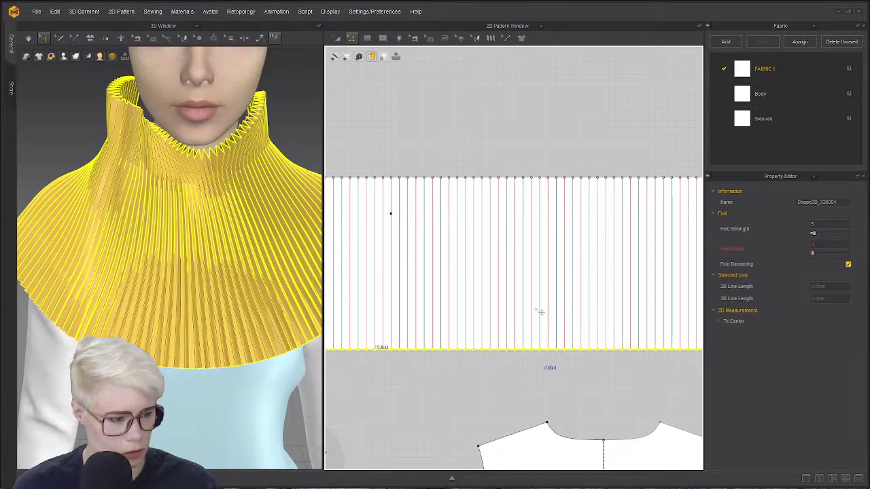
drag(542, 312, 526, 352)
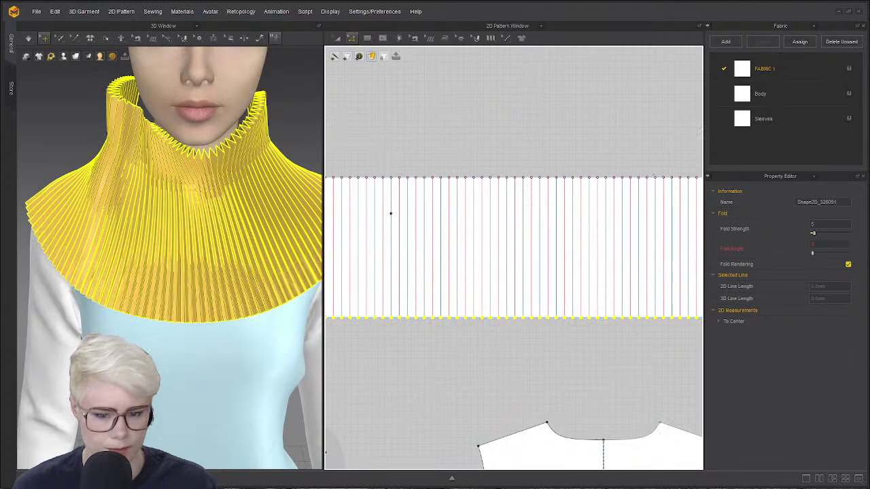
right_drag(262, 319, 513, 378)
click(639, 347)
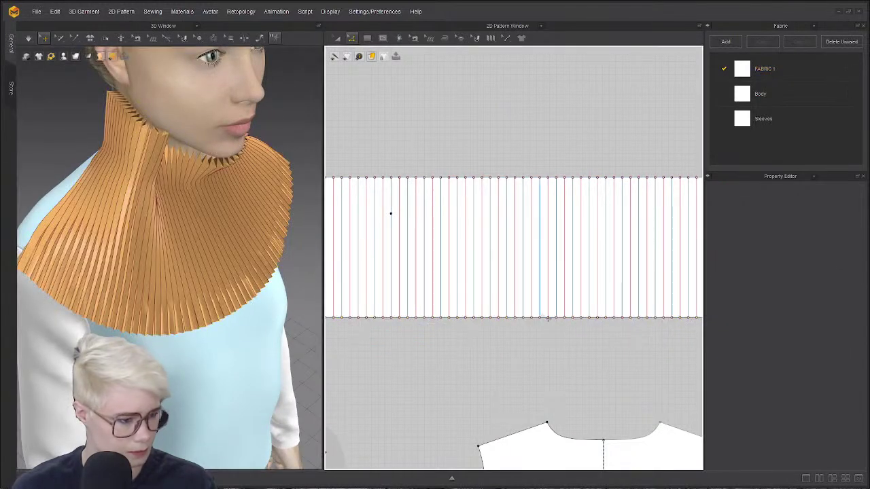
- Create 21 horizontal internal lines between the pleated piece's upper and lower edges with Offset as Internal Line along Curved
click(536, 184)
shift+click(530, 318)
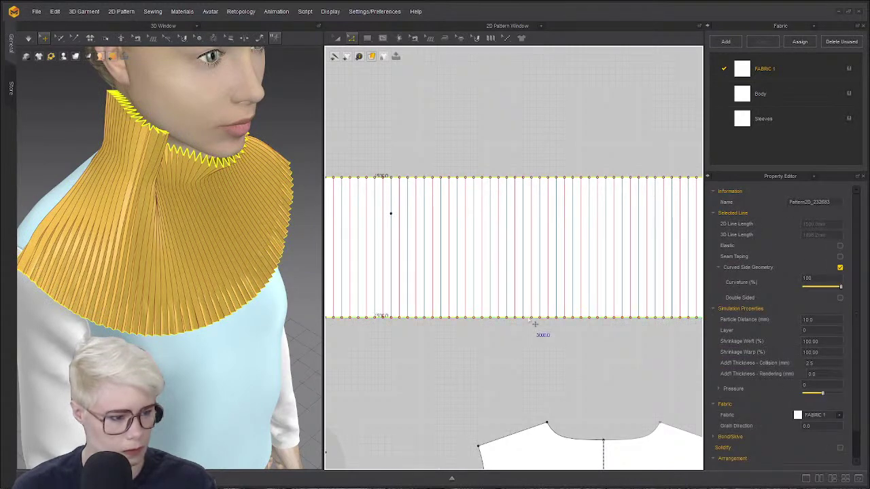
right_click(536, 184)
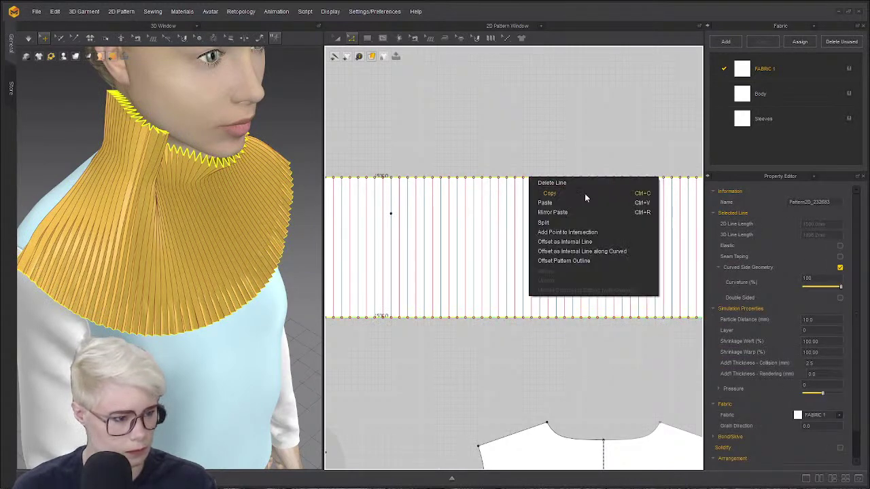
click(605, 250)
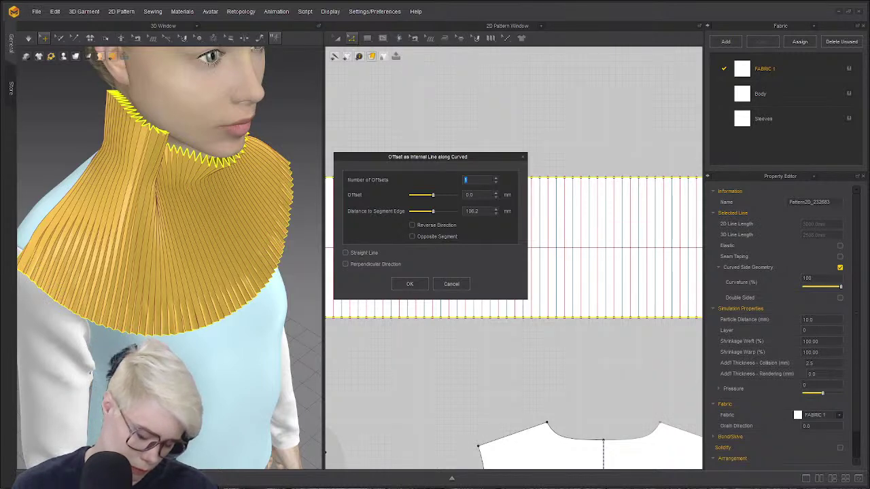
text(21)
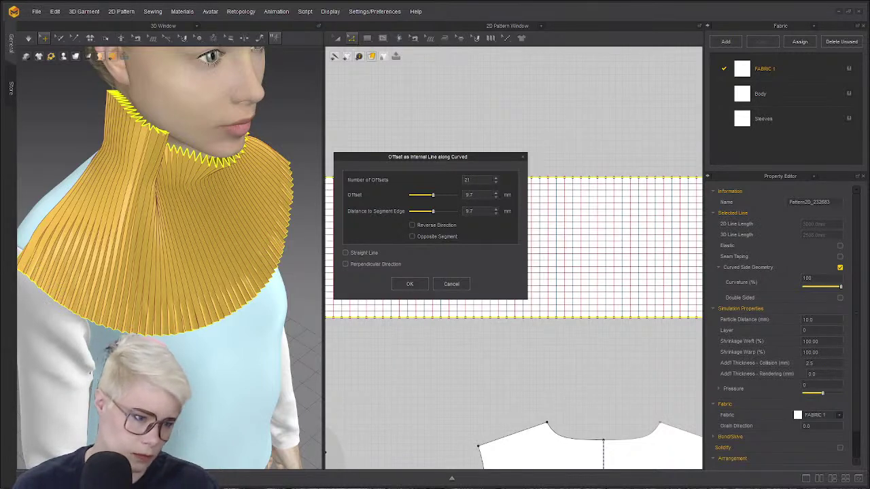
click(426, 286)
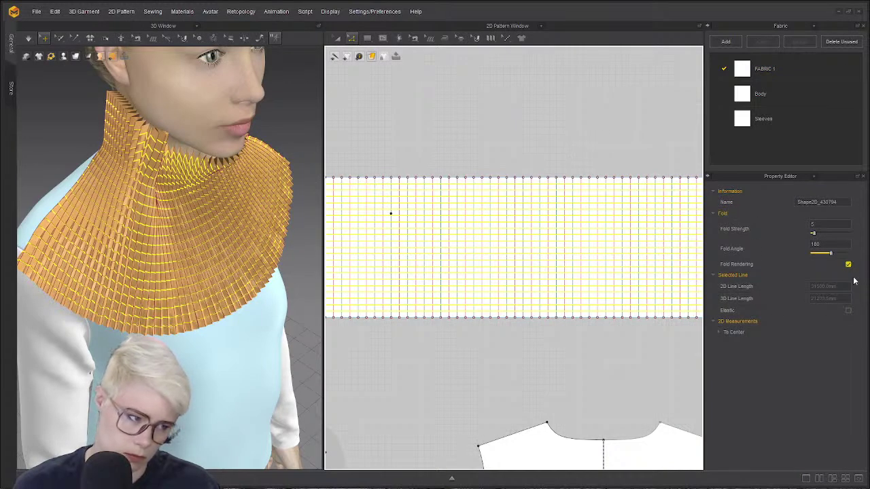
- Enable Elastic on the horizontal internal lines, simulate the collar and set the elastic ratio to 47
click(847, 312)
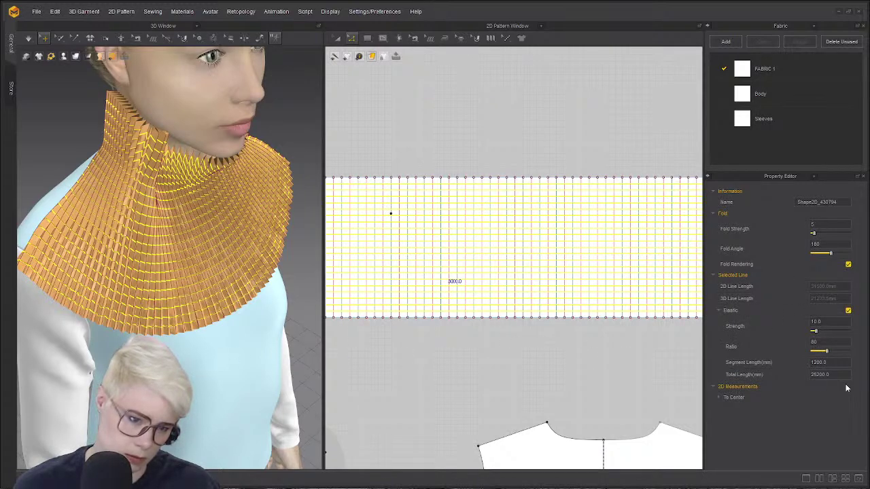
key(space)
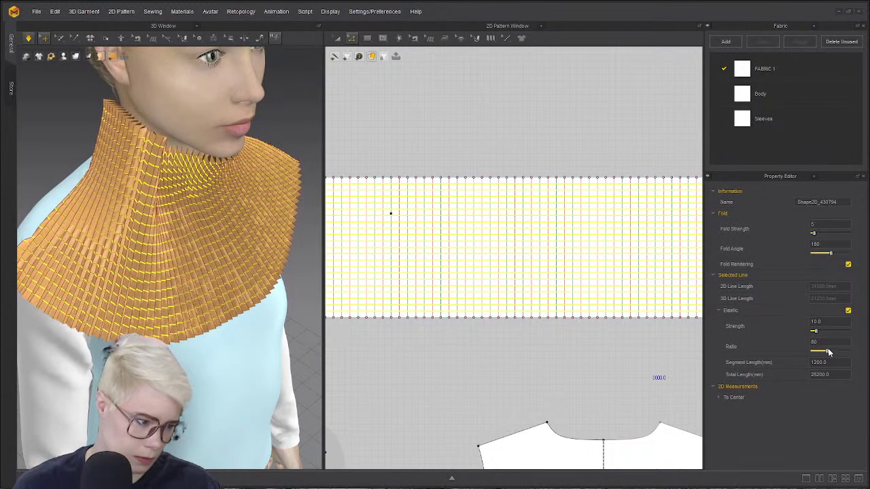
drag(829, 352, 820, 352)
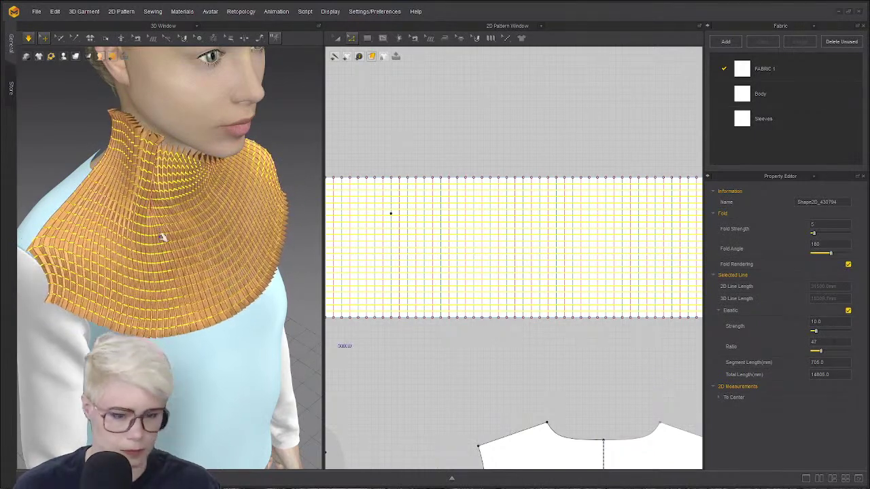
- Pull the collar's neck fabric into place on the avatar while it simulates and clear the selection
right_drag(248, 234, 181, 216)
key(space)
click(174, 168)
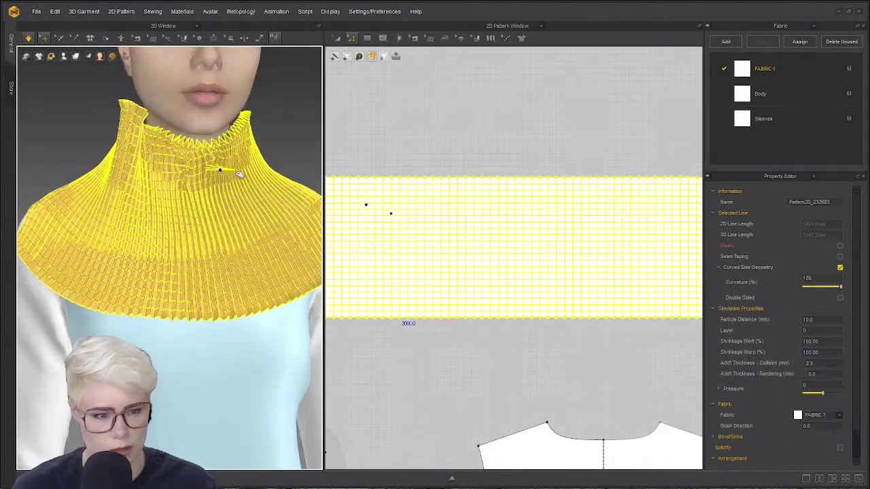
click(501, 169)
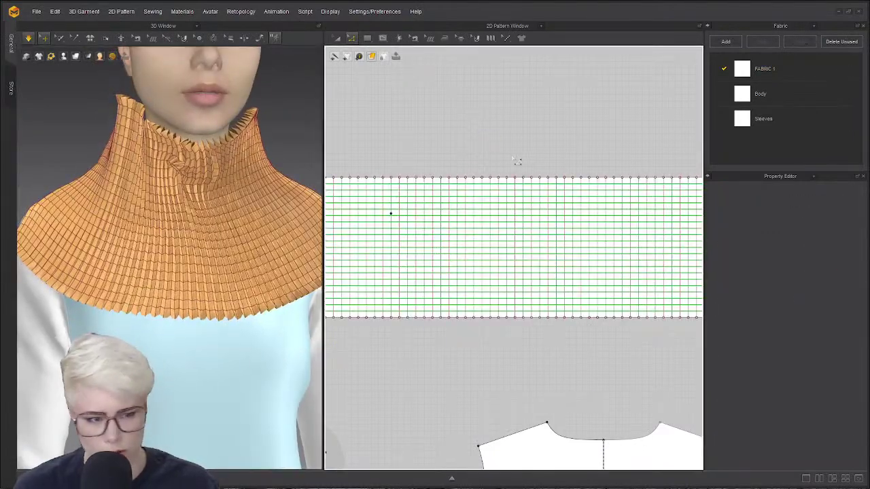
- Examine the simulated elastic collar from the side and front, along with its pattern piece
right_drag(197, 158, 316, 157)
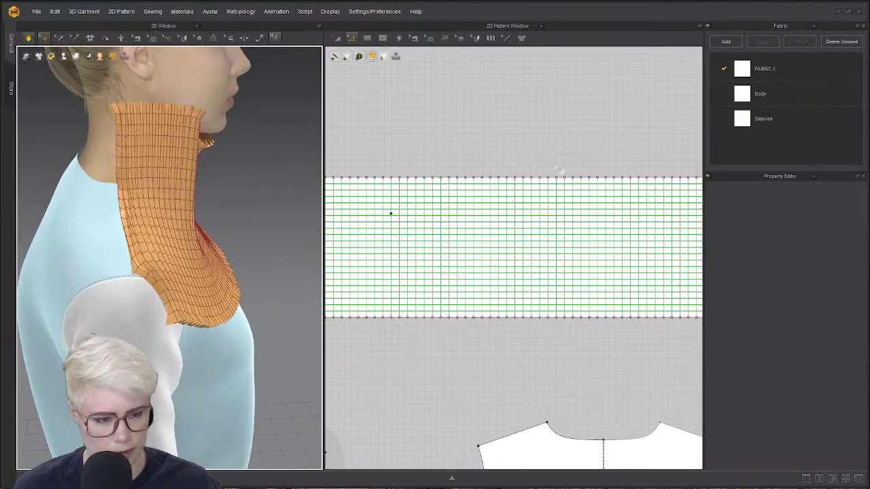
key(a)
scroll(532, 140, down, 5)
middle_drag(518, 145, 471, 125)
scroll(471, 124, up, 3)
middle_drag(434, 102, 471, 154)
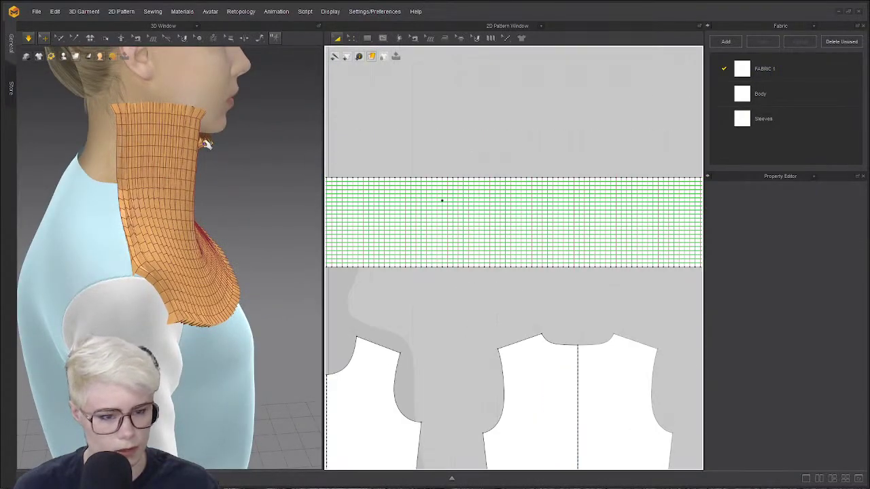
right_drag(206, 144, 111, 164)
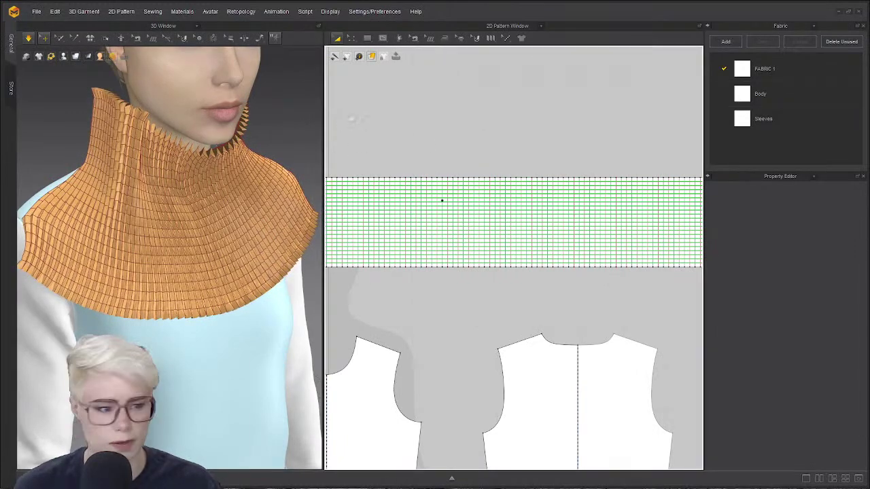
scroll(429, 142, up, 2)
key(z)
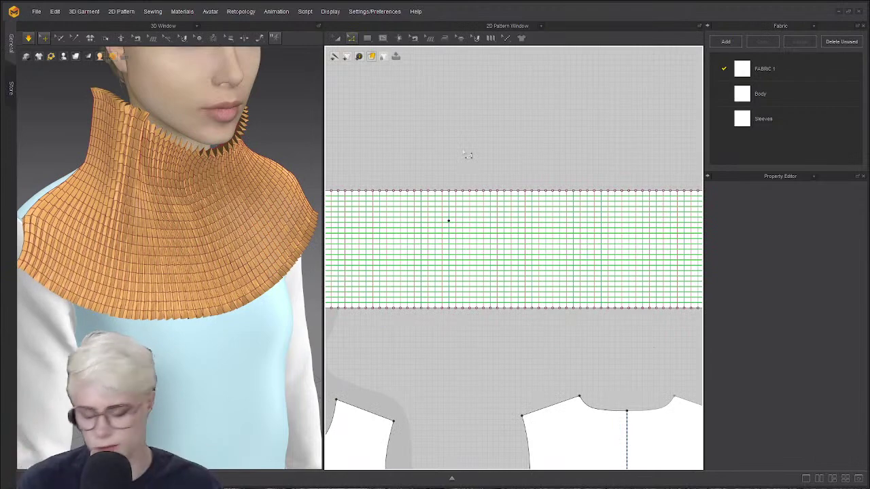
right_drag(95, 137, 82, 157)
- Copy the pleated piece and place a symmetric duplicate beside the original in the 2D pattern layout
key(a)
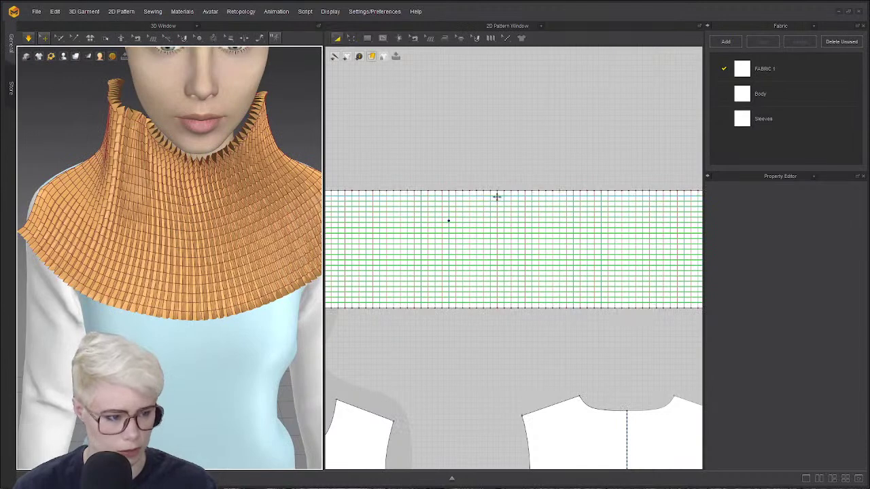
scroll(579, 204, up, 4)
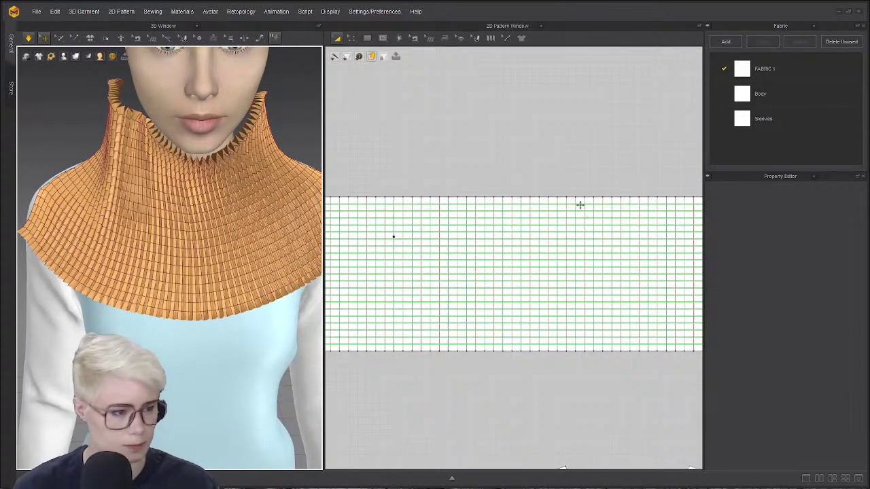
click(566, 208)
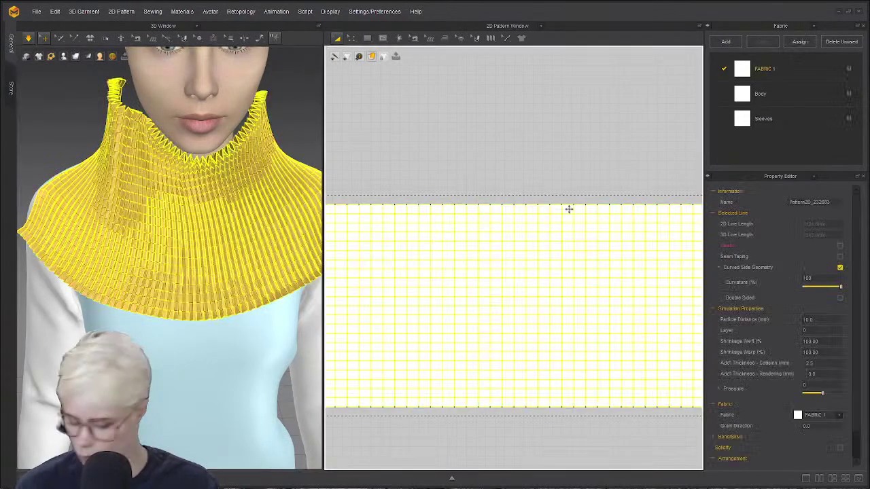
key(ctrl+c)
key(ctrl+v)
scroll(573, 211, down, 5)
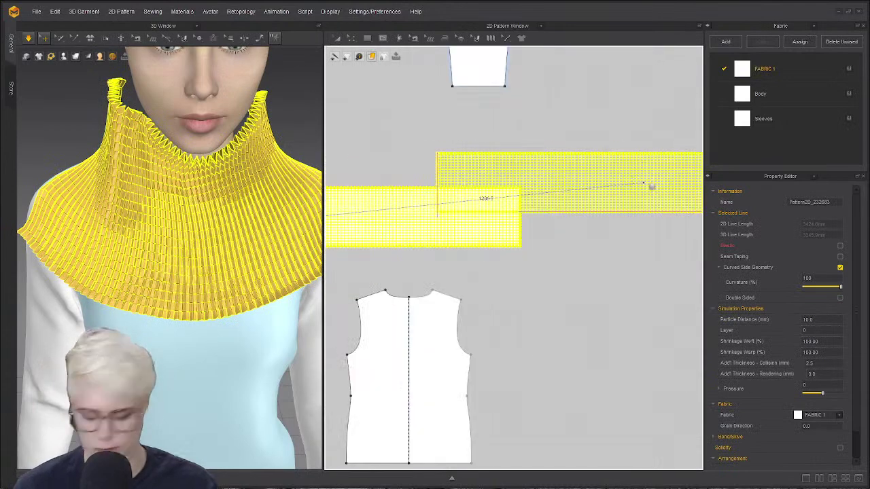
click(651, 187)
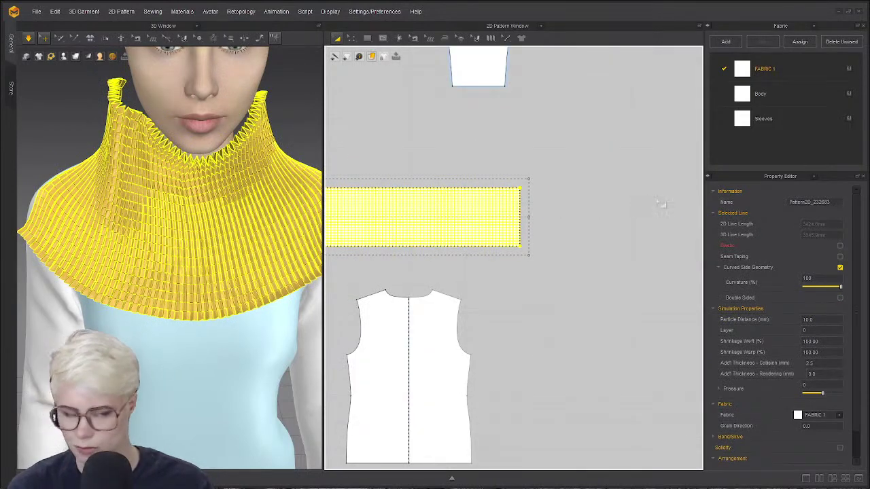
key(ctrl+v)
scroll(609, 229, down, 2)
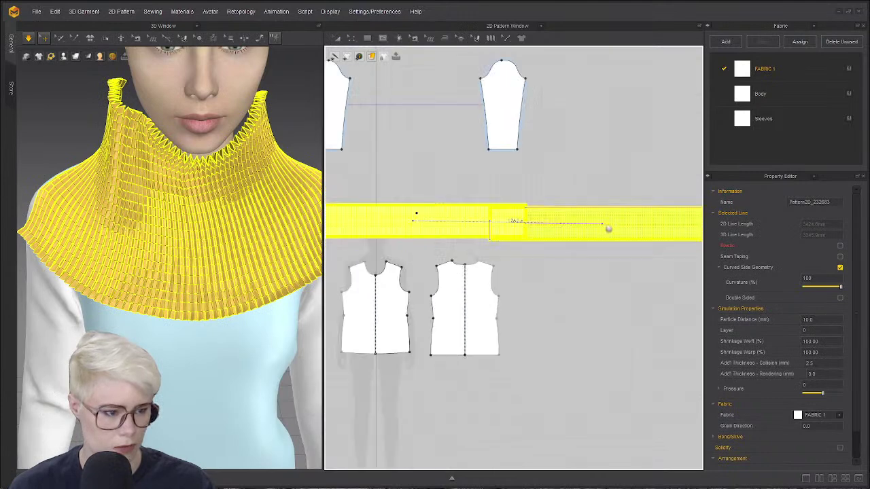
scroll(612, 229, down, 1)
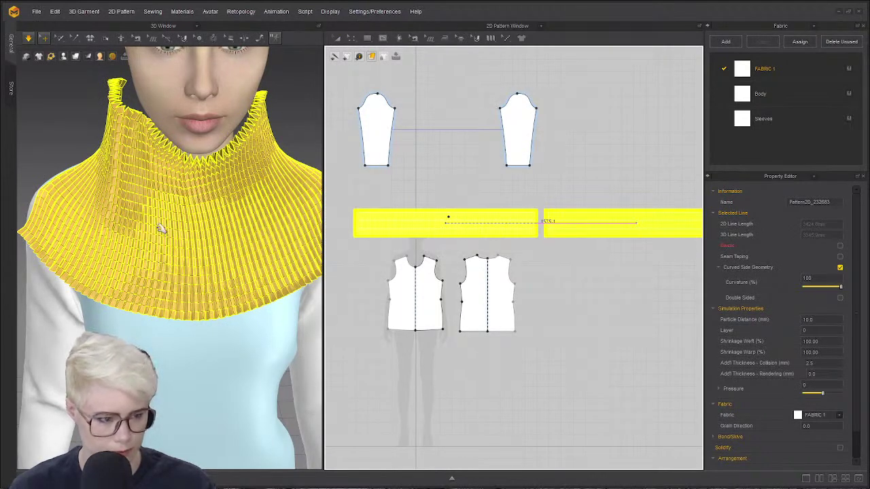
- Position the duplicated collar piece behind the avatar's neck and shoulders in 3D
mouse_move(160, 229)
right_down()
mouse_move(239, 212)
mouse_move(210, 190)
right_up()
scroll(235, 197, down, 3)
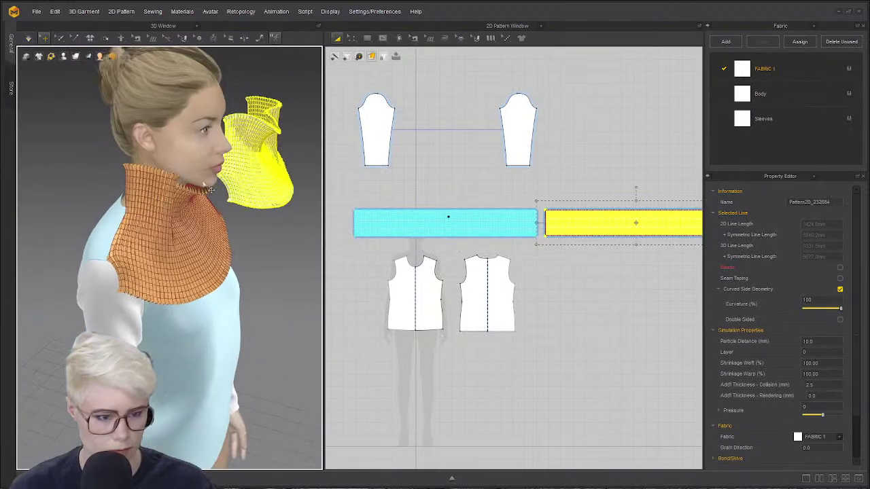
click(275, 159)
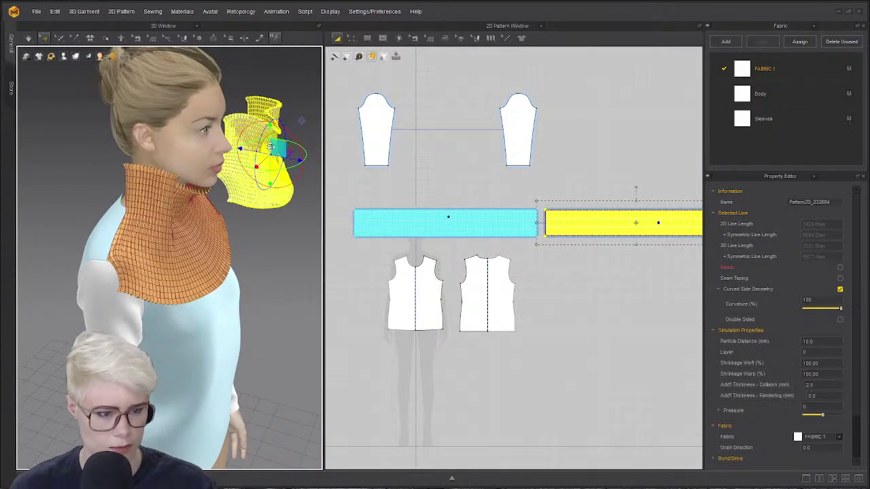
mouse_move(144, 229)
right_down()
mouse_move(192, 231)
mouse_move(124, 218)
mouse_move(312, 166)
right_up()
drag(312, 167, 311, 176)
middle_drag(299, 170, 159, 218)
scroll(142, 184, up, 3)
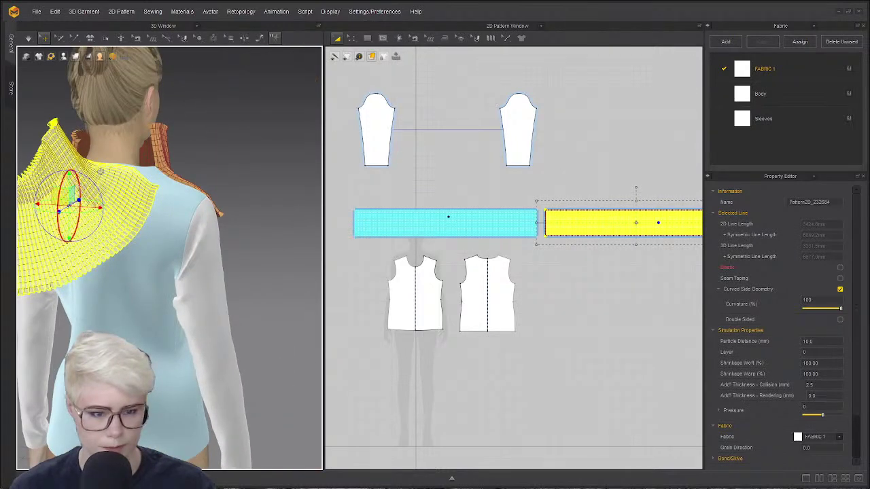
middle_drag(115, 160, 208, 196)
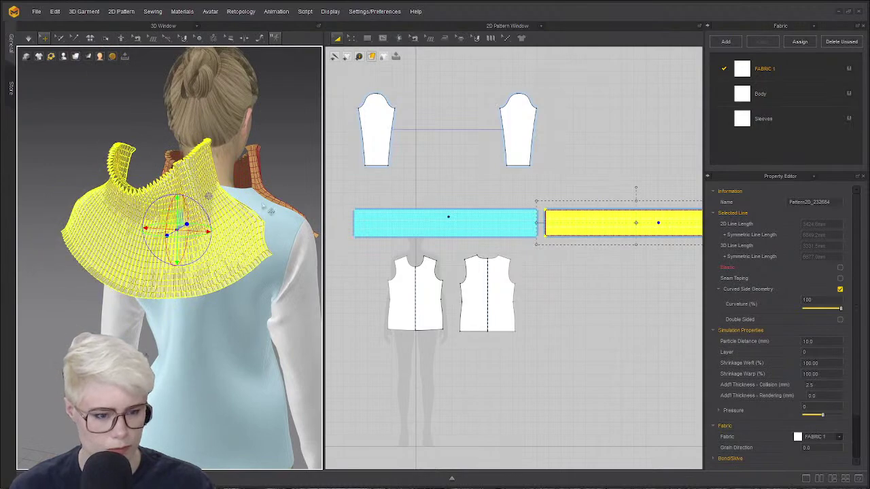
middle_drag(279, 157, 266, 161)
drag(225, 183, 235, 181)
right_drag(235, 181, 173, 162)
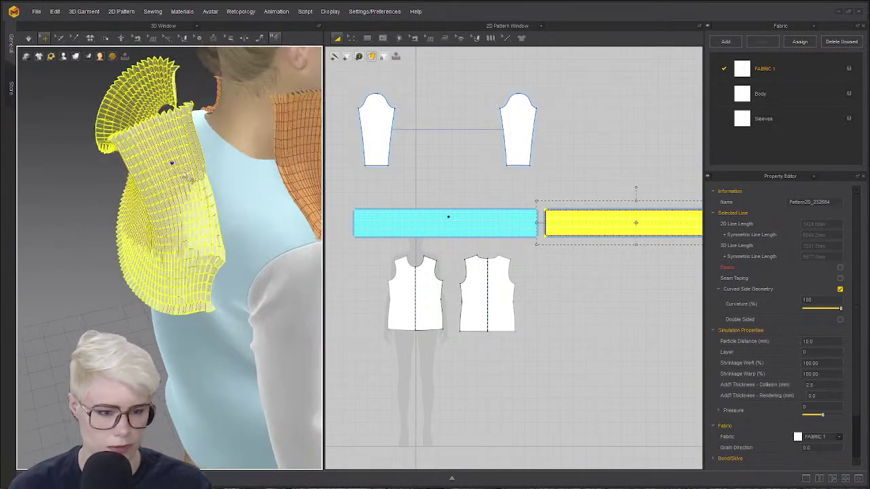
drag(173, 162, 206, 167)
- Sew the adjacent short side edges of the original and duplicated pleated pieces together
key(n)
scroll(557, 215, up, 3)
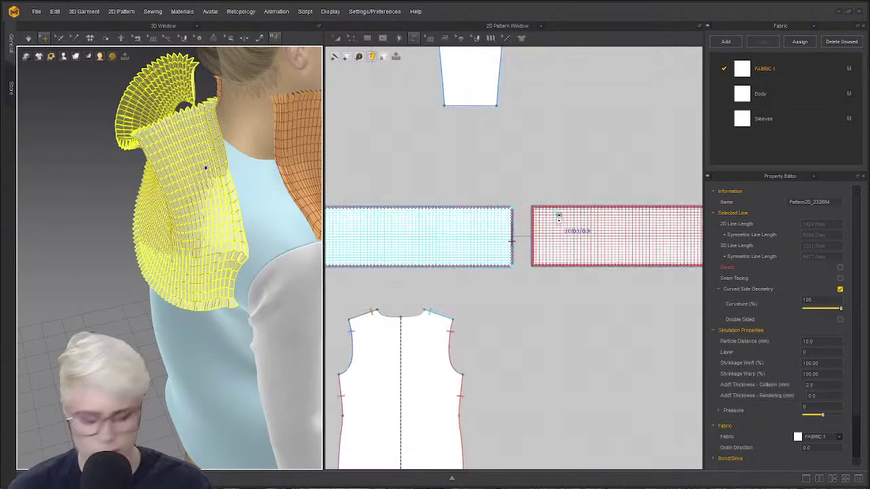
scroll(565, 241, up, 4)
click(488, 168)
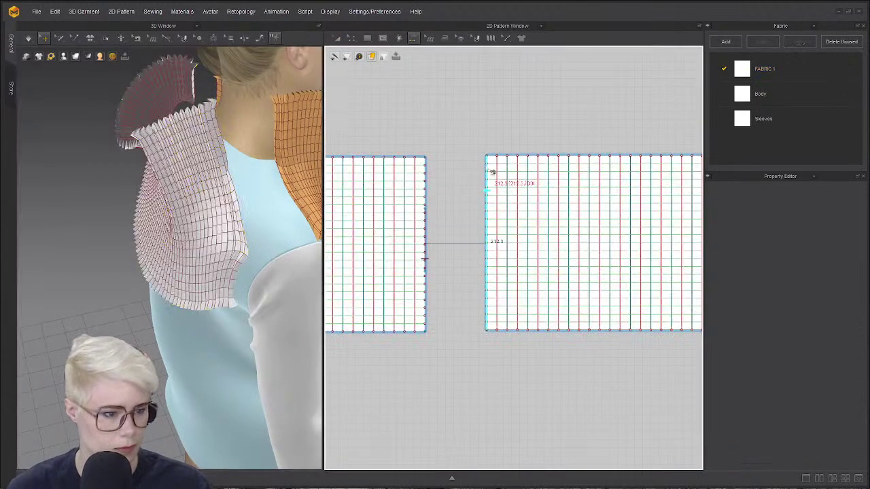
click(426, 174)
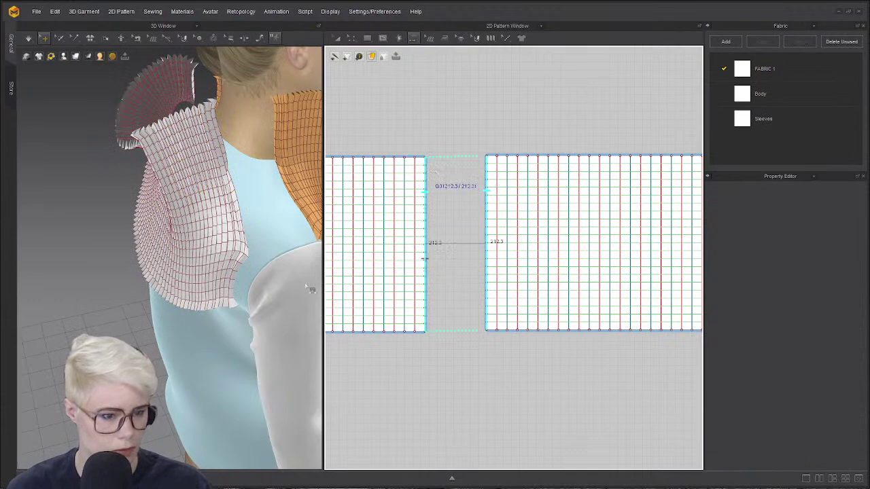
click(425, 242)
scroll(486, 207, down, 3)
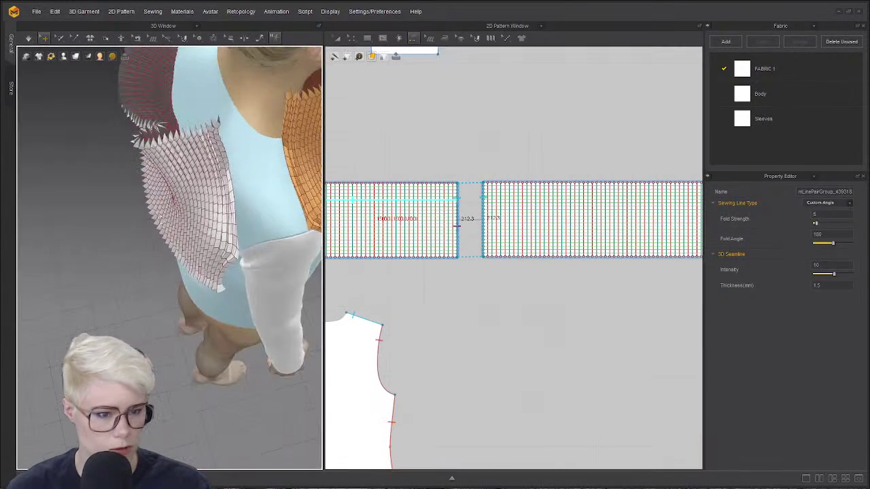
- Sew the original pleated piece's outer side edge to the duplicate's outer side edge to close the collar
right_drag(161, 221, 262, 208)
scroll(414, 187, down, 3)
scroll(379, 228, up, 3)
middle_drag(410, 207, 333, 235)
click(439, 218)
scroll(333, 236, down, 3)
middle_drag(621, 240, 450, 250)
scroll(451, 251, up, 1)
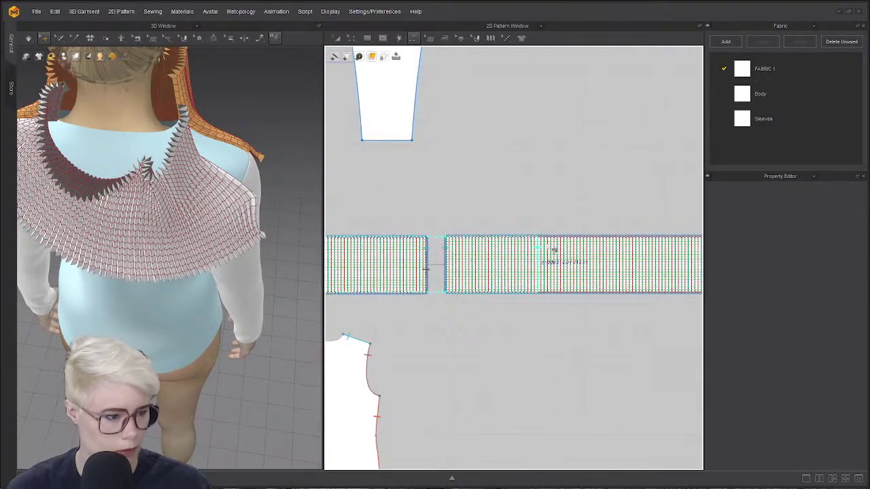
scroll(552, 250, down, 2)
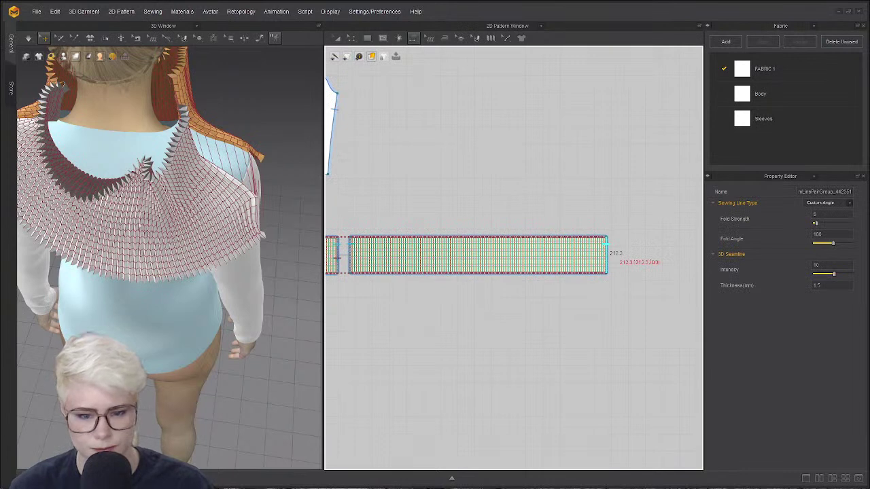
- Simulate the sewn front and back pieces so the closed collar drapes around the avatar's neck and shoulders
scroll(131, 226, down, 1)
right_drag(131, 226, 86, 203)
key(a)
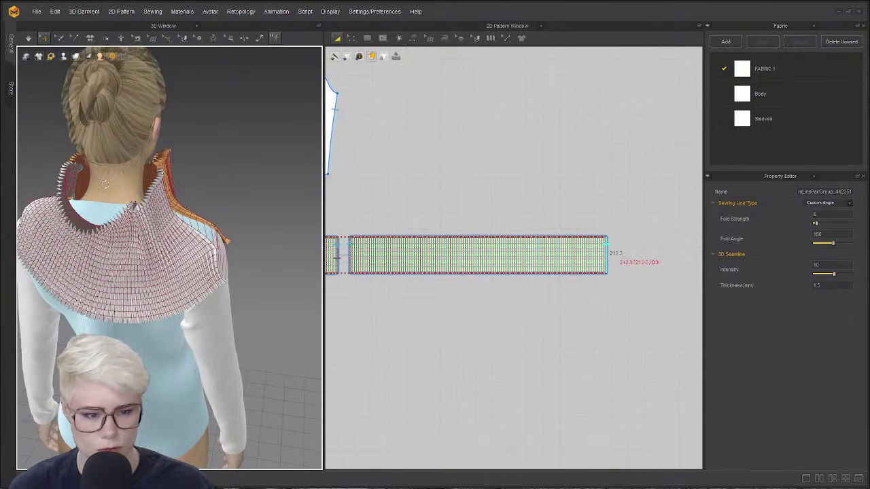
key(space)
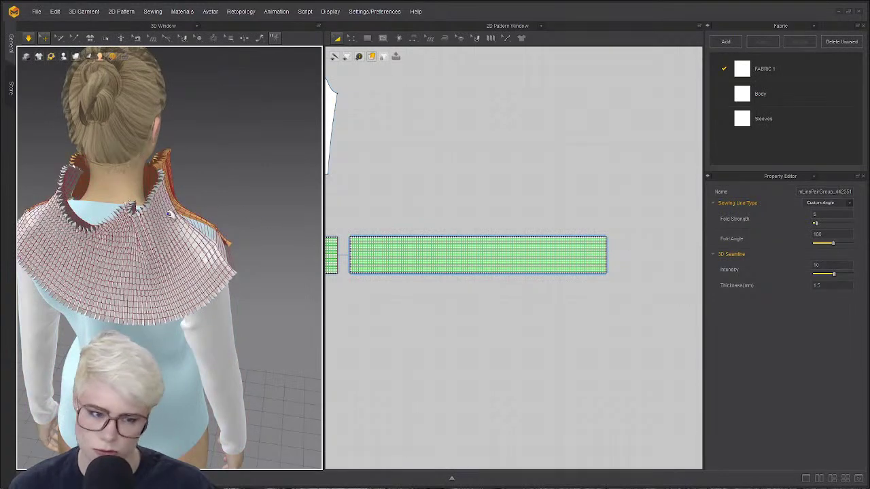
click(170, 234)
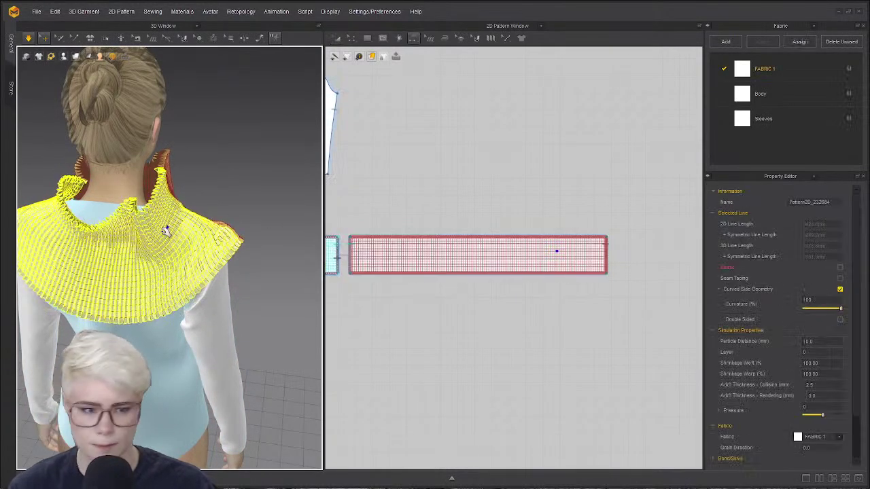
right_drag(123, 279, 1, 257)
right_drag(263, 230, 204, 272)
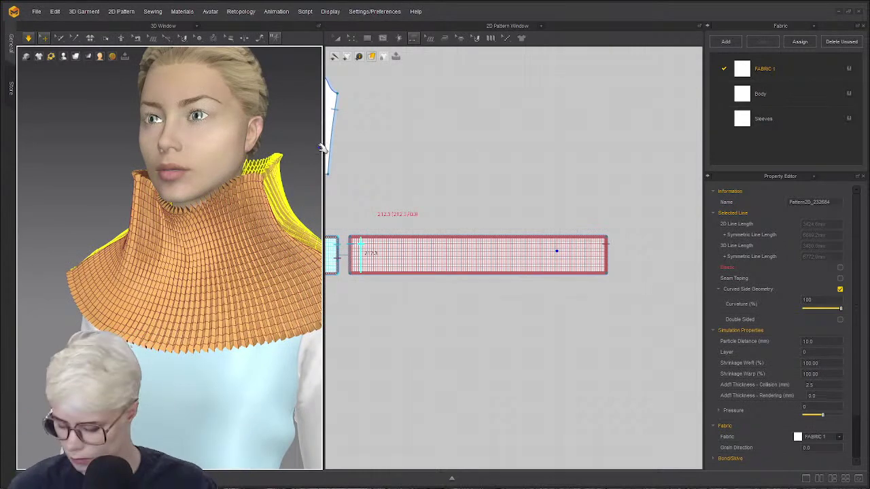
- Examine the draped collar's standing edge, sides and lower hem, comparing them with the horizontal internal lines in the 2D pattern
key(z)
click(409, 215)
scroll(409, 215, up, 5)
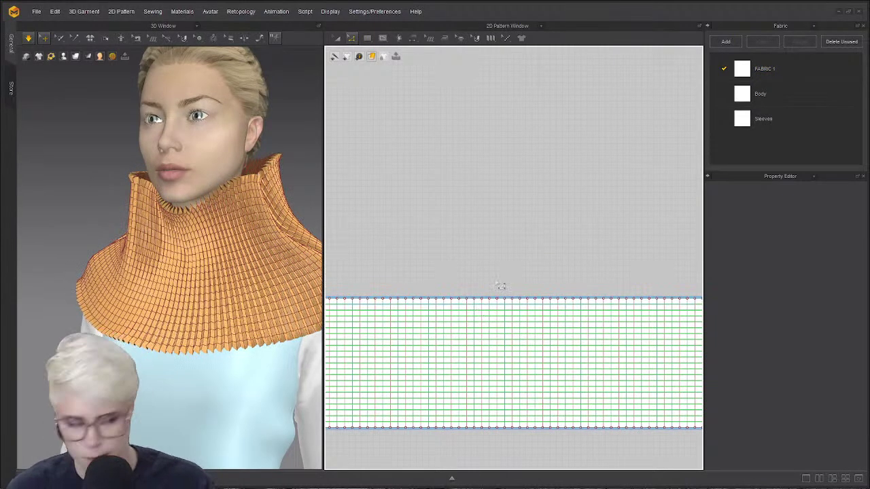
scroll(503, 286, up, 5)
scroll(495, 249, down, 3)
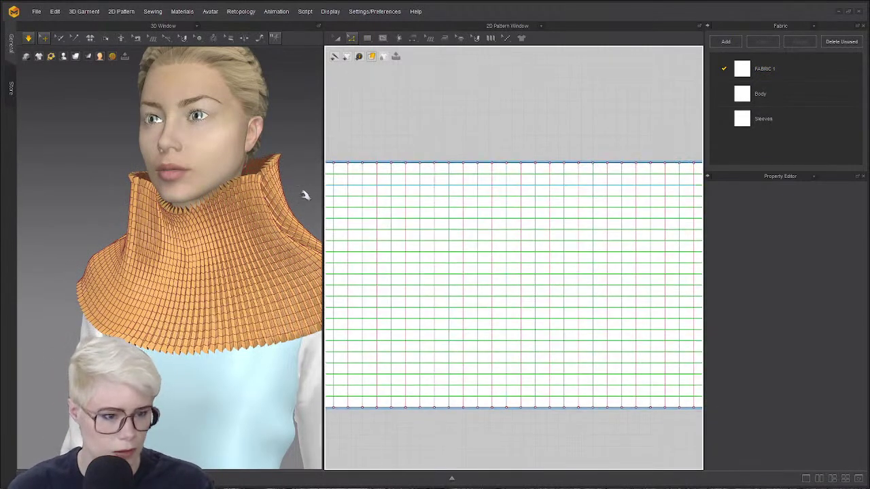
right_drag(306, 192, 143, 189)
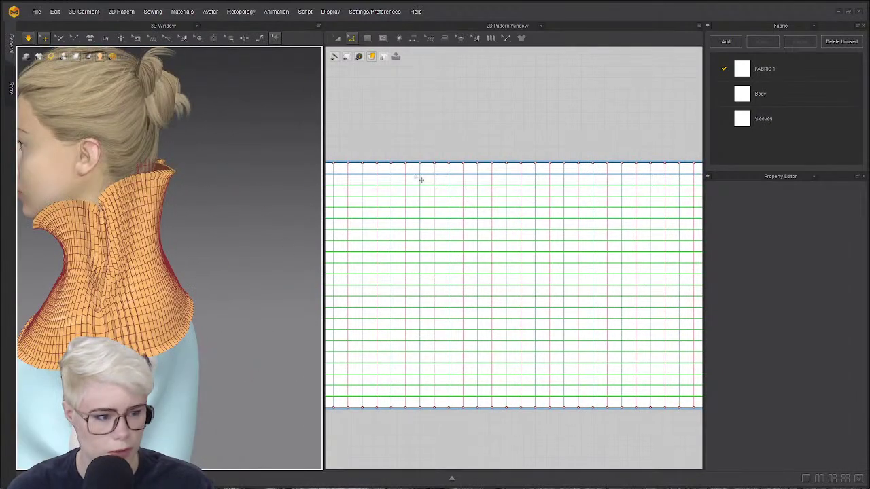
scroll(92, 326, up, 3)
right_drag(92, 326, 200, 246)
key(space)
key(space)
scroll(226, 299, up, 2)
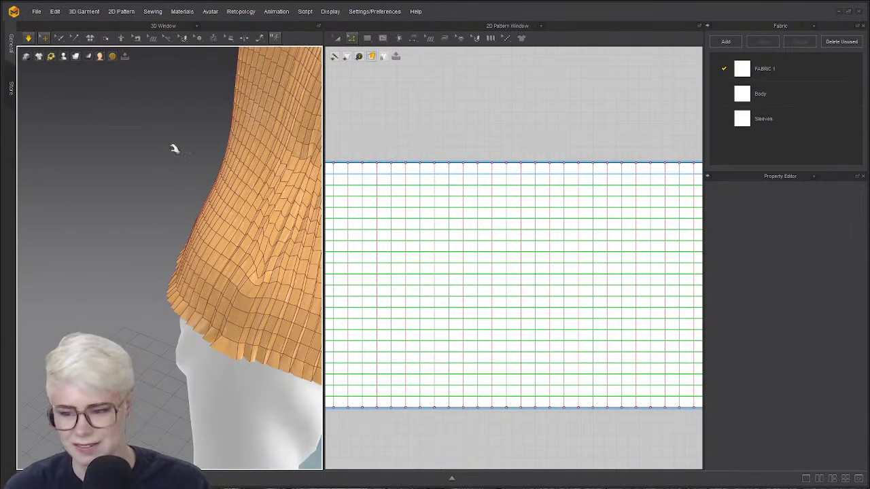
right_drag(213, 197, 278, 212)
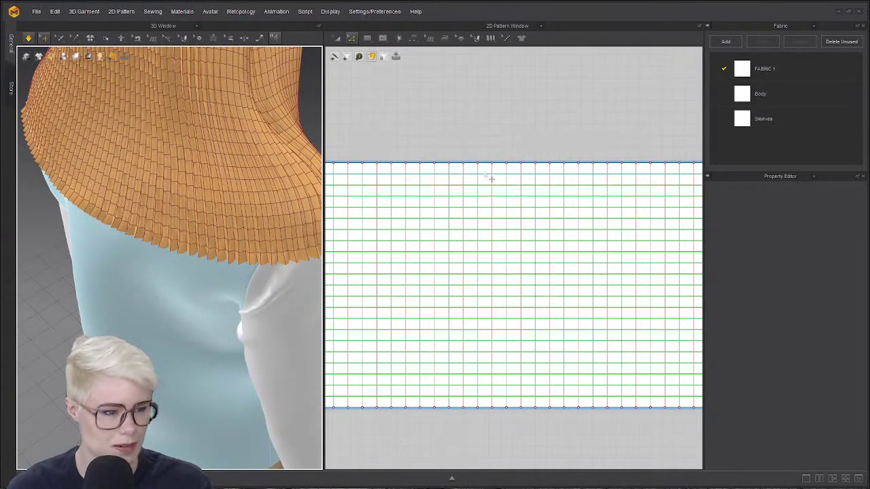
- Set the elastic ratio of the collar piece's uppermost horizontal internal line to 15
click(491, 179)
scroll(174, 162, down, 10)
right_drag(171, 229, 127, 199)
scroll(127, 198, up, 5)
scroll(277, 234, up, 2)
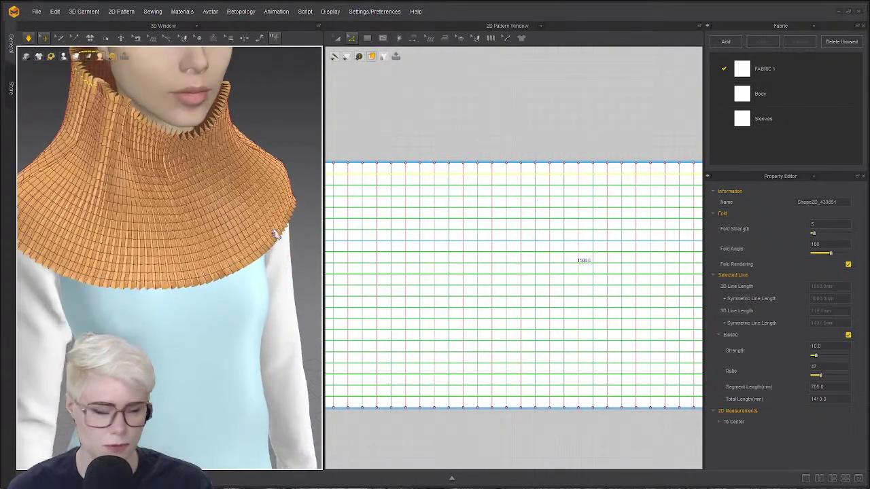
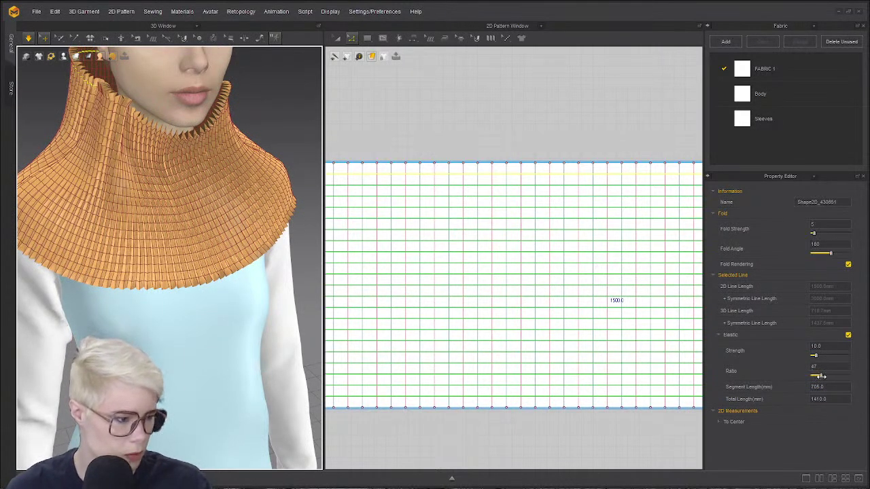
drag(822, 377, 822, 375)
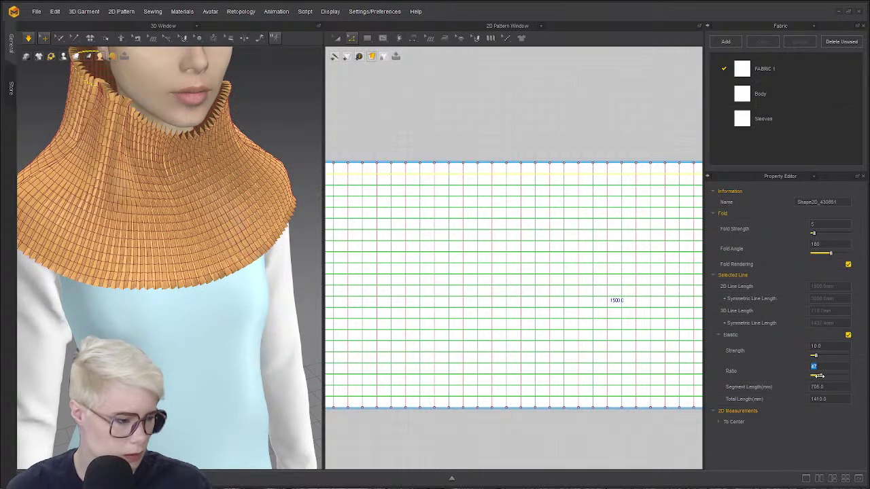
text(15)
key(Return)
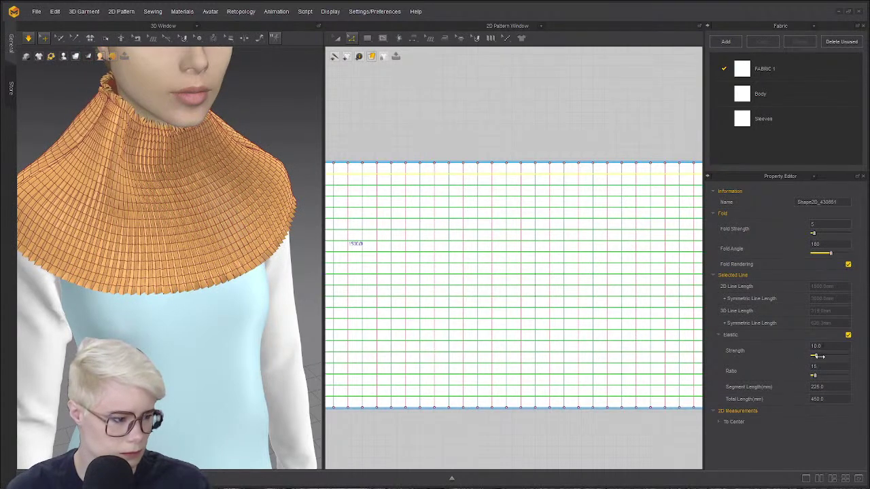
- Set the uppermost horizontal line's elastic strength to 24.8 and its ratio to 10
drag(819, 356, 821, 356)
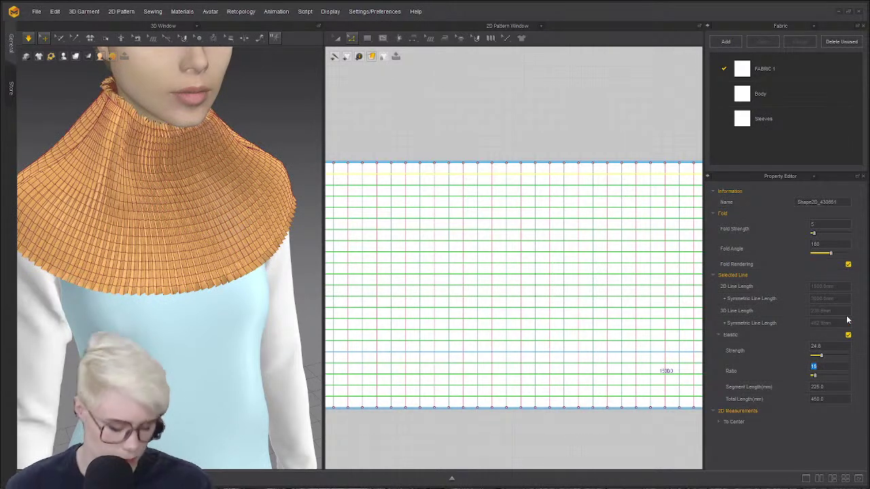
key(Return)
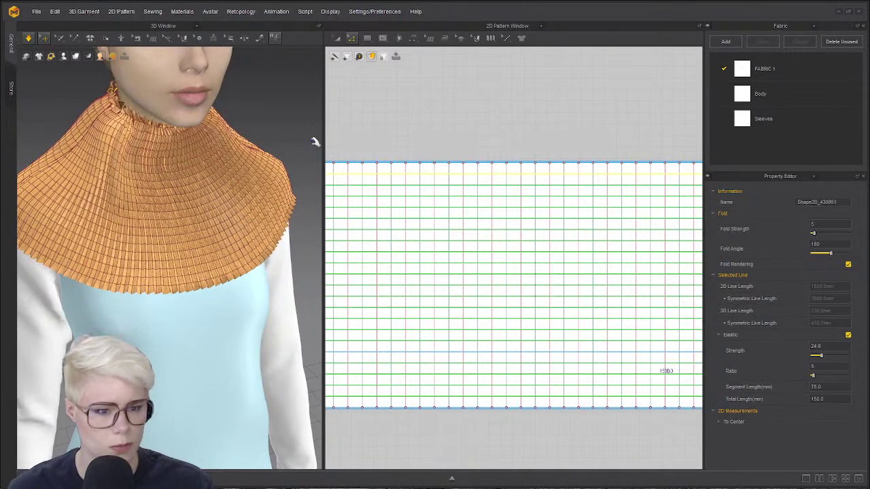
double_click(817, 367)
text(10)
key(Return)
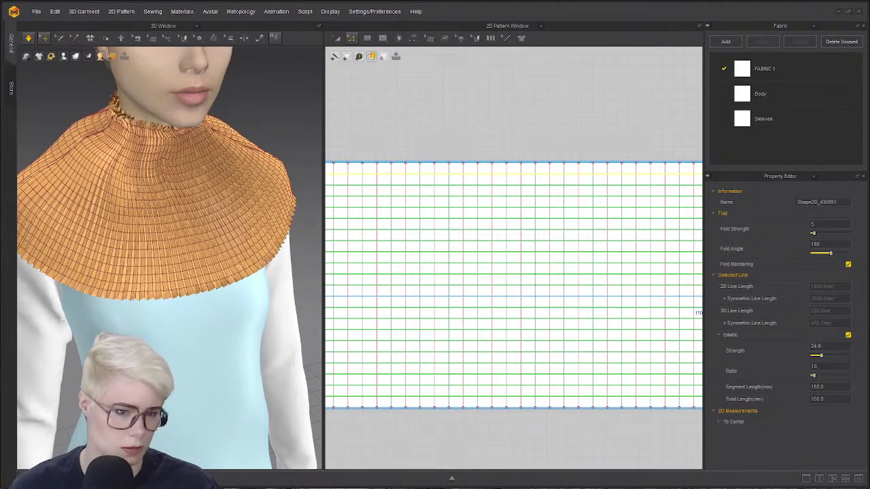
- Stop the simulation and set the elastic ratio of the collar's seven uppermost horizontal internal lines to 15
click(560, 182)
key(space)
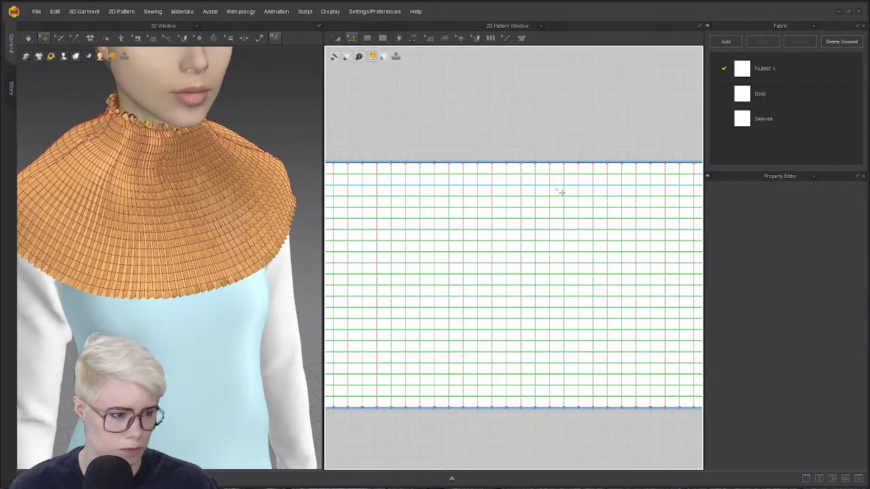
click(560, 185)
shift+click(559, 174)
shift+click(561, 197)
shift+click(562, 207)
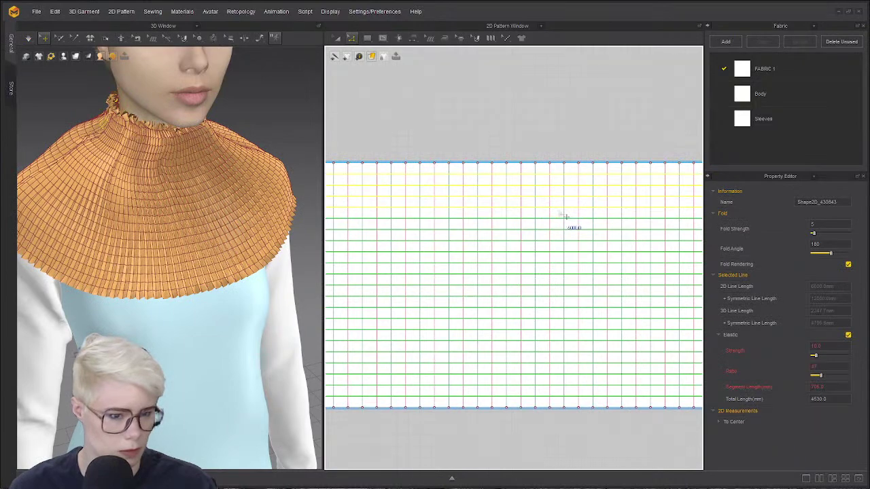
right_drag(144, 177, 312, 192)
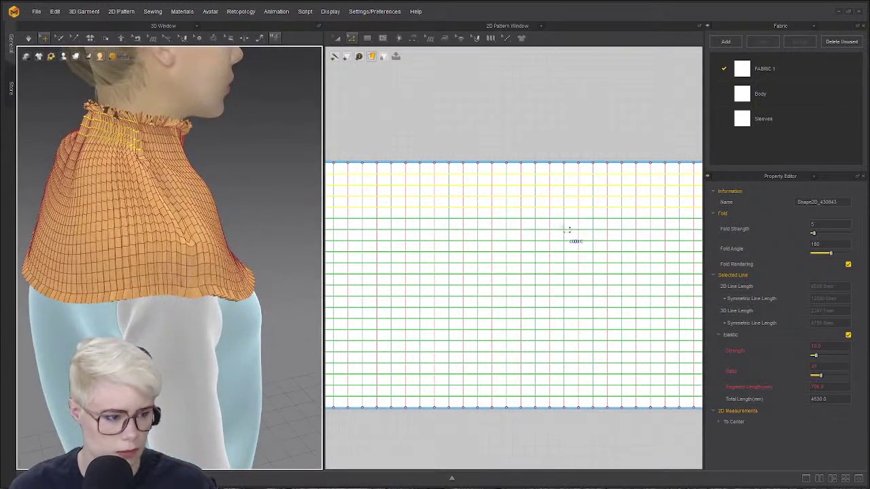
shift+click(568, 219)
shift+click(568, 230)
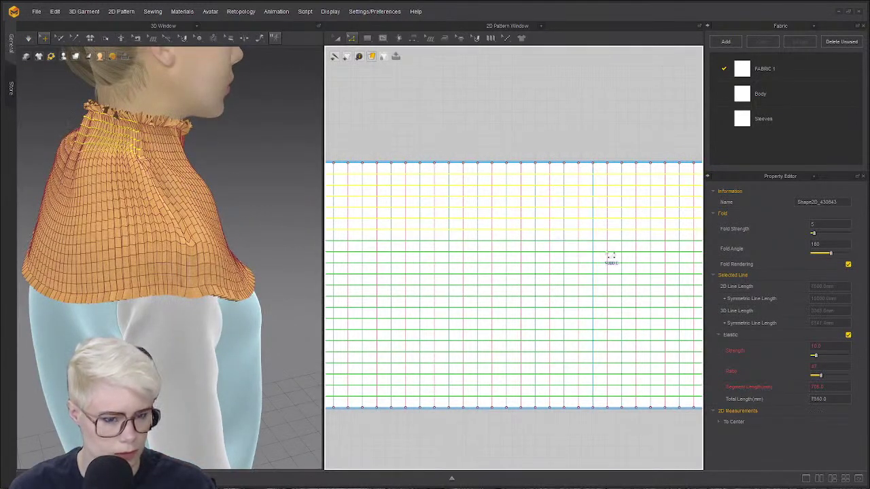
shift+click(558, 240)
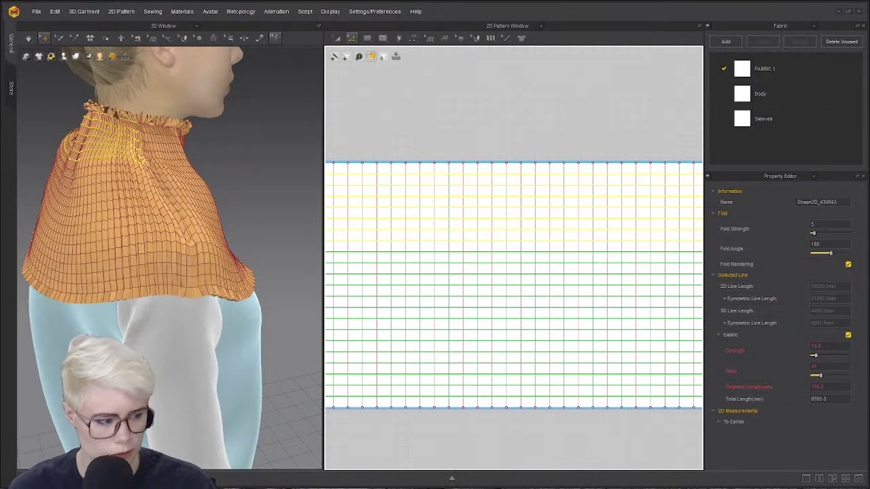
click(822, 367)
text(1)
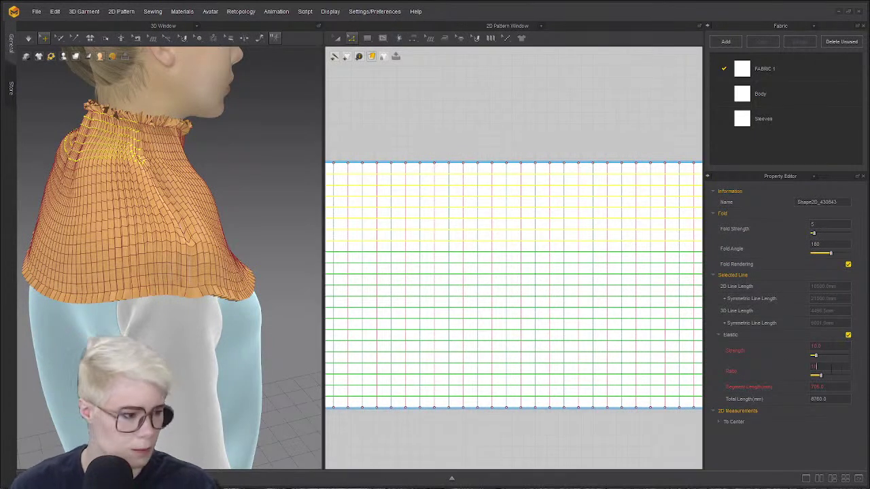
text(6)
key(Return)
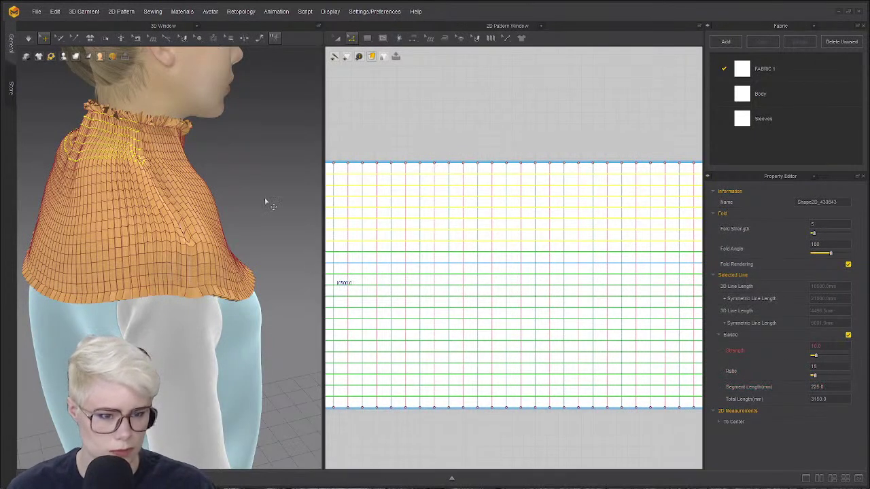
- Simulate the collar again so the seven tightened elastic lines gather it around the neck
click(29, 39)
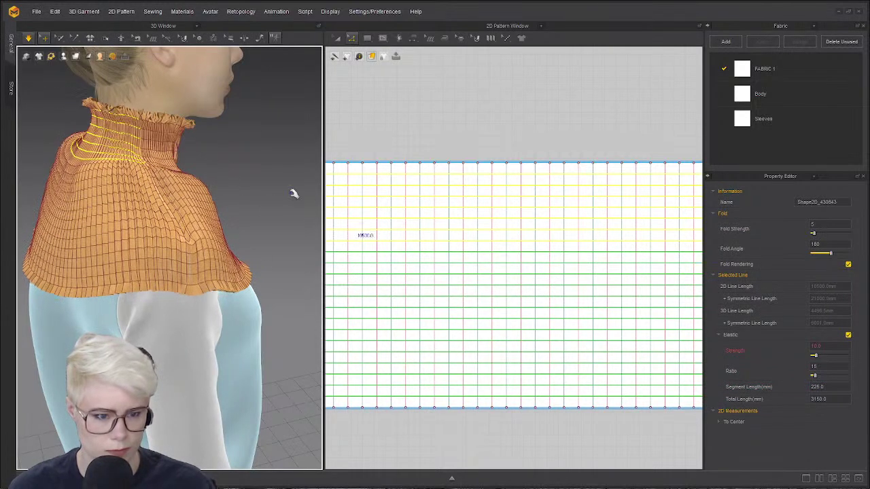
right_drag(272, 217, 164, 240)
middle_drag(126, 134, 147, 235)
scroll(148, 236, up, 2)
right_drag(148, 235, 240, 219)
key(space)
scroll(240, 213, down, 3)
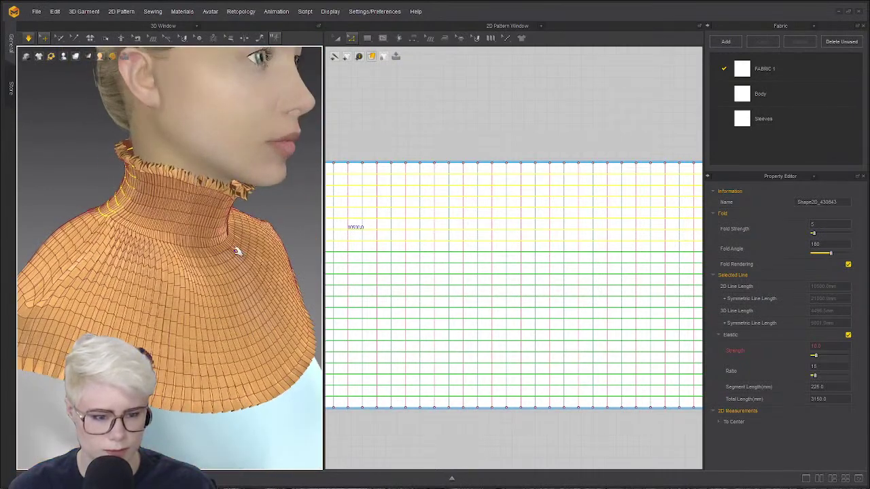
right_drag(171, 229, 219, 230)
key(space)
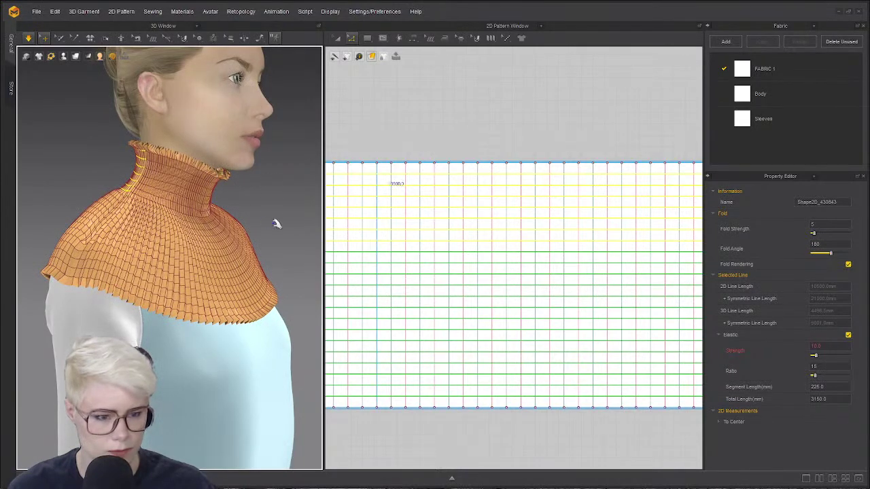
- Inspect the gathered collar's pleated top edge, neck section and shoulder drape from close up and from several angles
key(space)
scroll(224, 203, up, 4)
scroll(212, 204, down, 2)
click(206, 249)
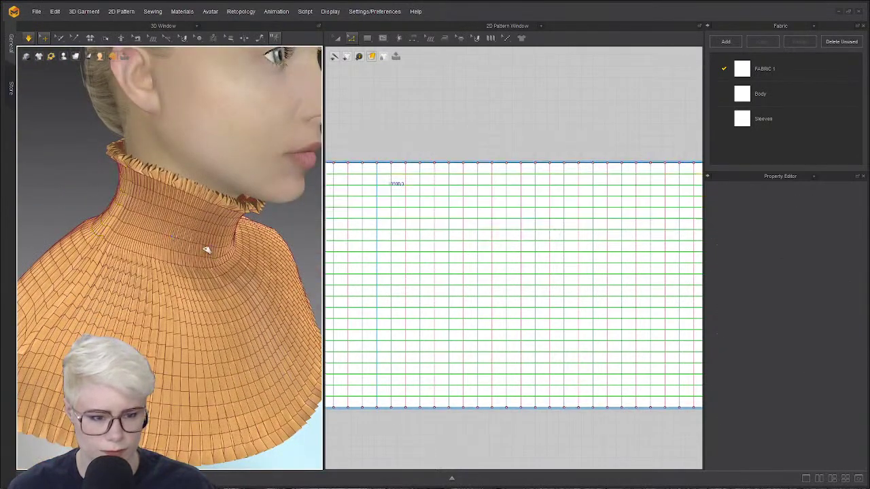
key(space)
scroll(198, 255, up, 2)
right_drag(174, 264, 189, 267)
scroll(150, 256, down, 2)
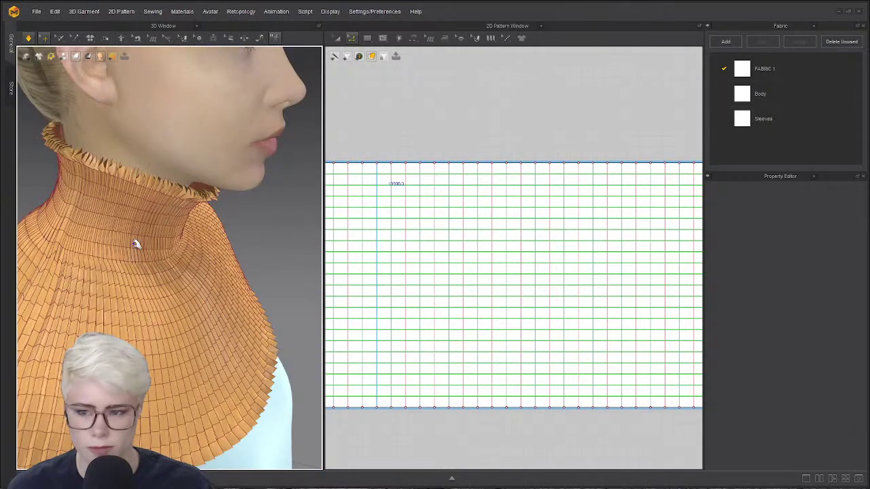
key(space)
scroll(134, 245, up, 3)
right_drag(132, 249, 149, 256)
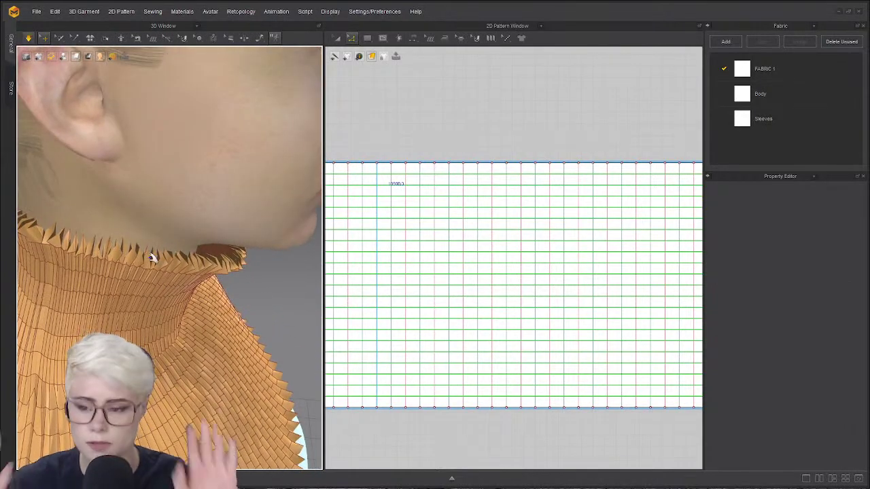
key(space)
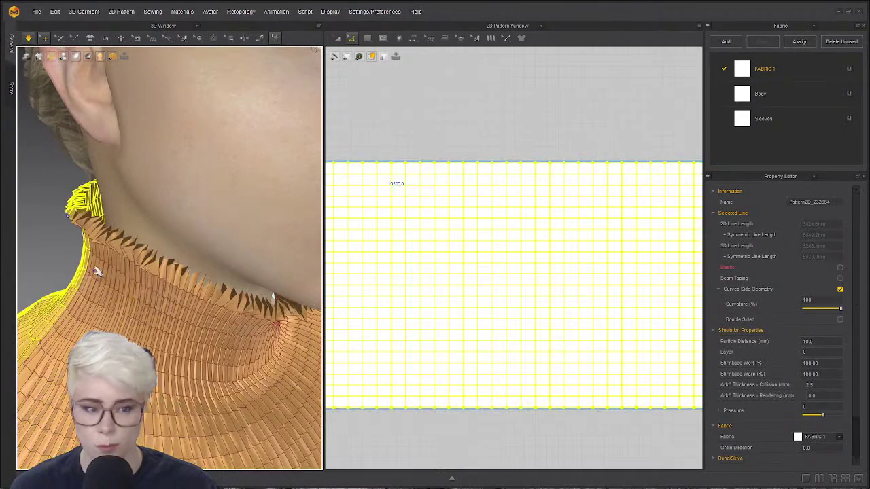
right_drag(97, 272, 87, 251)
right_drag(100, 173, 162, 289)
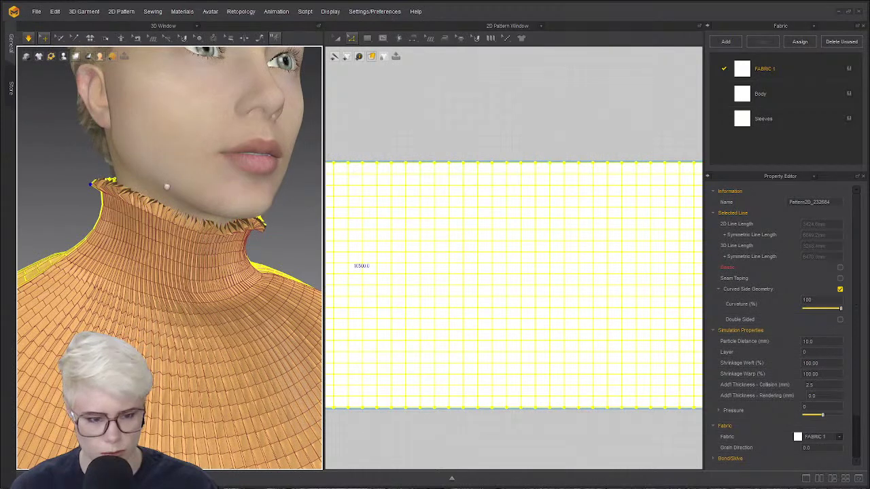
scroll(166, 186, down, 4)
middle_drag(166, 187, 181, 178)
right_drag(160, 191, 128, 208)
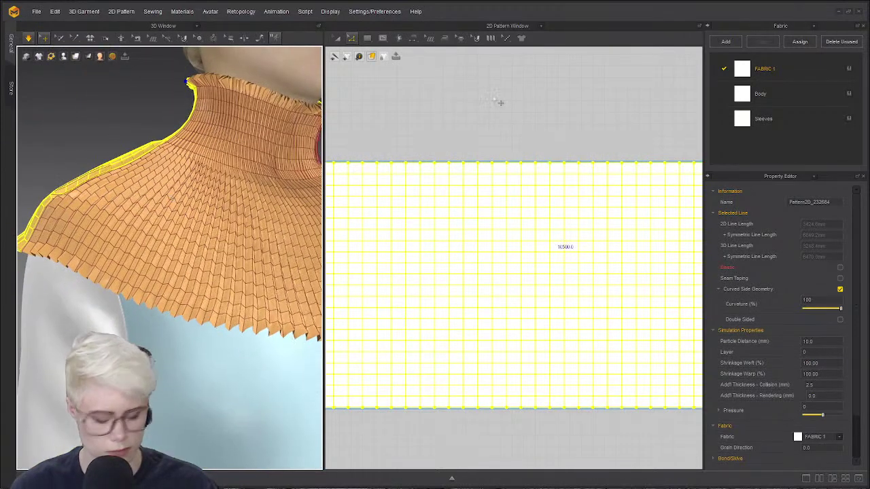
click(469, 171)
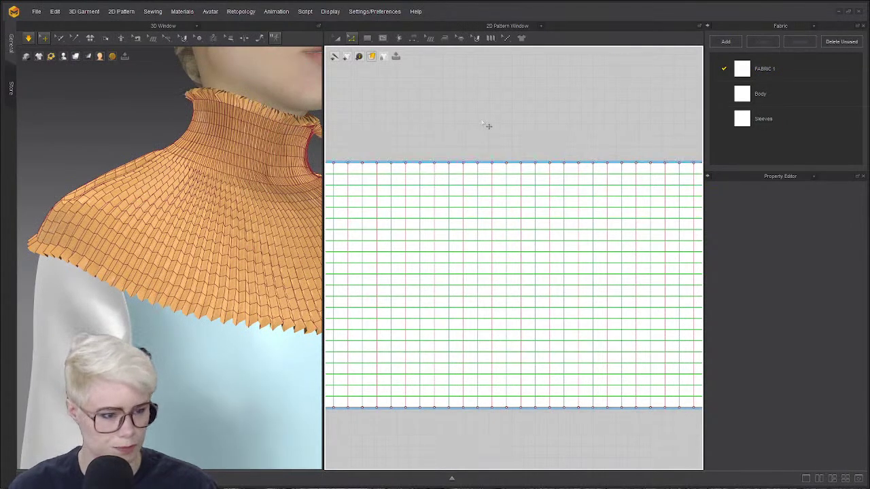
click(516, 176)
shift+click(519, 187)
shift+click(521, 197)
shift+click(520, 208)
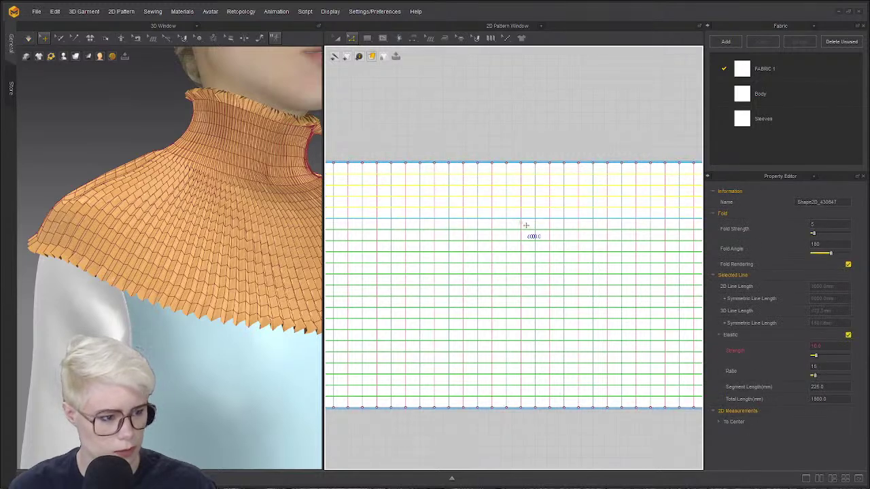
shift+click(524, 226)
shift+click(525, 236)
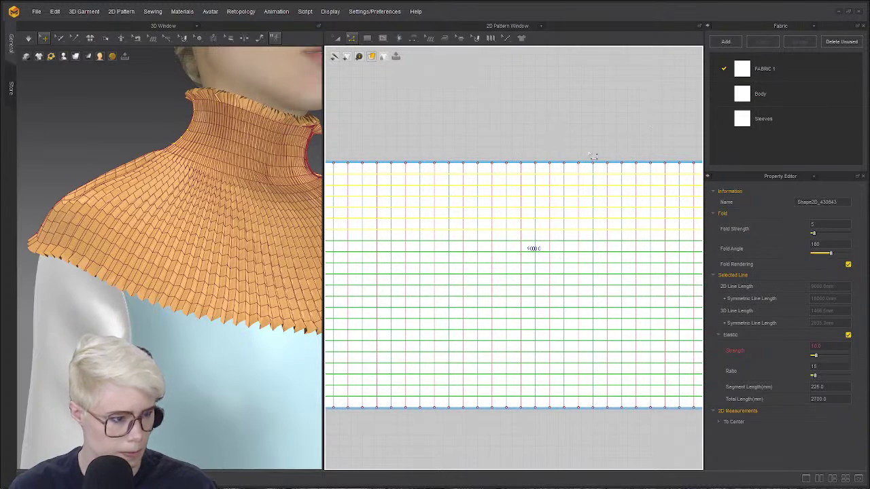
right_click(508, 104)
click(497, 84)
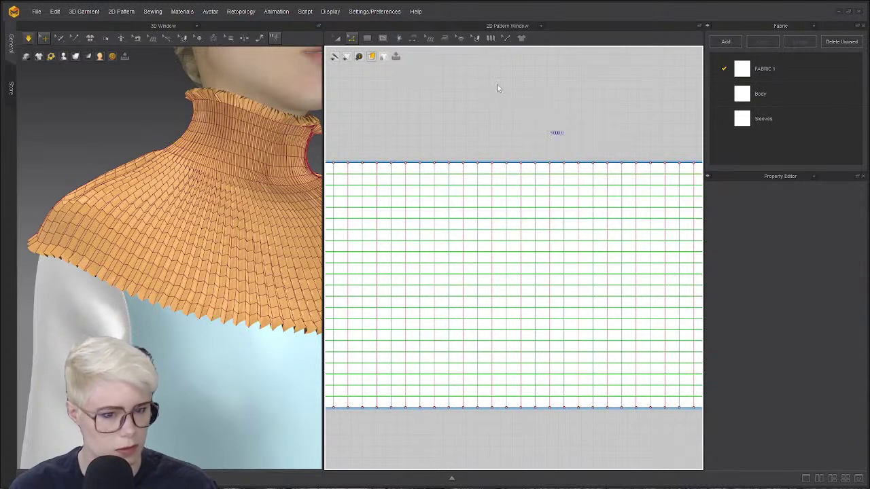
- Lock all pattern outlines and select the ten uppermost horizontal internal lines of the collar piece
right_click(433, 98)
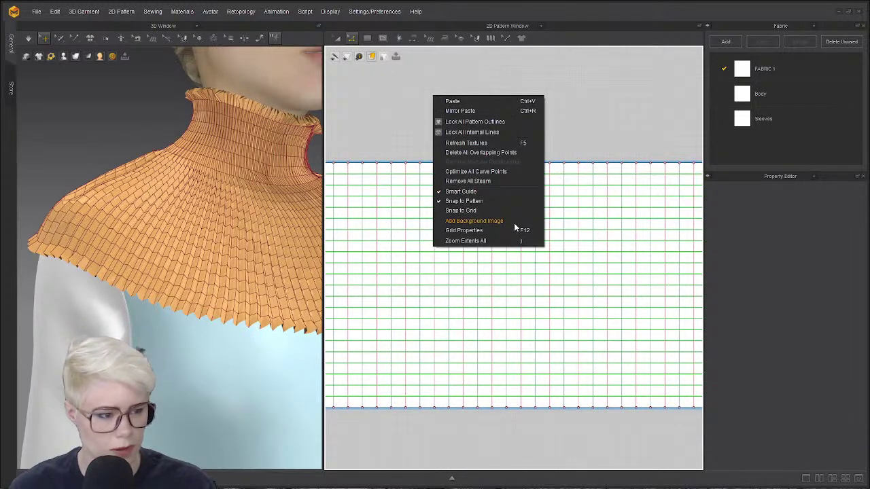
click(499, 121)
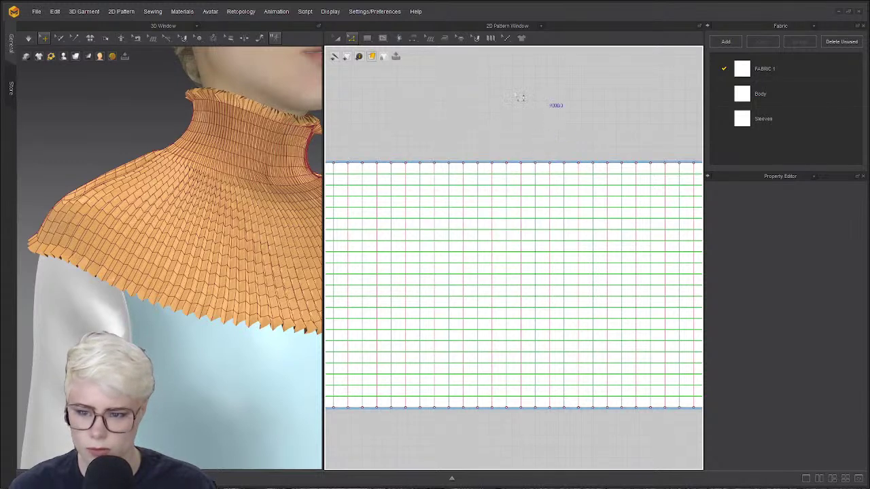
click(509, 180)
shift+click(507, 185)
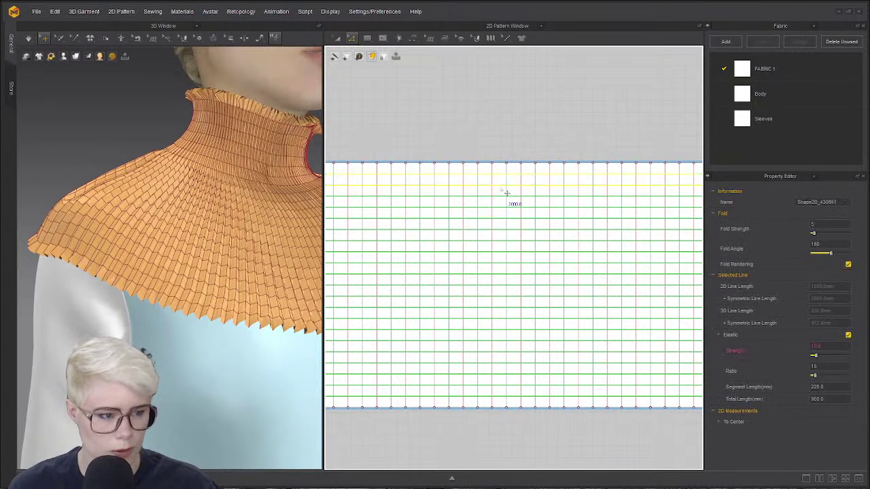
shift+click(509, 198)
shift+click(506, 210)
shift+click(506, 222)
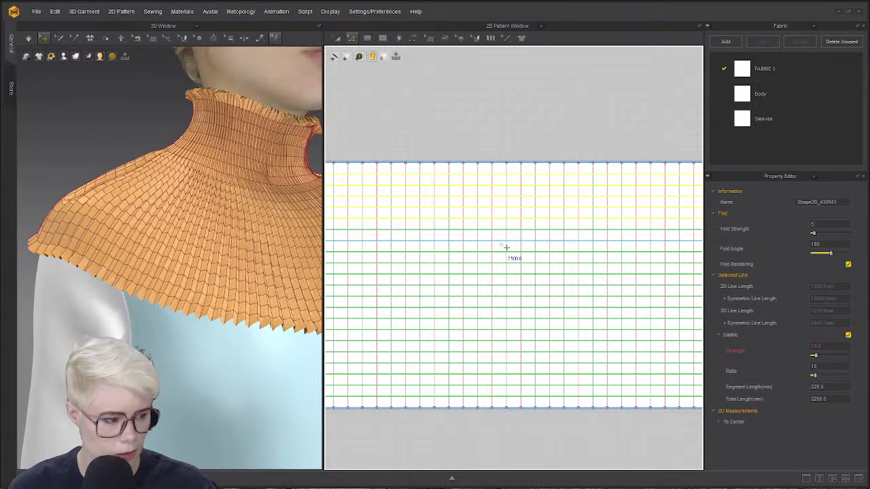
shift+click(510, 238)
shift+click(508, 249)
shift+click(508, 259)
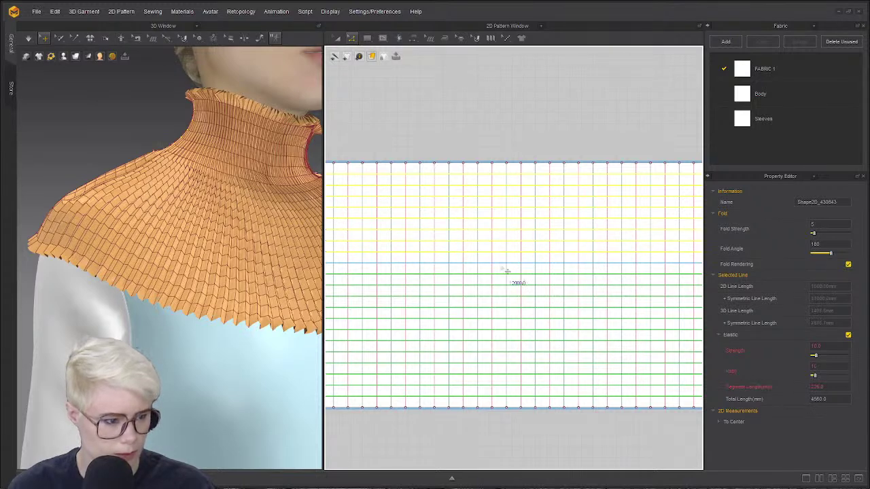
shift+click(507, 270)
shift+click(508, 282)
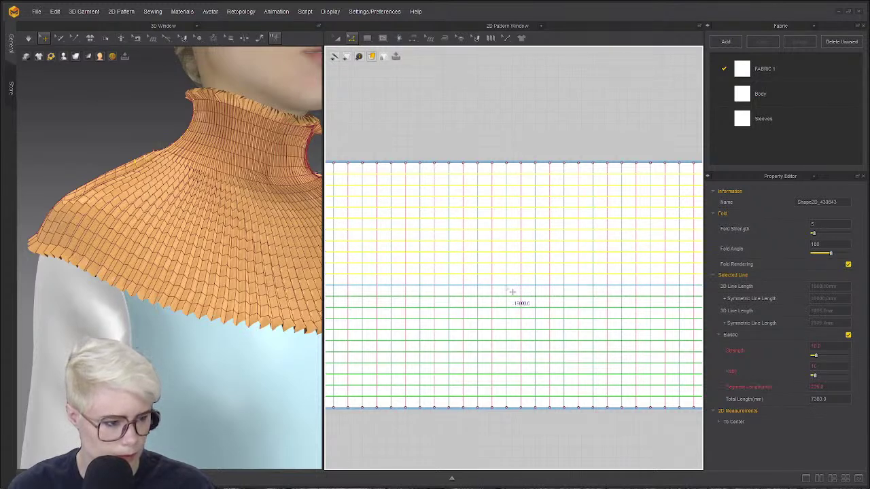
- Reduce the selection to the nine uppermost horizontal lines and set their elastic ratio to 15
right_drag(246, 209, 227, 182)
scroll(251, 202, up, 2)
scroll(251, 202, down, 5)
scroll(178, 157, down, 4)
scroll(234, 187, up, 2)
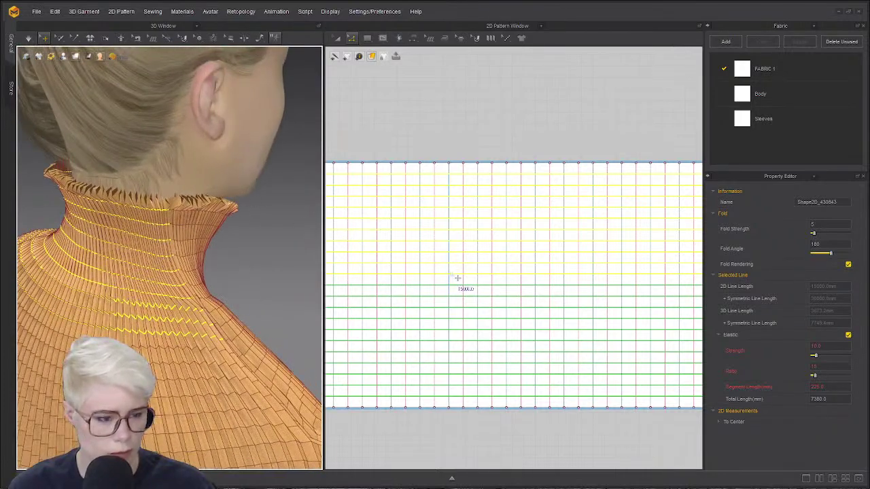
shift+click(496, 284)
click(813, 346)
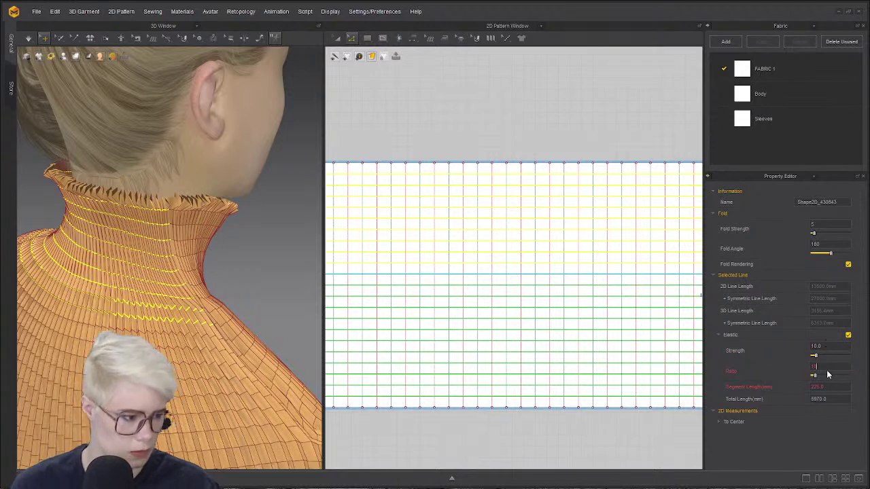
text(15)
key(Return)
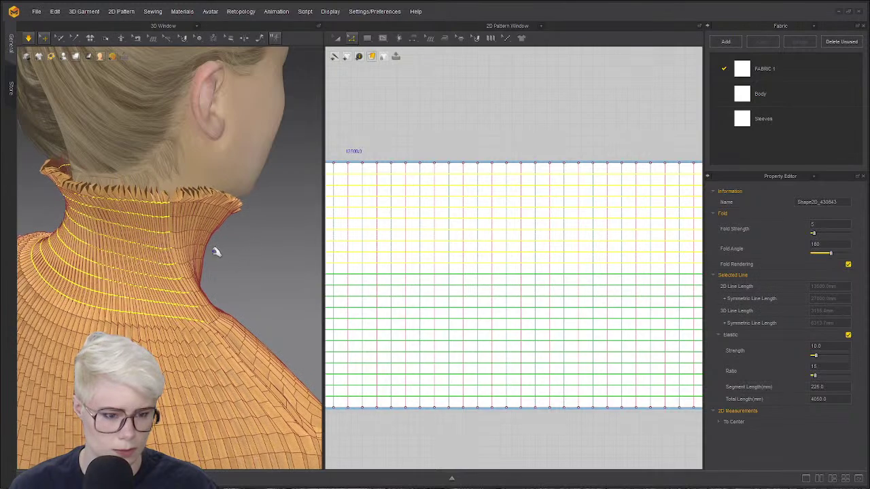
- Simulate the collar with the nine elastic lines and view its fit around the neck and shoulder
scroll(218, 252, down, 5)
right_drag(259, 153, 133, 167)
scroll(160, 227, up, 5)
scroll(170, 190, down, 5)
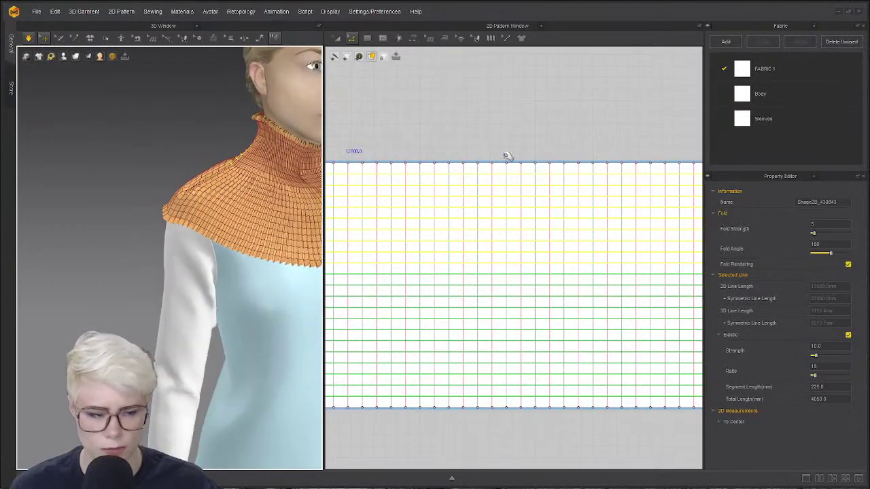
- Stop the simulation, activate sewing editing and unlock all pattern outlines
key(n)
scroll(507, 158, down, 5)
middle_drag(482, 166, 615, 189)
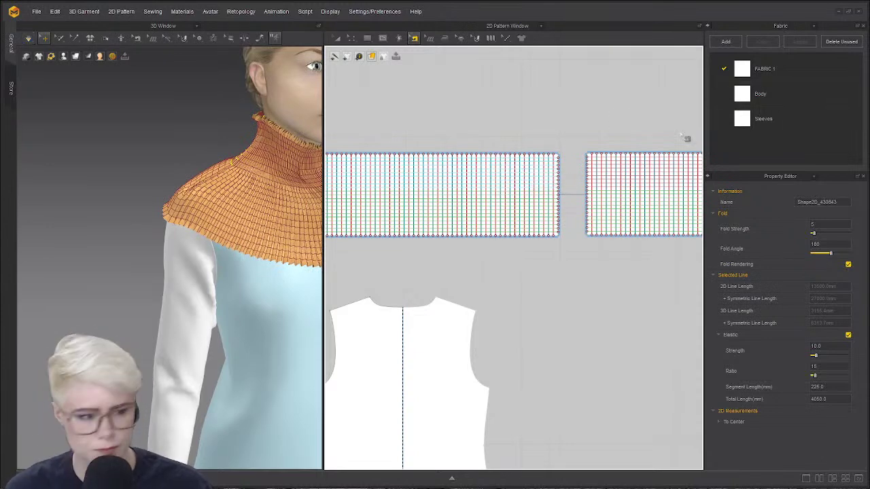
scroll(548, 192, up, 3)
middle_drag(531, 191, 673, 201)
scroll(646, 207, down, 3)
scroll(520, 210, down, 2)
middle_drag(491, 199, 674, 199)
scroll(401, 207, up, 4)
click(559, 151)
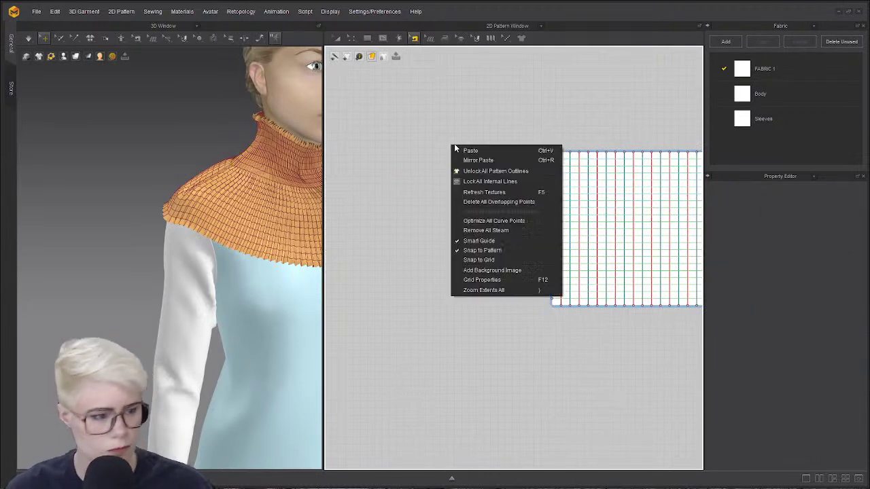
right_click(563, 145)
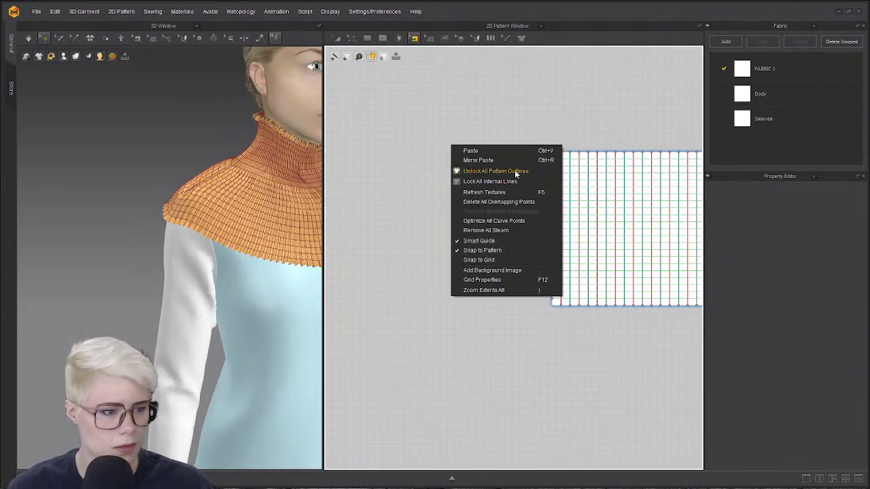
click(515, 171)
- Examine which seams are attached to the collar piece's left edge and the front bodice's left shoulder line
scroll(503, 208, up, 2)
scroll(565, 168, up, 2)
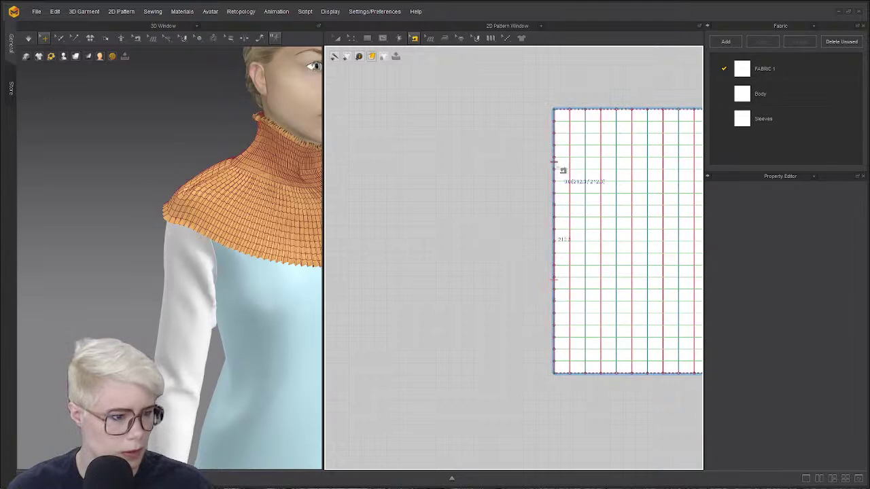
click(555, 175)
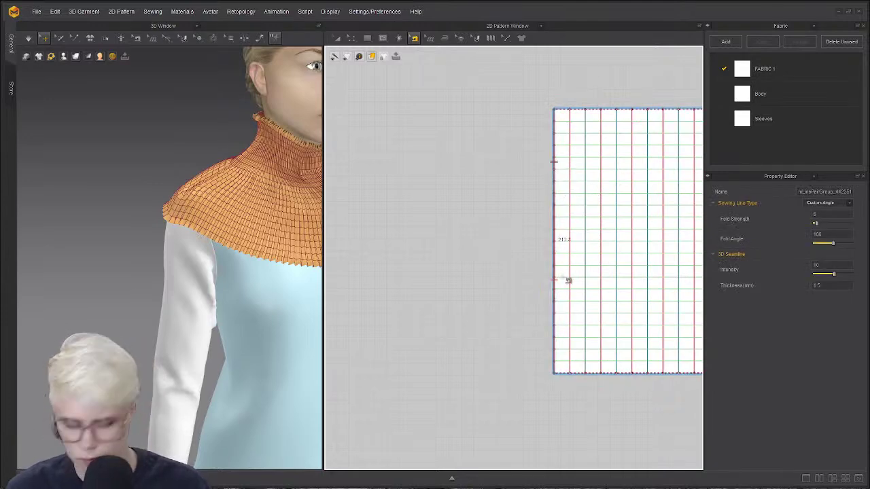
scroll(559, 273, down, 5)
middle_drag(559, 273, 429, 235)
scroll(430, 235, down, 2)
middle_drag(514, 295, 493, 175)
scroll(493, 168, up, 2)
click(500, 161)
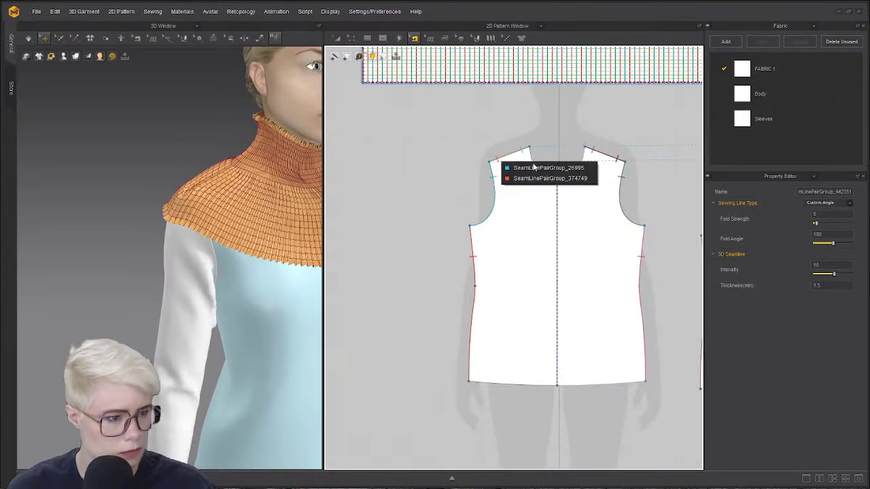
click(535, 167)
scroll(547, 155, down, 4)
middle_drag(559, 145, 474, 232)
scroll(441, 228, up, 5)
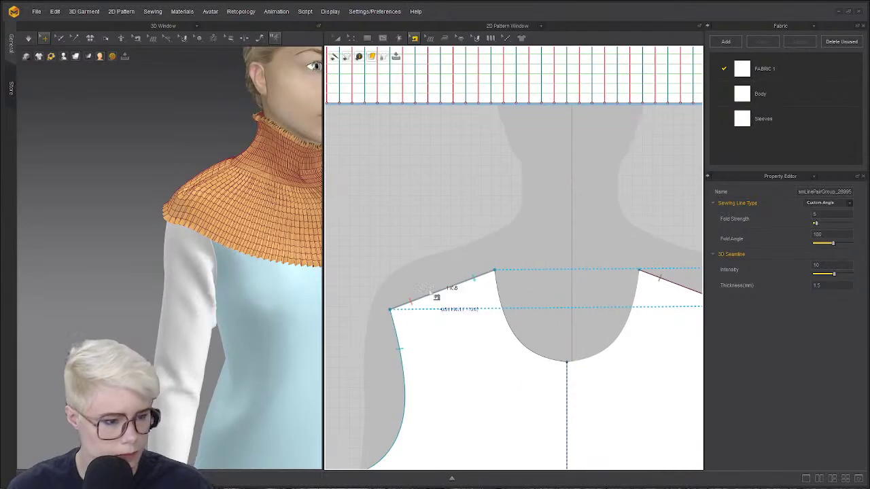
- Slide the seam joining the front bodice's left shoulder to the collar piece's left edge down toward the collar's lower corner
click(422, 301)
click(420, 299)
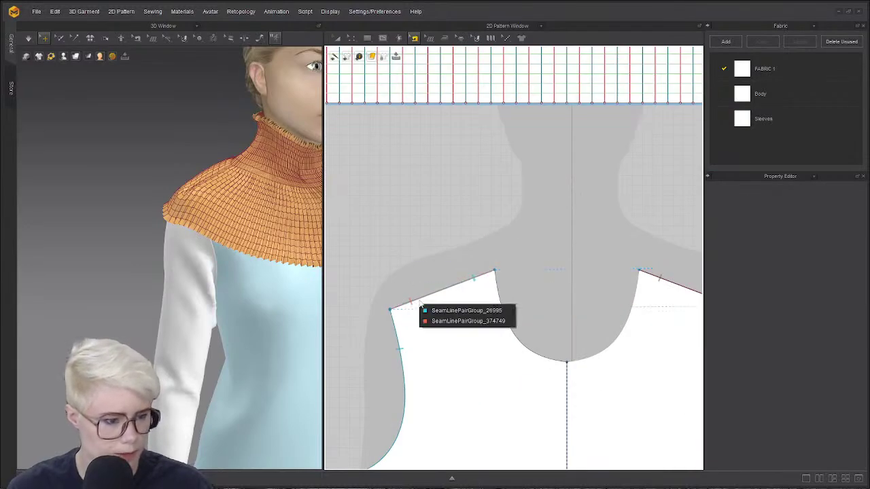
click(439, 321)
scroll(425, 292, down, 5)
middle_drag(425, 282, 510, 329)
scroll(408, 292, up, 5)
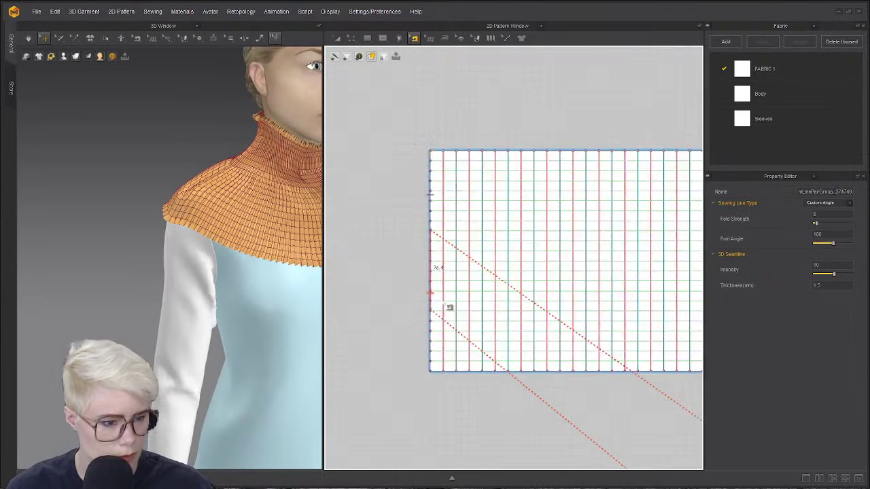
click(433, 301)
click(446, 305)
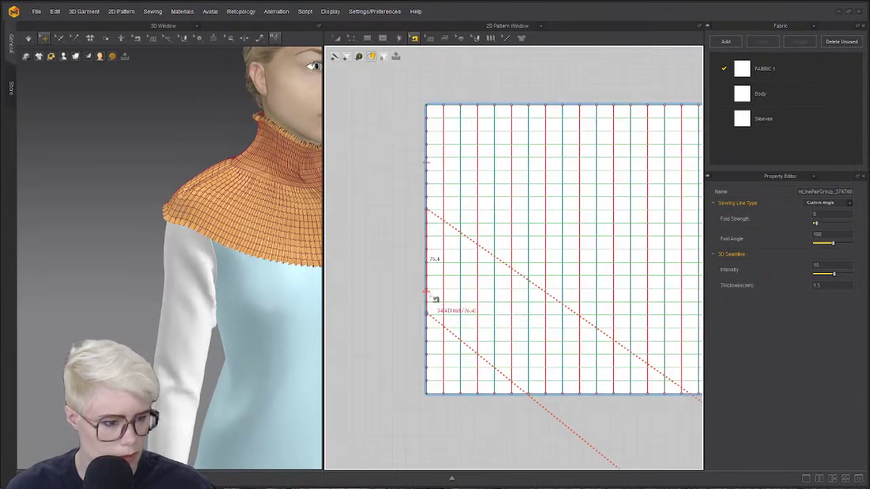
drag(436, 300, 439, 355)
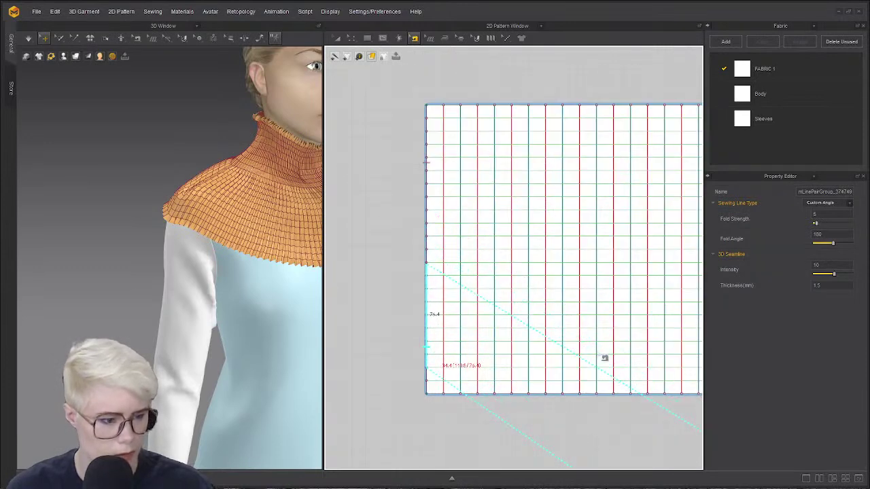
- Move the back bodice's right shoulder seam down along the right edge of the first collar piece
scroll(636, 329, down, 4)
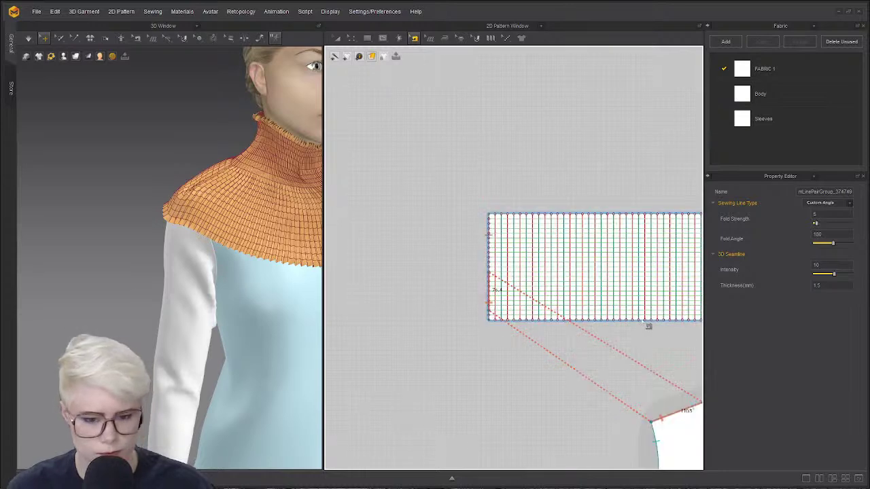
scroll(635, 320, down, 2)
middle_drag(687, 327, 476, 239)
scroll(476, 238, down, 1)
middle_drag(619, 252, 359, 208)
middle_drag(340, 170, 591, 200)
scroll(591, 200, up, 3)
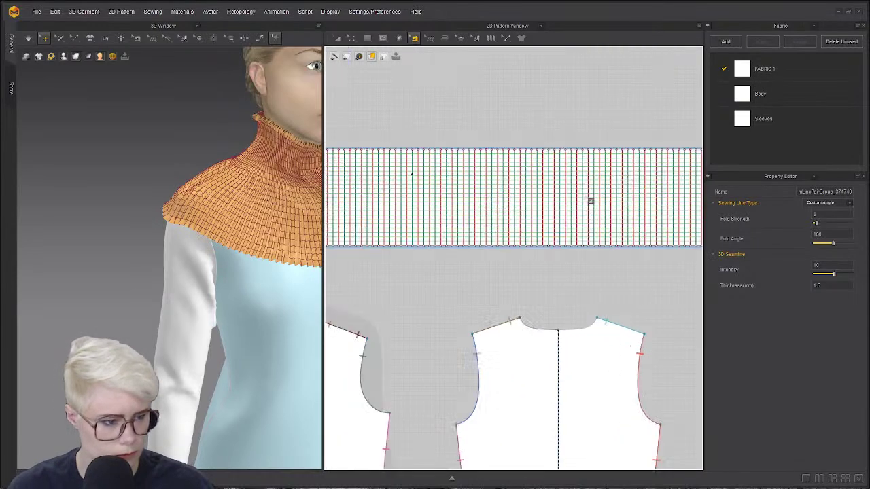
scroll(590, 200, down, 2)
middle_drag(690, 219, 505, 203)
scroll(507, 195, up, 3)
click(488, 189)
click(513, 197)
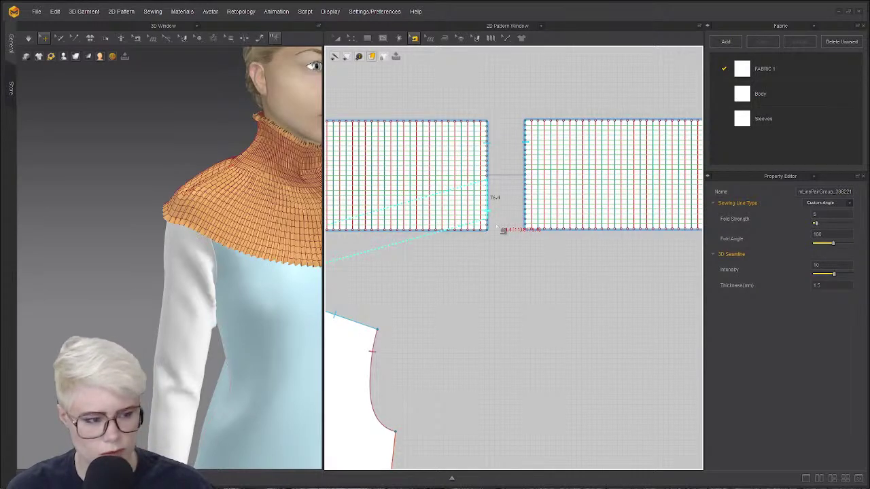
- Shift the front shoulder seam slightly back up along the left edge of the first collar piece
scroll(569, 196, down, 4)
scroll(462, 227, up, 6)
scroll(505, 266, down, 1)
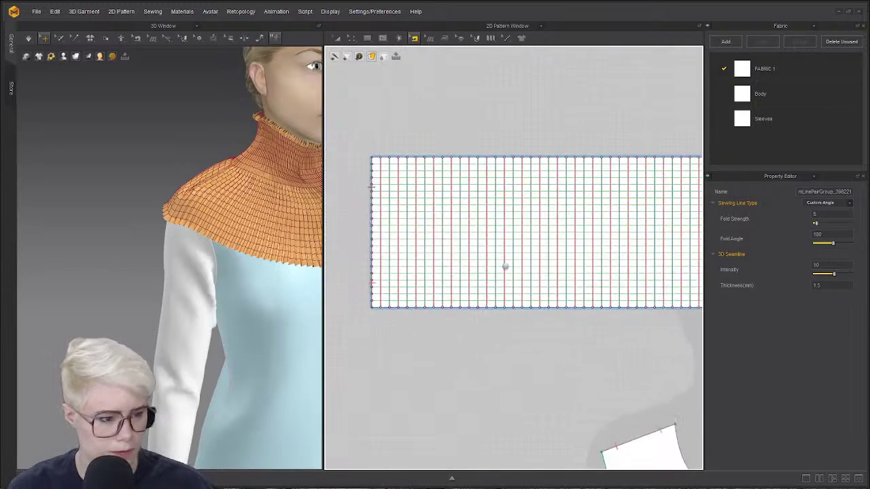
scroll(505, 267, up, 2)
click(534, 337)
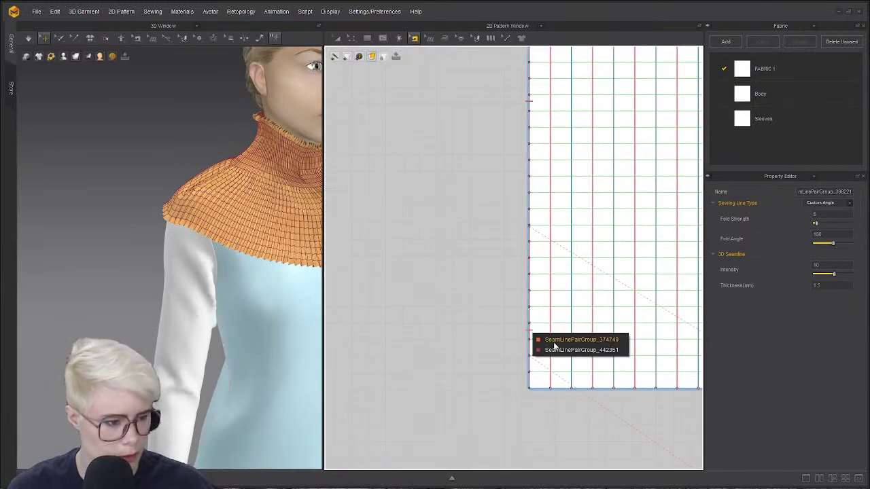
click(555, 341)
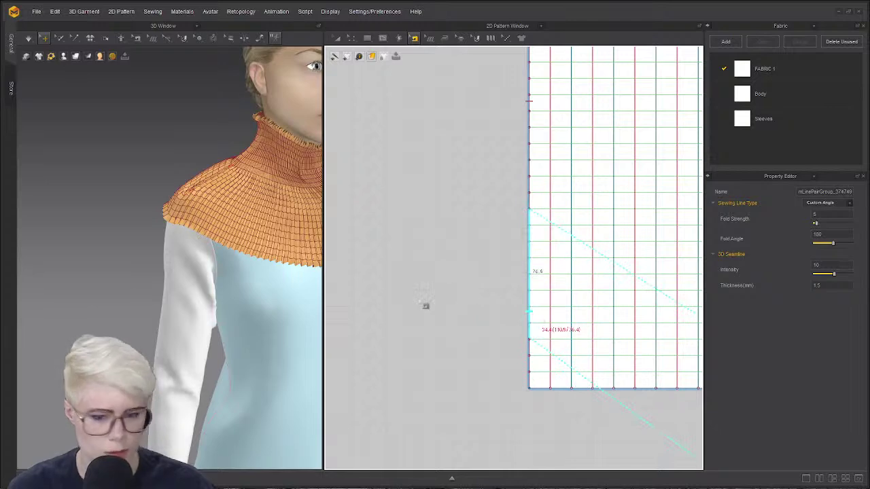
- Simulate the garment with the repositioned shoulder seams and view the collar from the front
scroll(408, 259, down, 6)
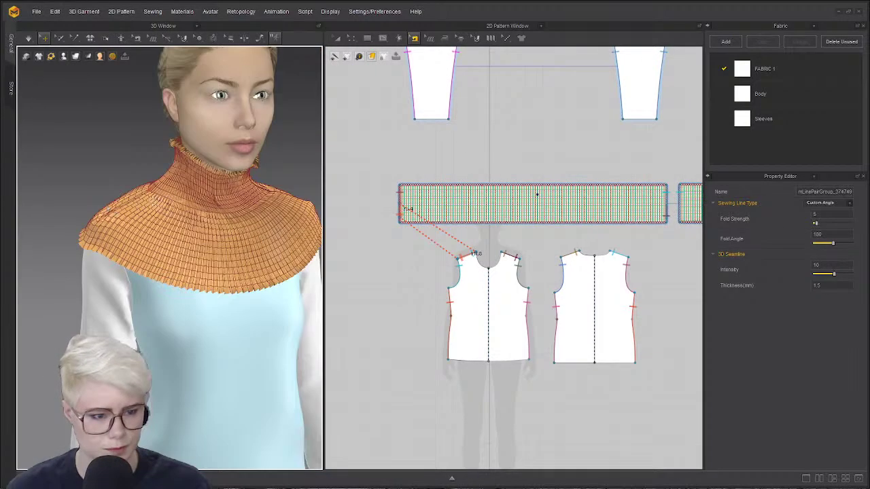
right_drag(219, 201, 91, 216)
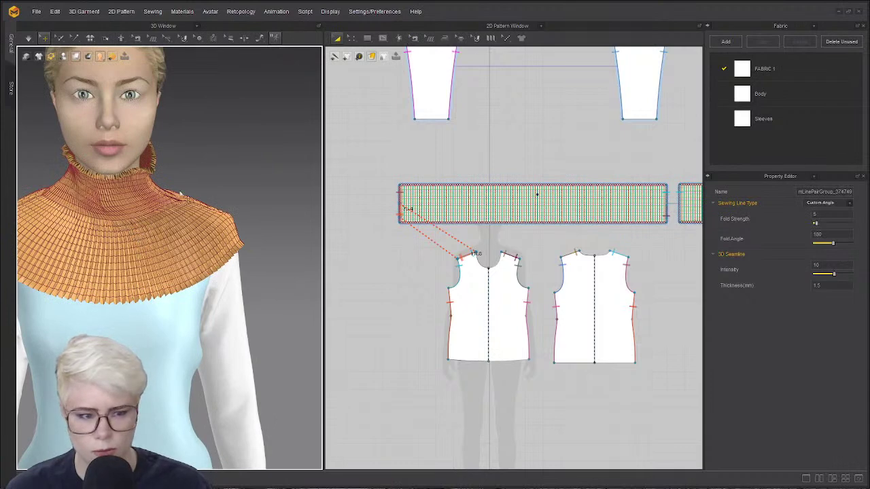
key(space)
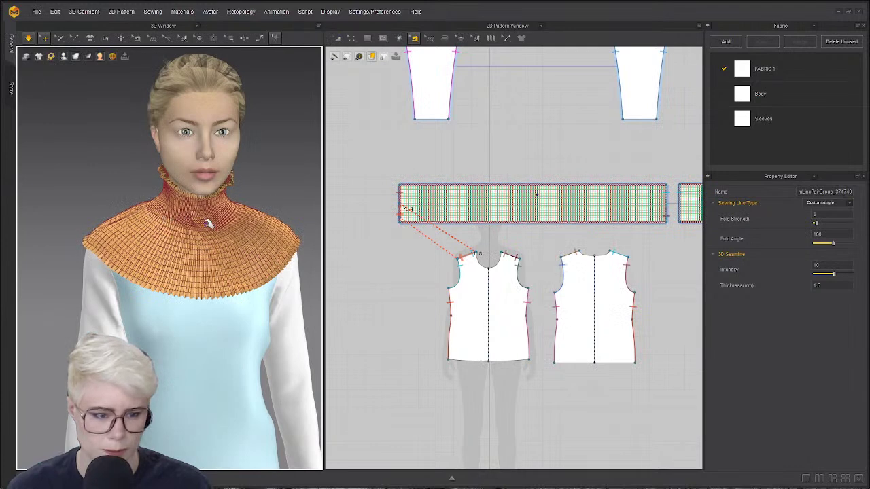
scroll(209, 223, up, 3)
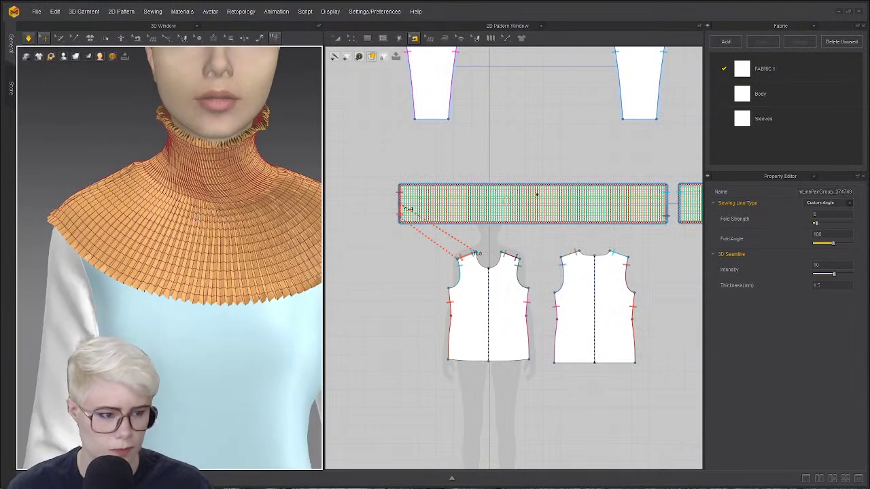
scroll(512, 126, up, 3)
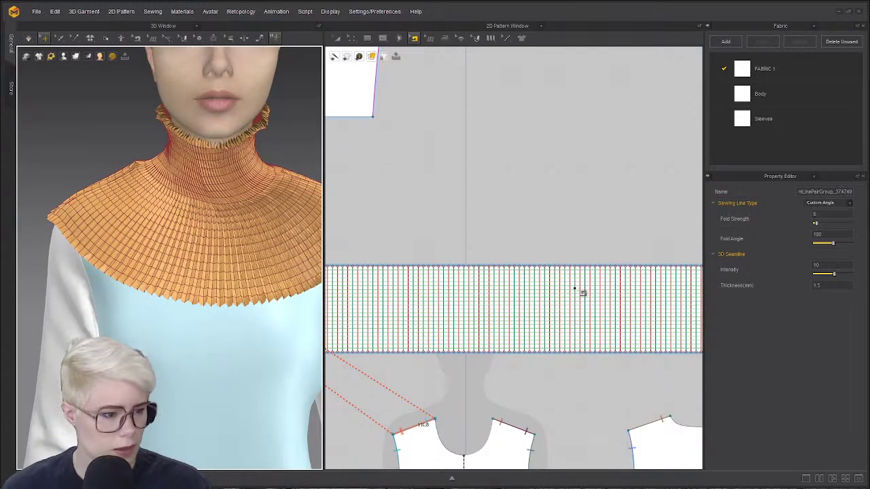
click(74, 39)
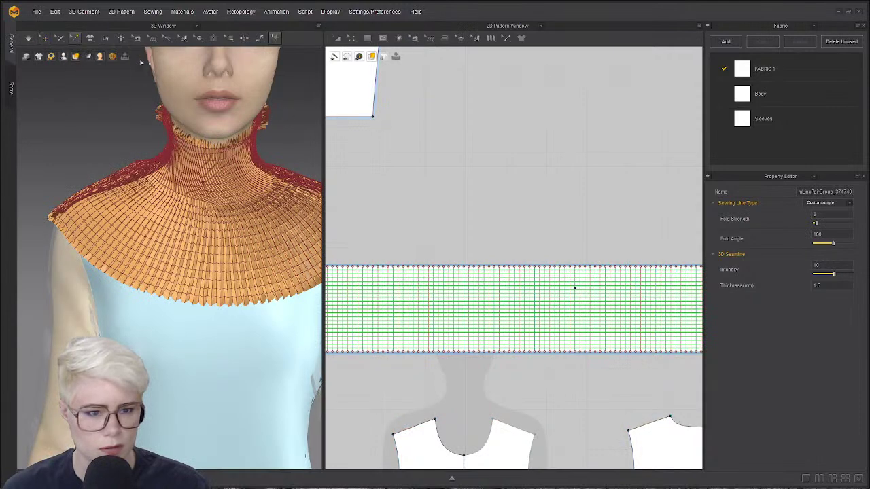
scroll(545, 318, up, 5)
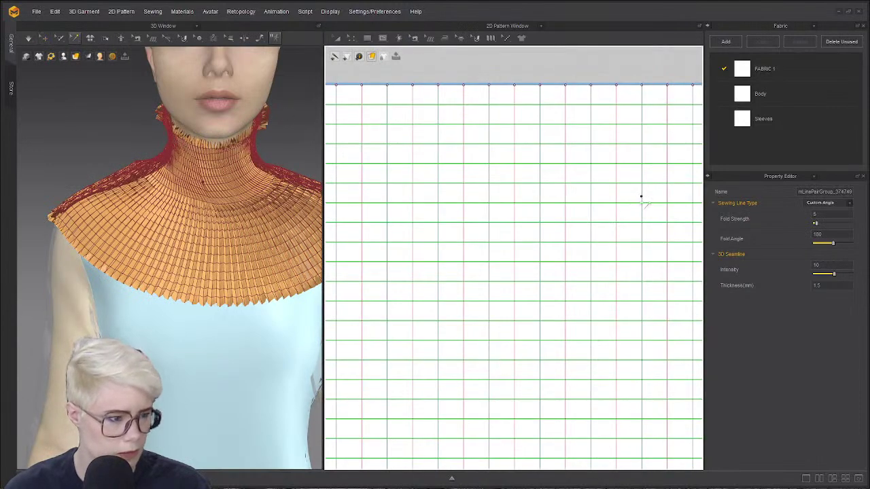
click(642, 200)
key(q)
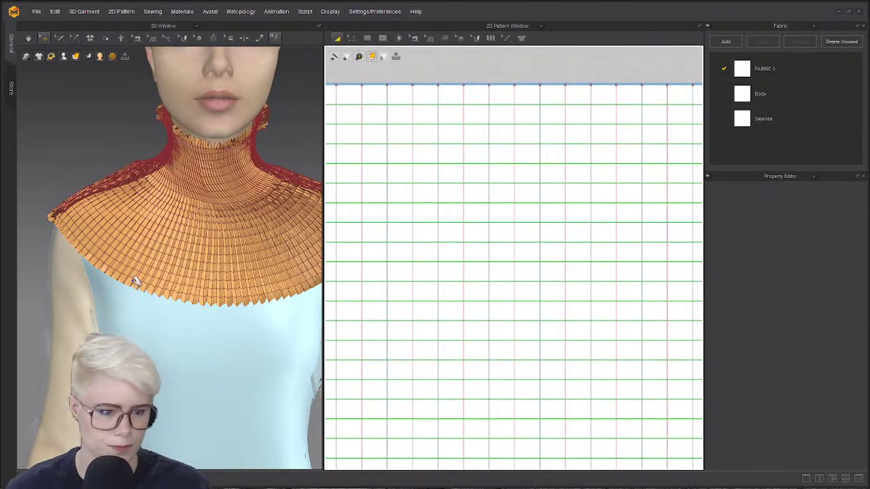
- Simulate the garment while tugging the front collar piece to settle its pleats, and view the collar from the side
click(233, 179)
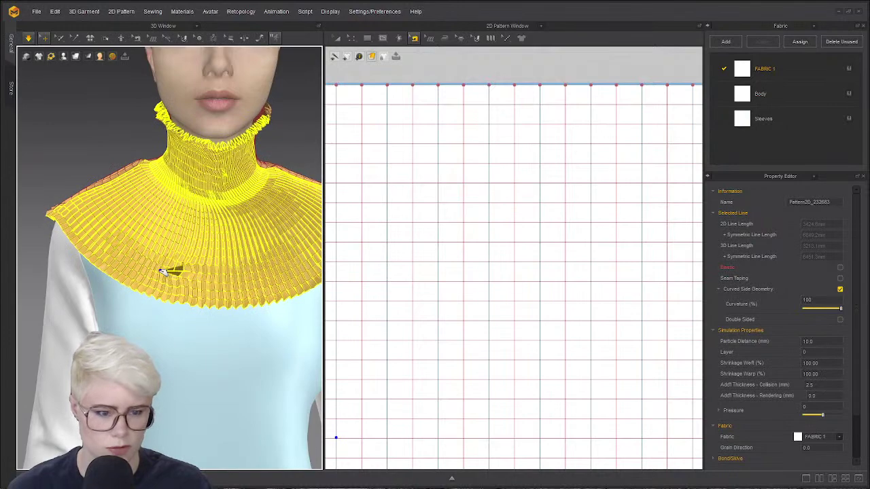
click(107, 136)
right_drag(178, 237, 186, 214)
key(space)
key(space)
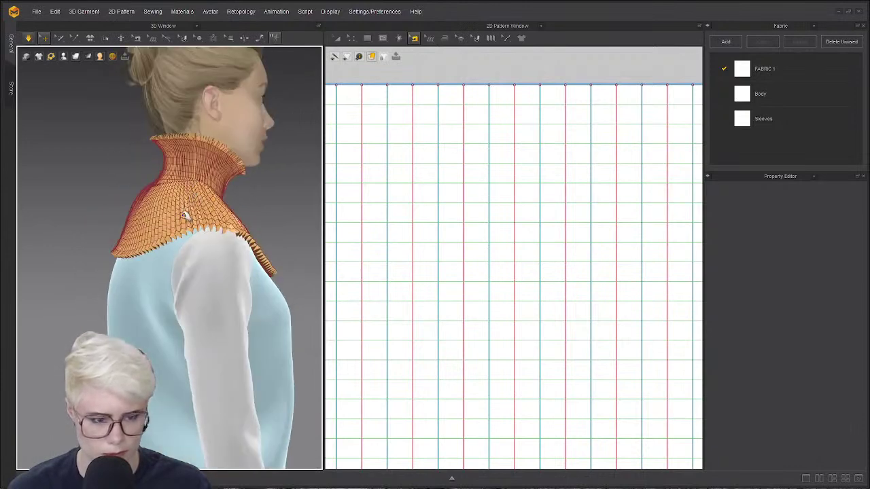
- Pull the back collar piece upward at the side of the neck during simulation to settle it over the shoulder
click(194, 161)
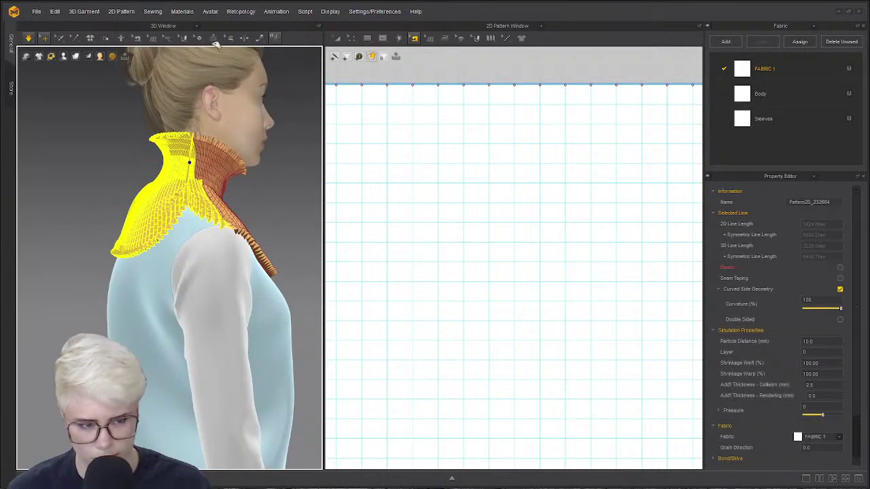
drag(222, 3, 235, 4)
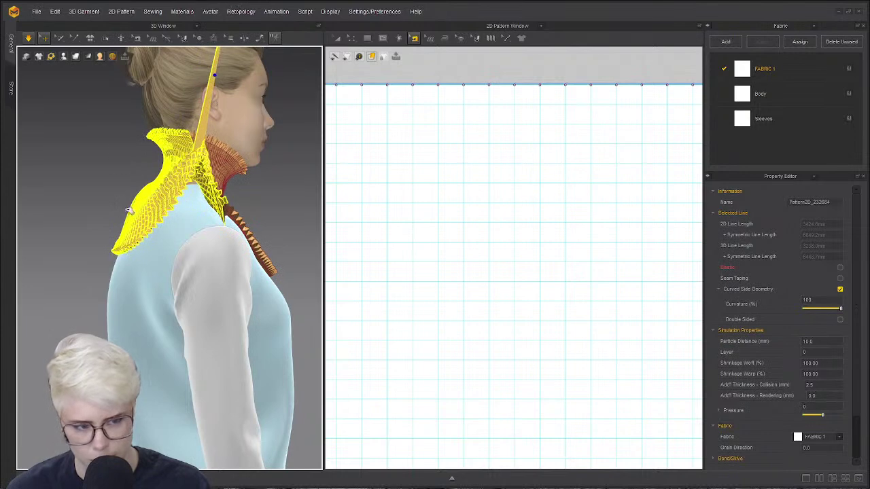
right_drag(178, 236, 95, 213)
key(f)
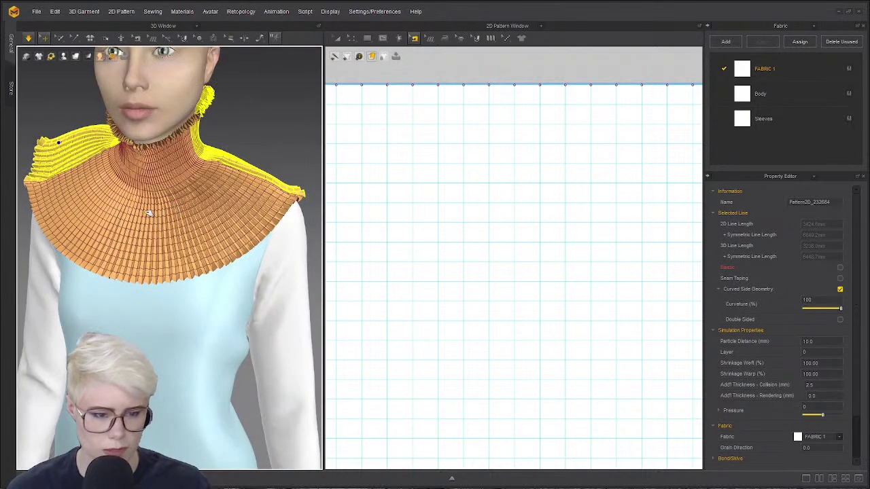
- Tug the front collar piece at the chest and the back collar piece near its hem to even out their drape
drag(165, 212, 160, 174)
right_drag(207, 122, 233, 113)
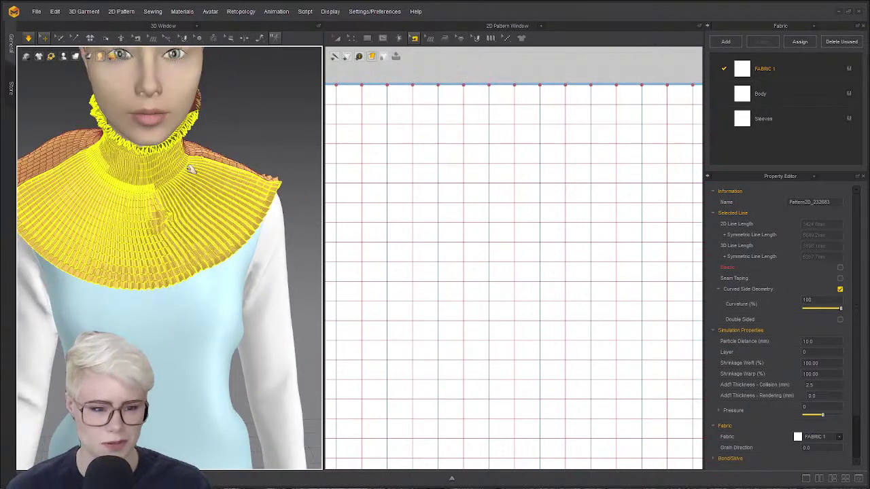
right_drag(115, 187, 172, 263)
click(172, 302)
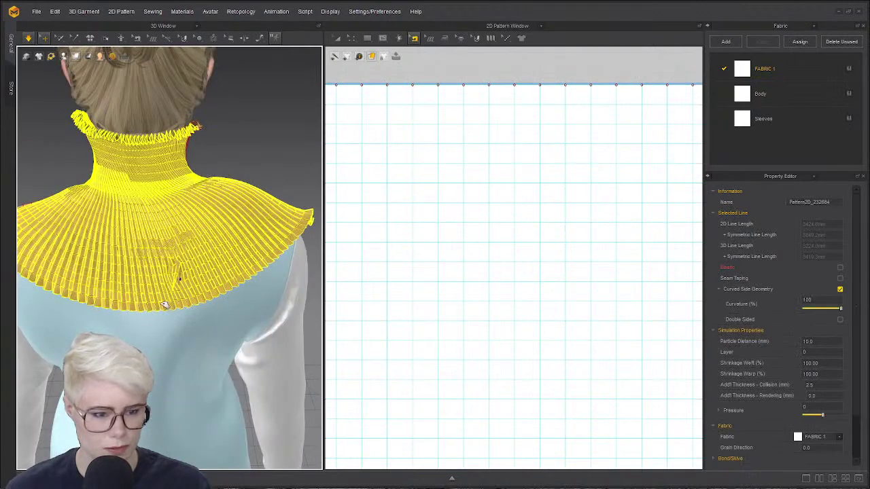
drag(253, 260, 252, 264)
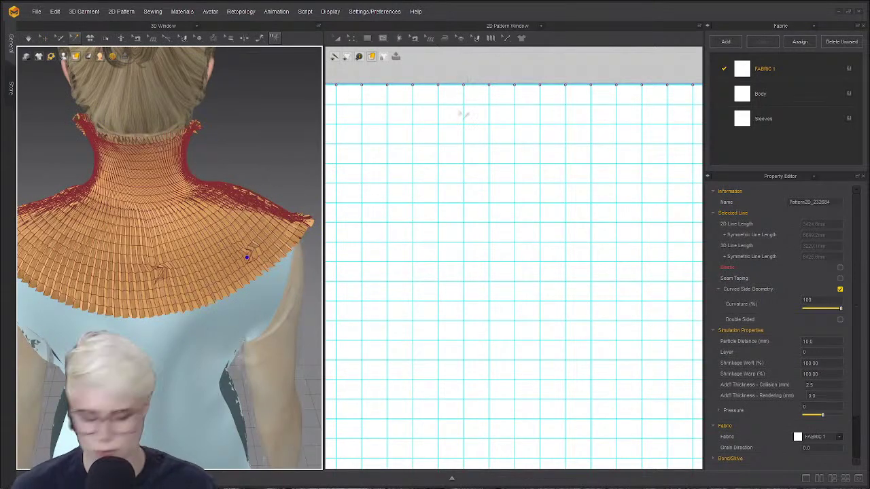
- Locate where the base of the neck at the back of the collar falls on the second collar piece's pattern
scroll(537, 238, down, 3)
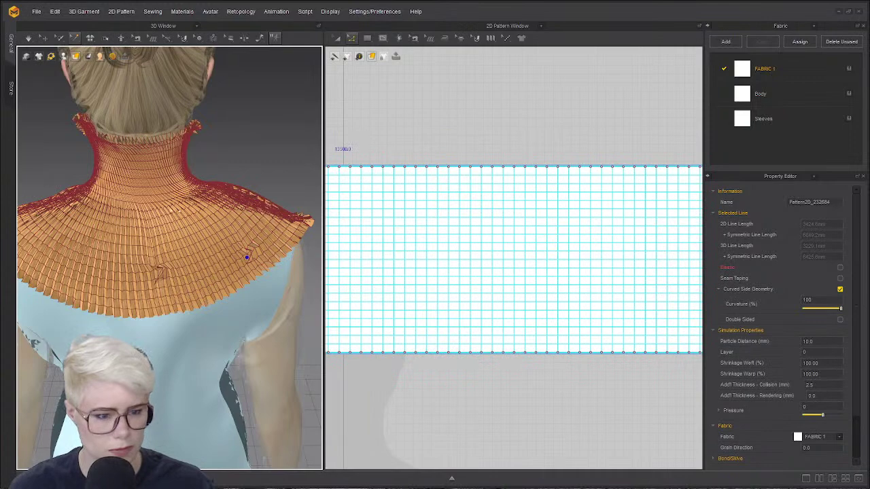
click(247, 258)
click(44, 37)
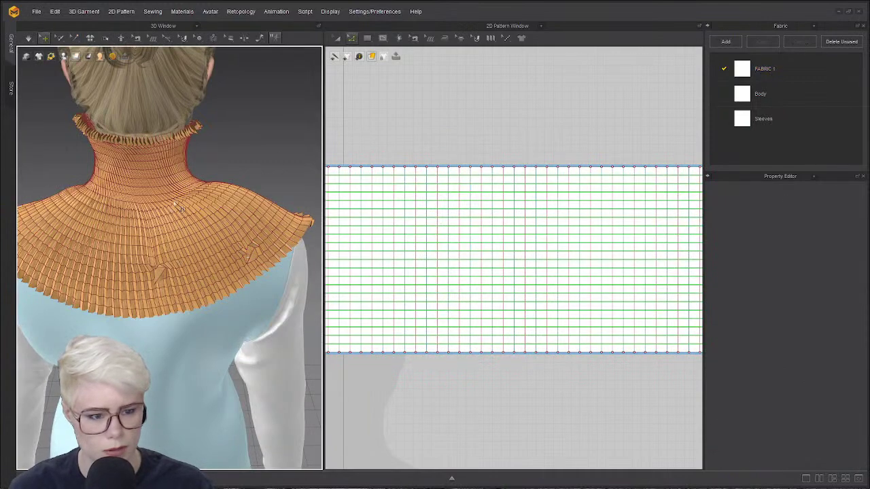
click(178, 209)
click(304, 114)
scroll(187, 181, up, 3)
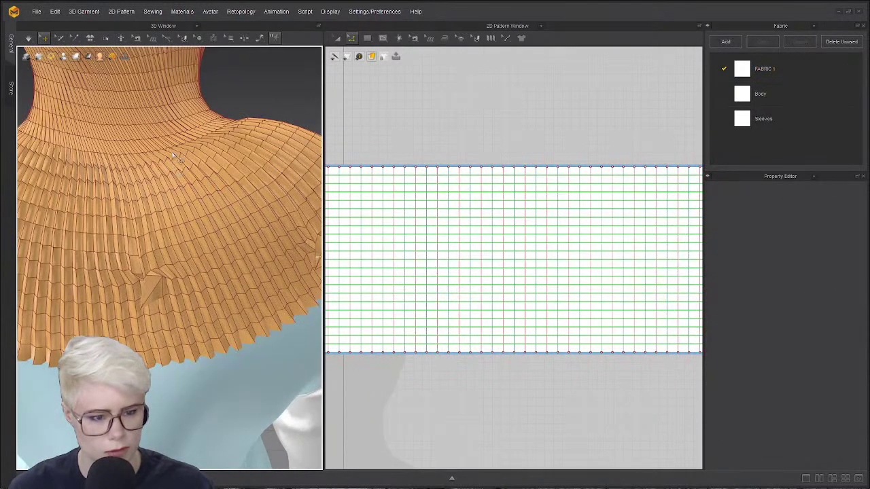
click(175, 157)
scroll(603, 266, down, 5)
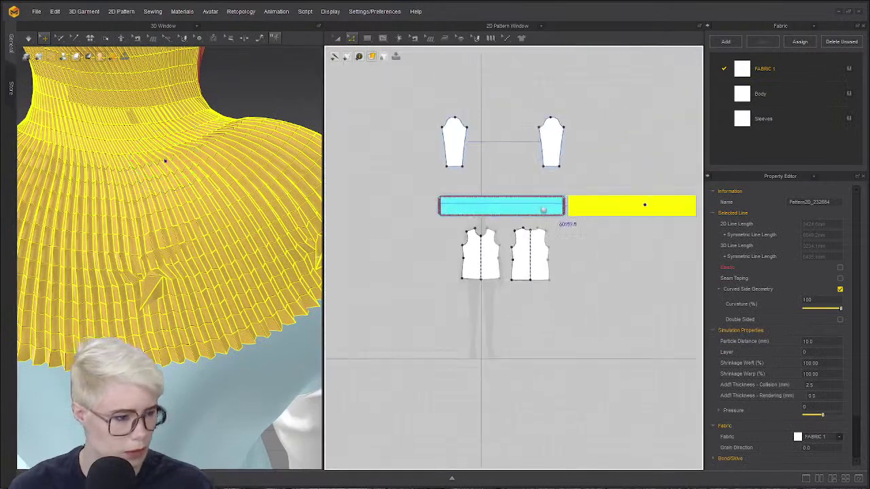
scroll(543, 210, up, 8)
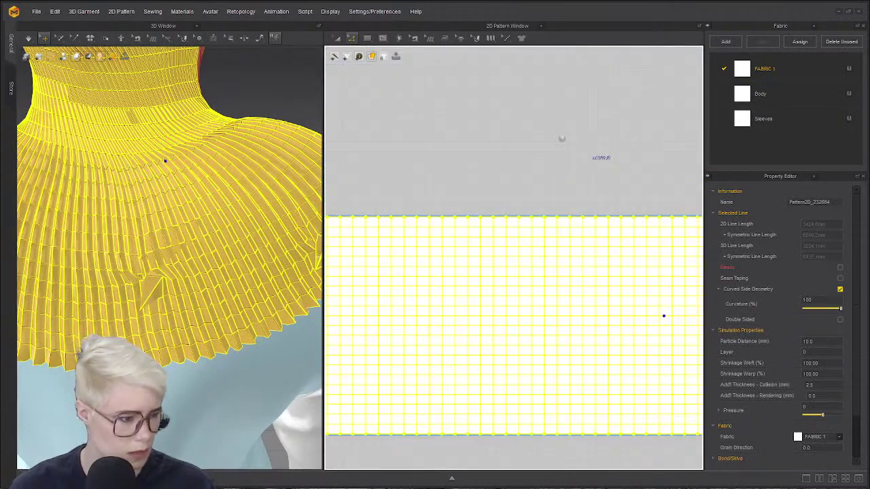
middle_drag(562, 138, 442, 89)
scroll(441, 89, down, 3)
scroll(412, 180, up, 2)
click(164, 162)
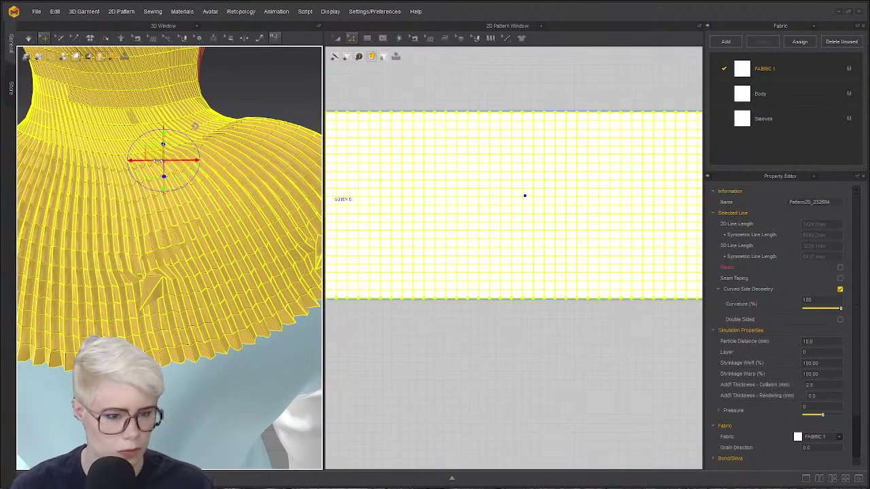
click(494, 81)
click(177, 158)
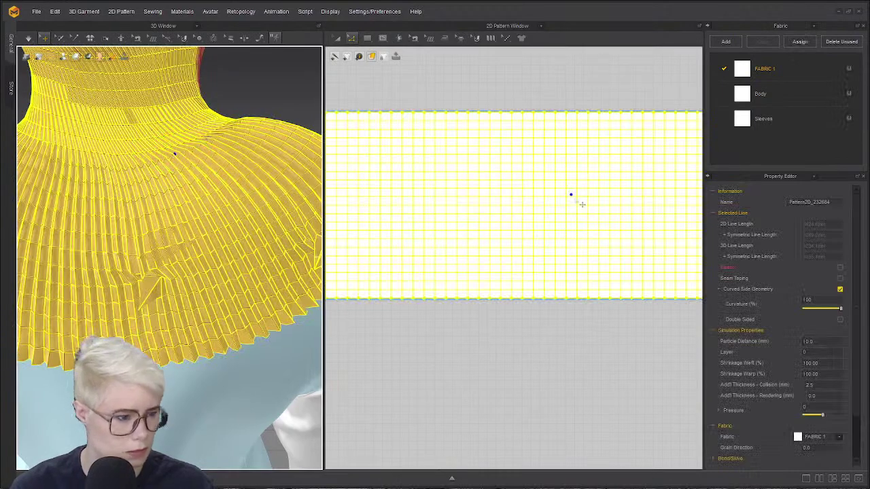
right_drag(206, 125, 206, 193)
scroll(563, 139, up, 4)
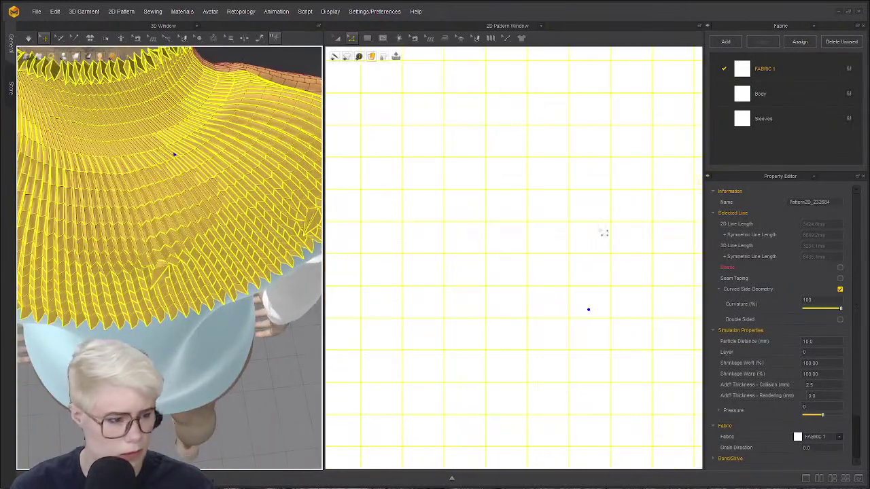
scroll(604, 233, down, 1)
middle_drag(618, 289, 572, 187)
- Set the elastic ratio to 27 on the ninth to twelfth horizontal lines from the second collar piece's lower edge and simulate
click(560, 196)
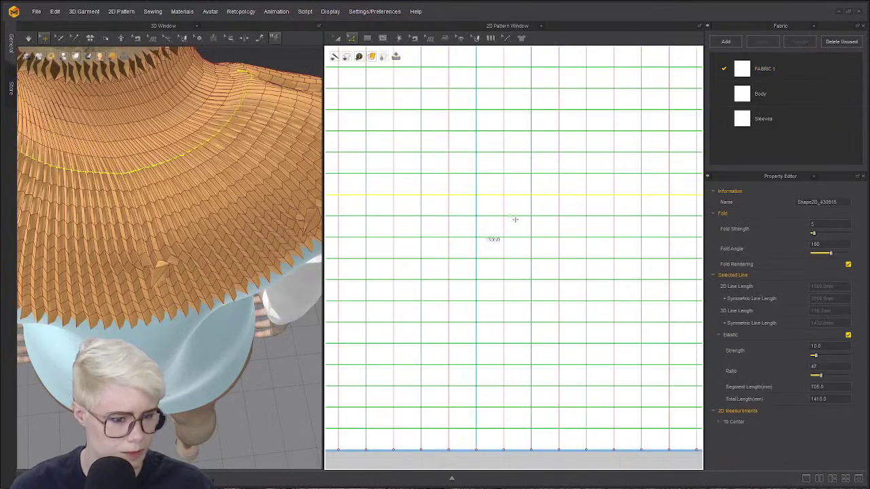
shift+click(551, 216)
shift+click(555, 238)
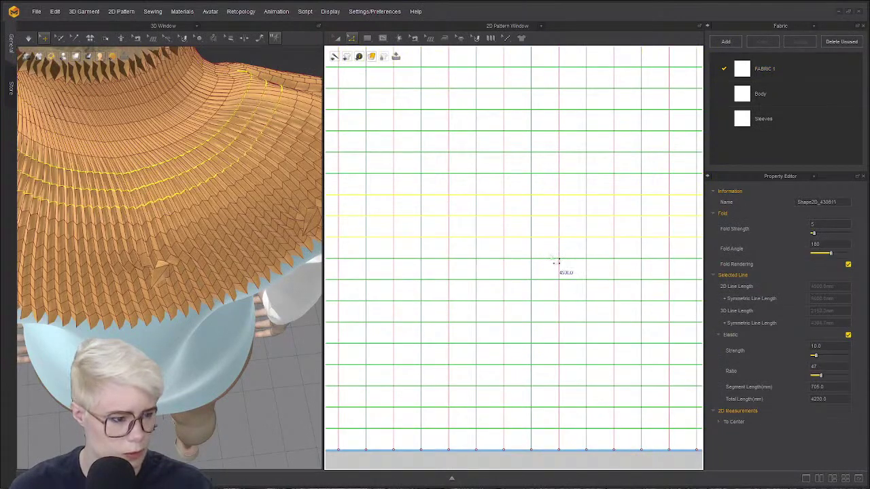
shift+click(556, 259)
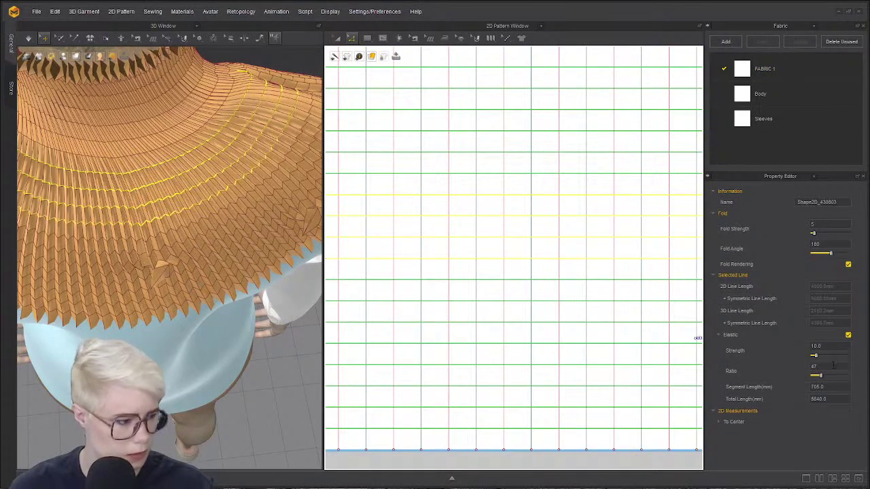
drag(821, 381, 820, 383)
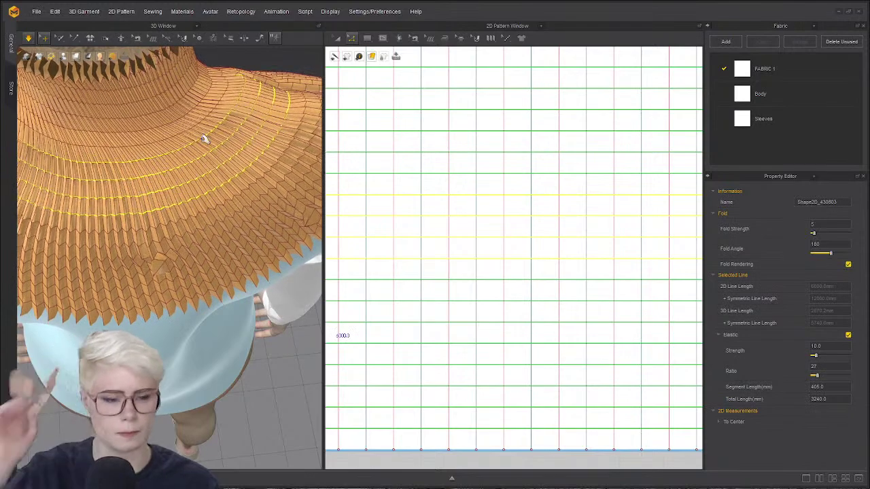
right_drag(203, 139, 98, 162)
right_drag(122, 206, 265, 164)
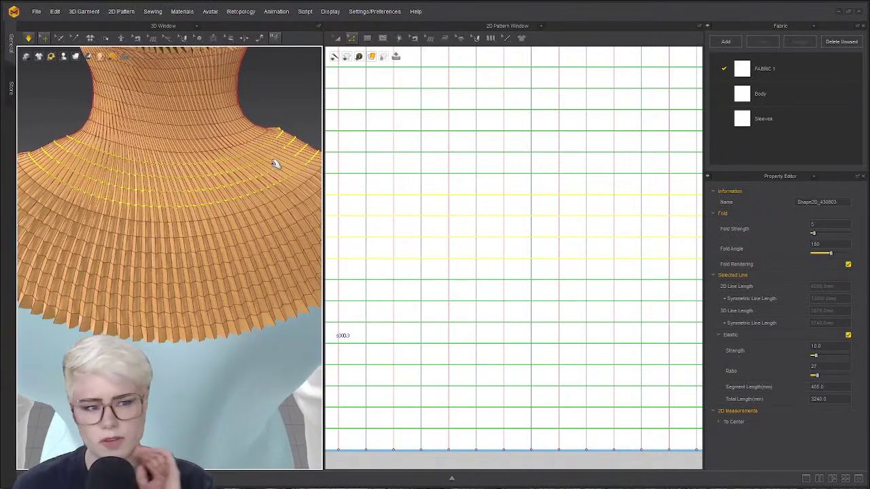
right_drag(101, 140, 126, 121)
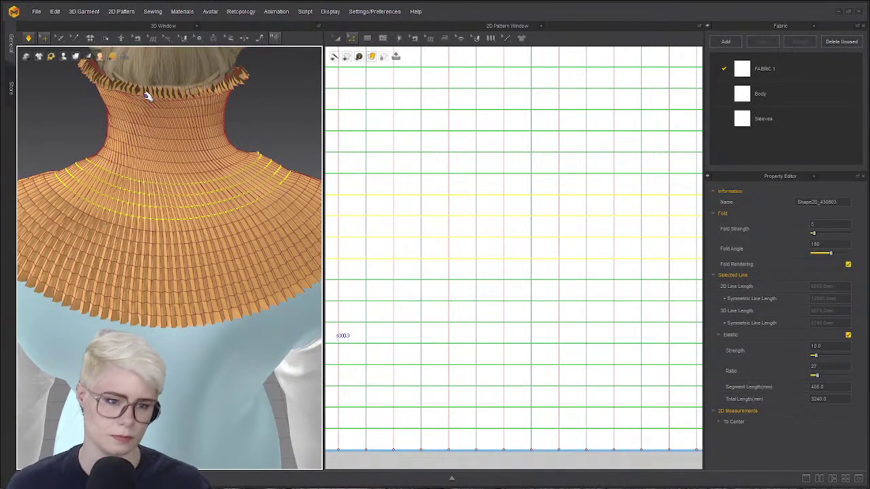
click(156, 121)
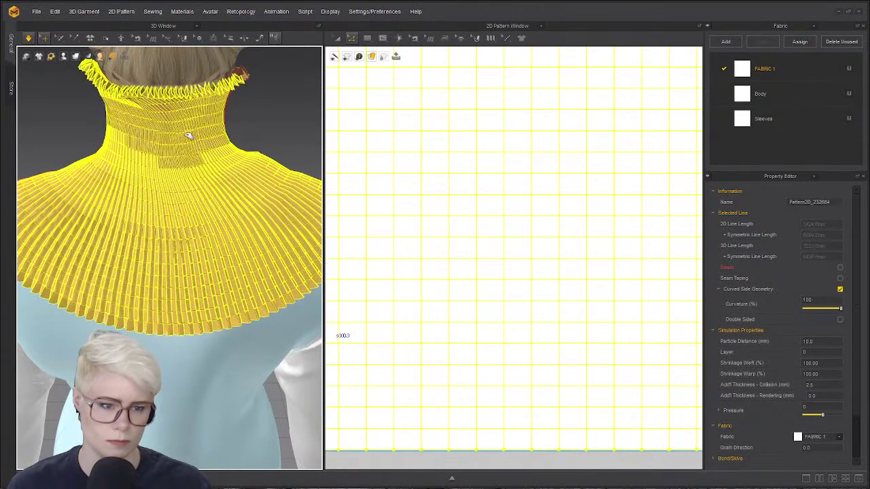
click(242, 116)
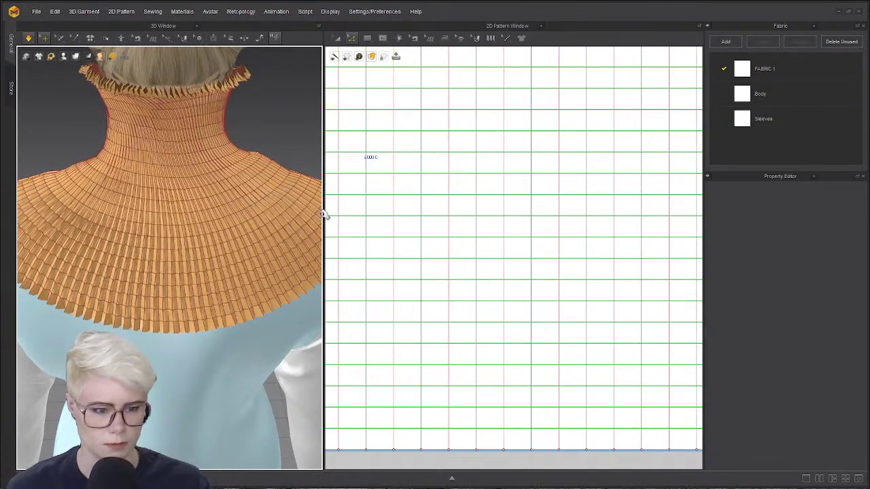
- Set the elastic ratio to 35 on the third to eighth horizontal lines from the second collar piece's lower edge
click(198, 233)
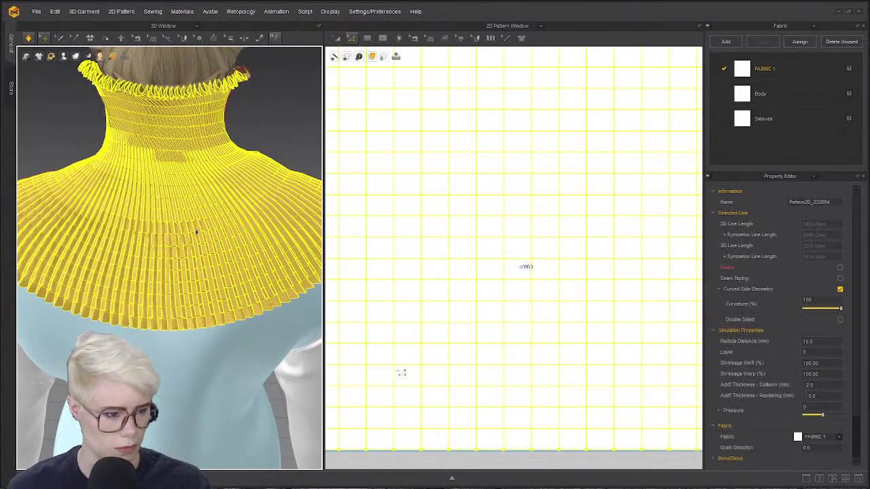
scroll(544, 285, down, 5)
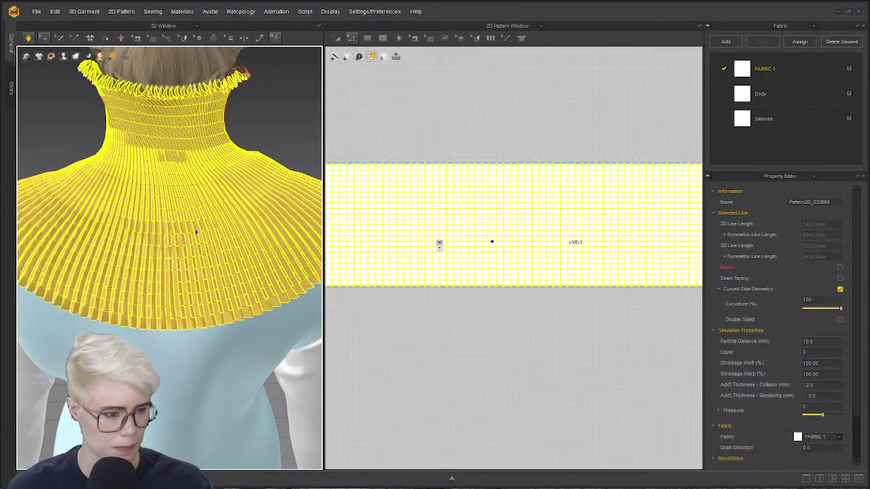
click(517, 337)
scroll(514, 248, up, 3)
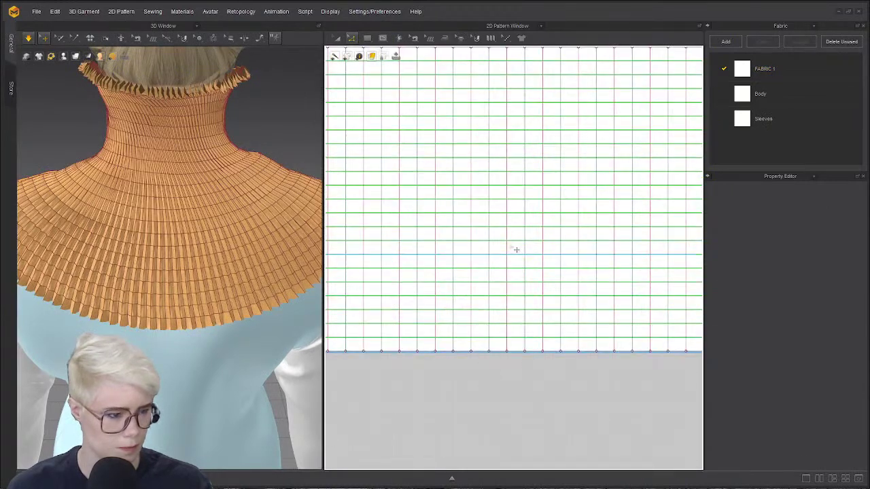
click(483, 241)
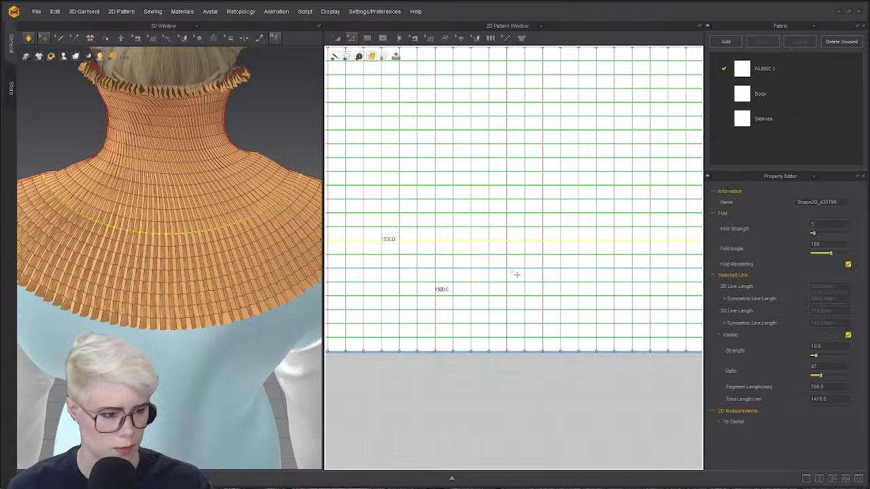
shift+click(487, 253)
shift+click(488, 268)
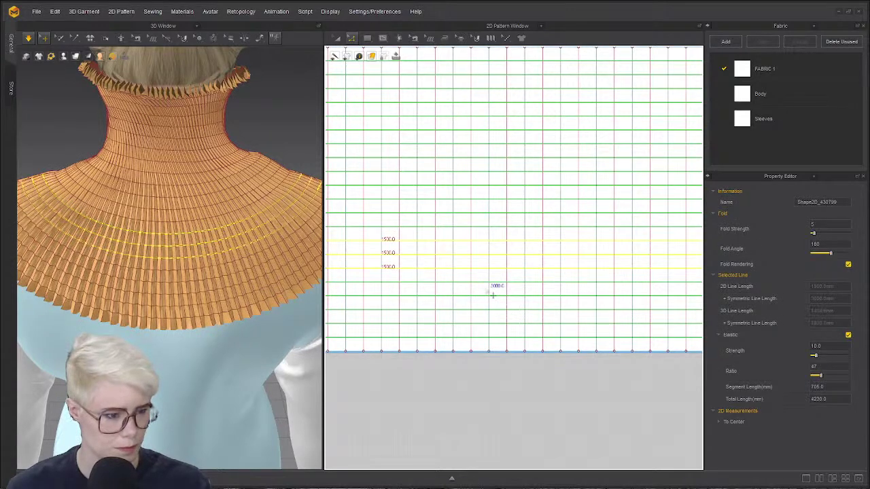
shift+click(490, 281)
shift+click(489, 294)
shift+click(489, 308)
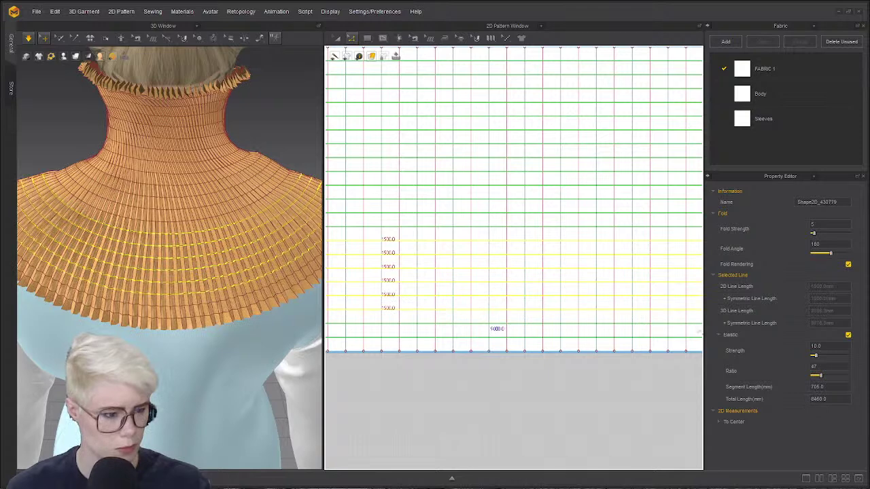
click(815, 367)
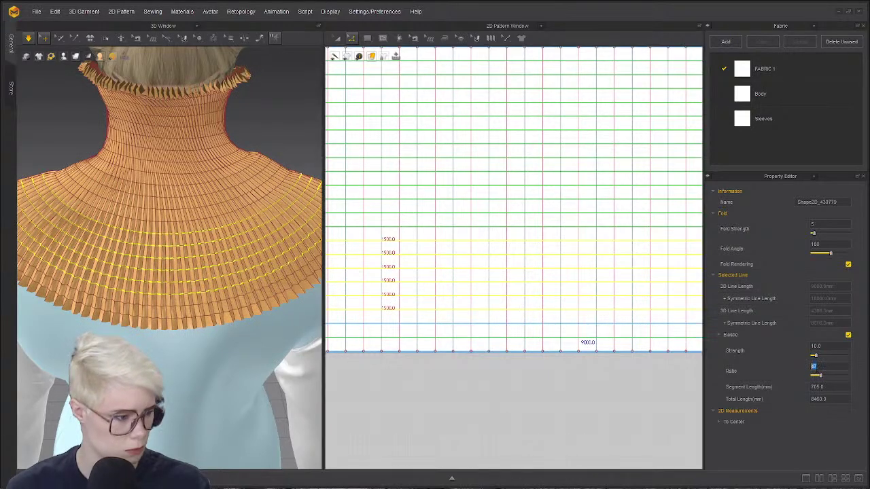
text(35)
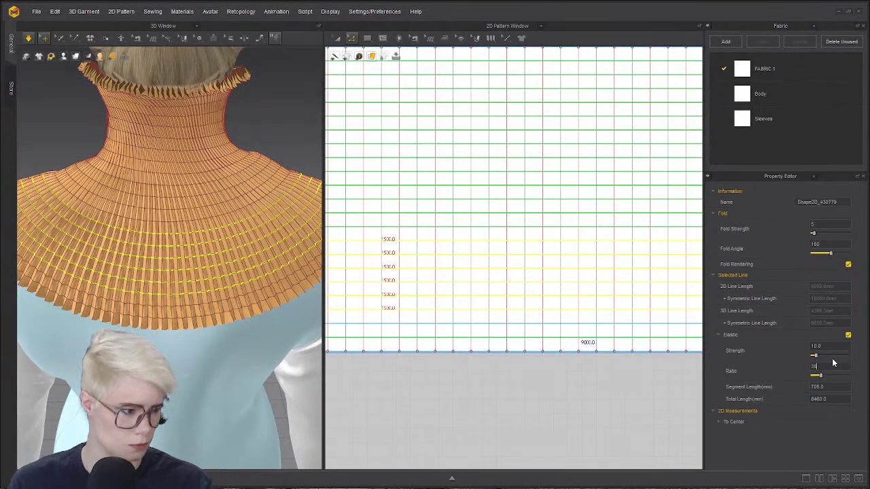
key(Return)
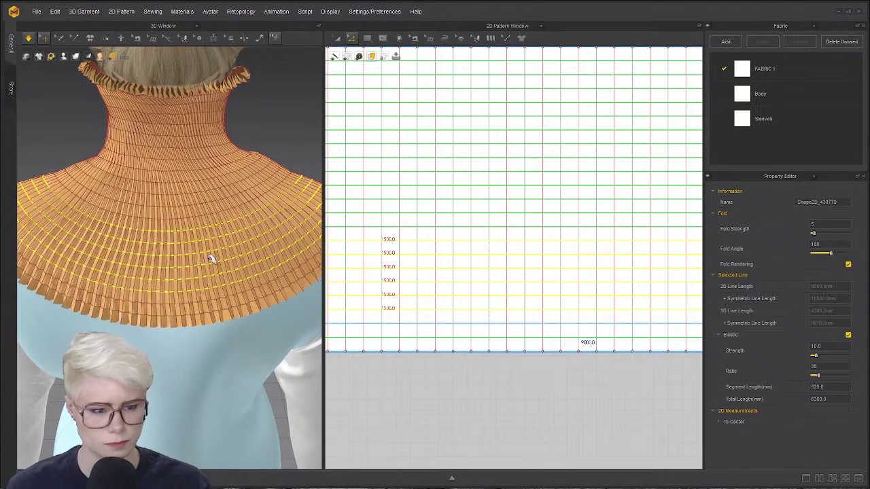
- Simulate the collar and inspect its drape from the front and over the shoulder
right_drag(210, 258, 157, 216)
key(space)
scroll(157, 216, down, 3)
middle_drag(157, 216, 246, 228)
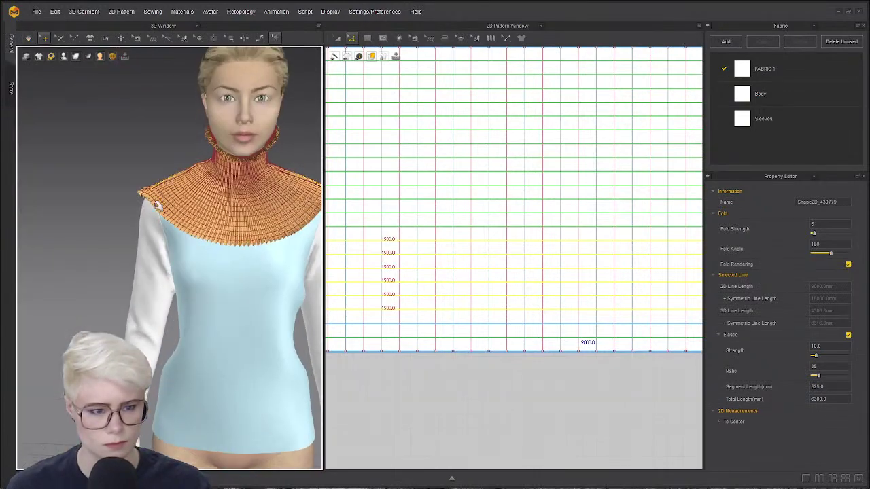
scroll(173, 195, up, 5)
right_drag(190, 183, 159, 153)
key(space)
key(space)
right_drag(223, 262, 175, 279)
middle_drag(126, 150, 142, 198)
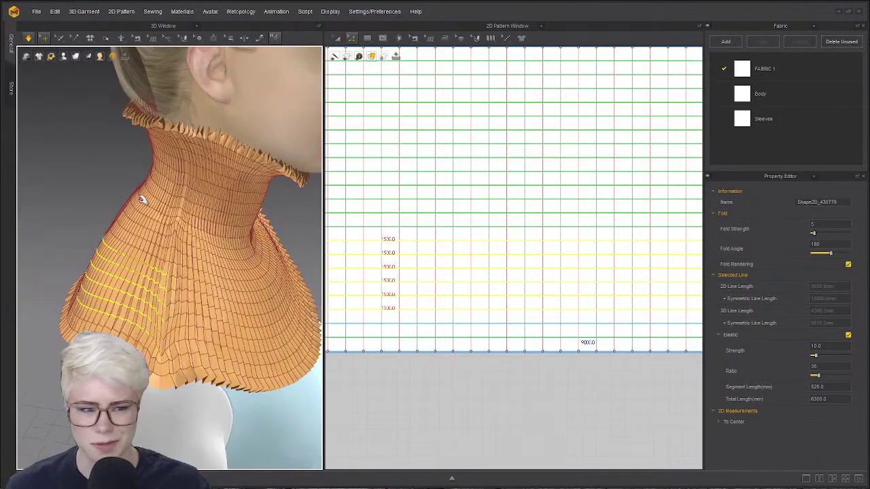
- Examine the pleats up close where the front and back collar pieces meet over the shoulder
key(space)
scroll(125, 330, up, 5)
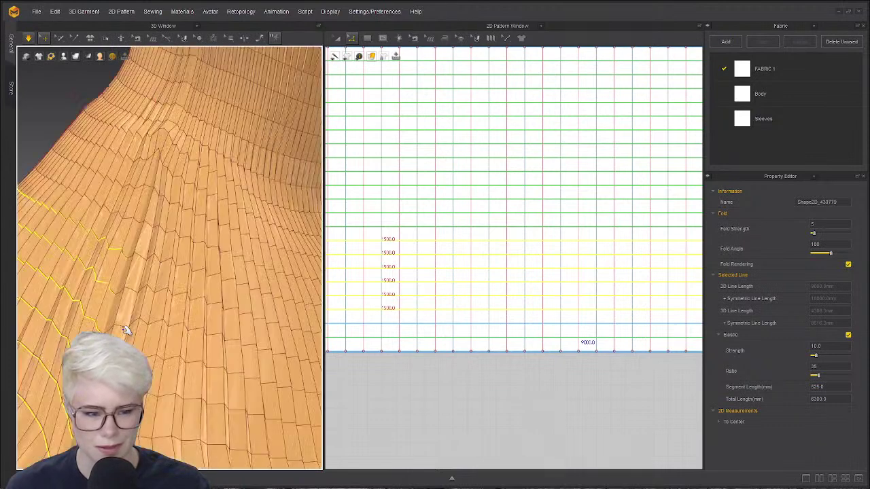
scroll(251, 327, up, 4)
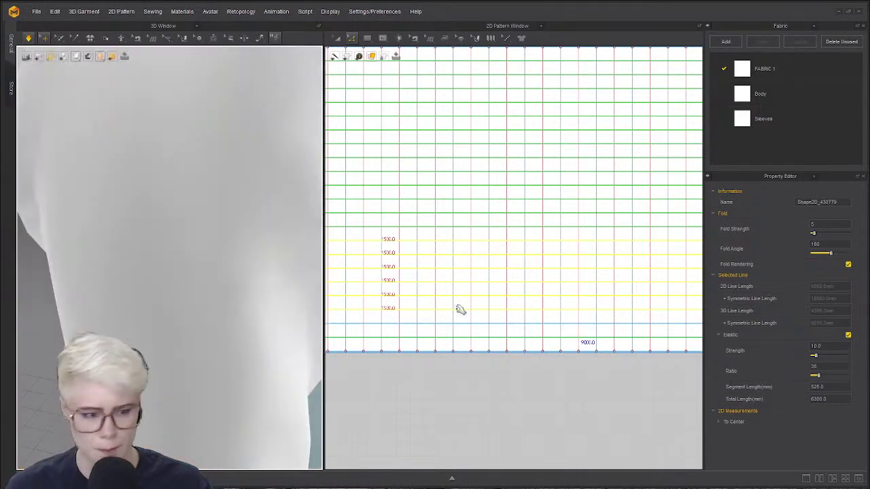
scroll(168, 227, down, 5)
right_drag(151, 265, 178, 281)
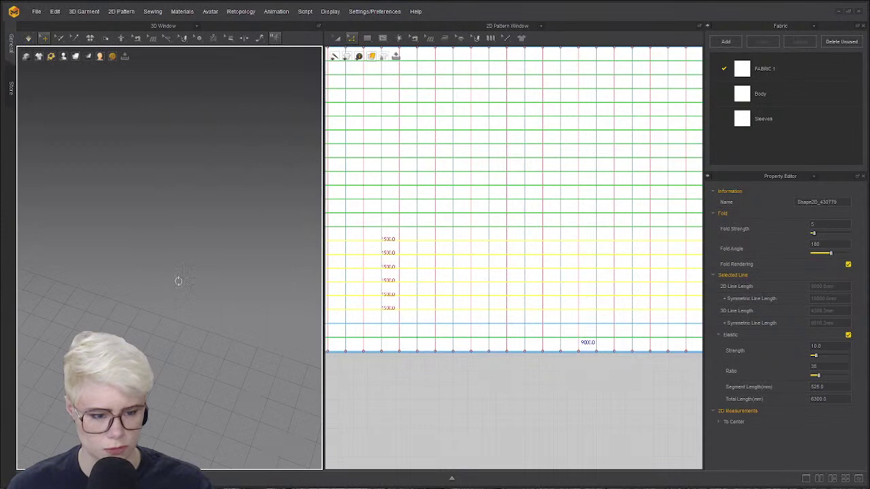
key(6)
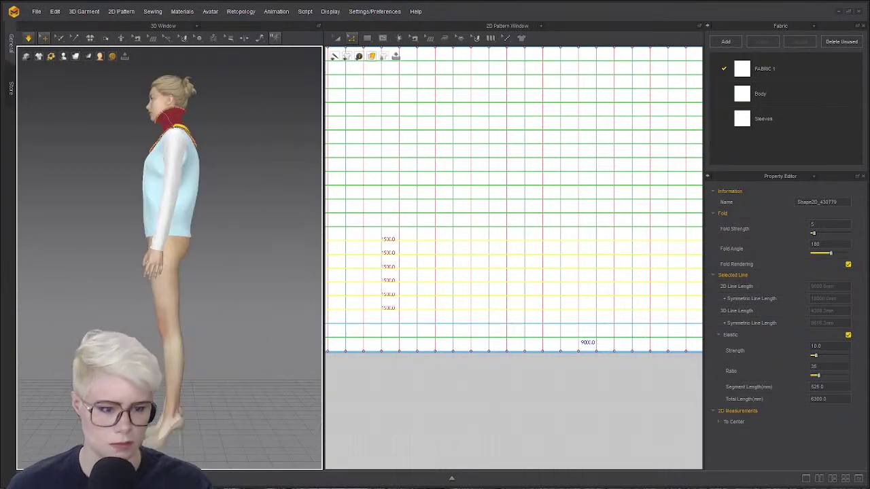
key(space)
mouse_move(216, 250)
right_down()
mouse_move(211, 264)
mouse_move(203, 239)
right_up()
scroll(211, 265, up, 5)
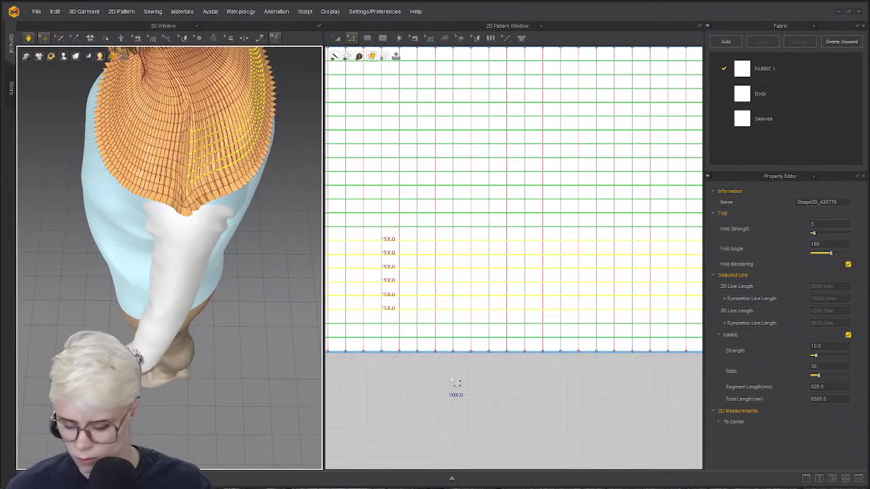
- Stop the simulation and delete the seam joining one side edge of the front collar piece to the front body's shoulder
key(space)
key(b)
scroll(453, 380, down, 8)
middle_drag(454, 380, 486, 259)
scroll(496, 243, down, 5)
scroll(401, 316, up, 4)
scroll(382, 299, down, 1)
middle_drag(383, 299, 584, 333)
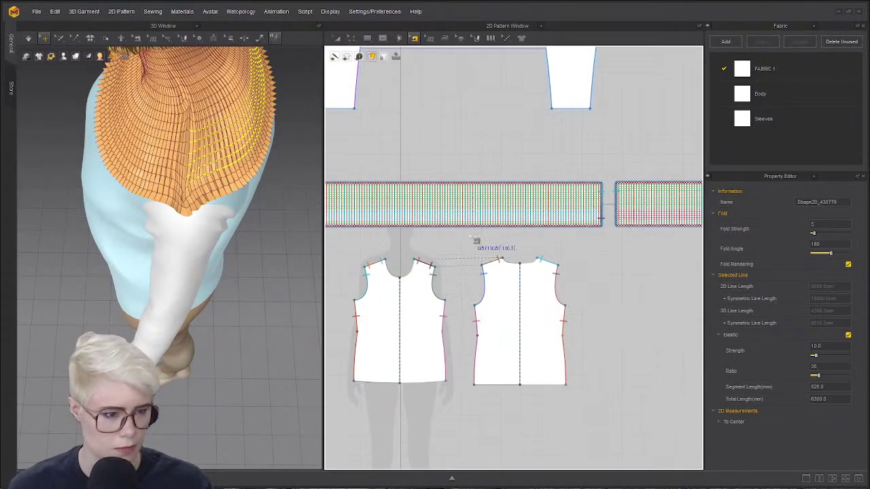
scroll(584, 237, up, 2)
click(616, 216)
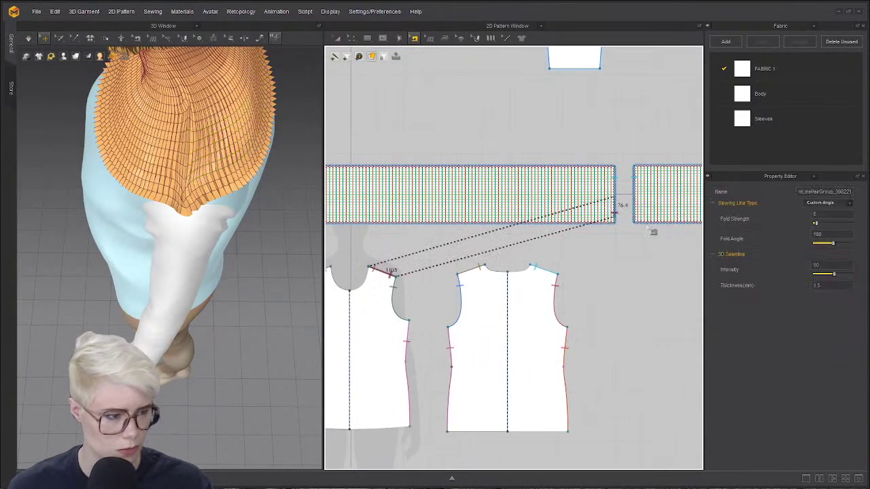
click(367, 243)
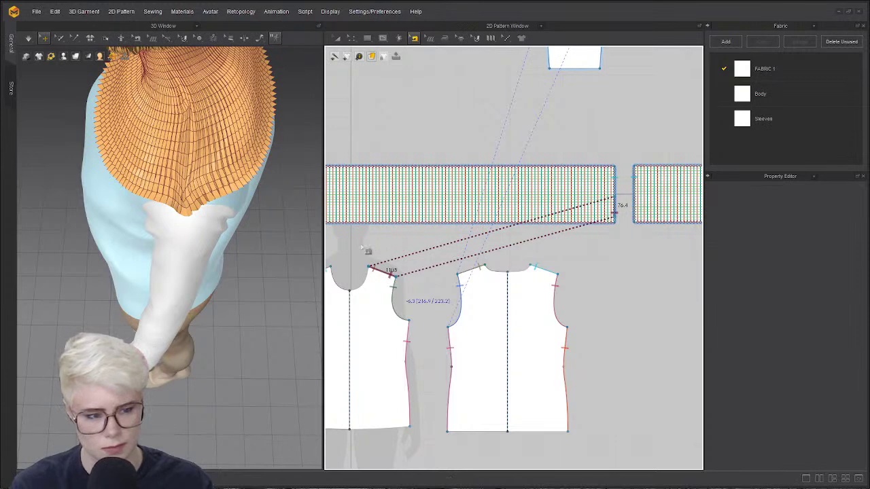
scroll(365, 257, down, 2)
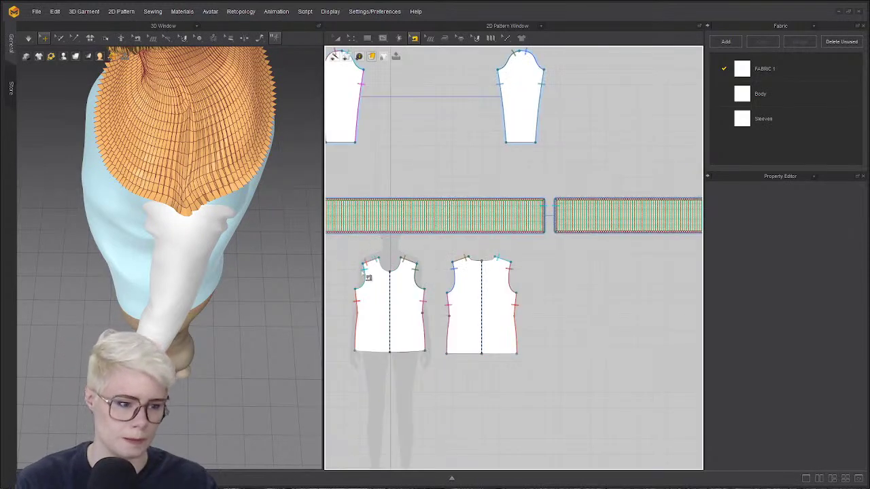
- Delete the matching seam on the front collar piece's opposite side edge and simulate the garment again
scroll(449, 246, up, 5)
click(410, 205)
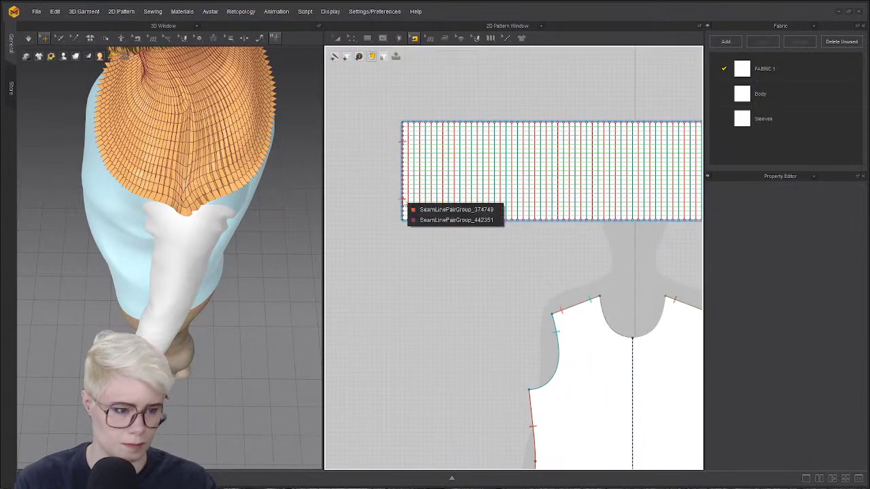
click(449, 210)
key(Delete)
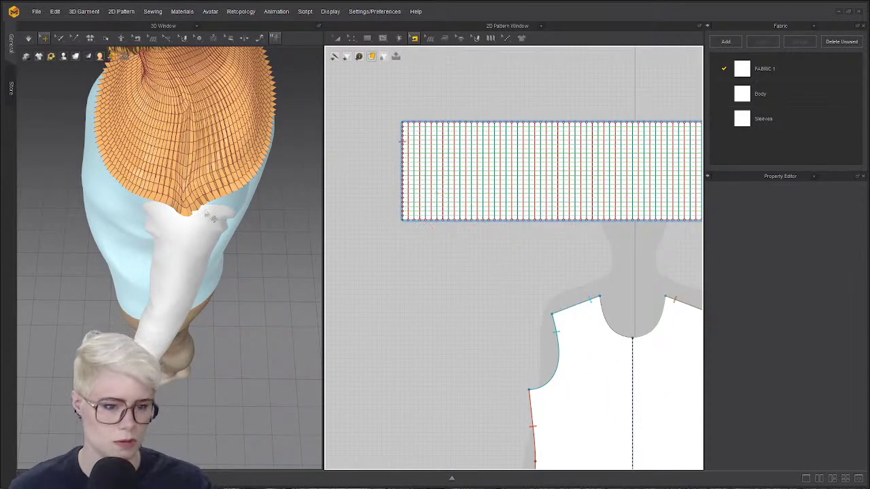
right_drag(208, 215, 200, 129)
middle_drag(200, 129, 196, 272)
right_drag(196, 272, 202, 216)
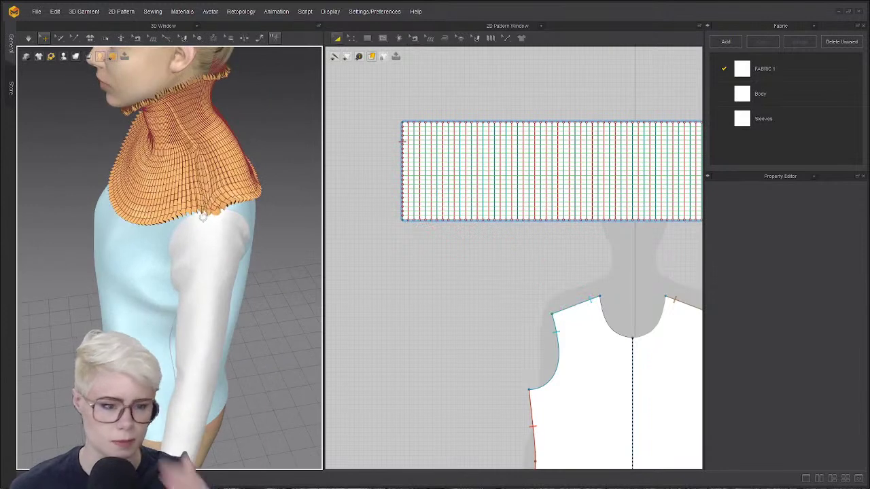
key(space)
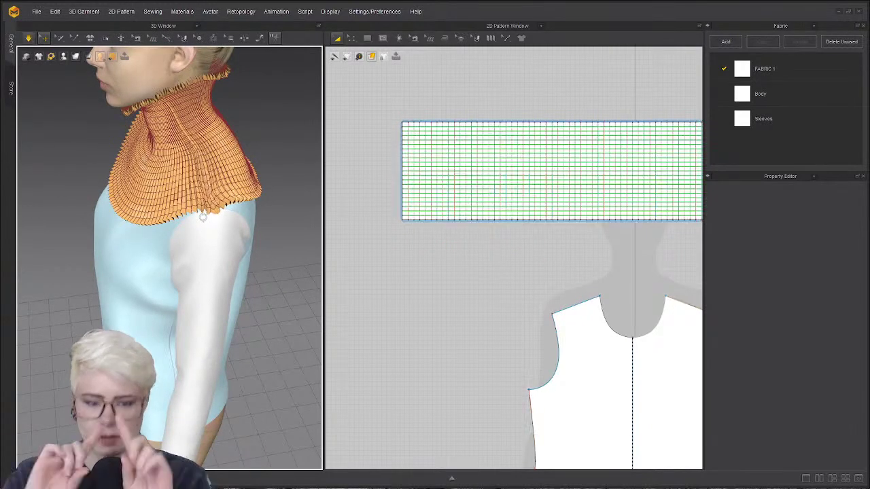
- Check how the simulated collar drapes from the front and both sides without the shoulder seams
key(b)
right_drag(218, 200, 260, 203)
middle_drag(261, 81, 203, 235)
right_drag(203, 236, 127, 240)
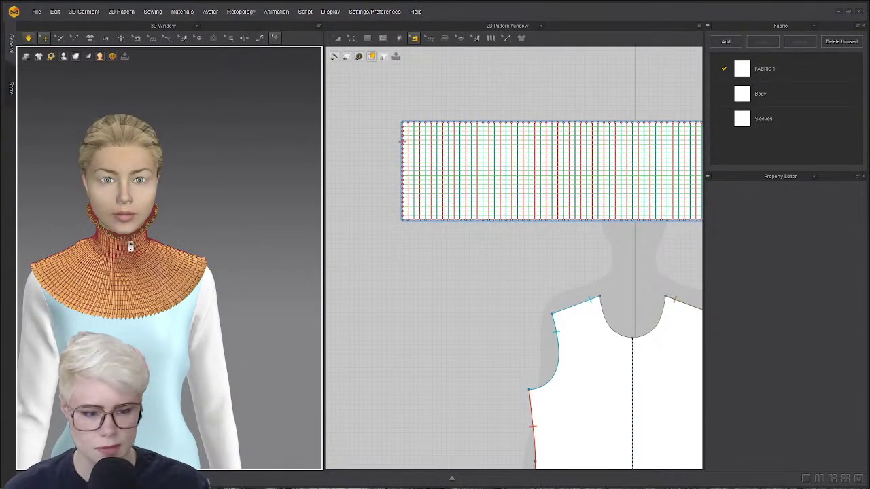
middle_drag(130, 246, 161, 195)
right_drag(208, 197, 229, 195)
right_drag(139, 228, 96, 216)
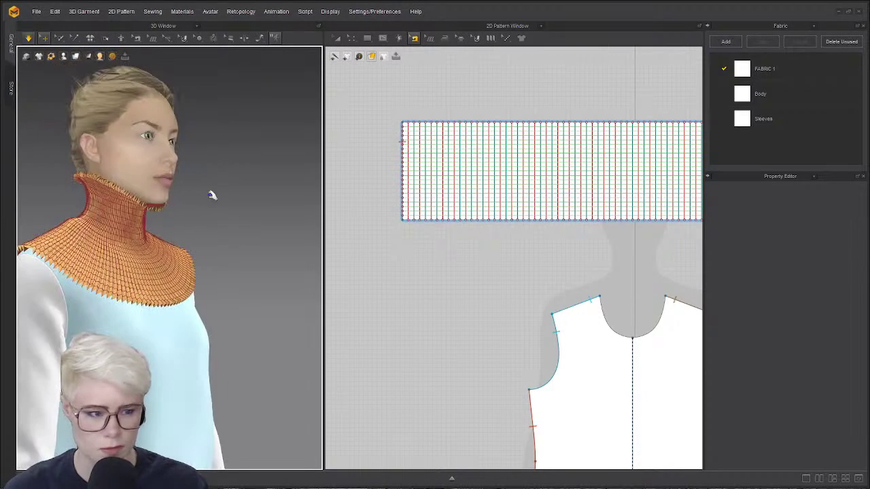
right_drag(153, 224, 128, 238)
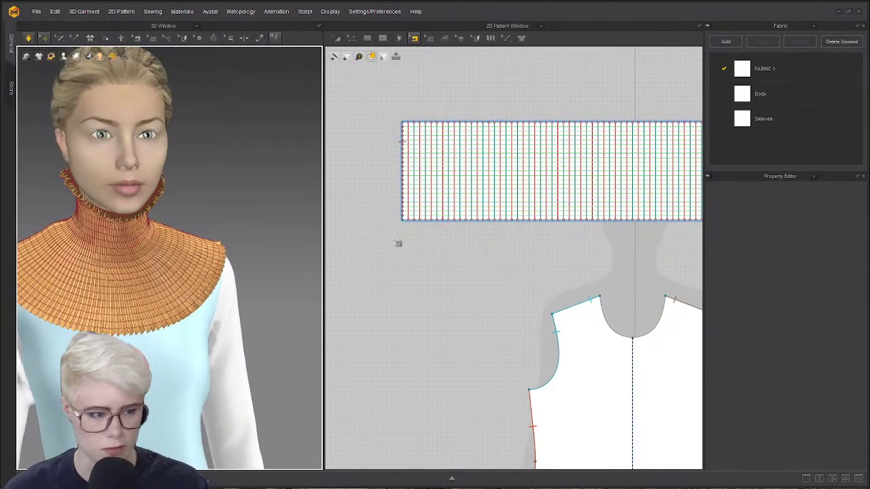
key(space)
right_drag(76, 276, 72, 289)
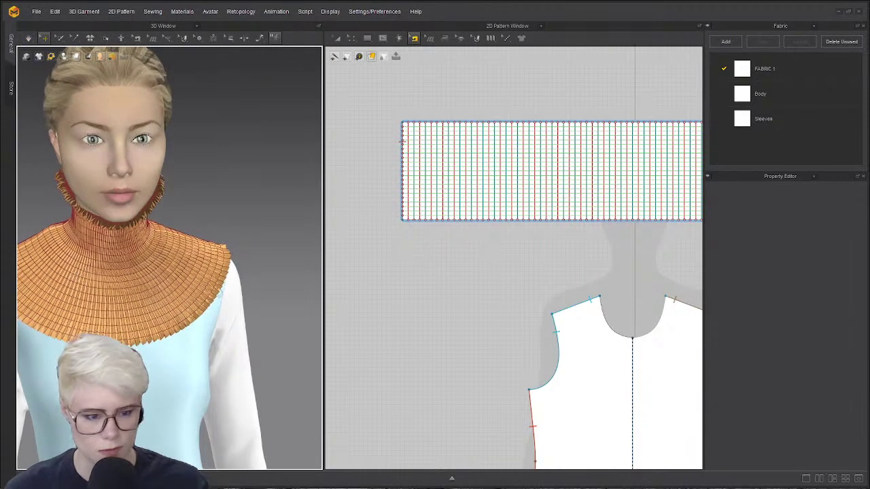
- Compare the elastic settings of the neighbouring horizontal lines around the base of the neck on the front collar piece
scroll(470, 263, down, 3)
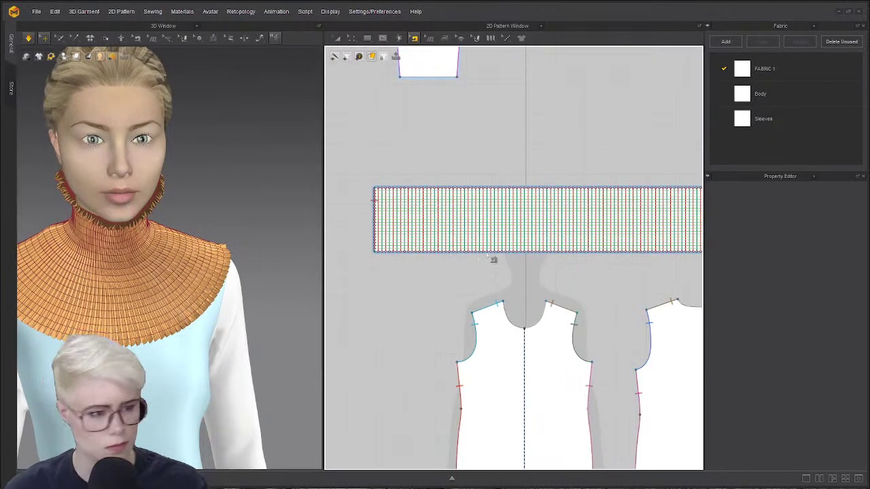
scroll(115, 252, up, 2)
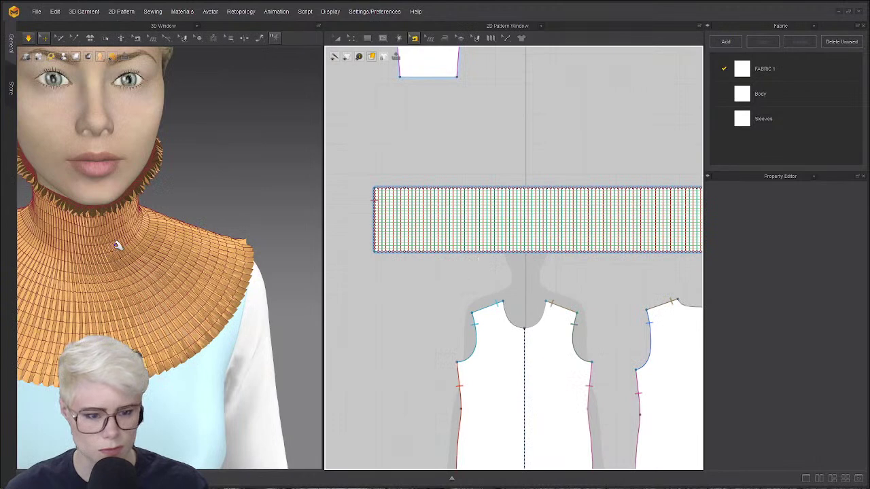
click(125, 252)
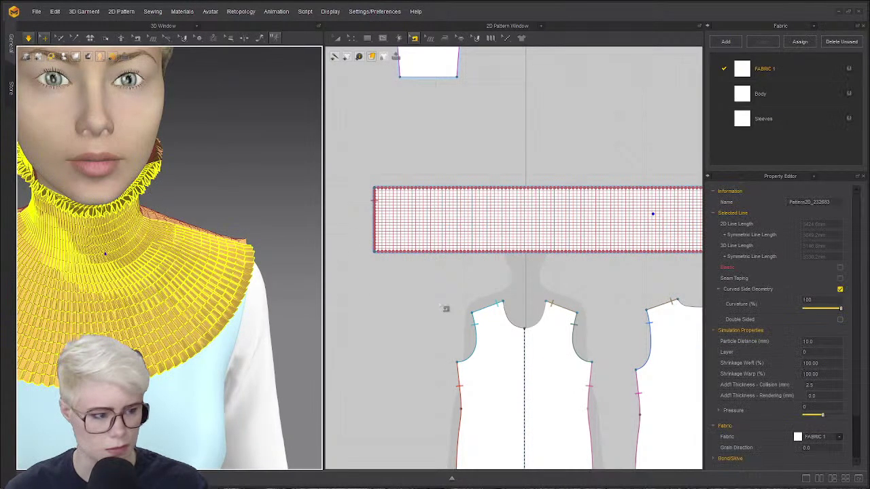
key(Escape)
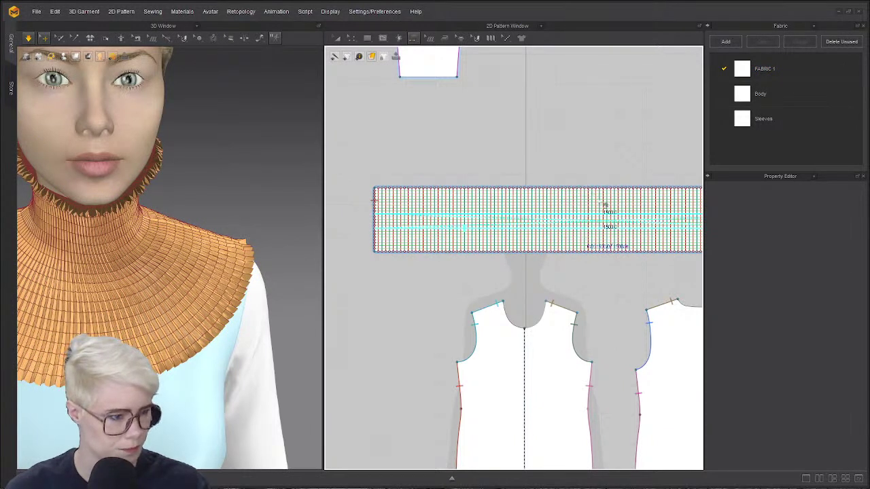
scroll(606, 202, up, 5)
scroll(564, 249, down, 1)
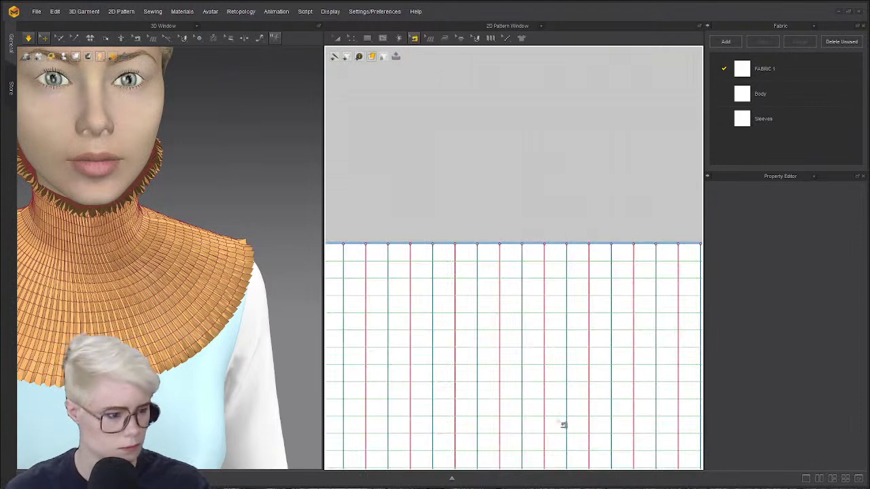
click(351, 39)
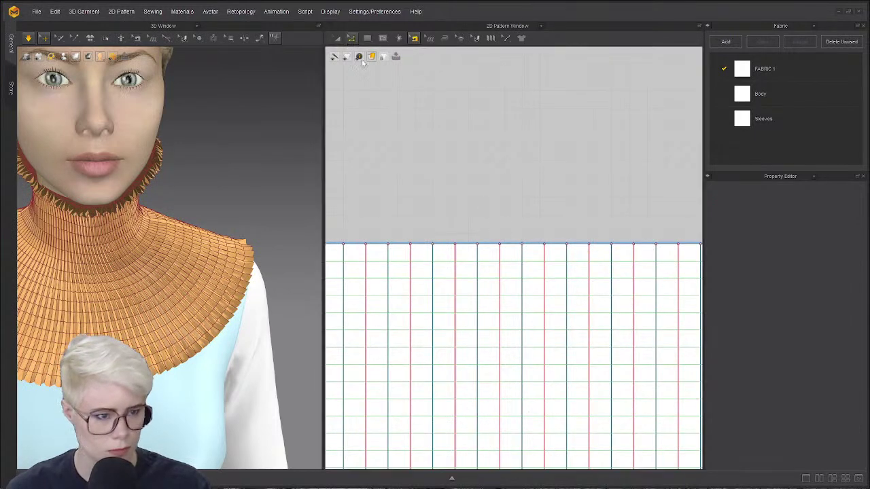
scroll(506, 360, down, 3)
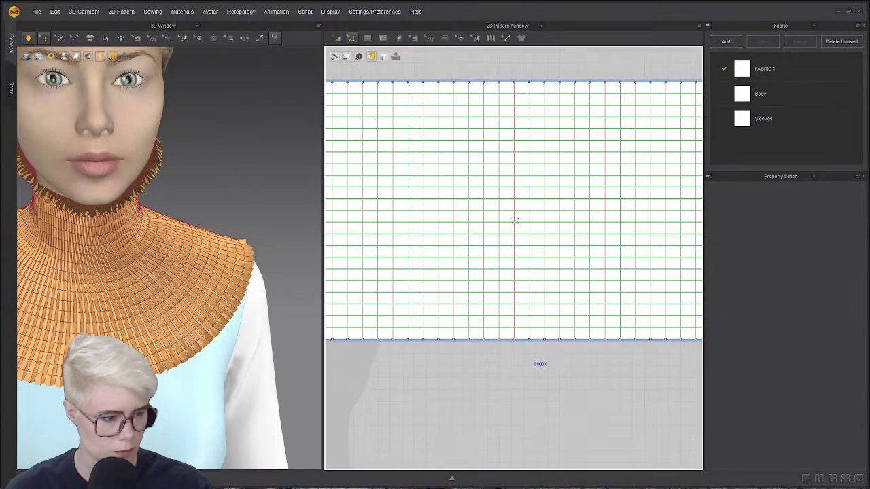
click(515, 175)
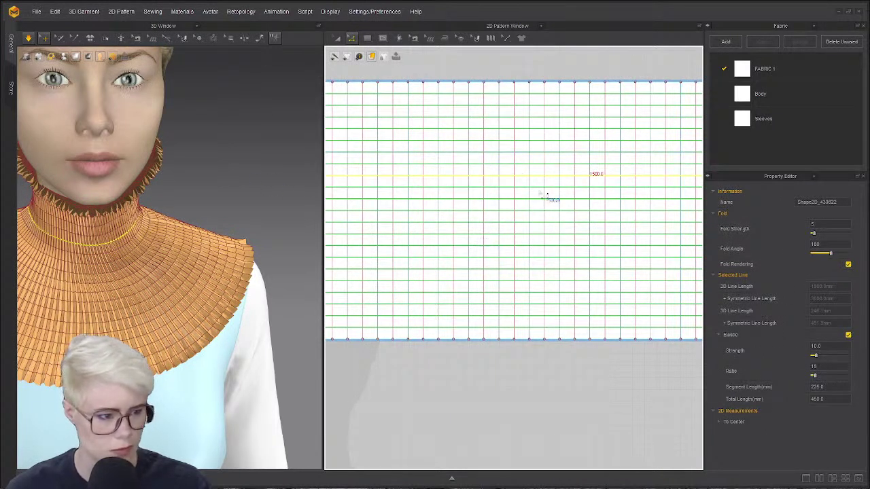
click(546, 189)
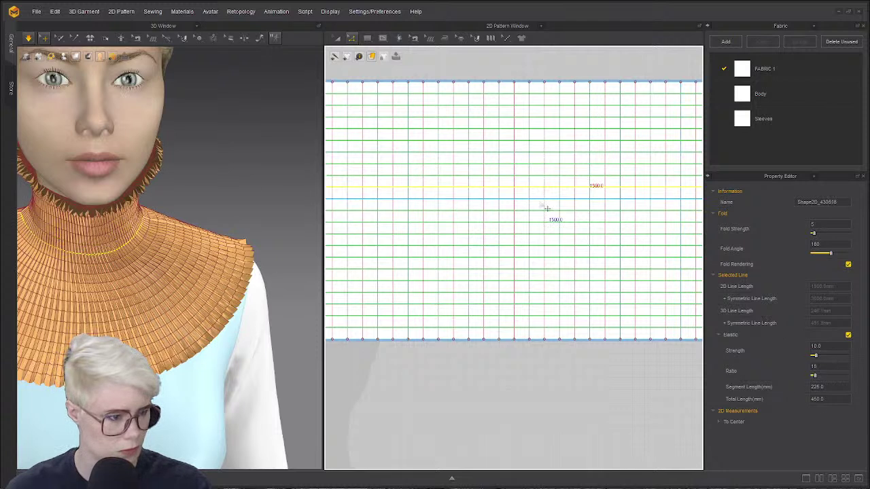
click(548, 199)
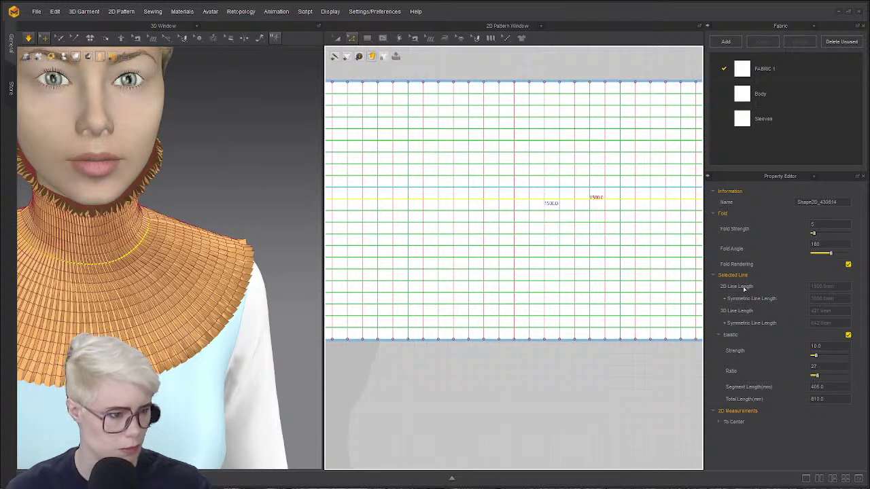
- Set the elastic ratio of the front collar's lowest tight neck line to 27
click(537, 187)
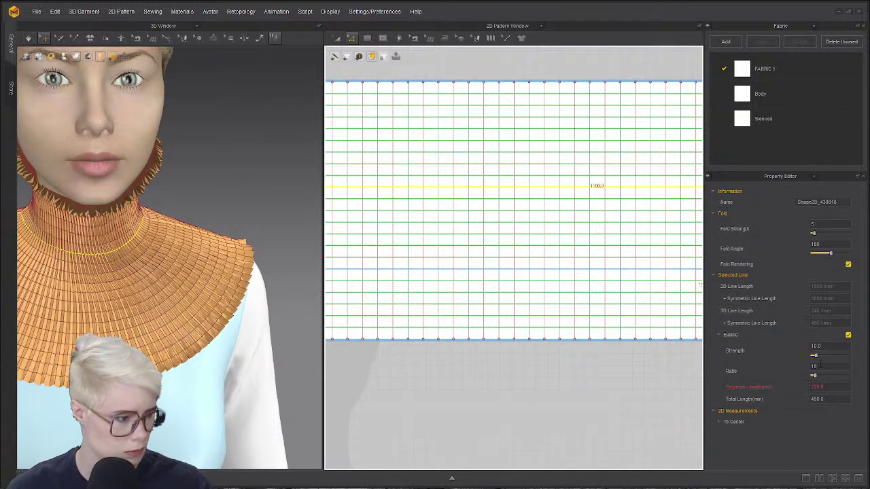
drag(820, 366, 805, 357)
text(27)
key(Return)
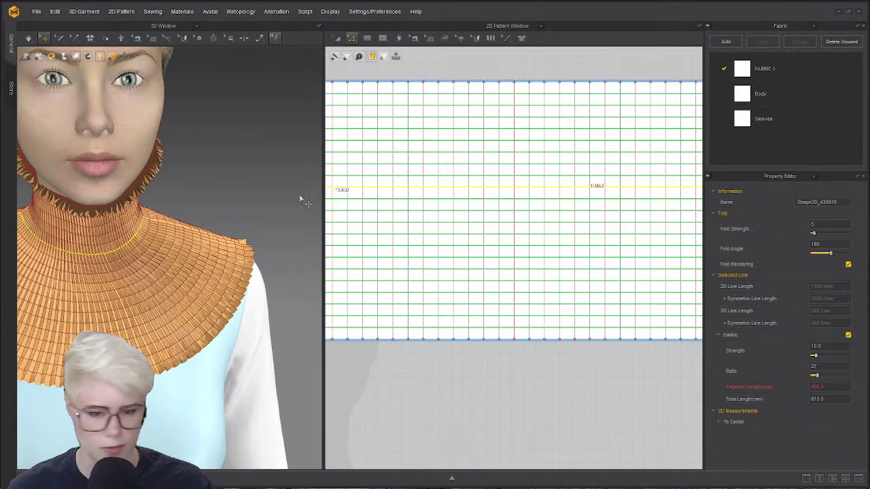
- Simulate the garment with the loosened neck line and check the front collar's drape from the side and front
right_drag(210, 177, 252, 211)
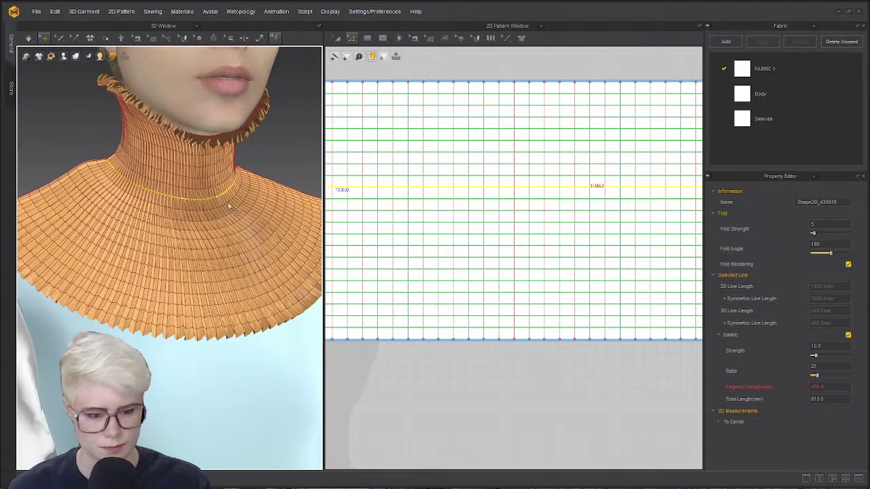
click(84, 162)
click(89, 169)
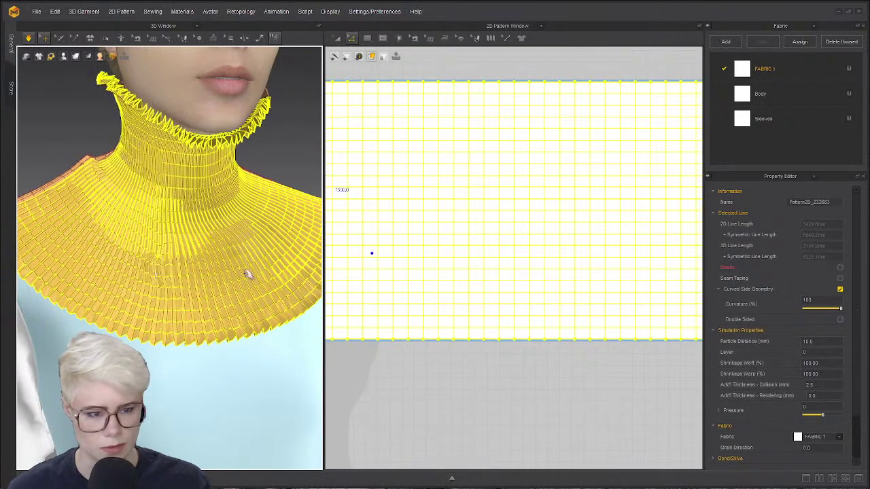
click(492, 77)
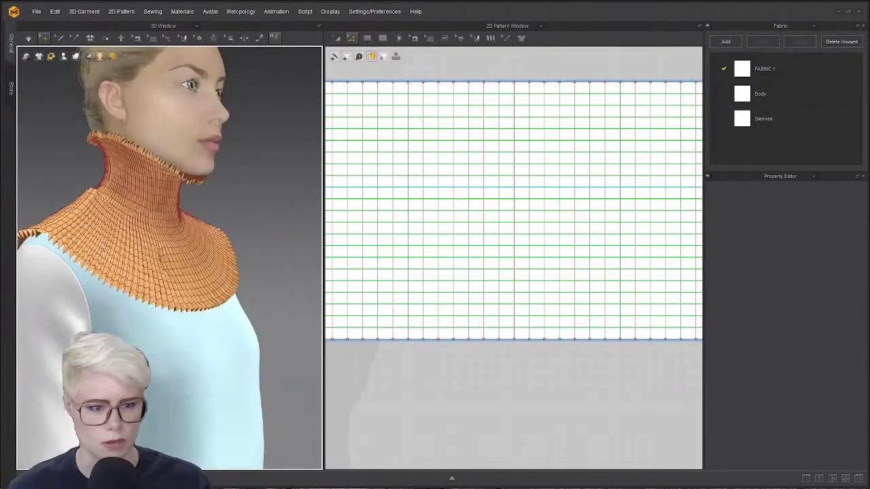
right_drag(73, 278, 61, 282)
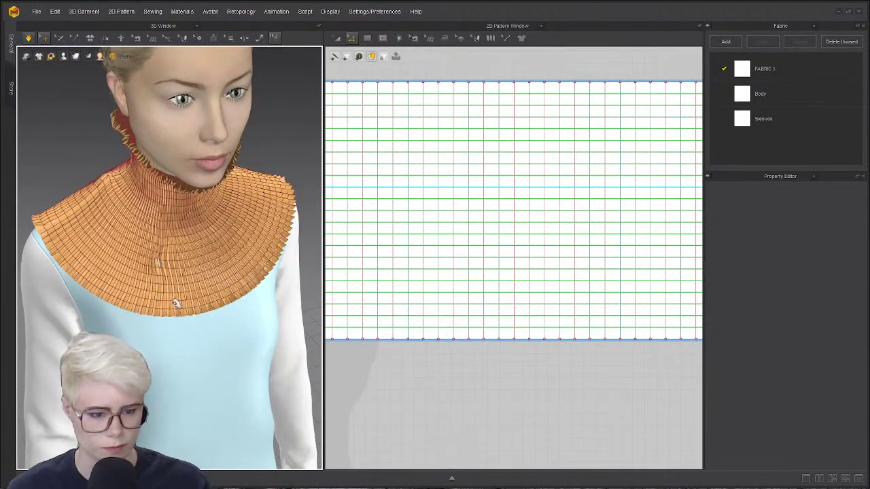
right_drag(174, 289, 156, 232)
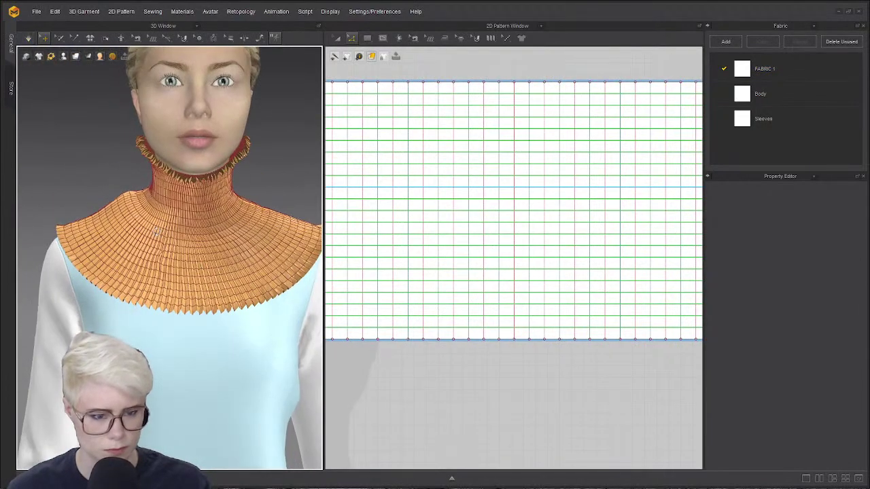
- Let the collar settle further in simulation while inspecting the join between front and back pieces over the shoulder
scroll(434, 307, down, 5)
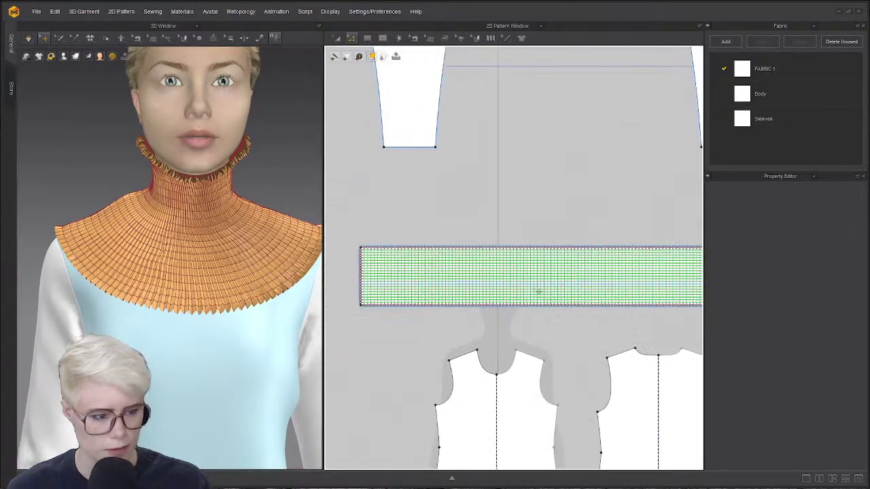
scroll(538, 292, up, 2)
scroll(315, 200, down, 2)
middle_drag(334, 231, 422, 219)
scroll(422, 220, up, 2)
right_drag(75, 285, 141, 353)
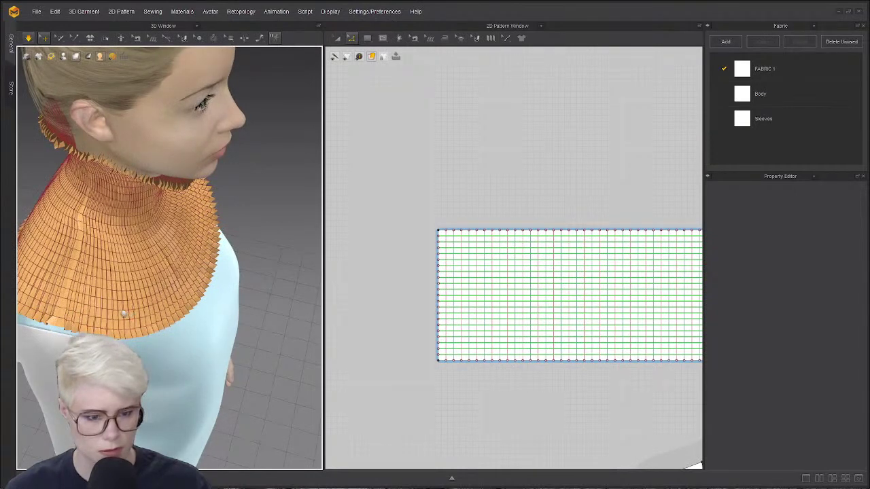
right_drag(84, 314, 146, 308)
scroll(138, 290, up, 2)
key(space)
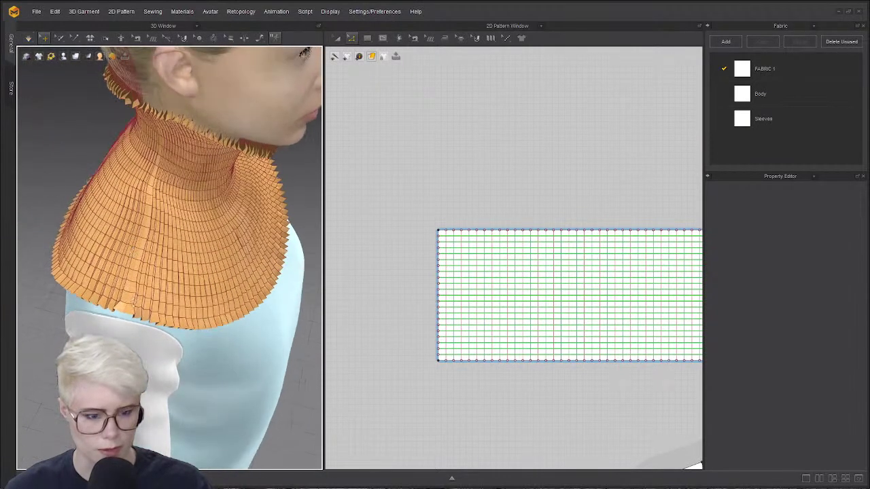
- Select the back collar piece and examine how it lies over the shoulders and across the upper back
click(129, 312)
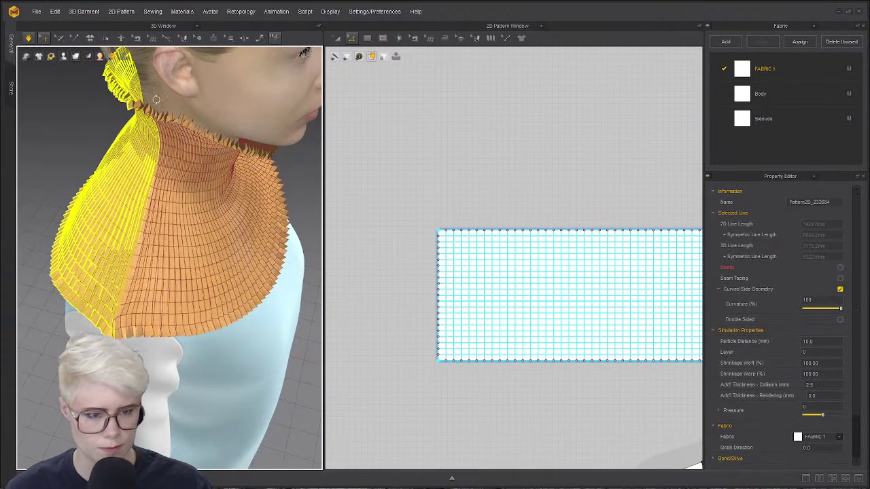
right_drag(102, 115, 155, 116)
middle_drag(79, 136, 88, 273)
right_drag(209, 118, 246, 104)
scroll(190, 150, up, 3)
middle_drag(95, 399, 169, 246)
right_drag(169, 246, 219, 223)
right_drag(83, 226, 41, 229)
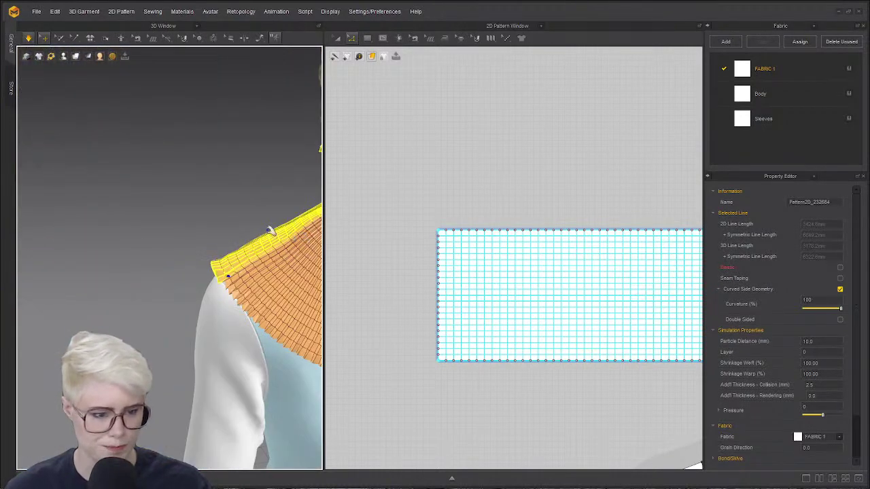
middle_drag(272, 231, 131, 190)
right_drag(78, 236, 155, 239)
middle_drag(50, 299, 154, 287)
scroll(167, 288, up, 3)
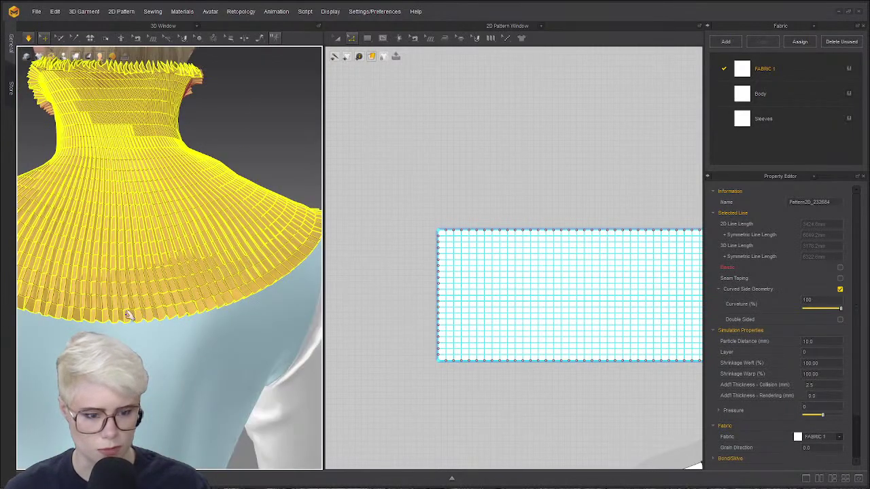
right_drag(129, 316, 125, 286)
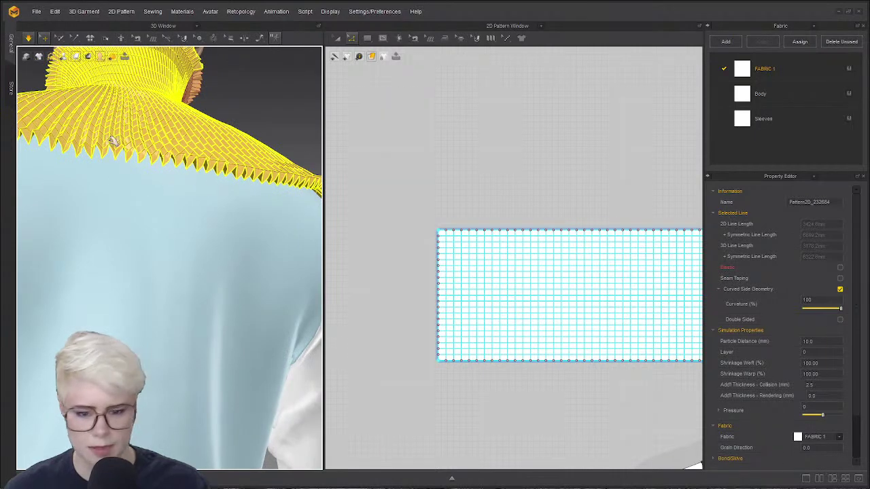
- Draw a symmetric V-shaped internal line on the back body from the shoulder points to the centre line, about 130 mm below the neckline
scroll(445, 146, down, 6)
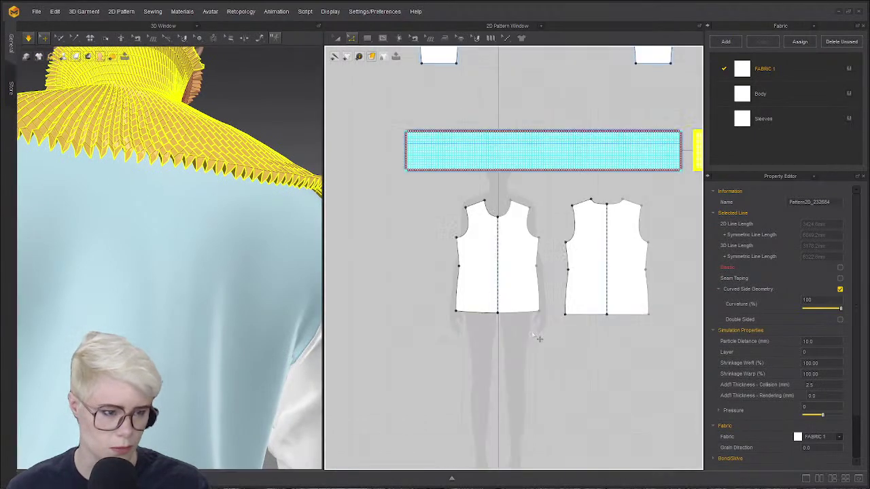
scroll(224, 252, down, 4)
right_drag(204, 263, 190, 300)
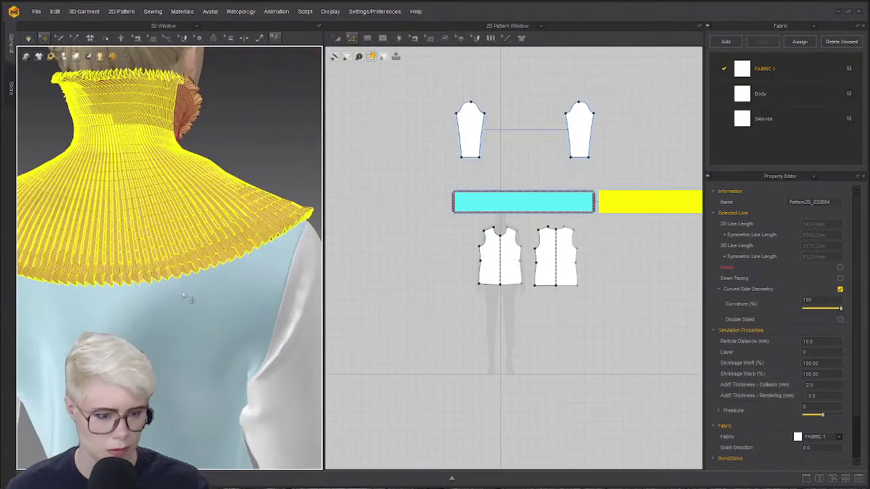
click(99, 299)
scroll(560, 243, up, 8)
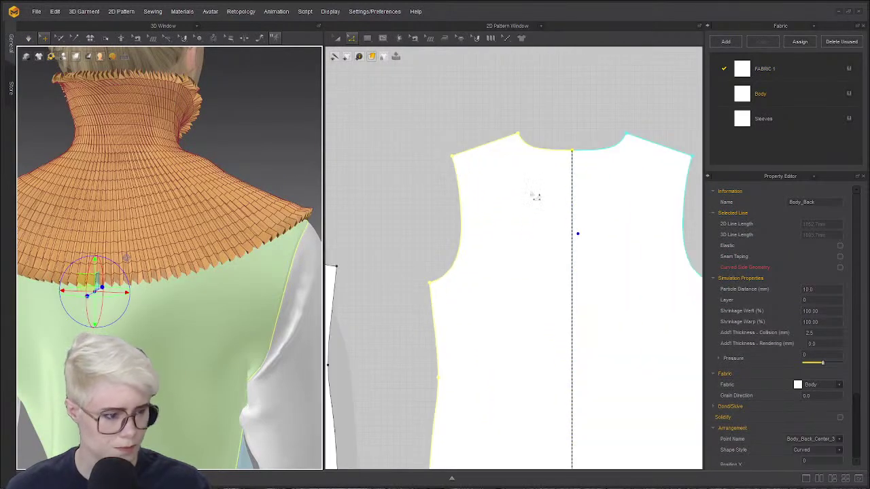
click(382, 41)
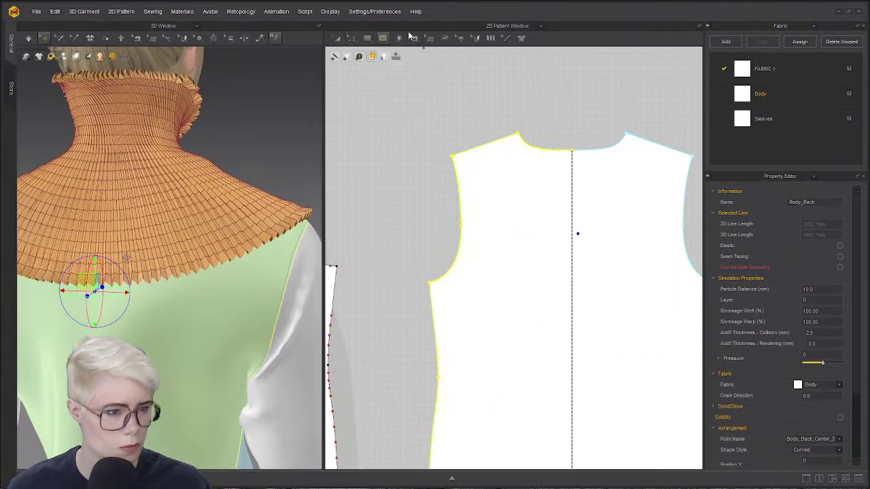
click(380, 41)
click(401, 58)
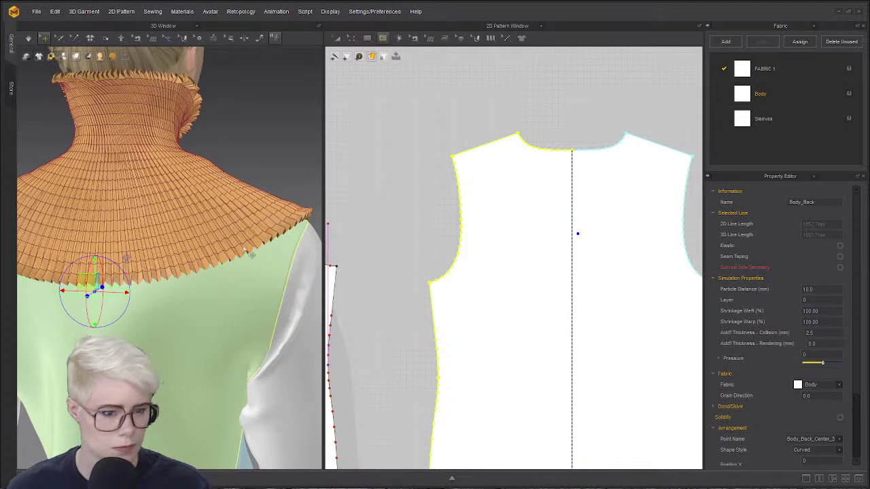
click(452, 156)
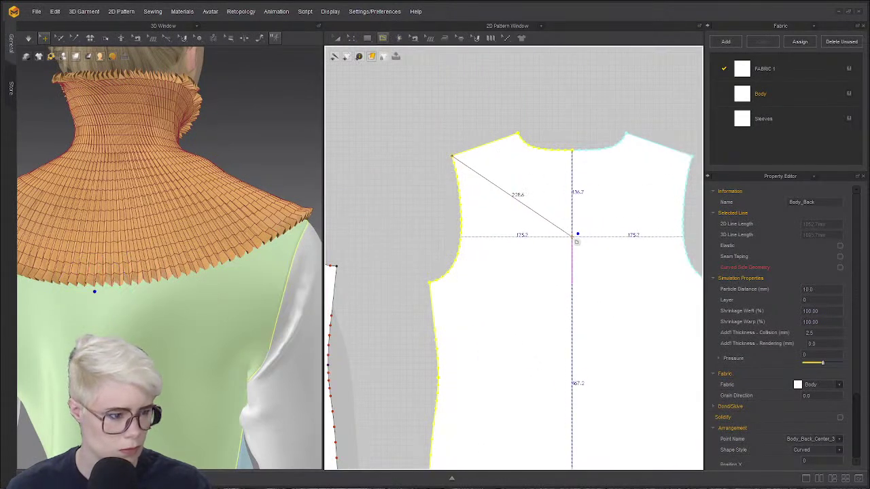
click(577, 233)
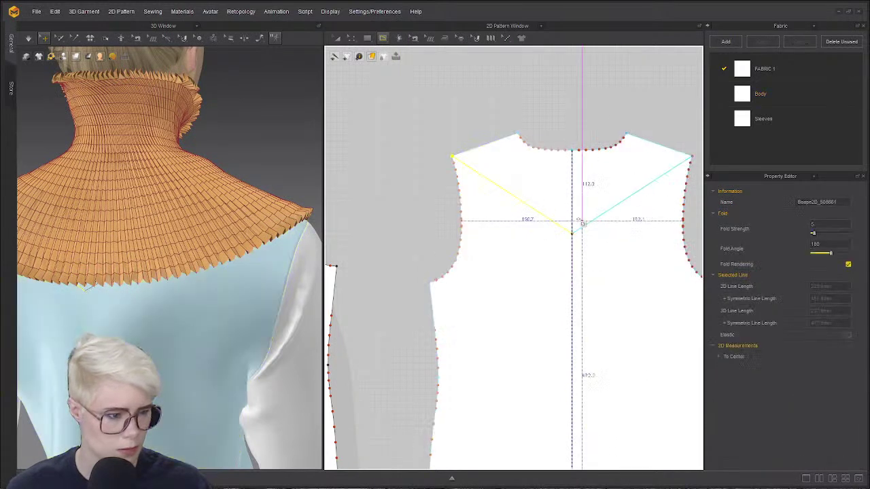
double_click(692, 156)
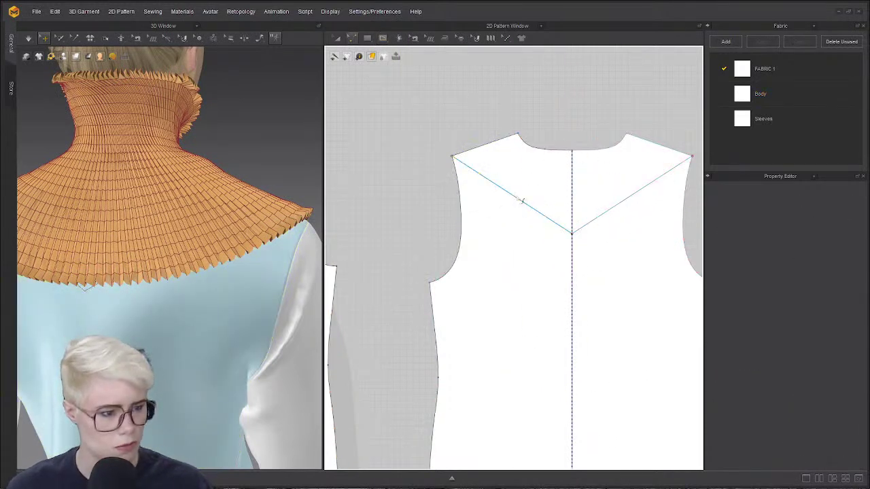
- Curve the back body's internal line into a smooth downward arc about 238 mm long per side, following the collar's hem
drag(522, 200, 509, 214)
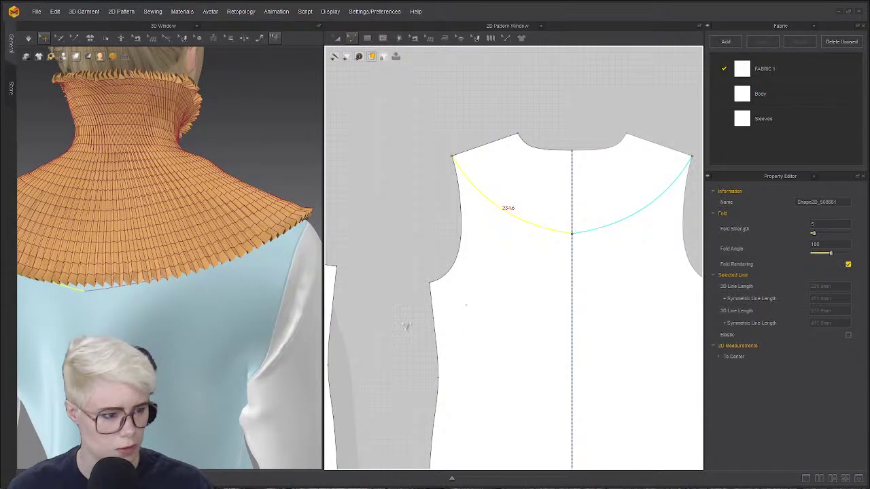
click(524, 174)
scroll(509, 214, up, 5)
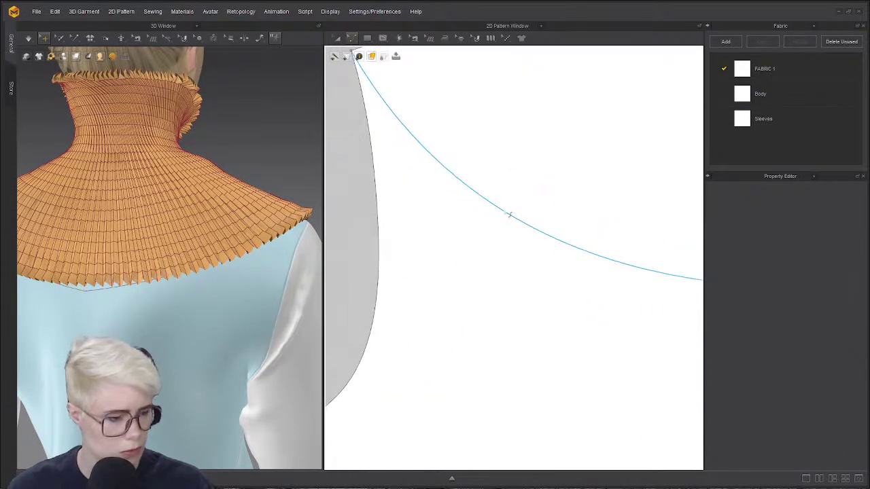
drag(510, 218, 507, 229)
scroll(533, 240, down, 5)
middle_drag(533, 240, 456, 249)
scroll(458, 252, up, 2)
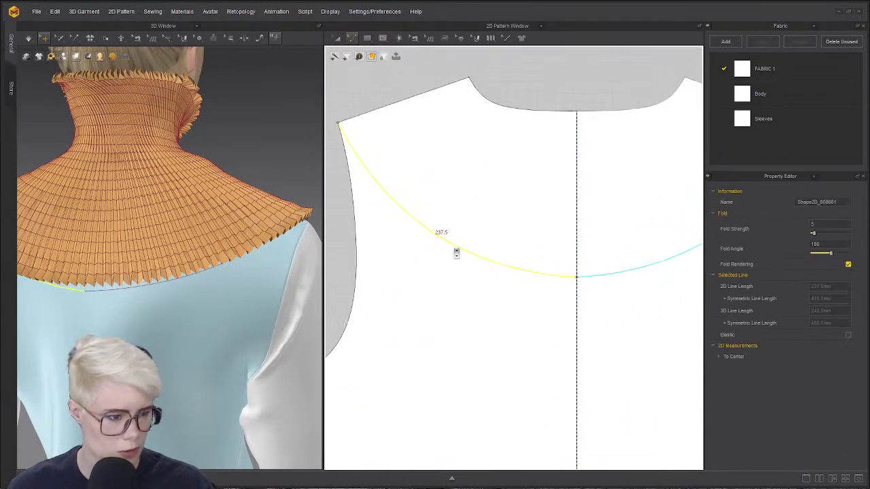
- Refine the curvature of the back body's internal arc to about 240 mm per side
click(458, 253)
click(463, 252)
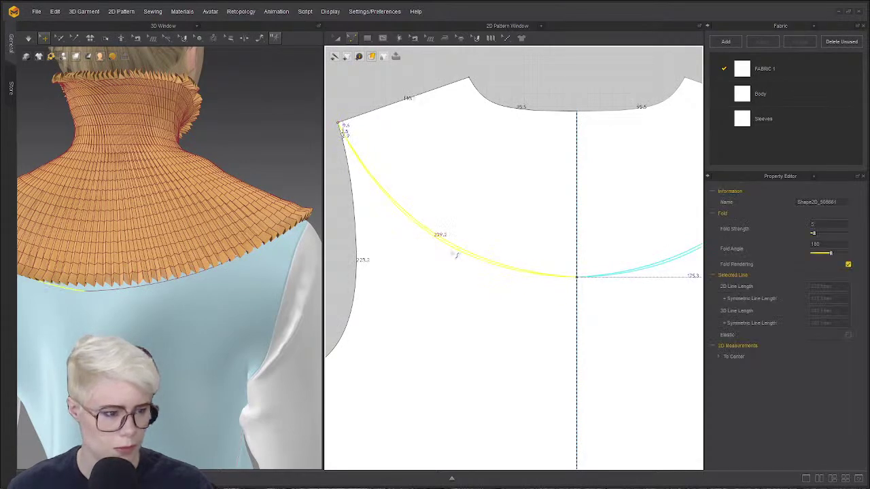
- Draw a symmetric V-shaped internal line on the front body from the shoulder points to the centre line, about 87 mm below the neckline
right_drag(209, 286, 146, 255)
scroll(123, 258, up, 3)
scroll(569, 217, down, 5)
scroll(537, 224, down, 3)
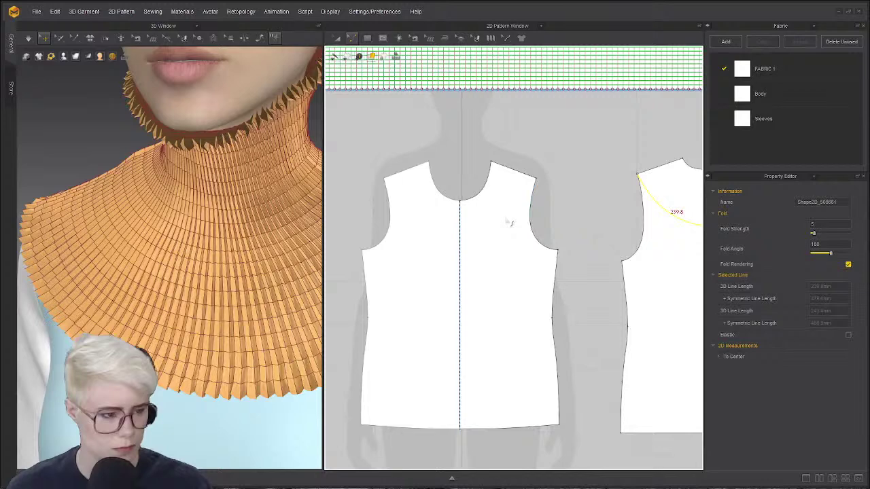
scroll(482, 233, up, 4)
click(383, 39)
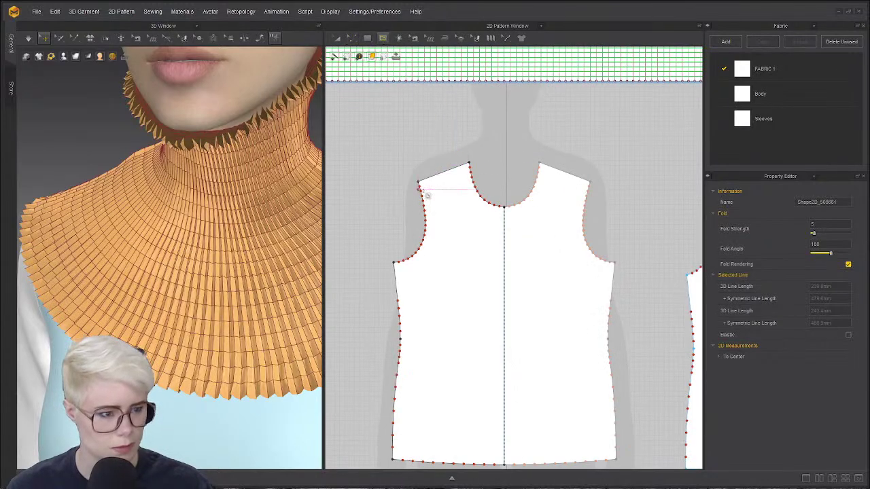
click(201, 404)
scroll(202, 402, down, 2)
right_drag(202, 402, 238, 360)
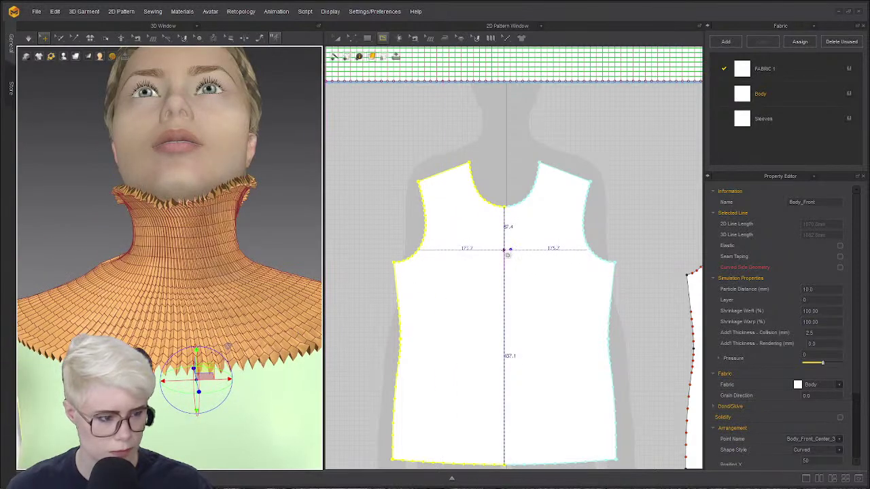
click(504, 250)
click(418, 181)
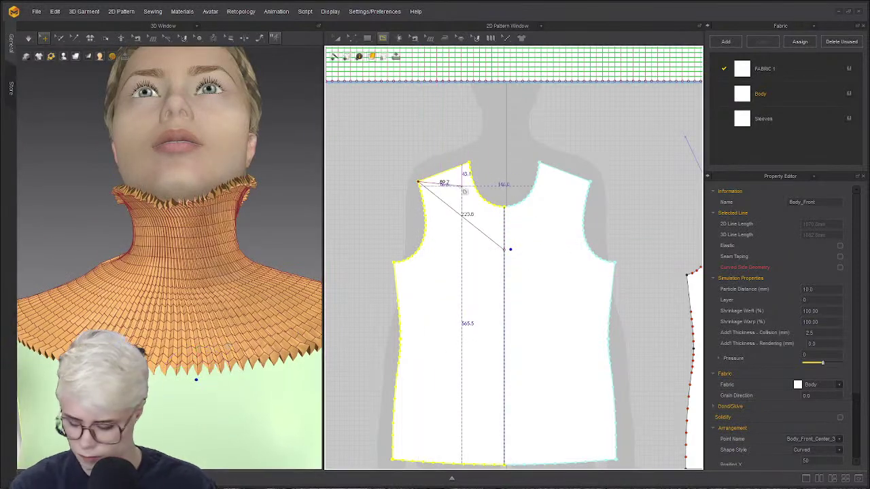
key(Return)
- Curve the front body's internal line into a smooth downward arc about 240 mm long per side, following the collar's hem
key(c)
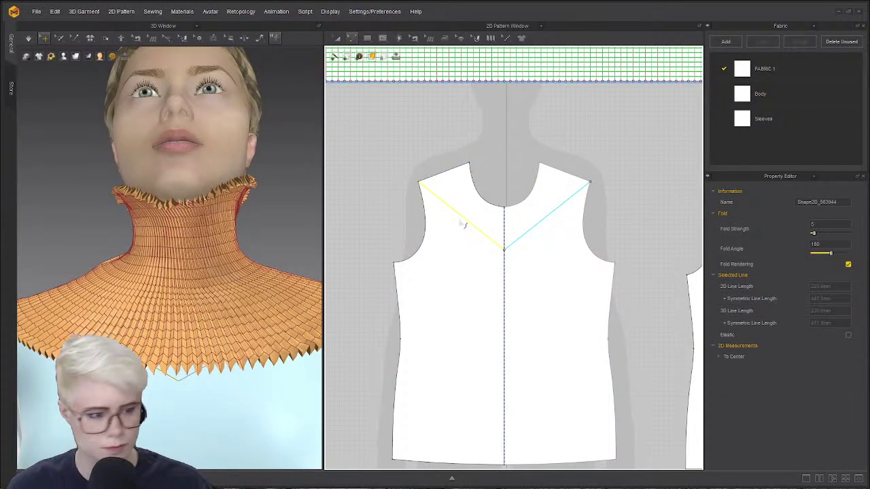
click(462, 219)
drag(462, 215, 455, 237)
right_drag(259, 371, 321, 329)
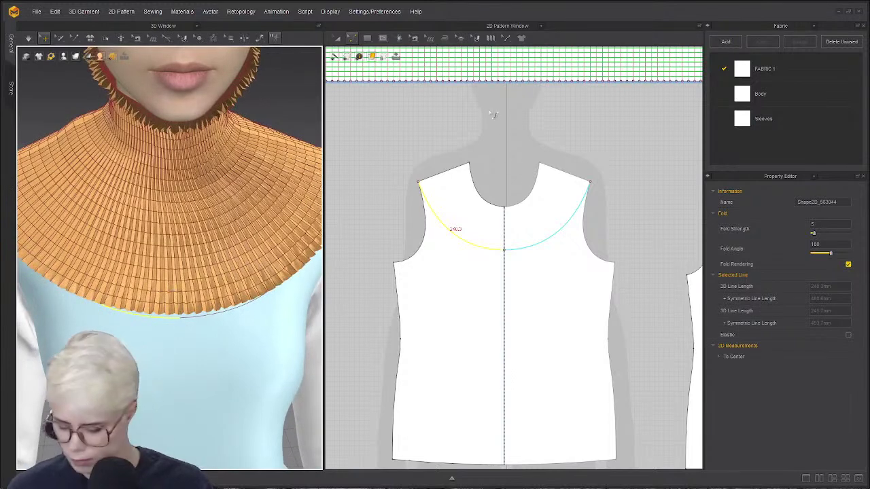
- Try to sew the collar piece's lower edge to both halves of the front body's internal arc
key(m)
scroll(500, 139, down, 4)
scroll(499, 146, up, 3)
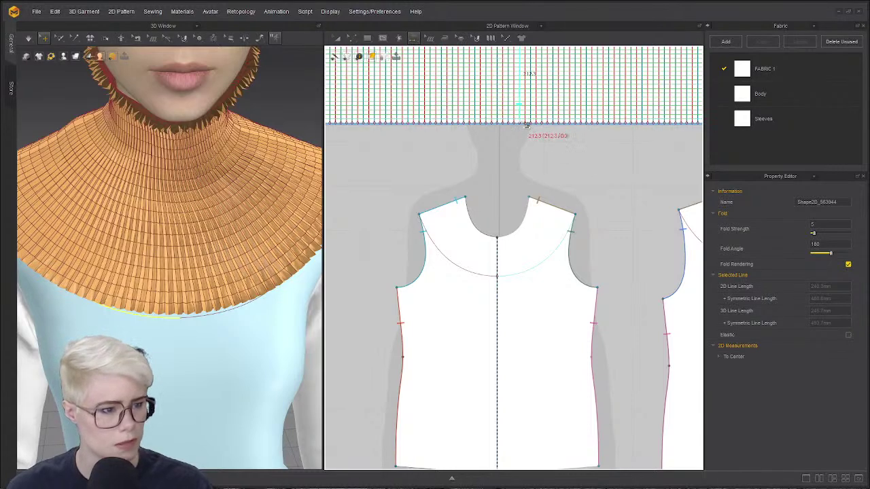
click(527, 125)
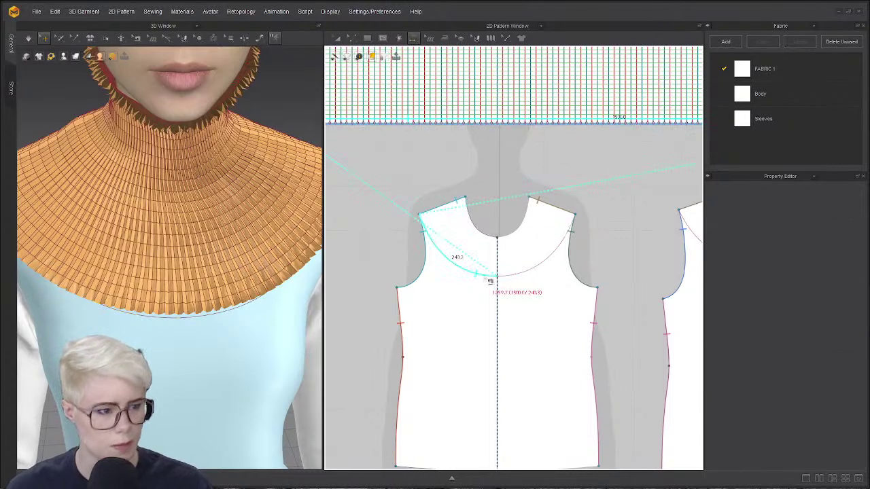
shift+click(550, 258)
shift+click(483, 275)
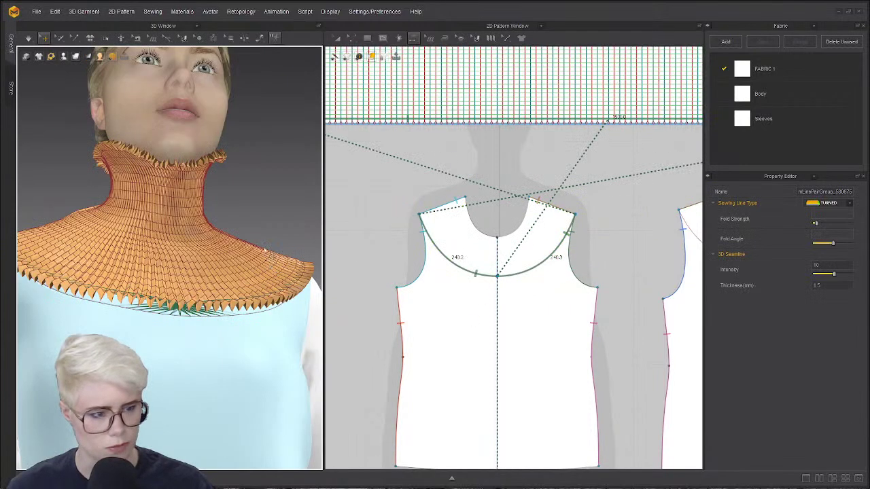
mouse_move(255, 243)
right_down()
mouse_move(254, 229)
mouse_move(248, 234)
right_up()
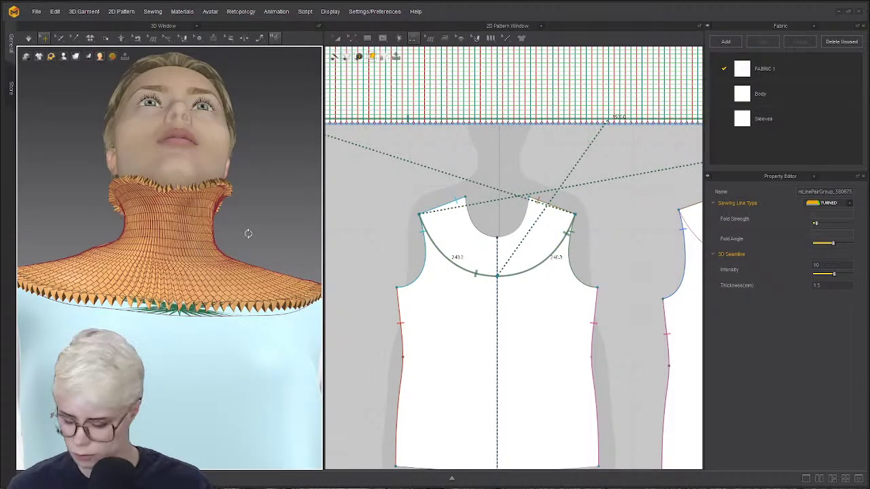
scroll(527, 197, down, 3)
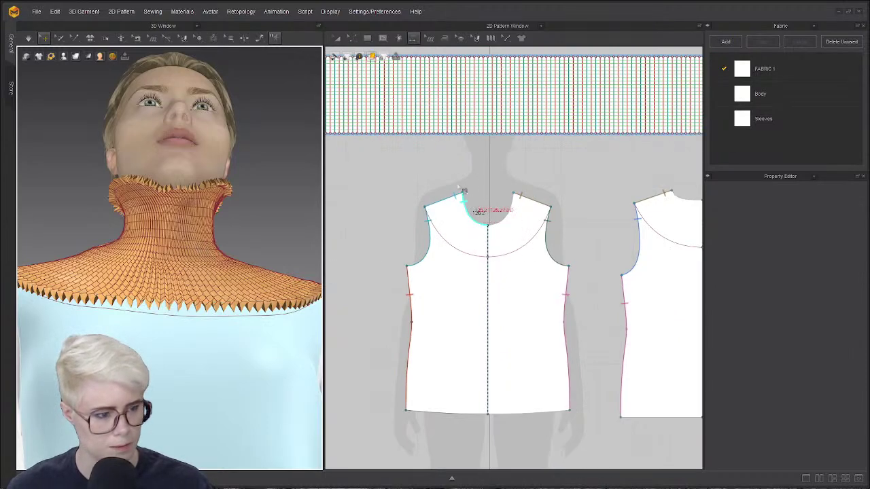
- Sew the front pleated collar strip's lowest internal line to both halves of the front bodice's curved yoke line
scroll(432, 139, up, 5)
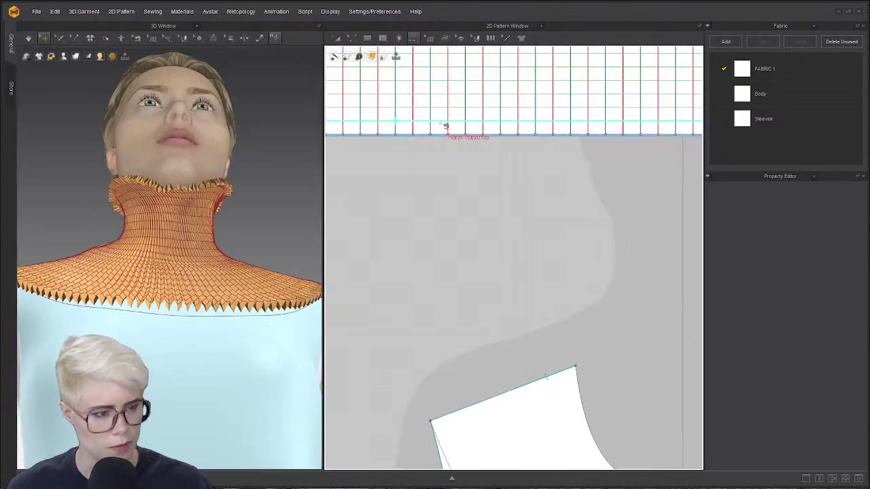
scroll(443, 125, down, 5)
click(418, 135)
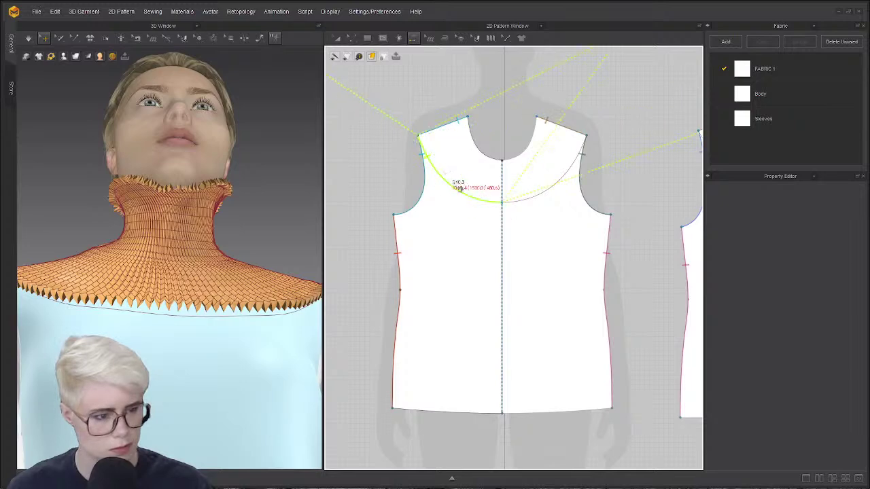
click(502, 201)
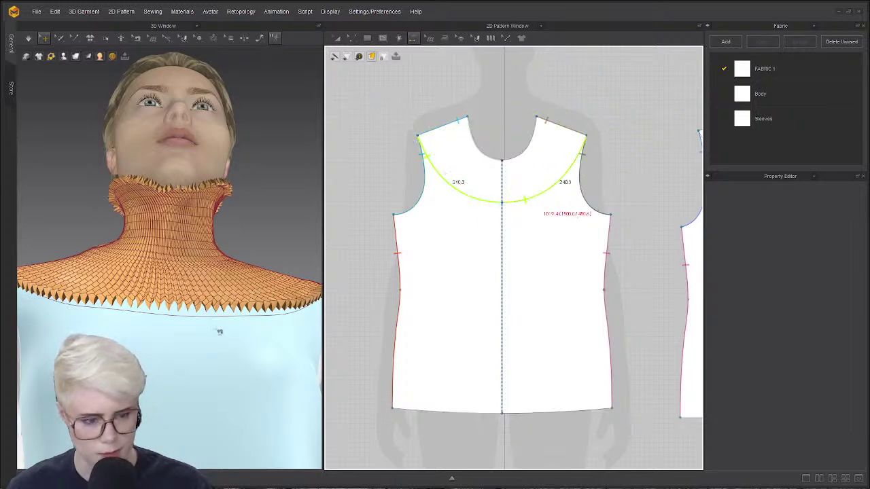
click(221, 315)
- Sew the back pleated collar strip's lowest internal line to the full curved yoke line on the back bodice
right_drag(184, 324, 204, 353)
scroll(417, 269, down, 5)
scroll(416, 270, up, 10)
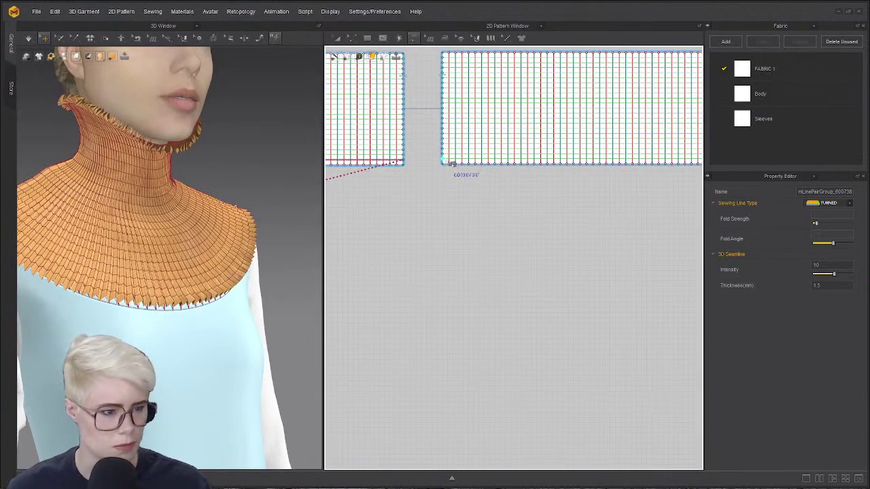
click(446, 161)
scroll(566, 186, down, 1)
middle_drag(565, 187, 353, 242)
scroll(632, 214, down, 2)
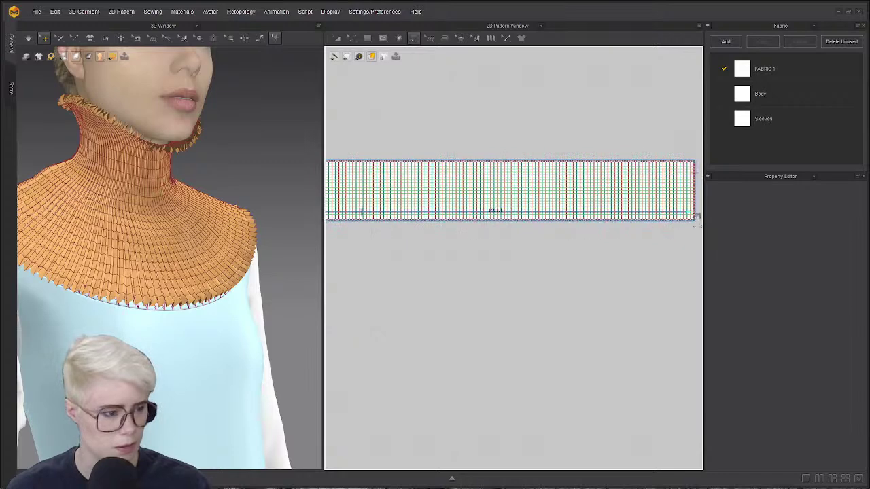
scroll(688, 213, up, 5)
scroll(693, 229, down, 3)
middle_drag(694, 229, 542, 244)
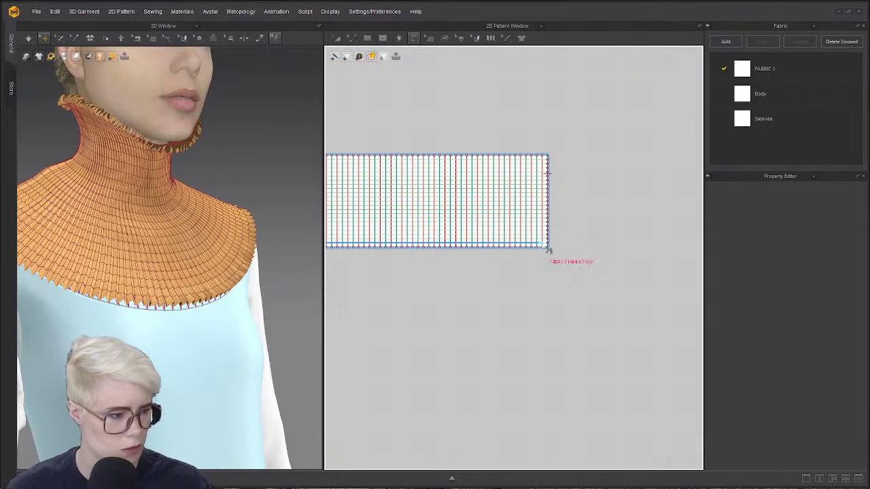
scroll(420, 312, down, 5)
middle_drag(353, 326, 554, 252)
scroll(554, 252, up, 4)
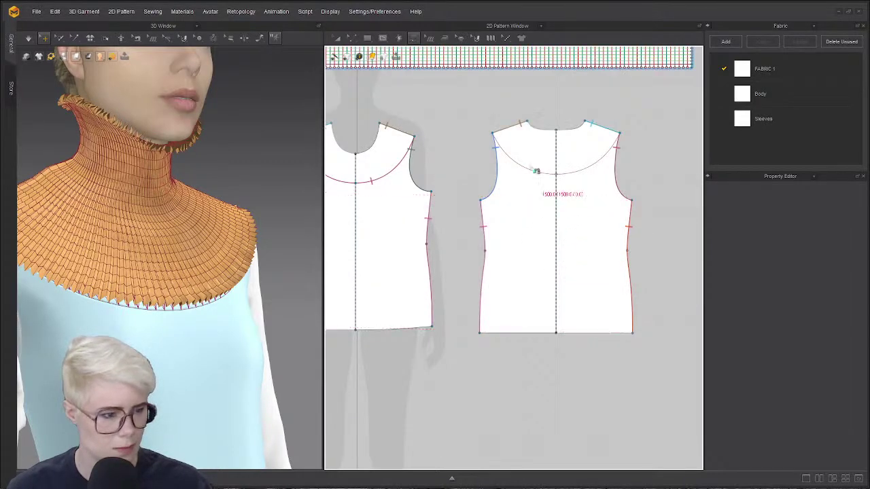
click(493, 133)
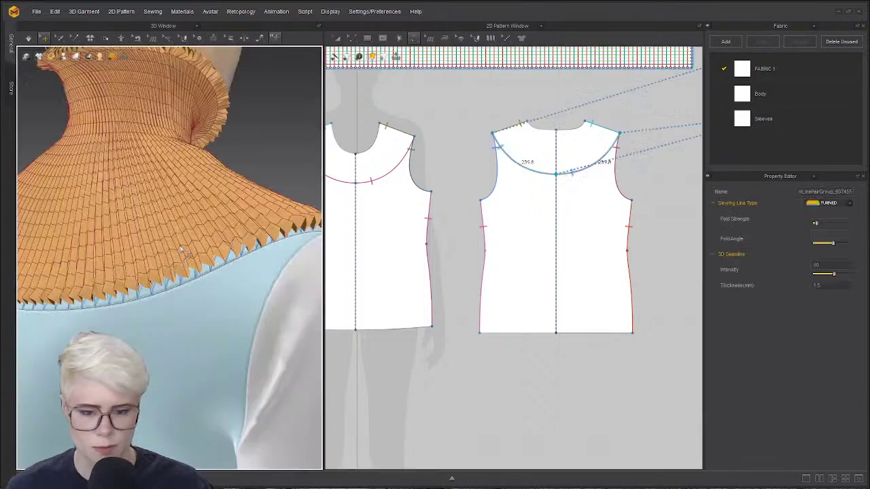
- Simulate the garment to pull the collar's lower seams onto the bodice
scroll(105, 314, down, 4)
right_drag(106, 314, 106, 264)
scroll(108, 269, up, 3)
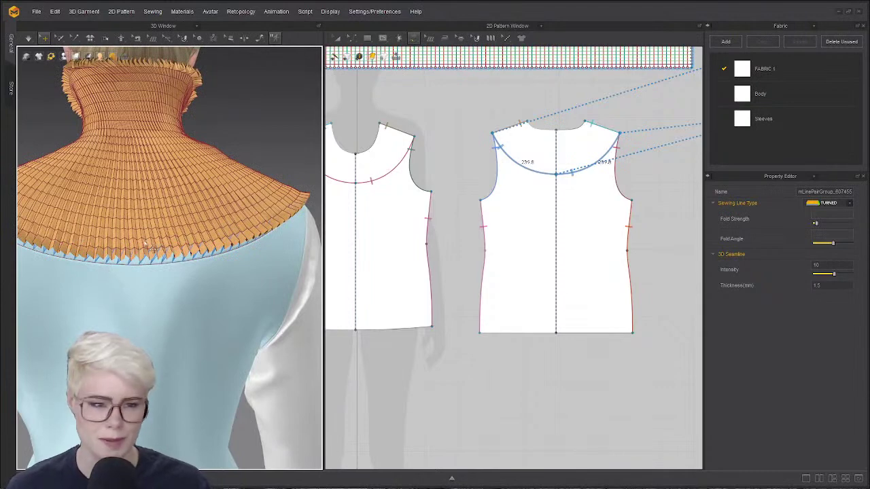
right_drag(145, 245, 140, 204)
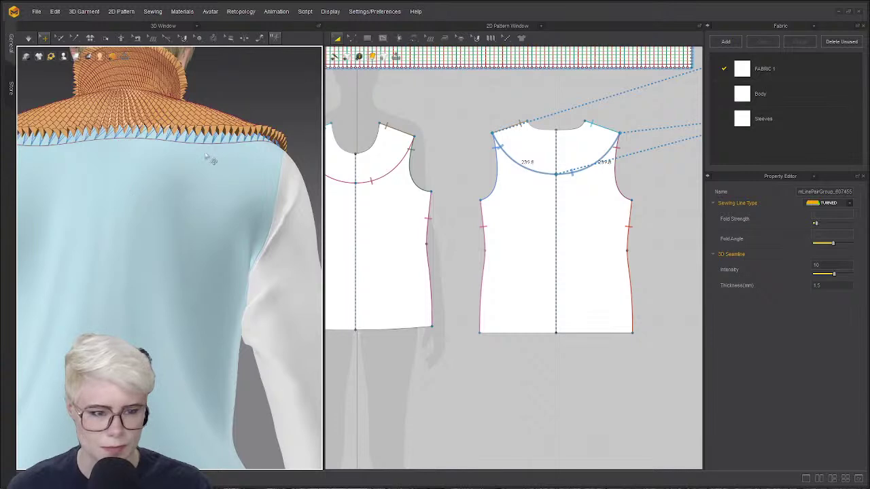
key(space)
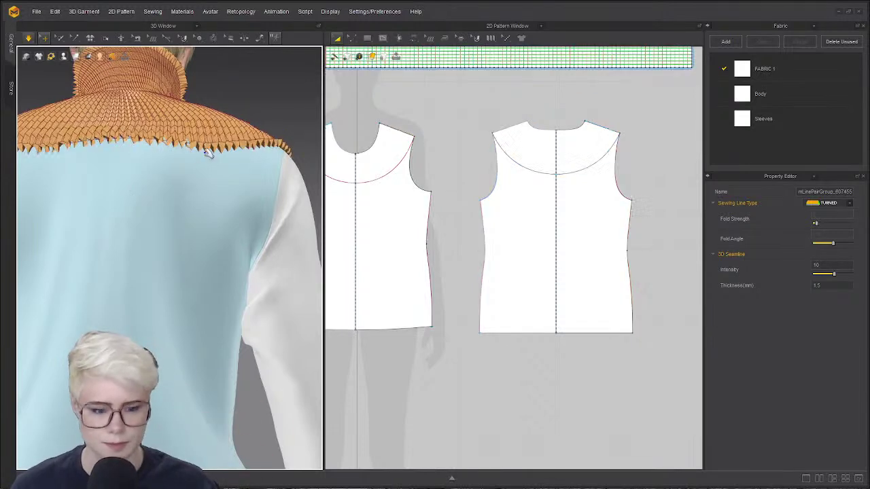
right_drag(111, 165, 44, 265)
key(space)
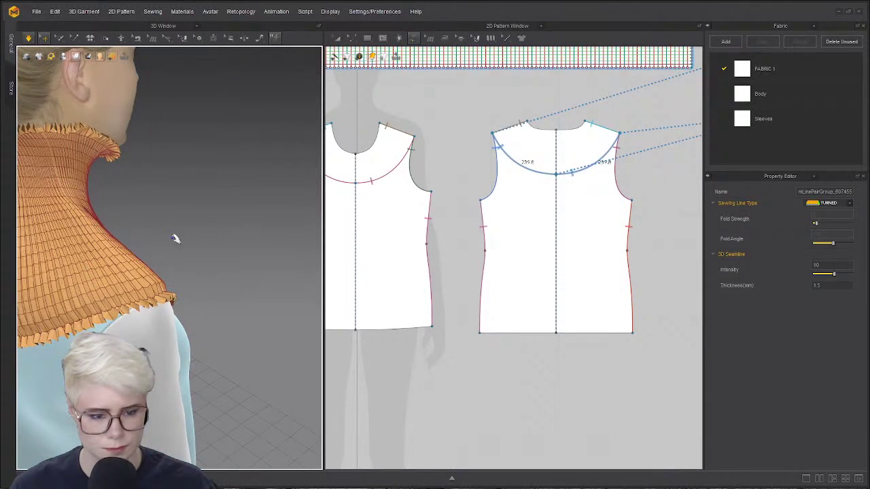
- Examine the simulated collar from the back, front and side, focusing on its pleated lower hem at the shoulder
right_drag(175, 237, 228, 231)
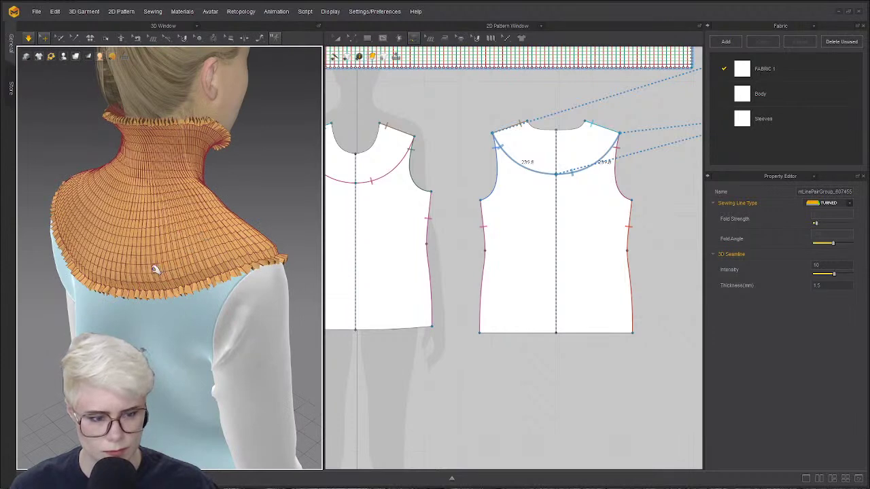
right_drag(156, 238, 22, 275)
key(space)
middle_drag(228, 201, 151, 282)
right_drag(146, 277, 119, 270)
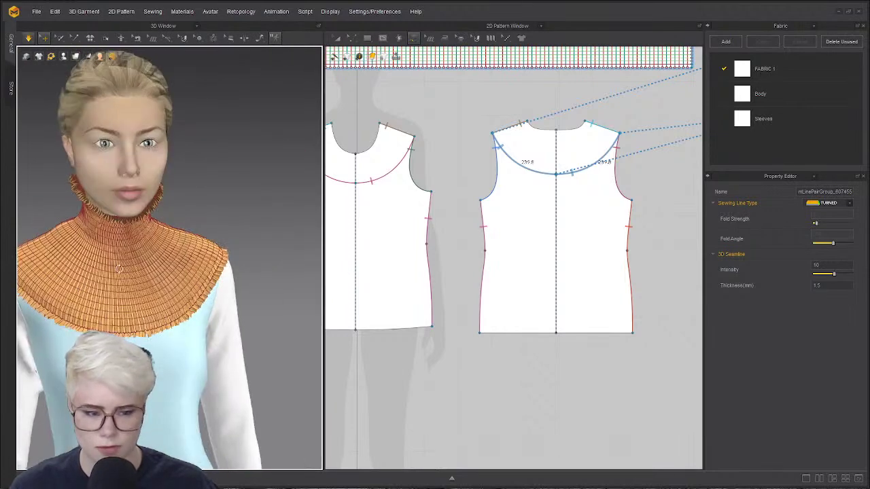
scroll(129, 305, up, 5)
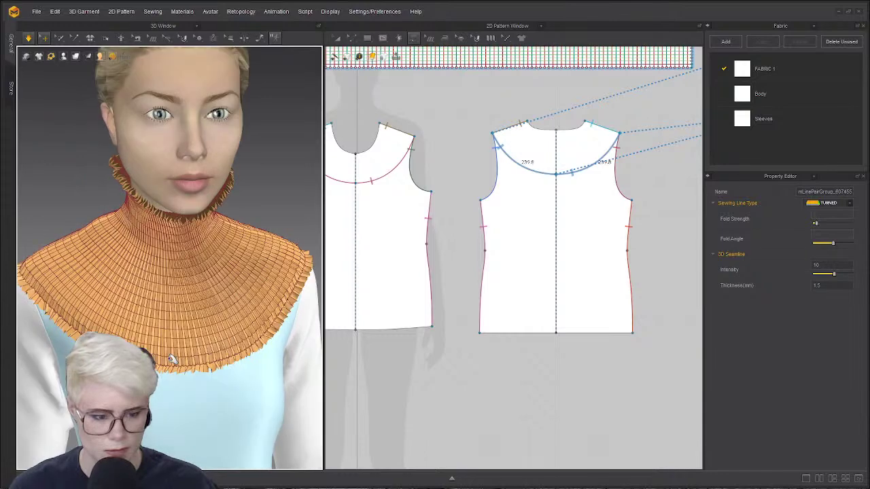
scroll(482, 231, down, 2)
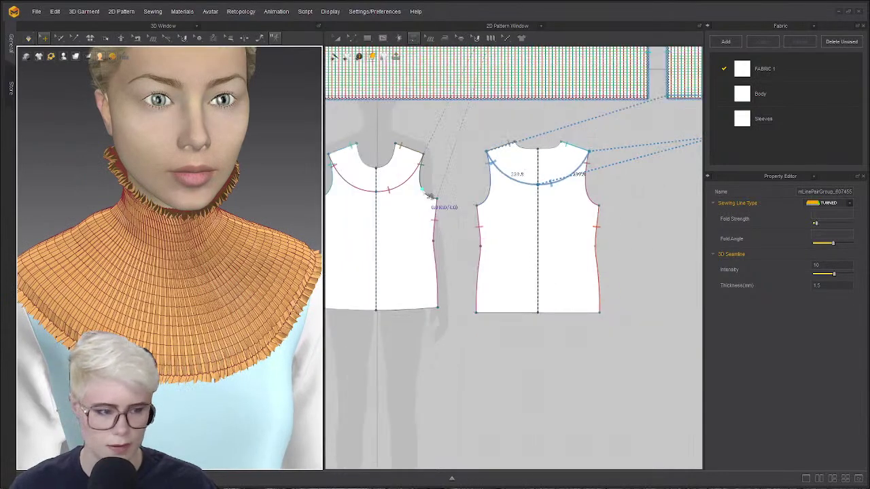
right_drag(95, 289, 146, 299)
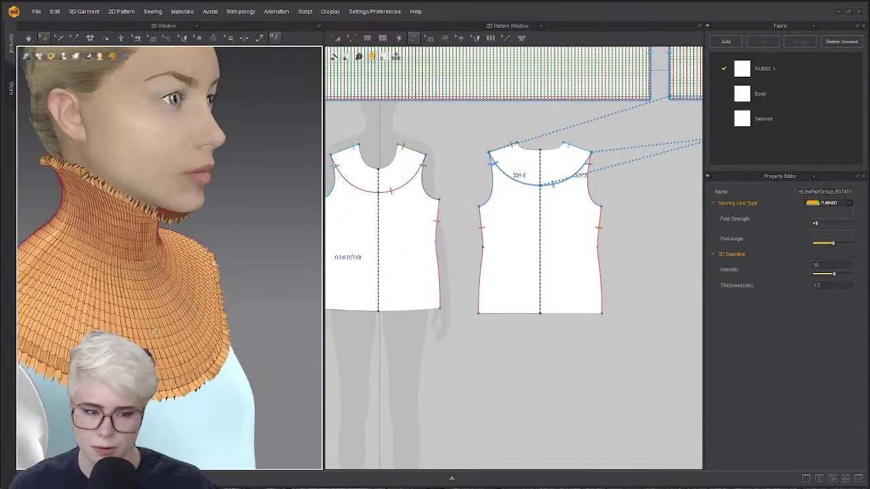
middle_drag(143, 316, 159, 256)
scroll(175, 313, up, 4)
middle_drag(174, 320, 168, 242)
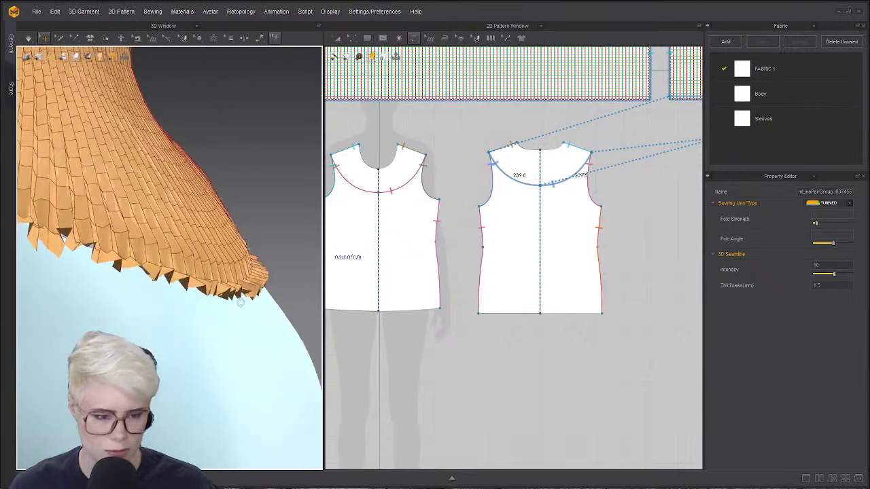
- Set the simulation layer of both pleated collar patterns to 1
click(201, 234)
key(a)
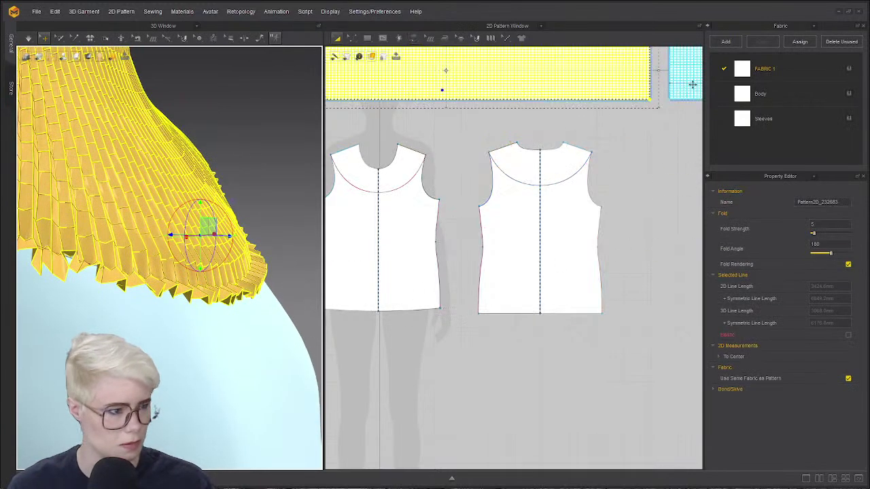
click(569, 156)
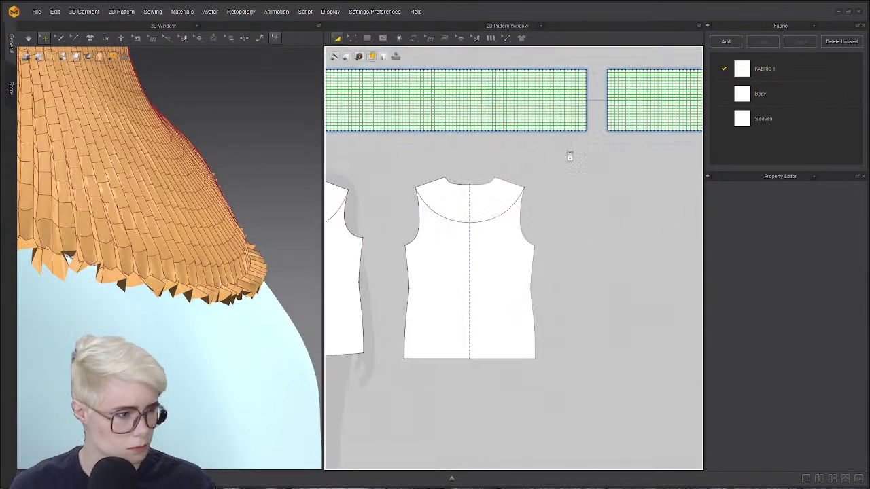
scroll(626, 110, up, 5)
click(608, 79)
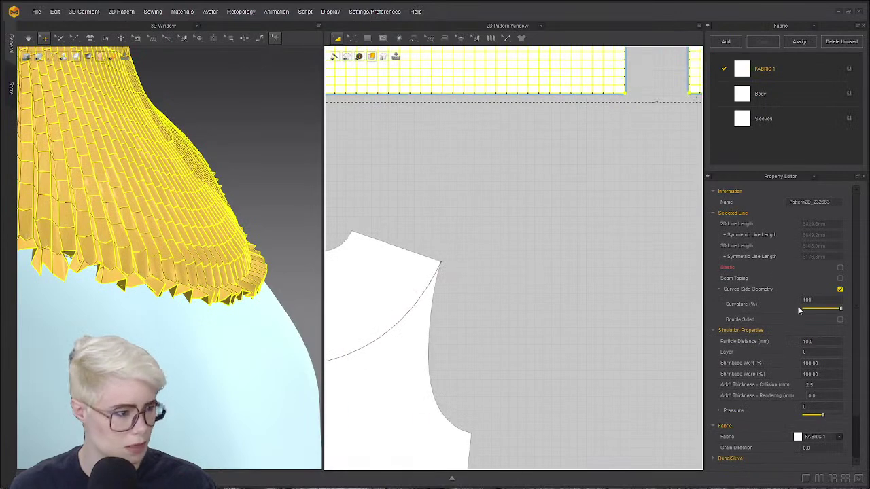
click(823, 352)
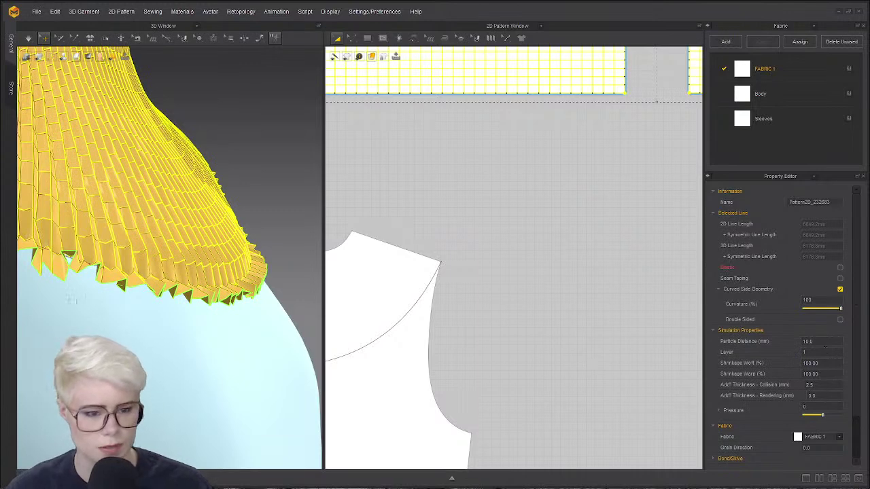
- Simulate the garment with the layered collar and check its drape around the front and back
key(space)
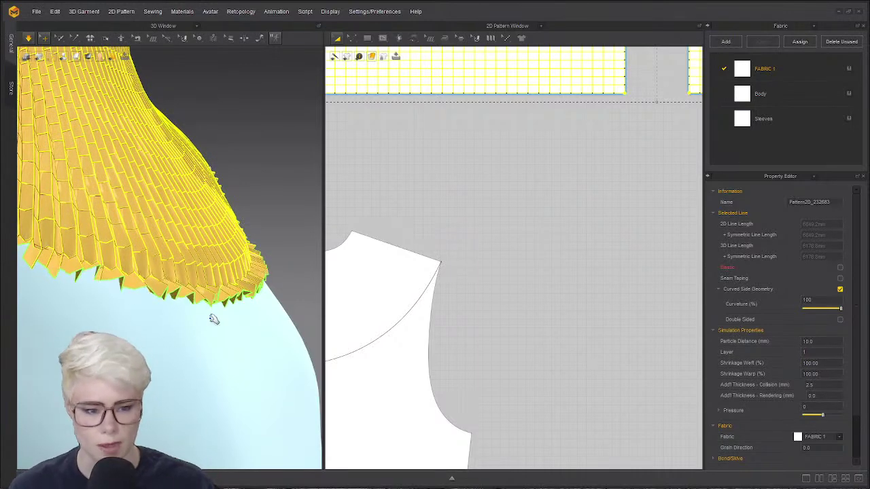
scroll(214, 319, down, 1)
right_drag(93, 320, 111, 286)
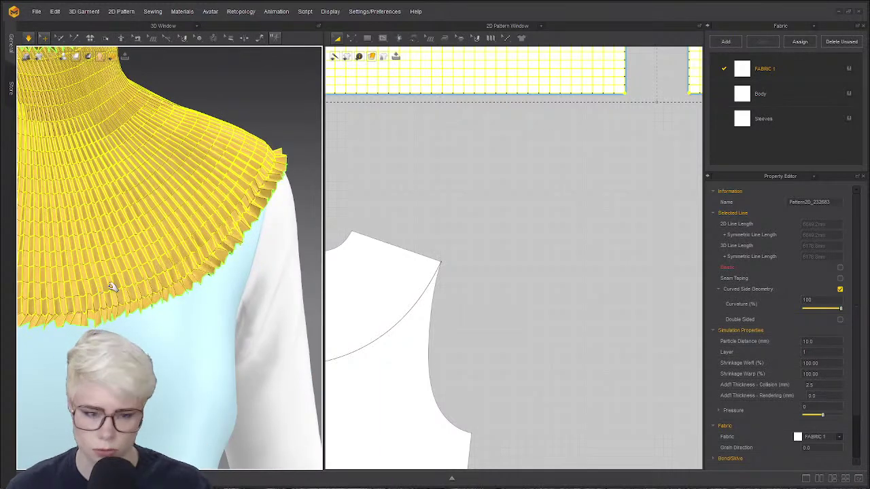
scroll(165, 202, down, 1)
right_drag(172, 221, 140, 165)
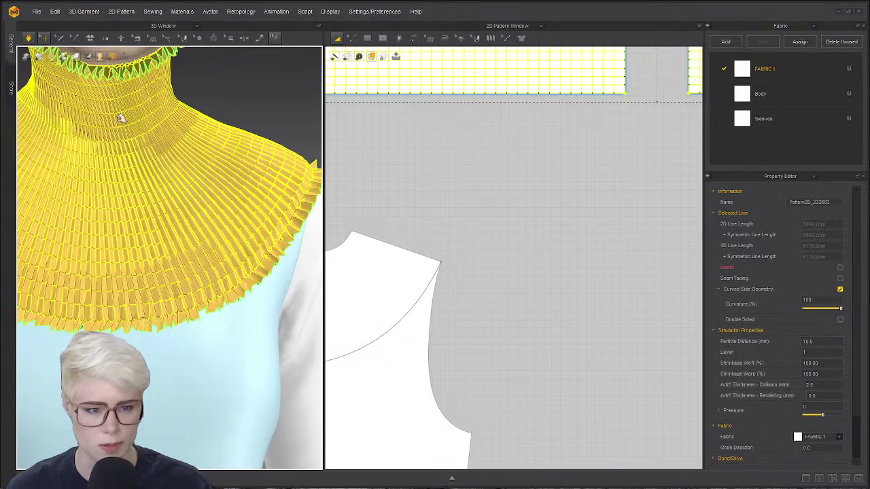
scroll(119, 118, down, 1)
right_drag(266, 128, 106, 173)
right_drag(109, 283, 76, 337)
scroll(329, 260, down, 2)
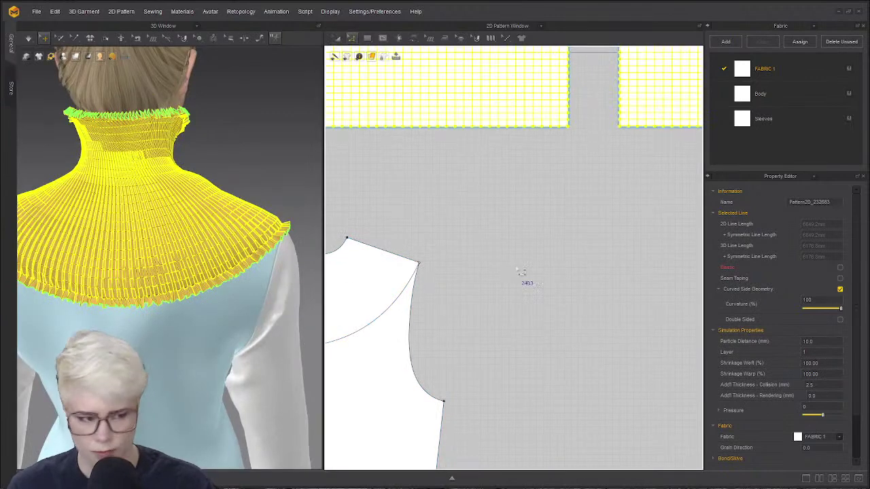
- Apply Cut & Sew to the back bodice along its curved yoke line
middle_drag(518, 271, 512, 254)
scroll(512, 253, up, 2)
click(506, 250)
scroll(489, 256, down, 2)
middle_drag(391, 250, 494, 243)
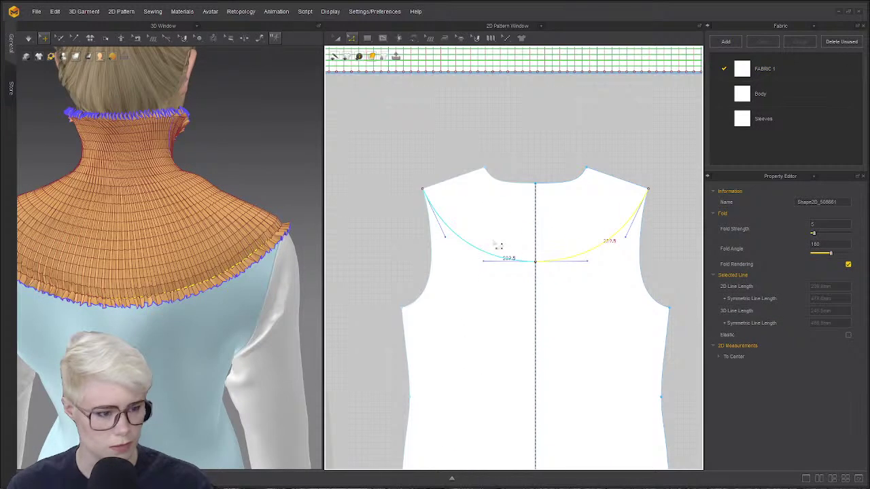
right_click(471, 244)
click(645, 242)
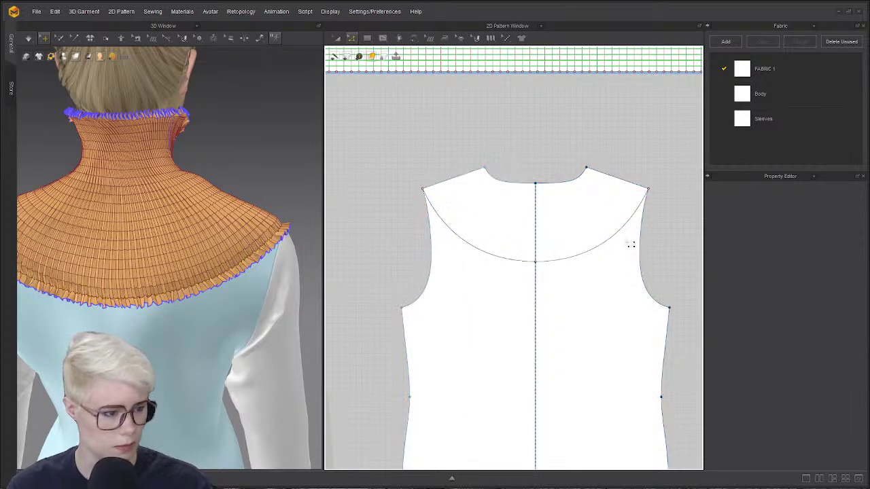
click(612, 240)
right_click(577, 258)
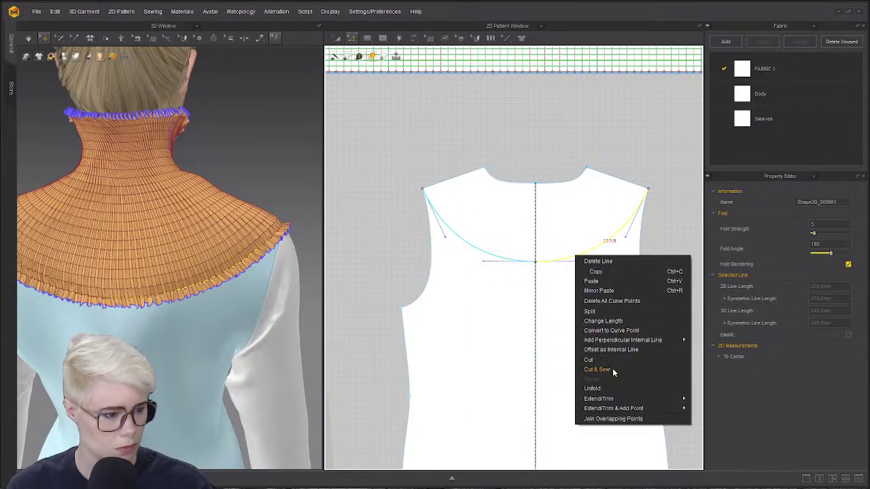
click(612, 369)
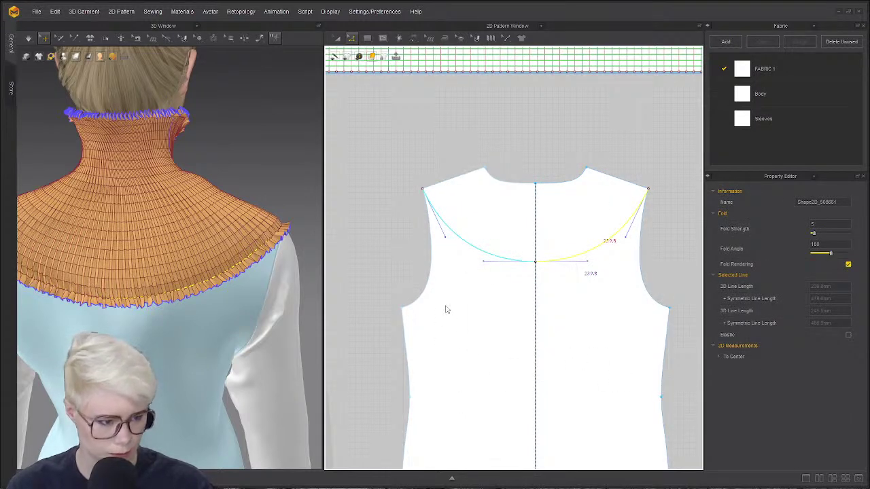
- Apply Cut & Sew to the front bodice along its curved yoke line
scroll(611, 252, down, 6)
scroll(509, 237, up, 7)
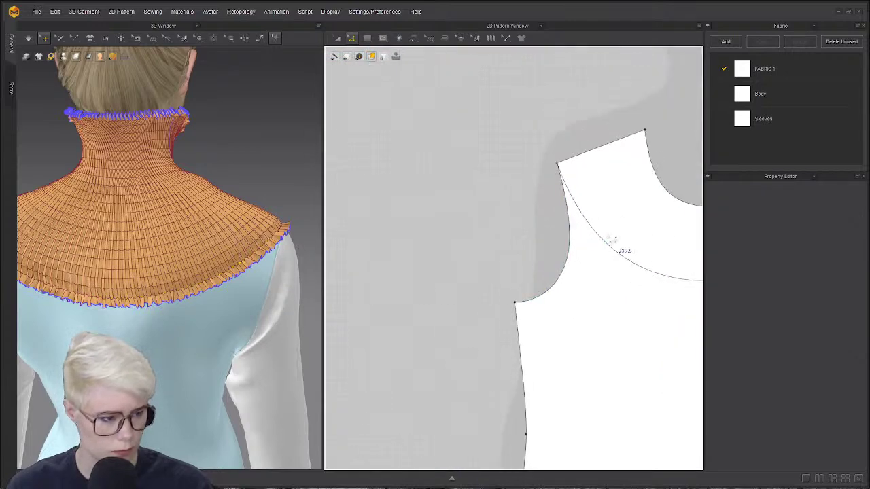
click(610, 242)
right_click(604, 238)
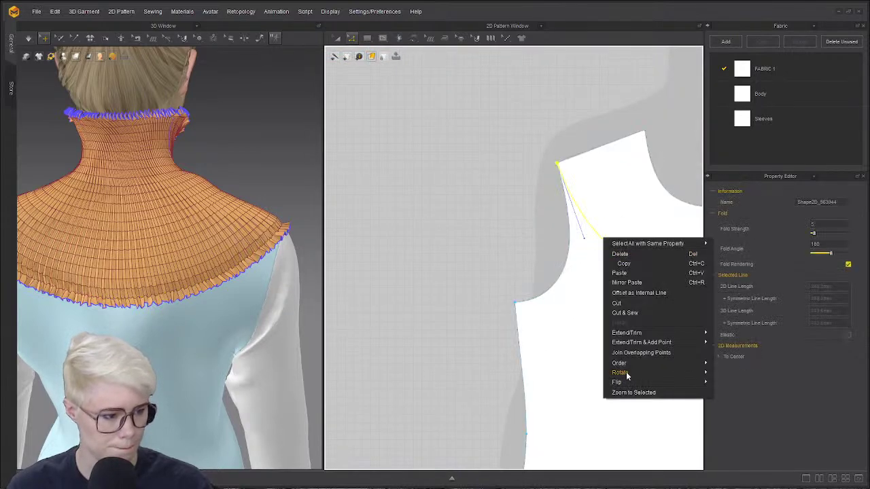
click(636, 314)
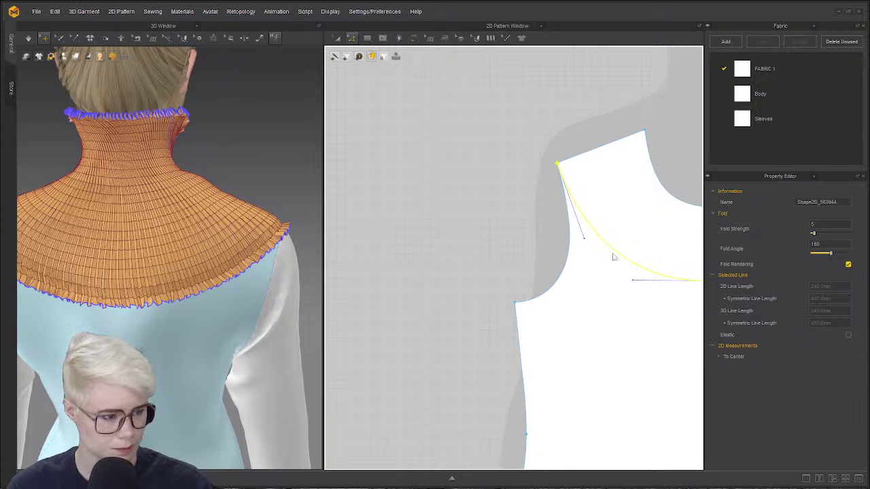
click(648, 249)
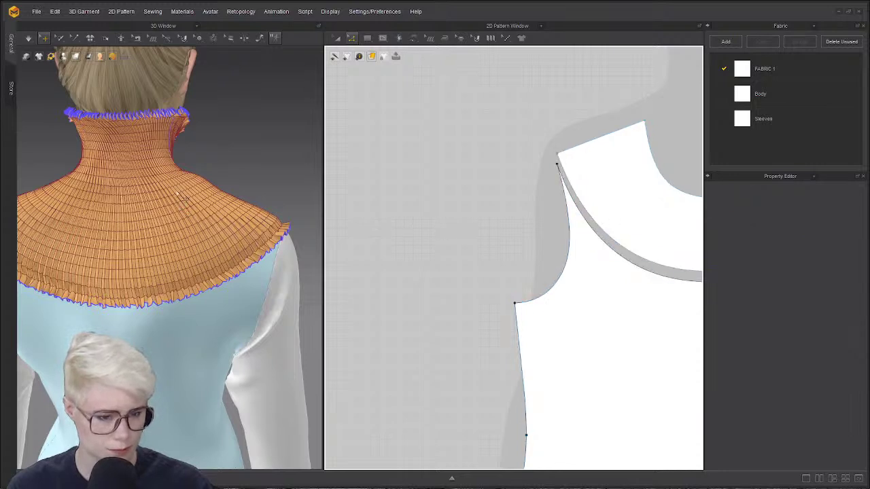
middle_drag(628, 189, 511, 142)
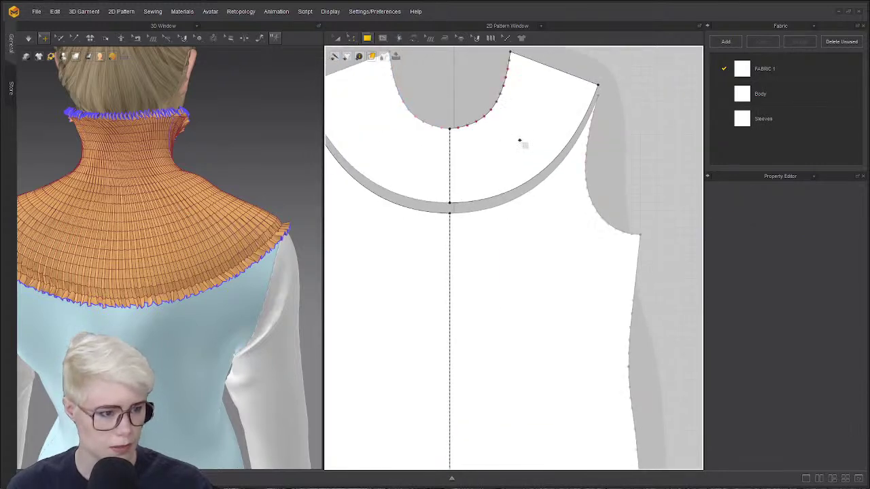
click(520, 140)
click(452, 293)
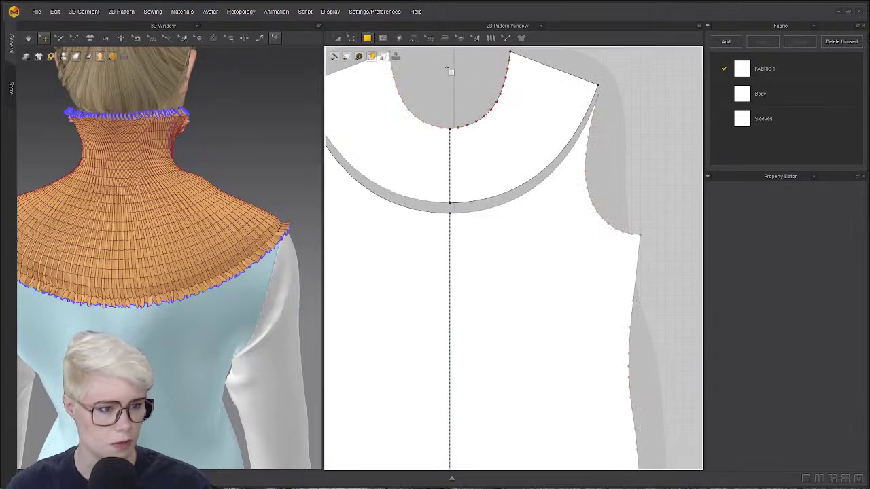
click(451, 70)
click(454, 295)
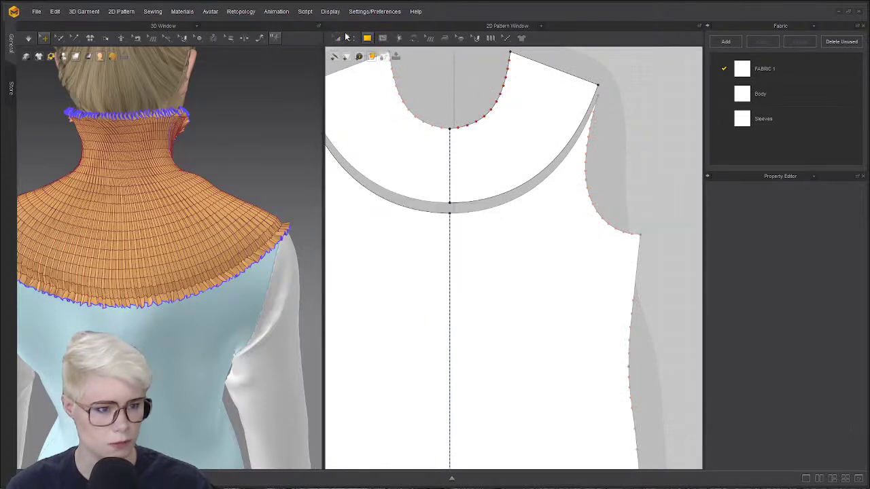
- Bond the cut-out front and back yoke pieces using the Fusible (Nonwoven_Small Parts) preset
click(348, 39)
click(338, 40)
scroll(501, 121, down, 5)
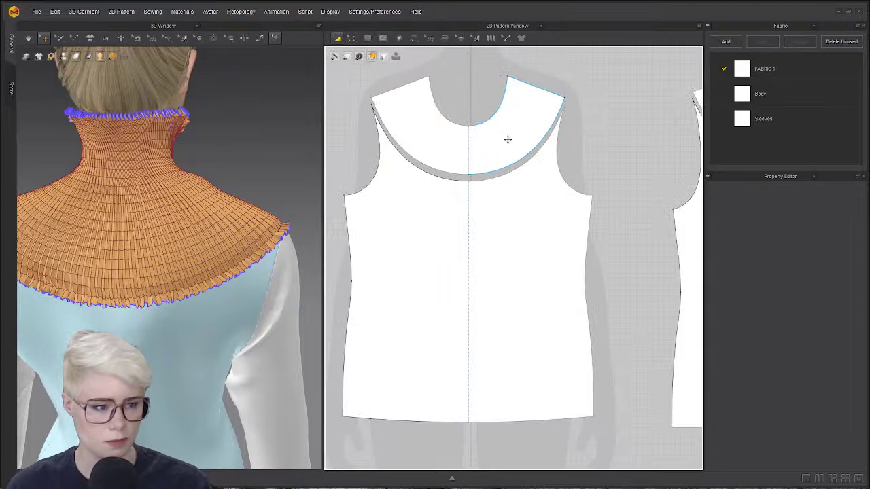
click(471, 179)
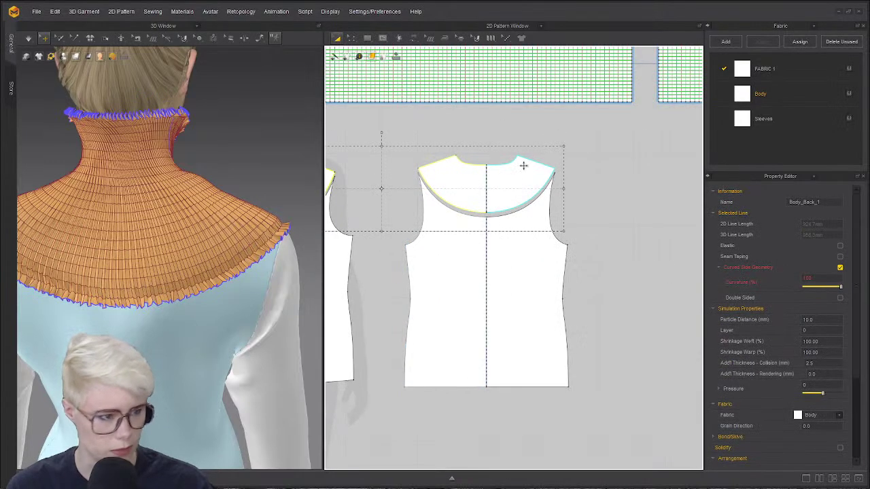
scroll(808, 401, down, 3)
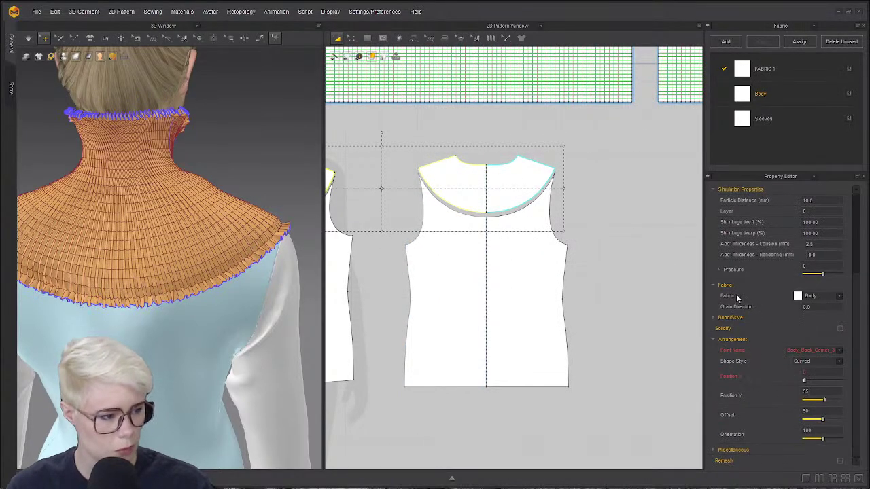
click(716, 319)
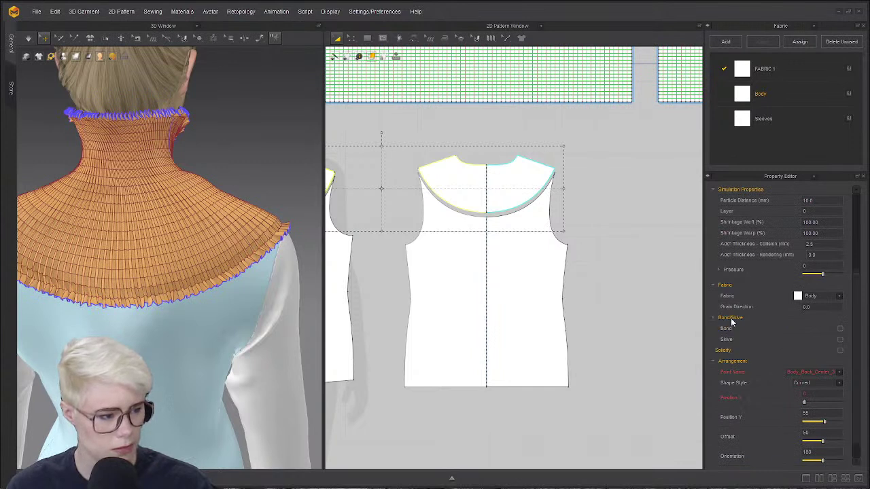
click(840, 329)
click(821, 340)
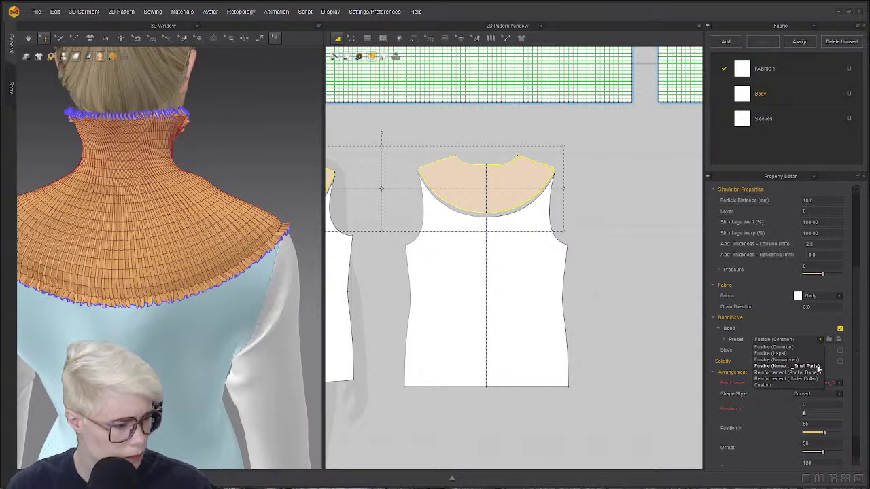
click(814, 368)
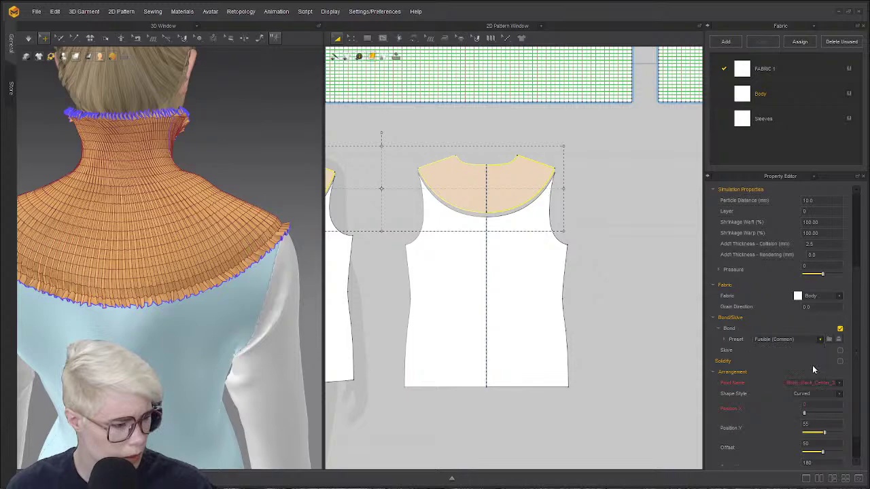
- Simulate the garment with the bonded yoke pieces and inspect the pleated collar from the front and side
click(364, 198)
right_drag(285, 210, 116, 228)
mouse_move(166, 252)
right_down()
mouse_move(235, 214)
mouse_move(191, 224)
mouse_move(165, 262)
right_up()
click(164, 261)
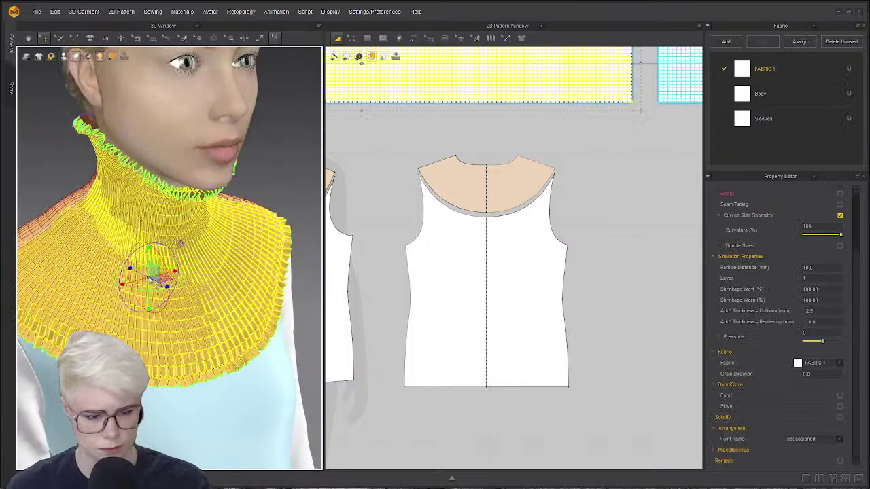
click(150, 324)
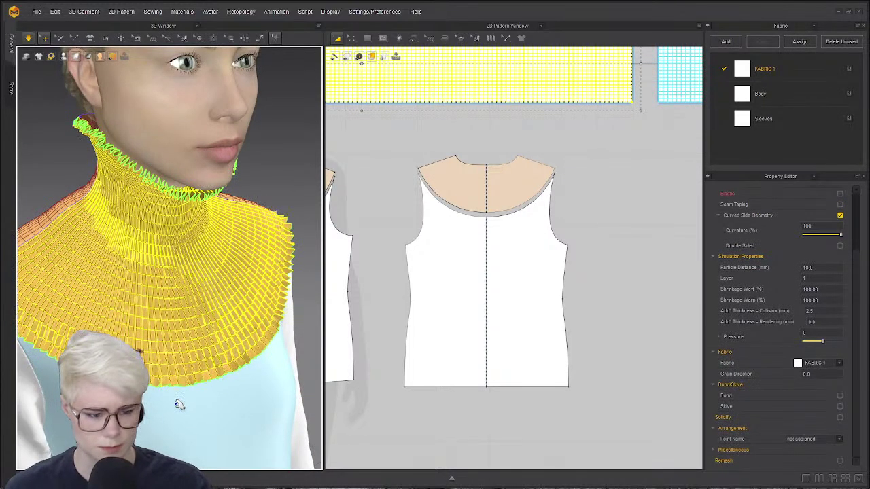
key(space)
right_drag(108, 330, 154, 291)
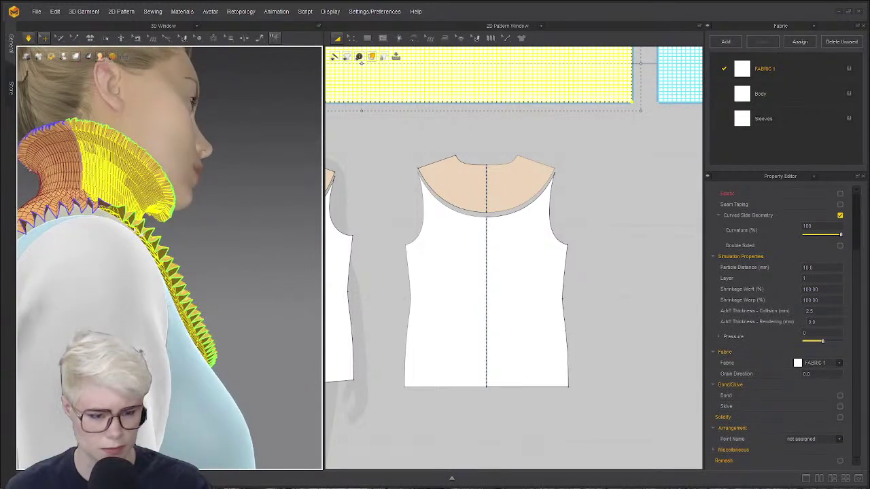
right_drag(226, 272, 177, 307)
- Simulate the garment again and examine from the side how the collar's pleated hem meets the front bodice
click(192, 400)
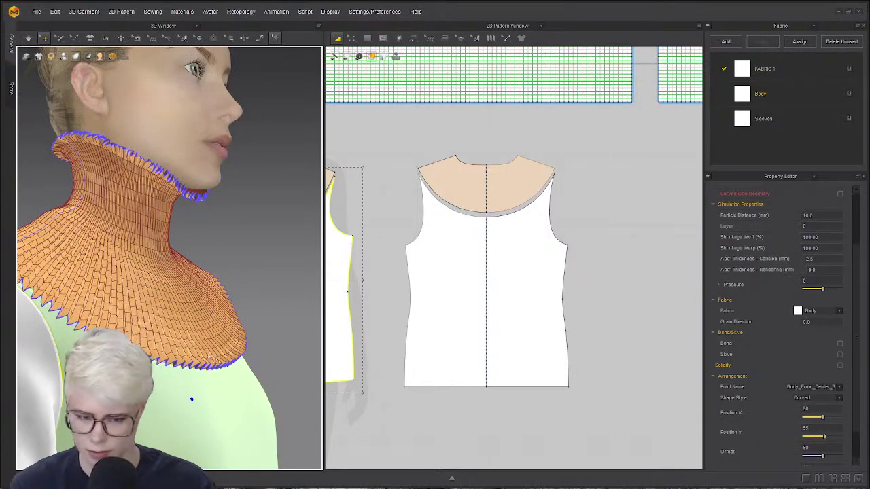
click(263, 275)
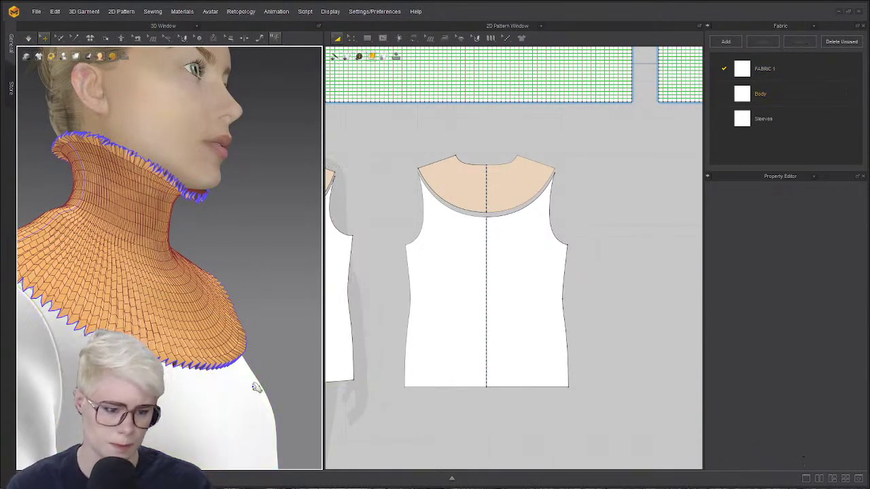
key(space)
right_drag(220, 396, 174, 411)
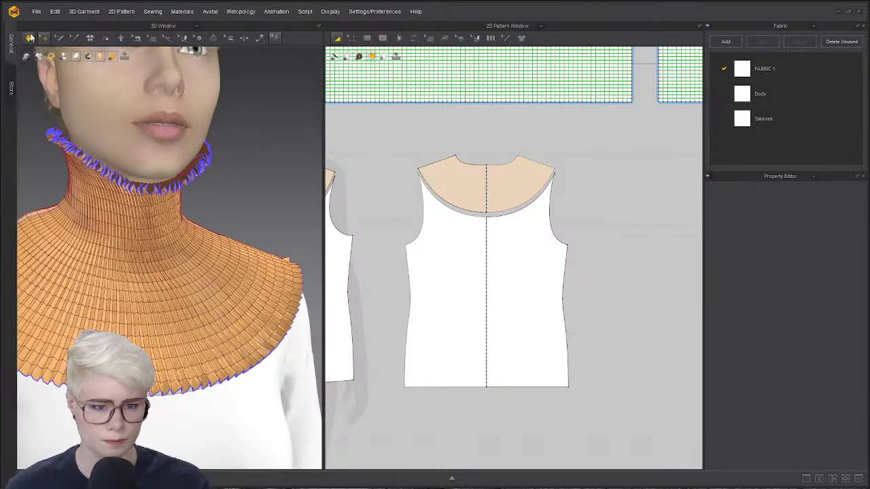
mouse_move(29, 39)
click(39, 59)
right_drag(165, 265, 225, 275)
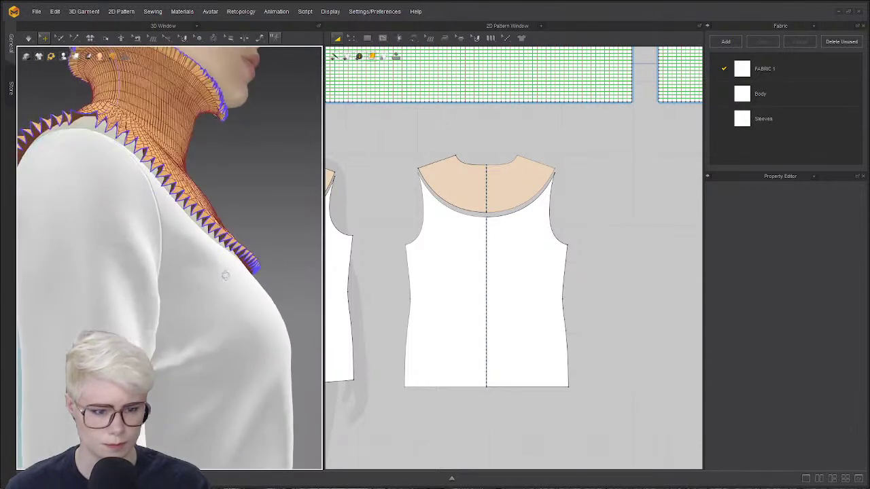
click(28, 39)
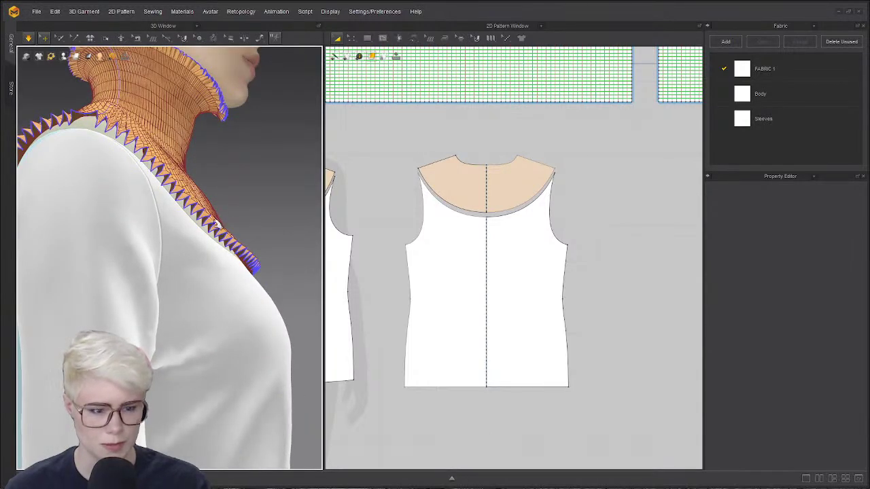
- Tug the front bodice and the collar's pleated hem during simulation to test how they are attached
right_drag(218, 225, 233, 325)
click(237, 293)
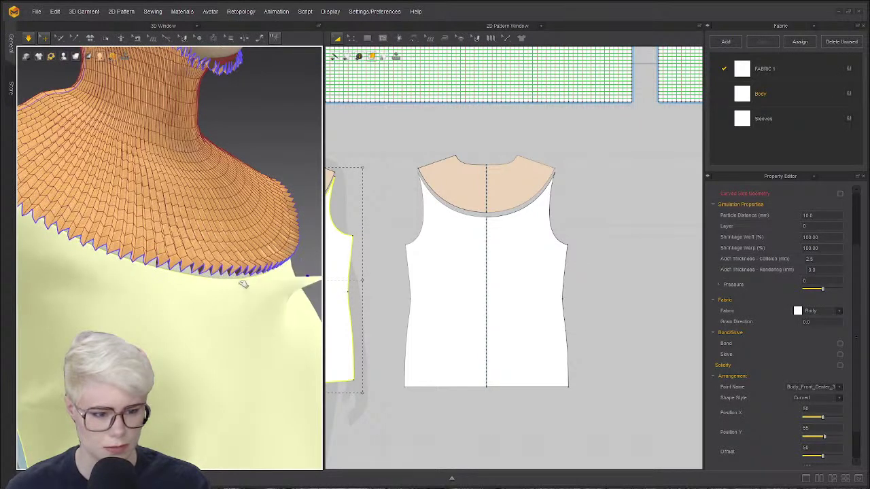
click(302, 223)
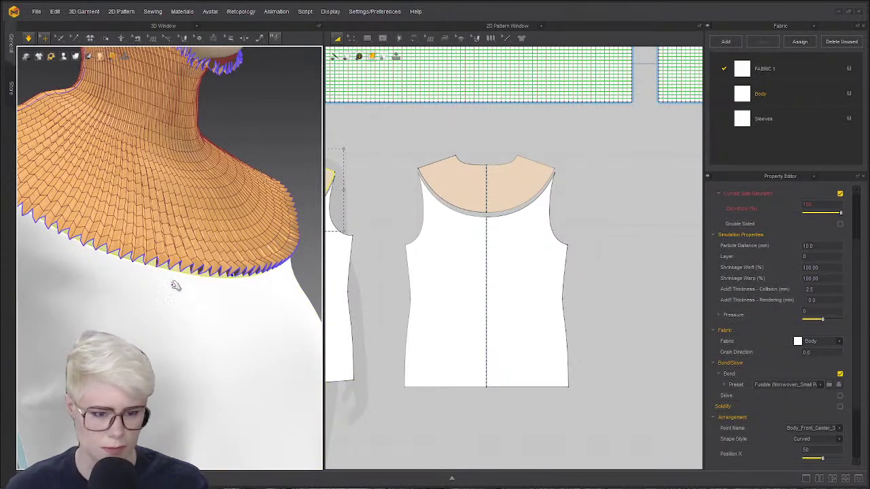
right_drag(175, 286, 170, 287)
key(space)
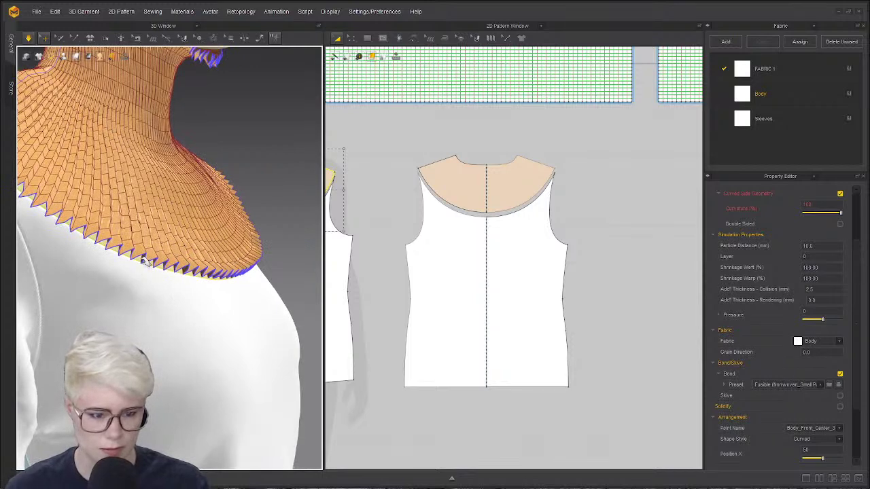
click(206, 222)
drag(229, 210, 227, 209)
key(space)
- Inspect the seam lines on the back bodice and yoke patterns for a connection to the collar
key(n)
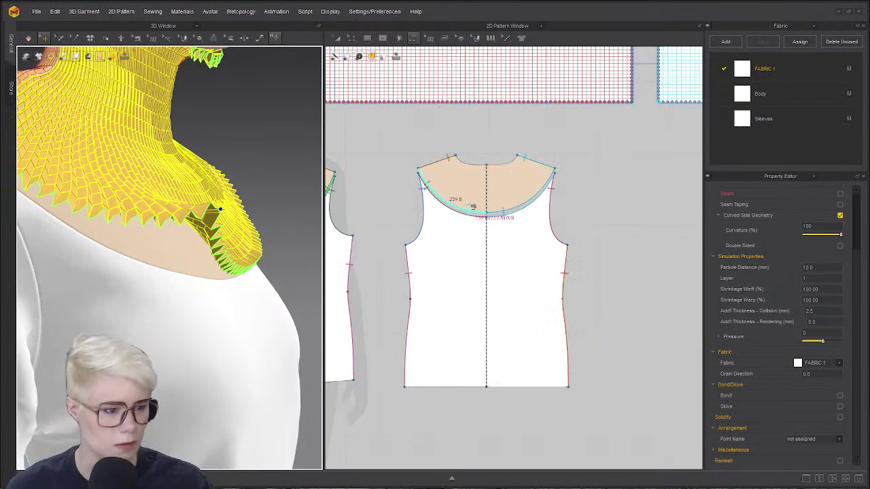
key(a)
key(space)
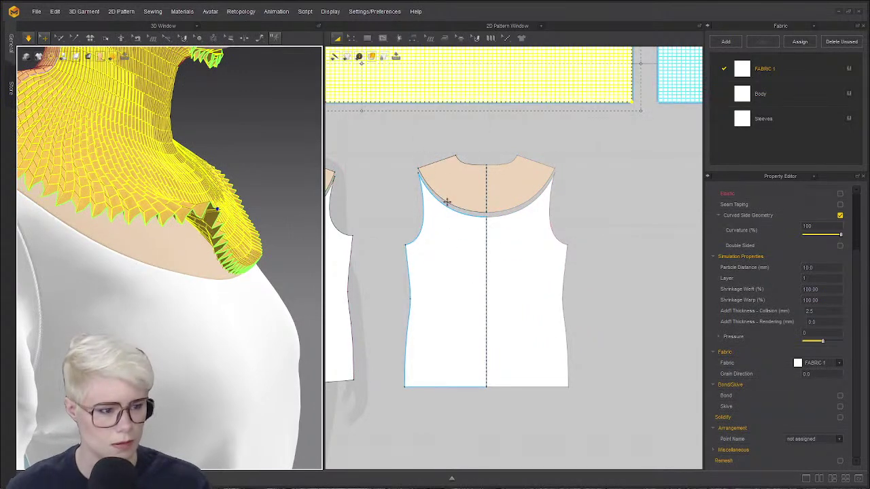
scroll(447, 202, up, 5)
scroll(486, 237, down, 5)
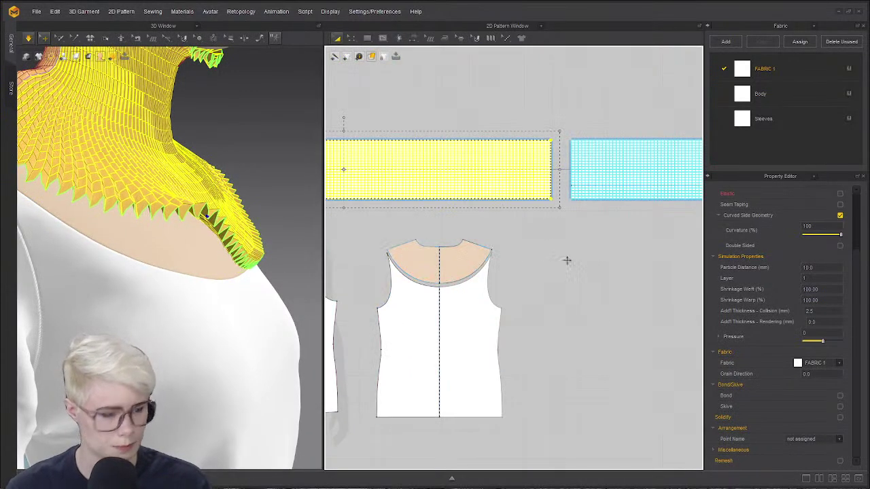
- Sew the lower edge of the back collar rectangle to both halves of the back yoke's curved lower edge
click(473, 233)
key(n)
scroll(474, 233, down, 4)
scroll(499, 274, up, 10)
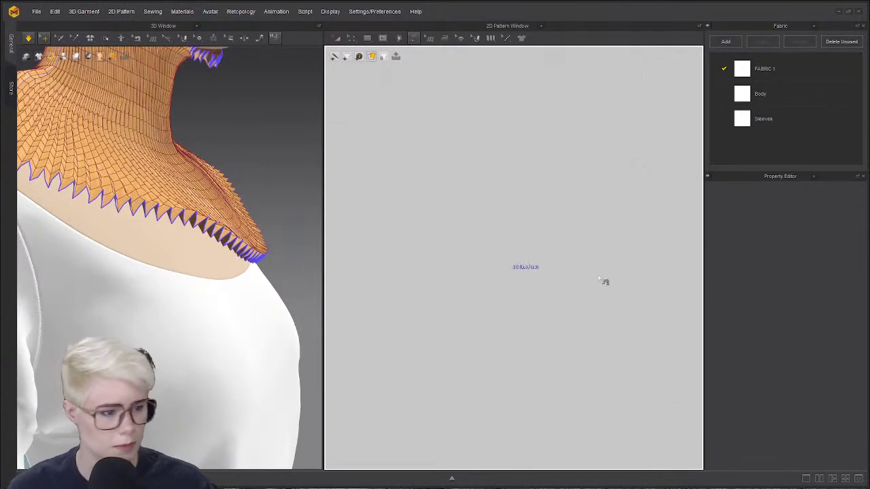
scroll(586, 253, down, 10)
scroll(548, 259, down, 3)
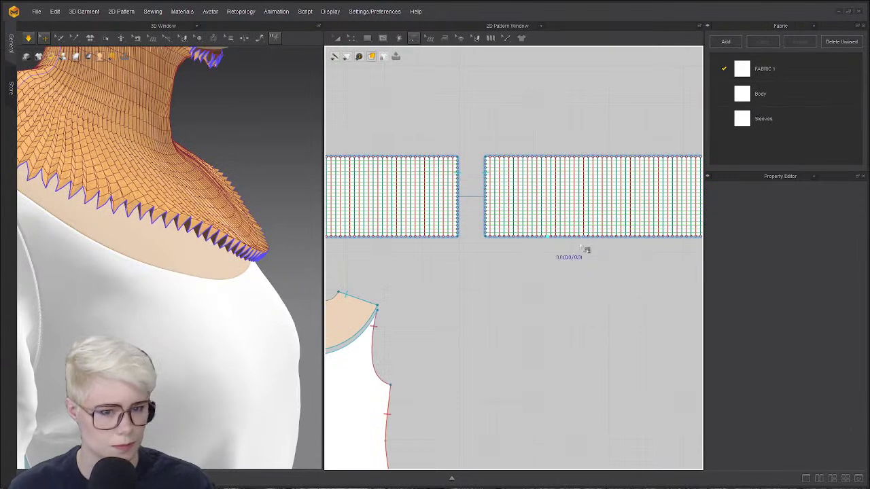
scroll(517, 247, up, 6)
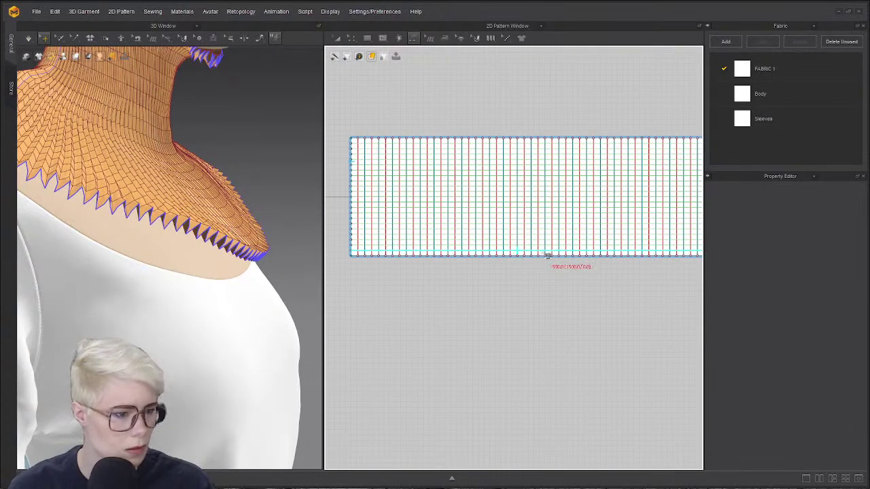
scroll(548, 255, down, 3)
scroll(509, 292, up, 6)
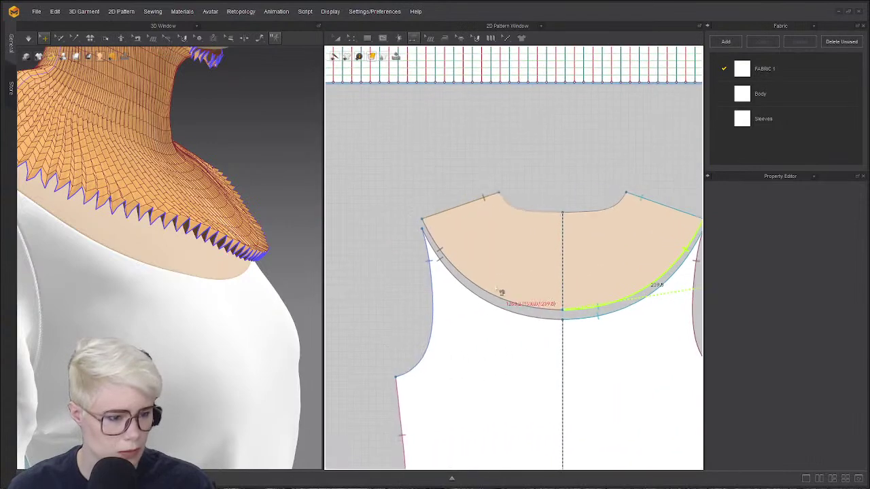
click(466, 276)
click(611, 304)
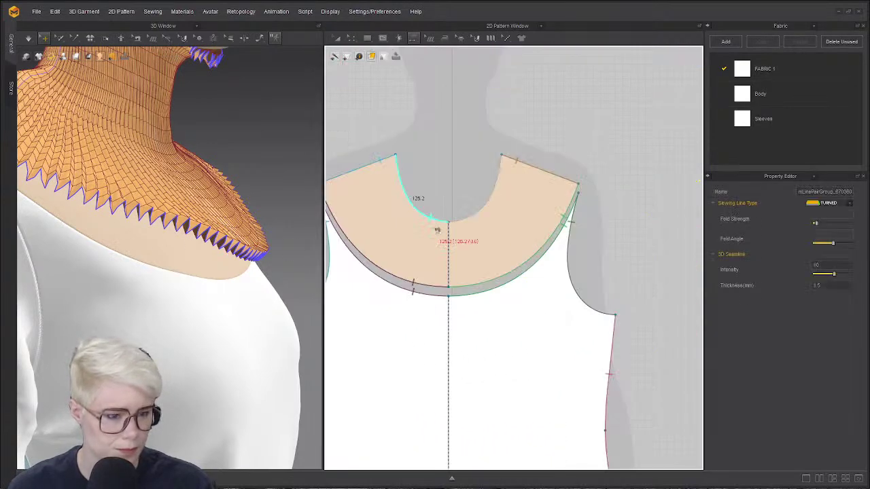
- Sew the lower edge of the front collar rectangle to both halves of the front yoke's curved lower edge
scroll(421, 223, down, 6)
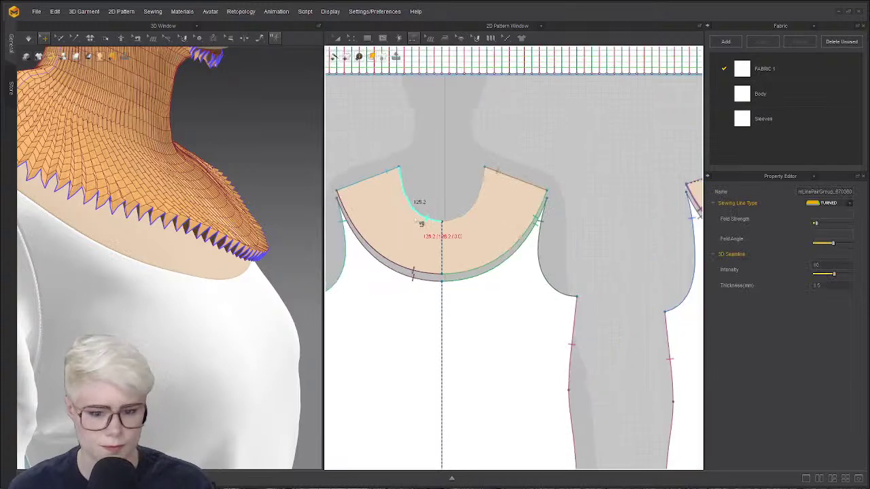
scroll(506, 263, up, 5)
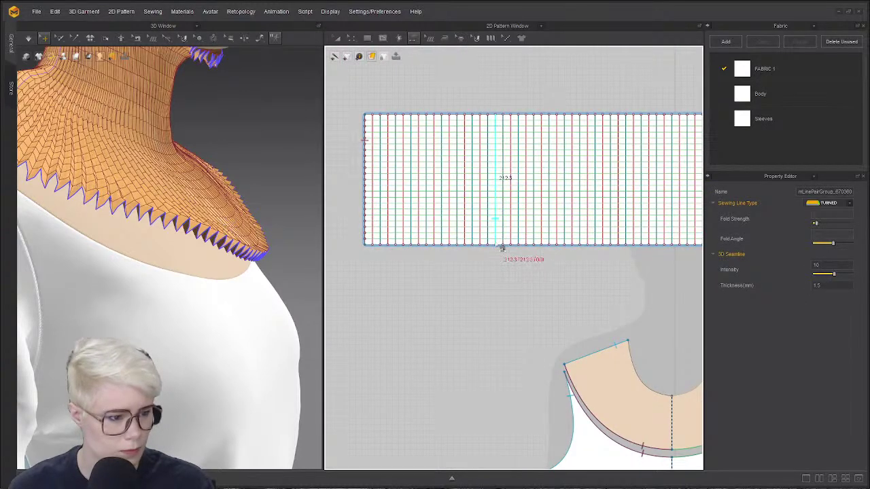
click(505, 242)
scroll(508, 255, down, 2)
scroll(442, 361, up, 5)
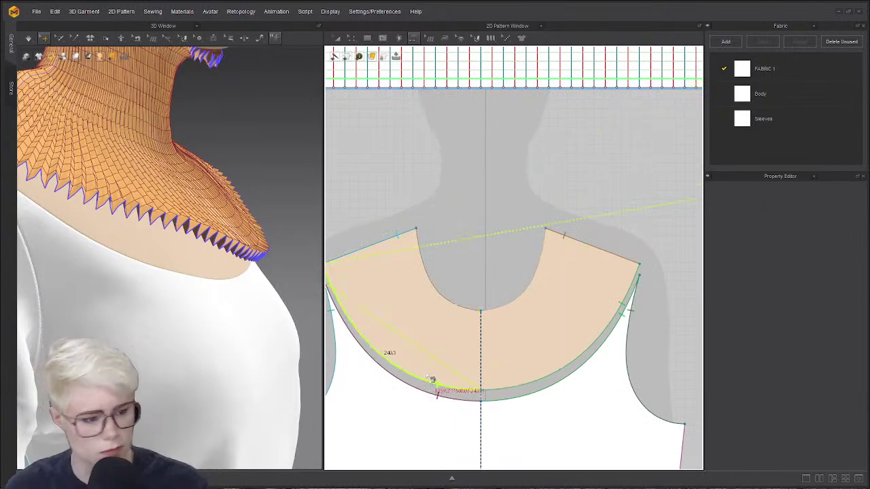
click(510, 391)
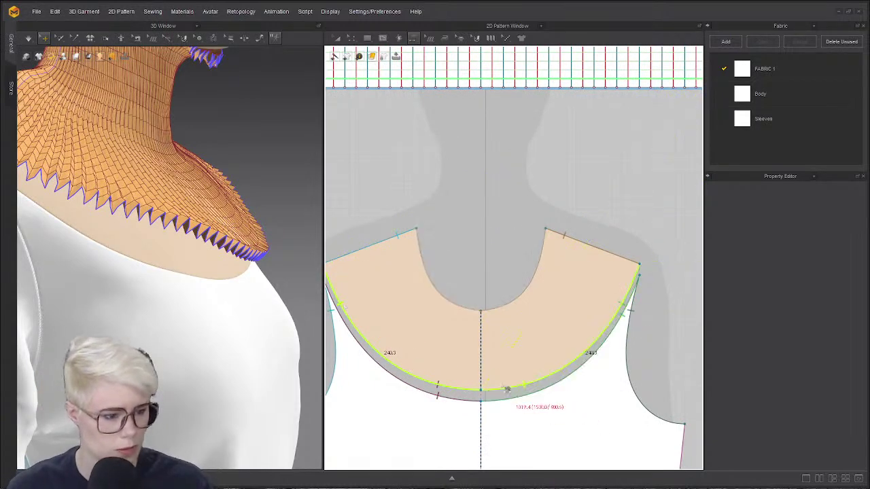
key(Return)
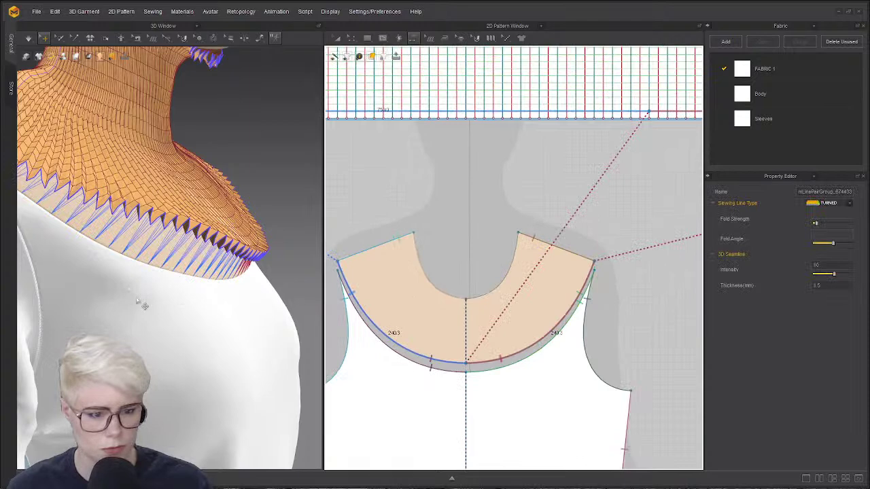
- Simulate the garment with the new collar-to-yoke seams and check the pleated hem all around
scroll(174, 254, up, 3)
right_drag(141, 304, 143, 246)
right_drag(245, 251, 185, 290)
key(a)
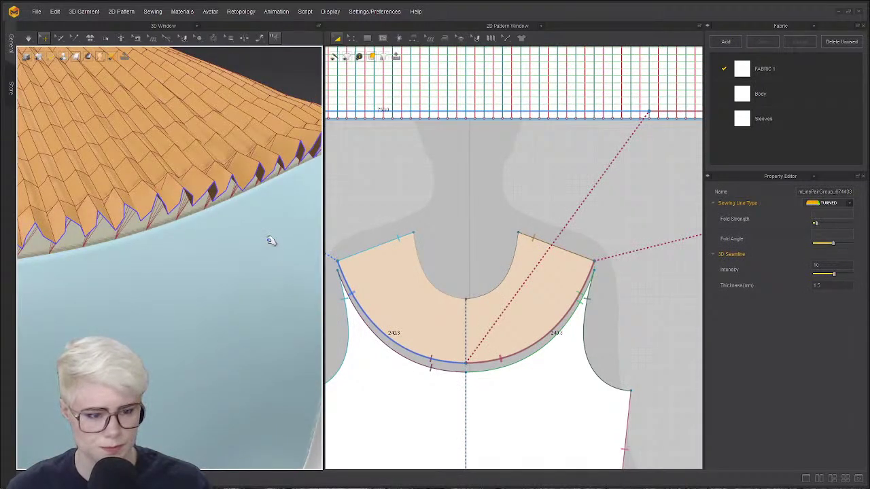
key(space)
right_drag(262, 227, 89, 244)
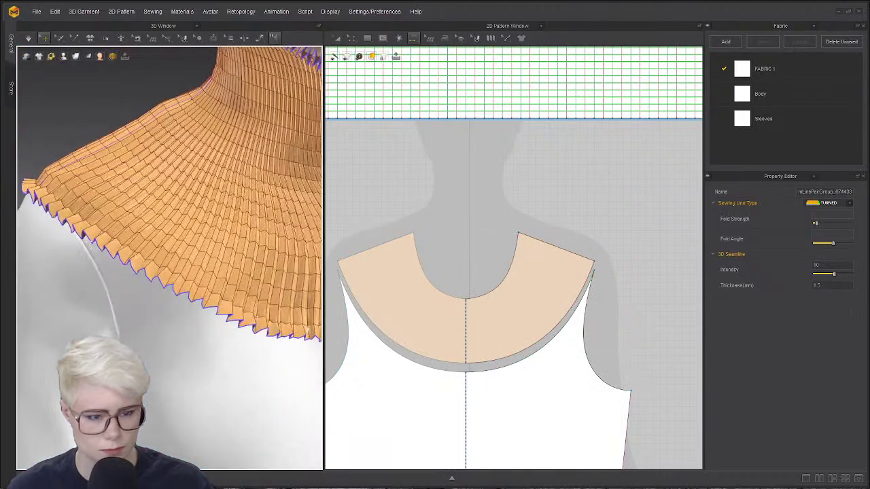
key(space)
right_drag(201, 260, 139, 269)
scroll(219, 273, down, 3)
scroll(181, 261, down, 3)
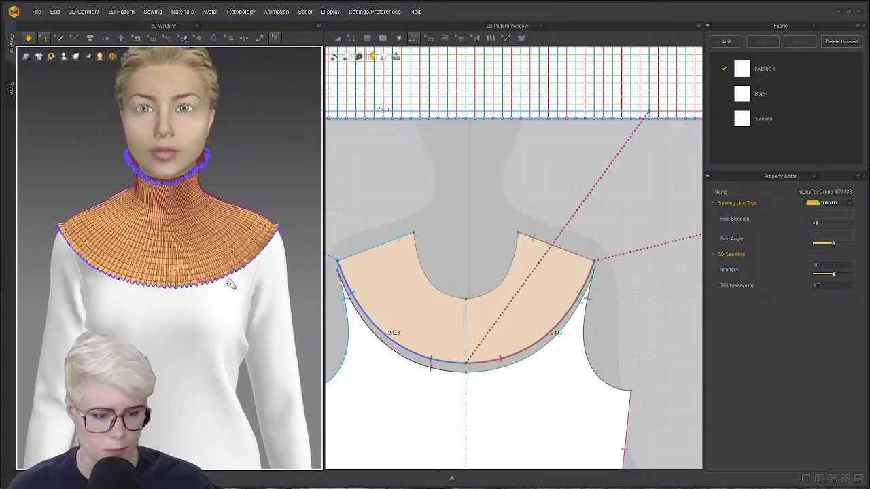
- Tug the front of the pleated collar while simulating and inspect its drape over the shoulders from several sides
click(172, 190)
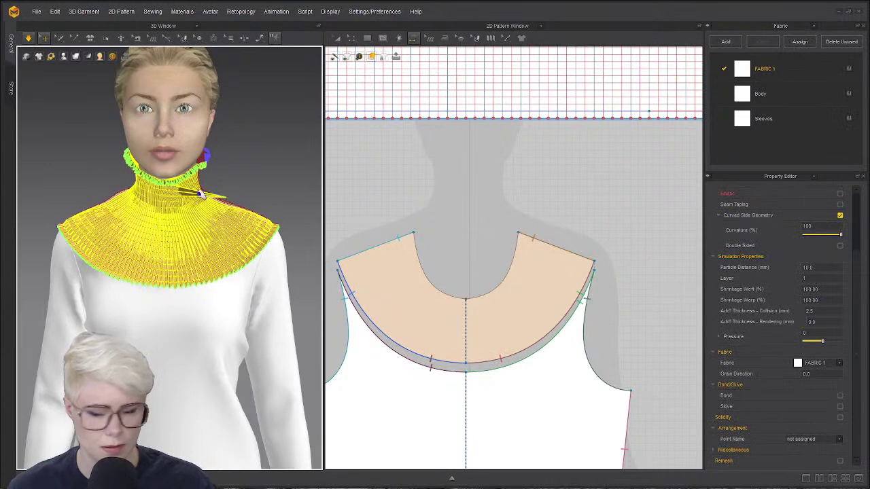
click(265, 164)
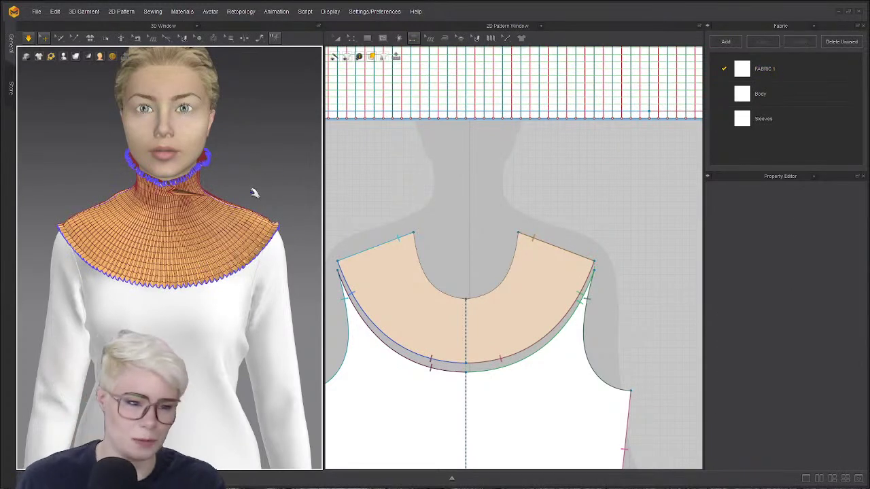
scroll(236, 269, up, 3)
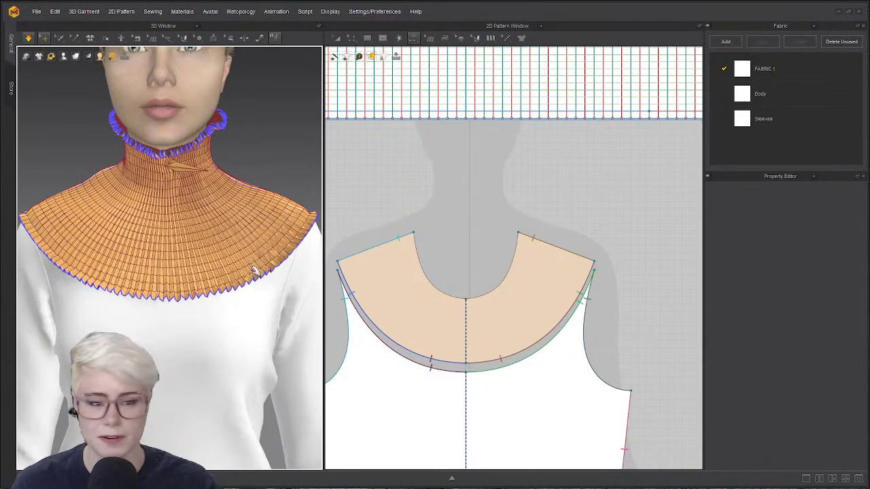
scroll(373, 261, down, 2)
key(space)
right_drag(252, 236, 347, 227)
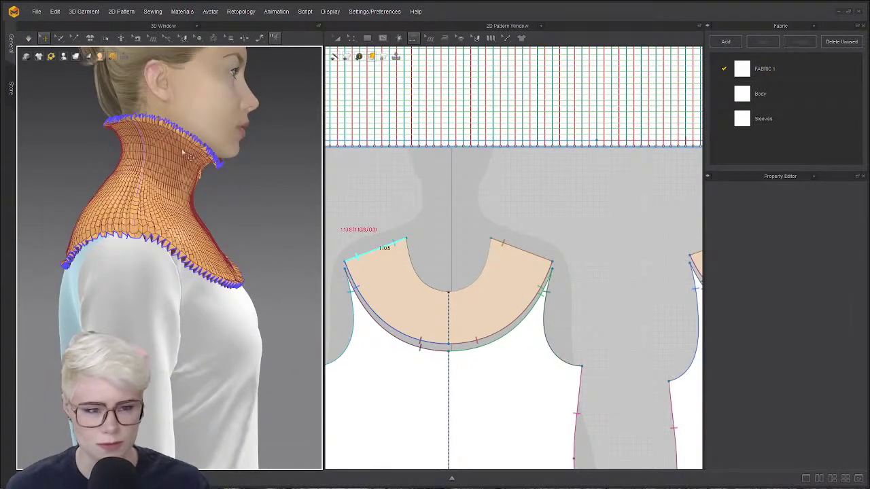
right_drag(160, 245, 112, 263)
key(a)
key(space)
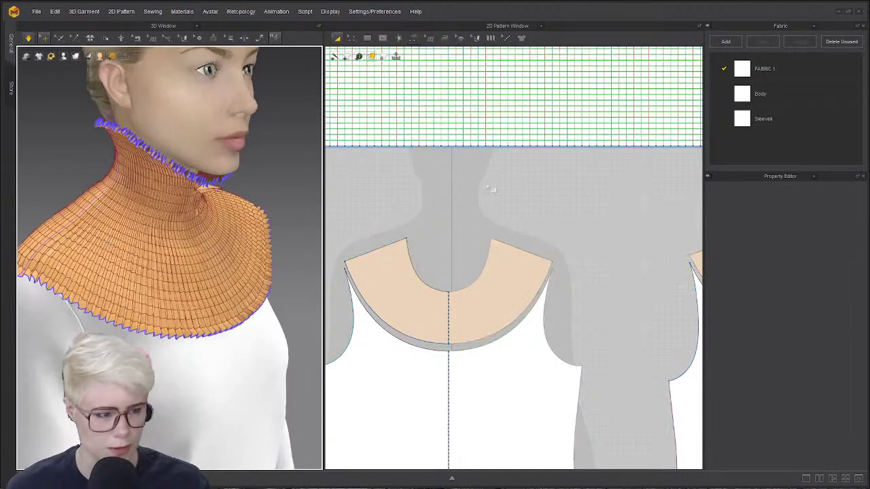
- Try to select the lower edge of the front collar rectangle together with the ends of its pleat lines
scroll(443, 217, down, 3)
key(space)
key(z)
middle_drag(400, 227, 452, 202)
scroll(484, 191, up, 3)
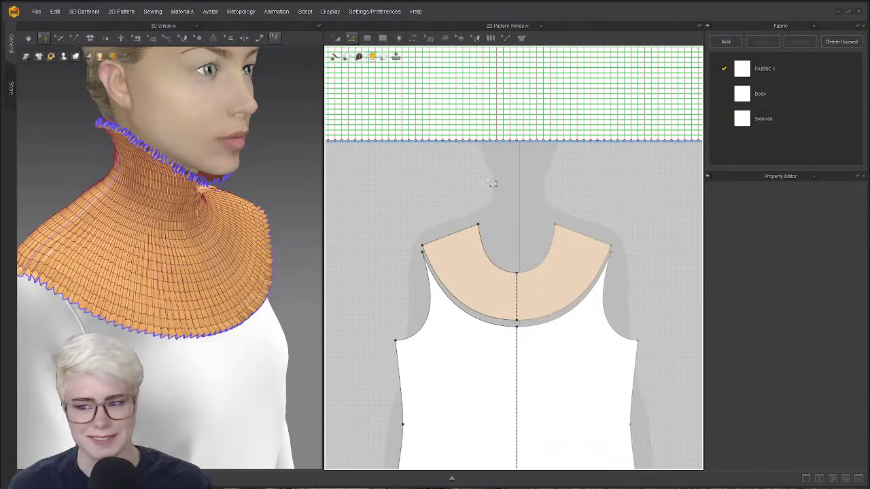
scroll(487, 152, up, 5)
scroll(480, 168, down, 8)
middle_drag(491, 186, 516, 196)
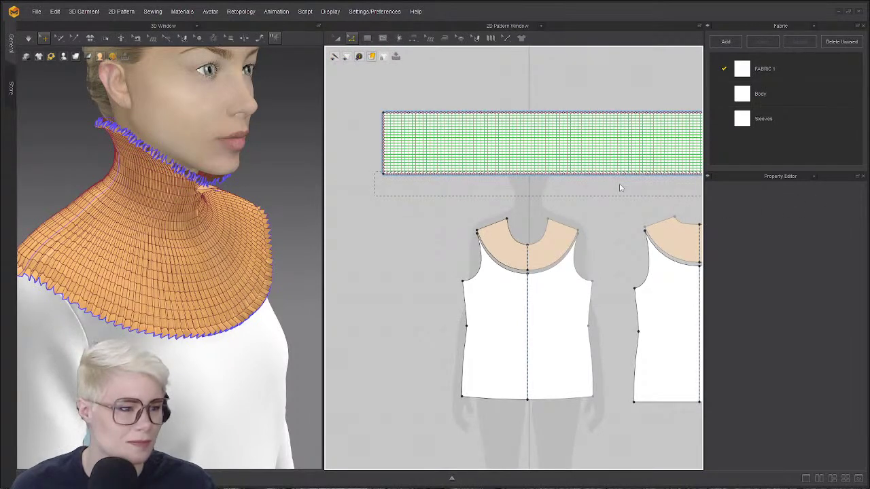
click(589, 186)
scroll(499, 191, down, 2)
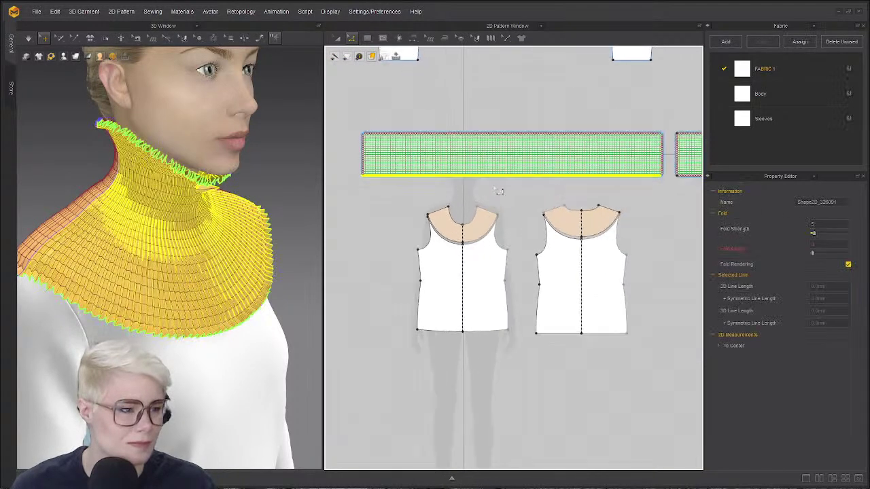
scroll(556, 204, up, 6)
scroll(519, 235, up, 3)
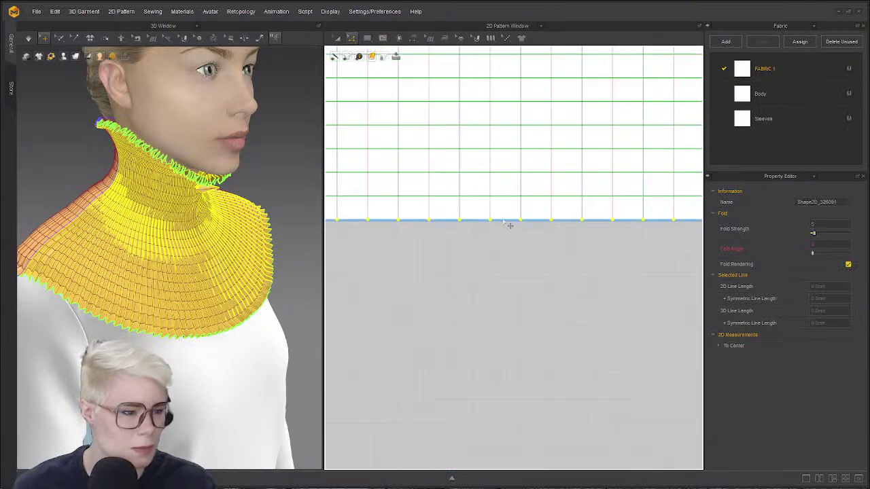
click(509, 230)
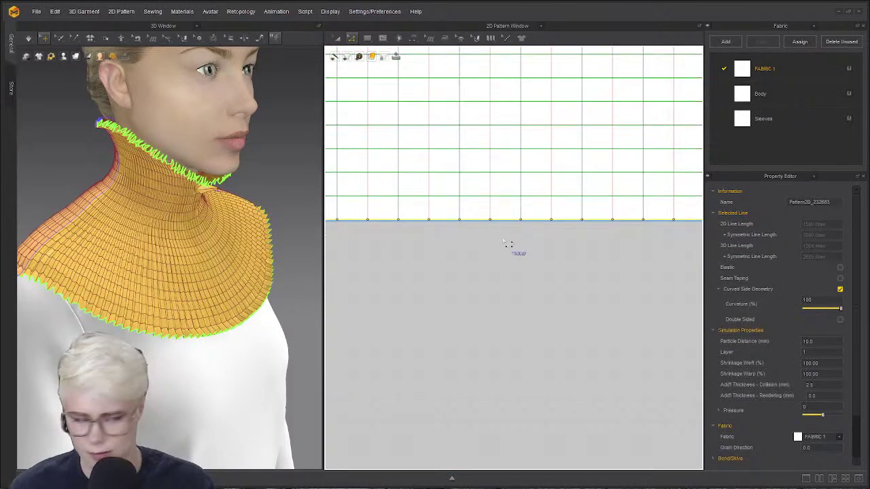
scroll(509, 251, down, 5)
scroll(486, 245, up, 3)
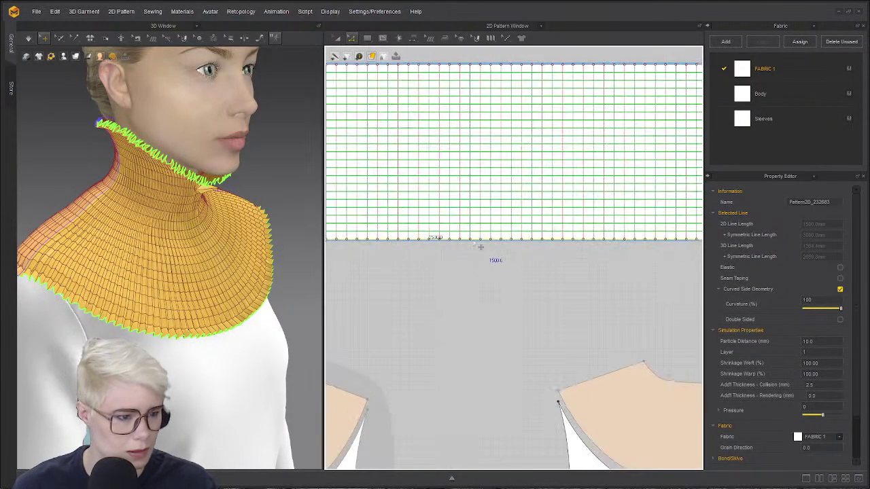
scroll(442, 249, down, 4)
scroll(455, 245, up, 3)
click(416, 238)
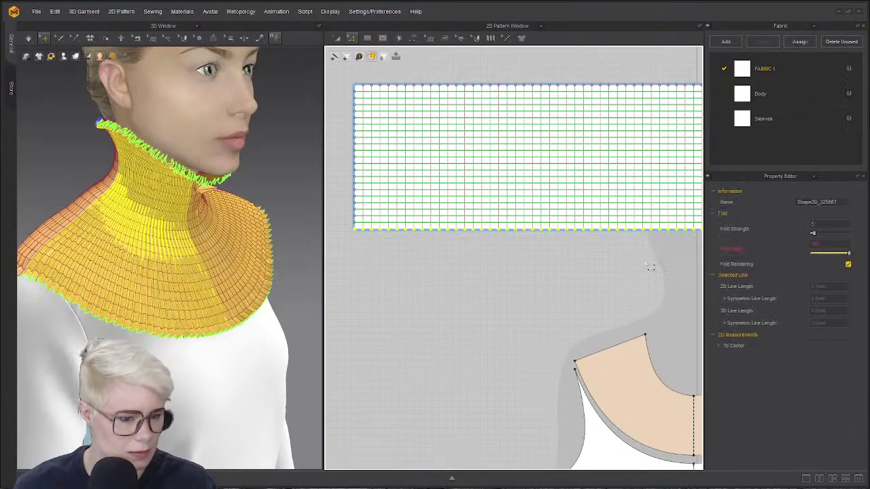
middle_drag(578, 266, 369, 266)
middle_drag(593, 252, 367, 248)
scroll(367, 248, down, 1)
middle_drag(523, 247, 408, 251)
scroll(408, 250, down, 2)
scroll(545, 263, down, 3)
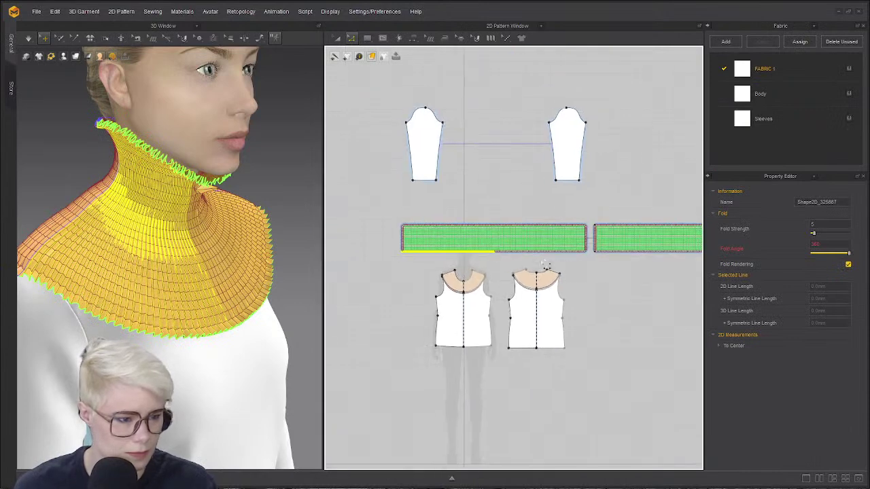
- Lengthen the collar by moving the front collar rectangle's lower edge and pleat line ends downwards, past the last horizontal internal line
drag(588, 258, 484, 263)
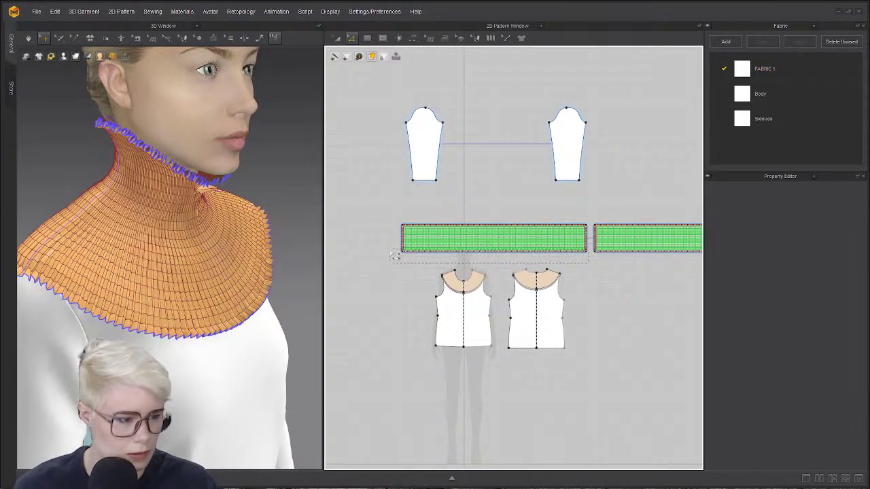
drag(395, 255, 394, 259)
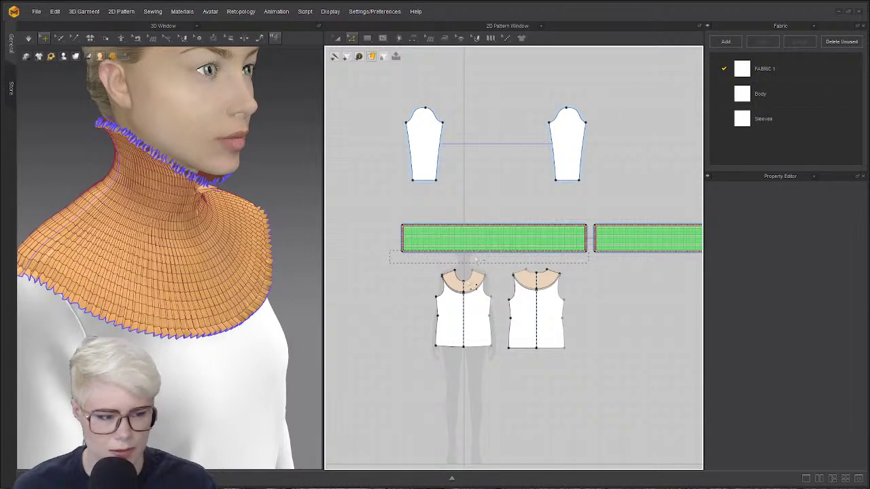
drag(390, 261, 391, 261)
scroll(513, 251, up, 6)
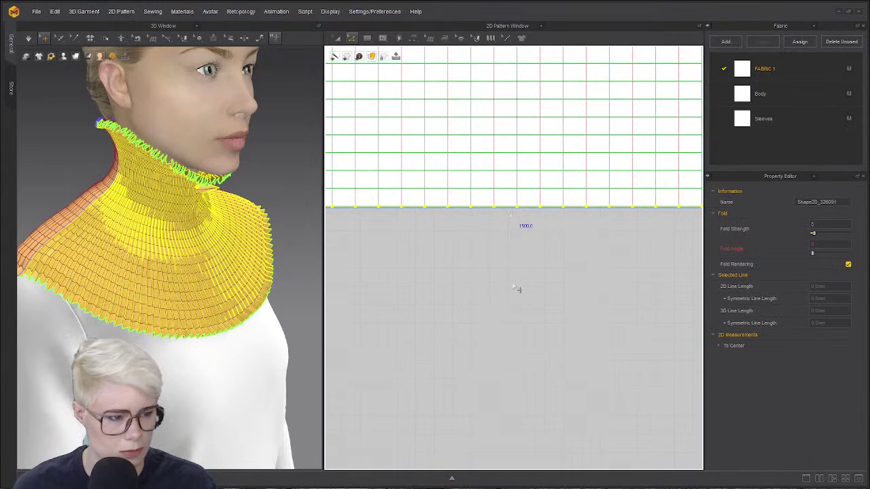
click(515, 297)
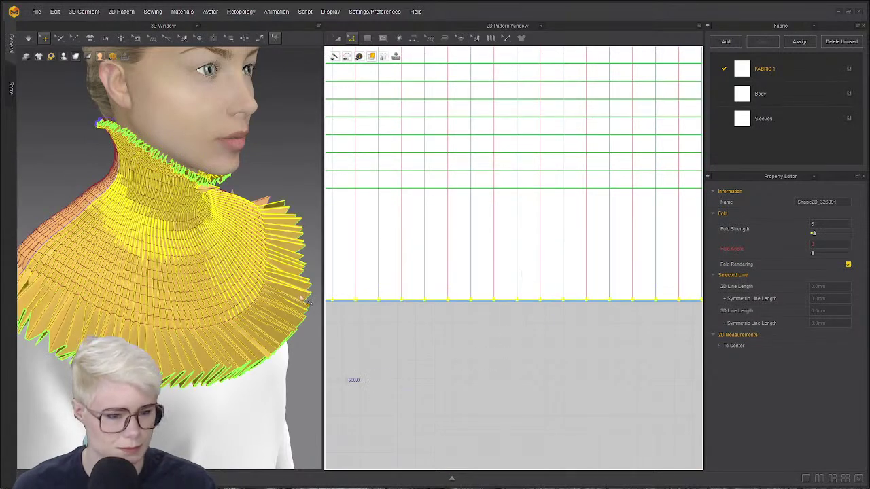
- Simulate the lengthened collar and examine the extended pleated hem from the front and side
right_drag(306, 302, 214, 283)
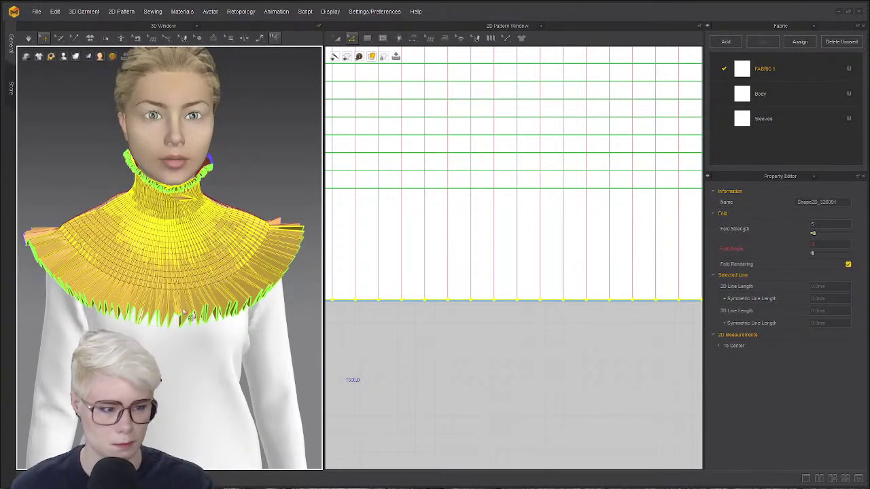
key(space)
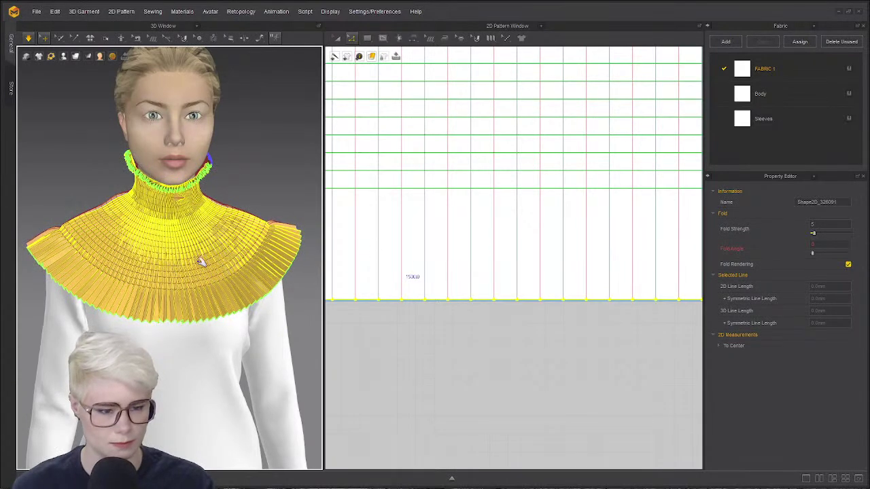
click(263, 195)
right_drag(307, 138, 263, 183)
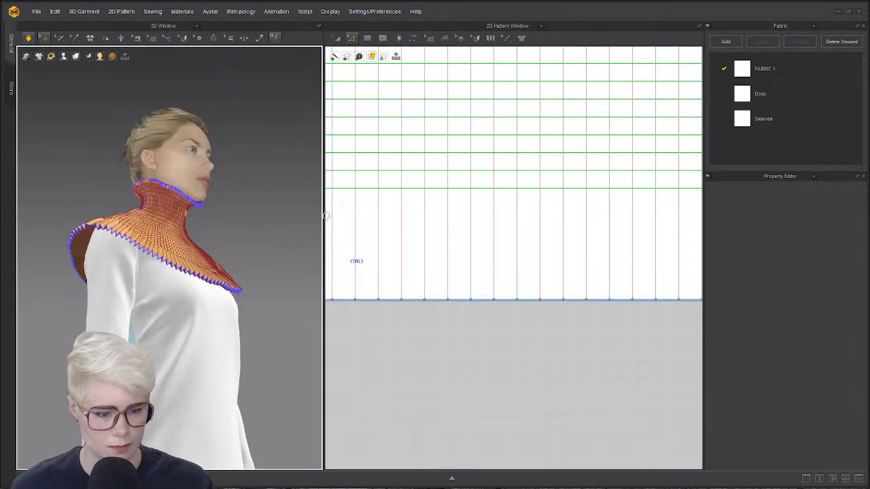
right_drag(326, 216, 160, 258)
key(space)
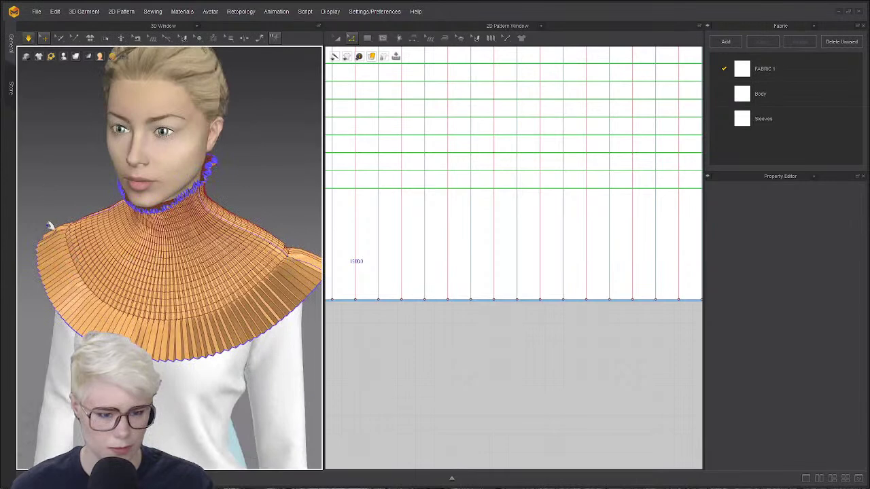
- Check how the simulated collar's flared hem sits at the back and over both shoulders
key(2)
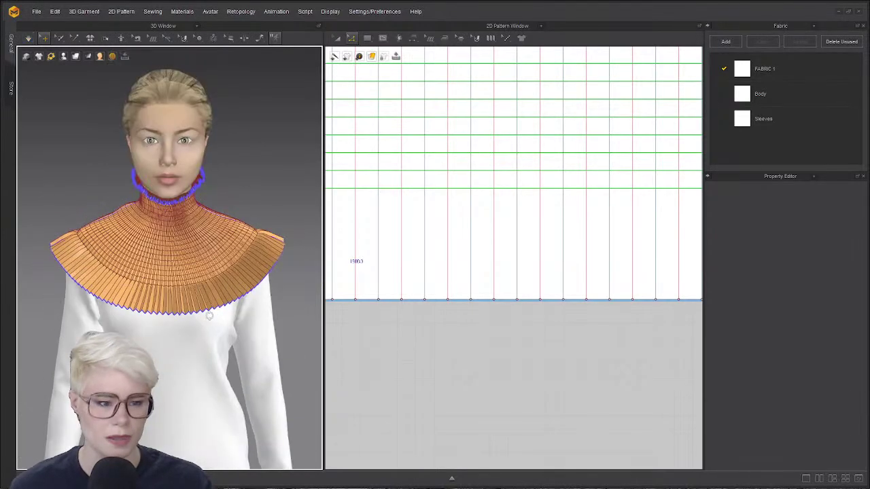
key(space)
right_drag(87, 253, 270, 290)
right_drag(123, 293, 200, 307)
click(189, 311)
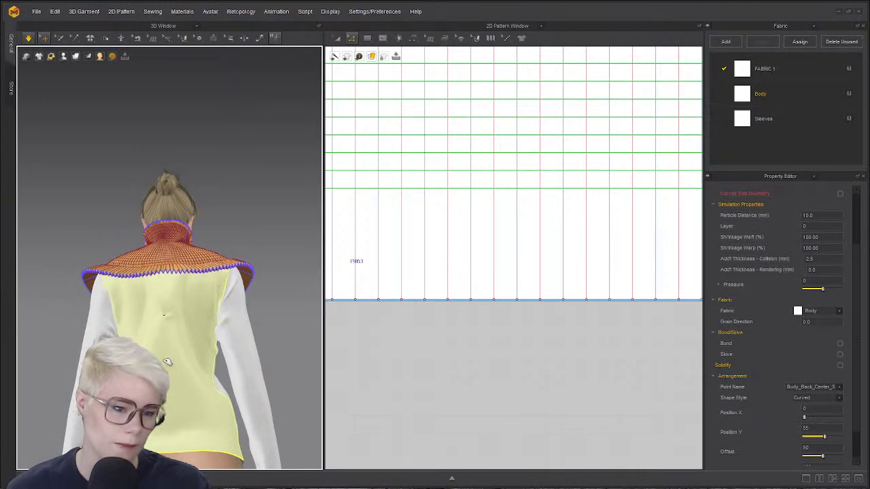
right_drag(163, 358, 11, 407)
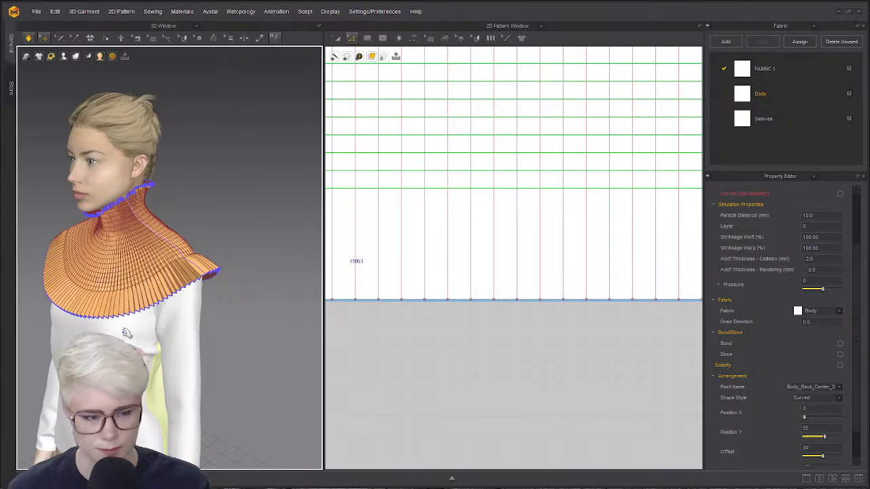
key(space)
right_drag(127, 333, 190, 329)
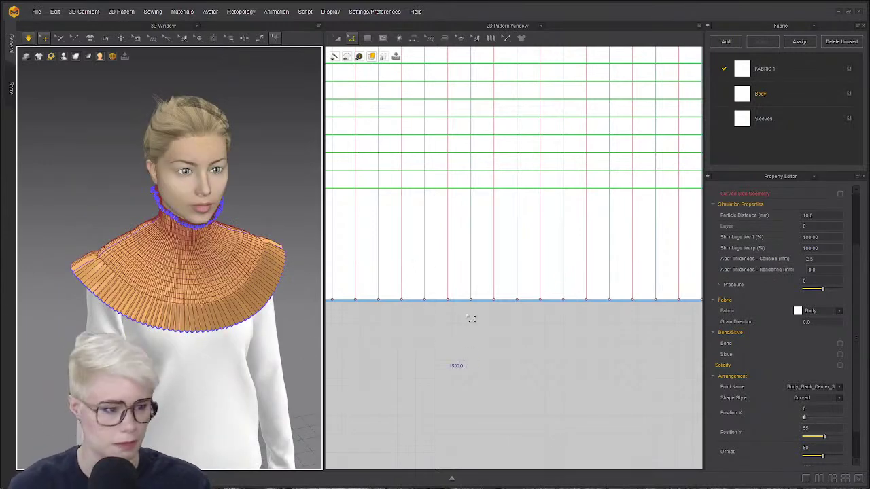
- Offset the lower edge of the front collar rectangle as a single internal line at a distance of 50 mm
click(471, 319)
scroll(492, 316, down, 2)
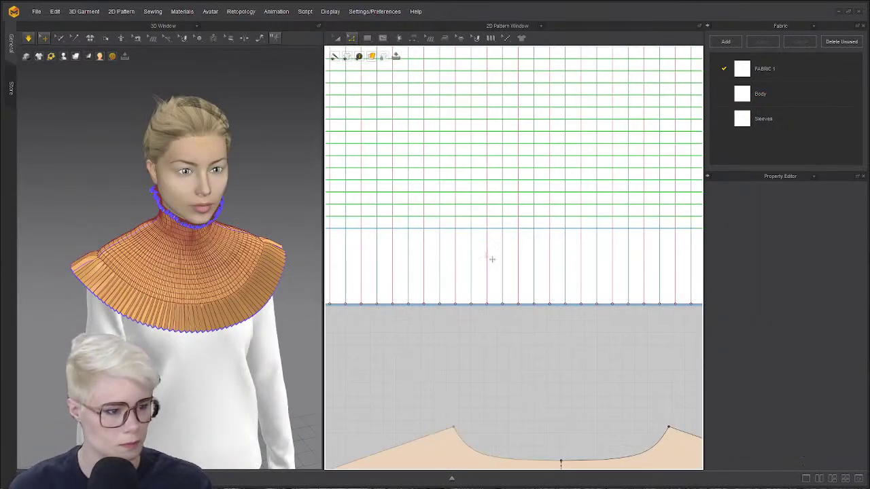
scroll(475, 264, down, 4)
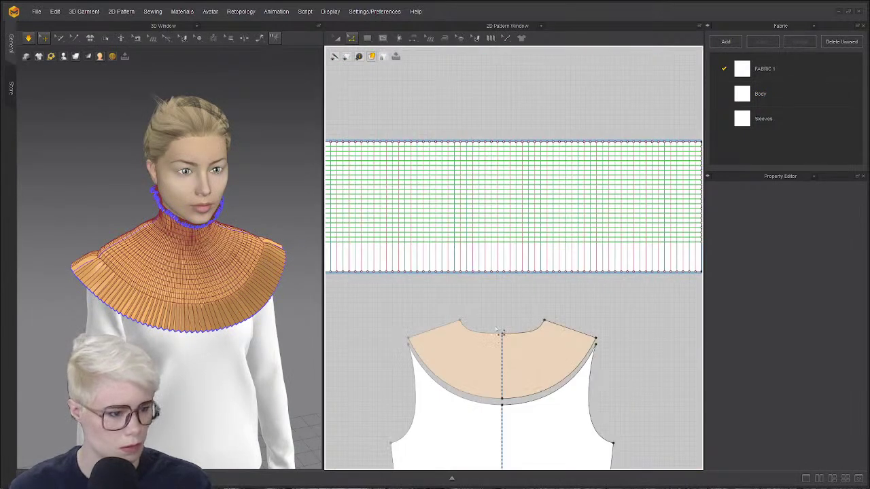
scroll(558, 277, up, 3)
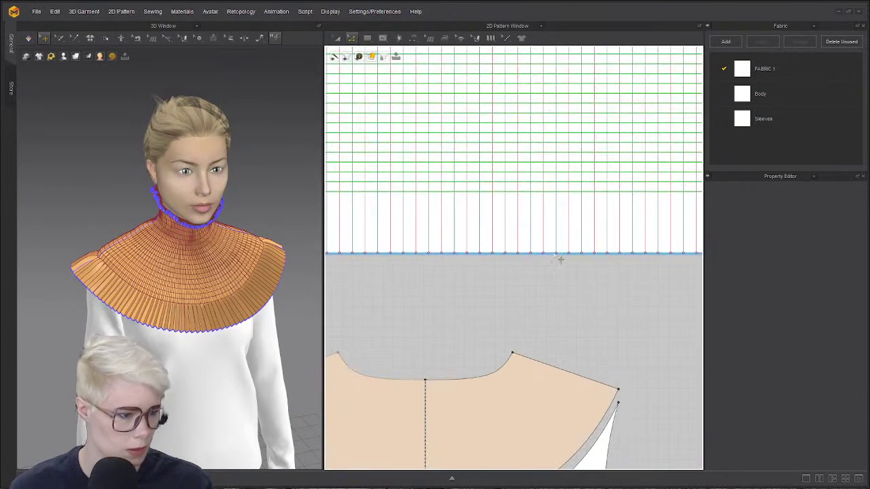
click(559, 254)
right_click(553, 254)
click(568, 336)
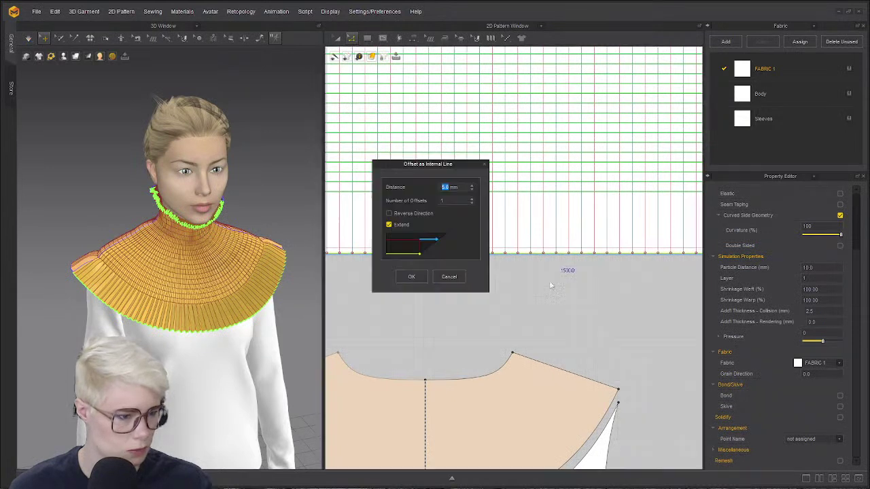
click(472, 188)
click(473, 188)
click(473, 188)
click(472, 189)
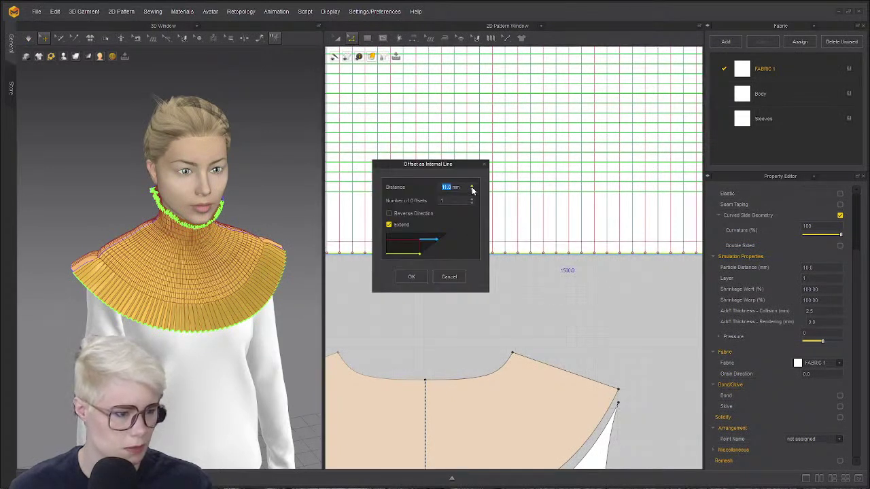
click(473, 188)
click(472, 187)
click(473, 188)
click(473, 187)
click(472, 188)
click(472, 189)
click(472, 189)
click(473, 189)
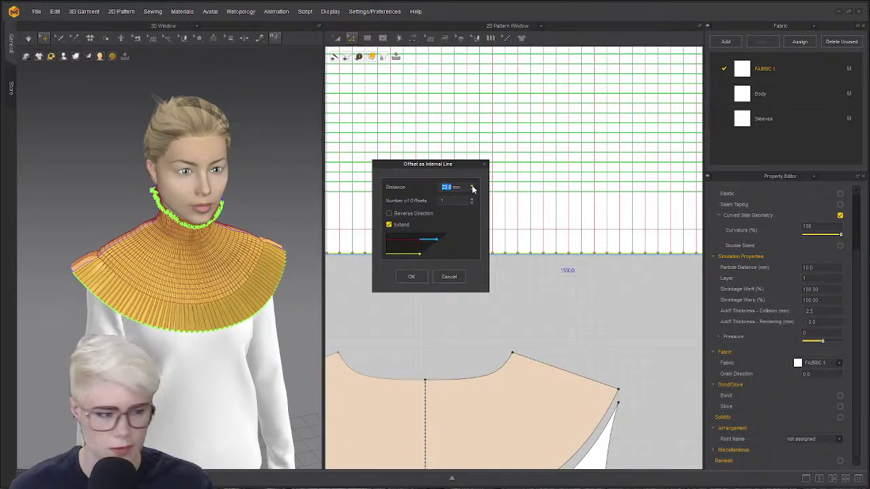
click(472, 189)
click(472, 189)
click(473, 188)
click(473, 188)
click(473, 189)
click(473, 189)
click(473, 189)
click(473, 188)
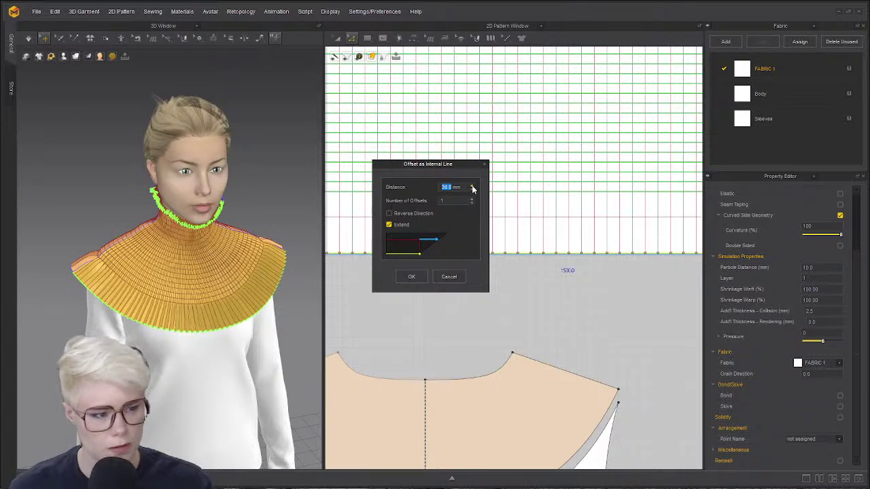
click(473, 188)
click(473, 188)
click(473, 189)
click(473, 189)
click(473, 188)
click(473, 188)
click(473, 189)
click(474, 188)
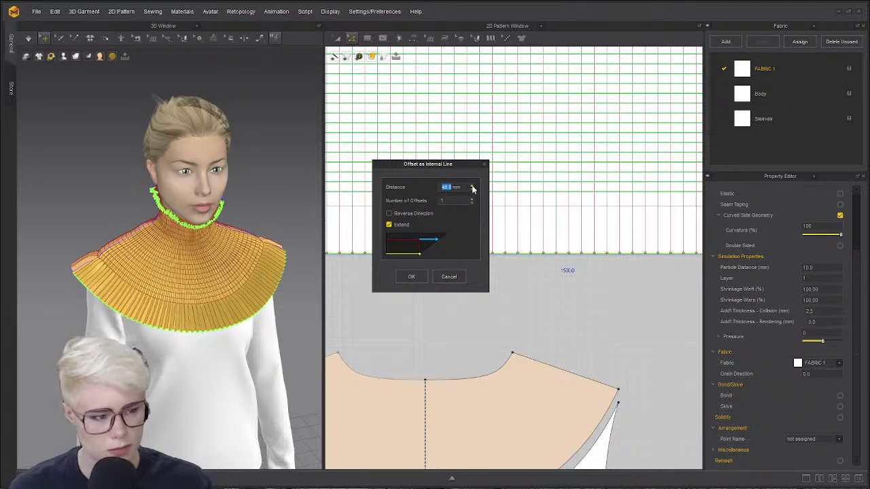
click(473, 189)
click(473, 189)
click(473, 188)
click(473, 188)
drag(455, 165, 229, 129)
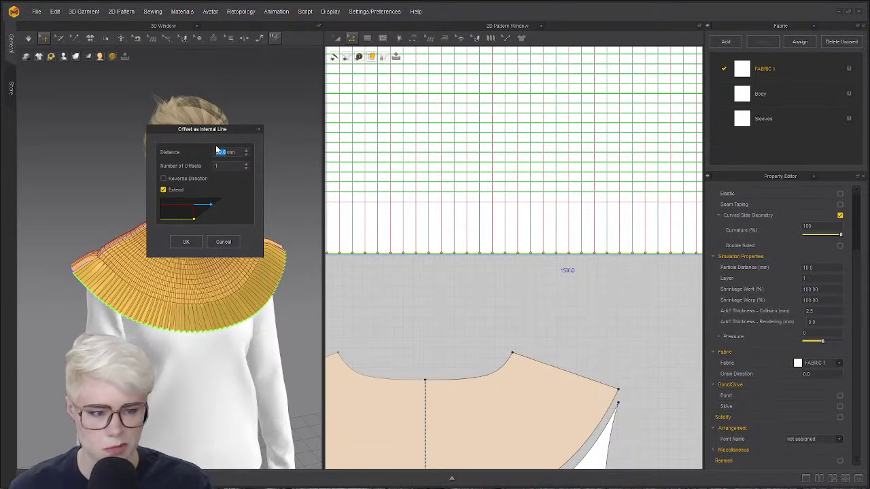
click(187, 245)
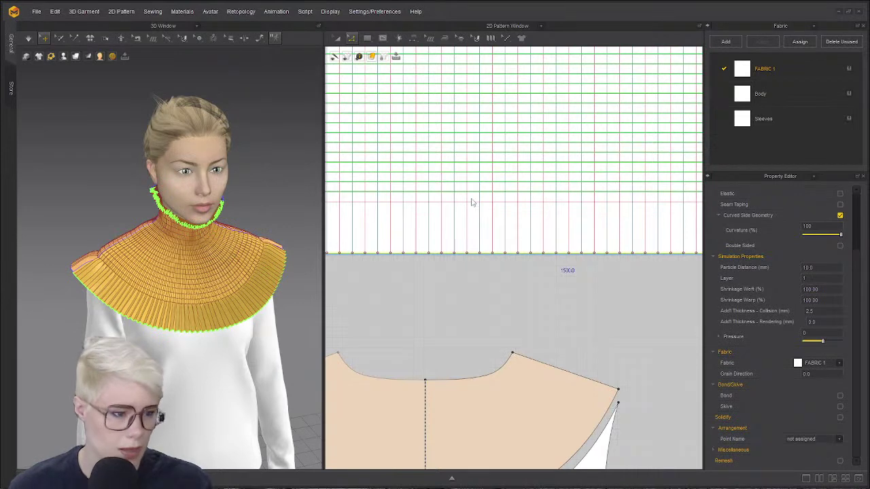
- Cut and sew the front collar rectangle along the new internal line nearest its lower edge
click(518, 203)
right_click(515, 209)
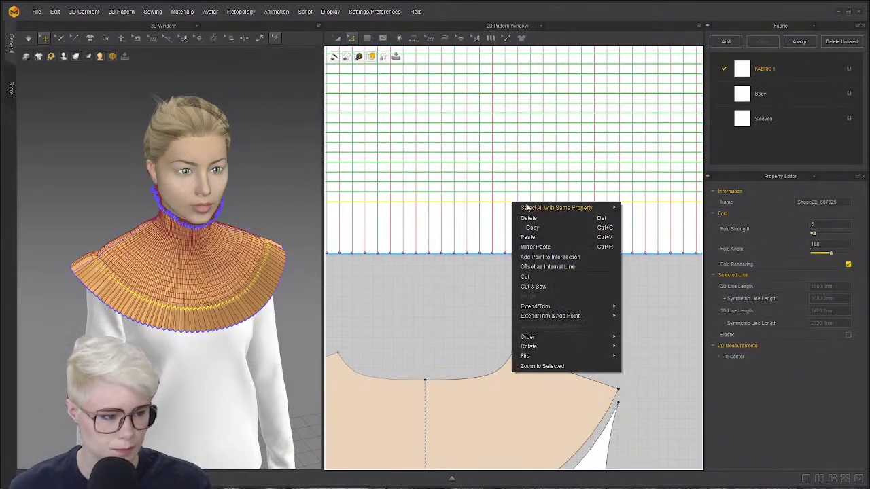
click(557, 288)
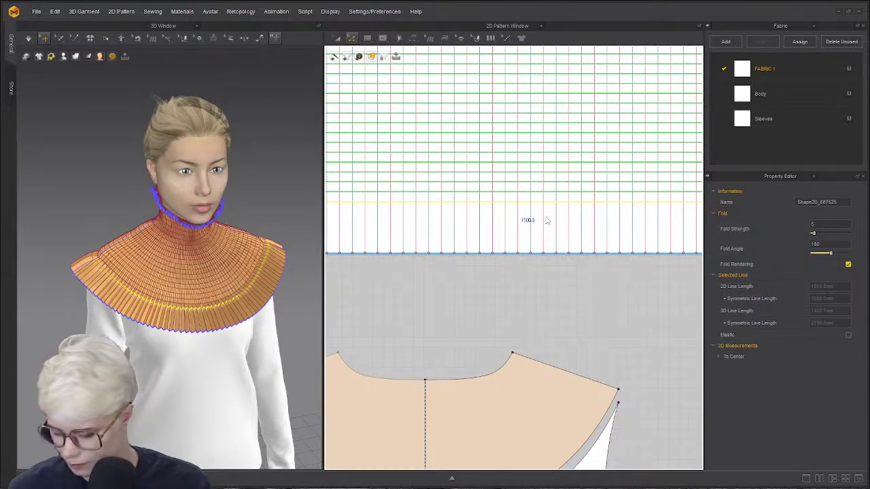
click(657, 282)
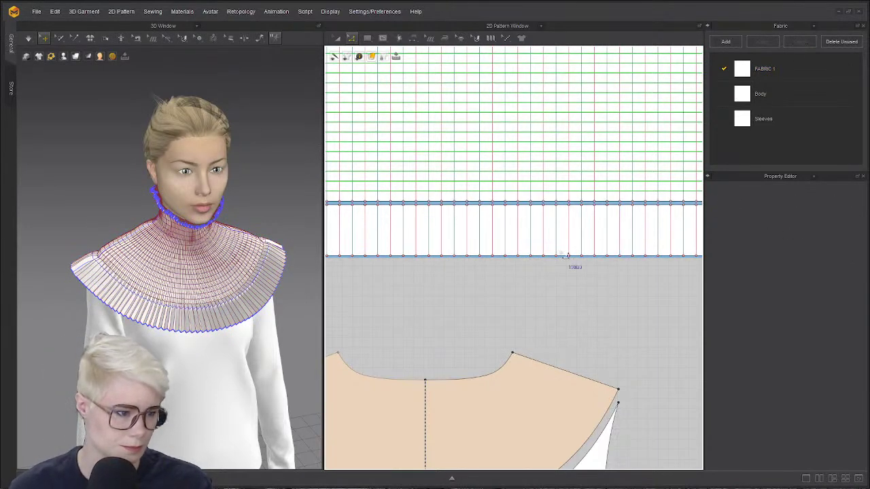
- Set the particle distance of the separated front hem strip to 5 mm
scroll(578, 262, down, 3)
scroll(585, 256, up, 3)
click(567, 256)
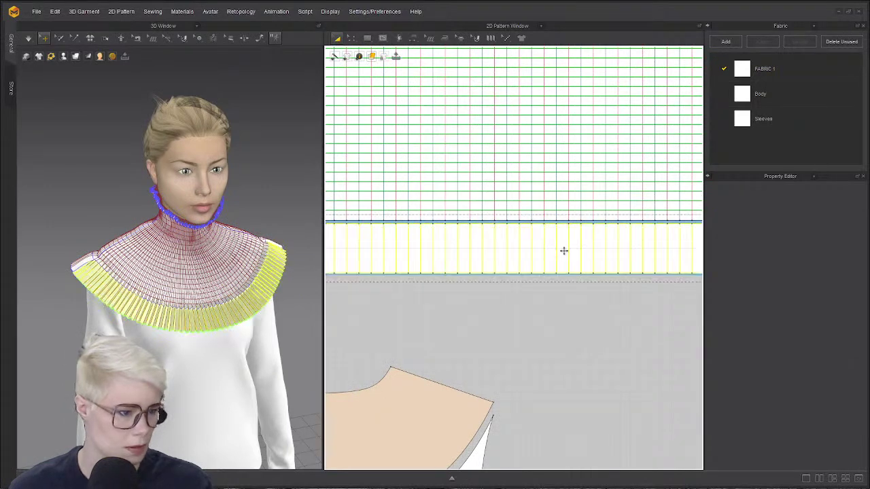
double_click(808, 341)
text(5)
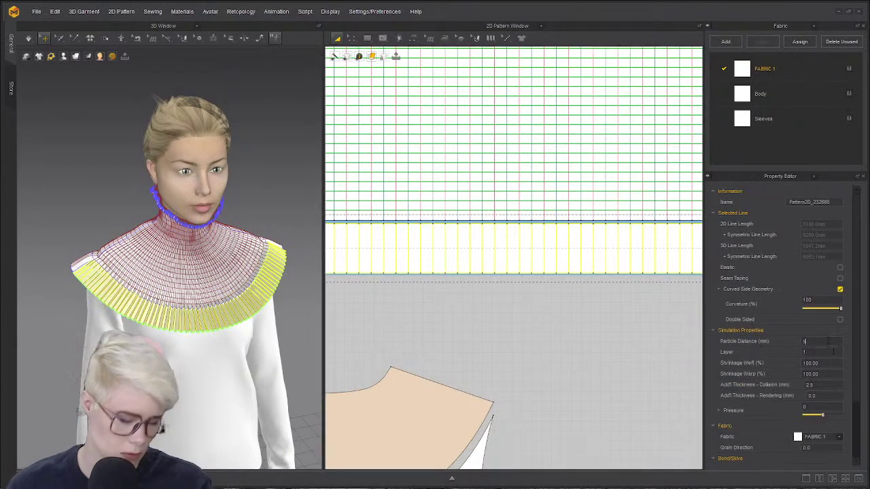
key(Return)
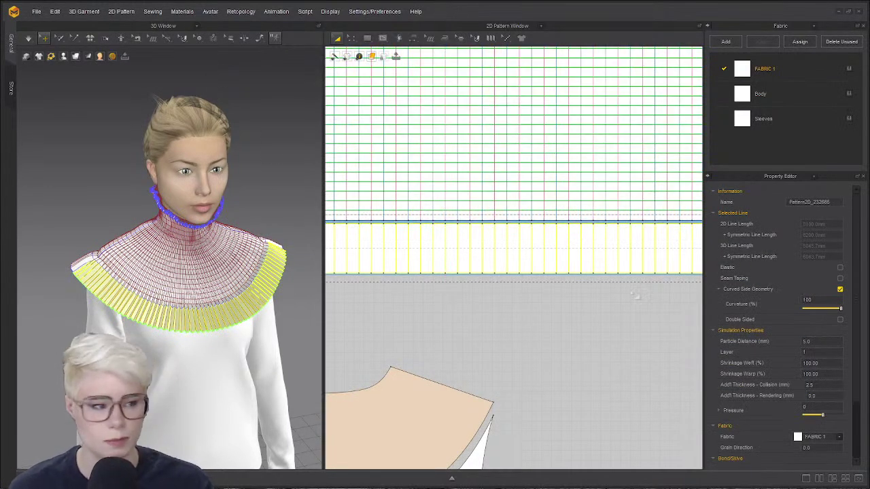
scroll(829, 414, down, 3)
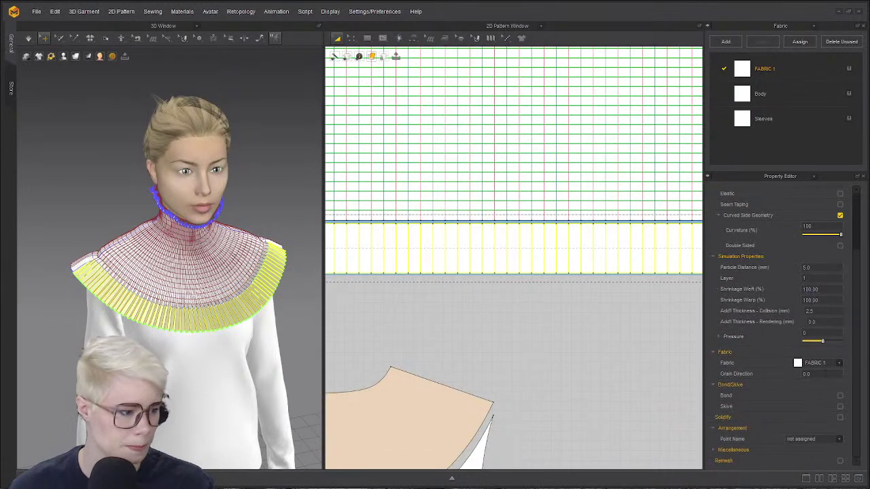
click(838, 440)
click(772, 467)
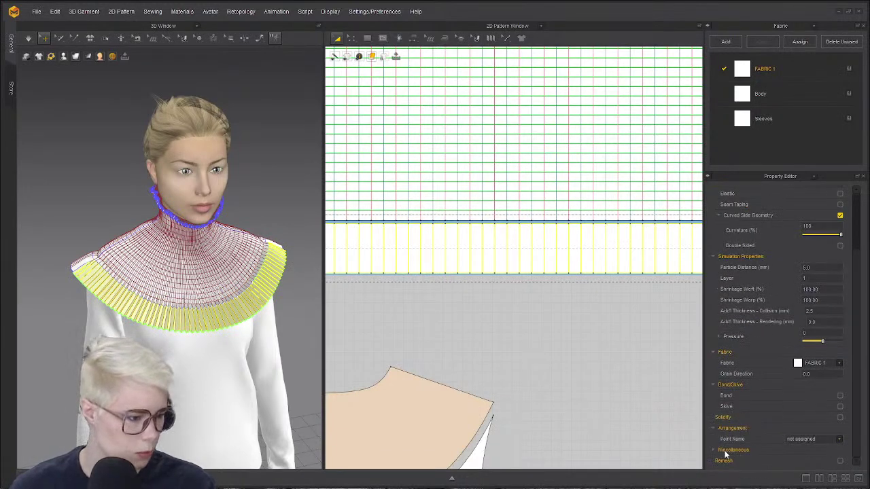
click(482, 330)
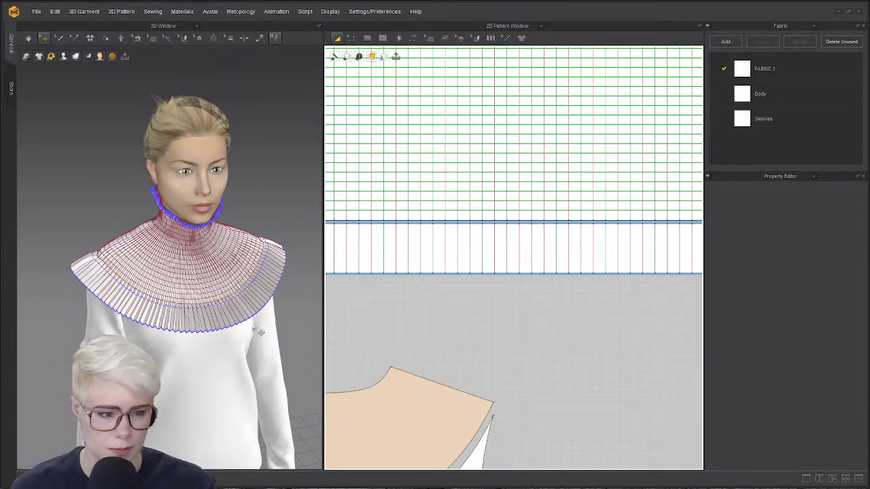
- Simulate the collar with its separate hem strip, checking the sewing along the cut before settling the ruffle
key(space)
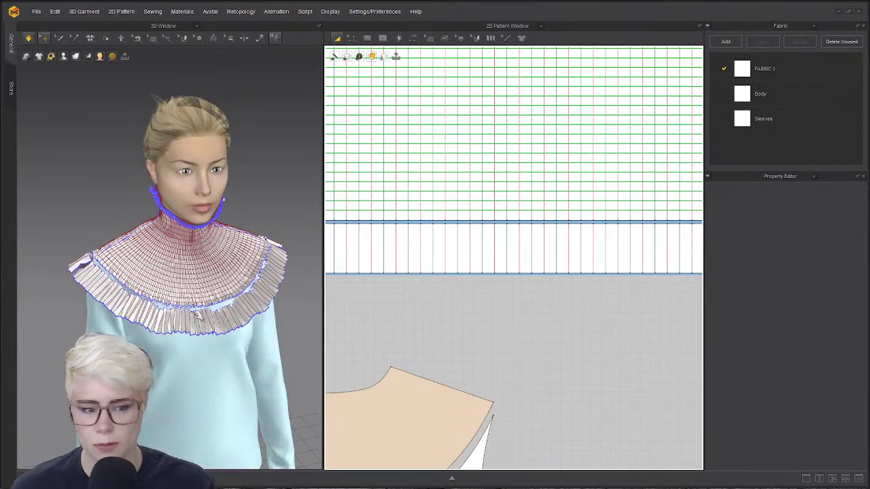
key(n)
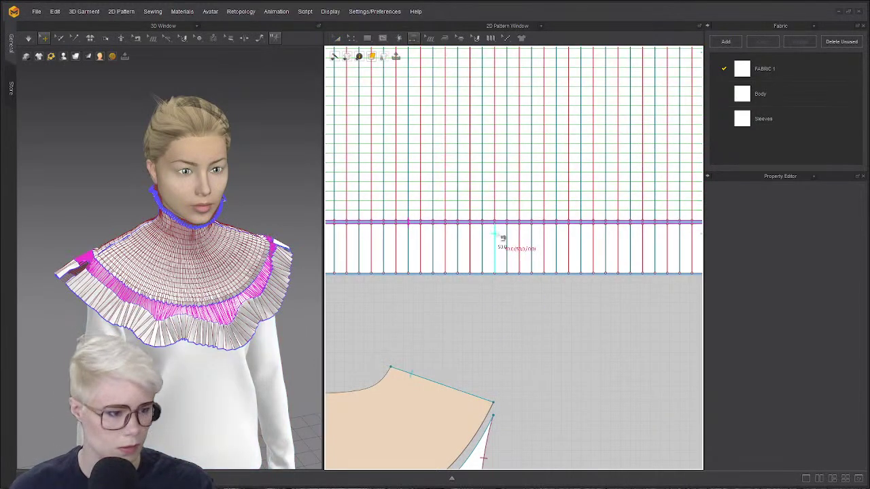
scroll(509, 236, down, 5)
scroll(506, 241, down, 5)
scroll(407, 248, up, 5)
scroll(221, 286, up, 3)
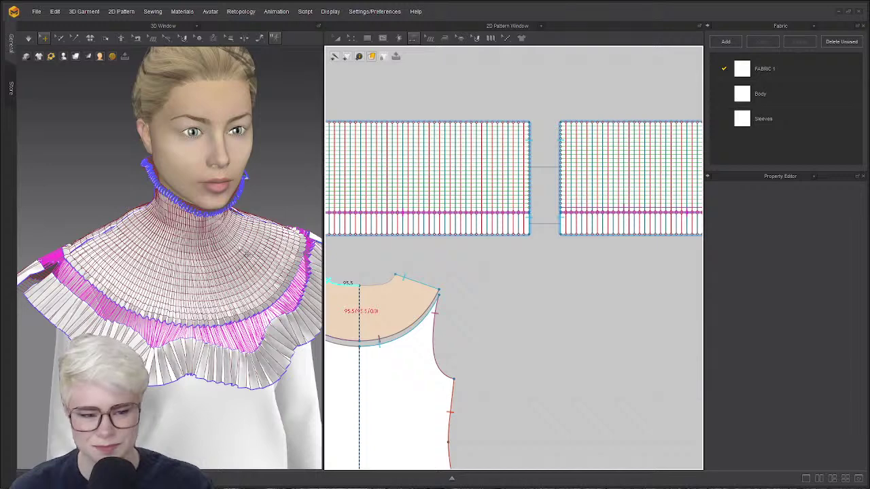
key(space)
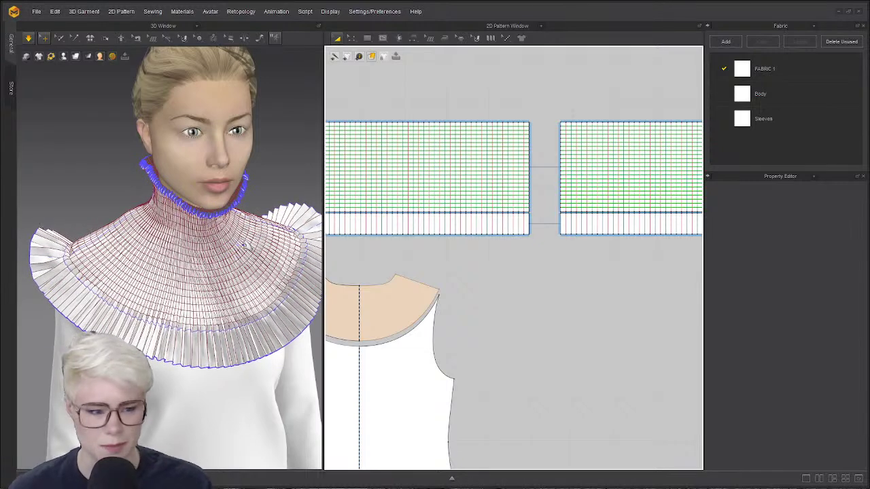
key(space)
- Inspect the elastic settings of the last horizontal internal line above the hem strip seam
scroll(478, 255, up, 4)
key(n)
middle_drag(380, 254, 485, 283)
scroll(537, 235, up, 1)
key(z)
scroll(537, 233, down, 4)
scroll(501, 235, up, 6)
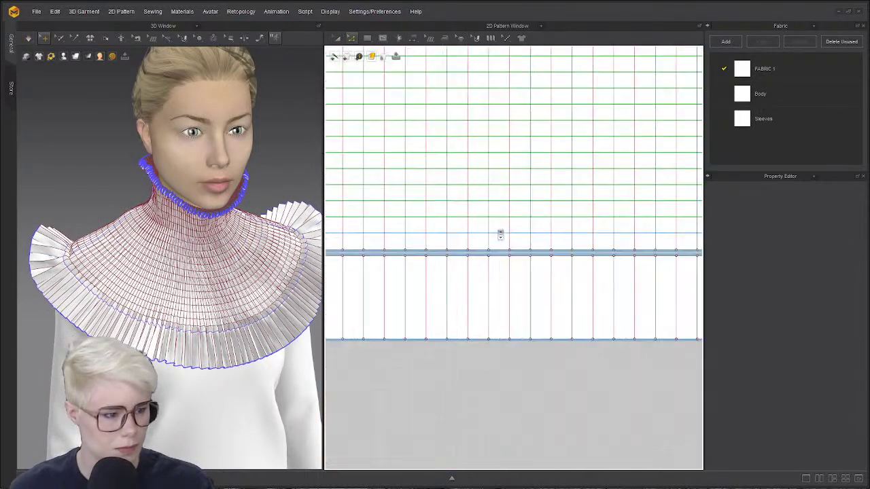
click(500, 234)
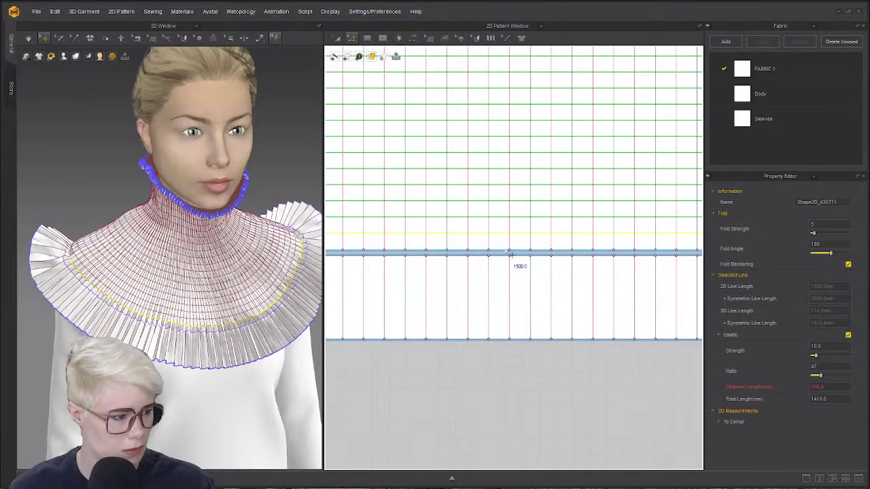
- Turn on Elastic for both joined edges of the seam between the front collar and the hem strip
click(506, 252)
click(504, 252)
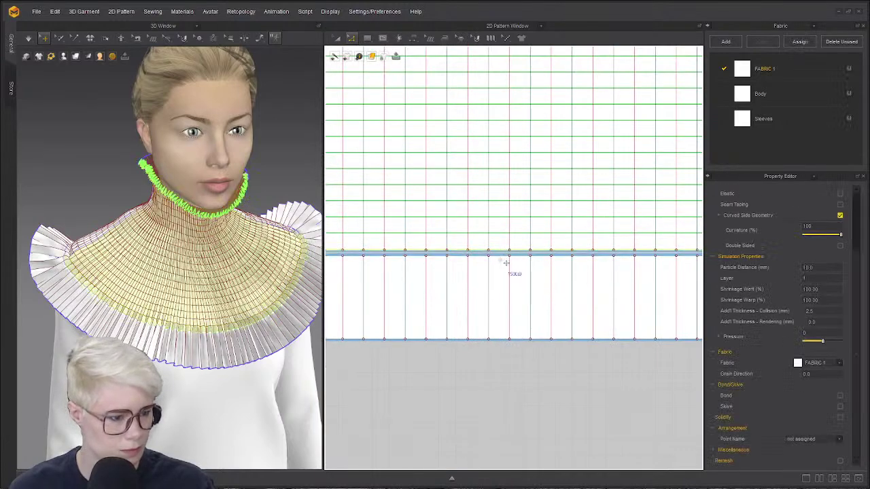
shift+click(502, 257)
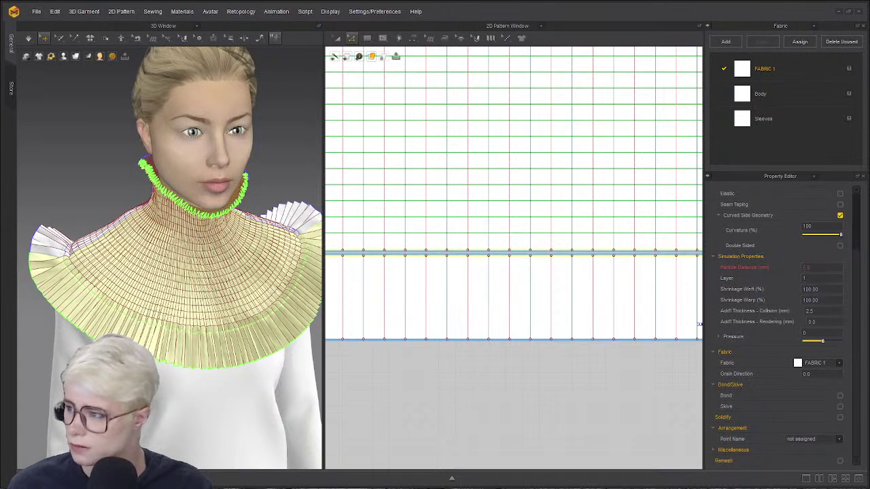
click(840, 193)
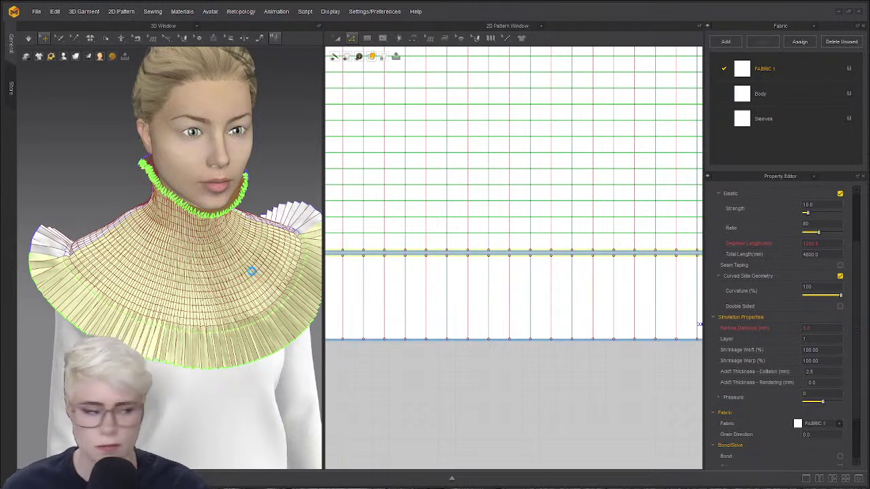
click(840, 194)
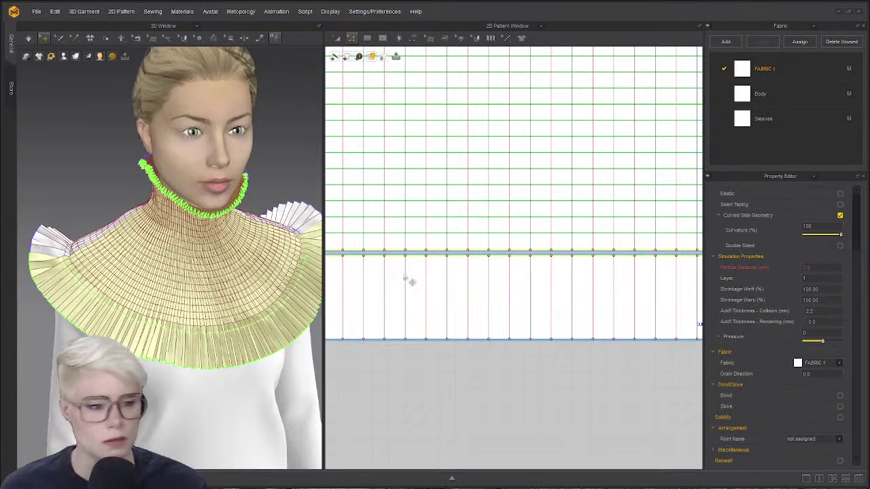
scroll(357, 315, down, 3)
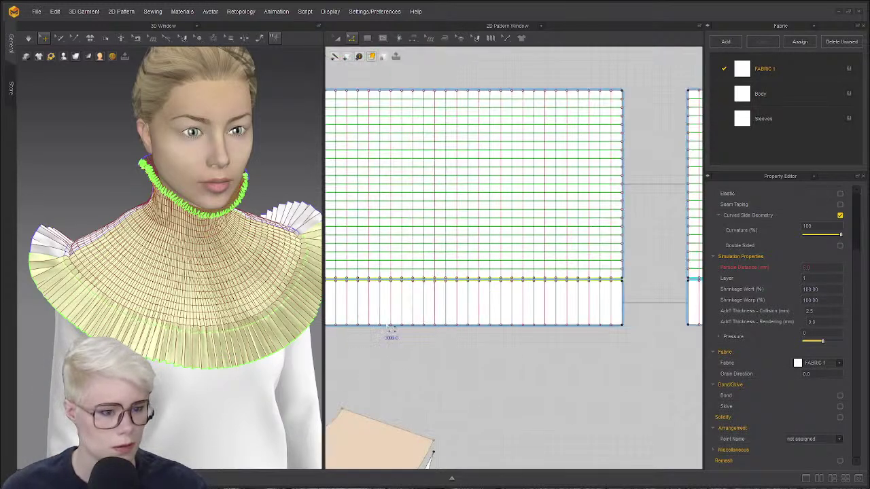
scroll(401, 324, up, 6)
scroll(415, 324, down, 3)
scroll(530, 317, up, 2)
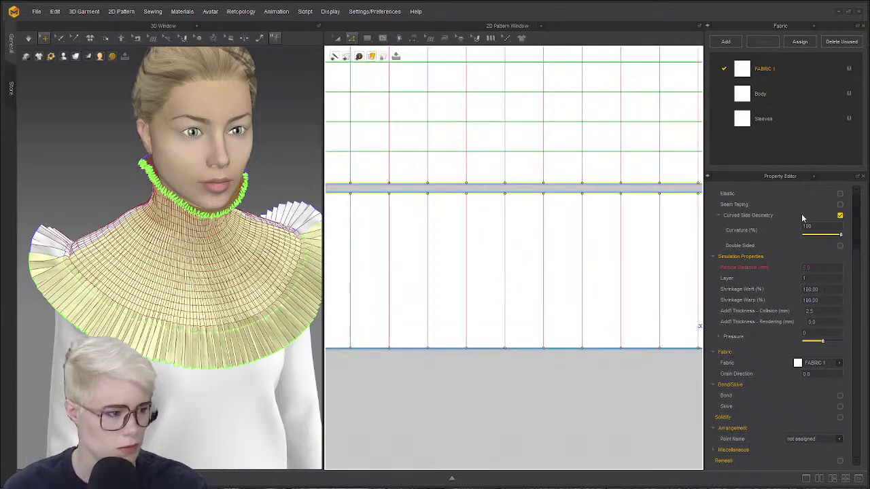
scroll(803, 218, up, 2)
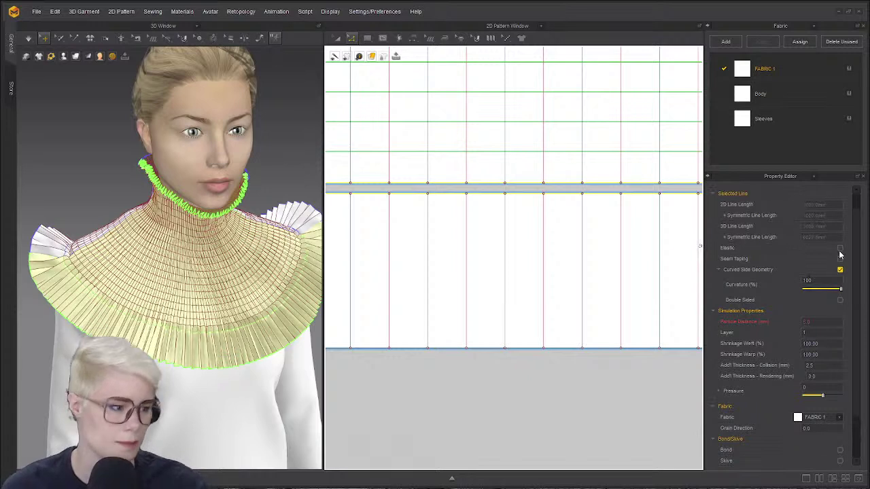
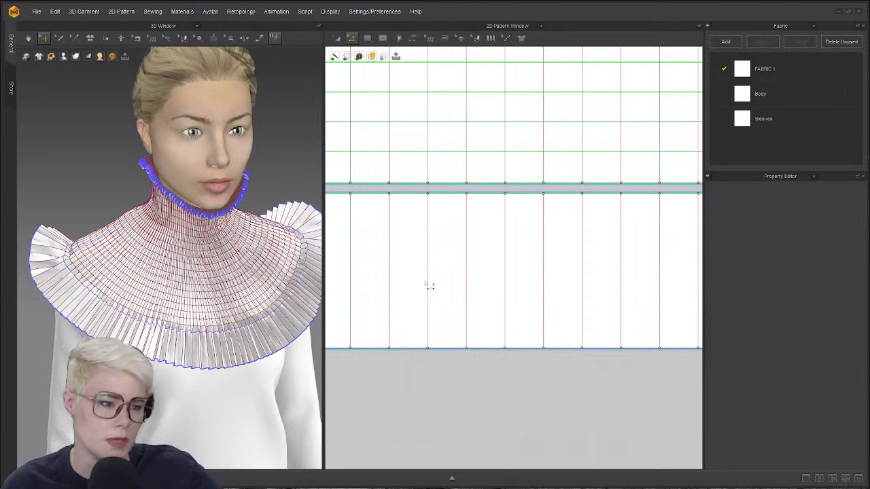
- Set the particle distance of the front hem strip to 10 mm
click(489, 197)
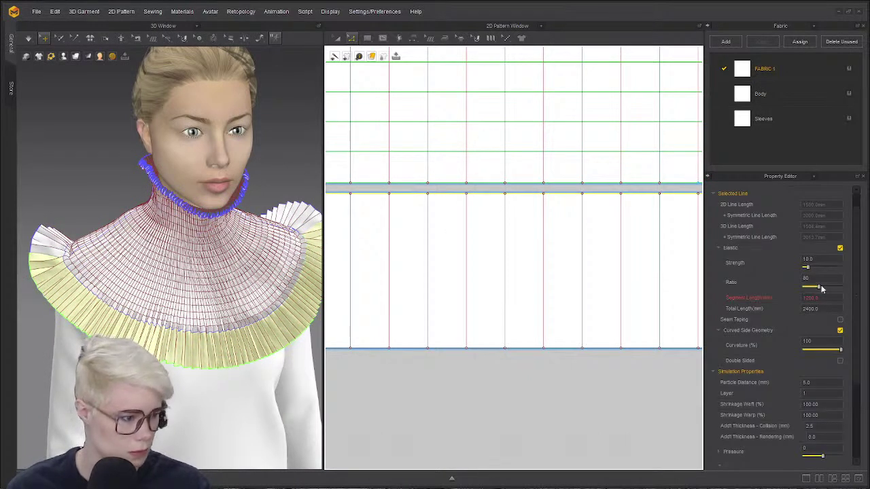
key(a)
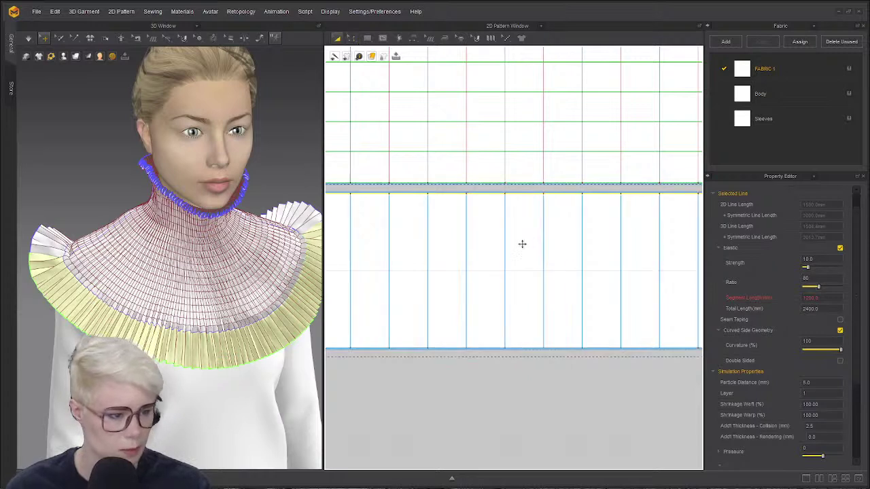
click(522, 244)
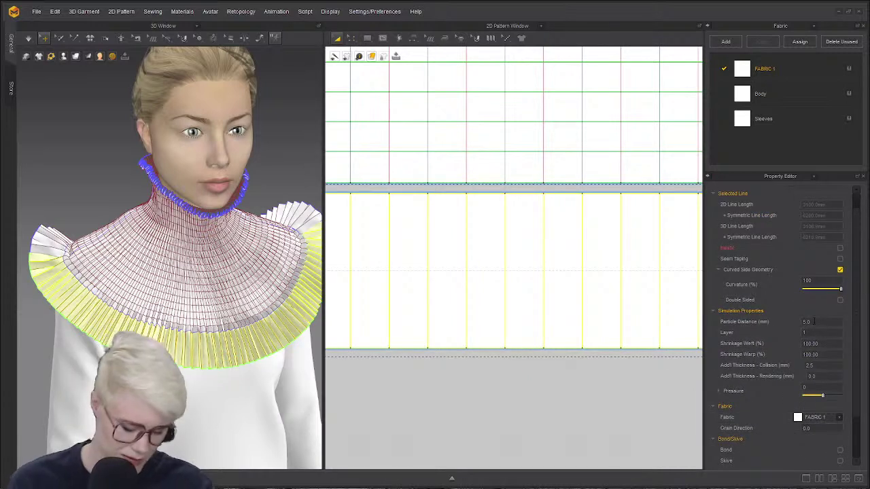
double_click(809, 322)
text(10)
key(Return)
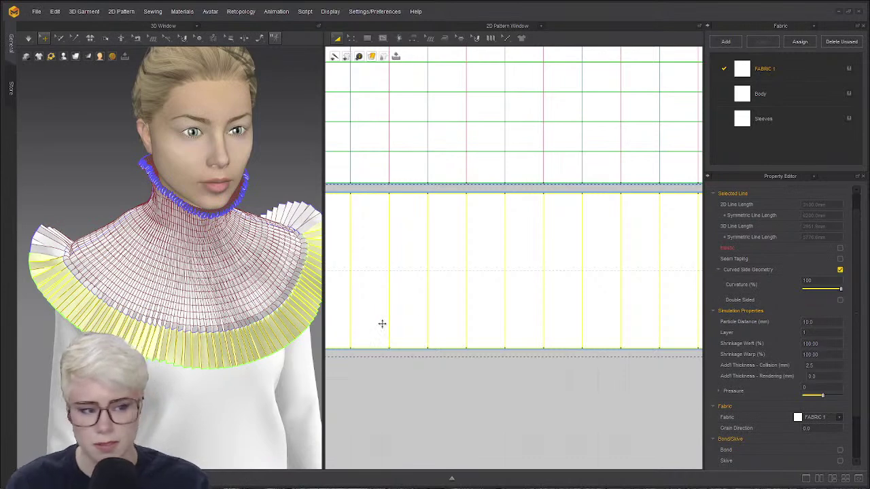
click(686, 381)
- Set the elastic ratio of both seam edges between the front collar and hem strip to 47
key(z)
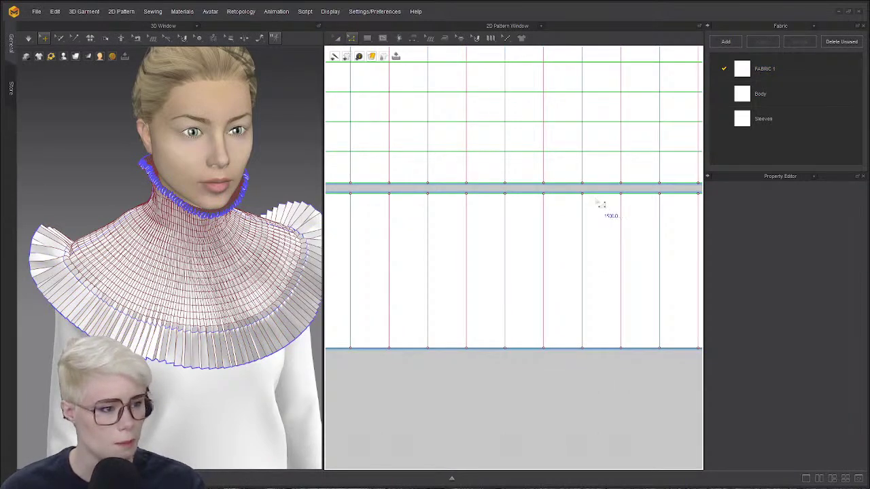
click(605, 189)
key(ctrl+z)
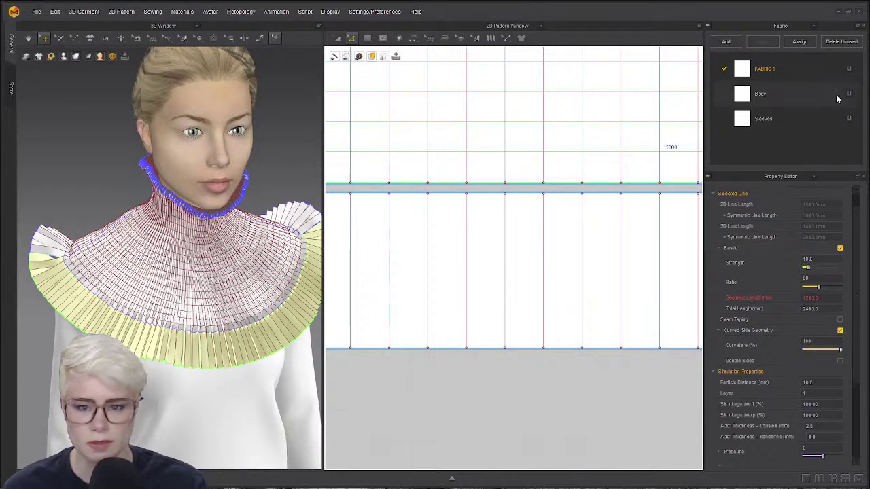
click(610, 192)
shift+click(612, 199)
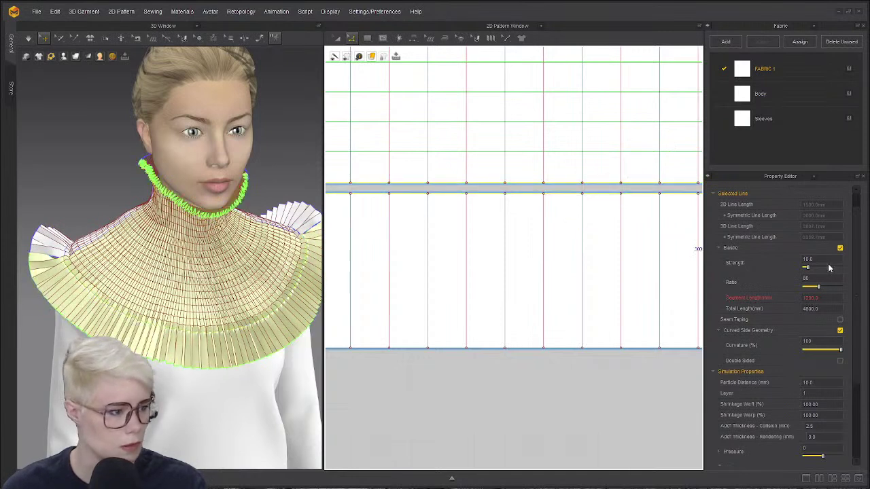
click(815, 278)
text(47)
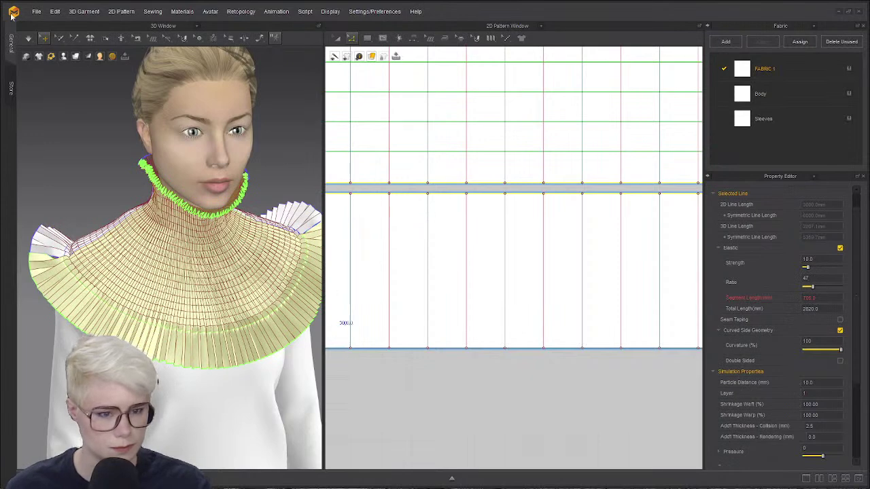
- Simulate the collar with the elastic seam and examine the ruffled hem from the front and side
click(36, 39)
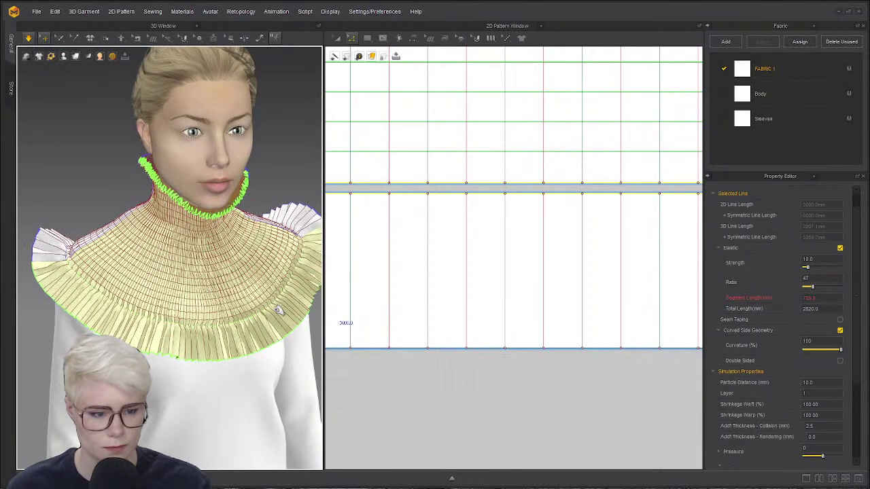
right_drag(246, 230, 260, 304)
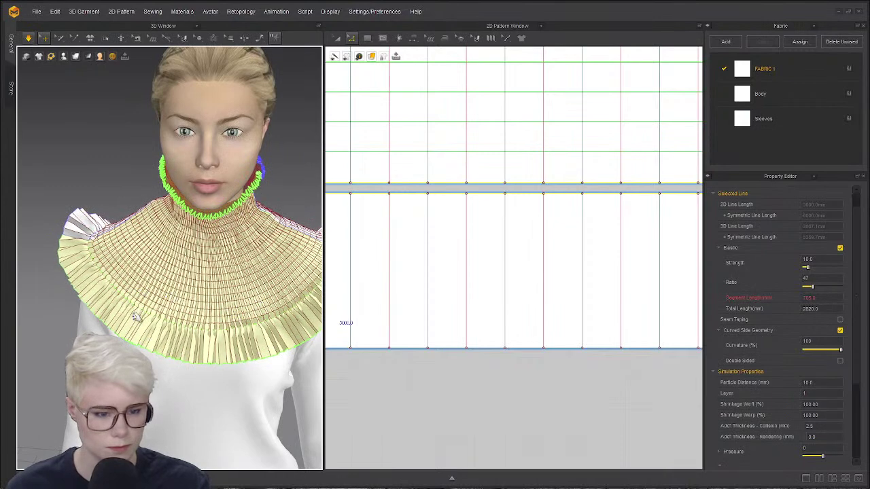
right_drag(136, 316, 276, 282)
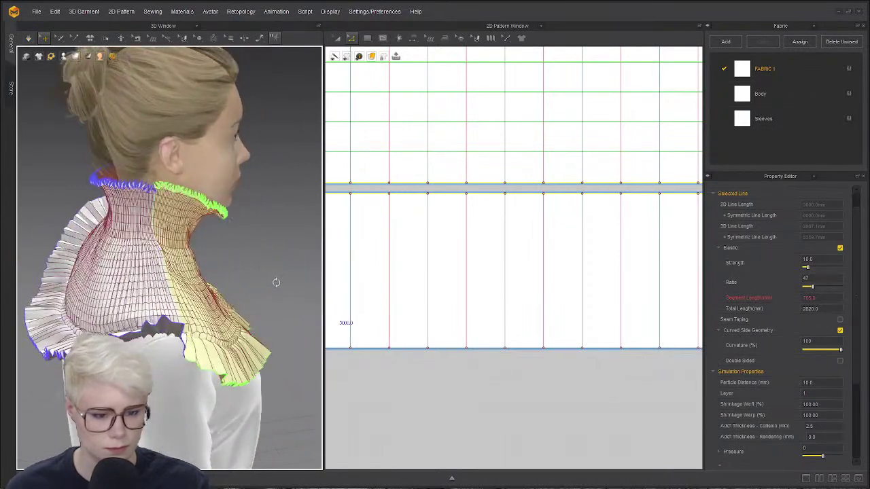
click(70, 339)
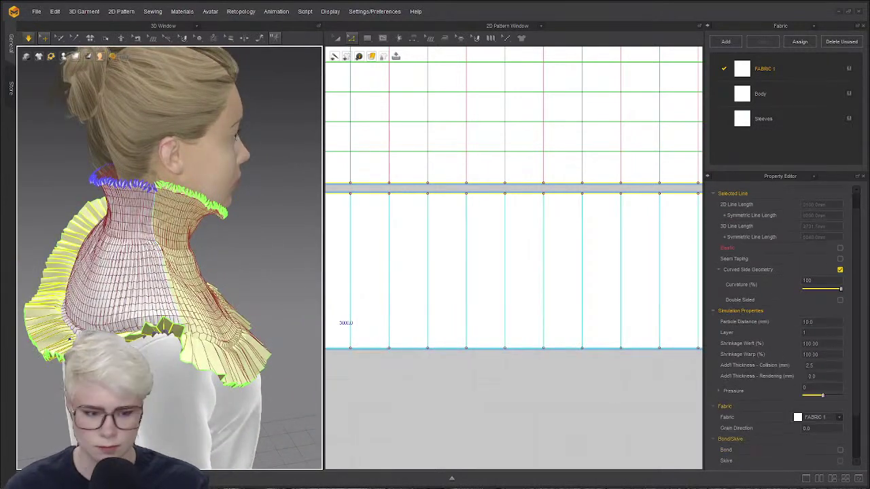
- Delete the topmost horizontal fold line of the front collar
click(134, 270)
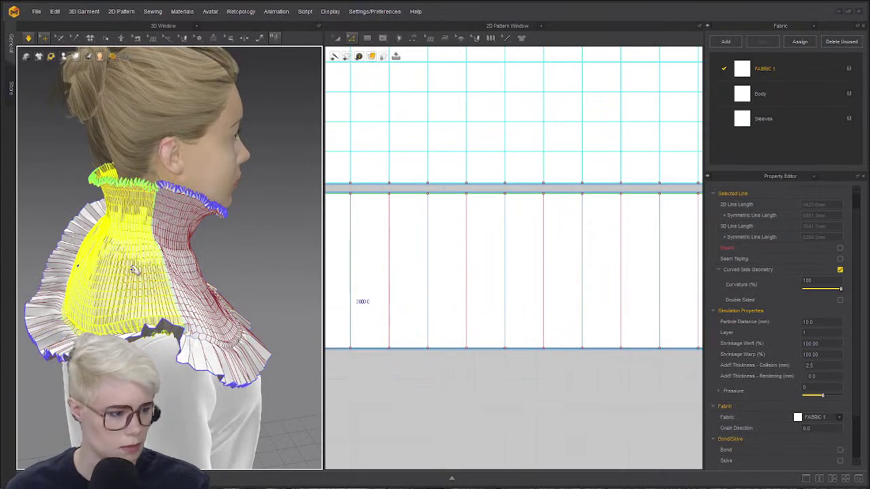
right_drag(224, 235, 196, 213)
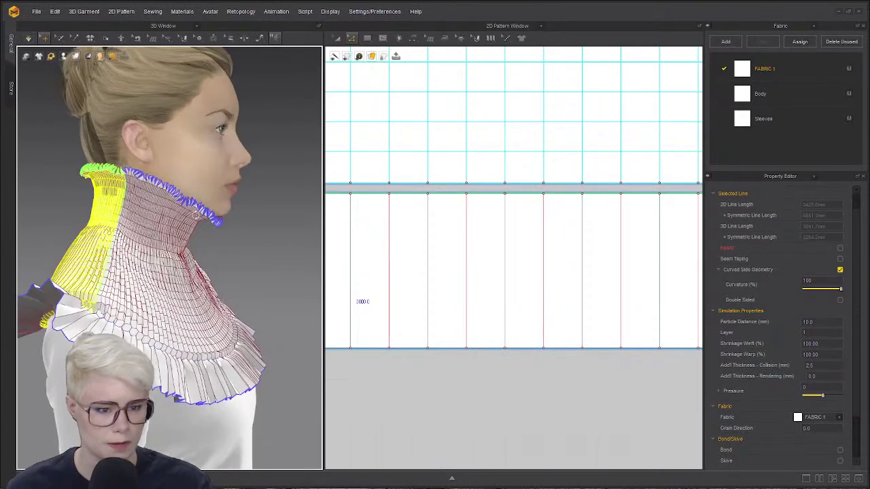
scroll(197, 213, up, 3)
scroll(449, 120, down, 8)
middle_drag(455, 140, 473, 288)
scroll(470, 245, up, 5)
middle_drag(469, 89, 459, 207)
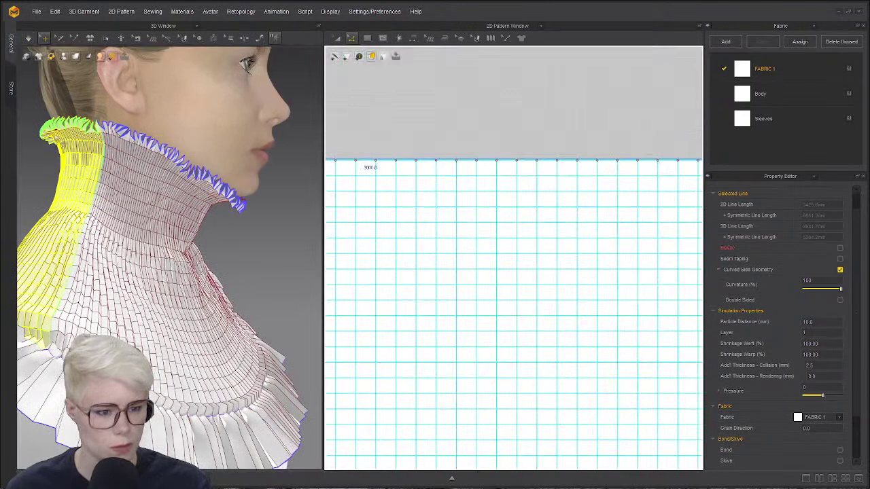
right_drag(184, 231, 234, 235)
click(413, 136)
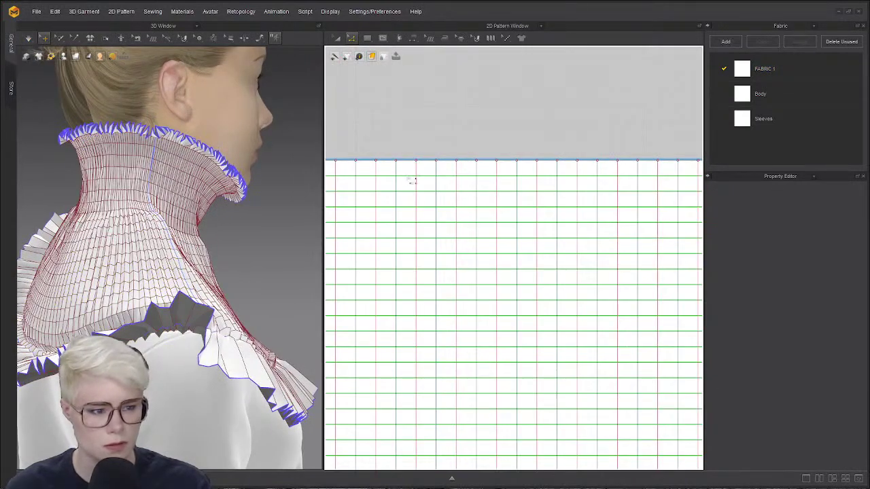
click(411, 178)
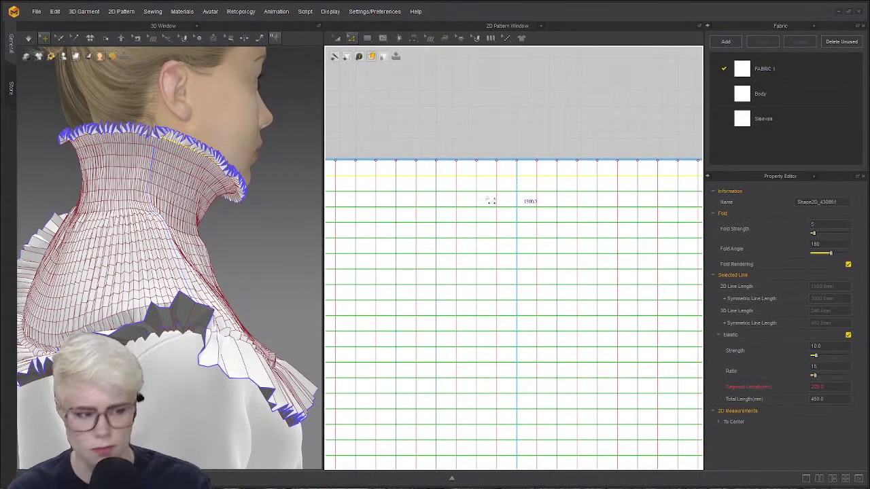
key(Delete)
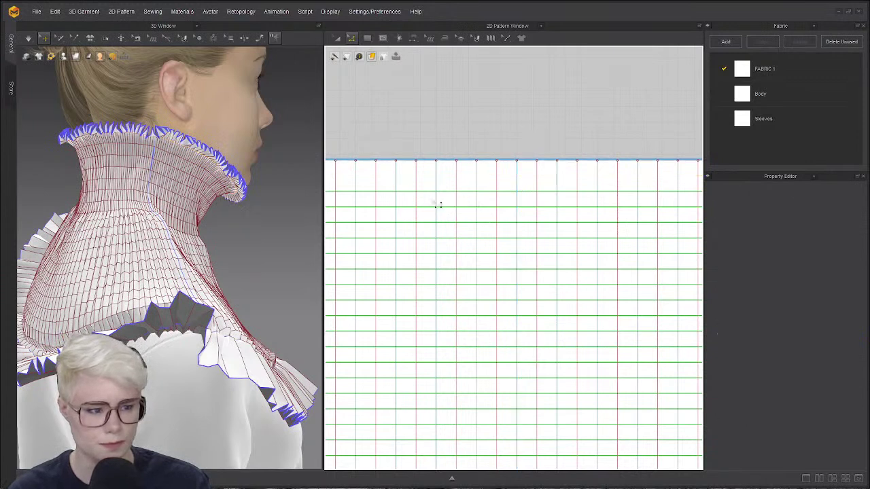
- Delete the next horizontal line of the front collar and set the elastic ratio of the line below it to 10
click(430, 192)
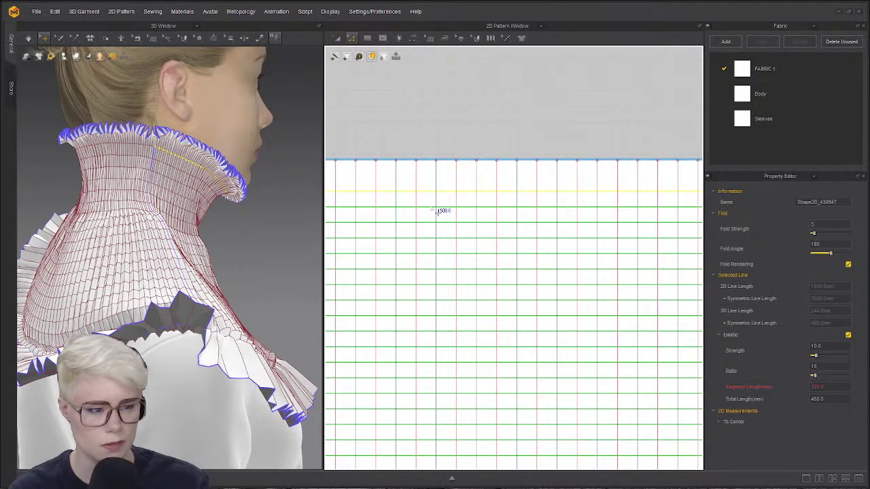
drag(438, 213, 444, 213)
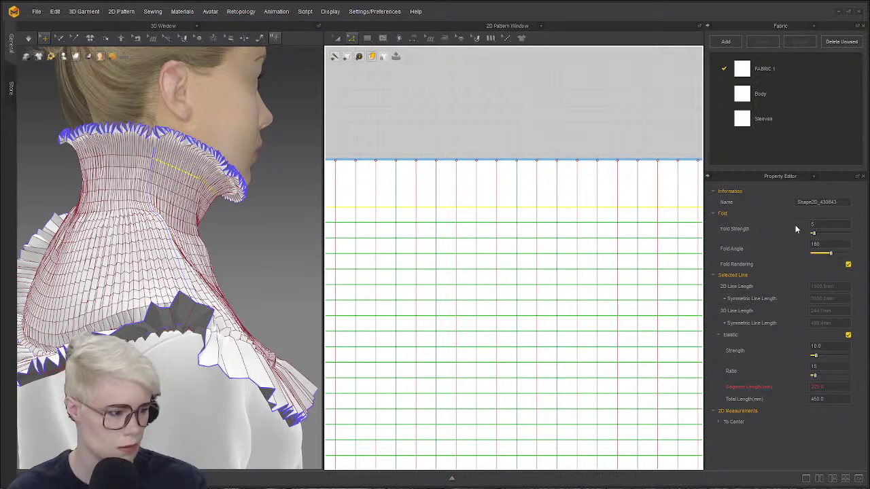
double_click(826, 372)
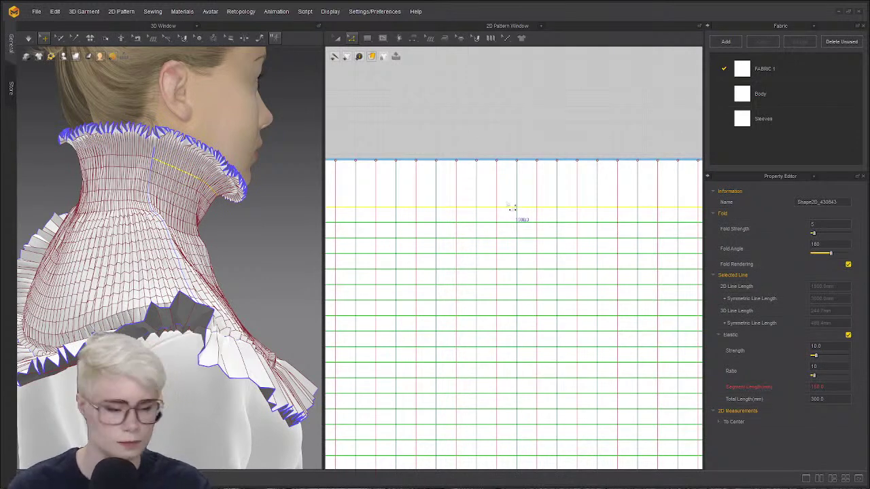
- Simulate the collar with the tighter neckline elastic and examine the neck ruffle from the front and side
key(space)
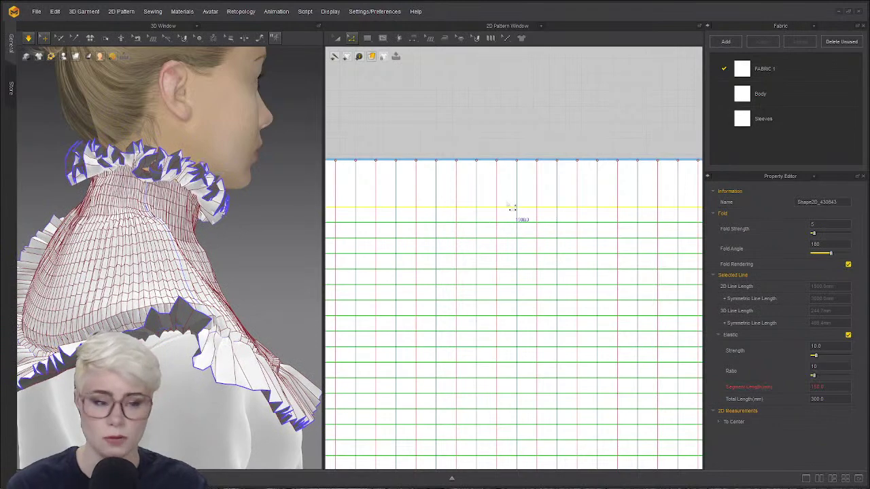
key(space)
right_drag(262, 211, 189, 225)
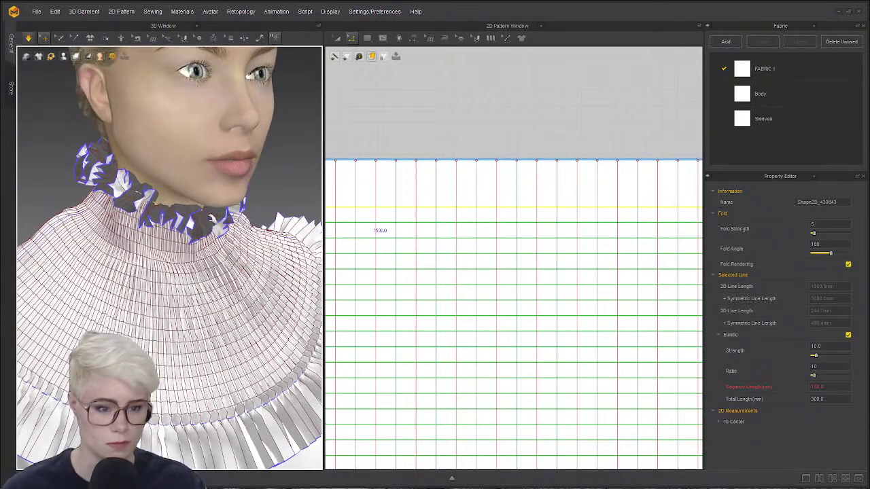
scroll(191, 197, down, 5)
right_drag(163, 170, 212, 140)
scroll(204, 164, up, 8)
scroll(204, 184, down, 3)
right_drag(216, 186, 174, 194)
scroll(198, 193, down, 3)
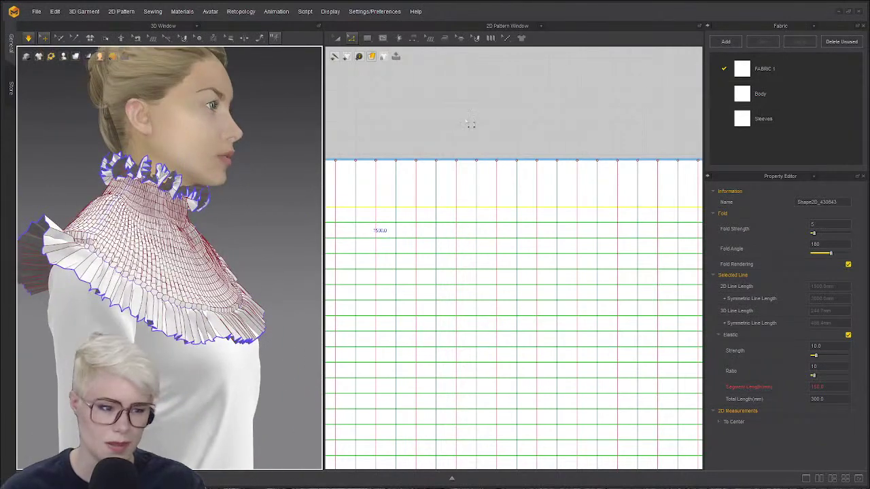
- Set the elastic ratio of the selected neckline line to 15 and let the simulation settle
double_click(828, 367)
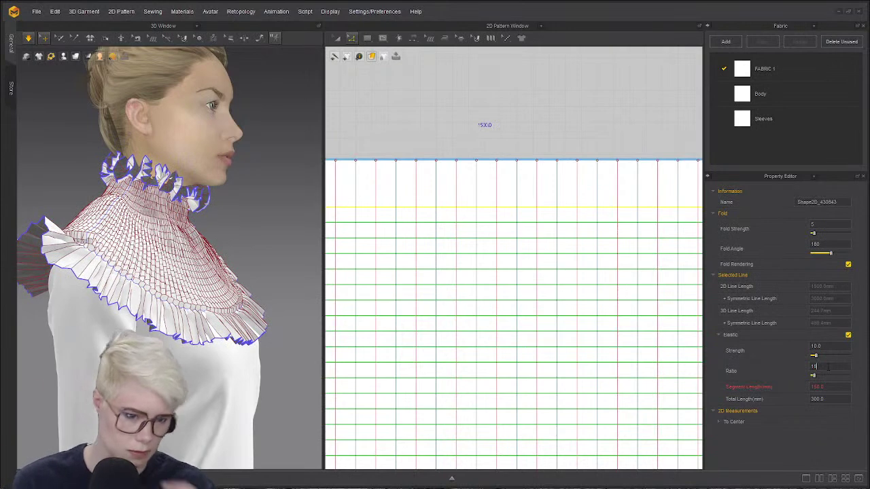
text(15)
key(Return)
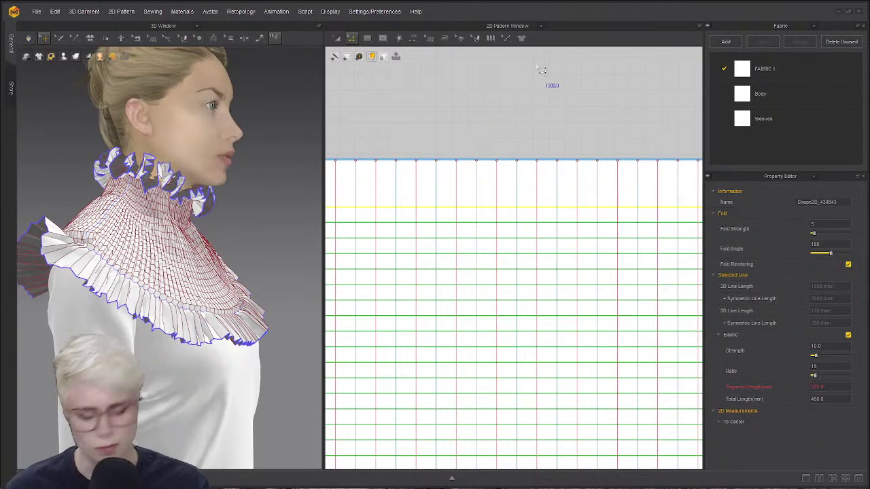
- Undo the neckline simulation, the elastic ratio changes and the deletion of the second horizontal line
key(ctrl+z)
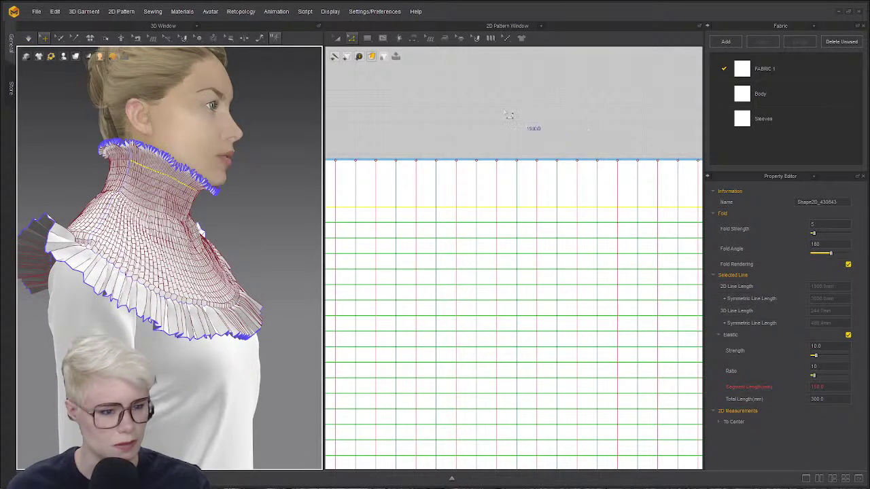
scroll(481, 114, up, 4)
scroll(496, 158, down, 3)
key(ctrl+z)
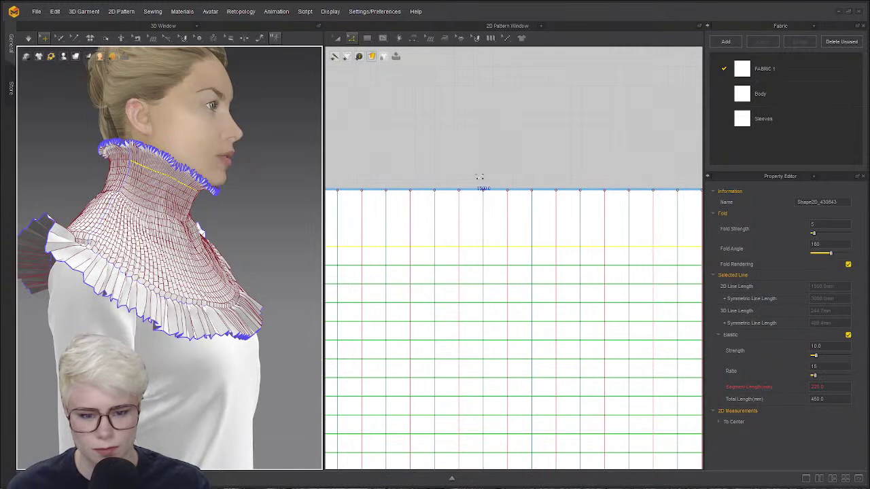
key(ctrl+z)
key(ctrl+z)
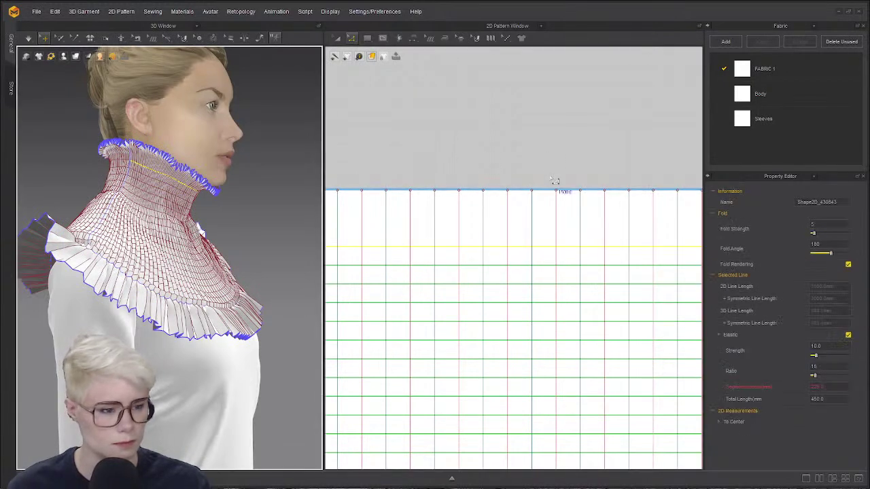
key(ctrl+z)
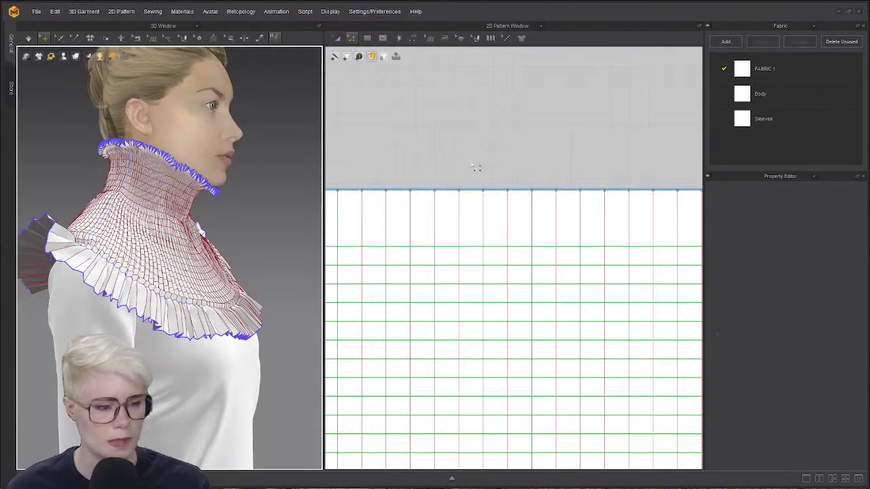
key(ctrl+z)
key(ctrl+z)
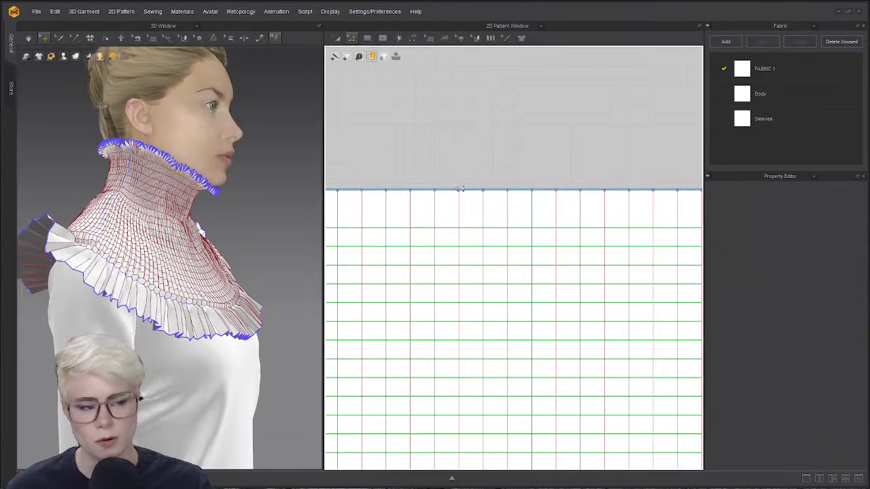
- Simulate the collar with its topmost fold line removed and examine the neck ruffle from several angles
click(472, 230)
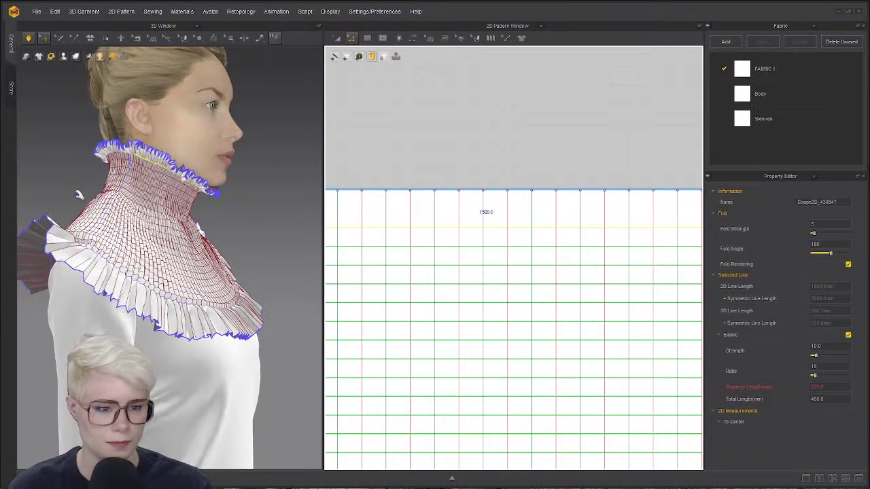
key(space)
right_drag(219, 233, 153, 204)
scroll(156, 167, up, 5)
mouse_move(156, 166)
right_down()
mouse_move(176, 175)
mouse_move(146, 163)
right_up()
scroll(156, 170, down, 4)
right_drag(193, 214, 240, 197)
scroll(112, 217, up, 4)
scroll(213, 231, up, 2)
scroll(214, 231, down, 5)
scroll(243, 231, up, 6)
right_drag(247, 241, 254, 212)
scroll(259, 234, down, 5)
scroll(259, 235, down, 2)
scroll(268, 196, up, 1)
scroll(255, 211, up, 2)
- Strengthen the front and back collar patterns
click(100, 227)
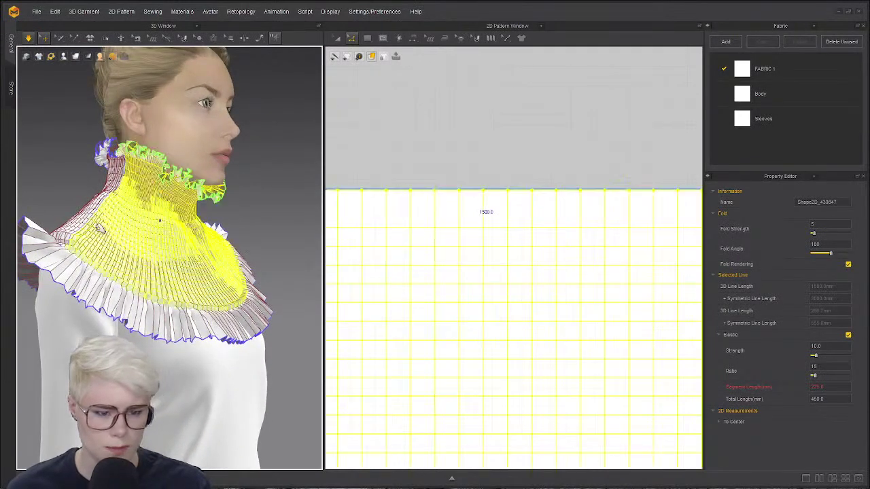
right_drag(30, 229, 96, 232)
shift+click(96, 231)
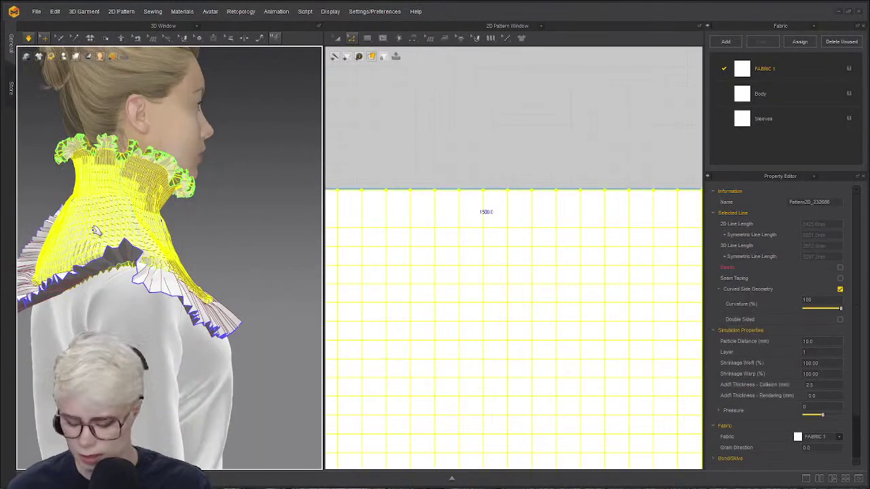
right_drag(177, 211, 148, 215)
click(271, 184)
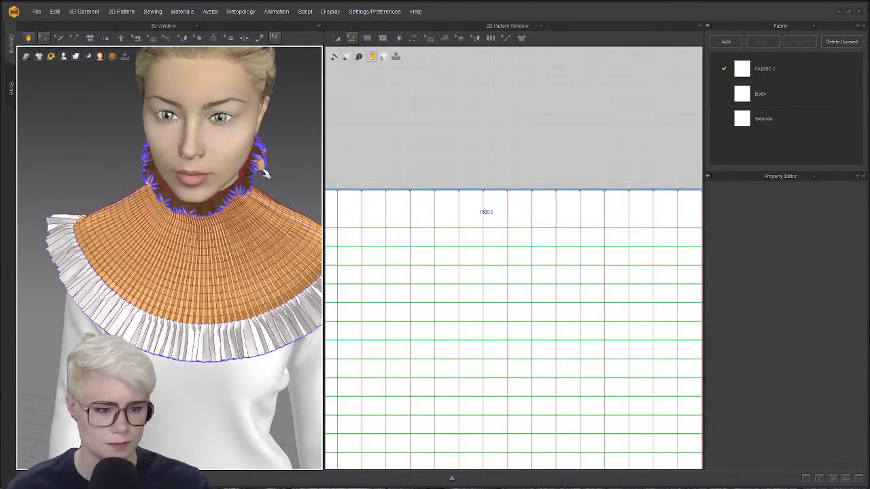
- Simulate the strengthened collar and examine its neck edge and ruffled hem from the front and side
right_drag(267, 171, 336, 163)
key(space)
right_drag(202, 141, 183, 135)
scroll(248, 171, up, 2)
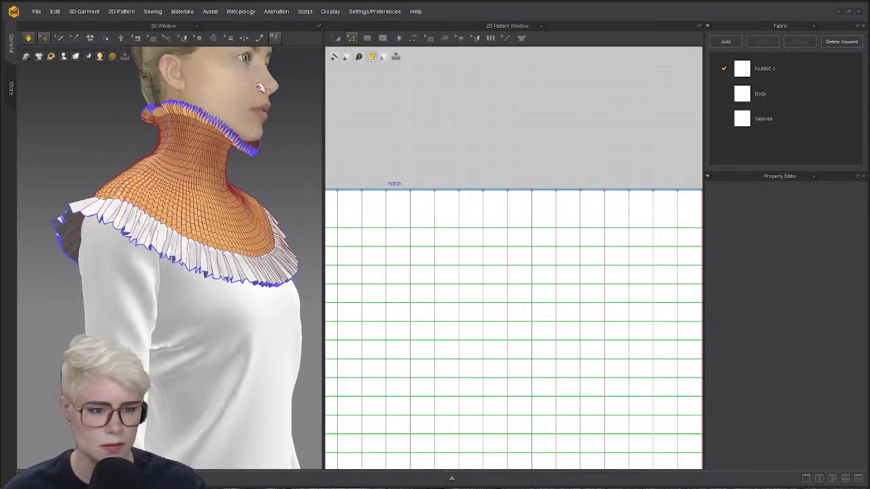
scroll(232, 136, up, 2)
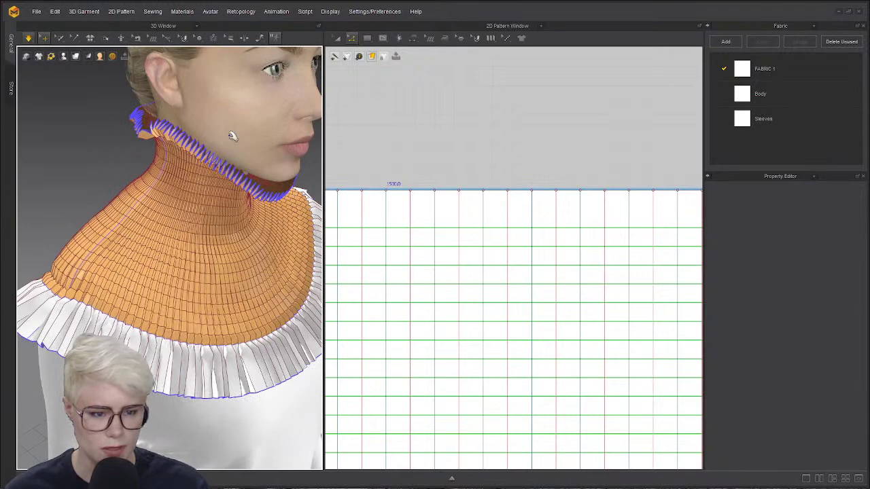
right_drag(243, 111, 170, 120)
scroll(250, 100, up, 3)
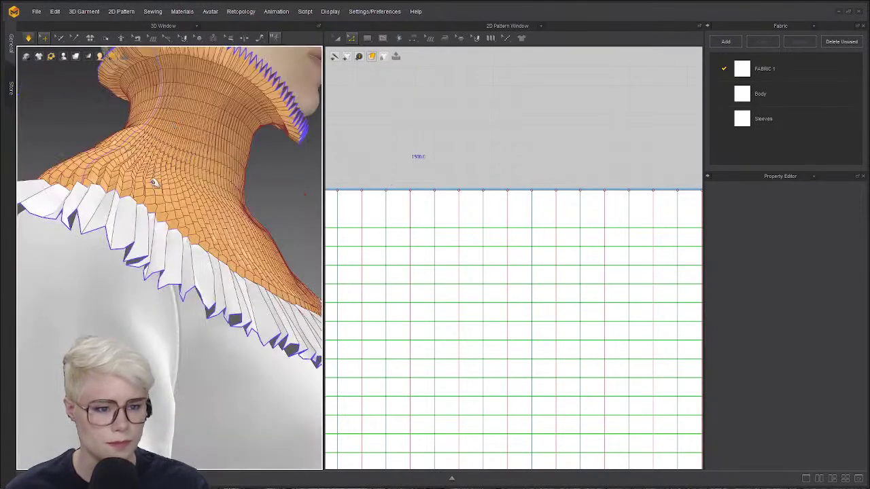
right_drag(155, 182, 204, 170)
- Delete the topmost remaining horizontal line of the front collar and Cut & Sew the collar along the next line
click(438, 234)
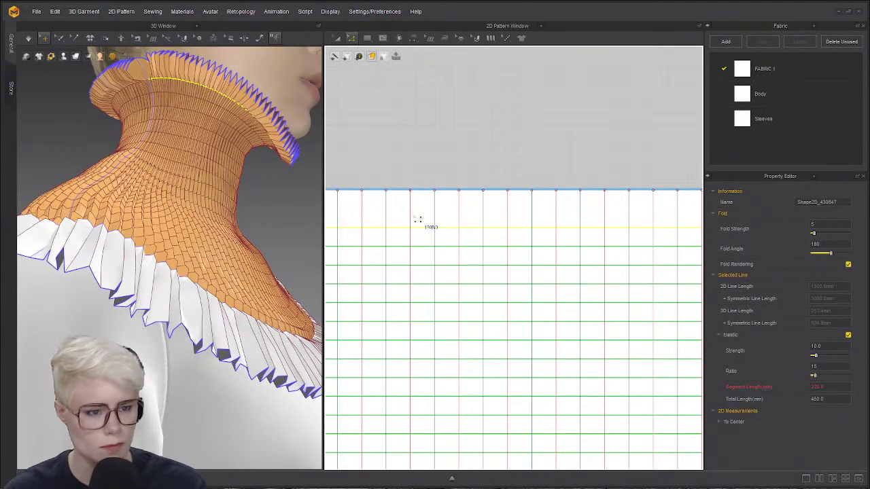
click(503, 160)
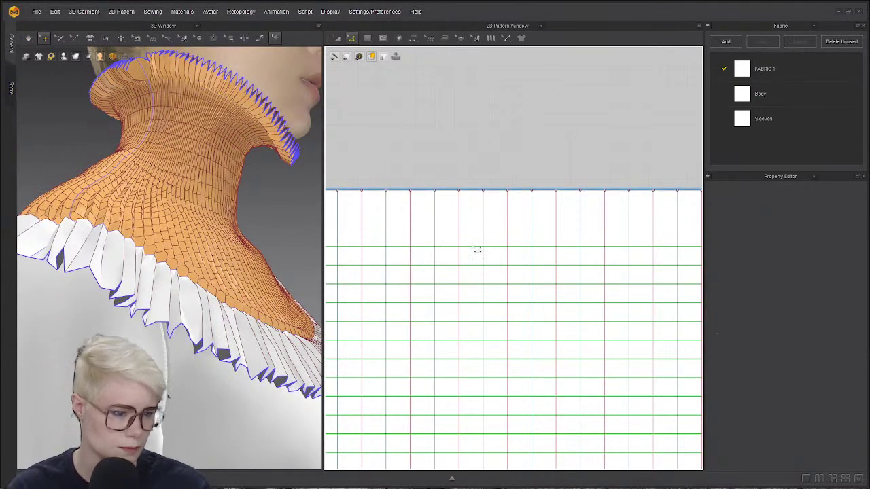
click(471, 250)
scroll(474, 256, down, 5)
middle_drag(600, 284, 421, 284)
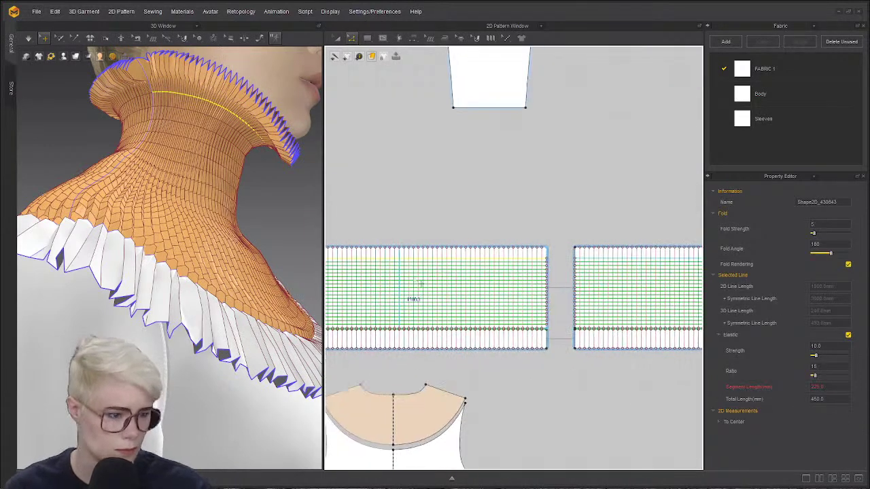
scroll(438, 279, up, 4)
right_click(476, 229)
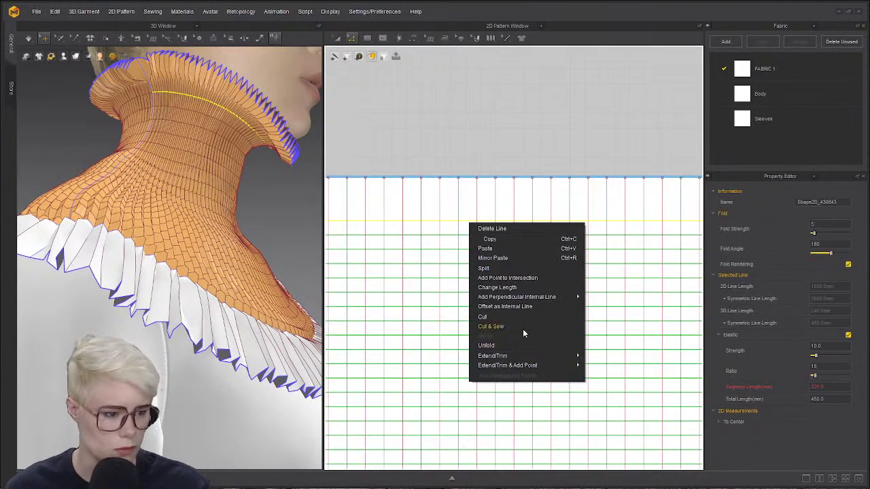
click(522, 330)
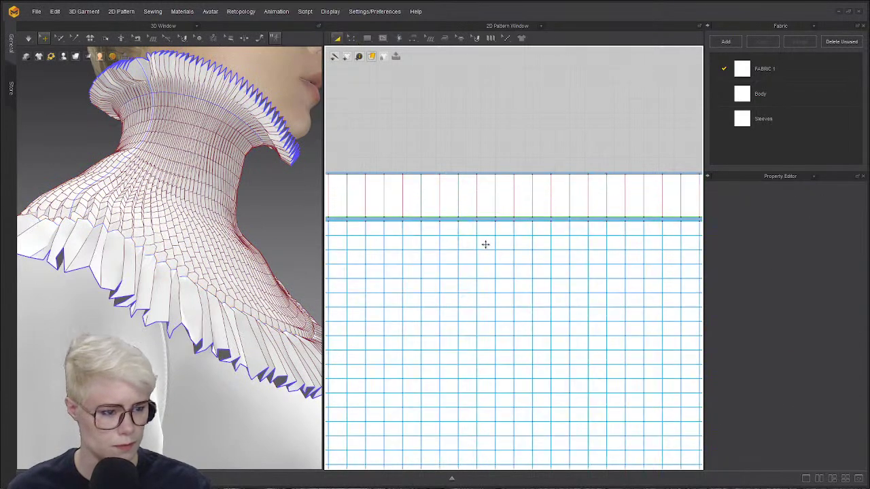
- Strengthen the front and back collar patterns below the newly cut neck strip
click(487, 272)
click(99, 175)
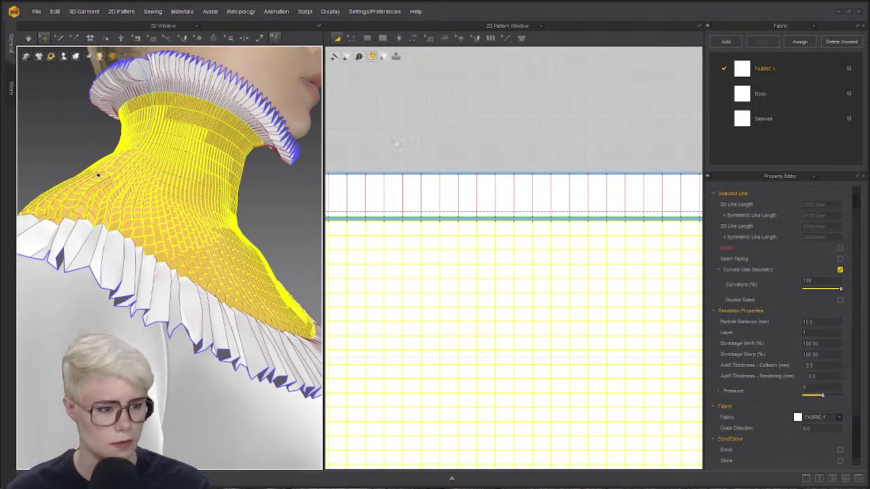
click(583, 145)
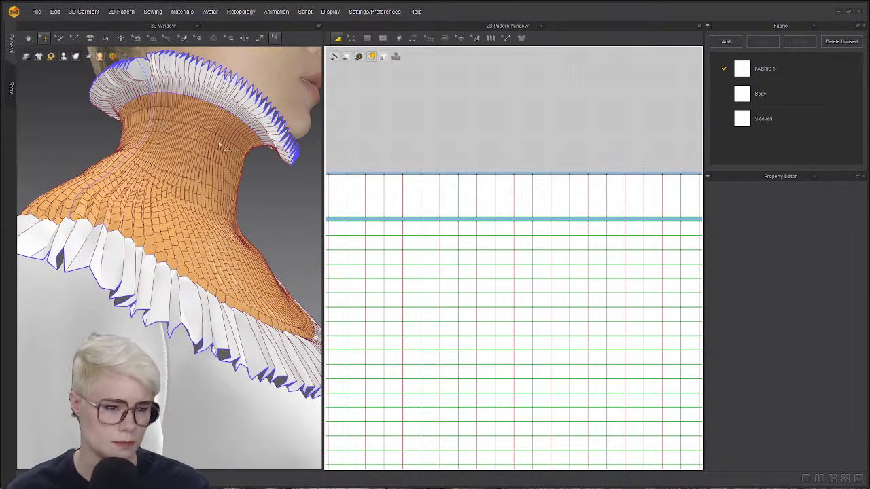
- Simulate the collar with the separate neck strip sewn to its upper edge
key(space)
key(space)
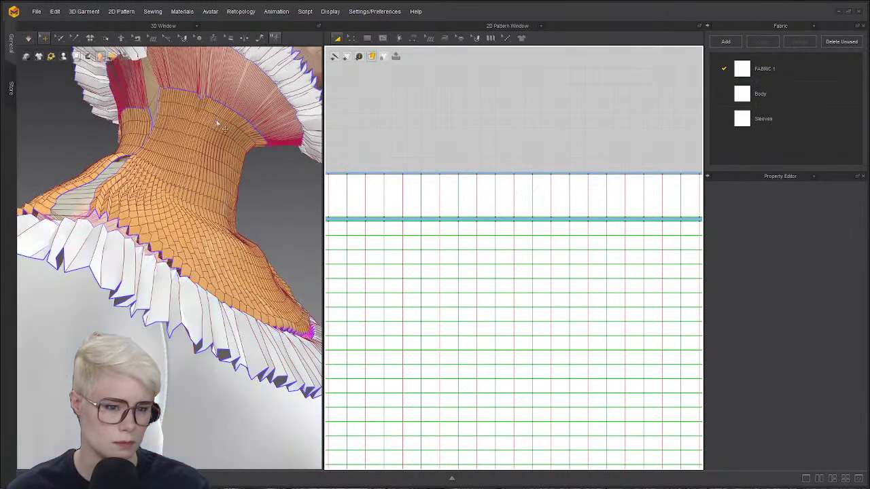
key(space)
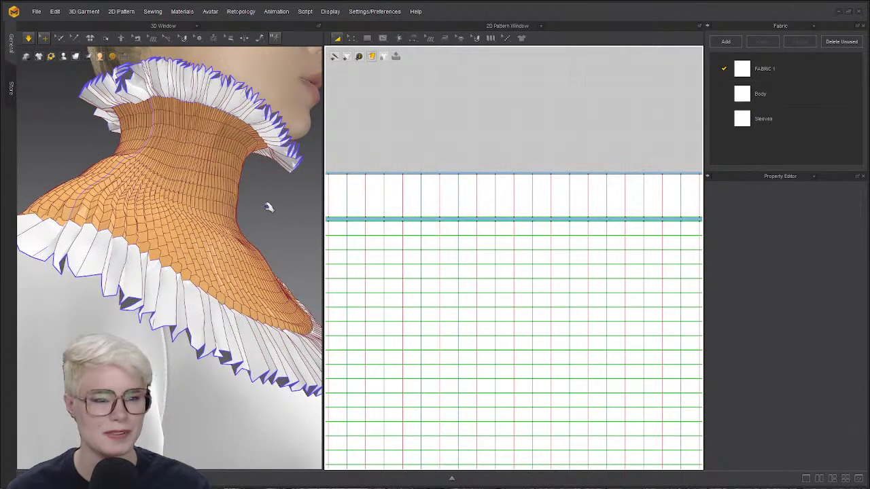
- Stop the simulation and inspect the elastic settings of the line along the upper edge of the front pleated collar
key(space)
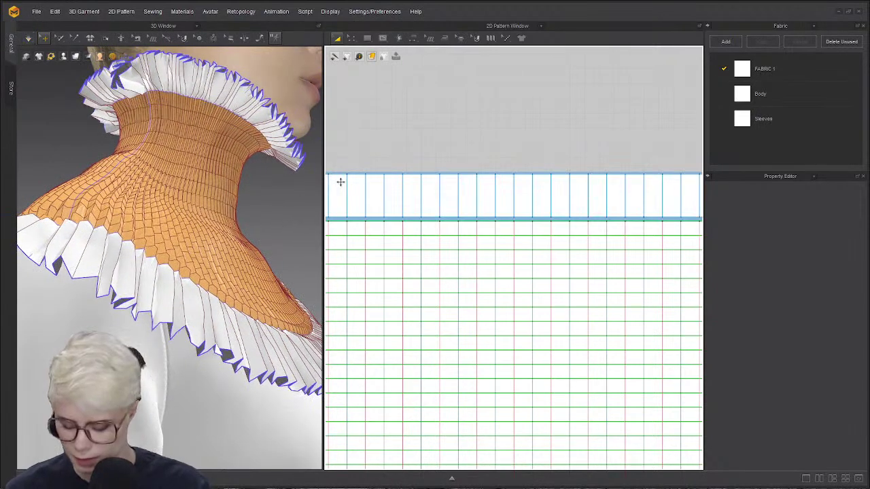
key(n)
key(z)
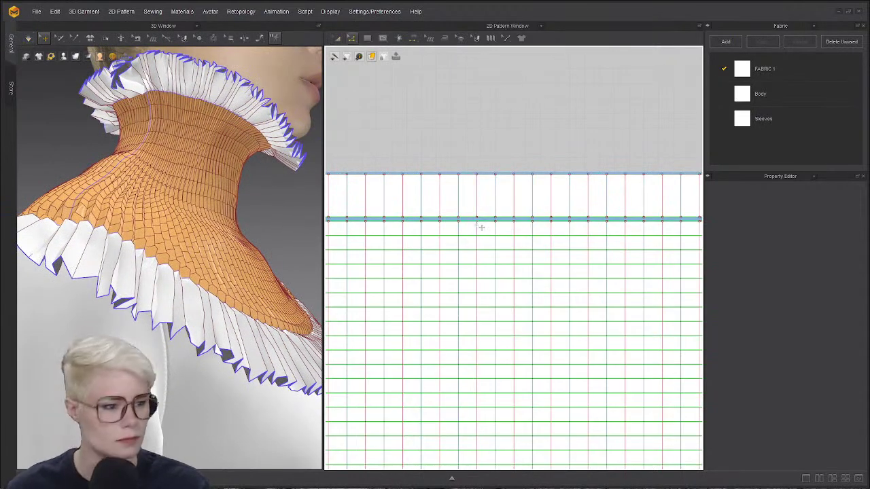
click(472, 221)
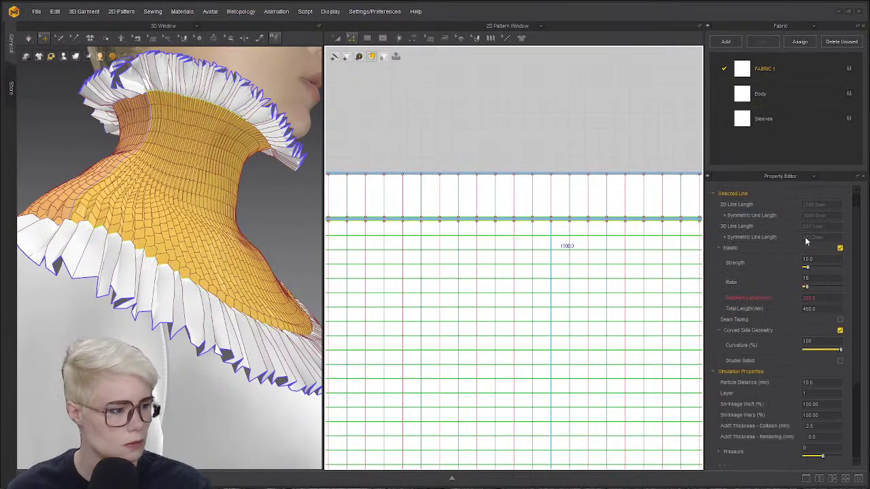
- Simulate the collar and examine its neck and hem ruffles from the front, side and back
key(space)
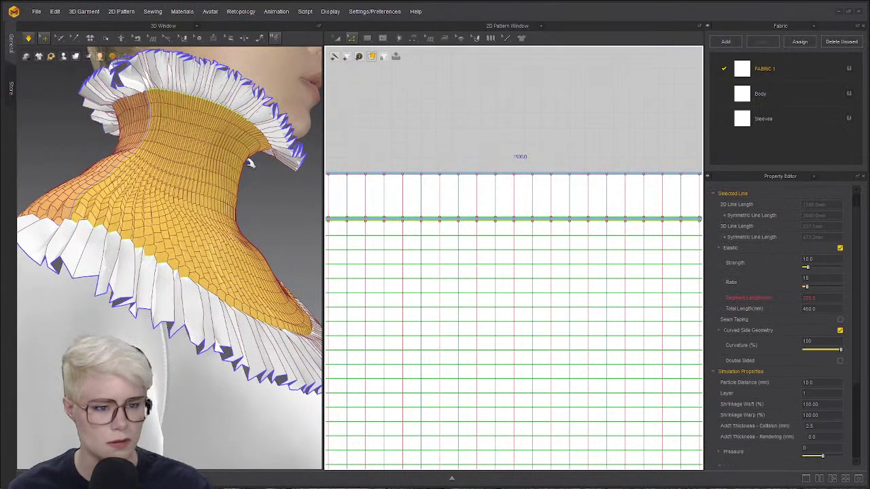
right_drag(222, 164, 167, 170)
scroll(267, 234, down, 3)
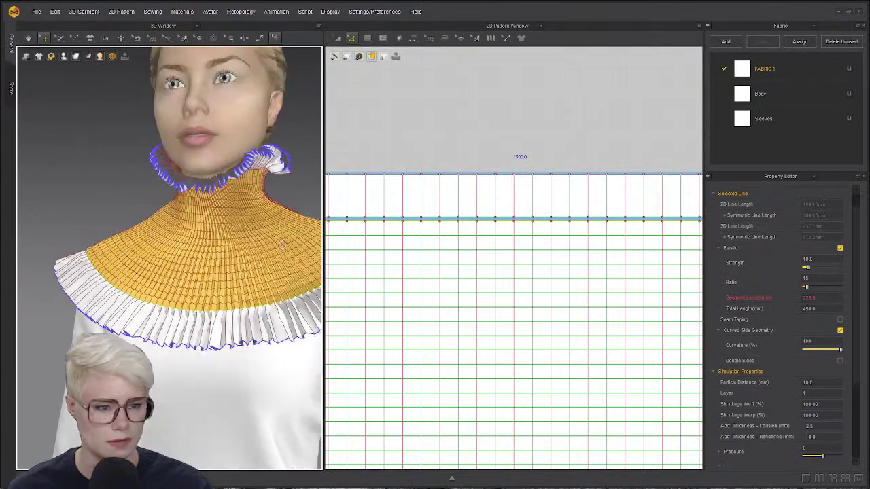
right_drag(267, 234, 280, 245)
middle_drag(280, 245, 246, 165)
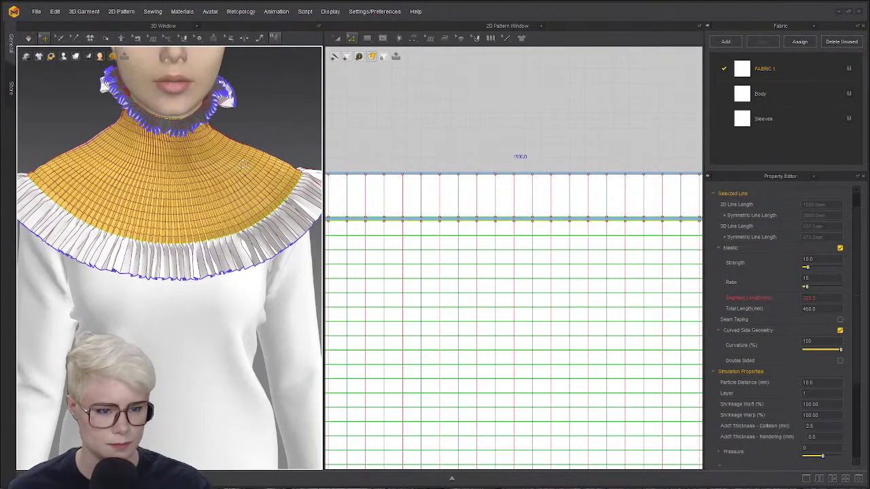
right_drag(174, 117, 269, 124)
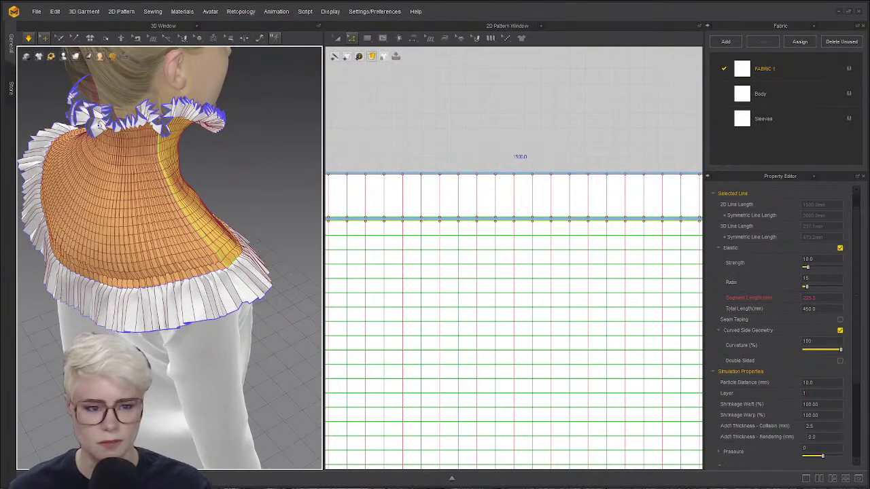
right_drag(248, 298, 229, 264)
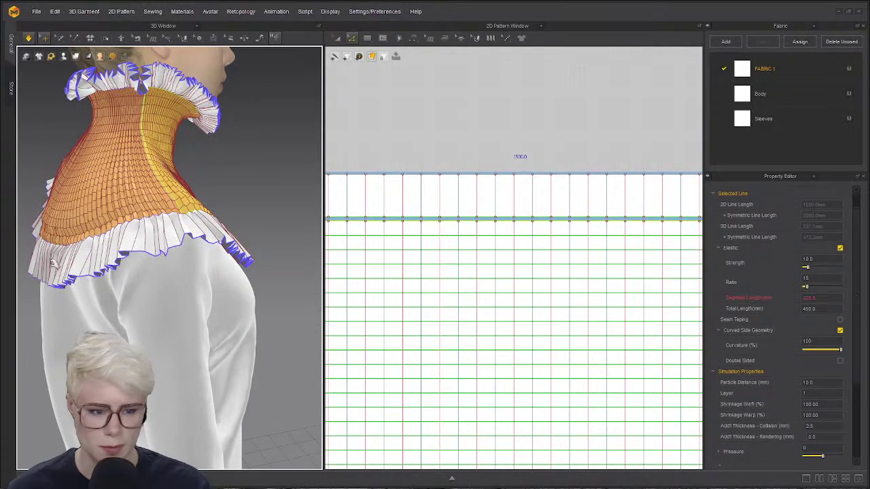
right_drag(53, 263, 221, 279)
key(space)
scroll(151, 196, down, 3)
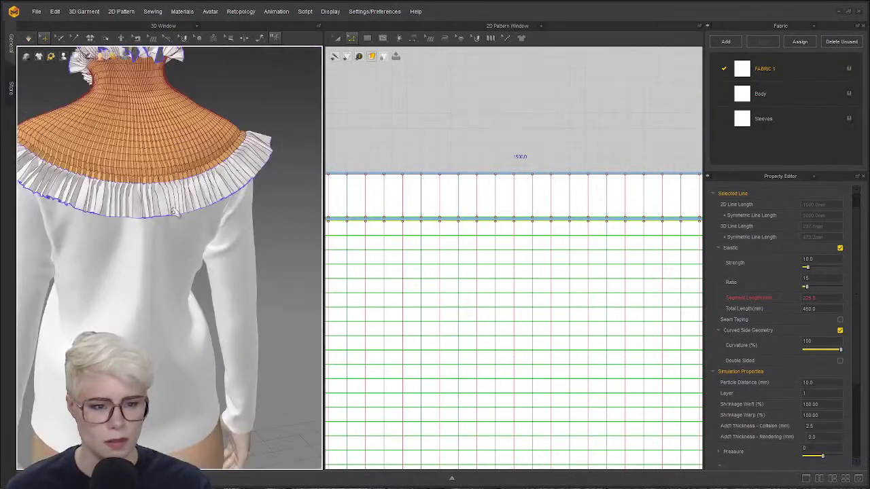
- Examine the collar's pleats and ruffles from the front, up close and as a whole
key(2)
middle_drag(191, 114, 209, 226)
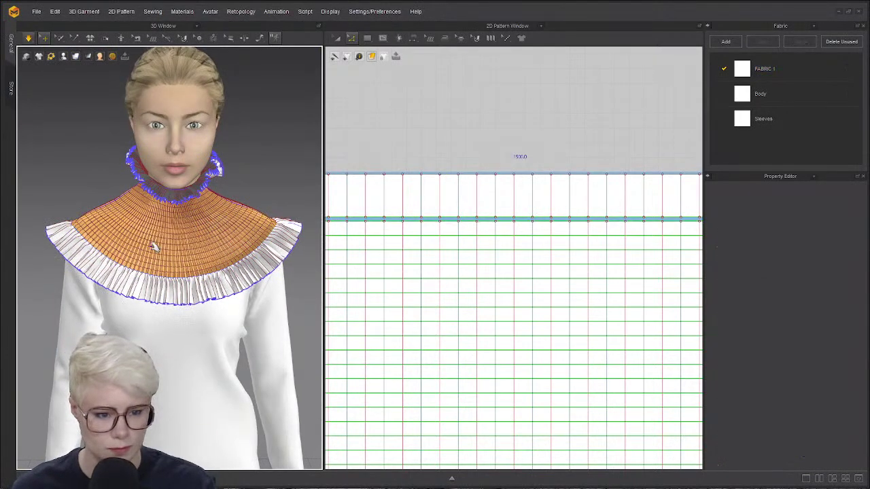
scroll(197, 259, up, 5)
scroll(182, 256, up, 4)
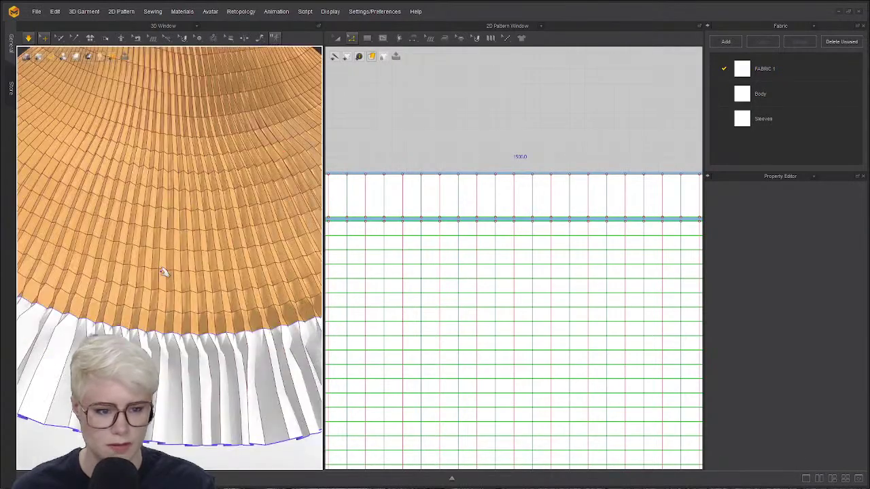
middle_drag(155, 88, 147, 186)
scroll(190, 314, up, 4)
right_drag(190, 314, 167, 320)
scroll(166, 320, up, 10)
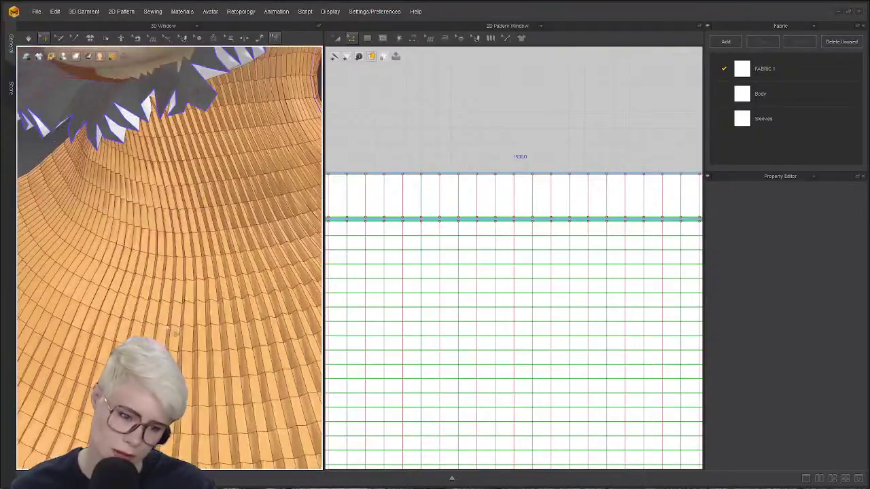
scroll(158, 238, down, 10)
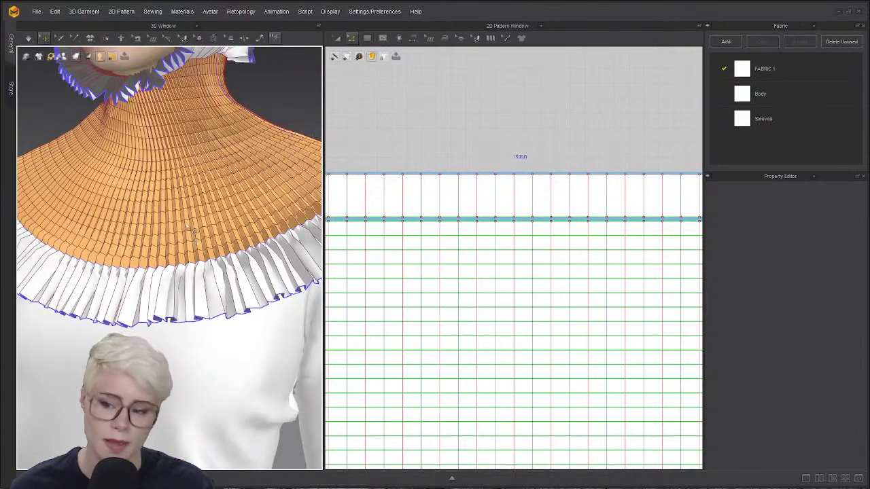
scroll(185, 209, down, 3)
right_drag(184, 209, 212, 215)
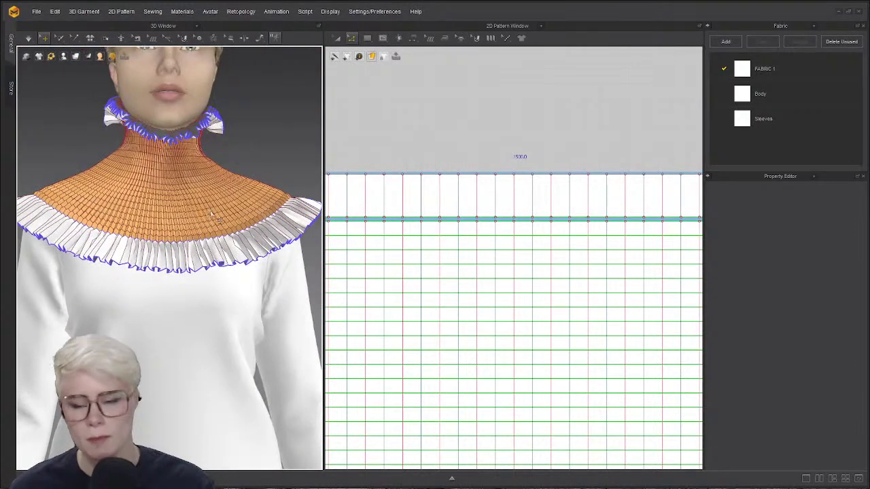
scroll(168, 217, down, 2)
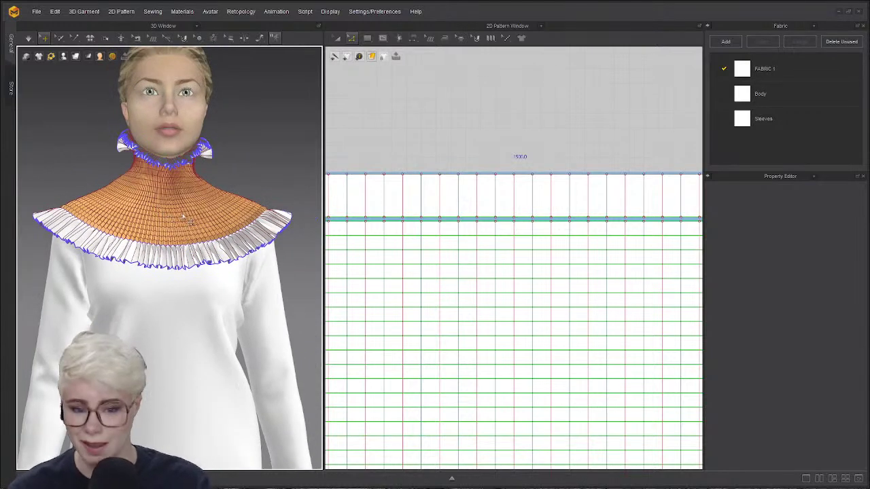
scroll(184, 216, down, 3)
- Select the neck strip, pleated middle and hem ruffle of the collar and freeze the collar patterns
scroll(524, 140, down, 5)
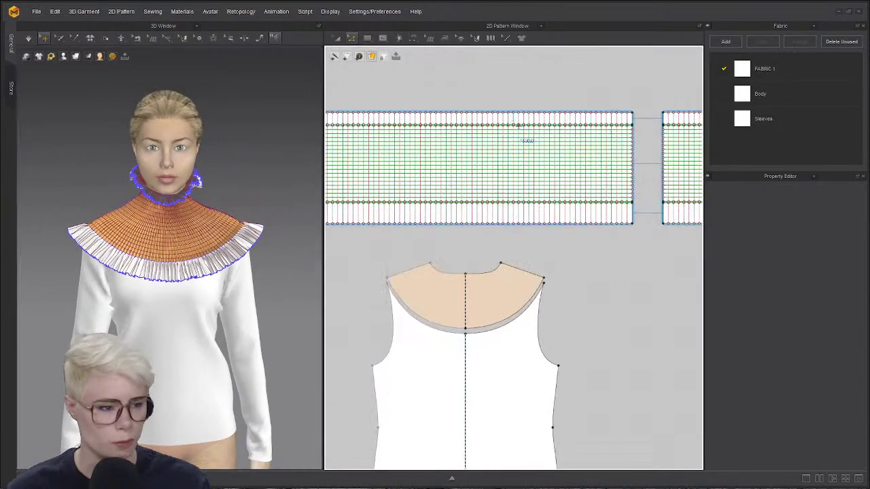
middle_drag(504, 314, 512, 205)
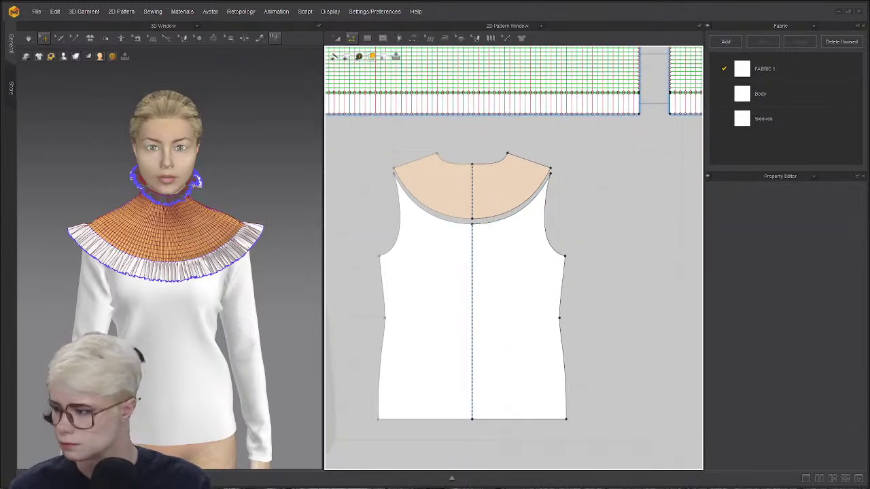
scroll(617, 258, down, 4)
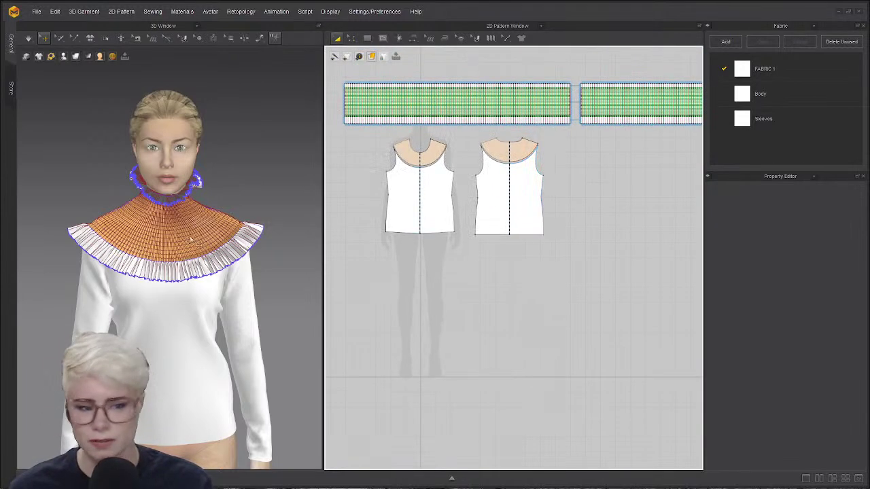
scroll(552, 109, up, 1)
scroll(552, 109, up, 7)
scroll(565, 198, up, 1)
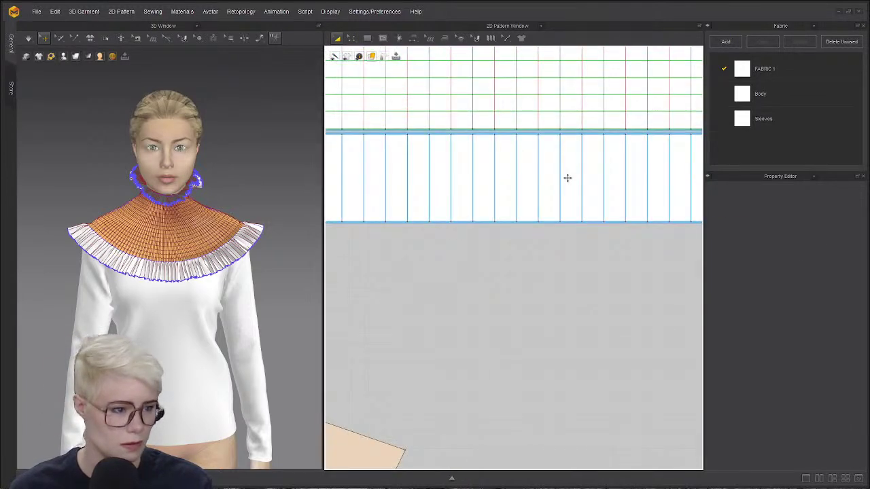
click(567, 178)
scroll(567, 179, down, 2)
middle_drag(566, 178, 575, 385)
shift+click(578, 181)
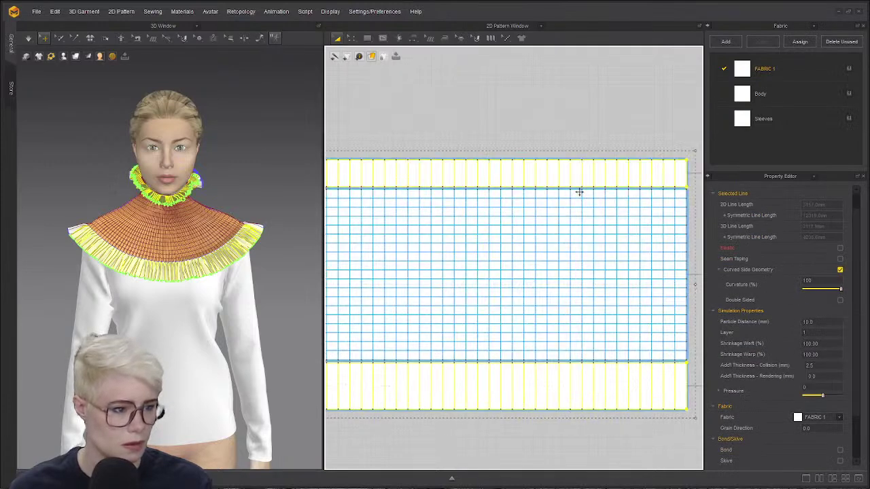
shift+click(578, 191)
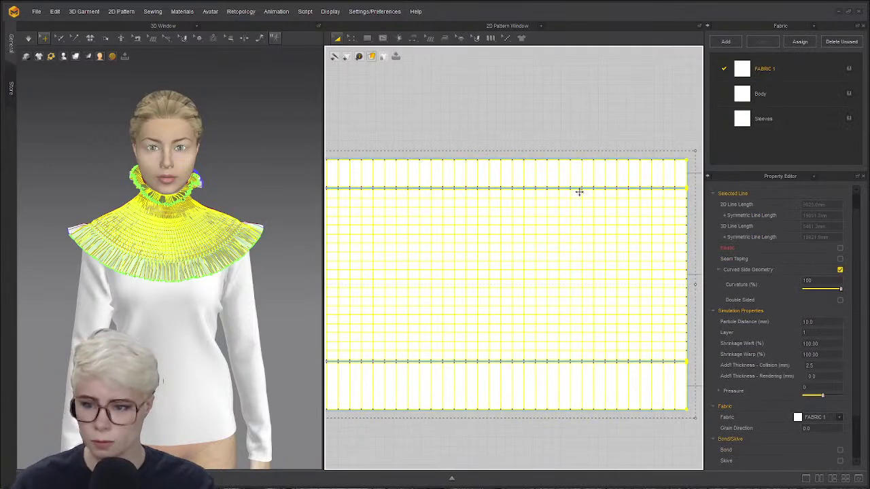
scroll(577, 192, down, 5)
middle_drag(577, 192, 591, 40)
scroll(557, 203, up, 1)
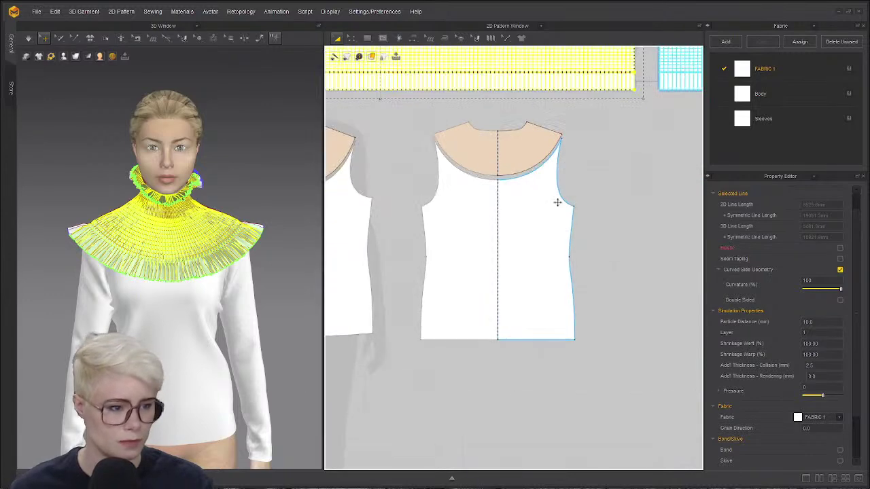
- Try to move the front and back body patterns down, away from the yoke patterns
click(556, 202)
scroll(350, 276, down, 4)
middle_drag(349, 276, 478, 186)
shift+drag(478, 186, 478, 250)
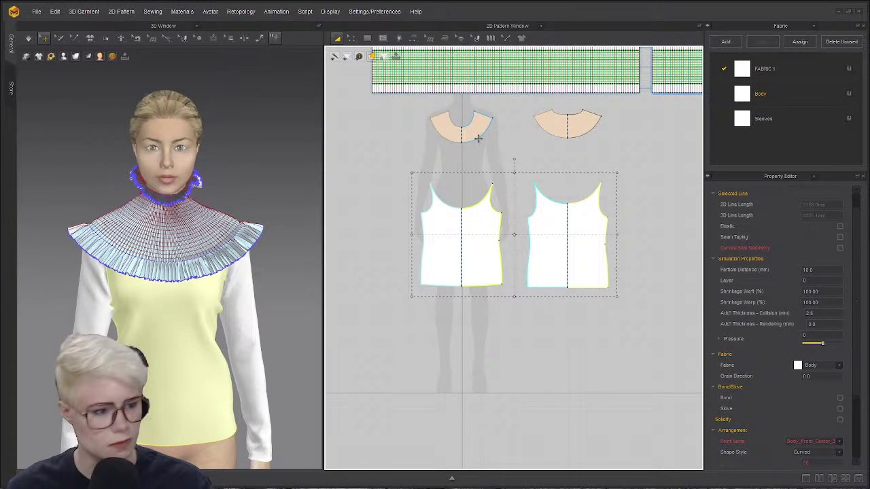
key(ctrl+z)
- Move the front and back yoke patterns away from the body patterns, out beyond the end of the collar strips
drag(480, 128, 473, 119)
shift+drag(567, 119, 341, 47)
scroll(435, 125, down, 4)
middle_drag(403, 70, 425, 136)
drag(401, 147, 403, 133)
- Move the back body pattern sideways to widen the gap between it and the front body pattern
click(442, 185)
scroll(513, 235, up, 4)
click(455, 195)
drag(549, 201, 631, 201)
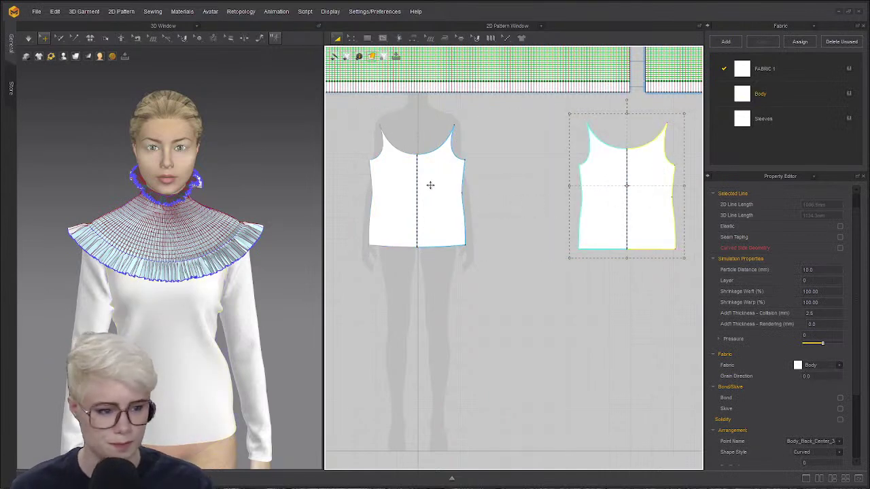
click(430, 186)
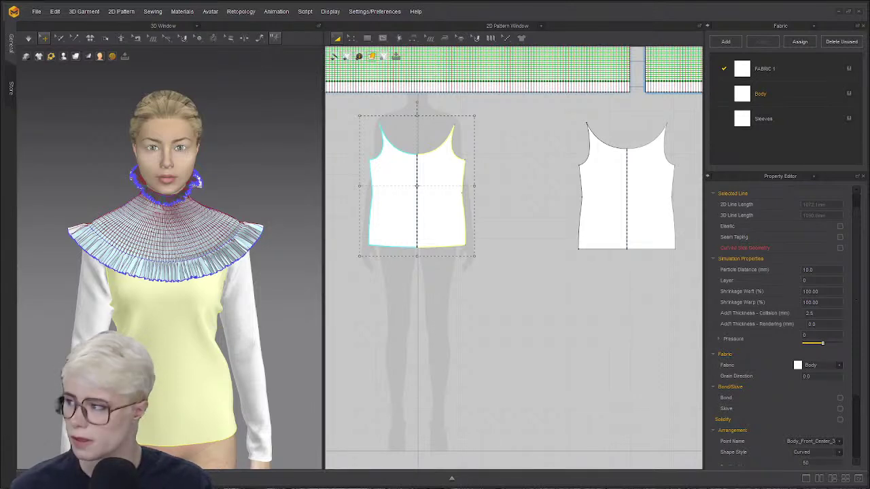
- Delete the waist points on the side seams of the front and back body patterns to straighten the sides
click(359, 285)
scroll(445, 228, up, 4)
click(477, 220)
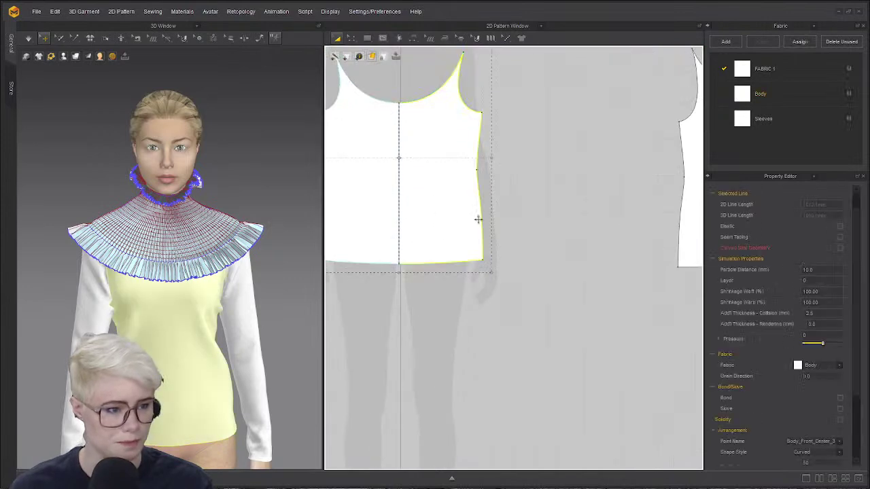
scroll(491, 225, down, 5)
scroll(500, 228, up, 4)
key(z)
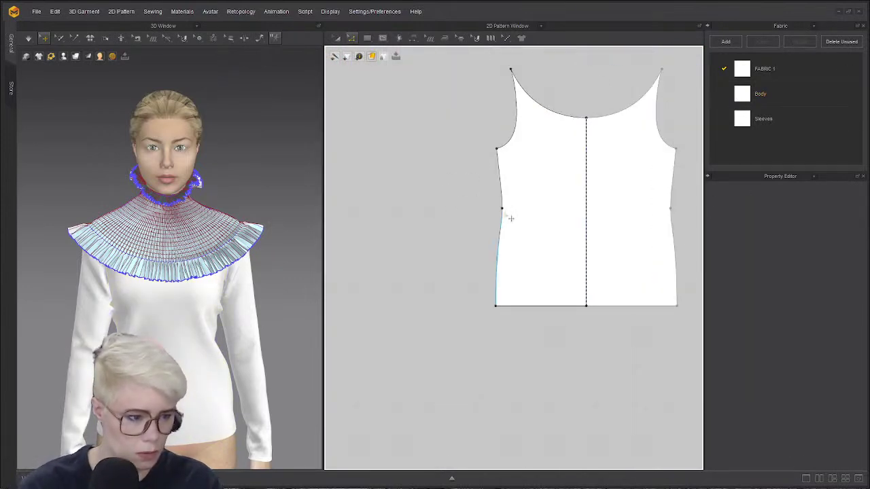
click(502, 219)
key(Delete)
key(ctrl+z)
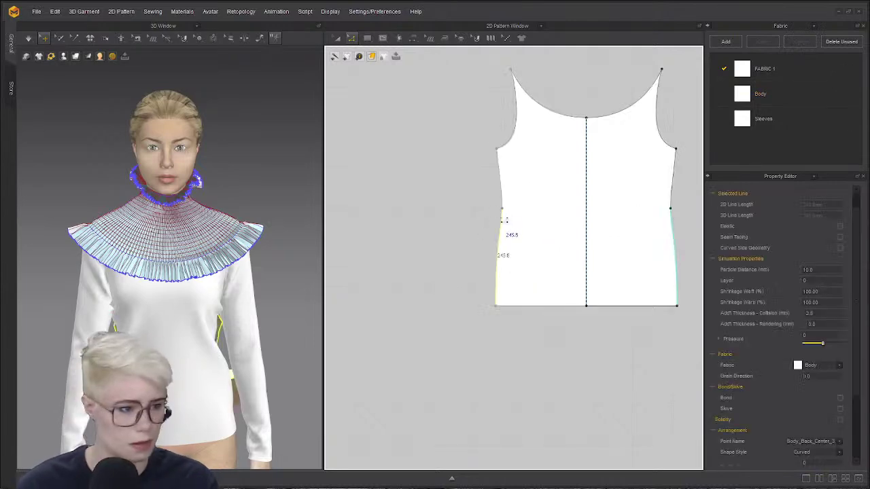
click(503, 210)
key(Delete)
scroll(437, 272, down, 5)
scroll(437, 272, up, 1)
middle_drag(437, 272, 571, 271)
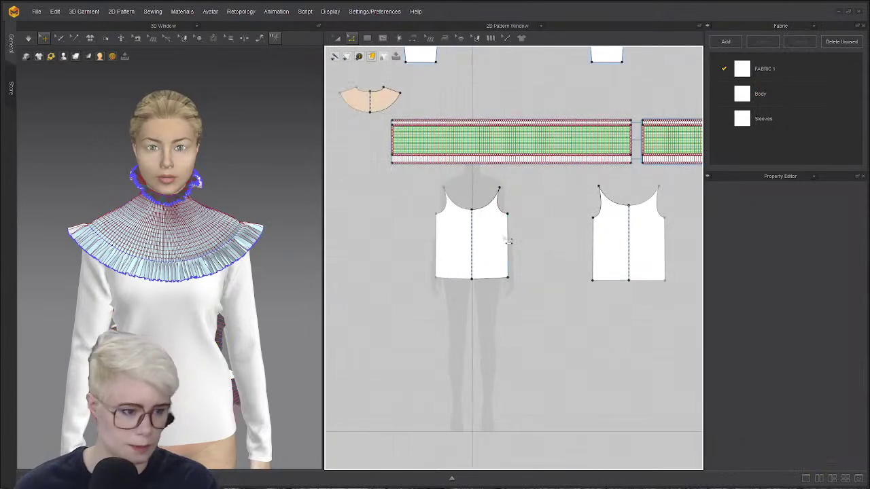
- Try to stretch the front body pattern horizontally to make it wider
scroll(515, 264, up, 3)
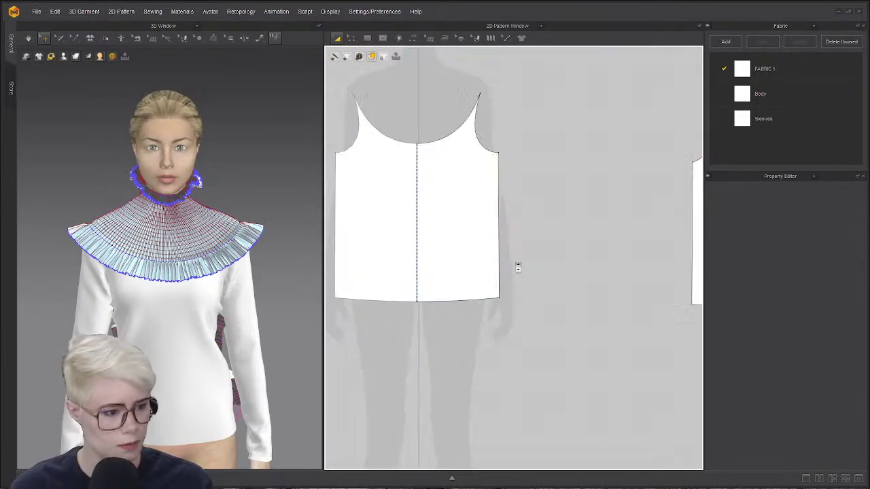
click(483, 306)
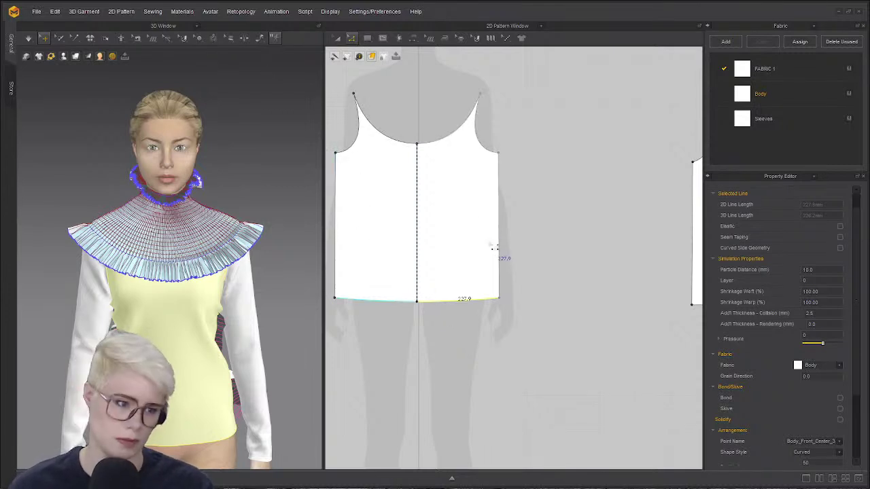
scroll(490, 243, down, 4)
click(488, 222)
key(a)
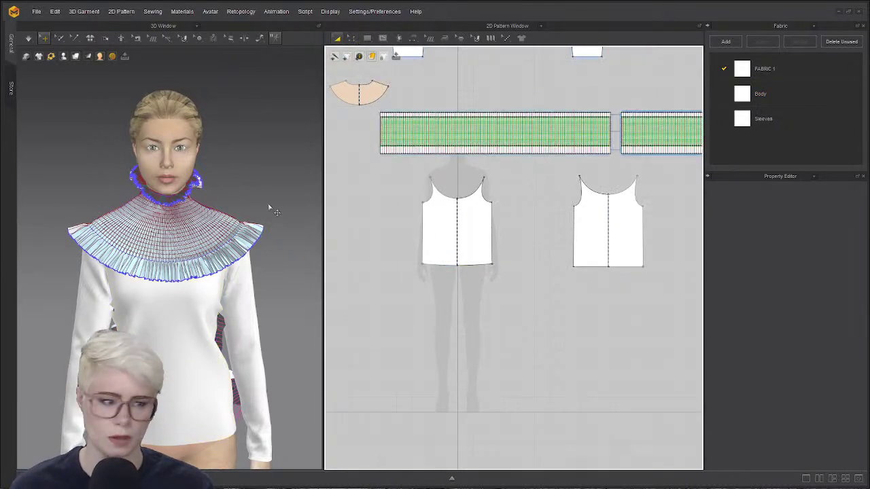
click(436, 222)
drag(501, 221, 528, 219)
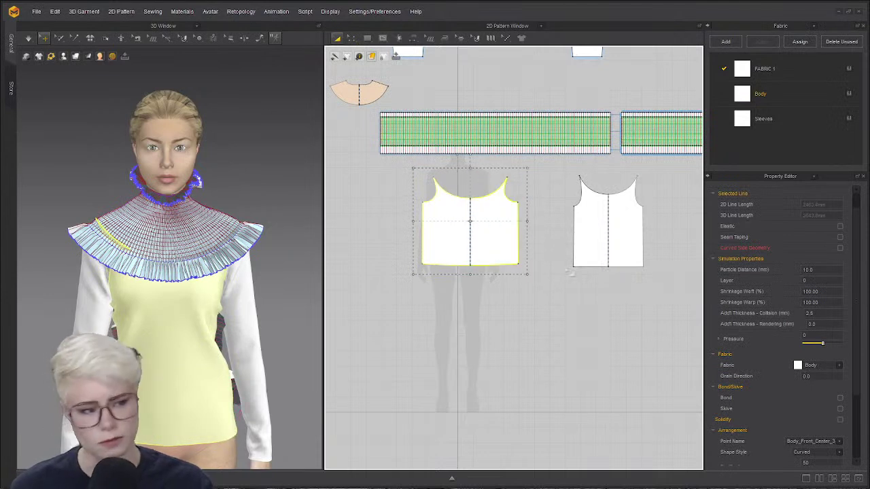
key(ctrl+z)
- Move the front body pattern farther away from the back body pattern and deselect it
drag(465, 234, 553, 229)
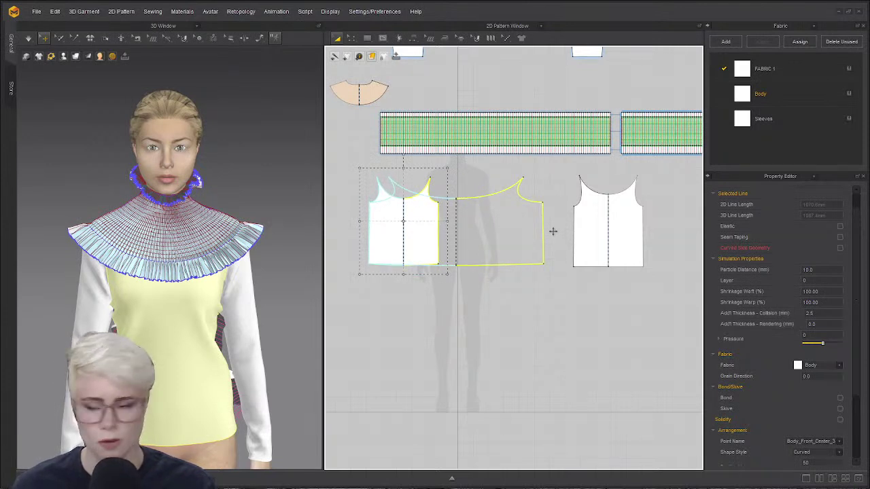
key(Escape)
click(524, 274)
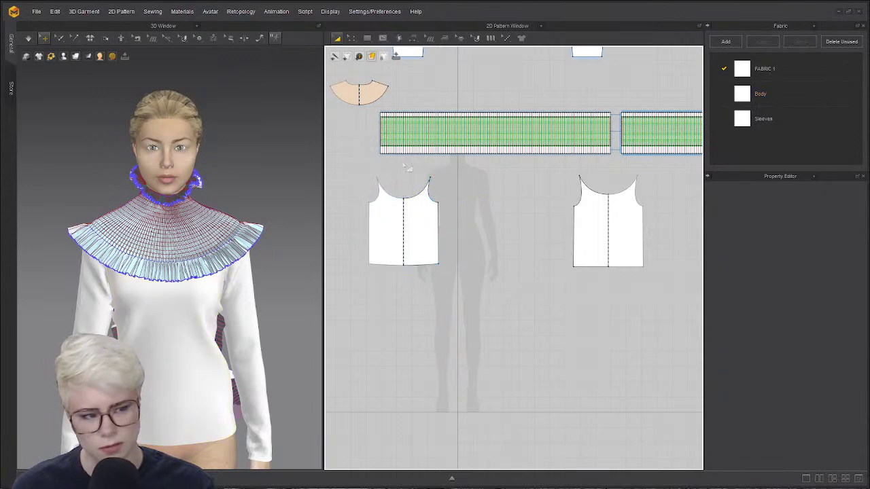
click(435, 214)
scroll(452, 217, up, 6)
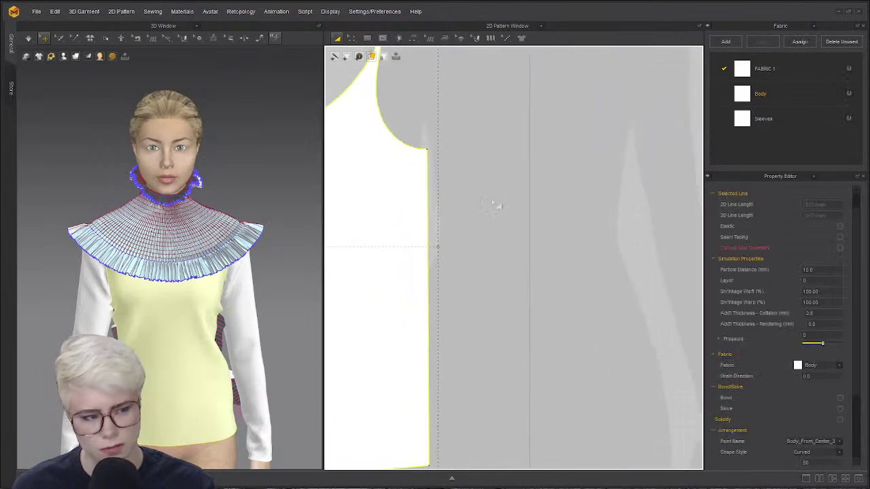
scroll(497, 206, down, 5)
click(570, 202)
middle_drag(570, 202, 601, 189)
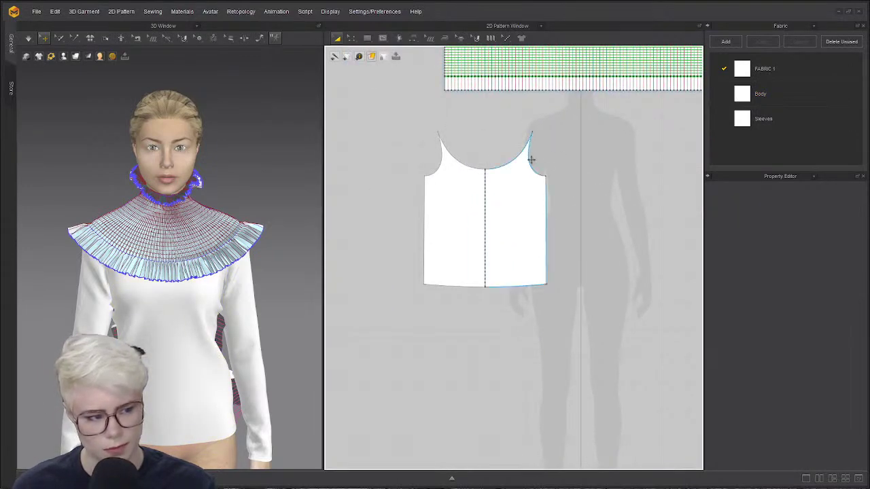
click(542, 235)
click(577, 204)
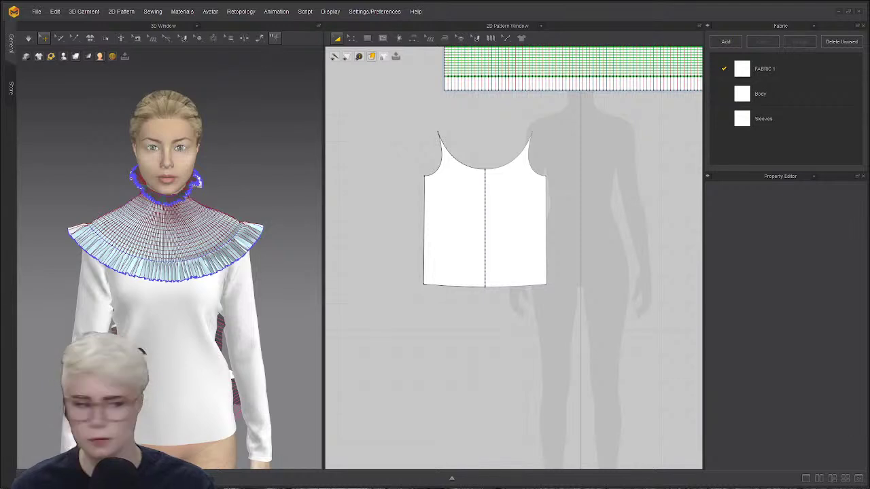
- Scale the front body pattern to 300% width and 139.84% height
scroll(509, 224, down, 3)
click(507, 224)
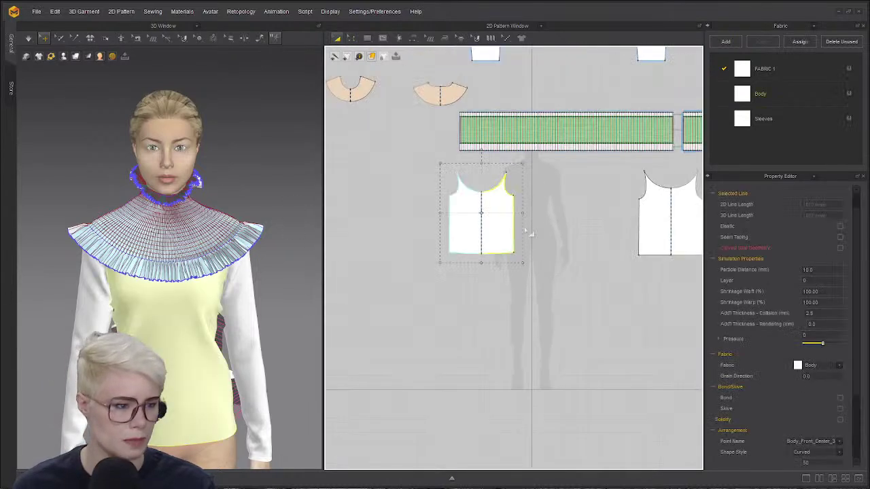
drag(522, 212, 598, 227)
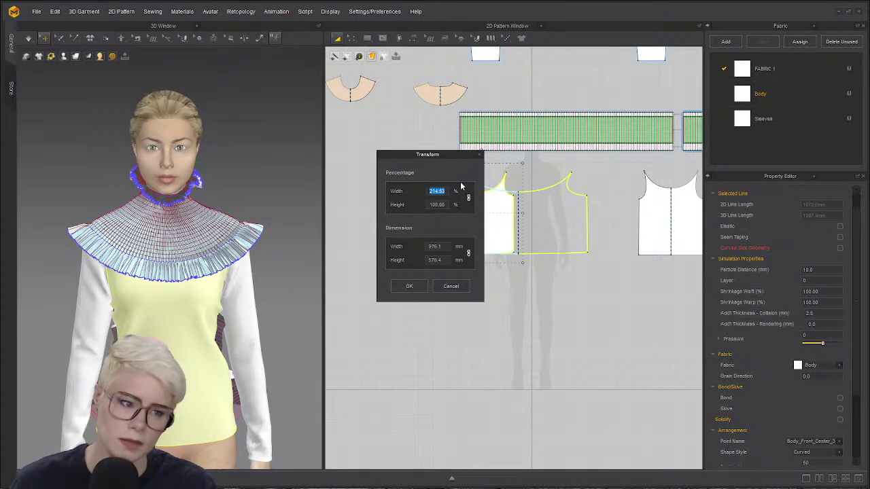
drag(419, 154, 239, 118)
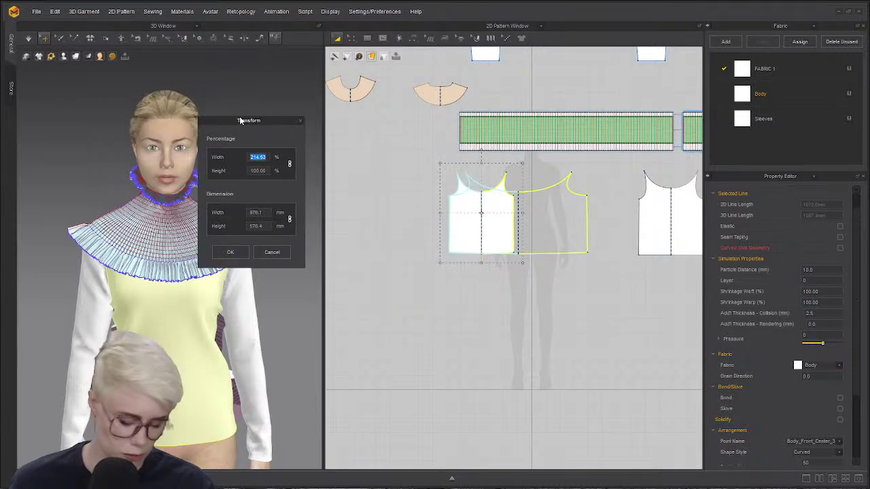
text(300)
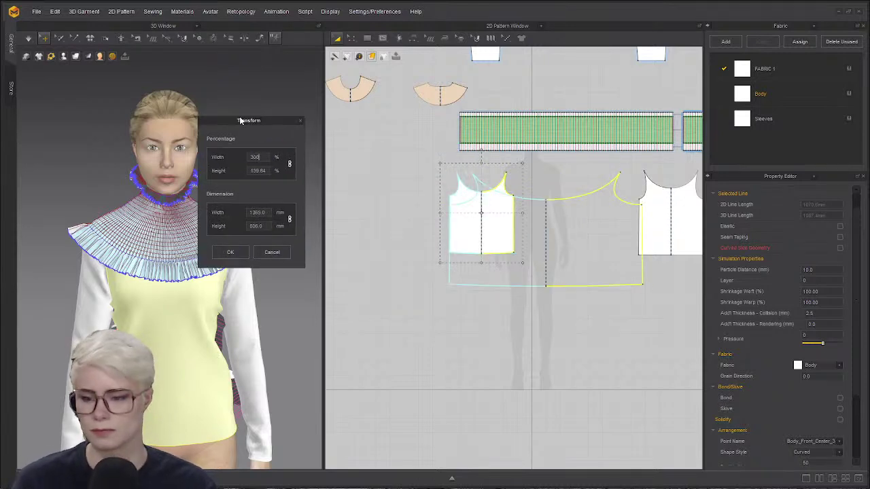
key(Return)
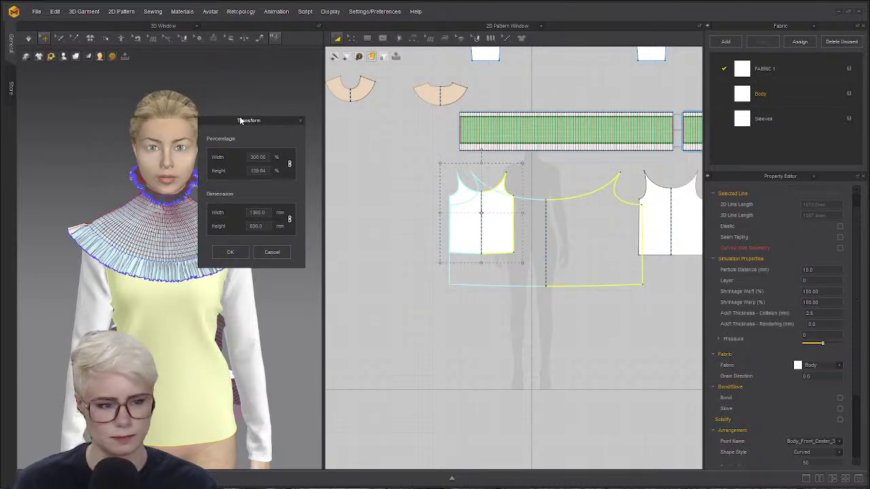
click(231, 253)
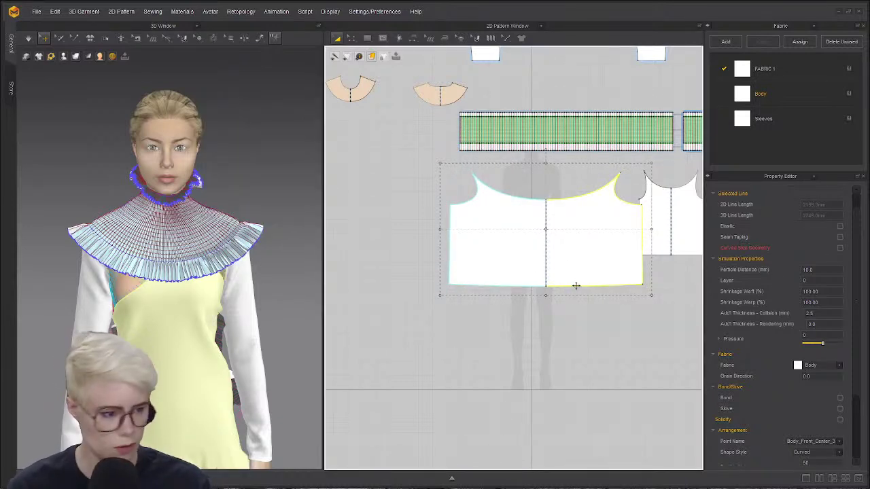
- Scale the back body pattern to 300% width and 128.12% height
scroll(550, 276, down, 3)
click(570, 246)
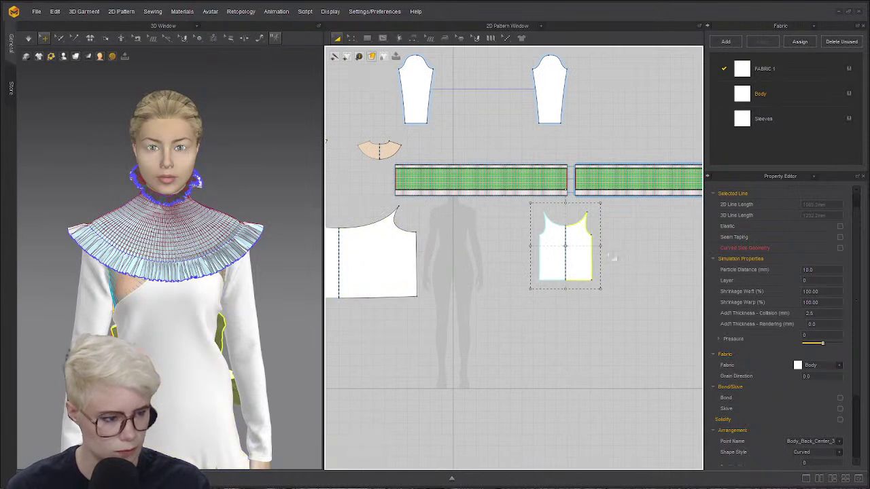
drag(601, 246, 673, 253)
right_click(673, 253)
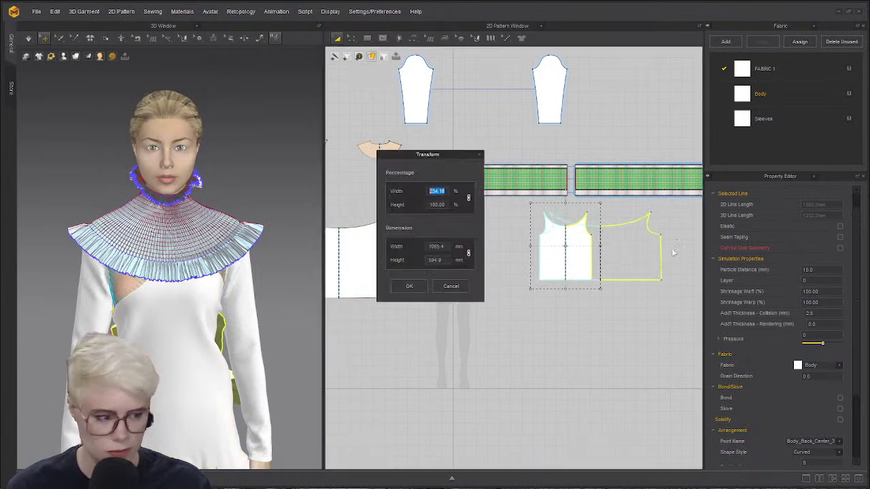
text(300)
key(Tab)
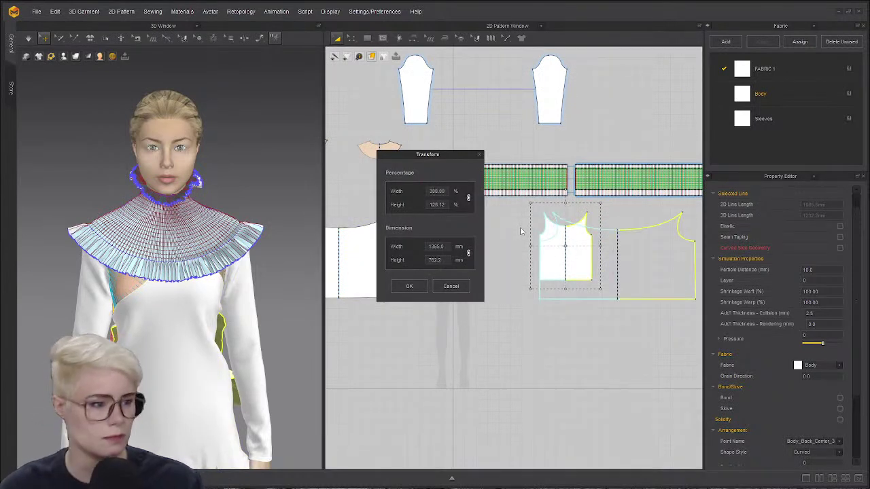
click(411, 286)
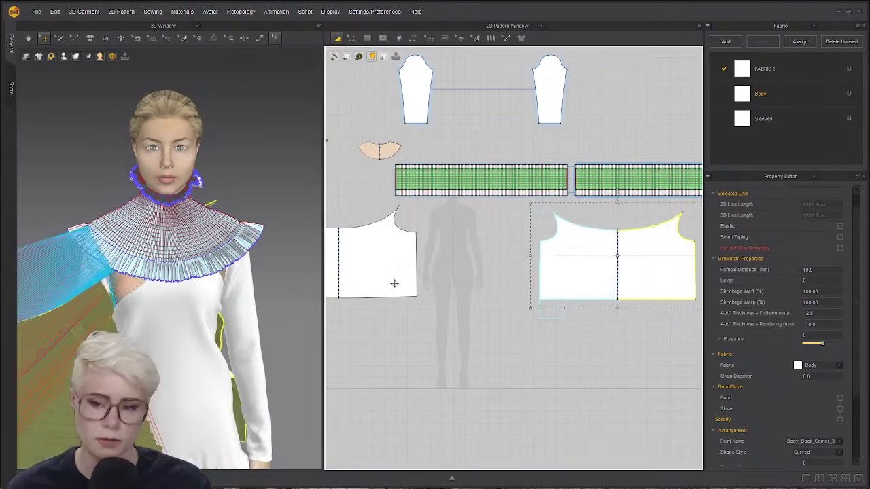
- Reset the 2D arrangement of the enlarged front and back body patterns so they lie flat in the 3D scene
middle_drag(391, 282, 459, 287)
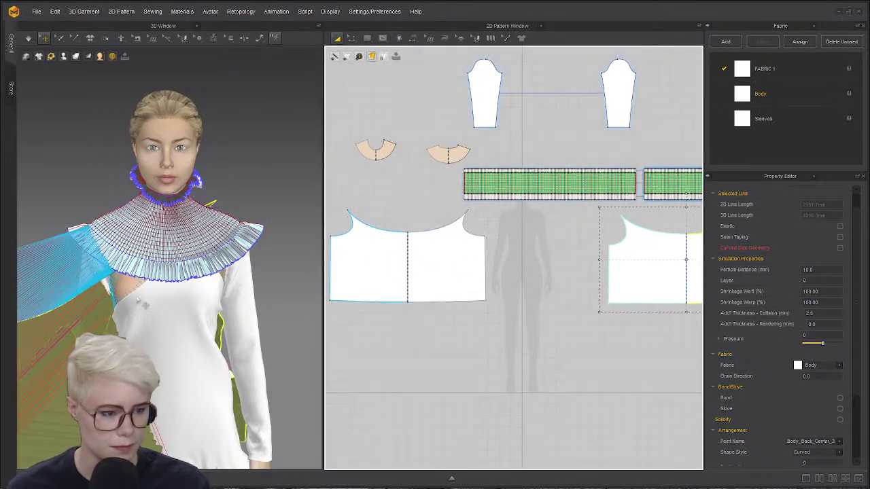
right_drag(115, 236, 189, 223)
click(170, 272)
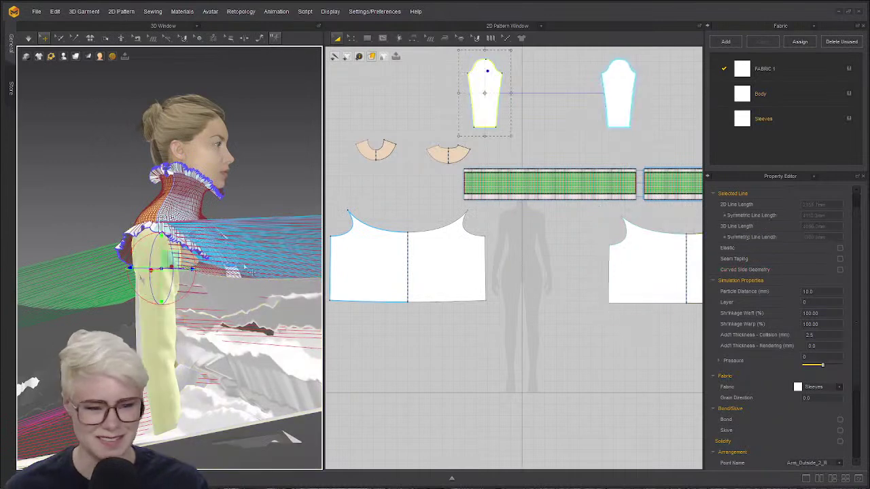
middle_drag(246, 335, 299, 257)
click(195, 252)
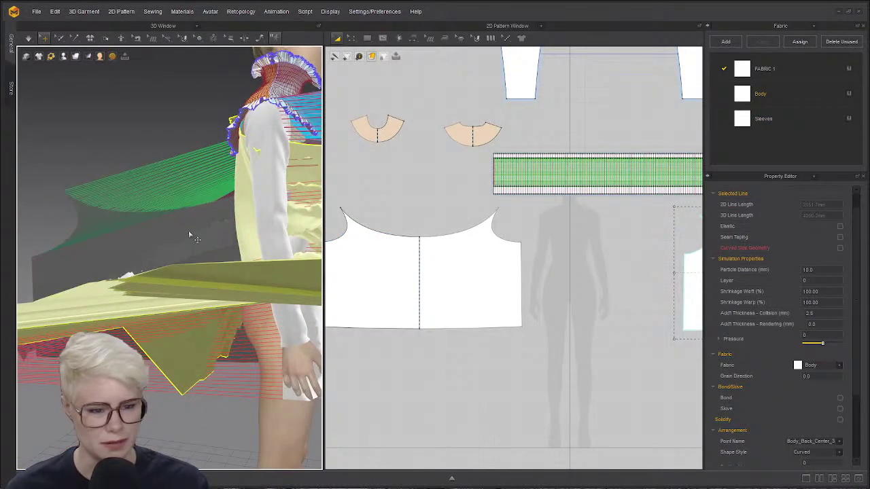
click(192, 236)
right_click(216, 280)
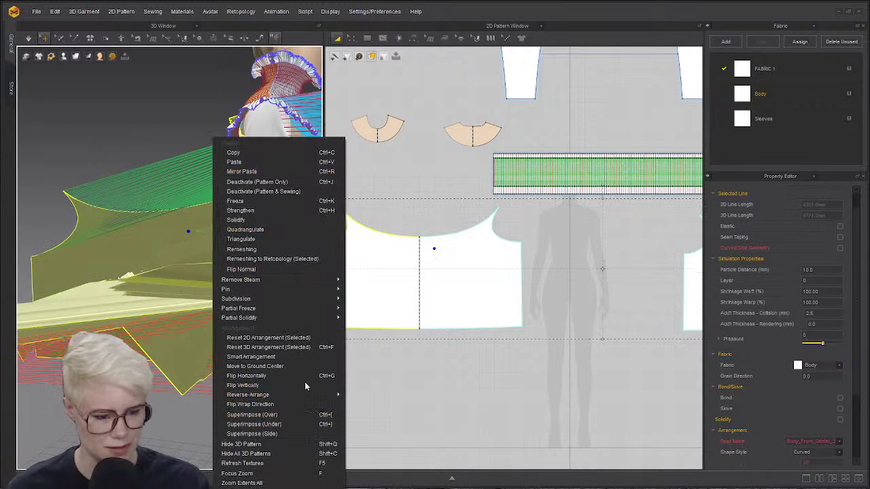
click(280, 340)
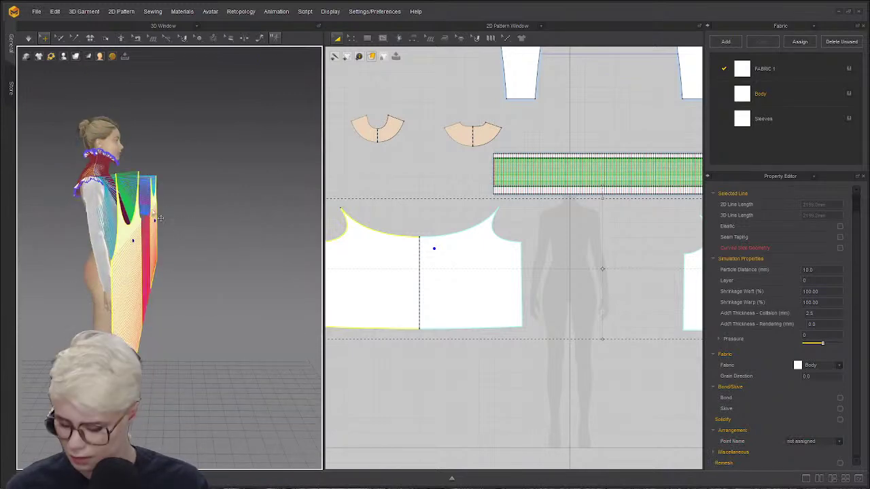
- Examine both sleeves on the avatar from the side, back and front
scroll(139, 186, up, 5)
middle_drag(102, 198, 244, 318)
click(244, 312)
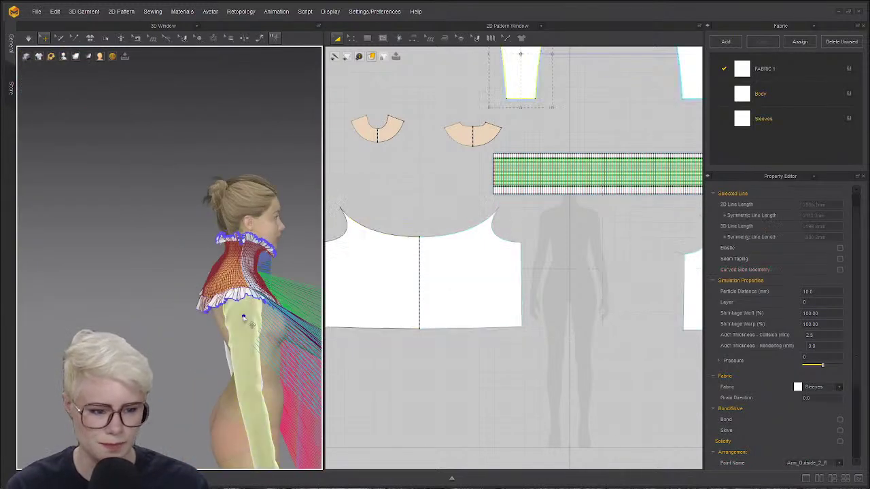
right_drag(244, 311, 257, 294)
middle_drag(121, 386, 136, 287)
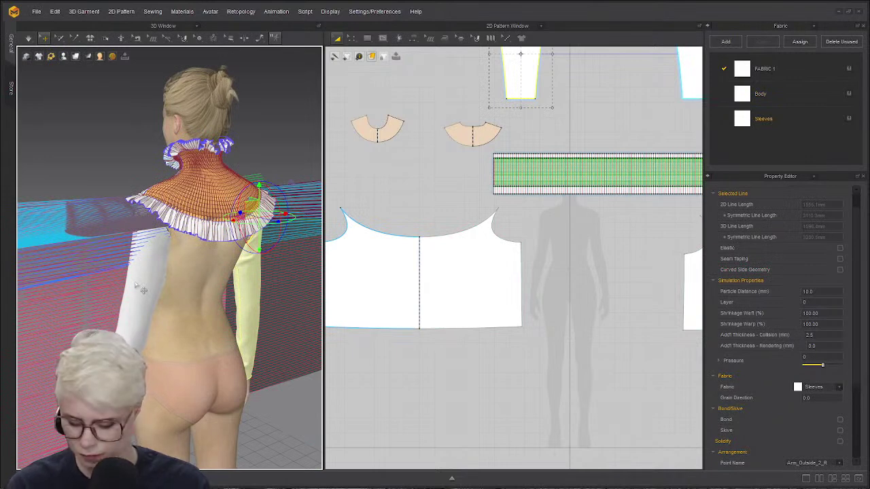
click(139, 289)
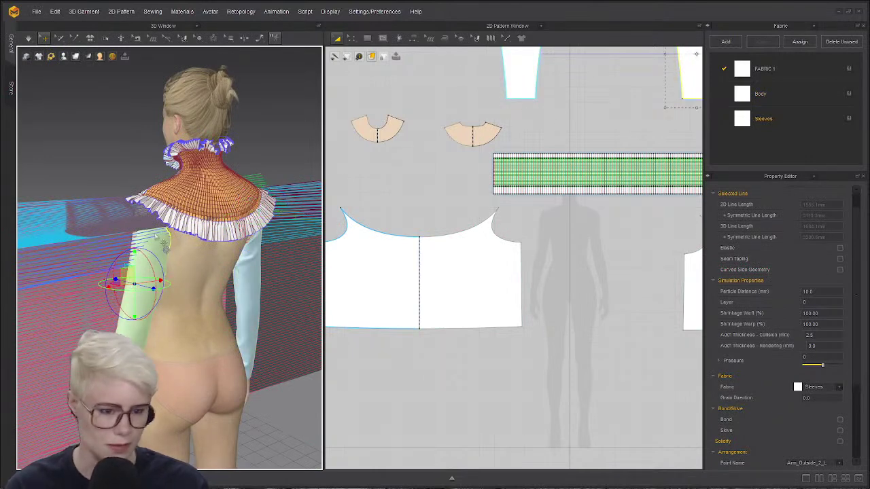
right_drag(81, 189, 286, 205)
middle_drag(34, 276, 107, 176)
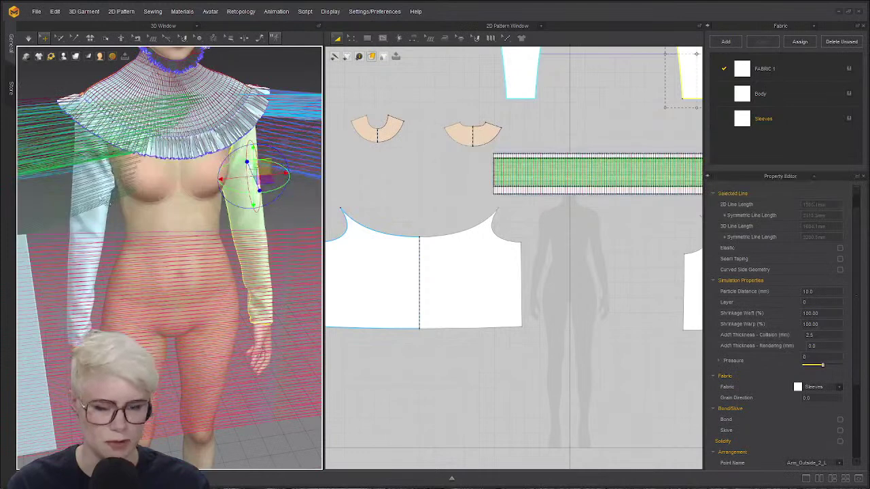
right_drag(106, 201, 83, 187)
right_click(83, 187)
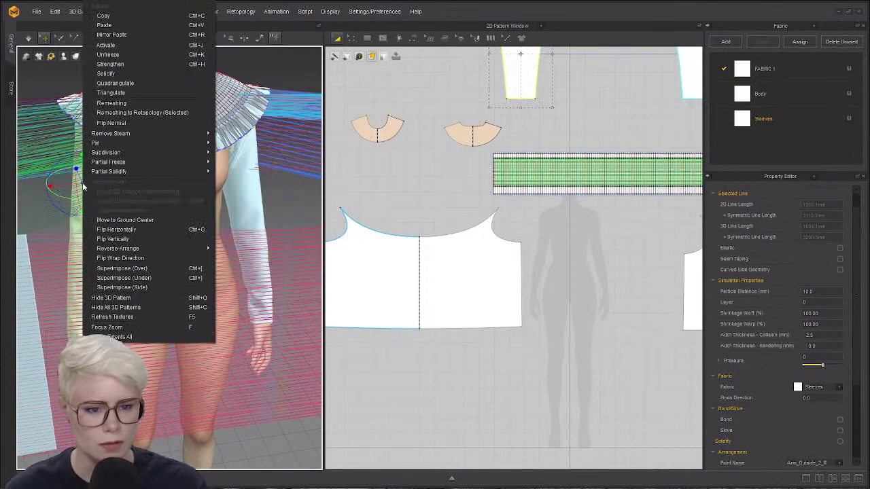
click(38, 200)
- Unfreeze both sleeves and deactivate them together with their sewing
click(102, 201)
shift+click(242, 197)
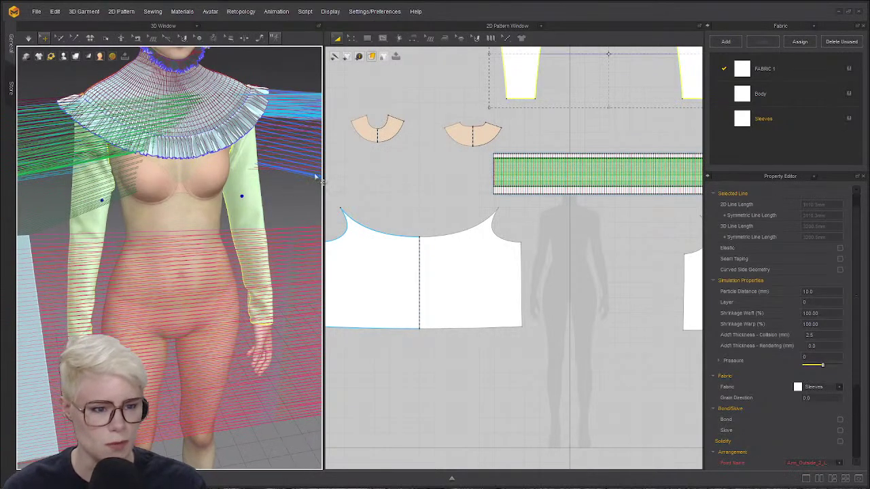
right_click(261, 191)
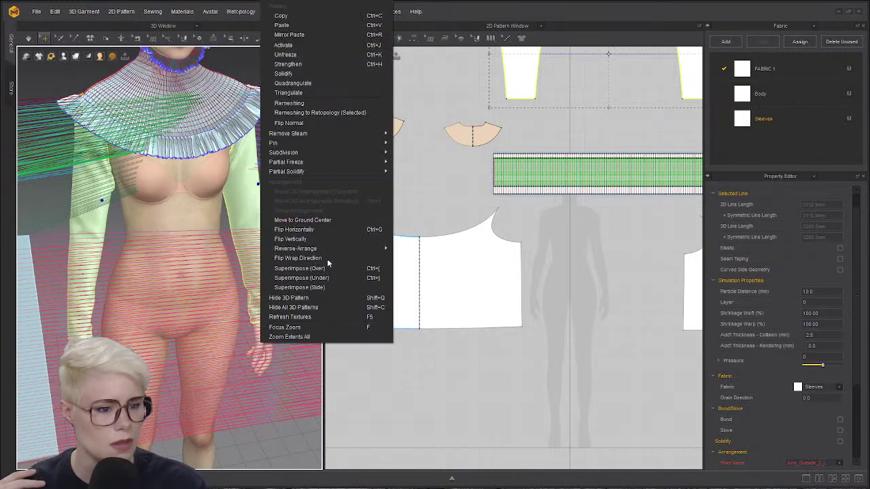
click(299, 64)
right_click(236, 137)
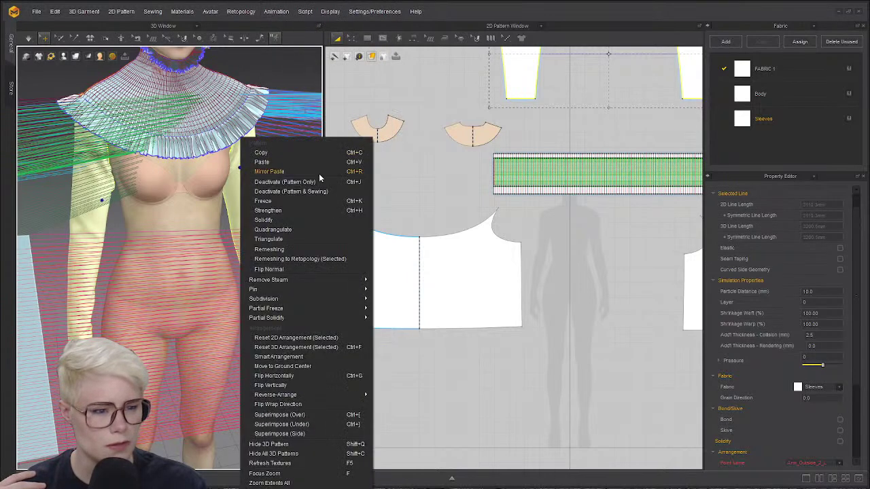
click(313, 193)
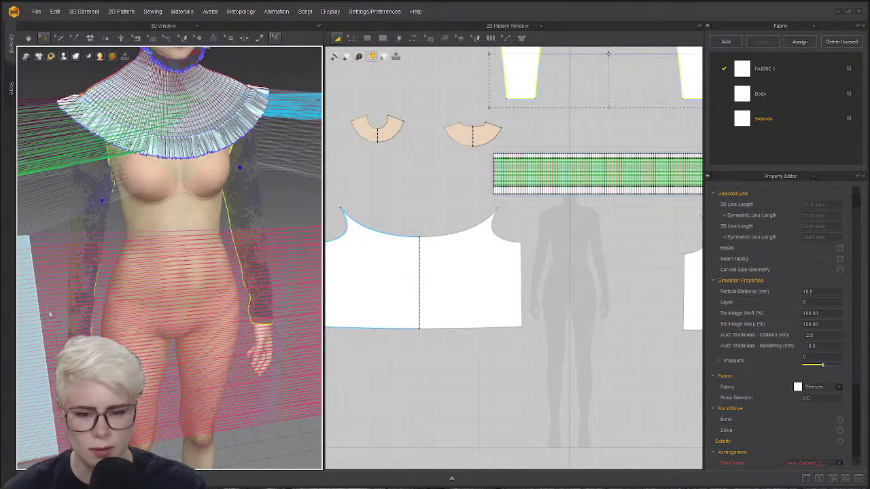
- Examine the neck ruffle close up around the avatar's chin and along the side of the neck
middle_drag(112, 151, 120, 306)
scroll(105, 243, up, 3)
scroll(121, 272, up, 3)
middle_drag(121, 238, 125, 337)
right_drag(126, 336, 140, 282)
scroll(193, 316, up, 3)
scroll(140, 282, up, 3)
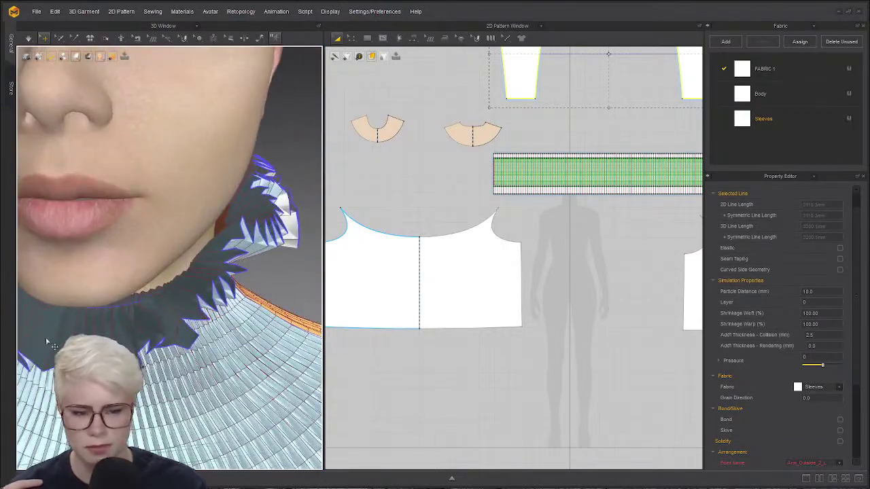
right_drag(49, 342, 119, 285)
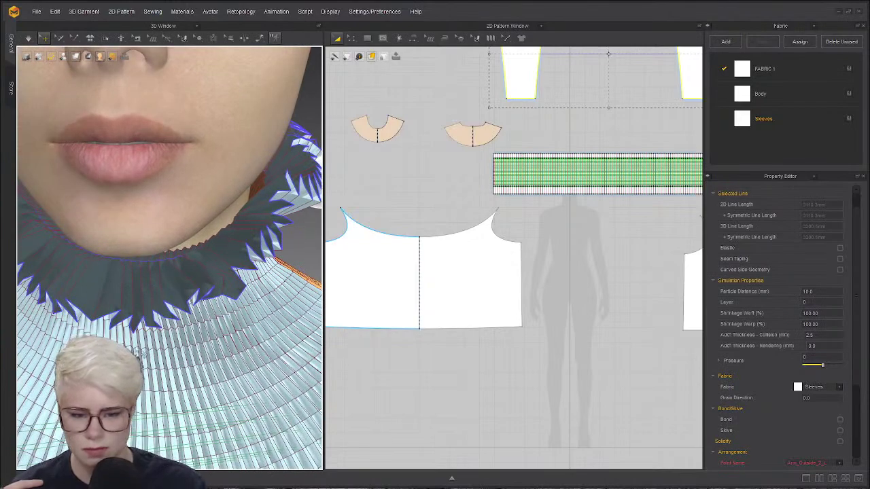
scroll(139, 352, down, 5)
right_drag(140, 352, 196, 318)
scroll(136, 302, up, 4)
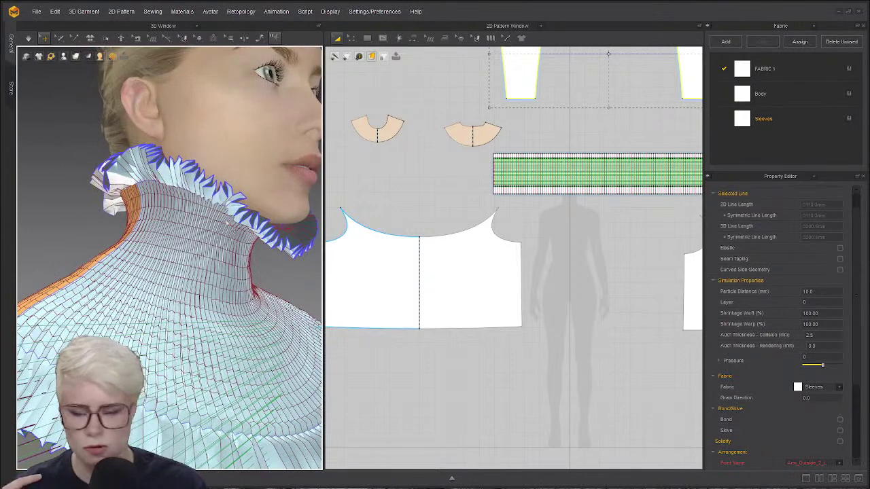
- Check from the front and above how the ruffled collar sits against the avatar's face
key(2)
scroll(195, 275, down, 2)
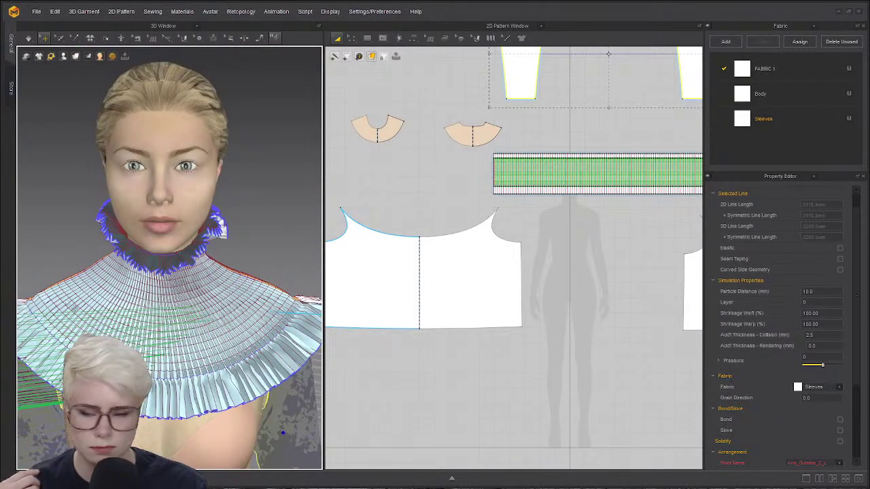
right_drag(136, 287, 149, 313)
scroll(160, 283, up, 1)
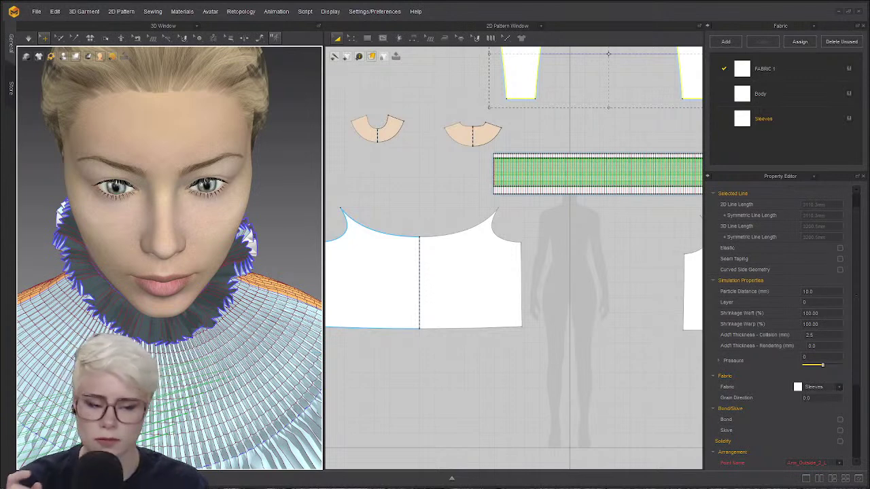
scroll(102, 320, down, 2)
right_drag(98, 330, 134, 297)
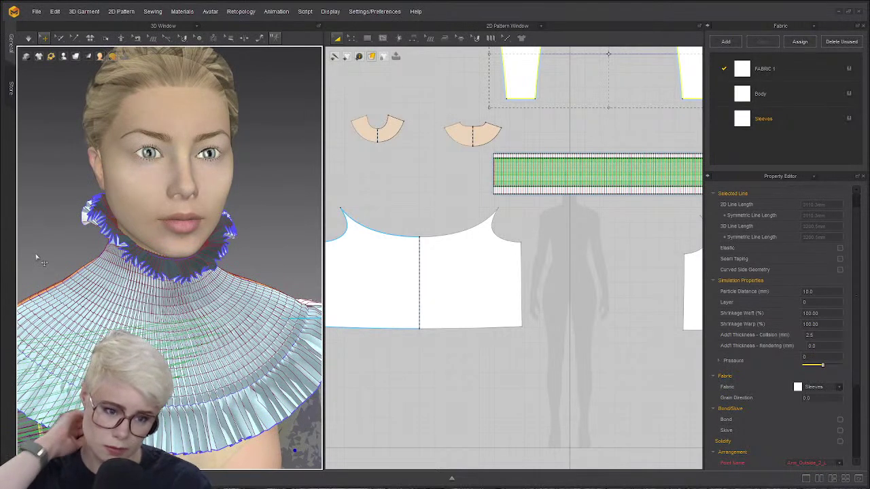
- Apply the A-pose with the arms held away from the body to the avatar, using the library's avatar poses
scroll(31, 248, down, 4)
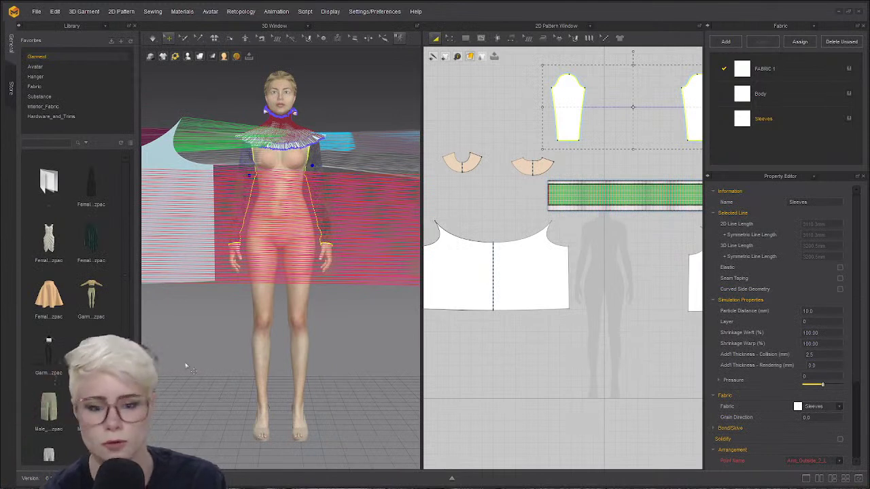
click(53, 67)
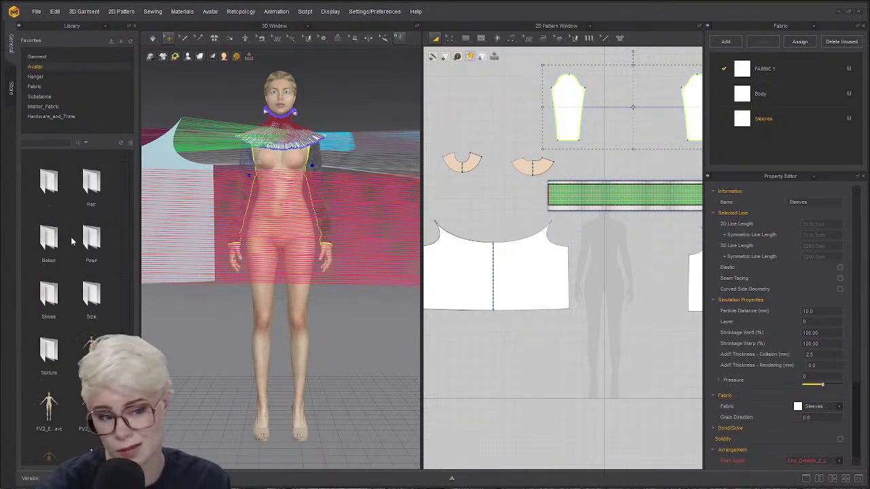
double_click(83, 249)
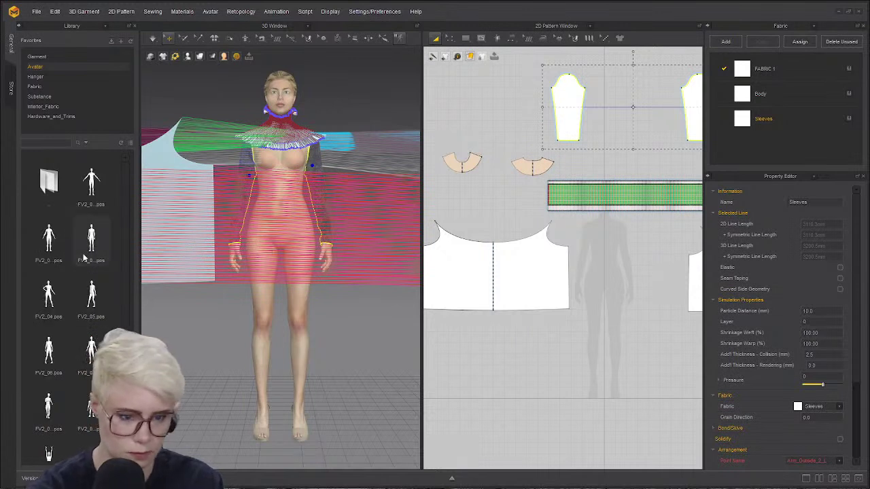
double_click(89, 196)
click(434, 270)
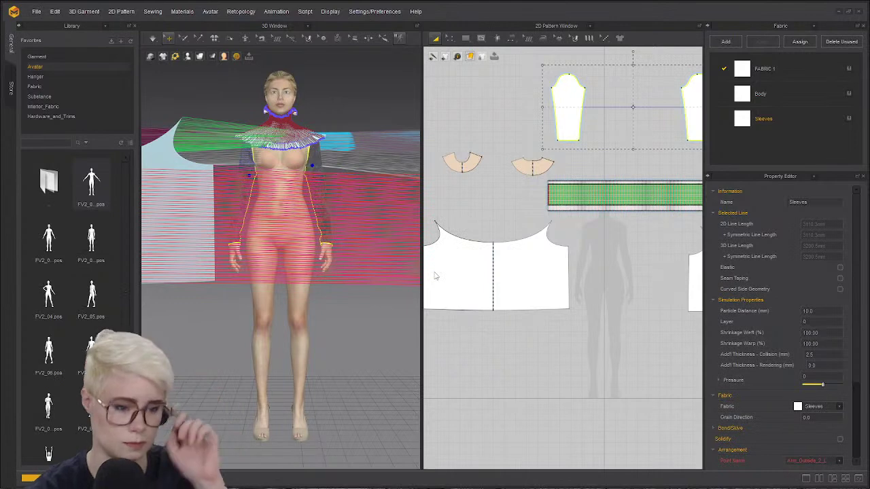
- Check from the front how the ruffled collar and the two small yoke patterns sit on the avatar in its new pose
right_drag(270, 219, 271, 230)
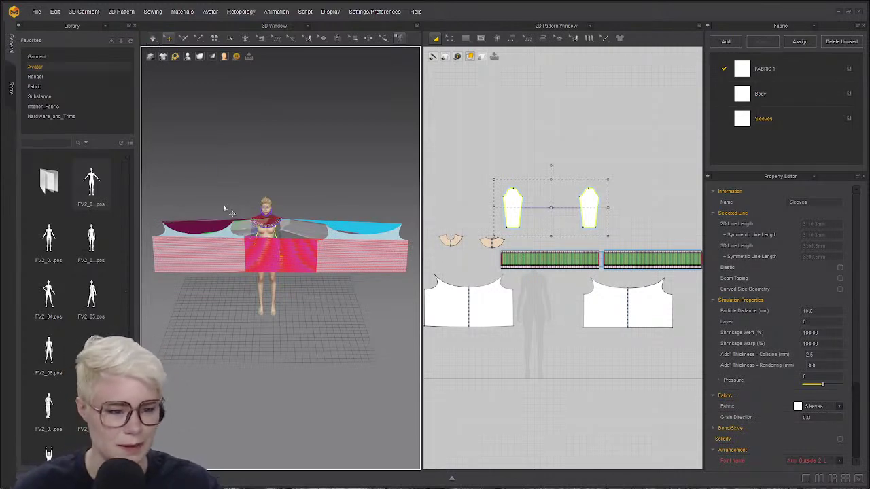
scroll(262, 226, up, 10)
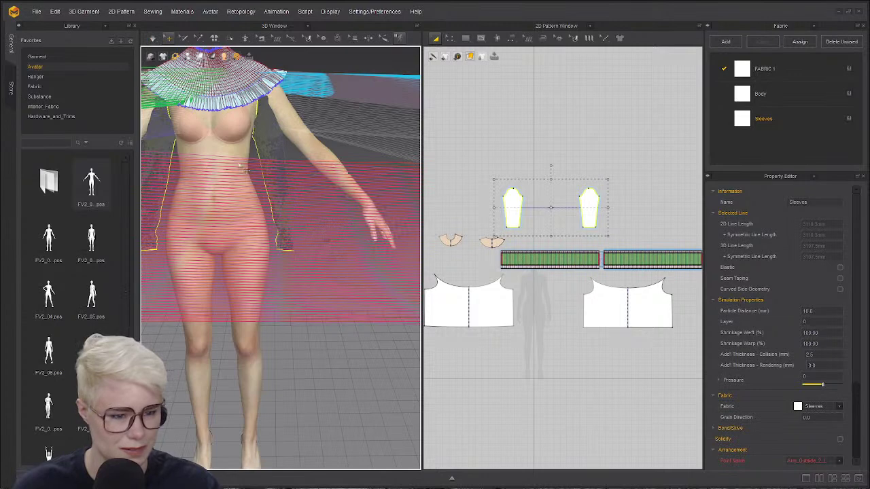
middle_drag(253, 128, 284, 238)
scroll(289, 241, up, 2)
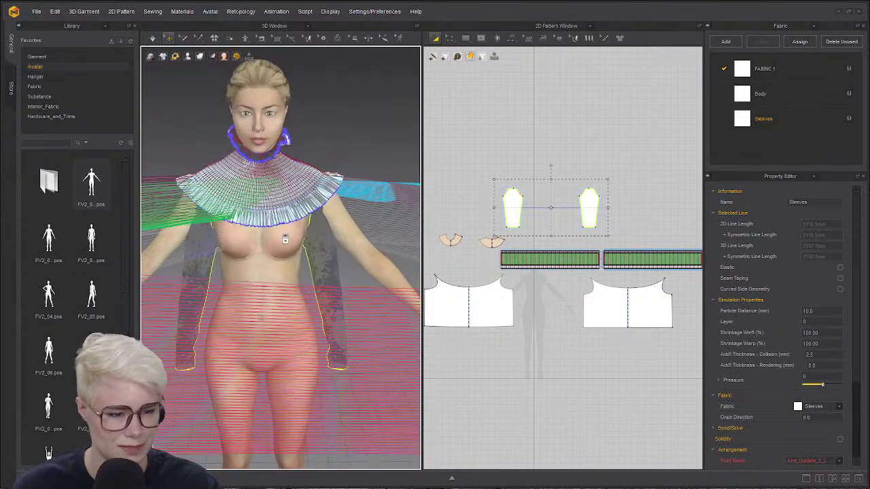
click(457, 244)
shift+click(484, 242)
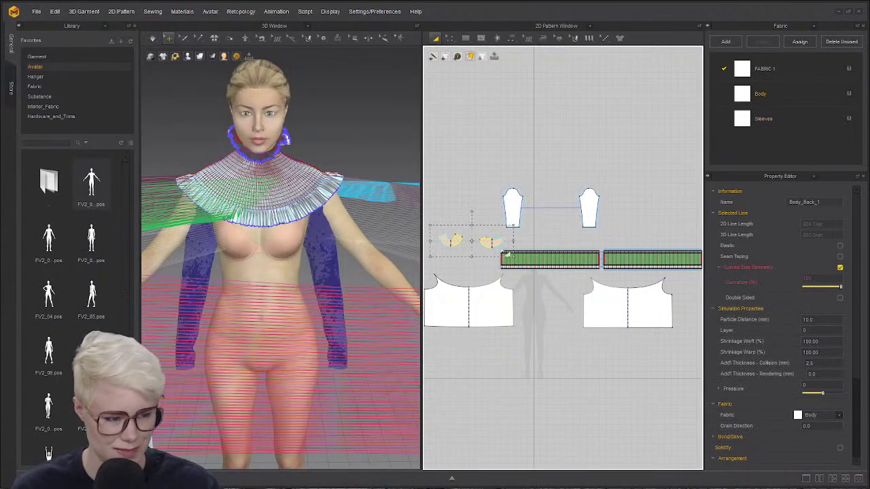
right_drag(210, 235, 354, 215)
key(2)
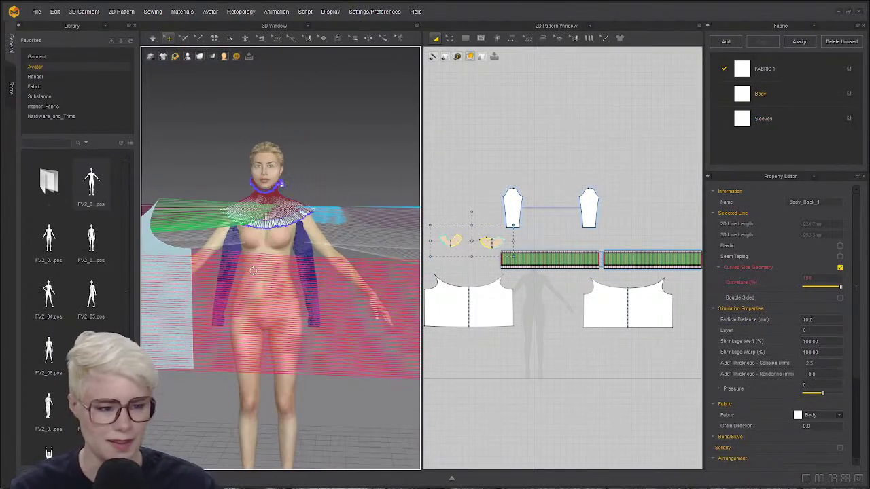
middle_drag(227, 295, 289, 235)
scroll(288, 236, down, 2)
click(247, 228)
middle_drag(345, 239, 287, 238)
scroll(287, 238, down, 2)
shift+click(394, 235)
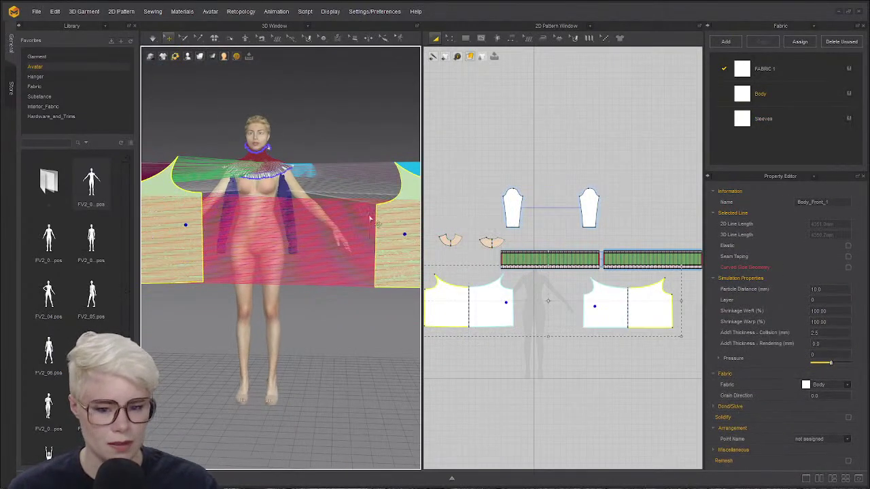
middle_drag(378, 225, 252, 187)
scroll(251, 183, down, 2)
right_click(294, 190)
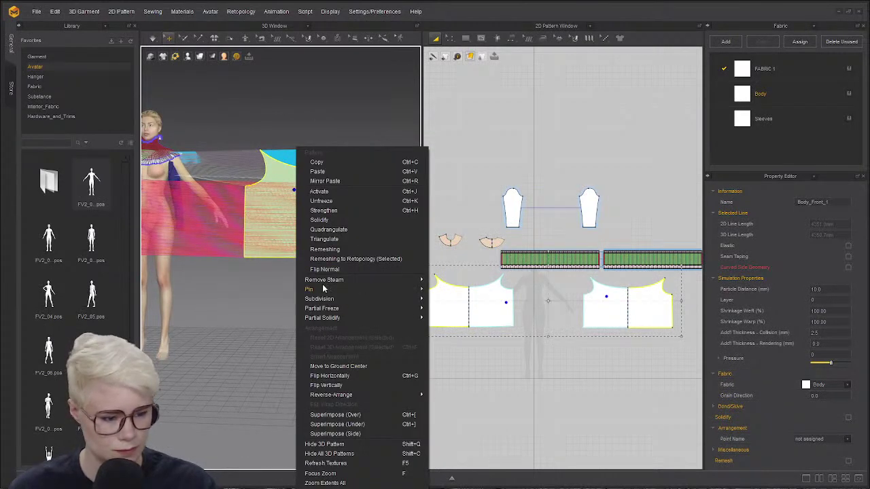
middle_drag(271, 199, 274, 238)
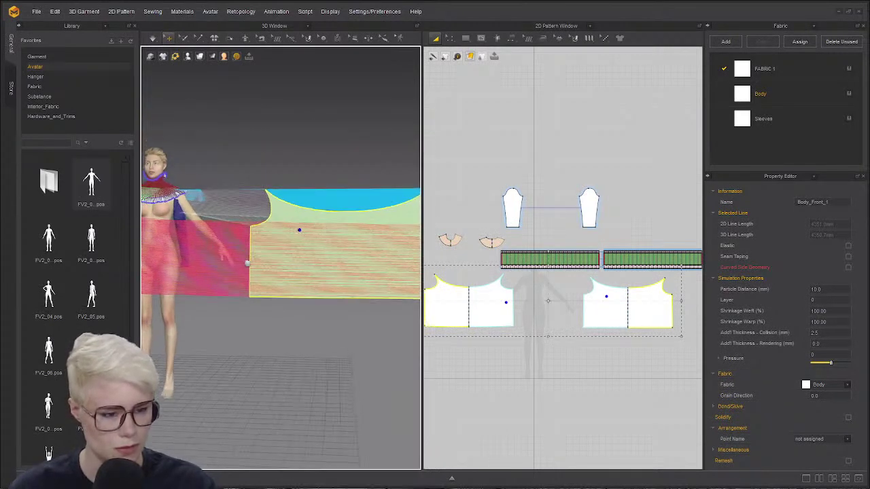
- Remove the sewing that joins the front body pattern to the back body, the yoke and the sleeves
key(b)
middle_drag(501, 346, 465, 261)
scroll(465, 261, down, 2)
drag(632, 294, 522, 203)
middle_drag(488, 227, 695, 273)
middle_drag(663, 309, 563, 301)
scroll(563, 301, up, 2)
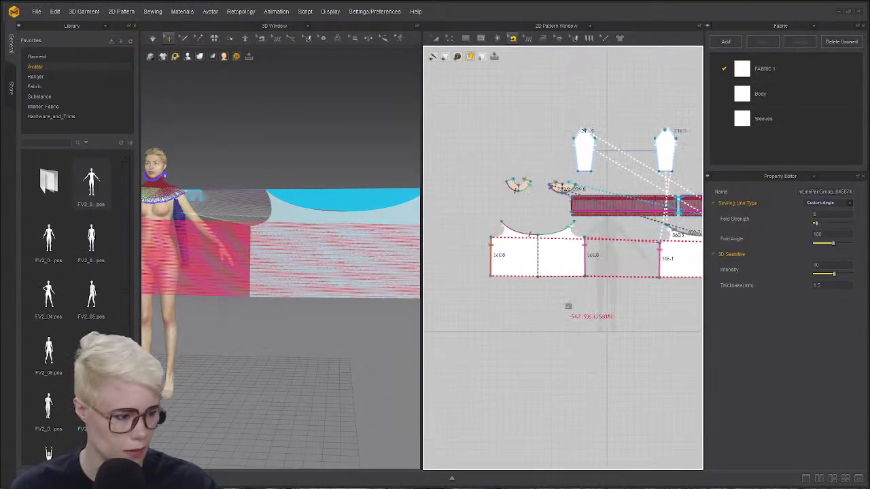
drag(609, 290, 461, 226)
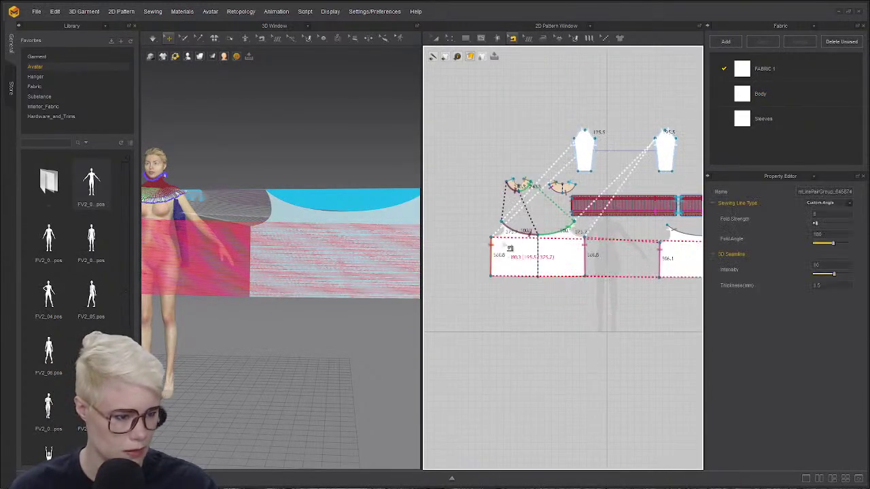
right_click(493, 246)
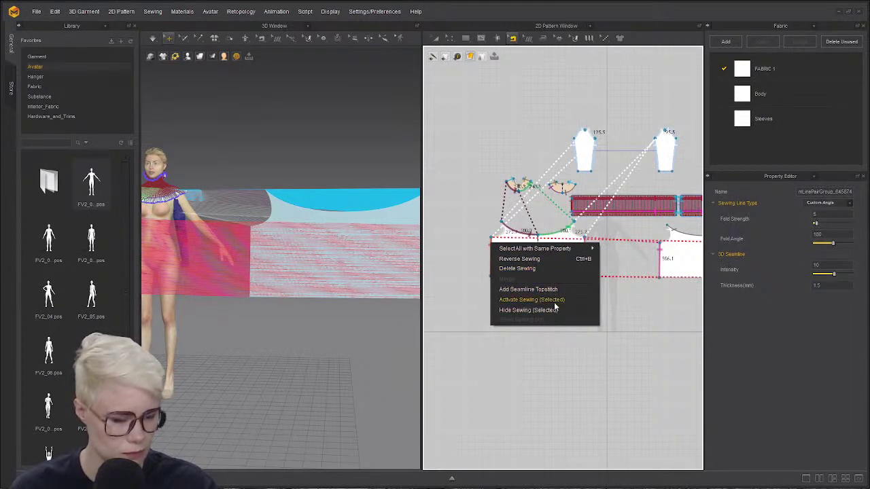
click(437, 286)
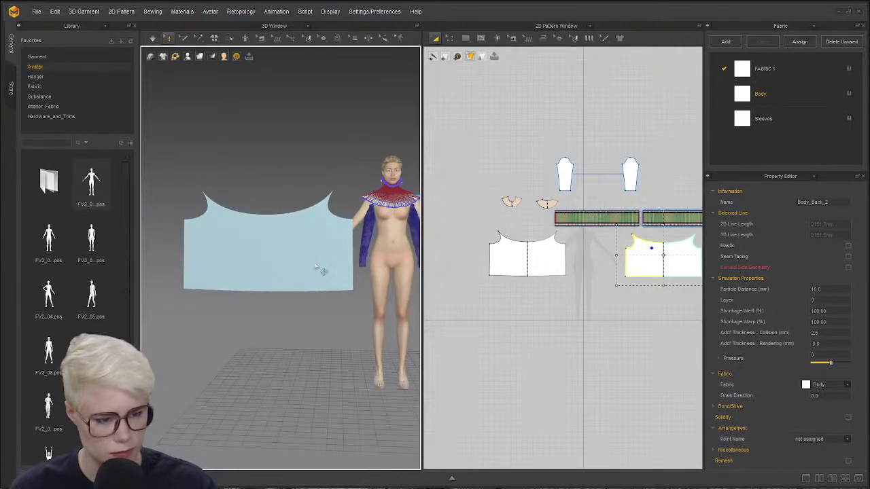
- Unfreeze the front and back body patterns and move both slightly lower in the 2D pattern layout
click(312, 267)
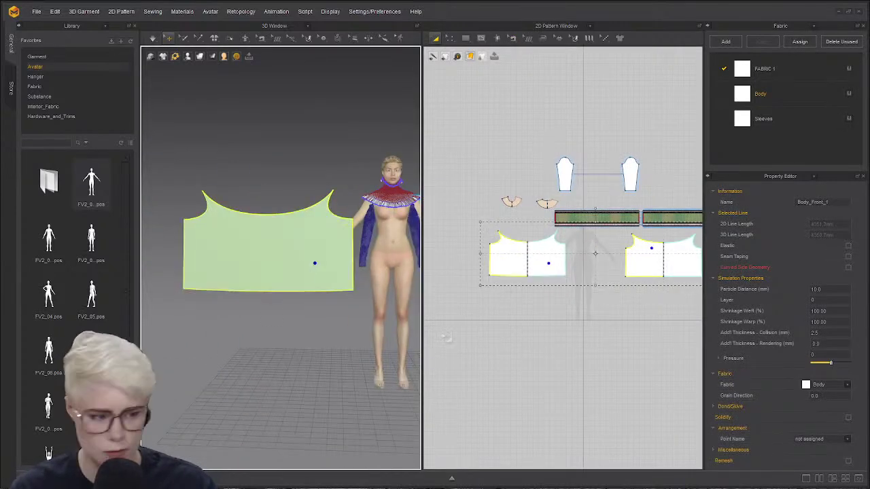
middle_drag(541, 261, 467, 262)
scroll(466, 261, up, 1)
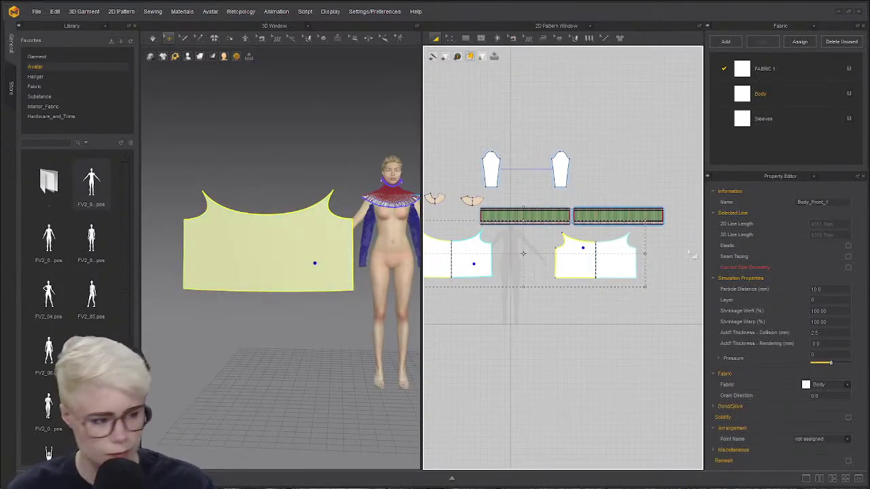
drag(624, 258, 627, 286)
- Deactivate the sewing between the back body pattern's neckline and the back yoke
key(n)
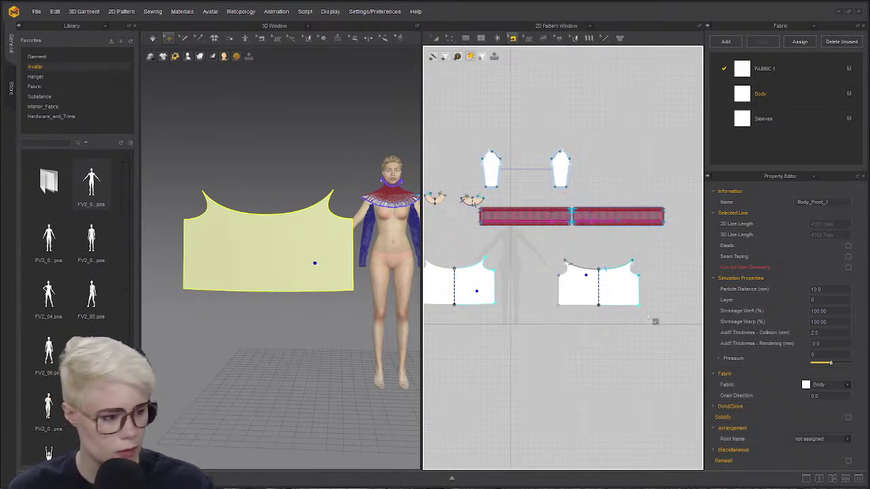
drag(668, 326, 446, 248)
right_click(583, 269)
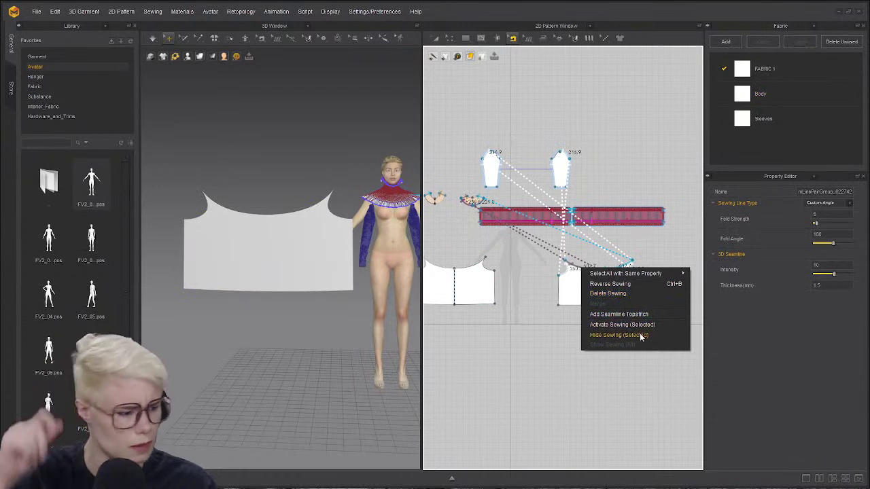
click(574, 342)
drag(677, 334, 545, 240)
scroll(594, 289, up, 6)
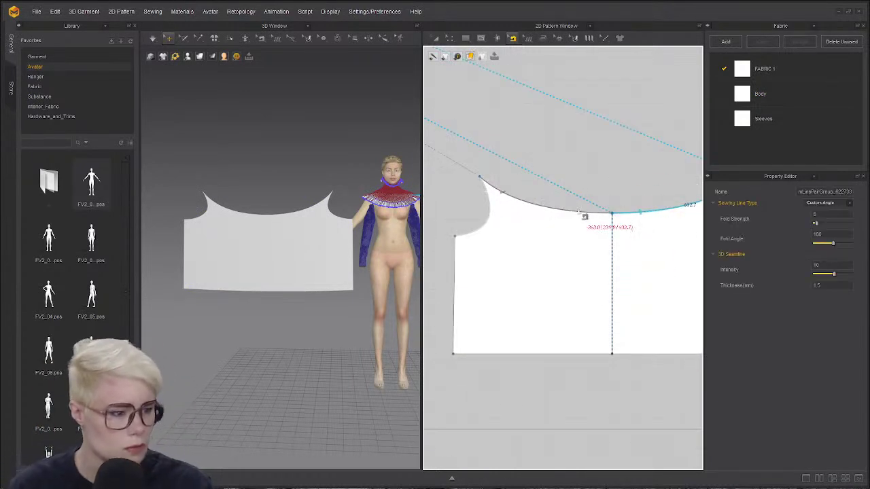
right_click(578, 212)
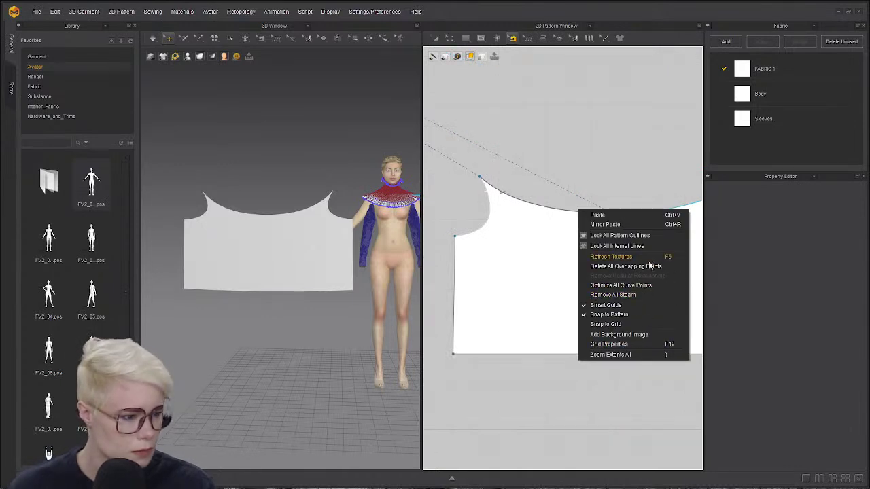
click(542, 212)
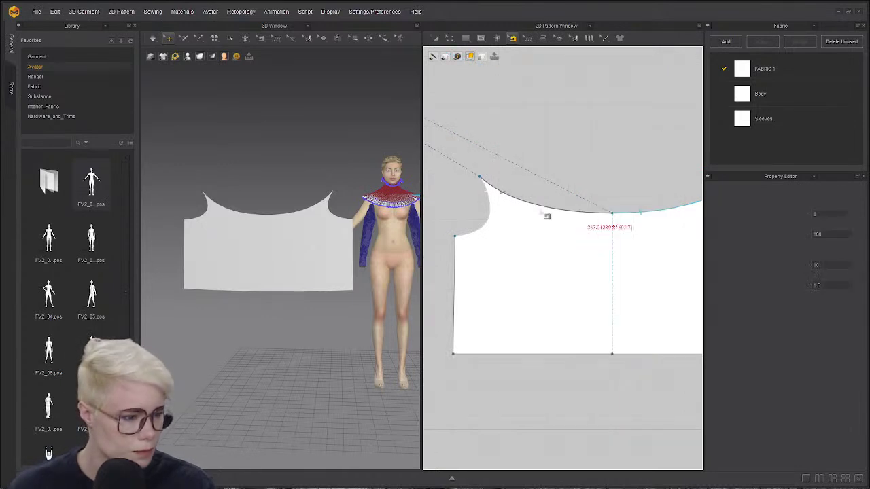
right_click(650, 218)
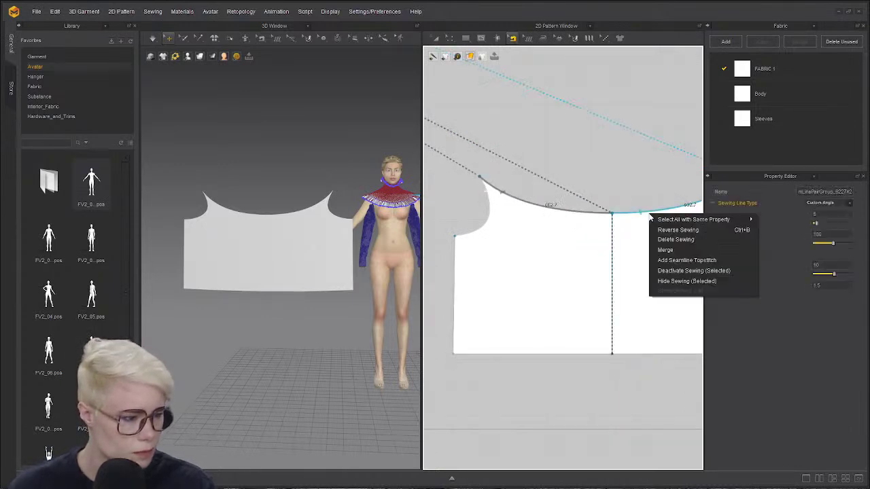
click(702, 278)
- Sew the whole front body neckline to the outer curve of the front yoke with free sewing, and deactivate that seam
scroll(571, 287, down, 5)
scroll(619, 257, up, 4)
click(614, 268)
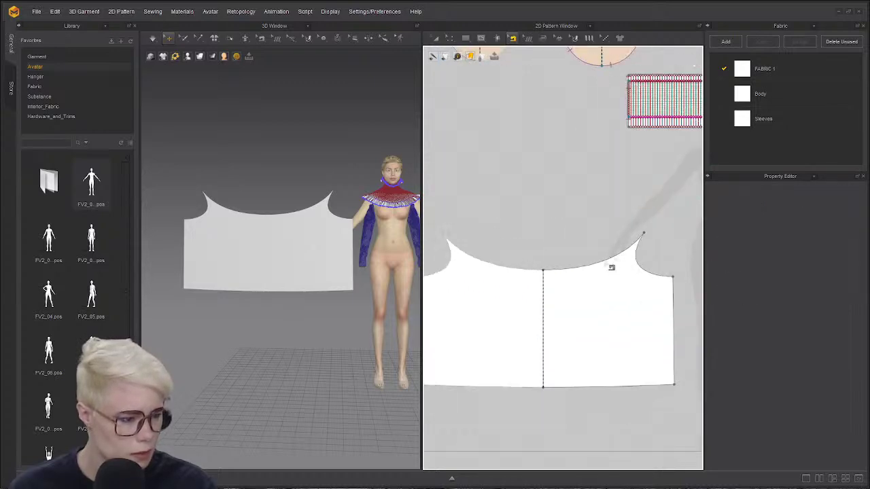
scroll(593, 257, down, 5)
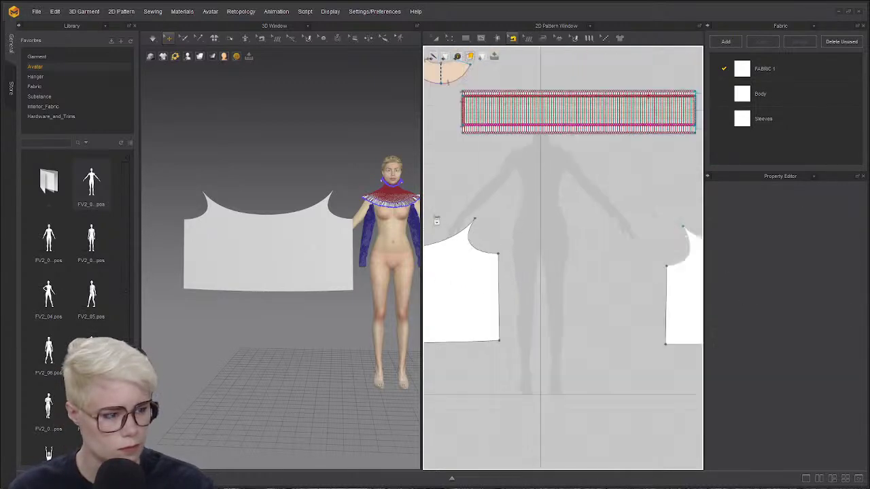
scroll(567, 249, up, 5)
scroll(670, 239, down, 3)
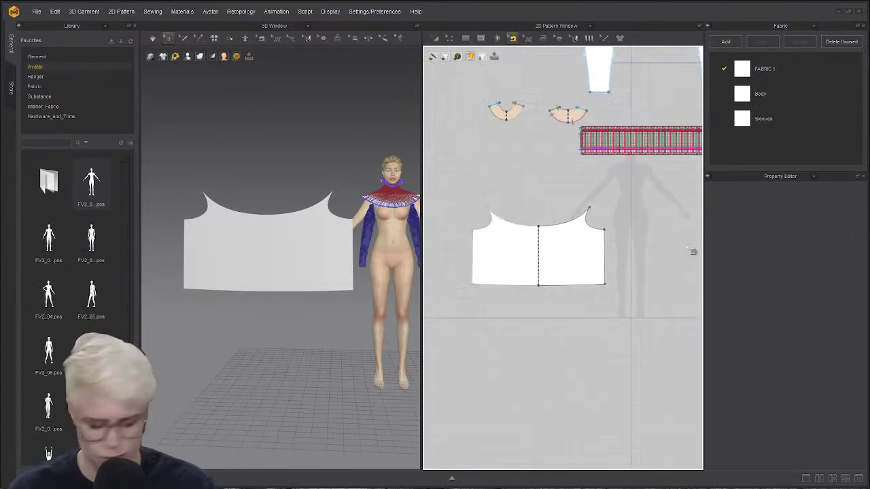
click(589, 211)
click(490, 208)
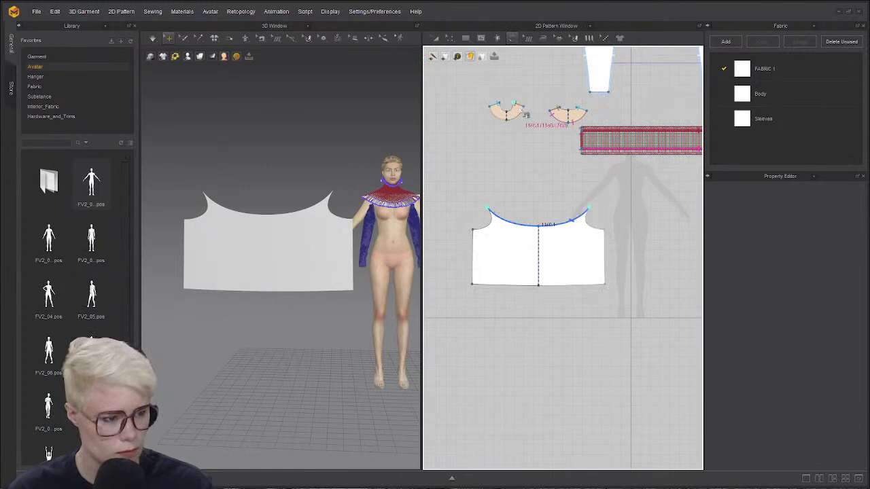
click(522, 107)
click(495, 110)
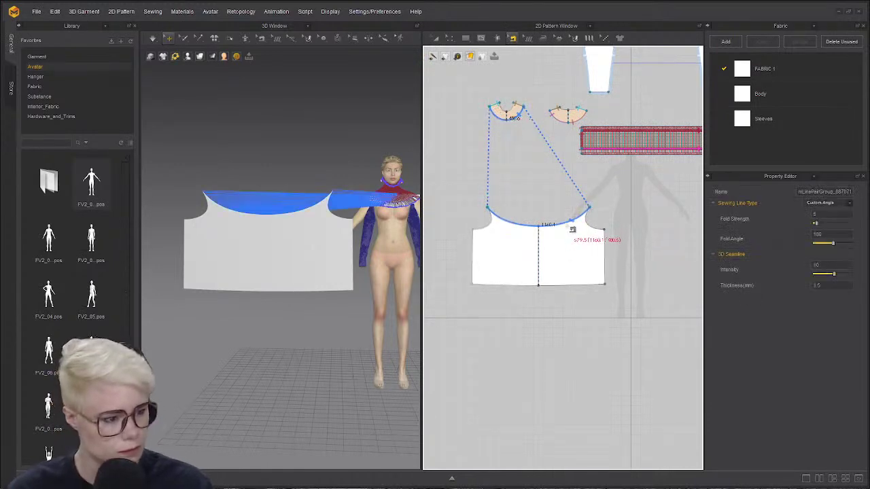
right_click(564, 222)
click(574, 297)
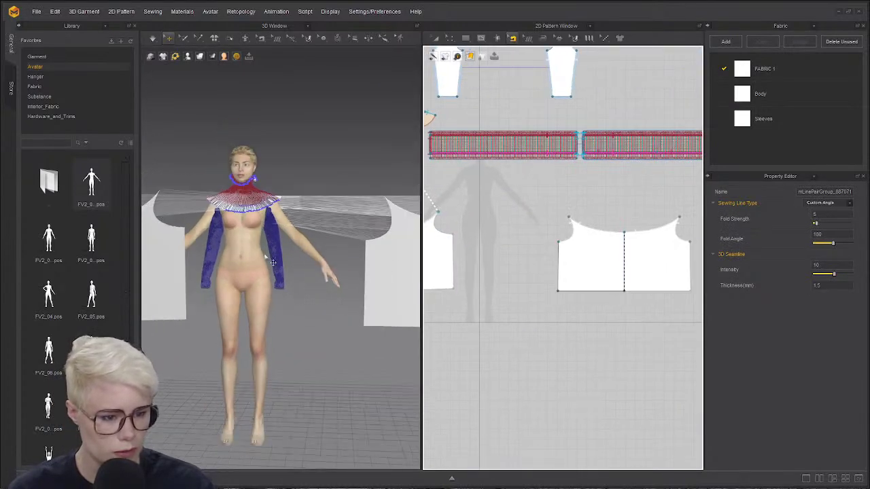
- Select the front and back body patterns together in the 3D scene and close the asset library
scroll(272, 261, down, 2)
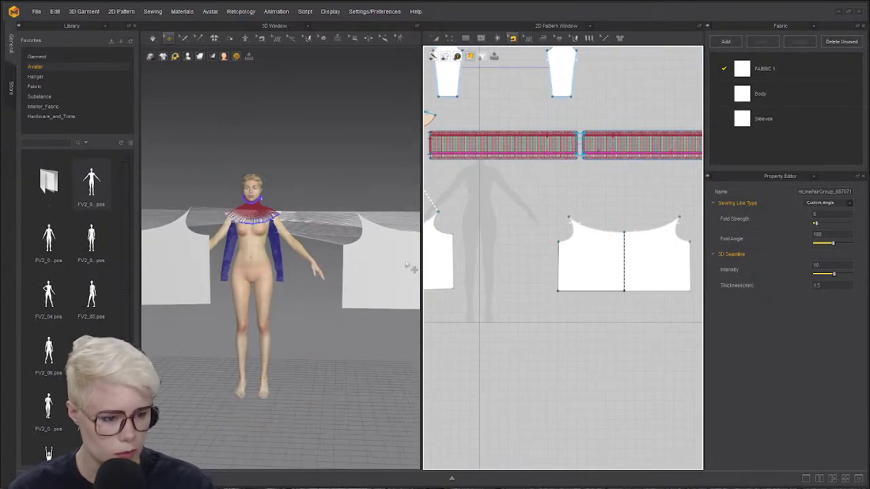
click(399, 263)
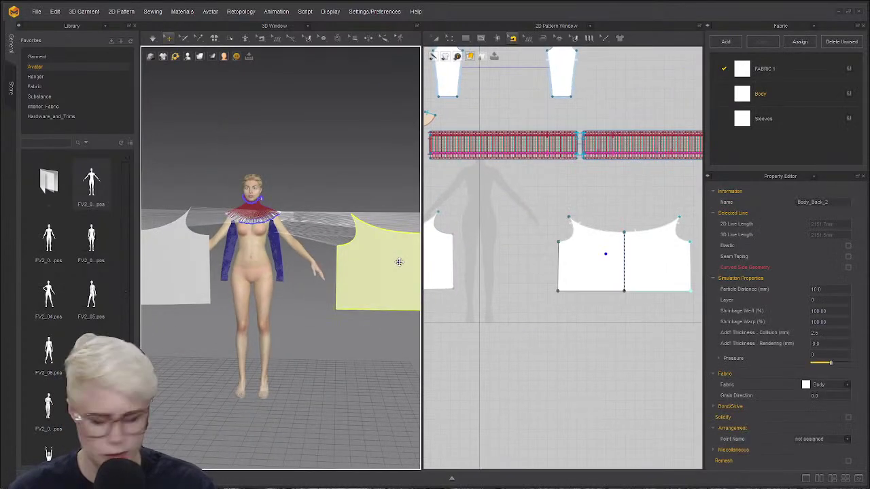
shift+click(175, 277)
click(135, 26)
middle_drag(323, 279, 266, 249)
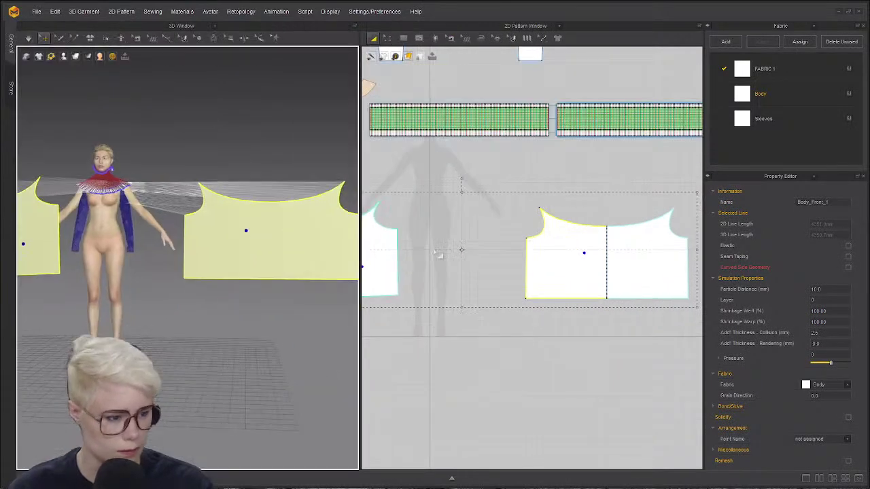
click(441, 255)
middle_drag(629, 298, 514, 242)
scroll(513, 242, down, 3)
key(z)
scroll(489, 223, up, 3)
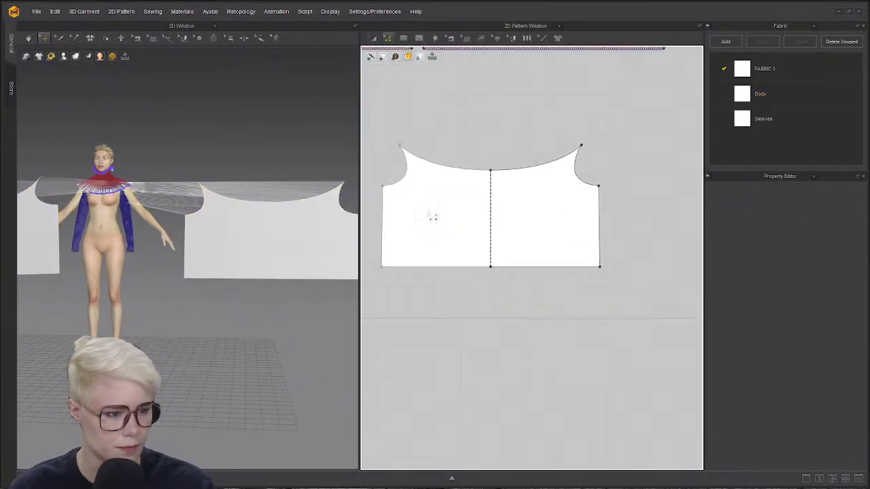
click(398, 214)
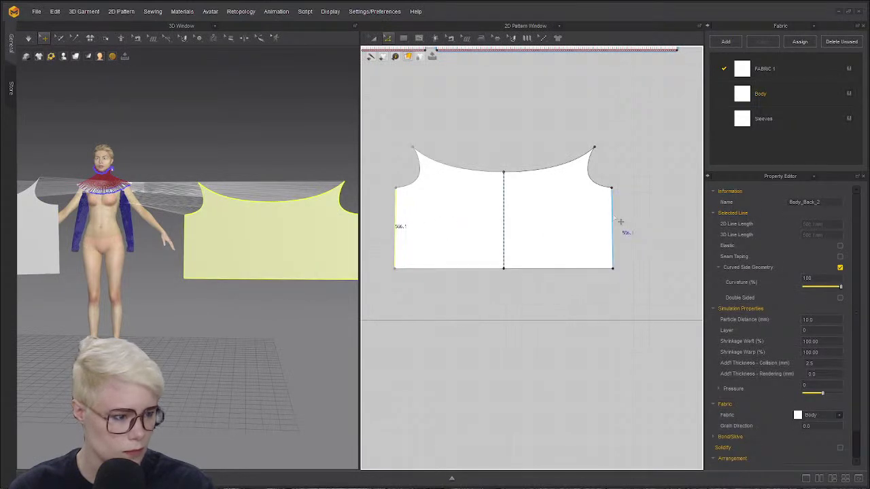
right_click(614, 218)
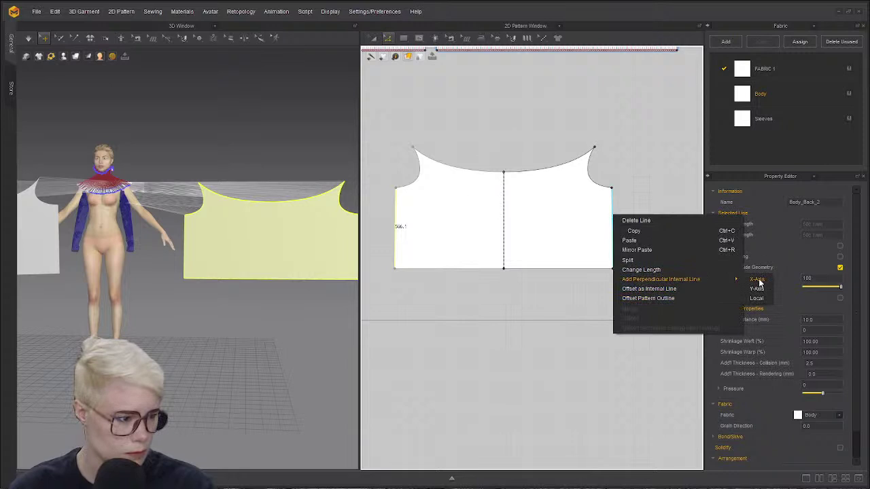
click(764, 289)
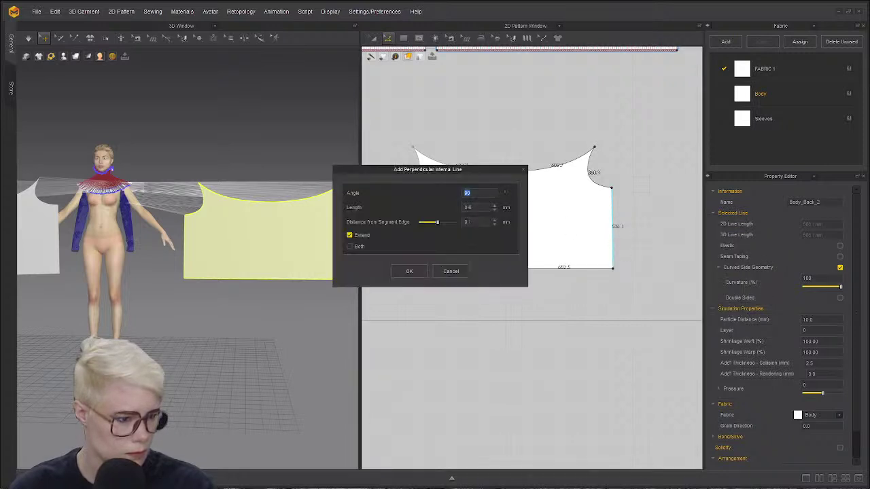
drag(478, 179, 214, 183)
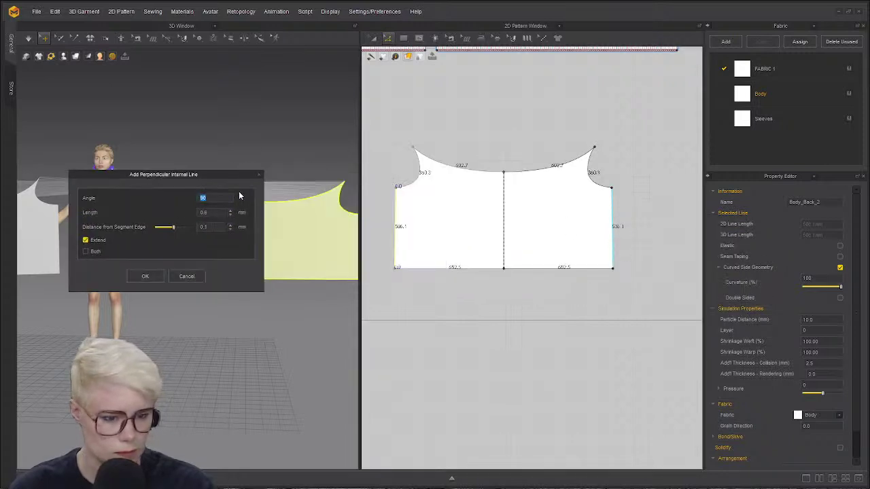
click(258, 178)
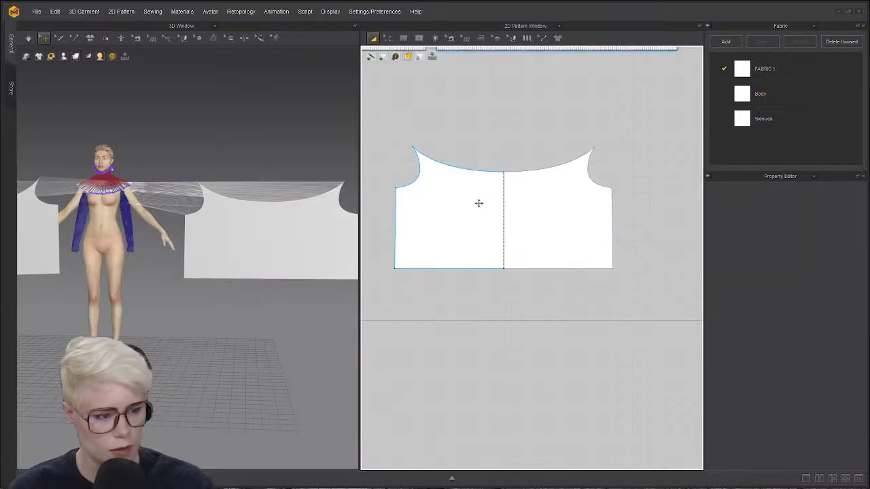
- Remove the linked editing between the two halves of the back body pattern
right_click(478, 252)
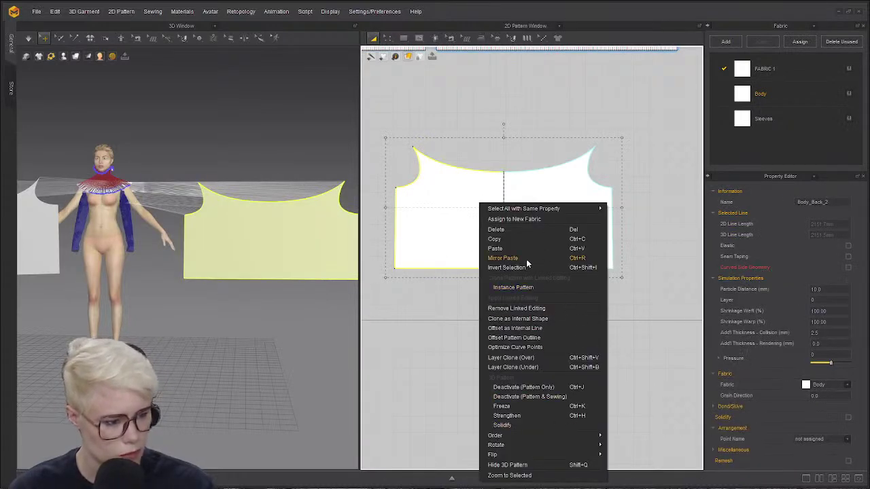
click(547, 307)
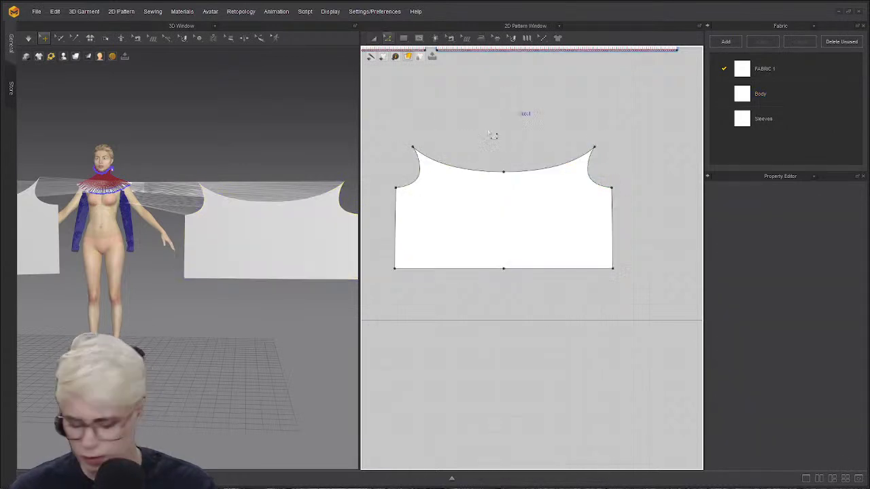
click(612, 229)
right_click(612, 219)
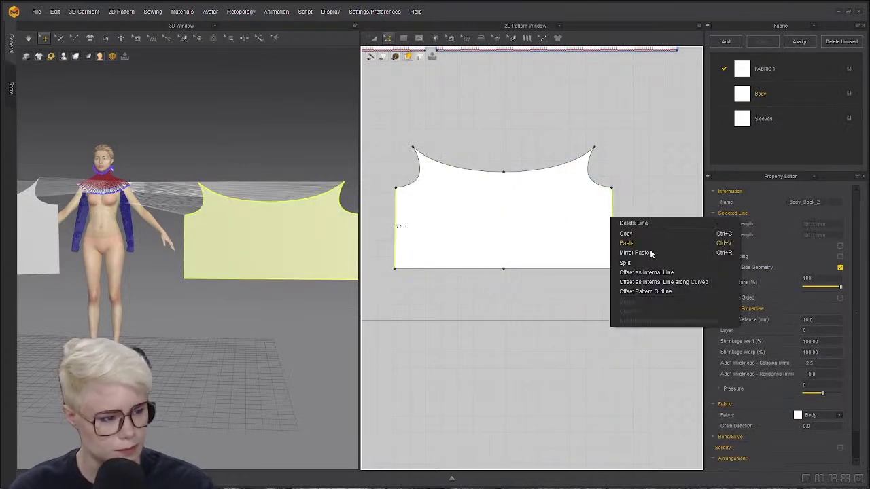
click(656, 281)
drag(480, 162, 375, 157)
click(389, 170)
click(389, 170)
click(389, 170)
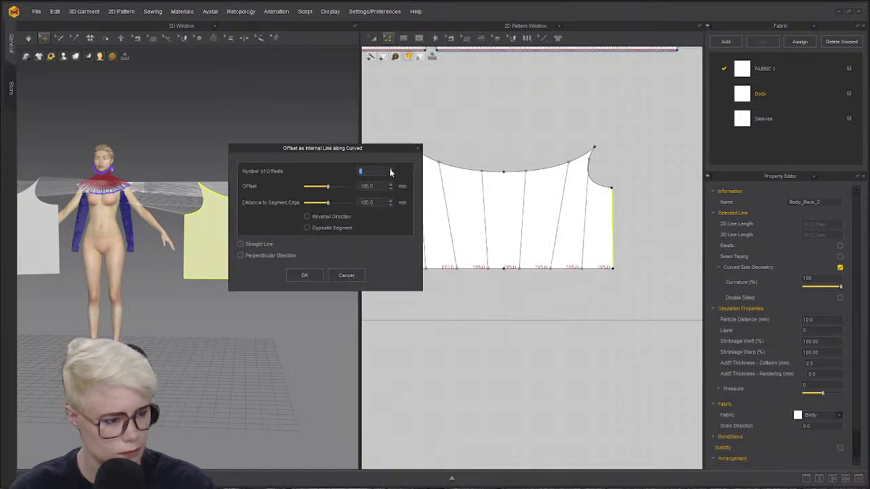
click(389, 170)
click(390, 169)
click(389, 169)
click(389, 169)
click(389, 169)
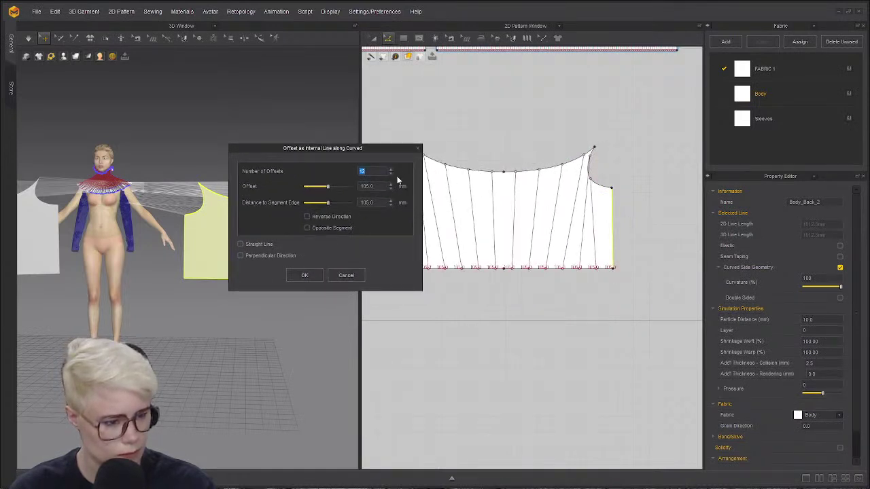
click(391, 174)
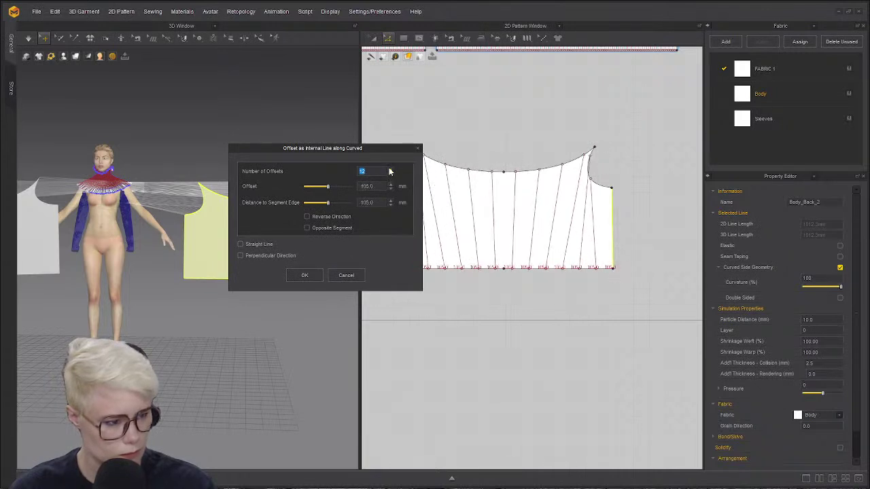
click(390, 170)
click(390, 169)
click(389, 170)
click(390, 170)
click(390, 170)
click(389, 170)
click(390, 170)
click(389, 169)
click(389, 170)
click(390, 170)
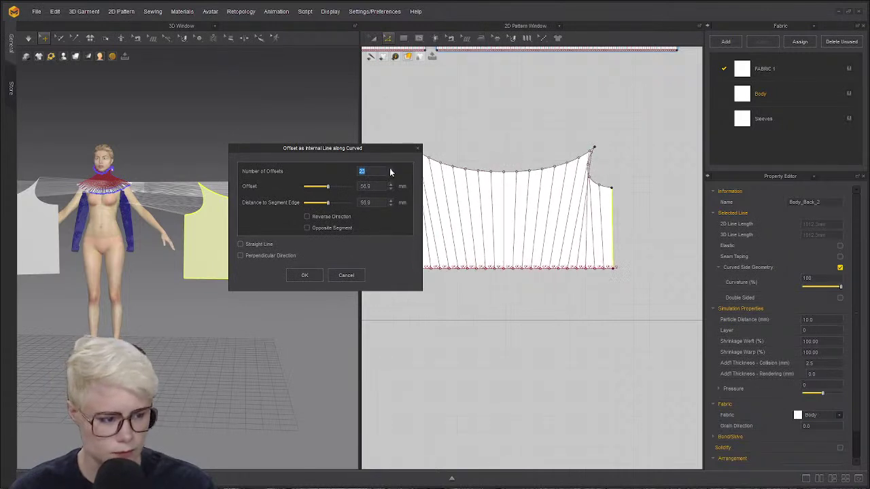
click(390, 170)
click(390, 170)
click(389, 169)
click(389, 170)
click(390, 170)
click(390, 170)
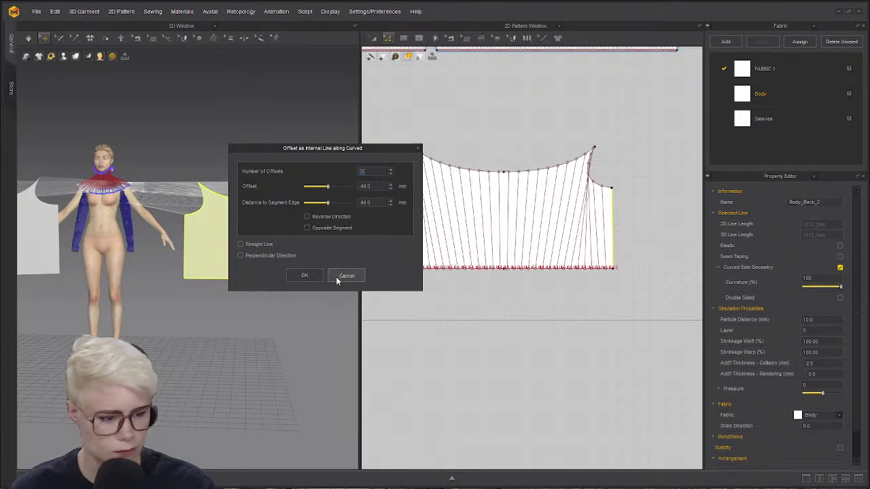
click(346, 276)
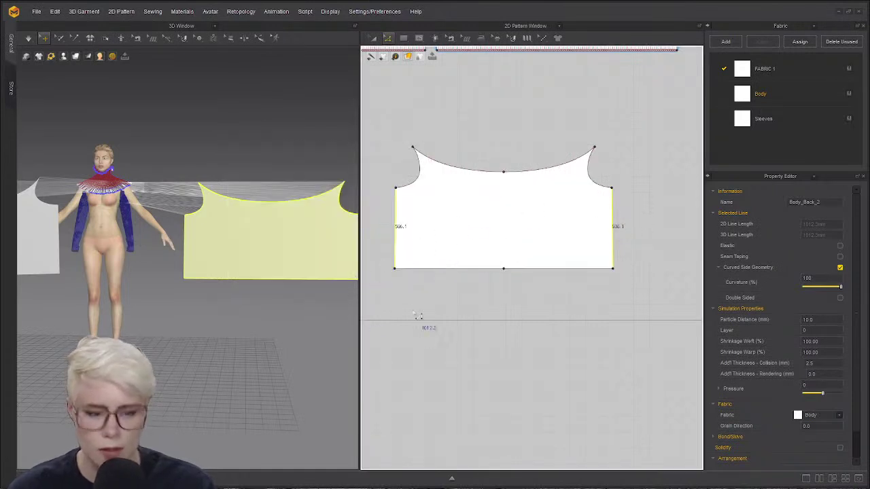
scroll(415, 317, up, 4)
scroll(460, 159, down, 2)
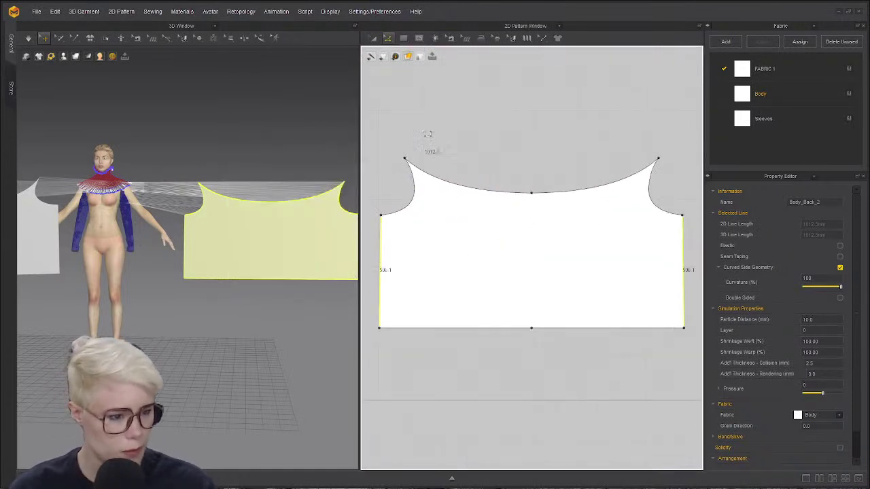
click(418, 146)
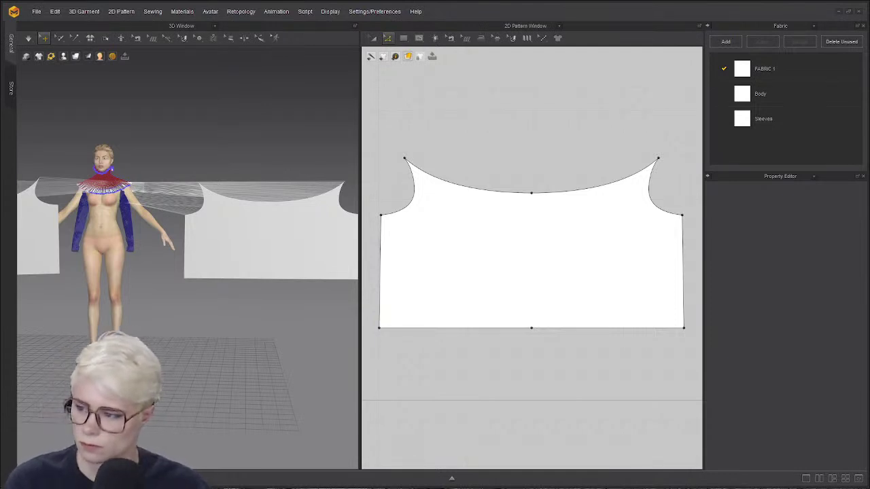
scroll(565, 129, down, 6)
scroll(561, 160, up, 5)
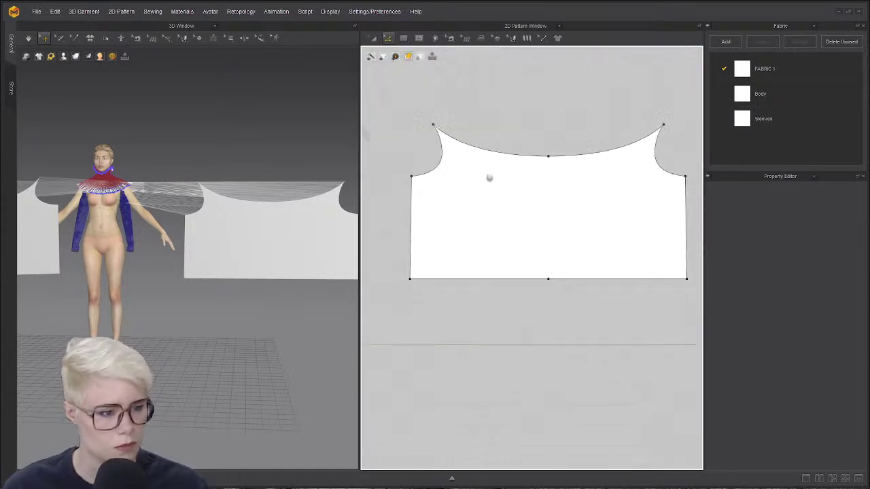
middle_drag(490, 178, 483, 177)
key(y)
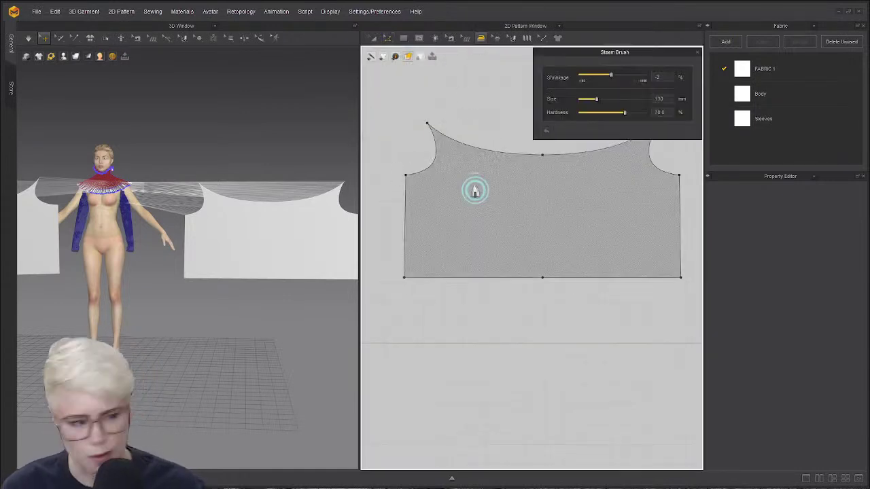
click(699, 52)
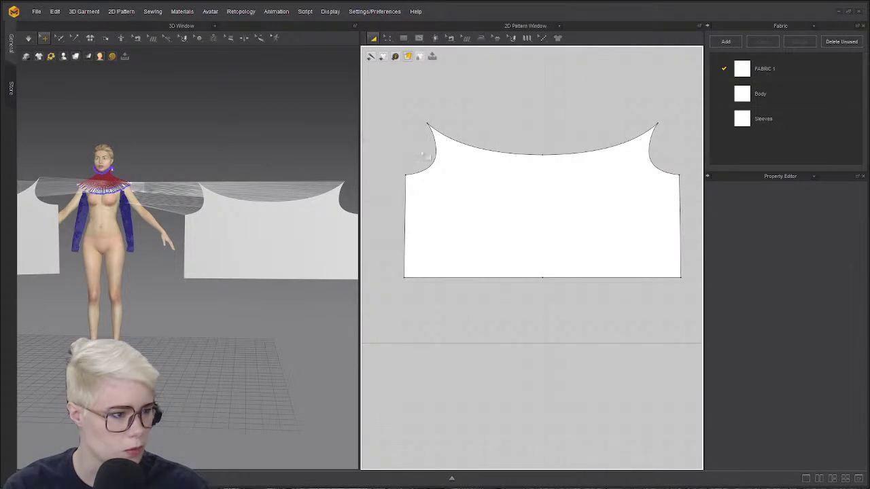
- Align the upper and lower end points of the back body pattern's left side seam to Left
key(z)
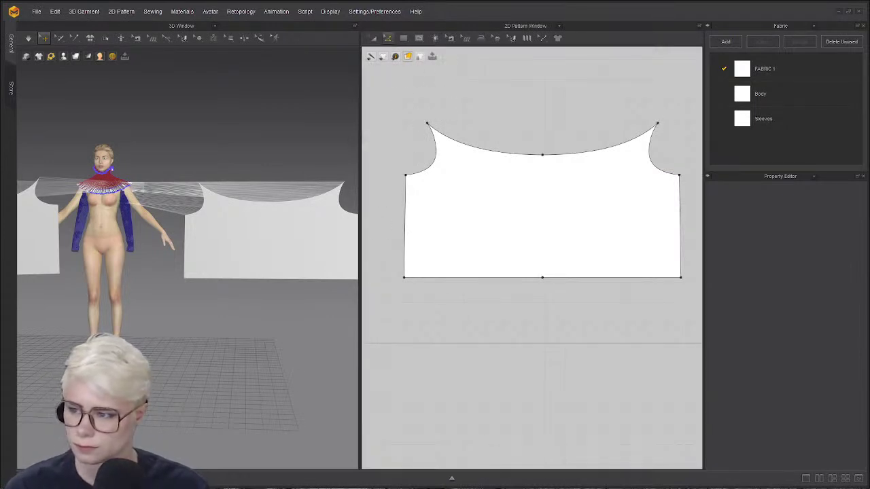
click(414, 213)
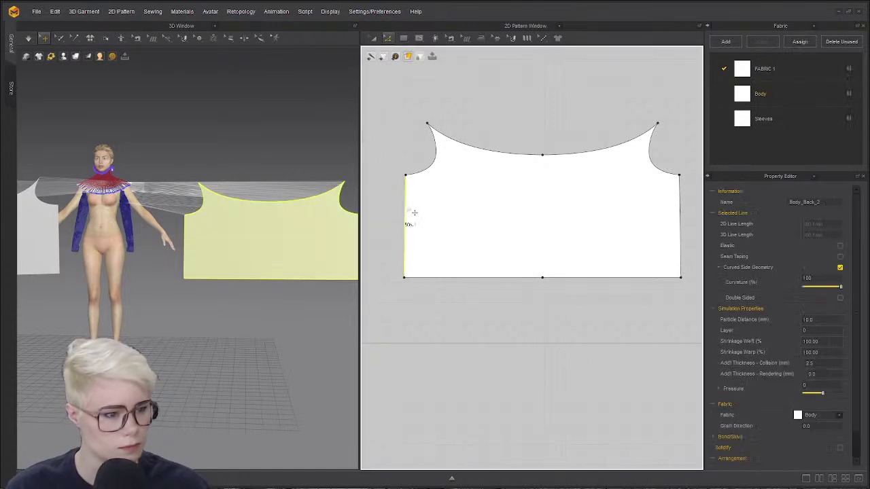
scroll(416, 196, up, 4)
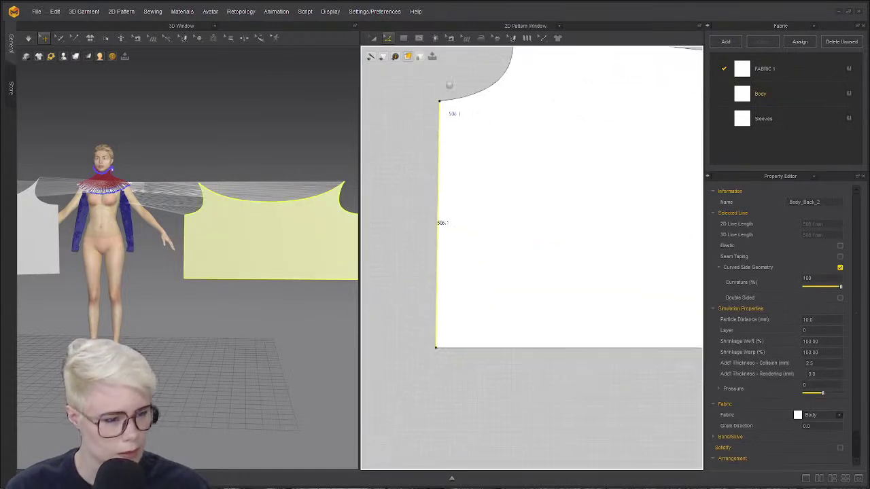
click(450, 95)
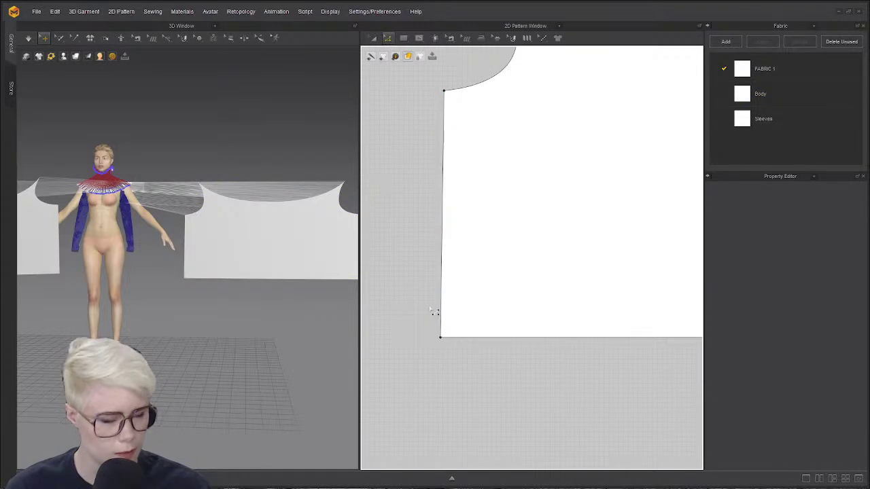
right_click(445, 91)
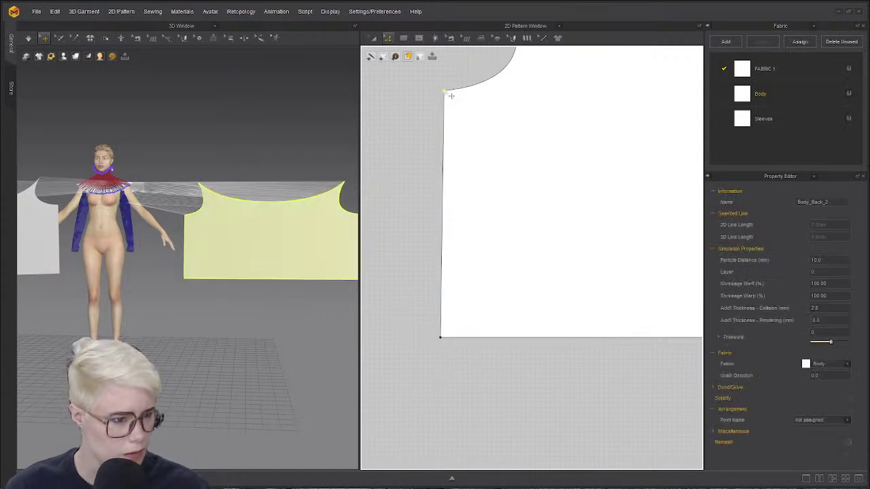
click(429, 344)
click(451, 95)
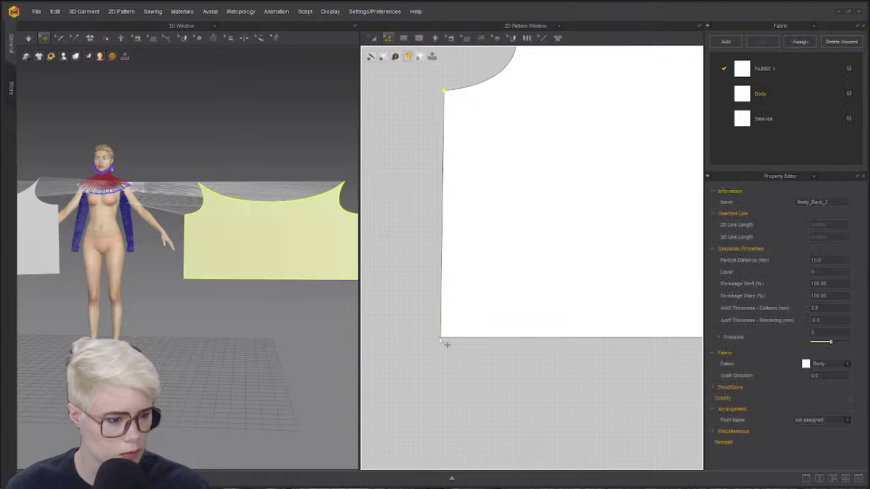
right_click(441, 338)
mouse_move(504, 373)
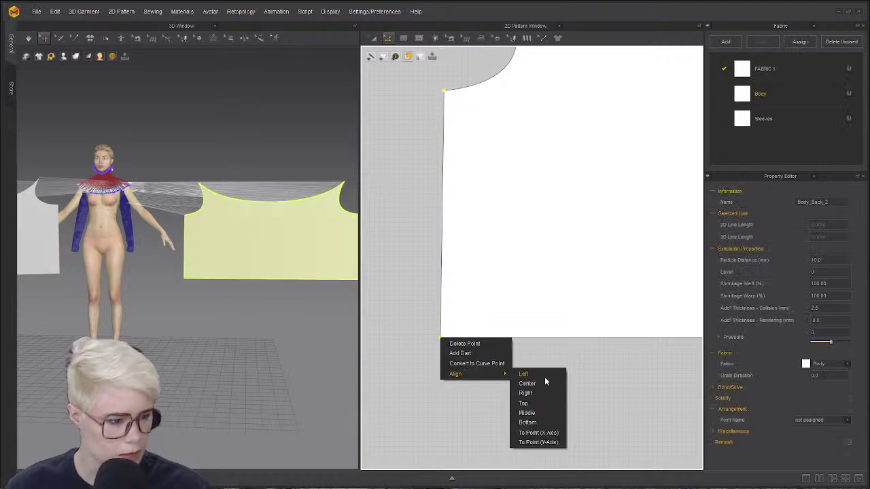
click(544, 376)
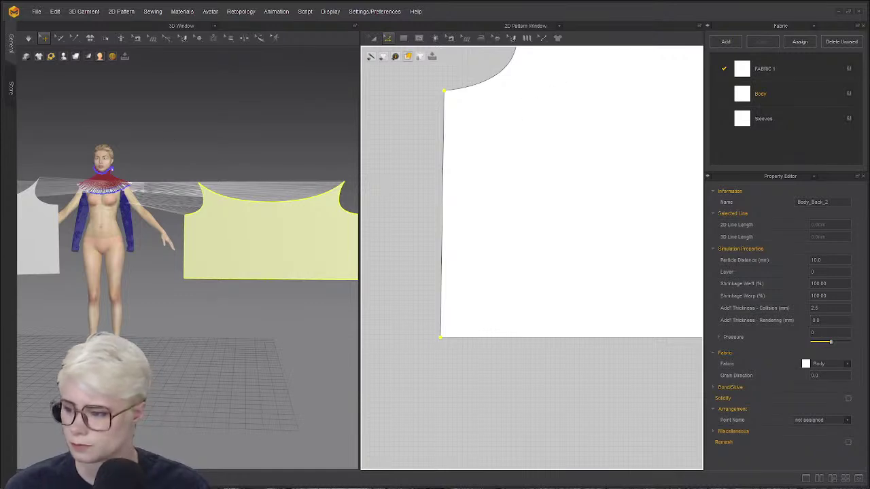
- Align the upper and lower end points of the back body pattern's right side seam to Right
scroll(563, 187, down, 3)
middle_drag(646, 187, 361, 166)
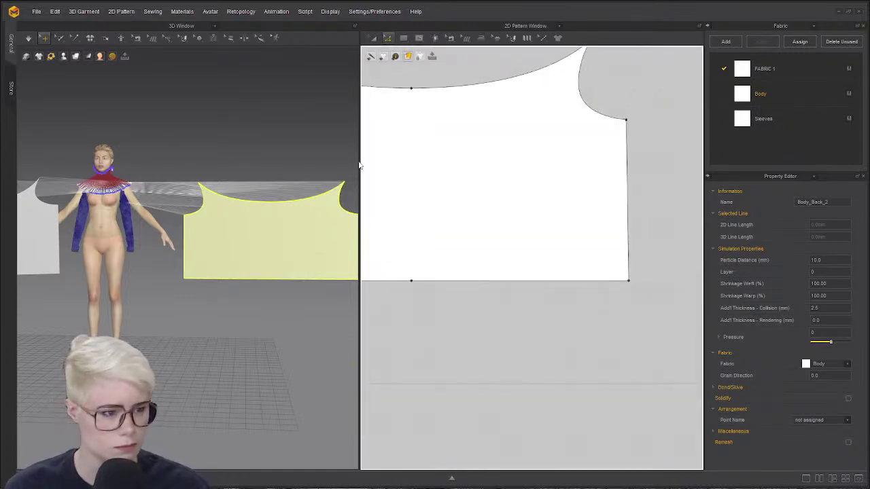
right_click(629, 283)
mouse_move(675, 322)
click(737, 336)
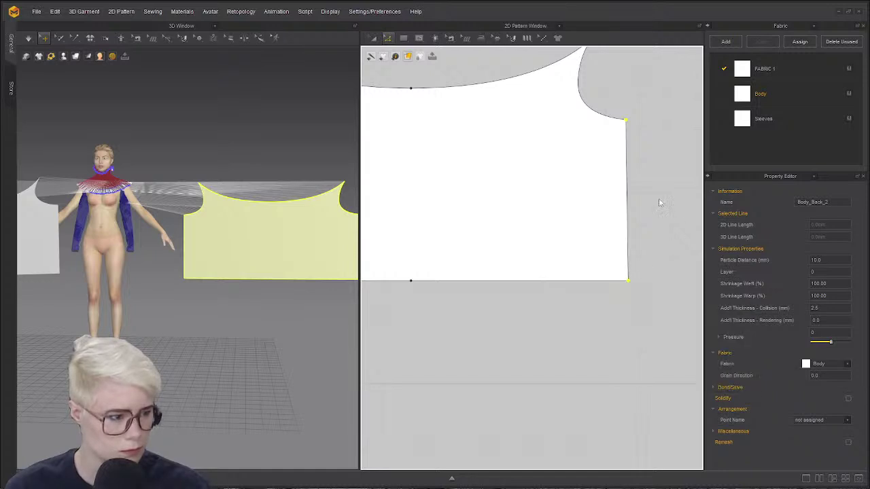
- Align the end points of the front body pattern's right side seam to Right and check the opposite side seam
scroll(511, 161, down, 4)
scroll(488, 207, up, 4)
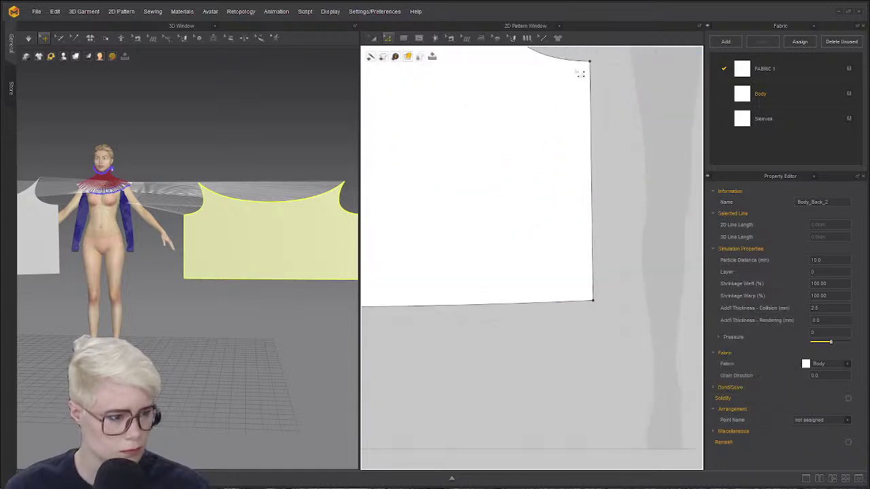
click(594, 66)
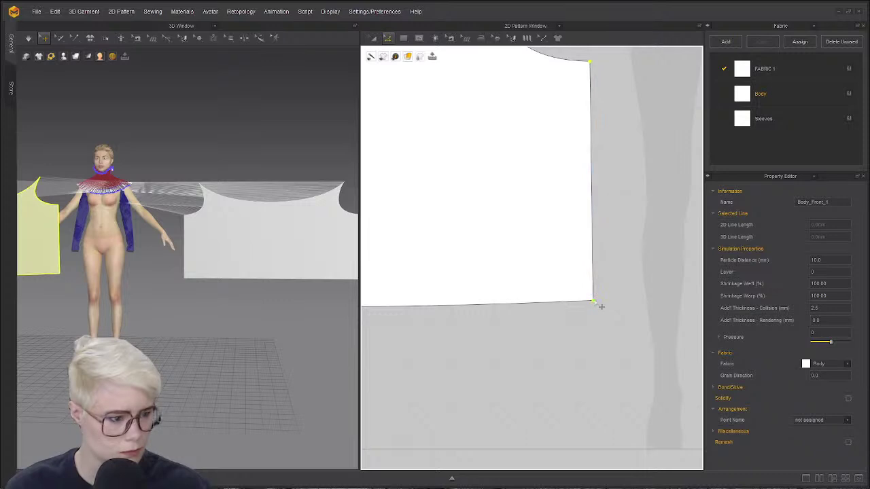
right_click(594, 302)
mouse_move(630, 340)
click(704, 355)
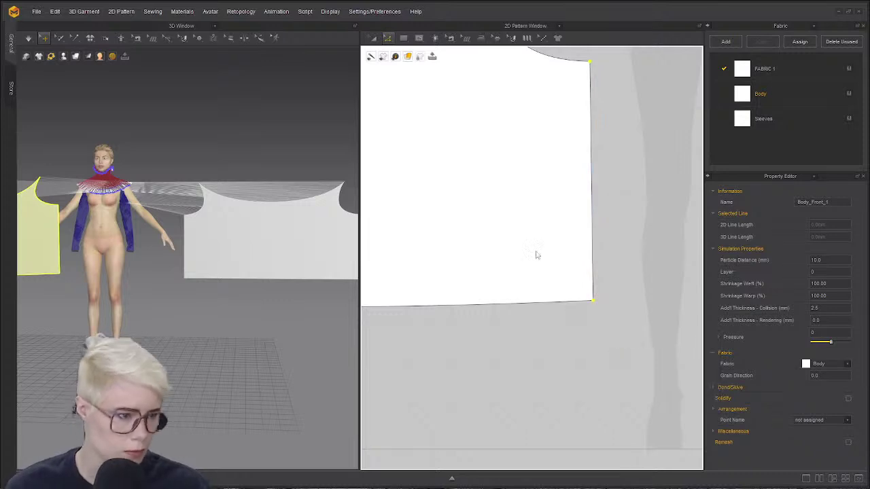
scroll(537, 256, down, 5)
scroll(393, 265, up, 4)
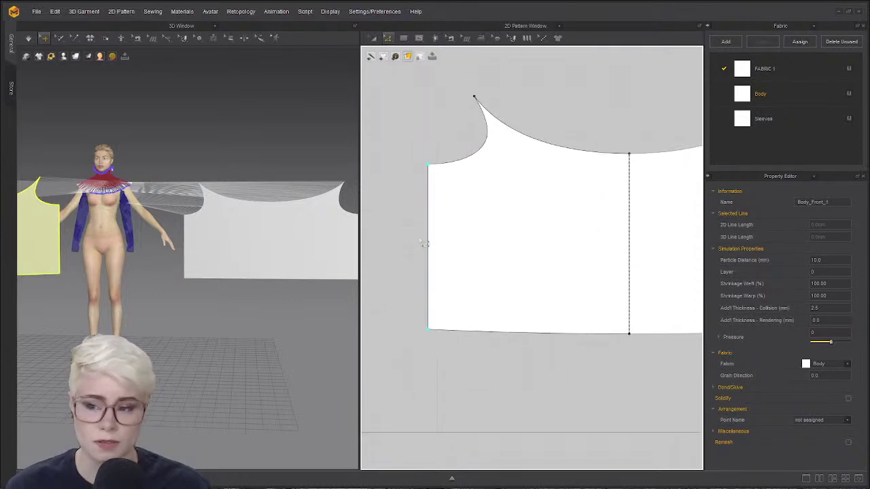
scroll(424, 244, up, 2)
click(403, 334)
scroll(513, 233, down, 6)
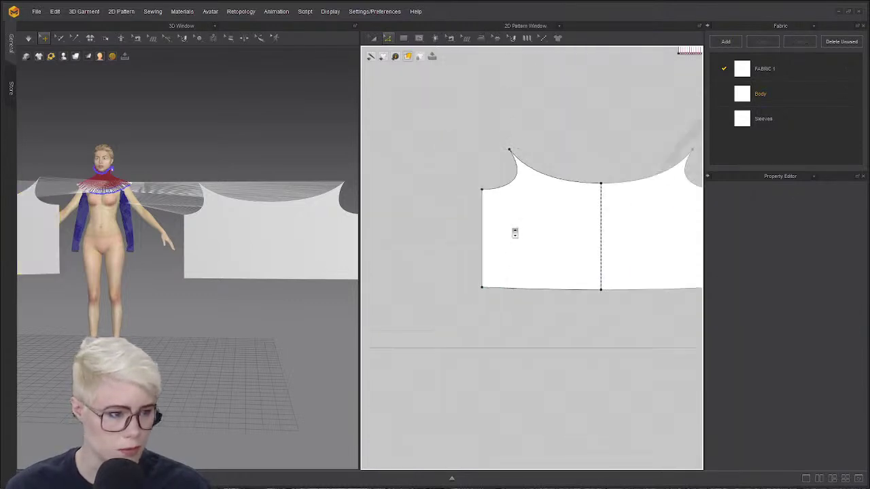
- Select both straight side seams of the back body pattern
right_drag(102, 174, 121, 180)
scroll(121, 180, up, 6)
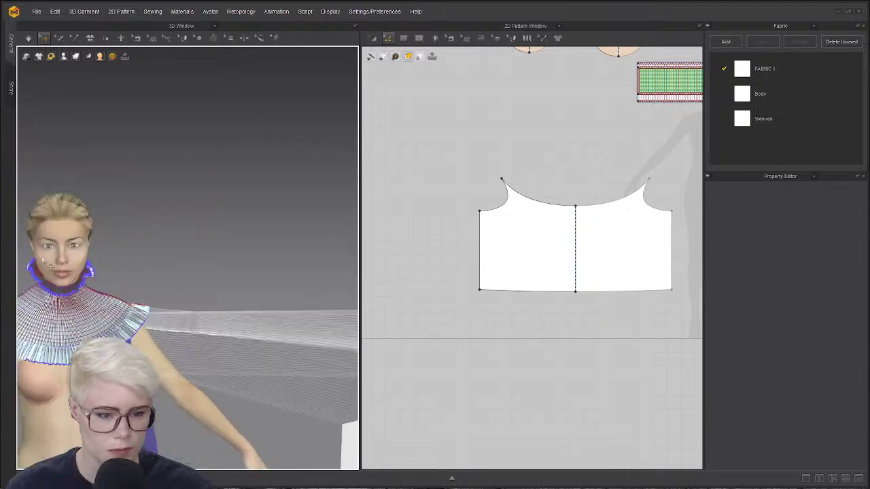
scroll(442, 186, down, 2)
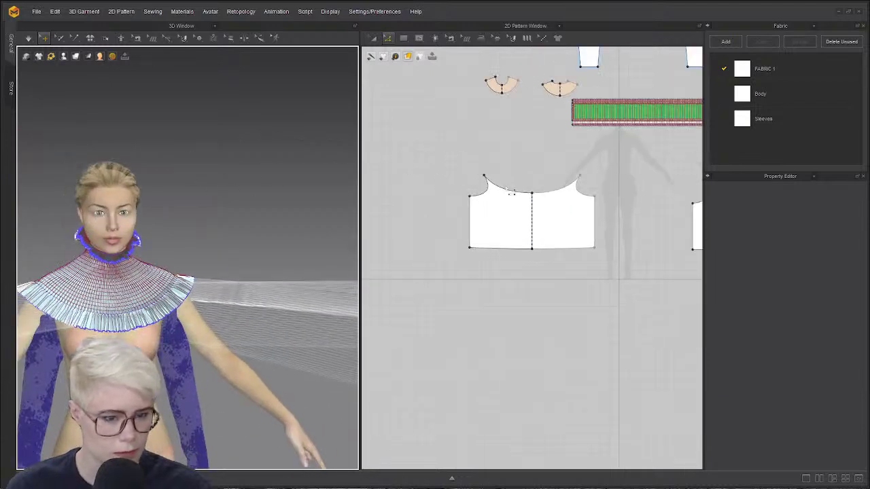
scroll(512, 193, up, 4)
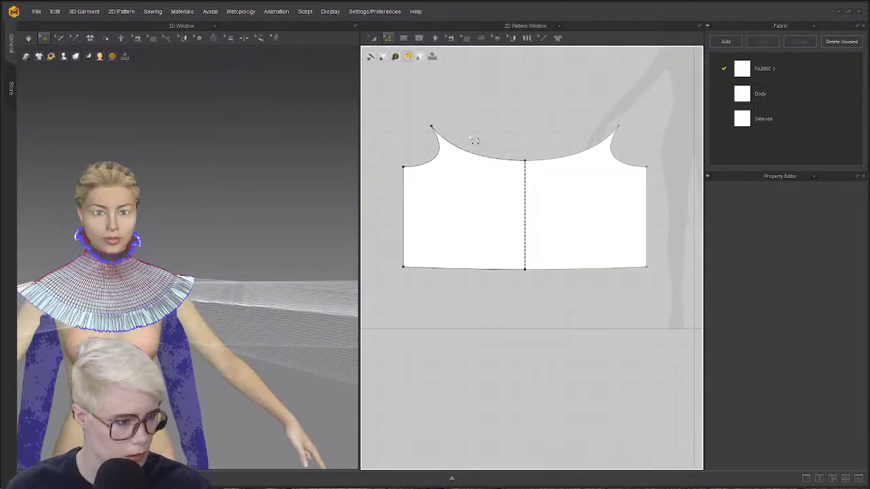
scroll(472, 138, down, 3)
middle_drag(673, 134, 371, 124)
click(438, 182)
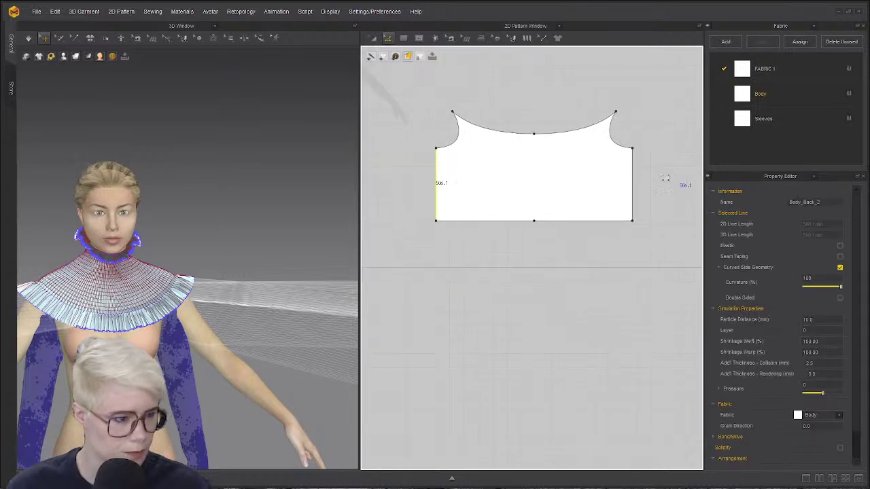
click(632, 185)
right_click(632, 169)
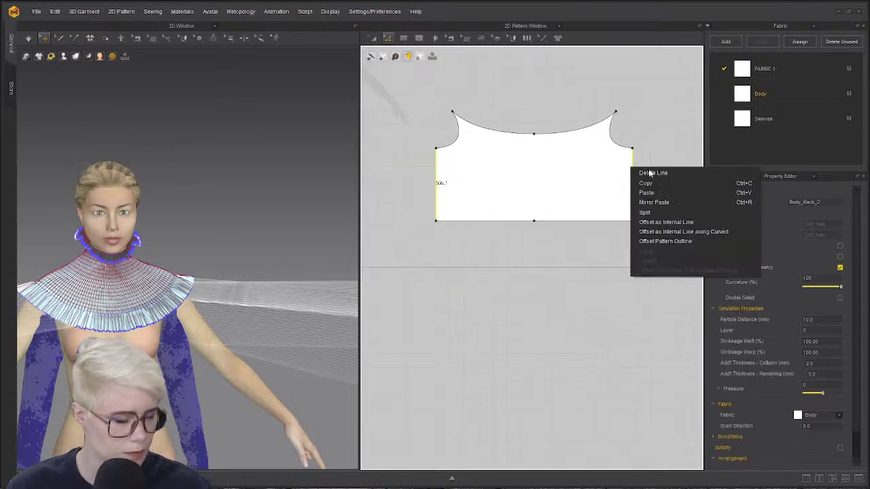
click(699, 233)
drag(469, 171, 397, 156)
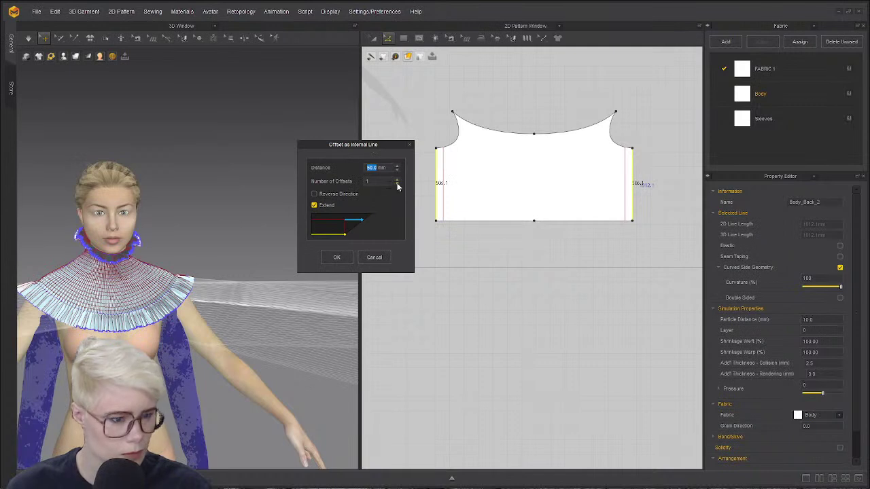
click(398, 184)
click(398, 183)
click(398, 184)
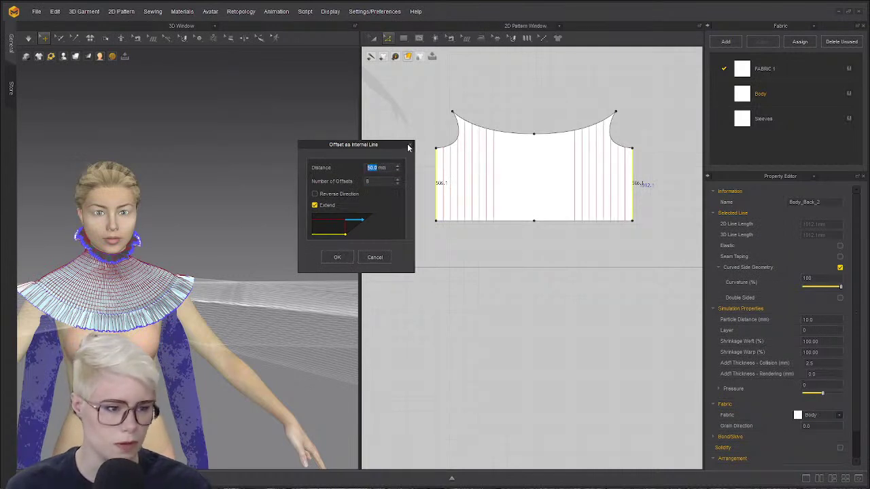
click(410, 145)
right_click(443, 183)
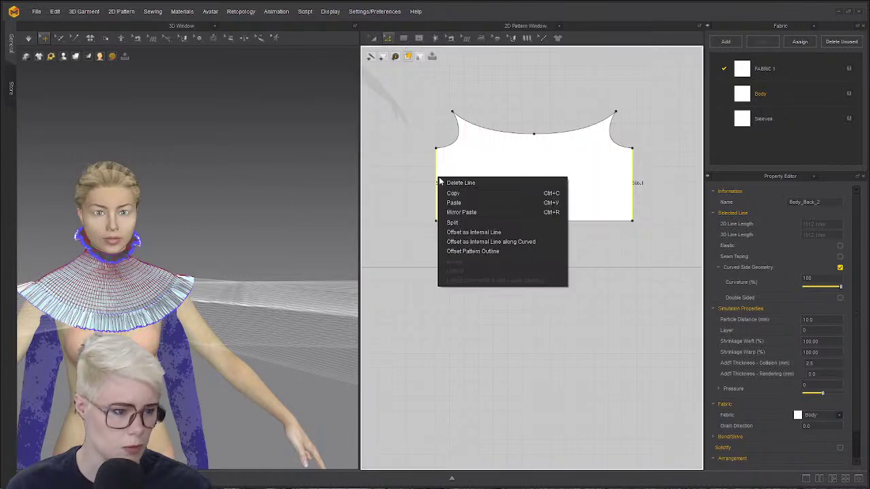
click(525, 239)
drag(492, 156, 305, 104)
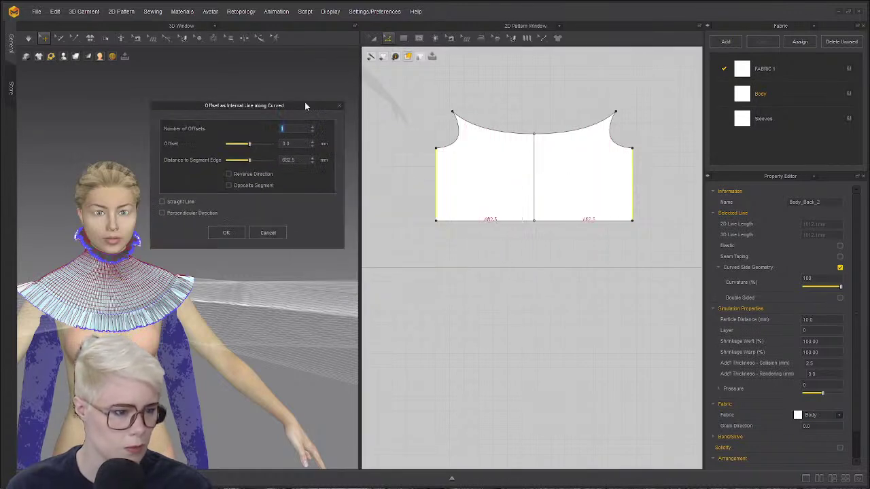
click(309, 125)
click(309, 125)
click(309, 125)
click(309, 125)
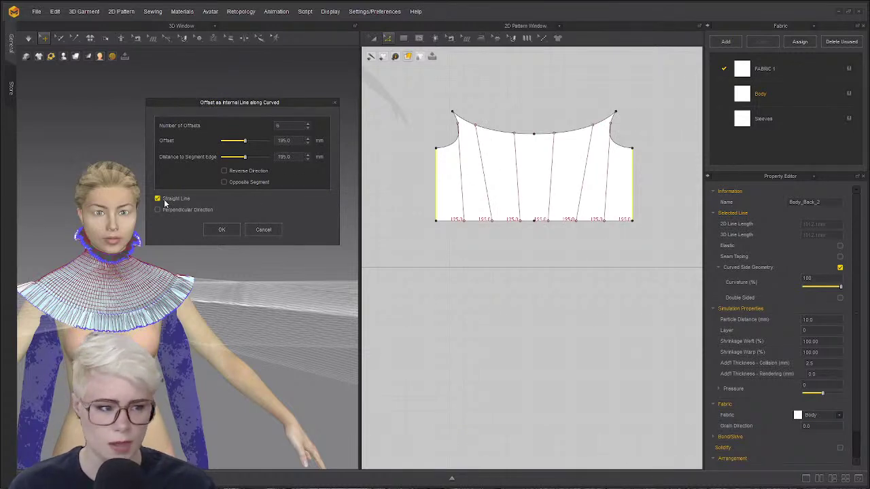
click(310, 125)
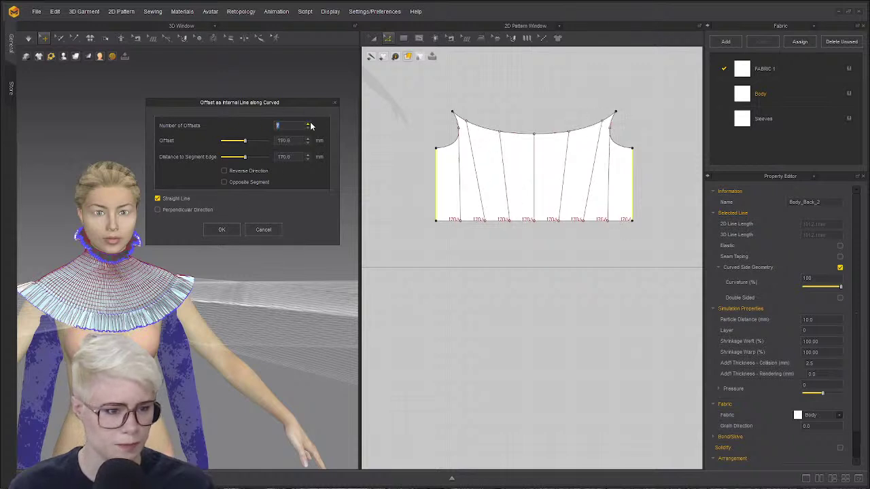
click(310, 125)
click(309, 125)
click(309, 125)
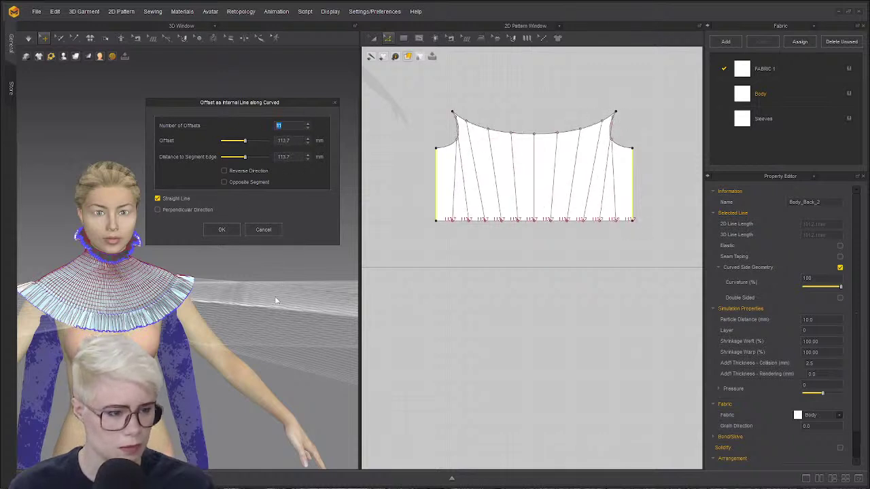
click(309, 125)
click(309, 129)
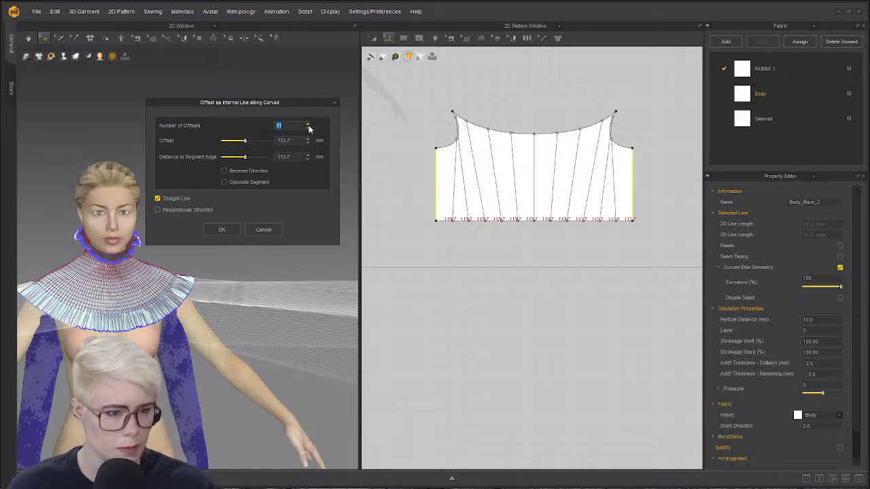
click(309, 125)
click(310, 125)
click(310, 125)
click(309, 125)
click(264, 230)
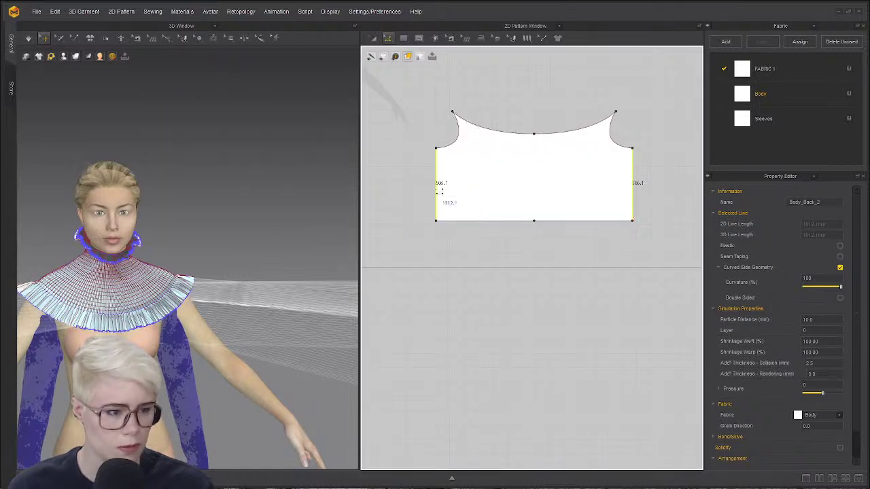
- Start Offset as Internal Line on both side seams of the back body pattern with a distance of 20 mm
scroll(449, 202, up, 3)
scroll(422, 201, down, 2)
scroll(416, 199, down, 2)
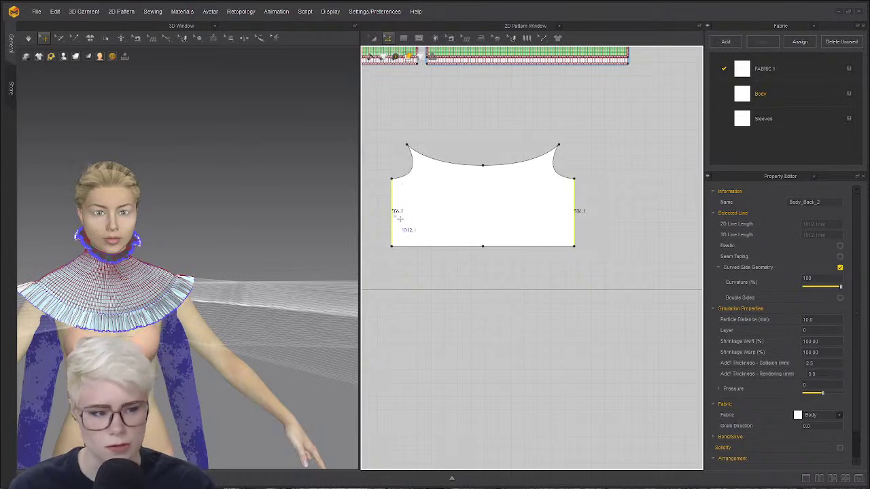
right_click(392, 213)
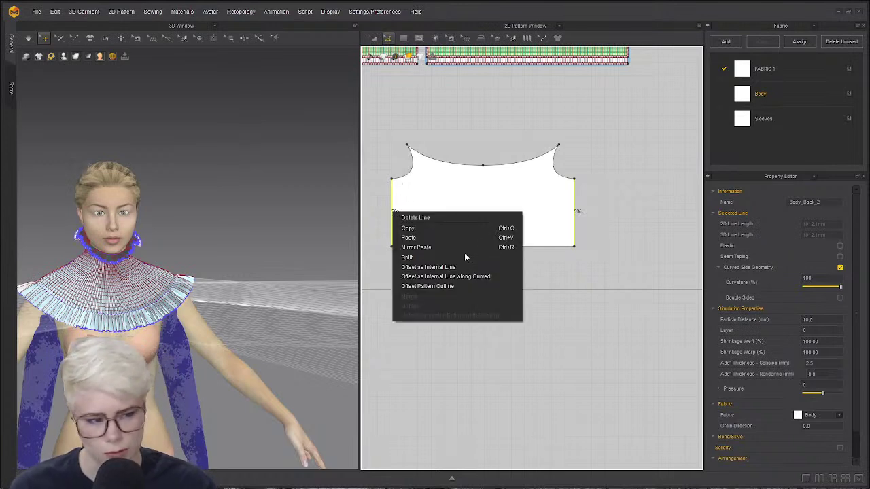
click(430, 268)
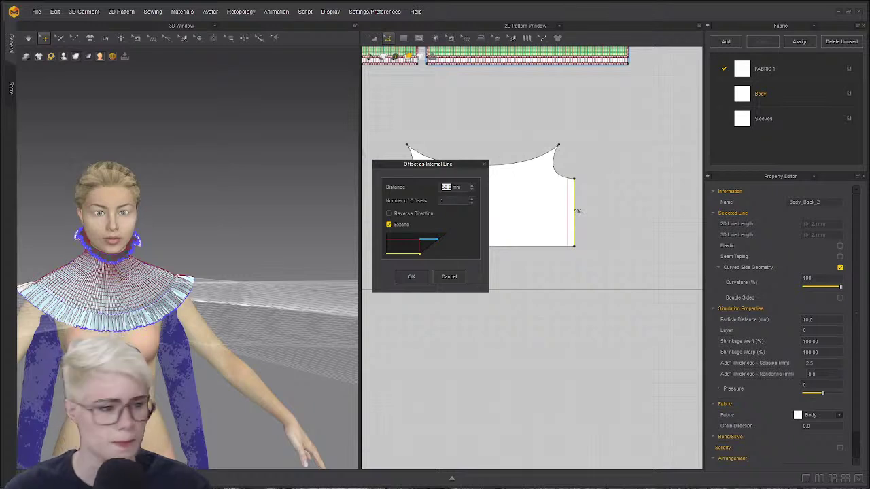
click(441, 163)
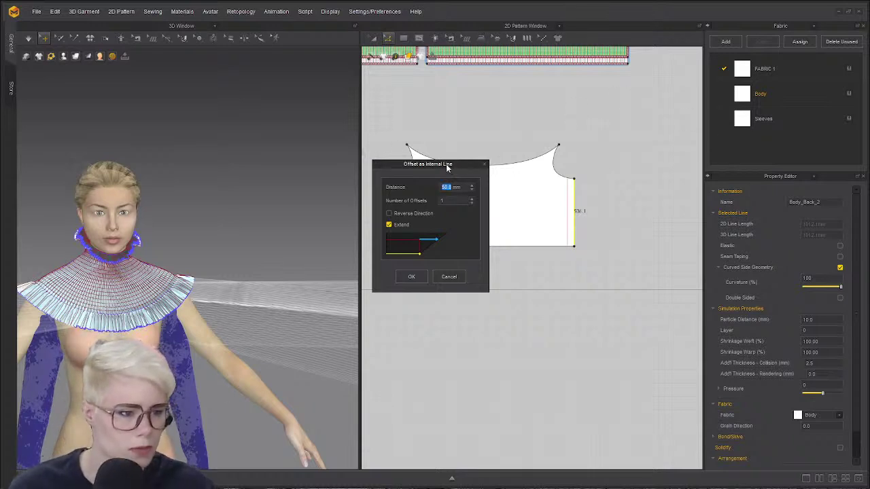
drag(446, 168, 357, 166)
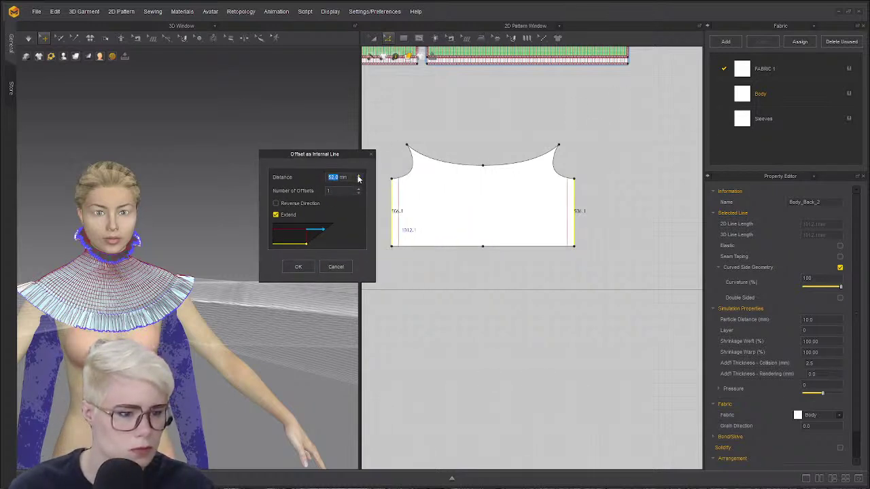
click(358, 175)
click(358, 175)
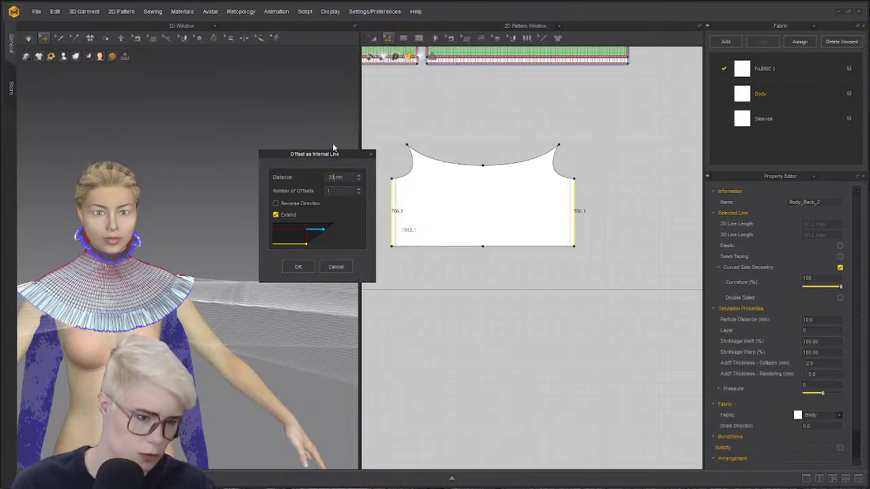
text(30)
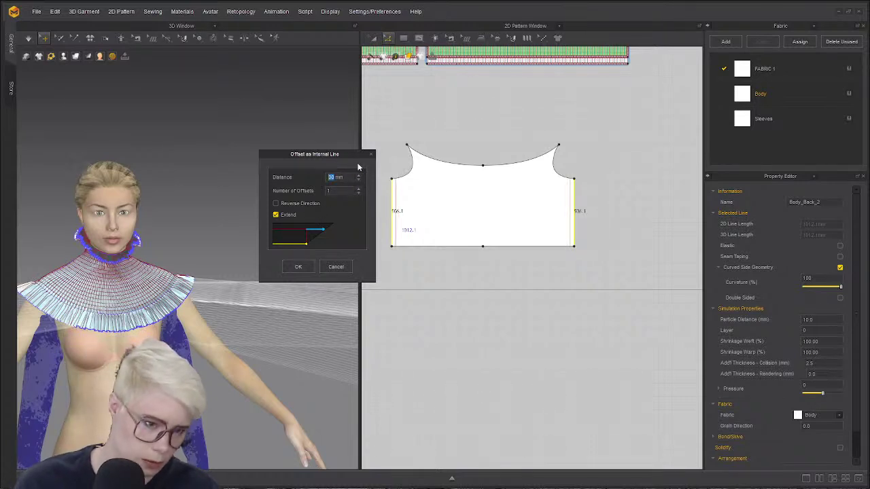
key(BackSpace)
key(BackSpace)
text(20)
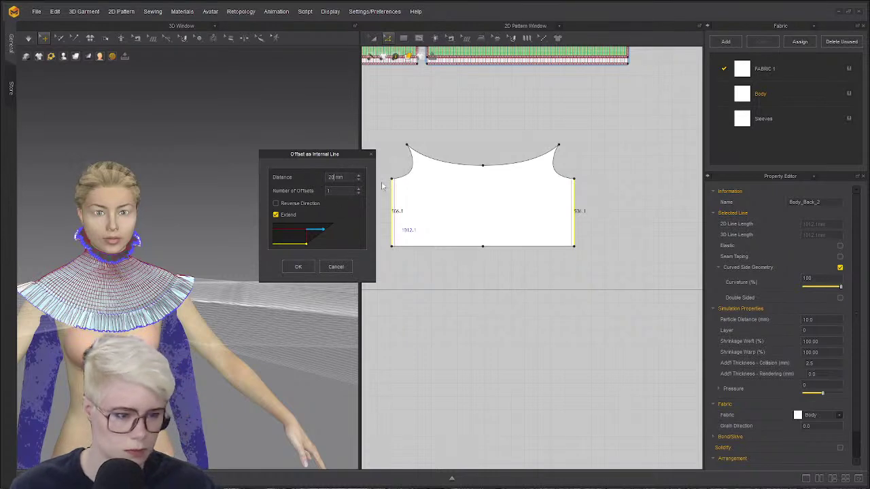
- Raise the number of internal line offsets from the back body pattern's side seams to 30
click(359, 189)
click(359, 189)
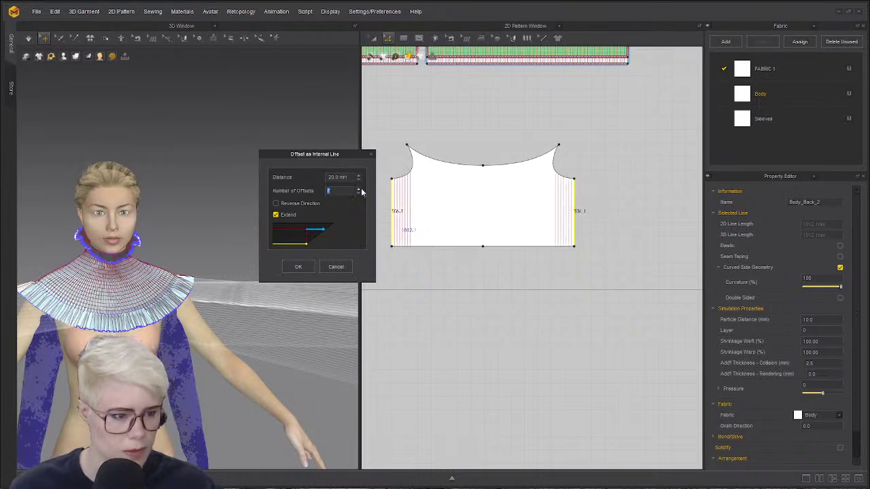
click(359, 189)
click(358, 189)
click(359, 189)
click(359, 189)
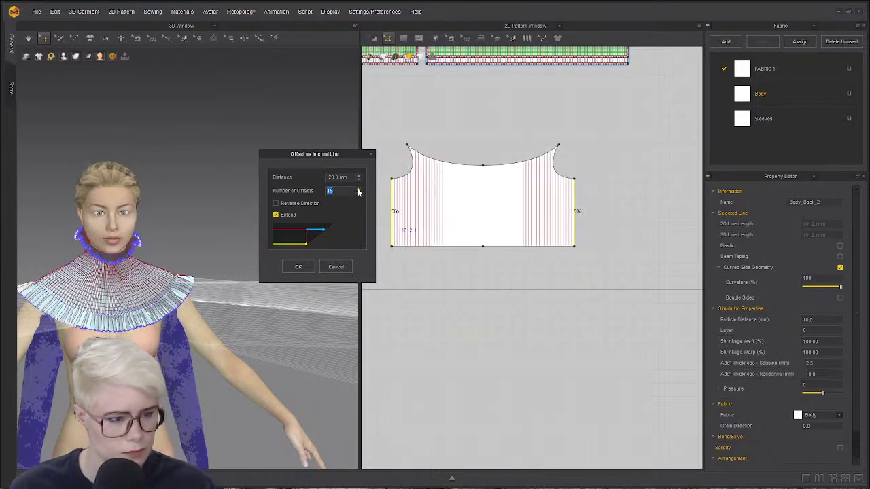
click(359, 189)
click(359, 189)
click(359, 189)
click(359, 189)
click(359, 190)
click(359, 190)
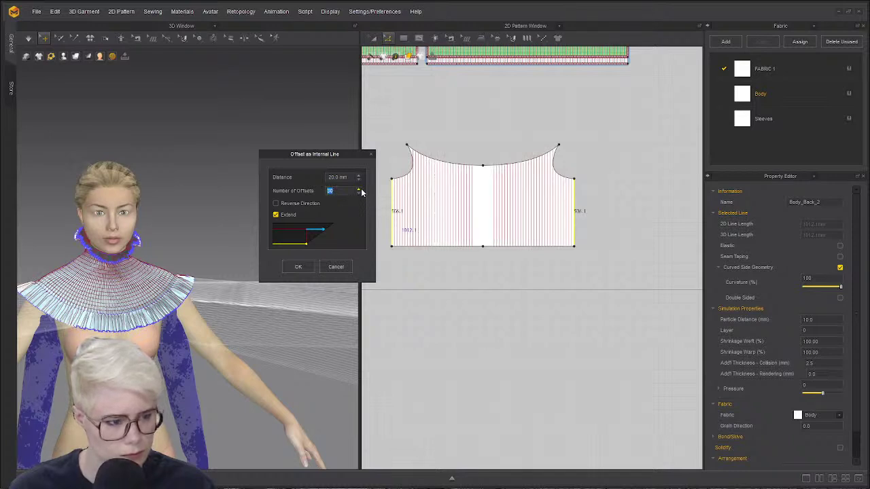
- Set the number of internal line offsets on the back body pattern to 33 at 20 mm spacing
click(359, 189)
click(359, 189)
click(359, 190)
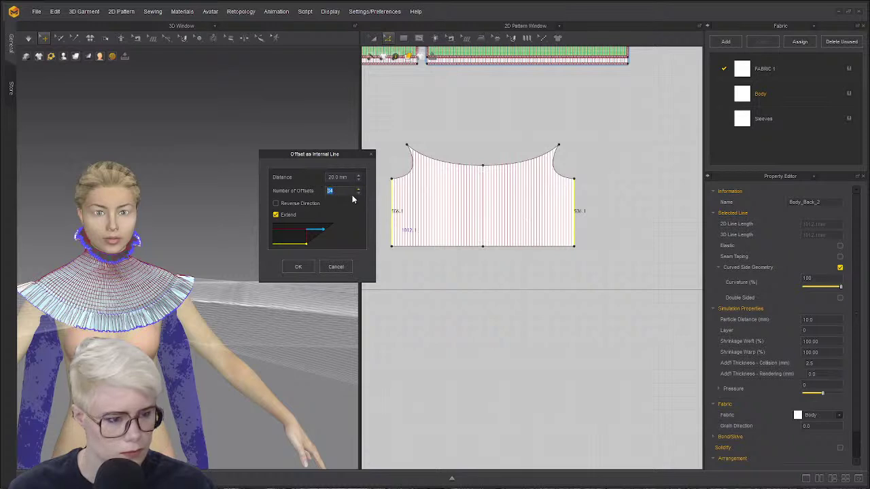
click(360, 193)
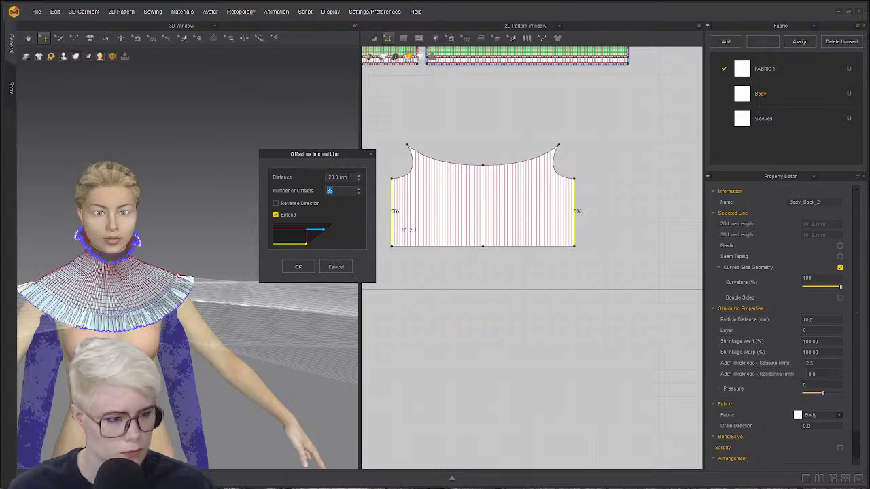
- Try a 19 mm offset distance with 35 internal line offsets on the back body pattern
text(19)
key(Return)
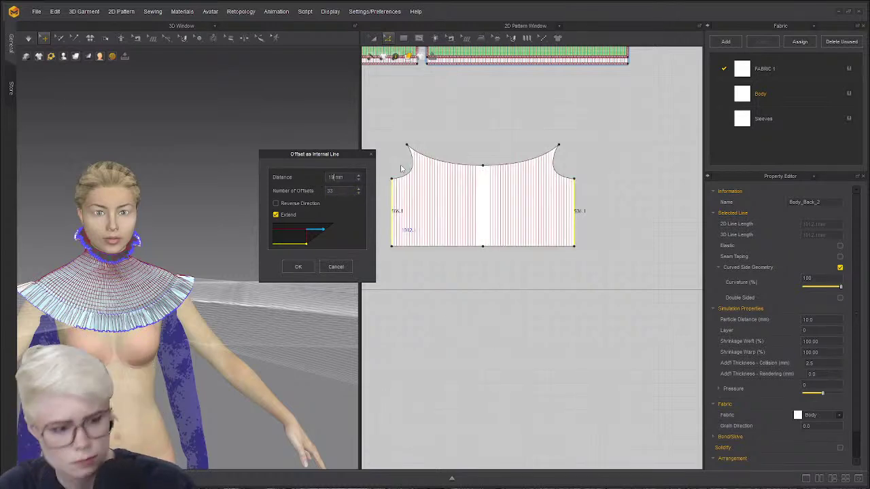
click(359, 189)
click(359, 189)
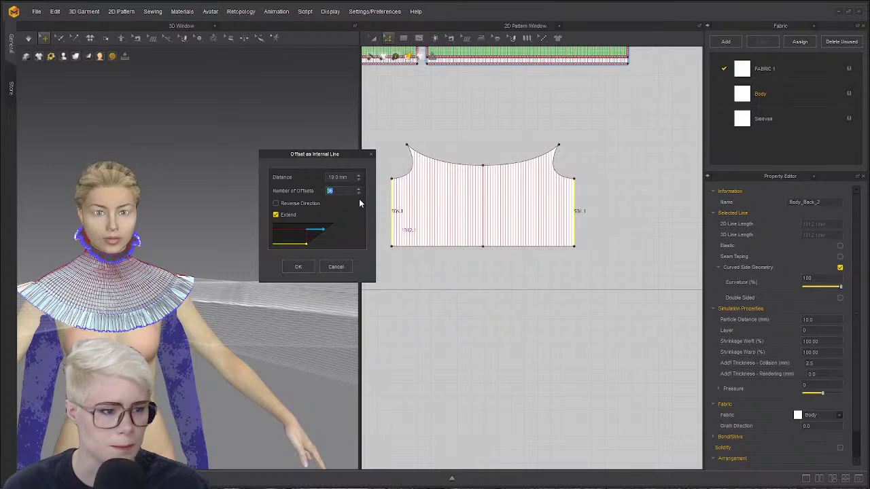
click(359, 193)
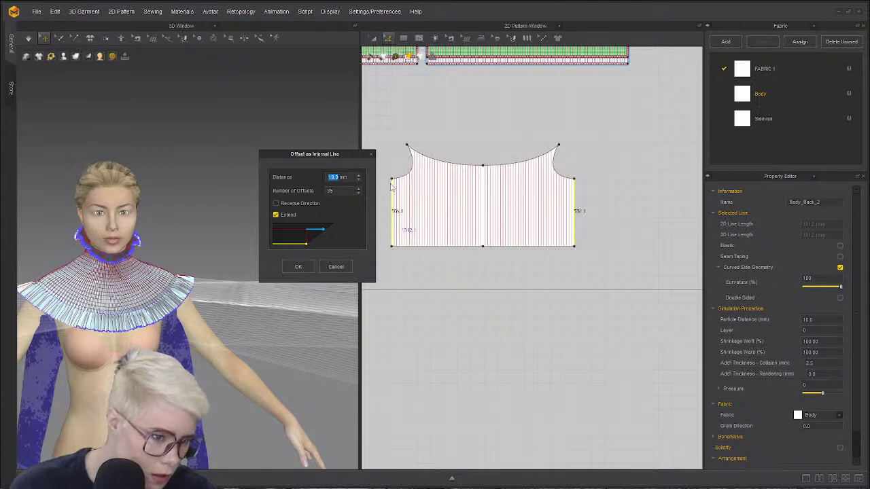
- Try an 18 mm offset distance with 37 internal line offsets on the back body pattern
text(18)
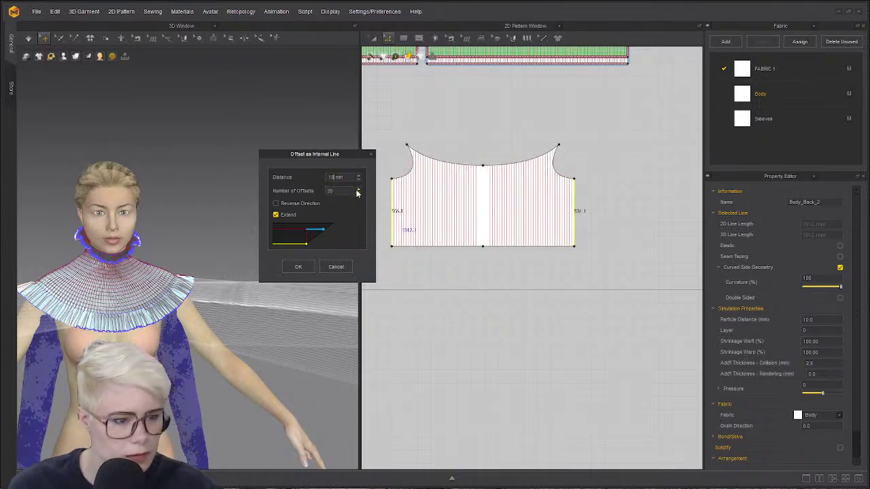
click(358, 190)
click(358, 190)
click(358, 190)
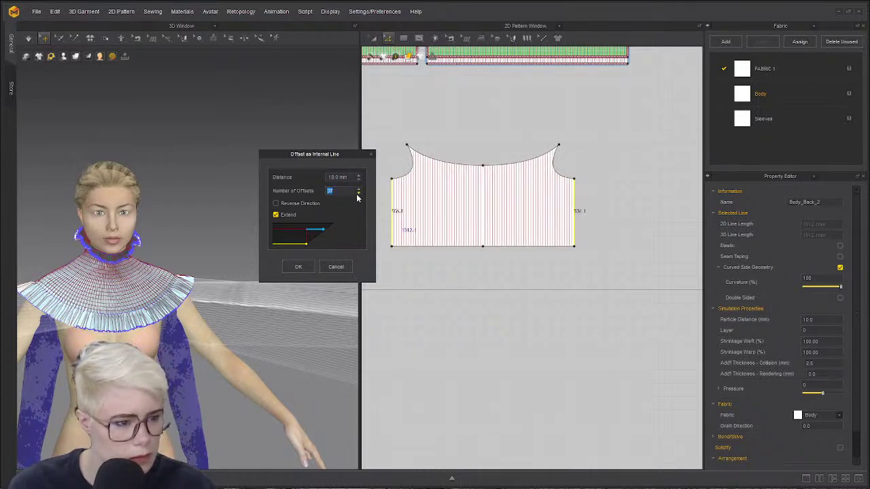
- Try a 17 mm offset distance with 40 internal line offsets on the back body pattern
click(360, 178)
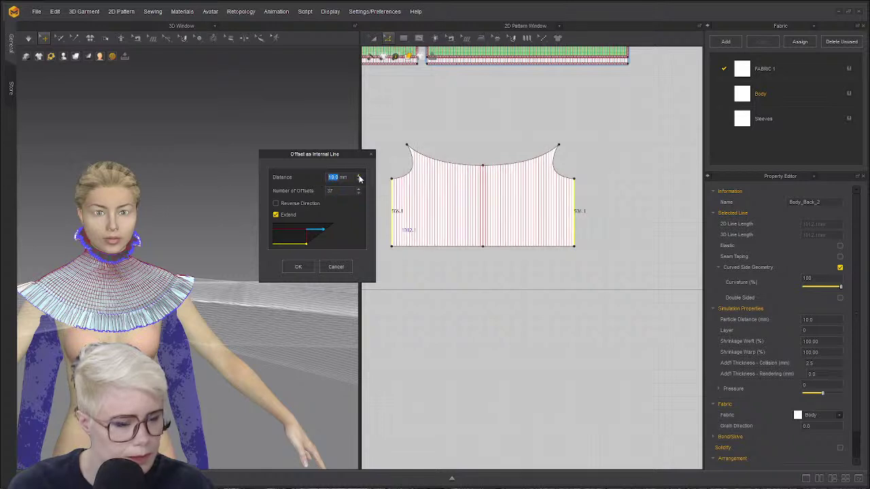
click(359, 178)
click(358, 190)
click(358, 190)
click(358, 190)
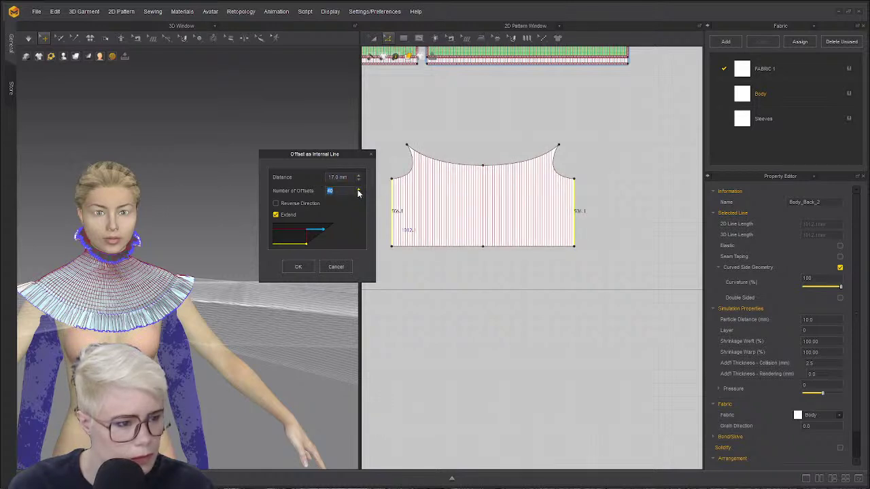
- Offset both side edges of the back body pattern as internal lines, with 42 offsets at a distance of 16 mm
click(358, 180)
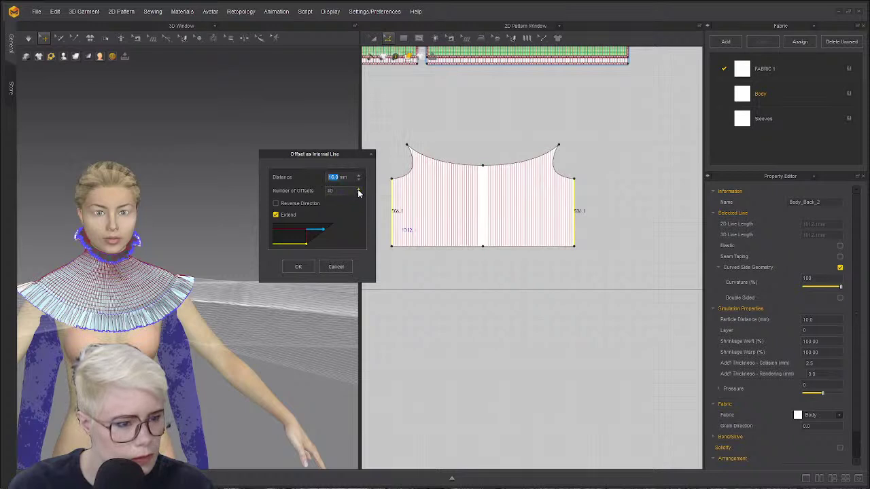
click(359, 189)
click(358, 189)
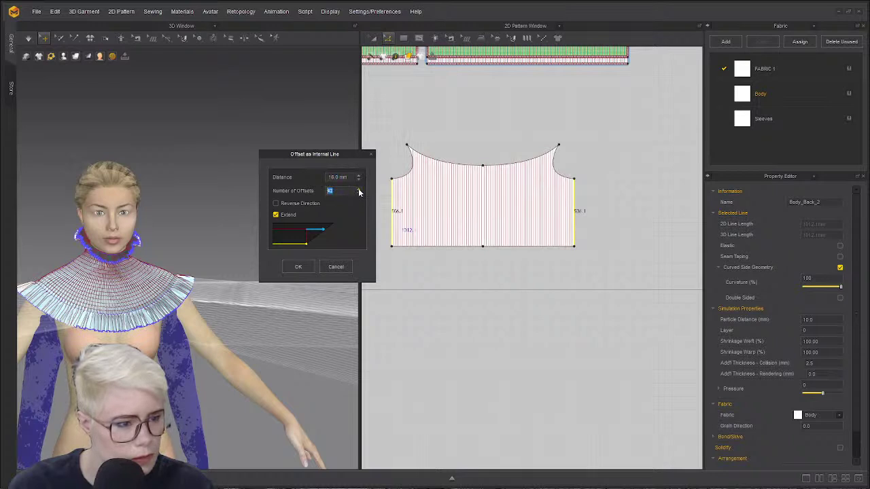
click(307, 269)
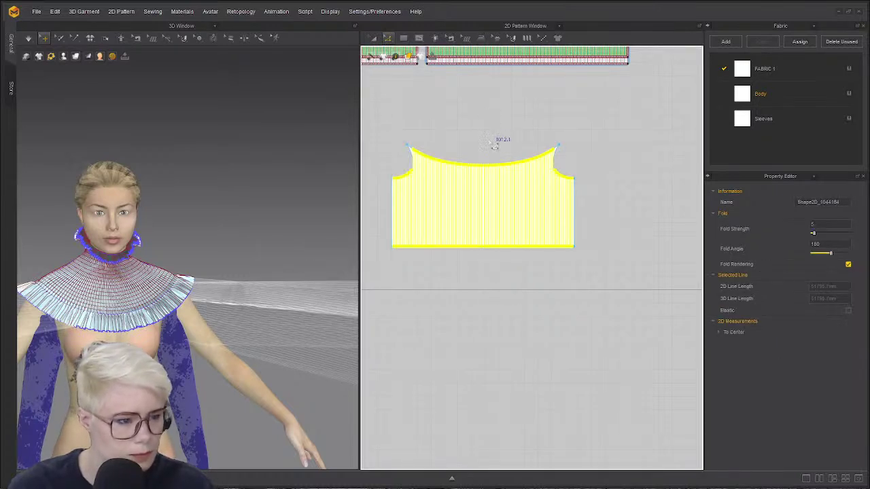
click(526, 39)
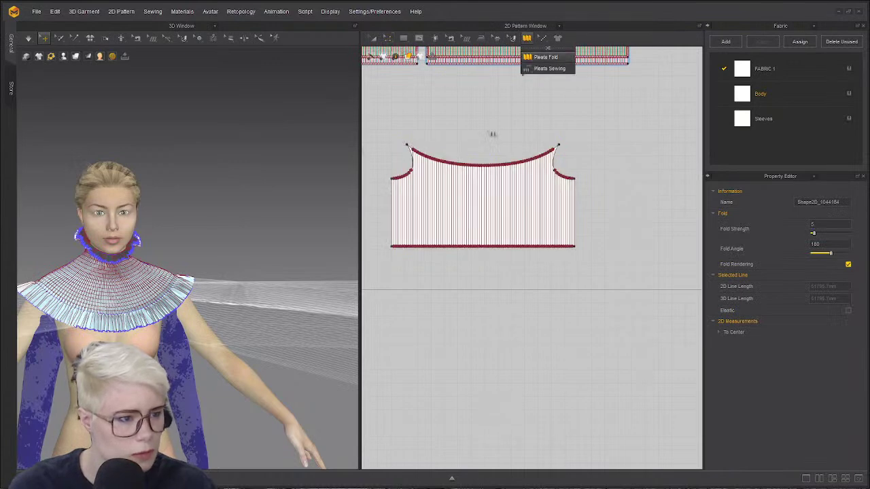
click(376, 189)
key(Escape)
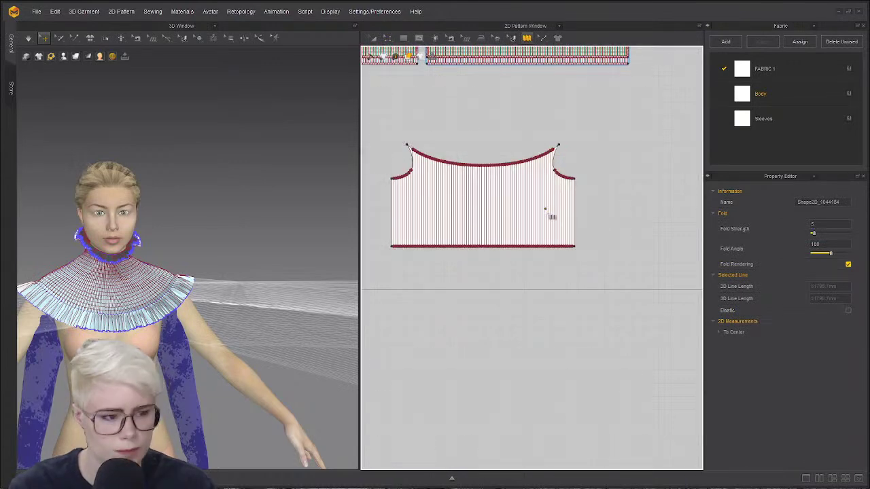
- Shift the internal lines nearest the back pattern's centre sideways by a few millimetres to even out their spacing
scroll(545, 208, up, 3)
scroll(470, 207, up, 5)
scroll(533, 259, down, 5)
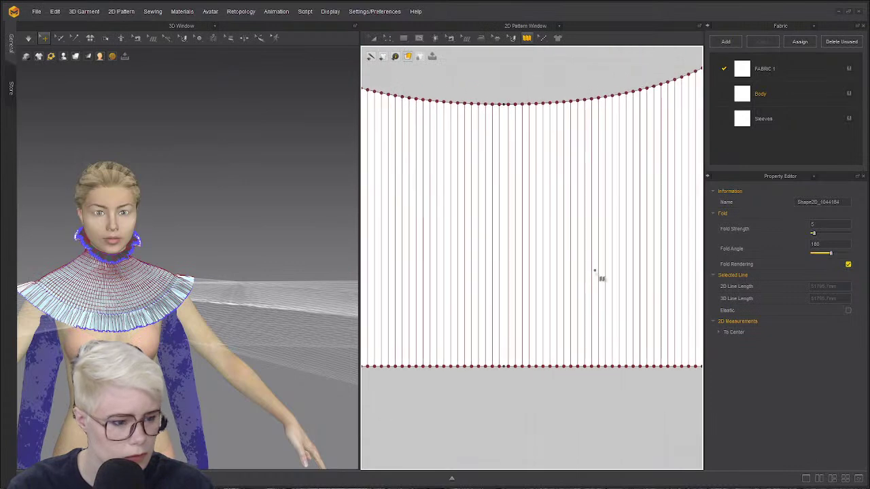
scroll(514, 219, up, 6)
key(z)
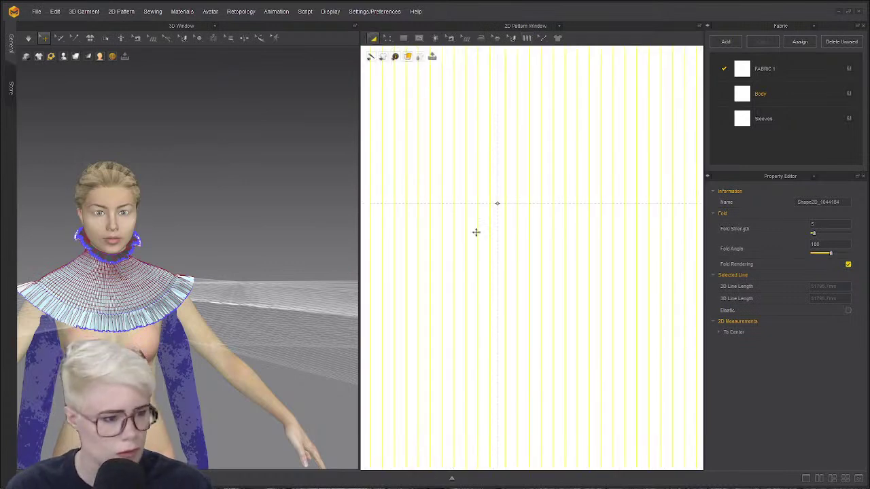
scroll(478, 237, down, 2)
click(512, 454)
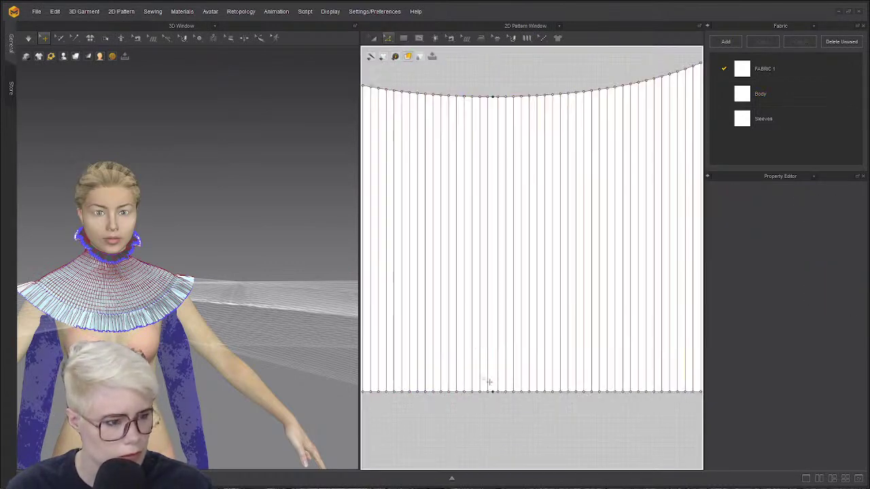
click(495, 248)
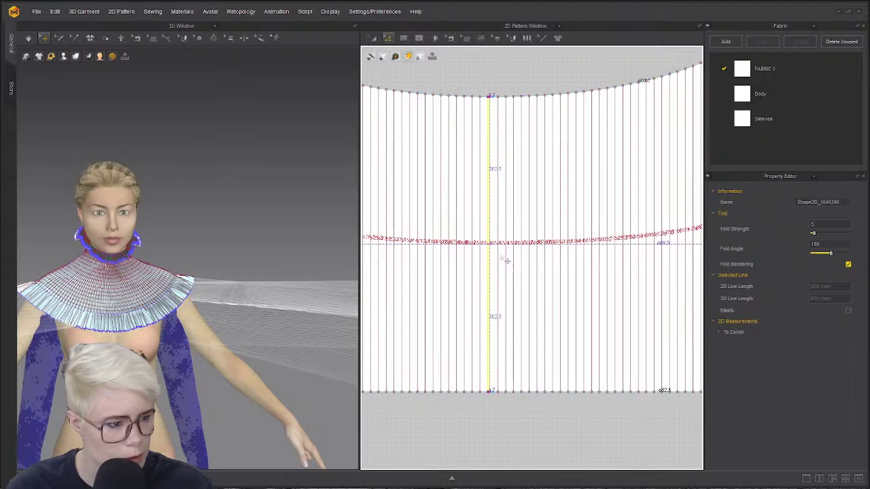
click(508, 261)
drag(508, 261, 507, 261)
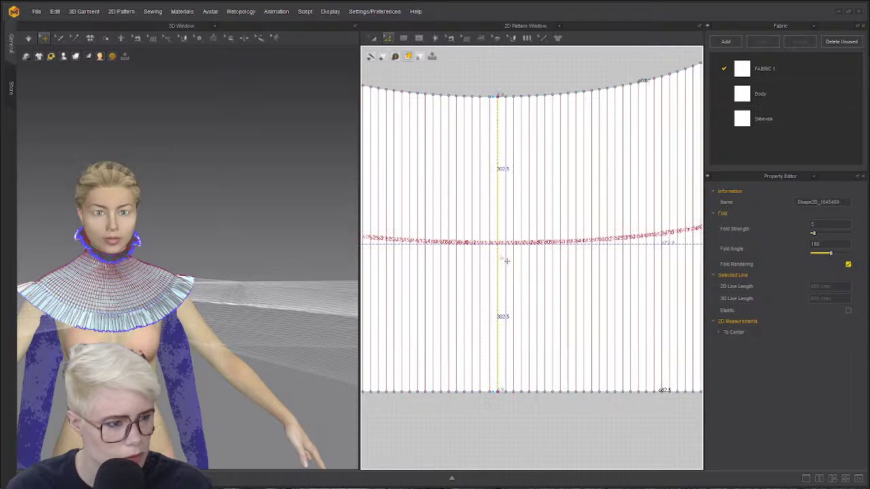
drag(503, 393, 483, 375)
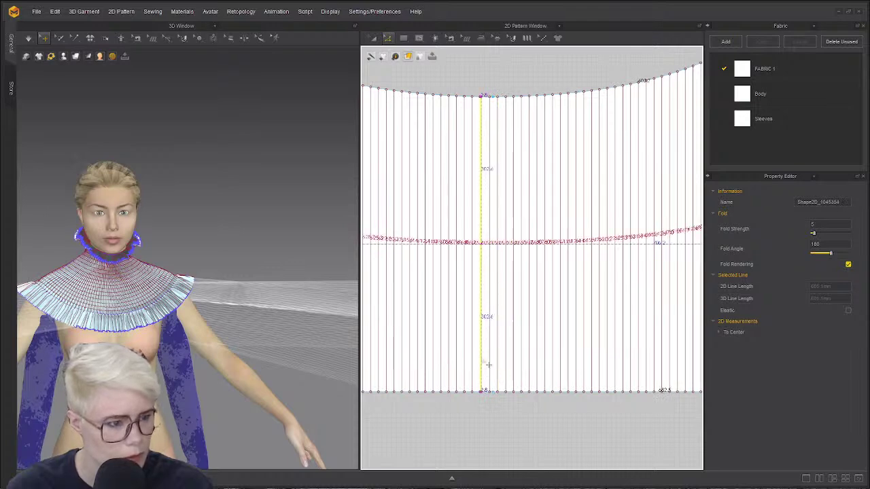
click(496, 414)
- Apply Pleats Fold across all internal lines of the back body pattern, from beyond one side edge to beyond the other
scroll(496, 412, down, 3)
scroll(528, 202, up, 3)
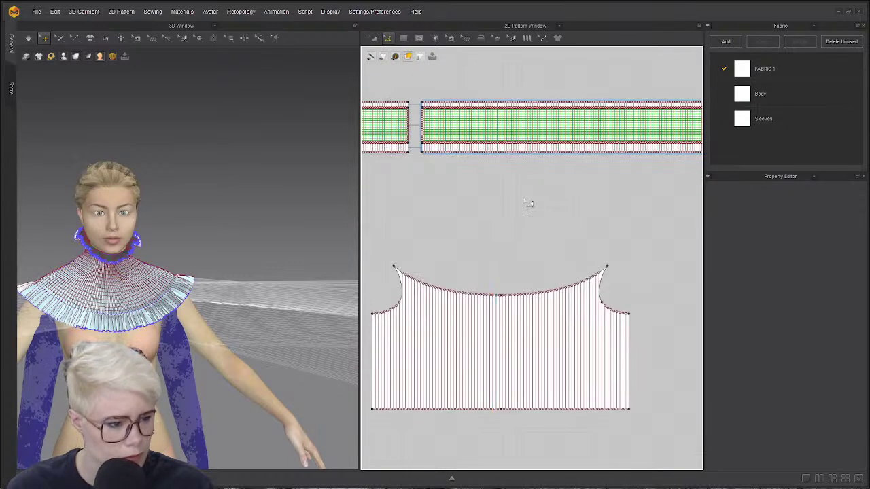
scroll(493, 204, down, 2)
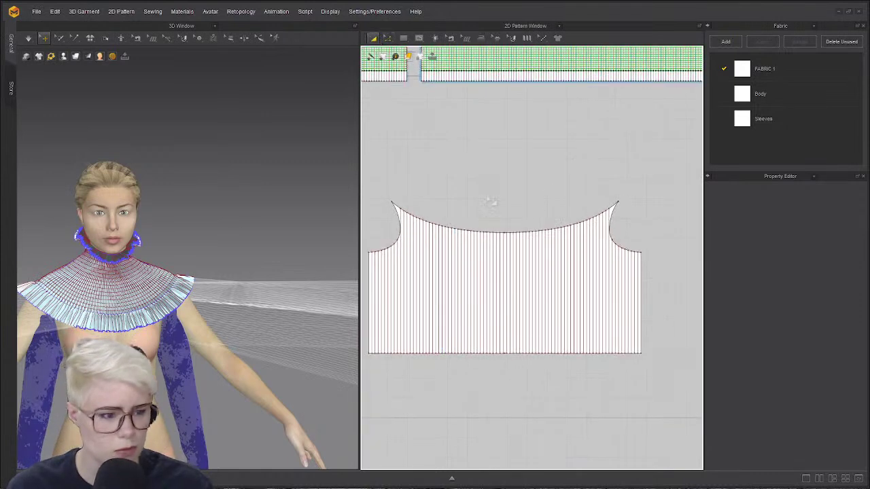
scroll(486, 216, up, 3)
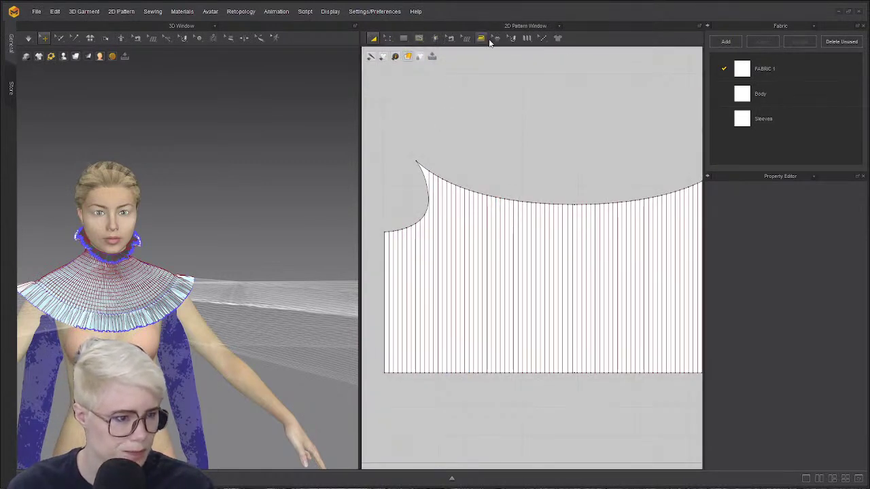
click(527, 39)
scroll(568, 152, down, 3)
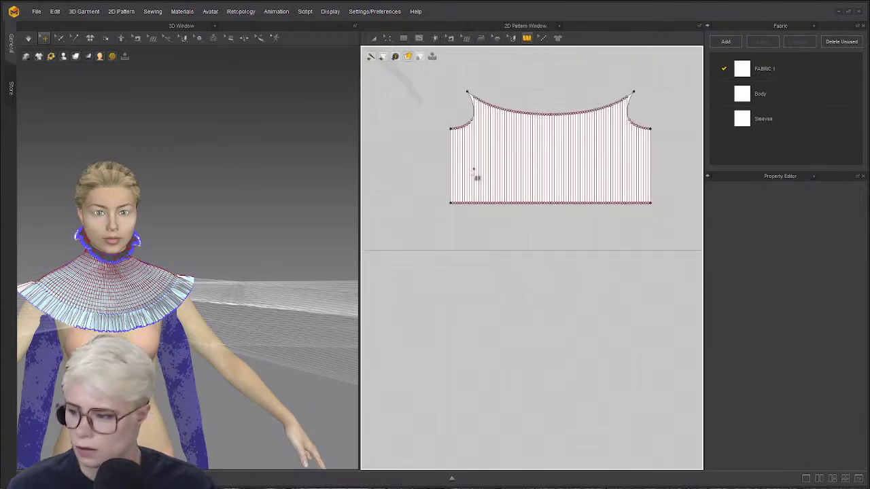
click(425, 156)
click(682, 163)
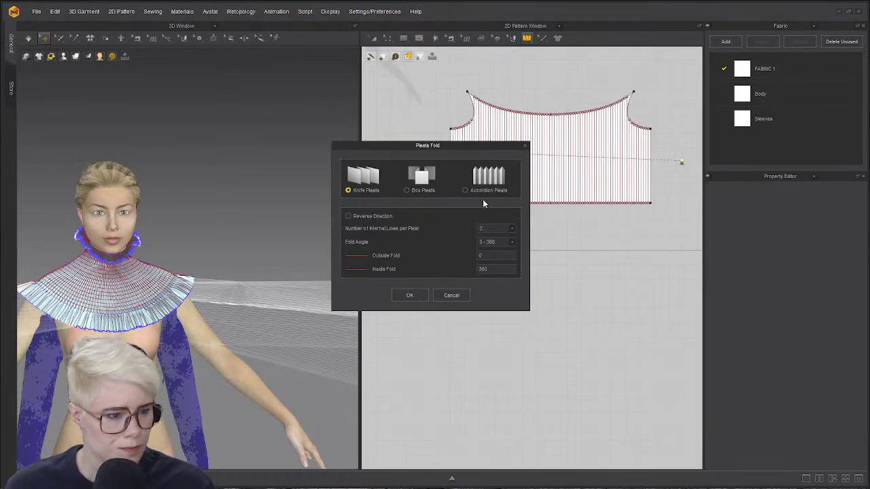
click(512, 231)
click(410, 297)
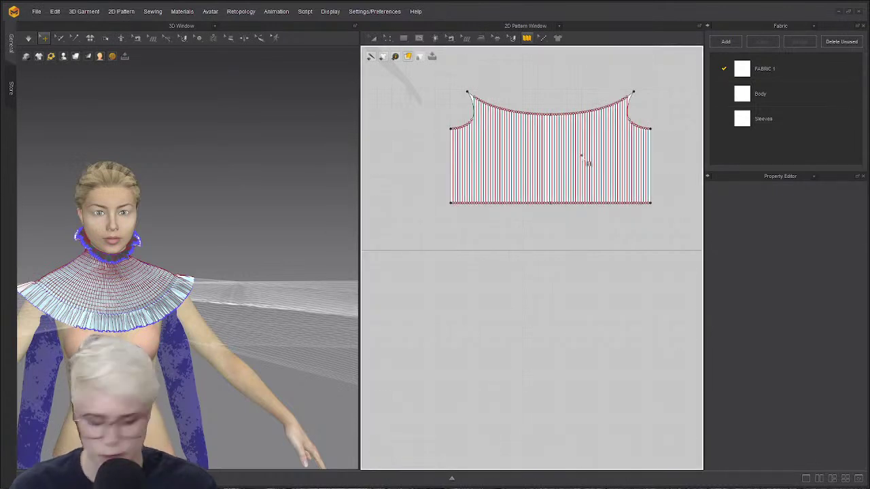
- Offset the side edge of the front body pattern as extended internal lines spaced 16 mm apart up to the centre line
scroll(412, 190, down, 3)
middle_drag(413, 190, 646, 205)
scroll(573, 204, up, 3)
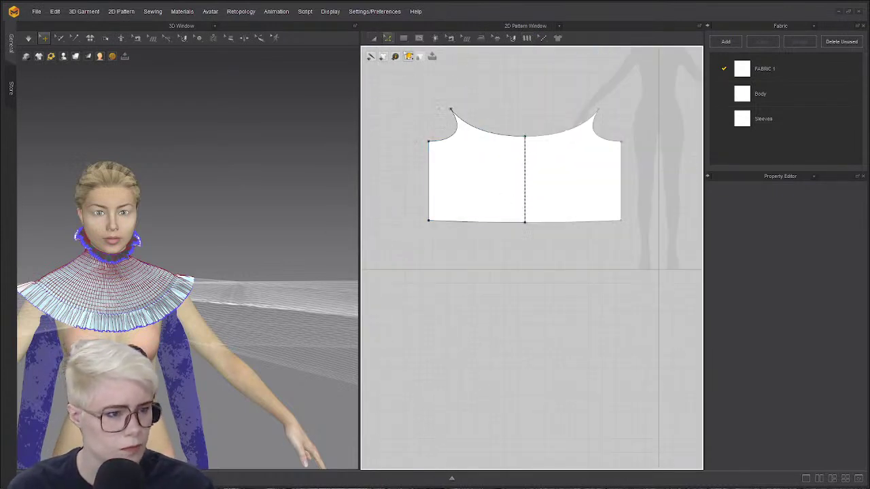
click(420, 38)
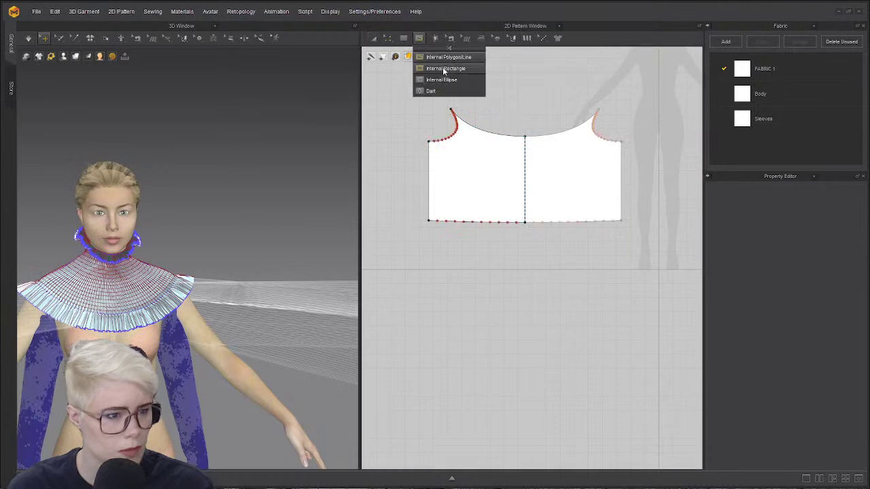
click(388, 38)
click(430, 174)
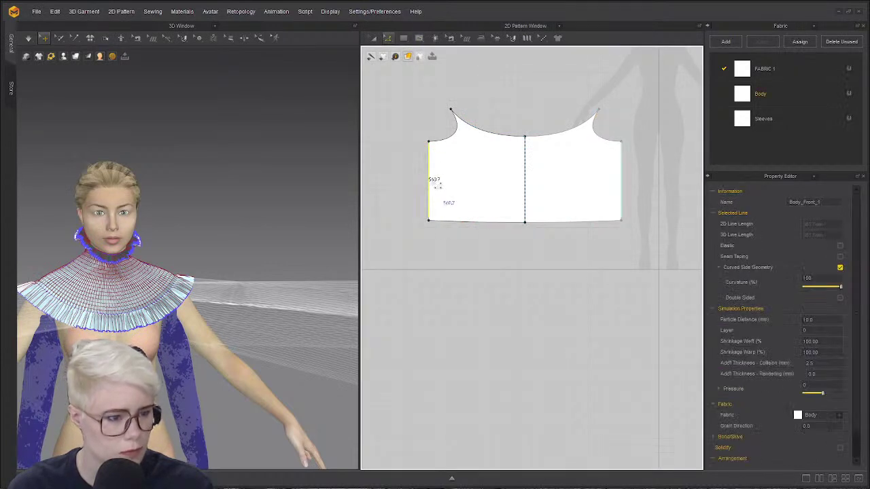
right_click(429, 176)
click(486, 252)
drag(431, 166, 370, 126)
key(Tab)
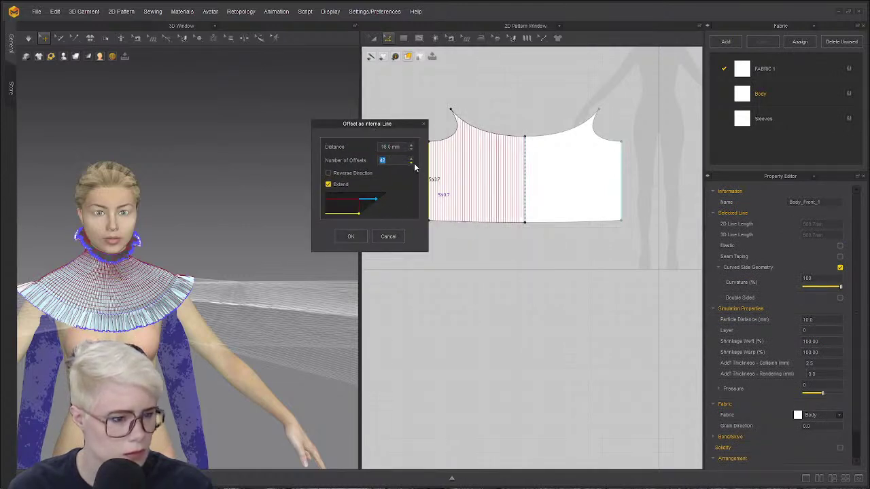
click(363, 239)
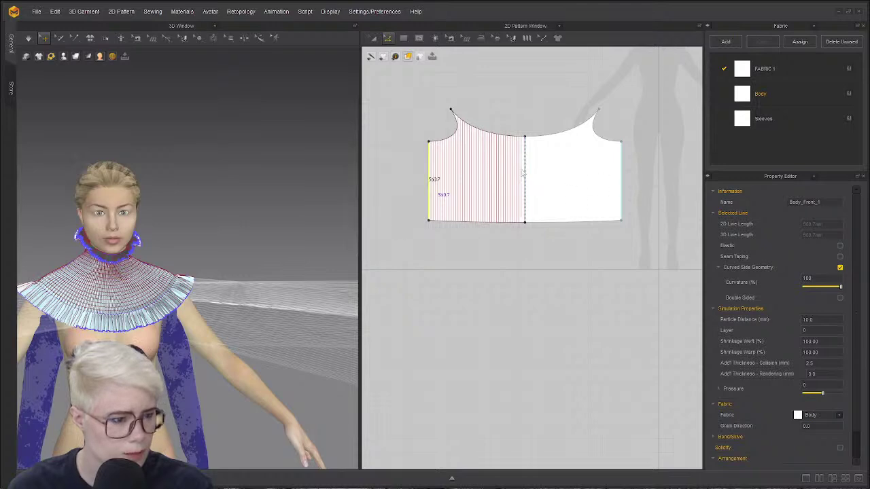
- Paste a copy of the front pattern's innermost internal line about 12 mm closer to the centre line, filling the wide gap
scroll(561, 117, up, 5)
scroll(554, 98, down, 4)
scroll(515, 118, up, 5)
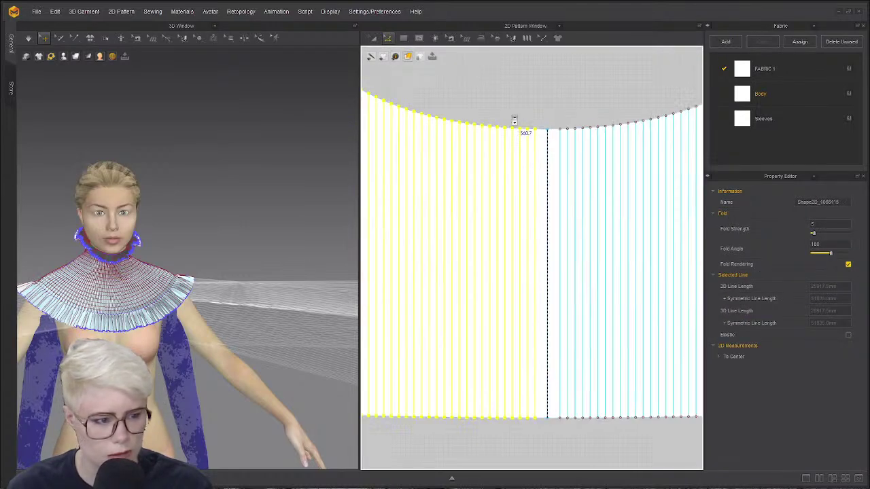
scroll(545, 280, up, 4)
scroll(576, 164, down, 5)
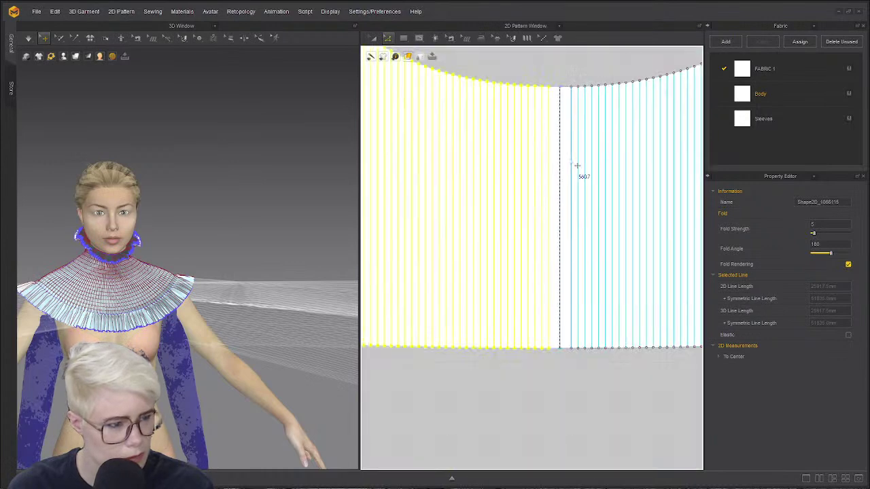
click(569, 107)
scroll(569, 107, up, 3)
click(565, 145)
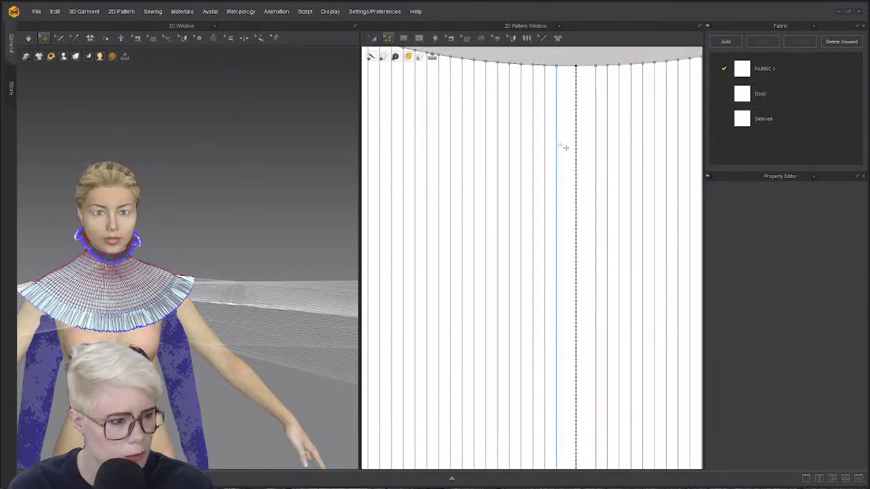
scroll(560, 231, down, 5)
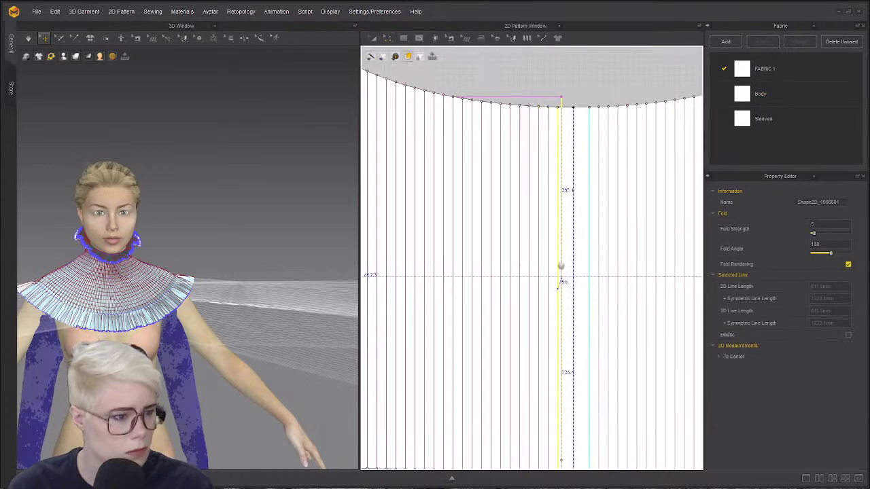
scroll(553, 194, up, 4)
scroll(553, 195, up, 1)
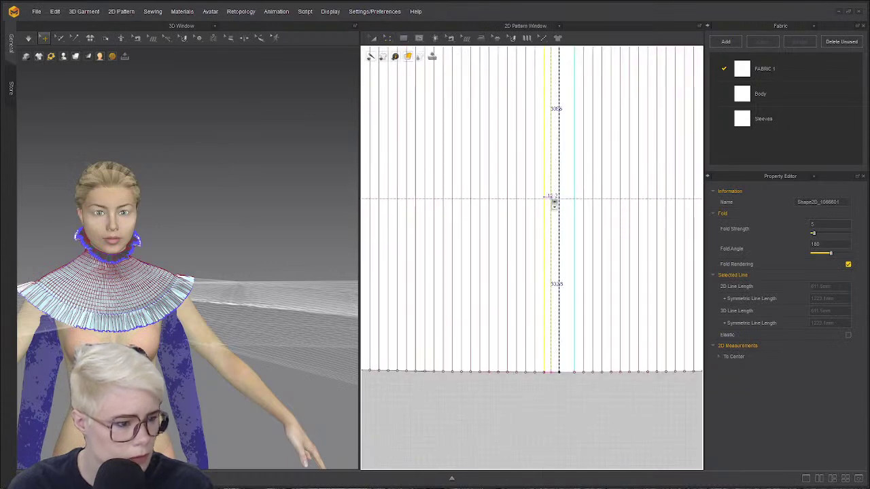
click(552, 199)
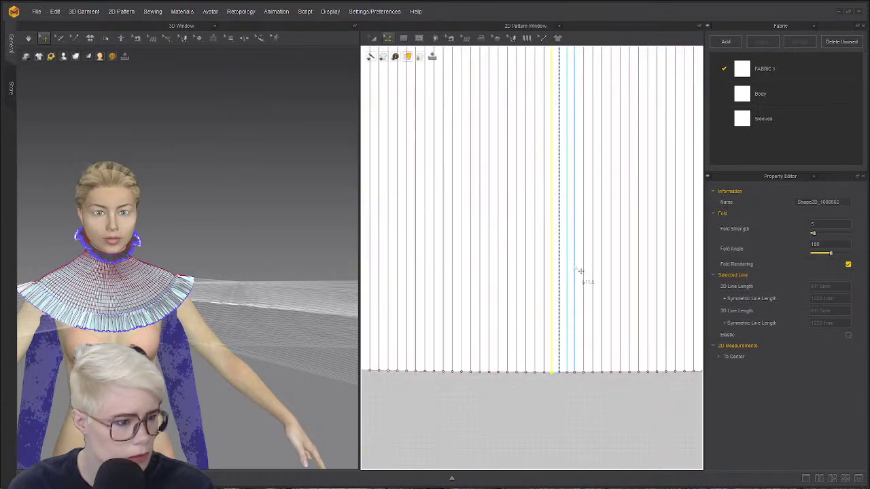
scroll(578, 270, down, 5)
click(581, 316)
- Set the particle distance of both the front and back body patterns to 20 mm
scroll(524, 315, down, 1)
middle_drag(523, 315, 432, 294)
scroll(460, 285, down, 2)
scroll(580, 263, down, 2)
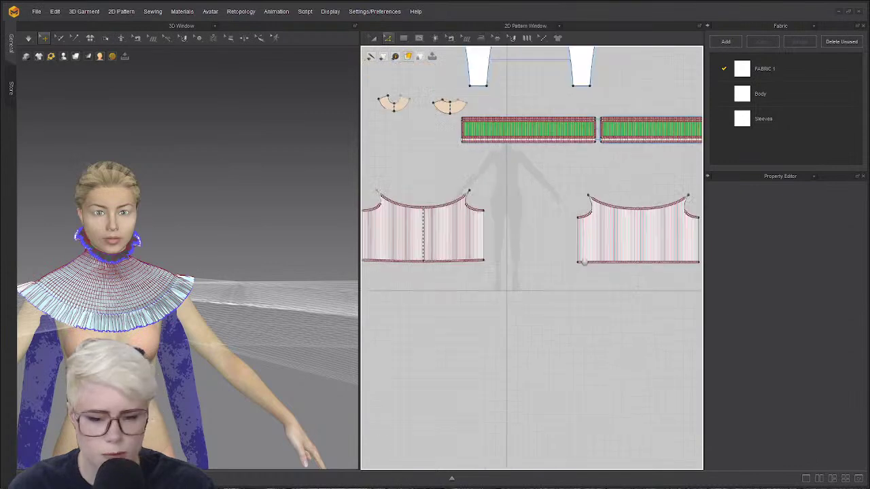
middle_drag(580, 262, 488, 238)
key(a)
scroll(498, 248, up, 3)
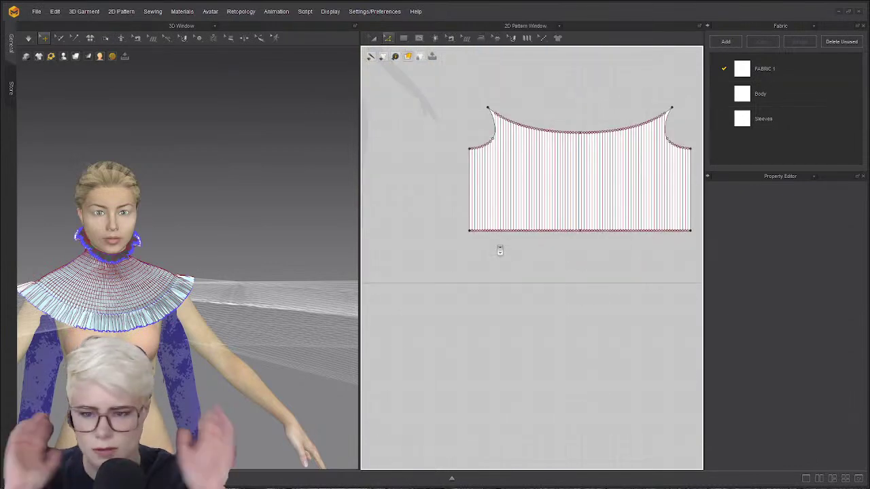
middle_drag(479, 169, 472, 170)
scroll(191, 129, down, 4)
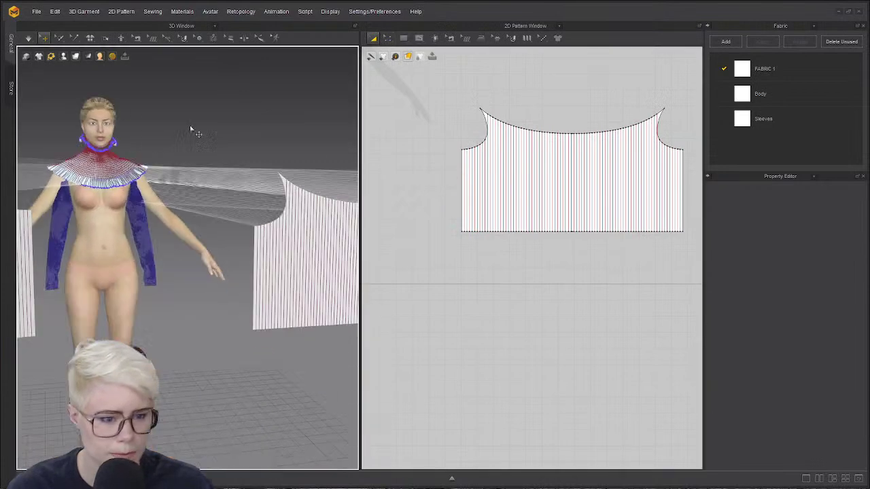
click(330, 260)
middle_drag(116, 264, 235, 250)
click(246, 256)
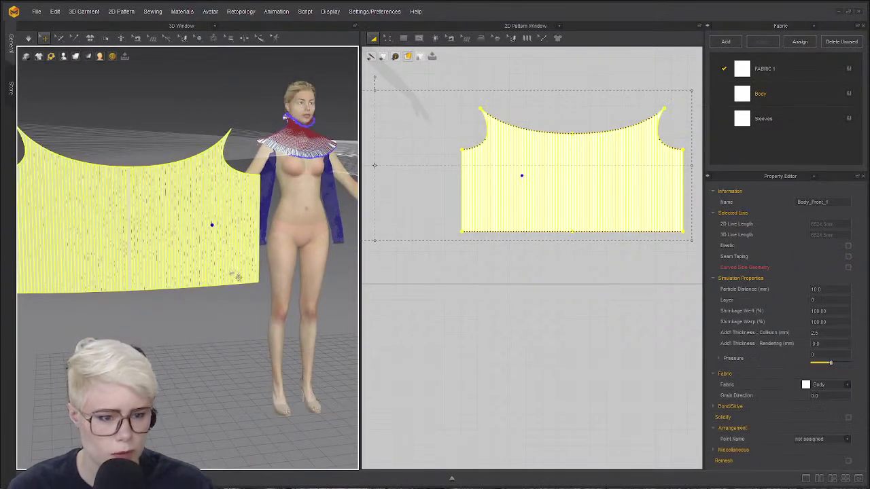
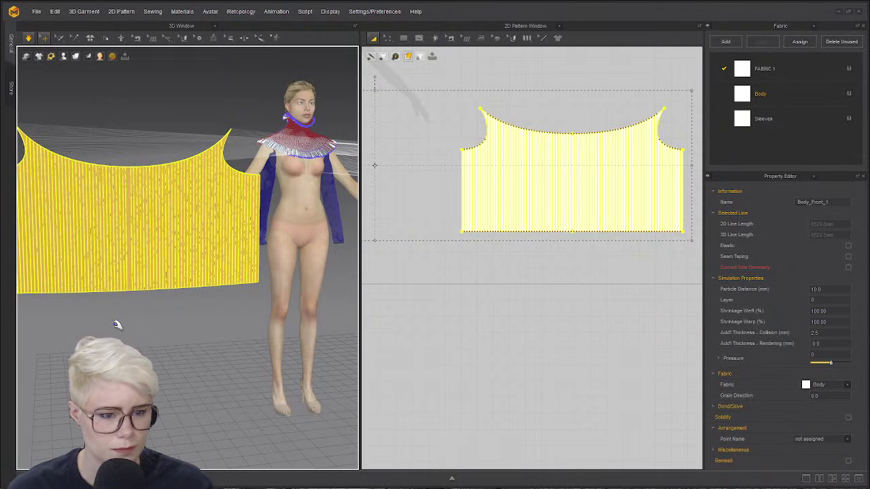
click(819, 289)
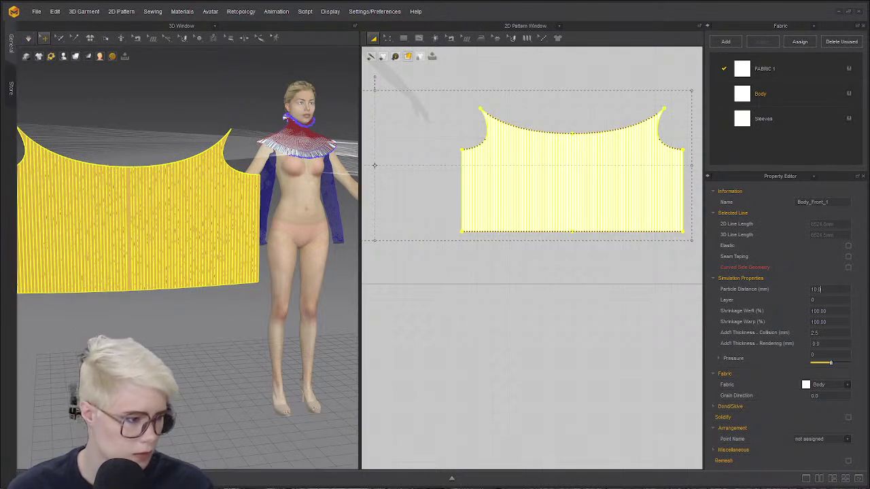
text(20)
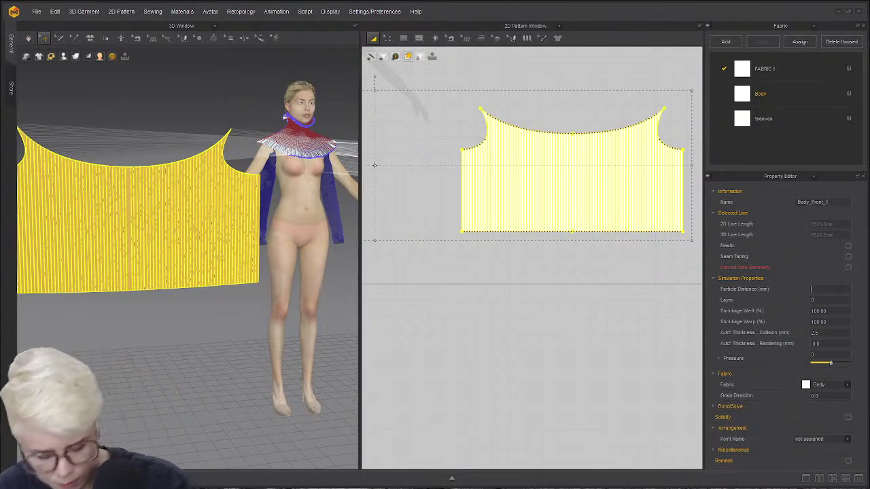
key(Return)
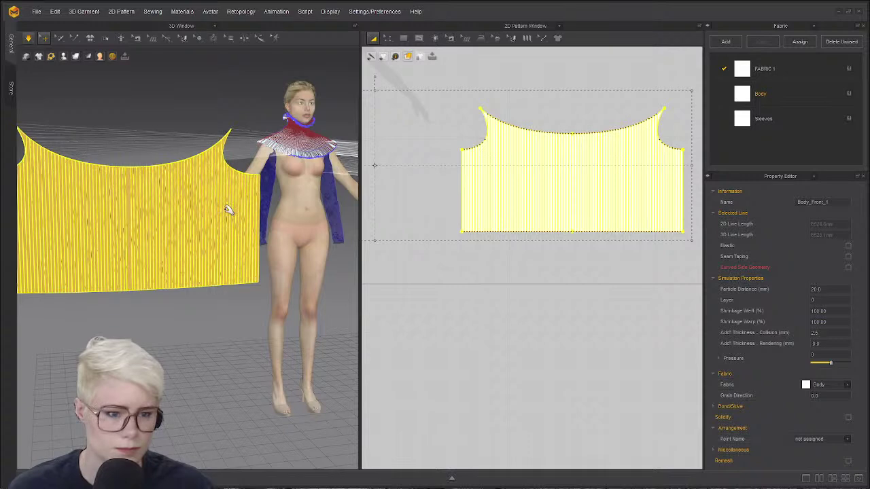
- Examine the front and back body patterns around the avatar while the simulation runs, checking the folding of the front piece
right_drag(227, 210, 211, 206)
click(545, 79)
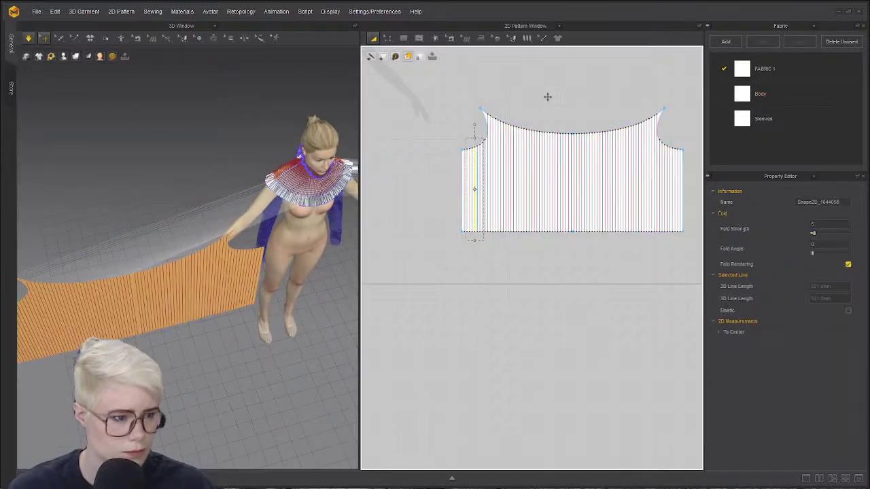
right_drag(306, 225, 131, 170)
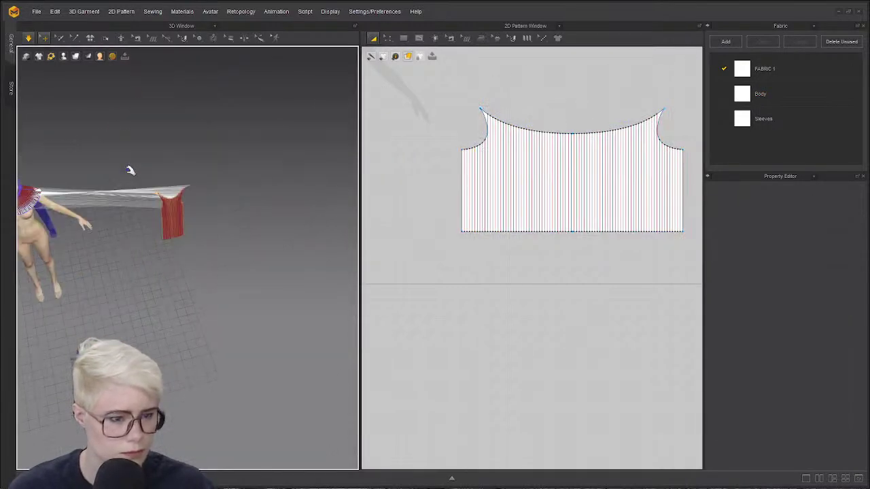
right_drag(128, 220, 211, 181)
scroll(223, 172, up, 3)
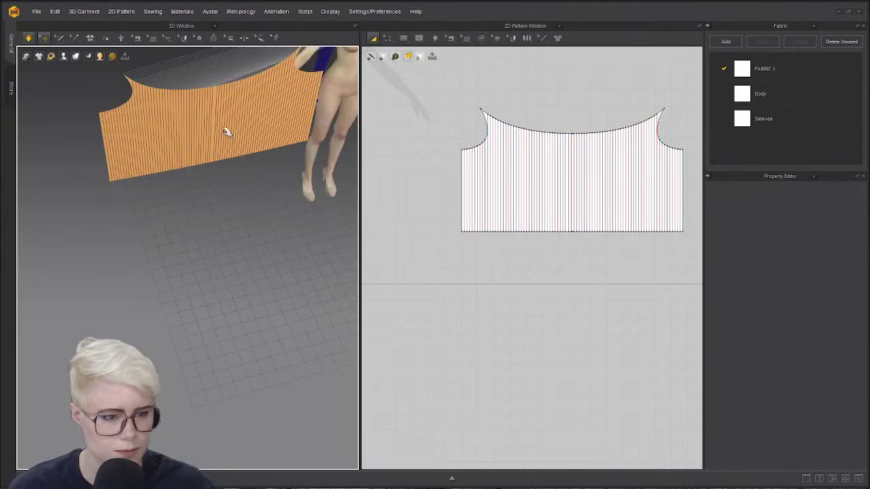
middle_drag(227, 133, 198, 204)
scroll(198, 203, up, 3)
click(183, 181)
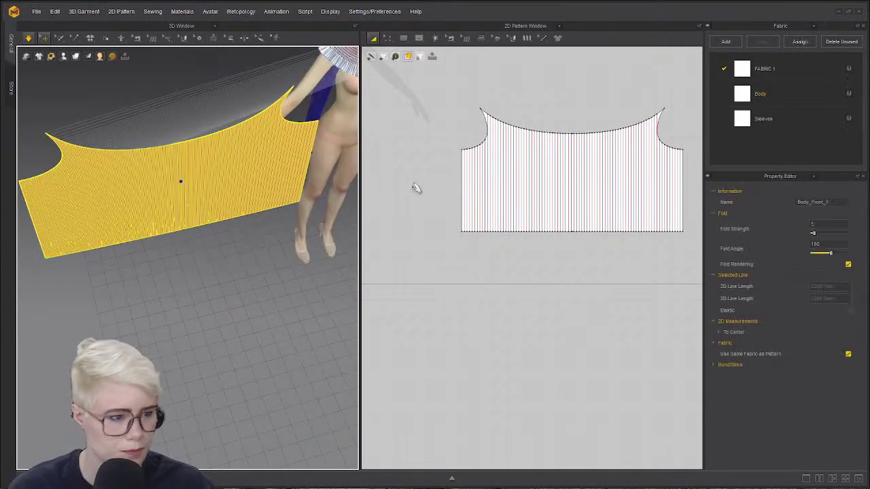
- Apply Pleats Fold with knife pleats and 3 internal lines per pleat across the front body pattern, from side edge to centre line
scroll(414, 188, down, 5)
click(478, 141)
scroll(478, 142, up, 3)
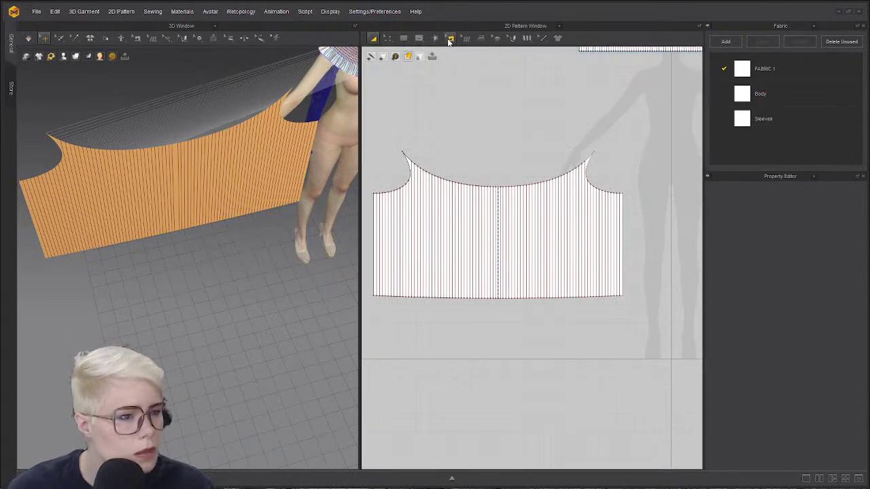
click(526, 38)
click(373, 221)
scroll(472, 223, up, 6)
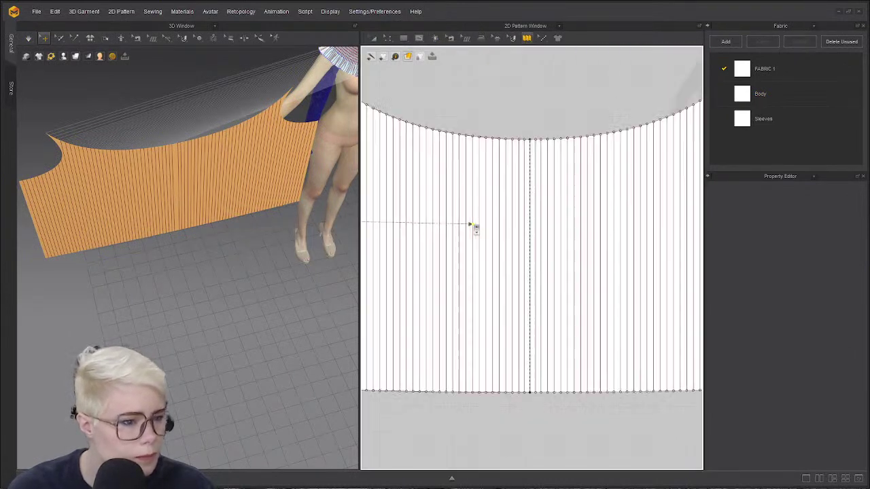
click(595, 222)
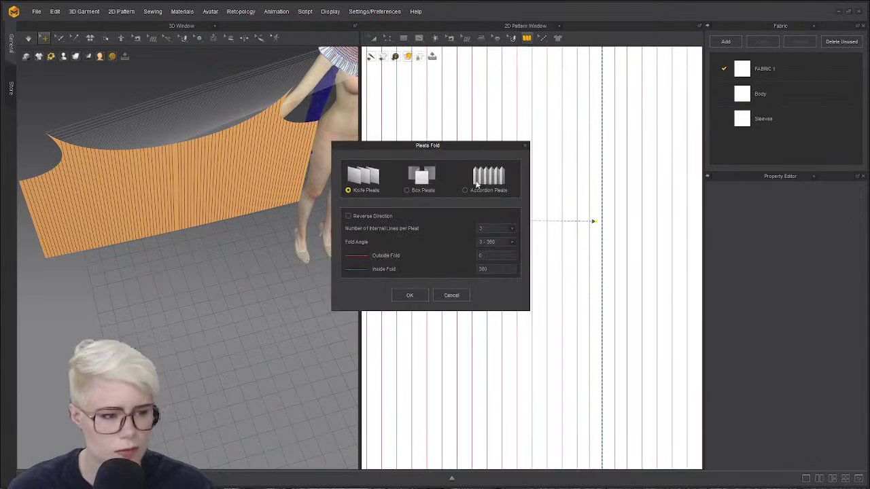
click(421, 296)
- Run the simulation until the front body pattern gathers into pleats, and stop it
scroll(272, 281, down, 8)
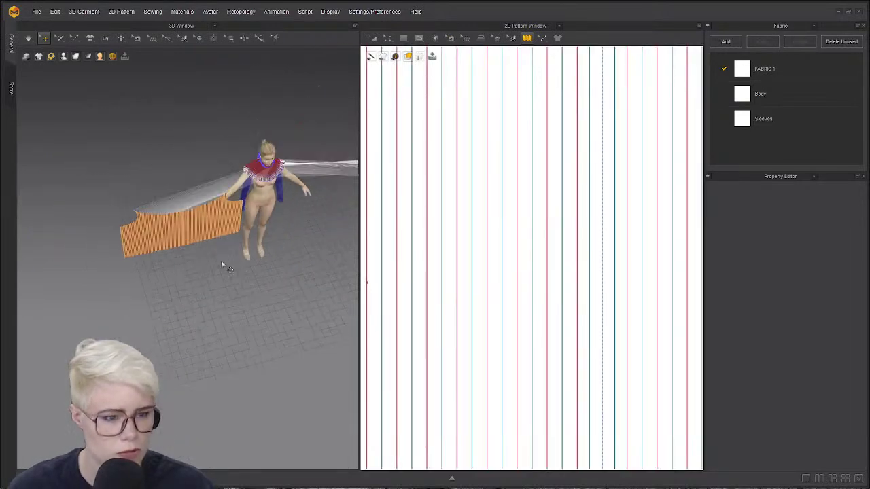
key(space)
right_drag(206, 240, 190, 193)
scroll(189, 191, up, 7)
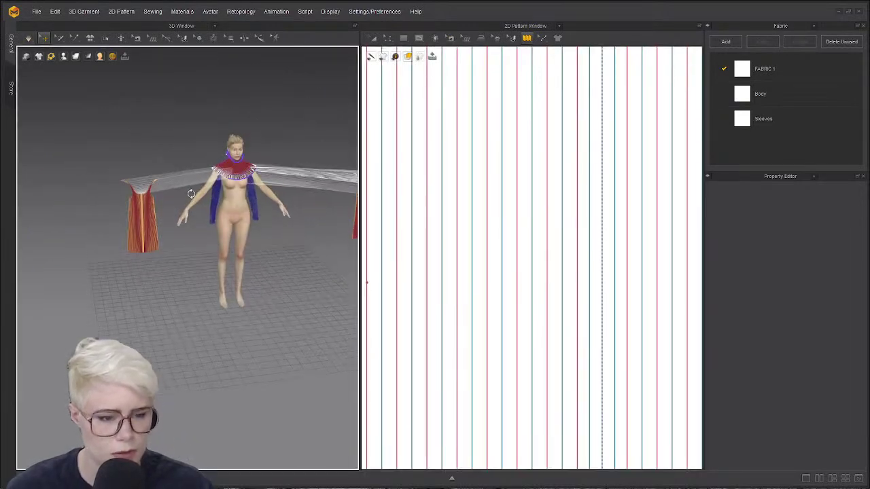
right_drag(149, 166, 139, 165)
key(space)
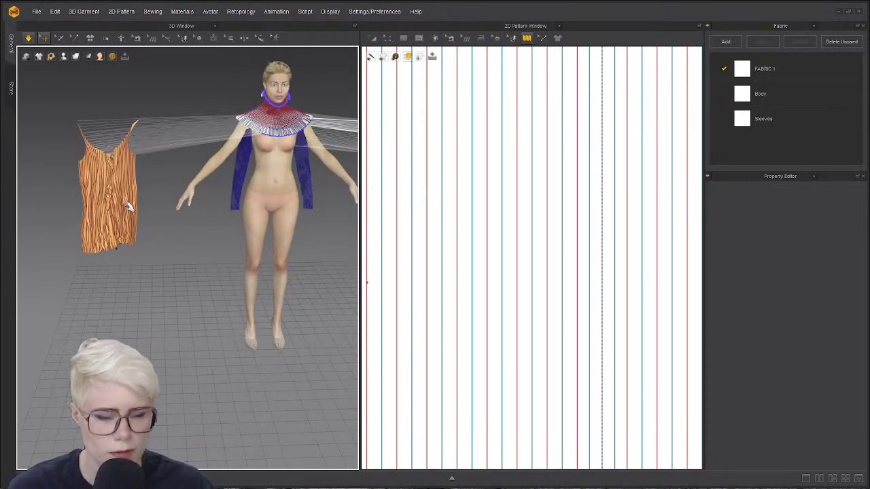
key(space)
- Move the pleated front body pattern across and back toward the avatar so it hangs close in front of the torso
click(122, 190)
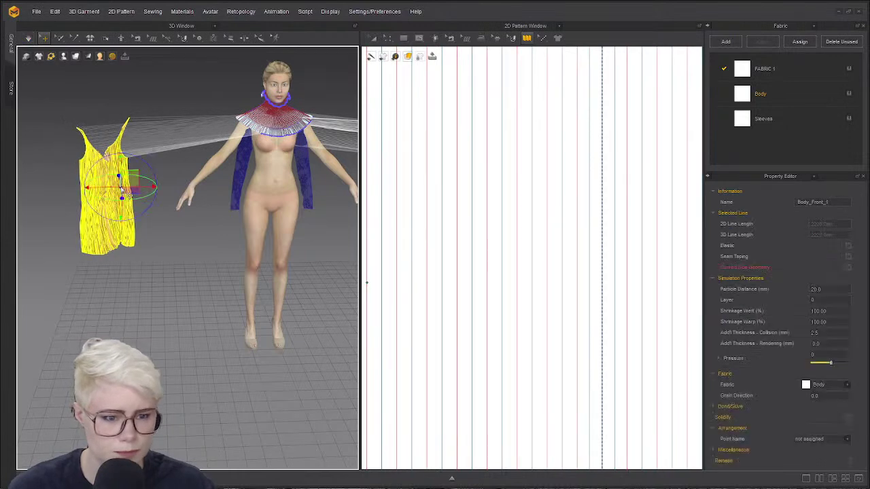
click(141, 130)
drag(111, 170, 278, 173)
right_drag(279, 174, 360, 165)
scroll(200, 172, up, 3)
scroll(194, 169, up, 3)
middle_drag(195, 169, 199, 275)
right_drag(199, 275, 256, 317)
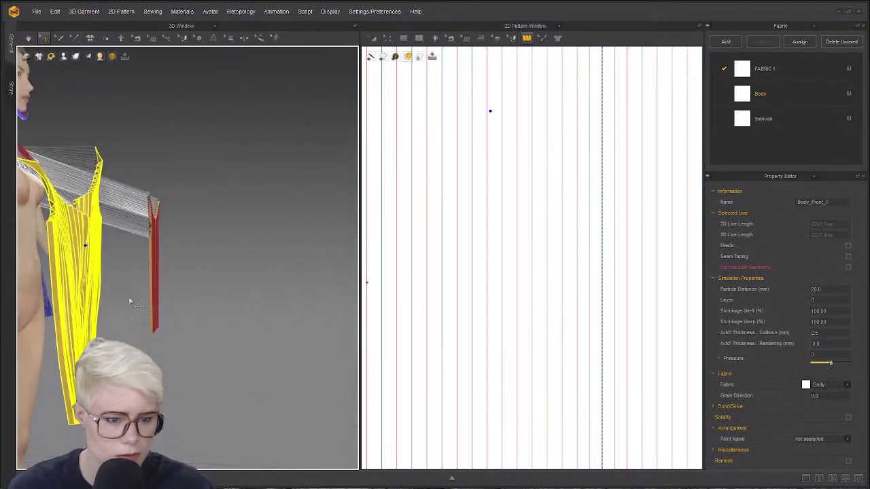
middle_drag(128, 300, 243, 243)
drag(203, 257, 152, 245)
right_drag(152, 245, 75, 227)
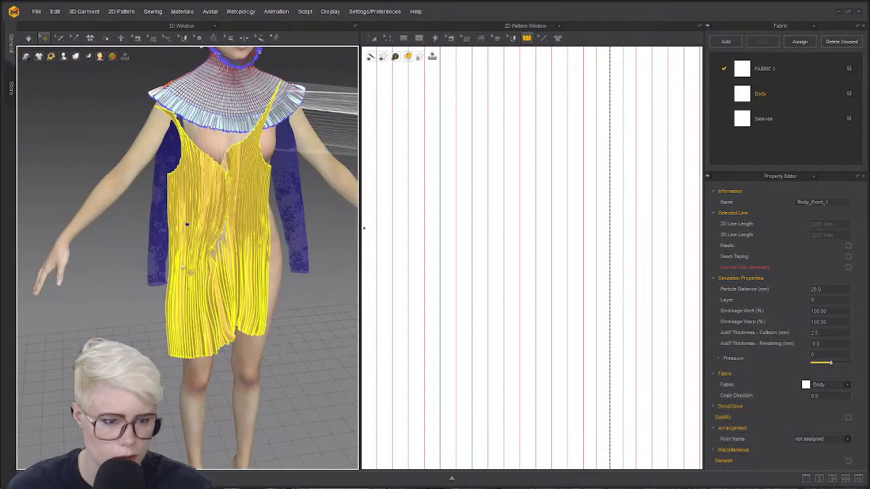
- Show the arrangement points, try to place the front pattern on the avatar's torso, and undo the last changes
middle_drag(204, 228, 68, 221)
scroll(108, 221, up, 2)
middle_drag(130, 221, 188, 282)
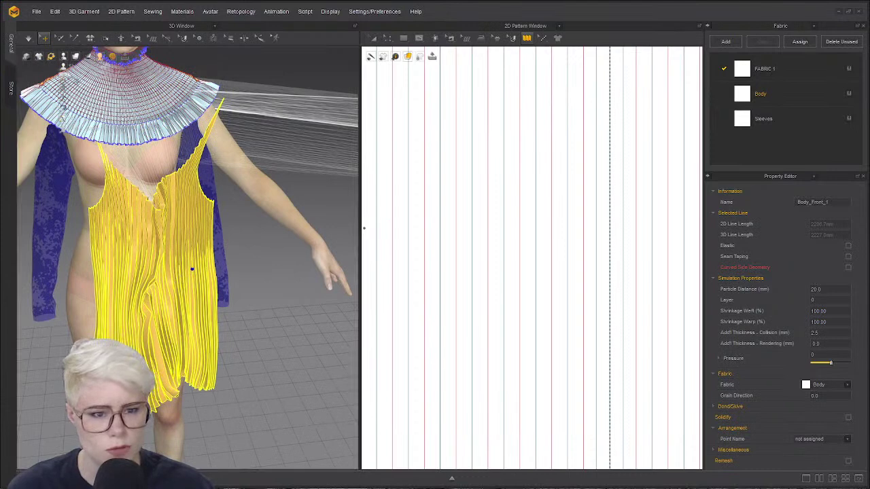
click(63, 58)
click(133, 255)
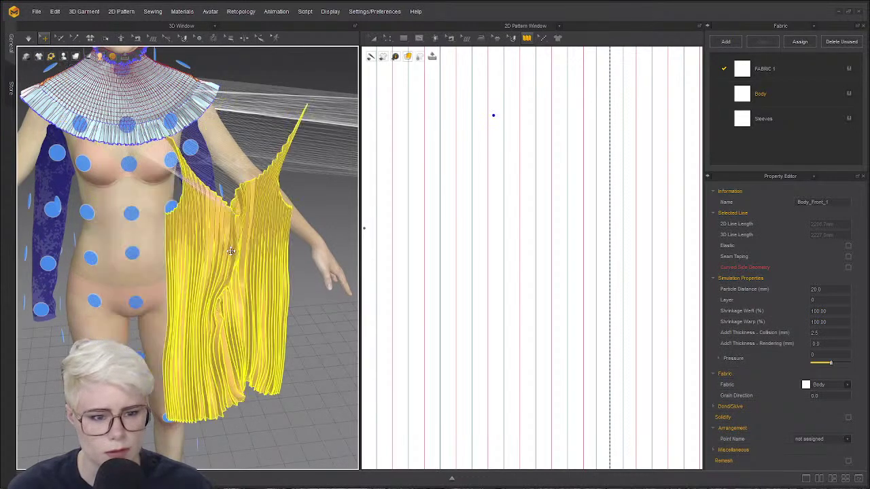
click(133, 215)
right_drag(130, 210, 131, 190)
key(ctrl+z)
key(ctrl+z)
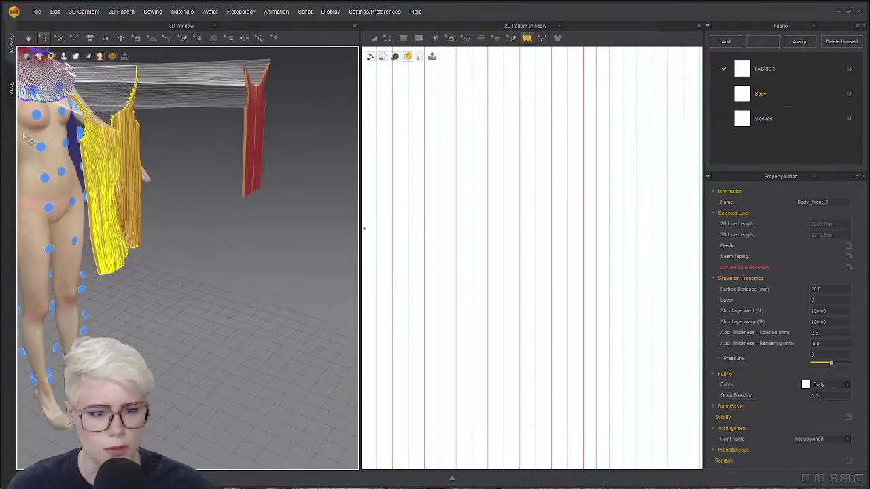
- Shift the front pattern sideways, try placing it on an arrangement point at the avatar's abdomen, and undo the placement
middle_drag(130, 190, 273, 211)
right_drag(289, 203, 232, 206)
drag(265, 208, 203, 208)
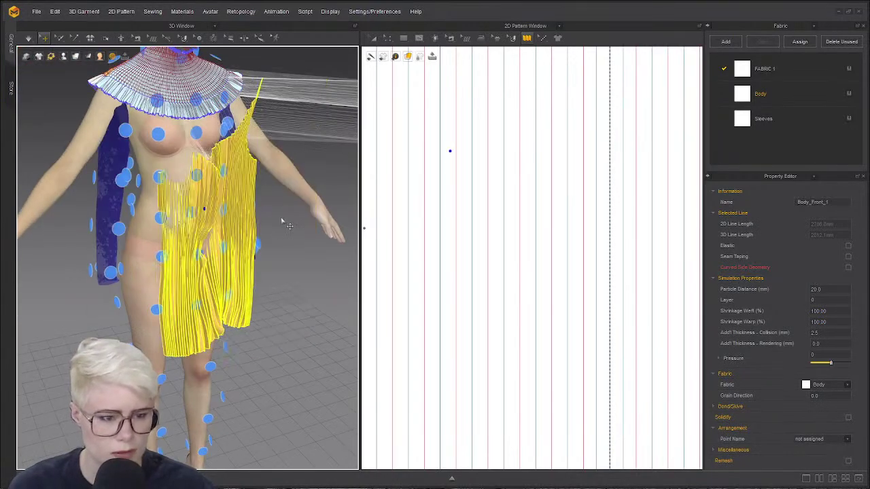
right_drag(227, 226, 171, 221)
click(165, 225)
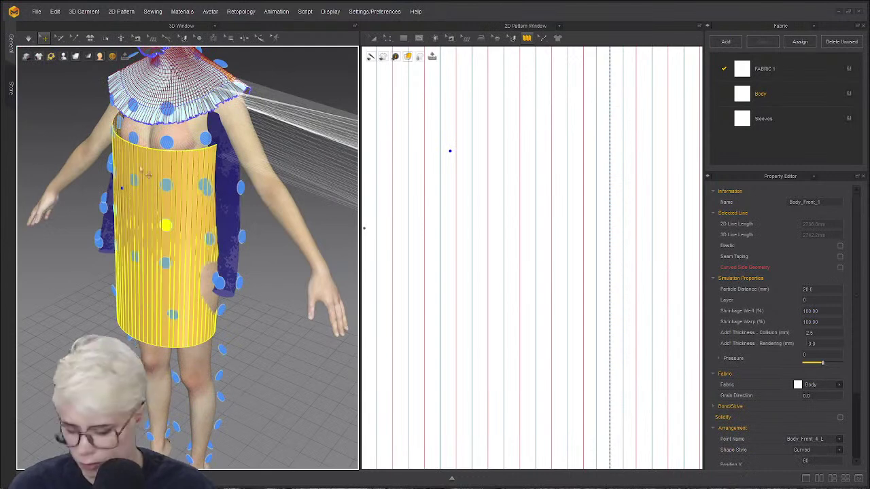
key(ctrl+z)
- Hide the arrangement points and move the pleated front pattern sideways in front of the avatar's torso
click(63, 56)
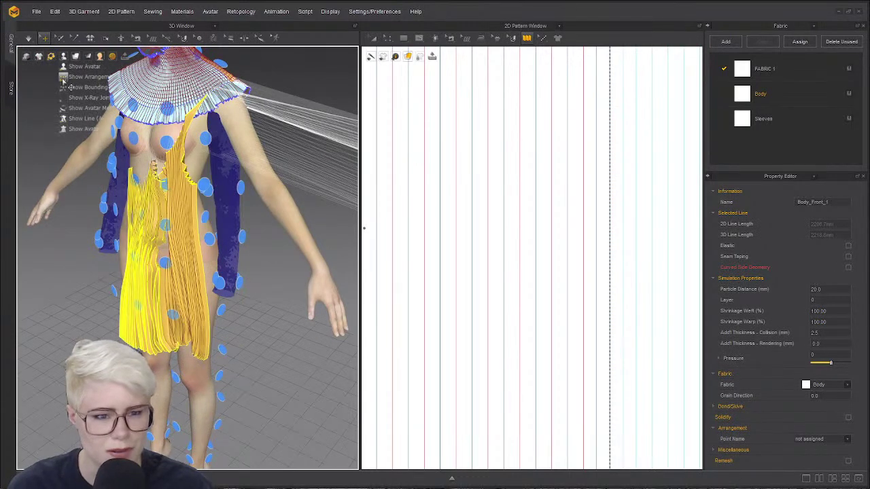
click(86, 77)
drag(178, 218, 127, 217)
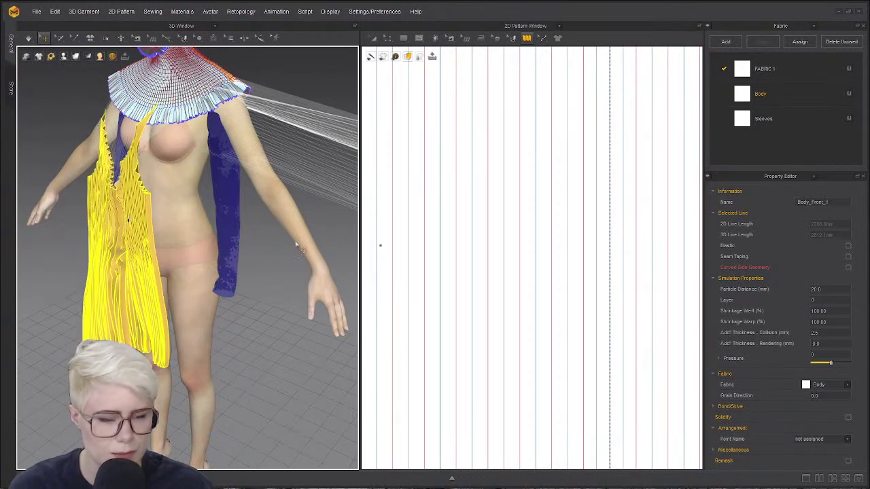
- Move the pleated back body pattern from out beside the avatar to its back
scroll(303, 247, down, 4)
middle_drag(272, 211, 137, 115)
click(310, 224)
right_drag(310, 225, 172, 185)
middle_drag(275, 167, 214, 161)
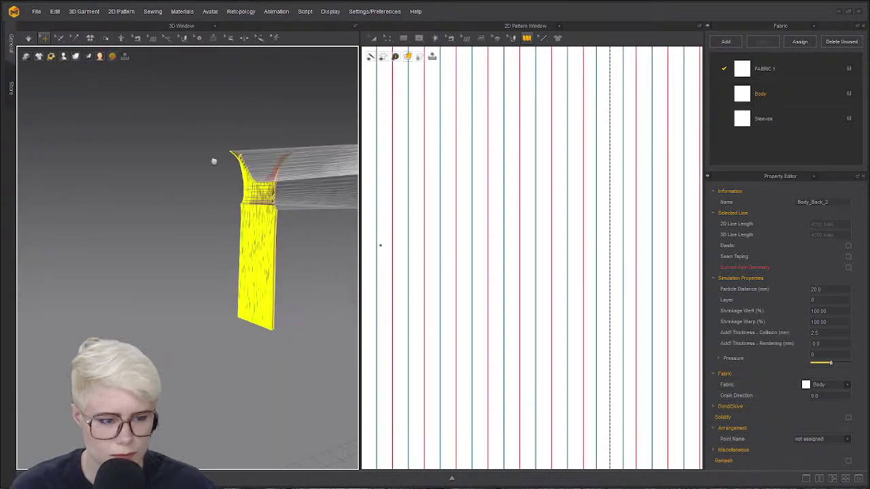
scroll(214, 161, down, 3)
right_drag(235, 227, 259, 239)
middle_drag(212, 243, 67, 152)
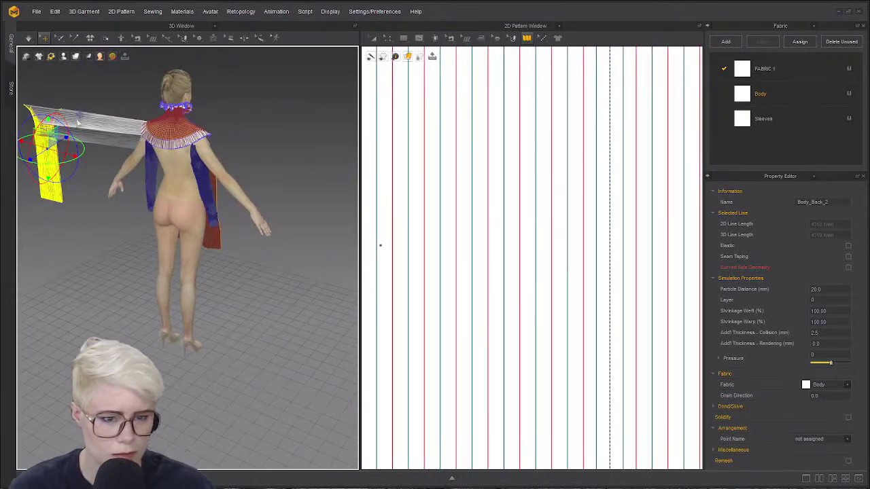
drag(47, 146, 156, 167)
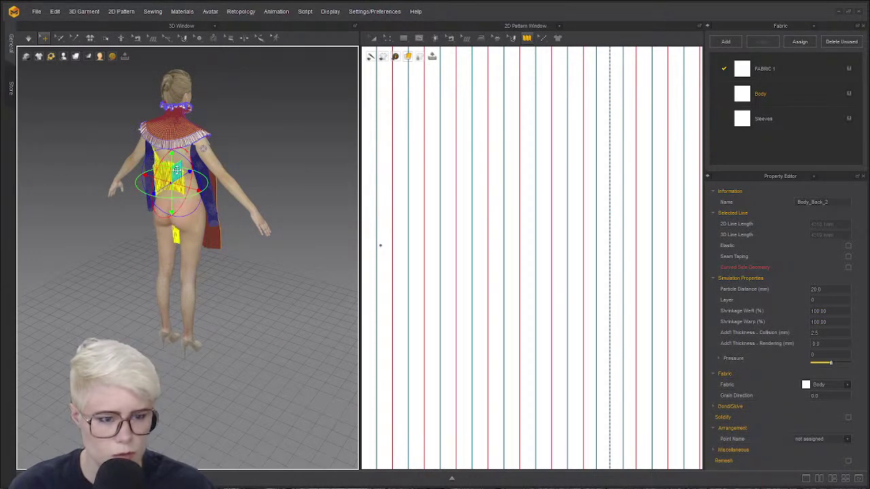
- Pull the back body pattern out of the avatar's body so it hangs clear behind the torso
right_drag(256, 108, 223, 93)
scroll(223, 92, up, 4)
middle_drag(189, 90, 209, 127)
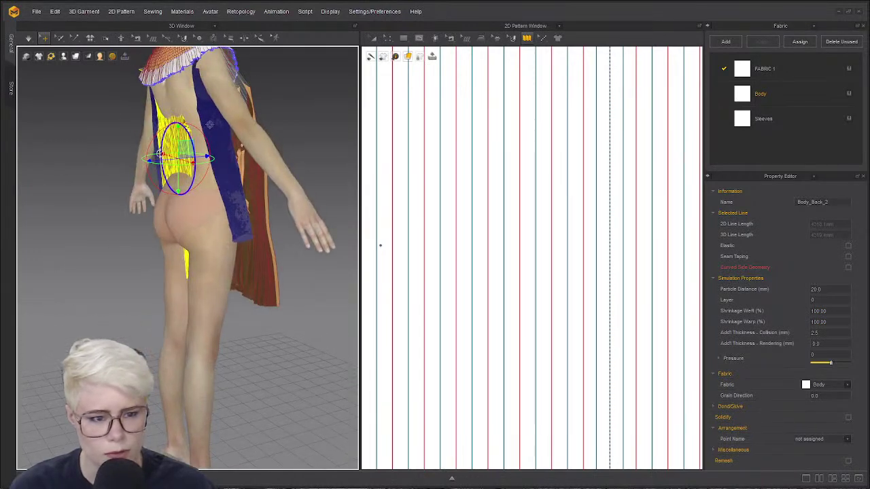
drag(162, 158, 118, 162)
right_drag(166, 137, 226, 122)
middle_drag(225, 122, 236, 179)
- Examine the garment around the avatar's shoulders and the sewing connected to the front body pattern in the 2D layout
click(236, 177)
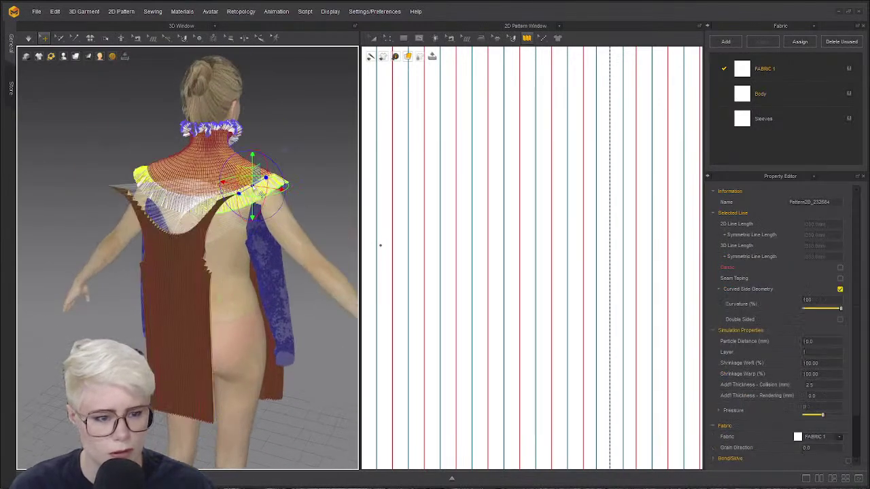
right_drag(236, 177, 338, 172)
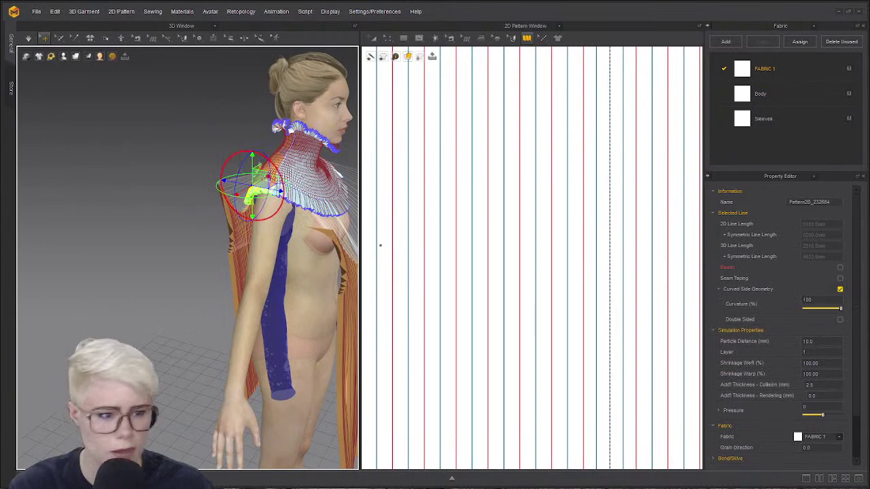
right_drag(202, 163, 109, 166)
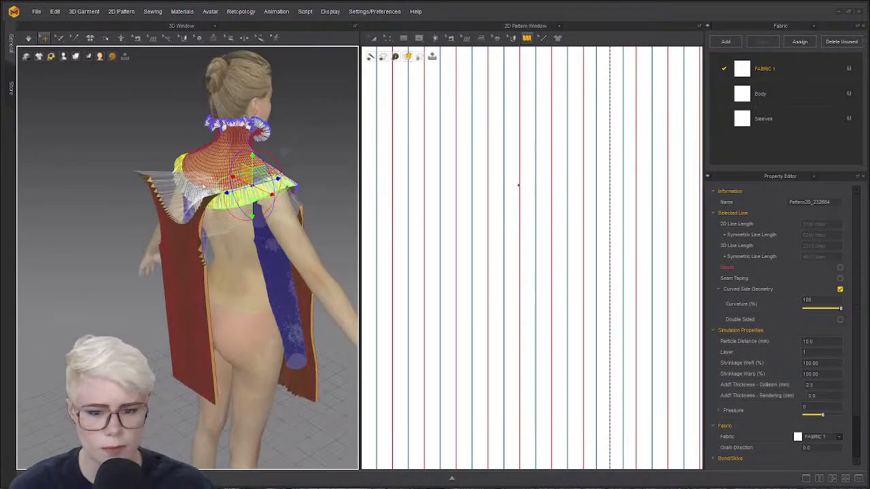
scroll(316, 223, down, 3)
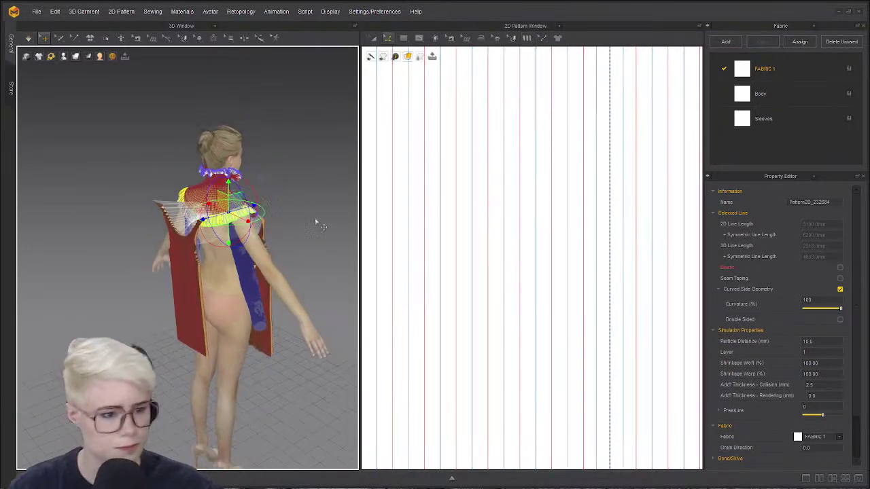
scroll(548, 77, down, 8)
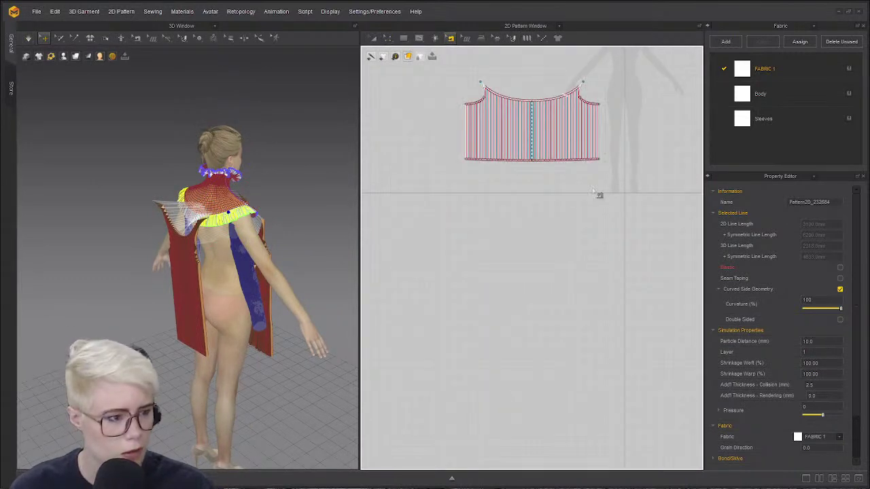
drag(631, 171, 408, 36)
scroll(453, 136, down, 1)
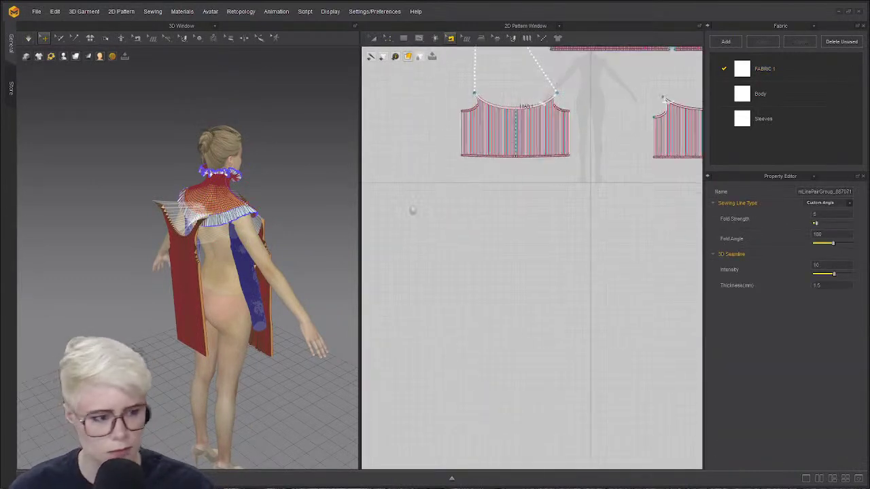
middle_drag(412, 208, 397, 308)
middle_drag(401, 391, 431, 326)
click(434, 334)
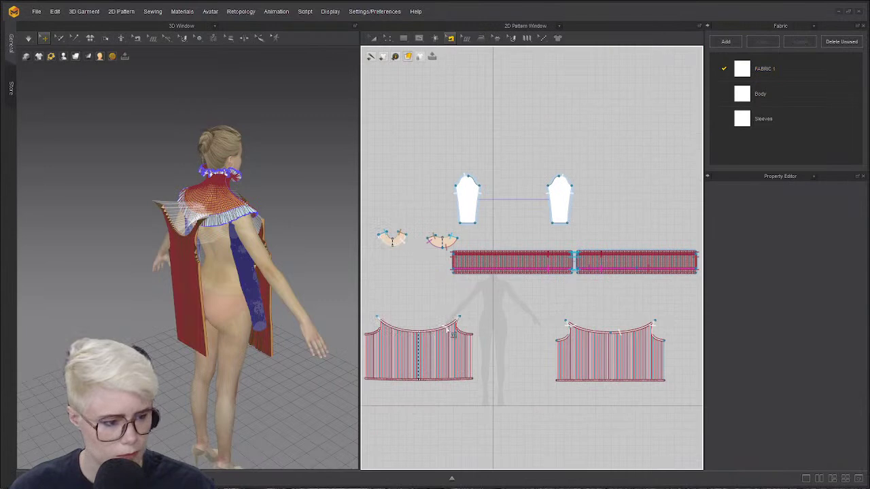
- Activate the sewing between the small curved yoke pattern and the front body pattern's neckline
right_click(445, 321)
click(401, 323)
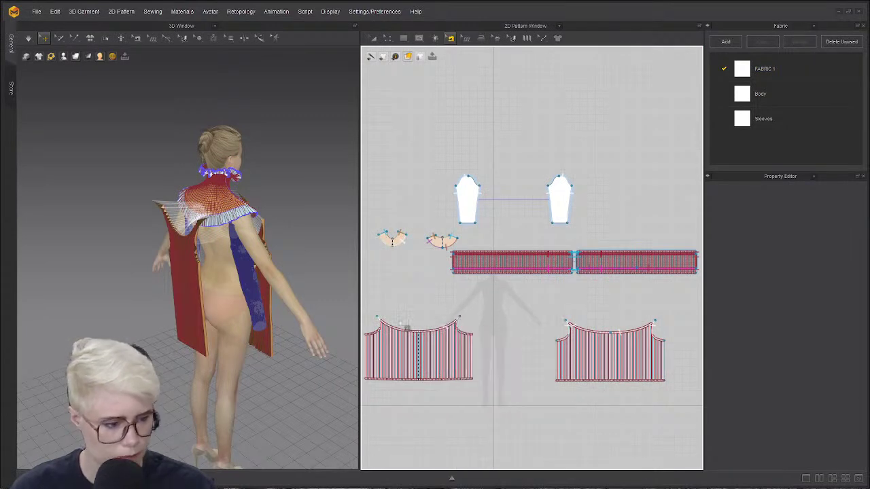
scroll(425, 325, up, 2)
middle_drag(426, 325, 476, 264)
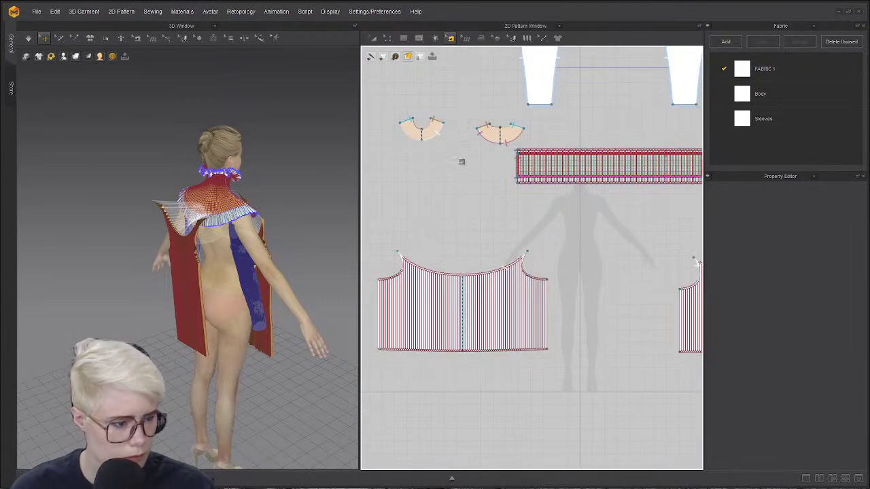
click(440, 136)
right_click(438, 136)
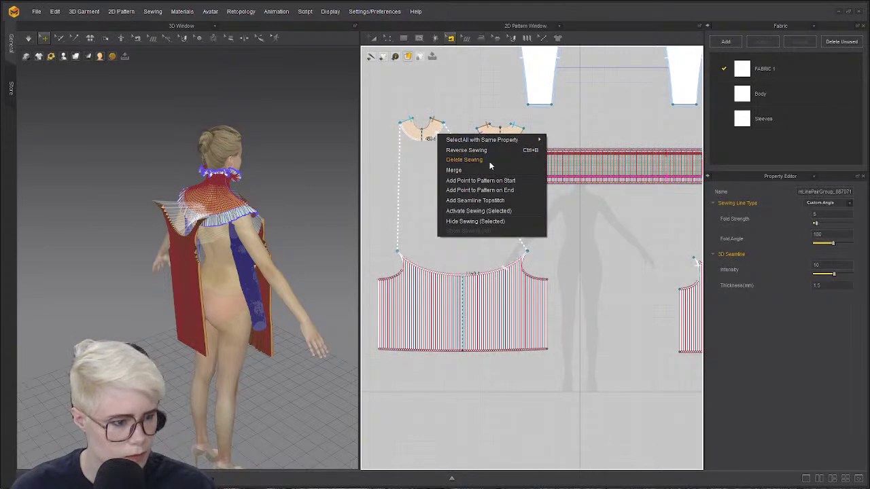
click(499, 212)
- Activate all sewing that connects the back body pattern to the other curved yoke pattern and the two sleeves
middle_drag(677, 245, 504, 222)
scroll(504, 221, up, 2)
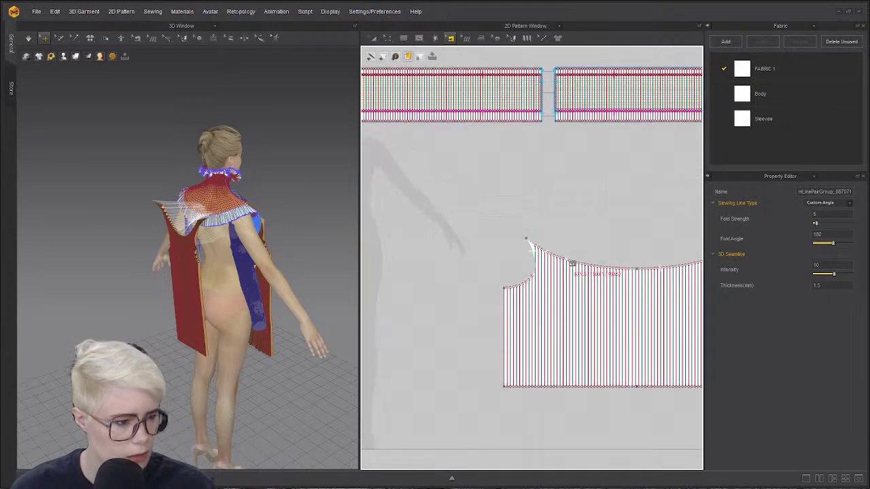
click(530, 247)
scroll(528, 244, down, 4)
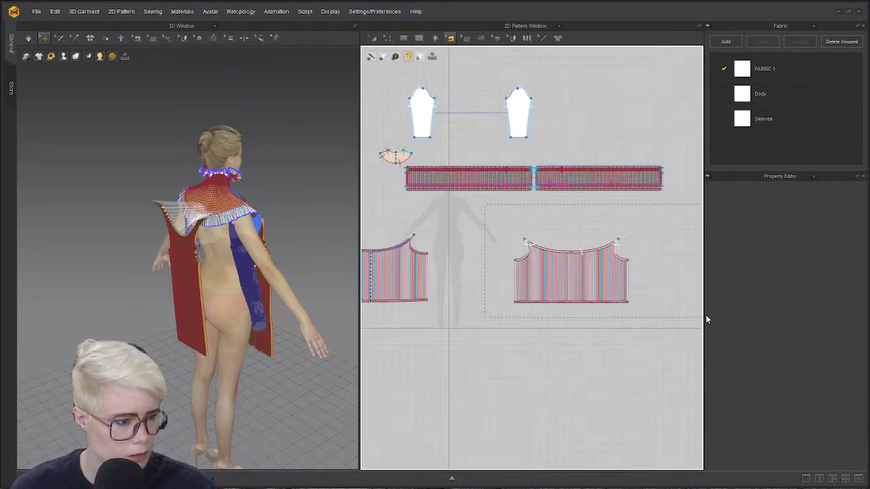
click(609, 249)
right_click(583, 252)
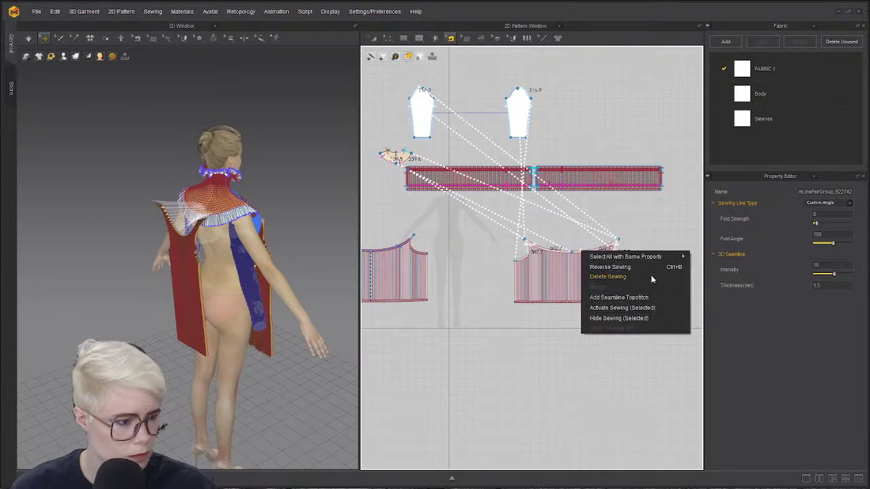
click(640, 309)
- Move the back body pattern farther out behind the avatar
scroll(637, 366, down, 3)
scroll(215, 220, up, 3)
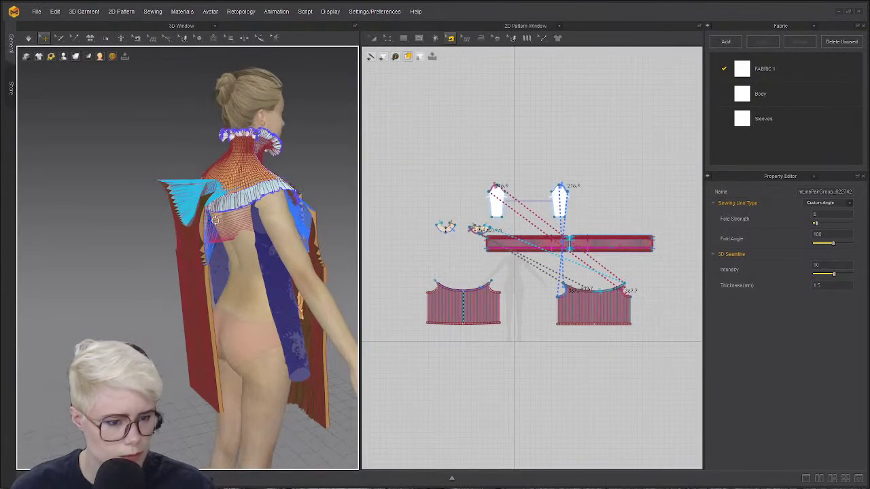
drag(191, 264, 322, 265)
right_drag(329, 271, 74, 316)
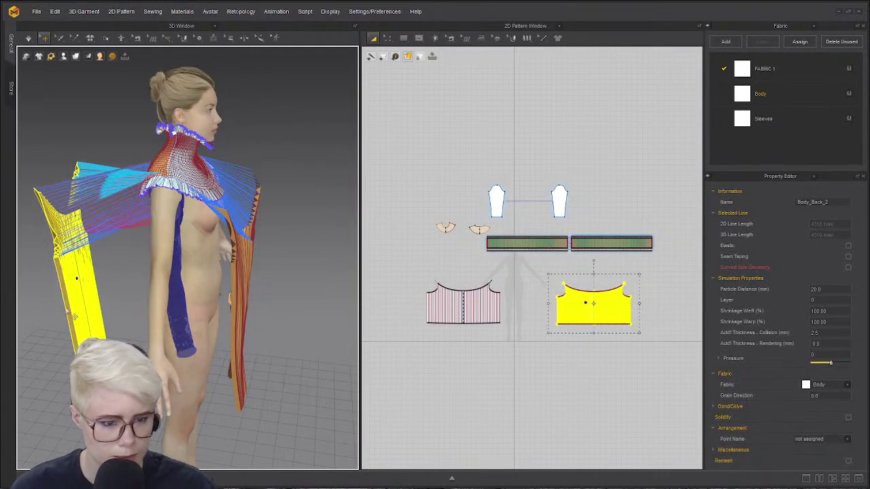
click(66, 310)
drag(77, 314, 106, 339)
- Undo the stray move of the back pattern and shift it sideways to centre it behind the avatar's torso
key(8)
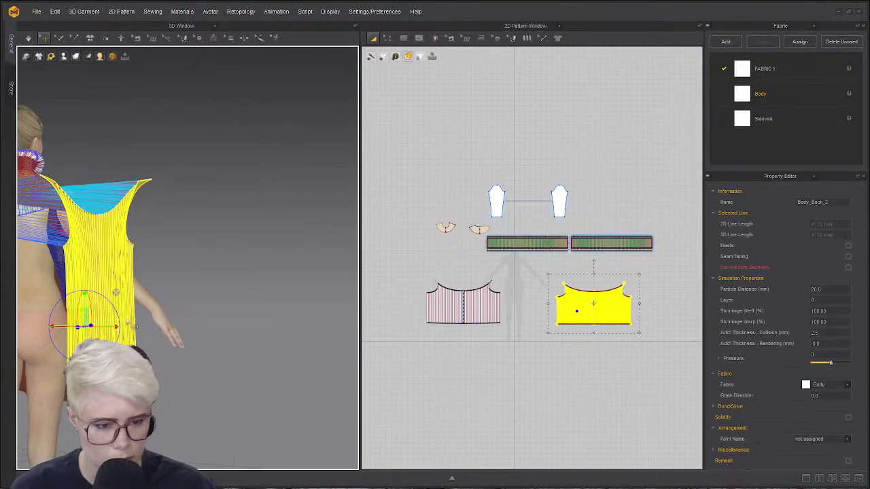
drag(59, 299, 41, 382)
key(ctrl+z)
middle_drag(92, 320, 274, 296)
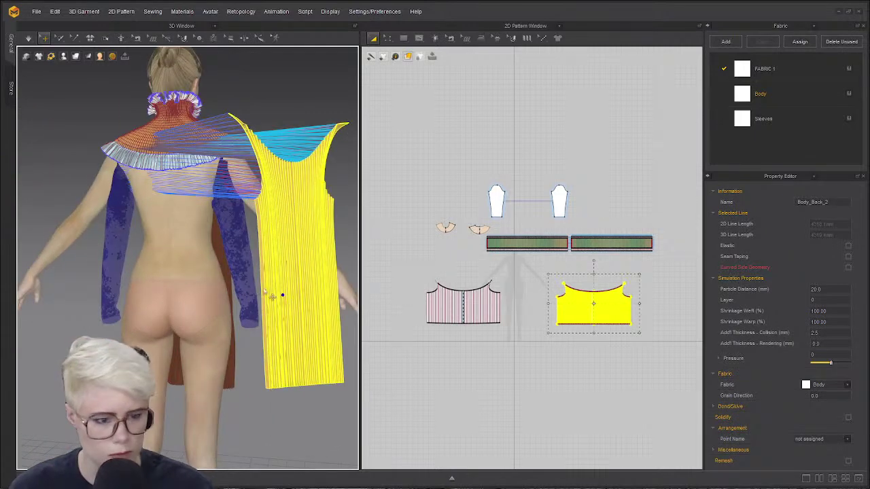
drag(274, 295, 138, 307)
mouse_move(137, 306)
right_down()
mouse_move(248, 262)
mouse_move(148, 313)
right_up()
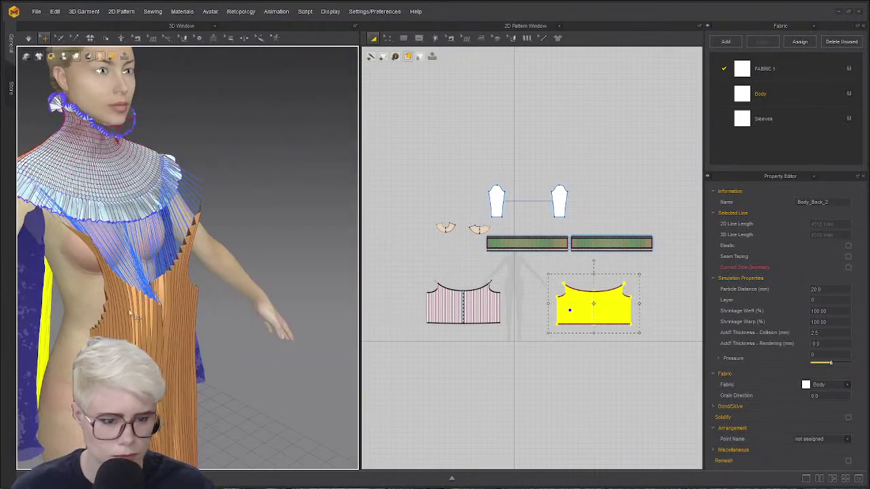
- Simulate the garment and tug the front body pattern's shoulder corner so it falls under the collar ruffle
key(space)
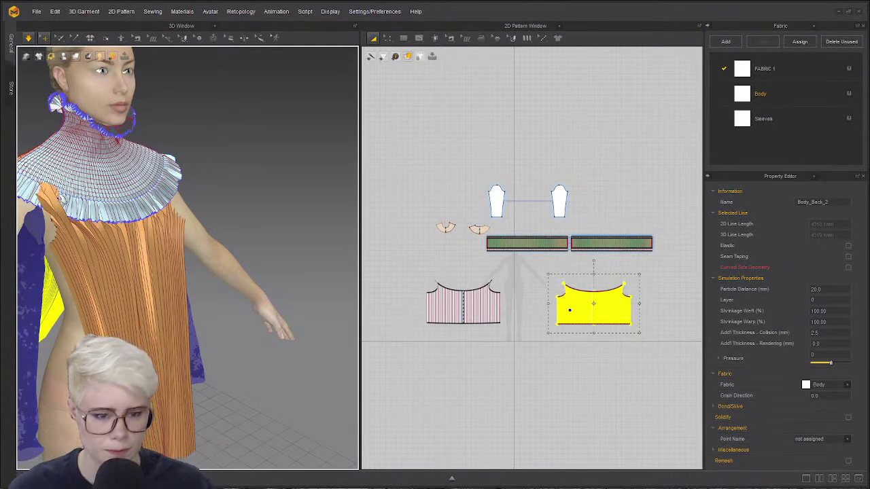
drag(58, 197, 54, 198)
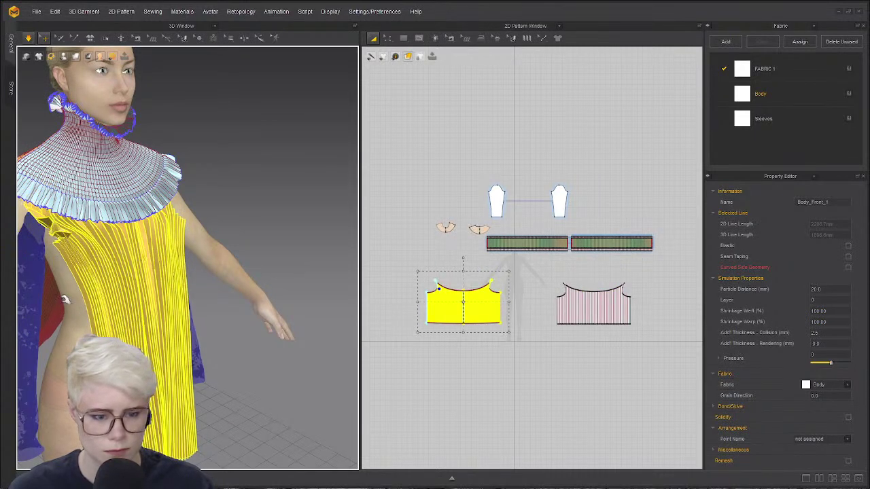
key(space)
right_drag(106, 253, 123, 276)
right_drag(227, 247, 136, 229)
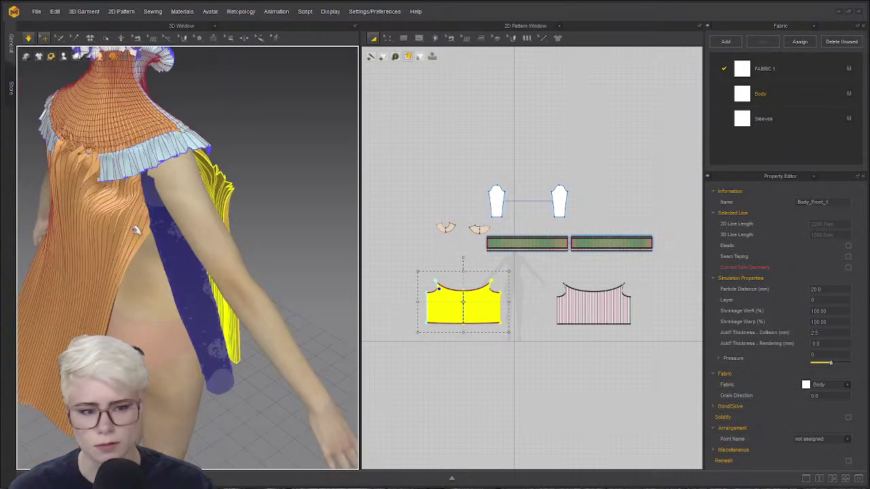
scroll(64, 151, down, 1)
- Stop the simulation, move the back body pattern down clear of the collar ruffle, and simulate again
key(space)
click(113, 145)
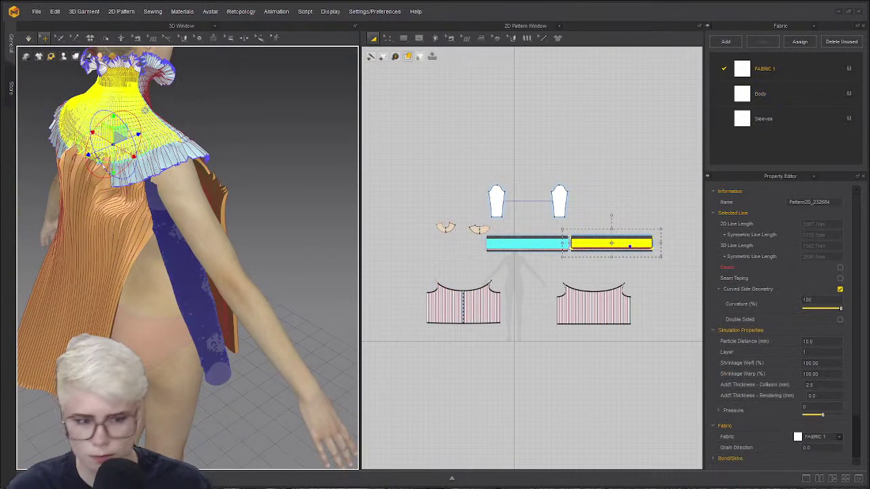
click(86, 293)
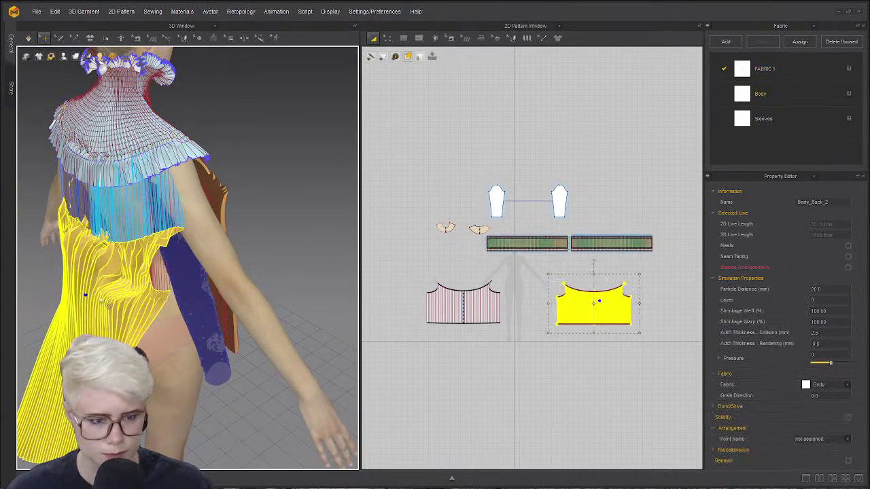
key(space)
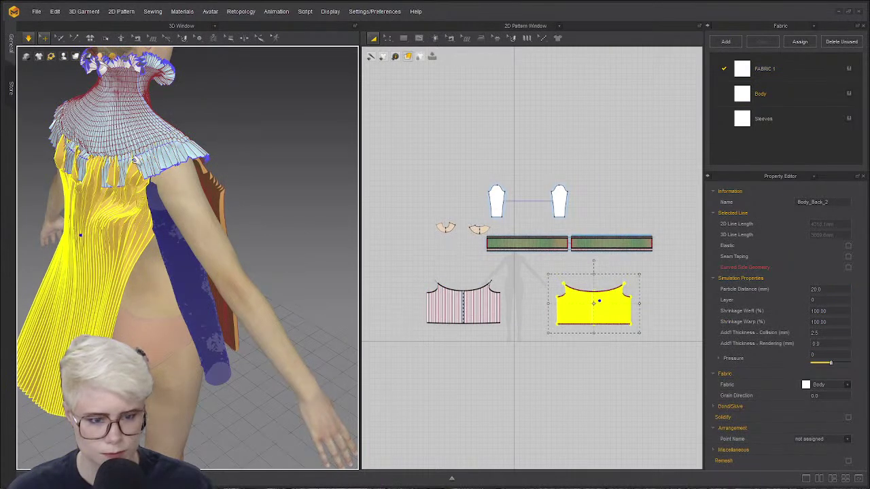
- Select the back yoke and ruffle pieces in turn, then tug the back body pattern during simulation so it hangs beneath the ruffle
click(122, 143)
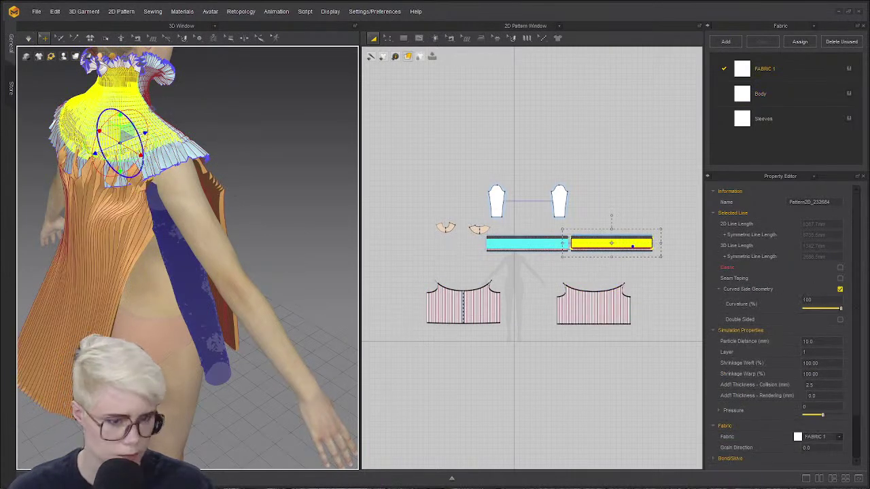
click(134, 223)
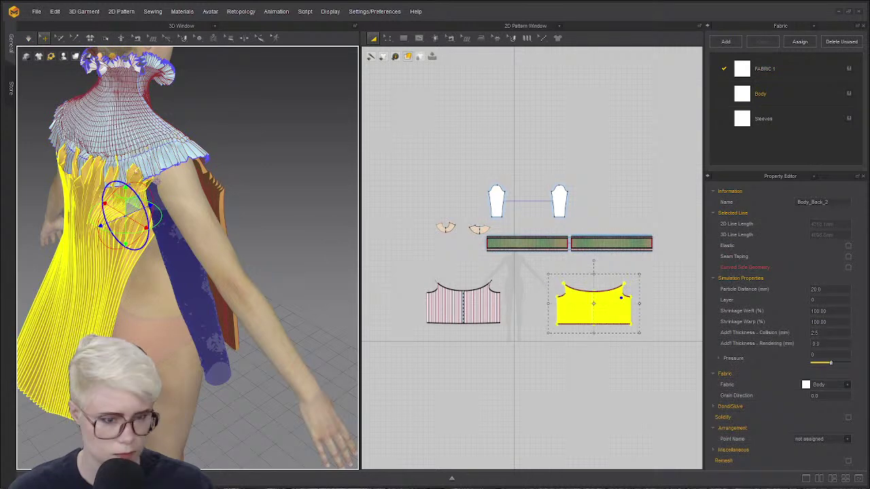
click(146, 161)
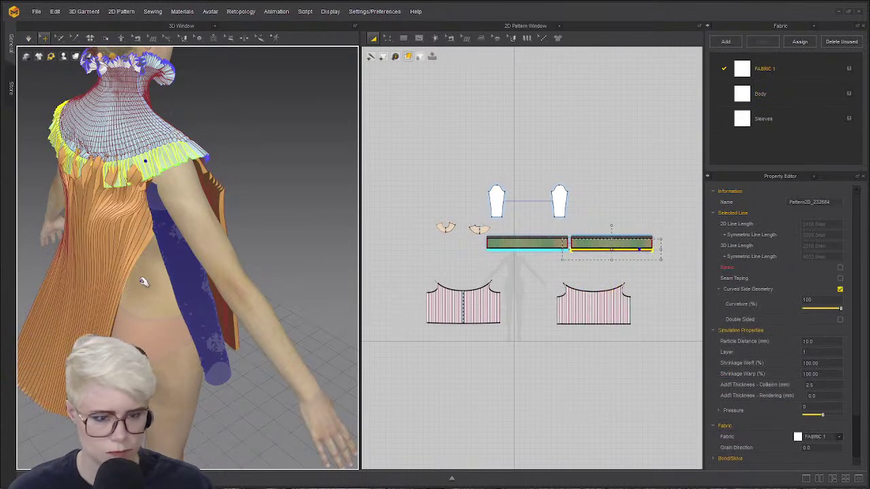
right_drag(143, 282, 119, 307)
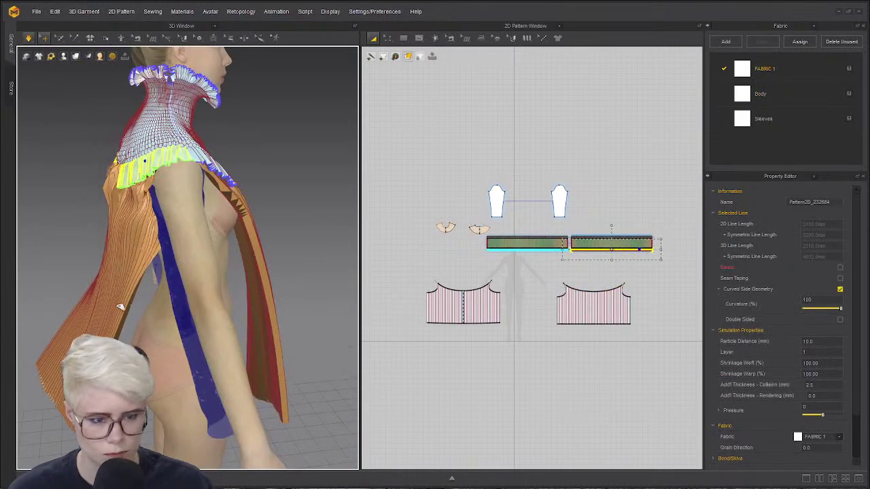
click(144, 335)
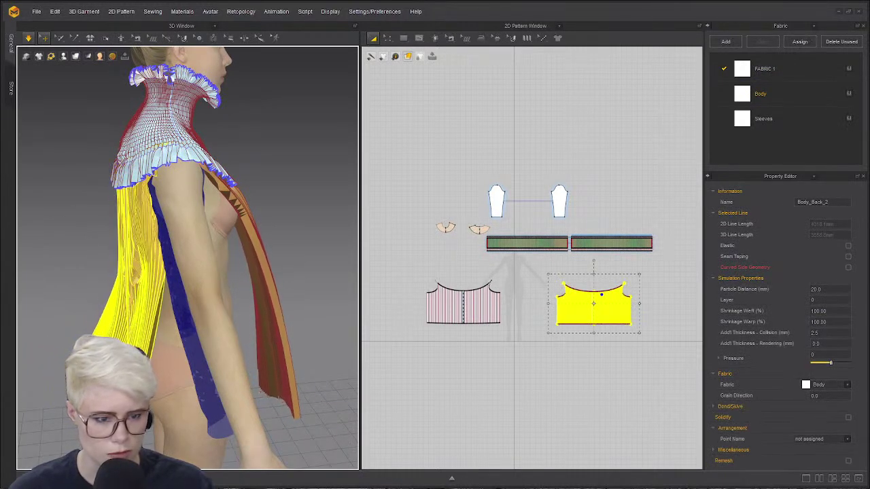
right_drag(270, 237, 261, 266)
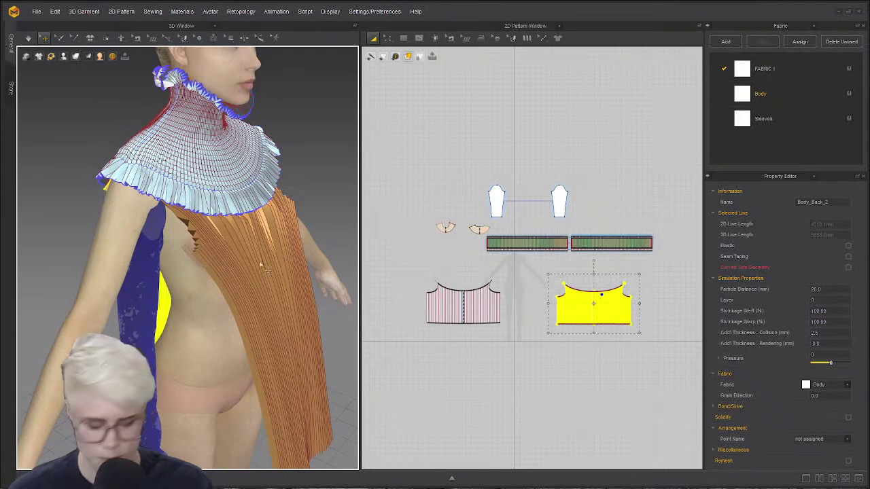
- Sew the front body pattern's side edge to the facing side edge of the back body pattern
key(n)
click(500, 300)
scroll(514, 301, up, 5)
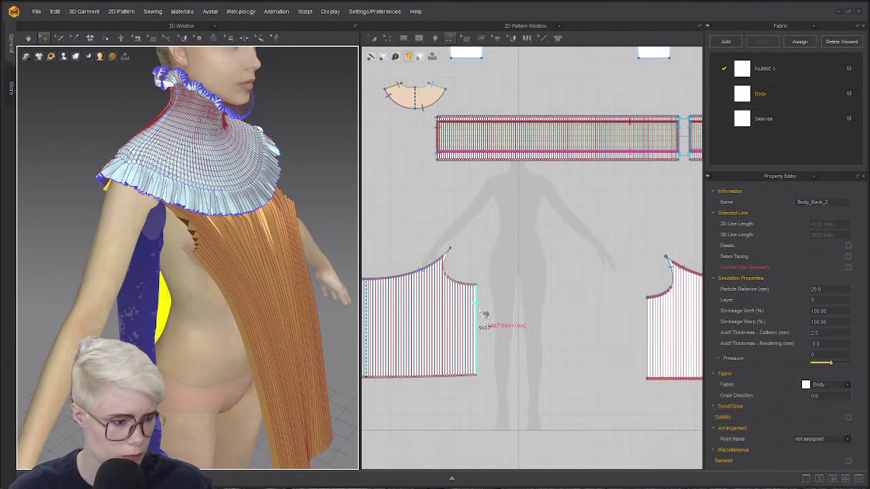
click(485, 314)
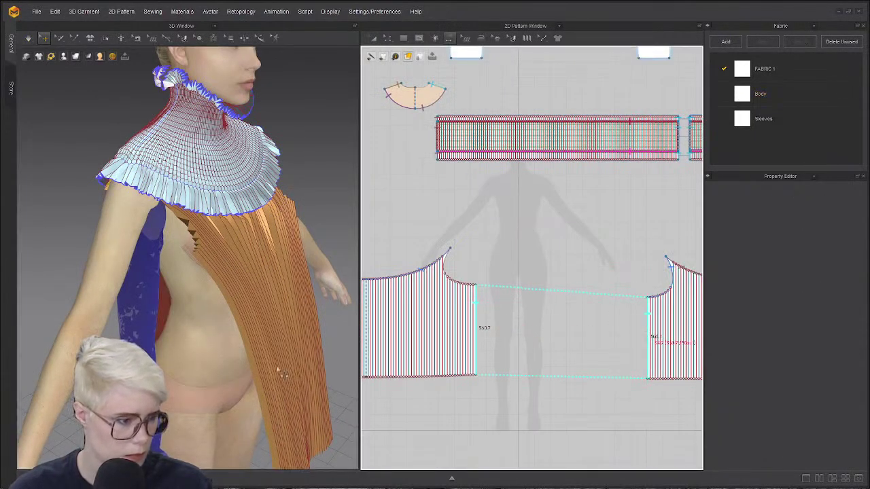
click(647, 329)
- Sew the remaining outer side edges of the front and back body patterns together
scroll(439, 322, down, 5)
middle_drag(439, 322, 409, 210)
scroll(615, 217, up, 2)
click(537, 210)
scroll(409, 209, down, 2)
click(559, 216)
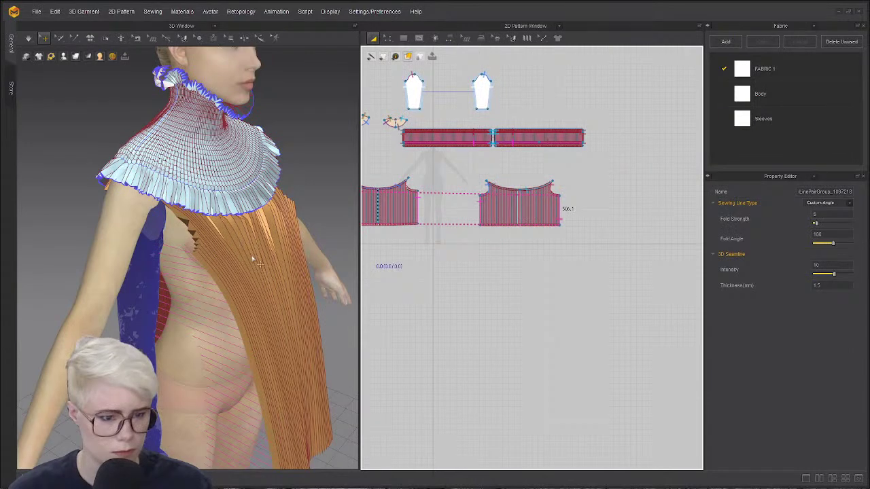
- Simulate the garment to close the side seams and tug the front body pattern at the chest
key(space)
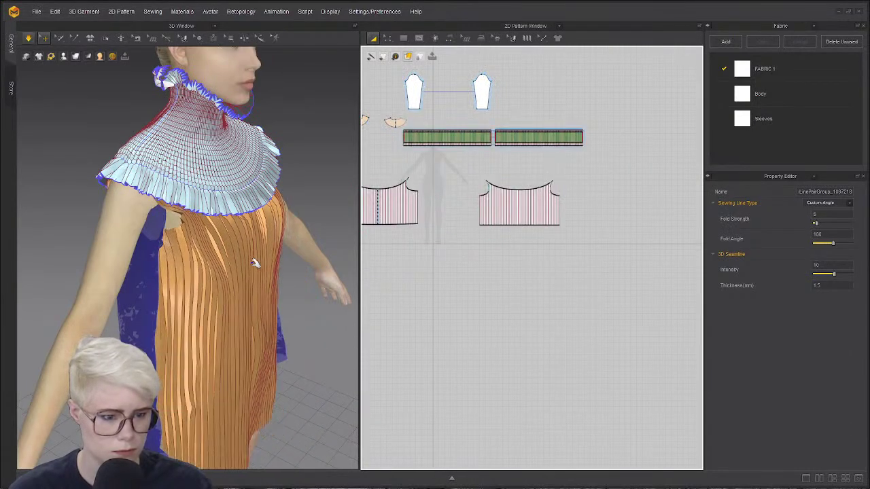
right_drag(255, 262, 203, 251)
key(space)
middle_drag(203, 252, 202, 172)
key(space)
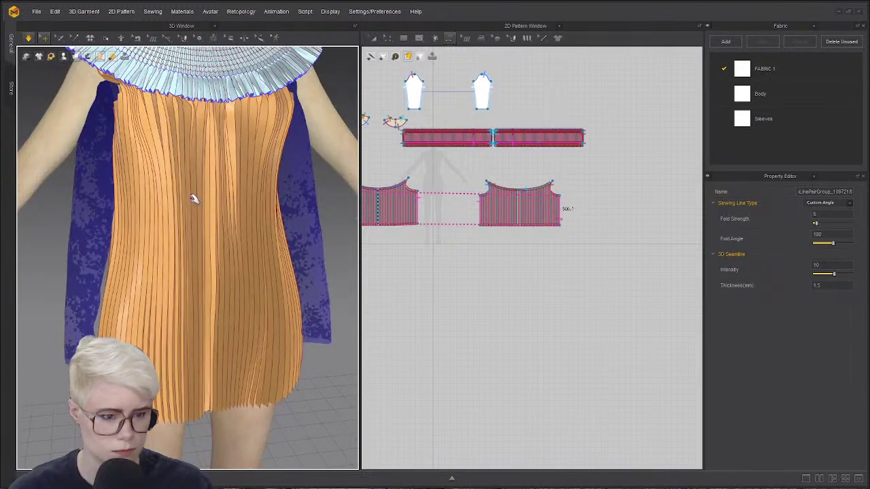
click(165, 185)
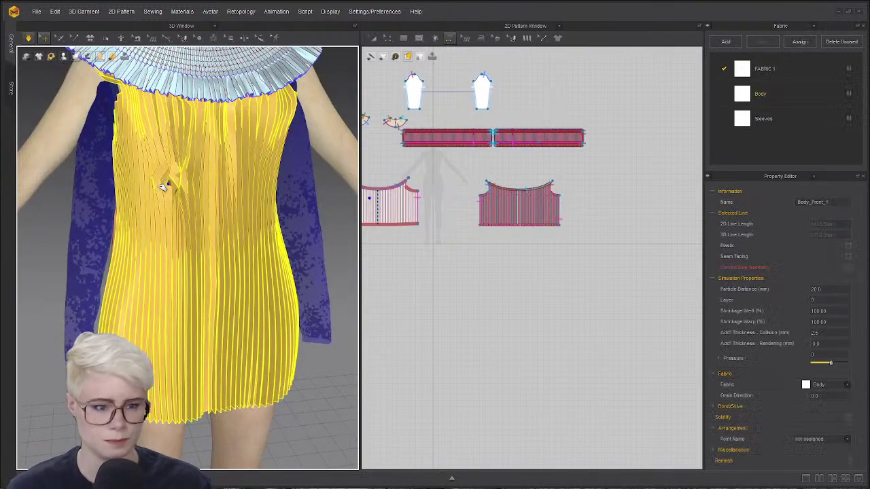
- Tug the back body pattern during simulation so its pleats settle behind the avatar
right_drag(165, 224, 320, 216)
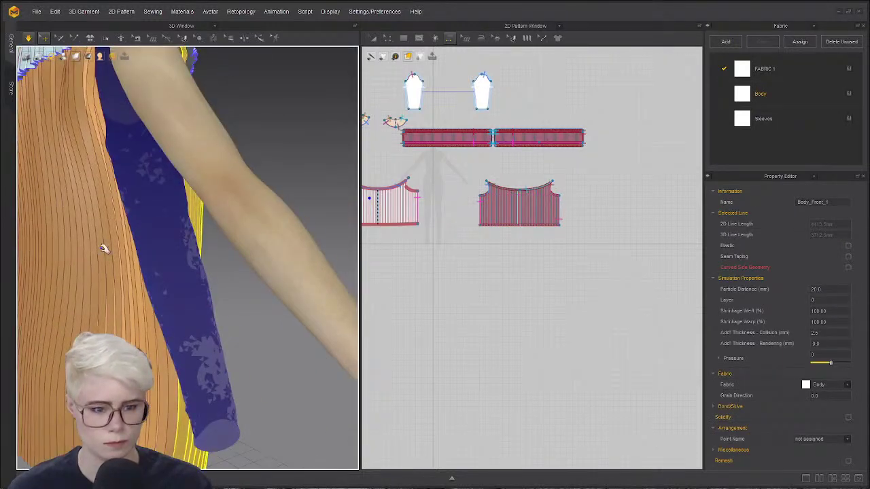
key(space)
click(101, 248)
click(159, 272)
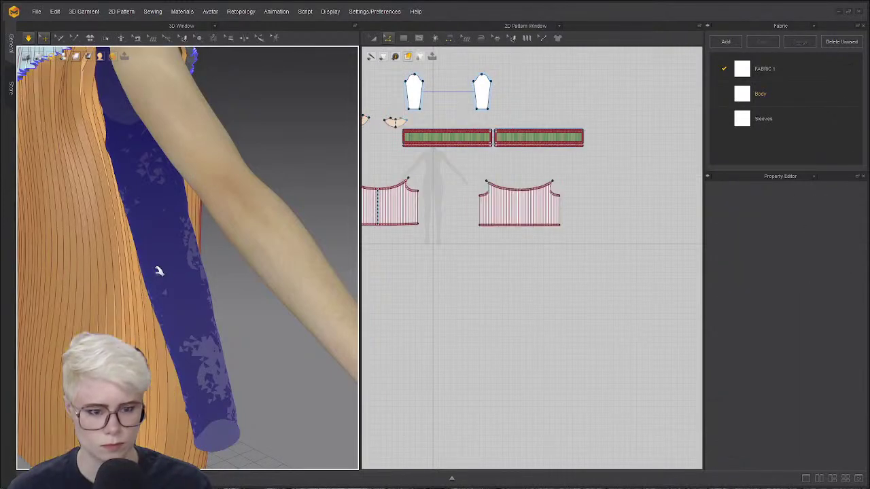
click(75, 266)
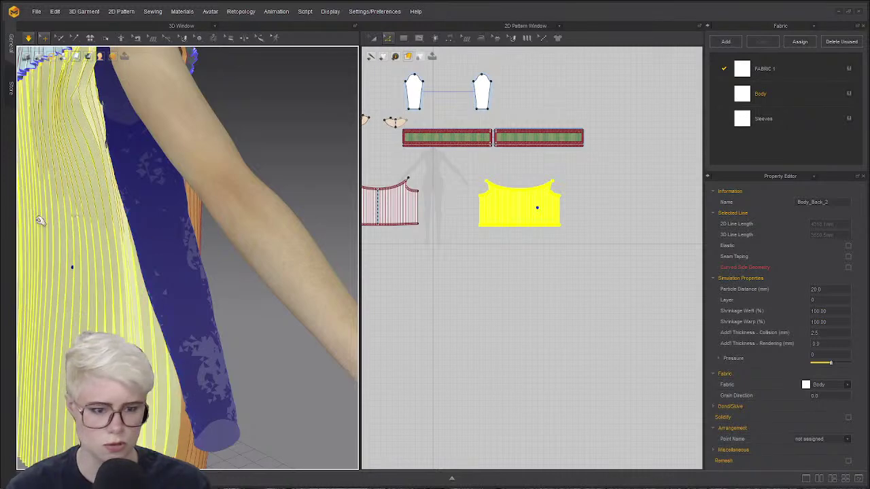
- Tug the middle and side of the front body pattern during simulation to spread its pleats
right_drag(38, 220, 148, 229)
click(141, 225)
scroll(140, 225, down, 5)
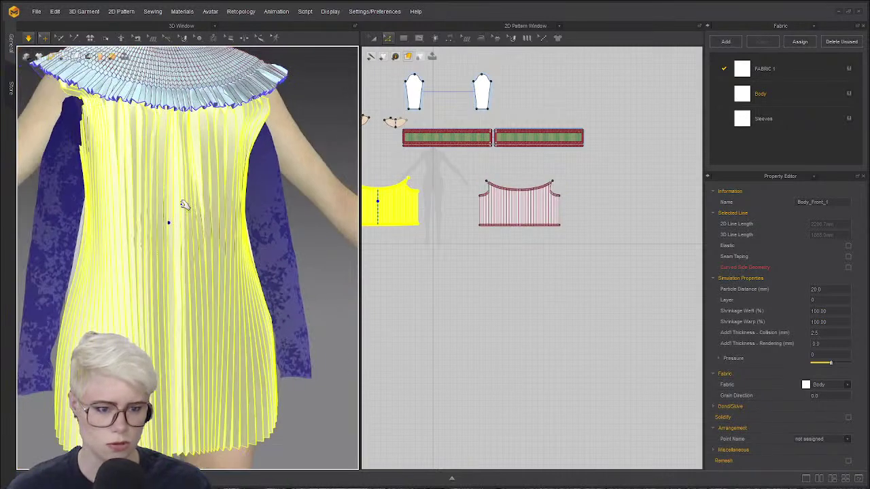
scroll(182, 269, up, 1)
right_drag(182, 268, 130, 184)
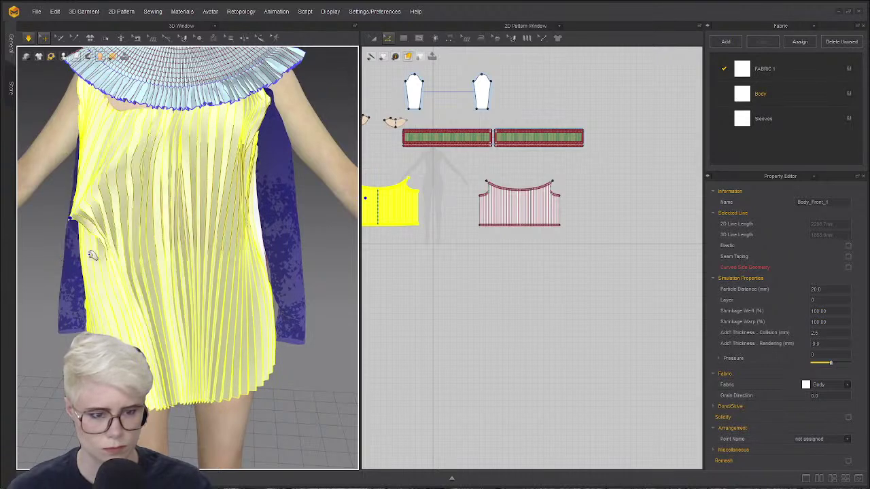
- Select the front and back yoke patterns together in the 2D pattern layout
key(space)
scroll(422, 127, up, 4)
middle_drag(421, 127, 545, 204)
click(464, 185)
key(a)
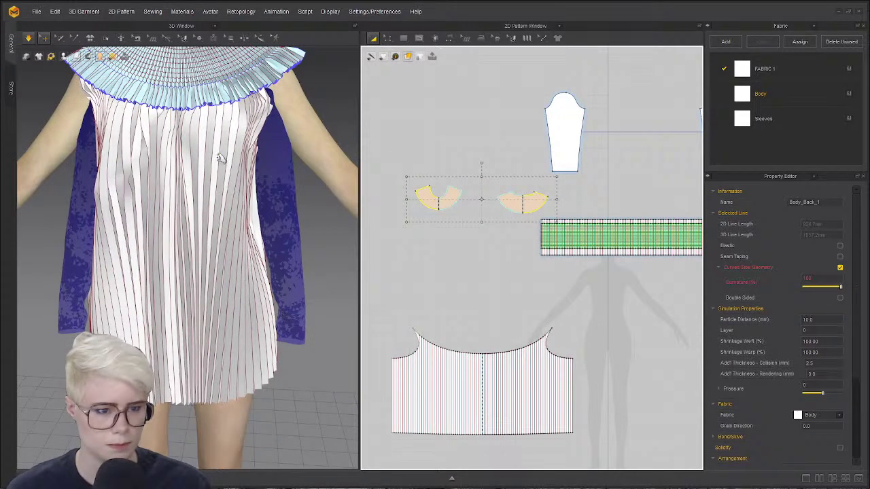
- Tug the front body pattern and the back body pattern during simulation to even out the pleated drape
click(124, 134)
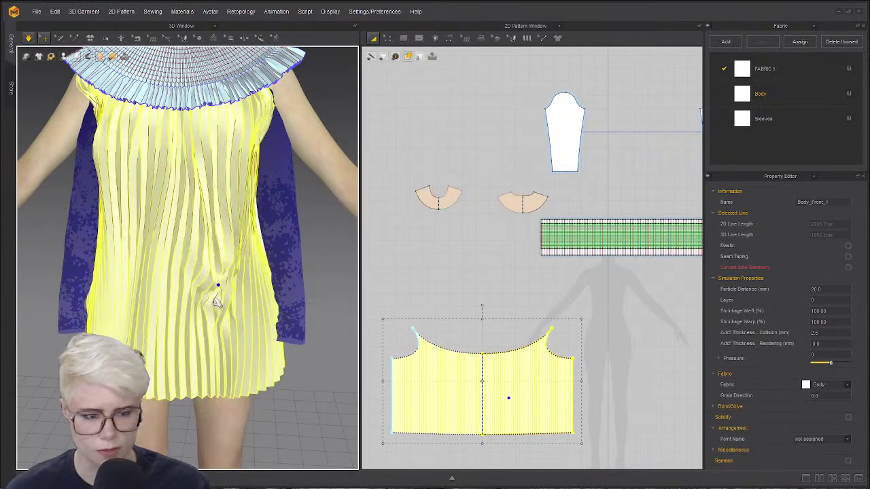
right_drag(211, 221, 112, 197)
scroll(227, 211, up, 3)
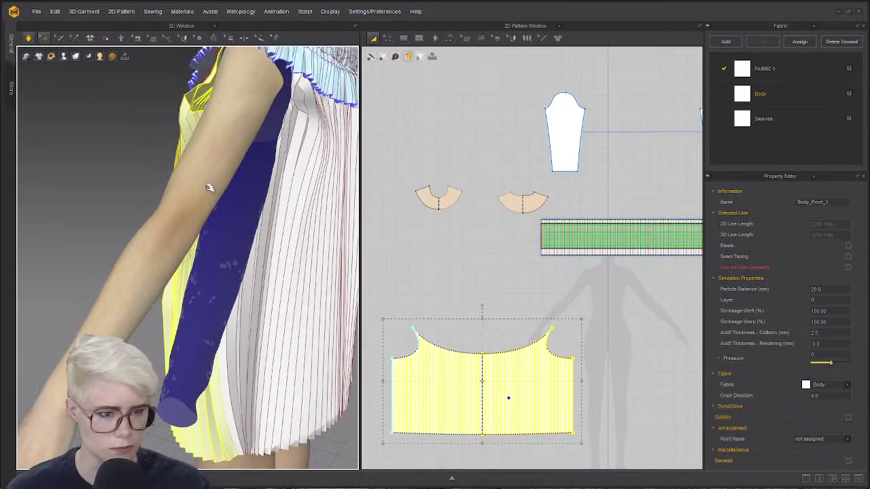
key(space)
right_drag(208, 186, 146, 184)
key(space)
click(231, 292)
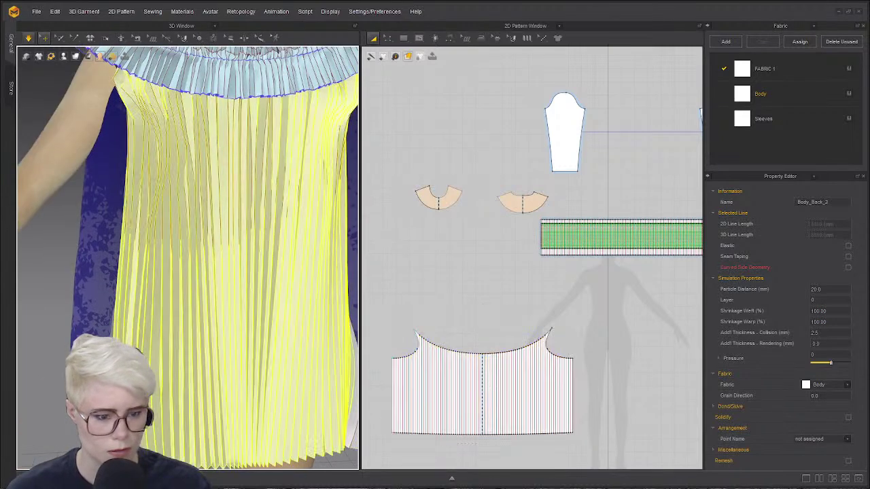
- Check the drape around the side, stop the simulation and show the avatar's arrangement points
key(space)
right_drag(211, 309, 288, 321)
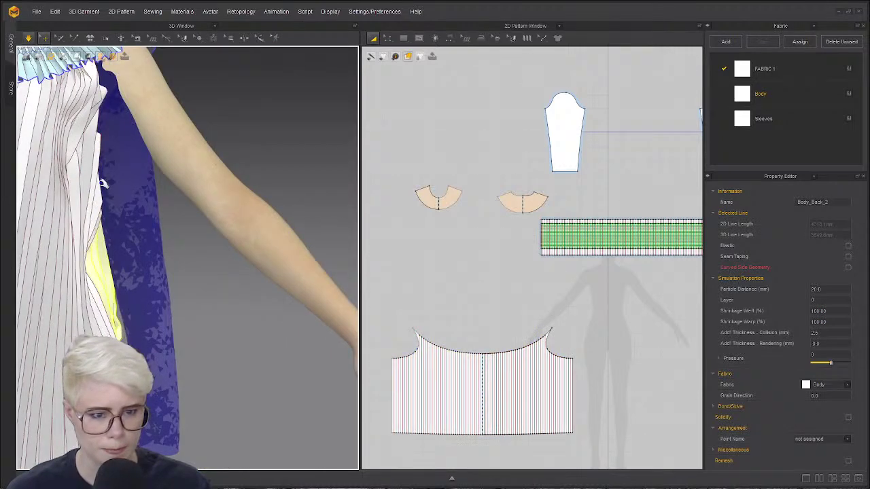
middle_drag(129, 144, 262, 251)
right_drag(262, 250, 191, 277)
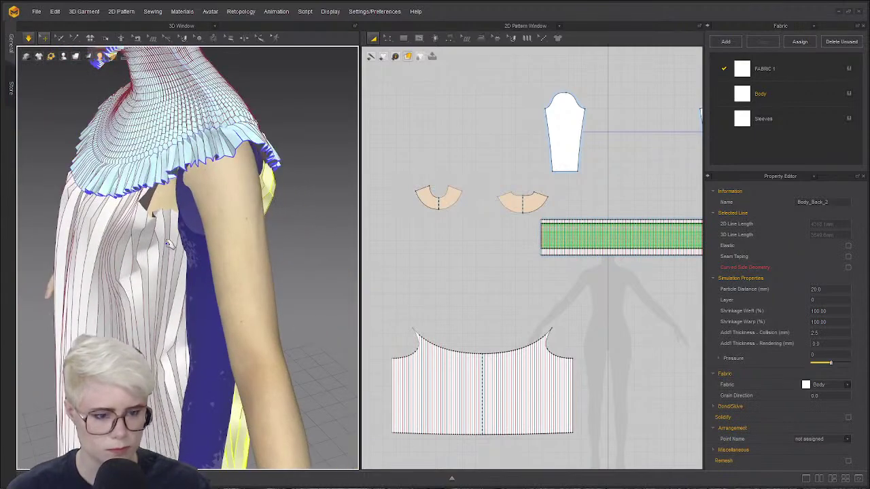
scroll(172, 249, down, 4)
right_drag(171, 238, 232, 131)
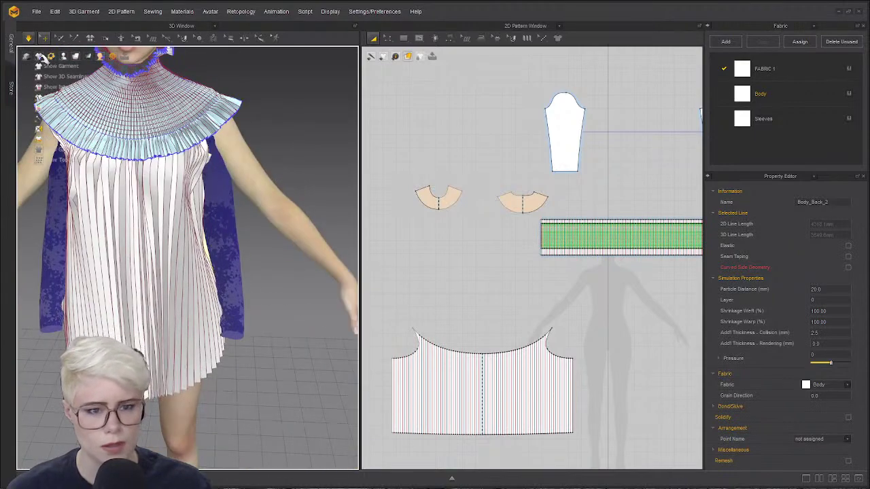
click(63, 57)
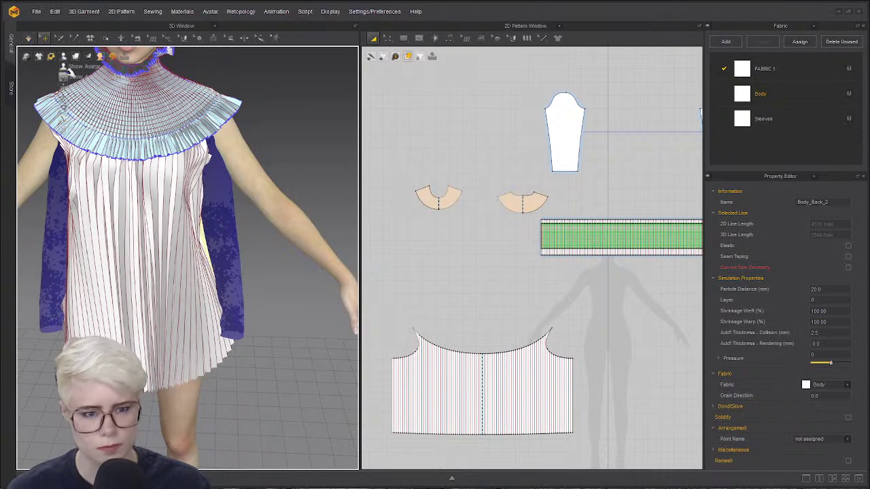
click(66, 77)
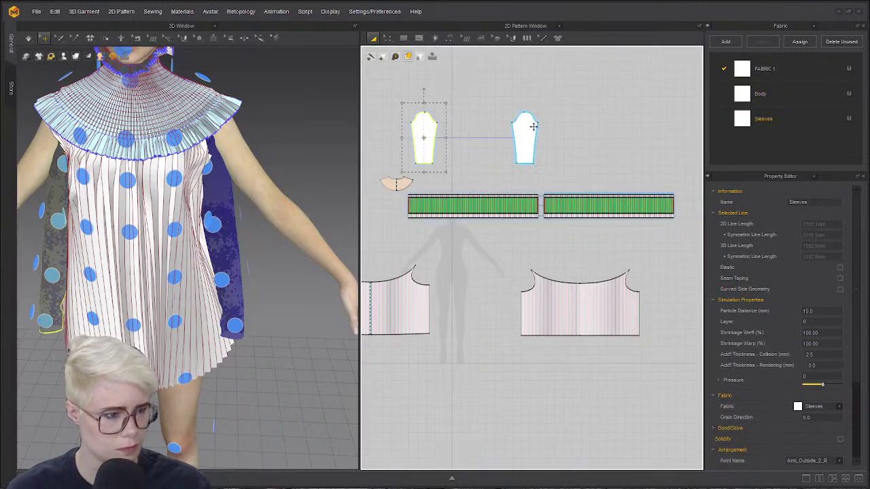
- Activate both sleeve patterns and try arranging them at the arrangement point on the side of the torso
shift+click(533, 127)
right_click(534, 126)
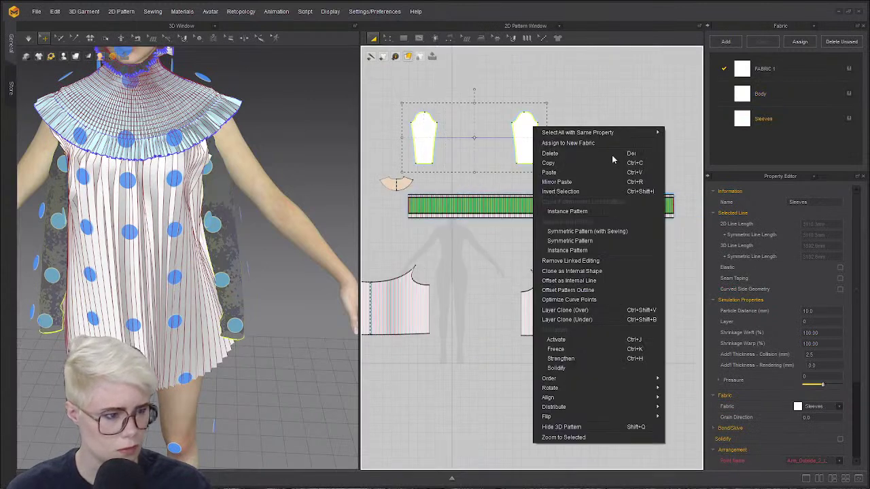
click(490, 299)
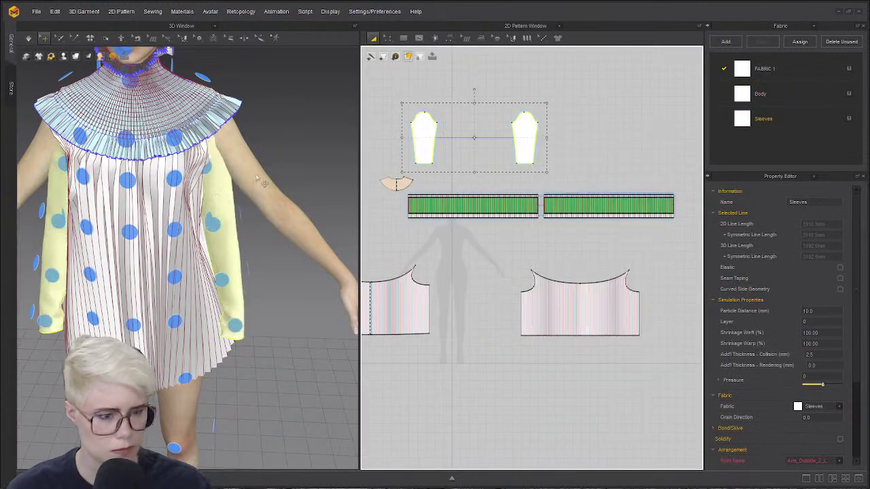
click(214, 223)
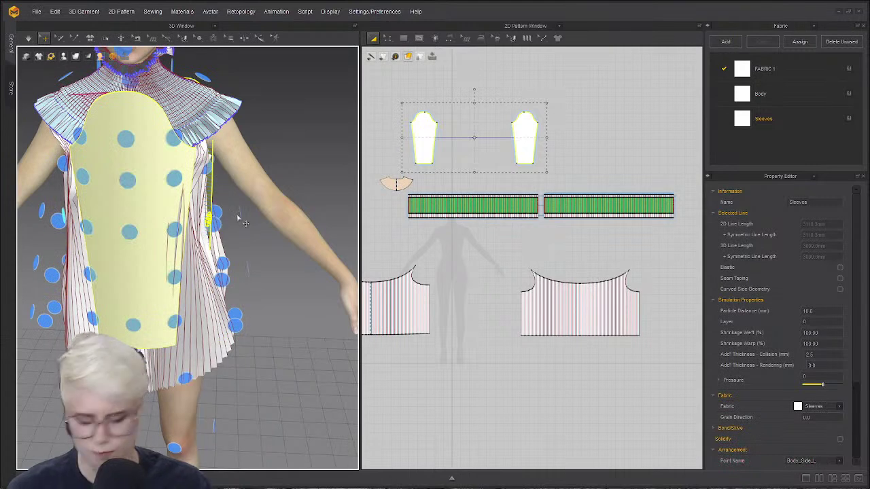
key(ctrl+z)
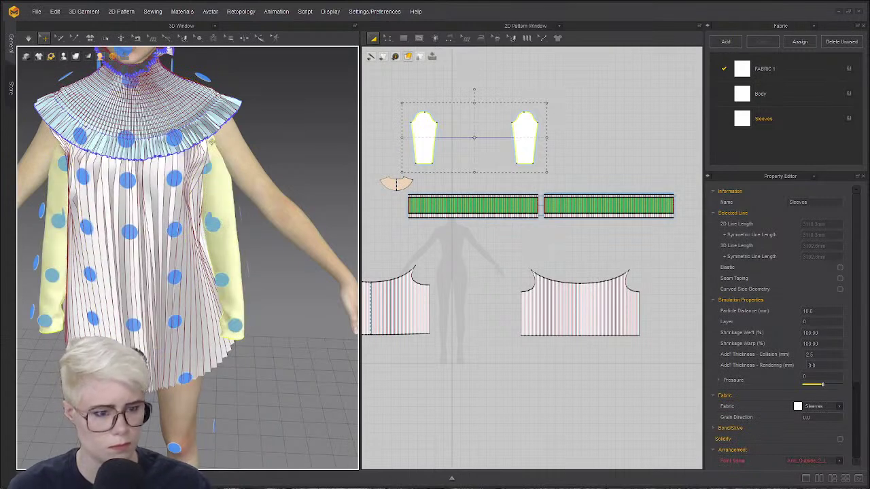
- Refit the avatar's arrangement bounding volumes to its pose in the Avatar Editor and show the arrangement points again
click(213, 11)
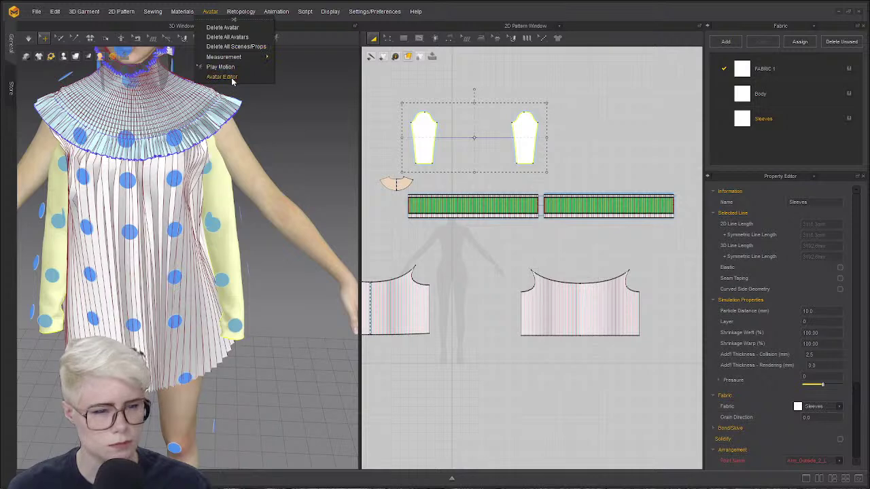
click(232, 81)
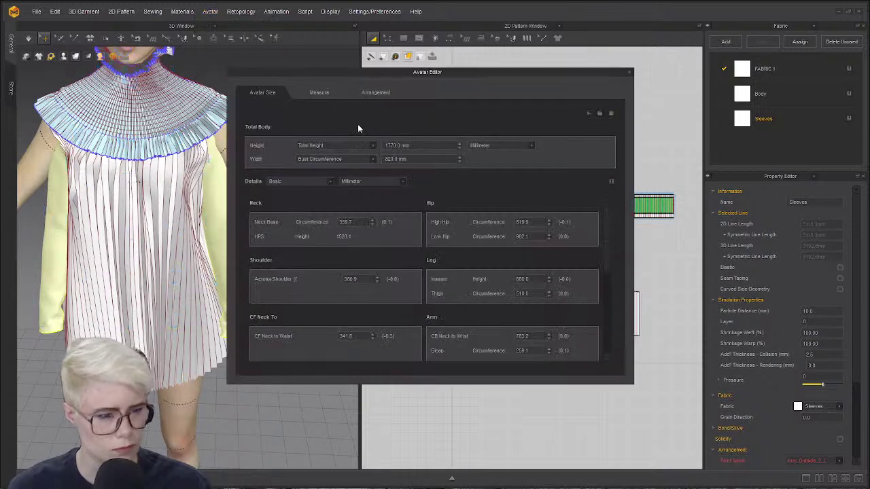
click(373, 93)
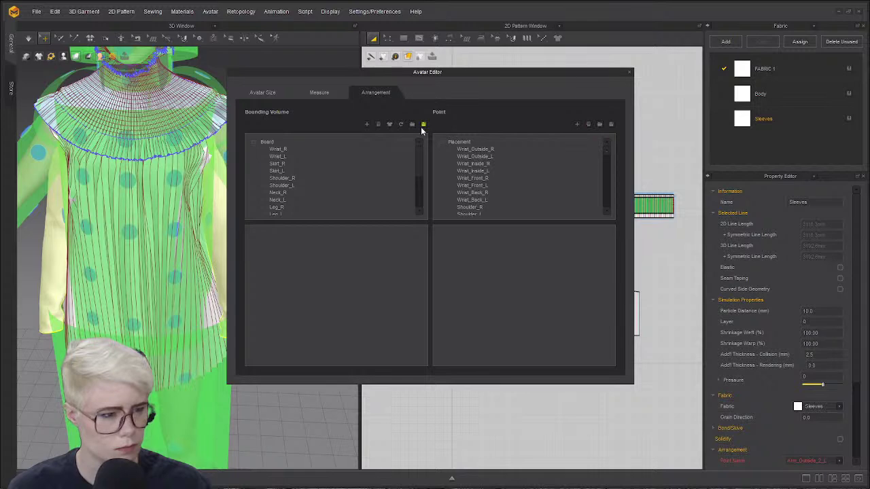
click(630, 72)
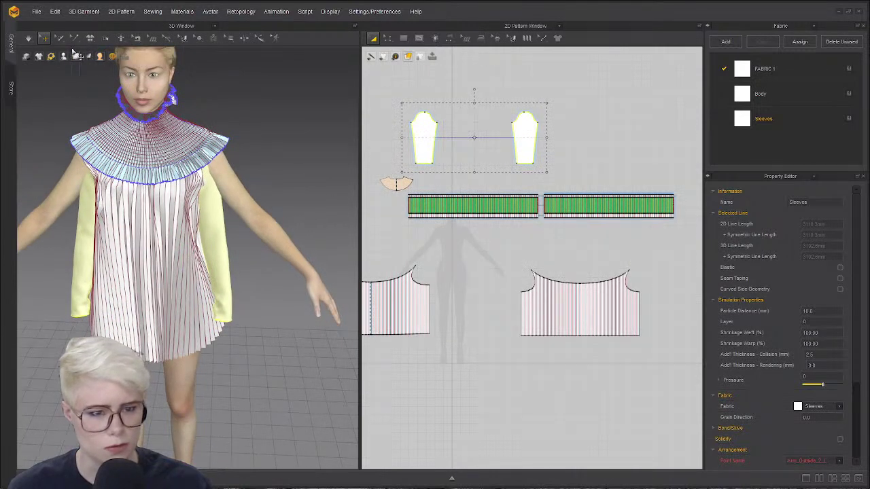
click(63, 56)
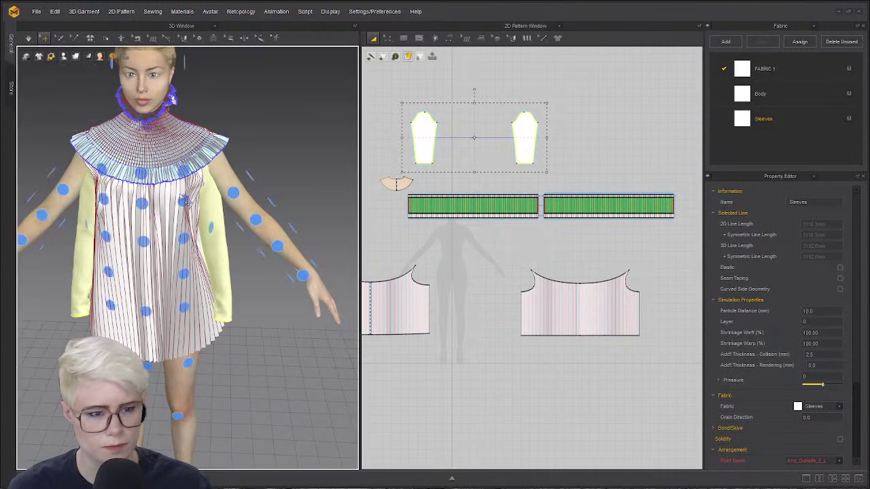
- Wrap the linked sleeves around the arms using the Arm_Outside_2_L arrangement point and simulate the garment
click(269, 215)
click(219, 249)
click(277, 206)
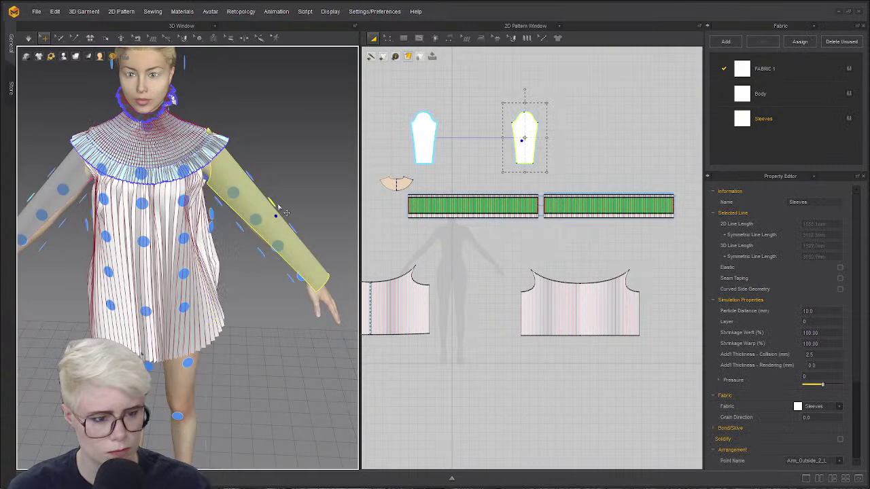
right_drag(277, 206, 234, 145)
key(space)
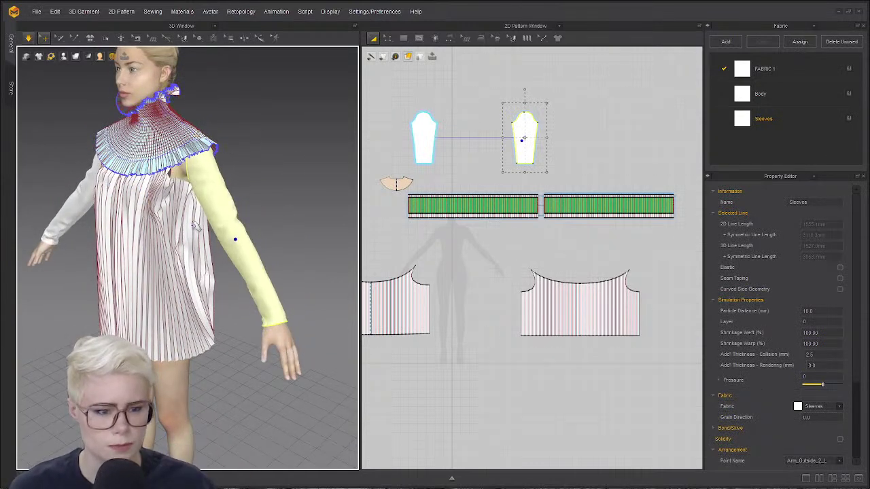
- Sew the front half of the left sleeve's cap curve to the left armhole of the front body pattern
key(b)
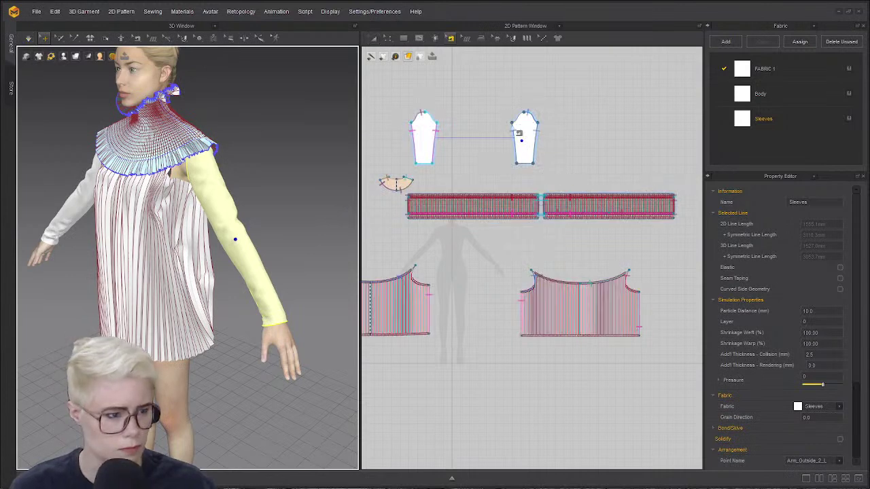
scroll(534, 126, up, 3)
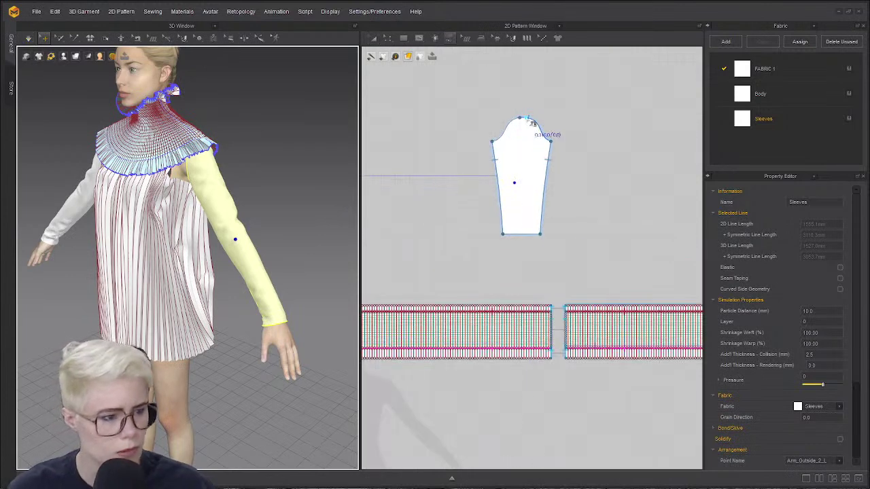
click(522, 118)
click(495, 142)
scroll(487, 287, down, 4)
middle_drag(487, 287, 469, 99)
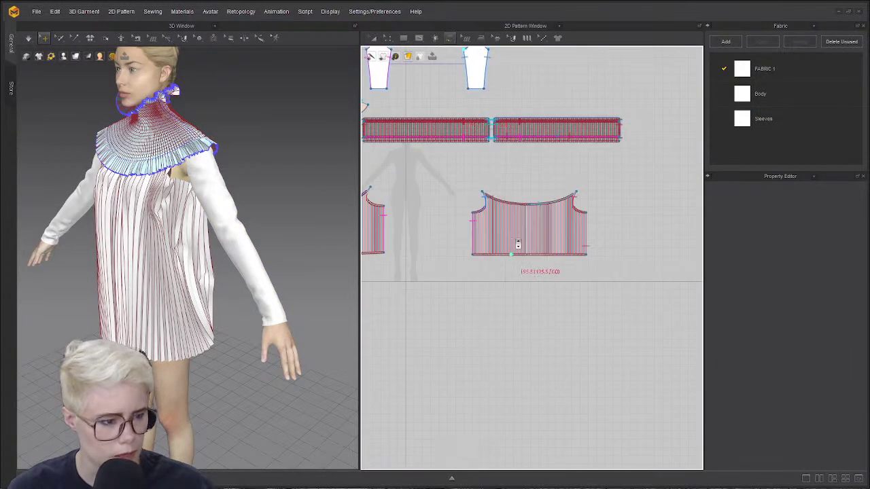
scroll(520, 210, up, 5)
scroll(641, 169, down, 2)
middle_drag(641, 169, 576, 161)
scroll(585, 171, up, 2)
scroll(525, 178, down, 5)
middle_drag(525, 178, 800, 198)
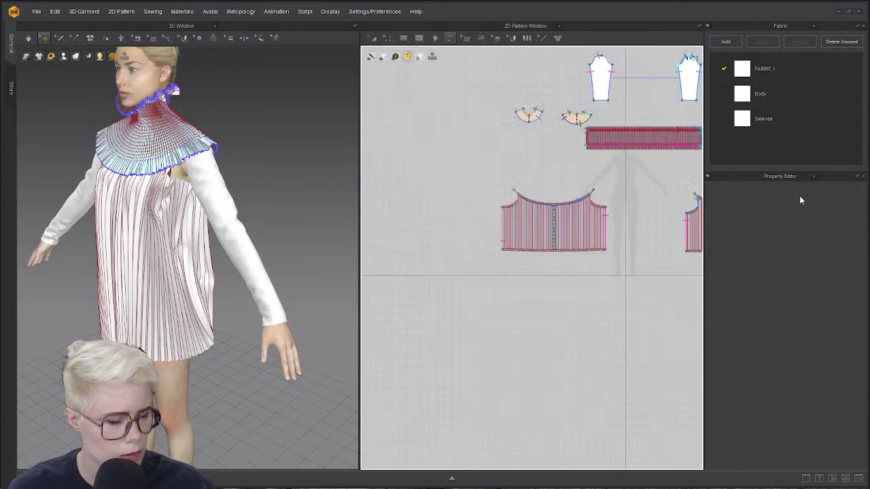
scroll(600, 189, up, 4)
scroll(603, 192, down, 3)
scroll(559, 188, up, 4)
click(529, 179)
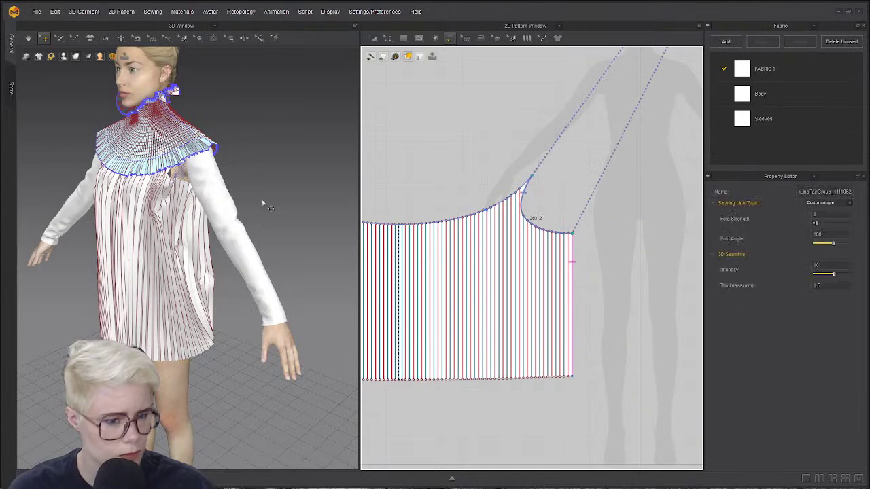
- Try to sew the front half of the right sleeve's cap to the front body's right armhole point to point
right_drag(257, 196, 280, 193)
scroll(477, 202, down, 2)
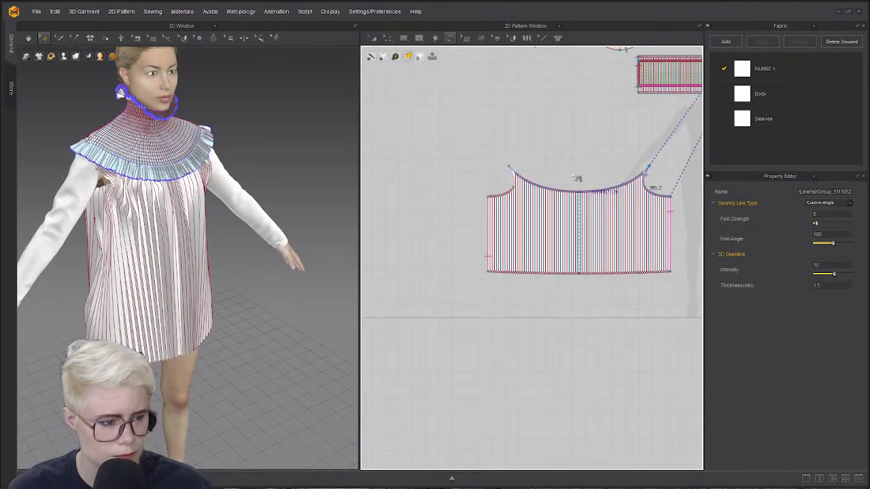
middle_drag(526, 145, 497, 367)
scroll(542, 220, up, 2)
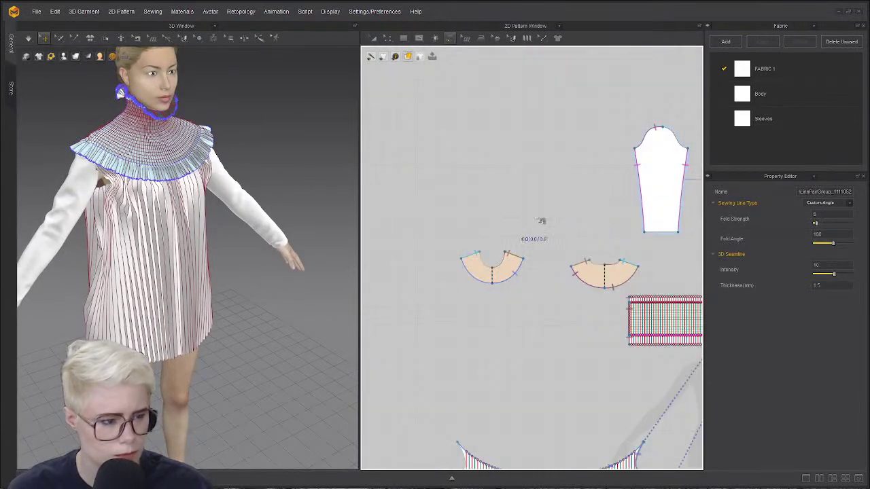
click(663, 126)
click(688, 148)
middle_drag(477, 400, 524, 189)
scroll(538, 188, down, 1)
scroll(537, 221, up, 4)
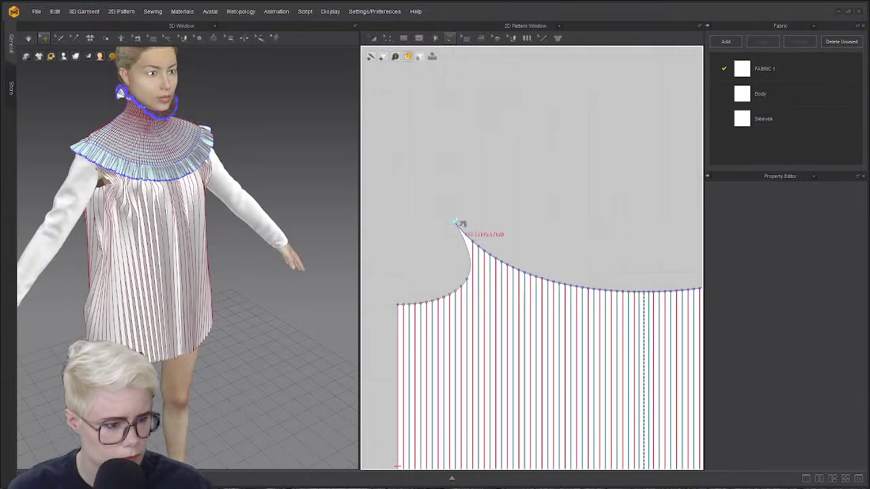
click(456, 223)
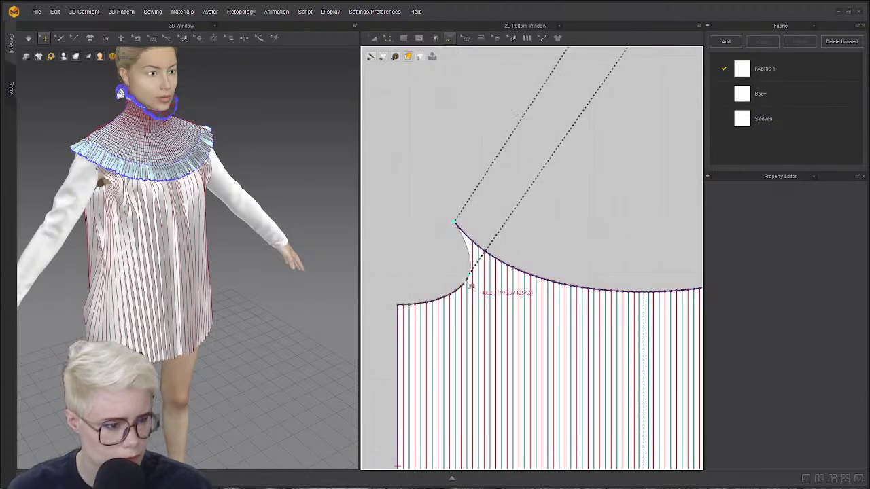
click(408, 310)
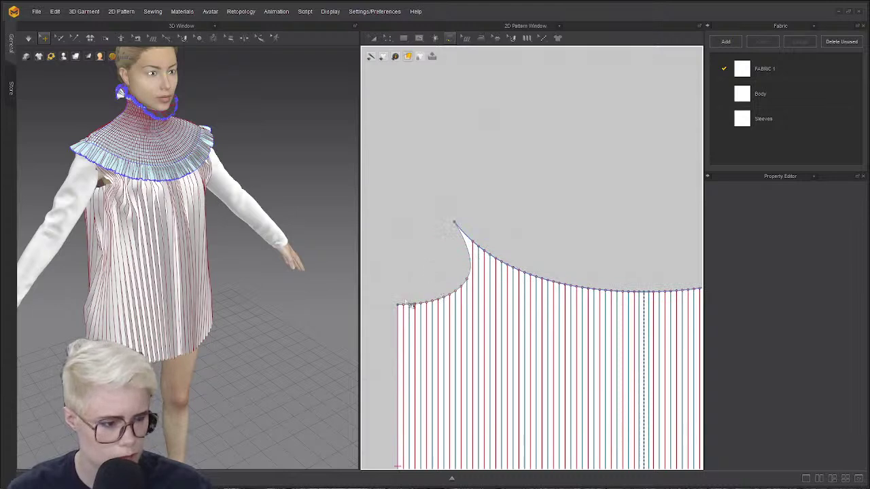
- Sew the front body's right armhole to the front half of the right sleeve's cap with segment sewing
key(n)
click(467, 252)
scroll(564, 177, down, 3)
middle_drag(564, 177, 397, 417)
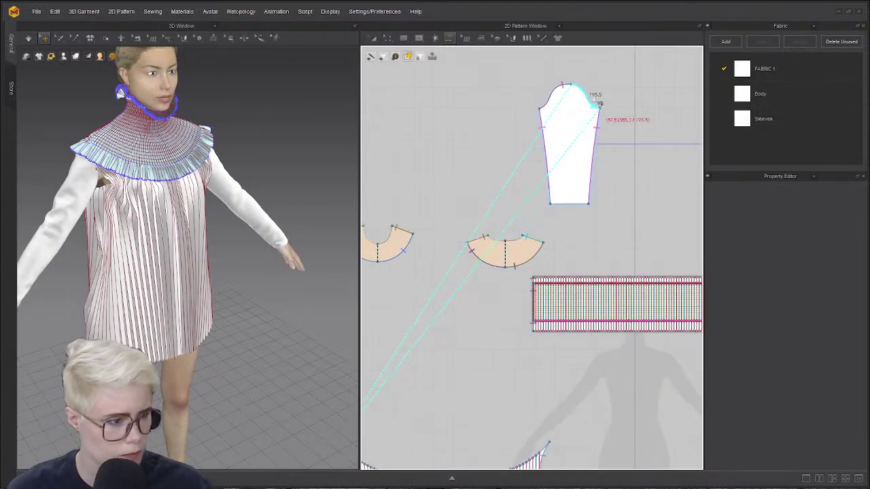
click(598, 106)
scroll(296, 231, up, 3)
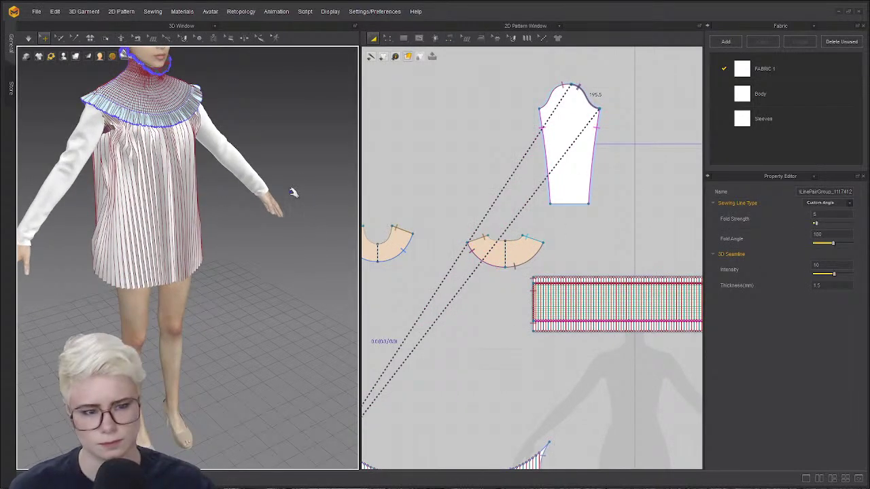
- Simulate the garment with the sewn sleeve seams, check it from the front and stop the simulation
key(space)
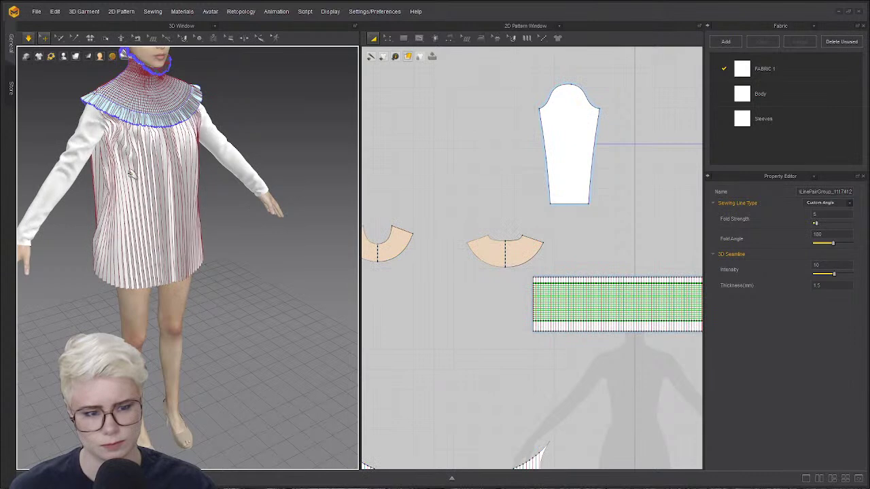
right_drag(252, 198, 297, 338)
scroll(533, 197, down, 5)
middle_drag(544, 238, 537, 215)
key(z)
middle_drag(602, 418, 516, 340)
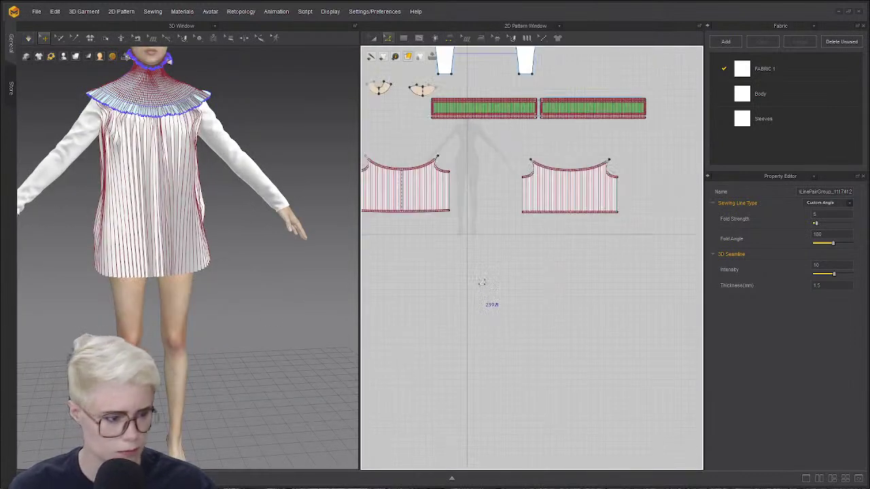
- Examine the pleat lines on the back body pattern and the drape of the pleated body on the avatar
scroll(481, 284, up, 3)
middle_drag(552, 225, 487, 279)
scroll(487, 280, up, 2)
scroll(563, 248, up, 3)
right_drag(204, 211, 177, 235)
key(a)
middle_drag(423, 221, 382, 215)
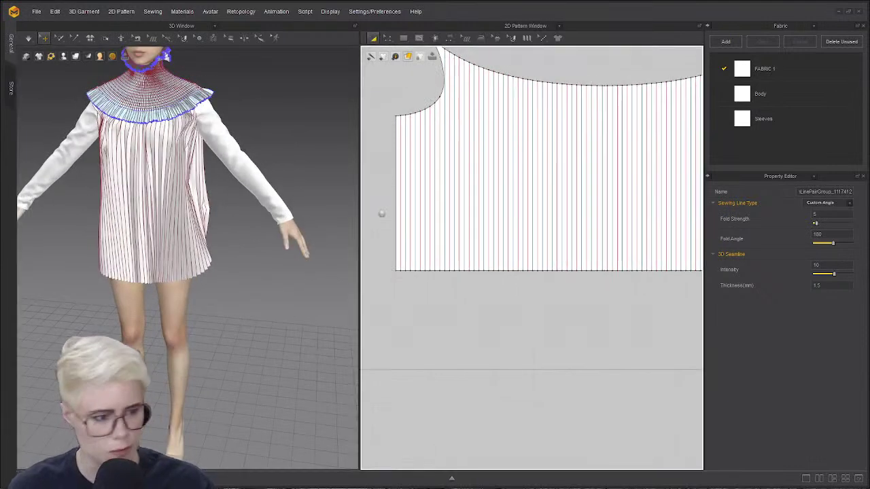
- Lock all pattern outlines and delete all the internal pleat lines from the back body pattern
scroll(544, 238, down, 4)
middle_drag(544, 238, 580, 234)
scroll(579, 234, down, 2)
right_click(507, 137)
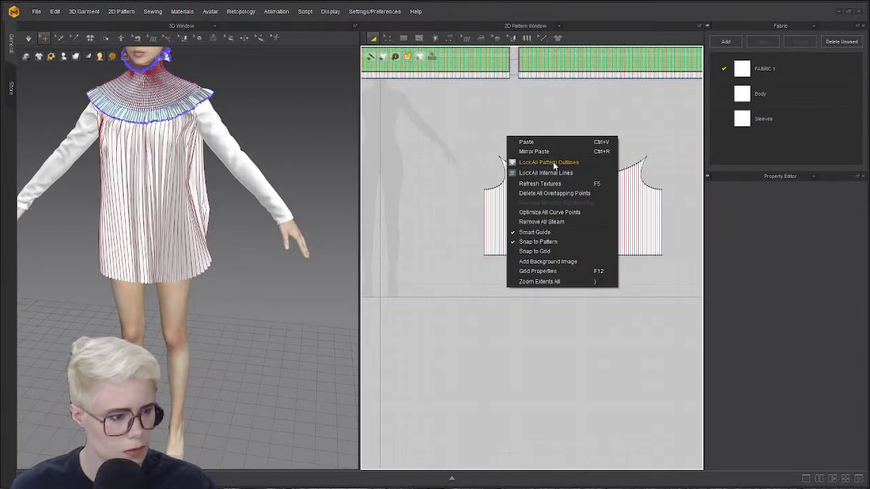
click(553, 162)
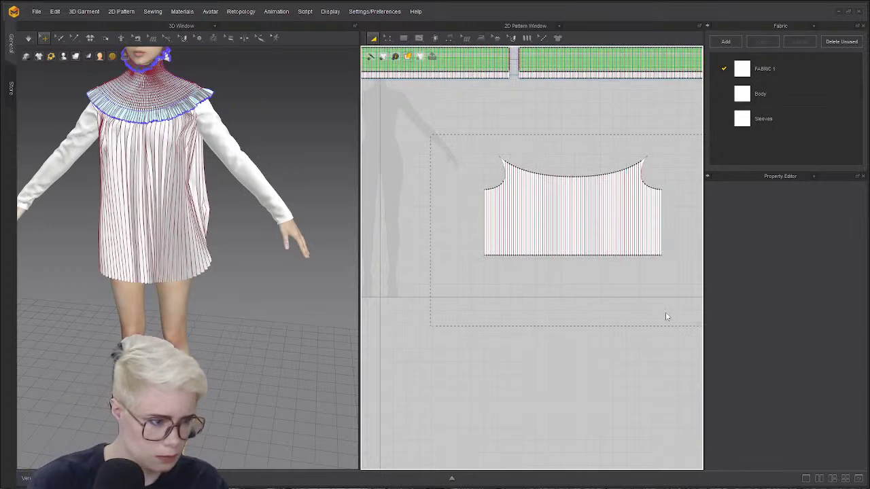
key(ctrl+a)
click(663, 314)
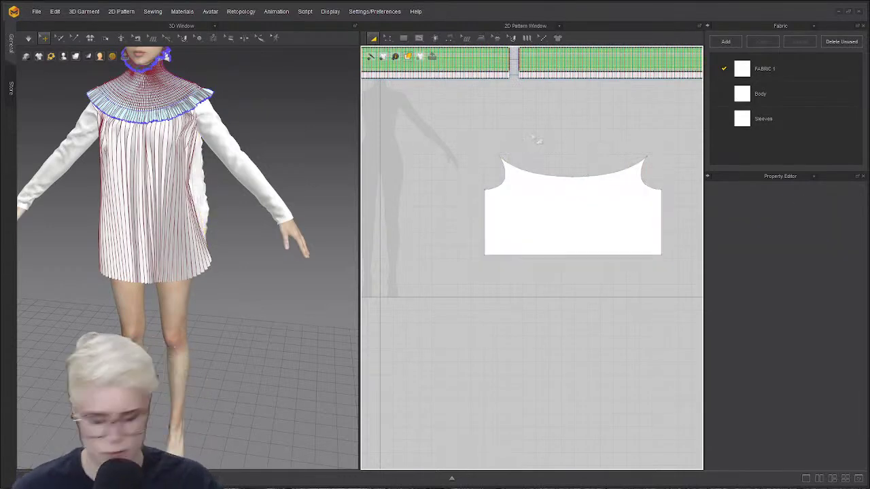
- Delete all the internal pleat lines from the front body pattern while the outlines are locked
key(z)
right_click(475, 170)
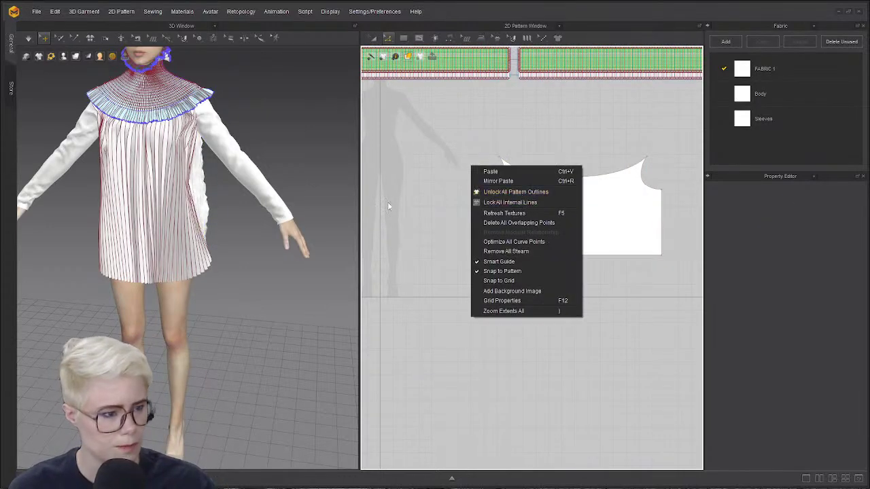
middle_drag(386, 247, 544, 260)
scroll(545, 260, down, 1)
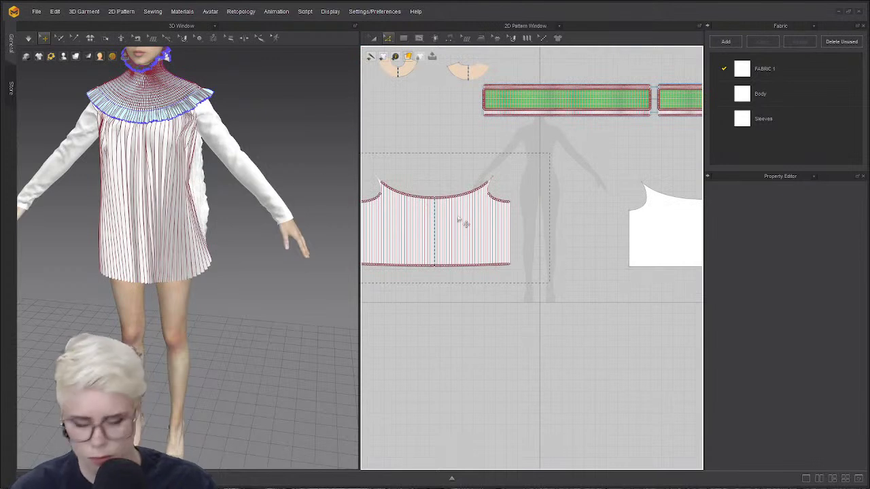
click(511, 228)
- Unlock all pattern outlines
middle_drag(616, 213, 517, 179)
right_click(494, 160)
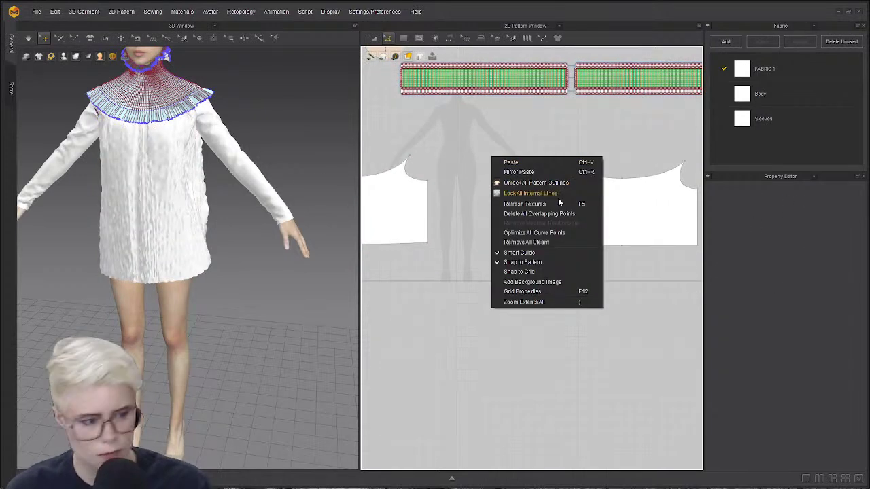
click(559, 183)
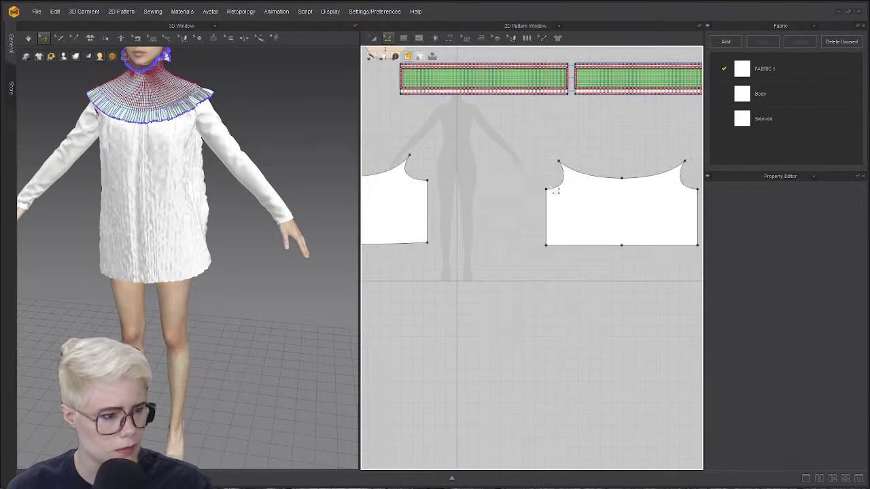
- Select both side edges of the back body pattern and start Offset as Internal Line on them
middle_drag(535, 195, 470, 197)
scroll(470, 197, up, 2)
scroll(455, 197, down, 1)
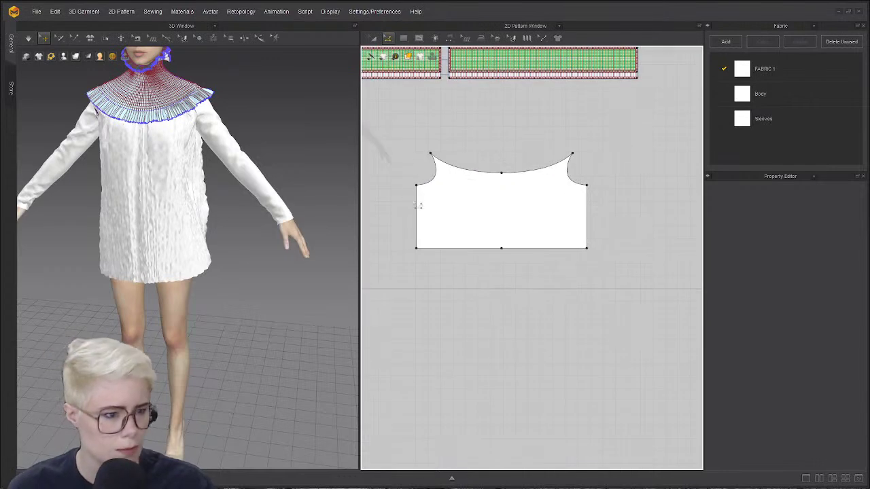
click(417, 205)
right_click(418, 202)
click(610, 209)
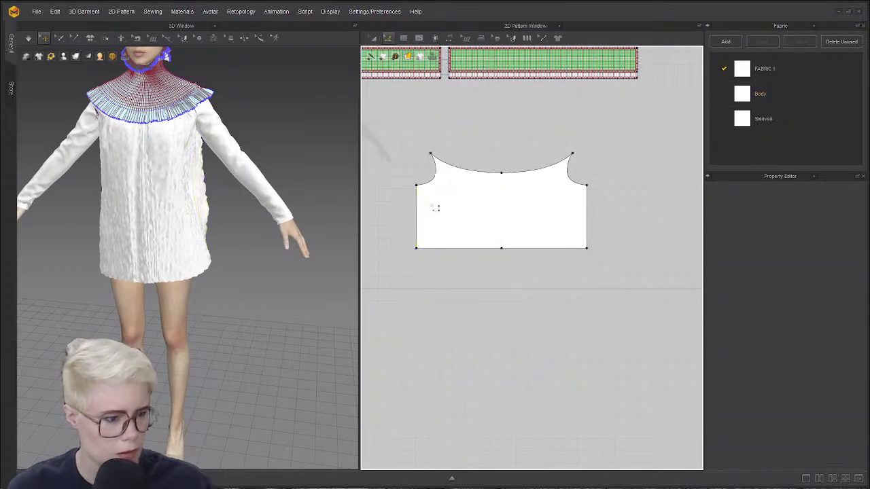
click(417, 204)
key(ctrl+z)
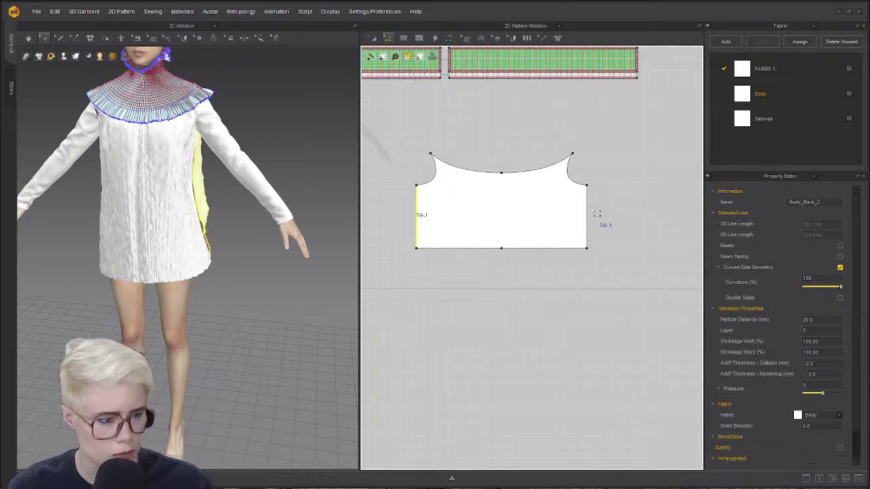
right_click(588, 212)
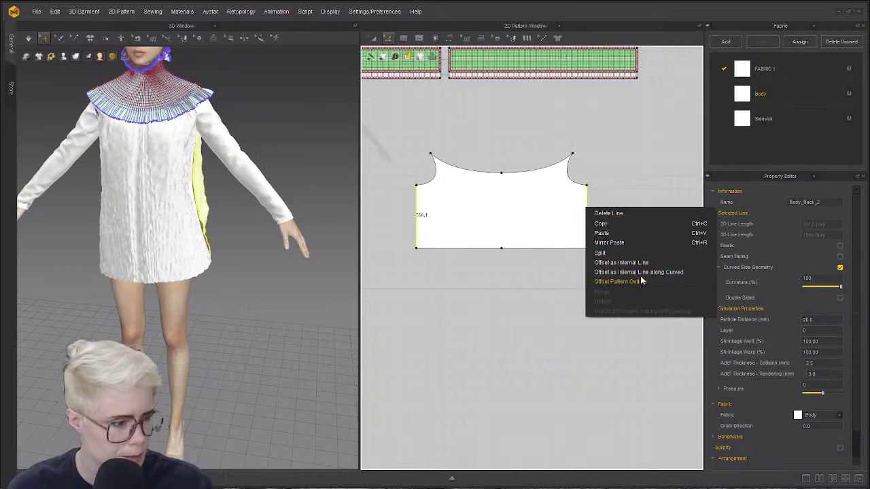
click(636, 263)
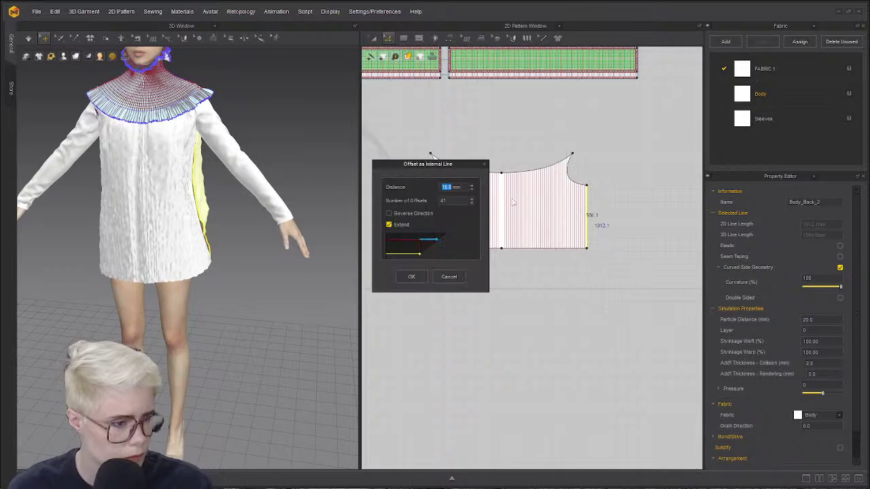
- Set the internal line offset distance to 10 mm and raise the number of offsets to 68 on the back body
drag(438, 165, 413, 164)
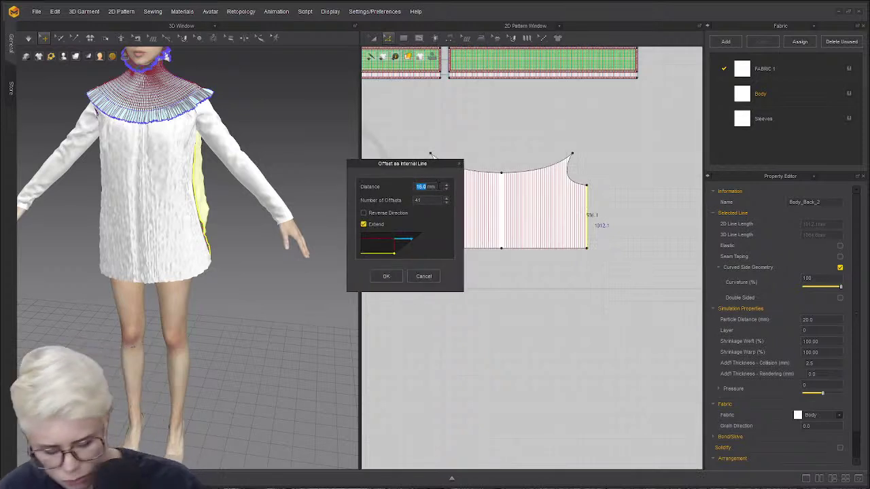
text(10)
drag(438, 167, 258, 126)
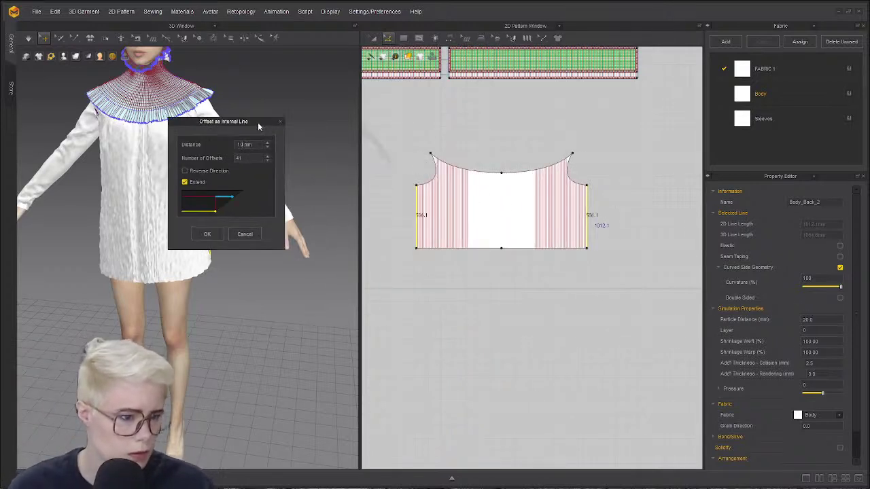
click(269, 156)
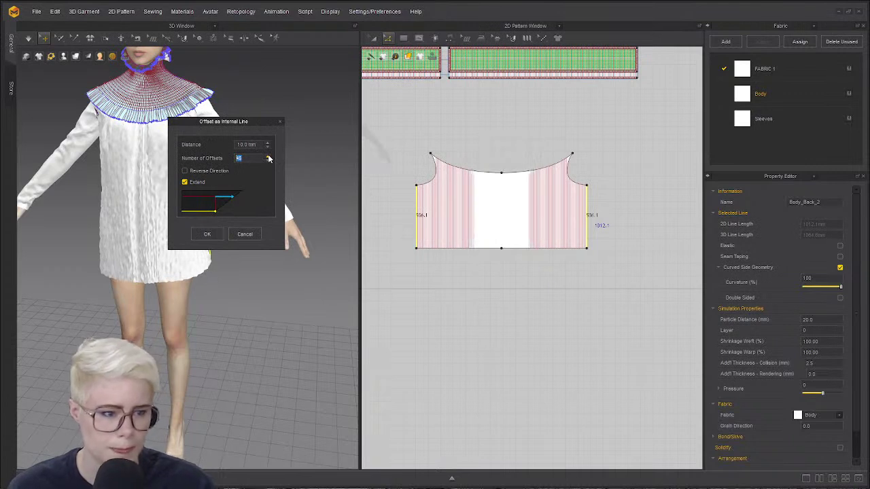
click(268, 158)
click(269, 158)
click(268, 158)
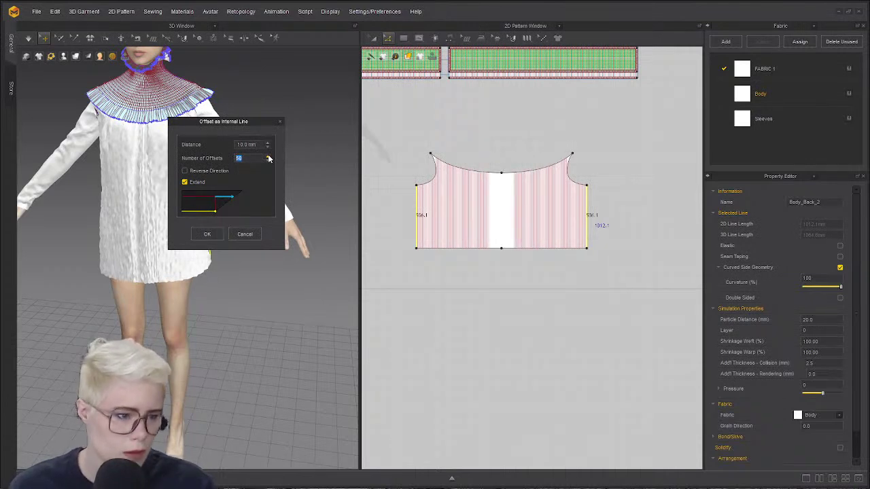
click(269, 157)
click(269, 158)
click(269, 158)
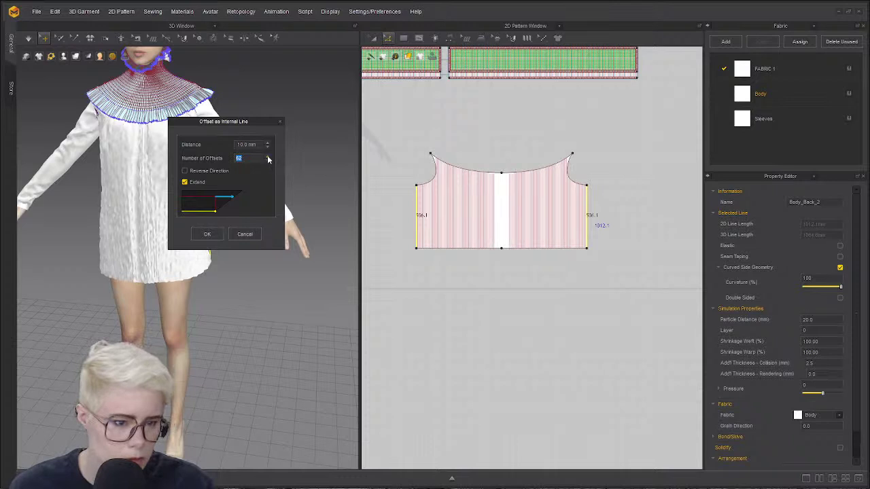
click(268, 157)
click(268, 158)
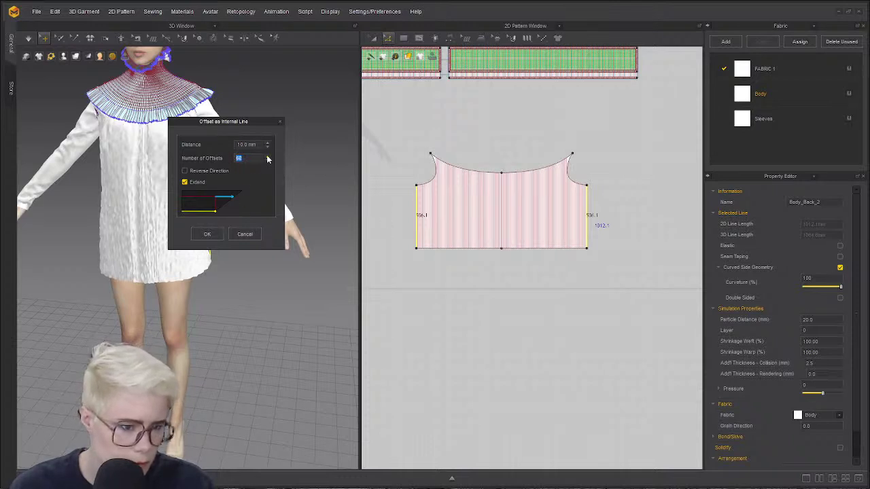
- Offset both side edges of the back body as internal lines with a 9 mm distance and 74 offsets
click(267, 144)
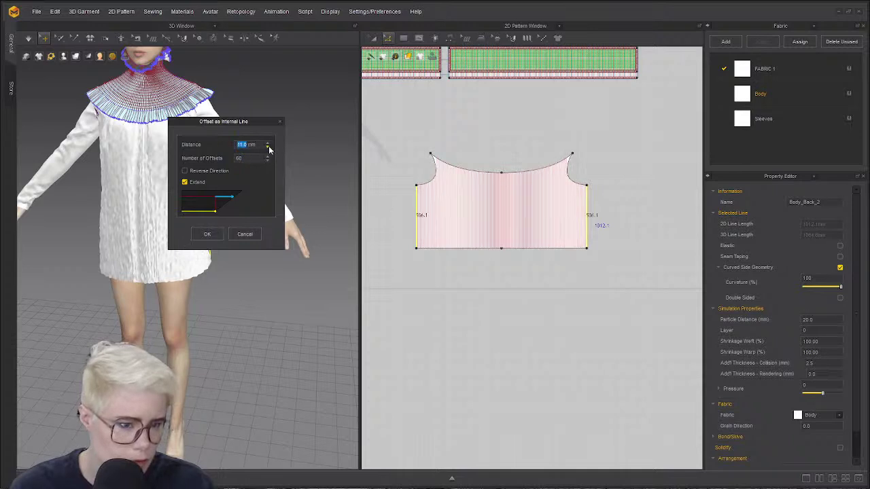
click(269, 148)
click(268, 147)
click(268, 158)
click(268, 157)
click(269, 158)
click(269, 158)
click(268, 157)
click(269, 157)
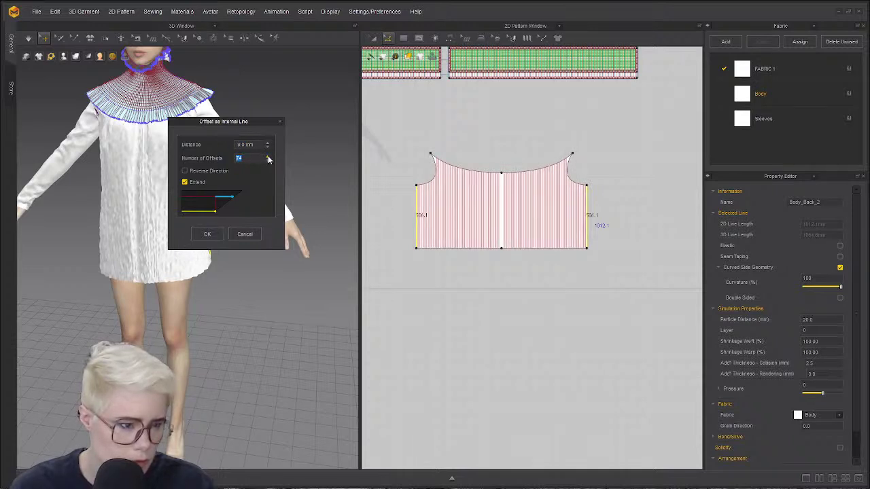
click(209, 234)
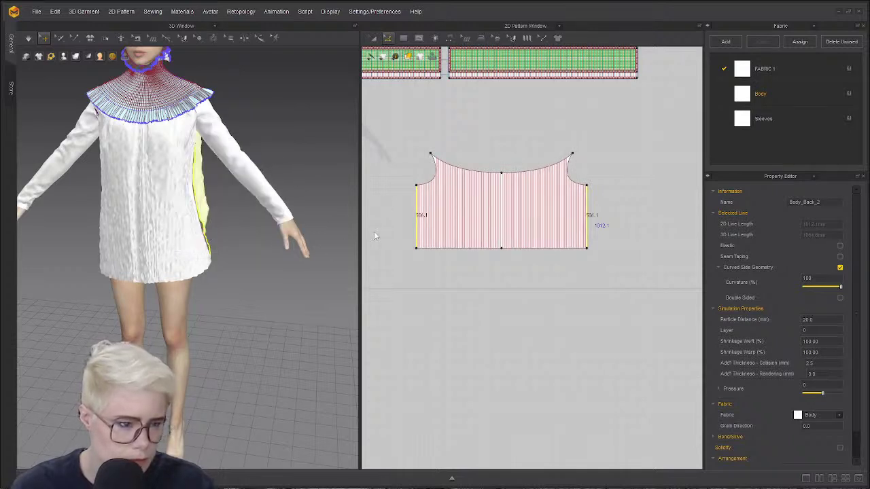
- Draw a vertical internal line down the centre of the back body pattern, from the neckline's midpoint to the hem
click(452, 183)
scroll(454, 187, down, 3)
scroll(401, 187, up, 4)
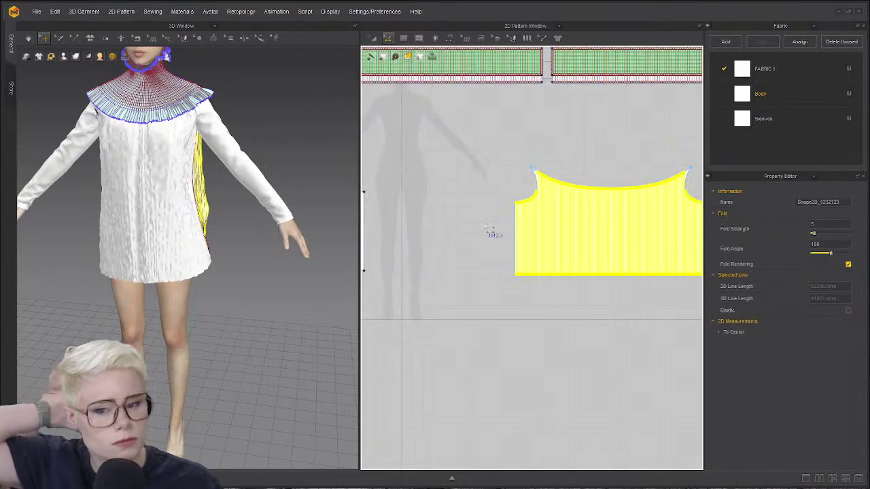
scroll(544, 265, down, 2)
click(450, 222)
scroll(448, 219, up, 2)
scroll(456, 255, up, 2)
scroll(592, 263, up, 3)
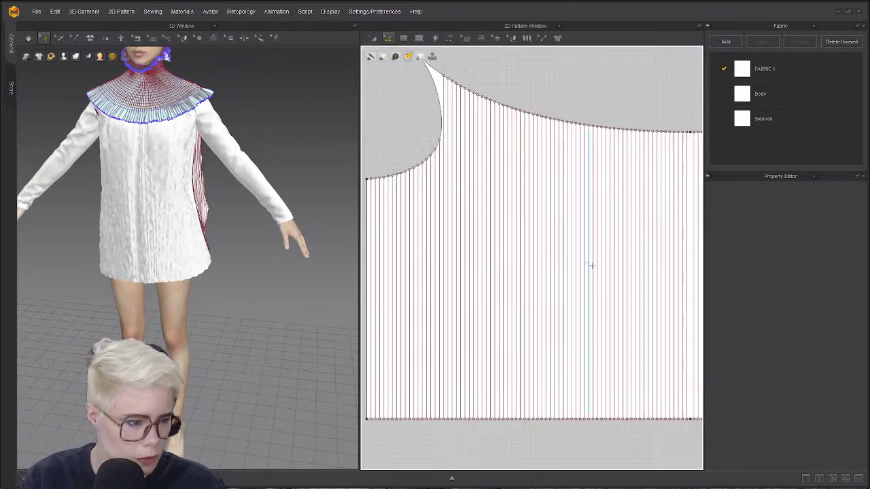
scroll(550, 262, down, 1)
scroll(502, 241, up, 2)
scroll(502, 241, down, 1)
scroll(586, 233, up, 3)
scroll(549, 256, down, 2)
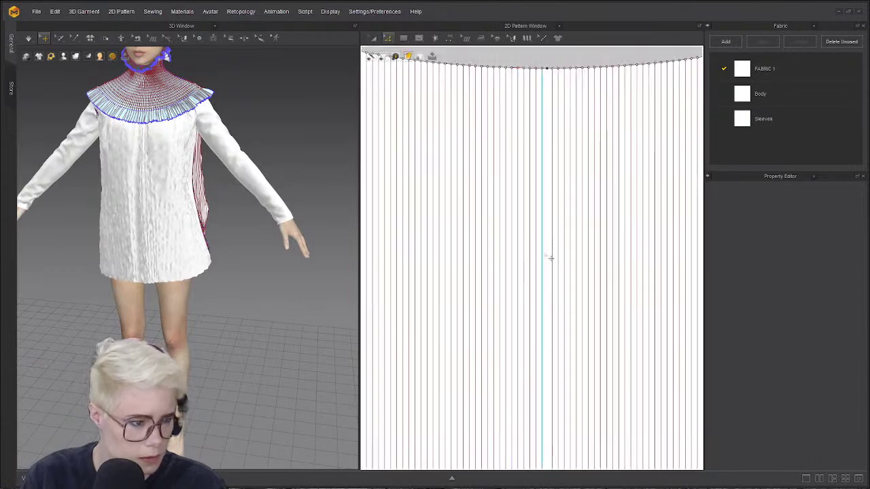
click(418, 38)
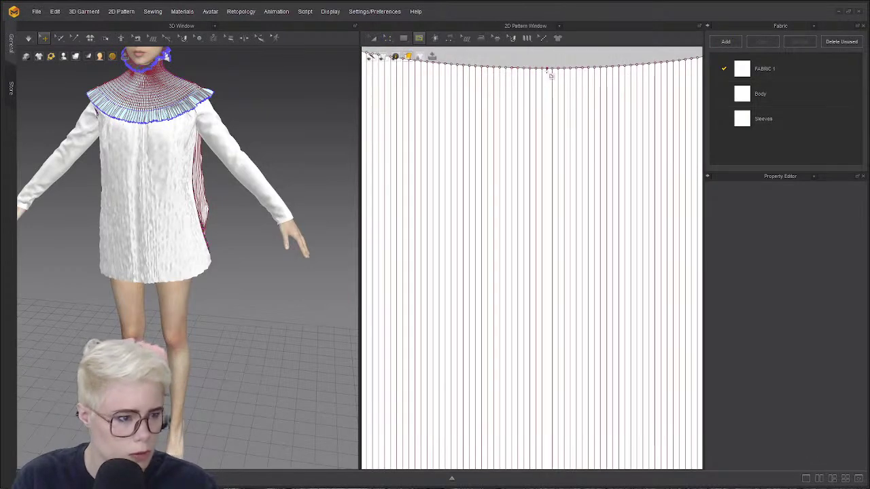
click(547, 69)
scroll(521, 221, down, 2)
middle_drag(522, 435, 538, 266)
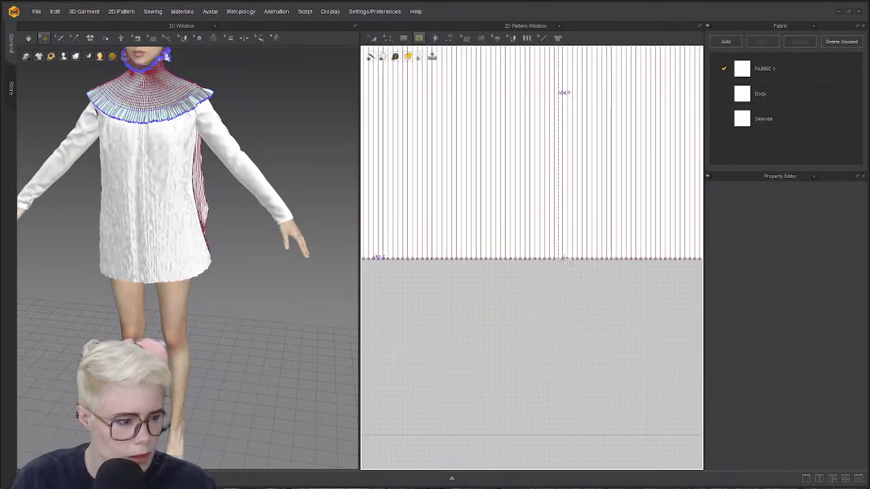
click(558, 259)
key(Return)
- Try to select both side edges of the front body pattern together for offsetting as internal lines
scroll(545, 237, down, 5)
scroll(451, 254, down, 3)
middle_drag(374, 248, 518, 220)
scroll(441, 224, up, 4)
scroll(482, 189, down, 1)
scroll(442, 159, up, 2)
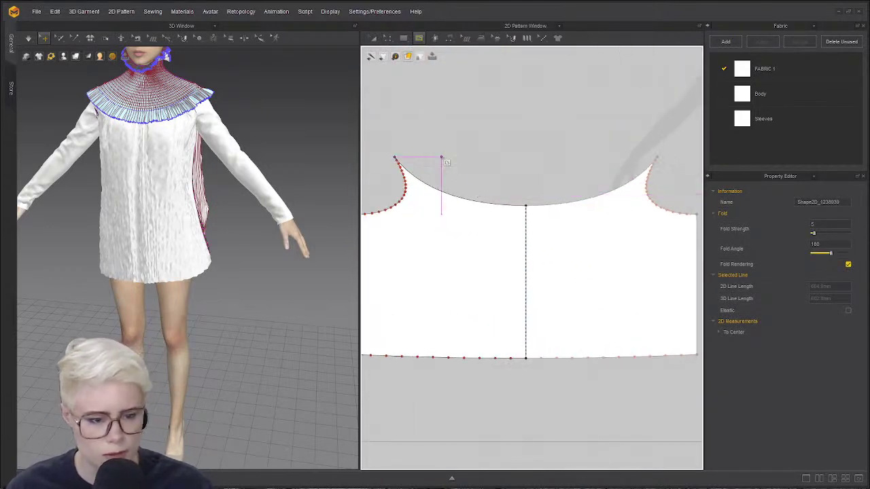
scroll(481, 151, down, 2)
scroll(469, 148, up, 3)
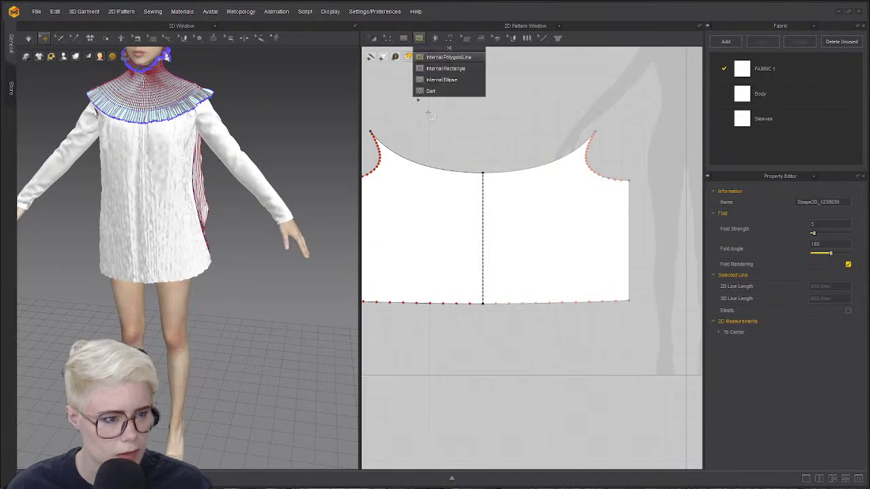
scroll(438, 112, down, 2)
middle_drag(445, 114, 526, 117)
key(a)
click(504, 152)
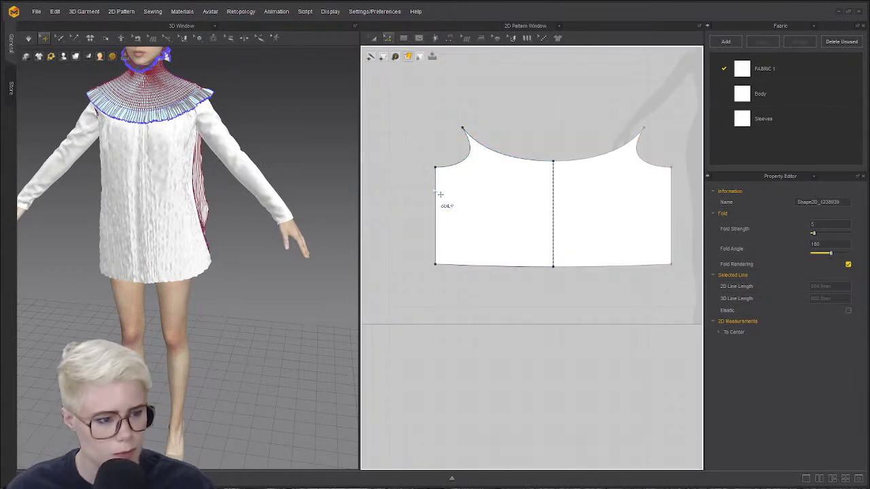
click(440, 194)
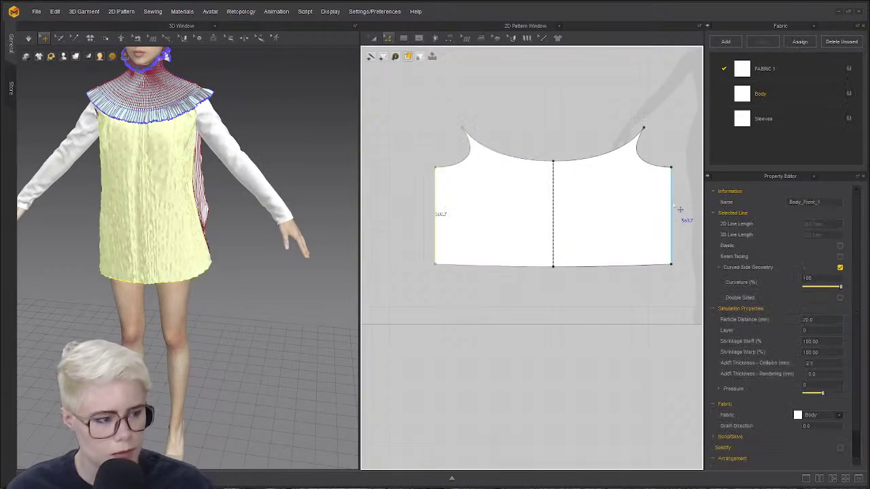
click(672, 207)
right_click(577, 186)
click(577, 182)
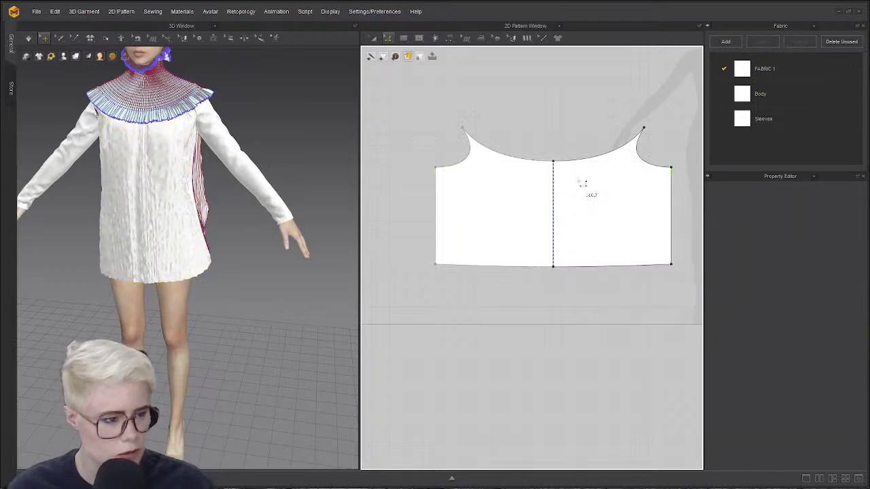
- Remove the linked editing between the two halves of the front body pattern
key(a)
right_click(573, 192)
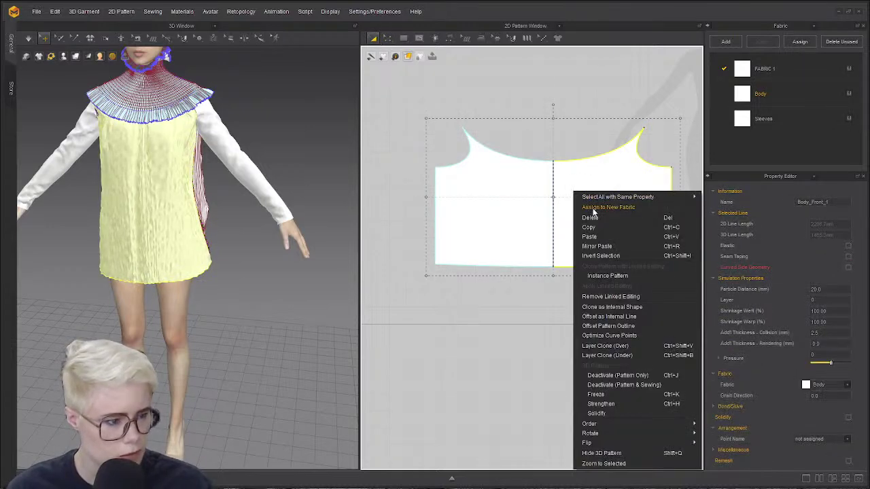
click(657, 297)
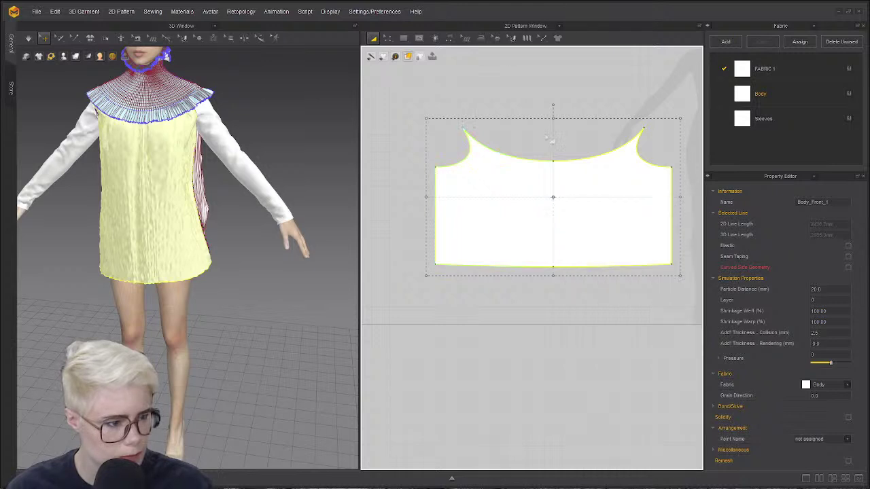
- Select both side edges of the front body pattern
key(Escape)
click(419, 38)
click(425, 191)
key(z)
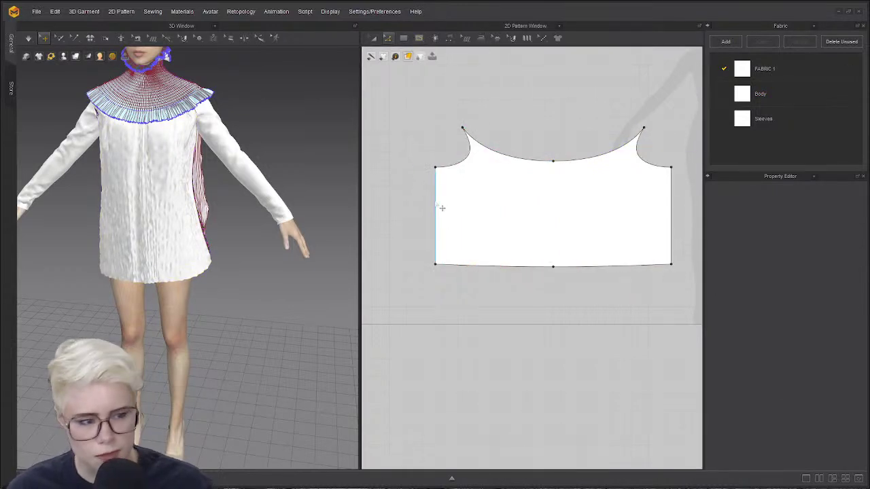
click(436, 207)
right_click(676, 202)
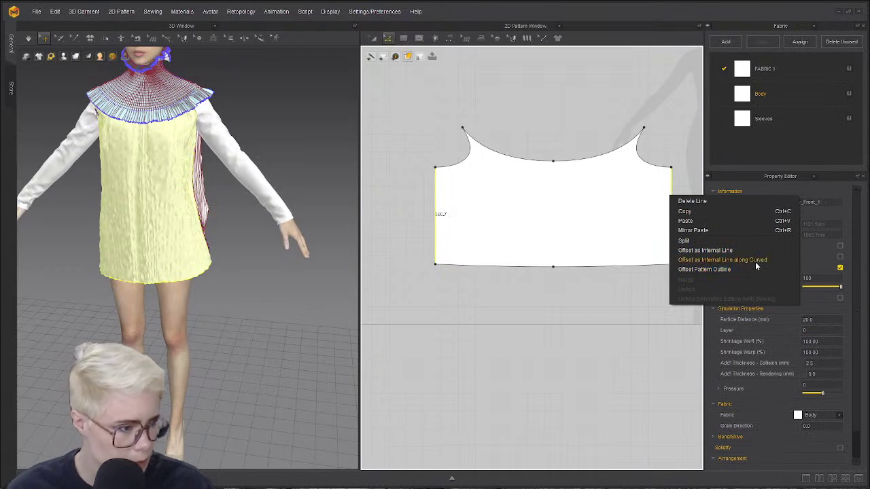
click(762, 265)
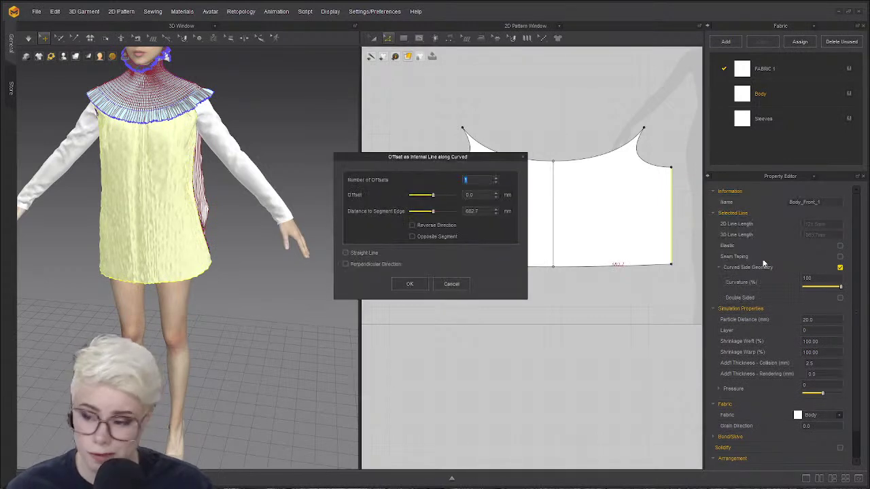
drag(477, 165, 312, 157)
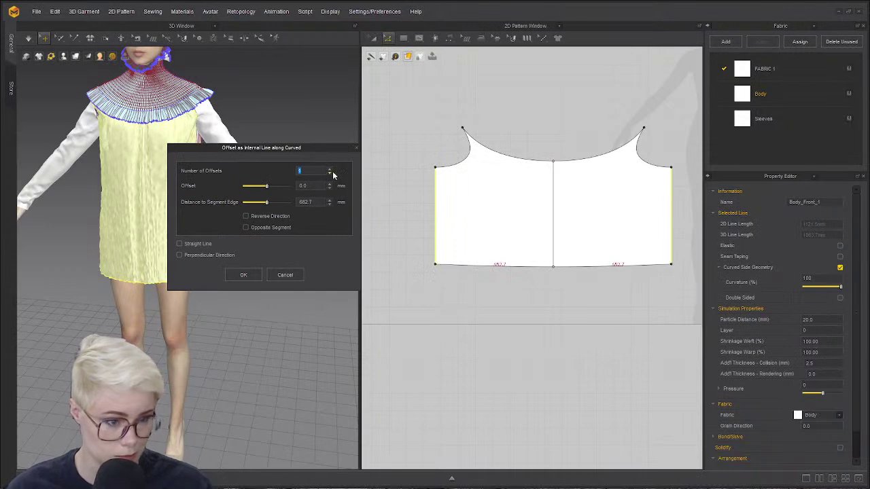
click(330, 170)
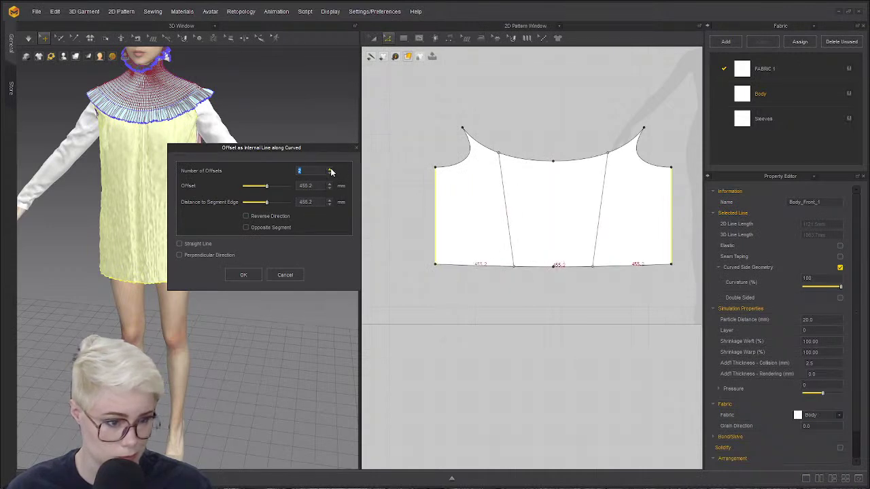
click(330, 169)
click(331, 169)
click(355, 148)
- Offset both selected side edges of the front body as internal lines with a 9 mm distance and 75 offsets
right_click(443, 184)
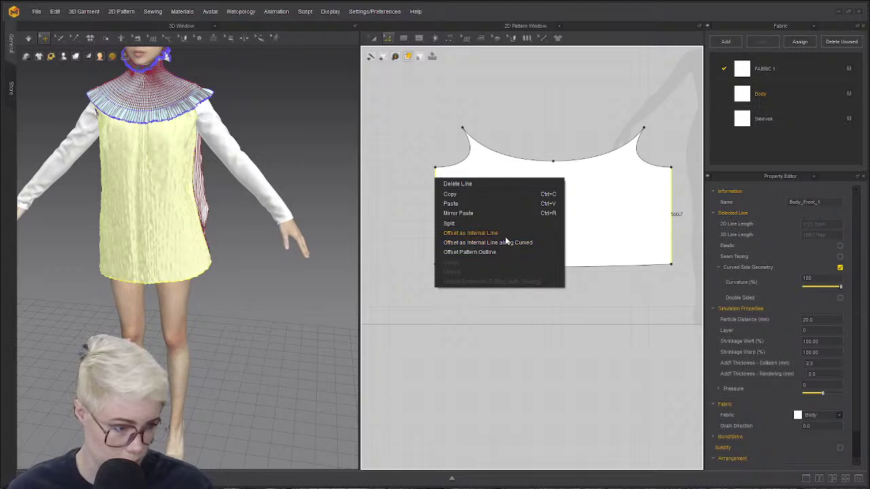
click(507, 234)
drag(446, 172, 367, 147)
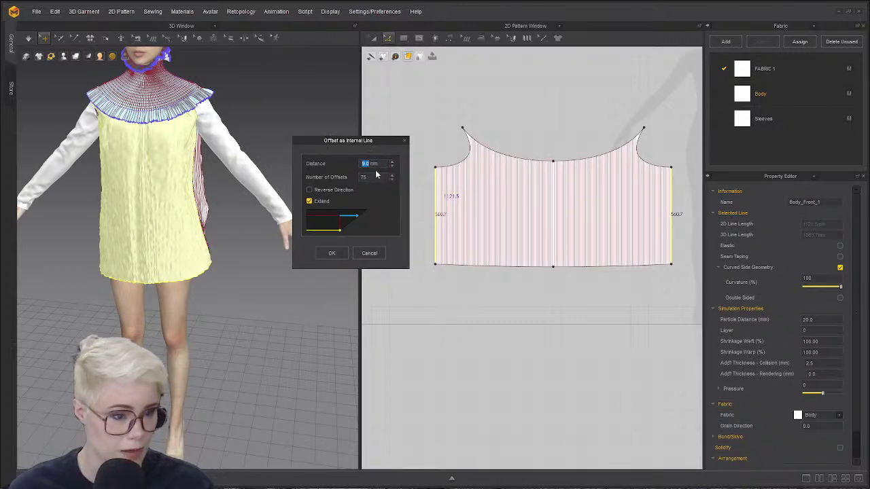
click(332, 253)
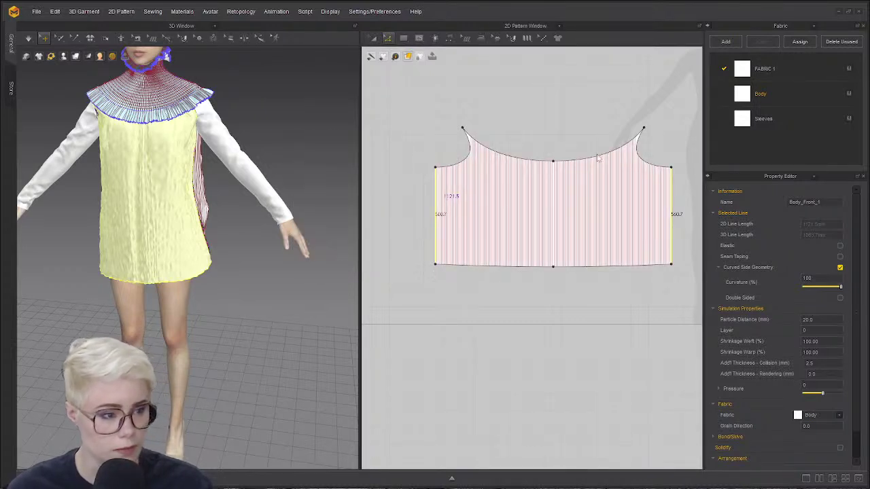
- Draw a vertical internal line down the centre of the front body pattern, from the neckline's midpoint to the hem
scroll(598, 158, up, 6)
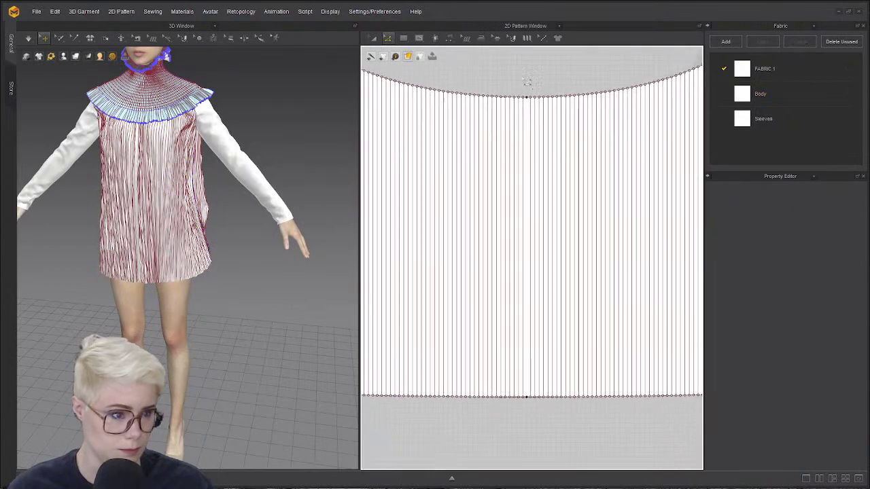
click(419, 37)
click(469, 85)
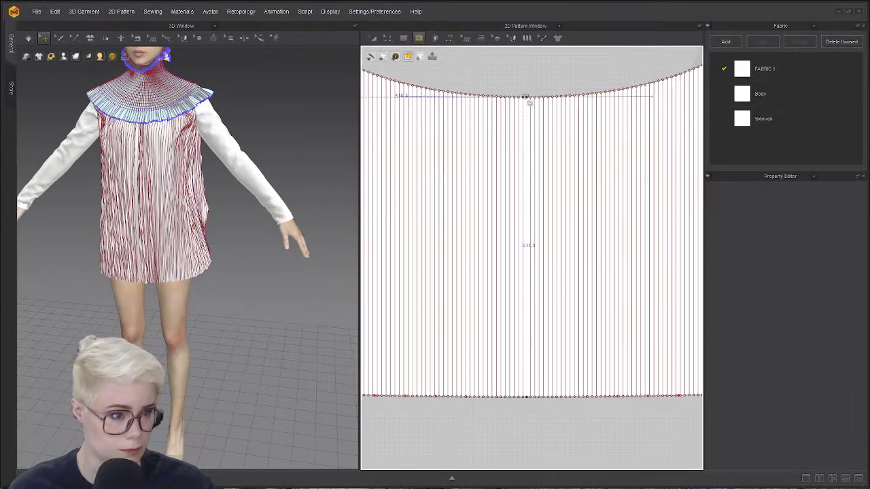
scroll(530, 101, up, 2)
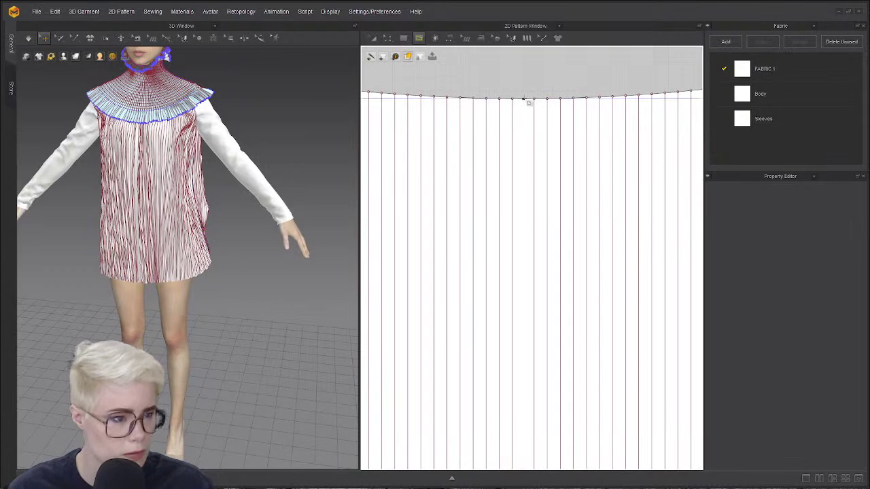
click(523, 99)
scroll(523, 99, down, 1)
middle_drag(511, 401, 526, 165)
scroll(526, 166, down, 2)
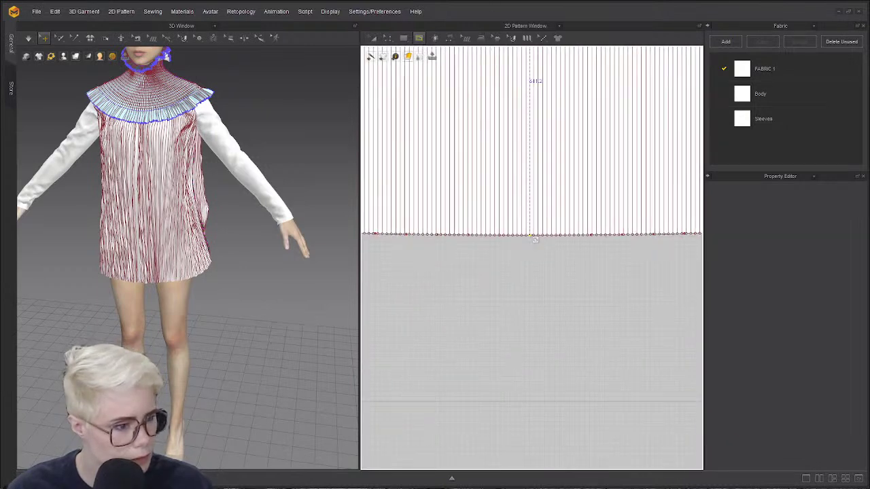
click(624, 234)
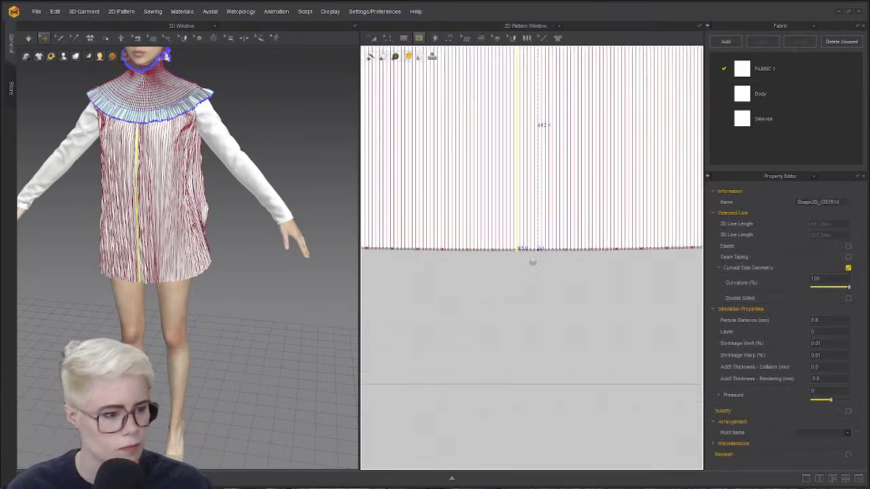
scroll(565, 214, down, 3)
scroll(564, 214, up, 1)
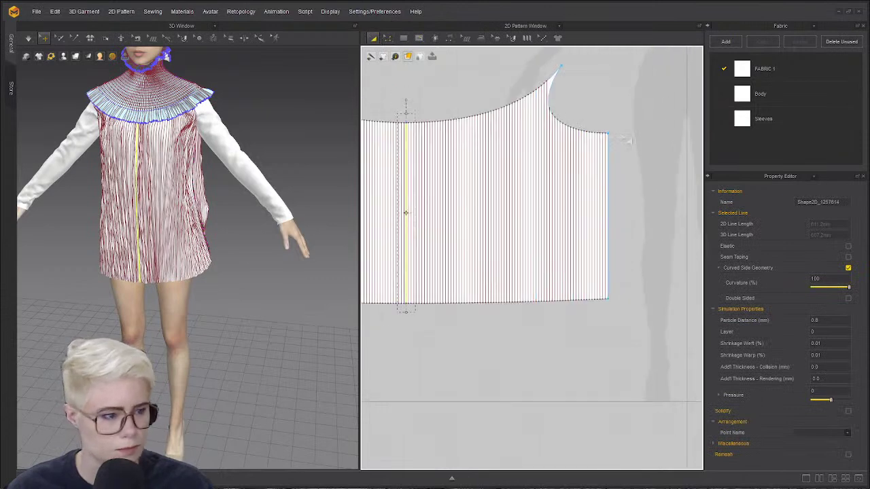
click(628, 140)
- Apply Pleats Fold across the full width of the front body pattern, using Accordion Pleats
scroll(544, 215, down, 1)
middle_drag(544, 215, 522, 238)
middle_drag(591, 255, 748, 240)
middle_drag(571, 224, 503, 229)
middle_drag(397, 112, 476, 80)
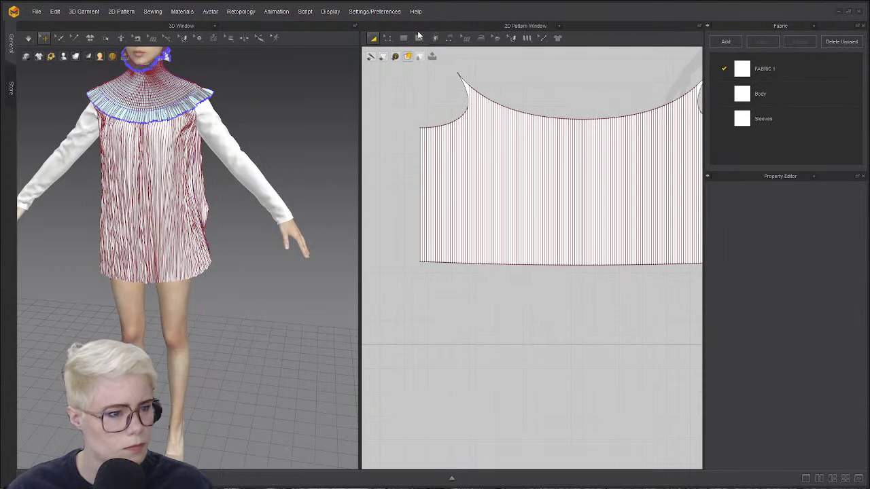
click(527, 39)
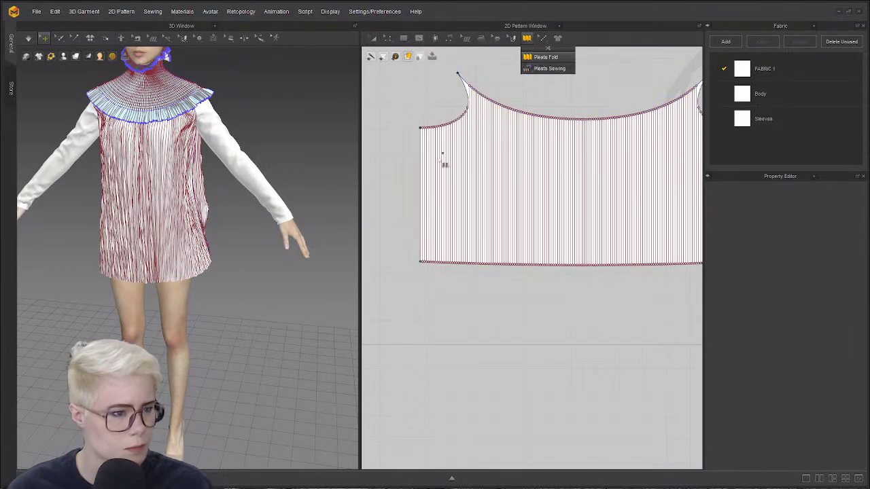
click(410, 159)
scroll(544, 174, down, 3)
middle_drag(646, 170, 495, 167)
double_click(541, 170)
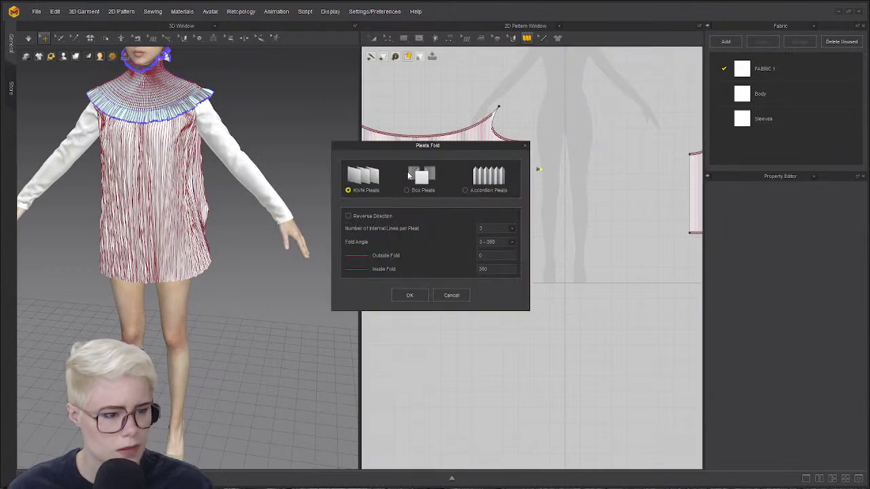
click(467, 190)
click(410, 295)
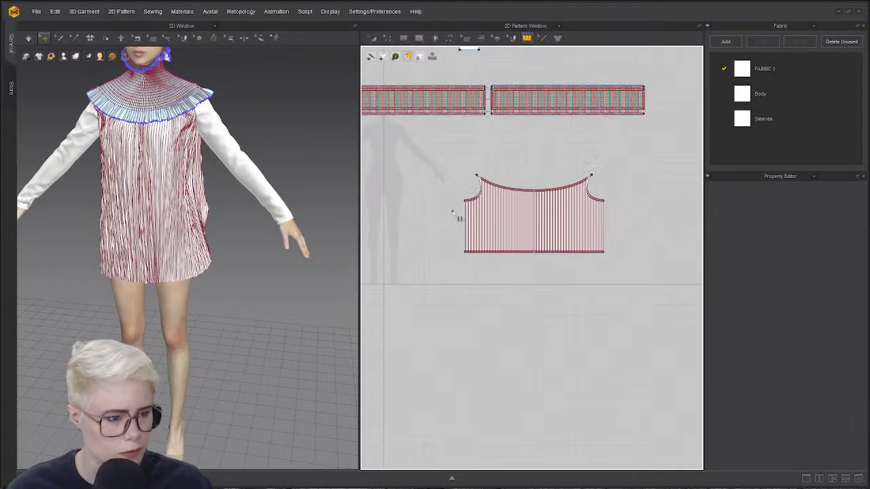
- Apply Pleats Fold across the full width of the back body pattern, using Accordion Pleats
double_click(632, 218)
click(468, 190)
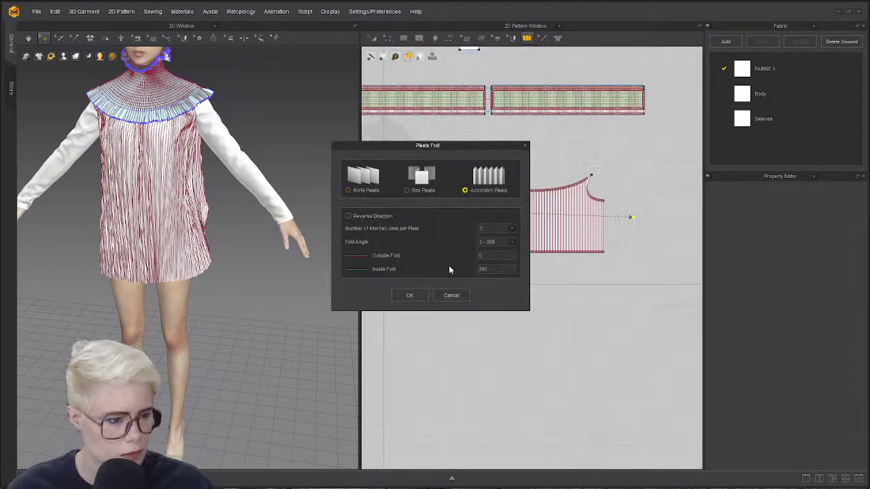
click(410, 295)
scroll(419, 226, up, 8)
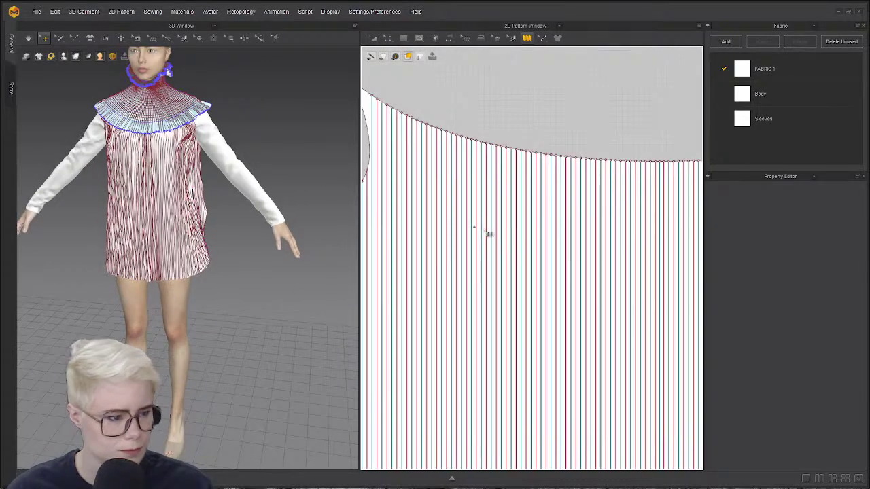
- Run a short simulation of the garment with the folded accordion pleats
scroll(485, 234, down, 4)
right_drag(241, 220, 267, 219)
click(267, 219)
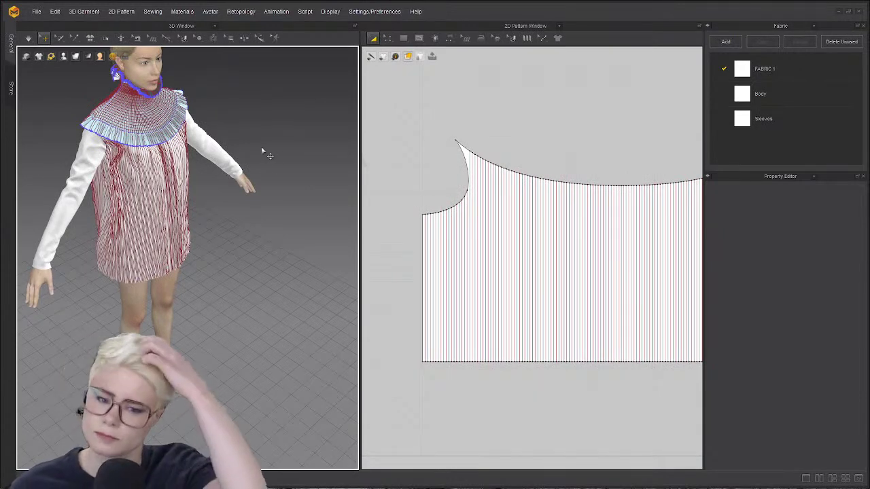
key(space)
key(space)
- Strengthen the front and back body patterns and simulate the dress until its pleats settle around the avatar
click(164, 191)
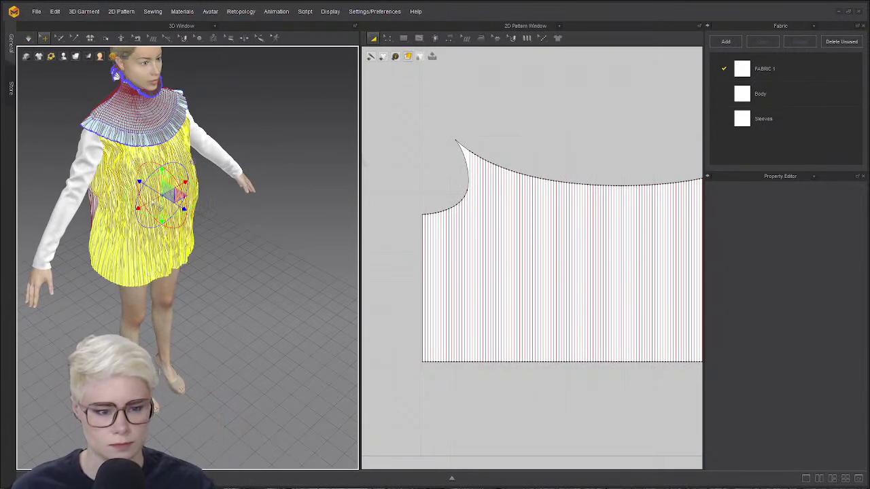
right_drag(166, 191, 289, 194)
shift+click(136, 233)
key(space)
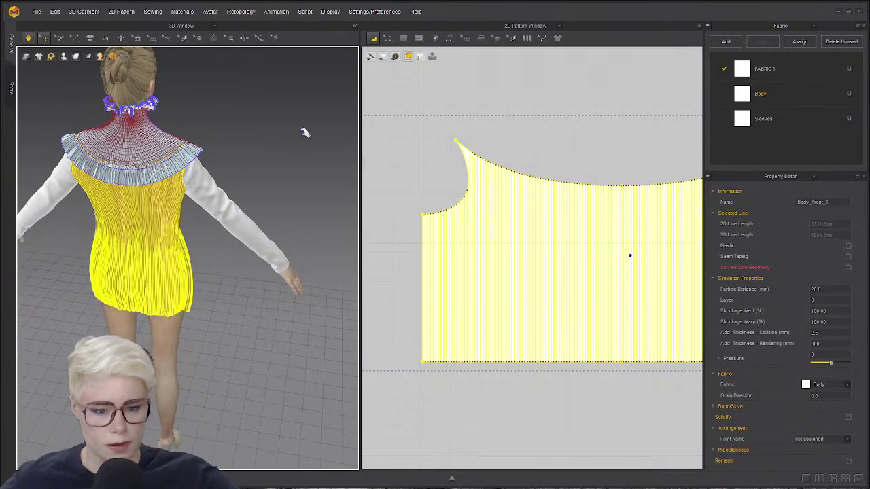
right_drag(134, 261, 1, 176)
click(231, 254)
right_drag(192, 261, 179, 259)
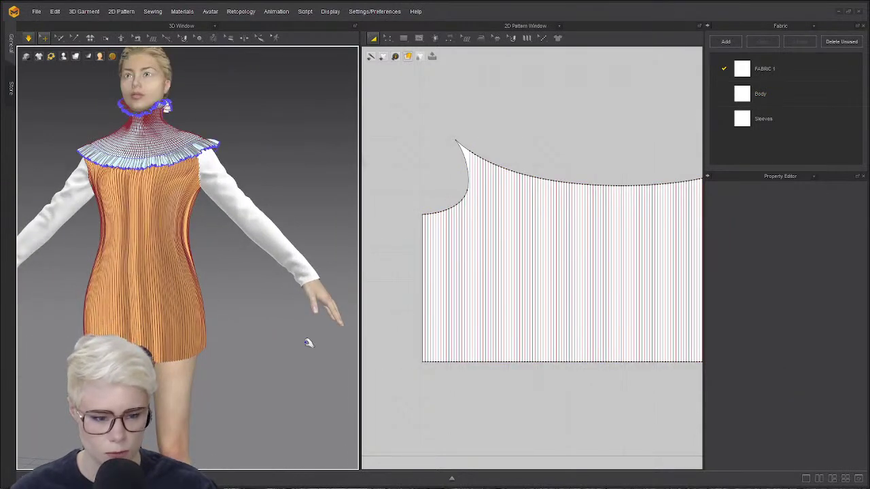
key(space)
- Lengthen the dress to the floor by moving the hem edges of both the front and back body patterns straight down
middle_drag(416, 281, 485, 164)
scroll(498, 292, down, 2)
key(z)
middle_drag(498, 287, 575, 236)
scroll(554, 262, down, 2)
middle_drag(538, 277, 614, 323)
scroll(522, 291, up, 5)
middle_drag(523, 291, 802, 248)
scroll(583, 270, down, 5)
scroll(559, 265, up, 4)
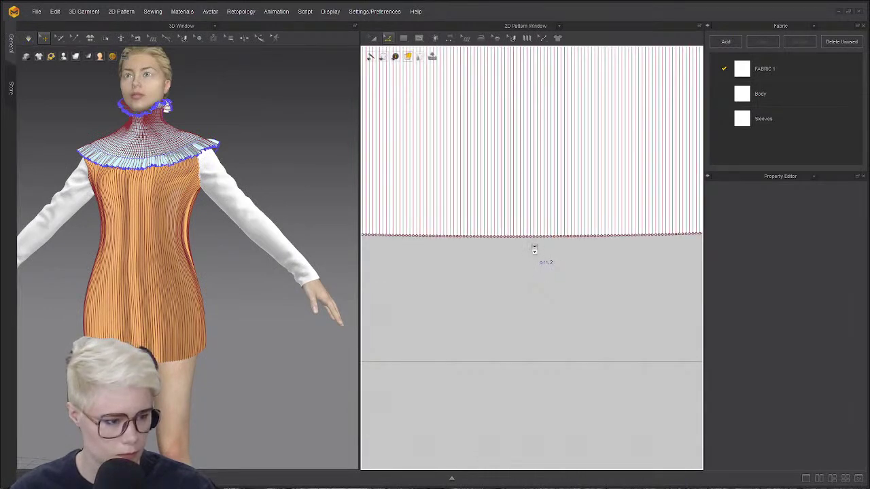
scroll(569, 254, down, 6)
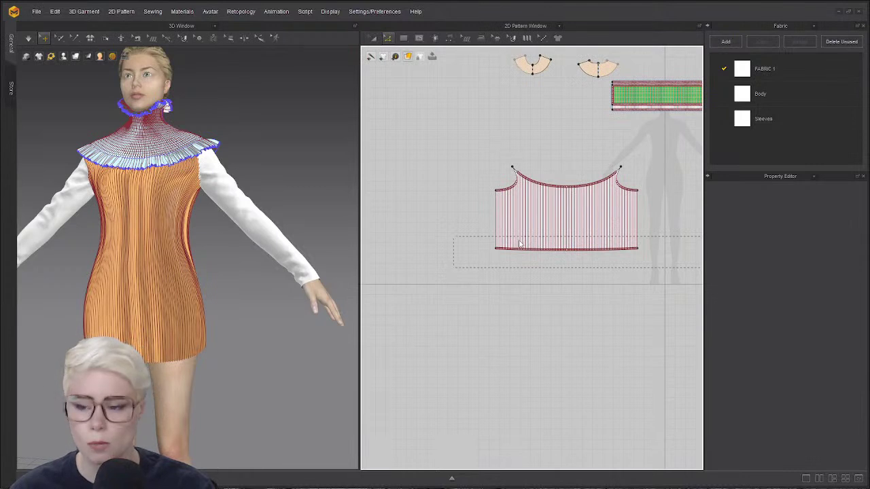
scroll(489, 280, down, 2)
middle_drag(680, 307, 491, 279)
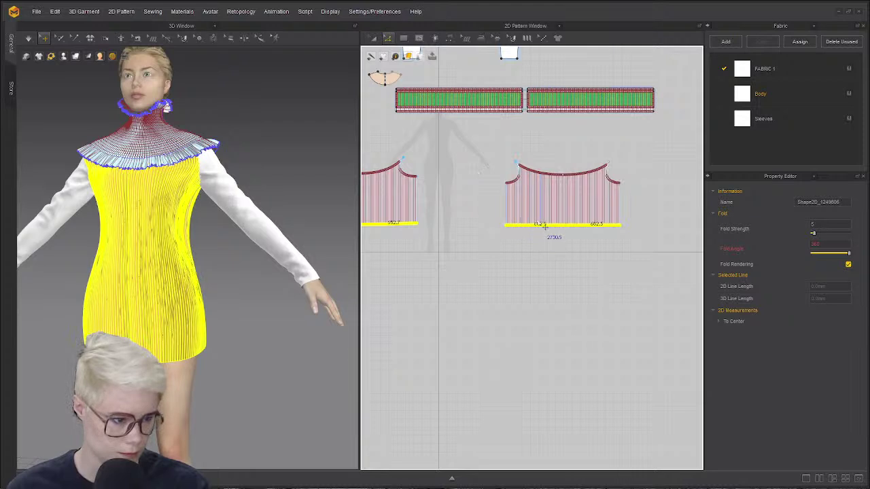
scroll(558, 238, up, 5)
scroll(574, 246, up, 2)
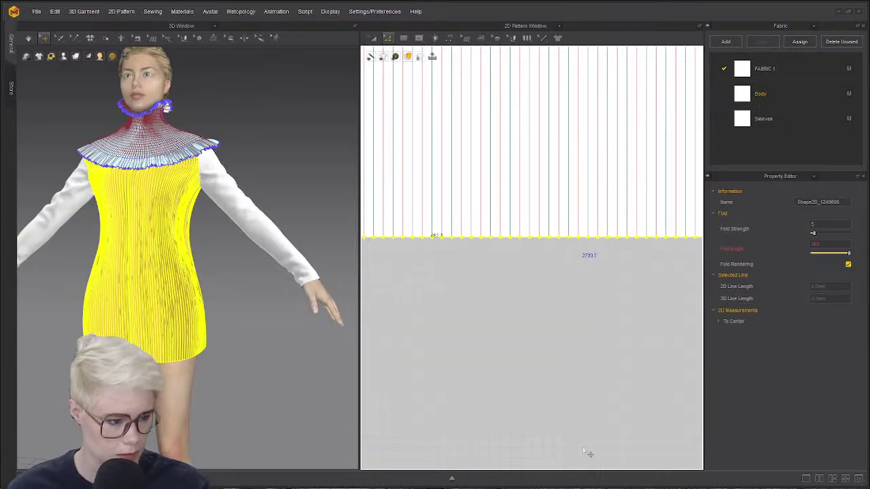
drag(573, 238, 583, 447)
scroll(583, 447, down, 2)
scroll(586, 454, down, 6)
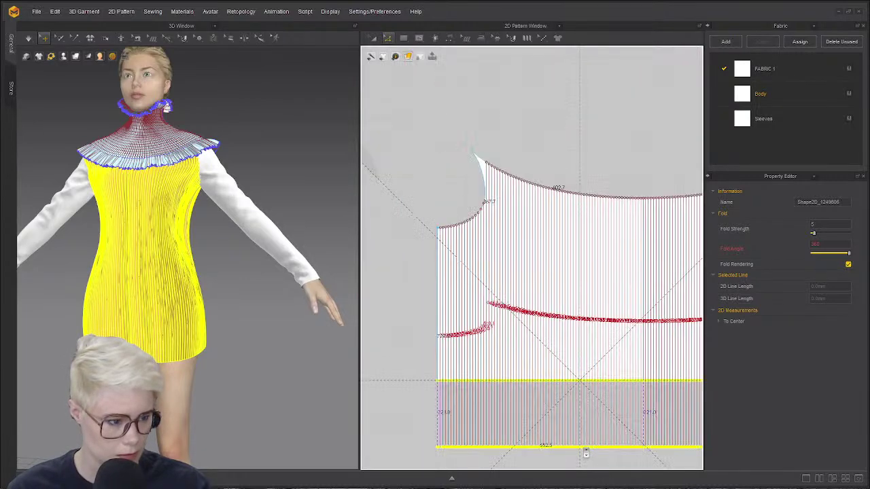
scroll(600, 360, down, 5)
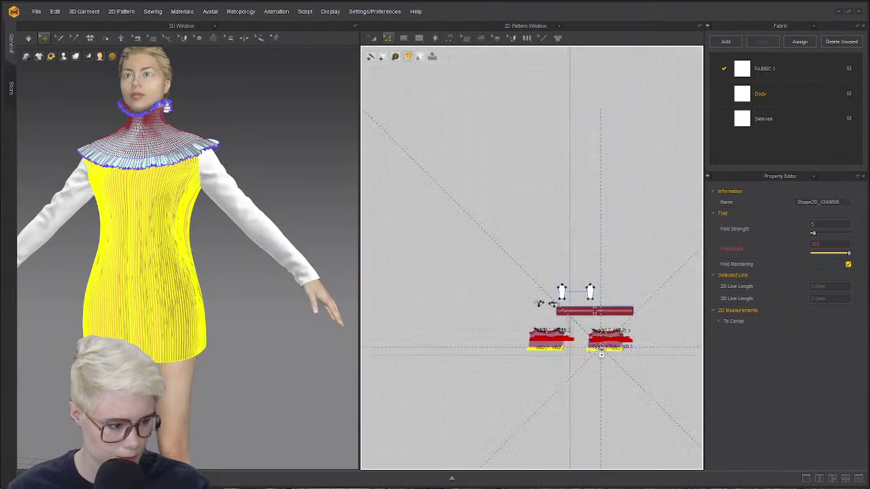
scroll(621, 354, up, 4)
drag(621, 355, 628, 376)
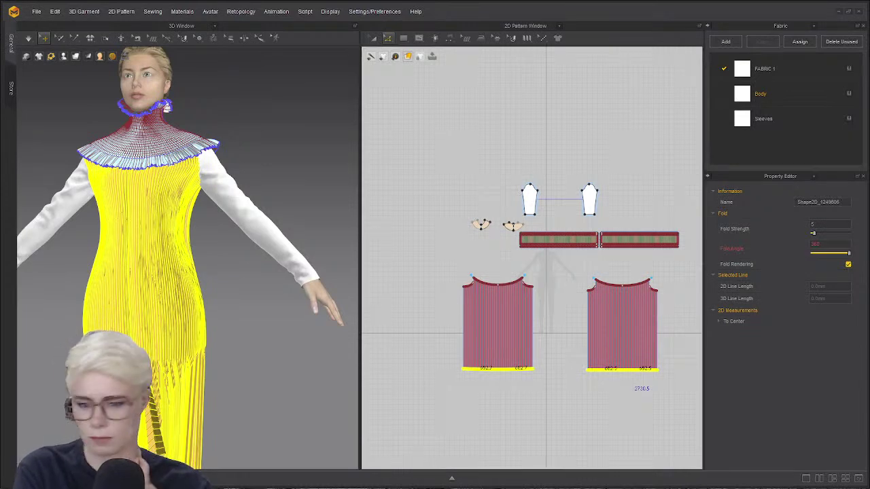
- Simulate the lengthened dress so the pleated skirt settles down to the avatar's feet
middle_drag(210, 334, 209, 216)
right_drag(209, 216, 134, 311)
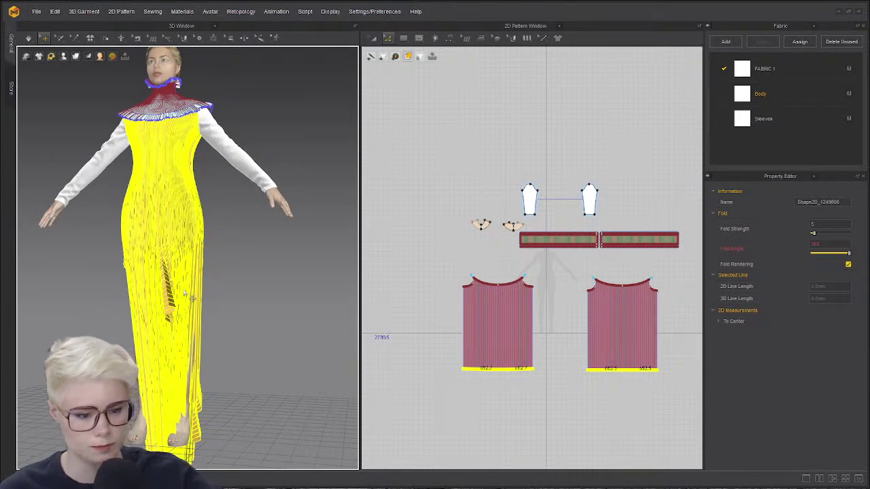
key(space)
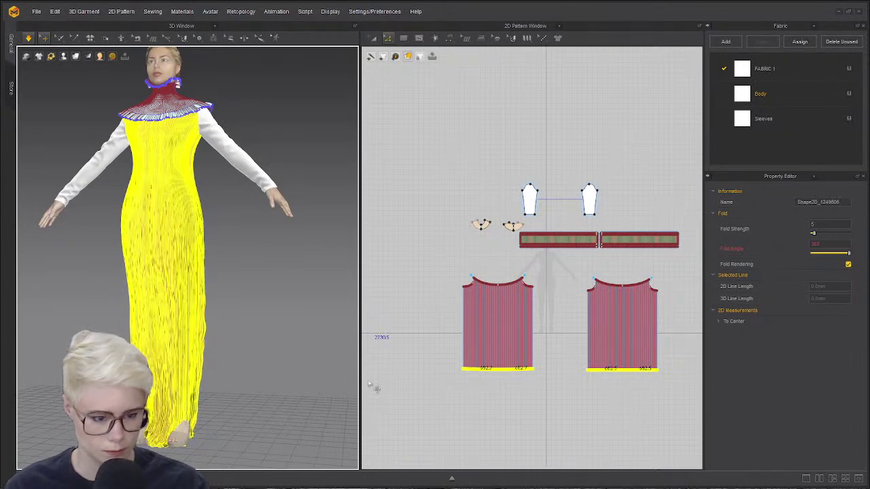
- Set the pressure of both the front and back body patterns to 20
click(519, 338)
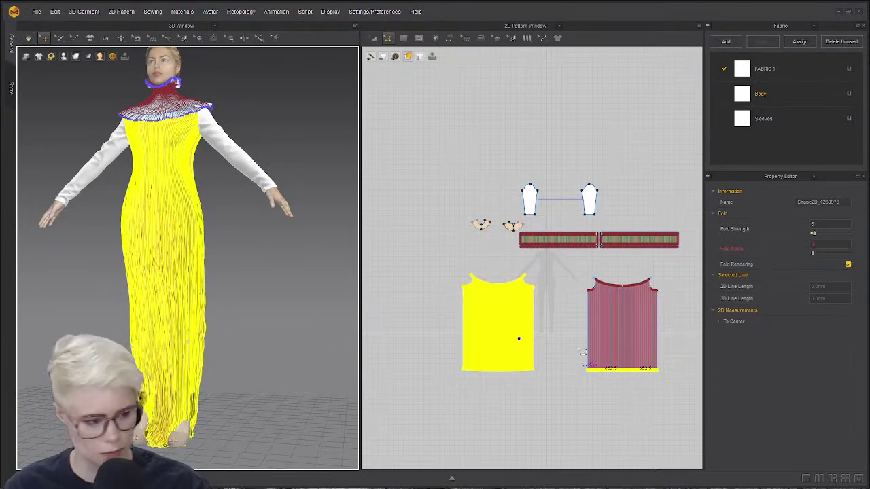
right_drag(243, 290, 177, 221)
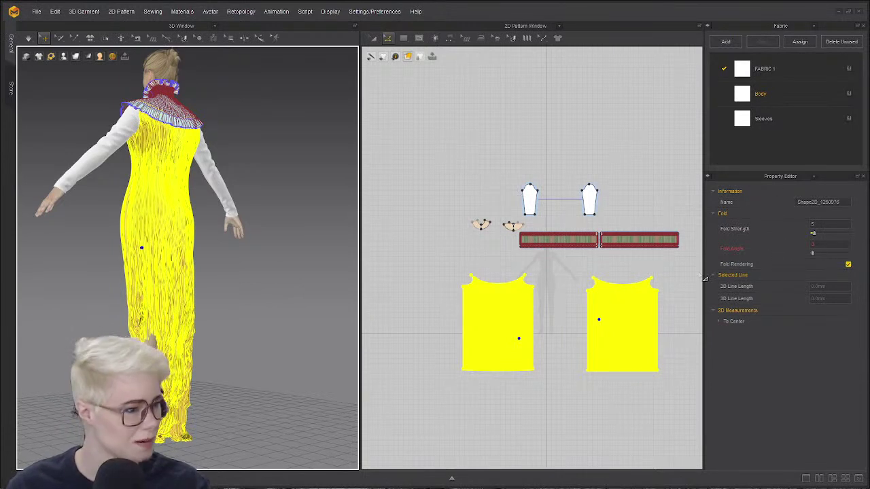
click(388, 198)
click(178, 229)
right_drag(179, 229, 404, 249)
shift+click(127, 219)
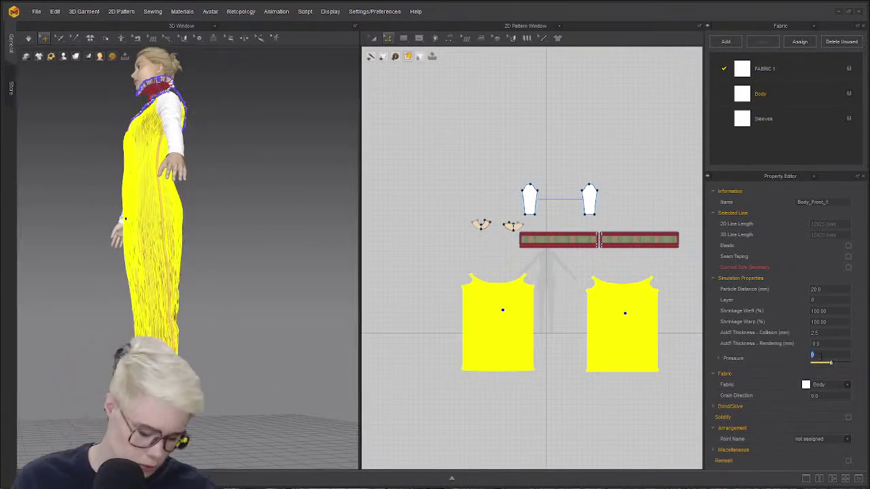
text(20)
key(Return)
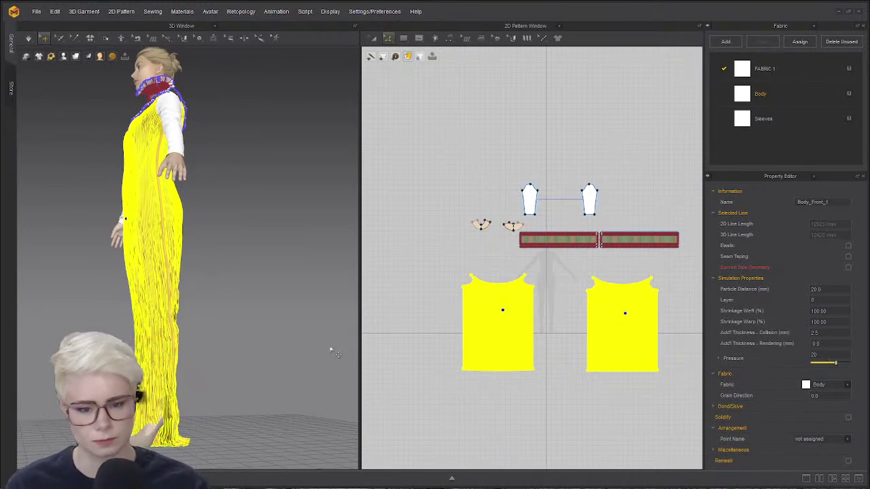
- Simulate in short runs to inflate the pleated body and check the gathered hem from the side
key(space)
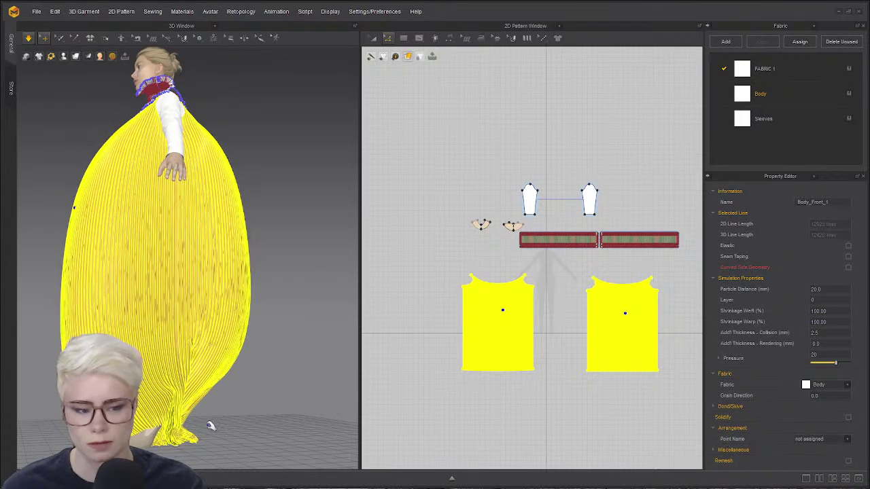
key(space)
right_drag(210, 424, 140, 423)
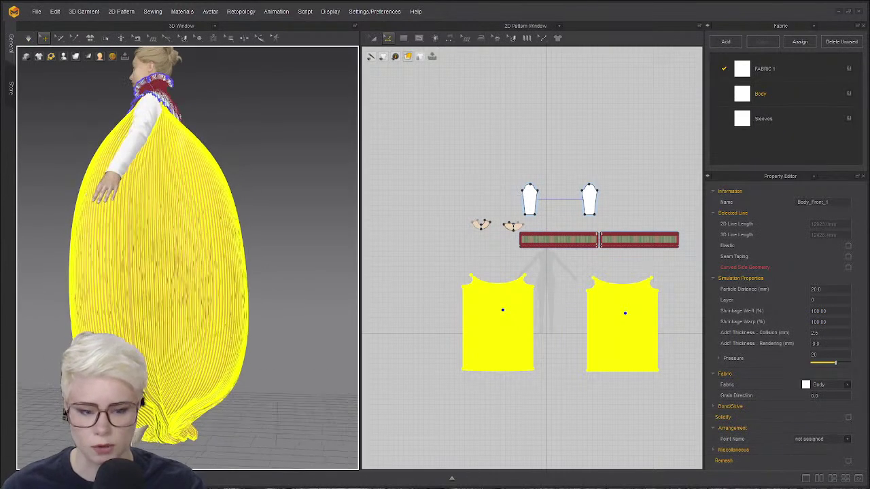
key(space)
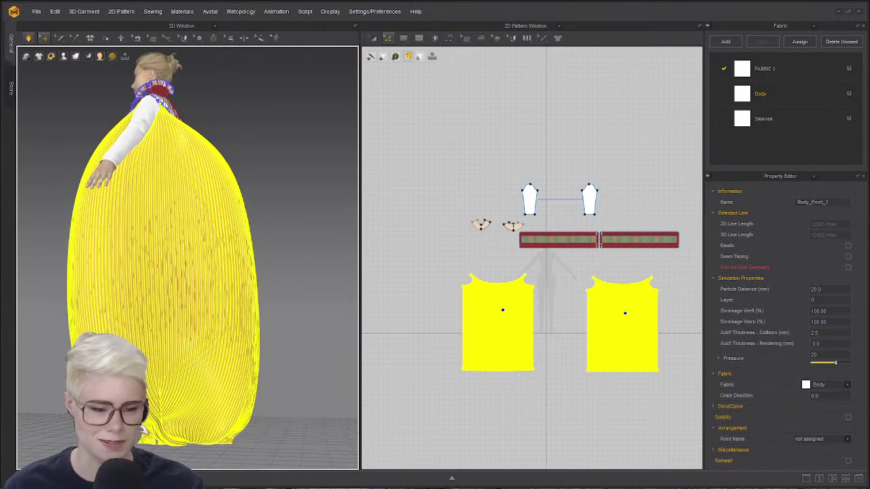
key(space)
right_drag(112, 428, 162, 441)
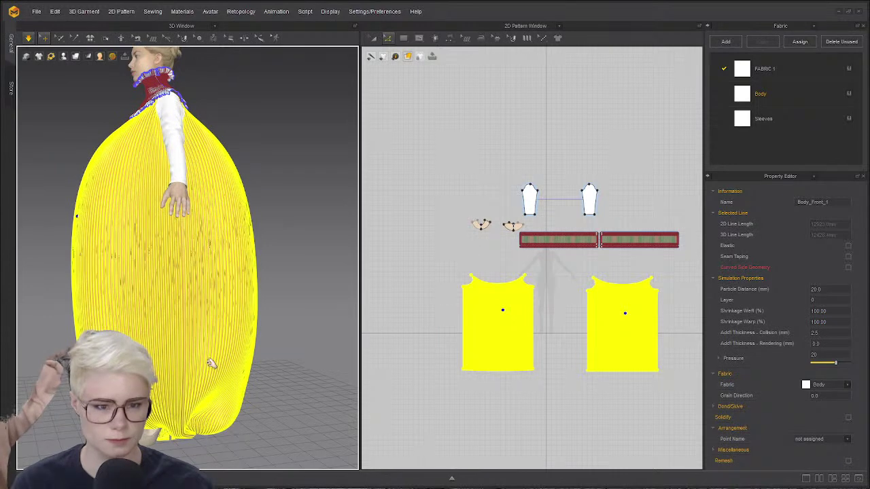
- Select the mesh along the lower part of the front body pattern and pull it forward, away from the feet
click(53, 55)
click(71, 68)
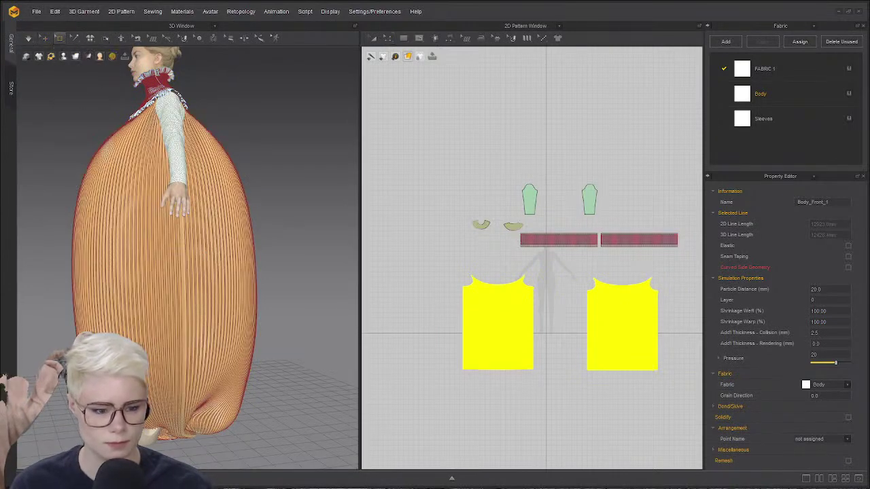
middle_drag(155, 414, 165, 340)
right_drag(165, 340, 159, 303)
drag(101, 262, 185, 343)
right_drag(186, 343, 197, 381)
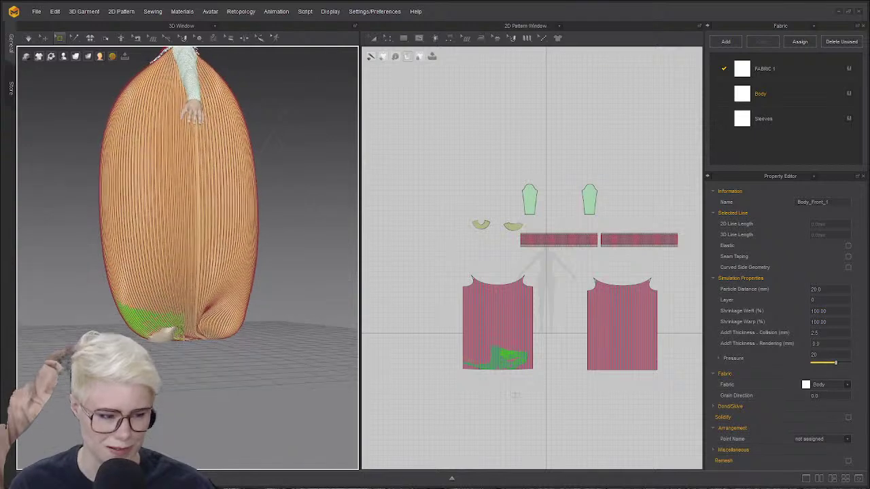
click(493, 386)
drag(439, 358, 438, 355)
drag(139, 316, 34, 307)
- Select the mesh along the lower part of the back body pattern and pull it backward, away from the feet
drag(671, 394, 577, 345)
right_drag(269, 362, 222, 322)
drag(257, 324, 303, 310)
right_drag(299, 314, 186, 339)
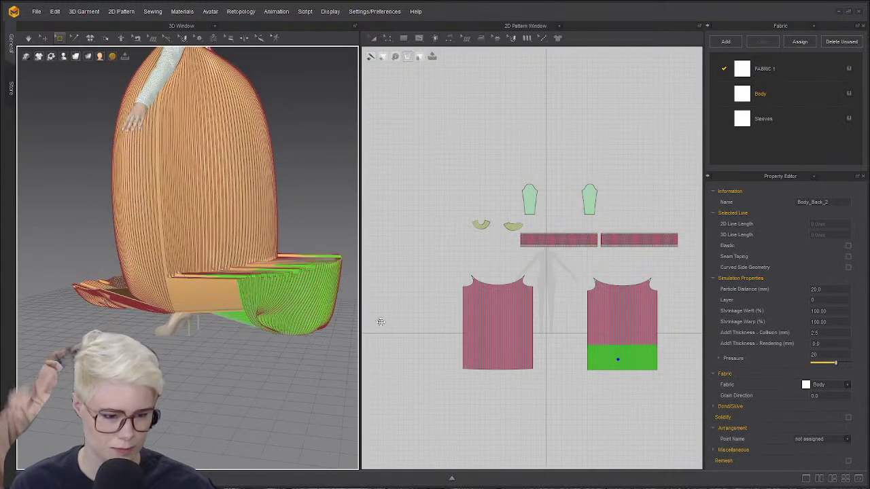
drag(346, 337, 365, 338)
right_drag(224, 363, 161, 329)
right_drag(331, 322, 157, 331)
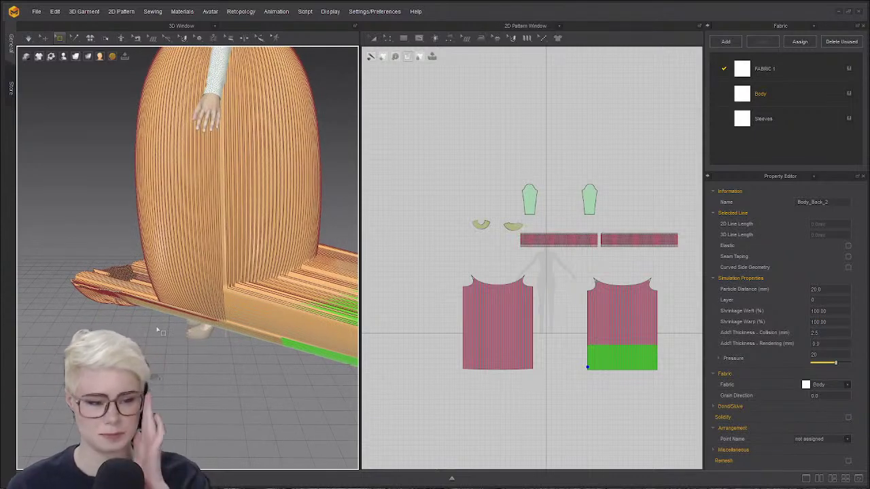
- Simulate the dress with the hem pulled apart and inspect the fabric around the avatar's feet
key(space)
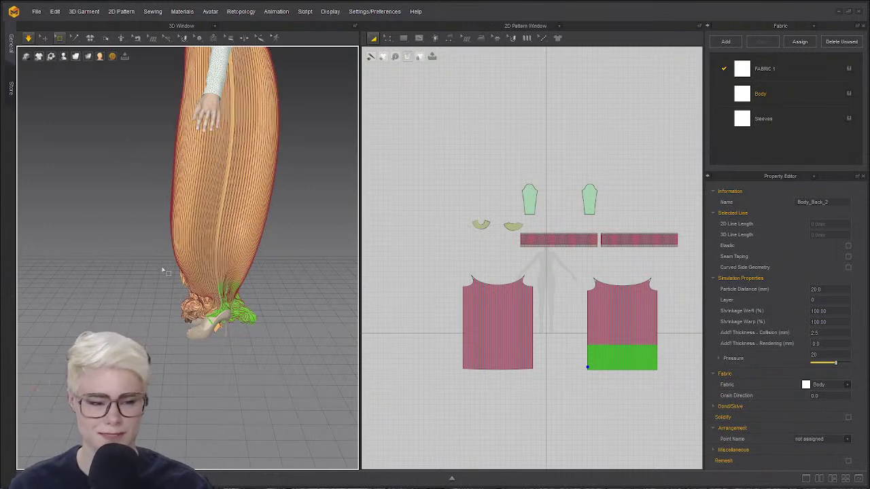
right_drag(160, 280, 183, 286)
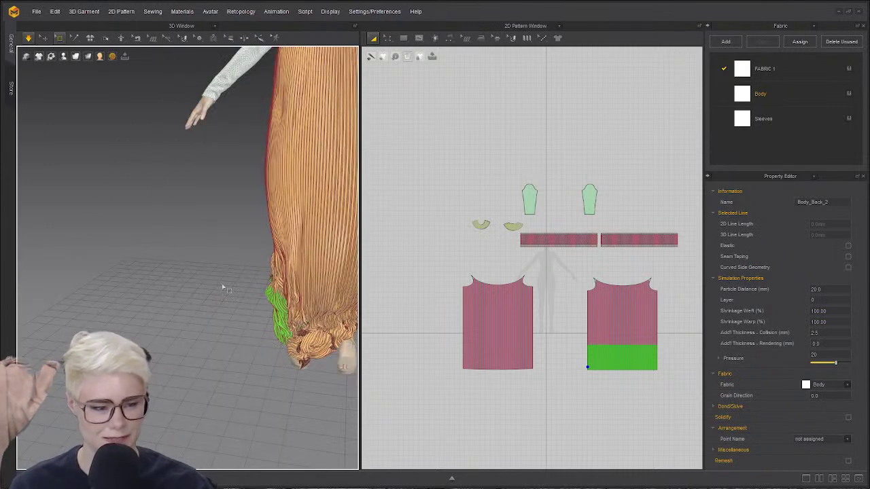
right_drag(244, 261, 313, 325)
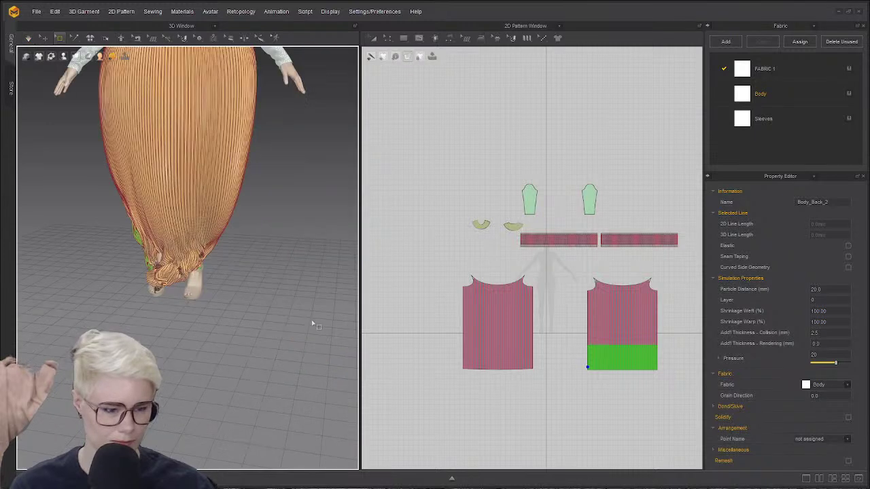
- Draw a horizontal internal line across the full width of the back body pattern, roughly two-thirds of the way down
scroll(506, 301, up, 8)
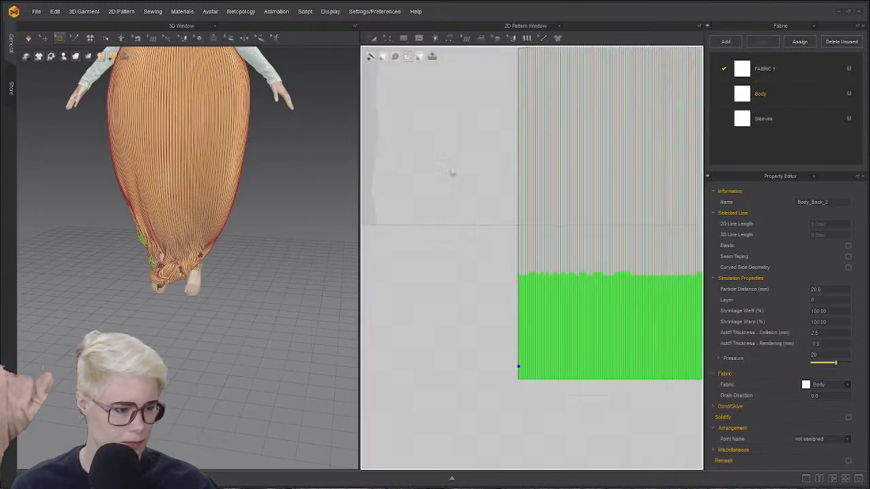
click(418, 40)
scroll(401, 153, down, 3)
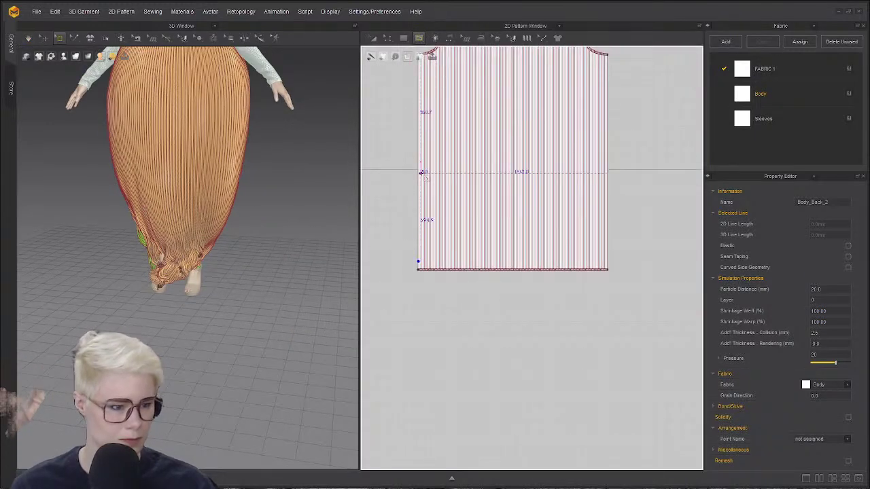
click(407, 183)
click(429, 261)
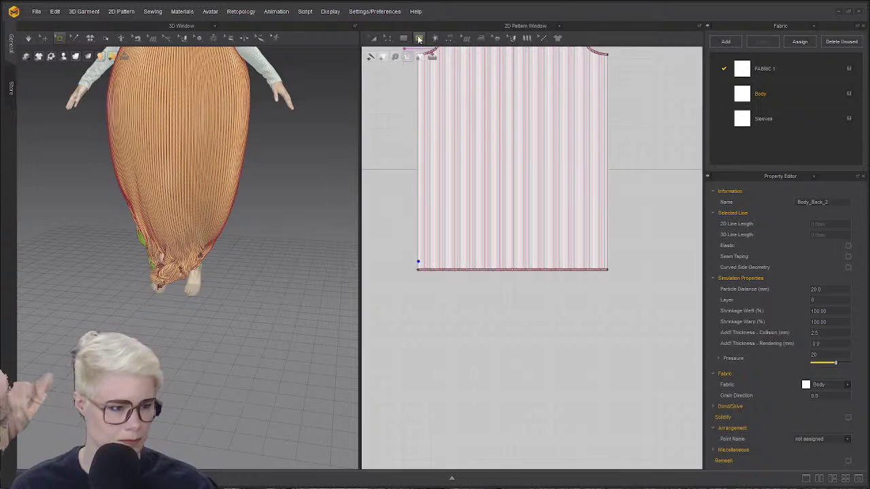
click(420, 57)
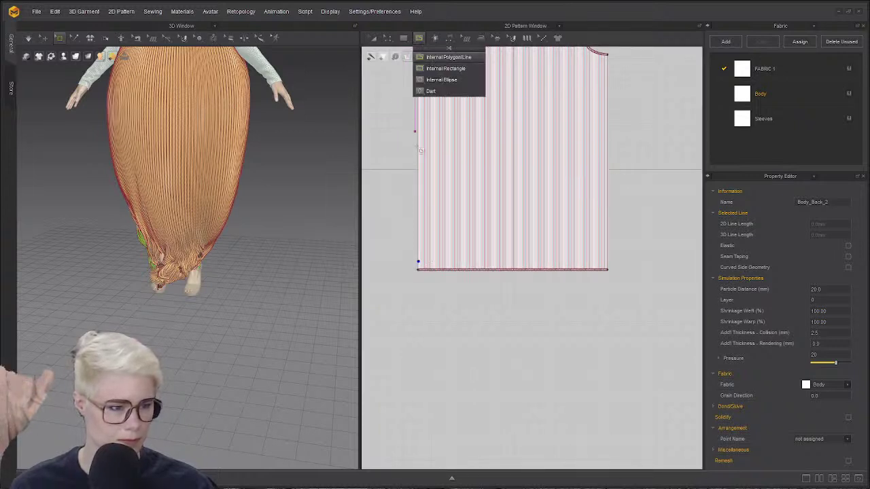
click(405, 170)
click(428, 262)
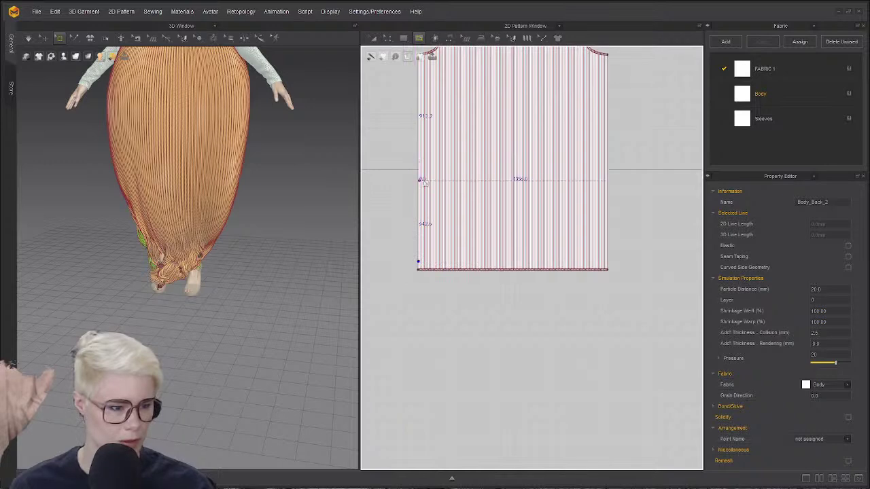
scroll(422, 180, up, 4)
scroll(655, 185, down, 5)
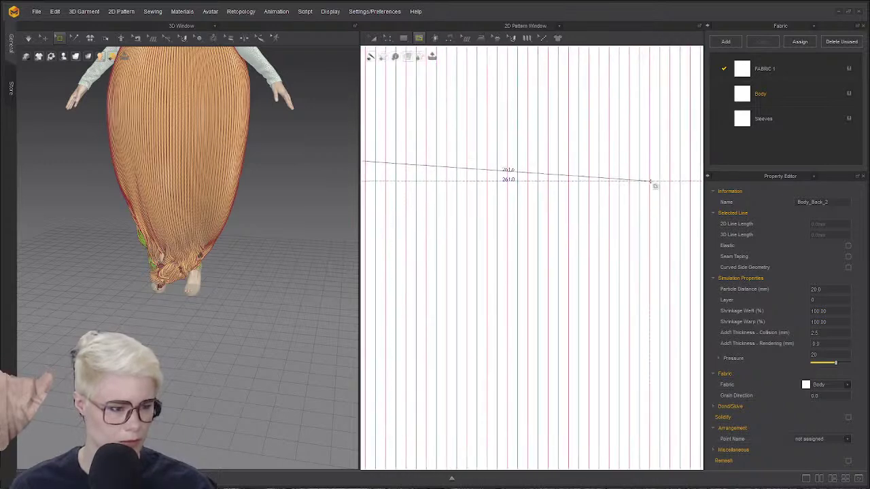
click(693, 192)
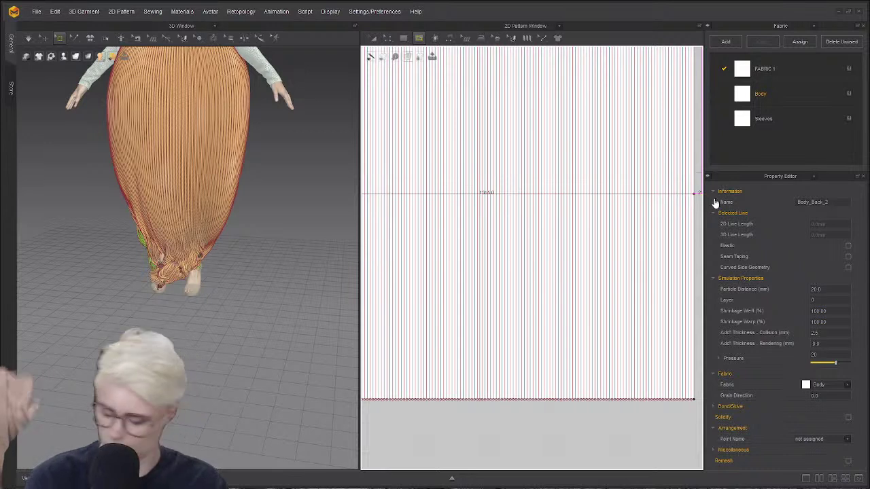
key(z)
- Split the back body pattern along its horizontal internal line with Cut & Sew
click(672, 195)
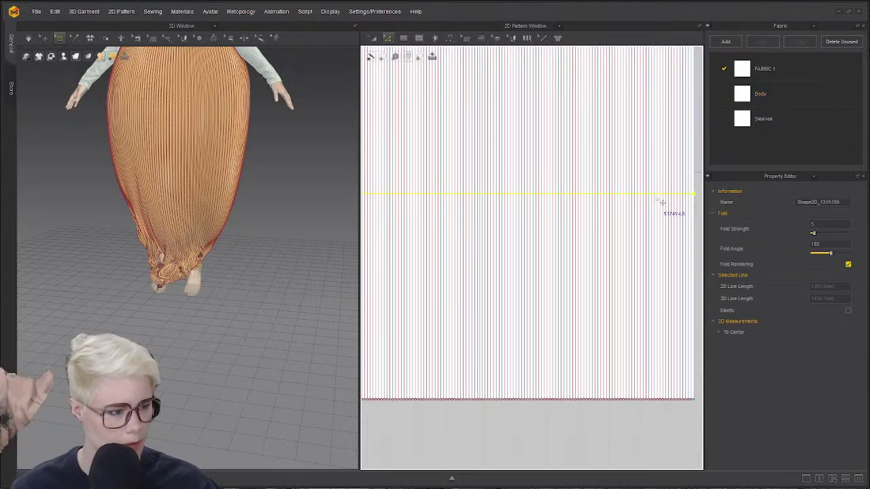
right_click(659, 196)
click(693, 278)
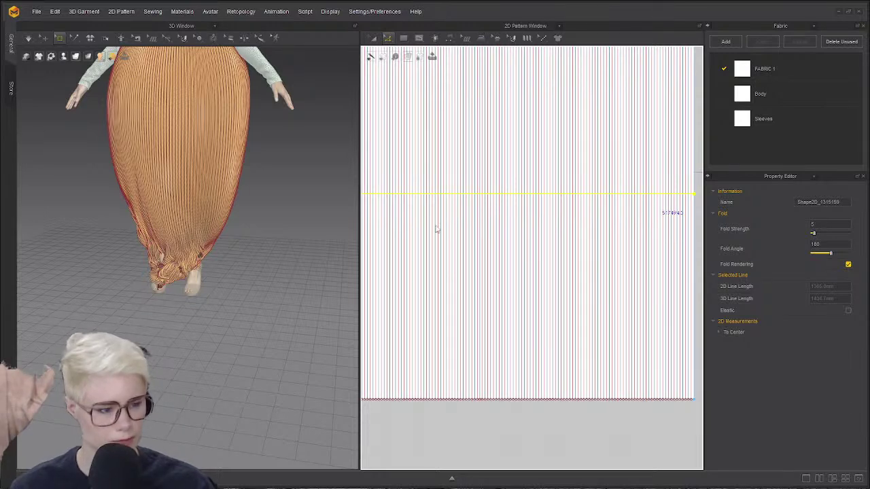
key(Escape)
- Draw a horizontal internal line across the lower part of the front body pattern and apply Cut & Sew along it
scroll(435, 234, down, 5)
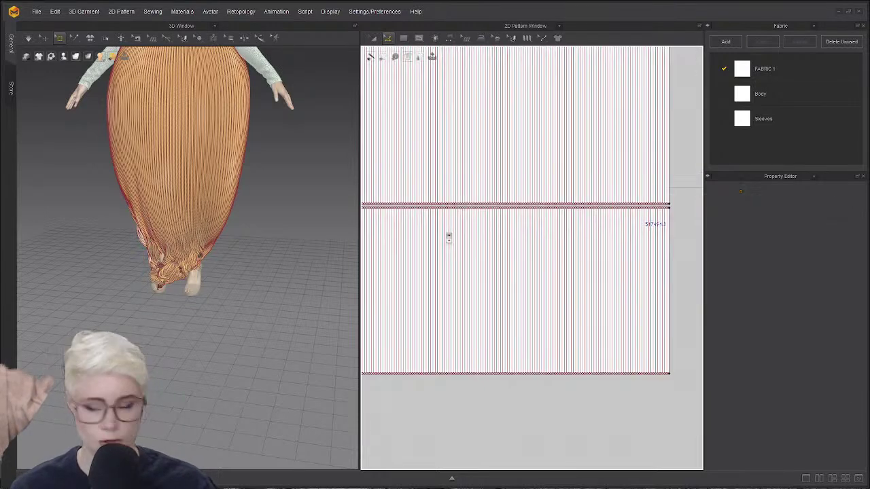
scroll(460, 249, up, 5)
scroll(379, 252, up, 5)
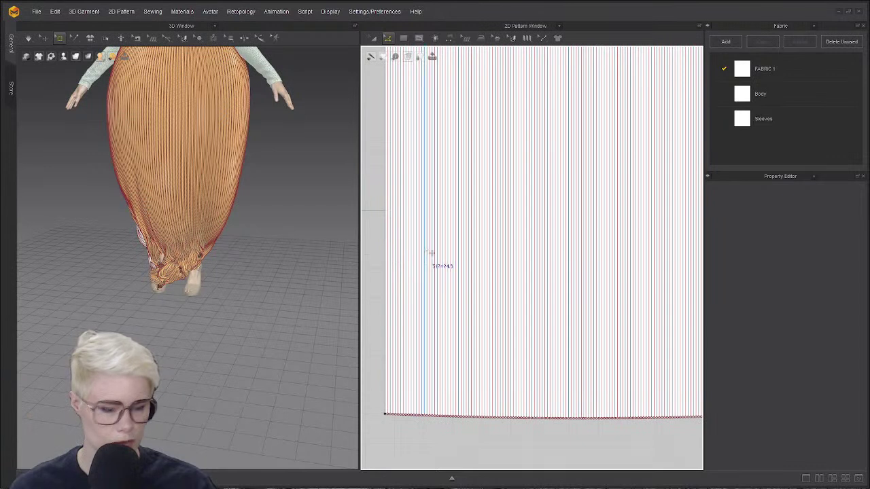
scroll(469, 266, down, 2)
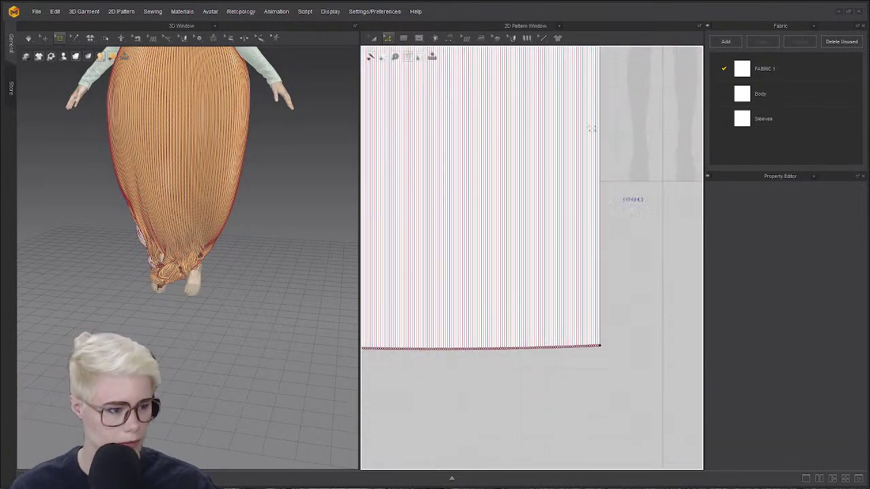
click(420, 38)
click(442, 57)
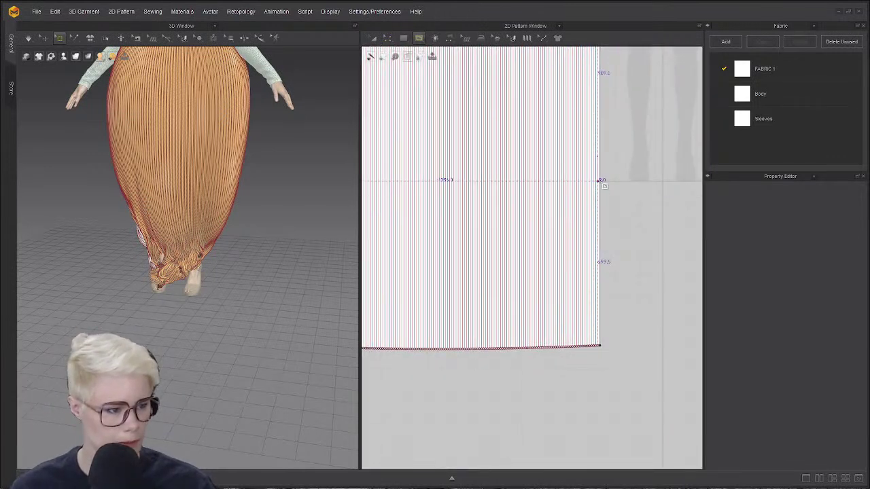
scroll(598, 181, up, 5)
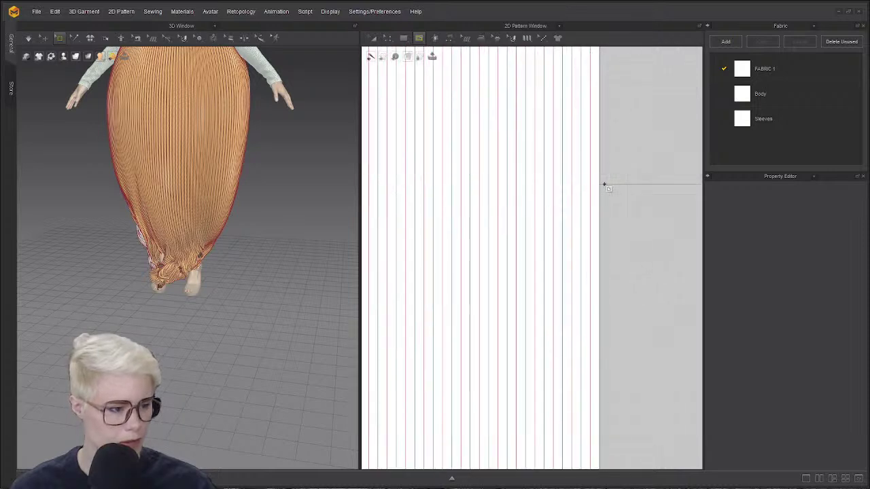
click(598, 185)
scroll(598, 185, down, 4)
middle_drag(469, 193, 687, 197)
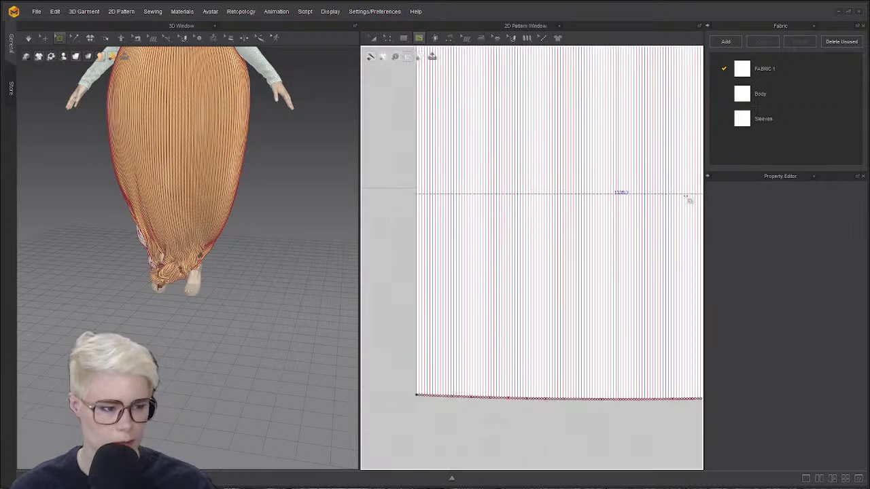
click(418, 188)
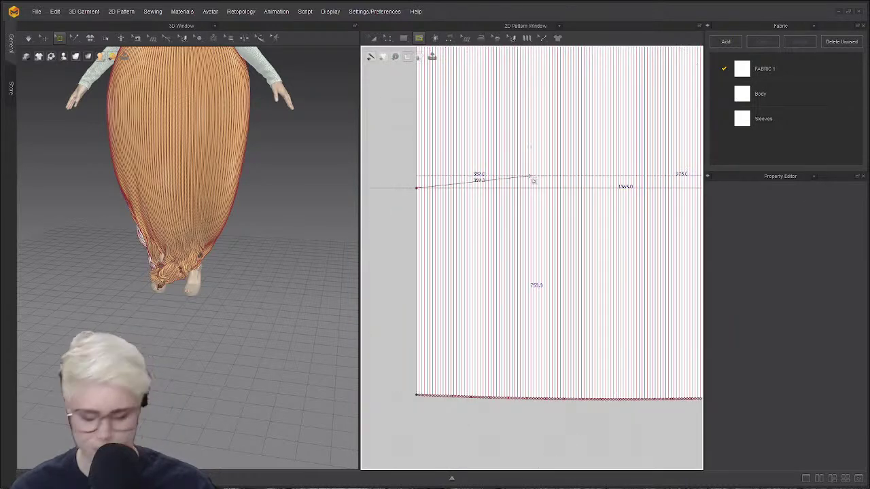
key(Return)
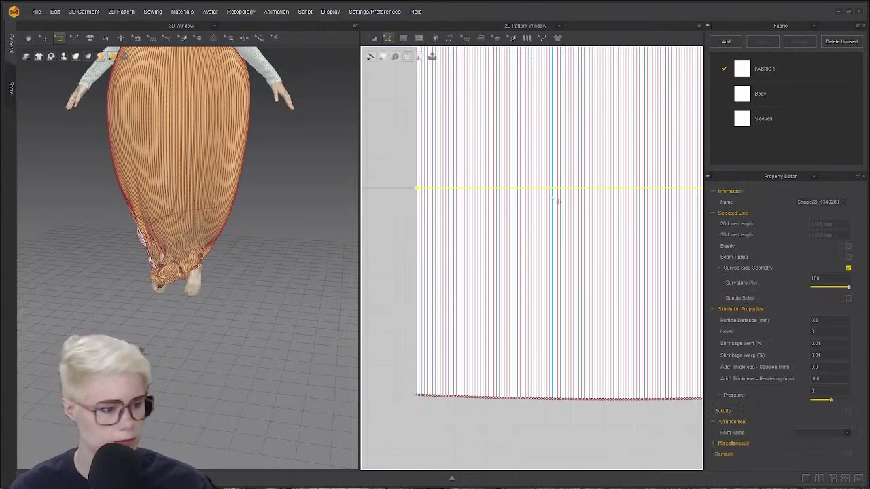
right_click(561, 188)
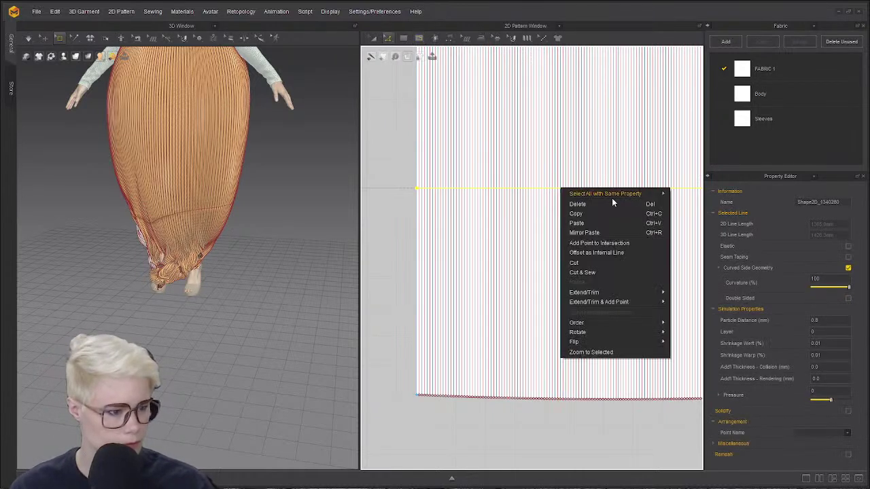
click(620, 273)
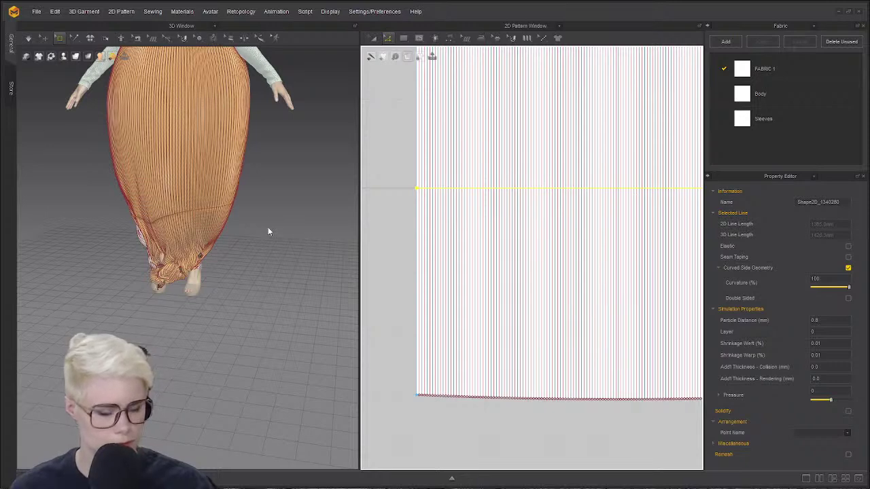
- Pull the cut-off lower front panel forward and the lower back panel backward, away from the avatar's legs
right_drag(273, 174, 170, 183)
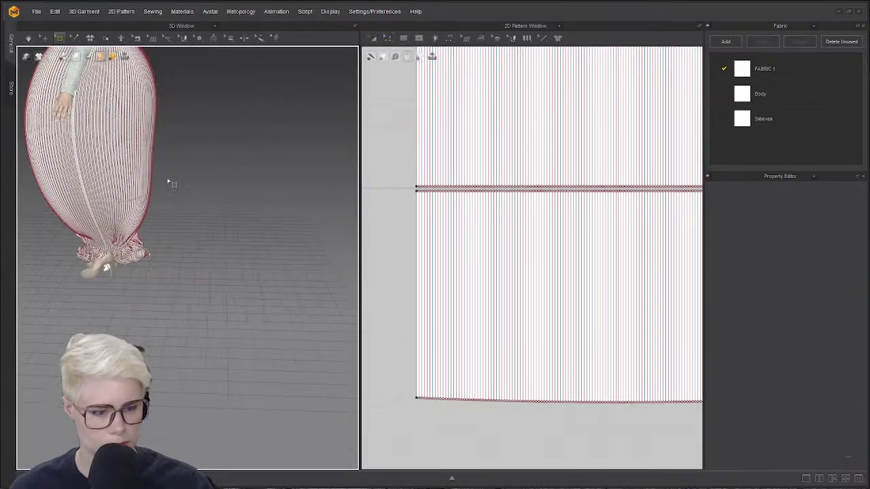
click(45, 38)
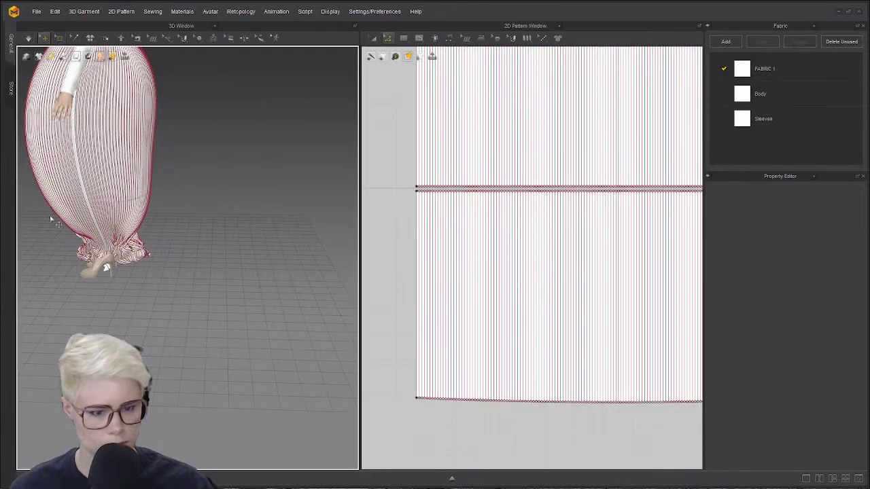
drag(78, 233, 71, 243)
drag(118, 228, 175, 242)
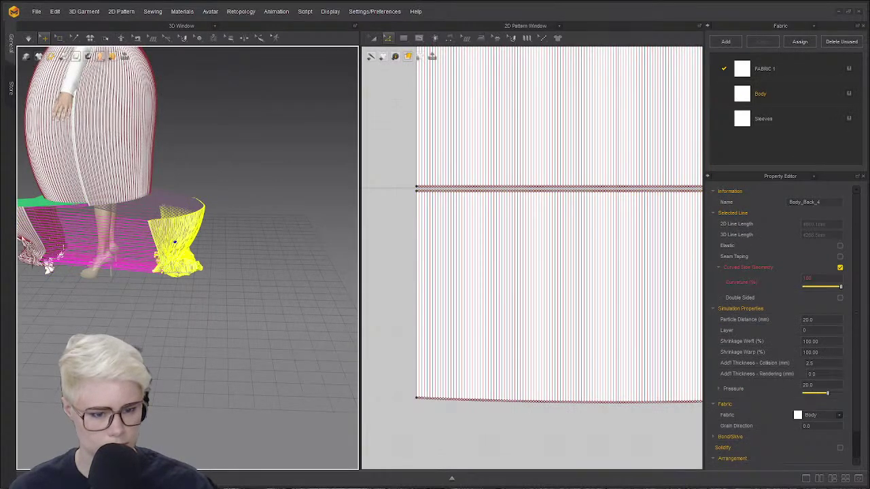
- Select both crumpled lower panels and apply Reset 3D Arrangement to flatten them
right_click(26, 233)
click(89, 235)
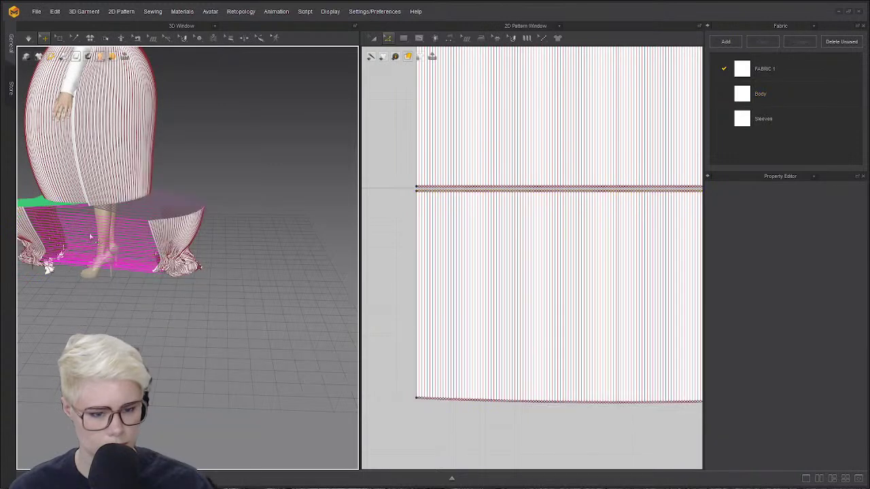
click(52, 233)
right_click(182, 239)
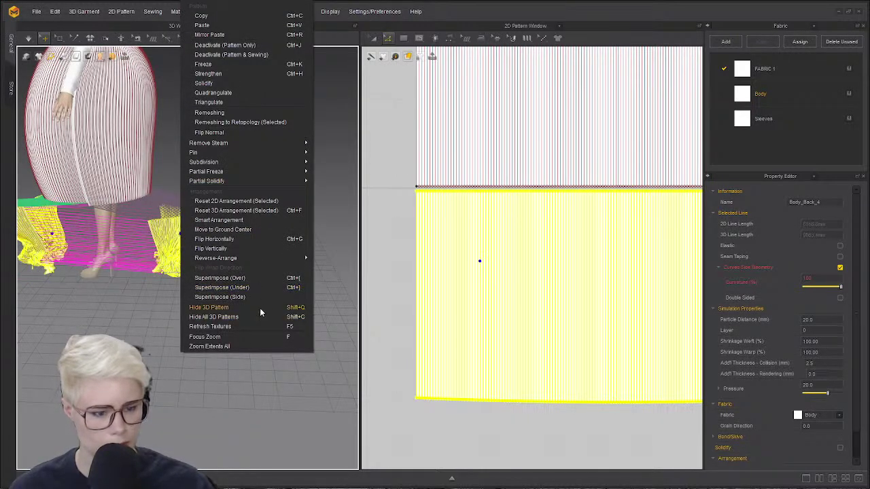
click(272, 211)
- Place the flat lower front panel in front of the avatar and the flat lower back panel behind it
scroll(172, 243, down, 3)
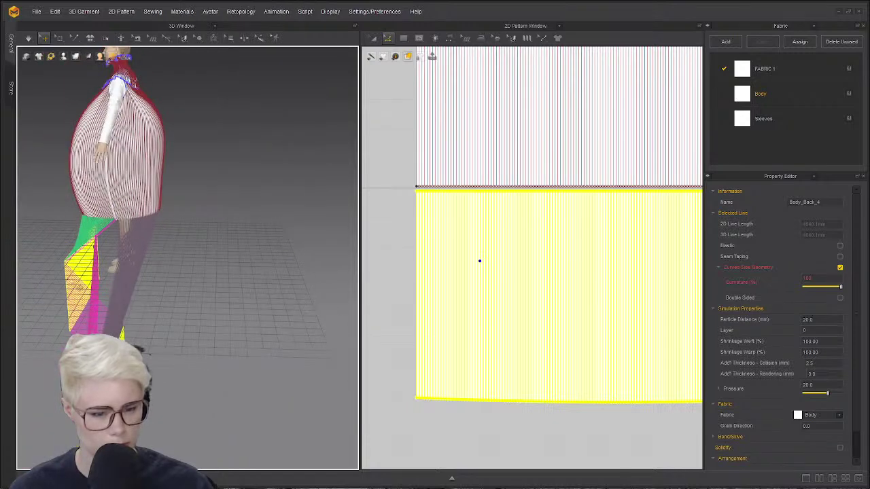
drag(78, 286, 26, 209)
click(85, 311)
drag(60, 299, 236, 216)
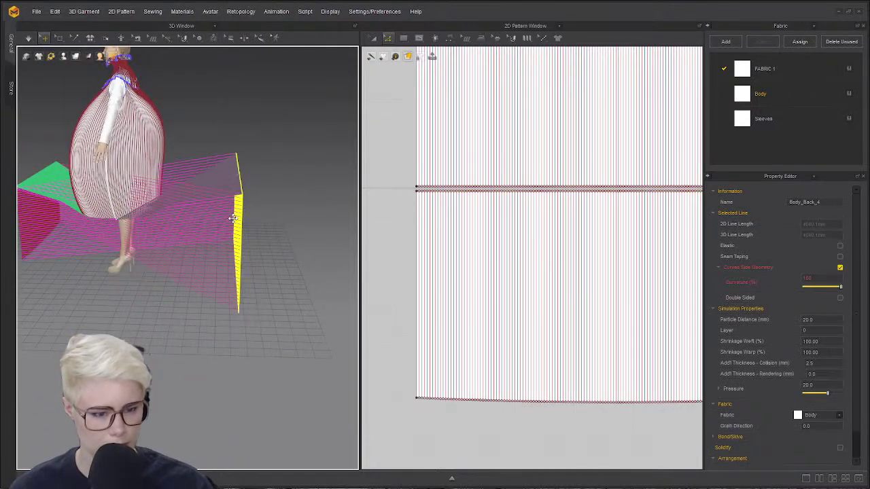
right_drag(227, 266, 320, 268)
scroll(320, 268, up, 1)
drag(59, 265, 345, 178)
- Rotate the lower back panel about its vertical axis and reposition it behind the avatar so the side seams do not cross
right_drag(338, 215, 280, 177)
click(117, 175)
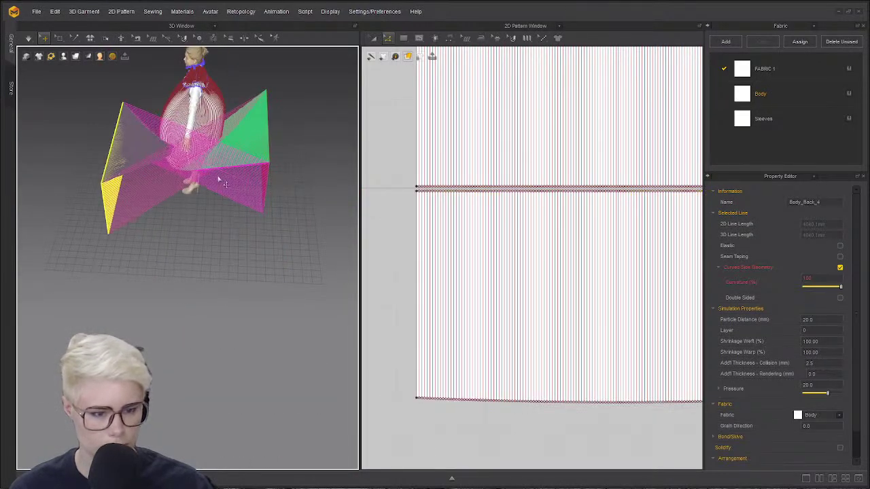
right_drag(218, 179, 79, 286)
click(116, 254)
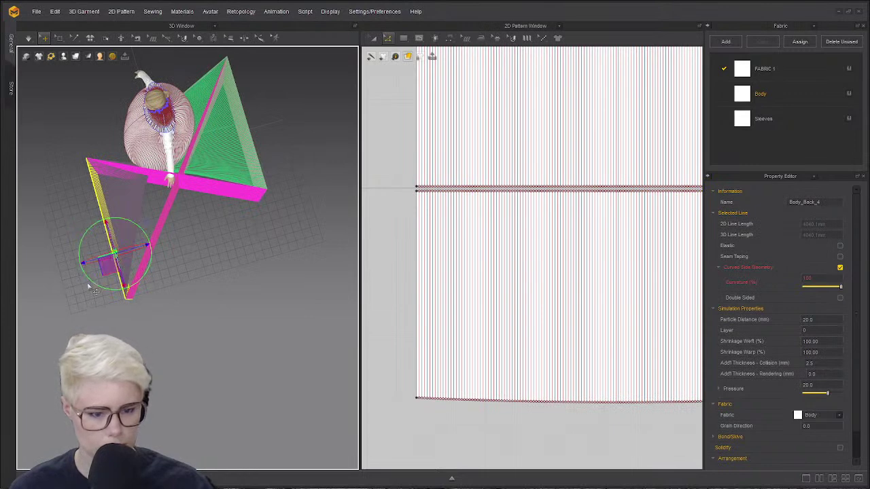
drag(102, 285, 121, 214)
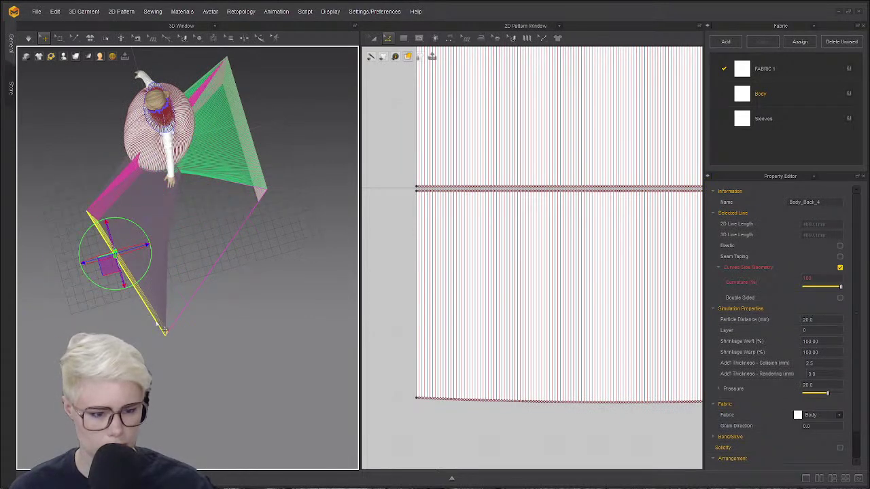
click(115, 280)
right_drag(150, 304, 146, 170)
middle_drag(163, 170, 180, 198)
drag(318, 275, 66, 335)
drag(60, 230, 288, 332)
- Open the pressure value of the lower back panel for editing and deselect the panel
right_drag(278, 326, 274, 347)
scroll(266, 340, up, 3)
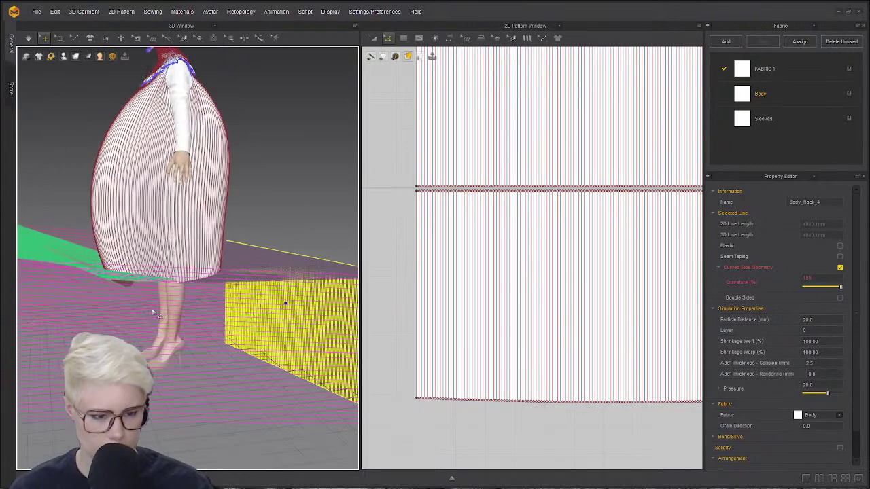
middle_drag(265, 339, 269, 299)
right_drag(269, 299, 323, 289)
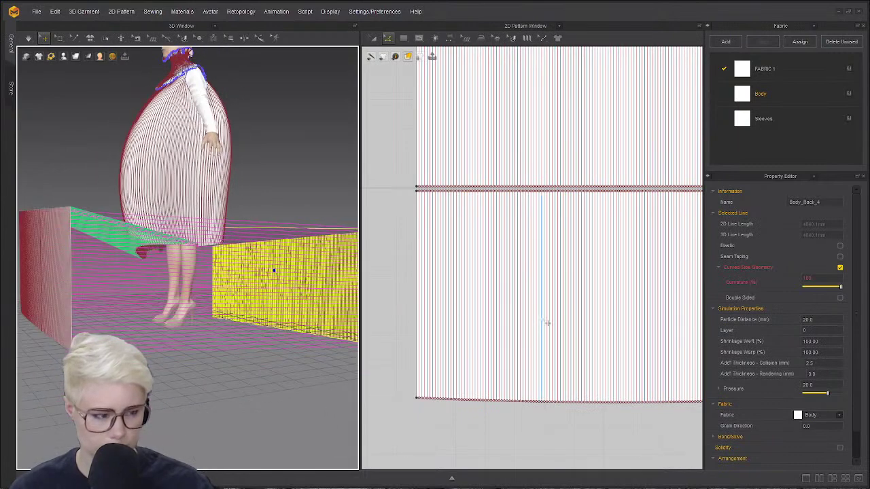
click(828, 385)
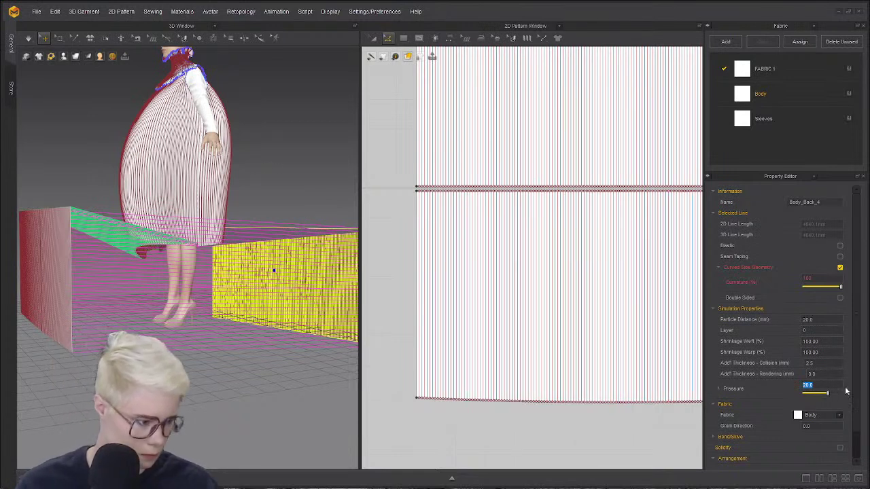
drag(829, 394, 856, 399)
click(152, 272)
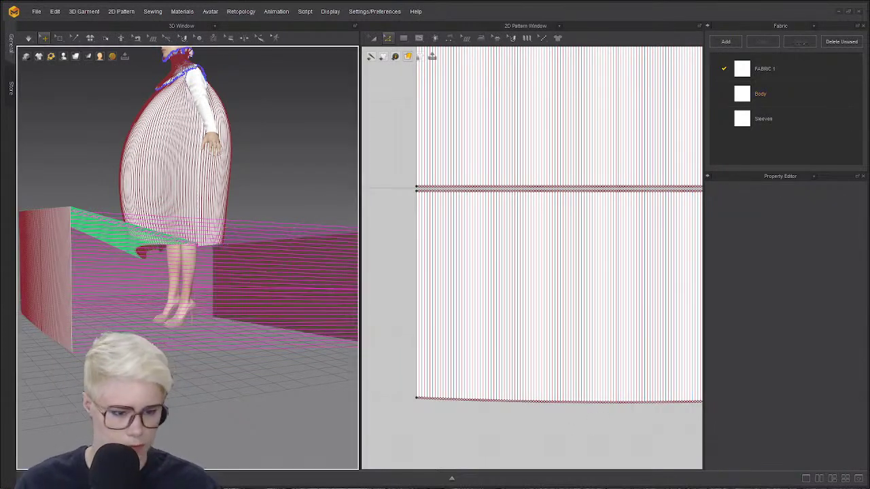
- Select both upper body panels of the dress and run the garment simulation briefly
right_drag(147, 269, 208, 229)
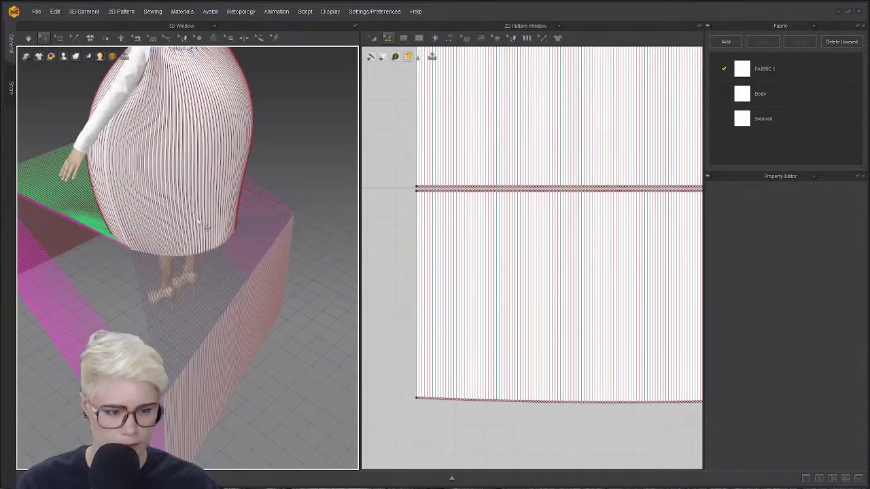
click(208, 229)
click(123, 153)
click(163, 178)
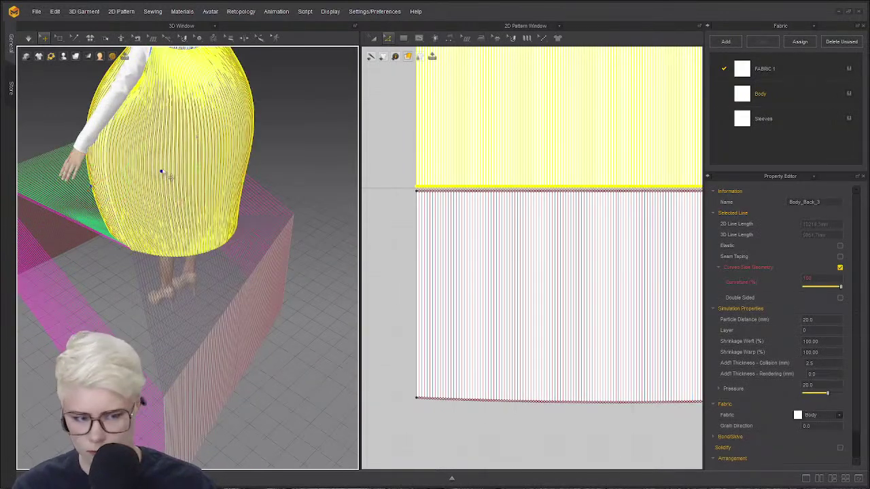
right_drag(151, 229, 172, 259)
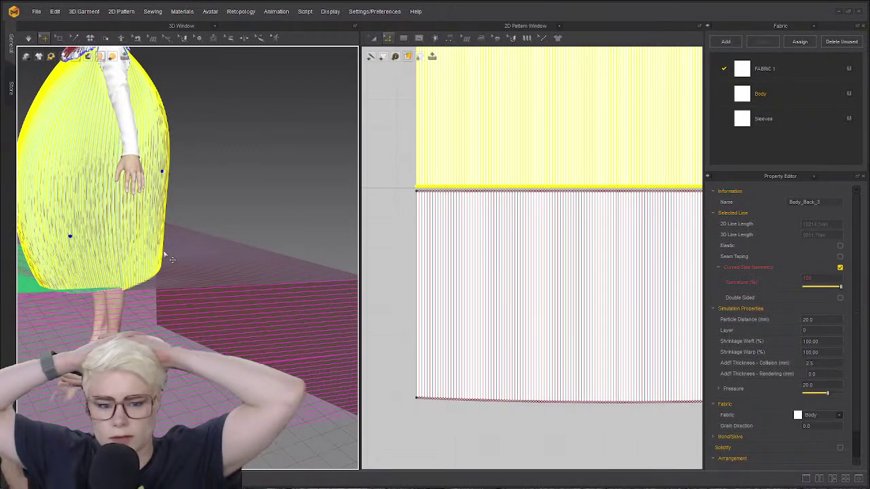
key(space)
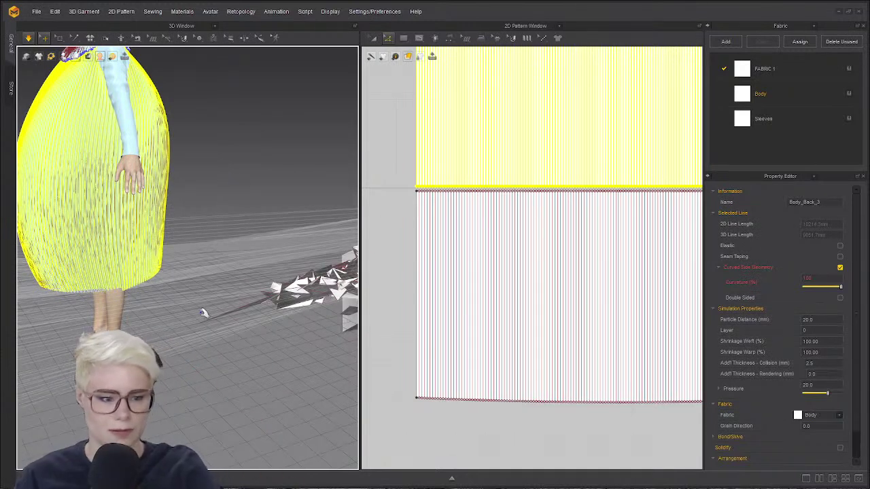
key(space)
- Select the crumpled lower back panel behind the avatar and set its pressure to 0
scroll(208, 299, down, 3)
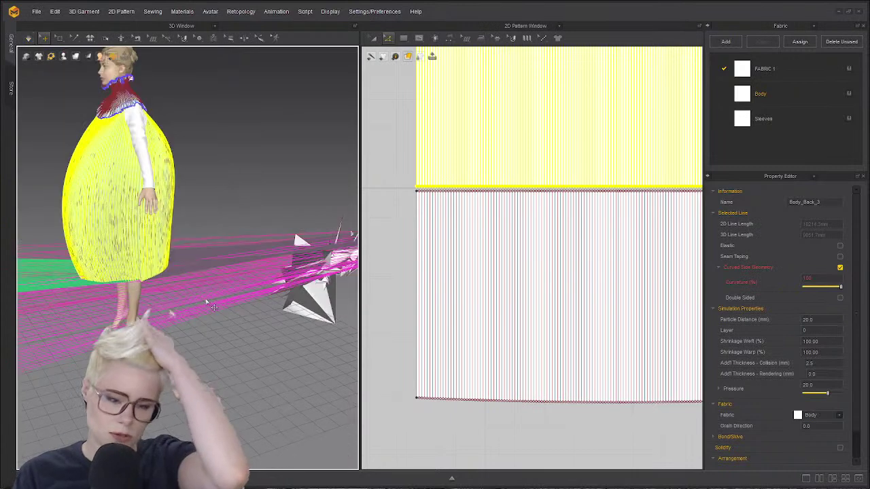
scroll(225, 297, down, 1)
scroll(225, 297, down, 1)
right_drag(225, 297, 189, 309)
scroll(188, 309, down, 3)
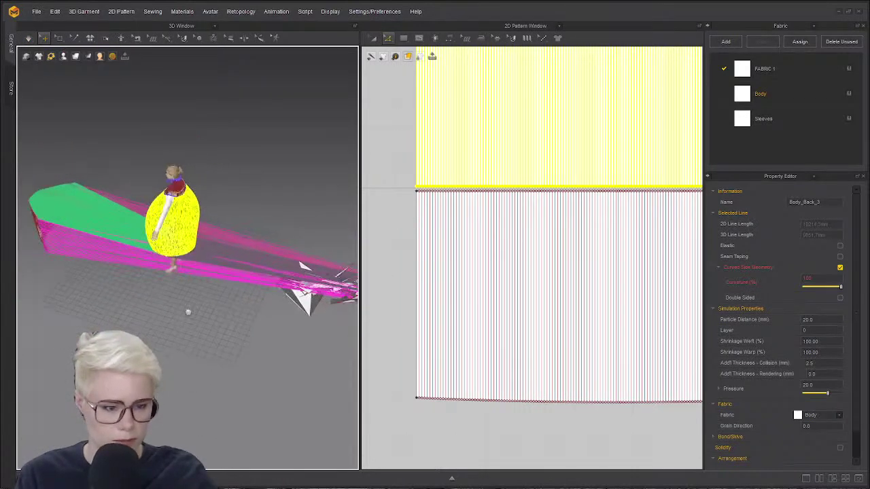
middle_drag(188, 308, 127, 257)
click(230, 230)
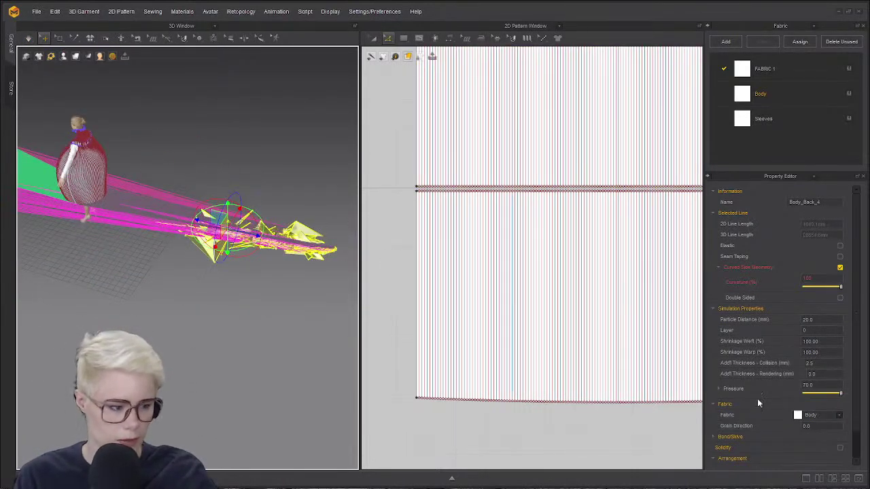
click(808, 386)
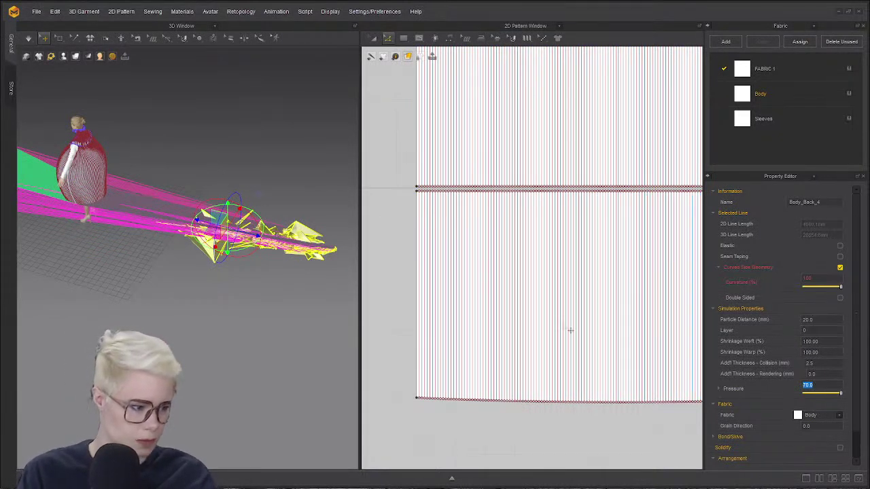
drag(842, 394, 727, 387)
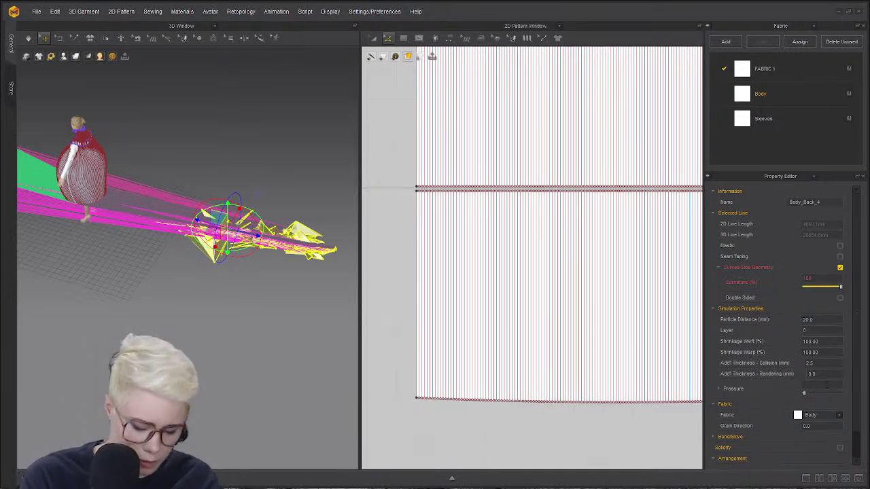
- Set the lower front panel's pressure to 0 and simulate the garment, waiting for the program to respond
scroll(146, 197, down, 2)
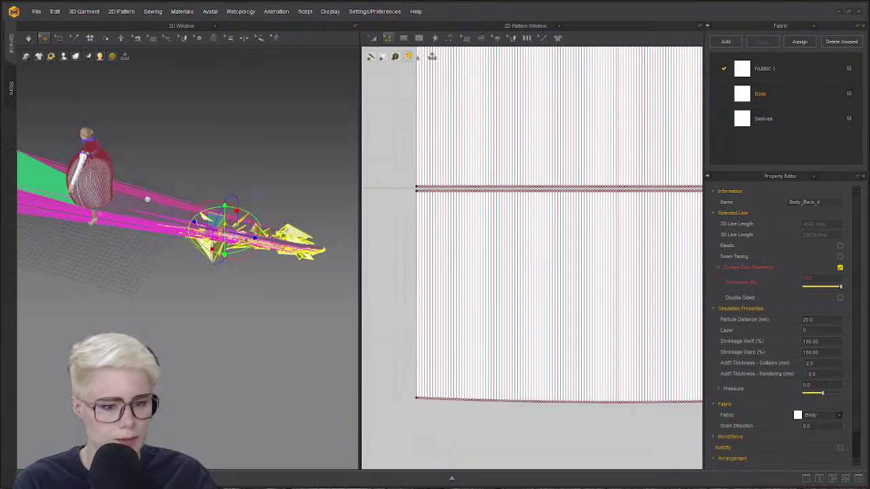
middle_drag(145, 196, 213, 186)
click(111, 163)
right_drag(163, 181, 195, 151)
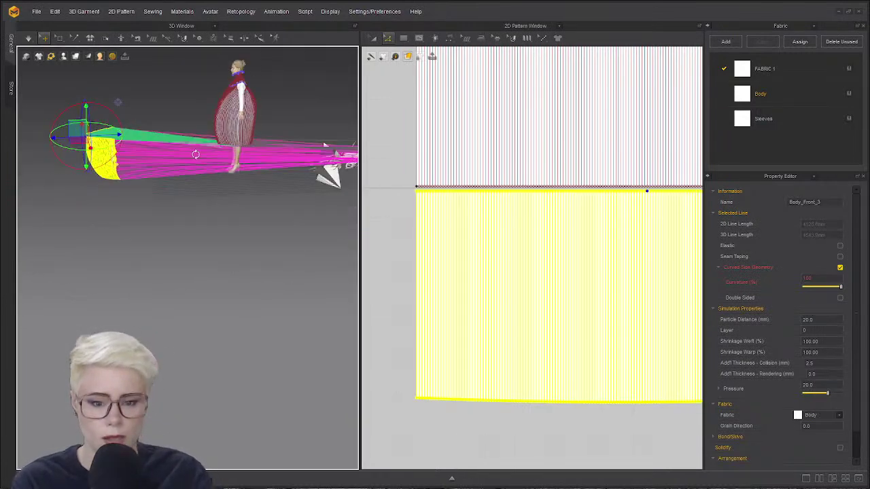
middle_drag(195, 151, 169, 236)
scroll(170, 236, up, 2)
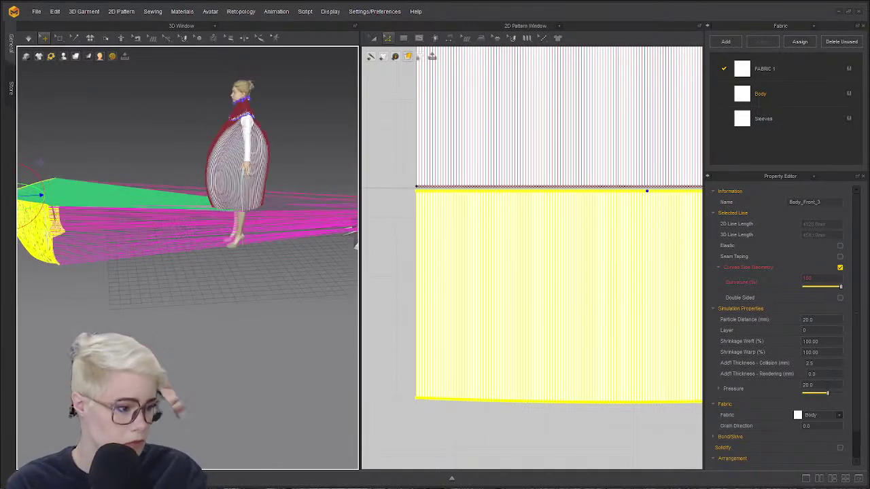
double_click(823, 385)
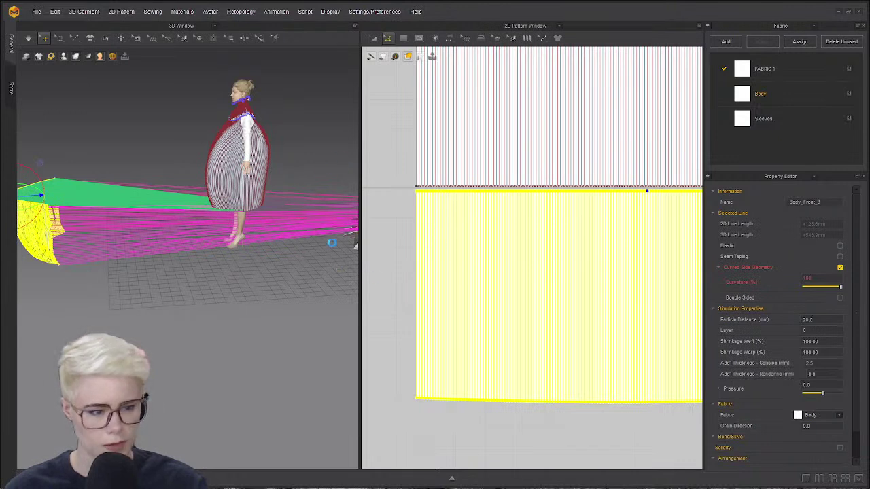
key(space)
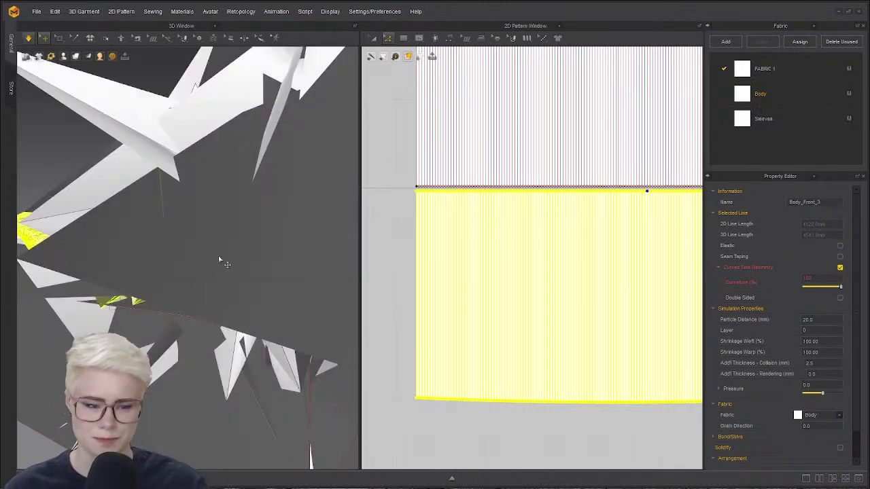
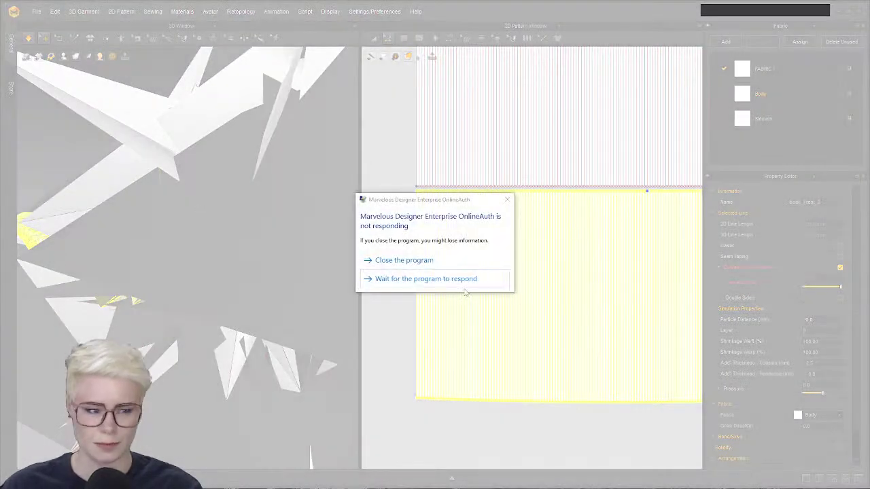
click(427, 281)
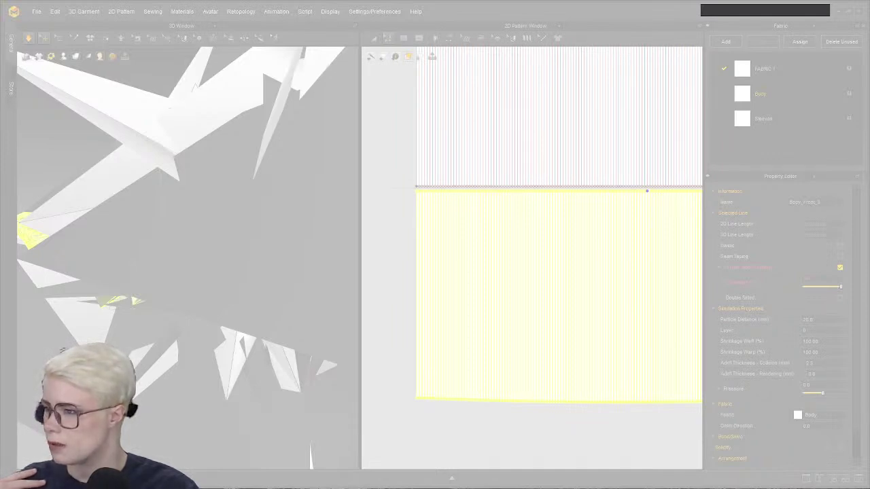
- Switch to the Chrome image results for tree bark pleating and compare the crystal, box and fancy pleating reference photos
drag(0, 6, 503, 1)
scroll(629, 267, down, 1)
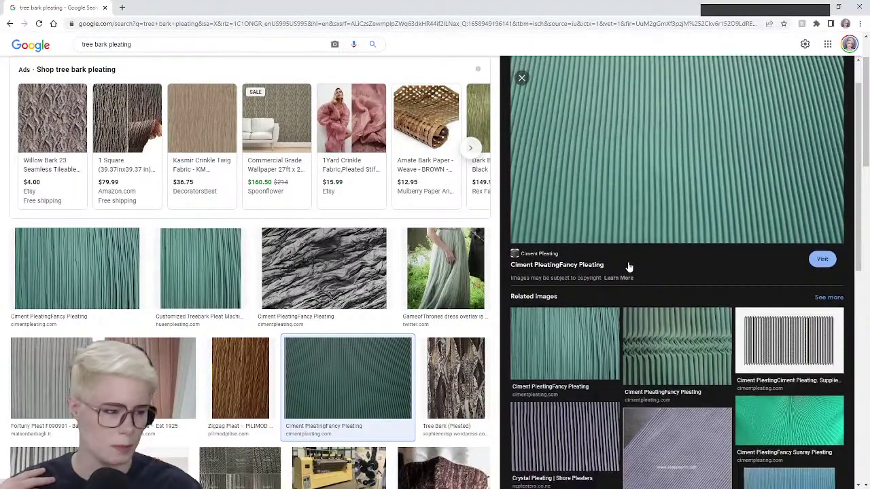
scroll(629, 267, down, 2)
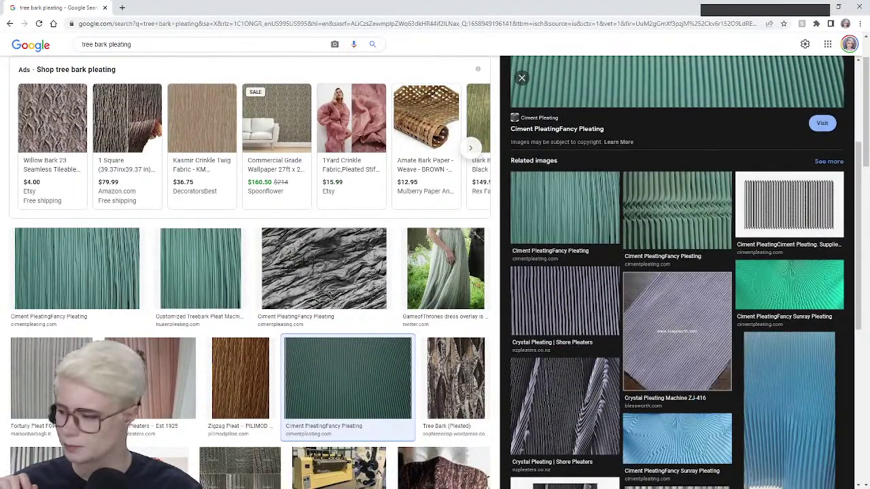
scroll(619, 358, down, 3)
click(661, 356)
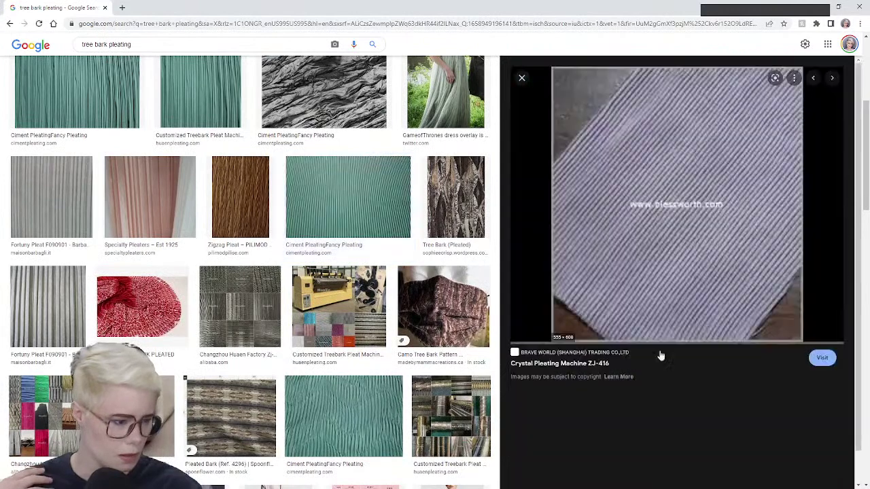
scroll(678, 408, down, 3)
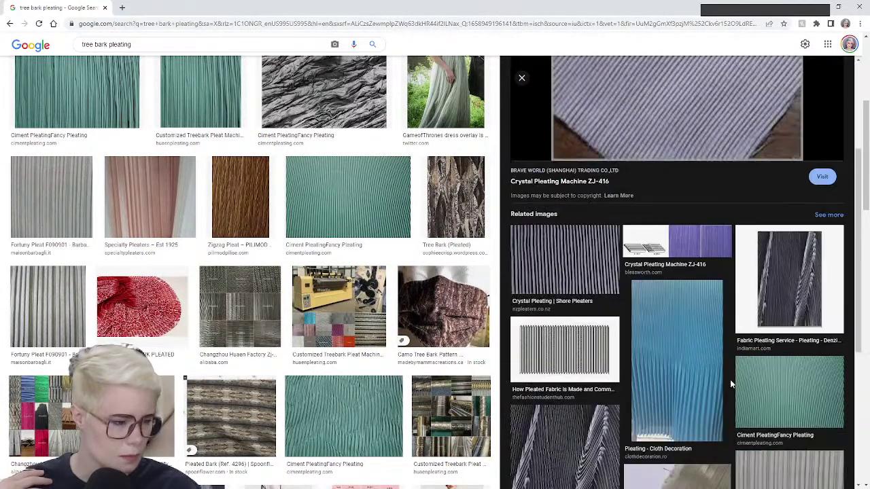
click(678, 413)
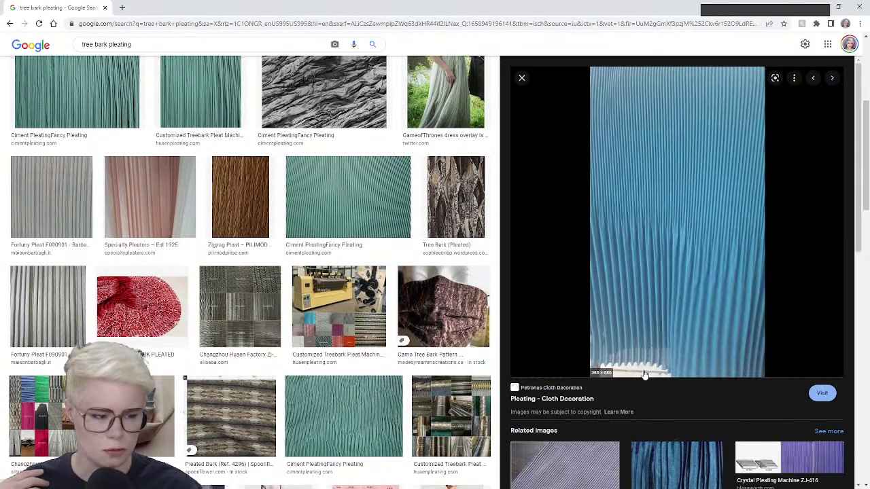
scroll(680, 326, down, 5)
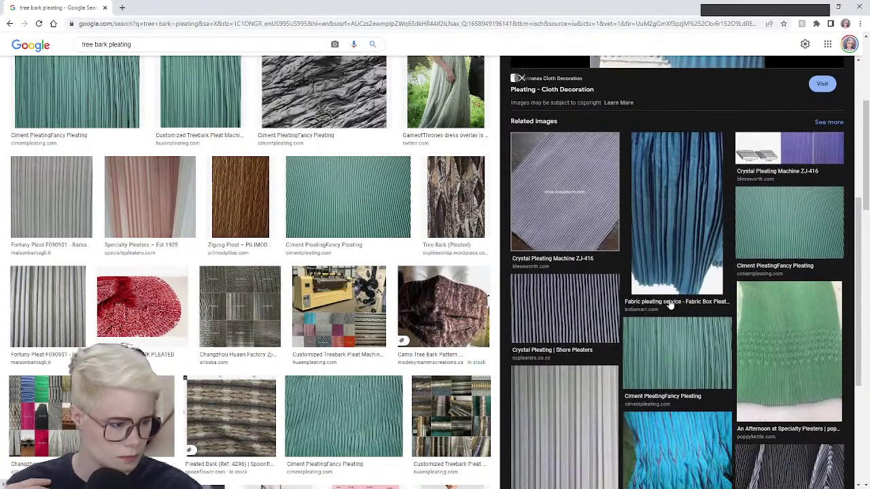
click(683, 211)
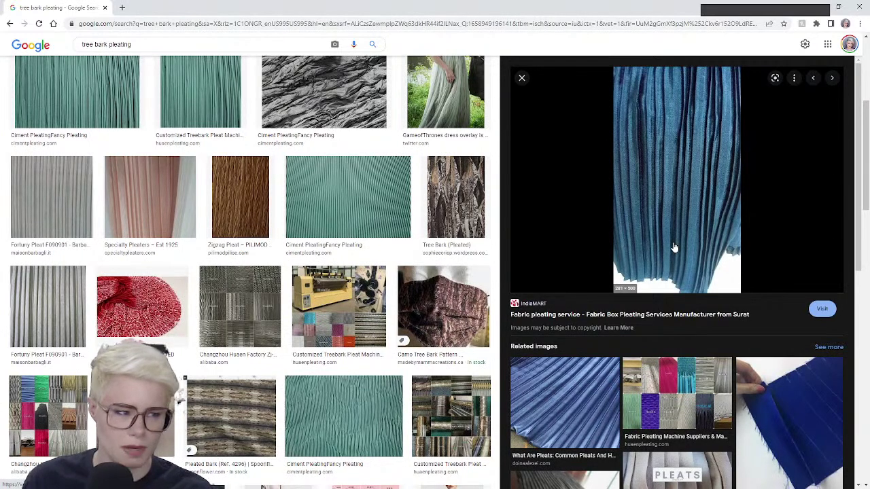
click(352, 222)
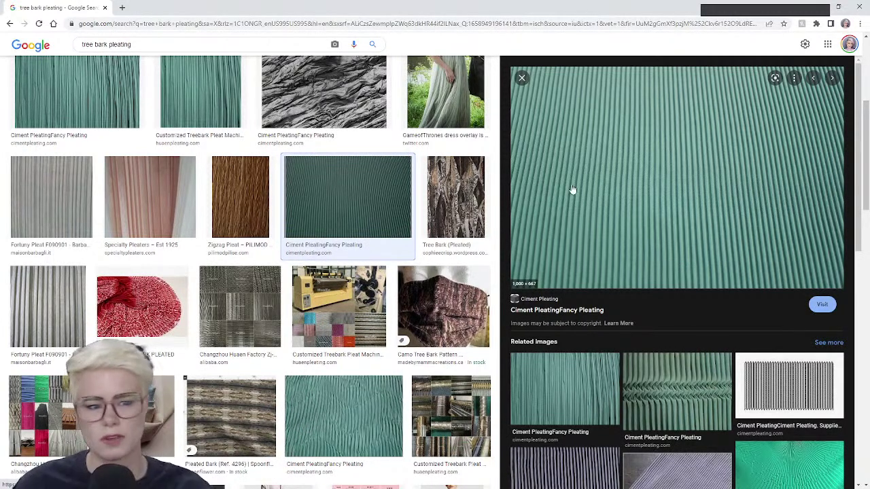
click(133, 126)
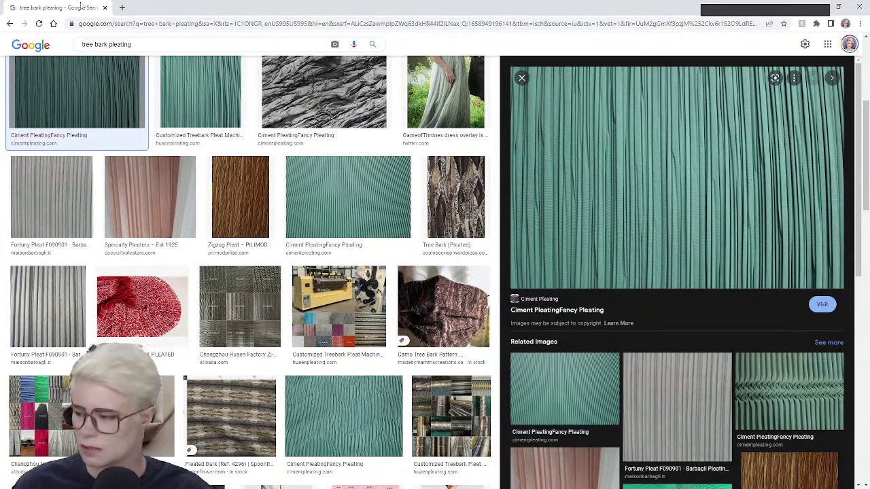
- Look through more tree bark pleating results and enlarge the green Ciment fancy pleating sample with its gathered band to examine related pleats
drag(82, 6, 203, 0)
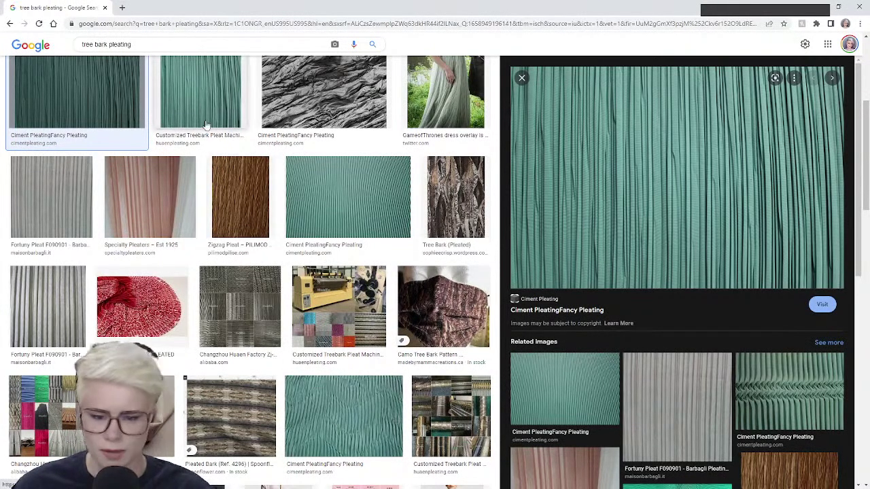
scroll(423, 230, up, 3)
scroll(423, 230, up, 2)
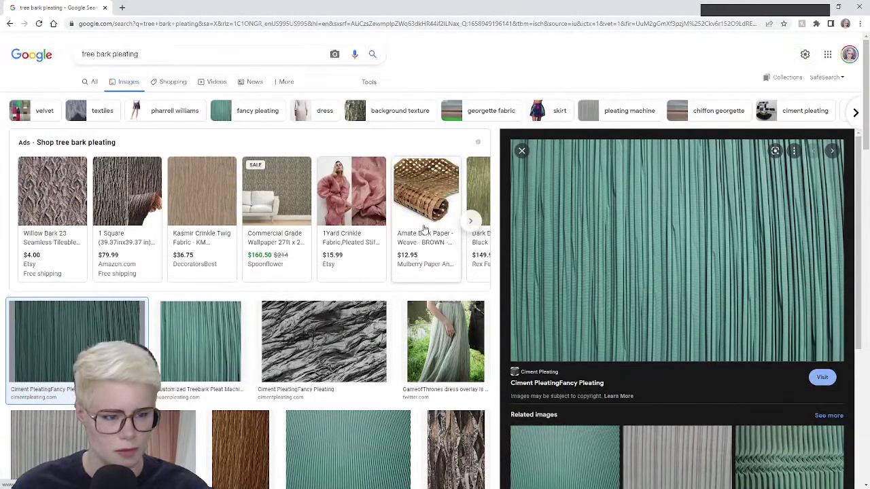
scroll(408, 286, down, 4)
scroll(391, 337, down, 1)
scroll(391, 337, down, 4)
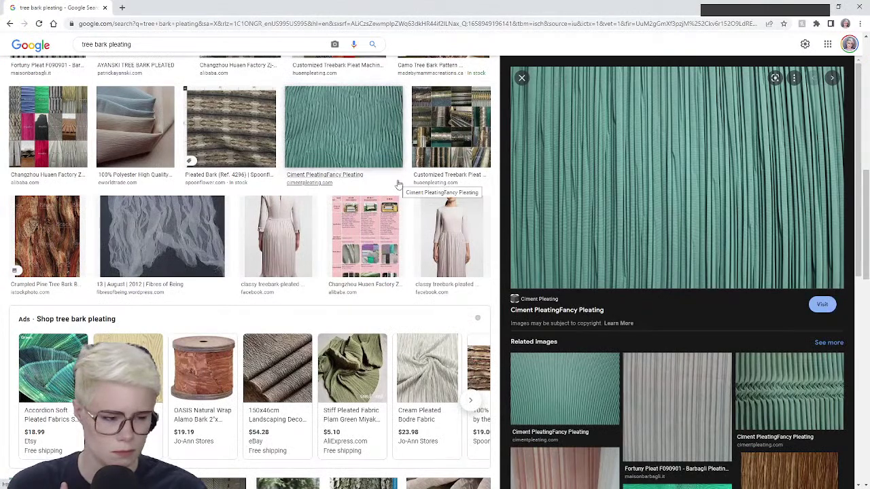
scroll(404, 326, down, 3)
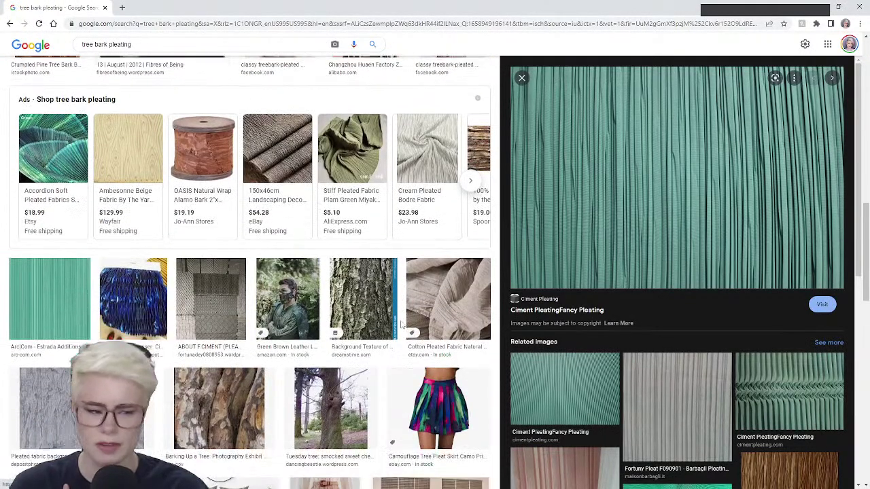
scroll(402, 327, down, 3)
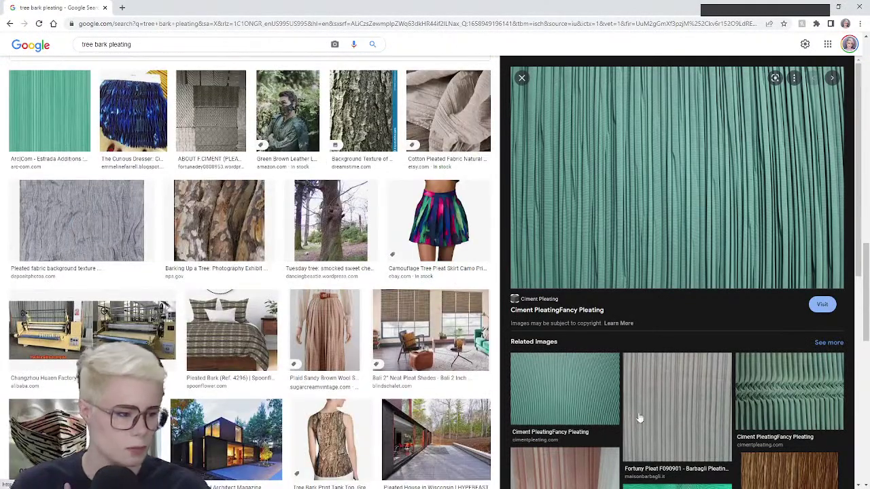
scroll(639, 419, down, 3)
click(814, 222)
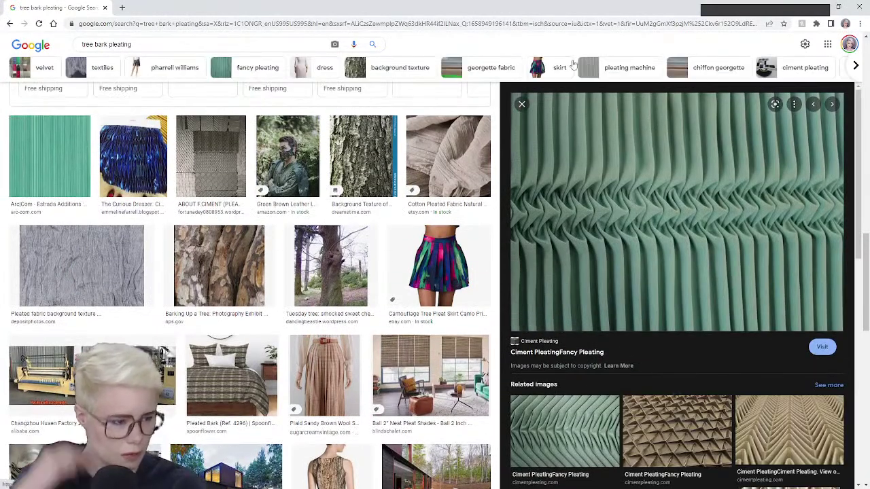
drag(438, 7, 422, 2)
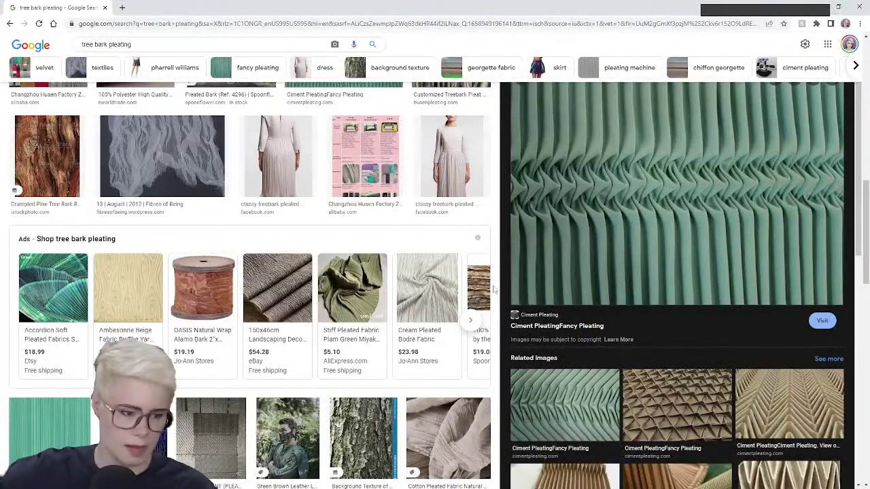
scroll(671, 287, down, 3)
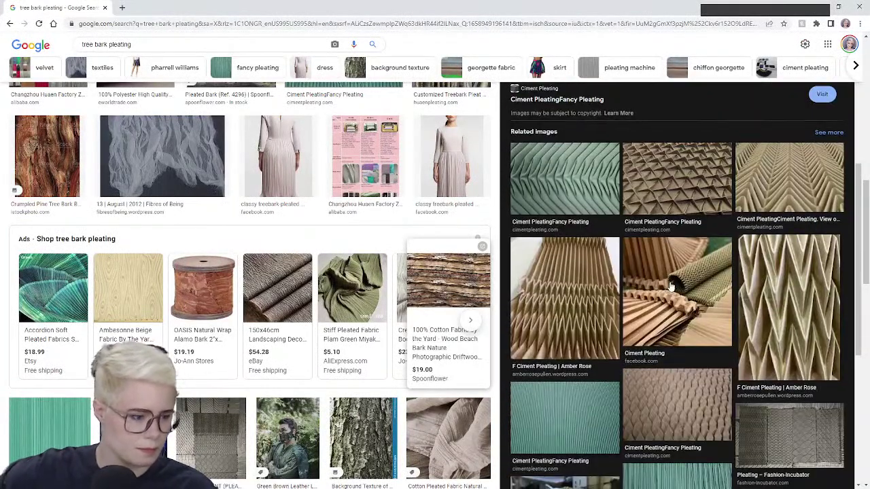
scroll(672, 287, down, 3)
click(571, 364)
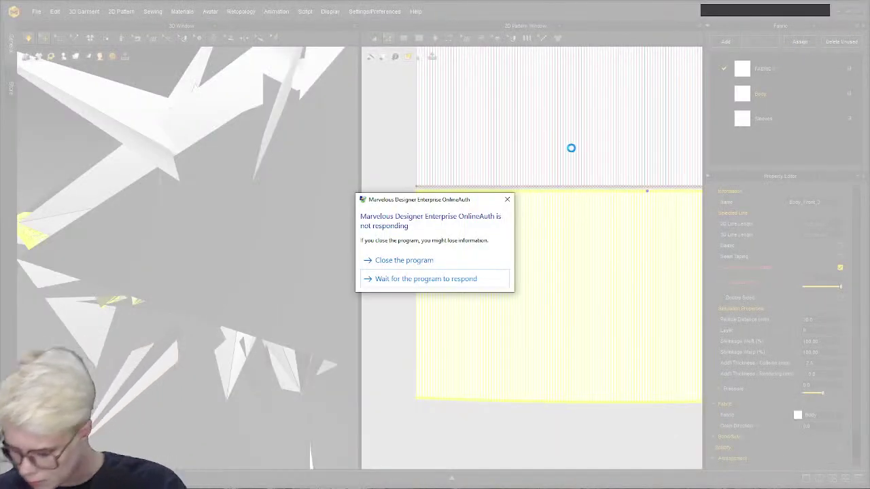
- Switch back to Marvelous Designer and close the unresponsive program
click(418, 262)
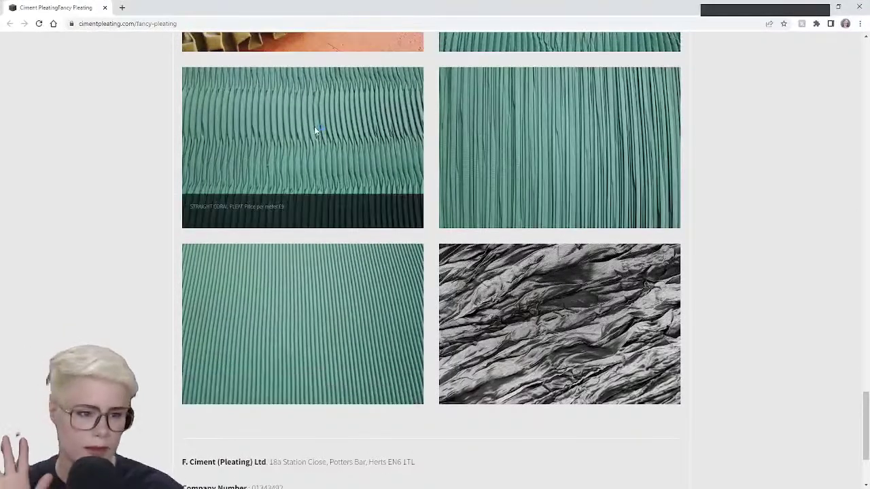
- Look back through the Ciment fancy pleating samples, comparing the coral, chevron, basket-weave and honeycomb pleat references
scroll(314, 127, up, 8)
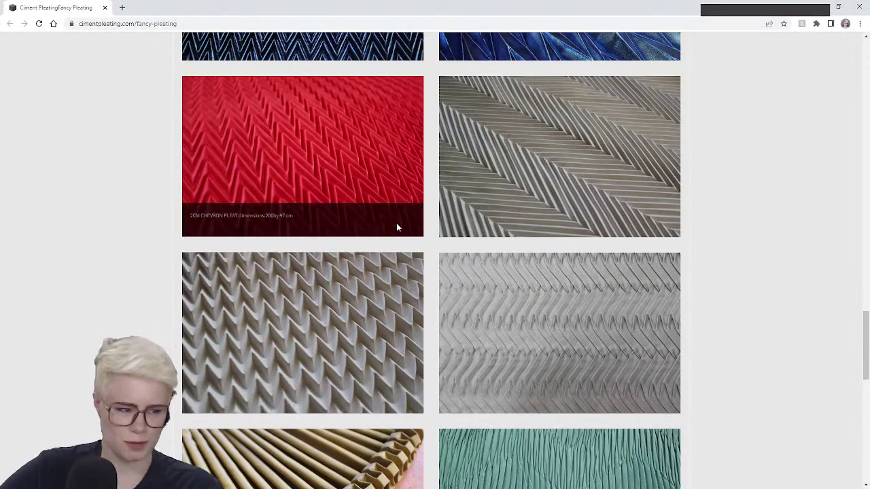
scroll(397, 223, up, 5)
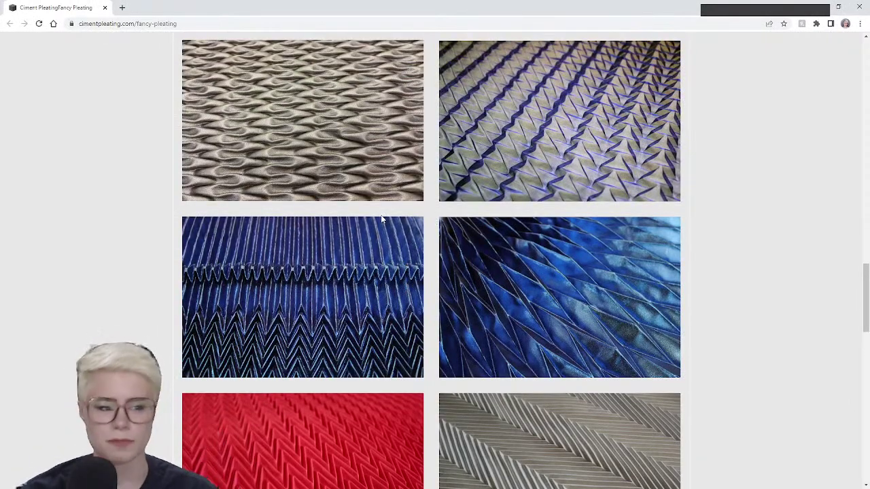
scroll(272, 241, up, 3)
scroll(273, 242, up, 6)
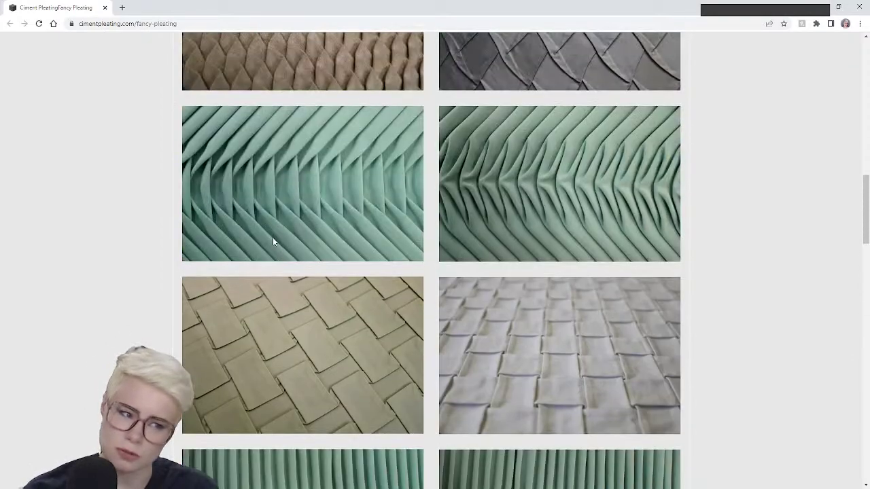
scroll(683, 289, up, 7)
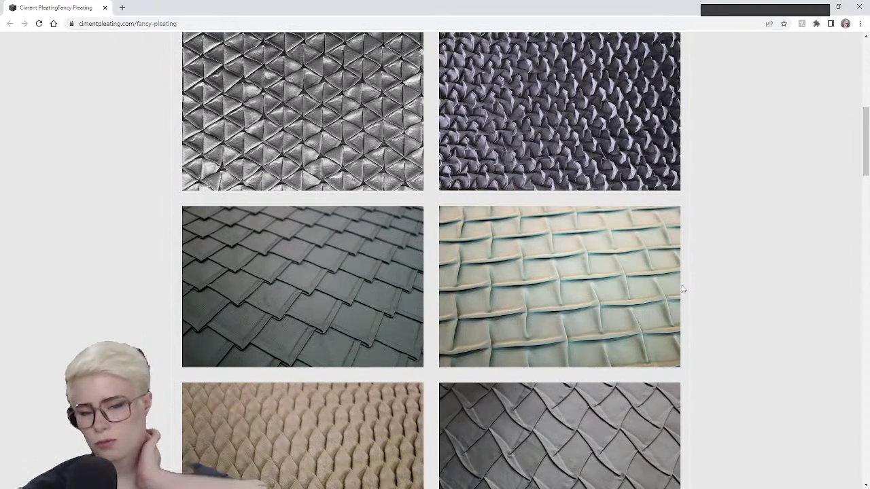
scroll(517, 292, up, 2)
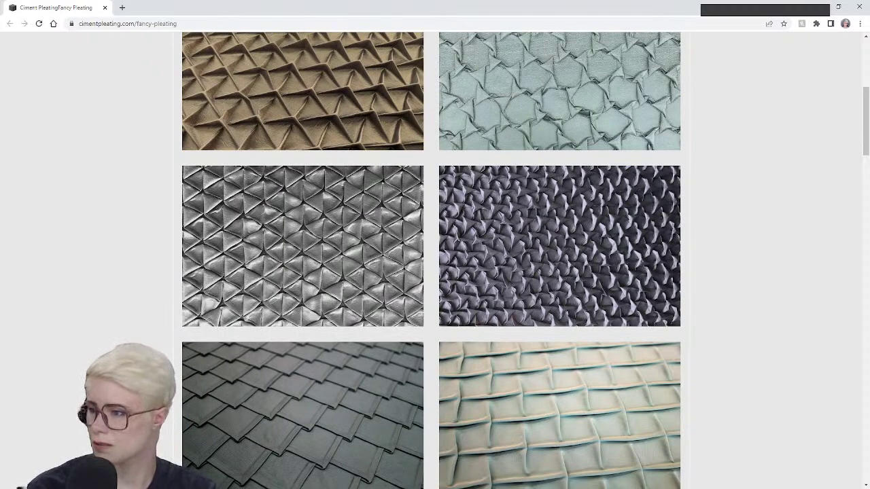
scroll(739, 135, up, 5)
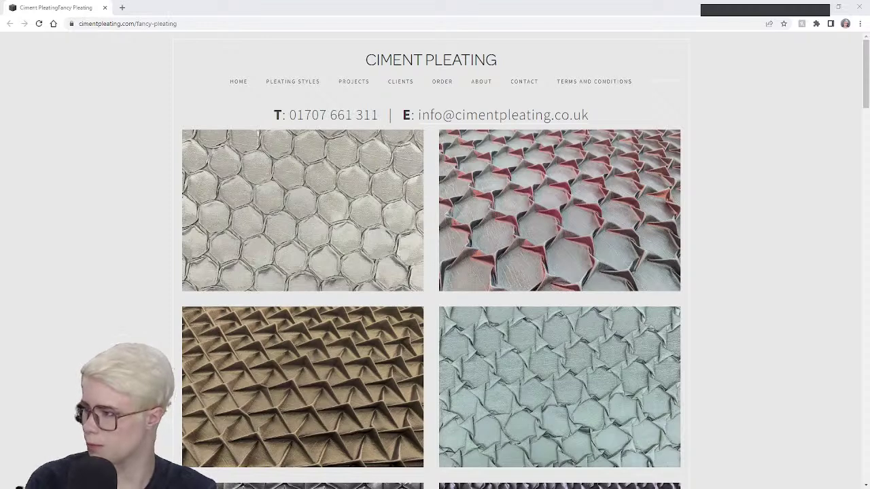
- Save the Marvelous Designer project to the Desktop as "pleats galore"
key(ctrl+s)
text(c)
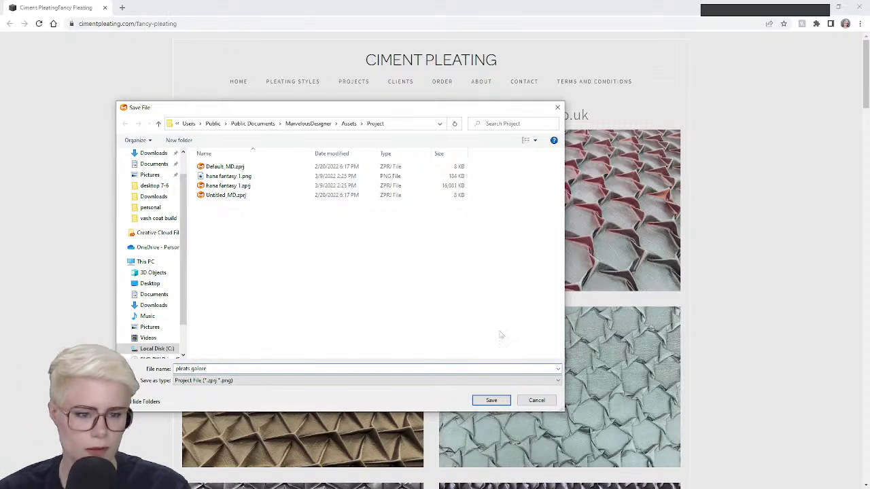
scroll(147, 197, up, 1)
click(150, 171)
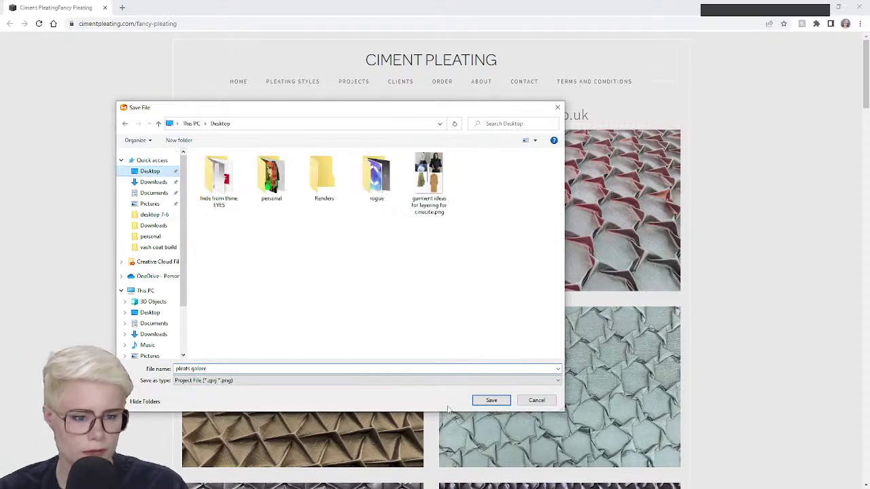
click(502, 403)
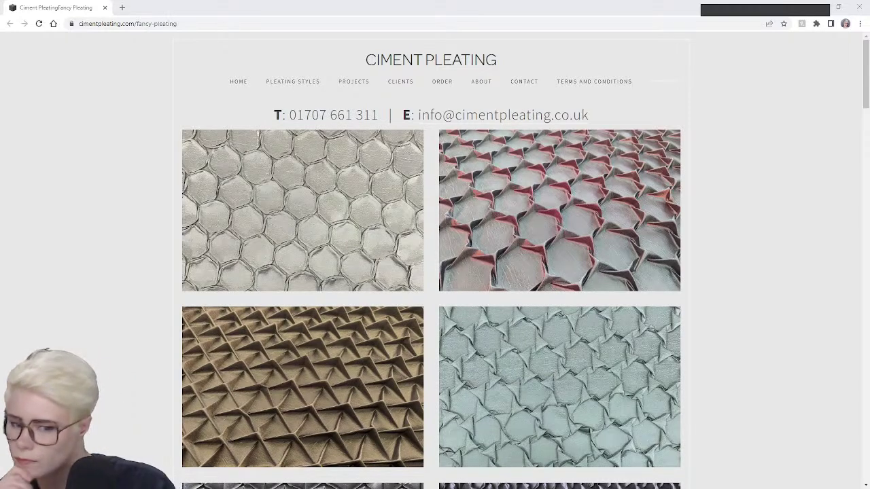
- Switch to Marvelous Designer and maximize its window with the recovered pleated dress
key(alt+Tab)
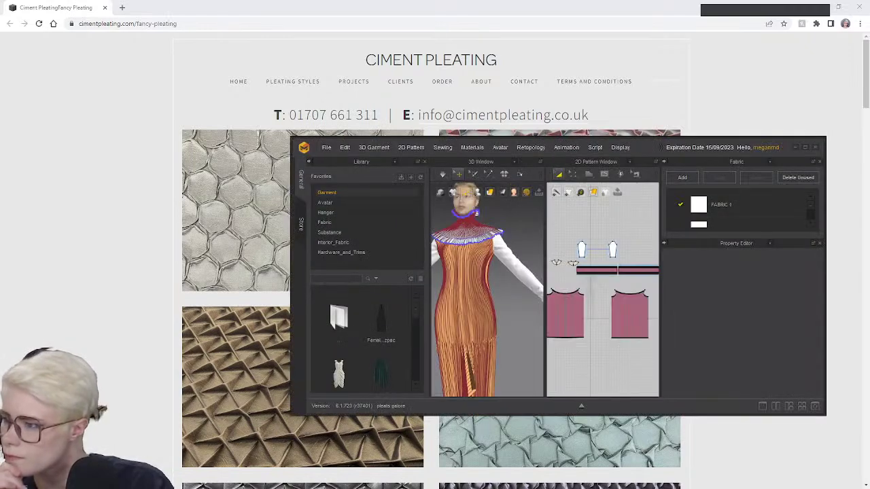
click(805, 147)
scroll(345, 259, up, 5)
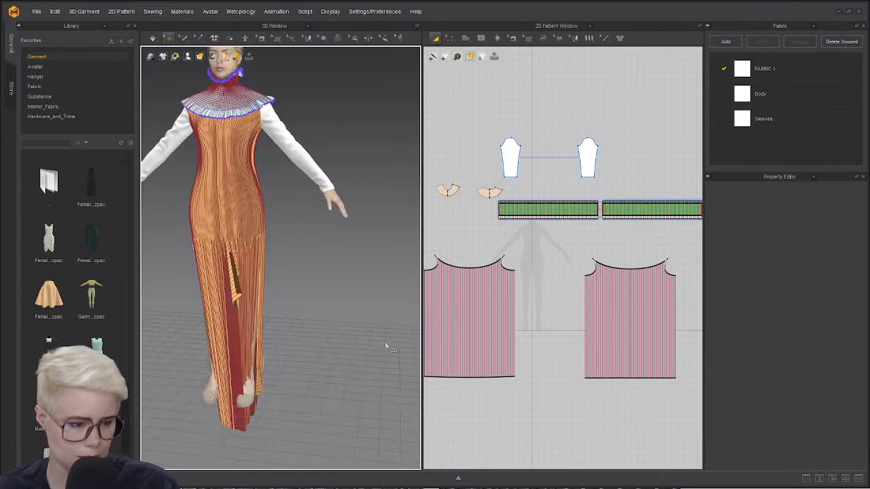
- Select the bottom edges of the front and back body patterns with their pleat line ends and raise them to shorten the dress to mid-calf
scroll(614, 398, up, 8)
scroll(573, 325, down, 3)
scroll(573, 327, up, 5)
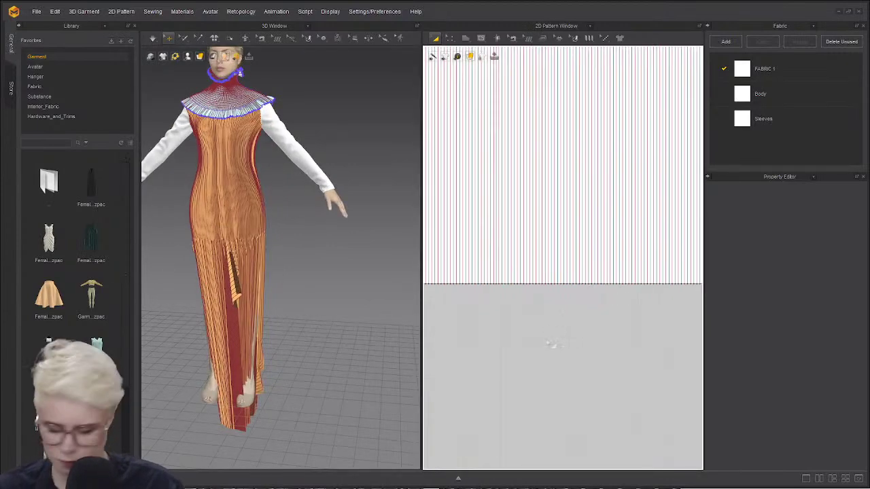
key(z)
scroll(562, 294, down, 3)
scroll(465, 301, down, 2)
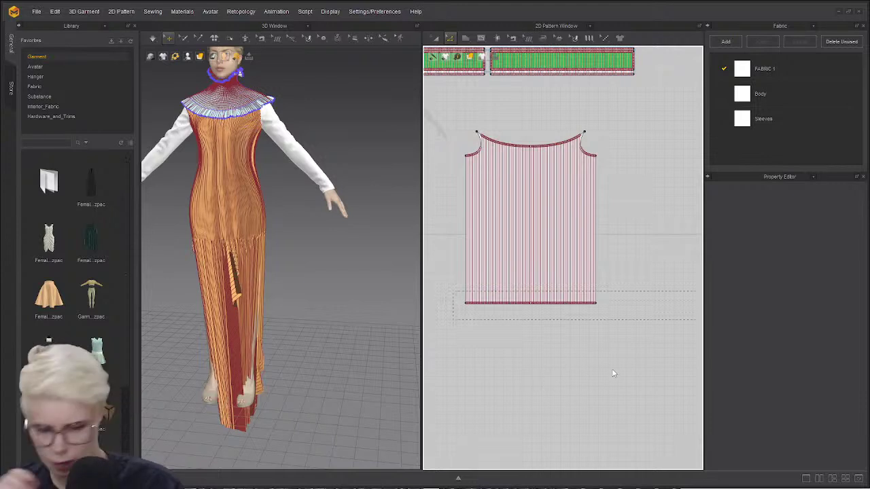
scroll(537, 338, down, 4)
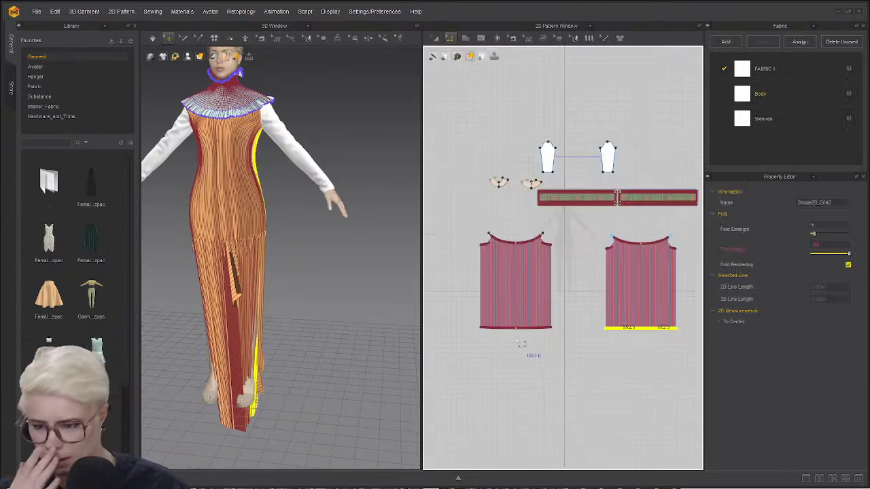
drag(446, 313, 702, 348)
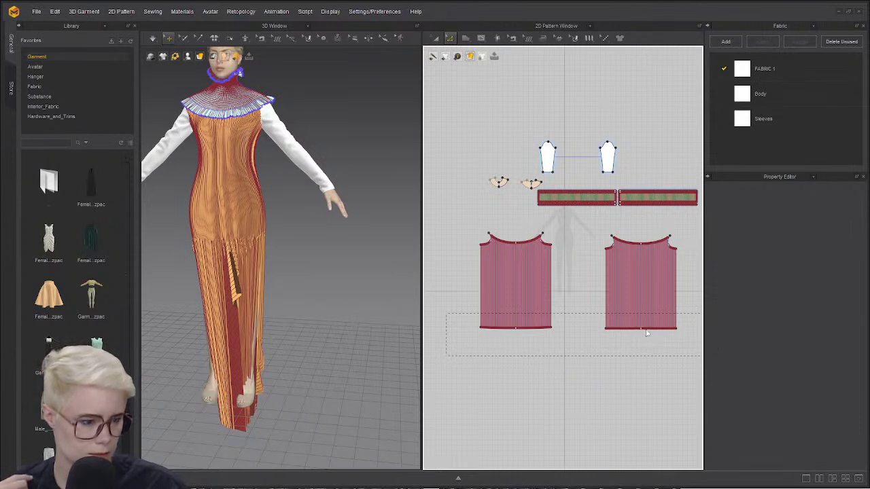
drag(647, 333, 426, 378)
scroll(475, 367, up, 8)
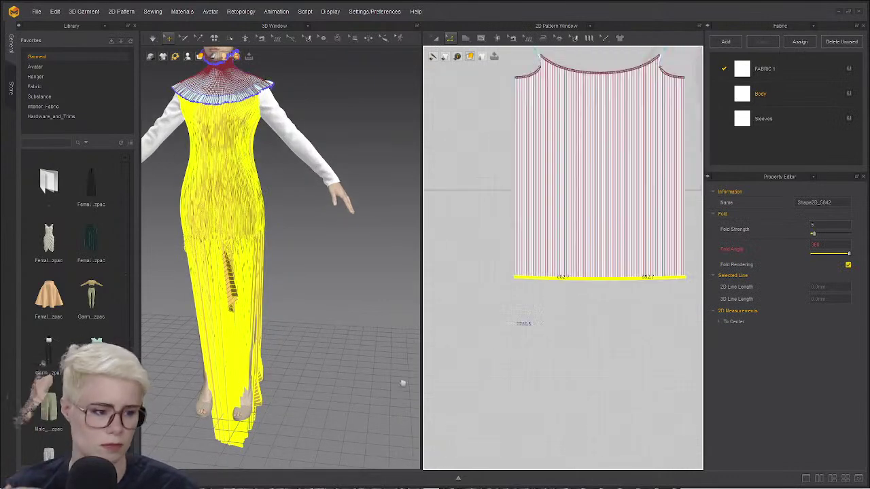
scroll(544, 355, down, 2)
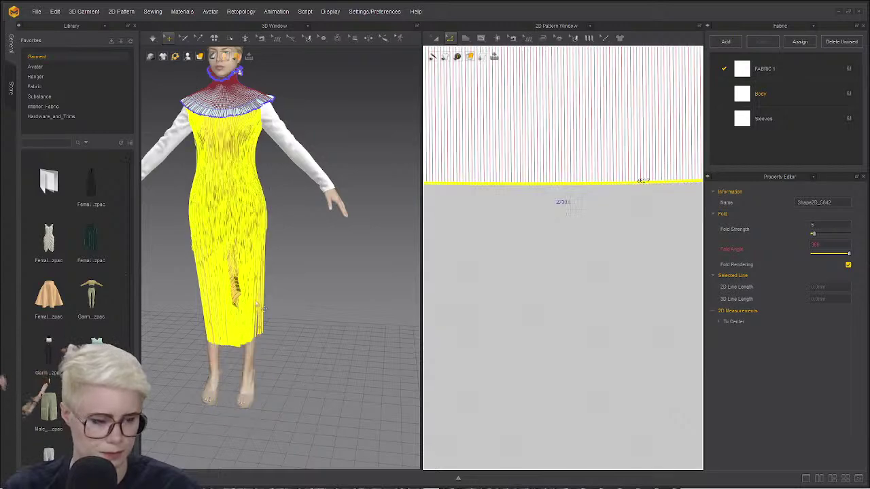
- Clear the hem selection, then select both sleeves and deactivate them
right_drag(340, 272, 245, 272)
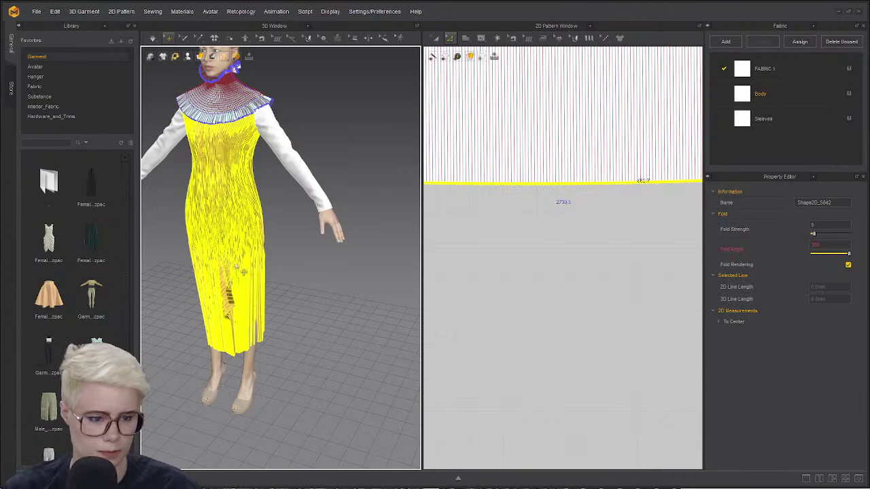
click(371, 275)
right_drag(364, 278, 246, 253)
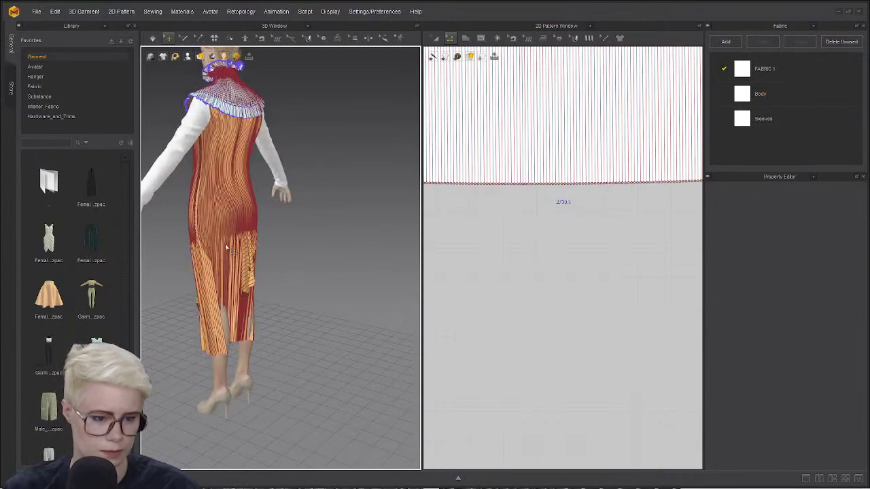
click(225, 244)
click(198, 137)
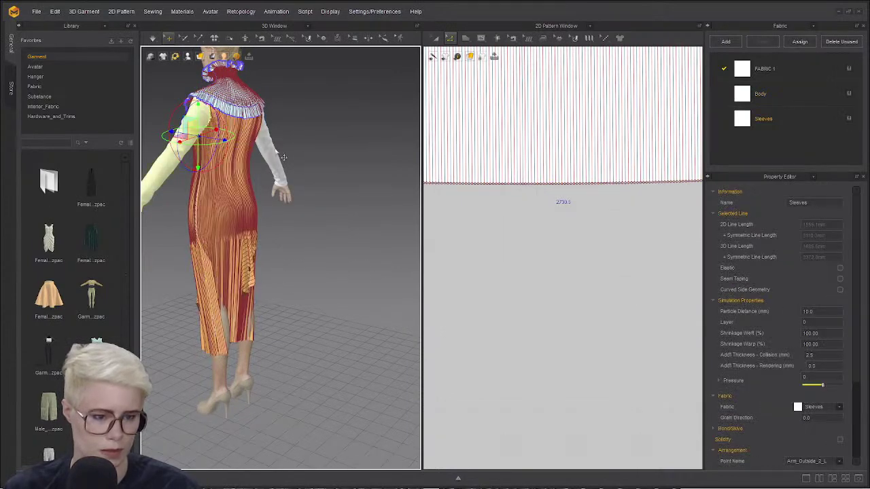
shift+click(275, 150)
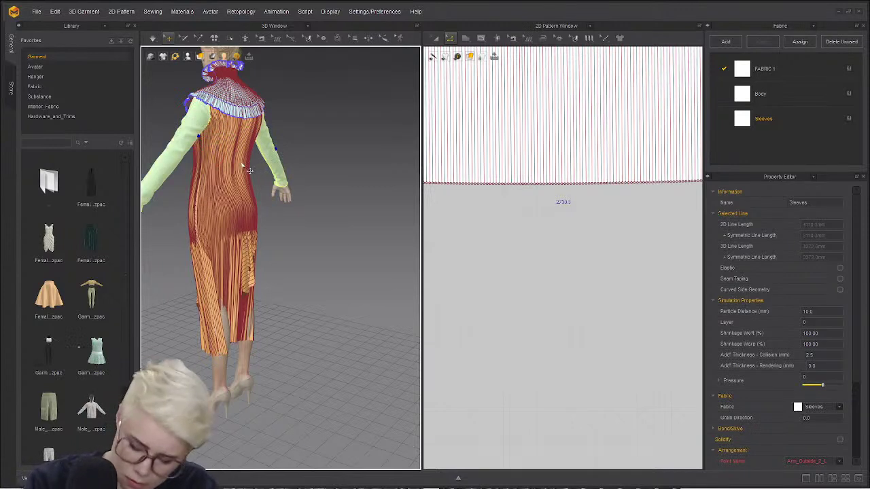
click(331, 175)
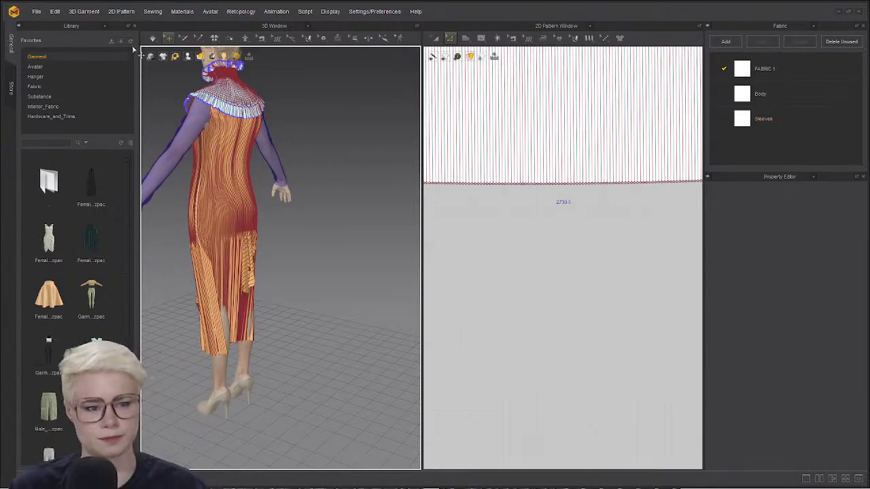
- Simulate the shortened dress and inspect the pleats and hem from behind and below
key(space)
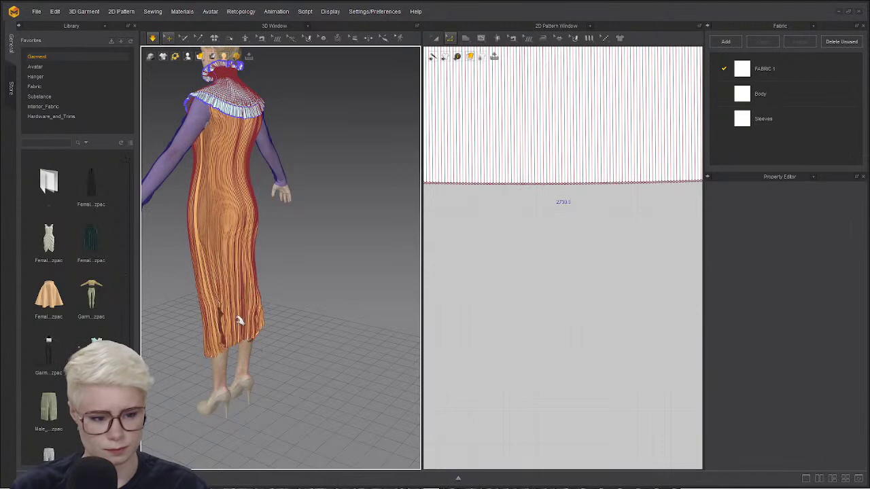
key(space)
right_drag(240, 320, 440, 295)
key(space)
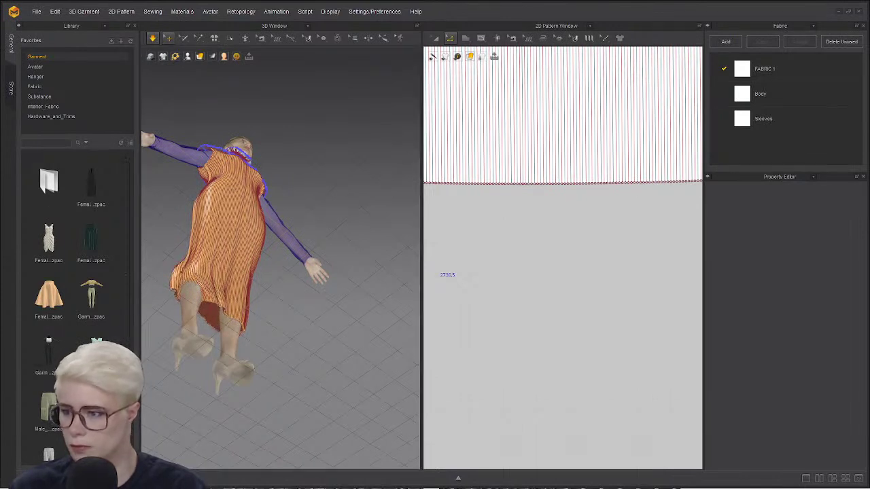
right_drag(174, 287, 153, 289)
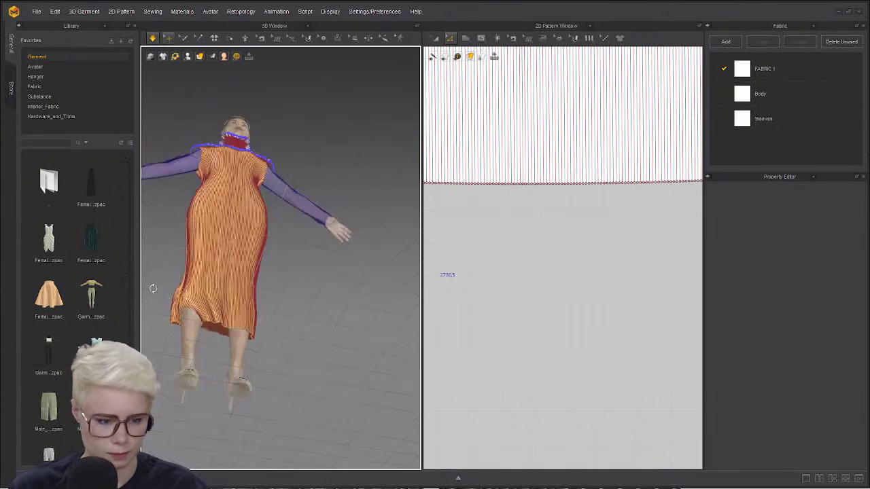
right_drag(211, 310, 174, 254)
- Try brush-selecting the mesh in the lower outer corner of the front body panel
click(183, 38)
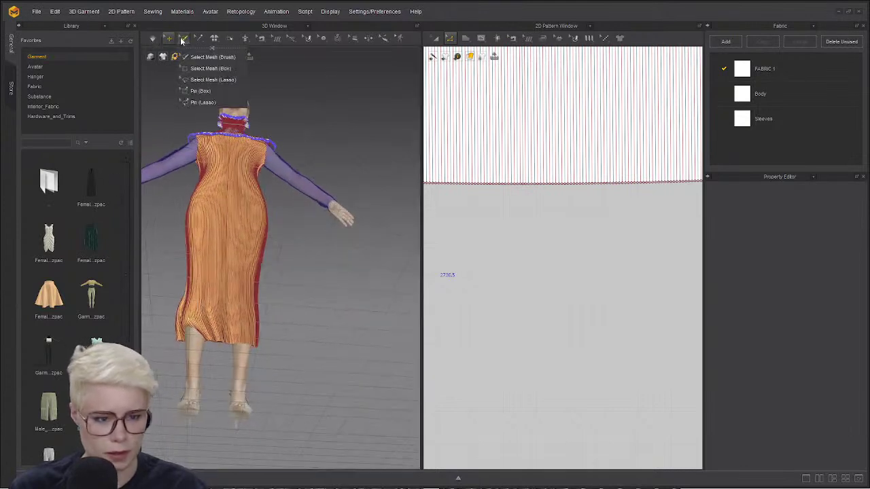
click(213, 57)
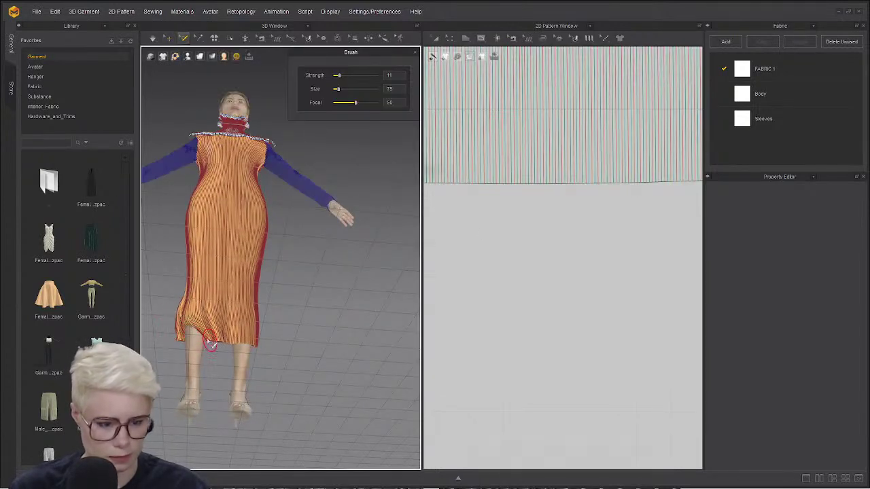
scroll(505, 235, down, 4)
right_drag(505, 234, 601, 289)
drag(527, 250, 573, 252)
drag(510, 254, 514, 251)
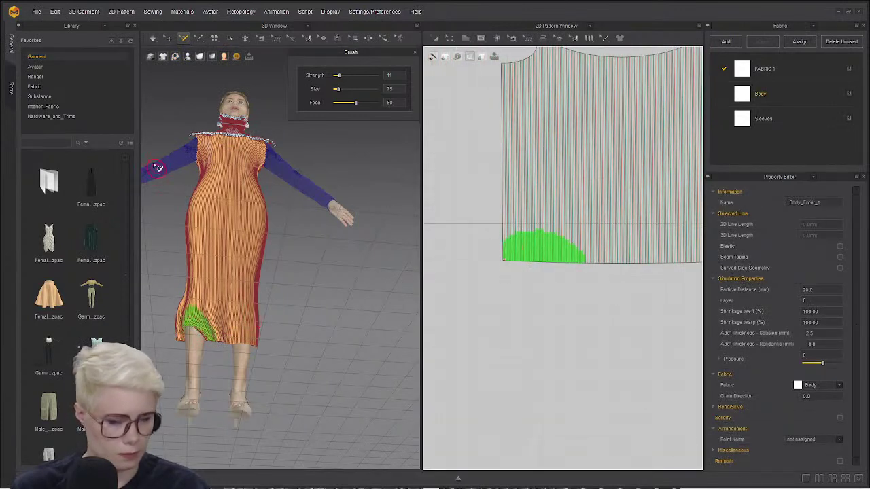
- Box-select the mesh in the front panel's lower outer corner, pull it away from the leg, simulate the dress and clear the selection
click(187, 40)
click(194, 71)
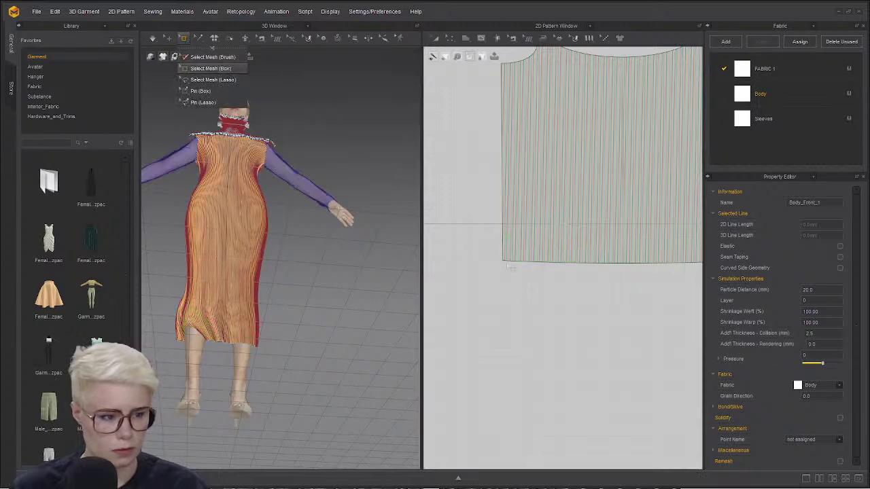
mouse_move(484, 222)
mouse_down()
mouse_move(619, 292)
mouse_move(576, 289)
mouse_up()
drag(199, 323, 167, 297)
right_drag(168, 297, 140, 344)
key(space)
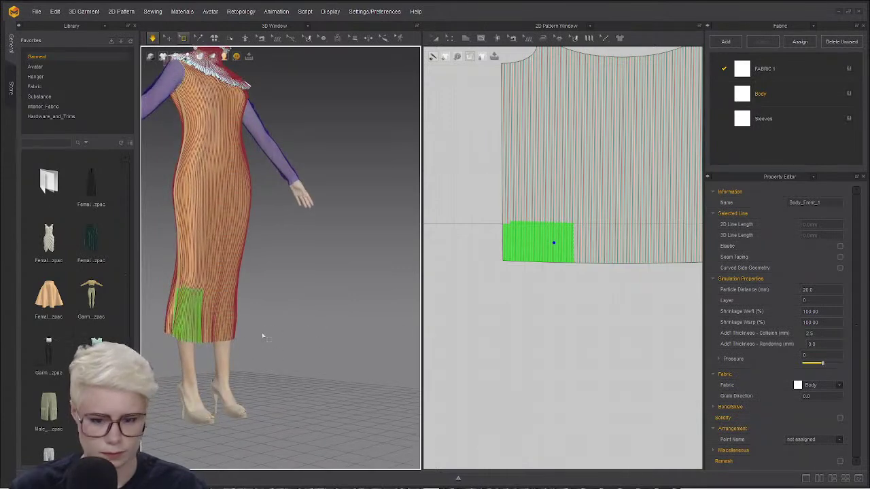
right_drag(256, 339, 197, 348)
middle_drag(230, 196, 250, 354)
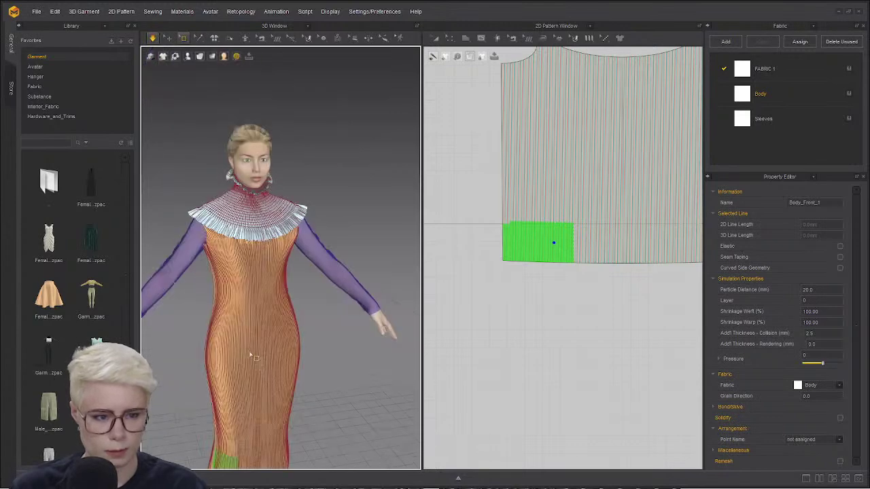
middle_drag(267, 303, 258, 242)
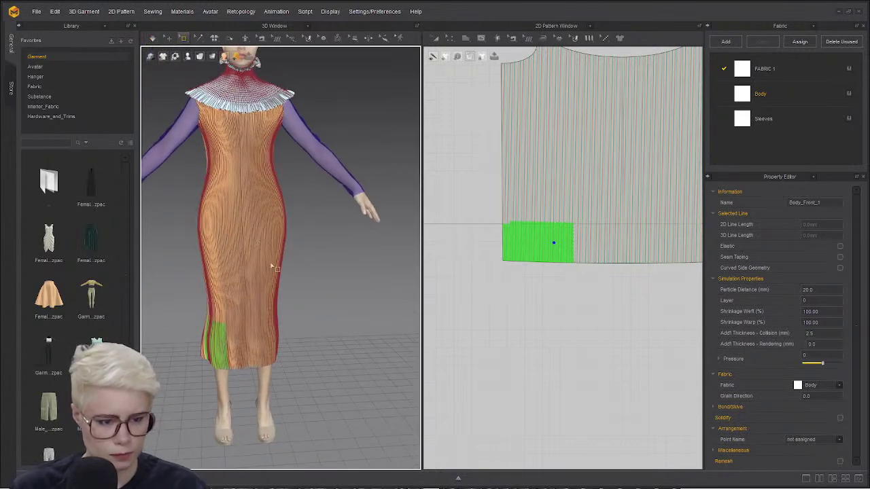
key(Delete)
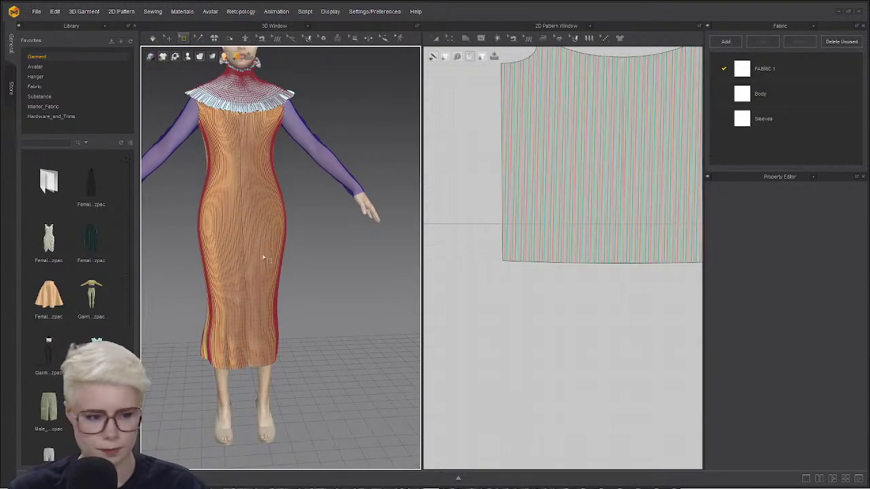
- Select the front and back body panels, remove their strengthening and simulate the dress
click(169, 39)
click(232, 210)
right_drag(233, 211, 312, 226)
shift+click(218, 252)
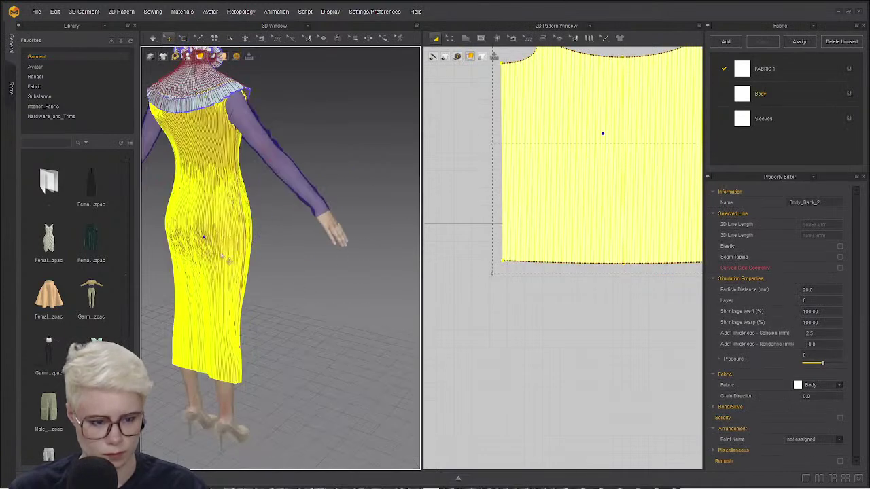
right_drag(319, 274, 198, 291)
key(space)
click(311, 332)
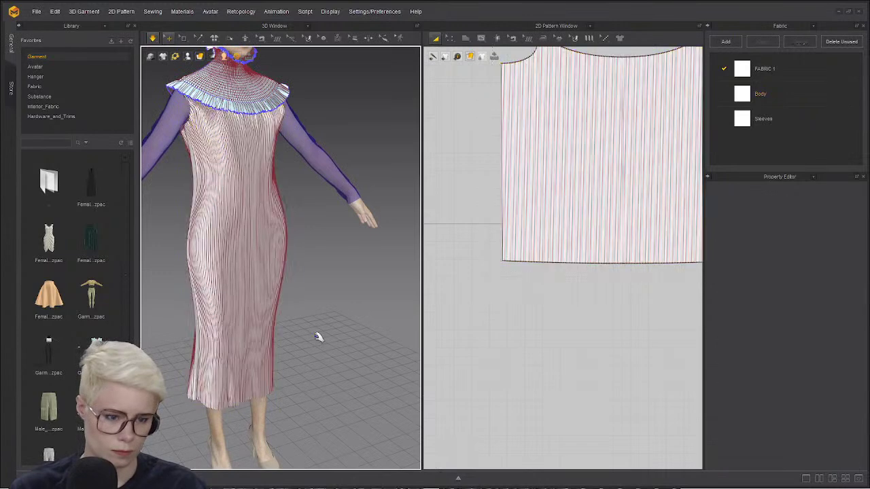
- Hide the library and lengthen the dress by moving the hem edges of the front and back body panels straight down together
key(2)
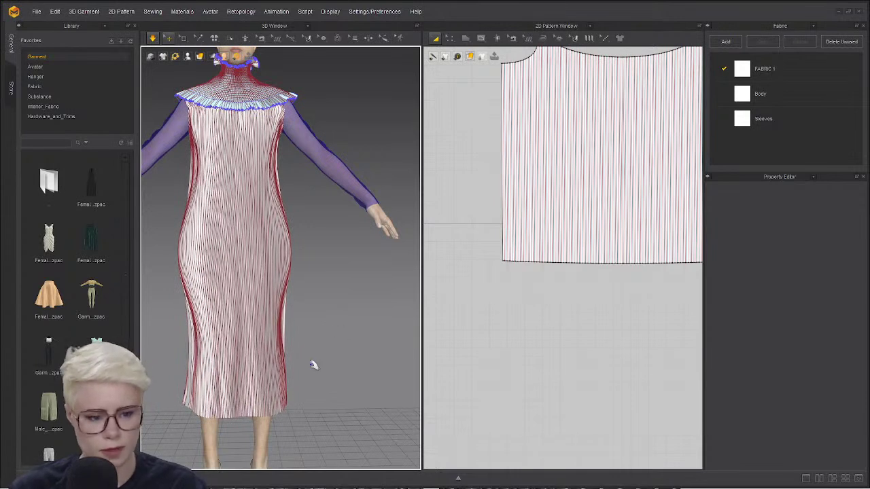
scroll(551, 313, down, 5)
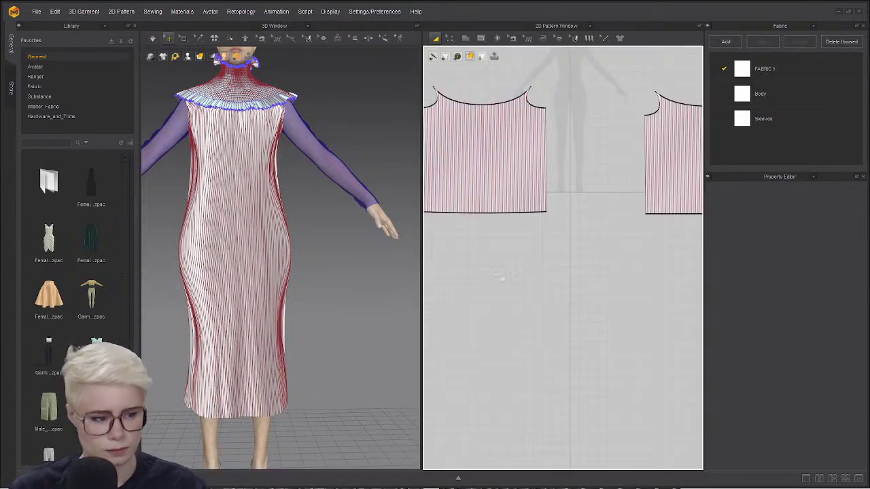
key(z)
scroll(519, 251, down, 3)
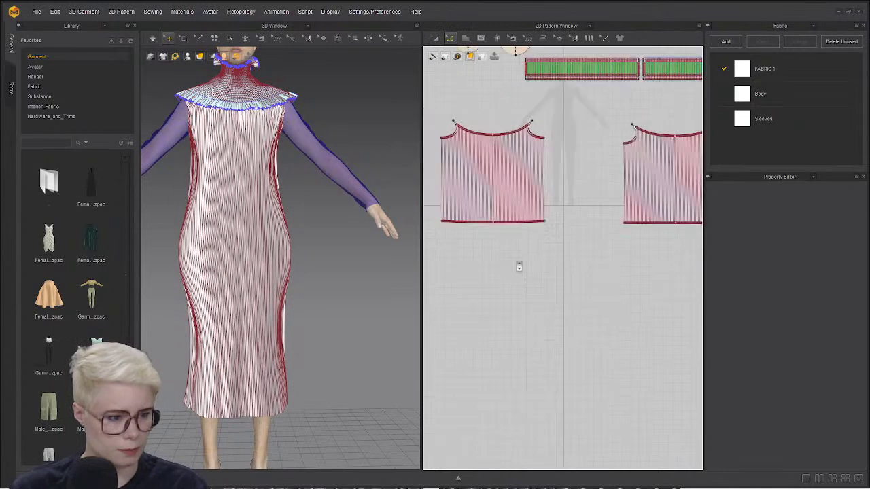
click(133, 25)
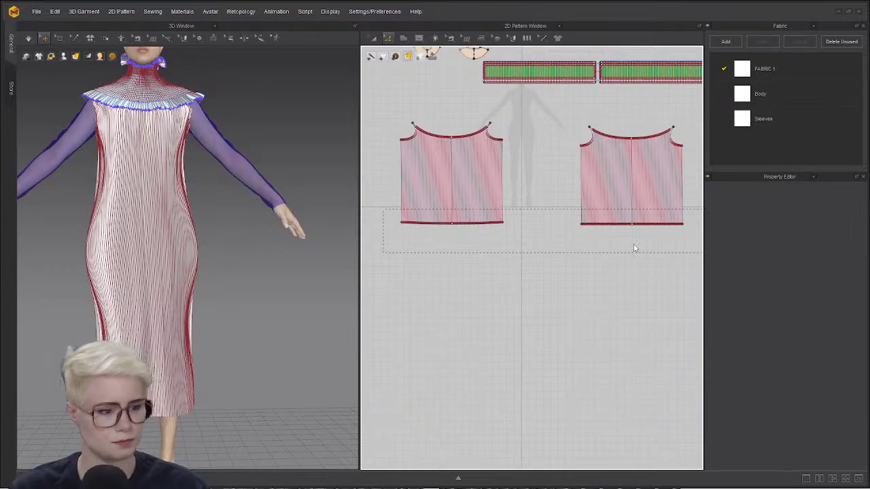
drag(635, 221, 630, 235)
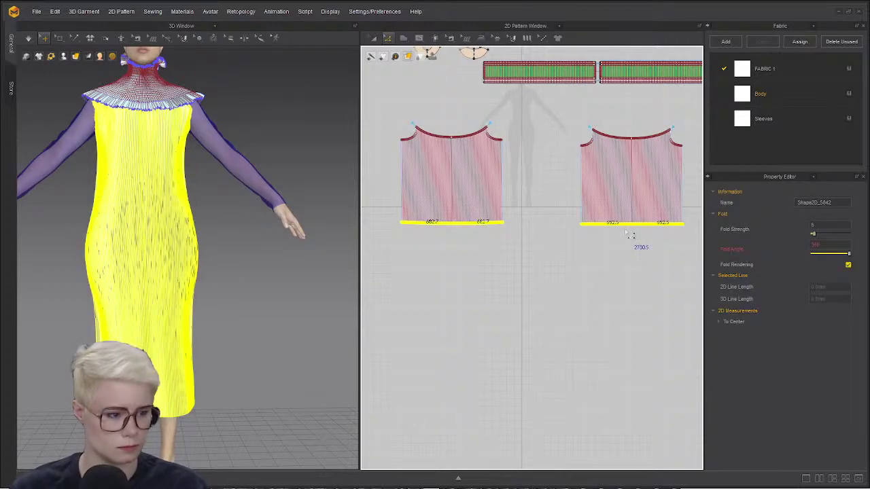
scroll(632, 234, up, 5)
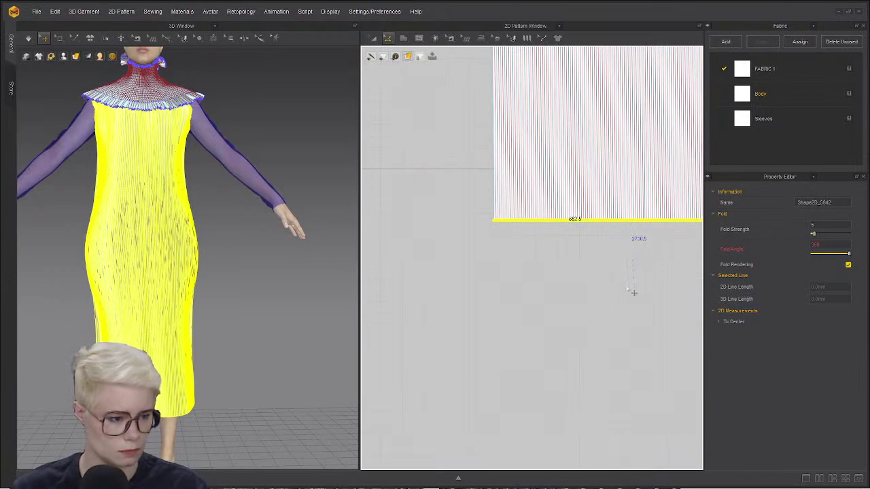
drag(627, 289, 626, 289)
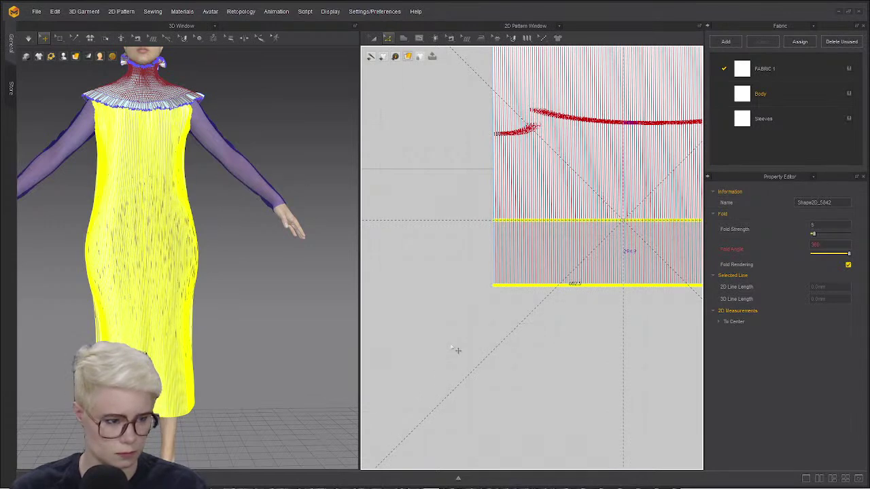
- Simulate the dress so the pleats settle towards the hem, and stop the simulation after checking the skirt from front and side
scroll(586, 296, down, 5)
middle_drag(204, 369, 197, 267)
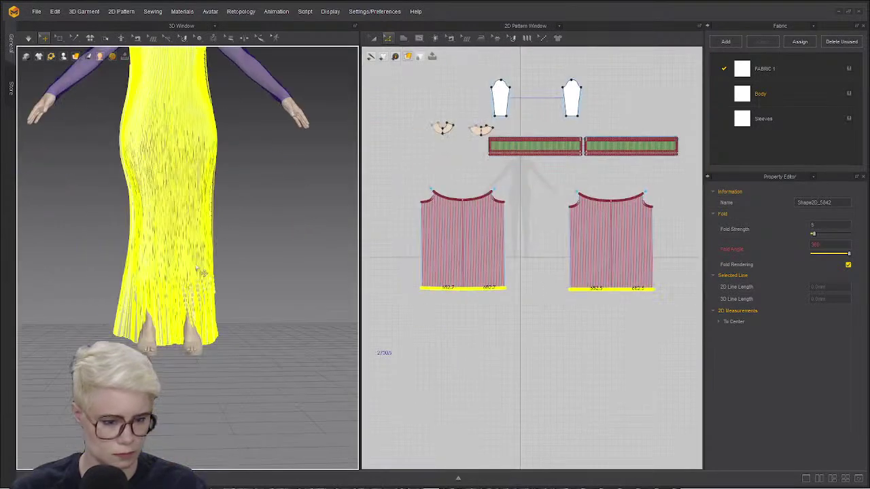
right_drag(196, 267, 318, 277)
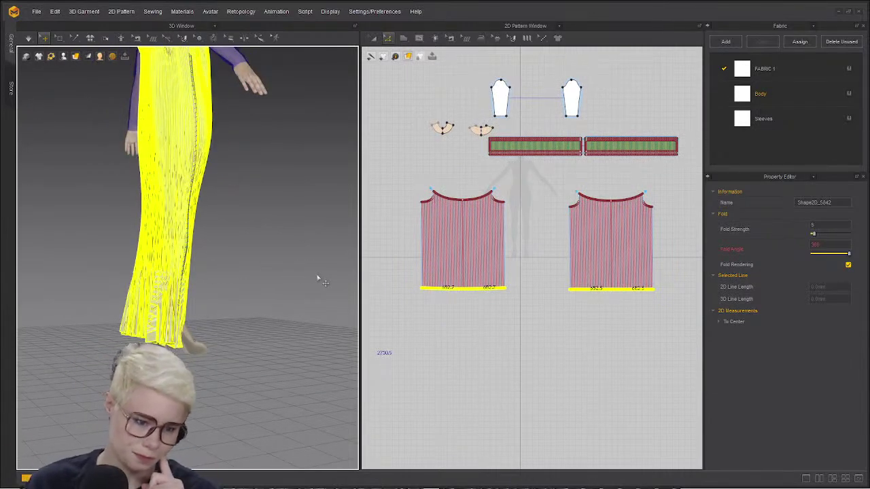
key(space)
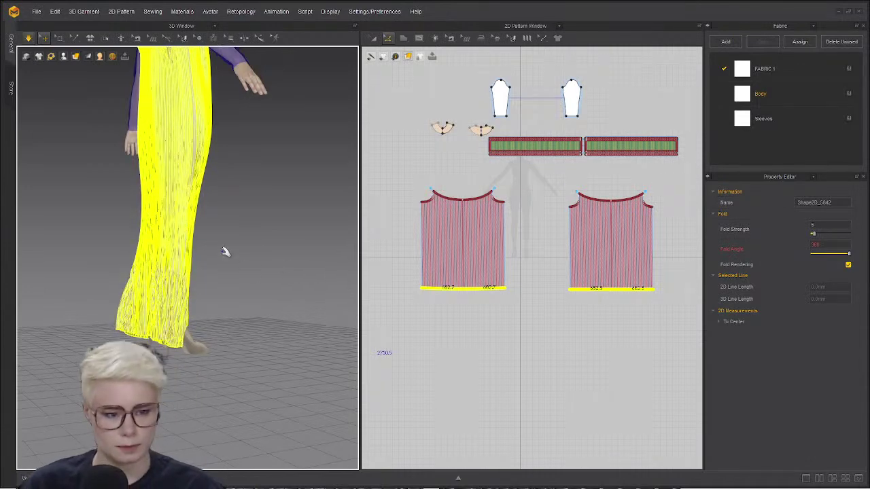
right_drag(225, 251, 146, 250)
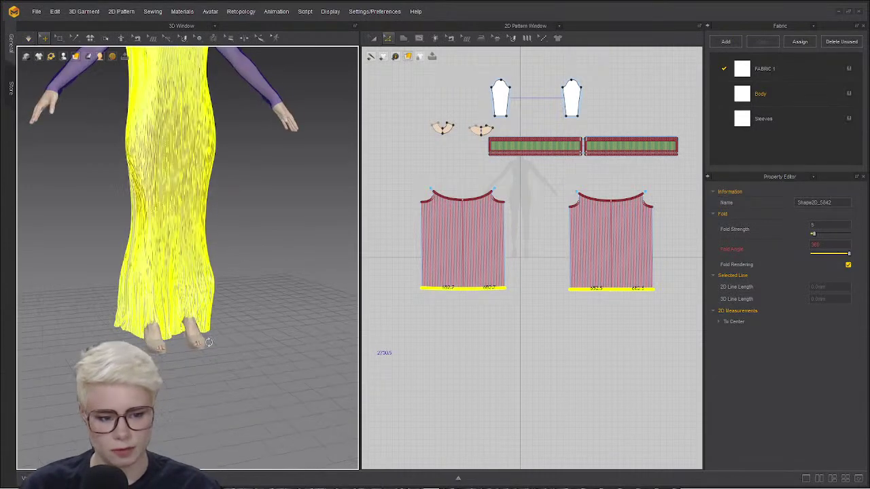
click(28, 37)
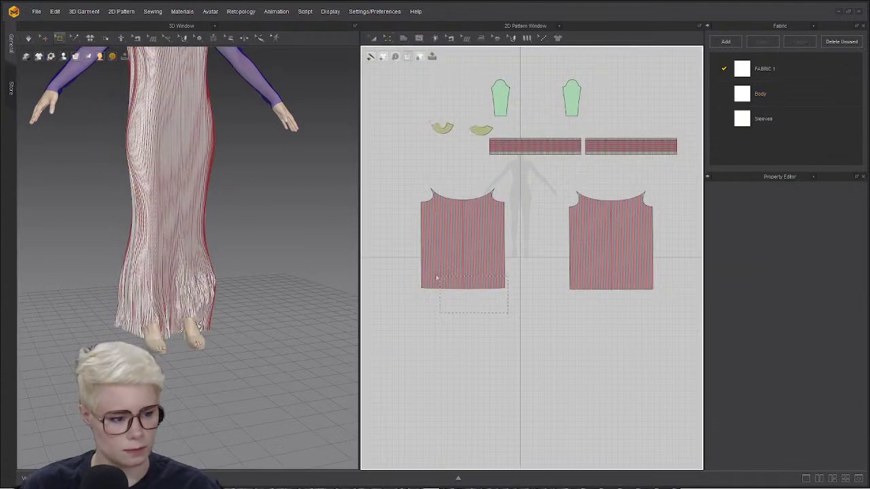
- Select a shallow strip of mesh along the bottom hem of the front body pattern, spanning almost its full width
drag(432, 266, 431, 264)
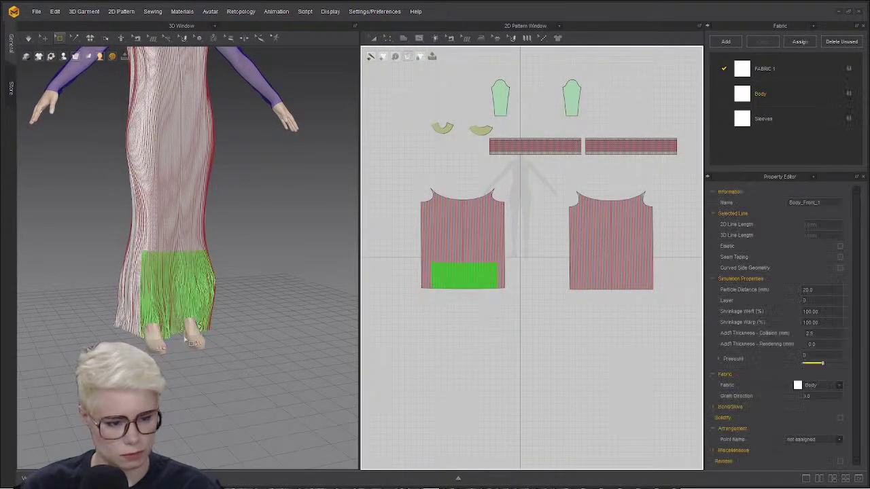
right_drag(275, 315, 303, 310)
click(500, 301)
drag(430, 281, 426, 275)
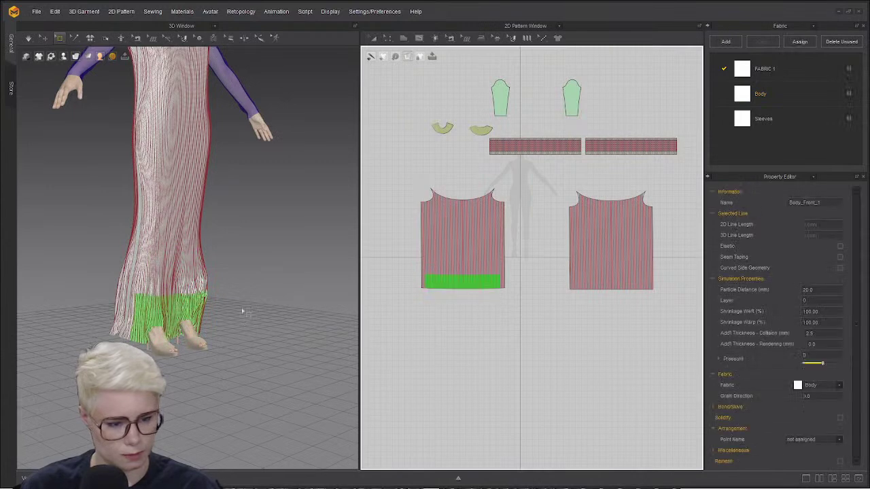
- Pull the selected front hem strip forward, away from the avatar's legs, undoing the first attempt at moving it
drag(170, 316, 211, 275)
key(ctrl+z)
right_drag(204, 280, 91, 296)
drag(203, 316, 148, 321)
right_drag(148, 320, 95, 304)
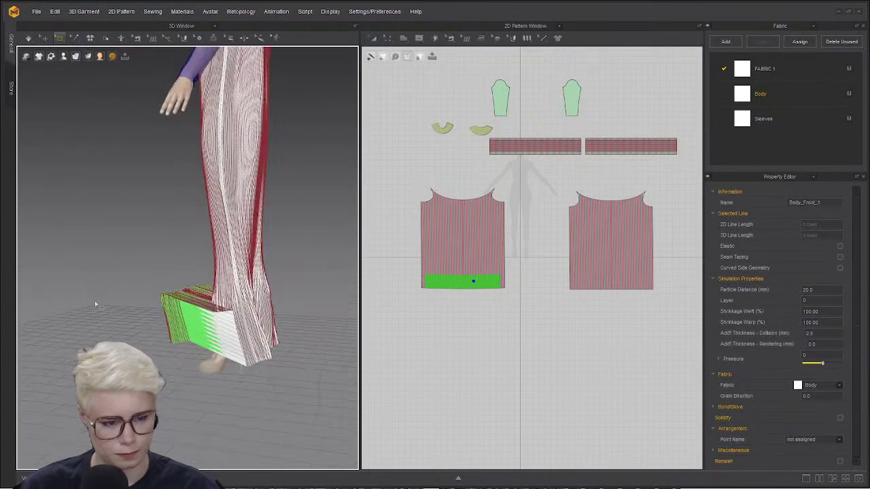
- Simulate the dress with its pulled-out front hem, clear the mesh selection and inspect how the skirt falls
key(space)
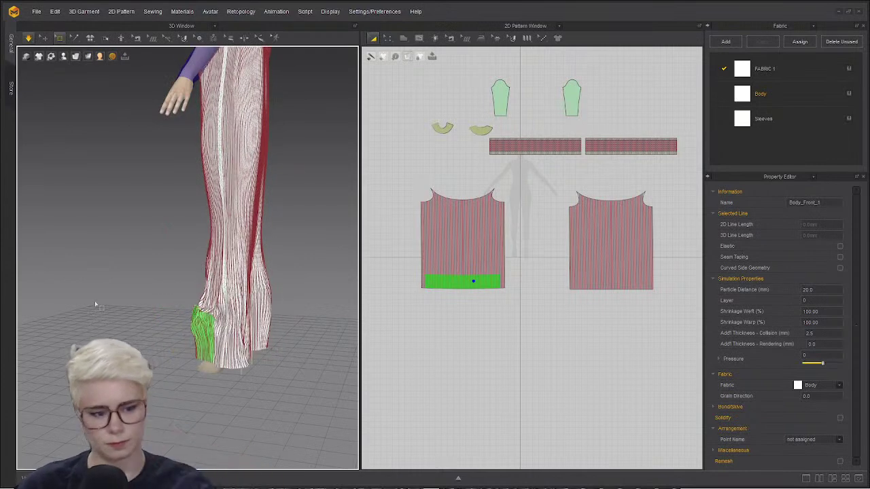
right_drag(287, 295, 324, 295)
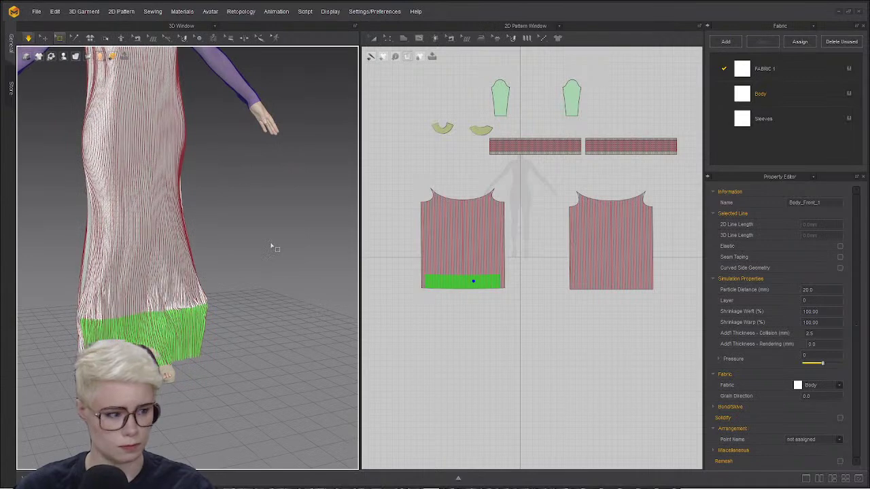
right_drag(254, 249, 316, 296)
key(space)
key(space)
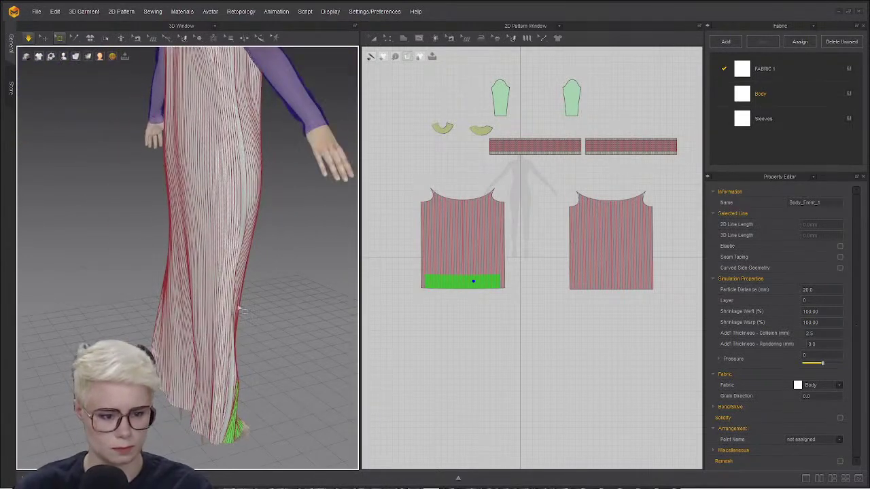
right_drag(279, 351, 239, 344)
key(z)
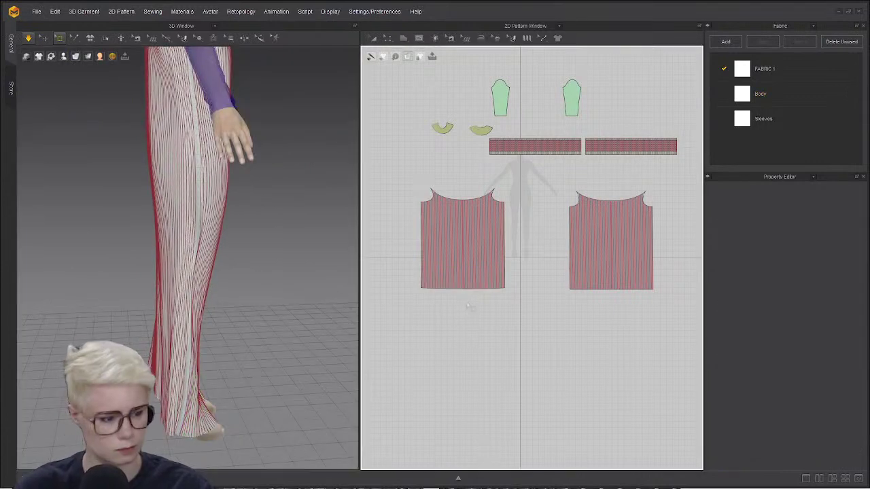
scroll(467, 302, up, 4)
scroll(502, 299, up, 2)
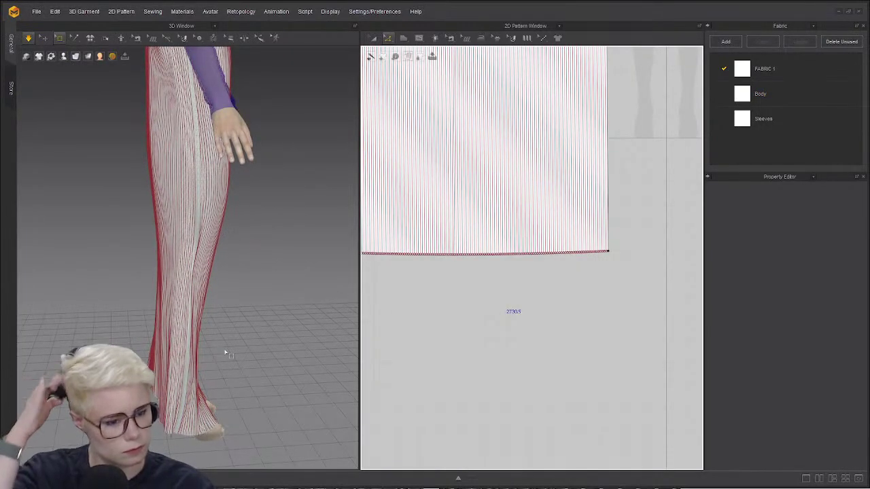
right_drag(226, 350, 203, 340)
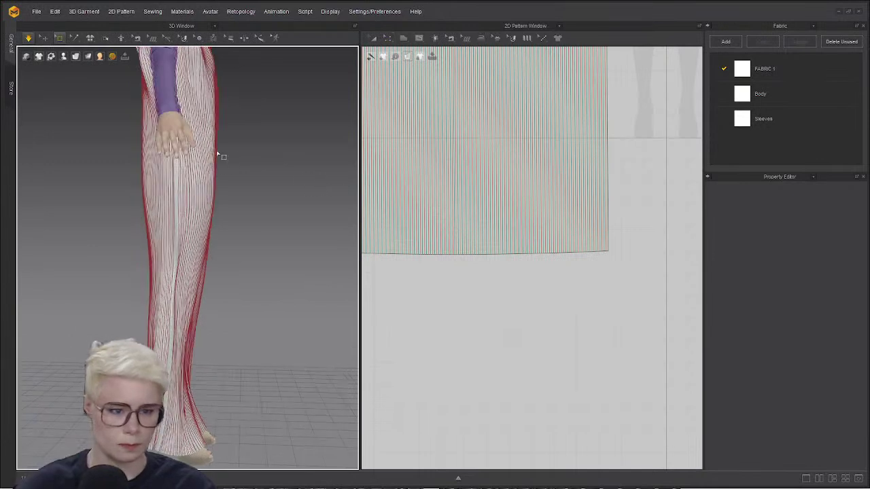
right_drag(139, 168, 58, 265)
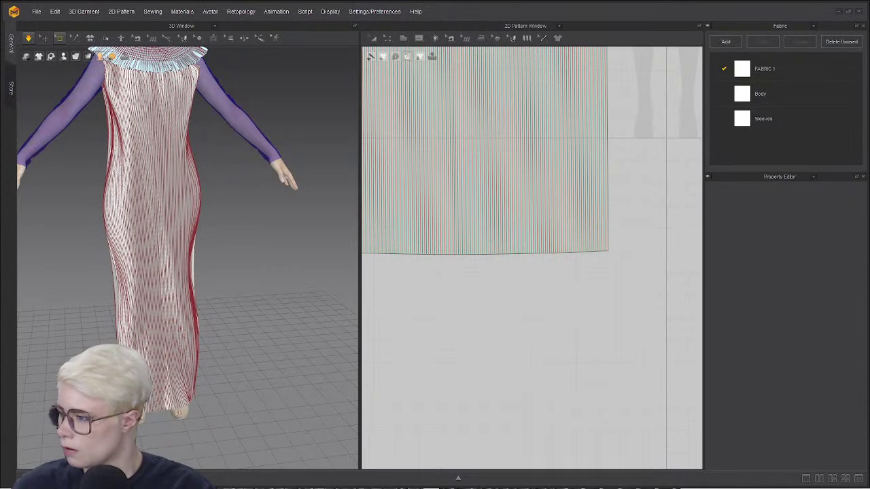
scroll(626, 229, down, 4)
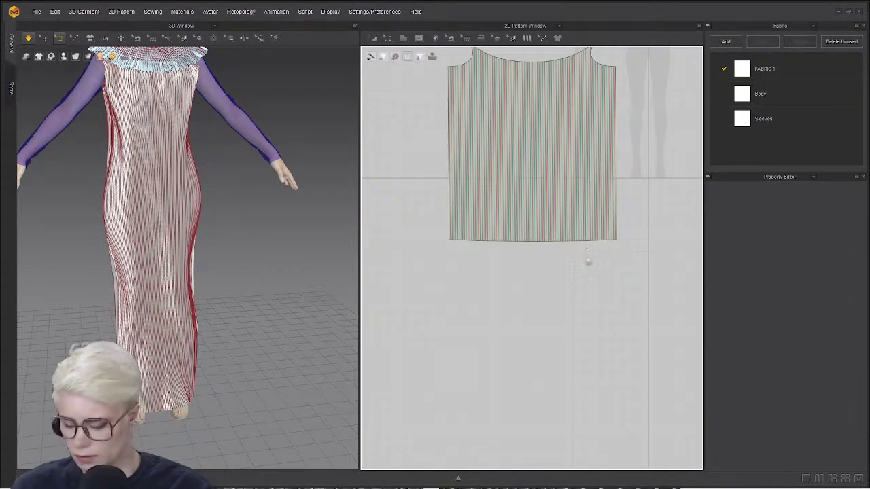
- Set Shrinkage Weft to 150% for the front and back body patterns together
key(a)
scroll(566, 275, down, 5)
middle_drag(605, 216, 485, 215)
scroll(575, 206, down, 4)
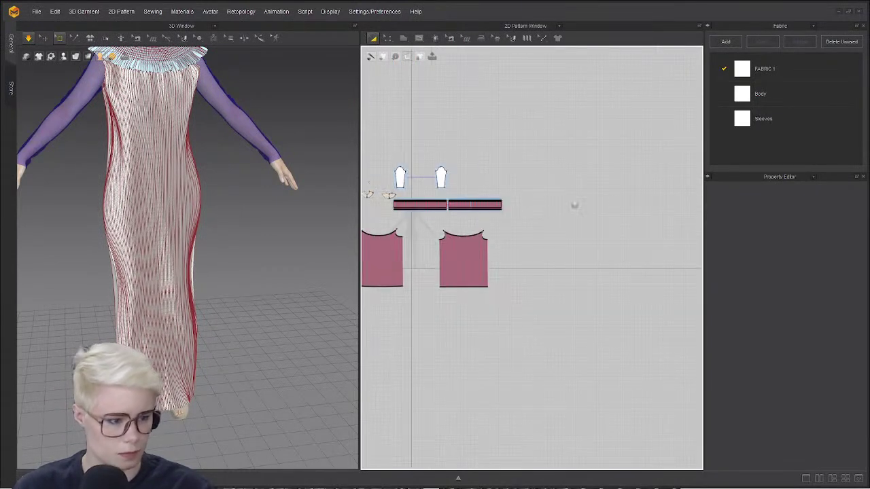
middle_drag(575, 206, 621, 197)
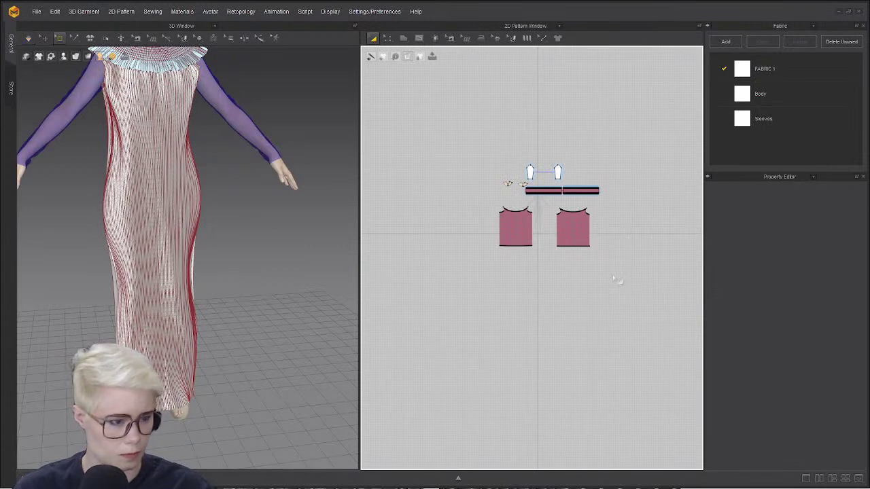
scroll(601, 270, up, 2)
scroll(532, 238, up, 5)
scroll(437, 172, up, 5)
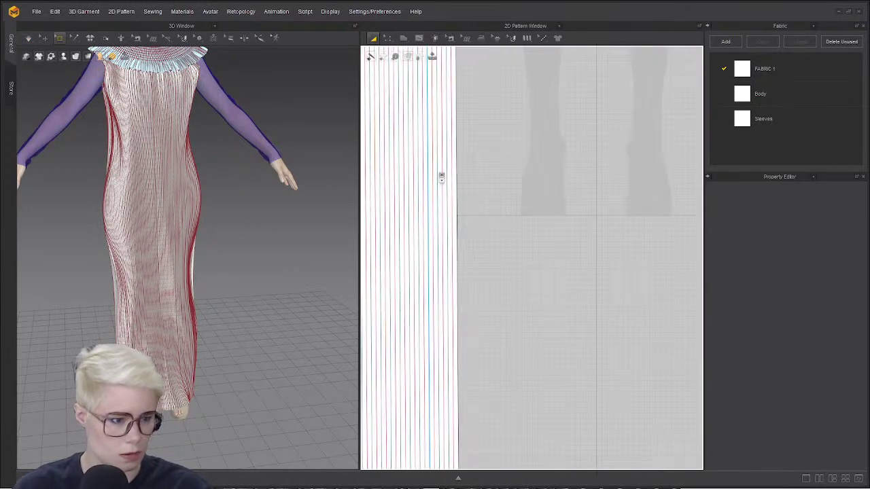
click(459, 177)
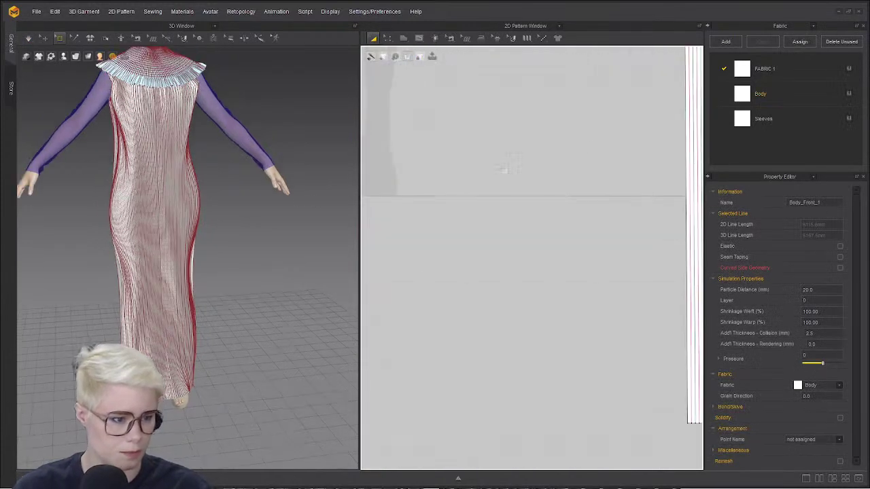
scroll(599, 138, down, 2)
middle_drag(681, 144, 496, 161)
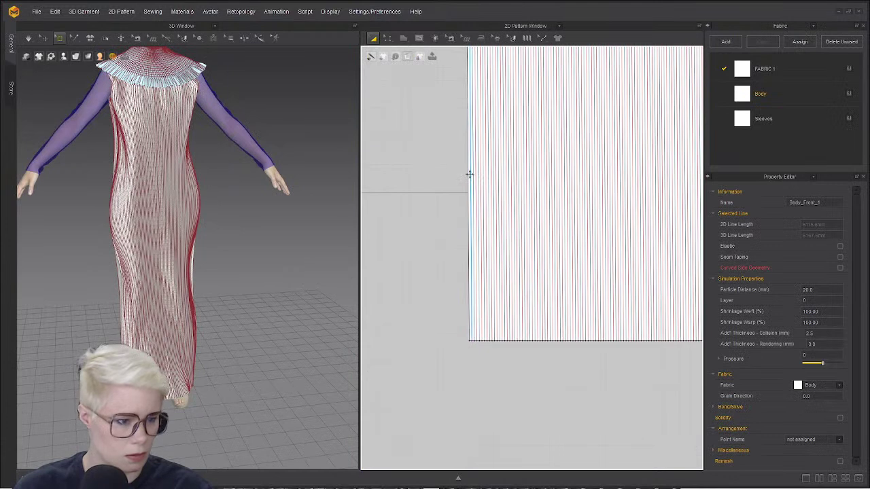
scroll(469, 174, up, 5)
click(474, 181)
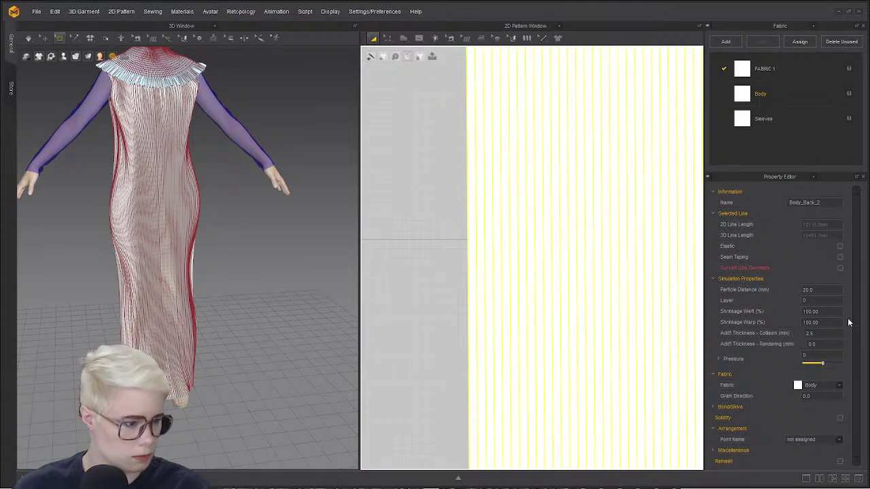
double_click(810, 312)
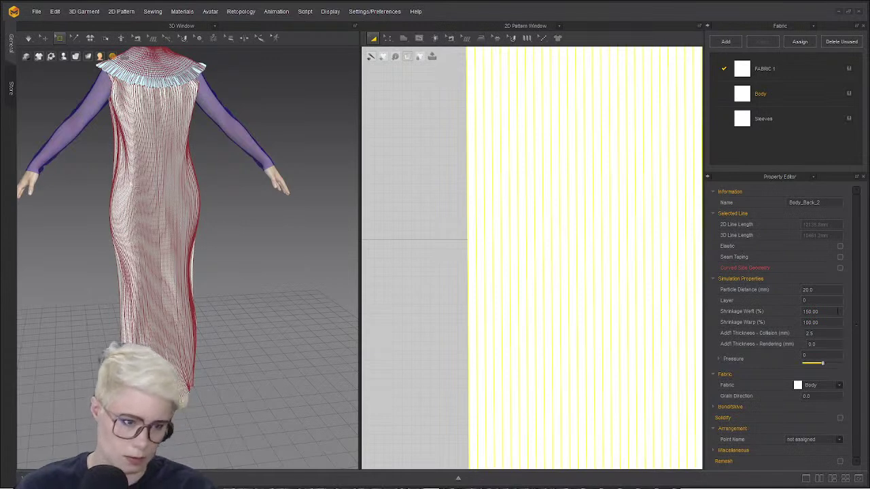
- Simulate the dress with the new weft shrinkage and inspect the pleats up close and from the side
scroll(177, 239, down, 4)
key(space)
scroll(177, 239, up, 6)
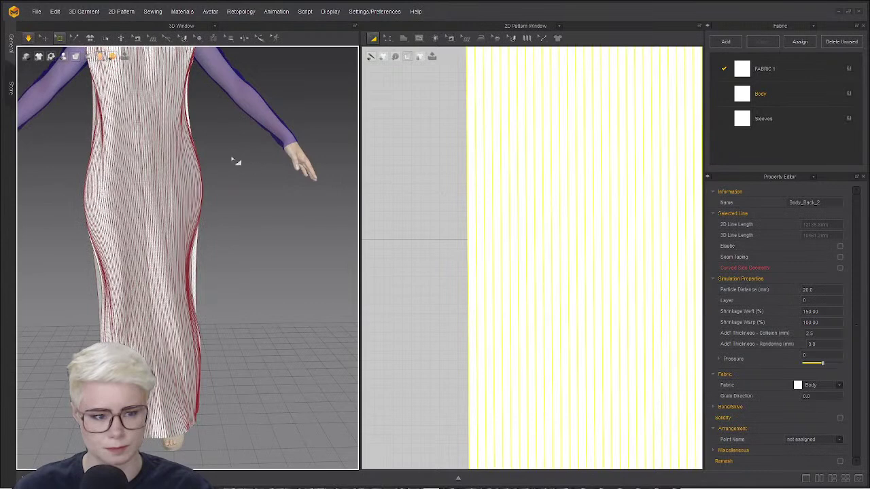
right_drag(231, 160, 183, 218)
scroll(103, 163, up, 5)
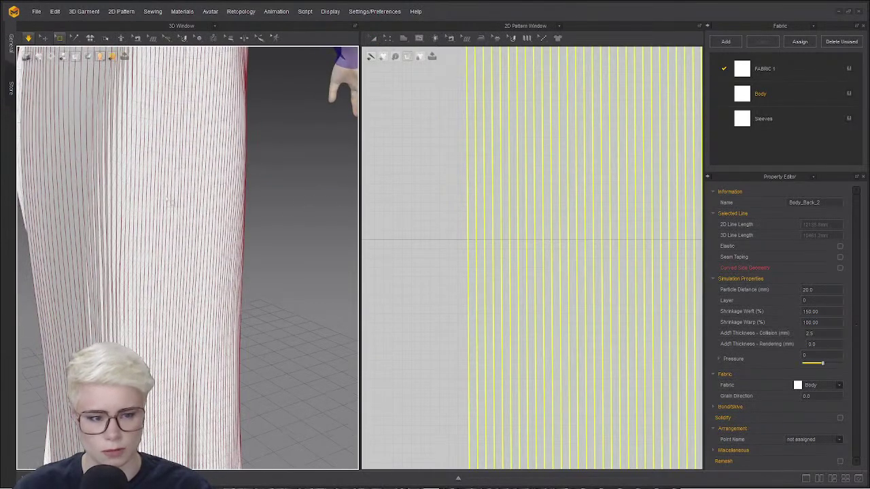
scroll(169, 201, up, 2)
scroll(169, 201, down, 6)
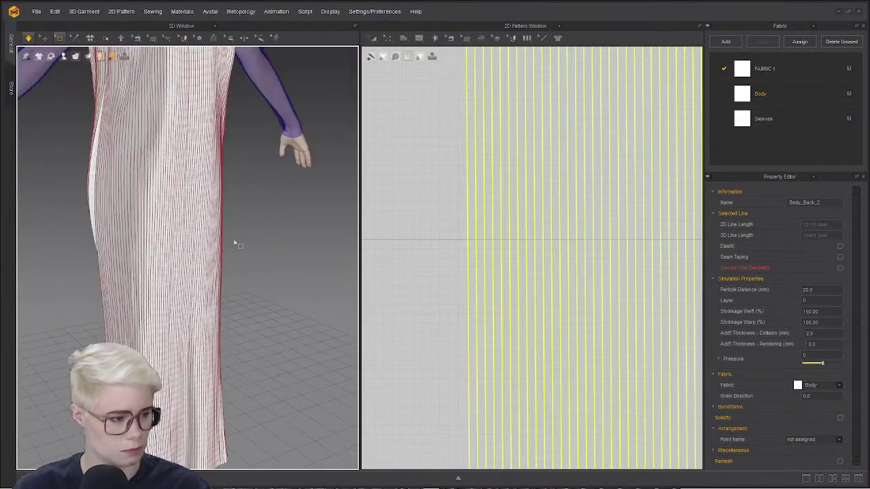
right_drag(235, 240, 319, 246)
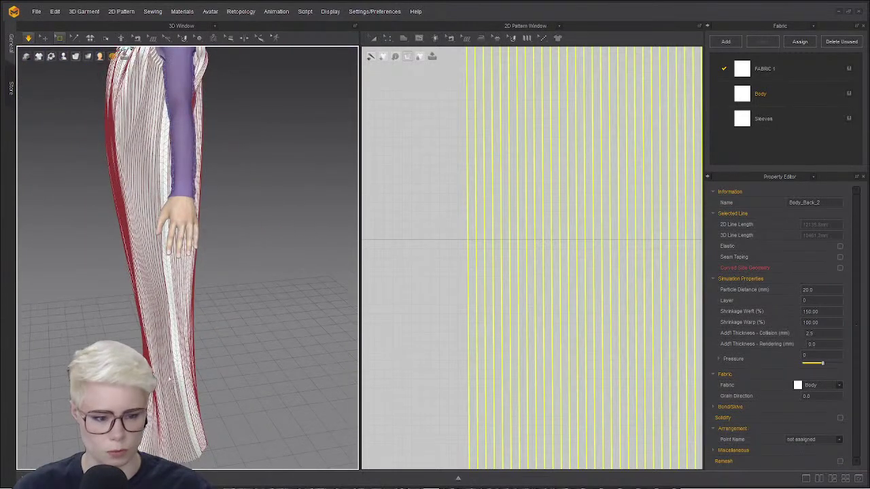
- Pull the skirt's hem outward from the legs while the simulation runs to spread the pleats
click(44, 38)
key(ctrl+a)
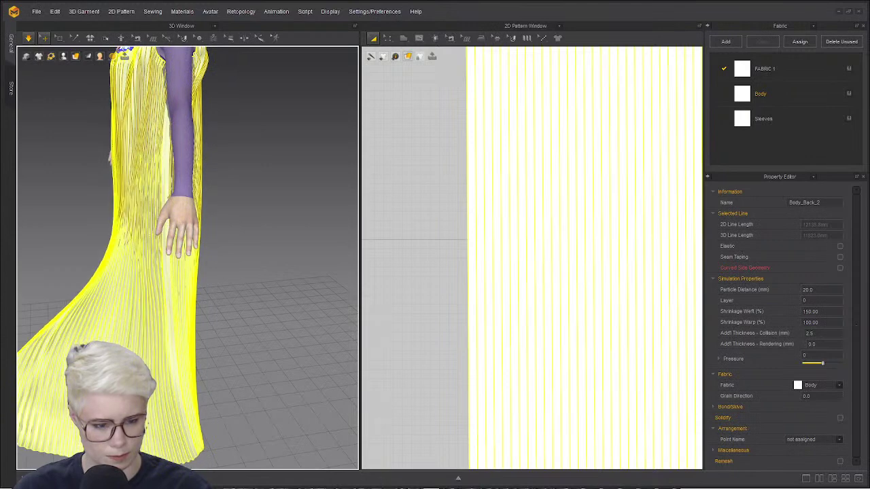
right_drag(263, 403, 214, 394)
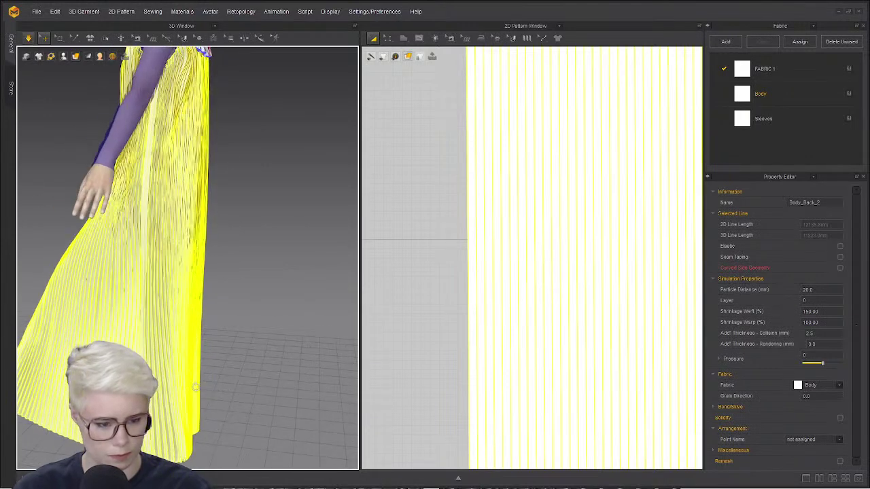
drag(198, 390, 408, 427)
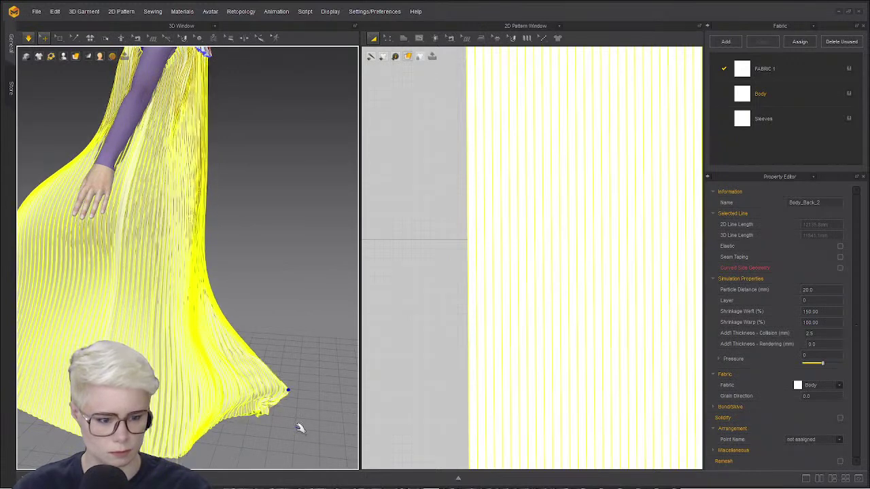
- Clear the body pattern selection, let the widened dress settle in simulation and check its silhouette from front and side
scroll(333, 433, down, 5)
key(space)
right_drag(306, 435, 302, 428)
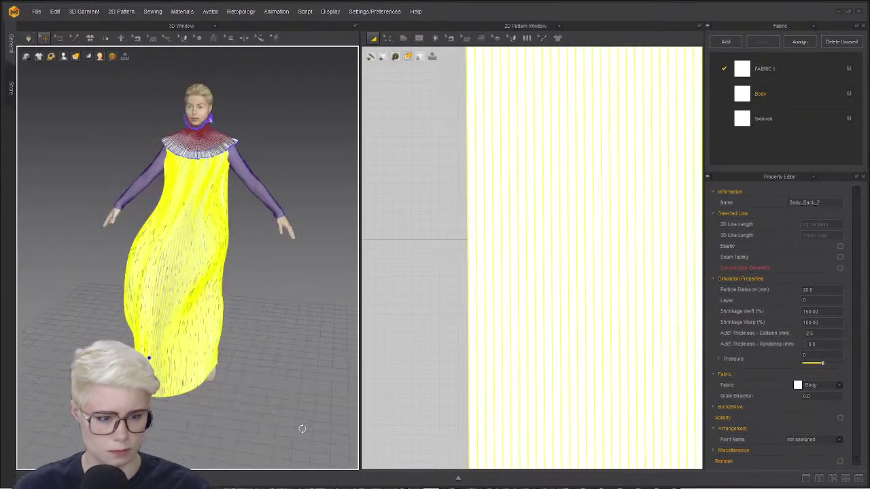
click(250, 364)
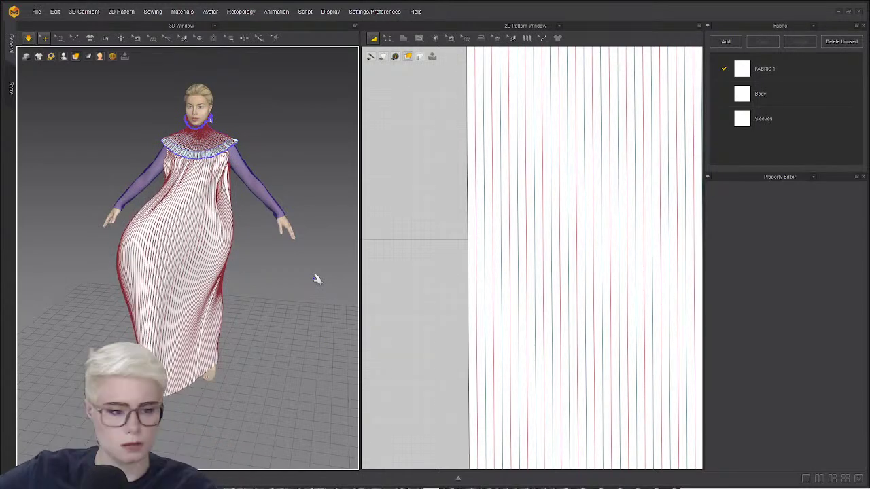
scroll(421, 288, down, 10)
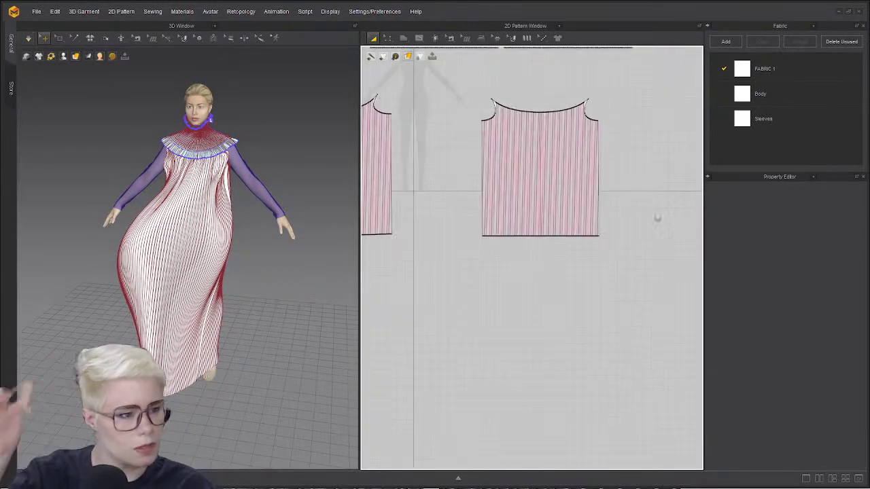
middle_drag(657, 218, 515, 248)
scroll(515, 248, down, 2)
scroll(471, 243, up, 2)
right_drag(272, 265, 169, 283)
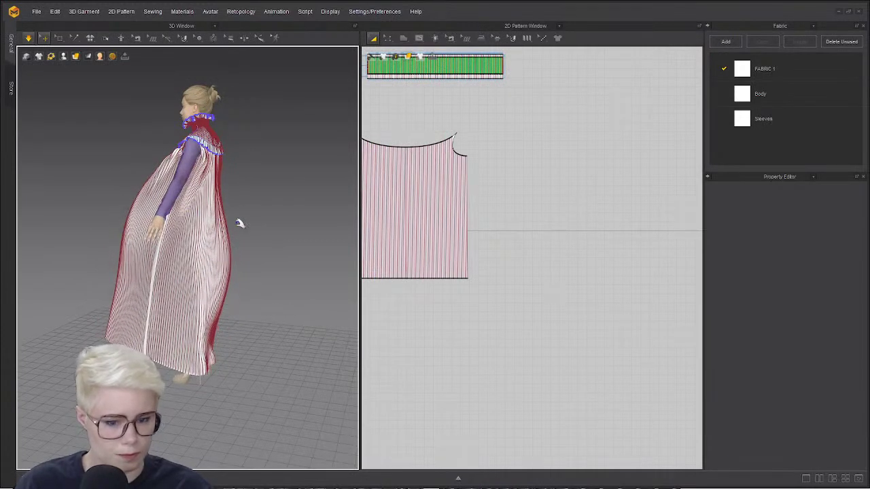
right_drag(240, 223, 251, 221)
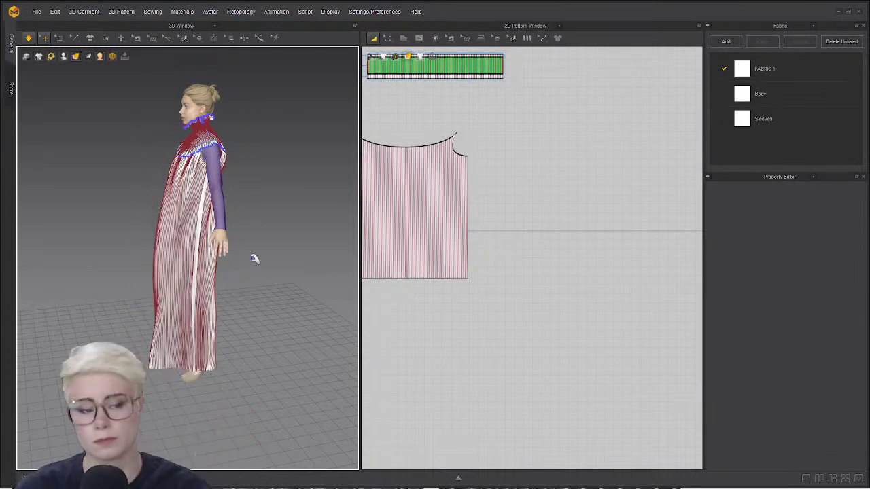
- Inspect the simulated pleats up close, the side seams and the hem from several angles around the dress
key(space)
right_drag(267, 329, 340, 323)
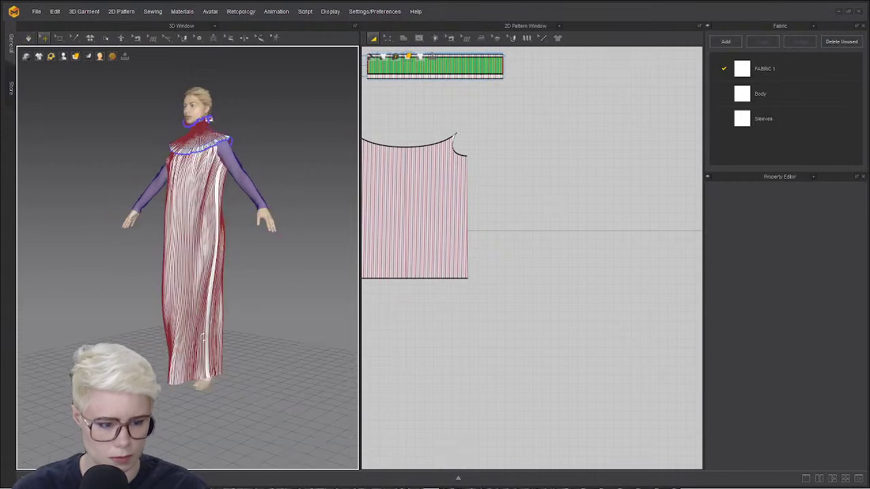
scroll(155, 329, up, 5)
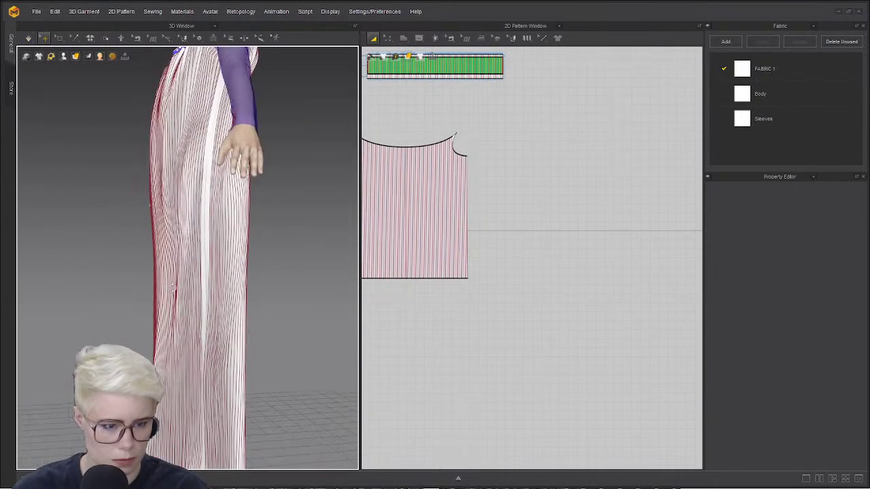
scroll(236, 219, up, 5)
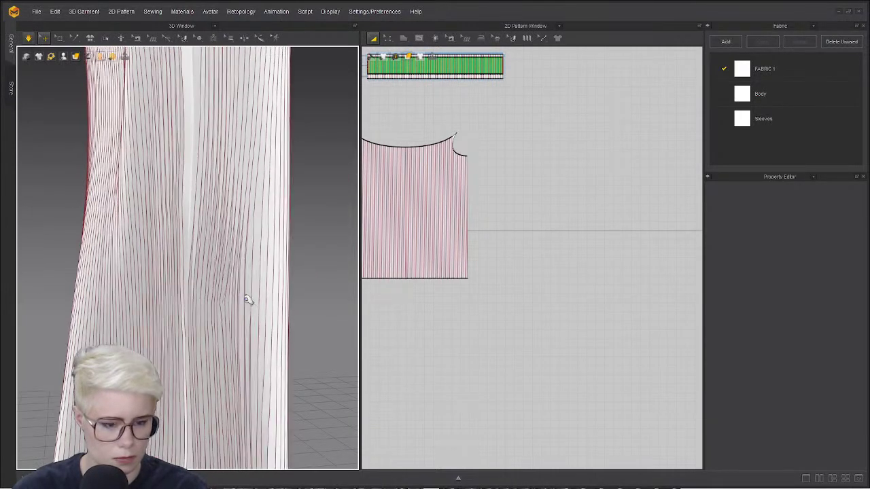
right_drag(255, 306, 324, 288)
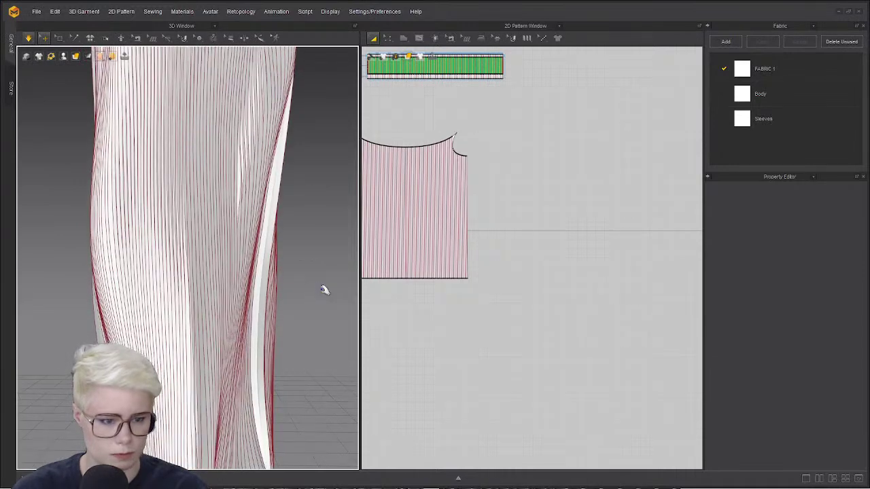
scroll(306, 291, down, 5)
scroll(598, 281, down, 4)
scroll(229, 295, down, 1)
scroll(232, 299, down, 3)
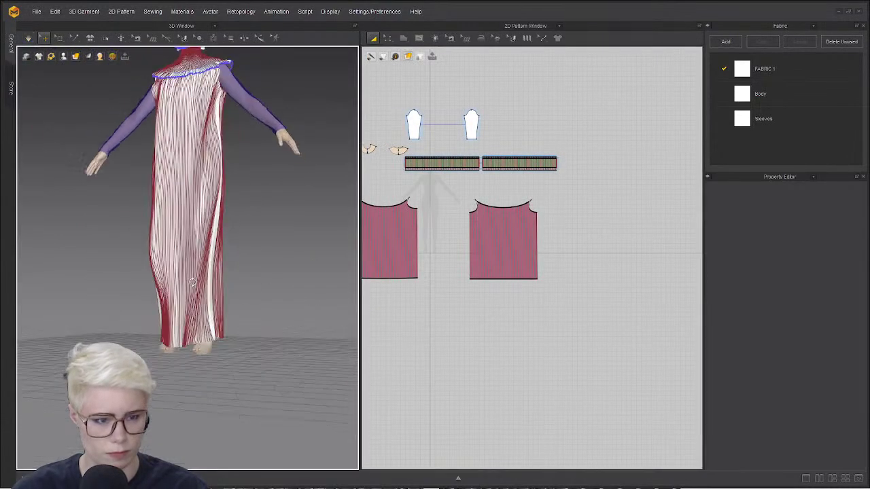
right_drag(232, 299, 62, 295)
scroll(195, 320, up, 2)
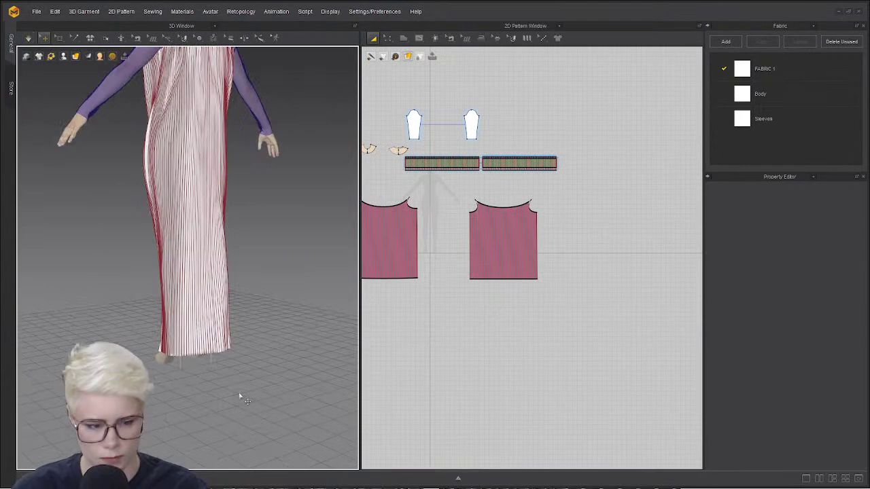
middle_drag(238, 397, 231, 270)
scroll(576, 329, up, 2)
- Try to draw a small rectangular pattern piece from the corner of the back body pattern's hem, and undo it
key(z)
scroll(490, 329, up, 5)
scroll(471, 295, down, 3)
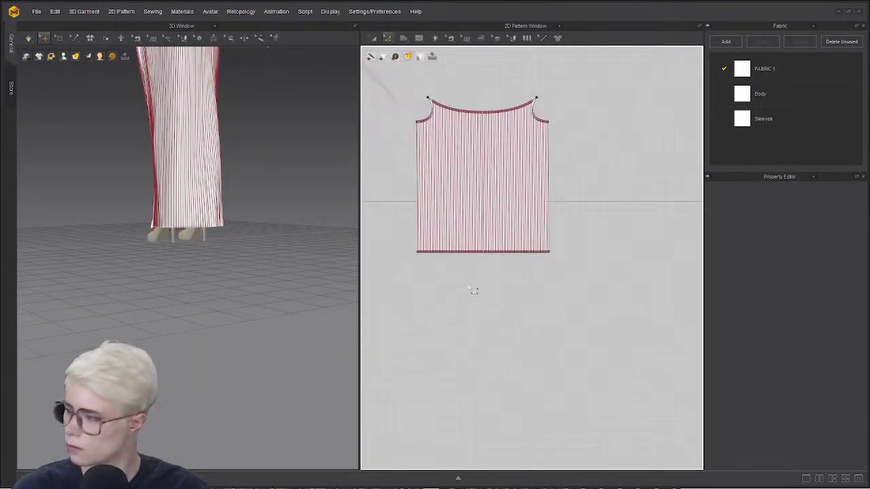
click(403, 38)
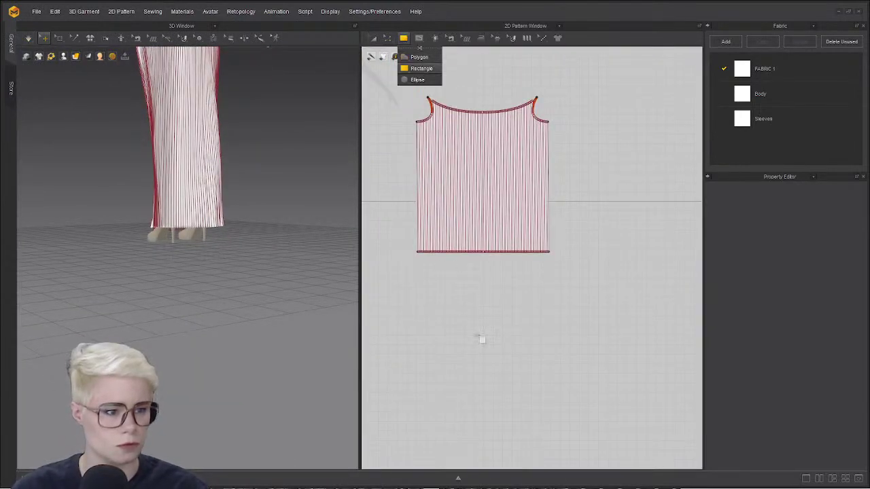
click(404, 39)
click(418, 65)
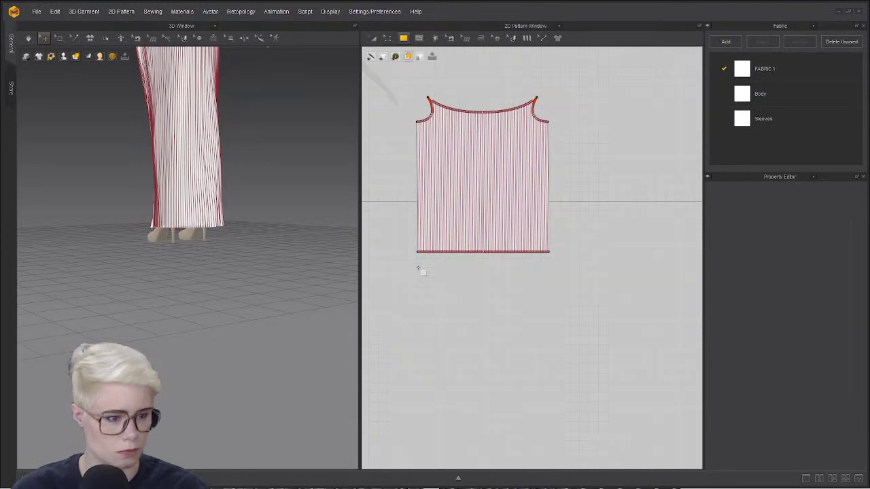
scroll(419, 257, up, 3)
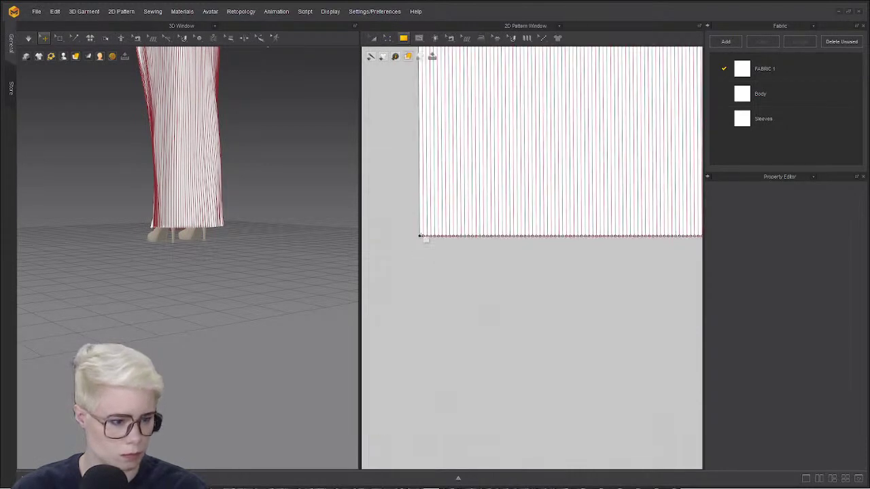
drag(420, 236, 528, 301)
scroll(529, 301, down, 5)
middle_drag(608, 304, 477, 292)
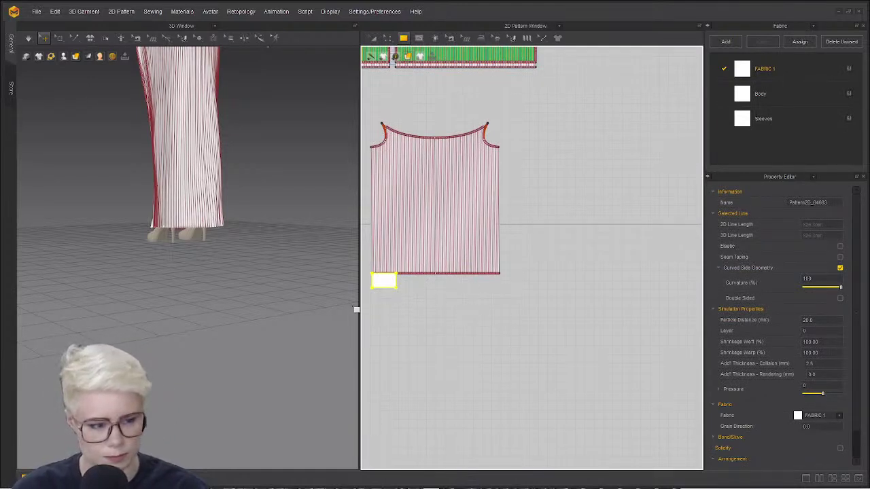
key(ctrl+z)
- Draw a rectangular pattern piece about 143 mm tall below the back body pattern, starting at the hem's corner
scroll(408, 286, up, 3)
middle_drag(404, 329, 358, 301)
scroll(385, 254, down, 1)
middle_drag(460, 248, 563, 251)
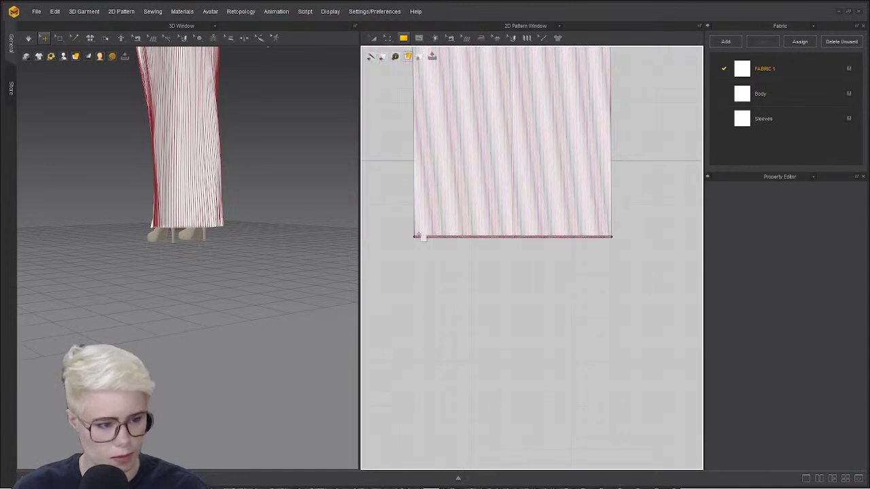
scroll(416, 235, up, 3)
scroll(416, 243, up, 2)
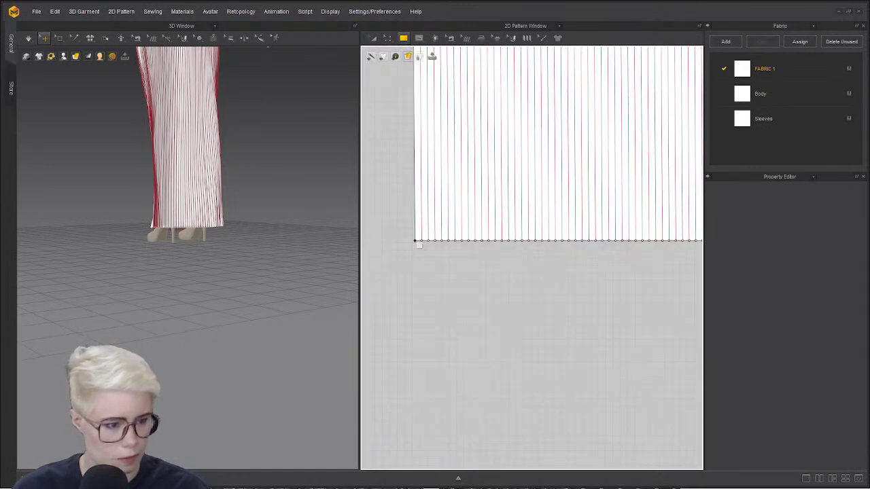
scroll(632, 264, down, 1)
drag(416, 241, 550, 285)
scroll(571, 228, down, 2)
scroll(703, 274, down, 3)
scroll(696, 274, down, 2)
scroll(549, 286, up, 4)
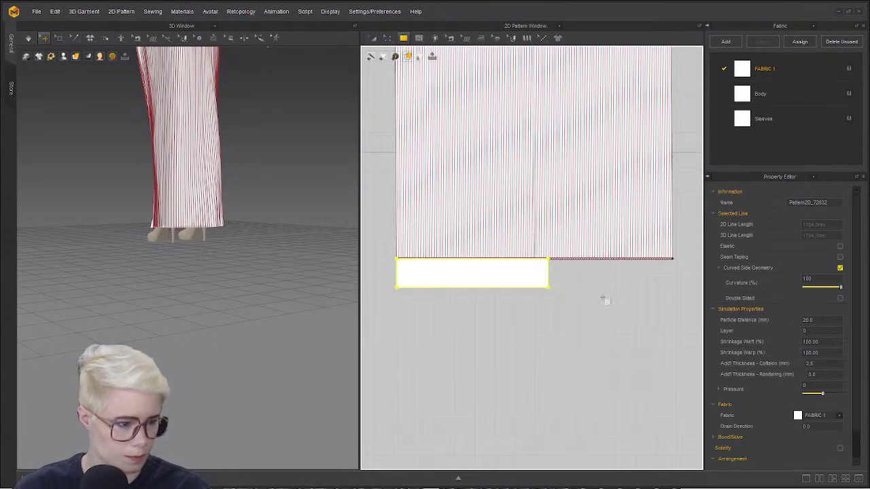
- Widen the new rectangle by moving its free side edge out to the far end of the back body's hem
click(561, 295)
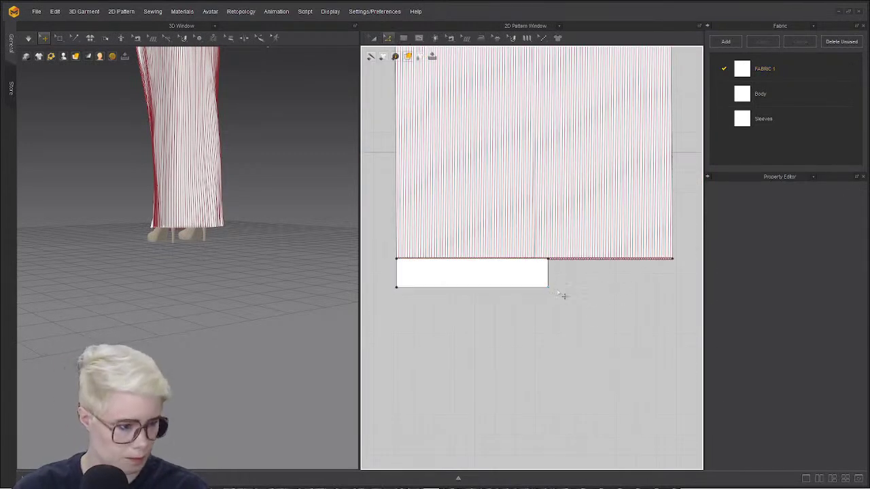
mouse_move(675, 338)
mouse_down()
mouse_move(680, 351)
mouse_move(669, 348)
mouse_up()
key(Escape)
click(585, 315)
click(373, 39)
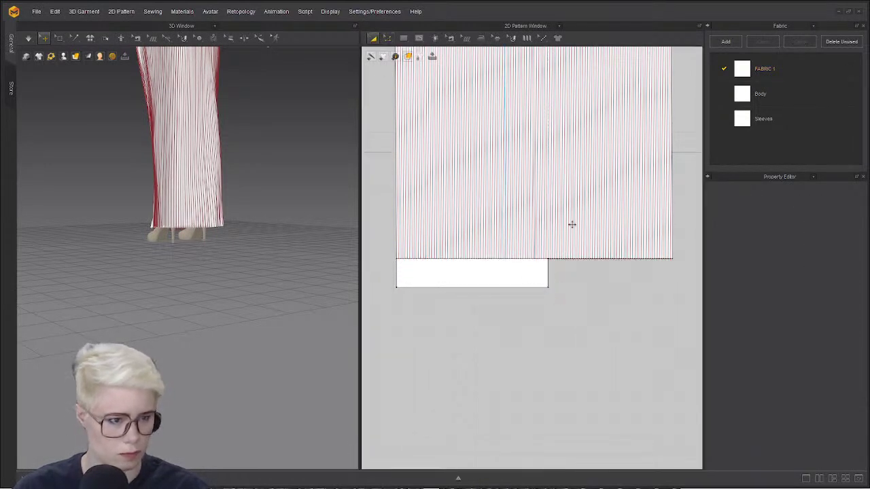
click(390, 39)
click(556, 257)
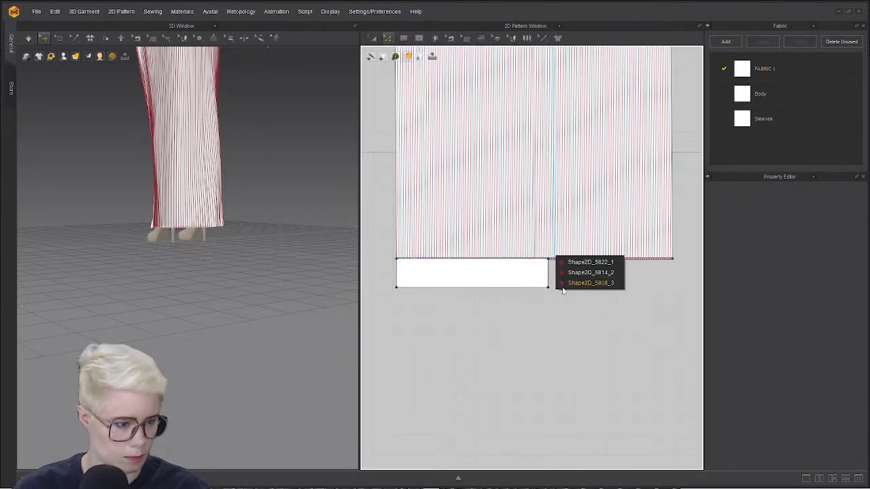
click(594, 284)
drag(549, 279, 673, 286)
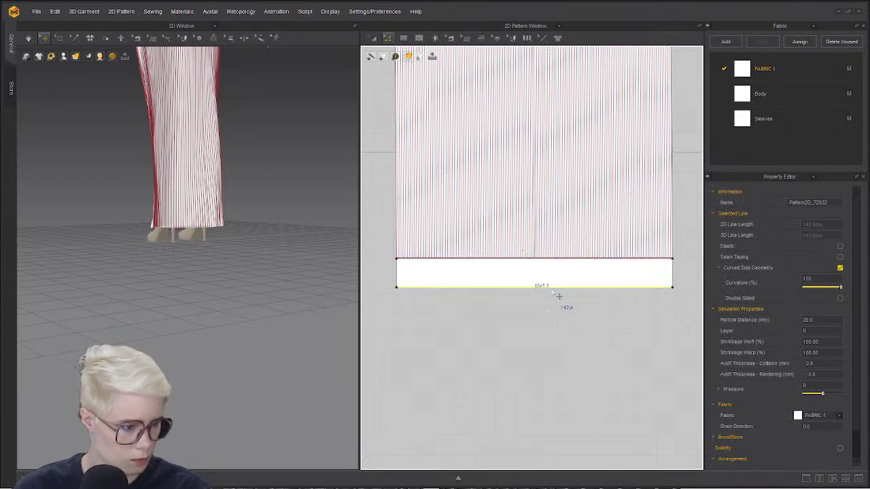
- Lengthen the rectangle to about 694 mm and bend its lower edge into a deep downward curve for a train
drag(558, 296, 559, 407)
scroll(484, 202, down, 4)
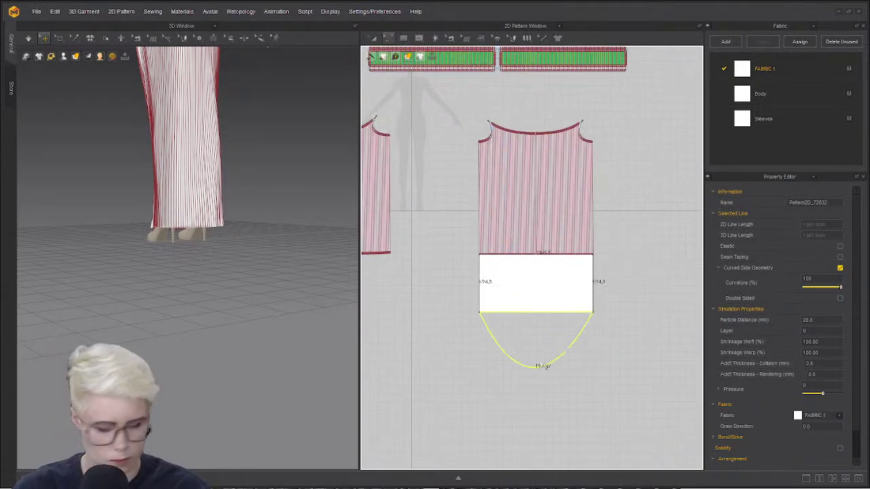
drag(542, 367, 525, 411)
scroll(488, 337, up, 4)
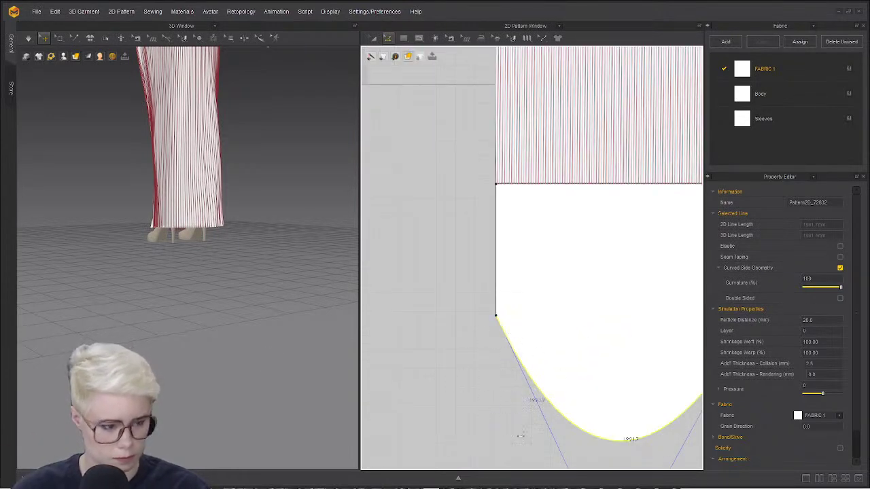
scroll(506, 292, down, 3)
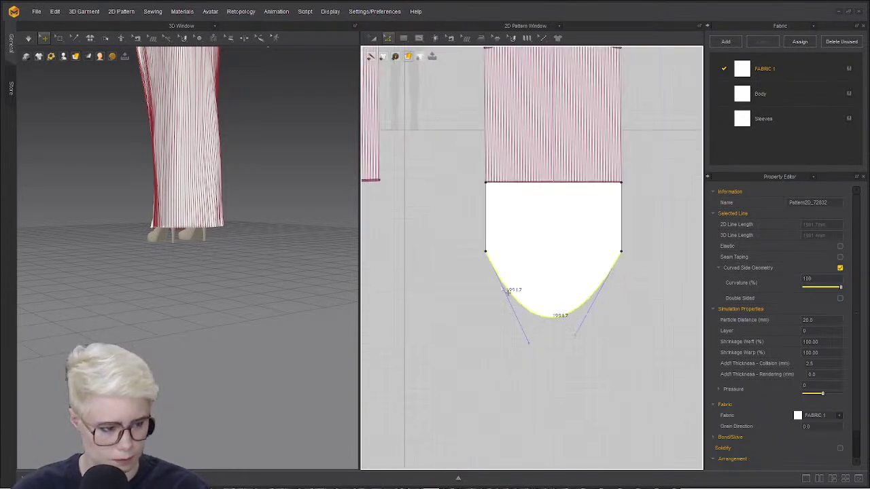
click(446, 286)
- Smooth both lower corners of the train pattern into large curves blending the straight sides into the rounded end
scroll(486, 250, up, 3)
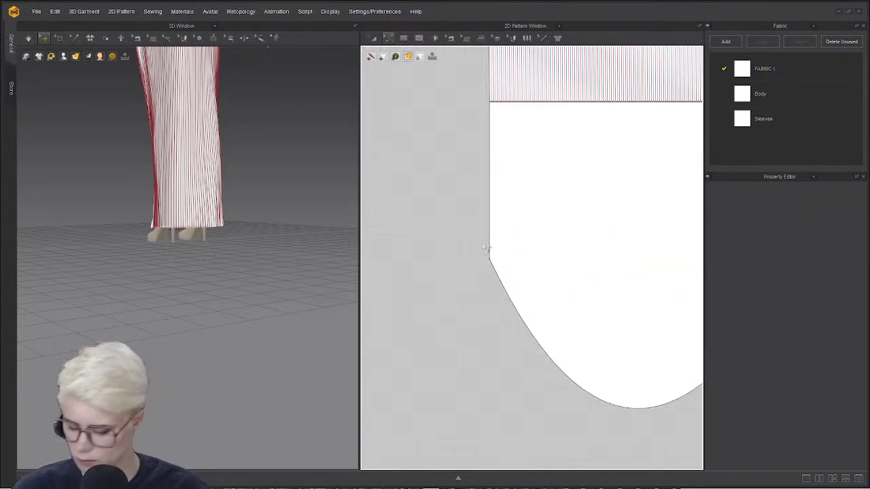
click(388, 38)
click(416, 95)
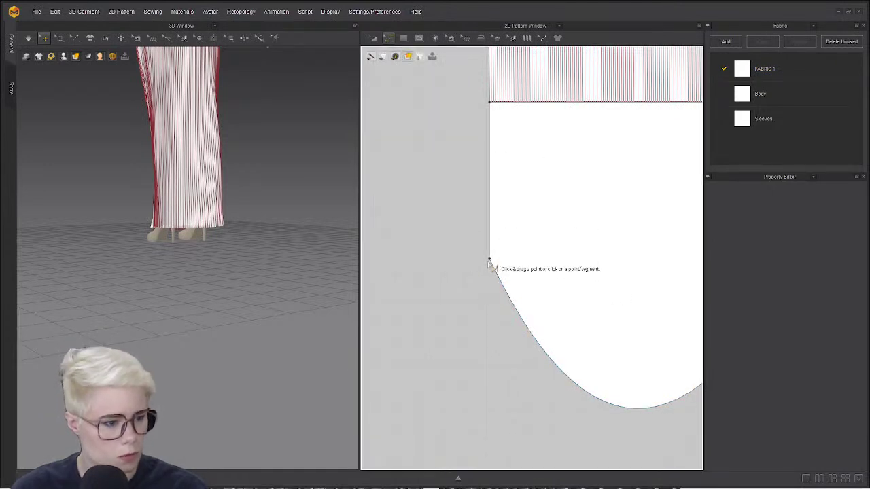
drag(489, 259, 638, 265)
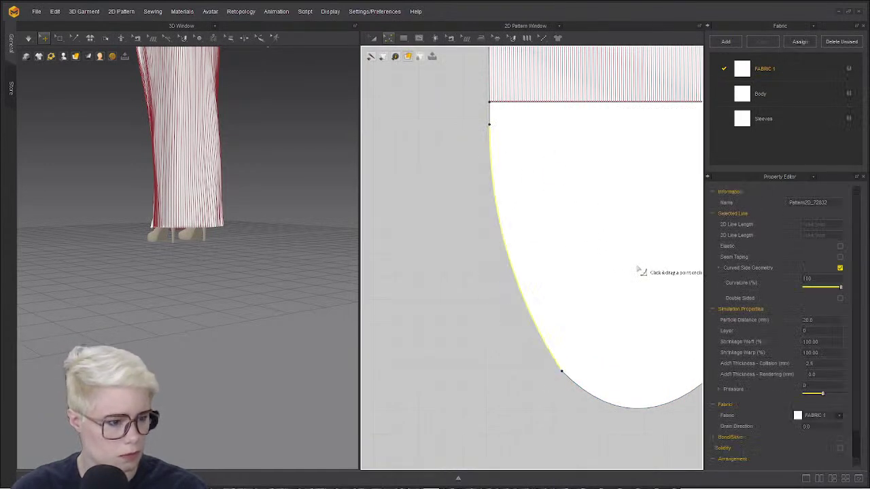
scroll(639, 267, down, 2)
middle_drag(639, 267, 439, 256)
drag(541, 251, 445, 243)
scroll(445, 243, down, 5)
middle_drag(446, 243, 613, 263)
scroll(515, 274, up, 3)
- Place the train piece behind the avatar in 3D and rotate it from upright towards lying flat
key(a)
scroll(491, 286, down, 5)
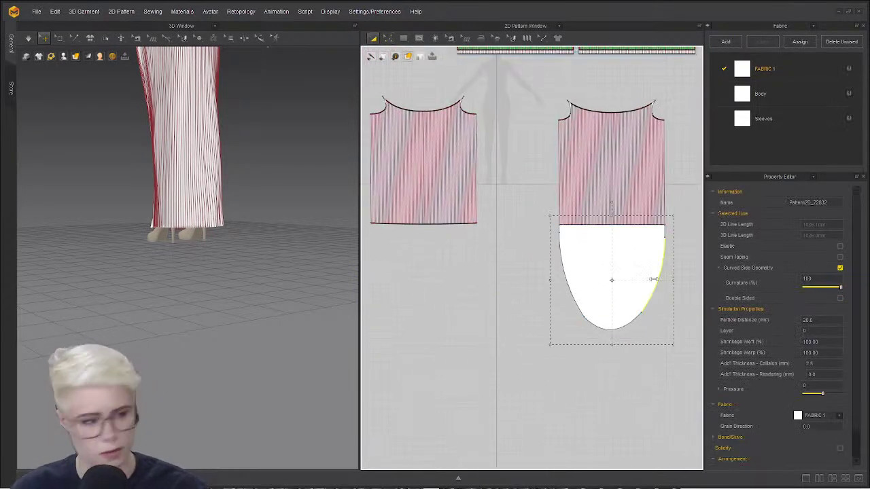
scroll(227, 217, down, 4)
drag(91, 355, 259, 189)
right_drag(259, 190, 194, 184)
scroll(277, 103, up, 3)
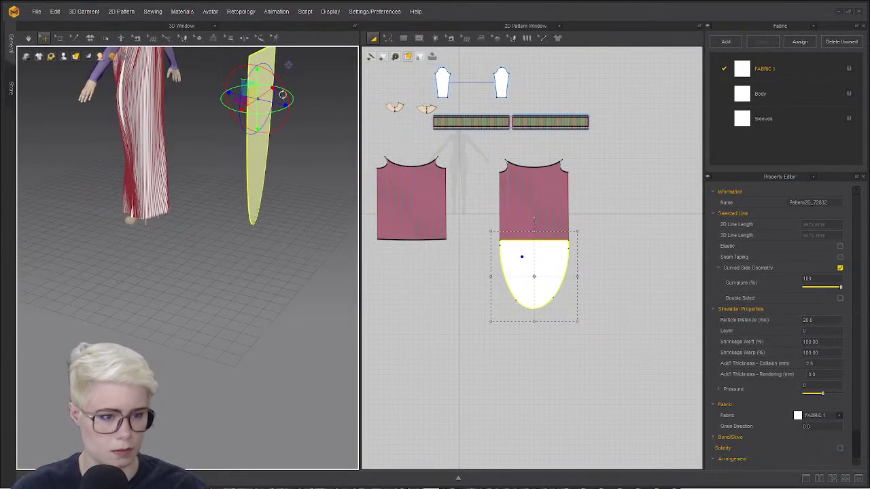
drag(283, 89, 252, 67)
right_drag(238, 136, 298, 193)
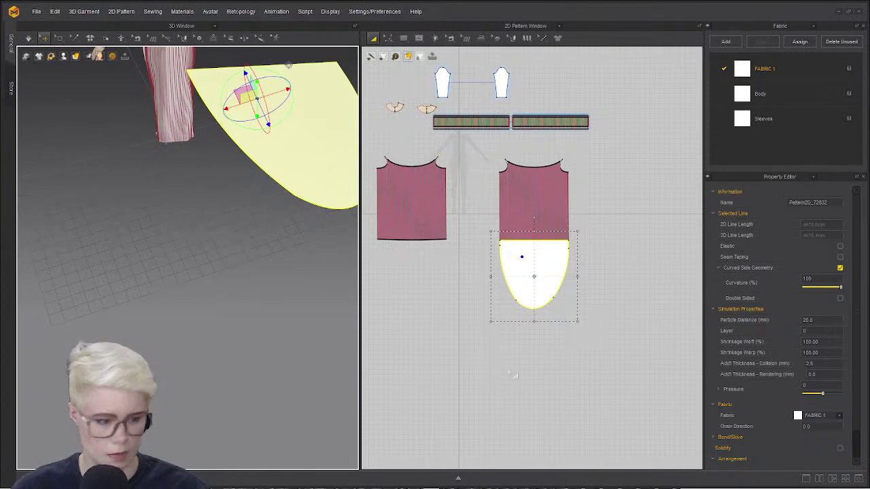
- Move the train pattern down clear of the back body and sew its straight top edge to both hem segments
key(n)
key(a)
drag(550, 270, 556, 307)
key(n)
scroll(544, 265, up, 5)
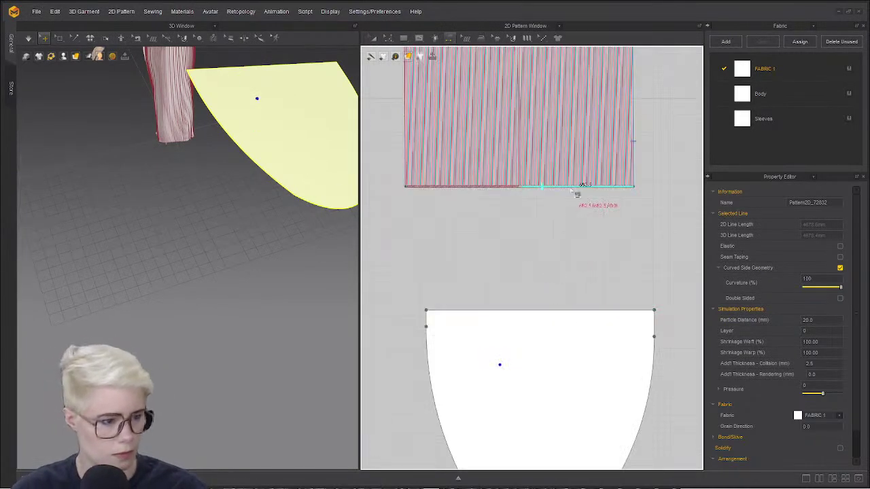
click(617, 311)
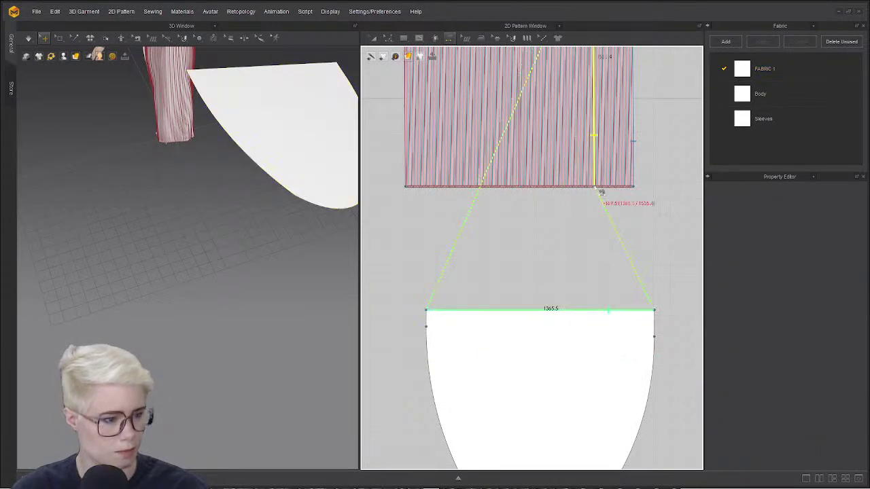
shift+click(612, 193)
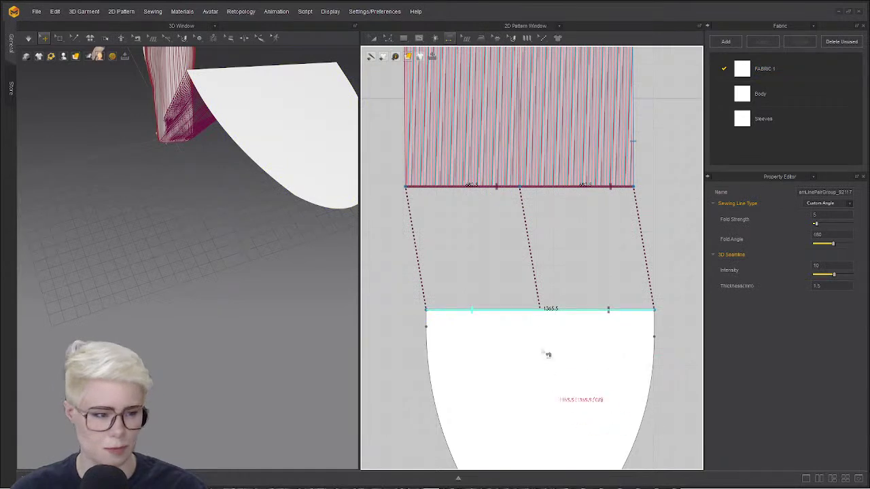
- Position the flat train in 3D close behind the dress's back hem, with its sewn edge facing the hem
scroll(546, 353, down, 2)
scroll(156, 242, down, 4)
right_drag(155, 243, 188, 231)
middle_drag(188, 231, 189, 289)
drag(250, 226, 216, 303)
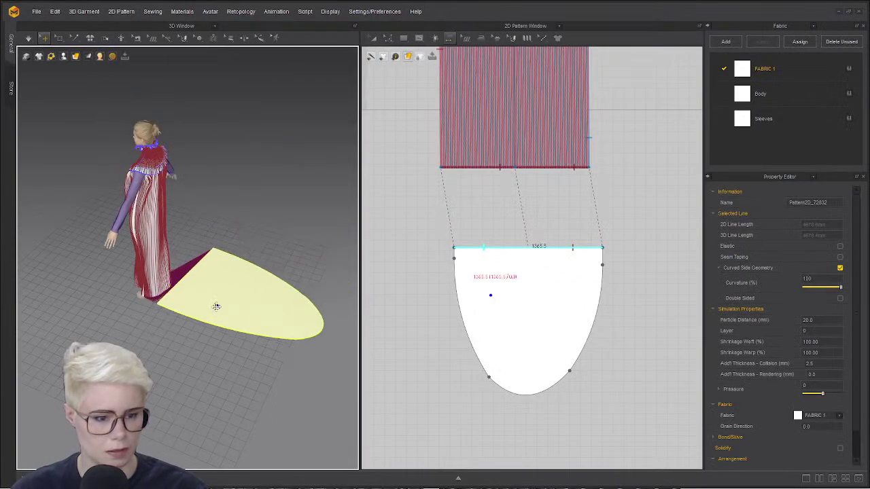
right_drag(216, 303, 243, 283)
scroll(249, 300, up, 4)
scroll(255, 344, up, 2)
middle_drag(256, 344, 237, 167)
drag(267, 238, 220, 297)
drag(253, 323, 254, 213)
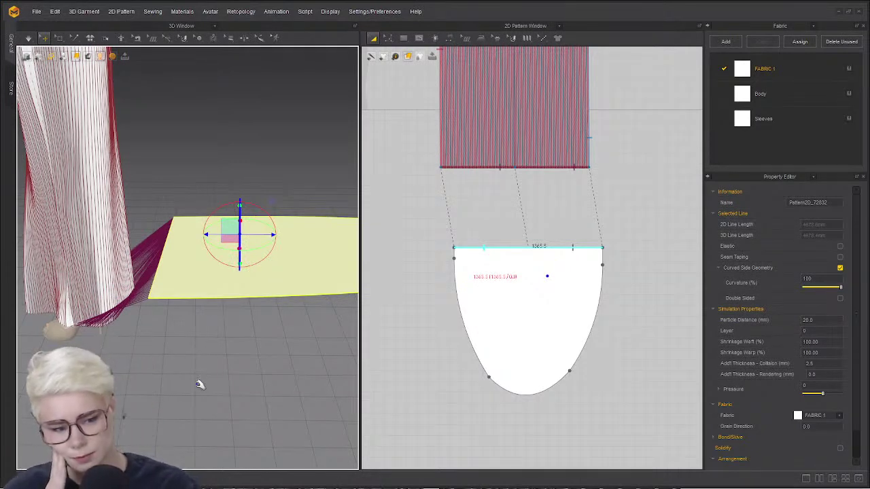
- Simulate the garment so the train joins the back hem, and inspect the gathered seam and drape from above
key(space)
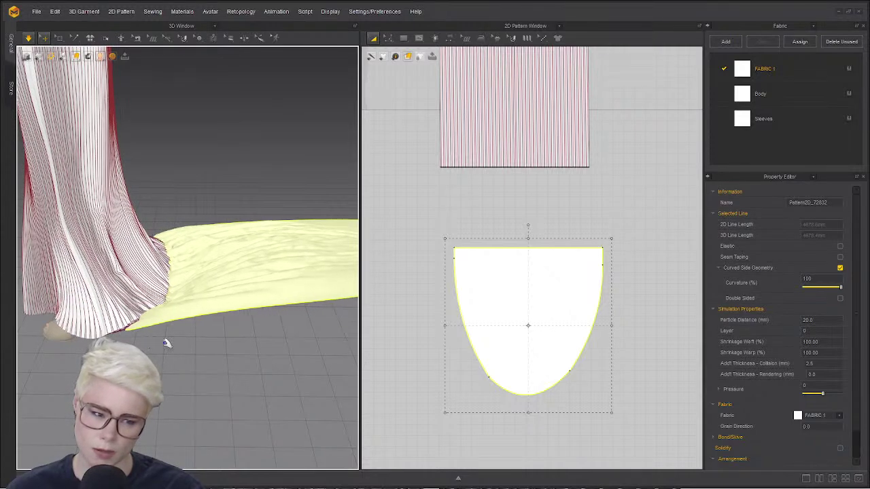
key(b)
right_drag(213, 338, 163, 363)
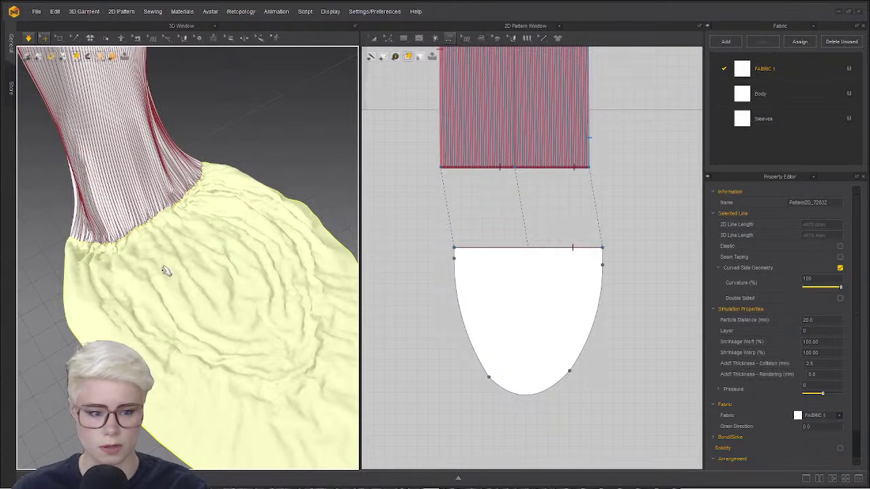
key(space)
right_drag(167, 272, 208, 233)
key(space)
middle_drag(208, 334, 154, 235)
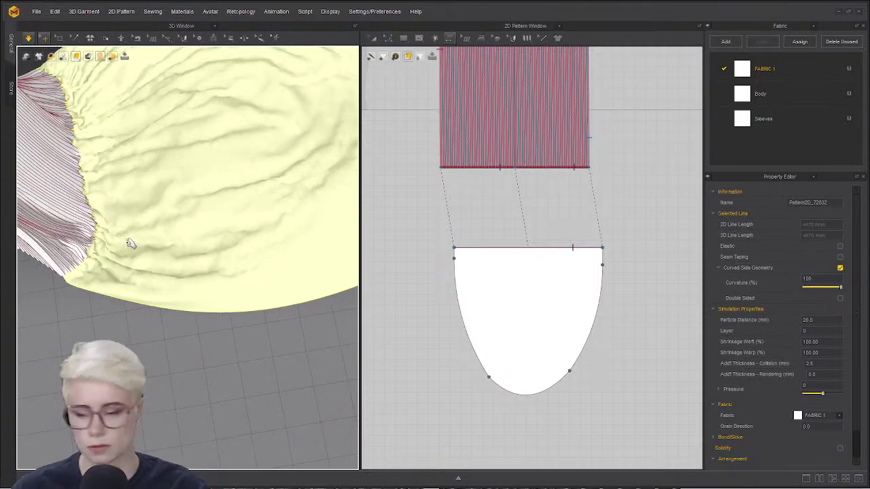
- Deselect the train and resume the simulation so it settles further towards the ground behind the dress
right_drag(140, 208, 150, 158)
scroll(177, 172, down, 3)
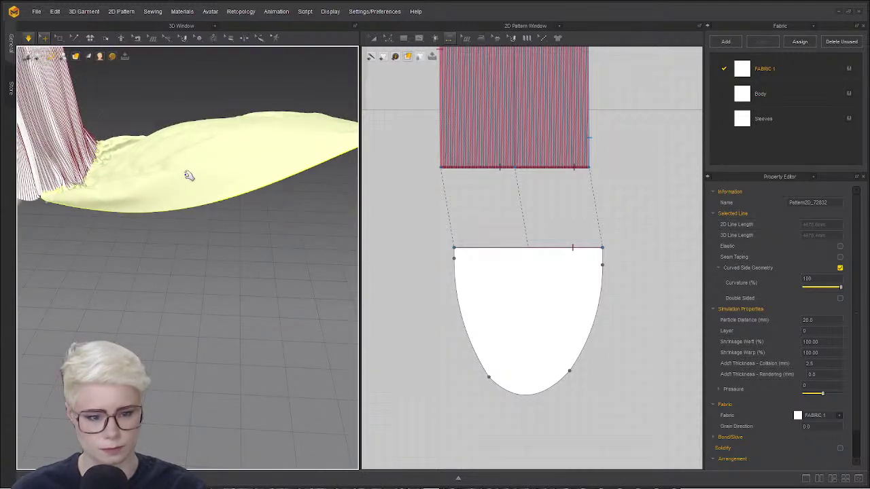
click(212, 190)
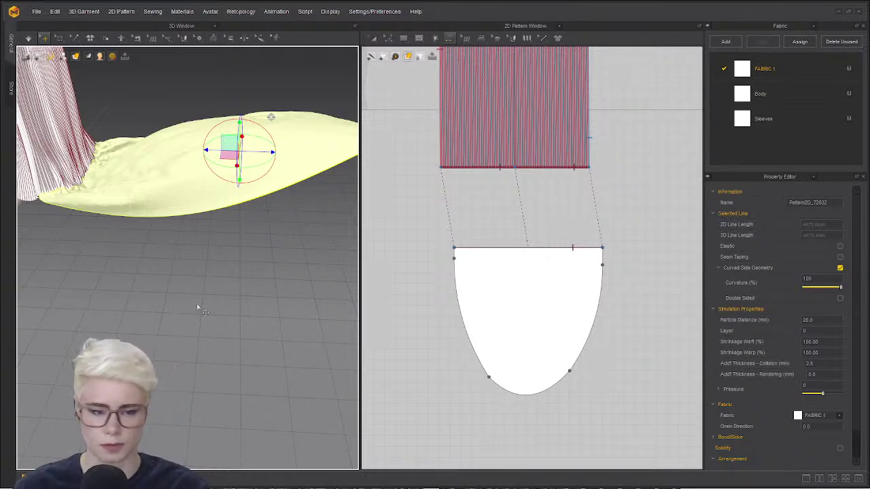
click(272, 104)
key(space)
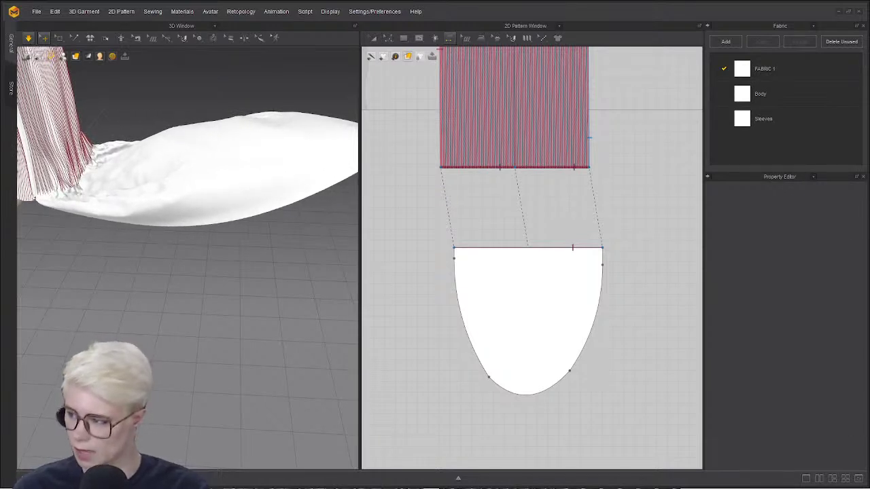
key(space)
right_drag(211, 184, 163, 161)
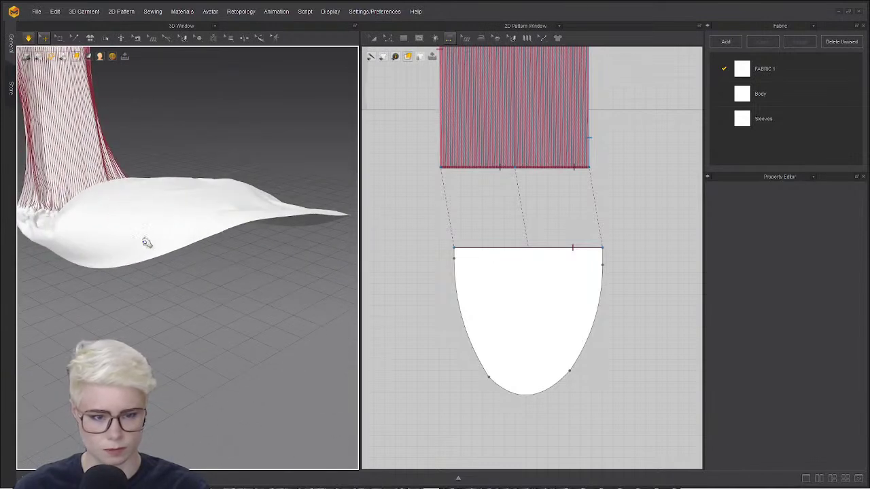
- Examine the simulated dress and attached train from the back, around the hem and from the front
scroll(131, 212, down, 5)
right_drag(131, 213, 99, 197)
right_drag(164, 221, 175, 260)
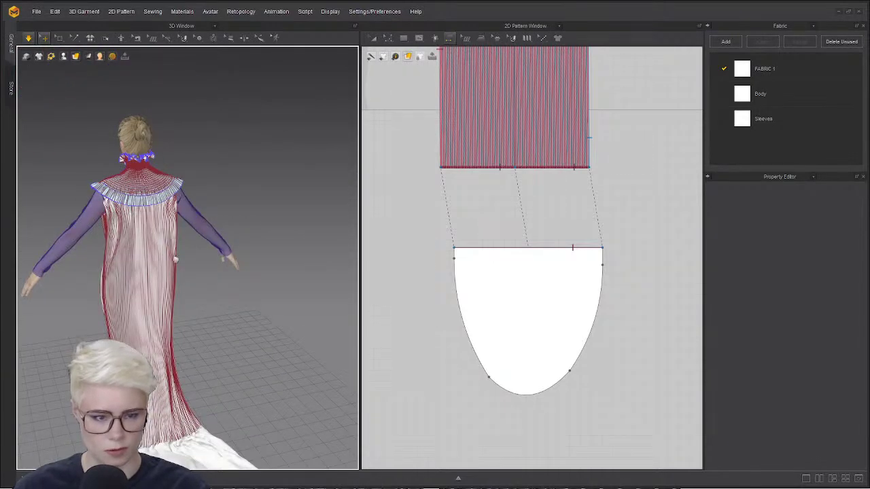
scroll(552, 208, up, 4)
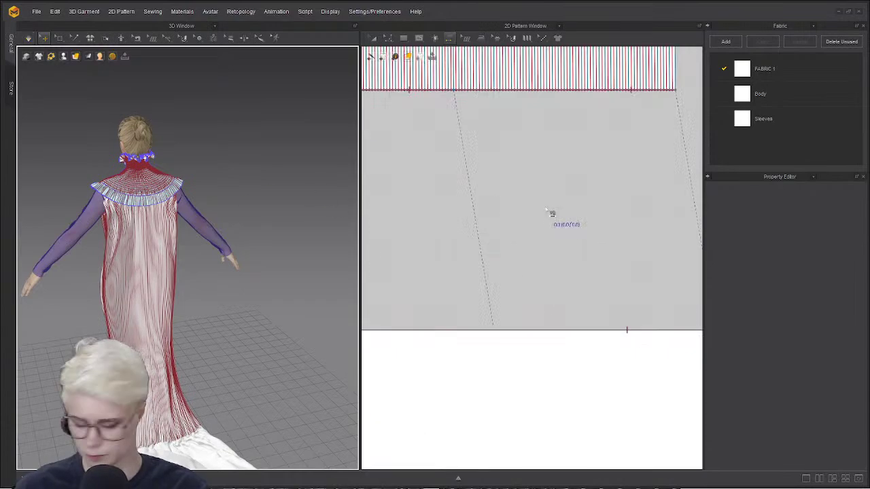
scroll(269, 293, up, 8)
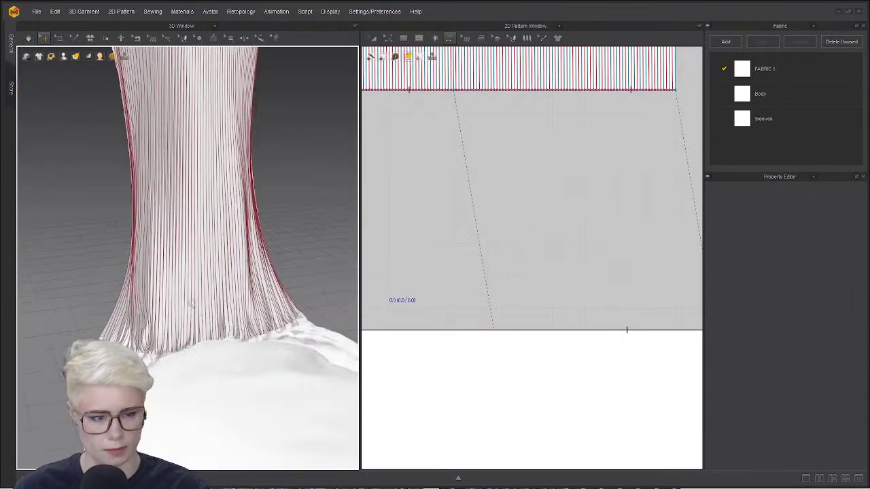
right_drag(294, 265, 188, 284)
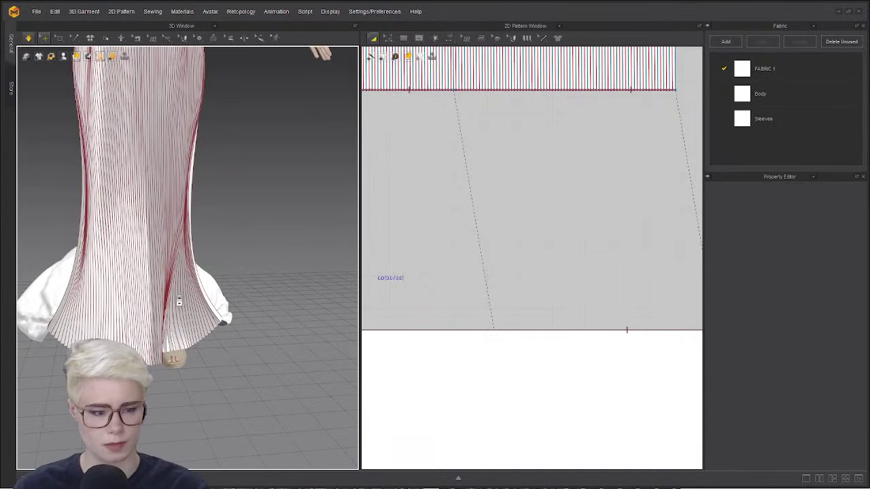
scroll(179, 301, down, 3)
scroll(200, 257, down, 2)
middle_drag(200, 257, 204, 277)
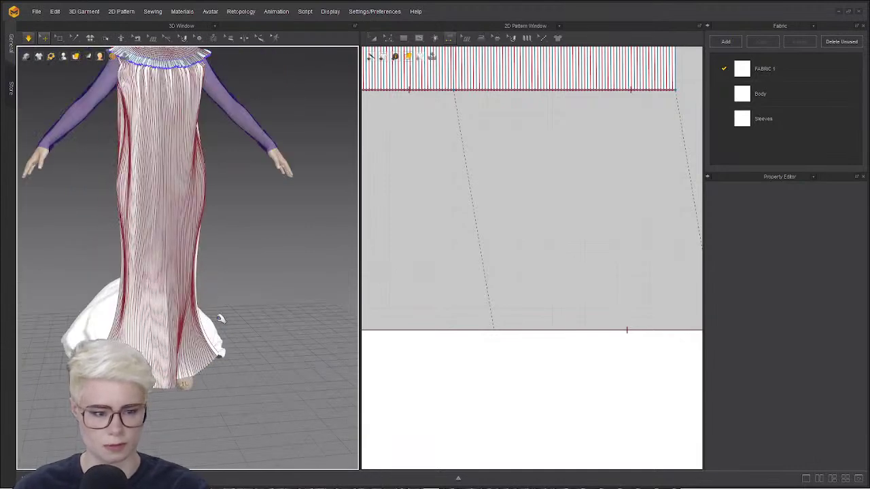
- Select the train, then simulate briefly while pulling the pleated back body away from the legs
click(128, 338)
right_drag(127, 338, 237, 338)
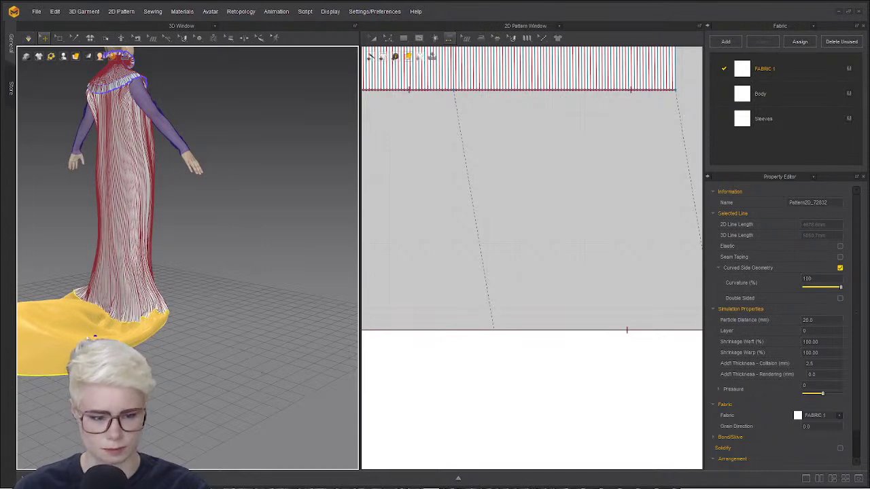
right_drag(237, 334, 155, 302)
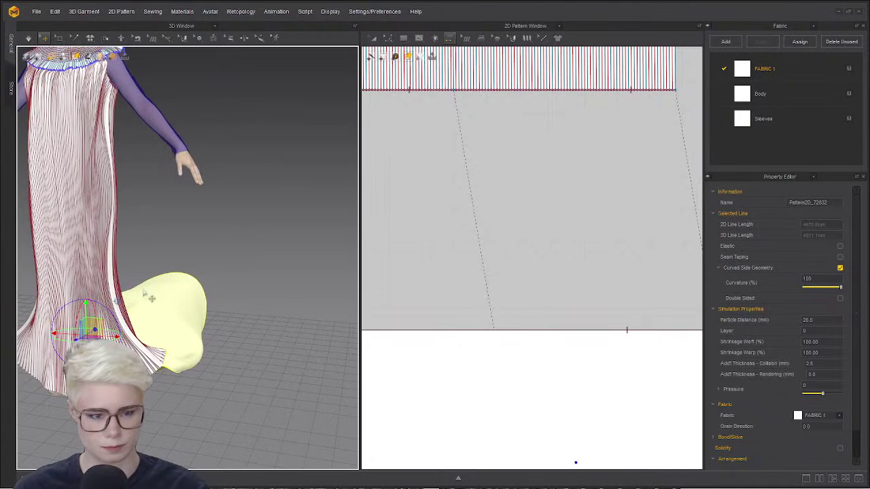
right_drag(101, 263, 16, 260)
middle_drag(16, 260, 245, 274)
scroll(252, 275, up, 3)
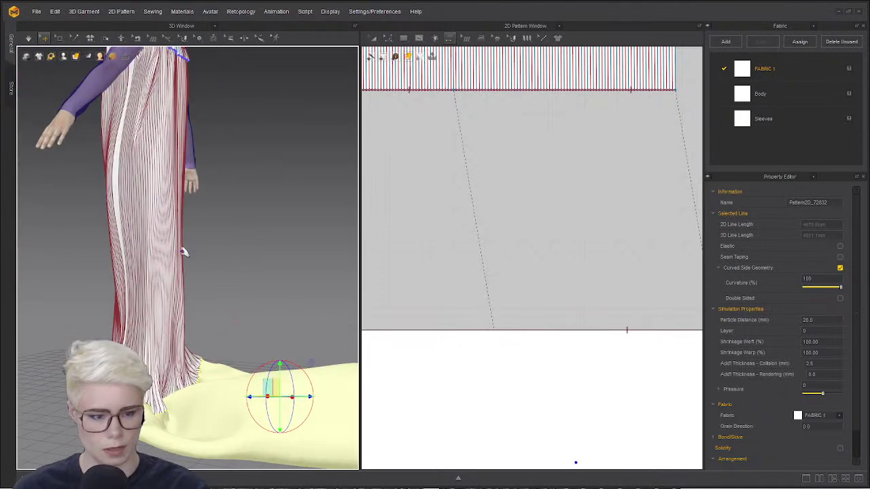
key(space)
drag(144, 247, 183, 275)
key(space)
- Freeze the pleated front body panel so only the back and train react to the simulation
right_drag(102, 272, 187, 275)
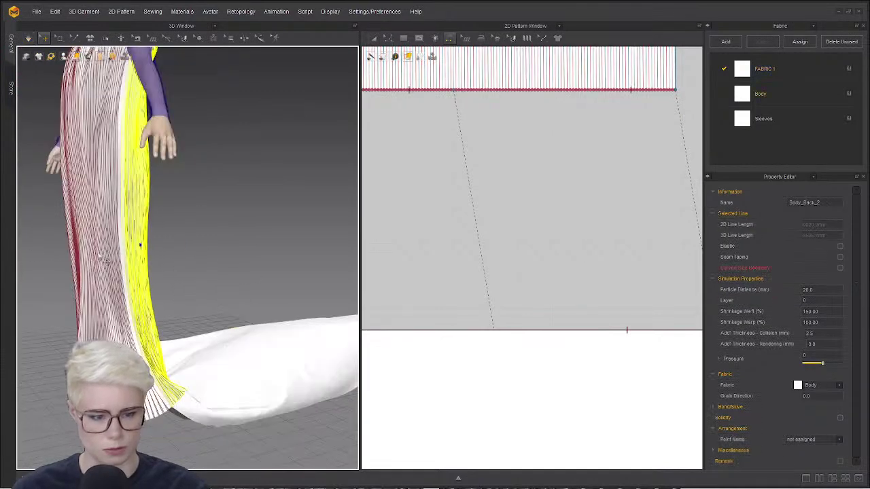
shift+click(97, 253)
click(77, 263)
click(120, 221)
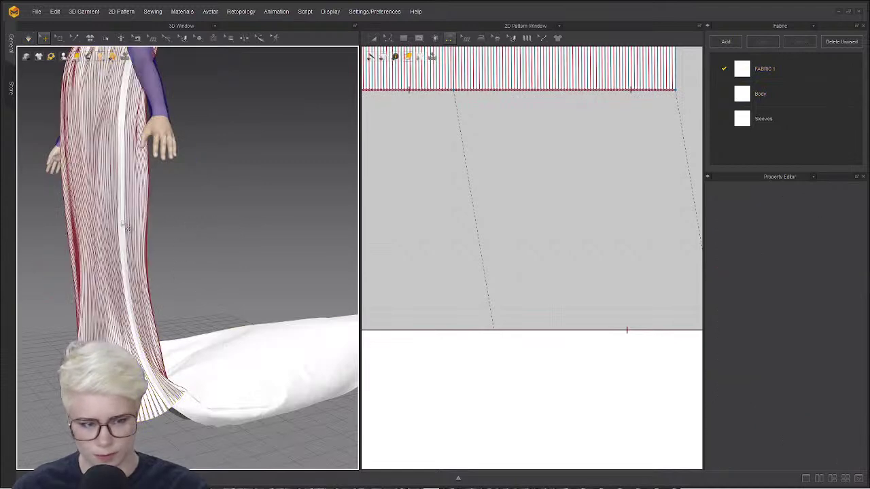
click(97, 216)
scroll(114, 223, down, 1)
middle_drag(114, 223, 128, 293)
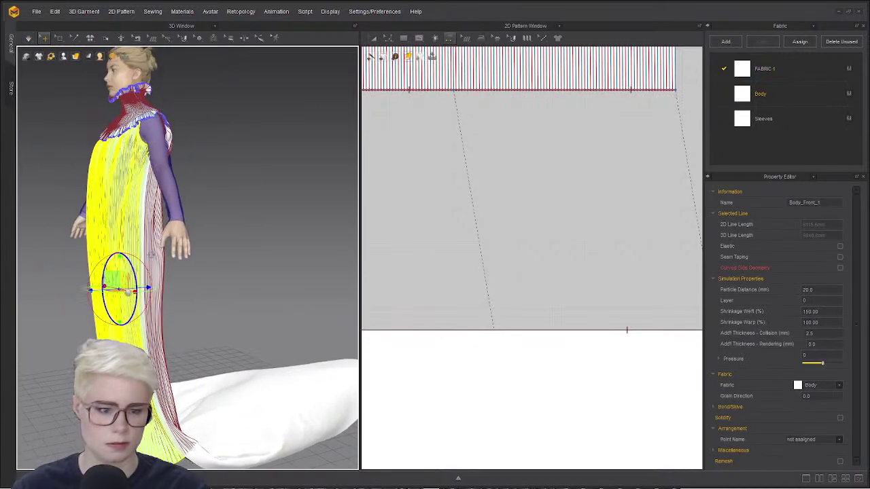
click(257, 182)
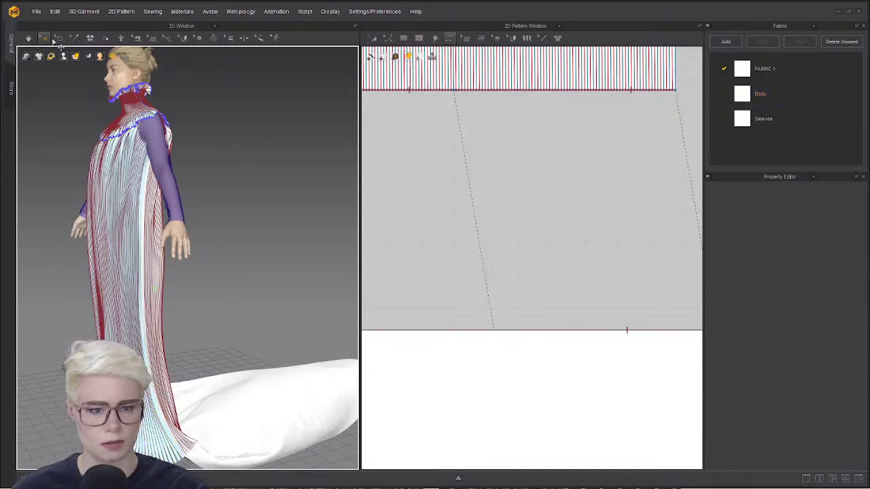
- Set the simulation preset to Fast (GPU) and simulate the back body and train
click(30, 39)
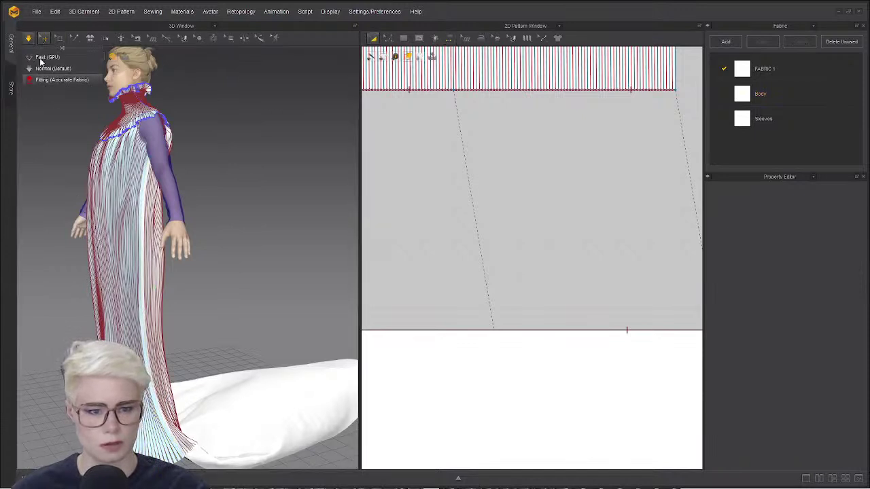
click(42, 58)
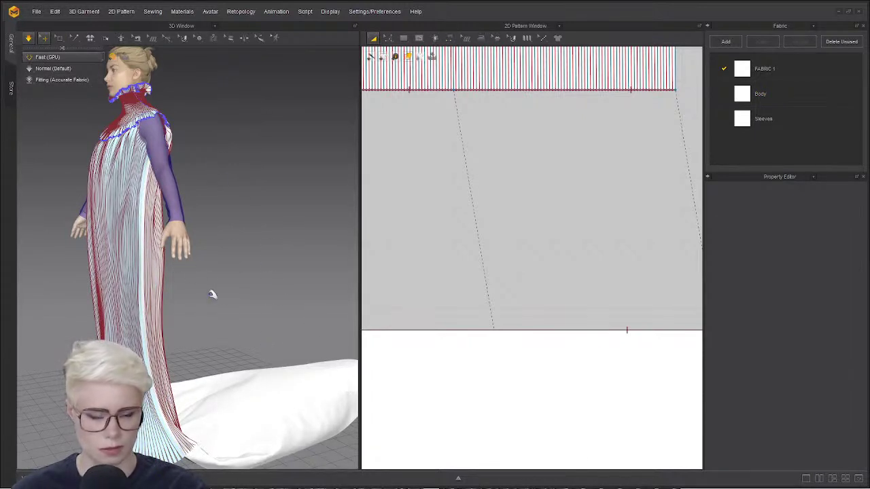
click(48, 57)
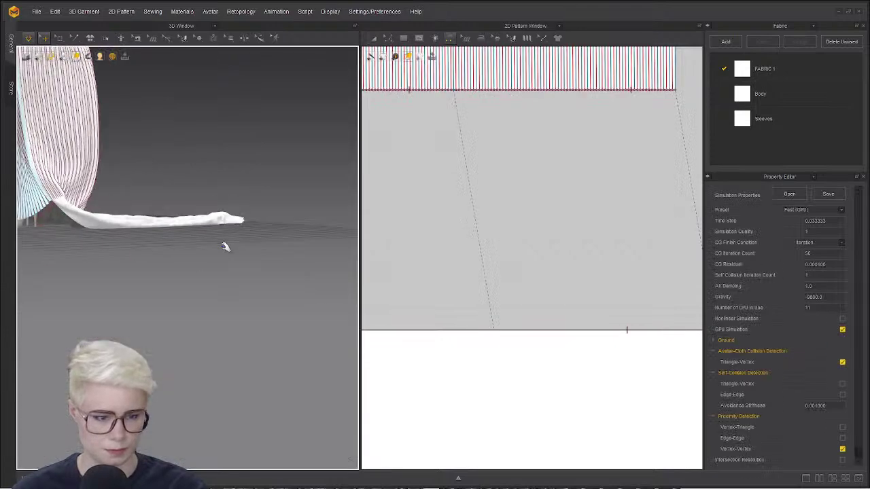
middle_drag(54, 208, 134, 304)
key(space)
middle_drag(157, 73, 159, 178)
- Pull the train outward behind the dress during the simulation to spread it over the ground
scroll(159, 179, up, 3)
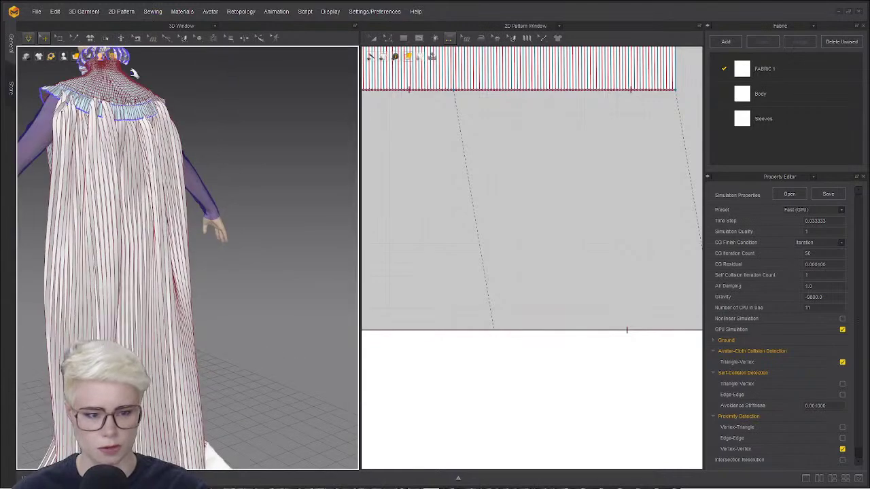
middle_drag(128, 353, 136, 266)
drag(63, 423, 475, 353)
scroll(185, 380, down, 4)
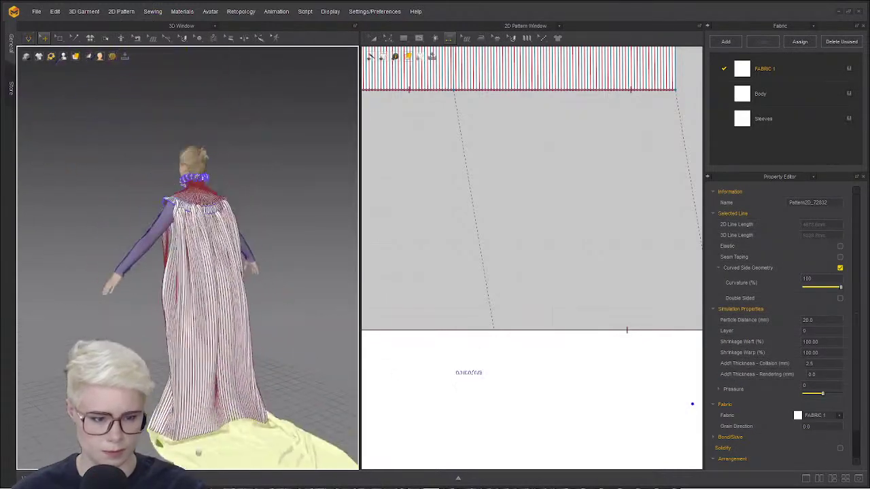
- Pull the back body panel near the shoulder and down the back during the simulation to loosen its bunched pleats
scroll(211, 265, up, 5)
drag(209, 194, 210, 173)
right_drag(210, 173, 208, 157)
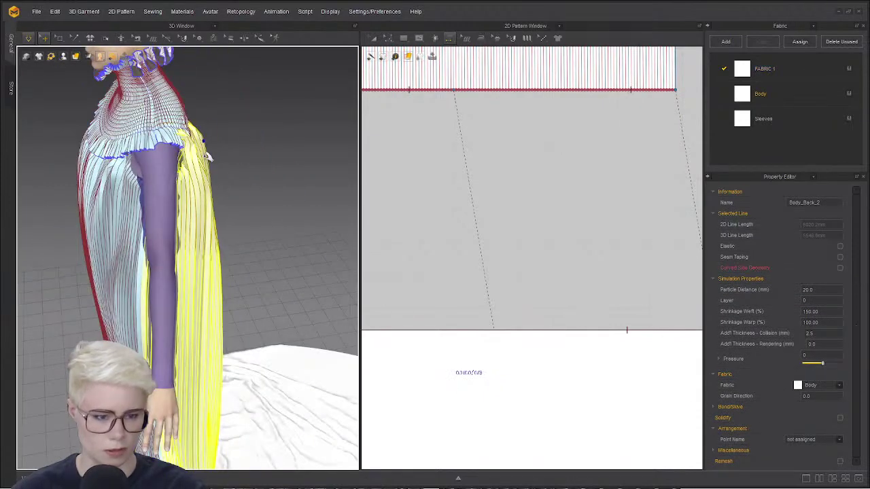
right_drag(166, 297, 185, 136)
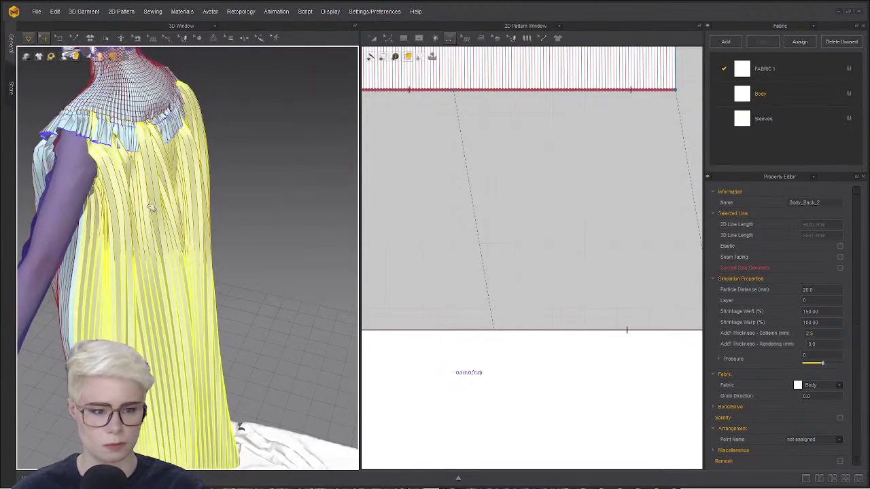
drag(145, 190, 108, 306)
right_drag(108, 306, 313, 170)
middle_drag(102, 200, 126, 297)
scroll(126, 297, up, 3)
right_drag(126, 297, 155, 265)
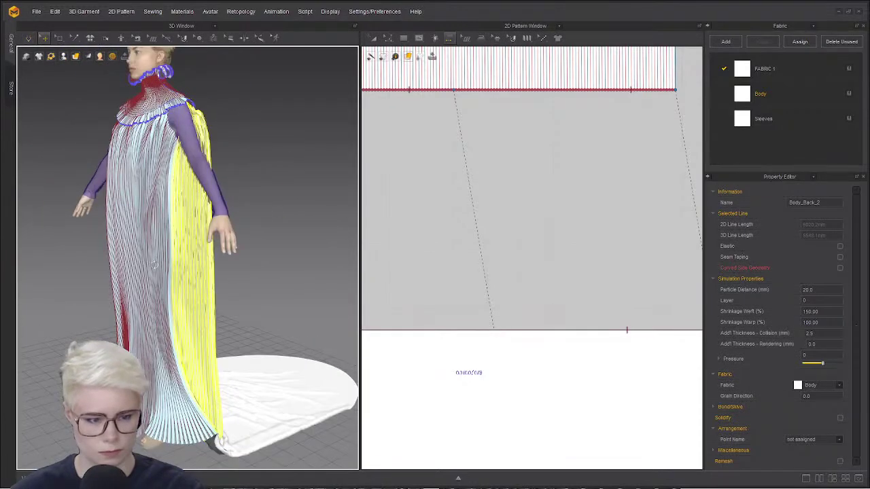
- Change the simulation preset to Normal (Default) and simulate the garment again
mouse_move(29, 40)
click(40, 79)
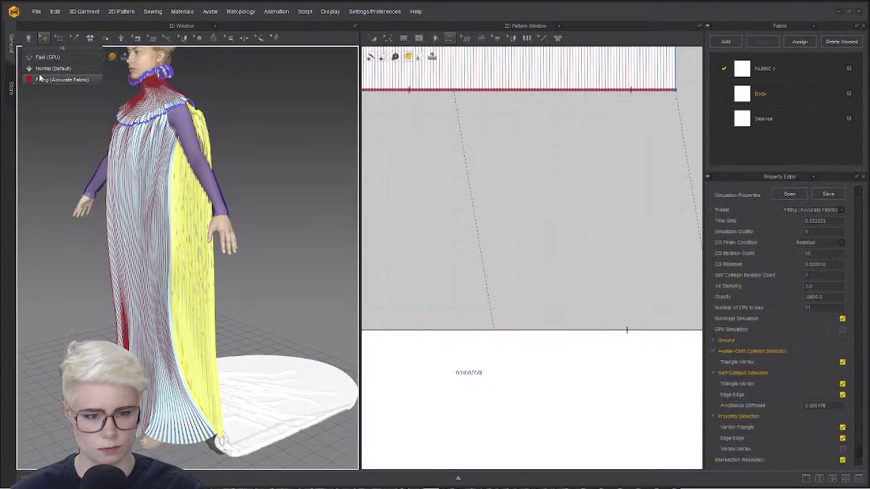
click(41, 68)
right_drag(170, 258, 225, 247)
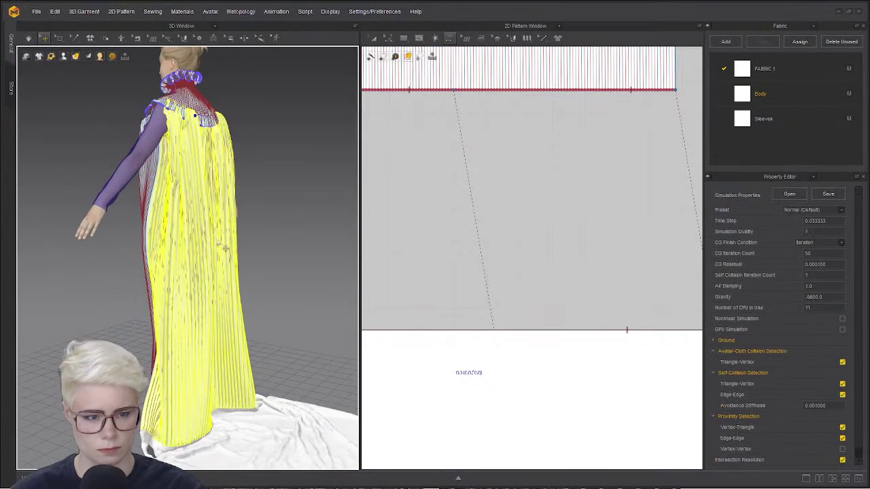
right_drag(260, 168, 200, 198)
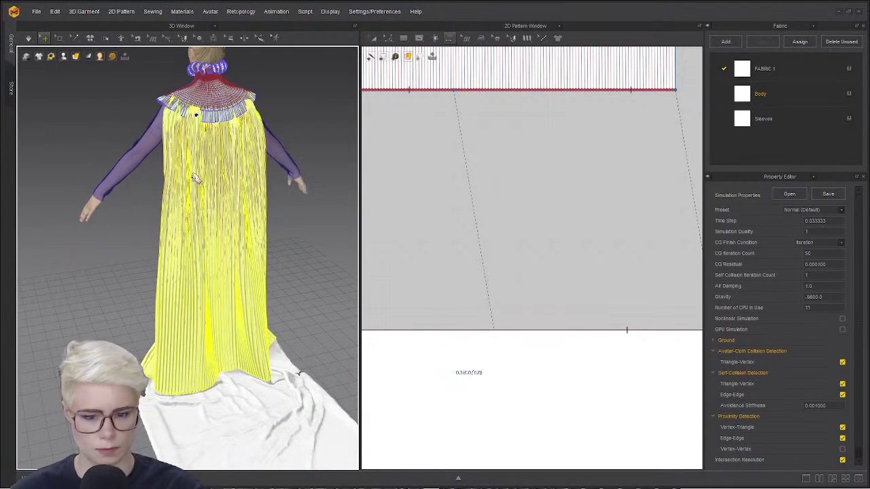
key(space)
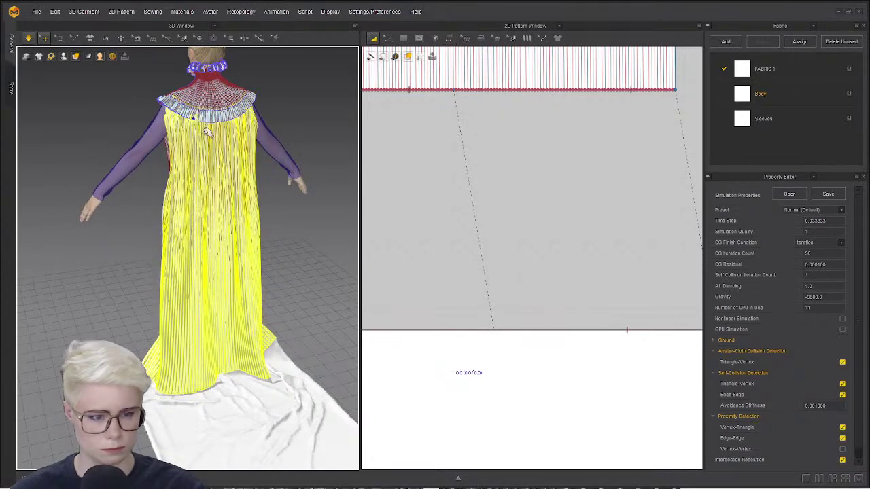
- Pull the back body's pleats into place below the shoulder ruffle while simulating, and check the drape from behind and the side
right_drag(193, 116, 240, 134)
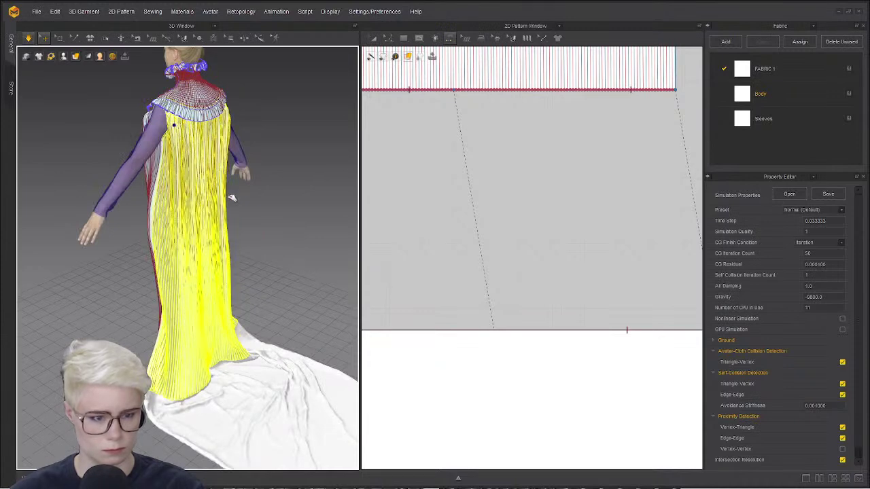
drag(232, 198, 251, 246)
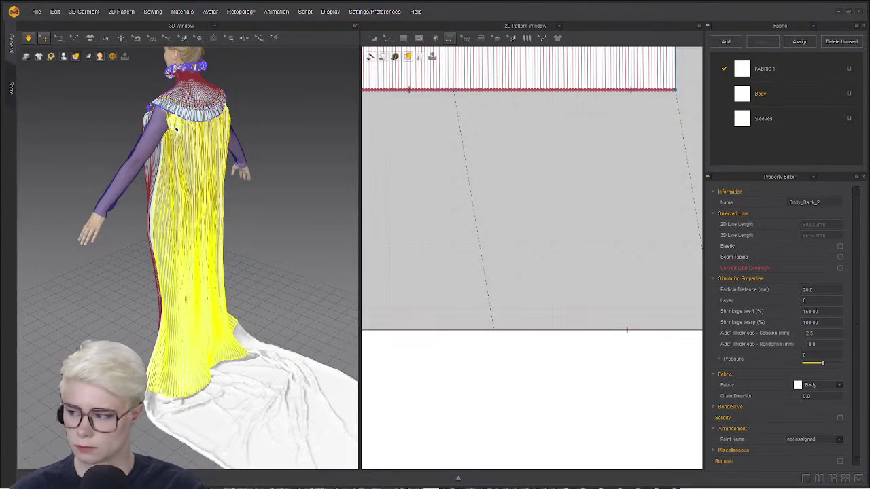
right_drag(351, 248, 294, 247)
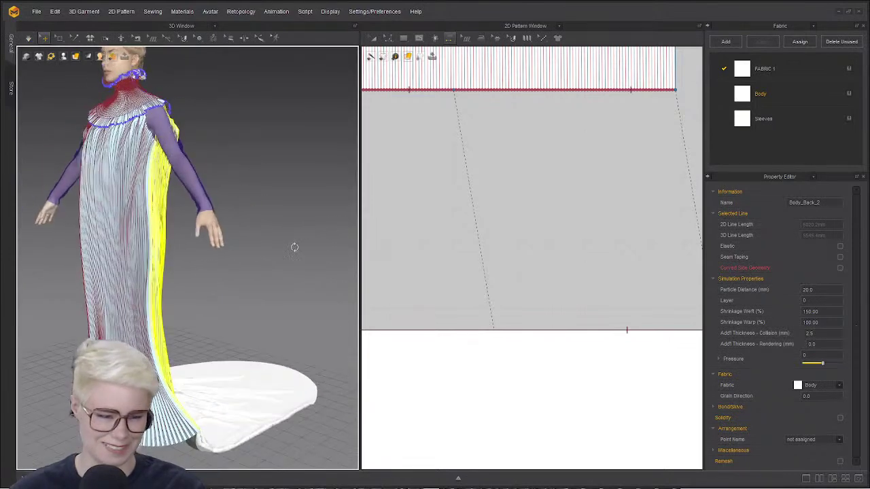
right_drag(65, 215, 113, 182)
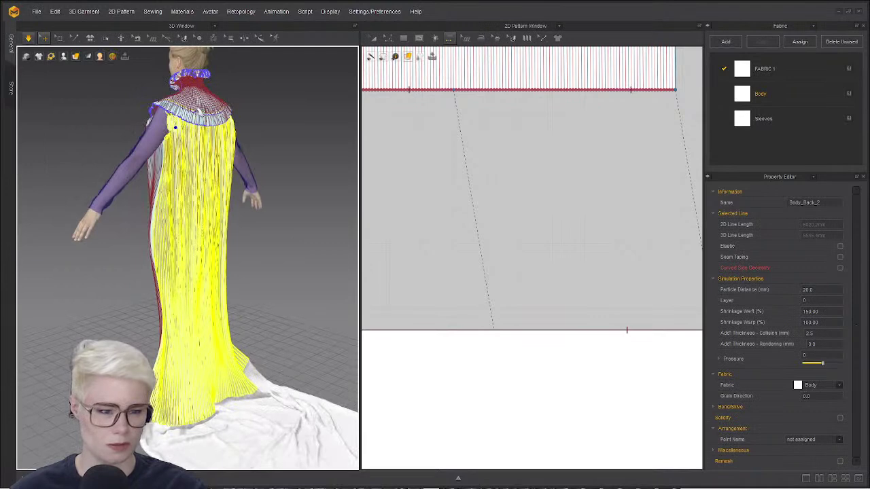
scroll(198, 112, up, 3)
right_drag(198, 111, 145, 102)
middle_drag(197, 85, 150, 179)
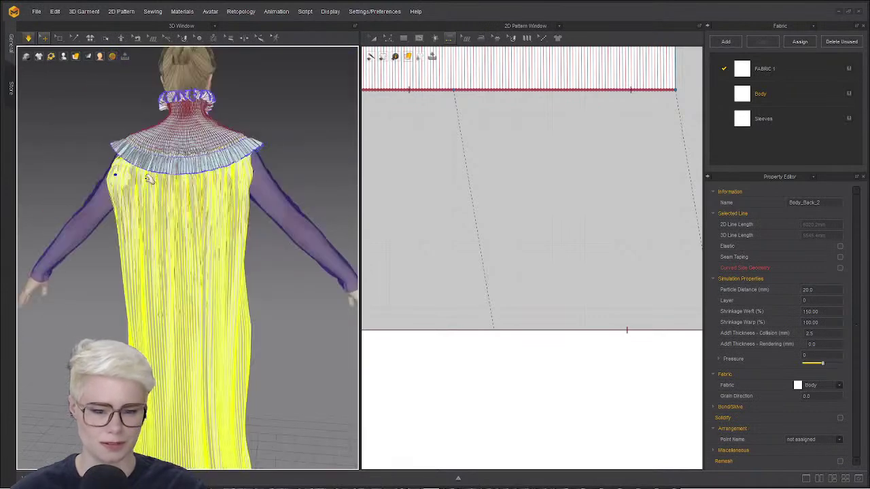
right_drag(169, 192, 131, 172)
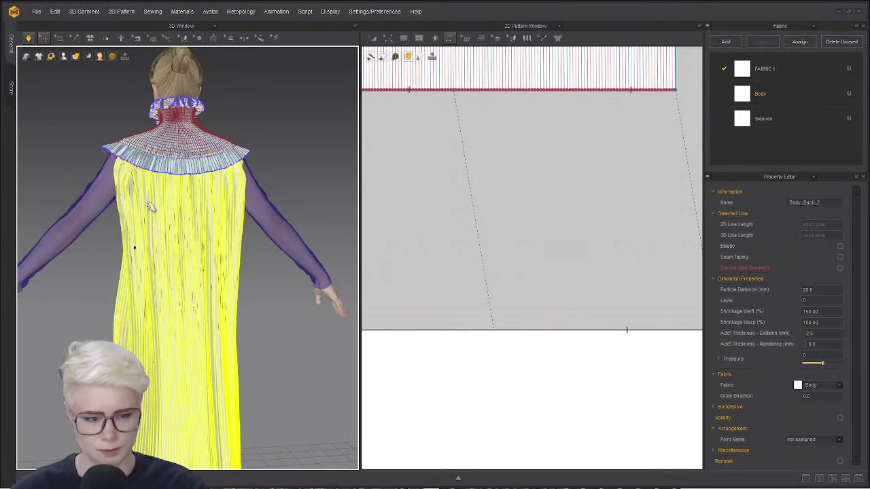
scroll(134, 244, down, 5)
right_drag(170, 334, 278, 344)
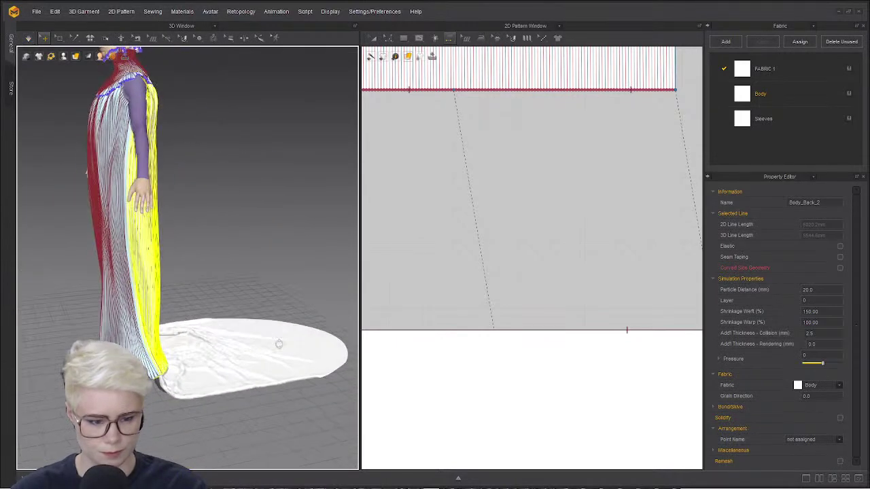
- Simulate the dress and nudge the front body's pleats into place, checking the drape from the front
click(114, 217)
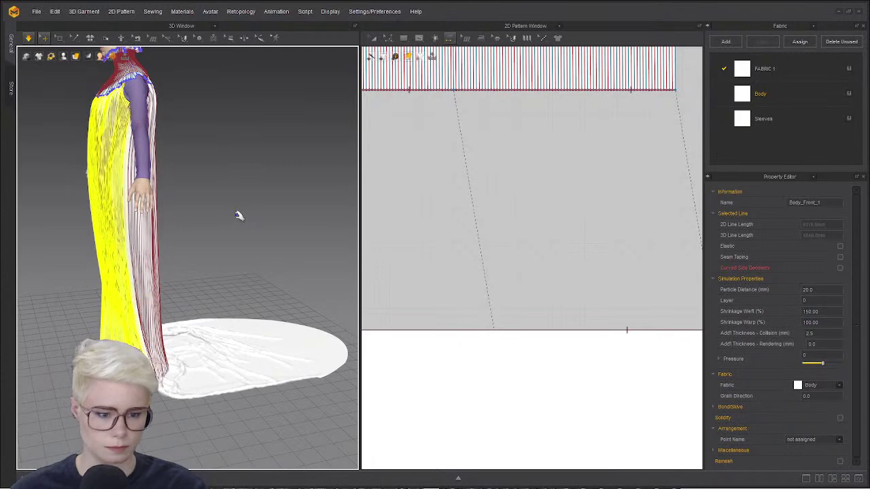
right_drag(243, 325, 233, 326)
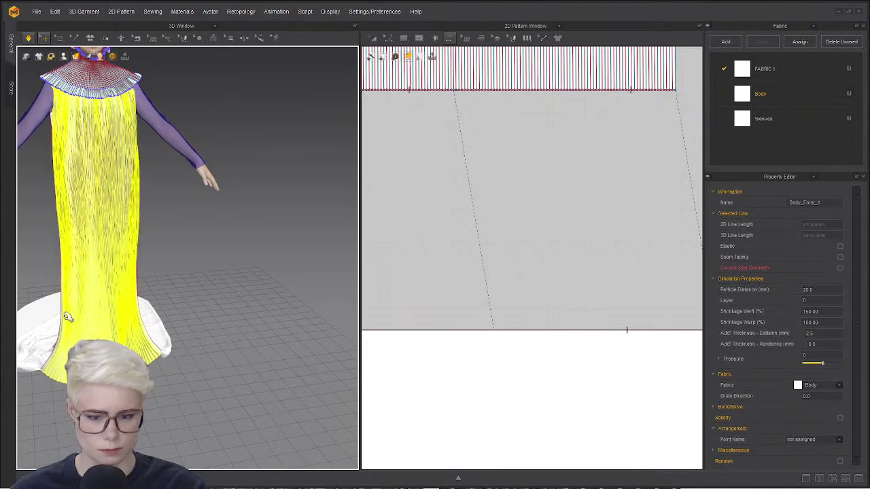
click(148, 262)
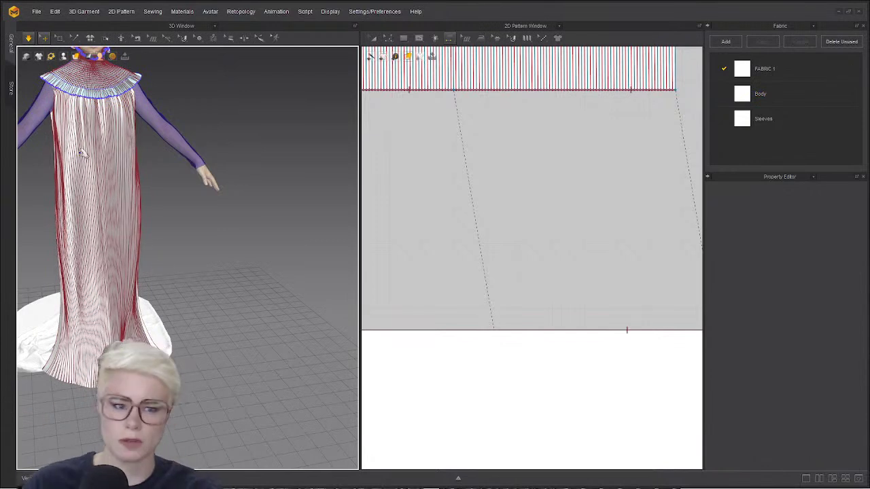
click(168, 37)
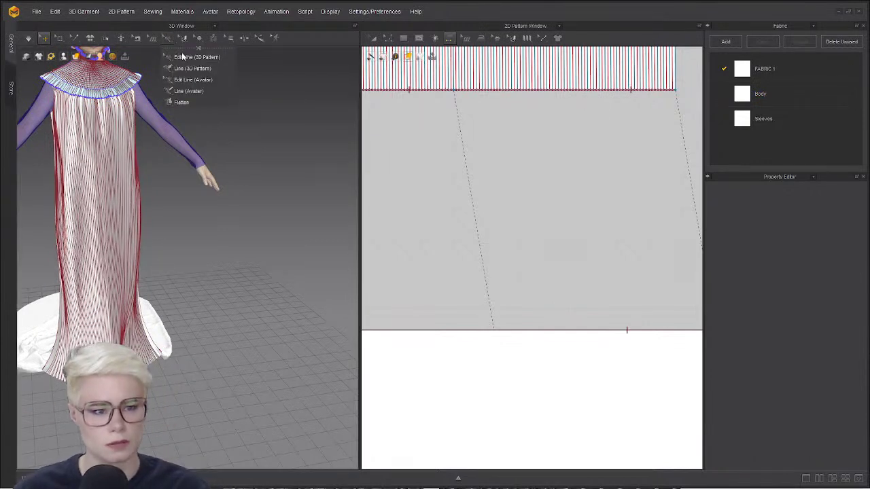
click(200, 47)
click(167, 38)
click(176, 48)
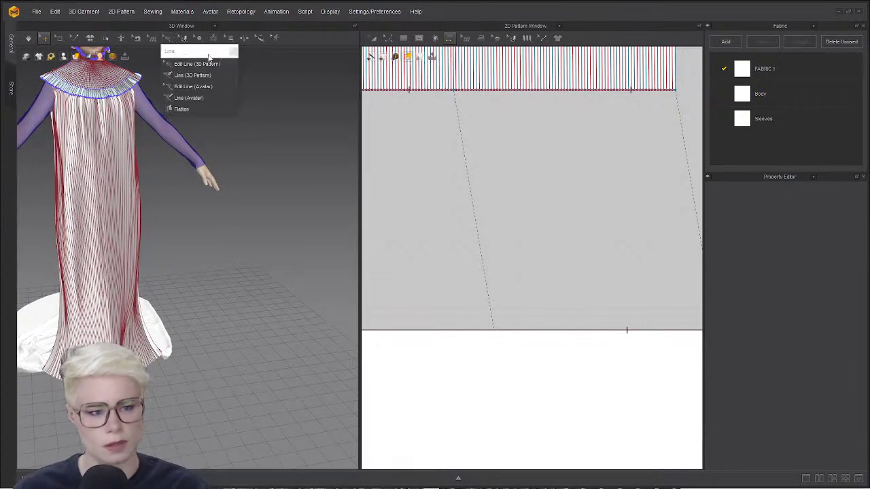
drag(208, 51, 303, 84)
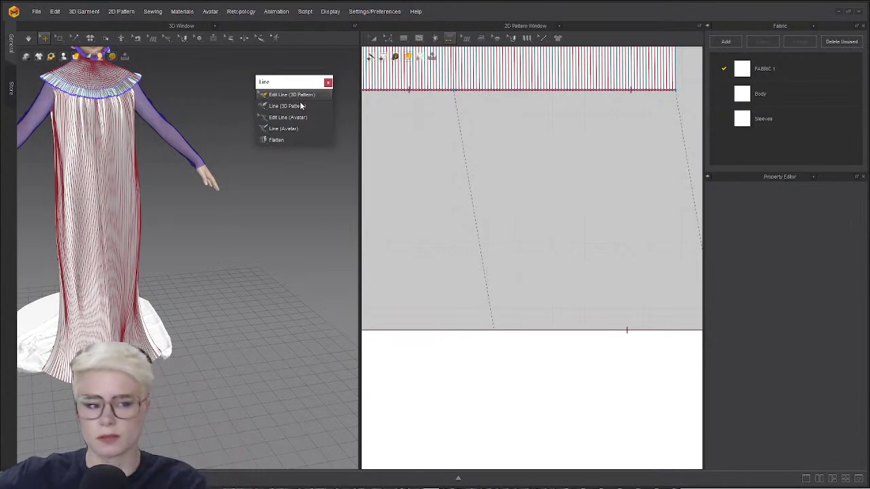
click(328, 85)
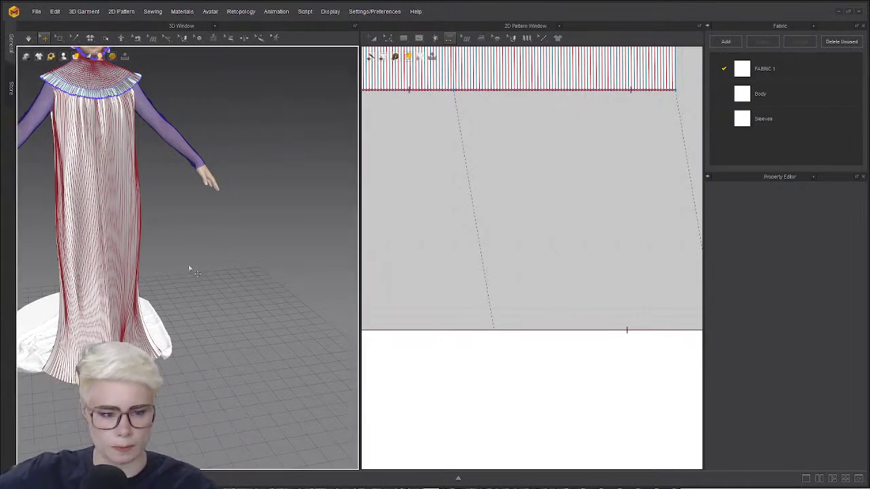
- Examine the pleats on the front of the dress and the lower side where the hem meets the train
right_drag(189, 268, 149, 273)
scroll(150, 273, up, 2)
scroll(149, 273, up, 1)
middle_drag(155, 267, 227, 177)
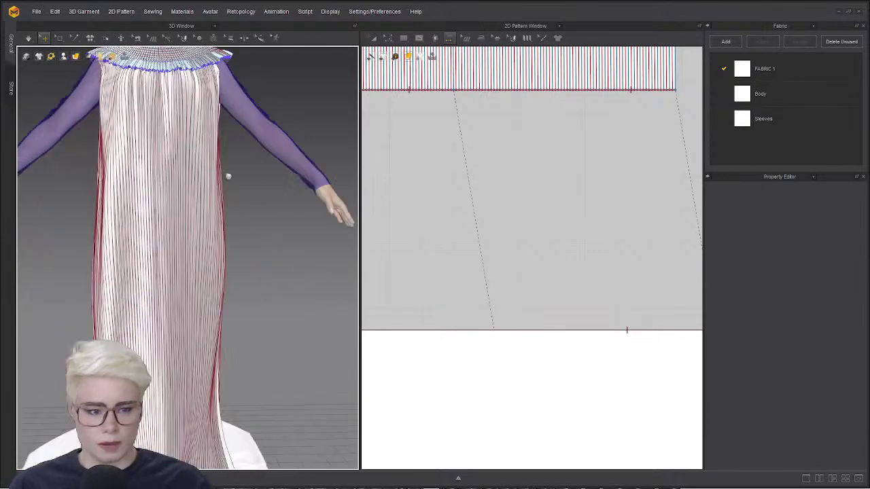
right_drag(227, 177, 102, 222)
middle_drag(227, 277, 227, 225)
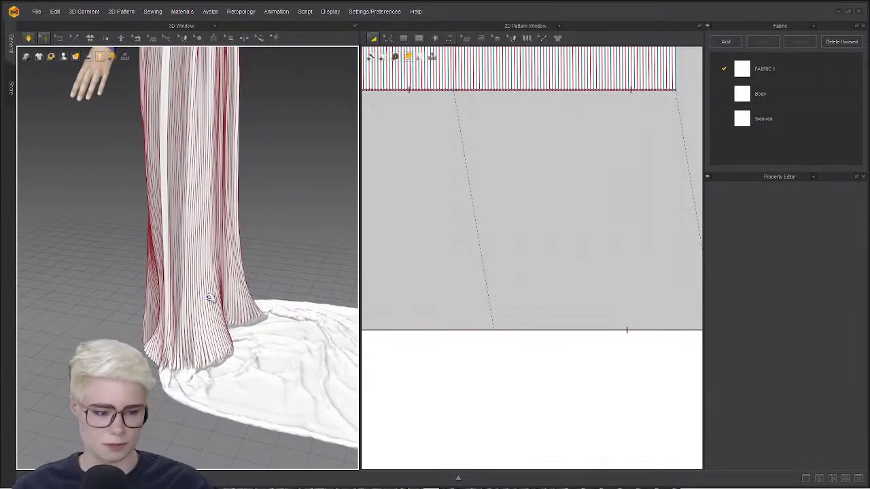
- Pause the simulation and select the two short side segments at the upper corners of the train pattern for editing
scroll(546, 246, down, 3)
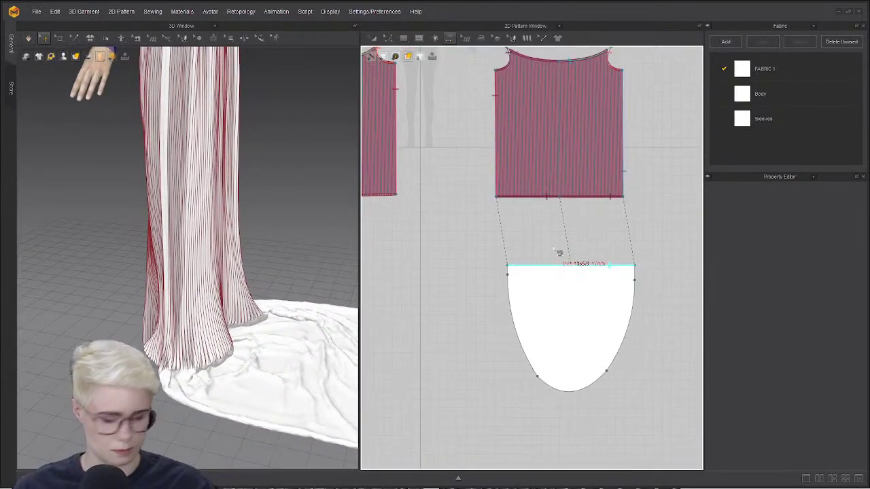
key(space)
key(z)
middle_drag(607, 239, 548, 205)
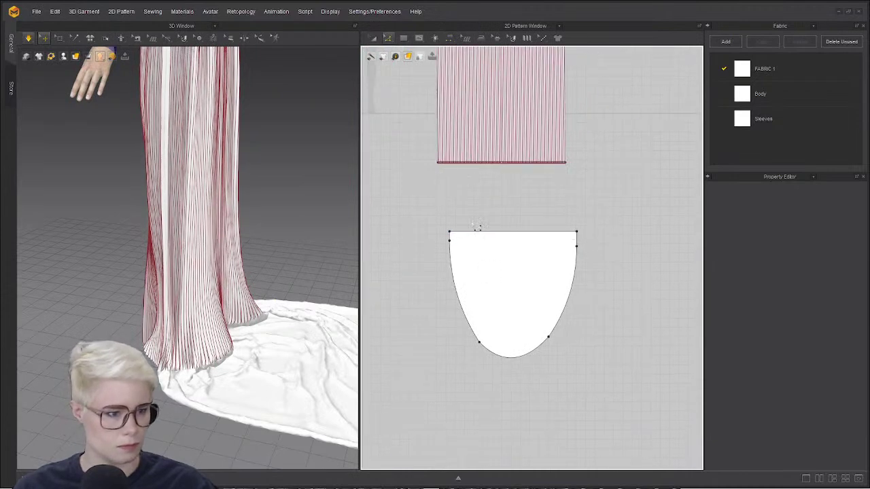
scroll(445, 248, up, 3)
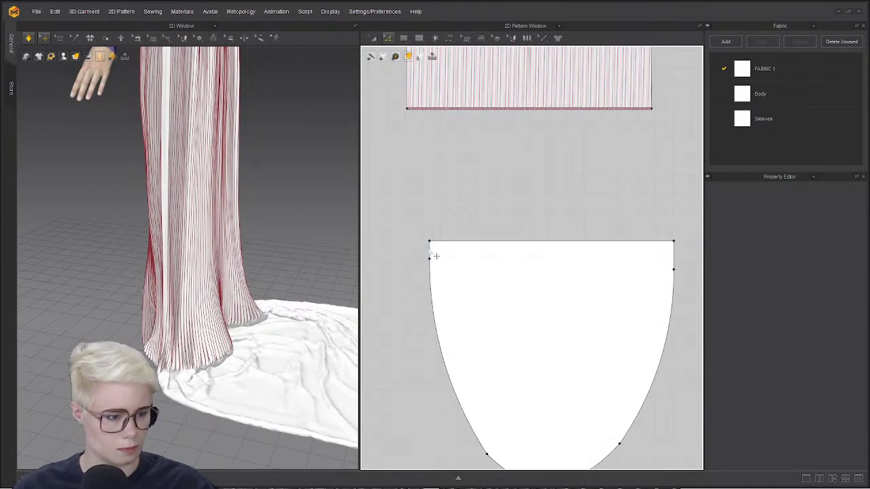
click(430, 253)
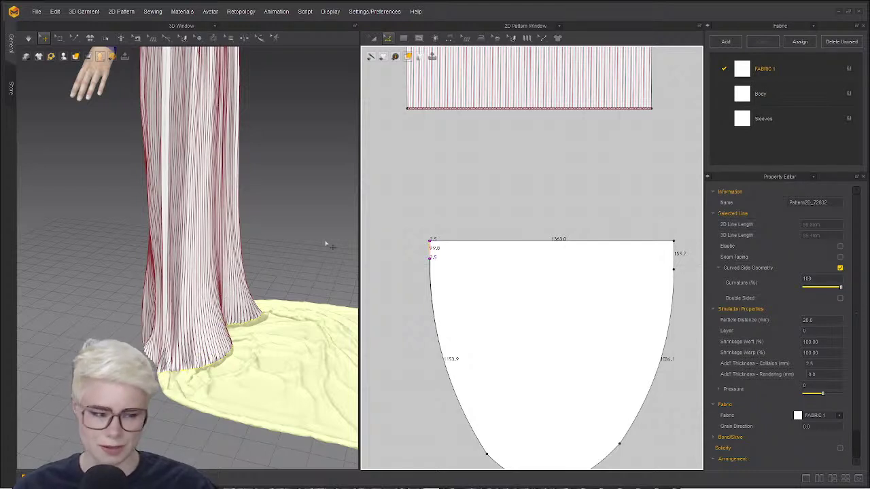
click(673, 255)
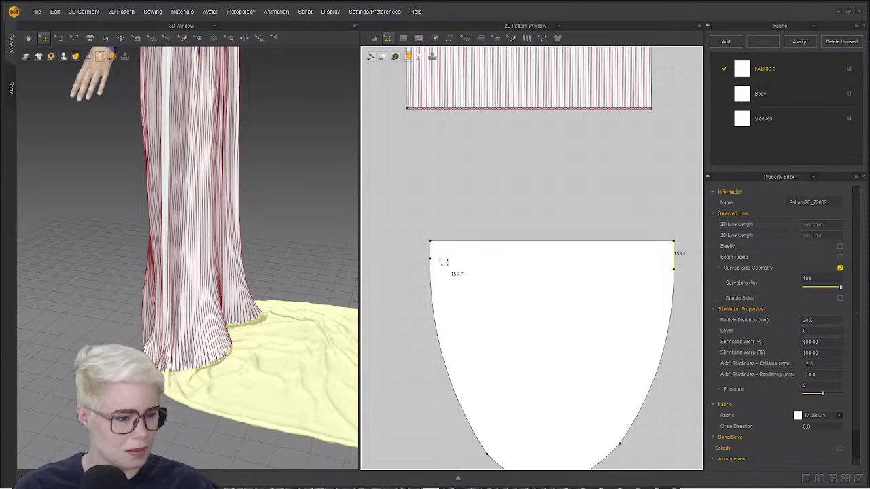
right_click(431, 253)
click(503, 320)
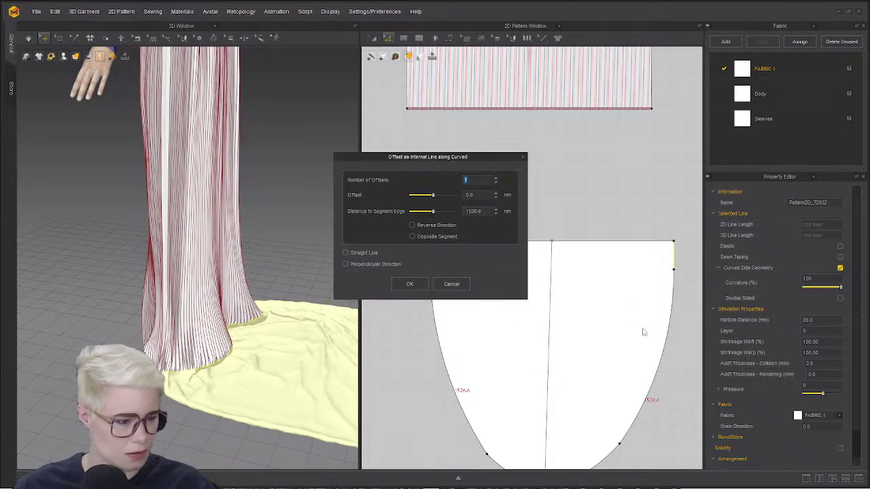
scroll(495, 180, up, 11)
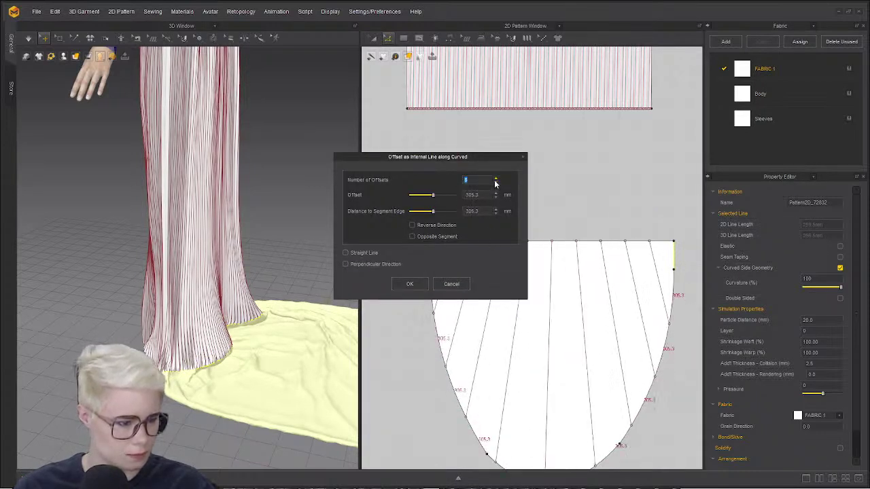
scroll(496, 180, up, 6)
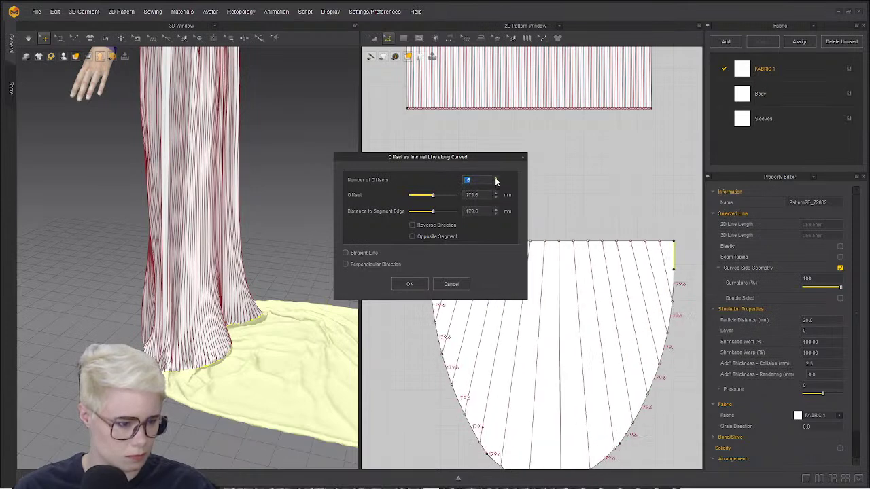
text(50)
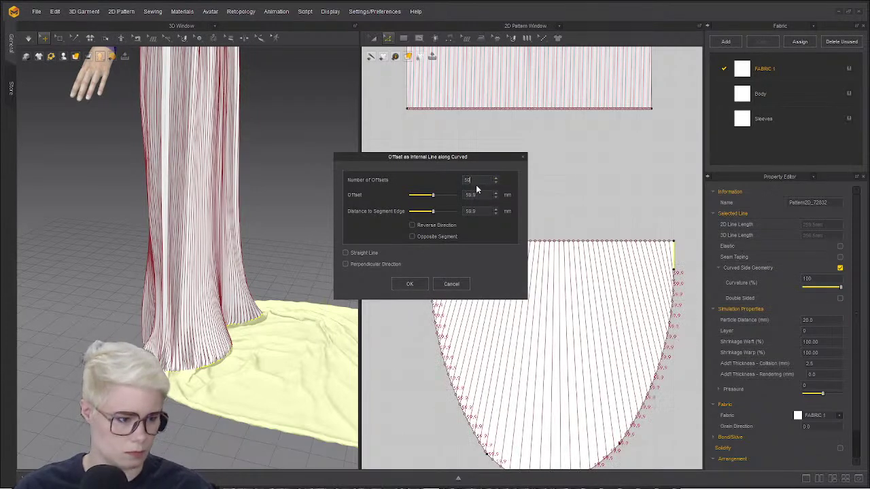
key(BackSpace)
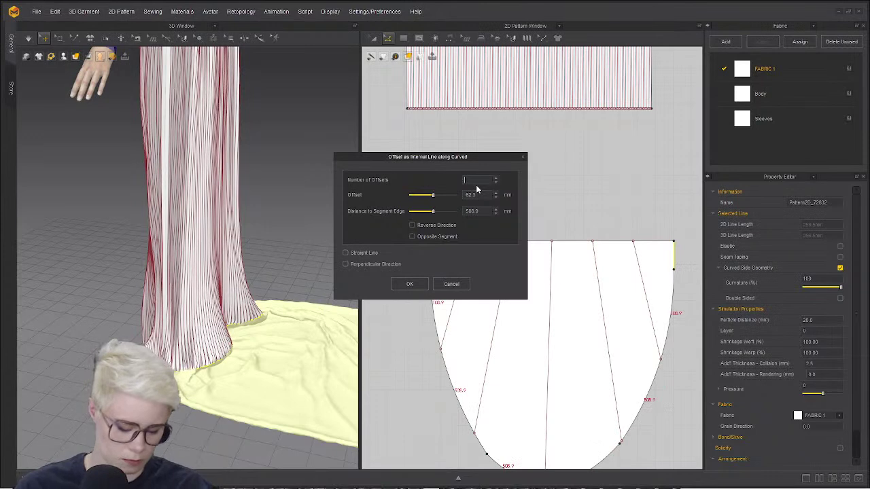
key(BackSpace)
text(90)
key(BackSpace)
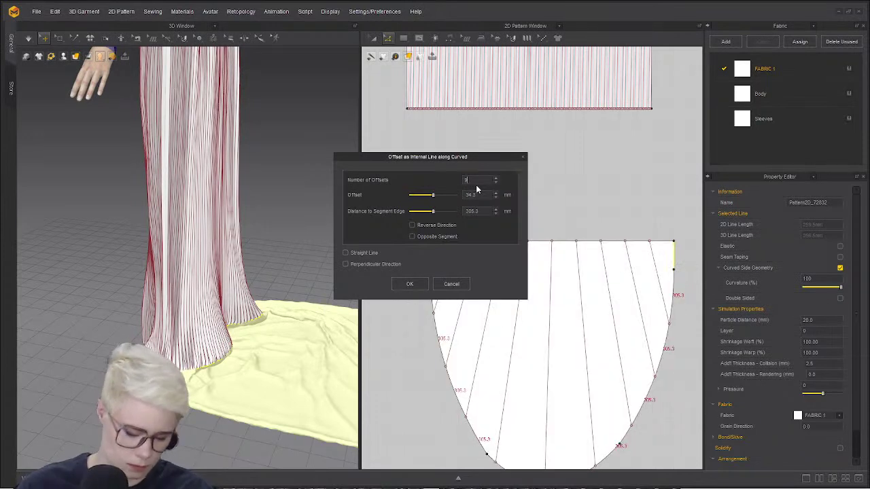
text(9)
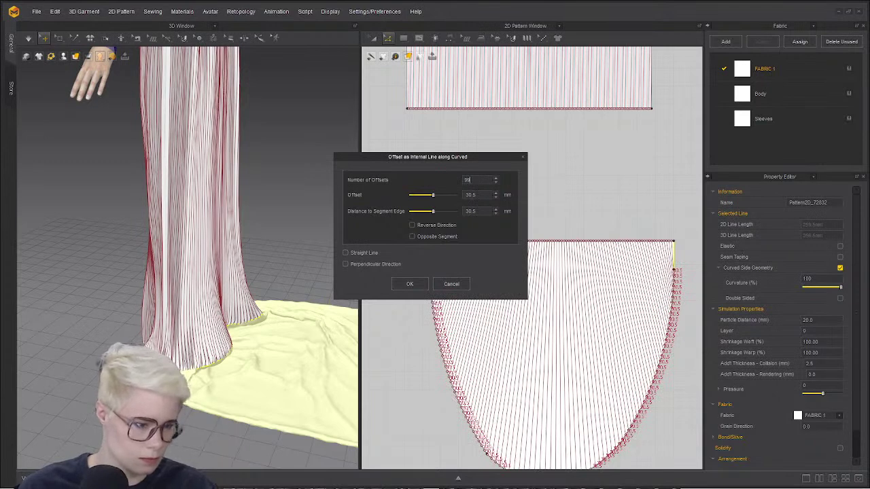
click(452, 284)
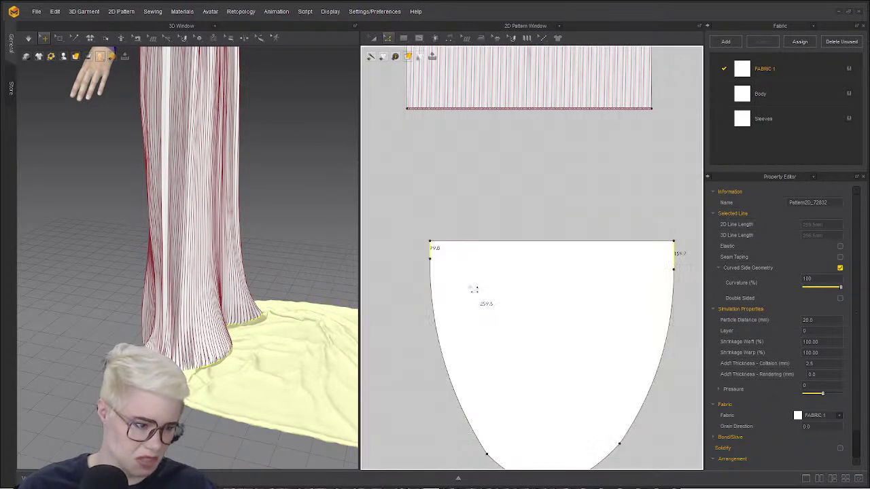
- Fill the train pattern with 99 straight internal lines offset along the curve between its two short side segments
scroll(475, 289, up, 1)
right_click(442, 261)
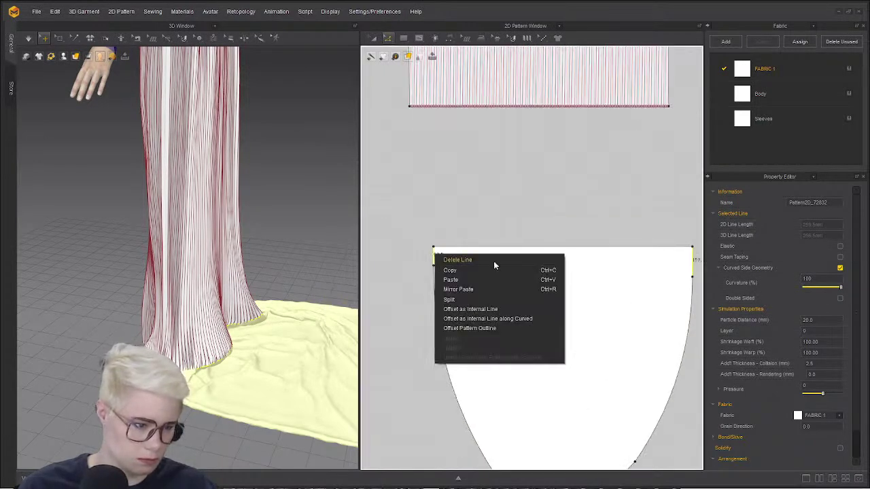
click(502, 320)
text(50)
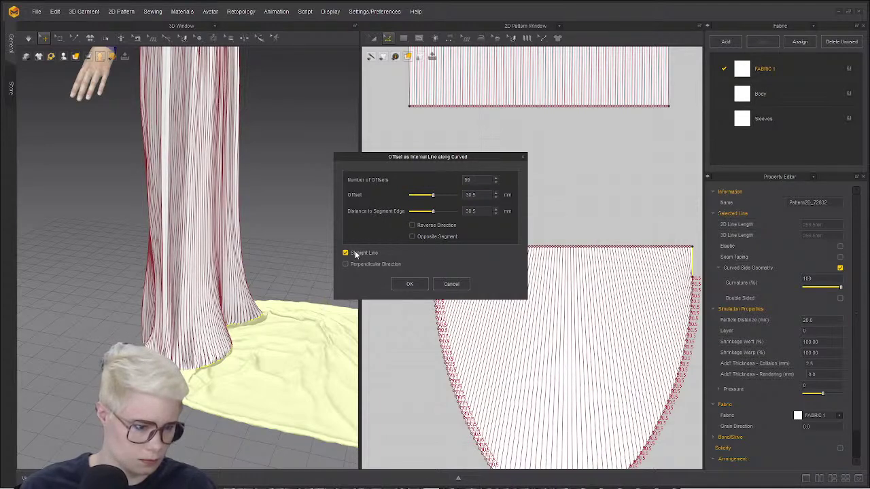
click(409, 285)
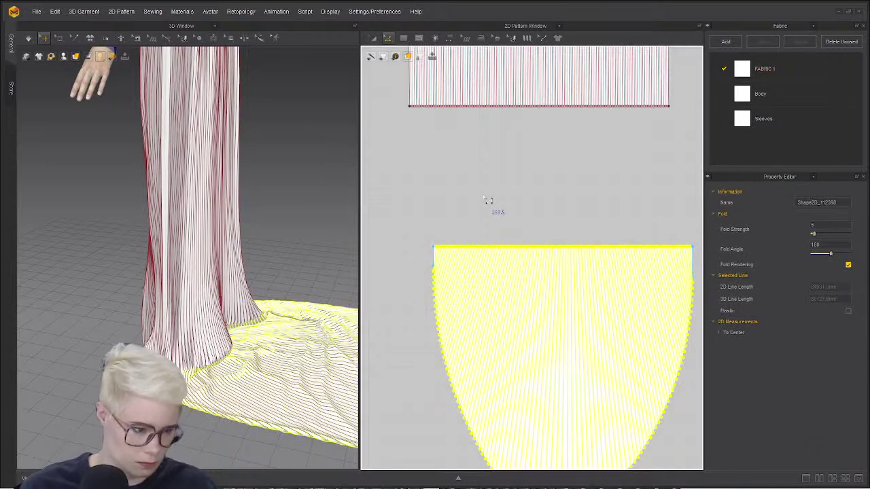
- Fold the train's internal lines into accordion pleats with a 0 - 360 fold angle, working across its full width
click(525, 38)
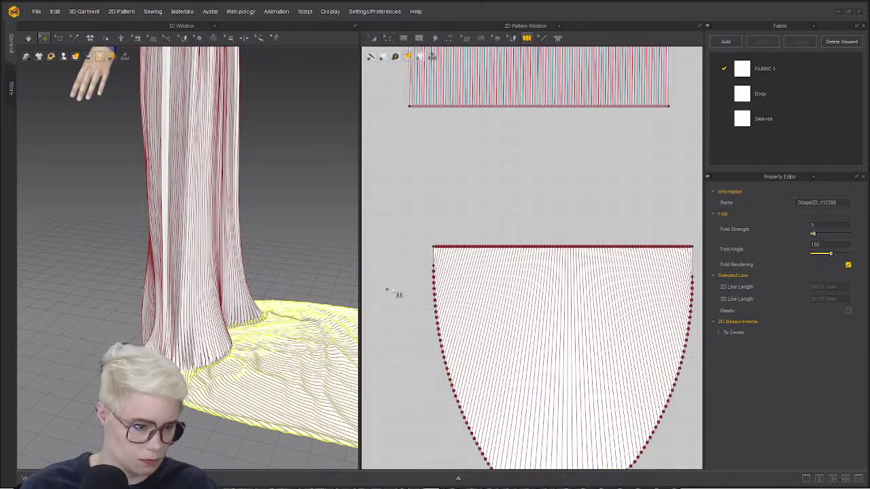
click(423, 253)
click(532, 292)
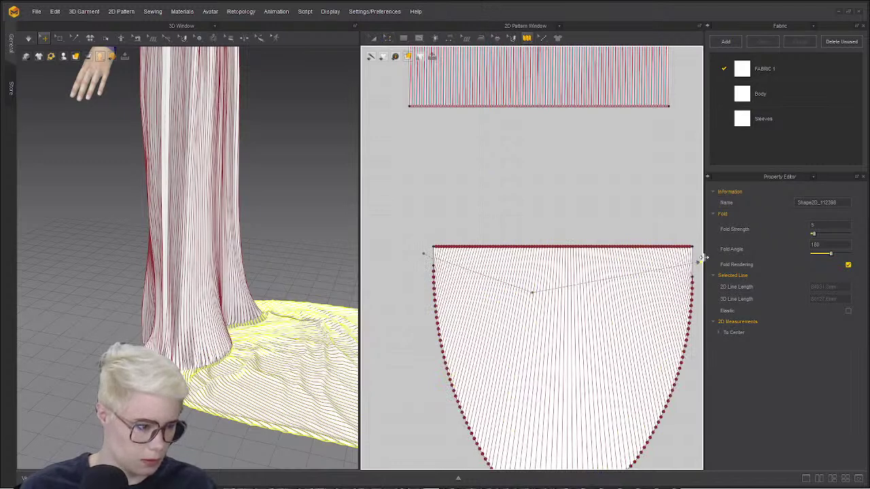
double_click(695, 261)
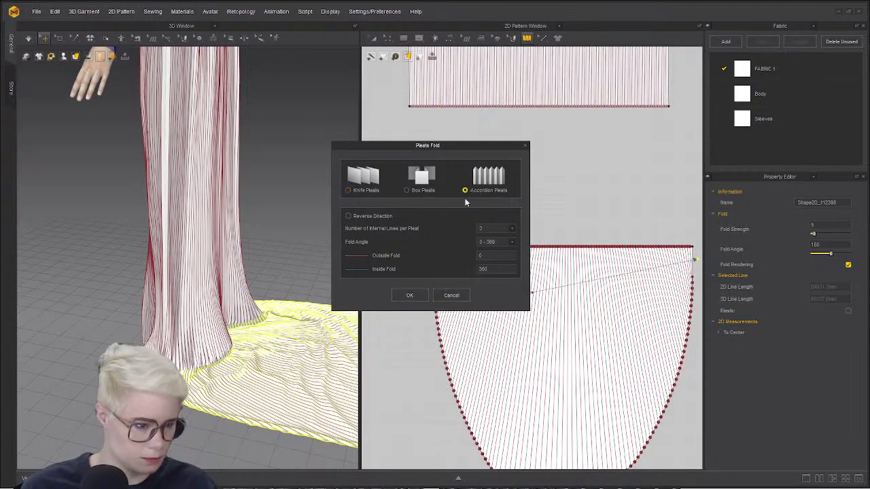
click(410, 296)
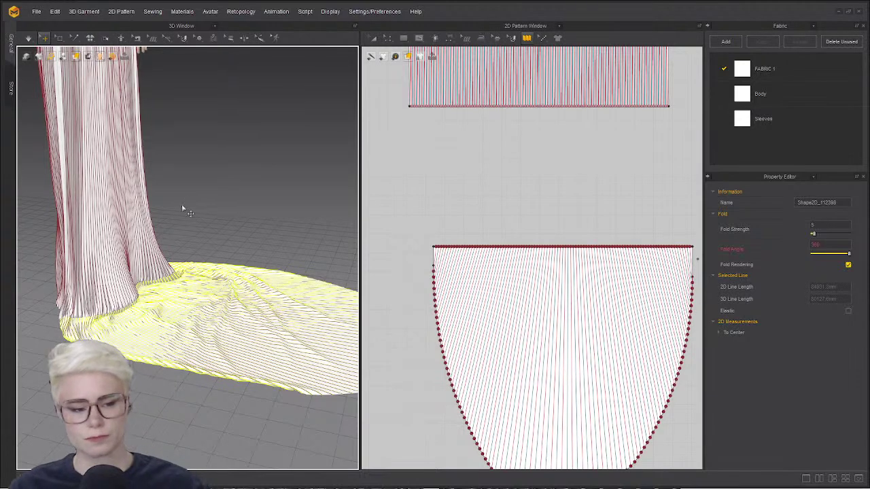
- Simulate the garment briefly so the train's new pleats form on the ground
key(space)
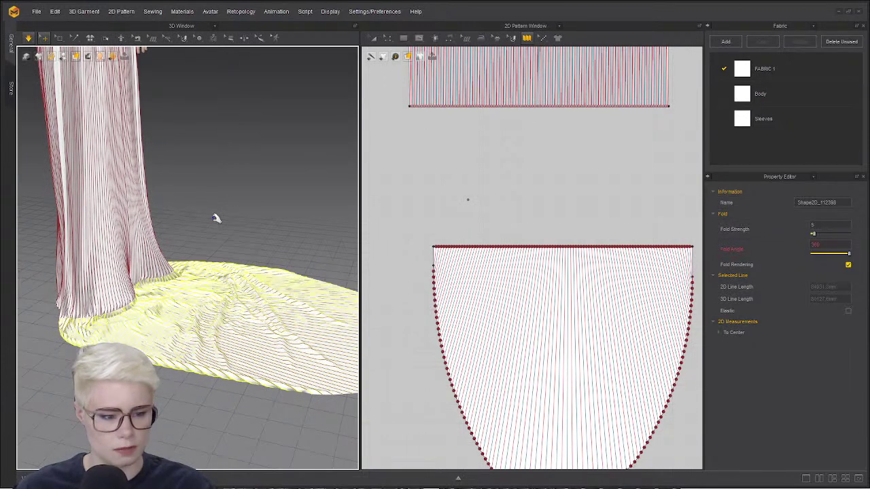
click(173, 282)
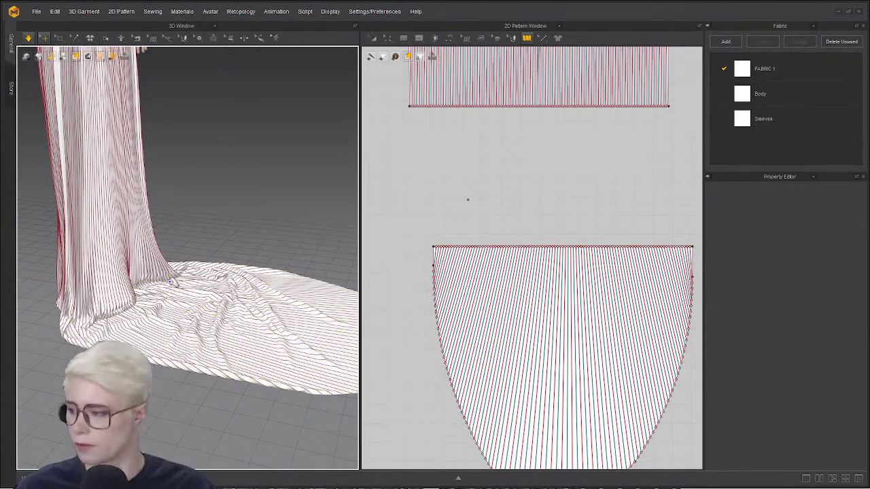
key(space)
- Examine the pleated dress front from the body up to the shoulder ruffle and collar
right_drag(174, 282, 163, 204)
scroll(163, 311, down, 5)
middle_drag(164, 203, 195, 284)
scroll(162, 301, up, 5)
scroll(182, 273, up, 3)
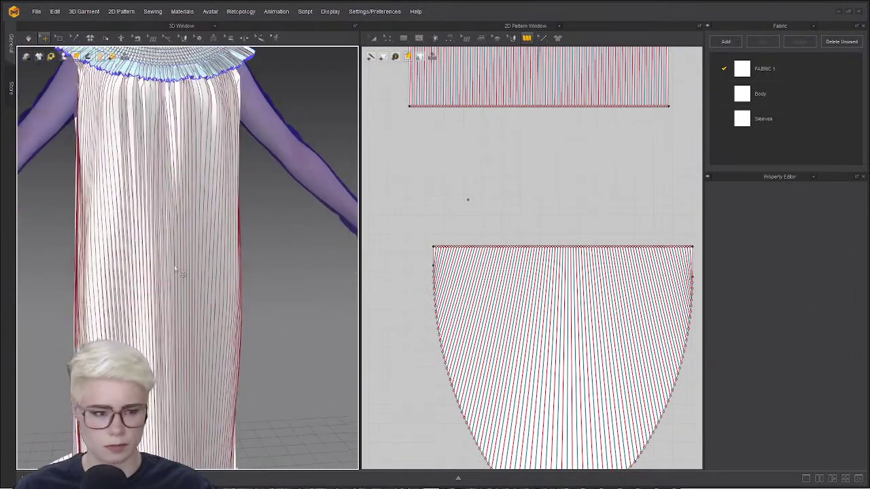
right_drag(180, 272, 171, 262)
middle_drag(177, 129, 187, 264)
scroll(187, 264, up, 3)
- Select the dress's pleated front, back and train patterns and freeze them
click(233, 261)
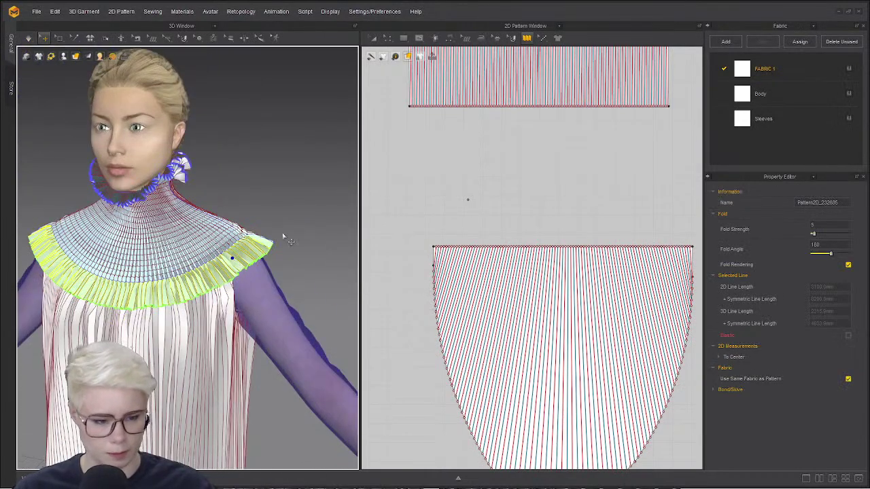
click(187, 325)
right_drag(272, 333, 191, 350)
middle_drag(323, 329, 268, 245)
shift+click(247, 274)
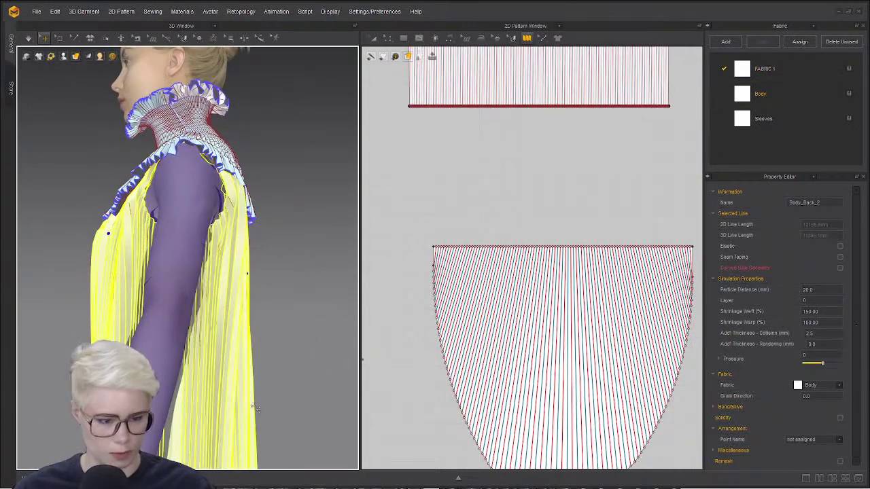
middle_drag(252, 406, 256, 112)
middle_drag(255, 381, 266, 160)
shift+click(320, 260)
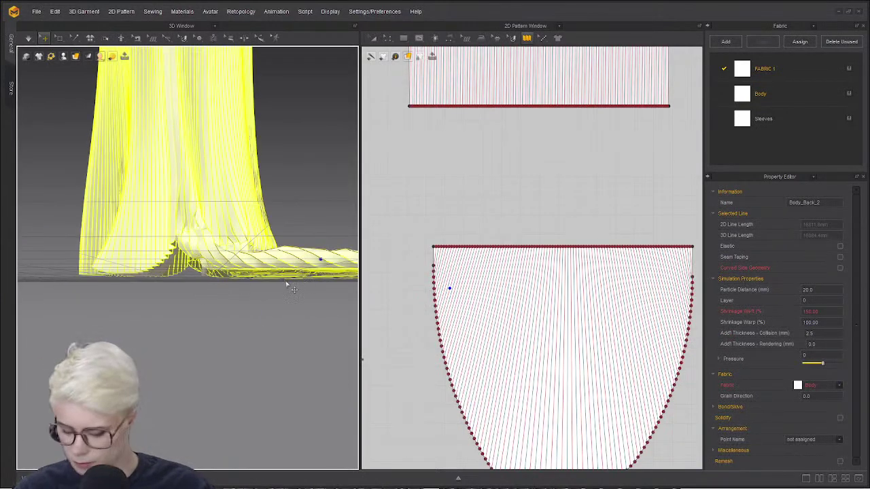
scroll(287, 284, down, 3)
middle_drag(282, 225, 272, 401)
scroll(272, 402, down, 1)
middle_drag(262, 176, 269, 365)
- Select both sleeves on the avatar and freeze them
click(225, 163)
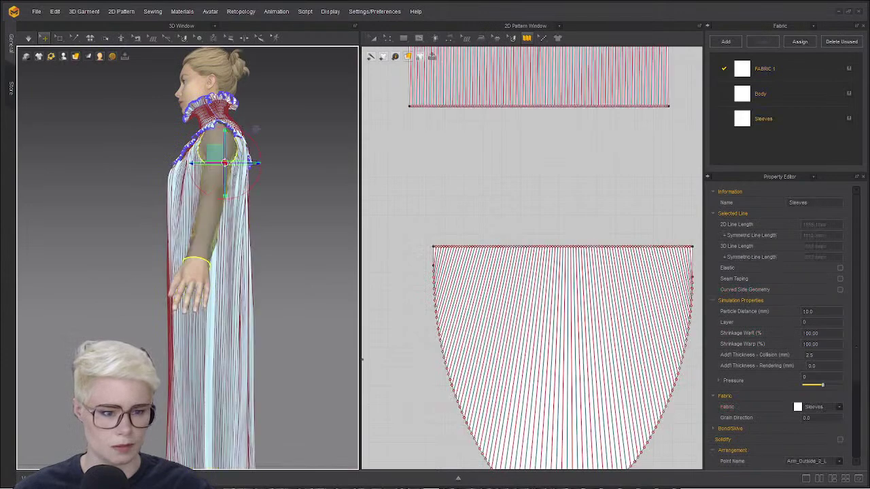
right_drag(256, 129, 167, 173)
scroll(573, 227, down, 6)
middle_drag(573, 227, 634, 307)
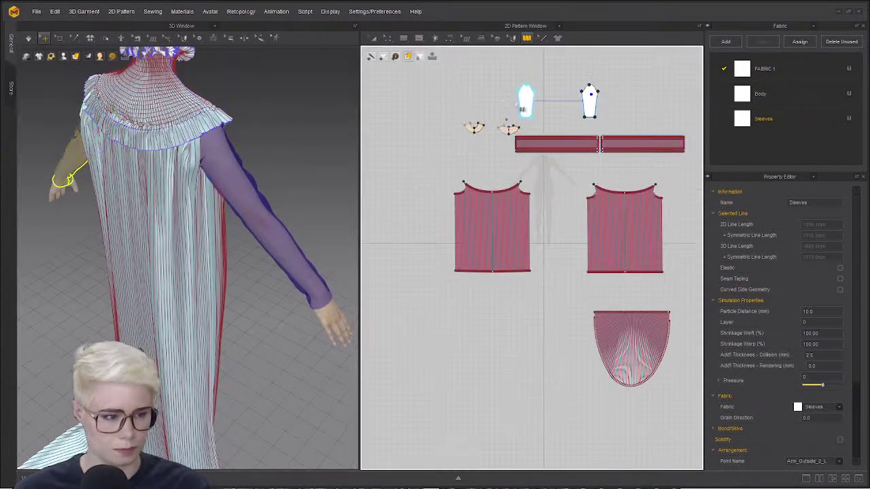
click(239, 189)
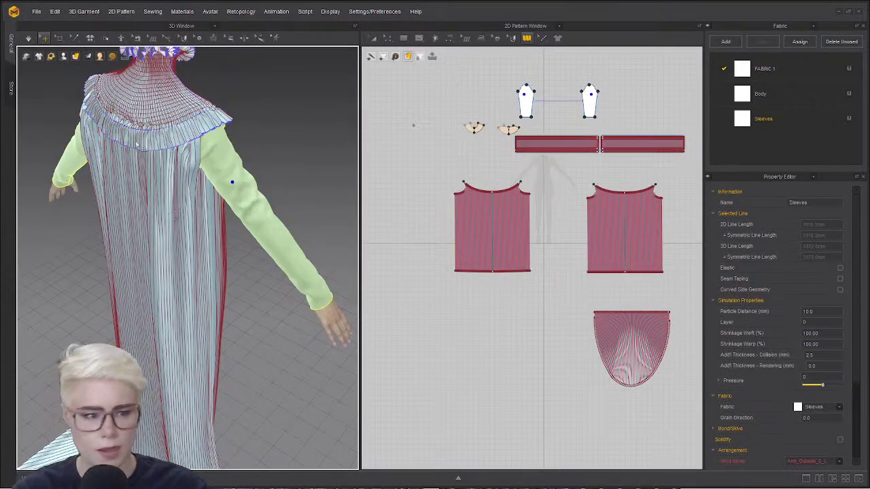
scroll(194, 211, up, 4)
scroll(501, 161, up, 6)
middle_drag(501, 161, 455, 315)
scroll(455, 315, down, 3)
- Move the two sleeve patterns in the 2D layout to open space well above the collar and ruffle pieces
key(a)
drag(612, 217, 614, 201)
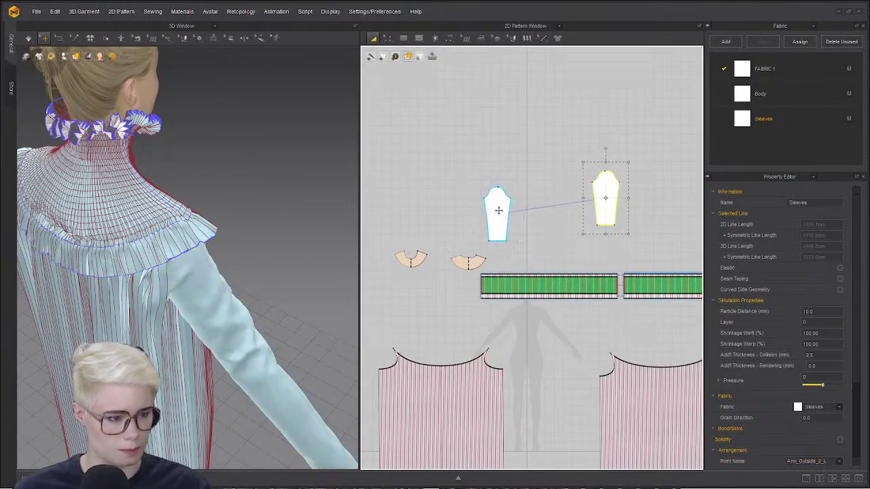
drag(498, 211, 498, 138)
shift+drag(605, 204, 601, 98)
click(514, 74)
middle_drag(501, 52, 457, 228)
scroll(457, 228, down, 3)
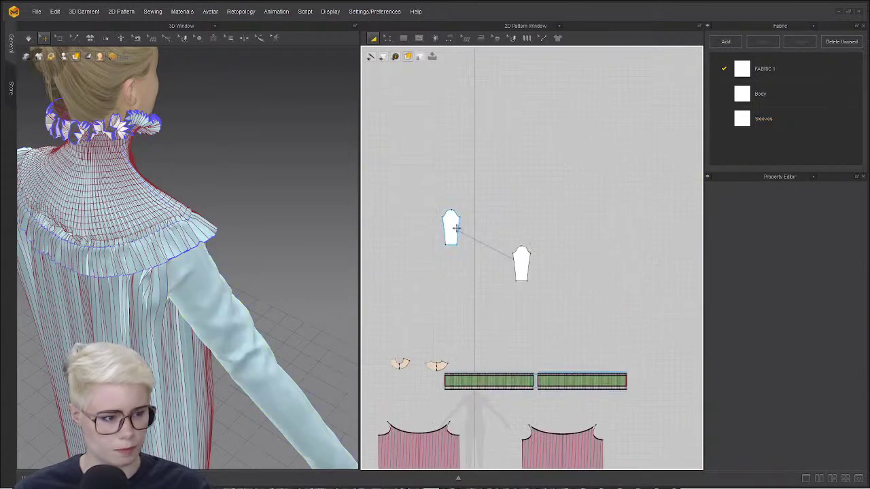
drag(447, 225, 452, 292)
scroll(514, 297, up, 5)
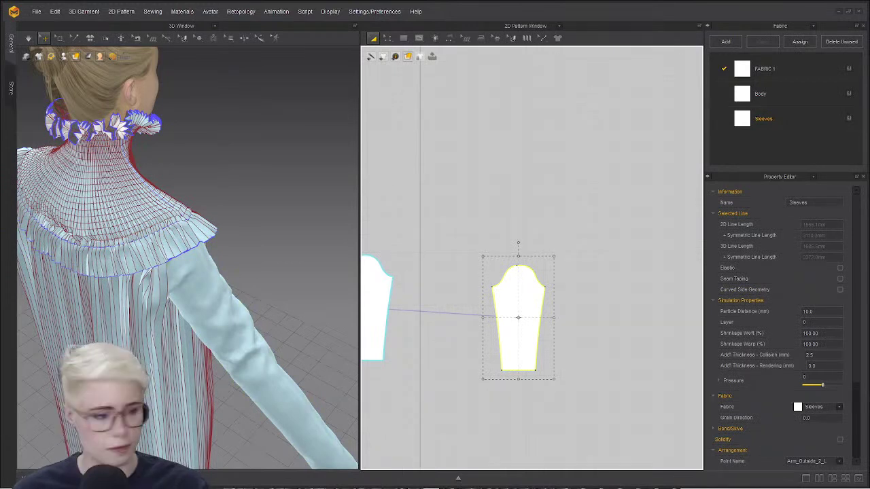
right_drag(533, 359, 535, 278)
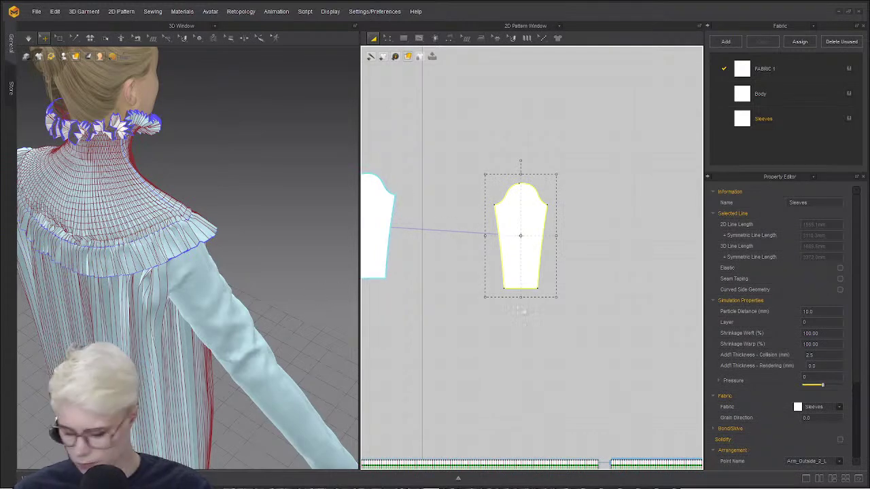
- Create outer copies of both sleeves with Layer Clone (Over) and place them above the original patterns
middle_drag(516, 219, 562, 223)
shift+click(406, 208)
right_click(406, 208)
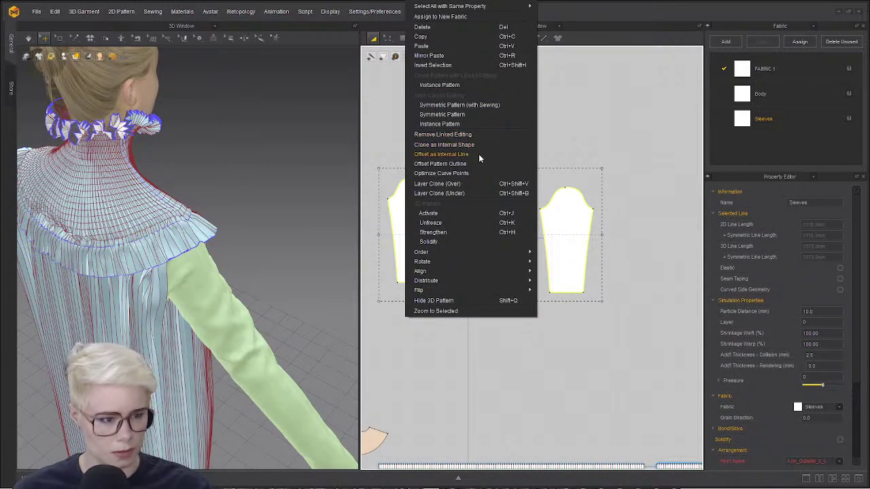
click(475, 185)
scroll(516, 82, up, 2)
middle_drag(516, 80, 496, 198)
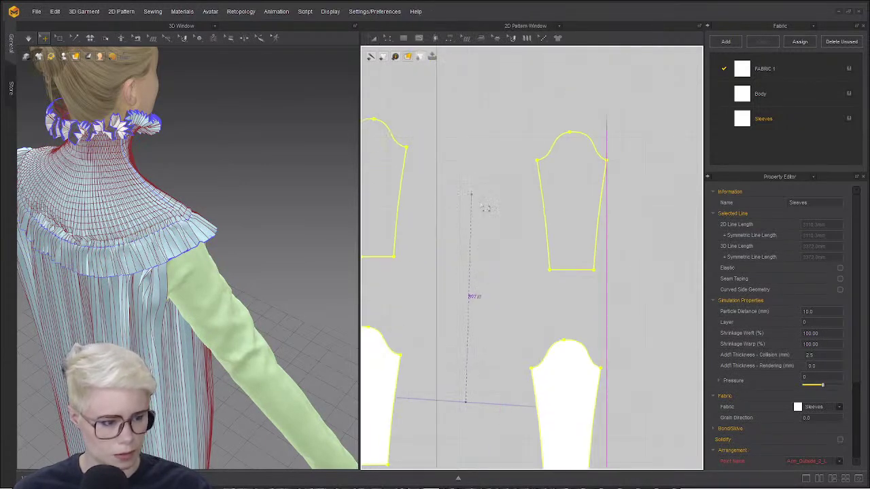
click(464, 197)
- Remove linked editing from the cloned sleeves, then relink the pair as Symmetric Pattern (with Sewing)
right_click(553, 201)
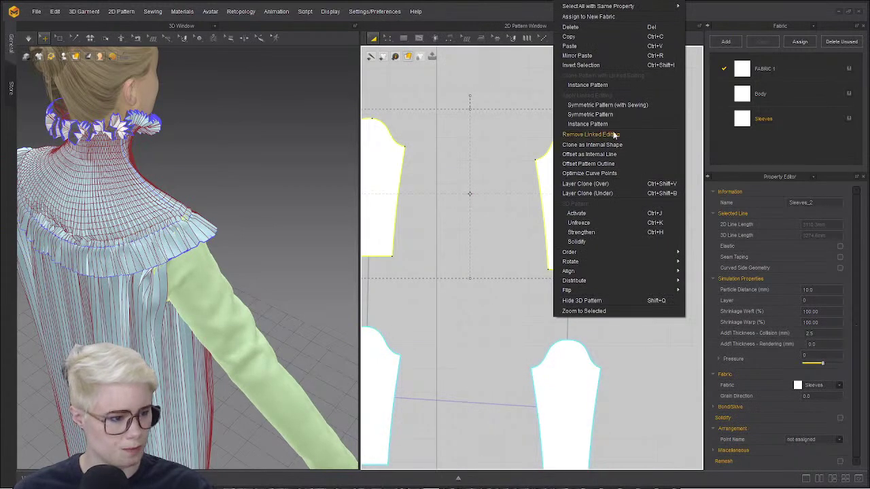
click(565, 152)
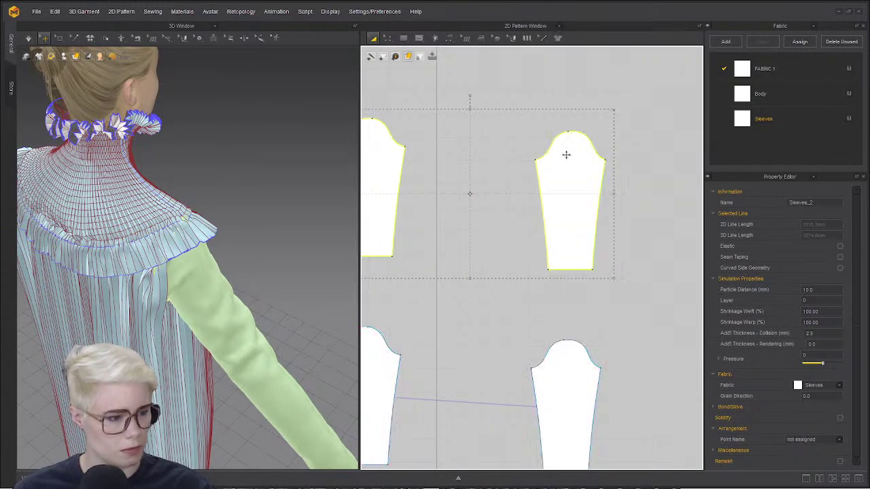
right_click(563, 164)
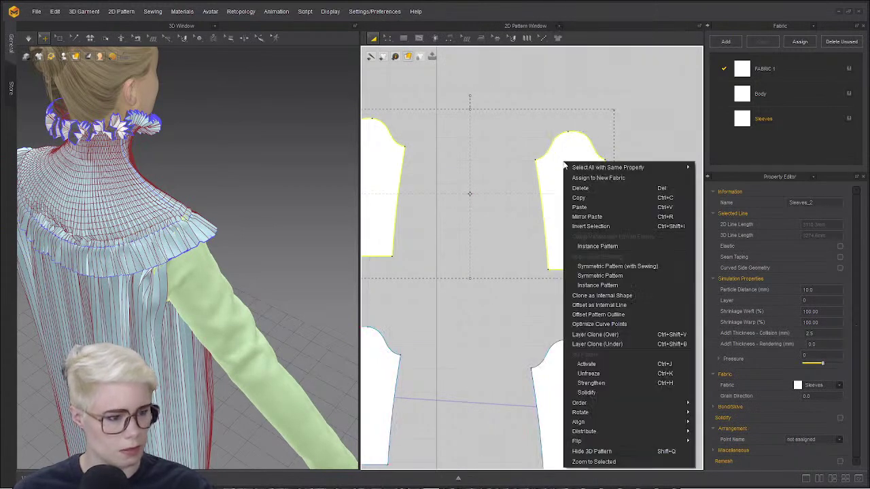
click(639, 268)
click(555, 156)
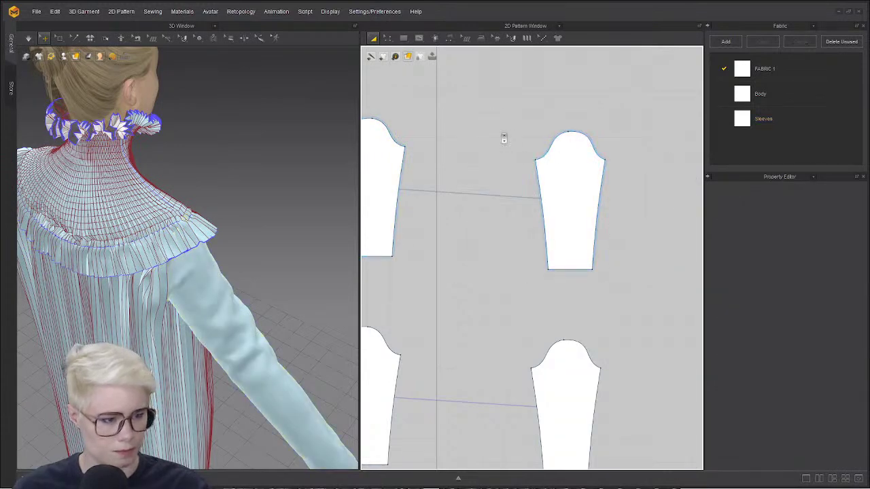
- Unfreeze both cloned sleeves and simulate them briefly over the original sleeves
scroll(504, 138, down, 2)
middle_drag(589, 136, 638, 147)
middle_drag(292, 373, 253, 222)
right_drag(252, 222, 258, 194)
click(89, 216)
click(94, 212)
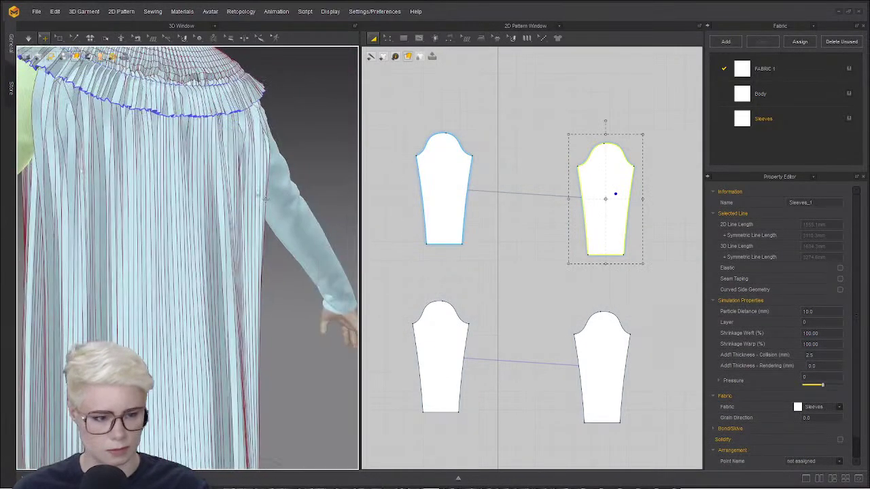
shift+click(266, 198)
scroll(197, 212, up, 3)
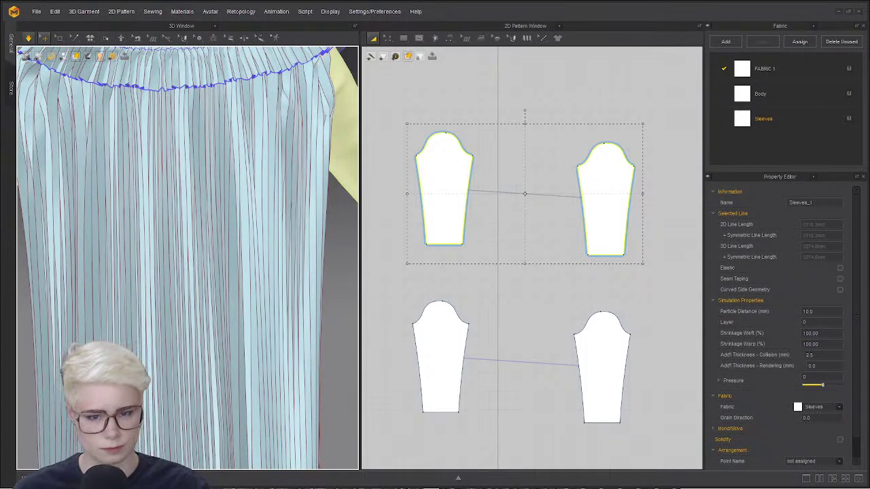
scroll(268, 201, down, 3)
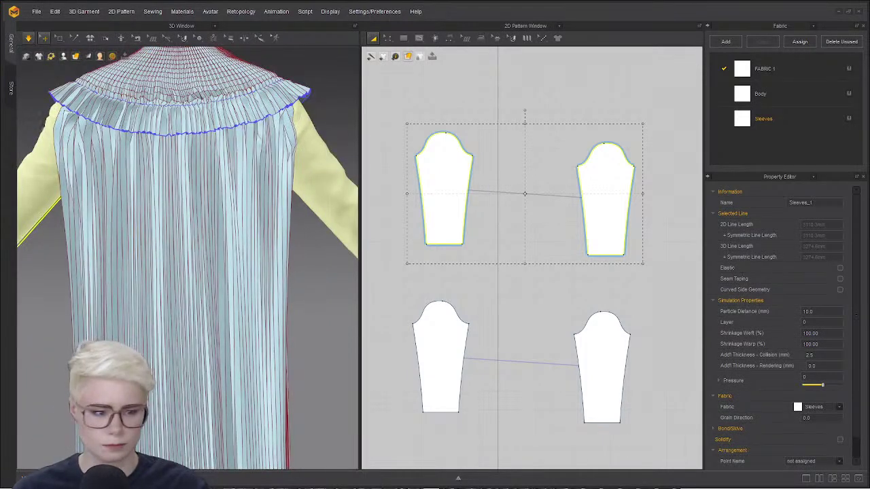
right_drag(300, 116, 210, 115)
scroll(184, 277, down, 3)
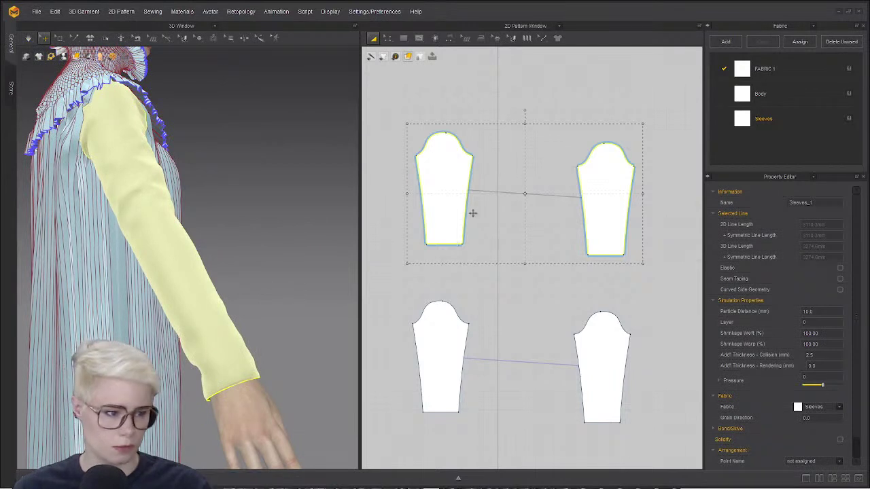
- Scale both cloned sleeve patterns to 200 % height and 134.52 % width
right_drag(524, 120, 527, 67)
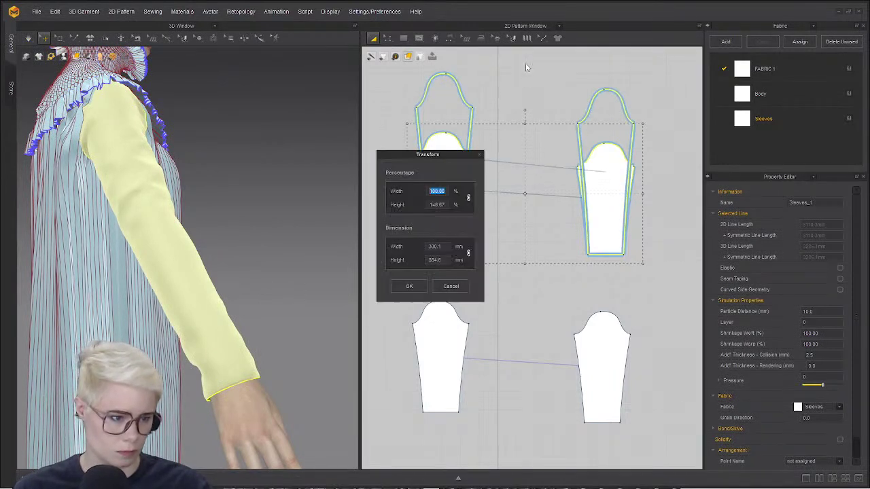
text(200)
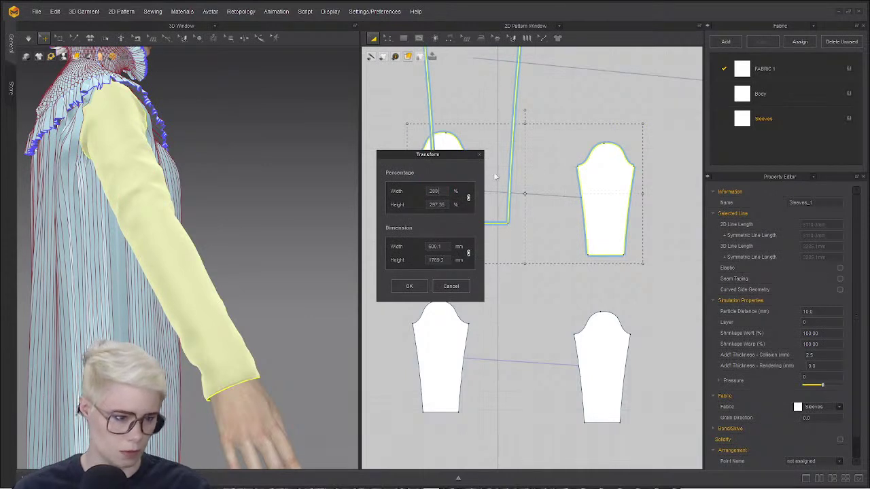
key(ctrl+z)
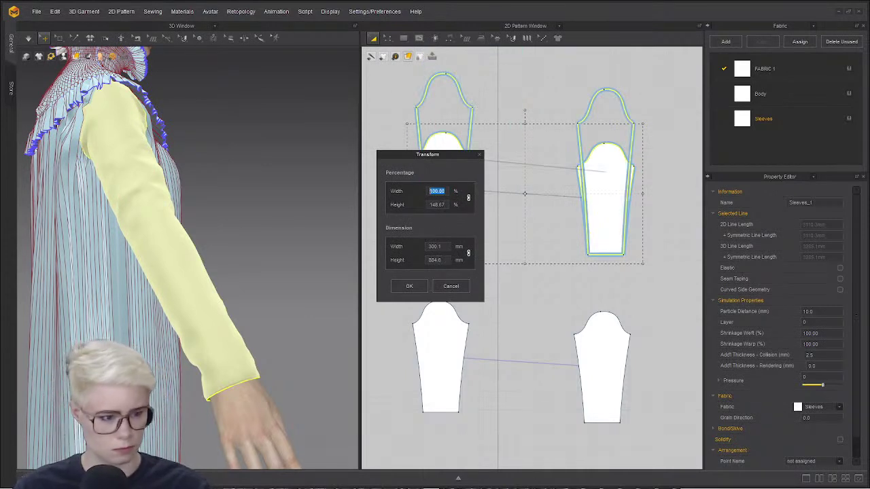
key(Tab)
text(200)
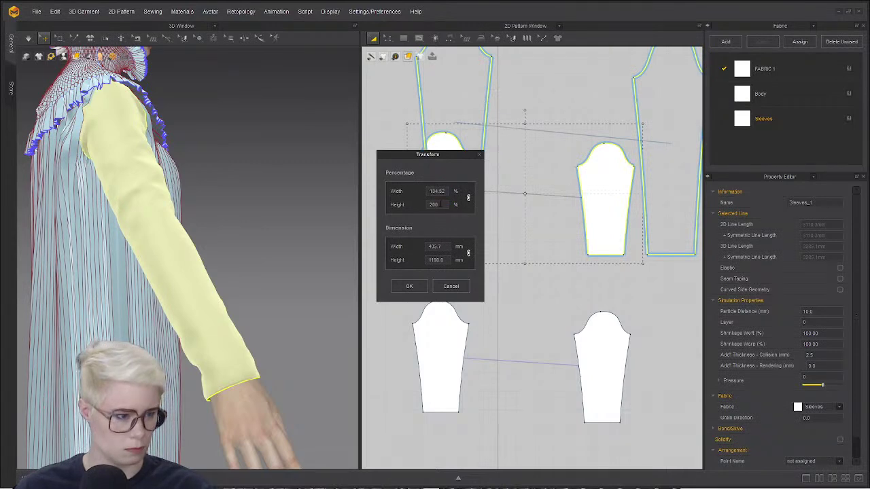
click(408, 285)
scroll(611, 151, up, 2)
scroll(603, 165, down, 4)
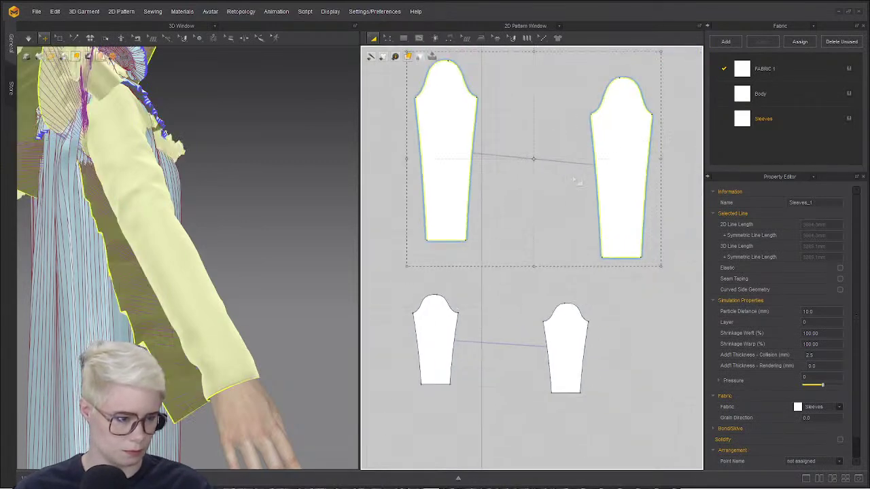
click(533, 183)
scroll(525, 108, up, 5)
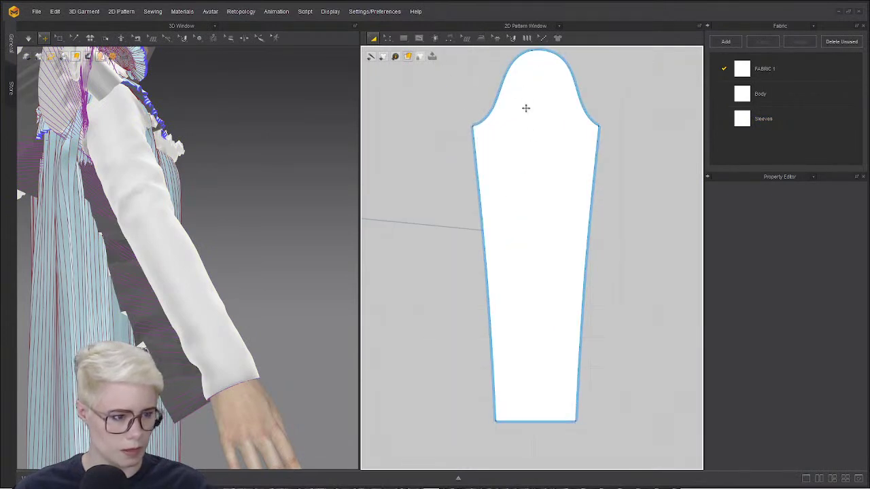
click(418, 38)
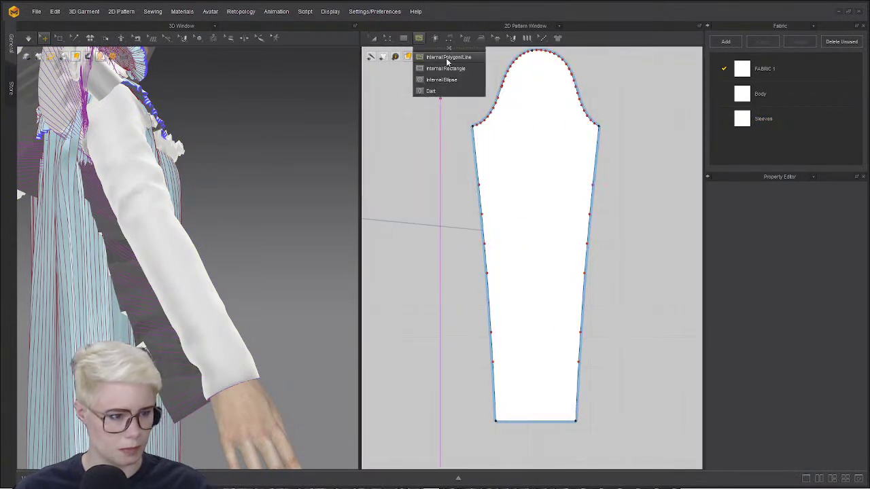
key(z)
click(542, 421)
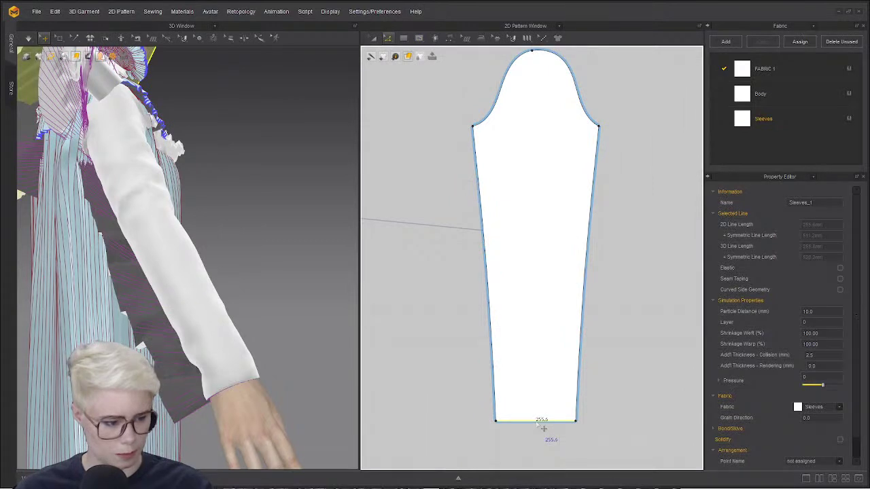
right_click(537, 421)
click(446, 225)
scroll(437, 231, down, 3)
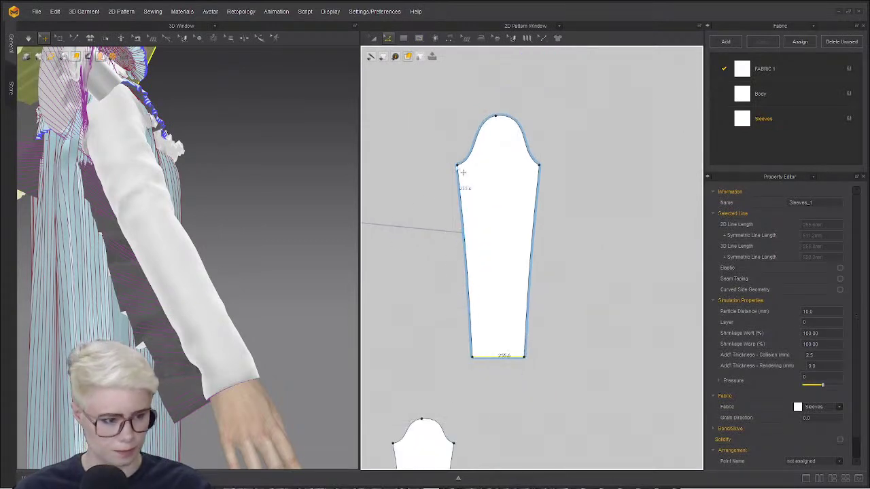
scroll(455, 165, up, 2)
click(416, 195)
click(420, 39)
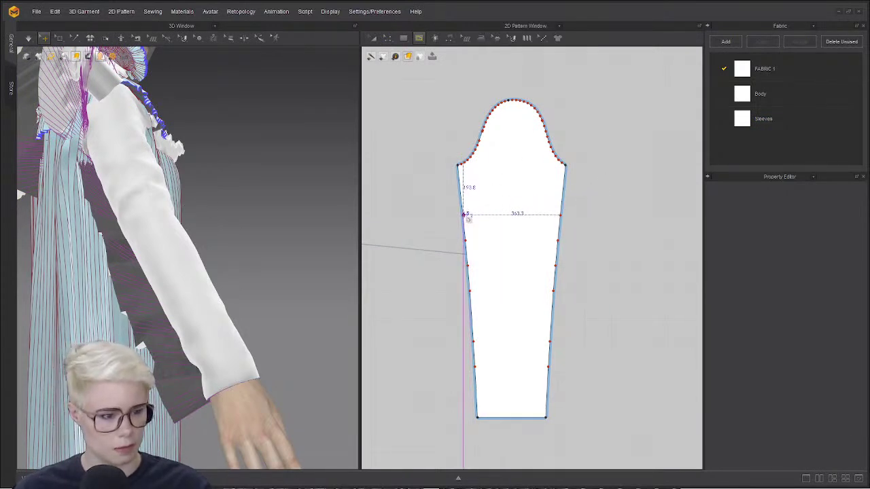
click(467, 216)
click(429, 264)
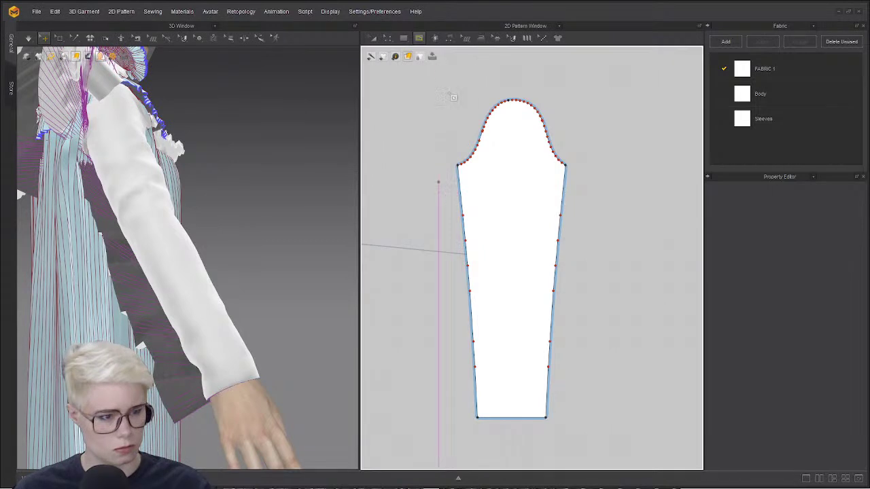
- Draw a horizontal internal line about 384 mm long across the enlarged sleeve, a short way below the underarm corners
click(421, 38)
click(436, 78)
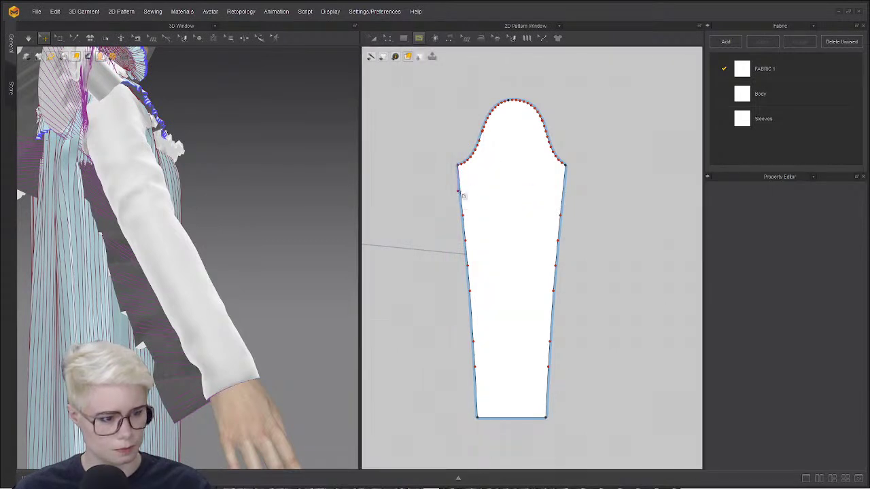
scroll(465, 196, up, 5)
scroll(490, 191, down, 3)
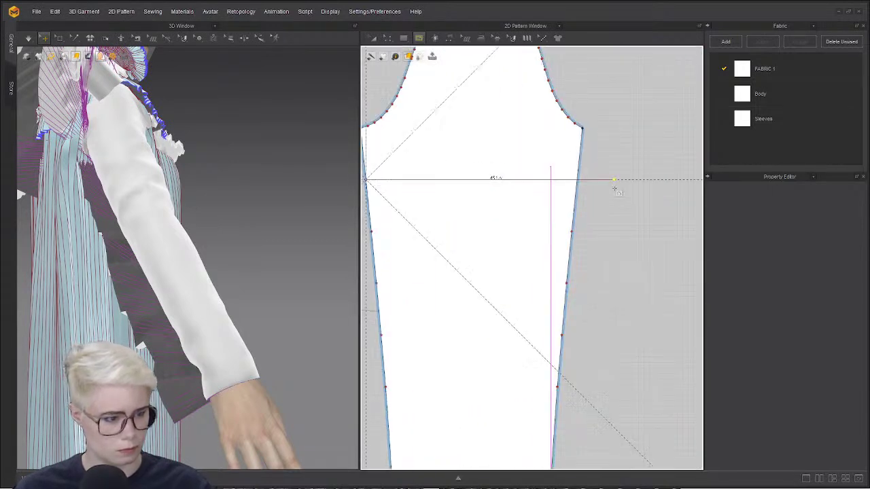
click(578, 180)
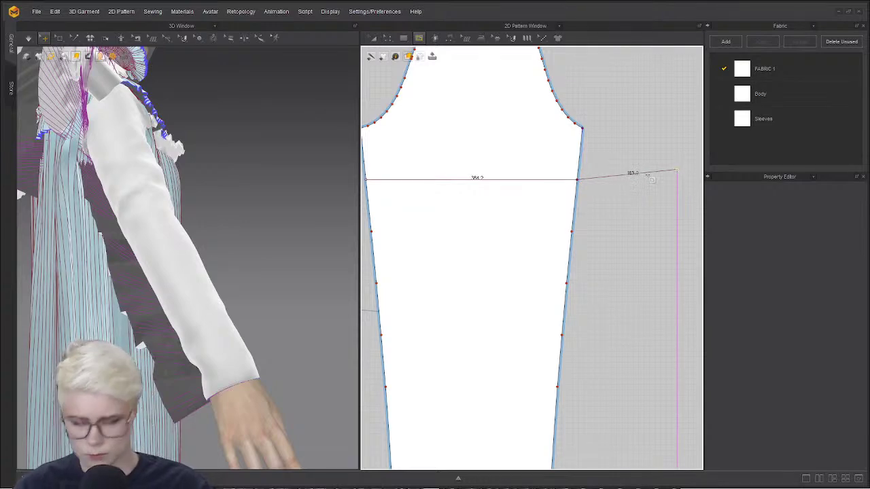
key(Return)
scroll(469, 234, down, 5)
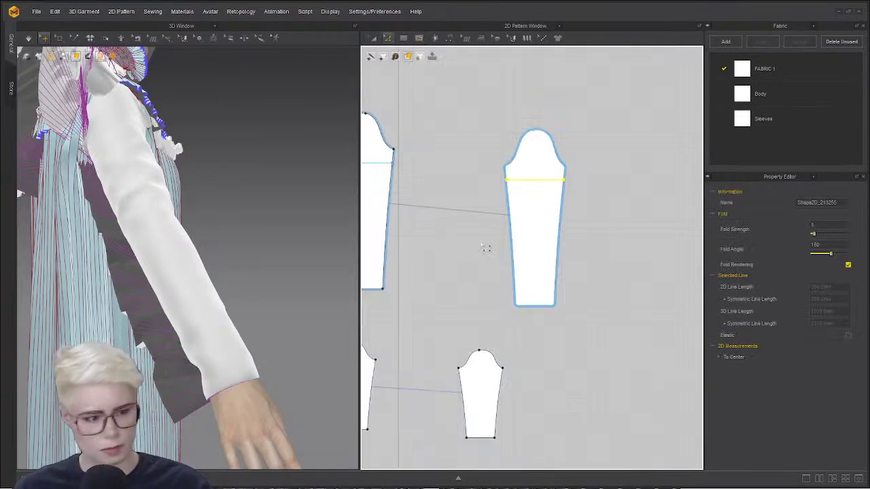
- Inspect the enlarged sleeve on the avatar from several angles, around the shoulder and beneath the pleated collar ruffle
key(a)
scroll(180, 286, down, 5)
right_drag(181, 288, 281, 188)
scroll(281, 188, up, 5)
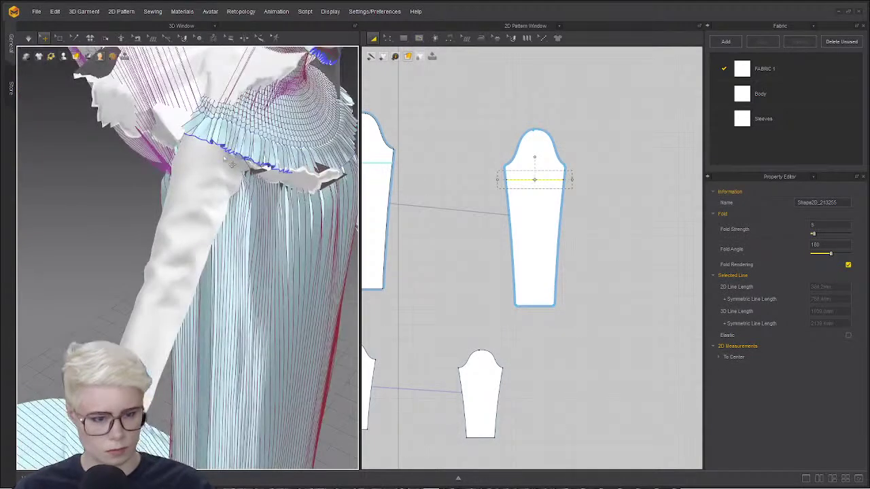
click(246, 142)
right_drag(110, 170, 211, 204)
scroll(366, 215, down, 2)
right_drag(272, 201, 202, 203)
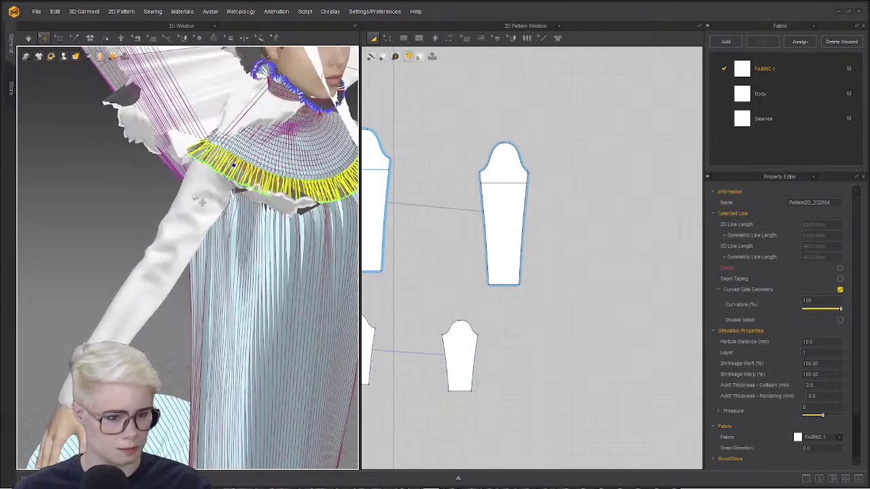
click(201, 202)
click(445, 193)
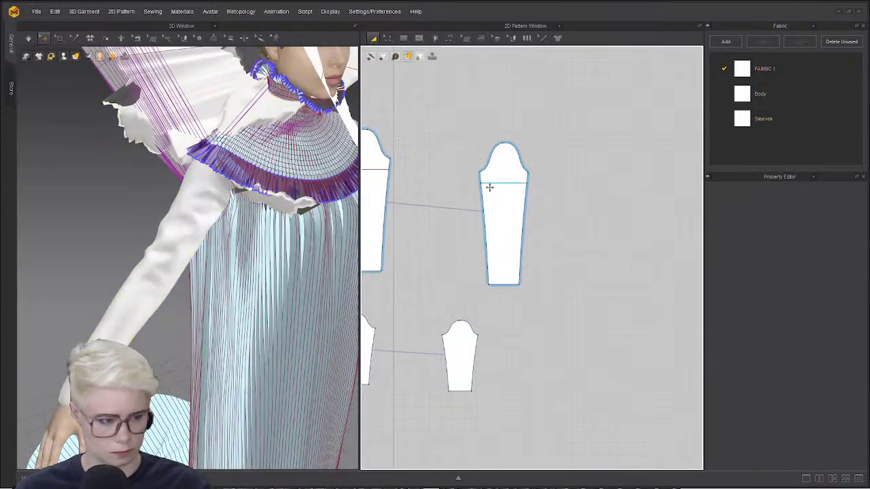
- Cut the enlarged sleeve into an upper and a lower piece along its horizontal internal line
scroll(489, 187, up, 3)
click(537, 179)
right_click(532, 177)
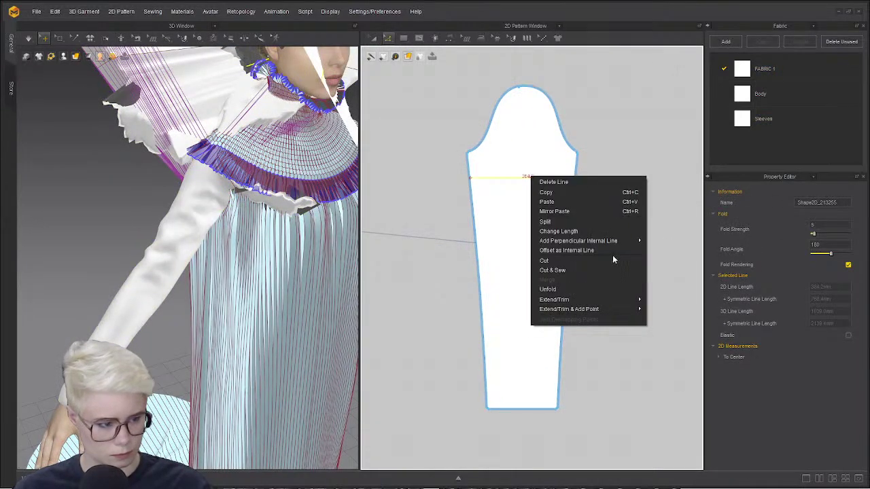
click(570, 260)
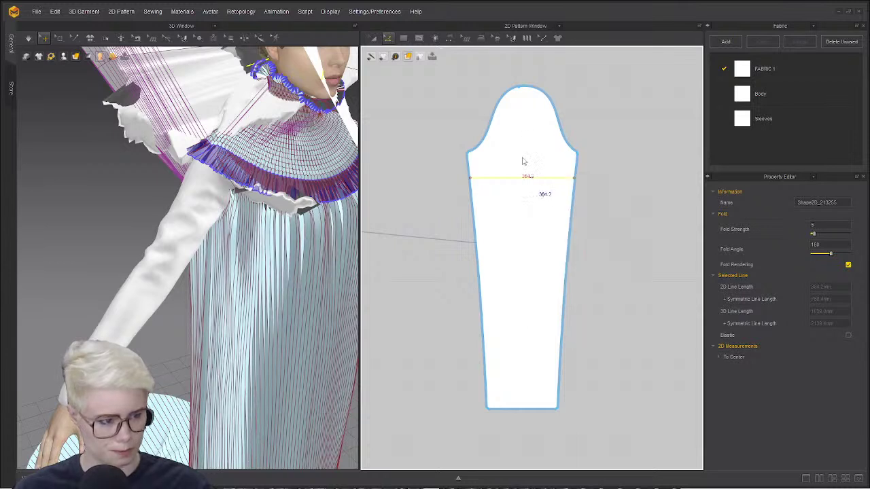
click(429, 262)
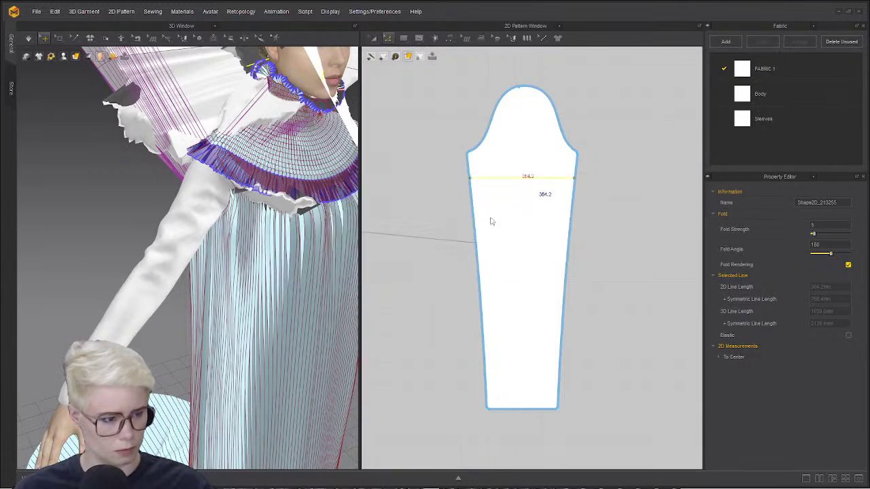
- Try to link the two separated upper sleeve pieces as Symmetric Pattern (with Sewing)
scroll(503, 190, up, 2)
scroll(503, 191, down, 5)
scroll(519, 187, down, 1)
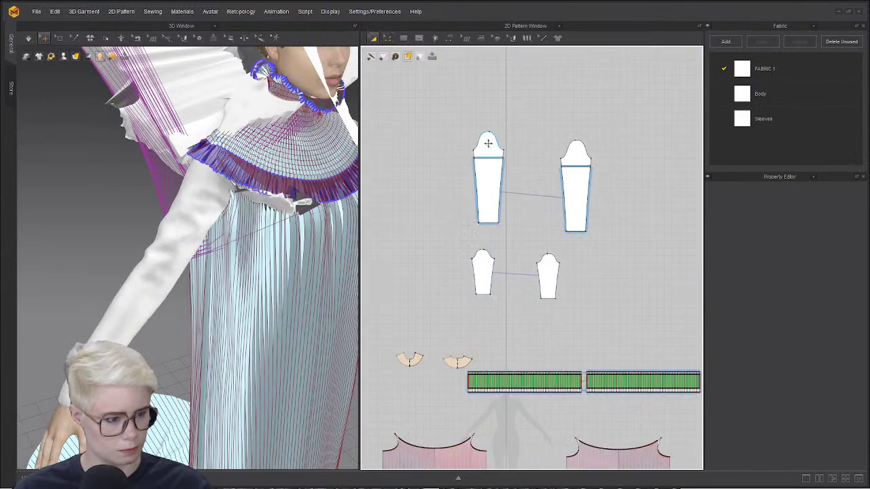
click(489, 143)
shift+click(575, 148)
right_click(583, 156)
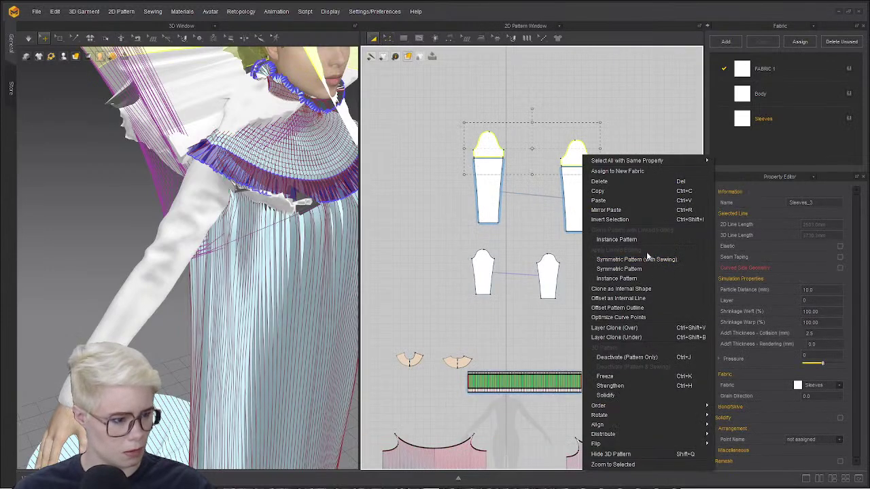
click(646, 260)
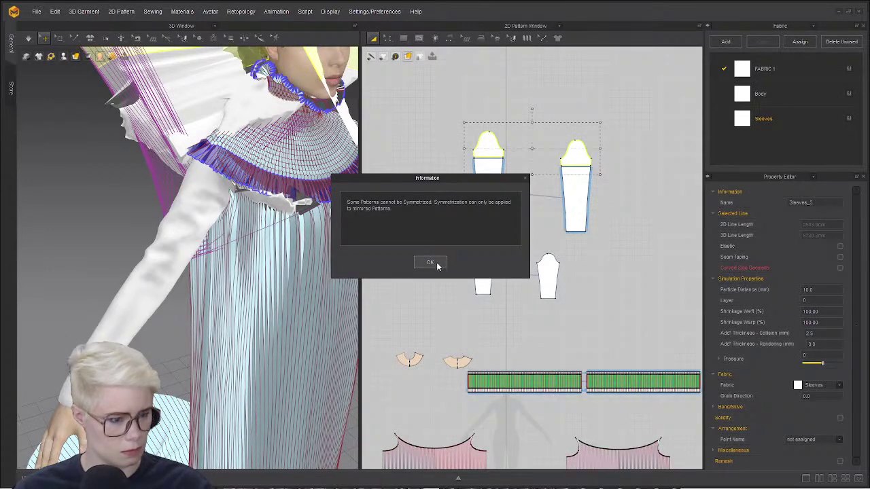
click(438, 266)
- Undo the cut that split the enlarged sleeves into upper and lower pieces
scroll(513, 157, up, 5)
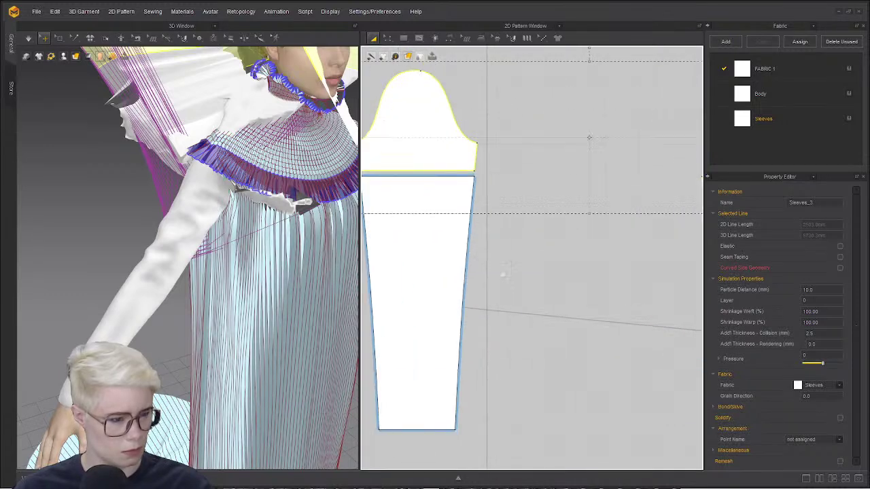
scroll(596, 200, down, 3)
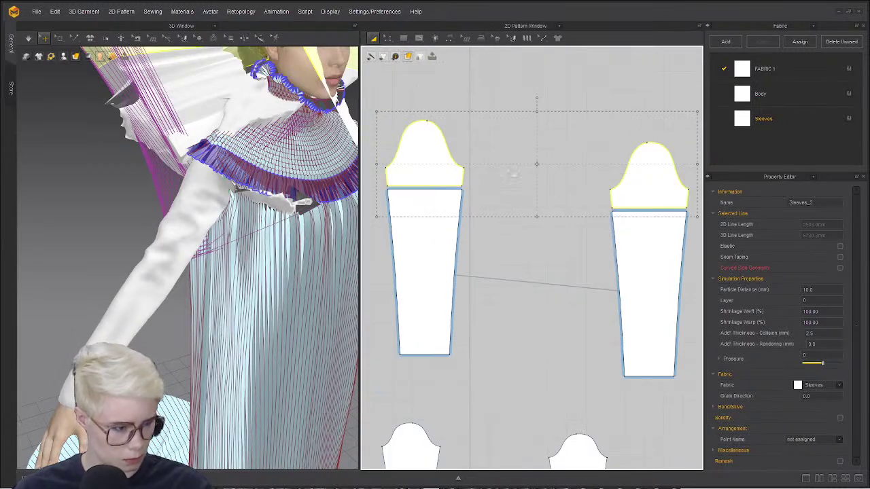
key(Escape)
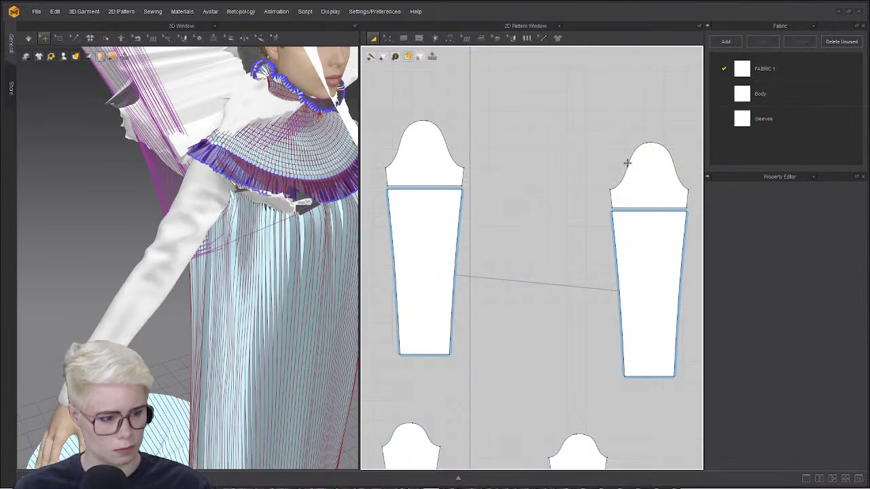
key(ctrl+z)
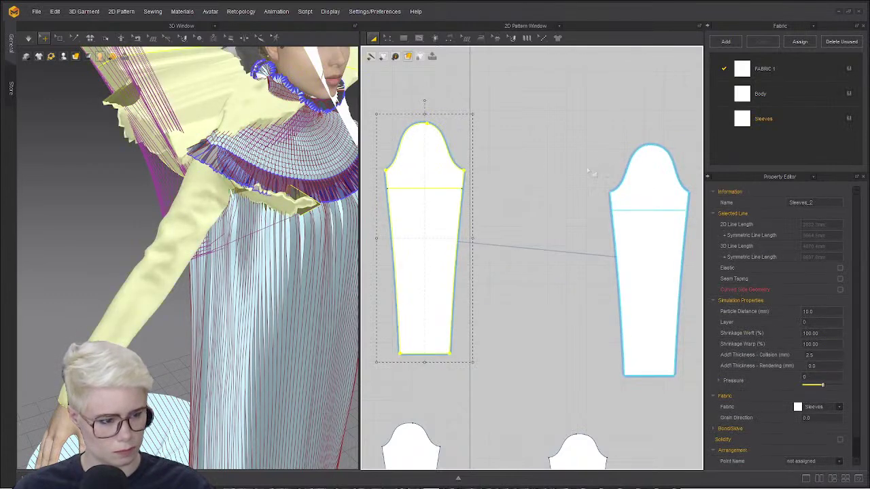
- Create 34 offset internal lines along the curve between the enlarged sleeve's horizontal internal line and its hem
click(578, 205)
scroll(560, 211, down, 2)
middle_drag(555, 210, 470, 150)
scroll(503, 160, down, 1)
scroll(523, 184, up, 5)
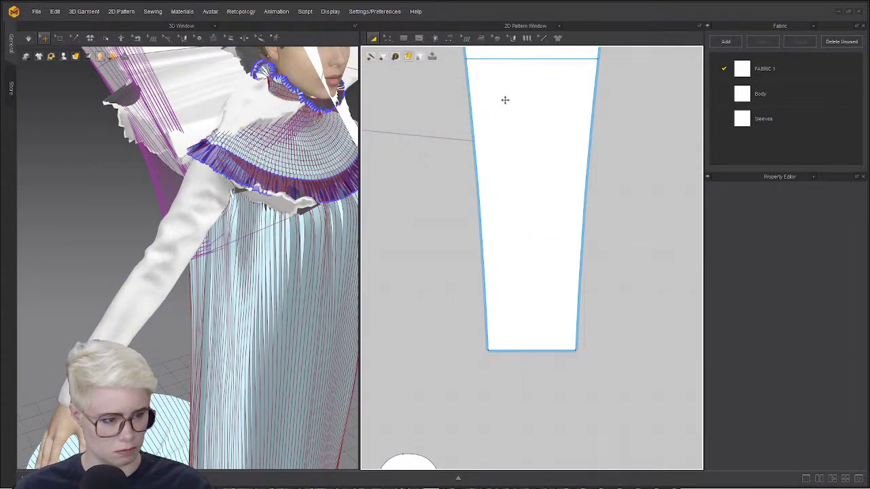
scroll(537, 112, down, 1)
key(z)
click(565, 77)
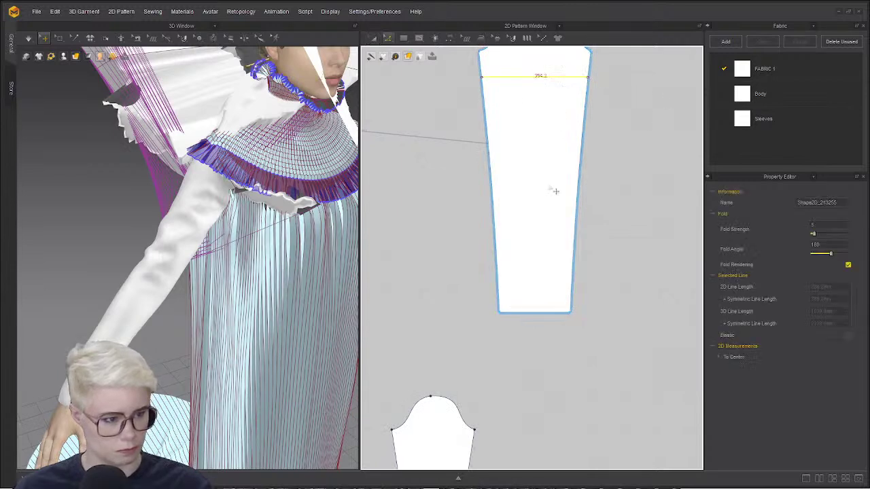
shift+click(534, 312)
right_click(529, 313)
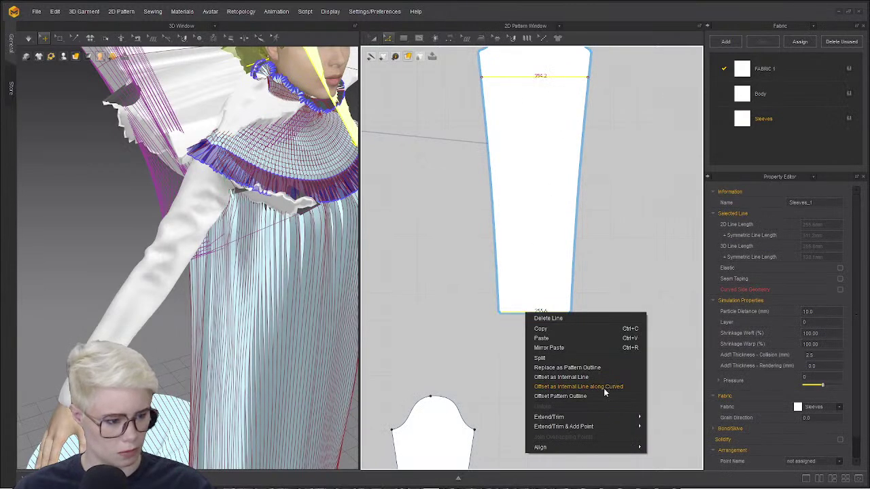
click(604, 387)
click(497, 178)
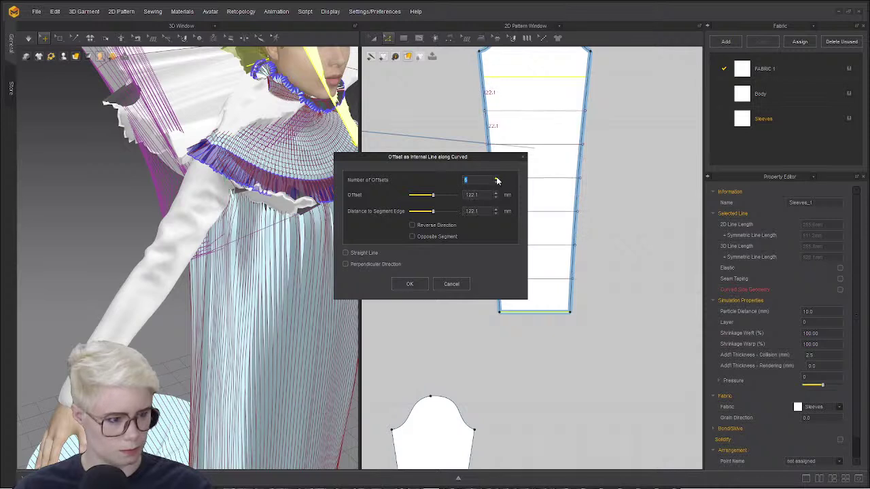
drag(497, 179, 497, 179)
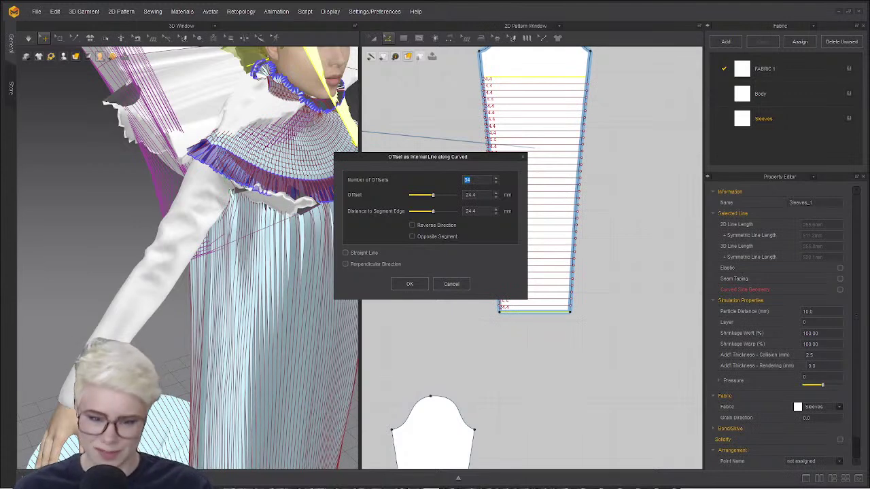
drag(418, 161, 213, 119)
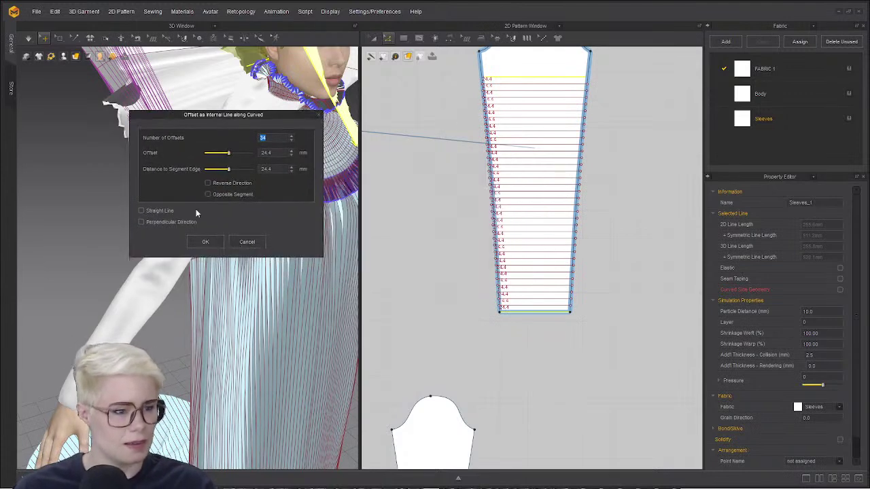
click(206, 243)
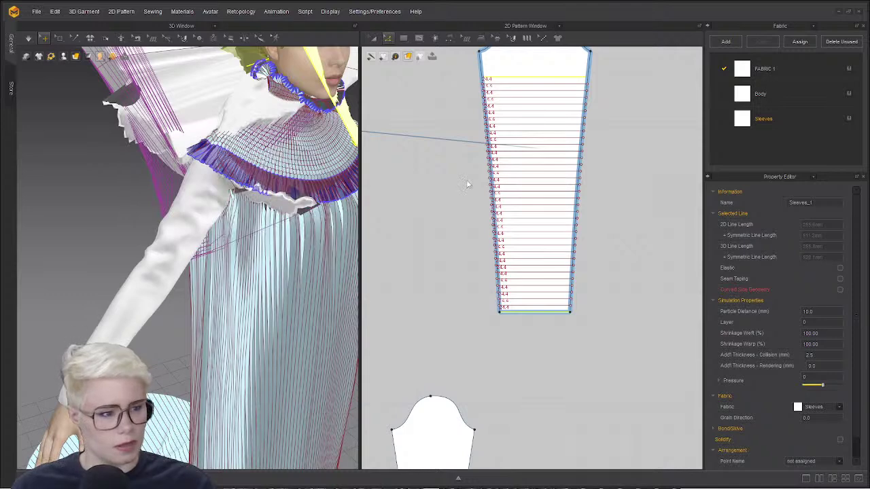
- Cut and sew the enlarged sleeve along its uppermost horizontal internal line, separating the plain cap from the lined section
scroll(448, 234, down, 3)
scroll(478, 206, up, 4)
middle_drag(445, 225, 514, 170)
scroll(478, 207, down, 1)
click(584, 199)
click(452, 177)
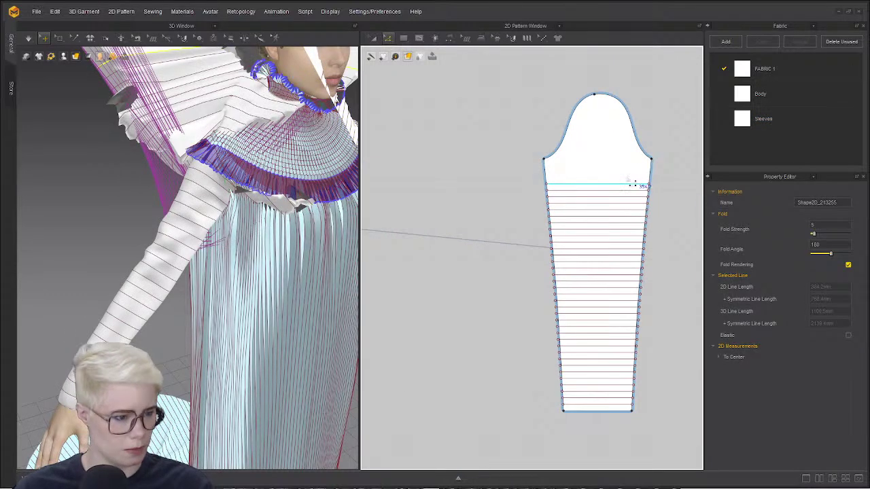
scroll(606, 187, down, 2)
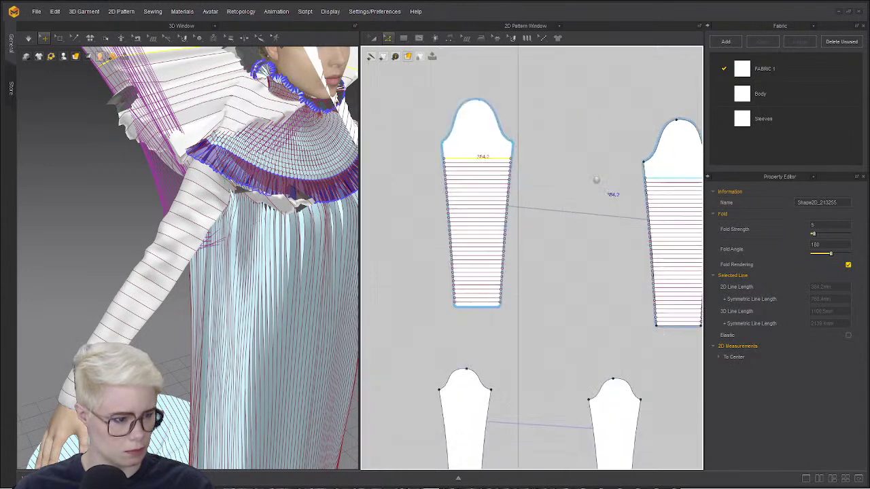
right_click(501, 159)
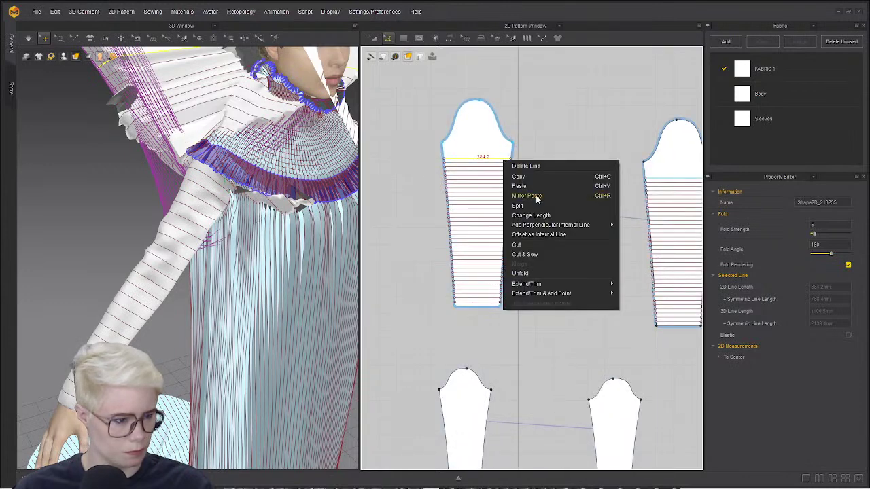
click(542, 255)
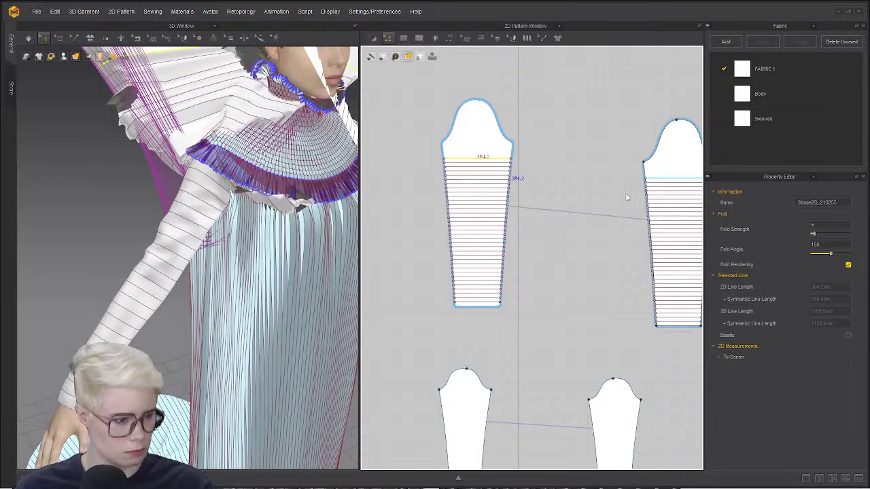
- Move the enlarged sleeves away from both of the avatar's arms in 3D, exposing the original sleeves
middle_drag(558, 156, 507, 162)
scroll(197, 194, down, 3)
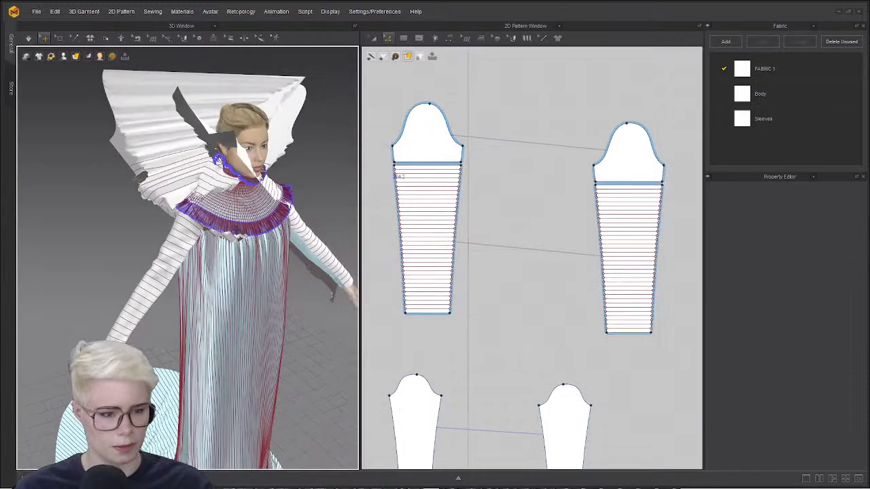
click(426, 245)
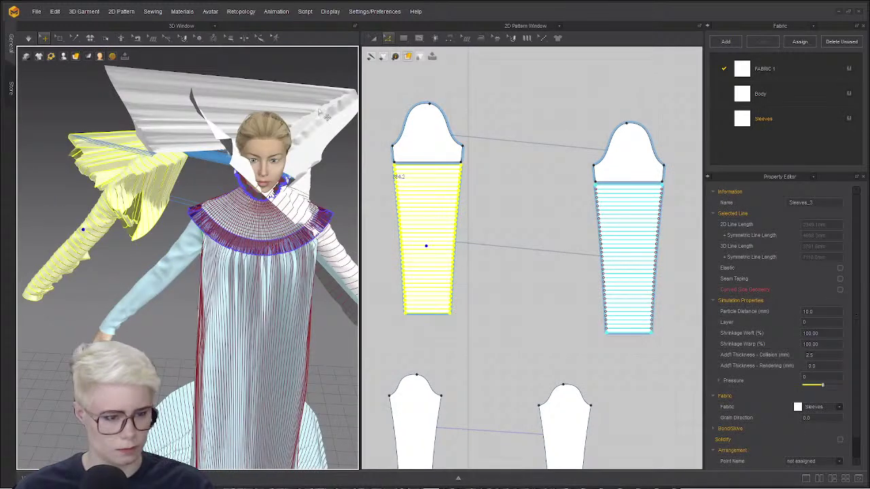
click(601, 206)
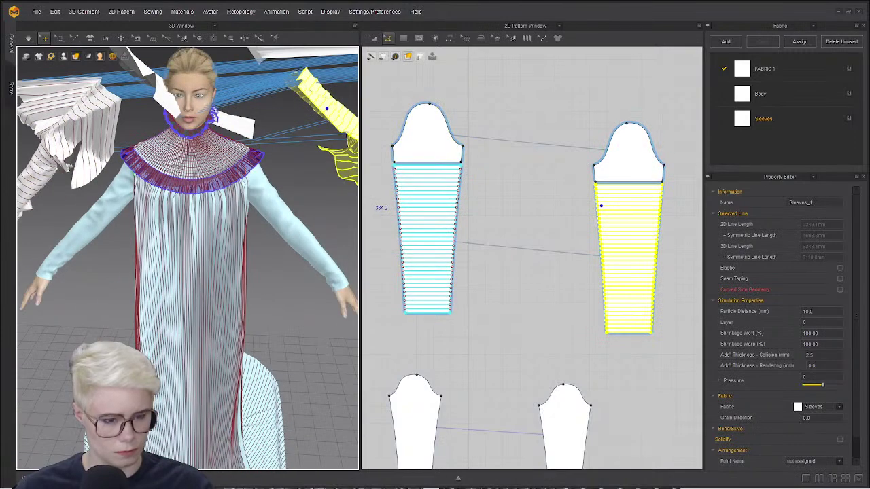
click(189, 209)
right_drag(136, 231, 162, 206)
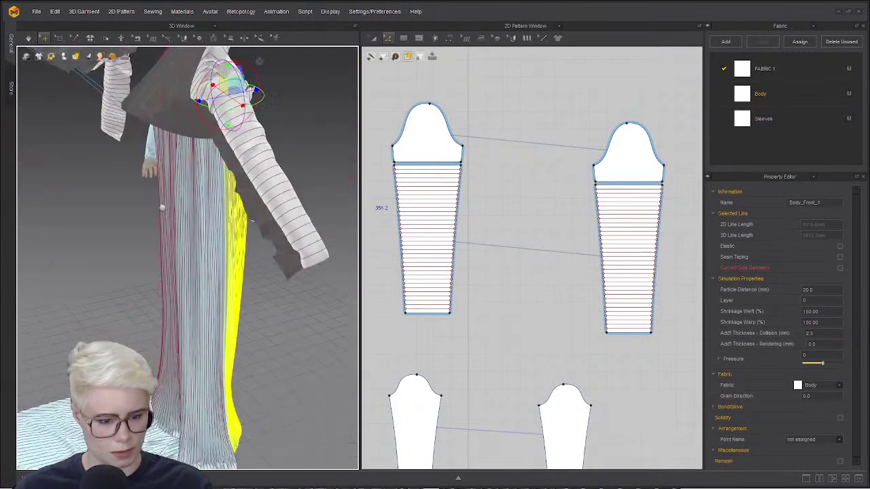
middle_drag(197, 224, 272, 130)
shift+click(248, 168)
shift+click(197, 325)
right_drag(197, 325, 215, 195)
scroll(460, 266, down, 5)
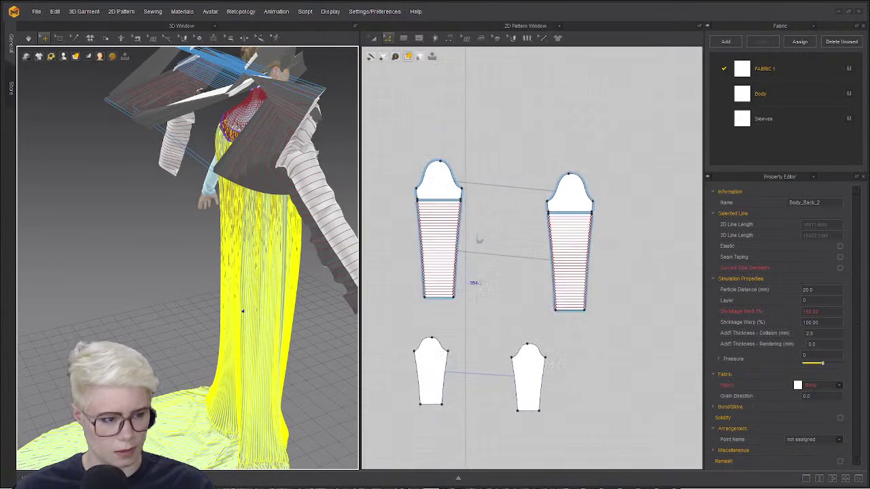
- Select all original and enlarged sleeve patterns, invert the selection, and deactivate the body, collar and ruffle pieces
middle_drag(488, 235, 537, 162)
drag(480, 103, 642, 298)
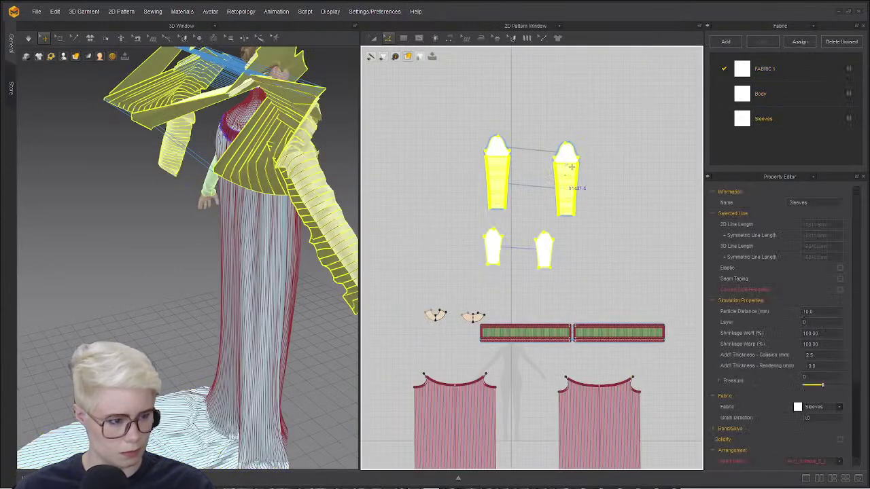
right_click(566, 156)
click(457, 104)
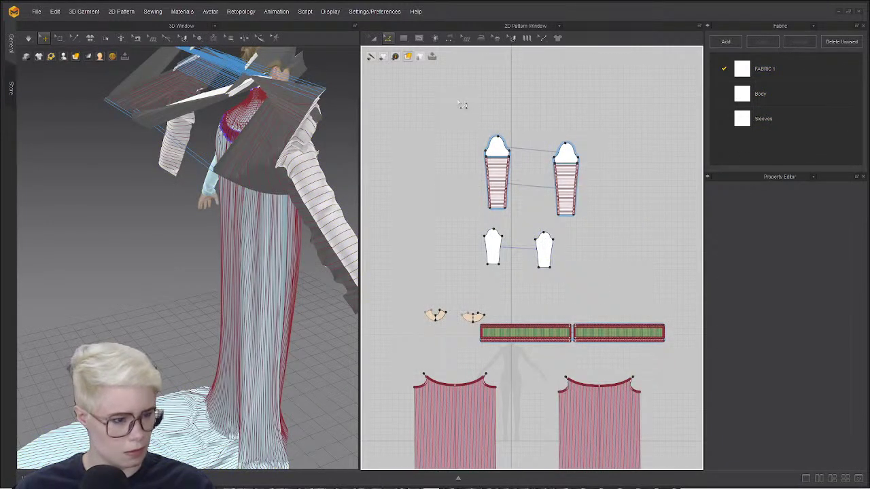
drag(654, 282, 617, 280)
click(452, 117)
right_click(575, 155)
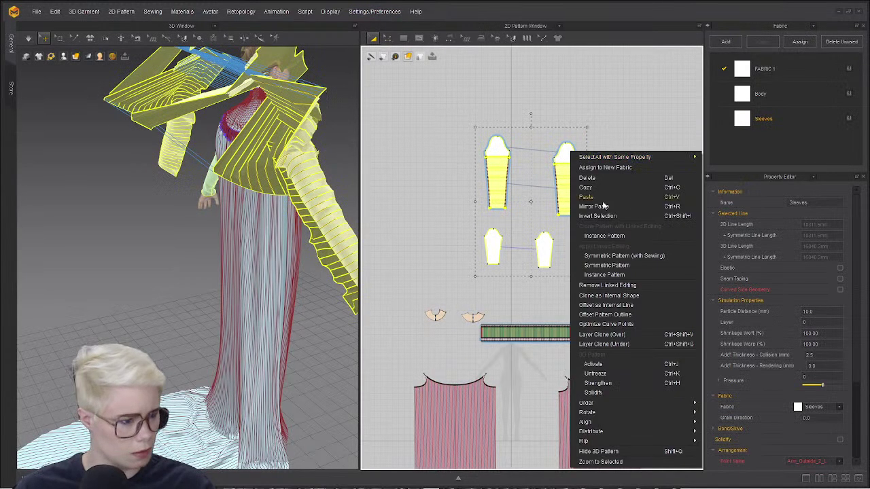
click(638, 218)
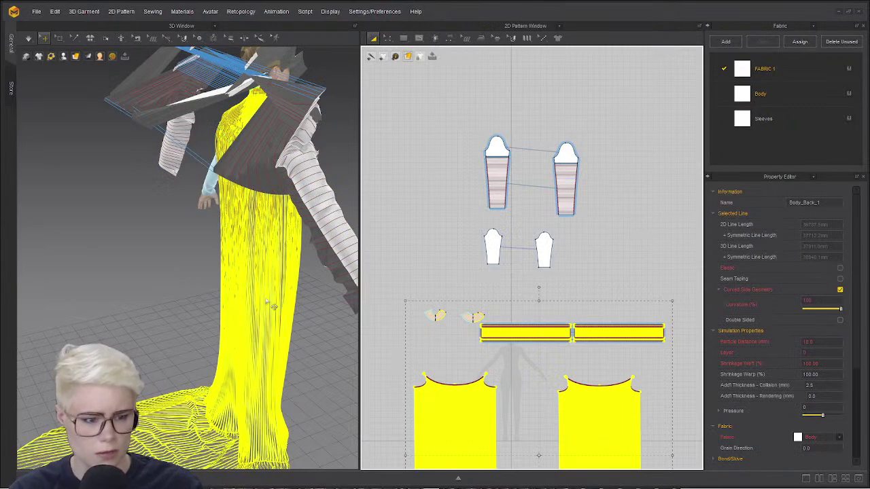
click(188, 308)
right_drag(288, 312, 219, 138)
scroll(242, 253, up, 4)
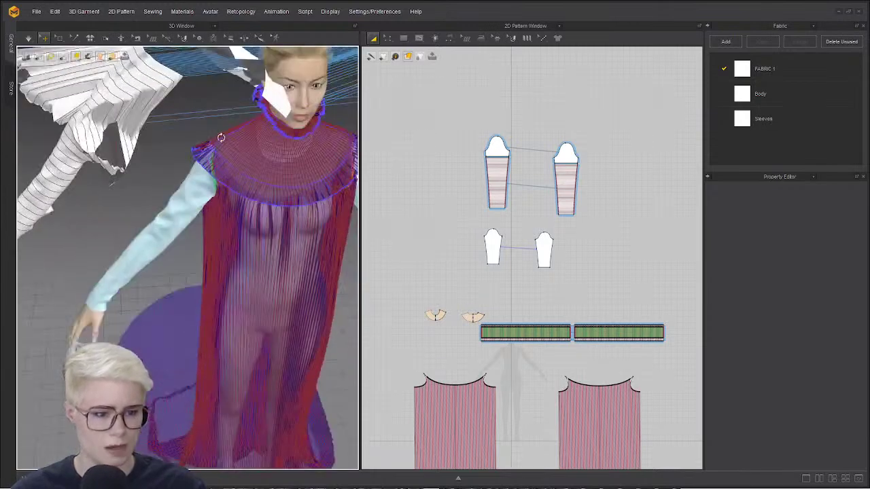
middle_drag(220, 138, 143, 128)
right_drag(205, 167, 260, 159)
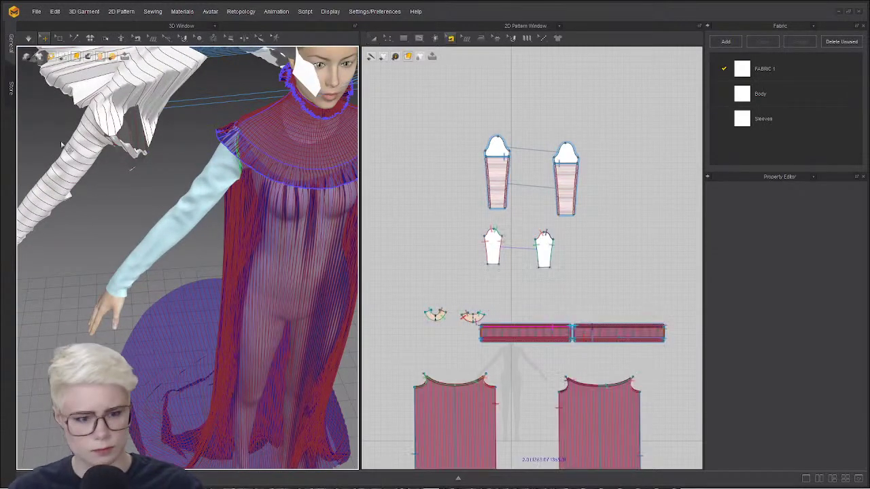
- Select both original sleeves and all enlarged sleeve pieces and set their Layer to 1
click(107, 163)
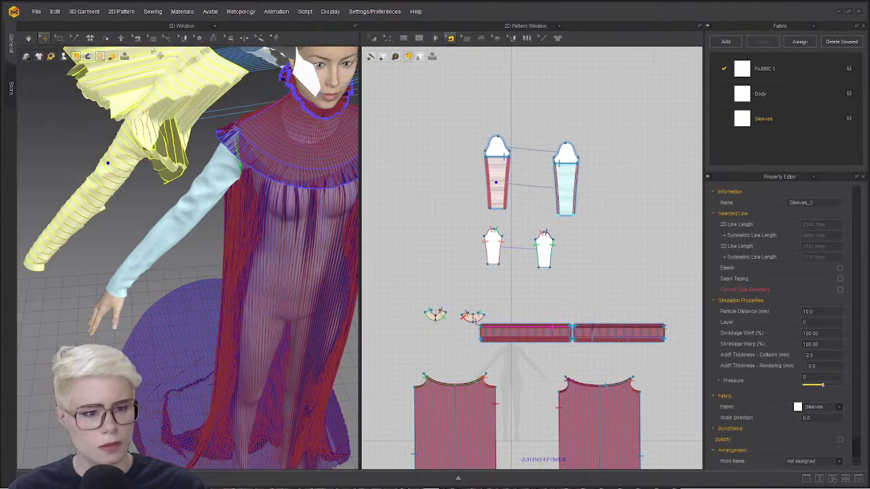
key(a)
drag(434, 110, 627, 285)
click(825, 323)
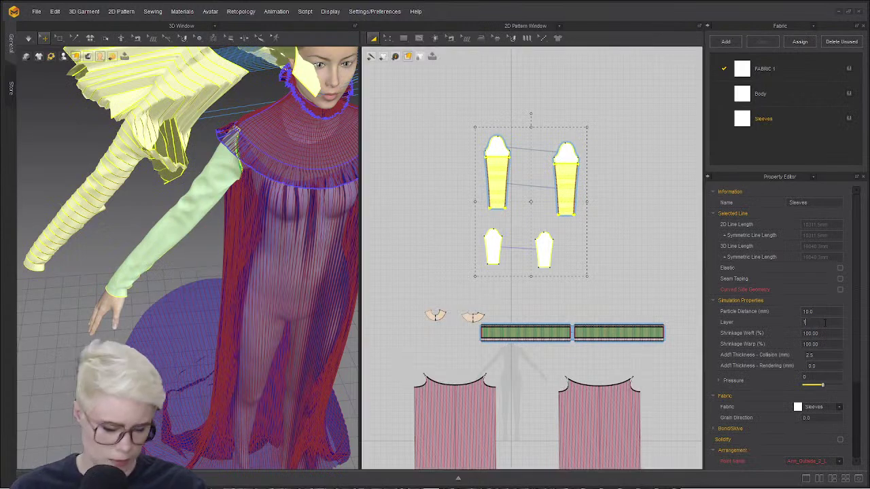
click(215, 194)
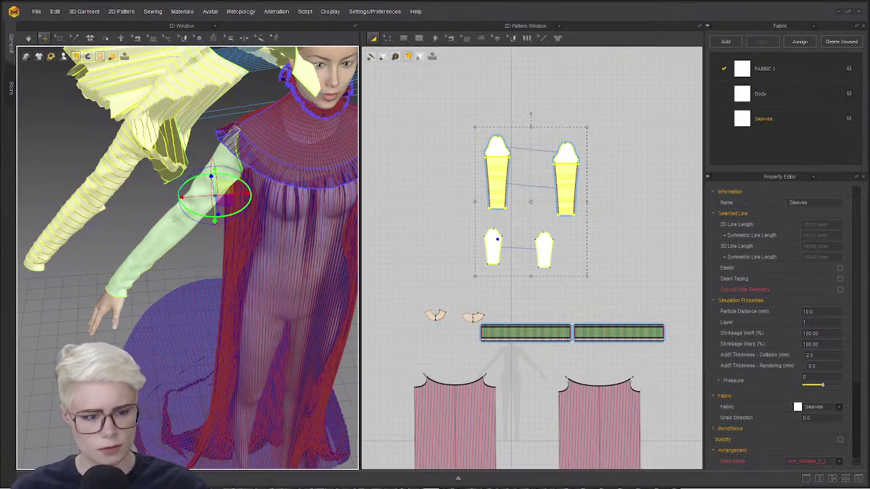
right_drag(222, 199, 154, 181)
scroll(155, 180, up, 3)
scroll(154, 180, down, 2)
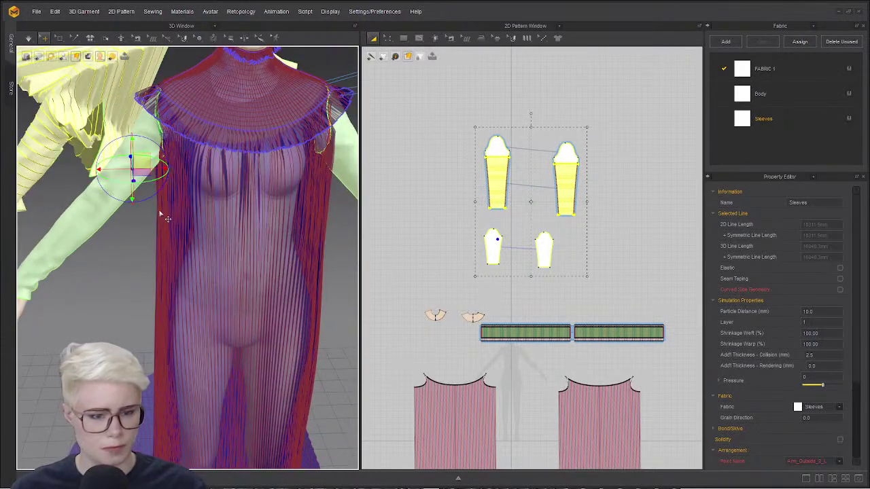
right_drag(178, 221, 161, 189)
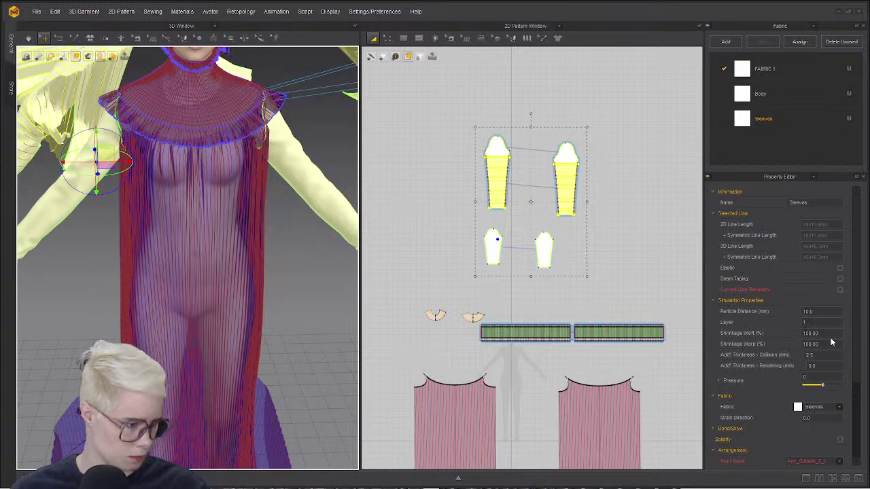
- Select only the two original sleeve patterns and set their Shrinkage Weft to 80%
double_click(809, 333)
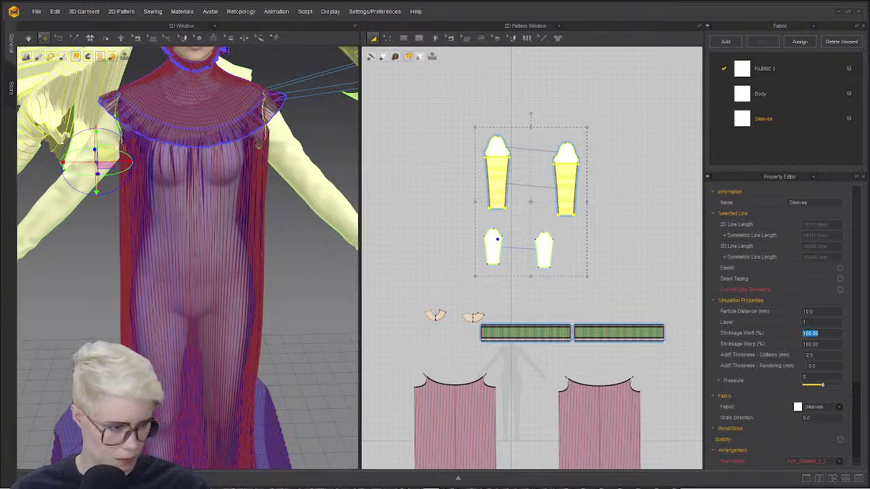
click(606, 211)
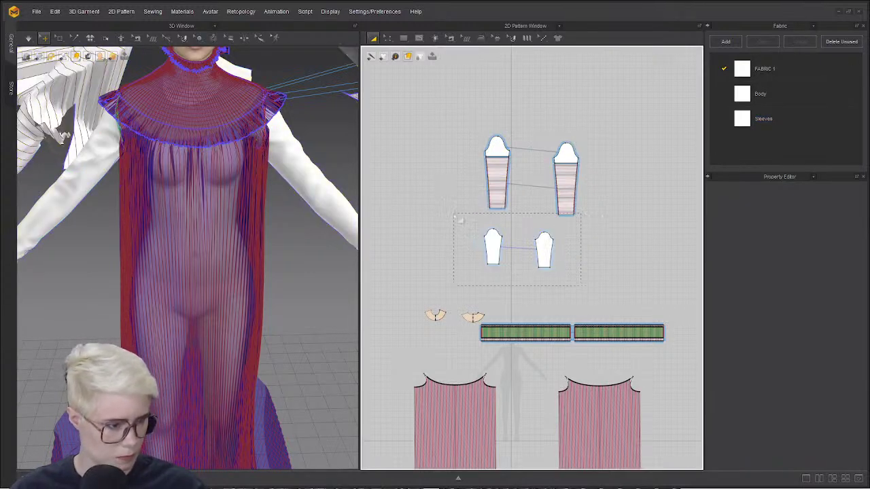
drag(460, 219, 455, 214)
drag(575, 293, 484, 229)
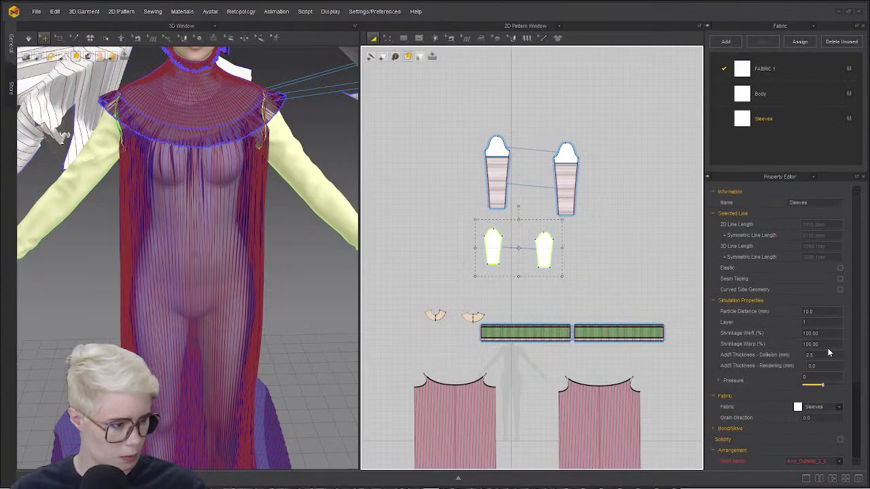
double_click(810, 333)
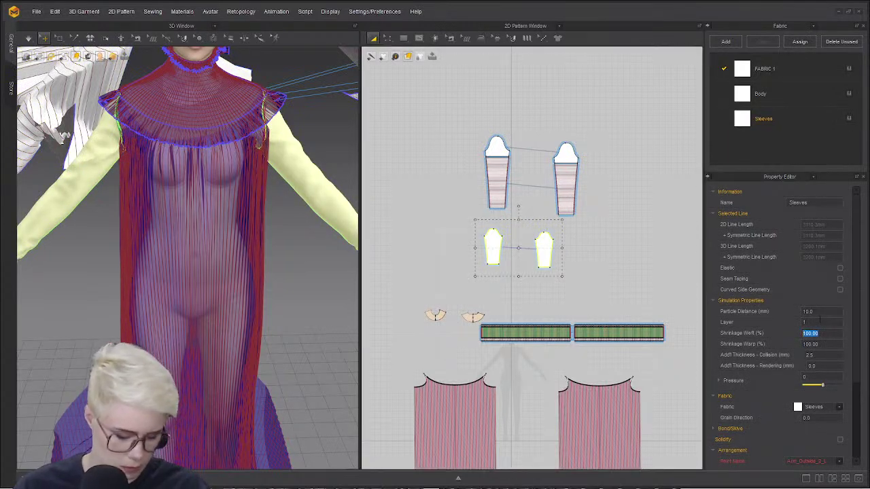
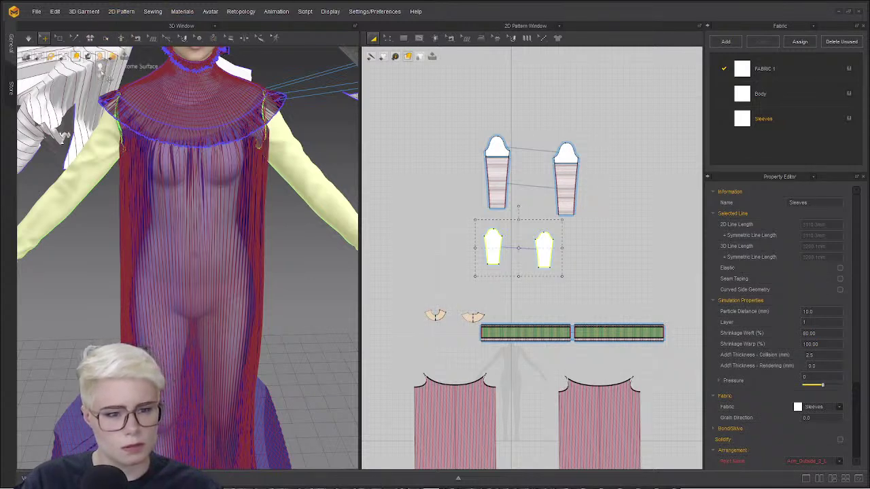
- Show the avatar's arrangement points and wrap the lined enlarged sleeve sections around the arms
click(64, 76)
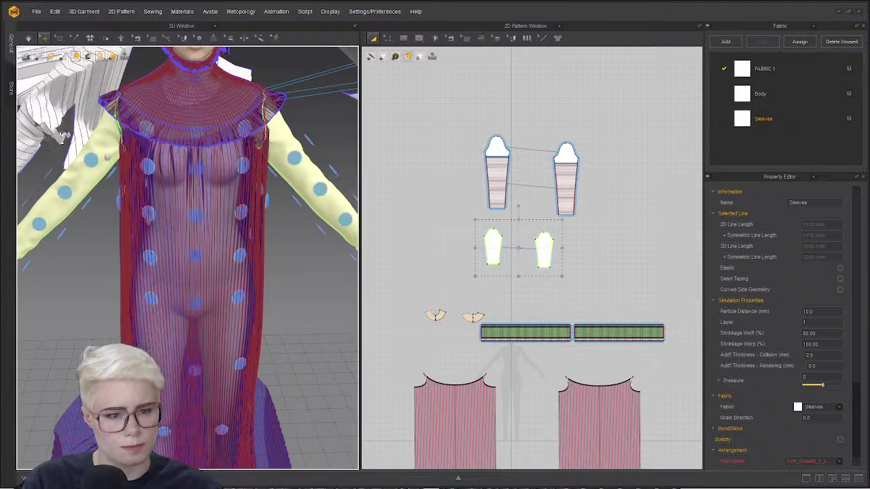
scroll(112, 160, down, 3)
click(91, 182)
click(99, 191)
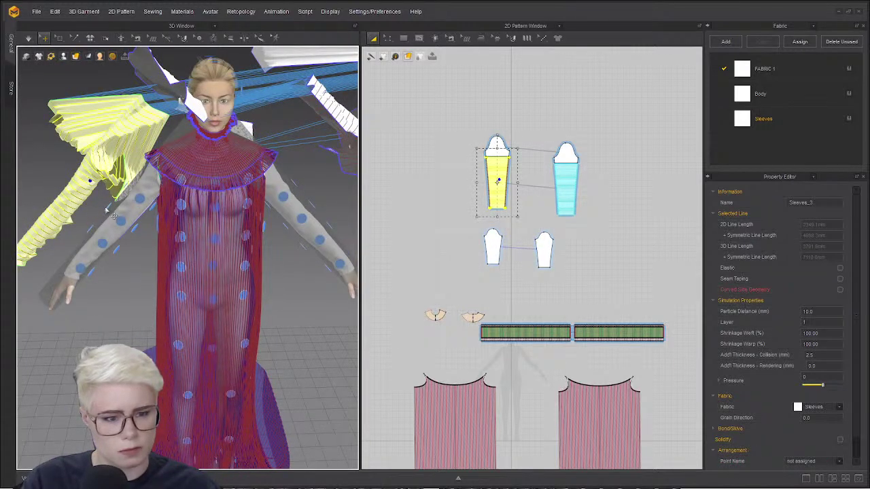
click(117, 219)
scroll(231, 120, down, 2)
middle_drag(231, 119, 157, 208)
- Select both enlarged sleeve caps, deactivate them as patterns only, and reactivate them
click(219, 127)
shift+click(561, 157)
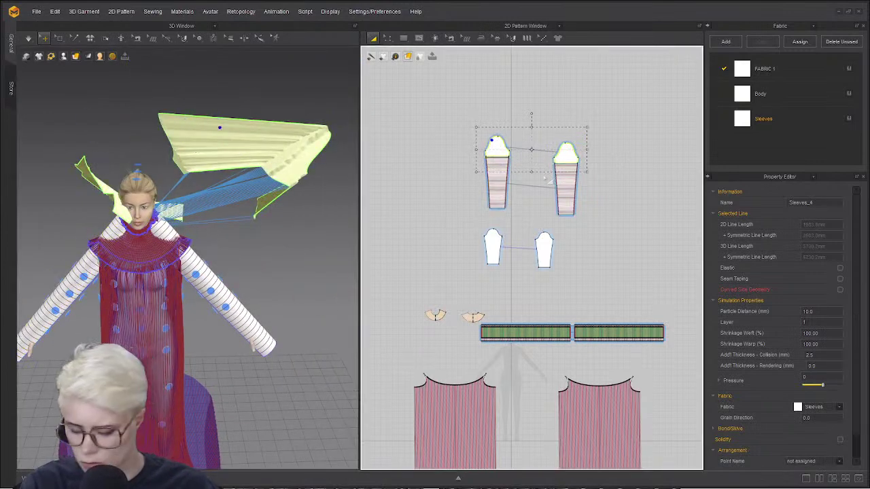
right_click(315, 175)
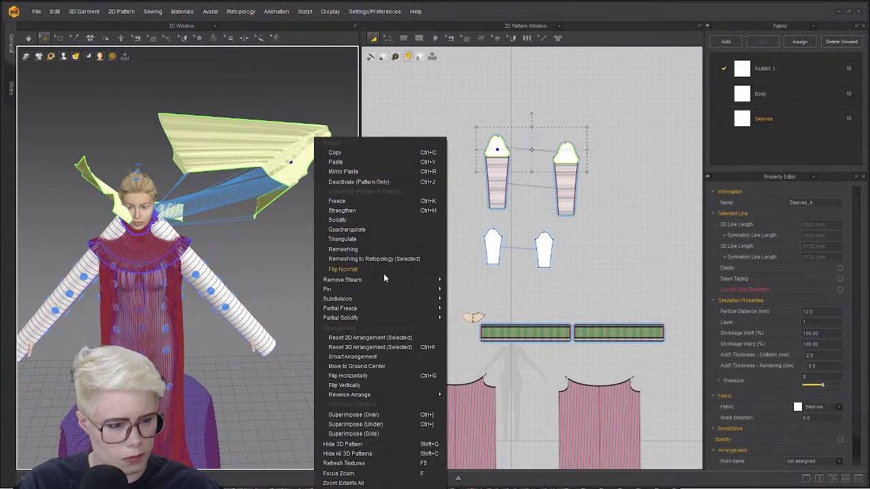
click(396, 182)
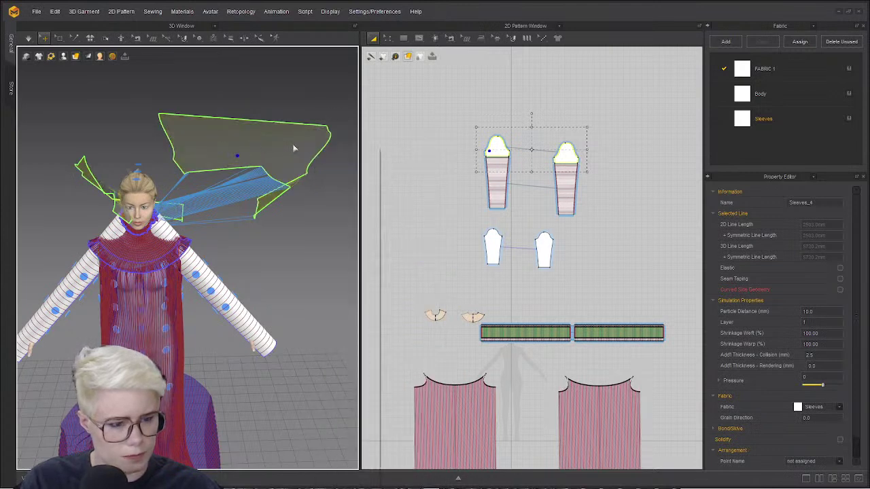
right_click(248, 145)
click(267, 192)
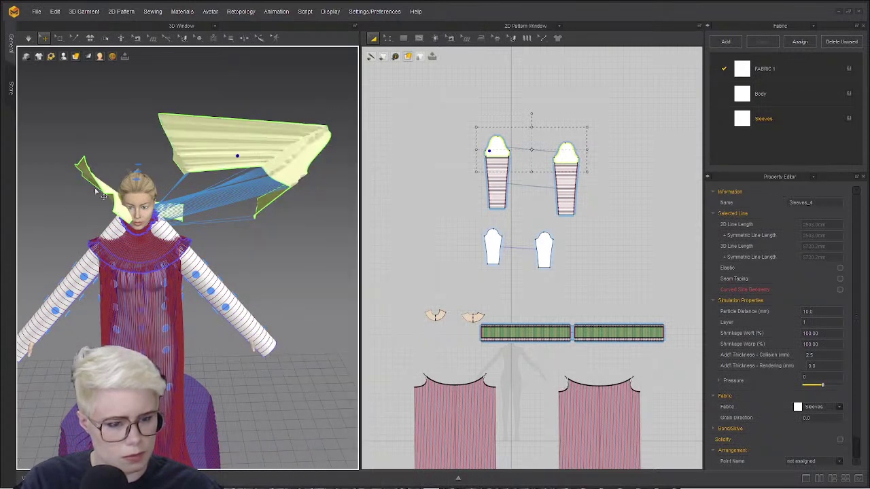
right_click(218, 61)
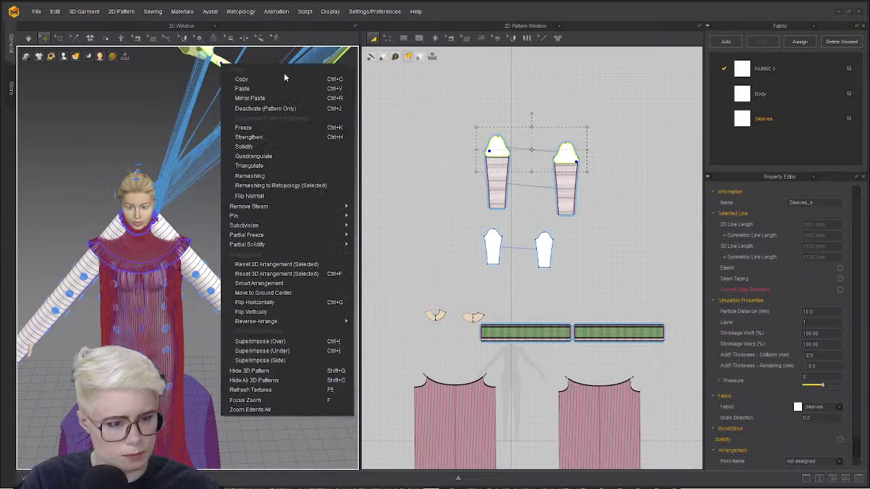
- Move the two enlarged cap patterns away from the lined sleeve sections in the 2D layout
middle_drag(170, 90, 130, 227)
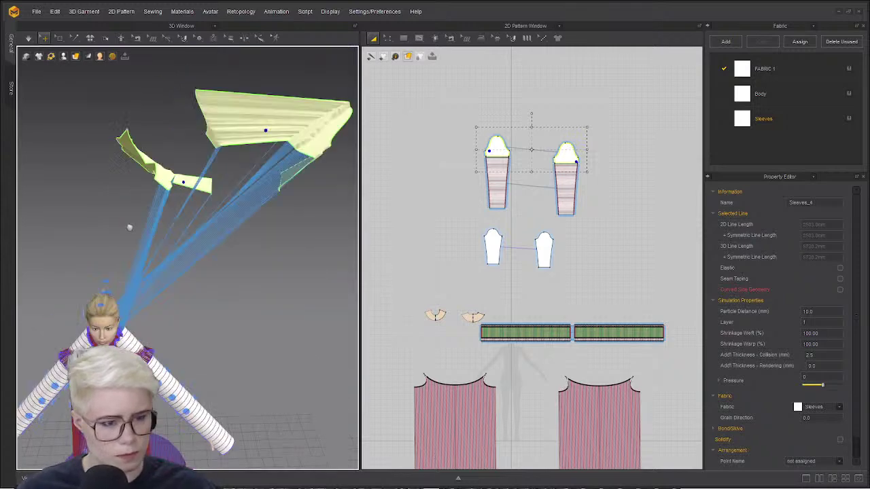
right_drag(130, 227, 188, 178)
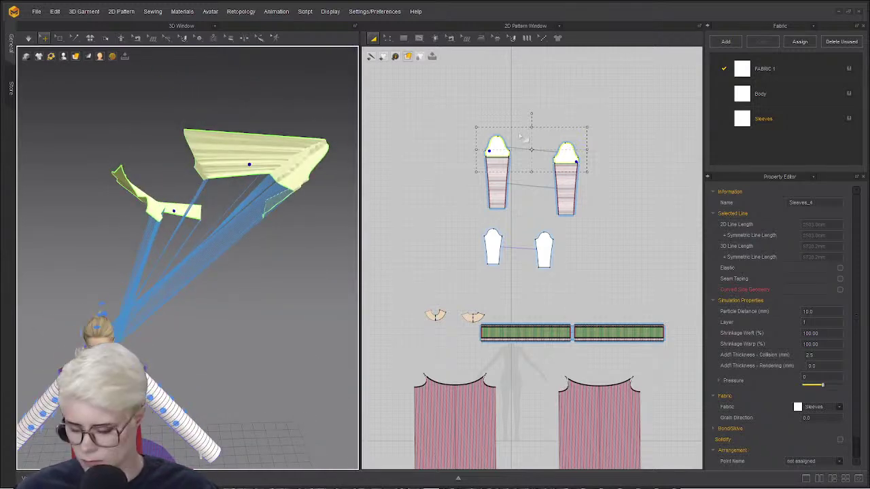
drag(497, 151, 486, 94)
- Select both floating enlarged sleeve caps in 3D and apply Superimpose (Over) to them
scroll(263, 145, up, 3)
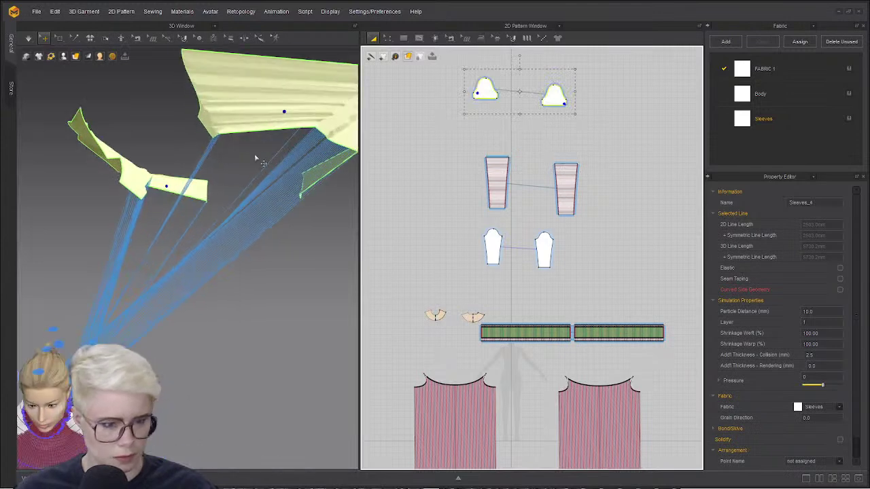
right_click(140, 172)
click(188, 252)
right_drag(188, 238, 209, 130)
right_click(126, 178)
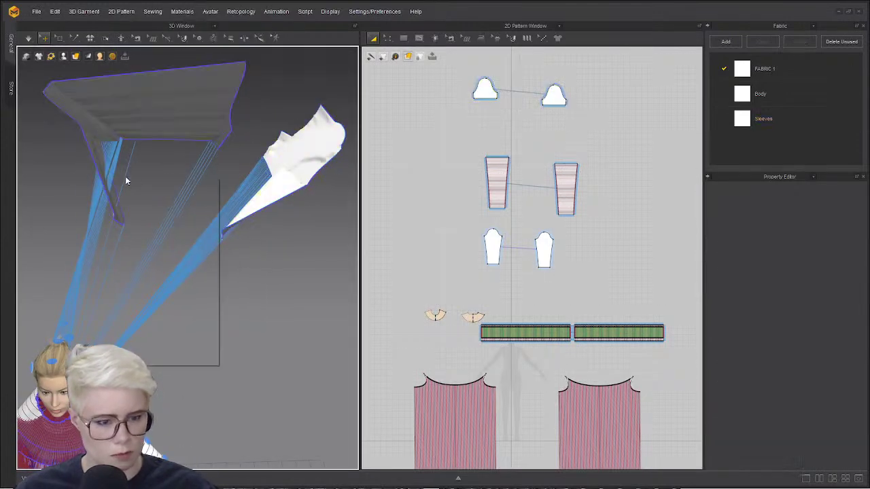
right_click(164, 115)
shift+click(314, 146)
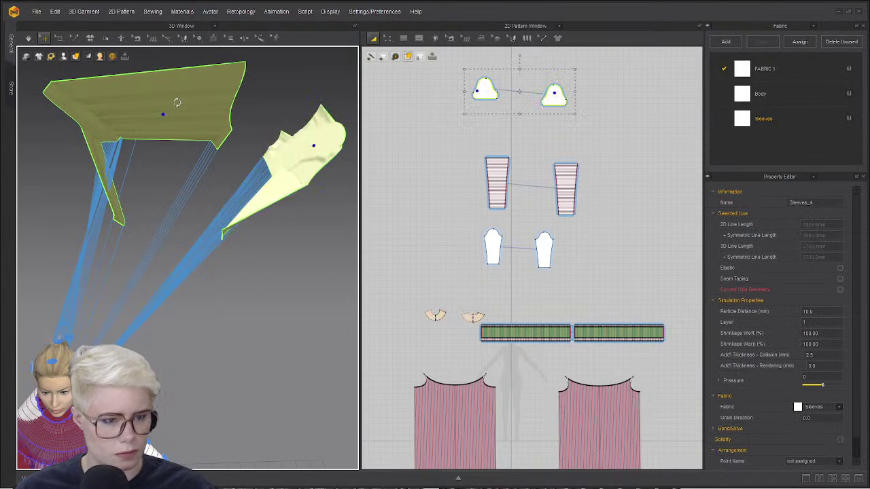
right_click(263, 133)
click(339, 416)
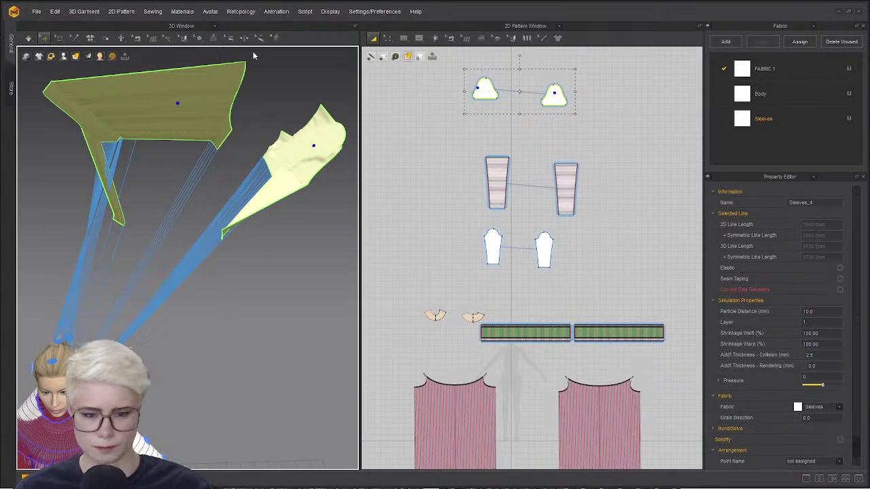
scroll(185, 207, up, 5)
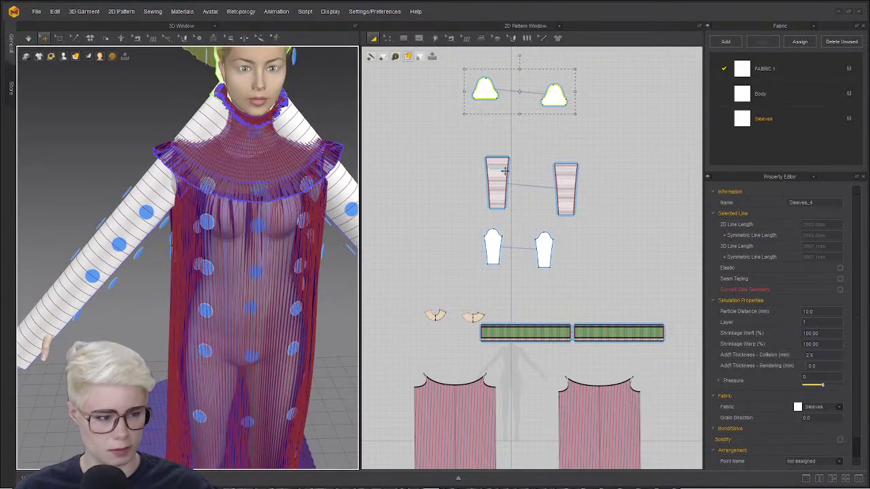
- Sew the two long side edges of the lined enlarged sleeve section to each other
scroll(504, 171, up, 5)
click(505, 136)
scroll(482, 134, down, 2)
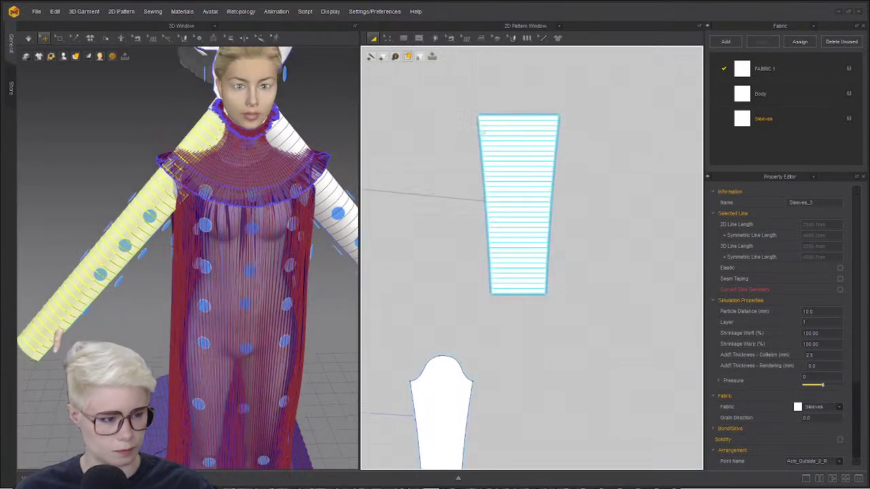
click(544, 119)
click(597, 242)
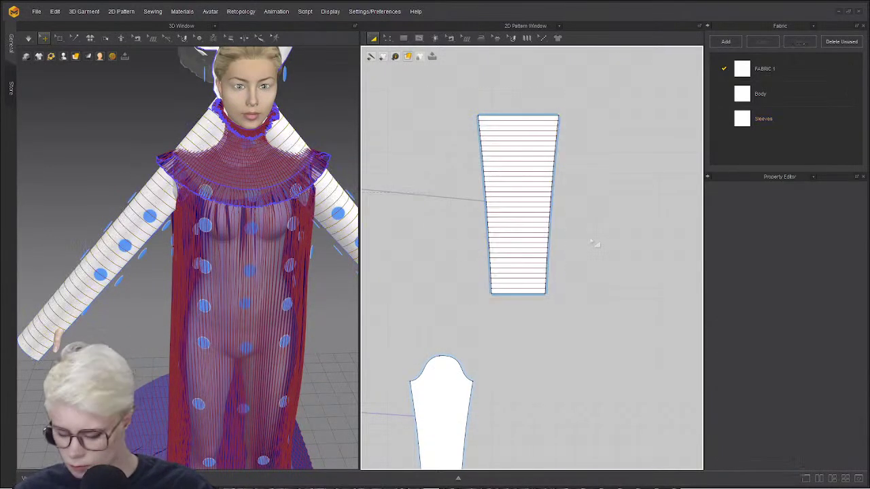
key(n)
click(556, 193)
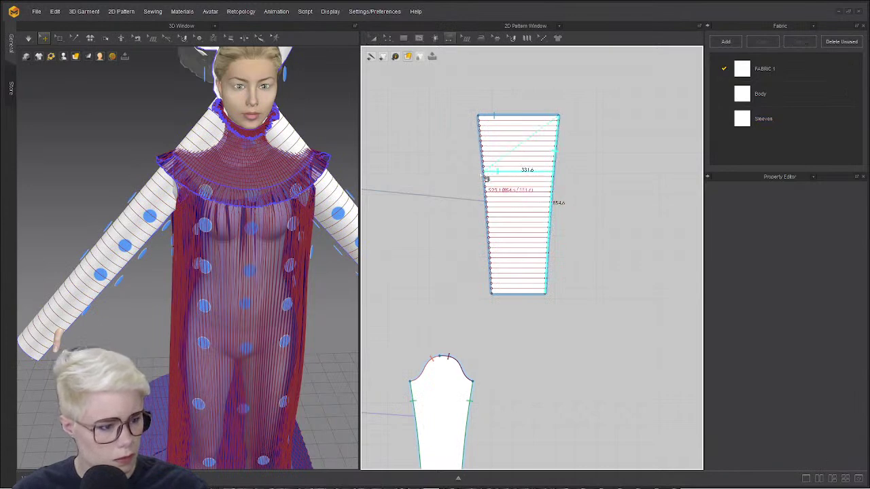
click(488, 180)
key(Return)
middle_drag(380, 188, 494, 165)
scroll(494, 164, down, 2)
- Select both lined sleeve sections and fold knife pleats from hem to upper edge with 2 internal lines per pleat
key(a)
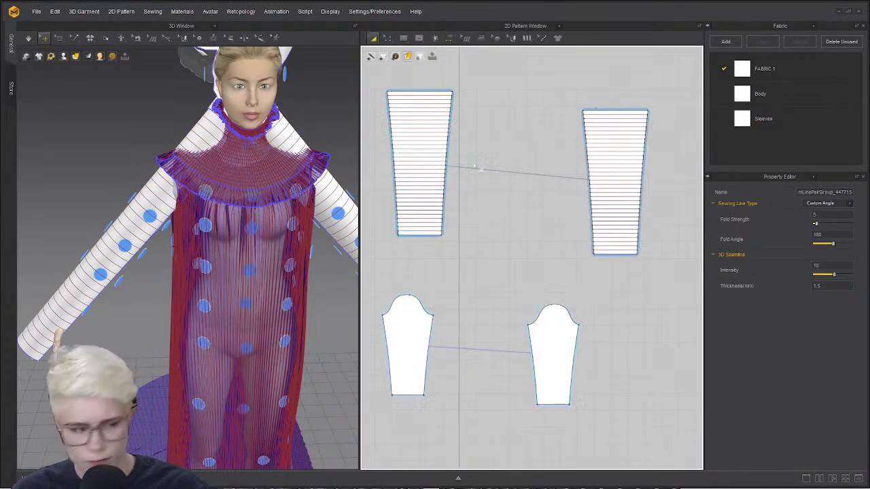
click(449, 94)
shift+click(592, 110)
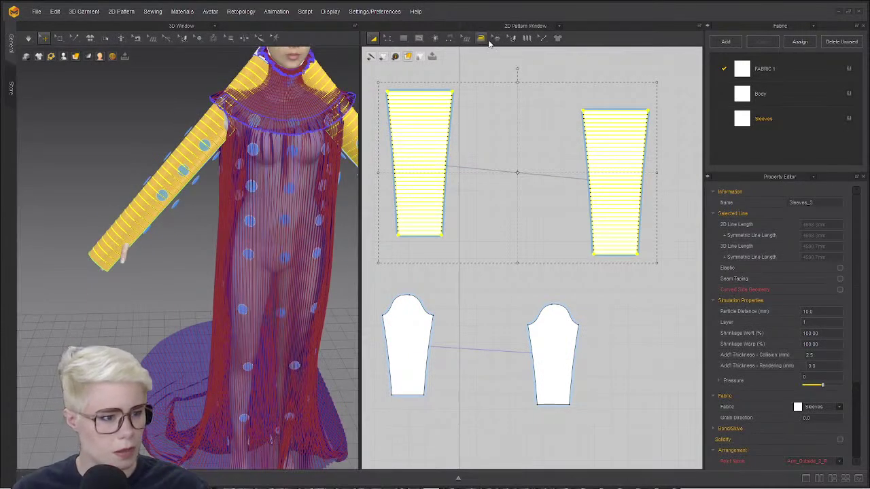
click(527, 38)
drag(624, 262, 620, 98)
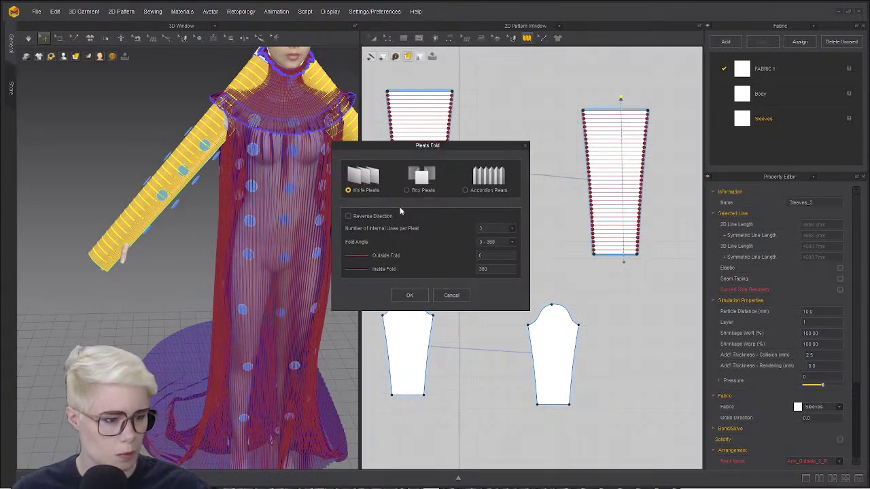
click(514, 230)
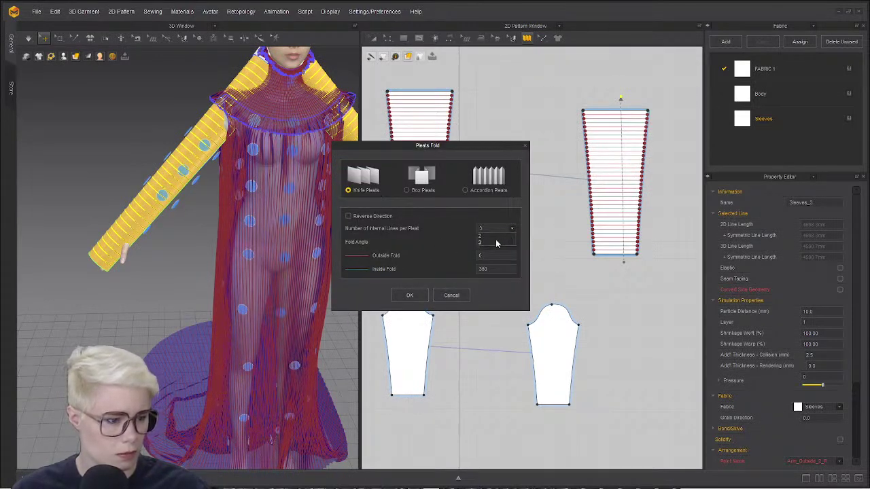
click(495, 236)
click(410, 295)
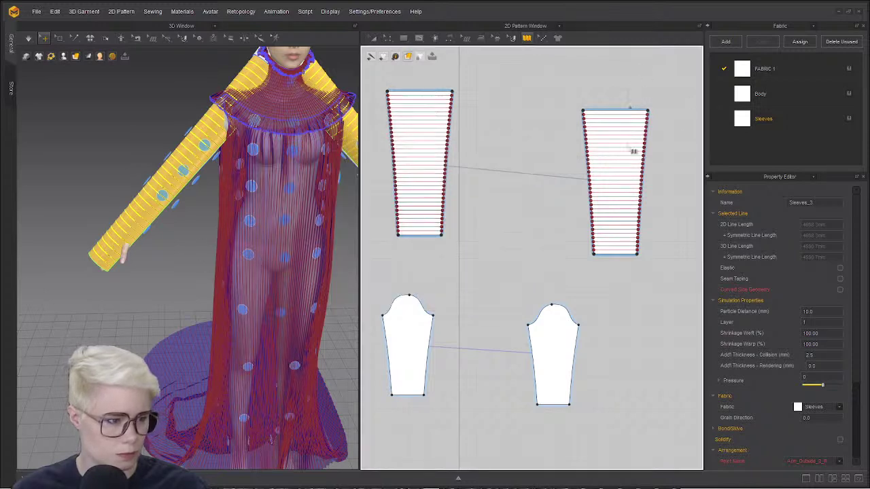
- Fold the lined sleeve section again from hem to upper edge as knife pleats with 3 internal lines per pleat and 0-360 fold angles
drag(624, 257, 621, 99)
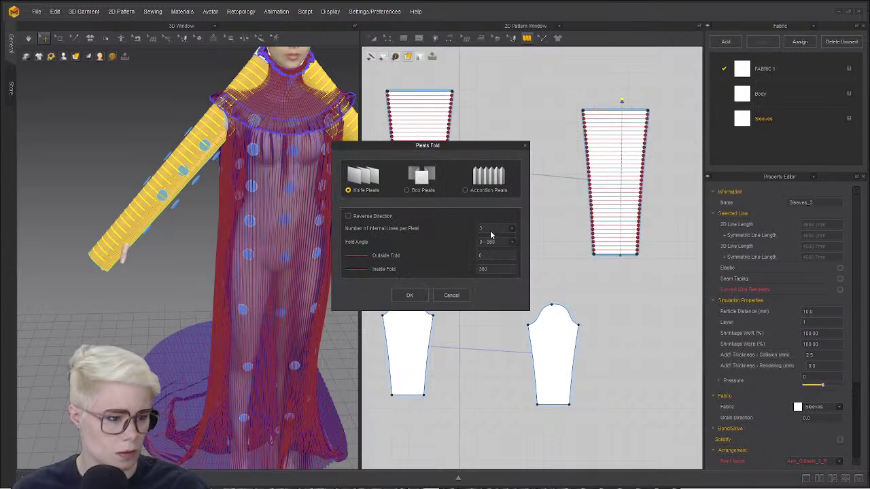
click(406, 297)
middle_drag(313, 160, 262, 241)
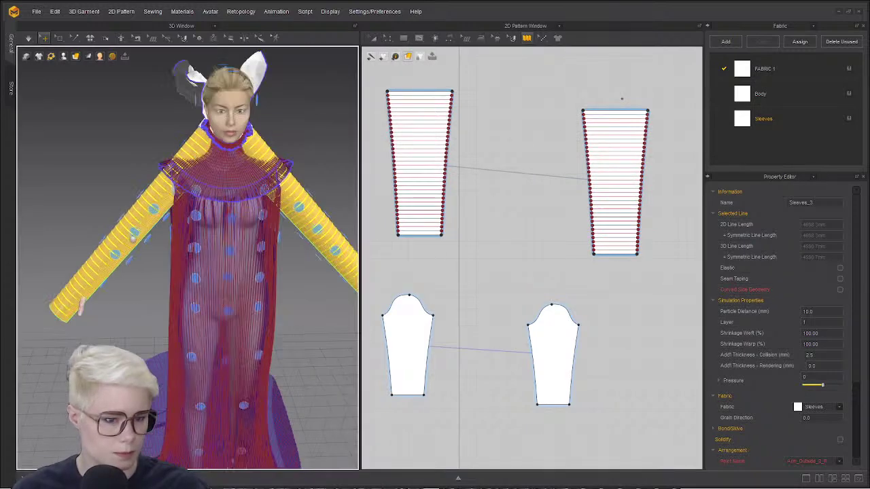
scroll(262, 242, up, 4)
middle_drag(88, 207, 147, 186)
scroll(147, 187, down, 2)
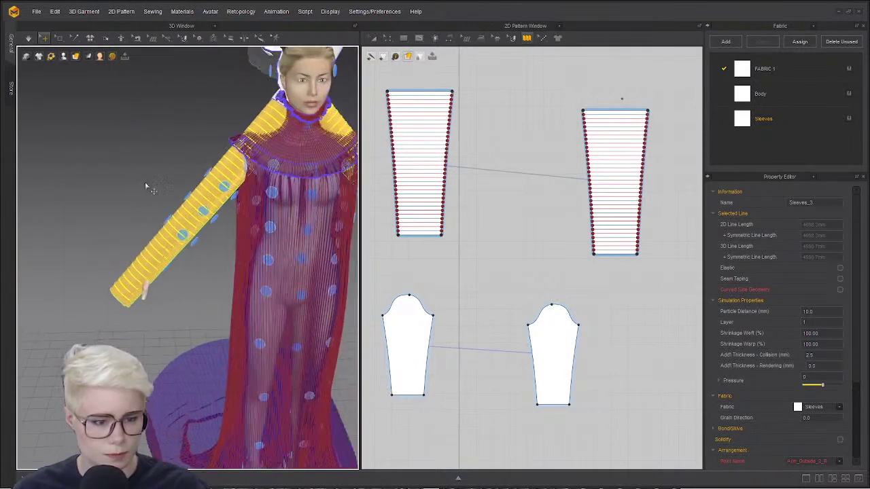
- Simulate the garment and pull the pleated outer sleeve up the arm to expose the original sleeve's hem
scroll(174, 204, up, 2)
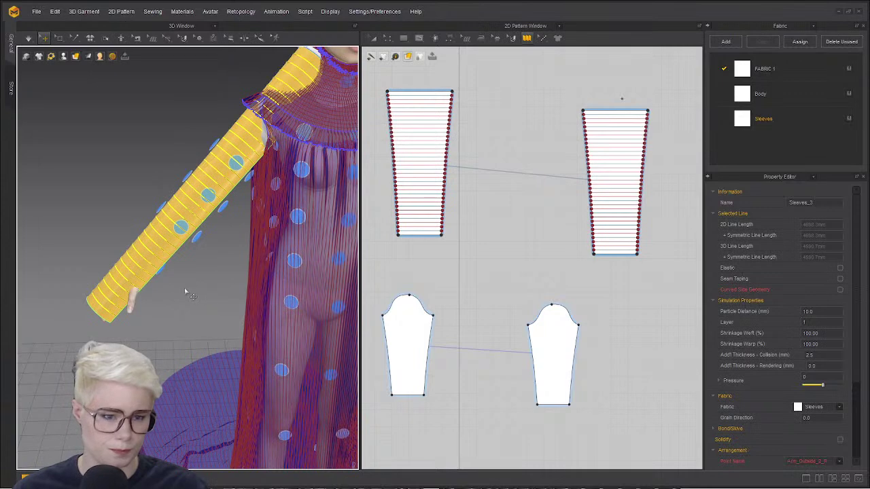
click(29, 39)
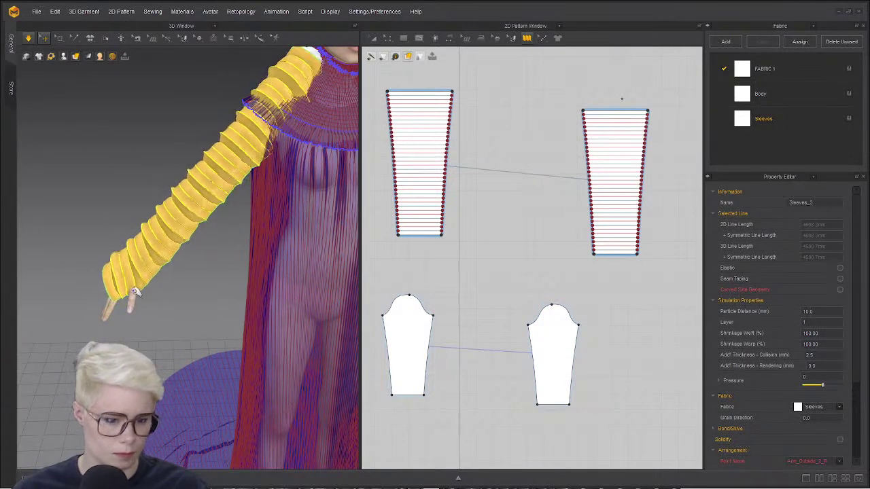
drag(158, 266, 241, 258)
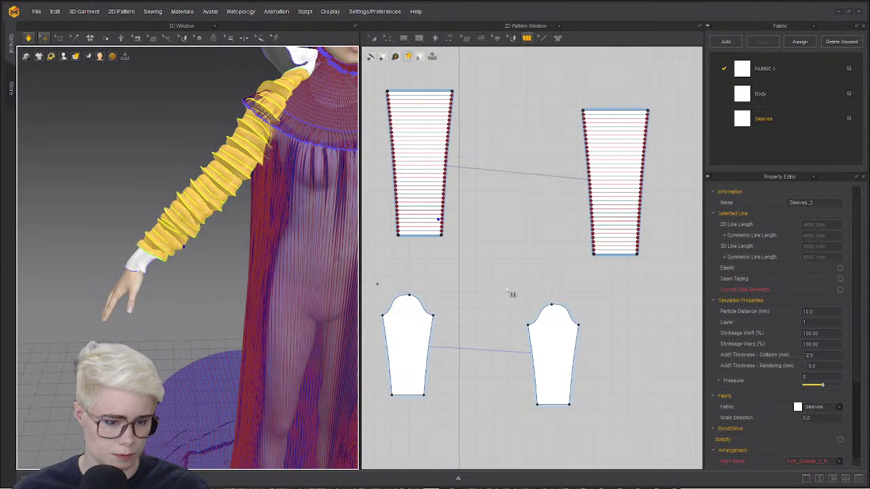
- Sew the hem of each enlarged sleeve to the hem of its original sleeve and simulate the garment
key(n)
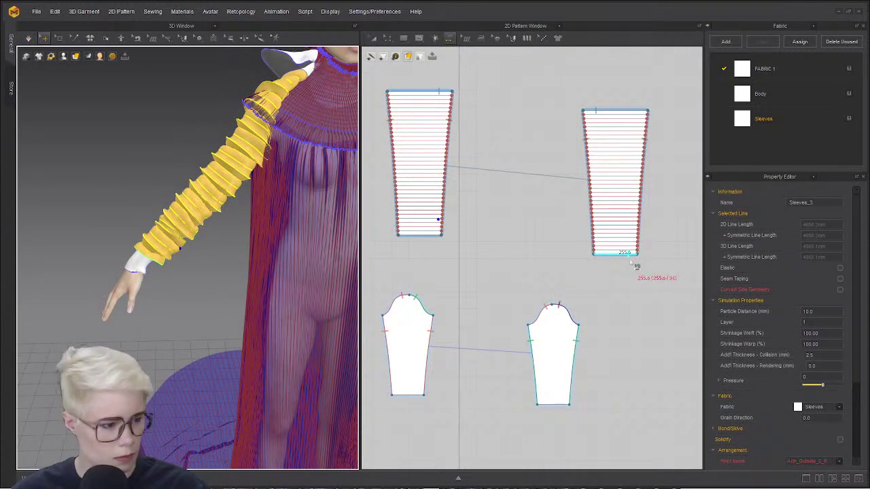
click(630, 257)
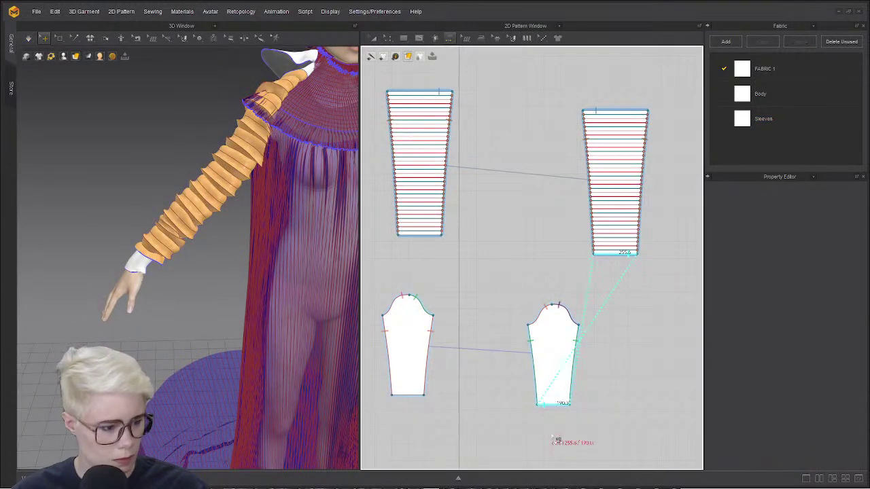
click(435, 234)
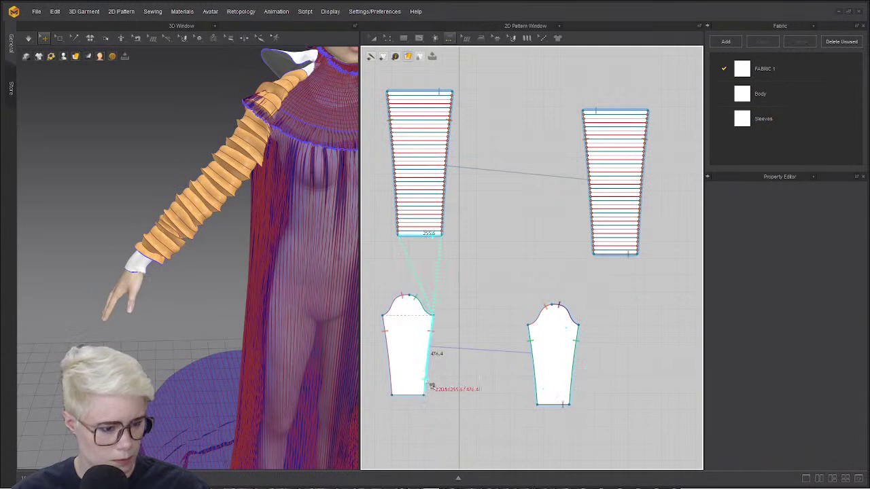
click(143, 319)
key(a)
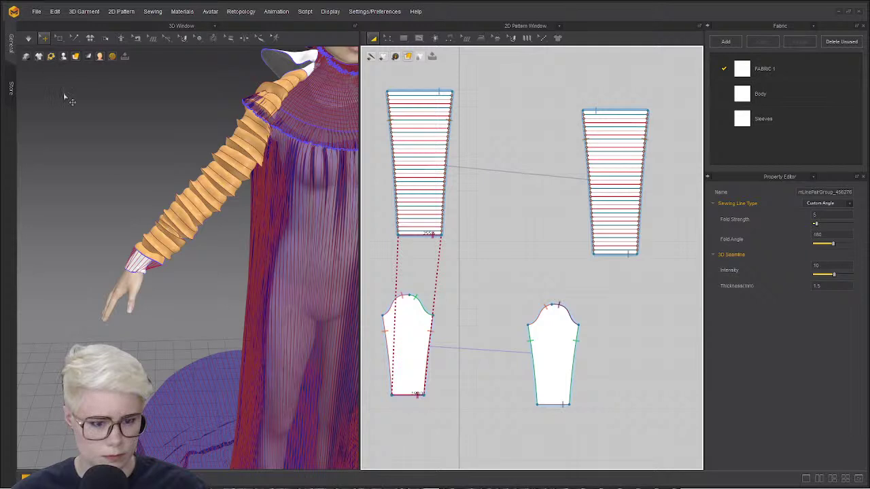
click(105, 187)
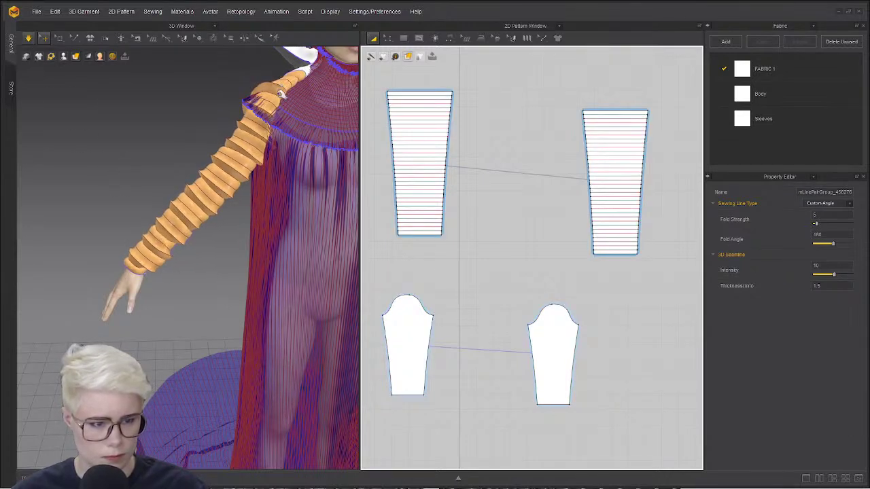
- Lock all pattern outlines and delete every internal pleat line from the enlarged sleeve sections
key(n)
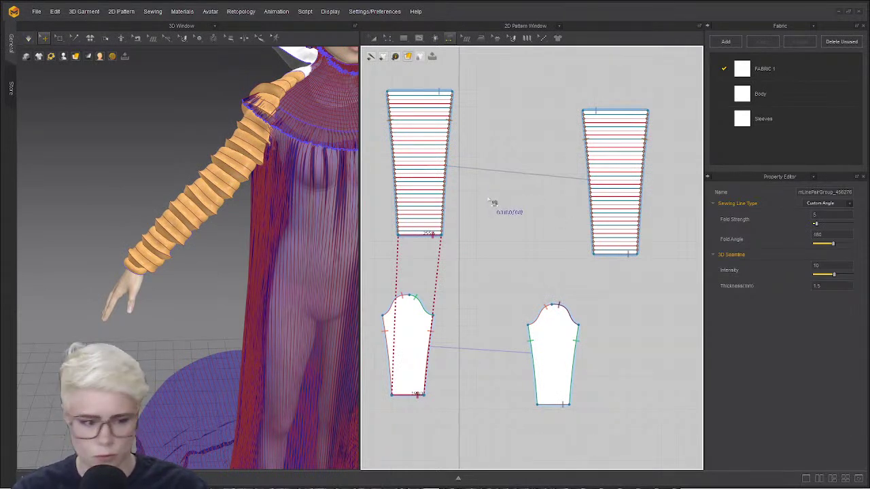
key(z)
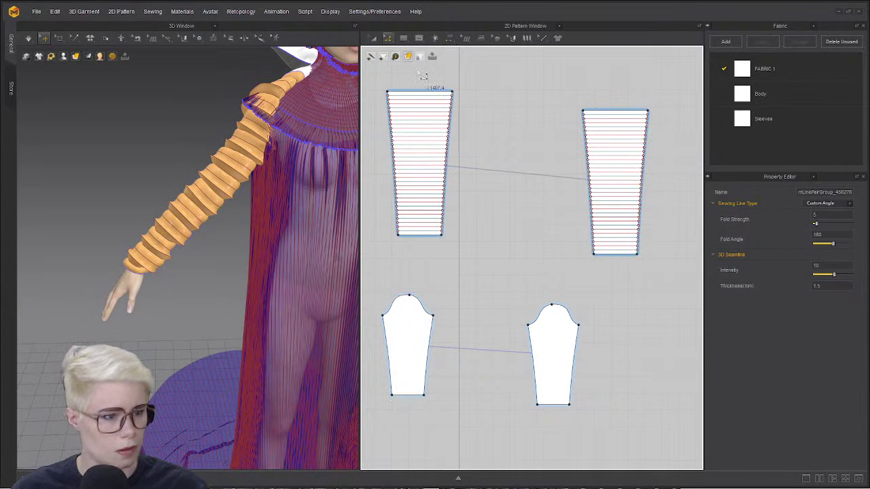
click(402, 80)
right_click(525, 94)
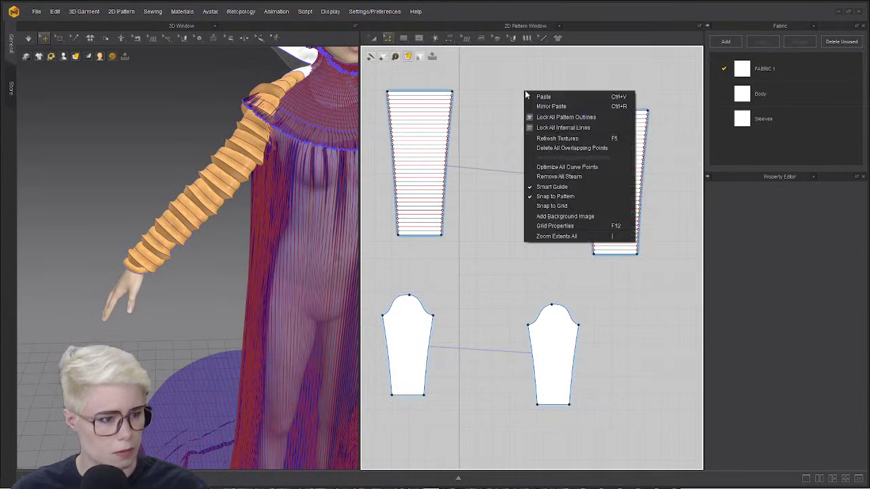
click(596, 117)
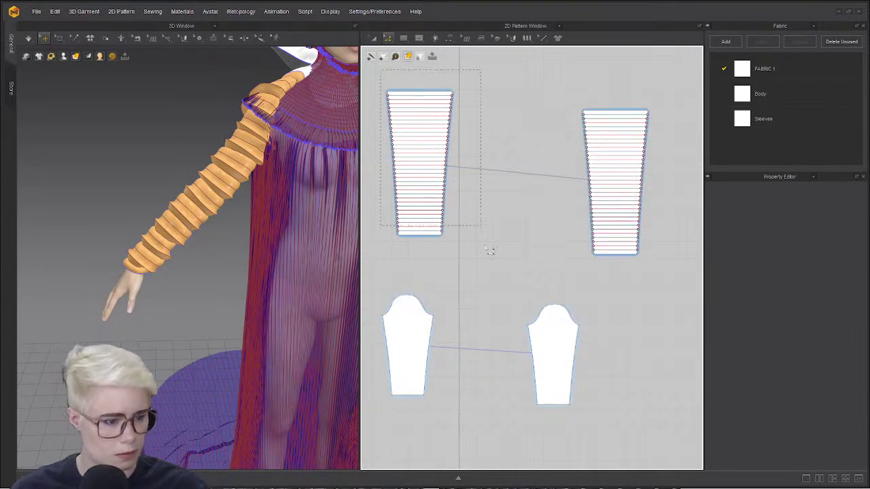
drag(485, 246, 485, 259)
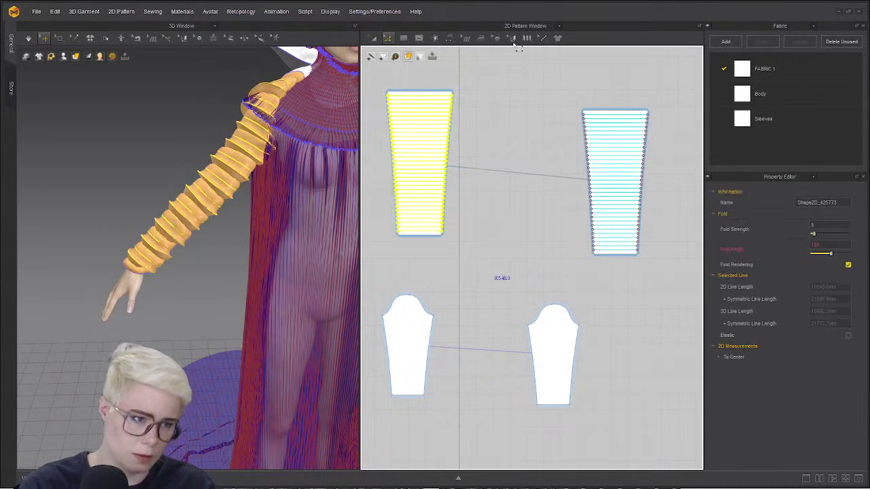
key(Delete)
- Unlock the pattern outlines and add 90 internal lines along the curve between the enlarged sleeve's upper edge and hem
mouse_move(404, 39)
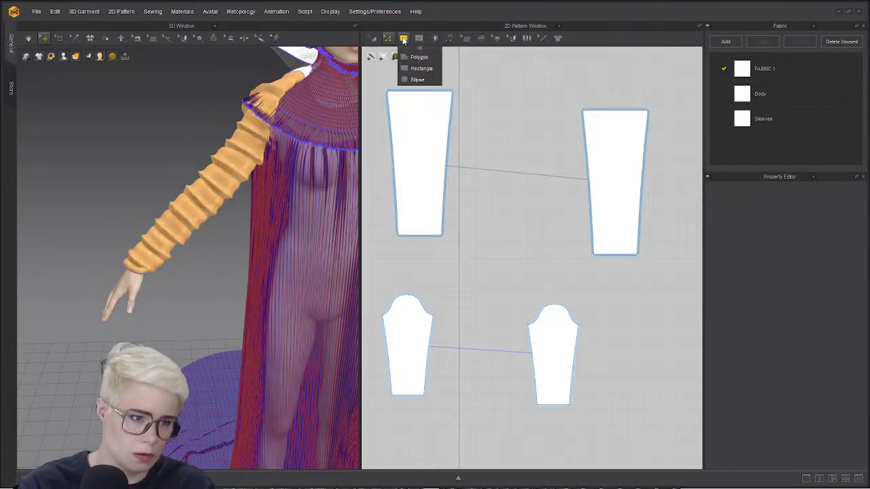
right_click(462, 128)
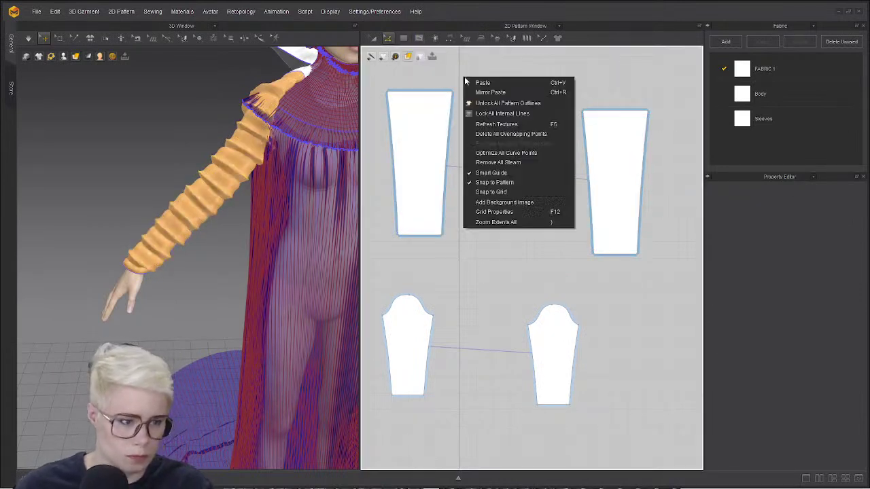
click(489, 157)
click(428, 92)
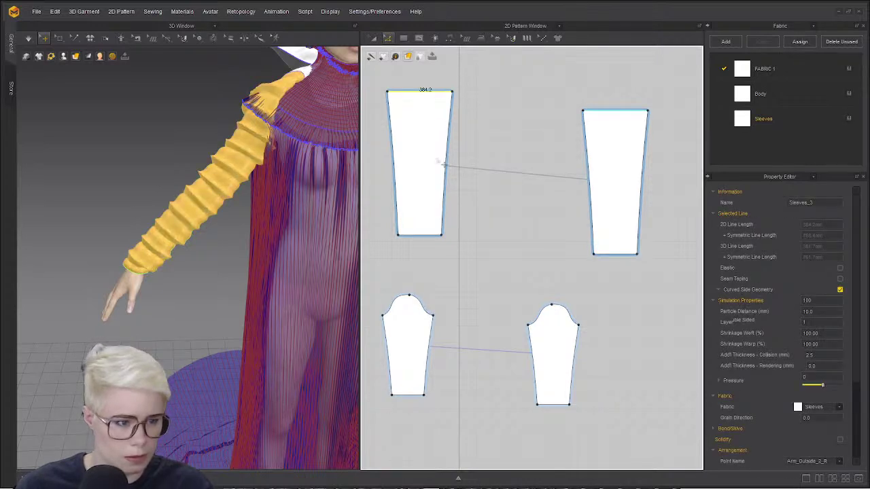
shift+click(426, 235)
right_click(431, 234)
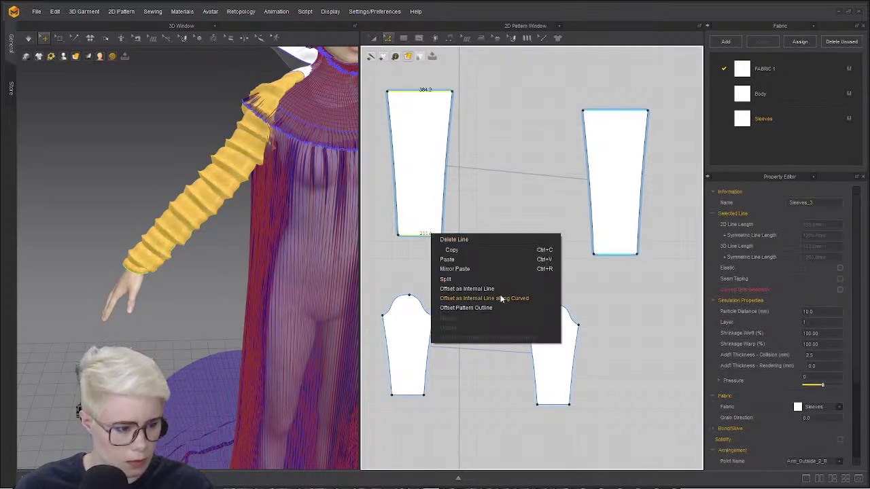
click(503, 299)
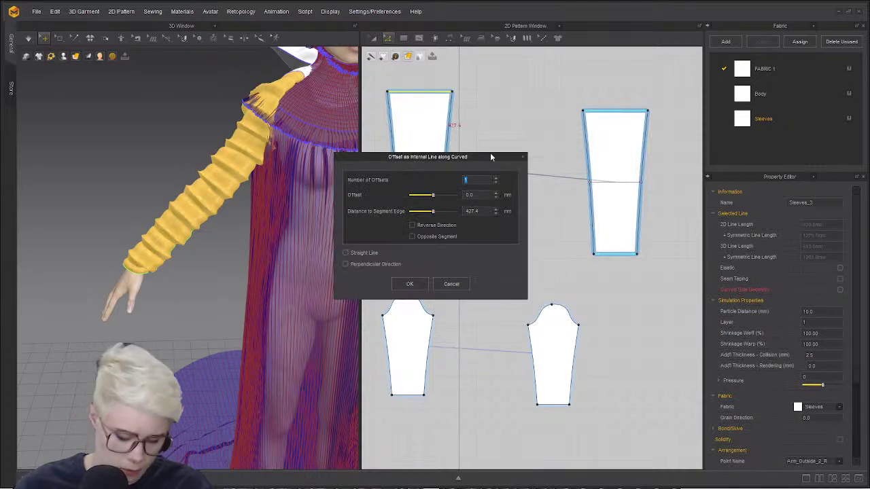
text(90)
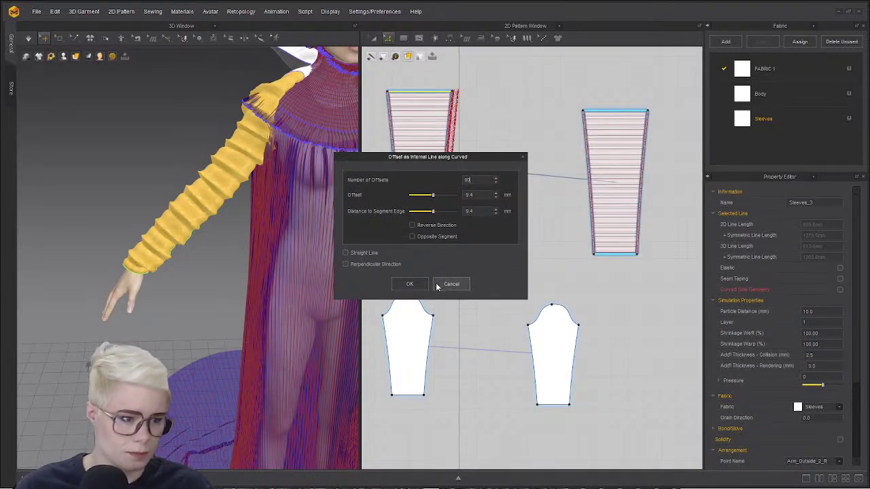
click(410, 285)
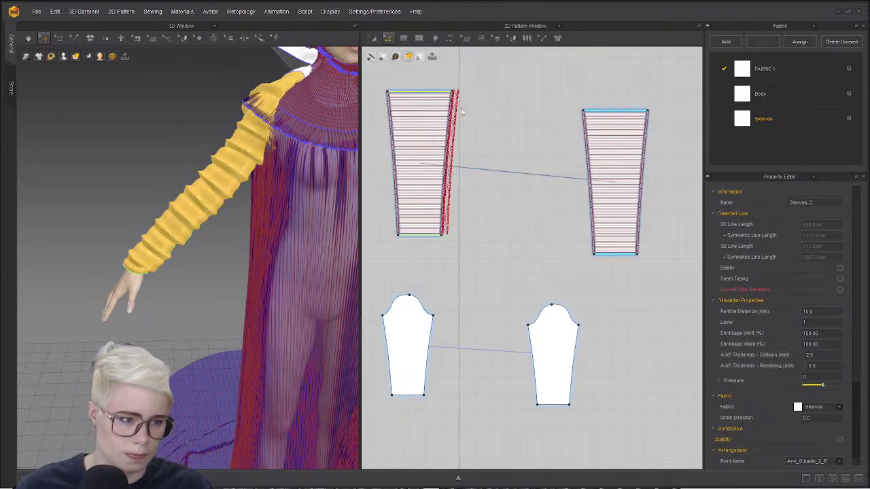
- Fold the enlarged sleeve from upper edge to hem as knife pleats with 3 internal lines per pleat and 0-360 fold angles
click(526, 38)
click(427, 89)
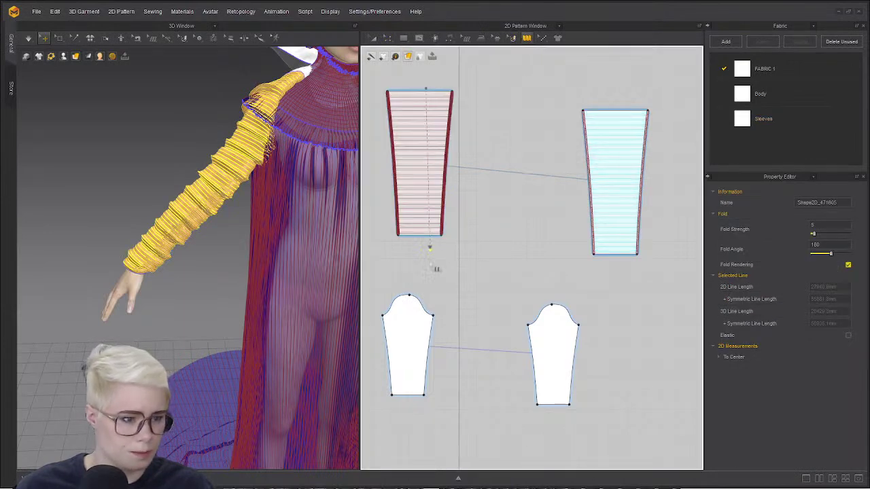
double_click(433, 266)
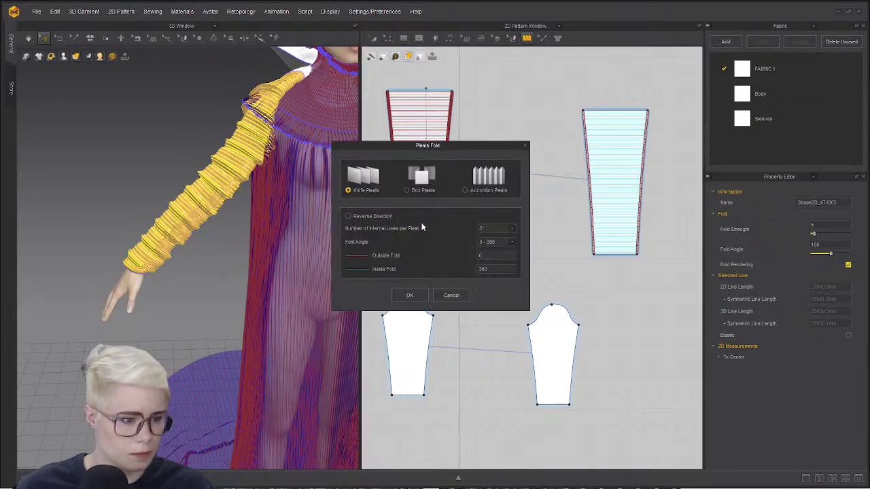
click(408, 295)
- Simulate the densely pleated sleeves and pull on the outer sleeve to check how the pleats settle on the arm
scroll(272, 234, up, 2)
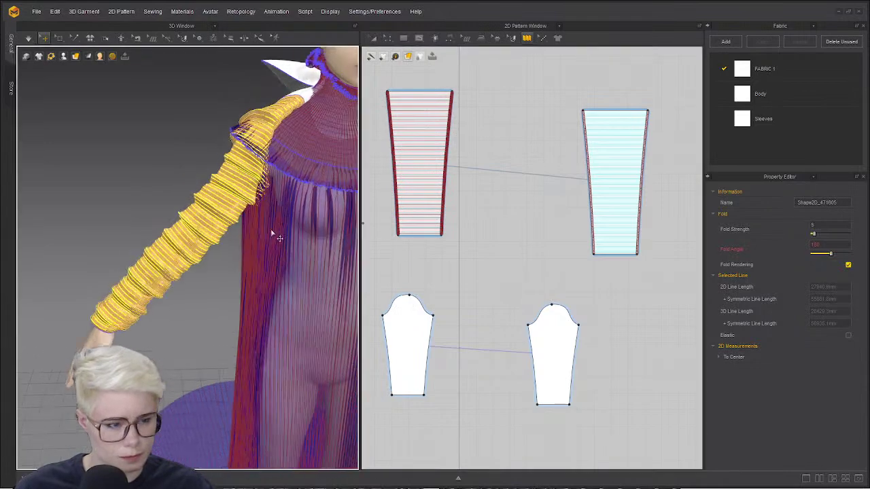
right_drag(272, 235, 230, 183)
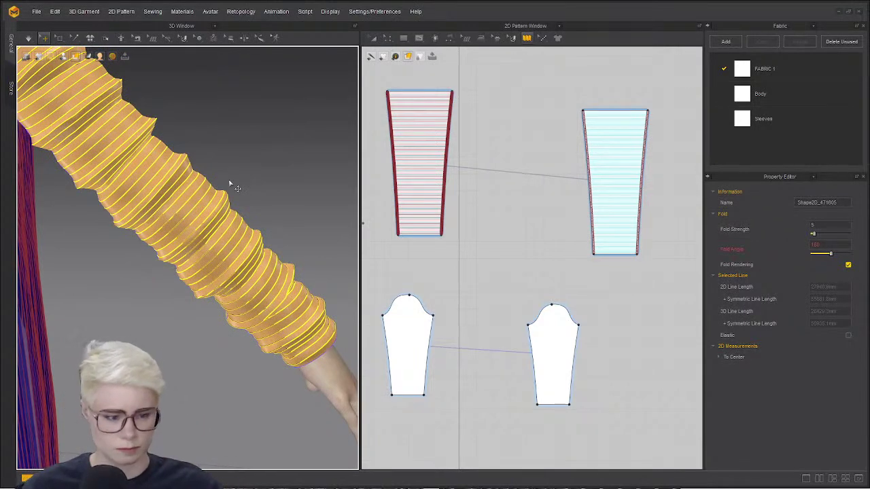
key(space)
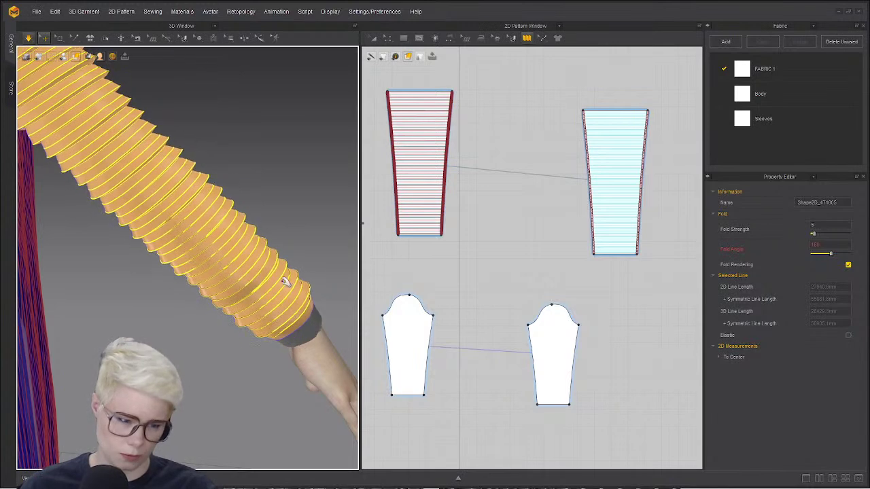
click(322, 331)
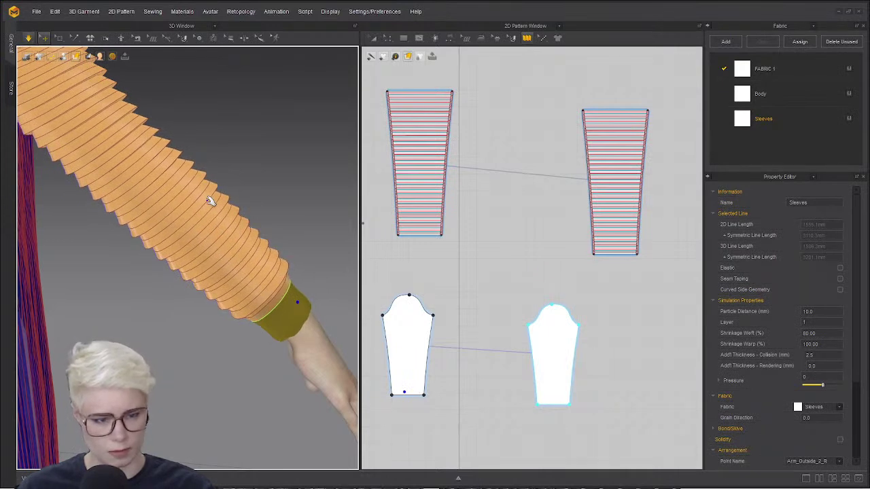
scroll(210, 201, down, 5)
right_drag(174, 204, 173, 176)
drag(143, 178, 166, 198)
right_drag(166, 198, 182, 193)
- Reset the 3D arrangement of the enlarged pleated sleeves and bring the flat section down beside the avatar
right_click(164, 183)
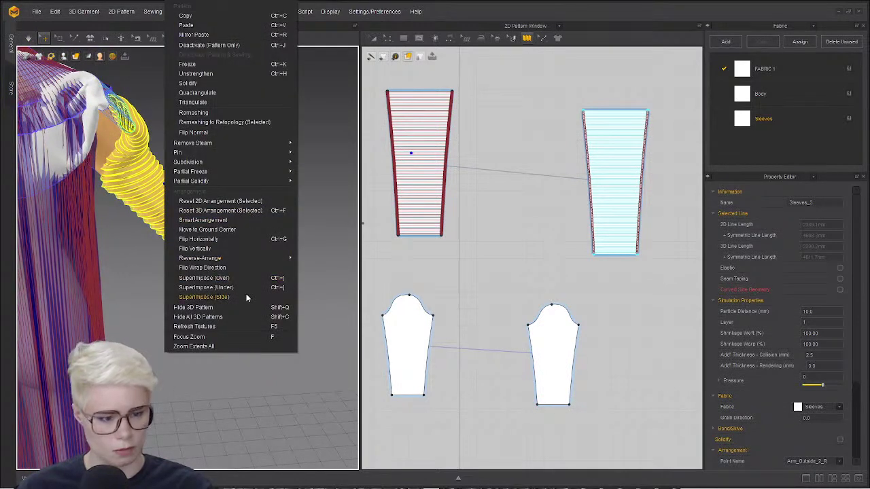
click(237, 210)
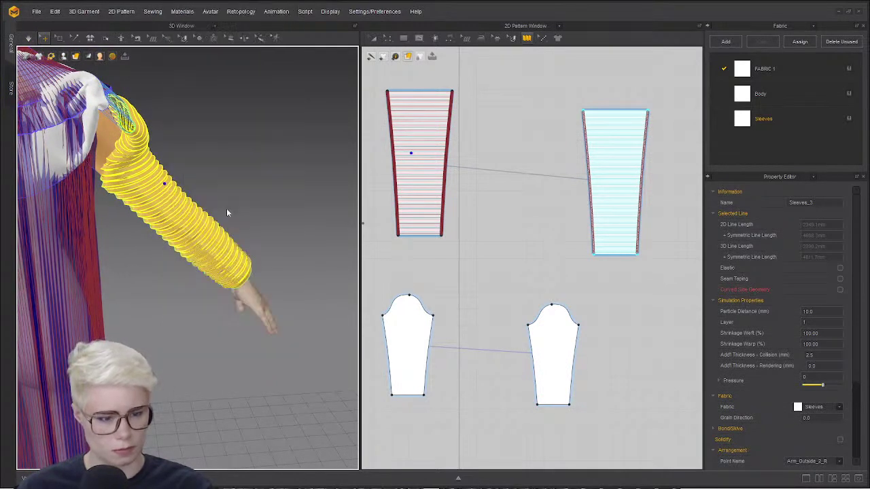
right_drag(174, 151, 205, 81)
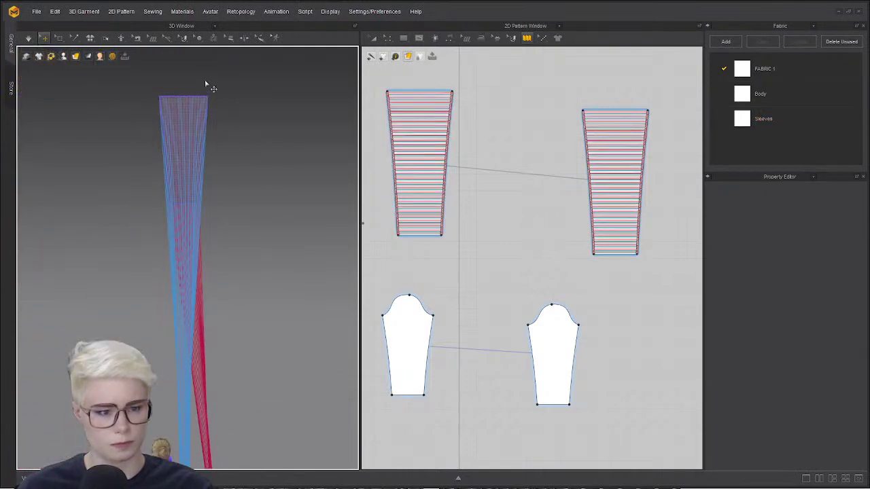
scroll(204, 83, down, 2)
drag(187, 185, 223, 373)
middle_drag(223, 372, 263, 165)
scroll(278, 167, up, 3)
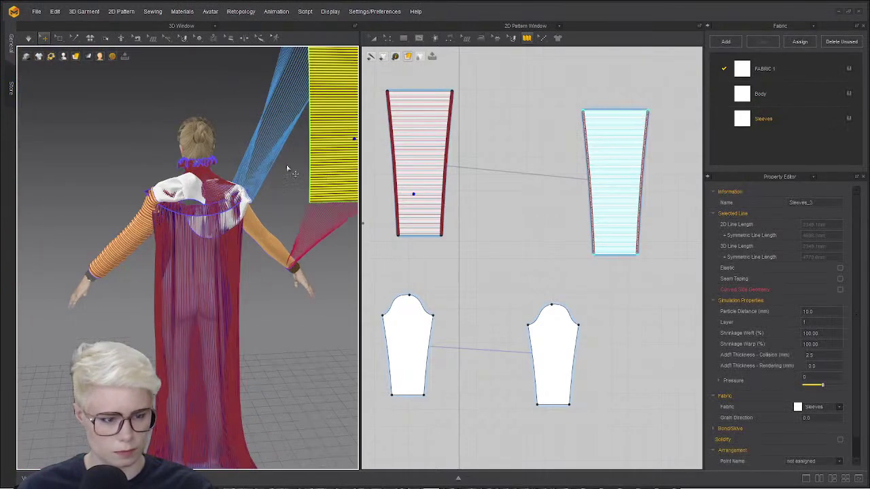
- Show the avatar's arrangement points and wrap the flat pleated sleeve around the arm at the outer lower-arm point
click(64, 57)
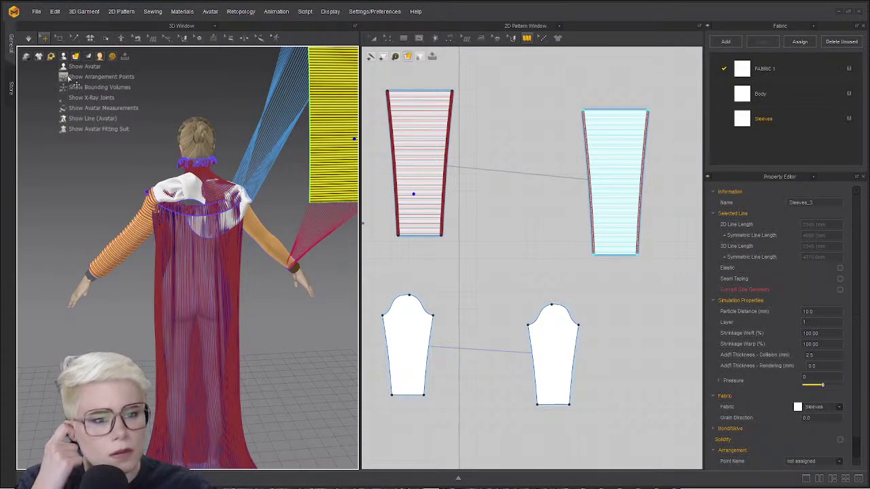
click(67, 77)
right_drag(294, 238, 212, 276)
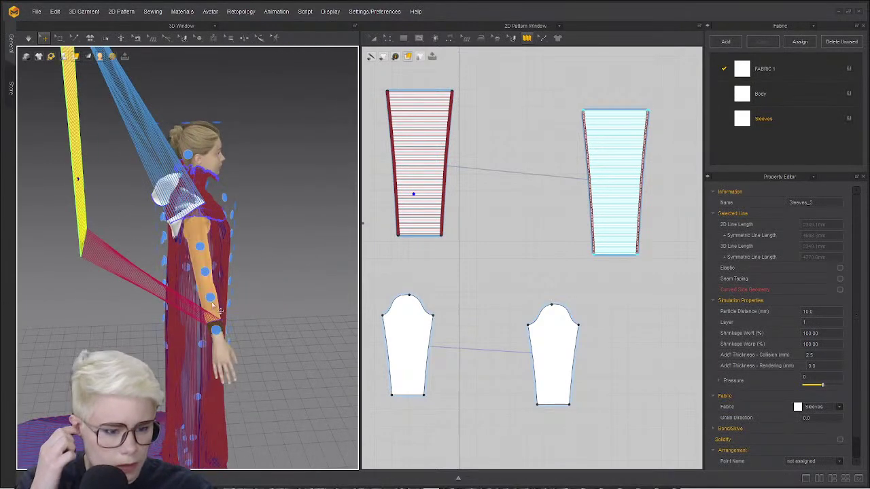
click(215, 306)
- Shift the wrapped pleated sleeve outward along the arm and select its counterpart on the other arm
right_drag(215, 306, 307, 279)
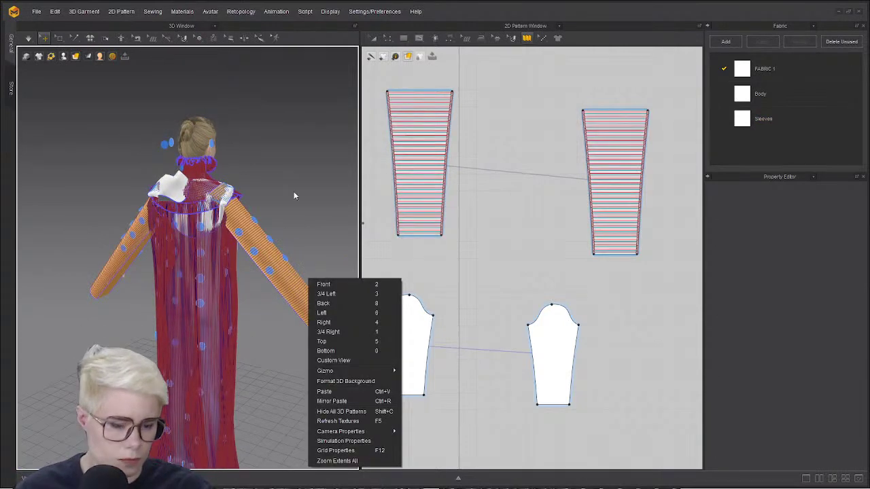
scroll(248, 181, up, 3)
right_drag(248, 181, 264, 220)
drag(251, 256, 274, 272)
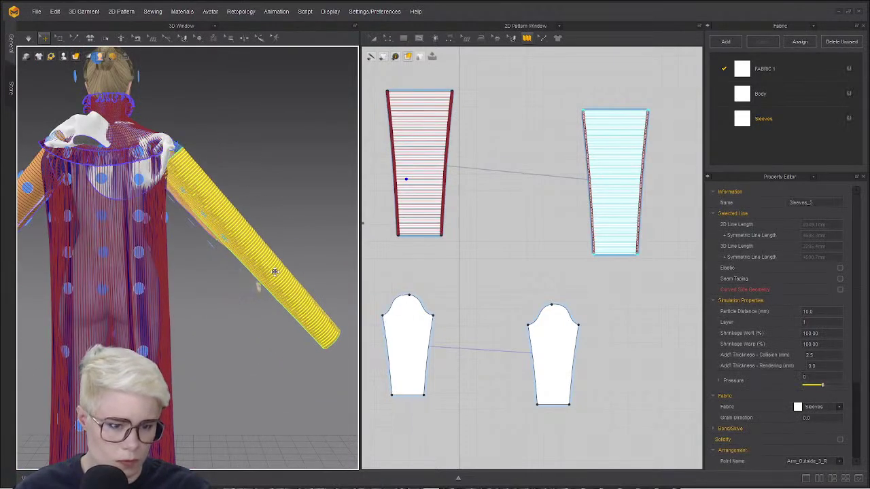
right_drag(274, 279, 163, 233)
click(136, 277)
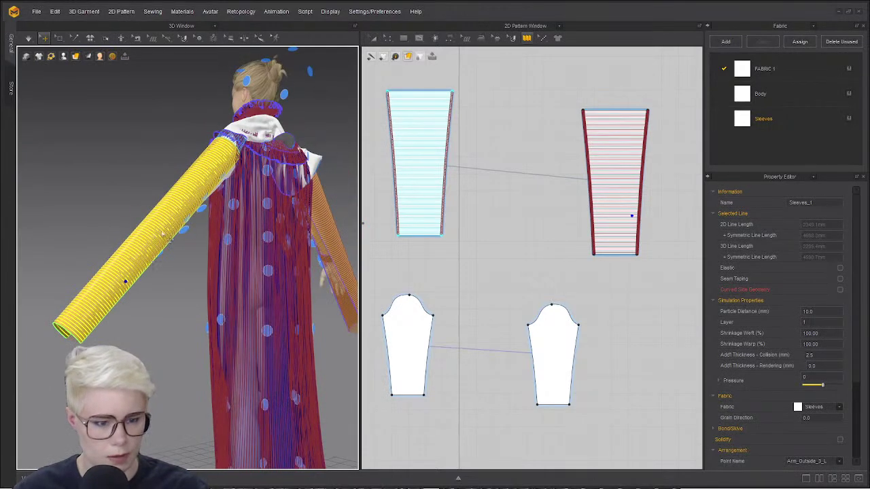
- Adjust the pleated sleeve's position around the arm and hide the avatar's arrangement points
drag(163, 233, 163, 238)
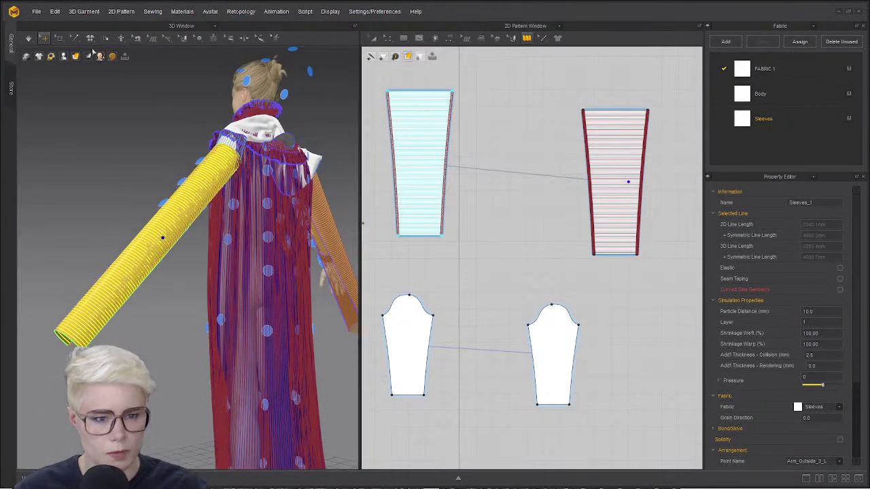
mouse_move(63, 57)
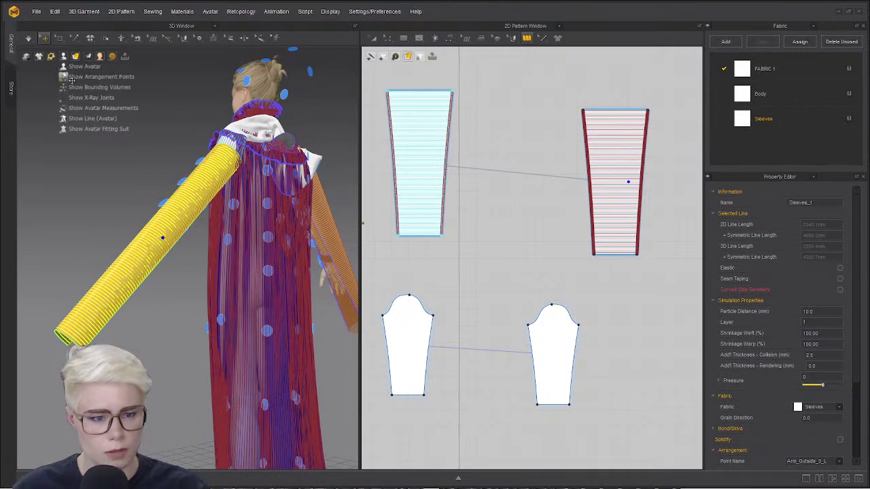
click(65, 77)
- Simulate the wrapped pleated sleeves and inspect how they settle on both arms from the back and side
click(73, 218)
right_drag(75, 215, 169, 163)
middle_drag(168, 163, 120, 189)
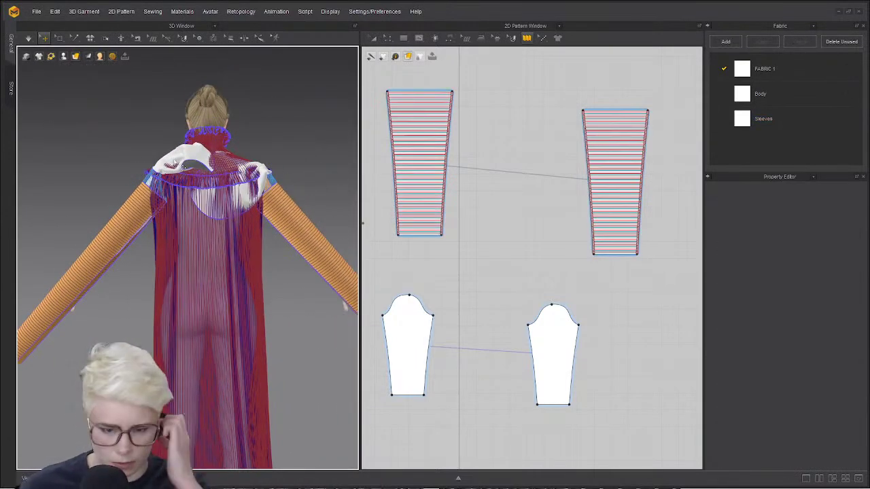
key(space)
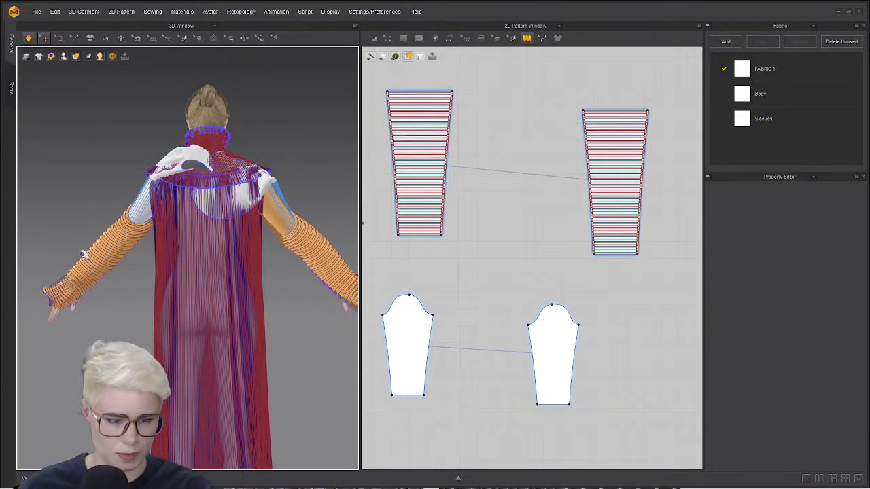
right_drag(279, 246, 191, 253)
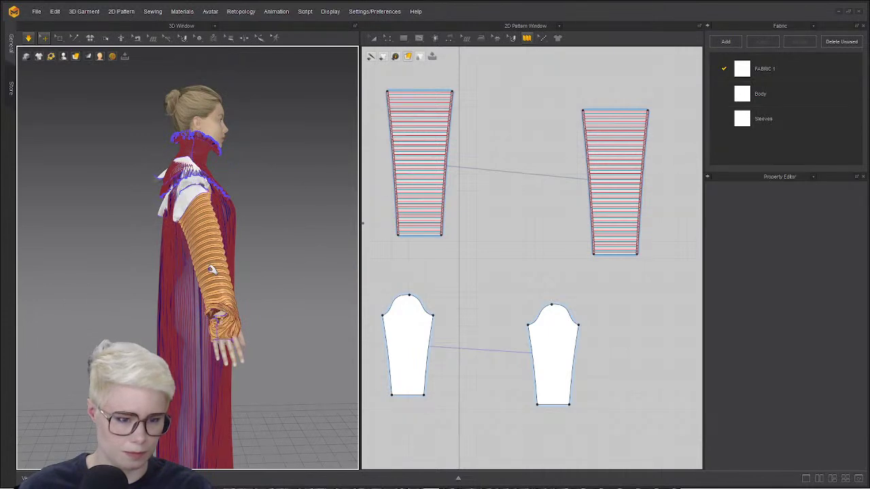
right_drag(205, 271, 247, 268)
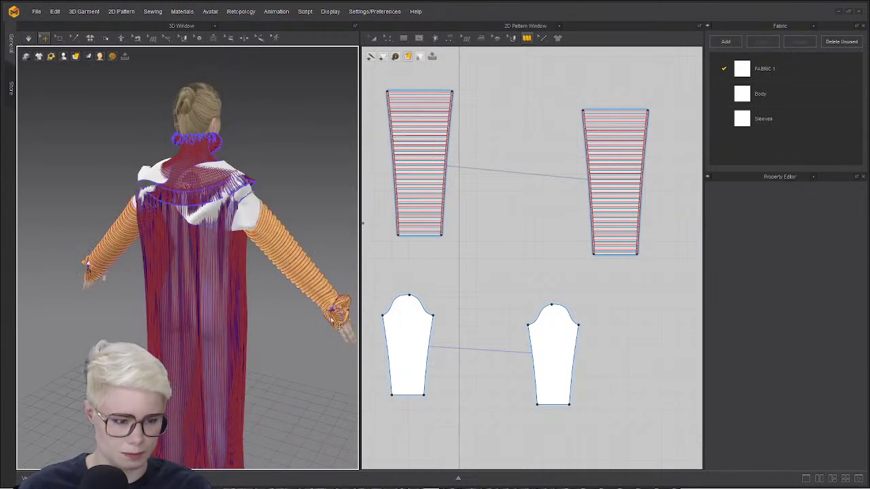
click(296, 282)
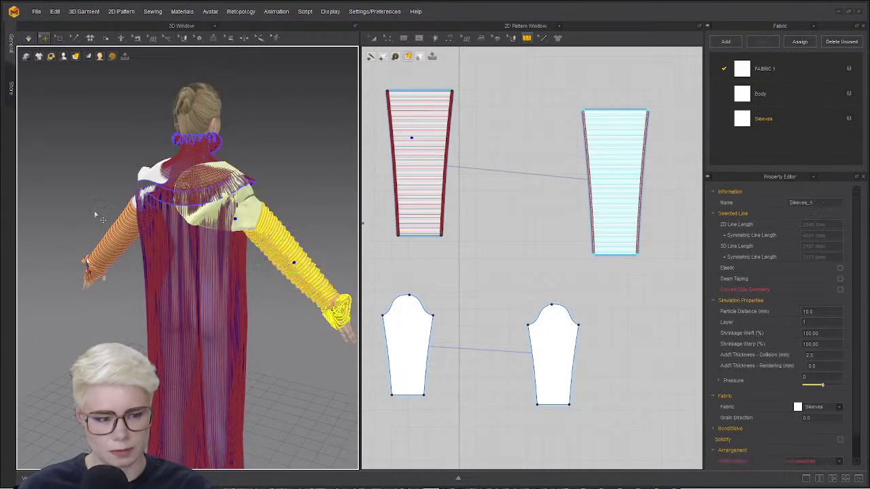
click(136, 251)
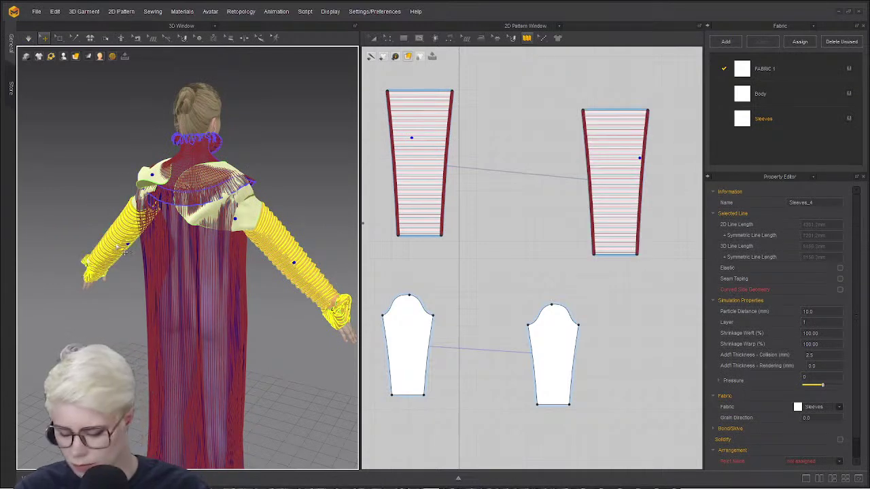
right_click(113, 242)
click(190, 47)
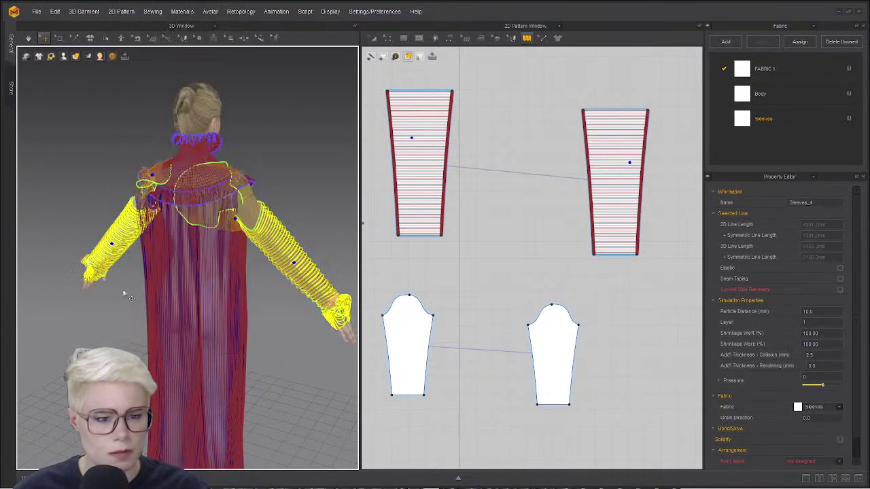
right_click(165, 195)
click(224, 48)
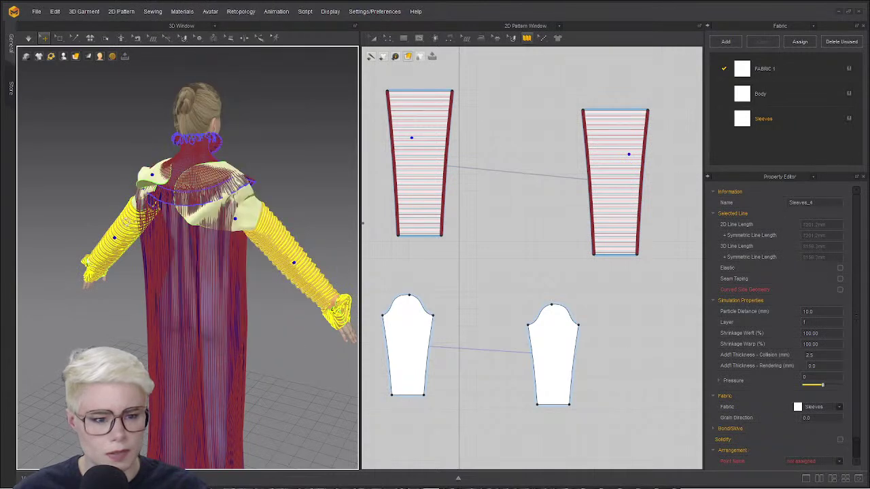
right_click(180, 139)
click(138, 180)
click(125, 236)
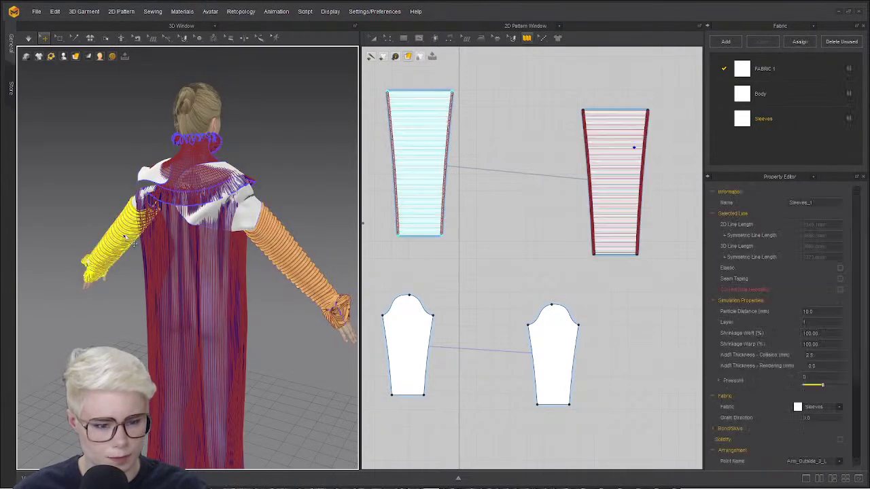
- Deactivate the sewing that joins the first pleated sleeve panel to its upper section and to the original sleeve's wrist
key(b)
drag(661, 285, 561, 57)
right_click(603, 113)
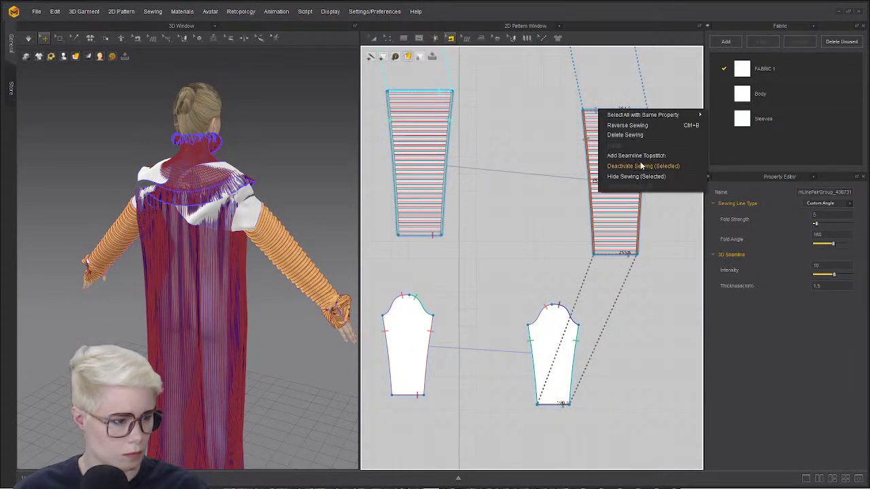
click(641, 166)
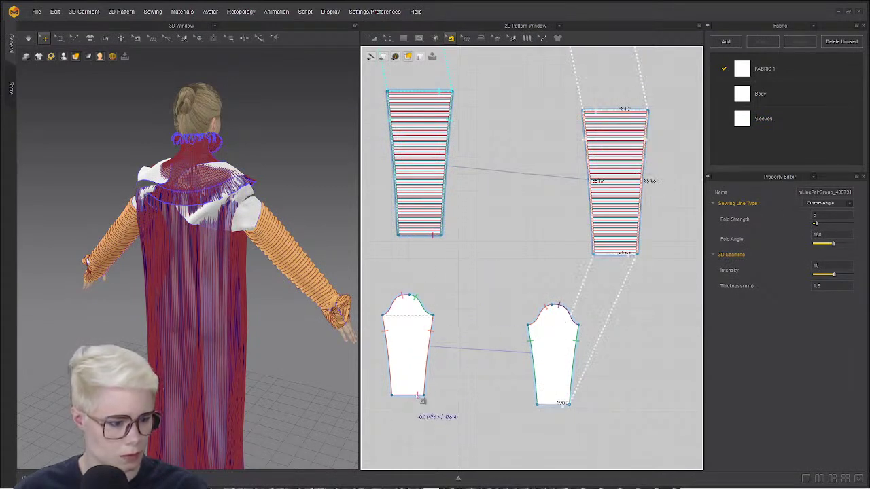
- Deactivate the wrist seam and the upper seam of the second pleated sleeve panel
click(417, 394)
right_click(416, 396)
click(460, 369)
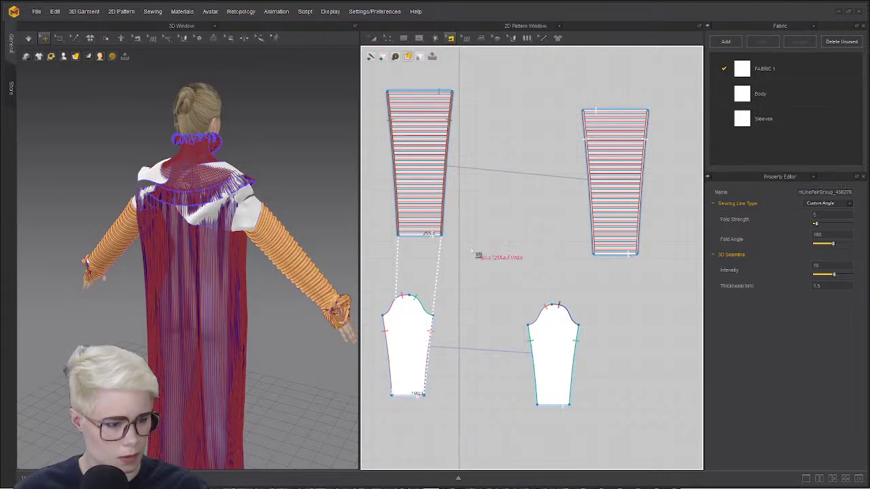
middle_drag(407, 138, 446, 230)
click(478, 183)
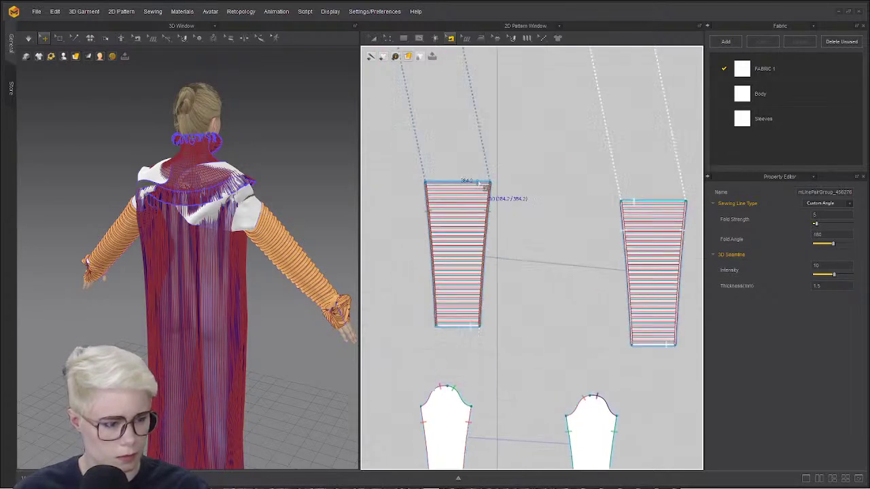
right_click(481, 182)
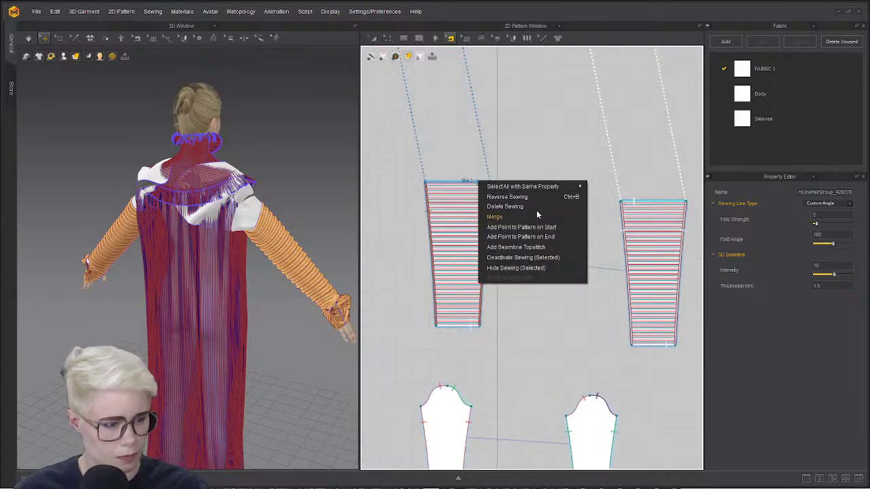
click(520, 257)
- Deactivate the outer sleeve pieces on both arms and lift them above the avatar, clear of the original sleeves
click(269, 227)
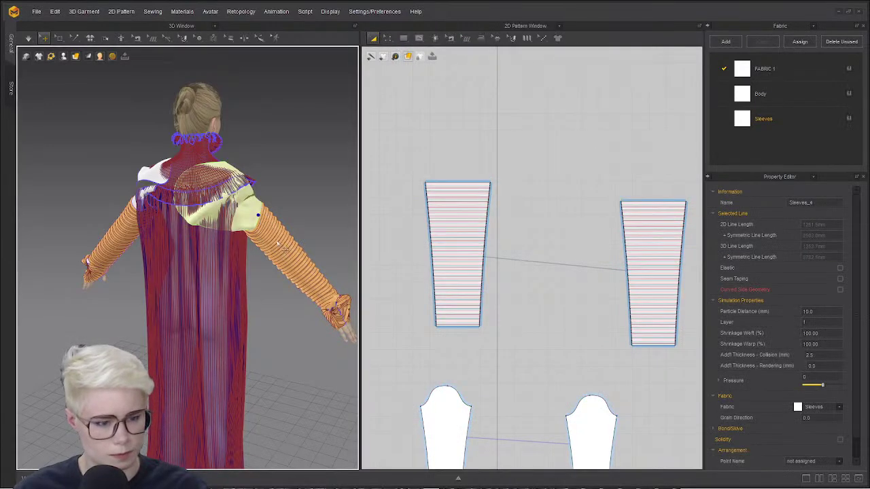
shift+click(142, 224)
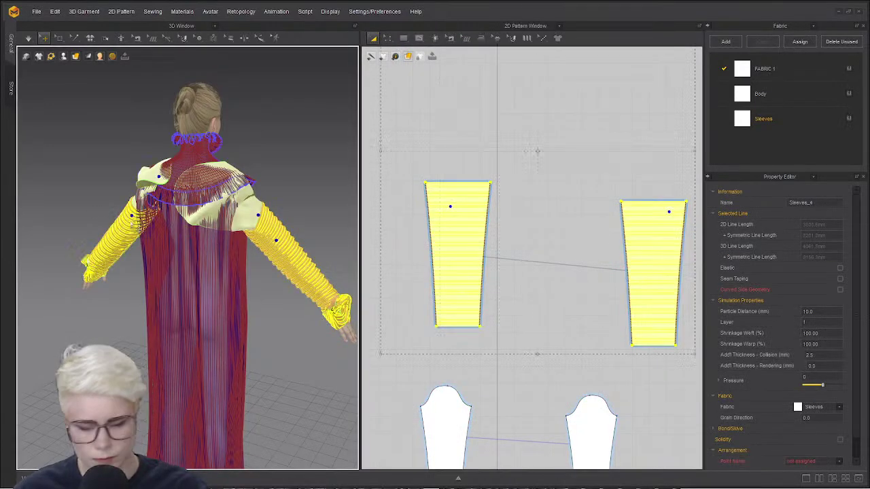
key(ctrl+j)
drag(278, 238, 299, 122)
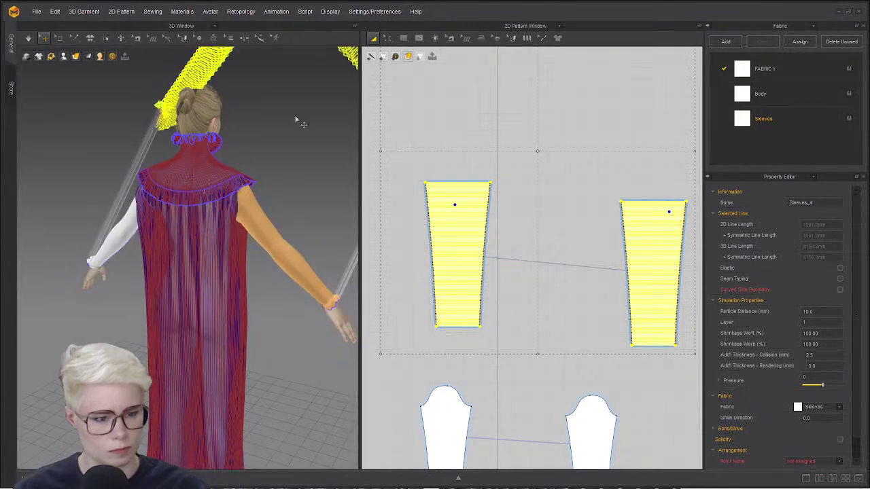
- Simulate the garment and pull on the original left sleeve so it settles smoothly on the arm
right_drag(197, 268, 138, 288)
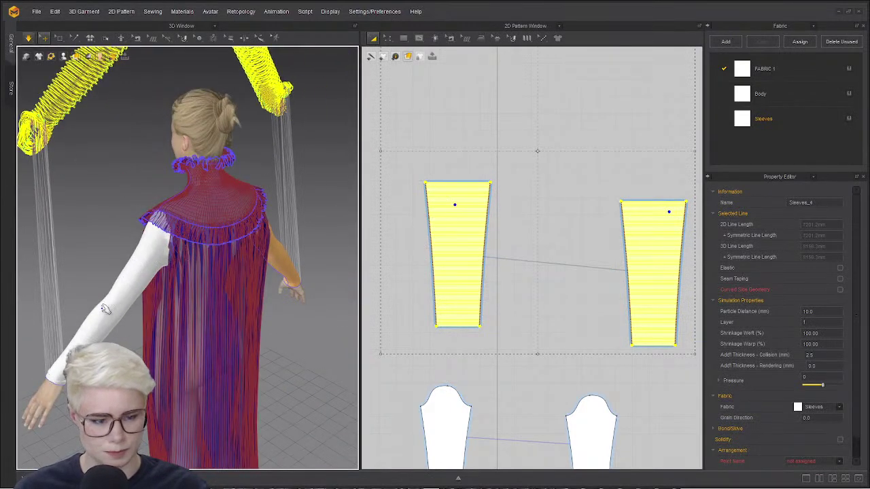
click(171, 262)
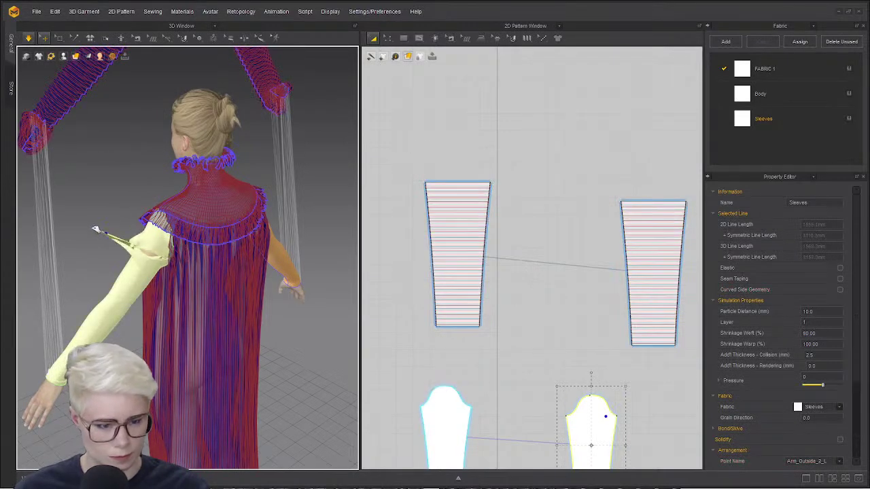
right_drag(170, 311, 107, 312)
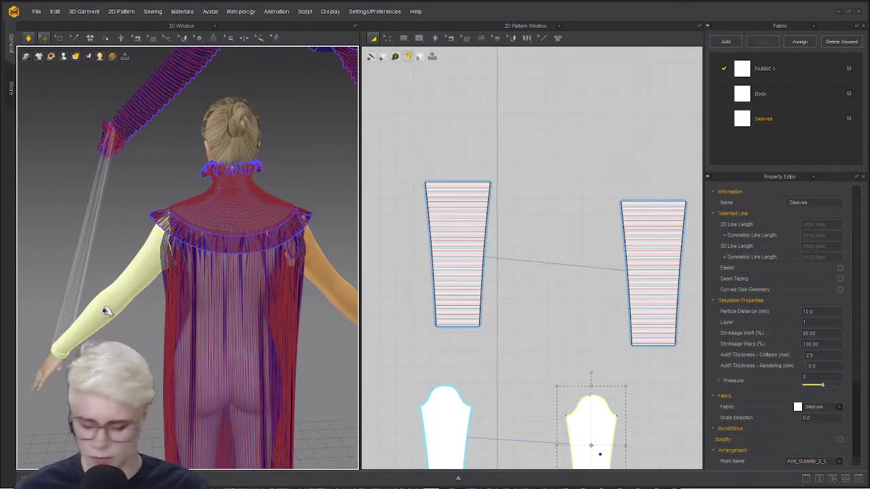
- Strengthen the original left sleeve and freeze both original sleeves
key(ctrl+h)
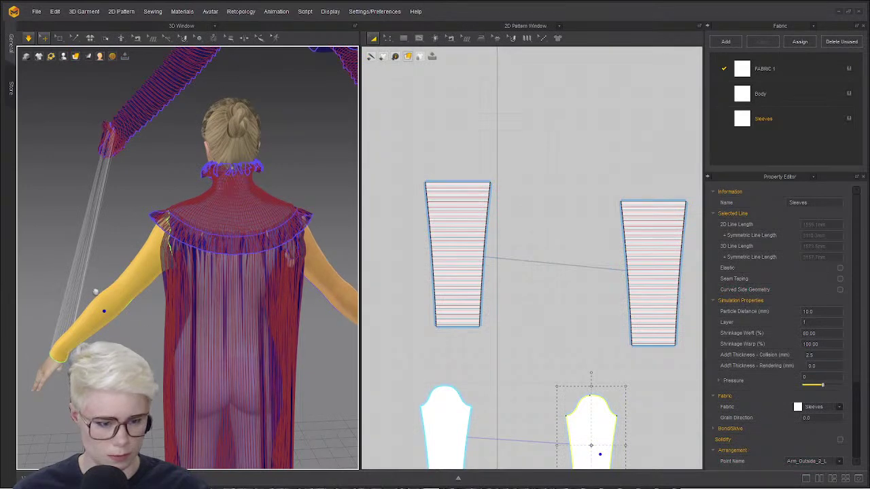
click(121, 280)
shift+click(322, 277)
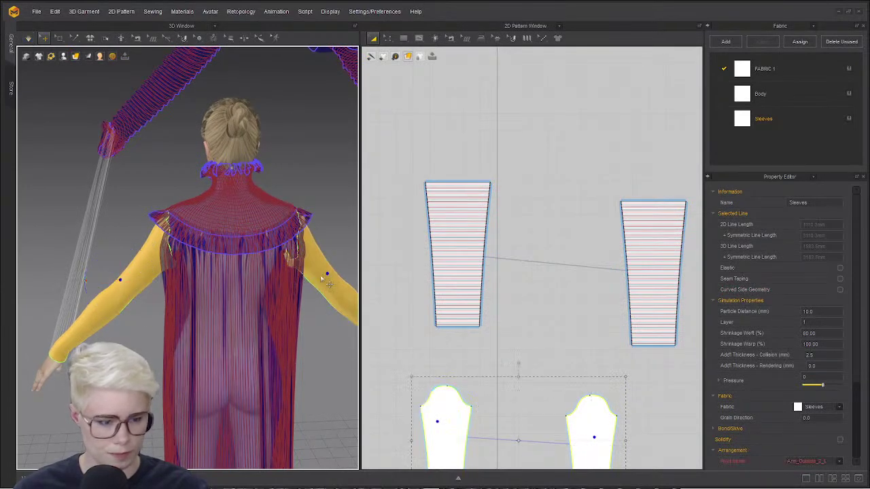
- Bring the left pleated sleeve section down from above the avatar and place it around the frozen original sleeve
click(170, 95)
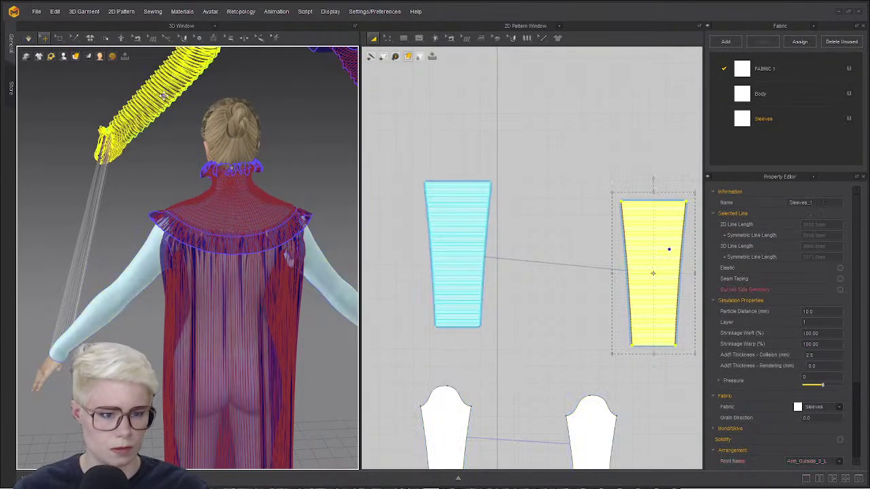
drag(163, 96, 93, 292)
right_drag(94, 292, 185, 298)
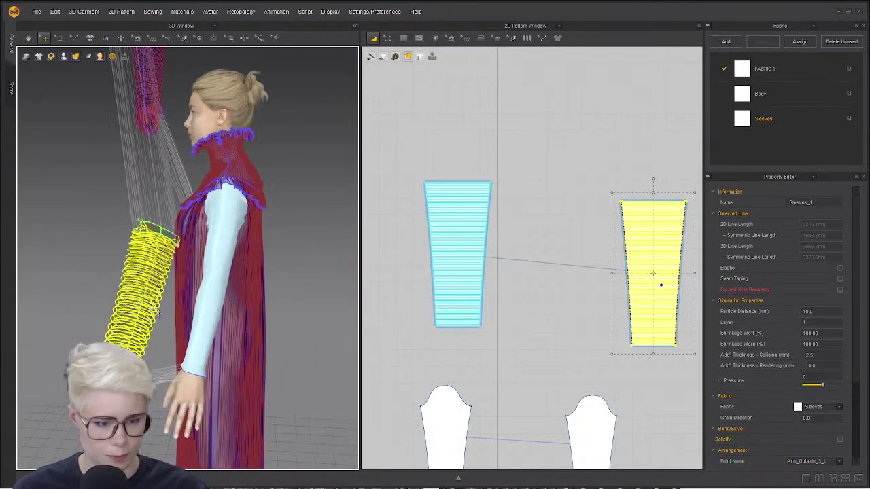
drag(151, 303, 228, 272)
right_drag(228, 272, 243, 319)
drag(206, 297, 182, 289)
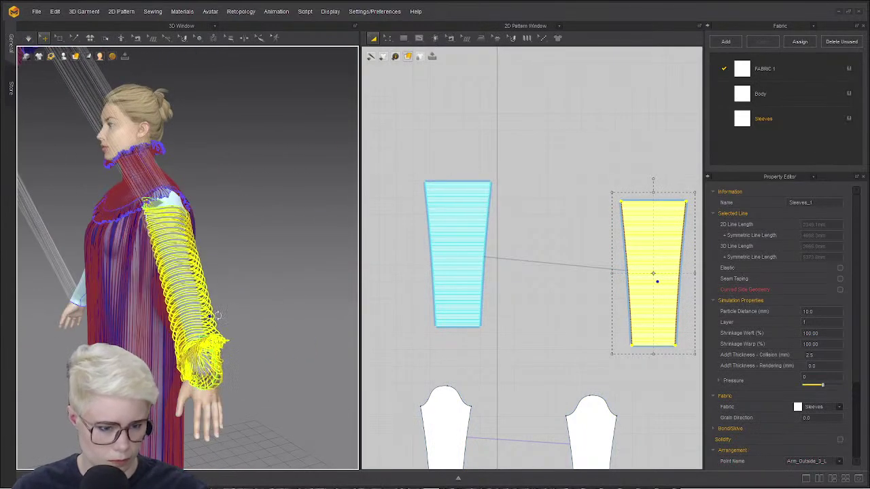
- Fine-tune the pleated section's position over the forearm and rotate it to follow the arm's angle
right_drag(182, 288, 223, 344)
drag(227, 327, 202, 333)
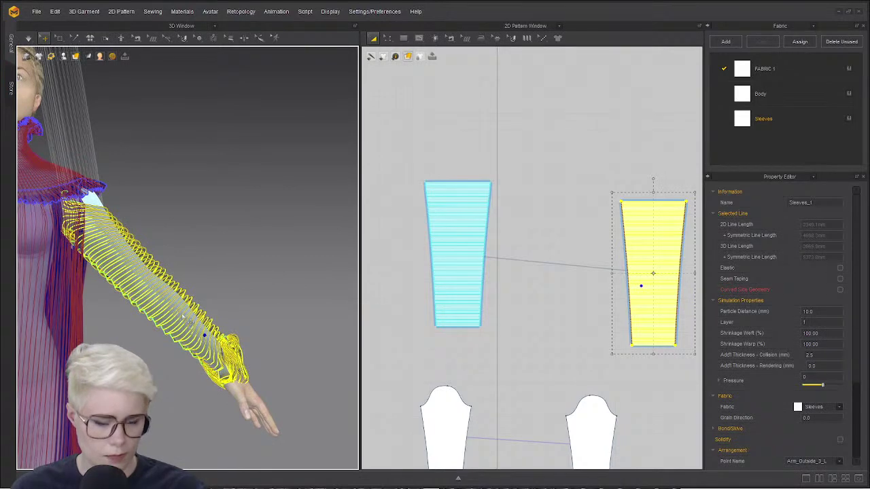
right_drag(200, 287, 282, 299)
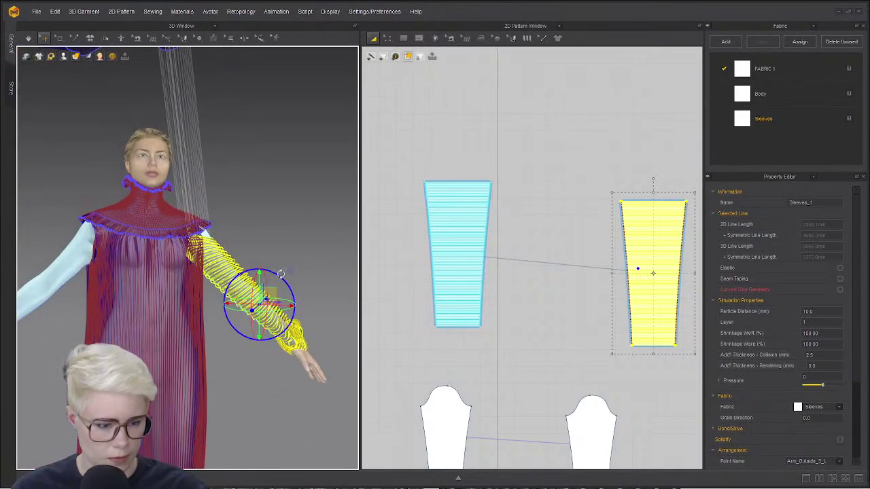
drag(281, 273, 277, 265)
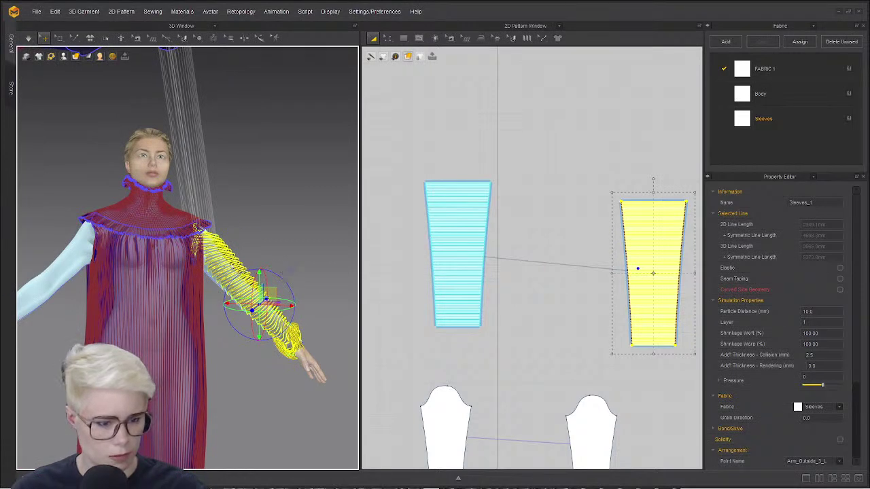
- Activate the left pleated sleeve section and simulate it, pulling the pleats into place along the arm
right_click(231, 264)
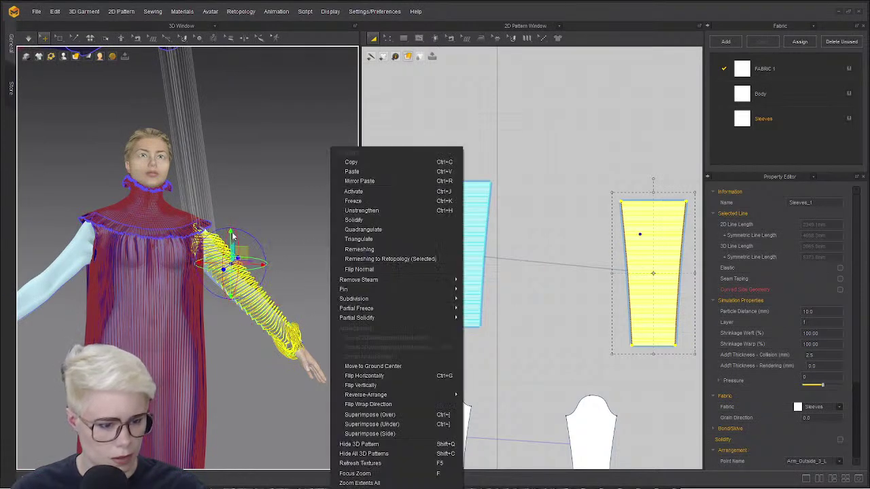
click(387, 193)
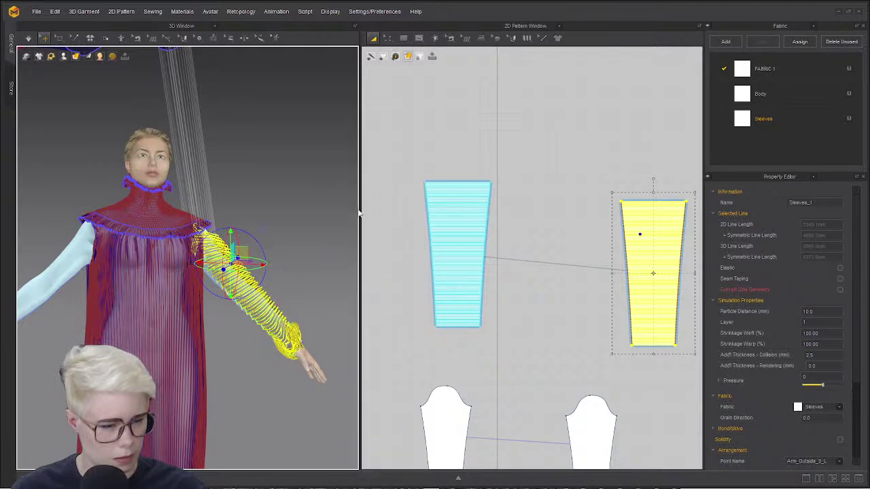
right_drag(344, 343, 301, 355)
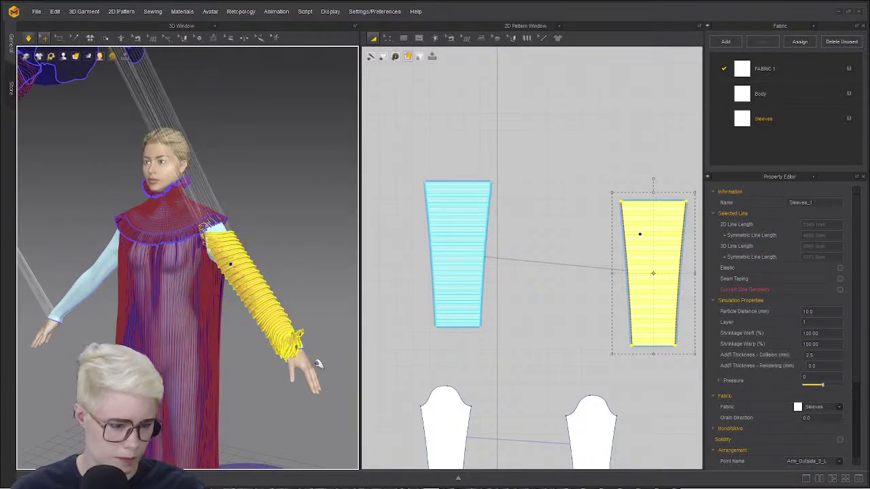
drag(279, 341, 231, 263)
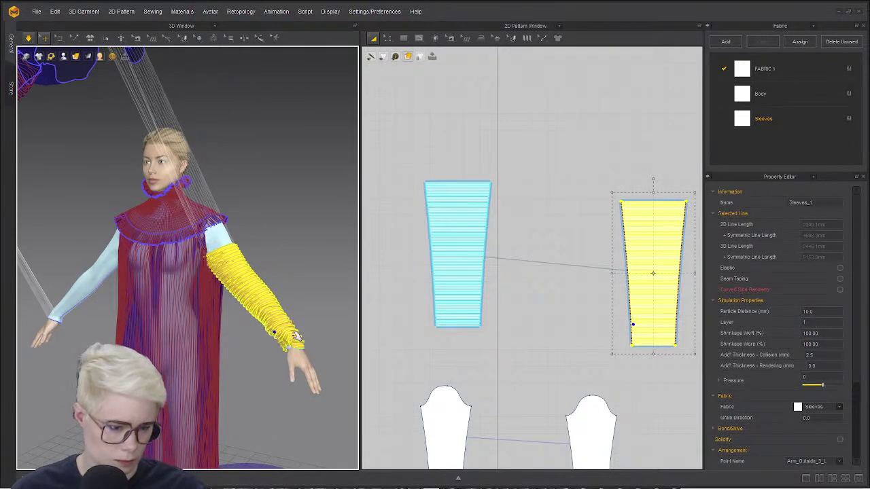
drag(296, 333, 302, 185)
scroll(282, 305, up, 4)
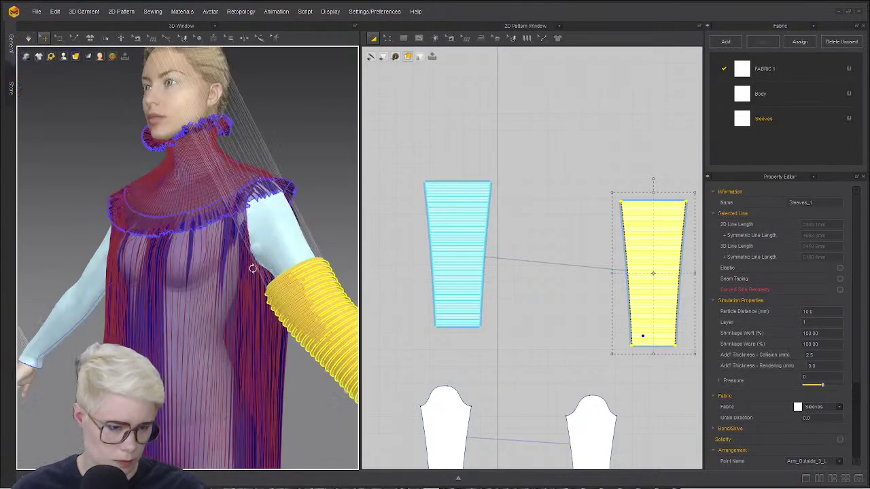
- Pull the simulating left pleated sleeve section further up the arm toward the shoulder and stop the simulation
right_drag(253, 268, 61, 219)
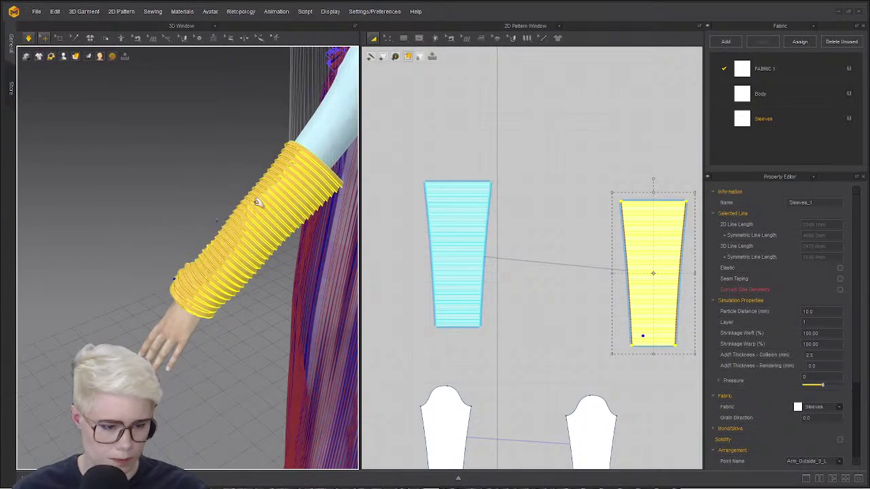
drag(295, 154, 433, 3)
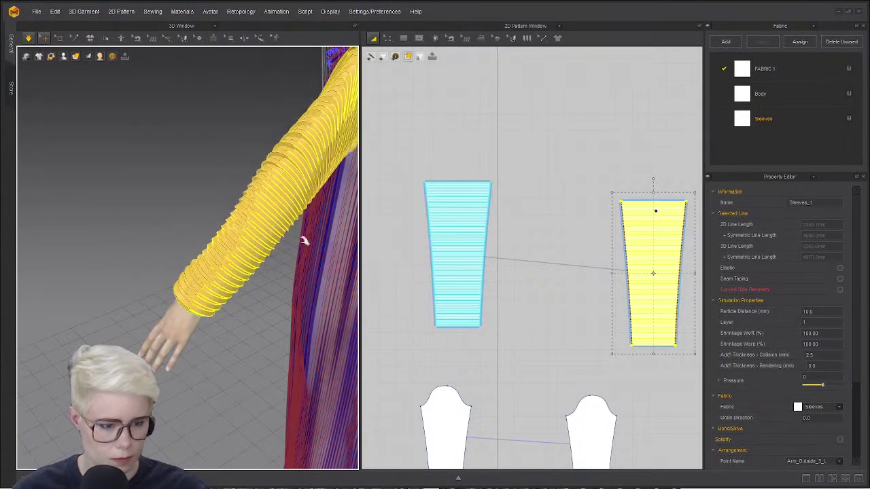
drag(284, 199, 373, 86)
middle_drag(342, 153, 288, 236)
scroll(289, 238, down, 5)
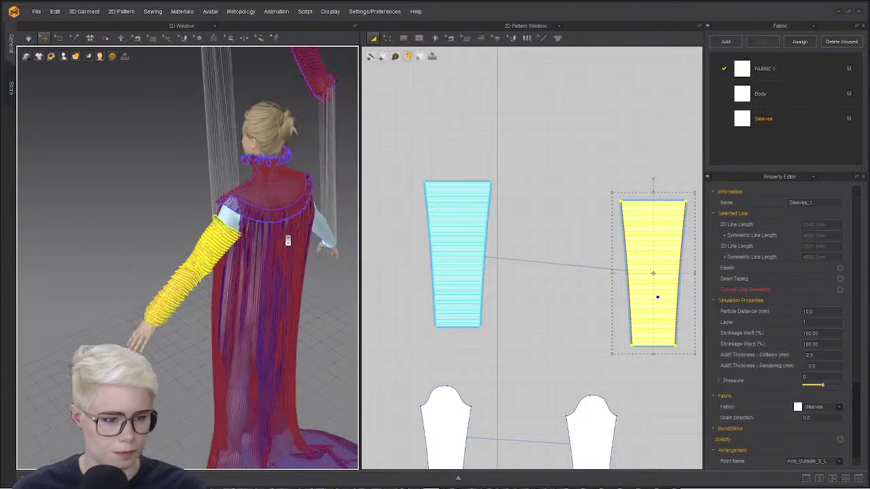
- Try to move the right pleated sleeve section down over the frozen sleeve and straighten its twisted cuff in simulation
right_drag(288, 240, 317, 83)
middle_drag(316, 83, 297, 82)
right_drag(297, 82, 304, 111)
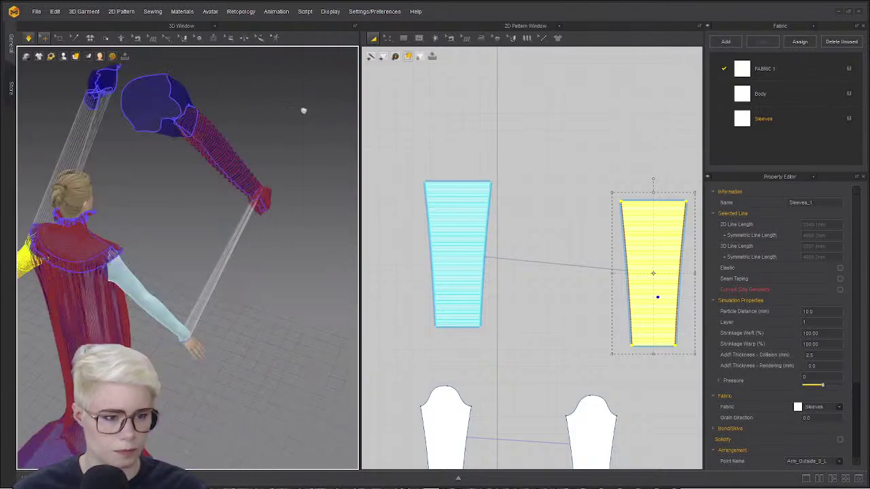
click(239, 155)
right_drag(216, 254, 212, 213)
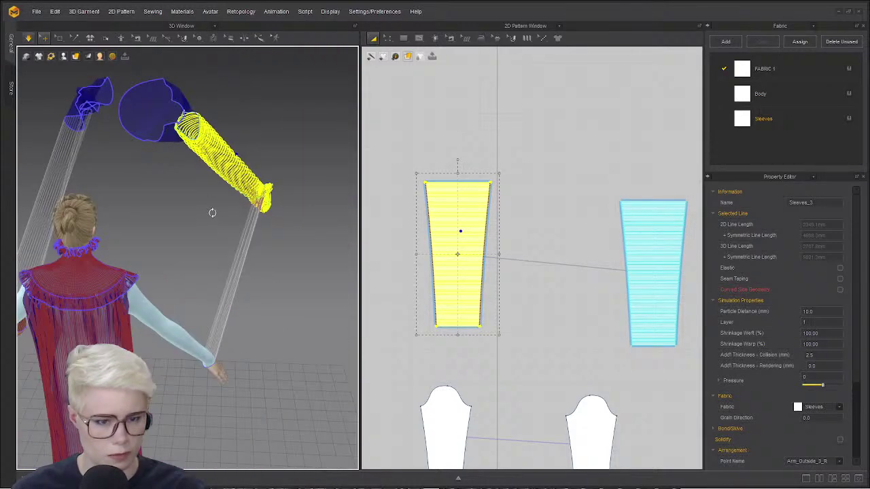
drag(236, 178, 182, 340)
scroll(176, 342, up, 4)
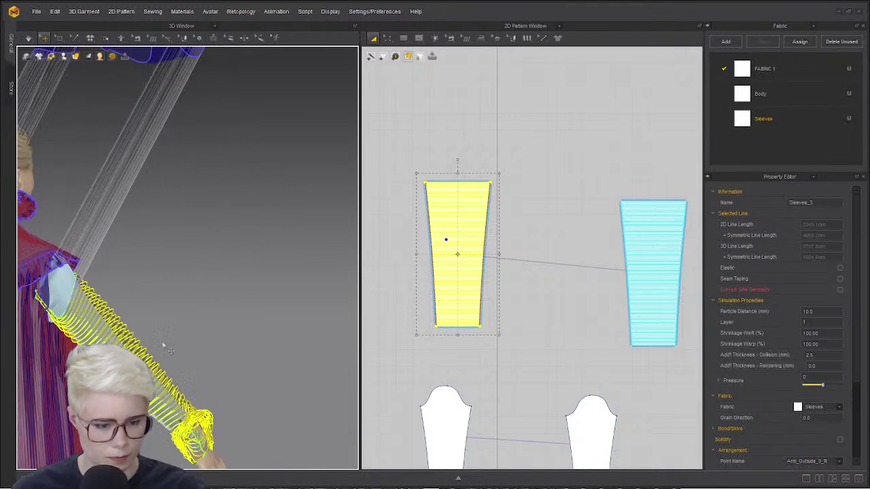
middle_drag(163, 345, 286, 244)
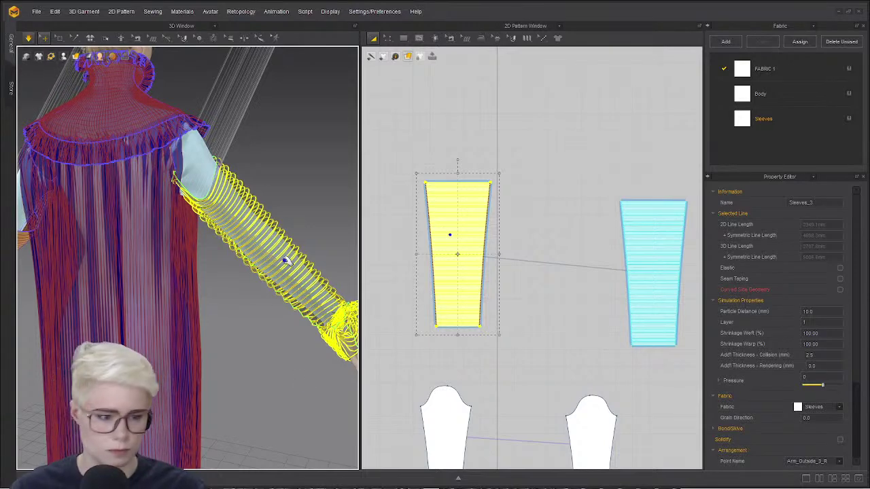
right_drag(302, 297, 226, 253)
middle_drag(300, 271, 224, 249)
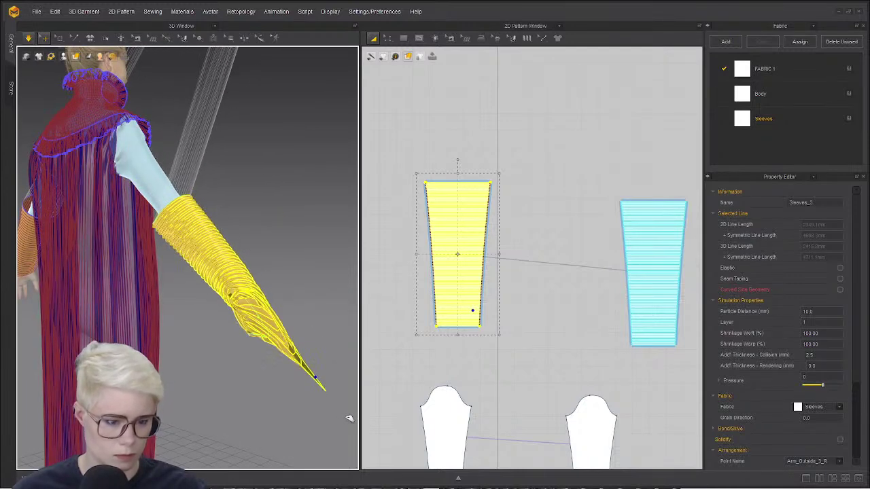
key(space)
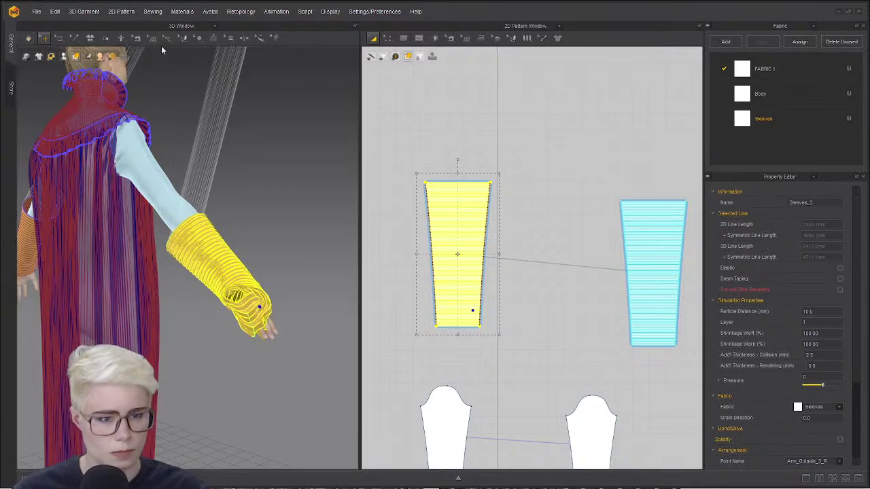
- Show the arrangement points and wrap the right pleated sleeve section around the right arm at an outer arm point
click(63, 57)
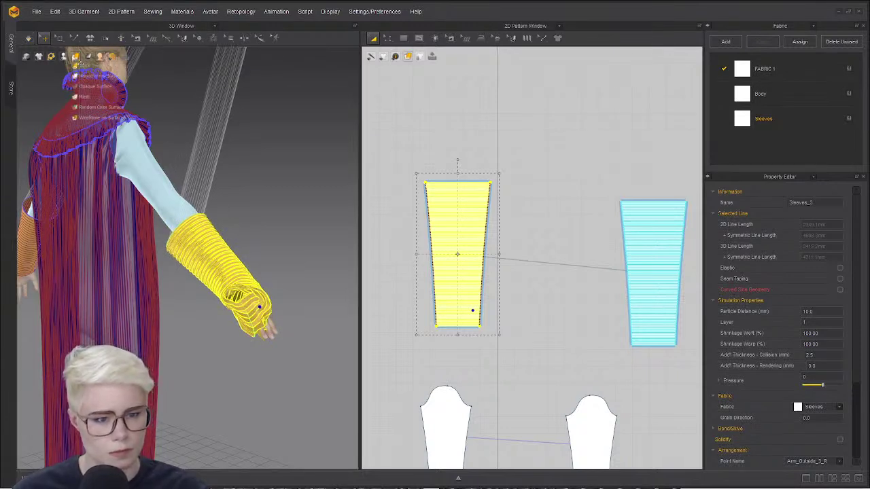
click(92, 76)
click(185, 185)
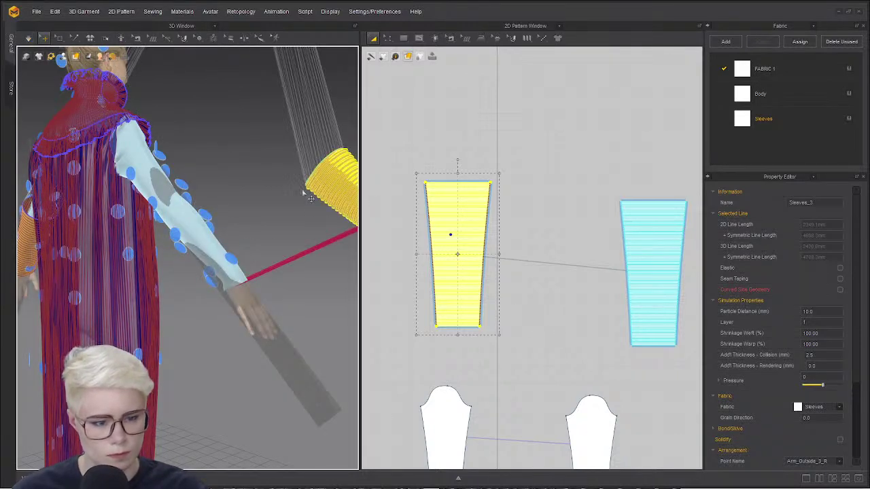
click(210, 221)
scroll(204, 285, up, 5)
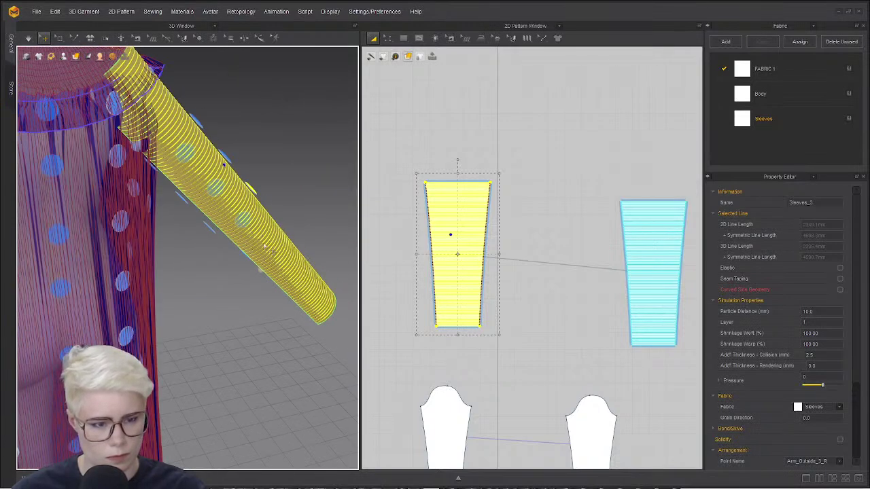
scroll(230, 241, up, 3)
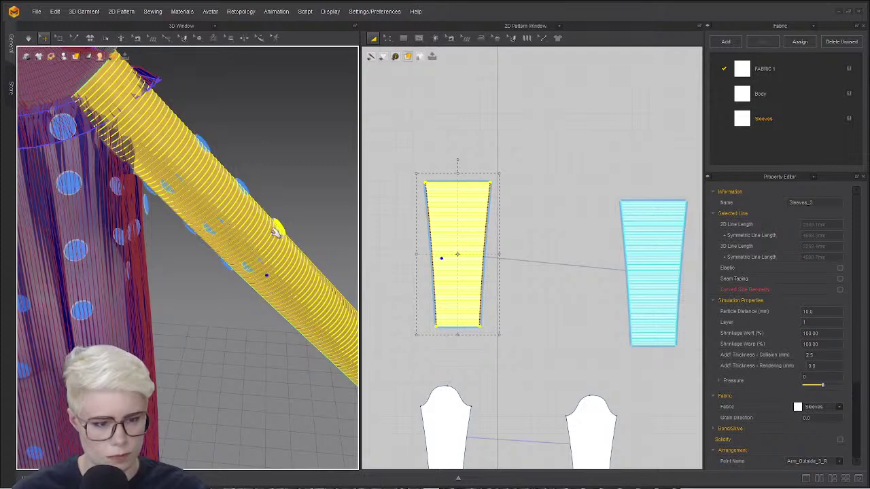
- Simulate the right pleated sleeve section and pull it into place along the right arm
key(space)
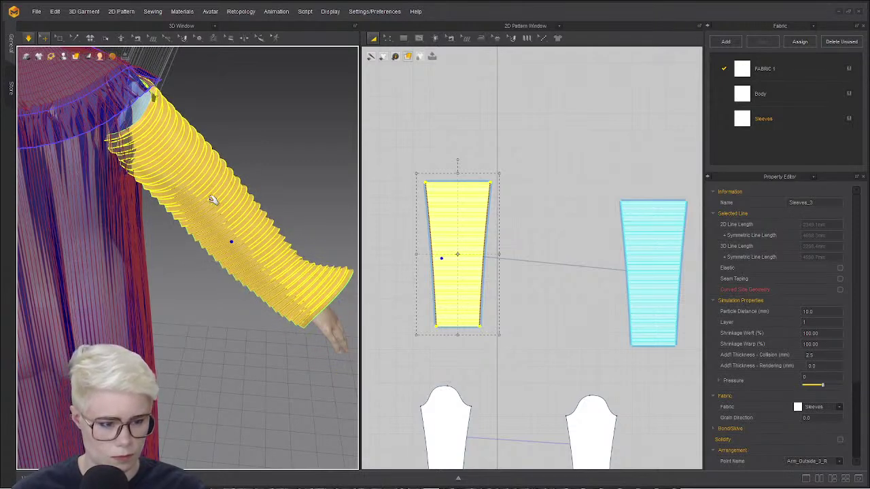
right_drag(214, 199, 152, 240)
key(space)
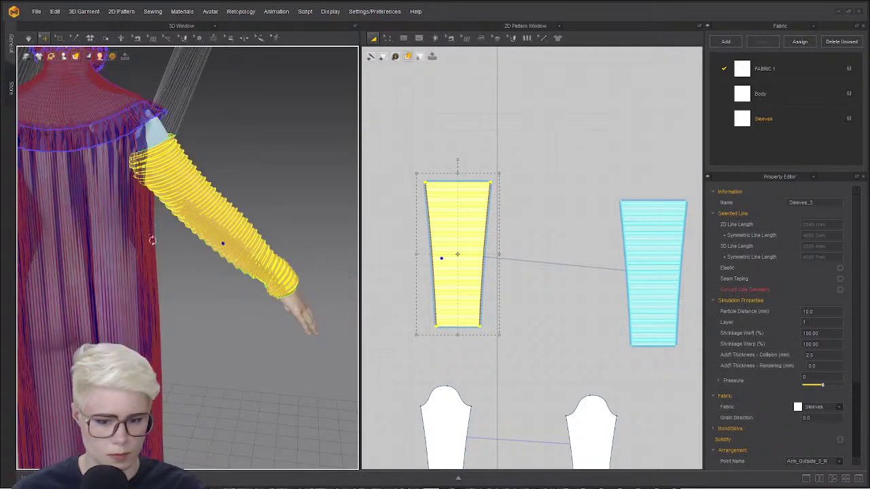
right_drag(292, 147, 111, 265)
drag(117, 277, 235, 196)
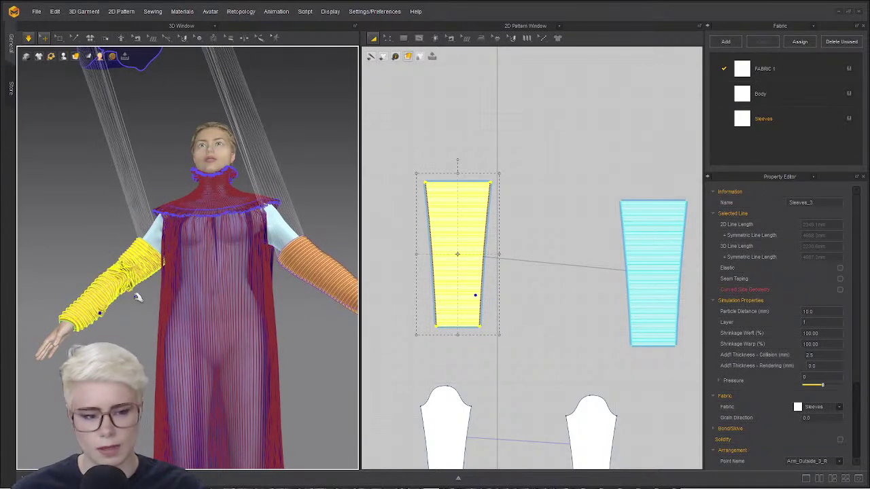
right_drag(139, 296, 143, 340)
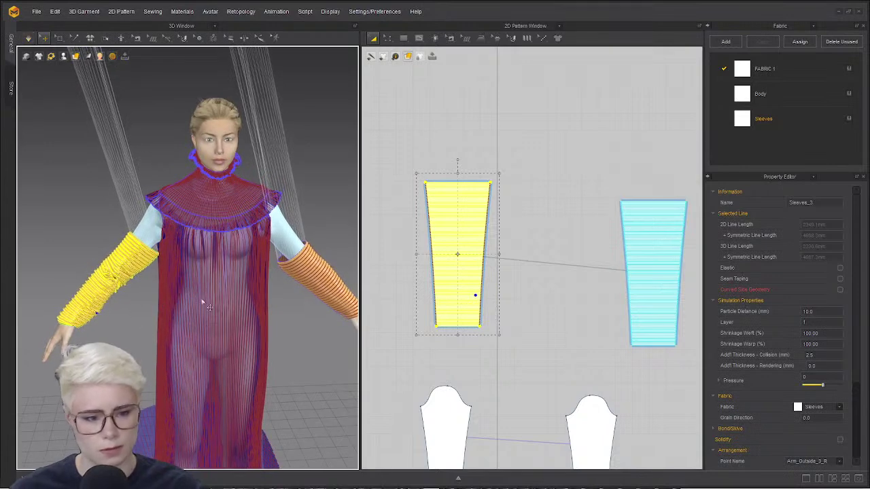
right_drag(134, 299, 176, 230)
scroll(194, 241, down, 2)
key(space)
- Select both sleeve cap pieces floating above the avatar and activate them
scroll(193, 231, down, 2)
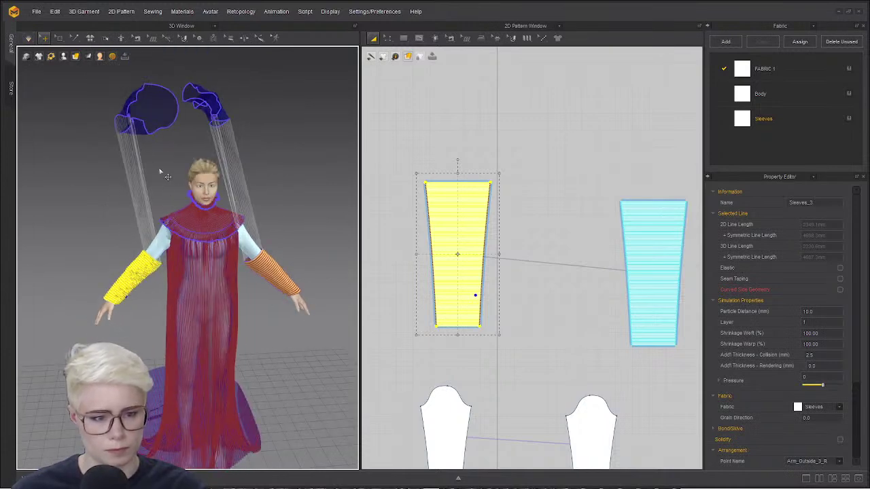
click(145, 100)
shift+click(202, 94)
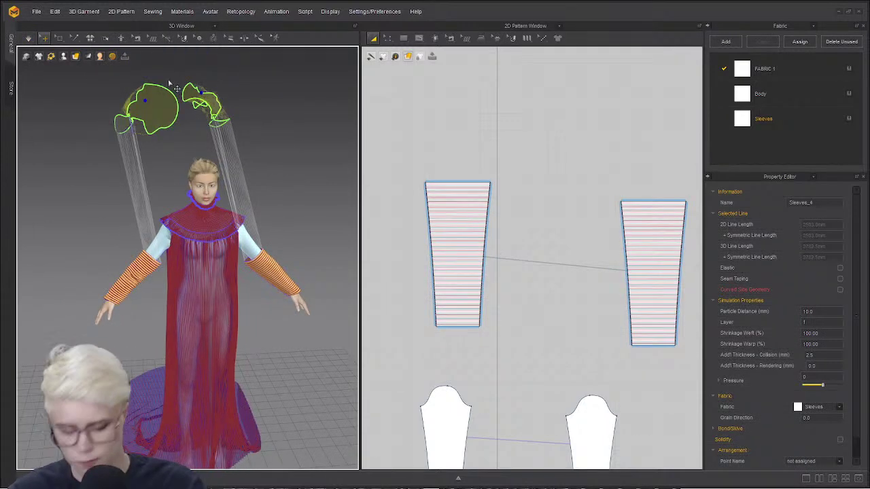
key(ctrl+j)
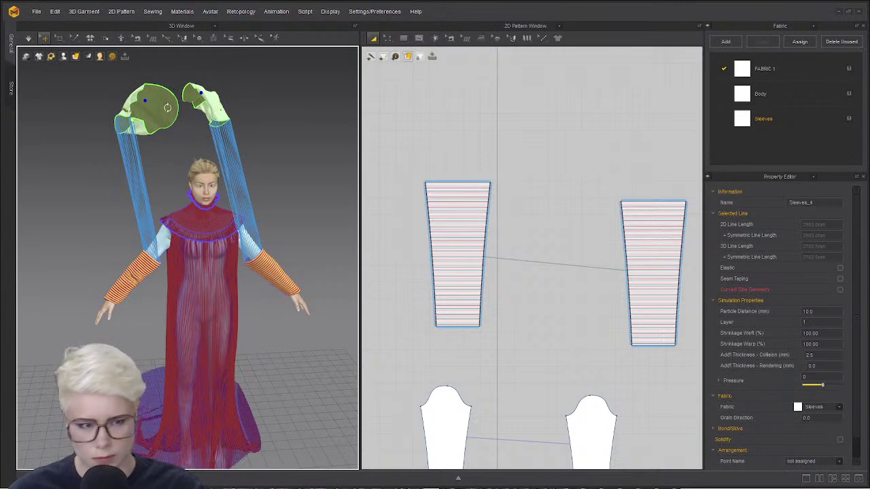
right_click(174, 110)
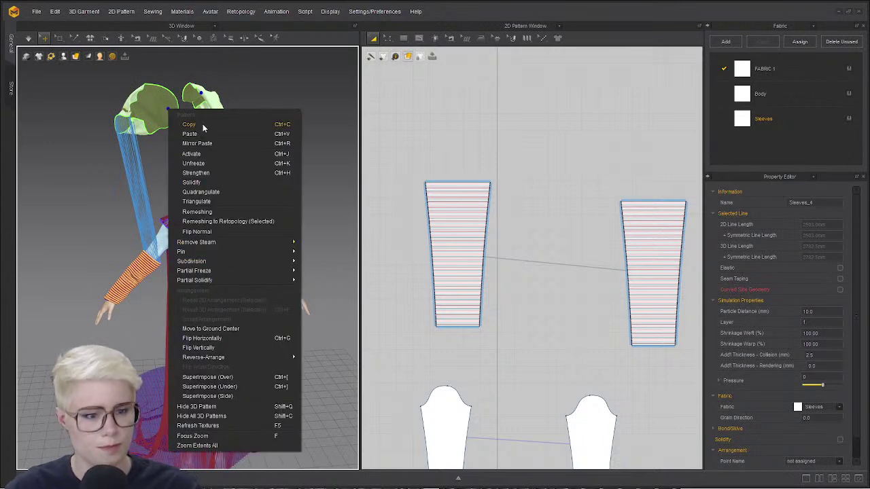
click(197, 155)
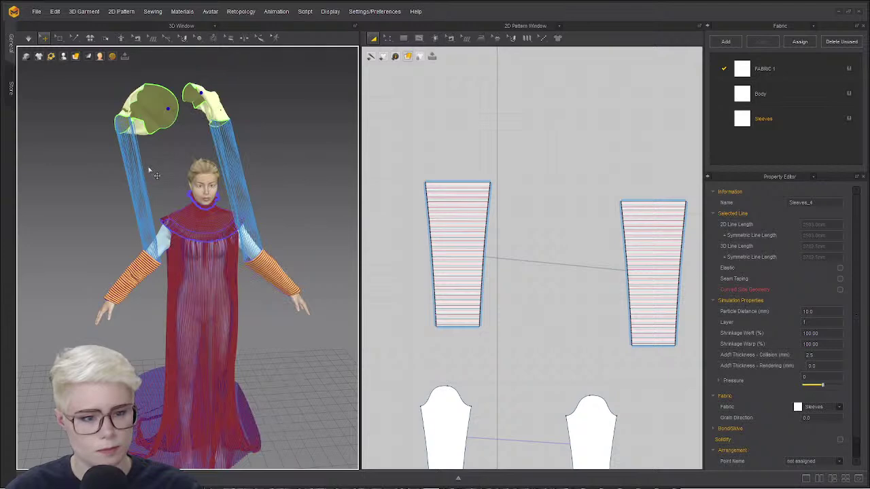
- Sew the two short side edges of the sleeve cap pattern to each other with segment sewing
scroll(513, 340, down, 1)
key(n)
scroll(513, 315, down, 5)
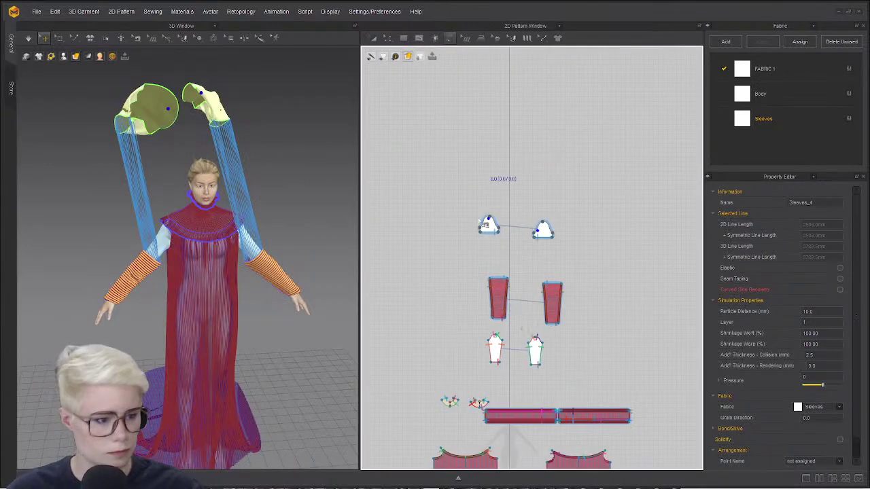
scroll(476, 225, up, 4)
scroll(494, 246, up, 4)
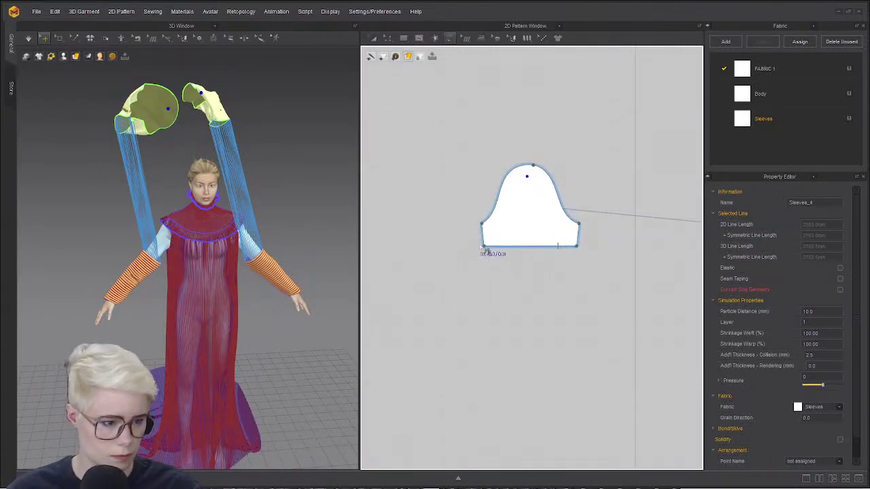
key(n)
click(482, 235)
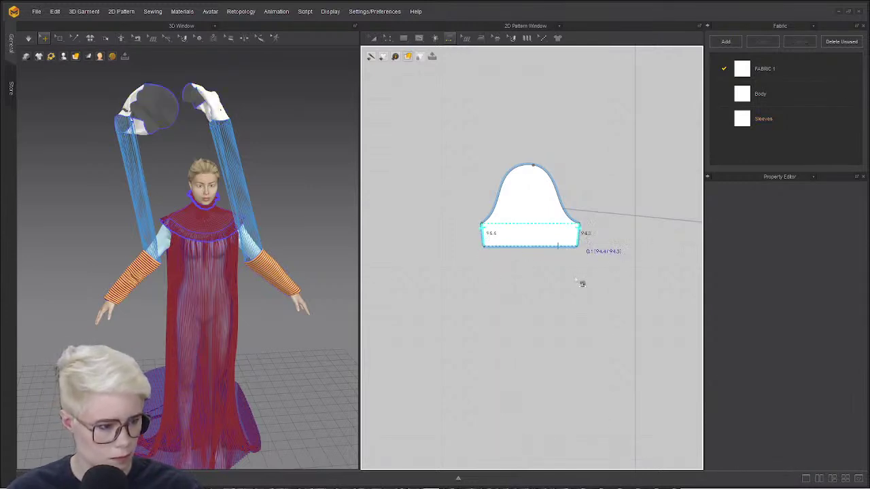
- Sew the two short side edges of the left-hand upper sleeve pattern together
click(592, 263)
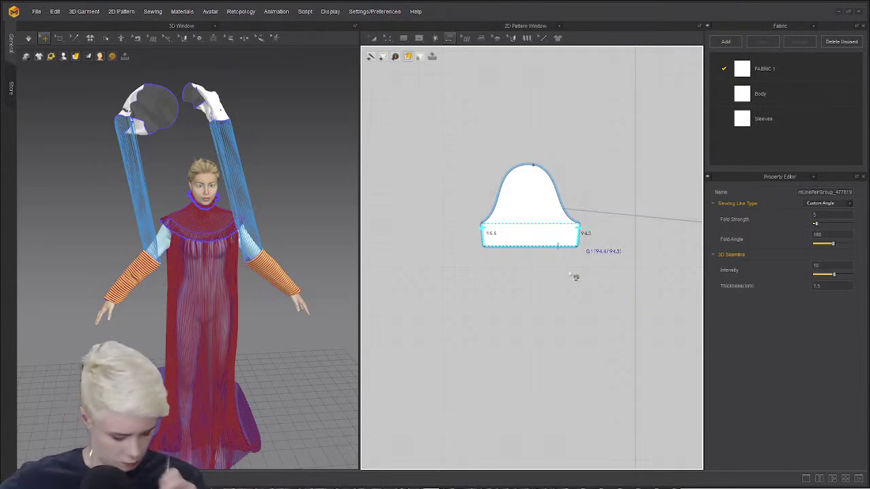
scroll(571, 275, down, 3)
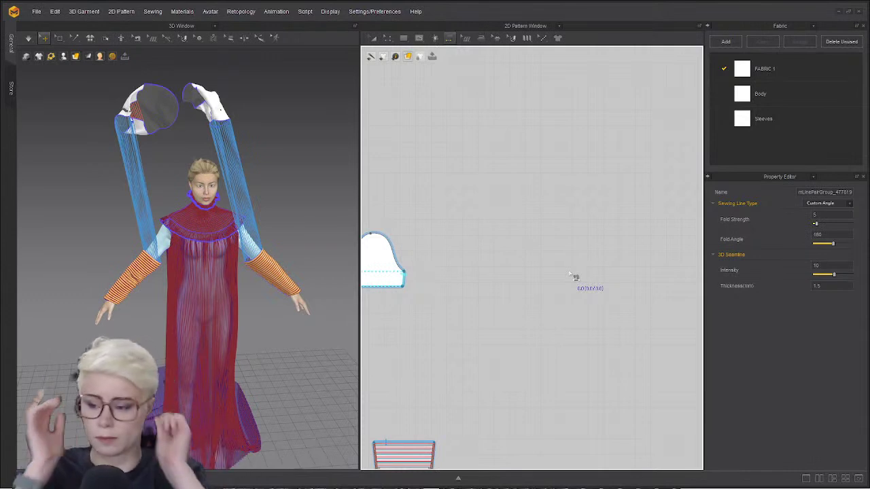
scroll(397, 208, down, 3)
scroll(401, 215, up, 7)
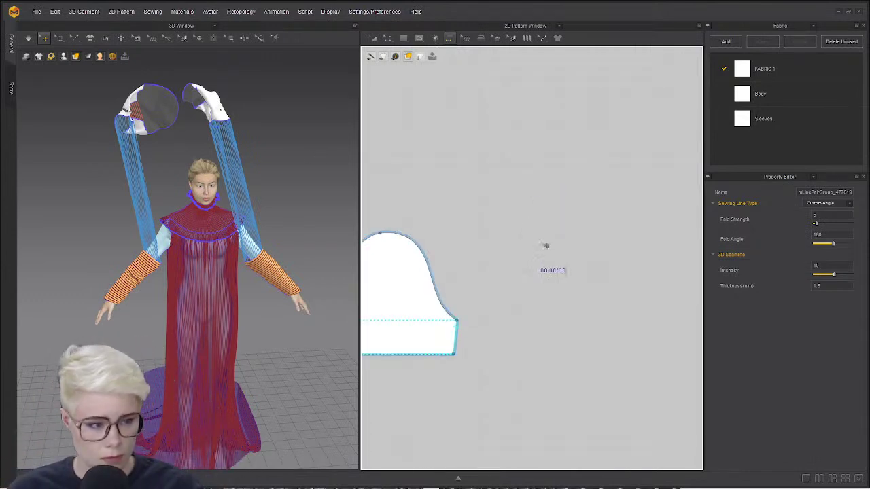
- Sew the cap curve of the right-hand upper sleeve to the cap curve of the right-hand inner sleeve
middle_drag(535, 255, 593, 156)
click(521, 218)
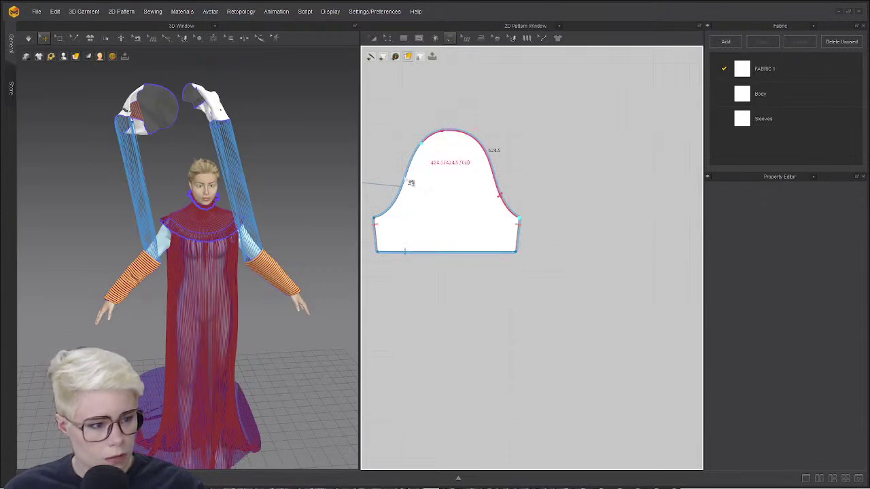
scroll(469, 287, down, 4)
middle_drag(484, 457, 596, 281)
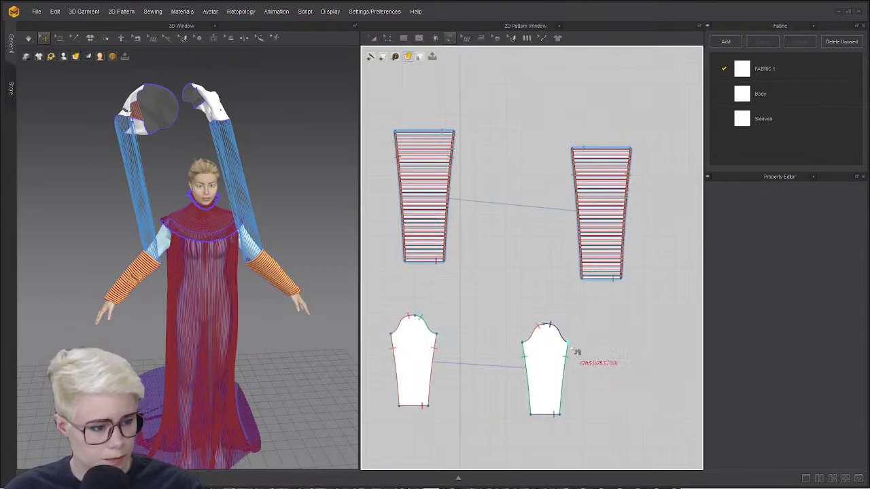
click(571, 346)
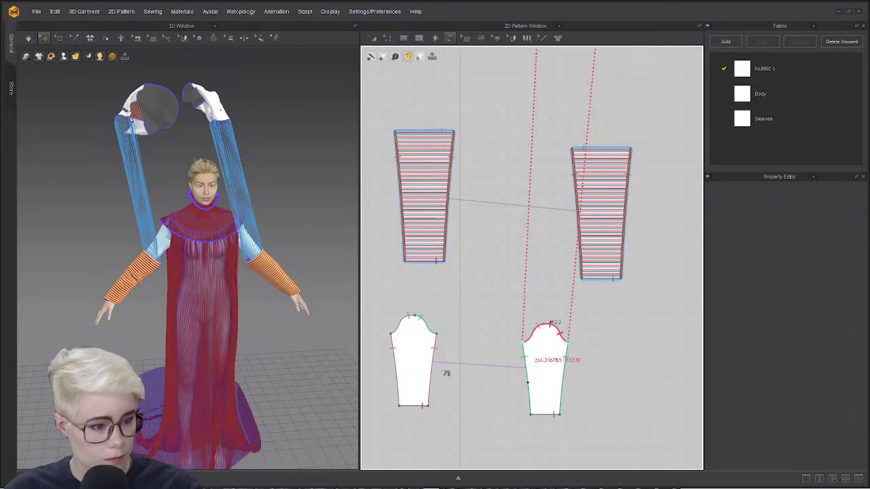
key(Return)
- Sew the cap curve of the left-hand inner sleeve to the cap curve of the left-hand upper sleeve
click(437, 334)
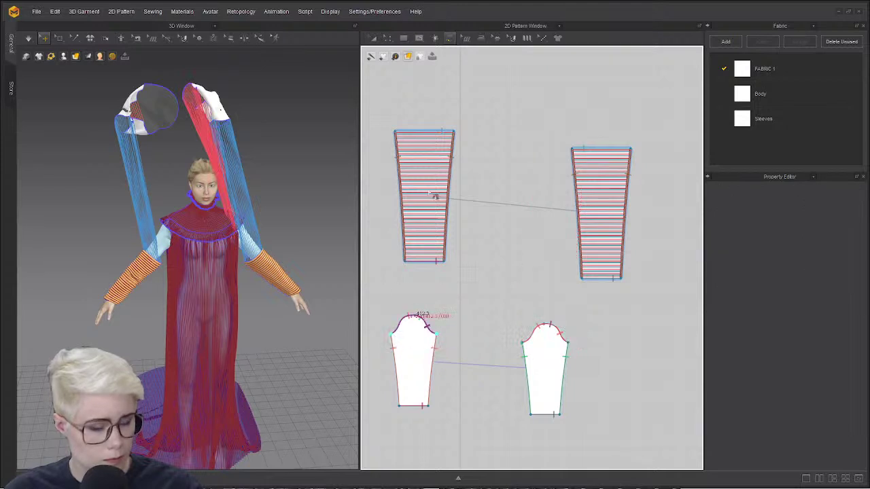
scroll(476, 247, down, 3)
scroll(482, 394, up, 5)
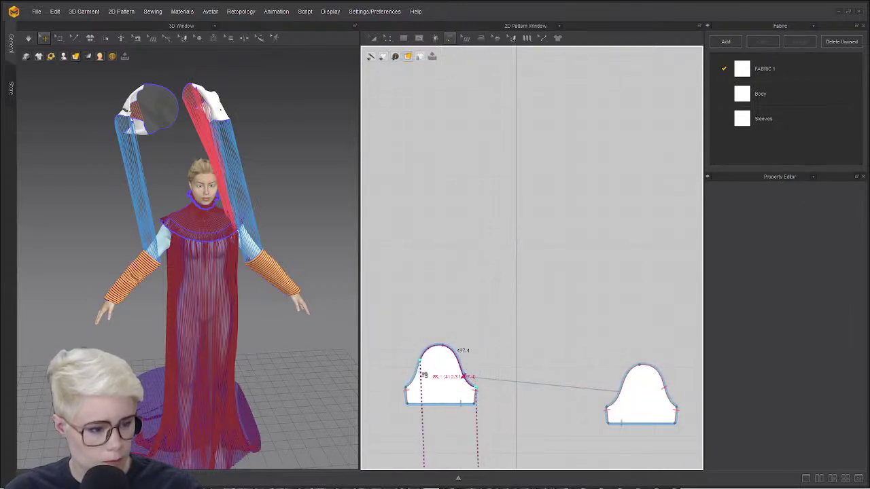
- Superimpose both floating upper sleeve pieces over the garment so they sit at the avatar's arms
click(147, 107)
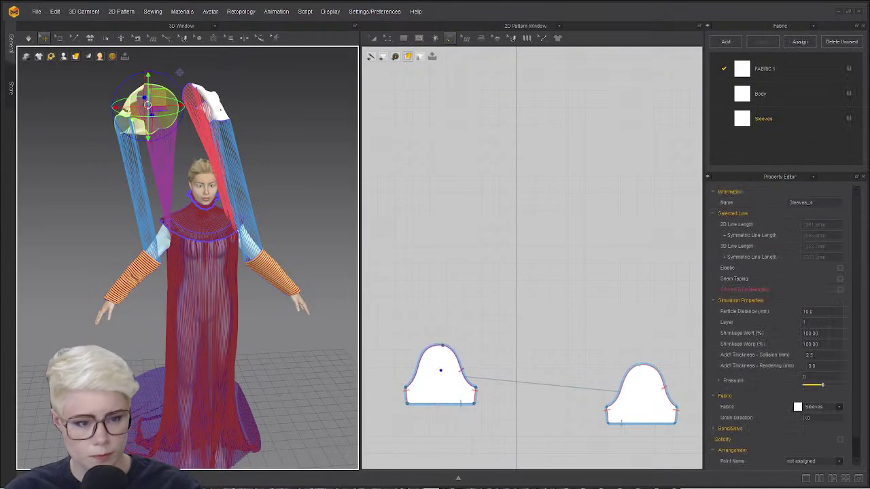
right_click(148, 108)
click(236, 384)
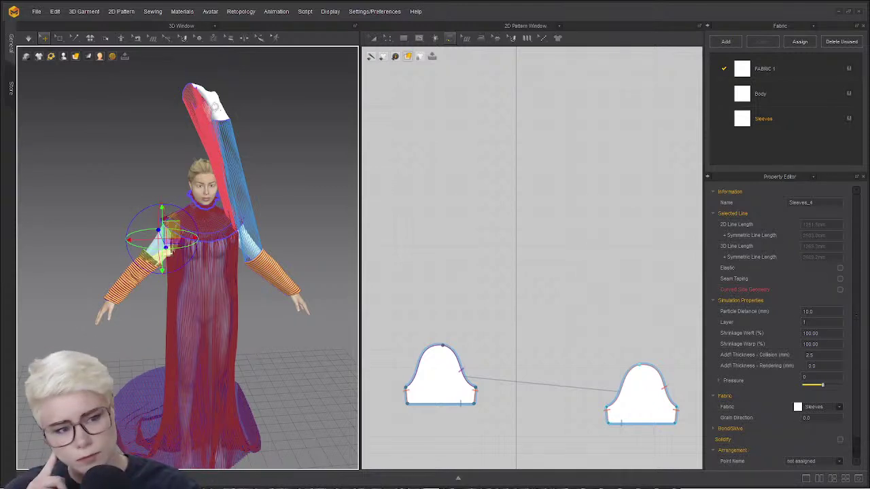
right_click(217, 111)
click(268, 385)
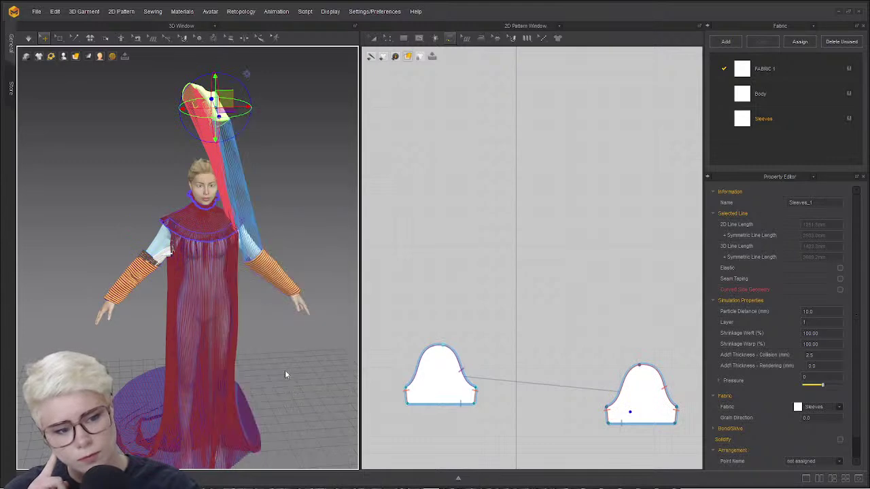
- Pull the crumpled left-hand upper sleeve off the arm and reset the 3D arrangement of both upper sleeves
drag(171, 256, 143, 219)
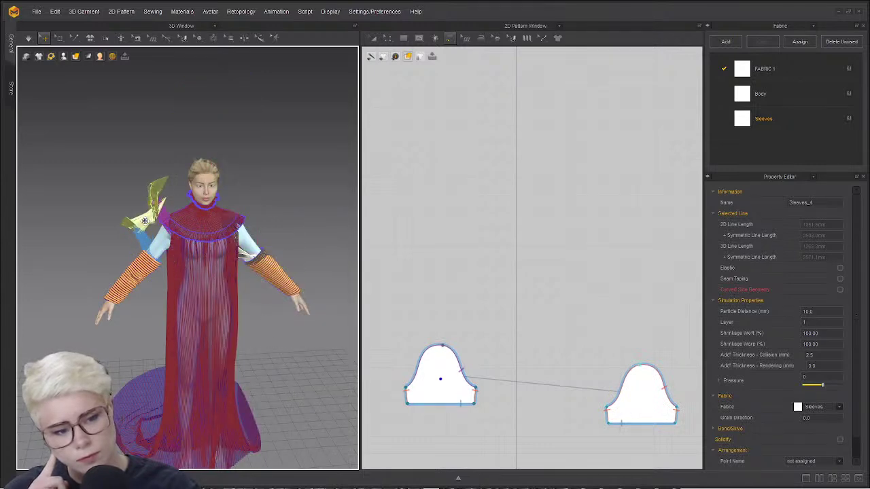
scroll(142, 219, up, 5)
right_click(104, 166)
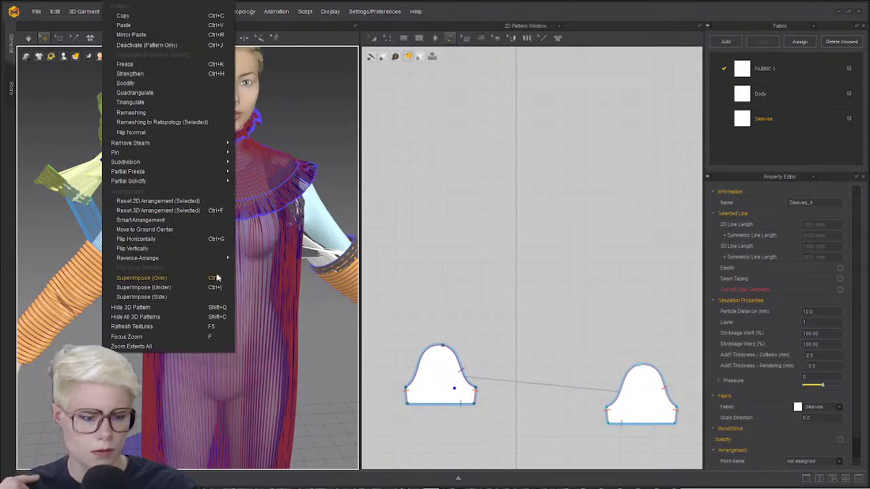
click(177, 210)
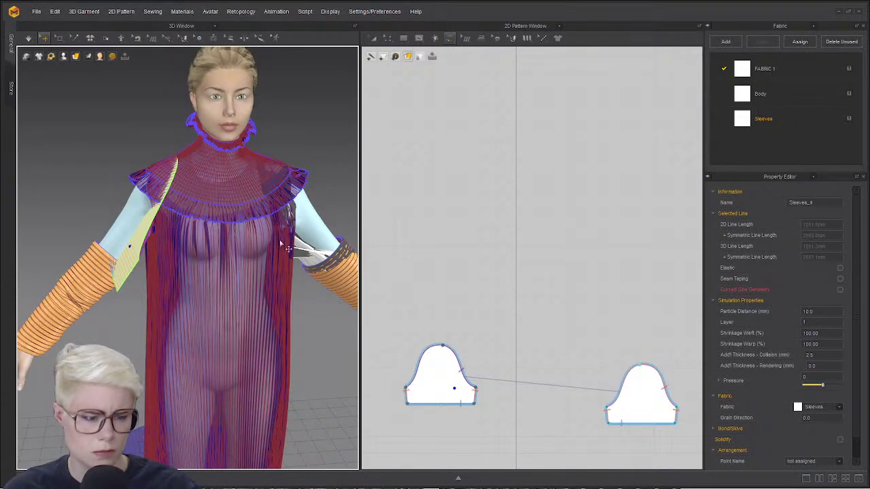
click(300, 253)
right_click(308, 258)
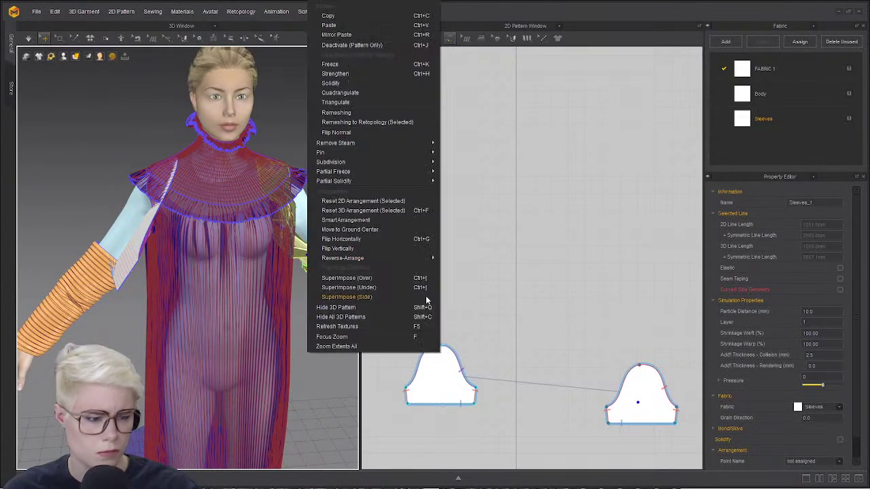
click(374, 221)
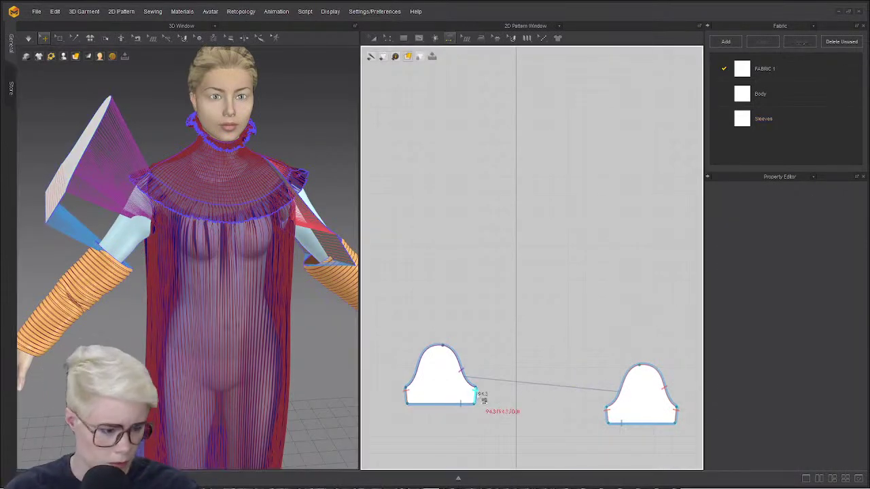
- Delete the seams that join the short side edges of the upper sleeves
click(482, 399)
key(b)
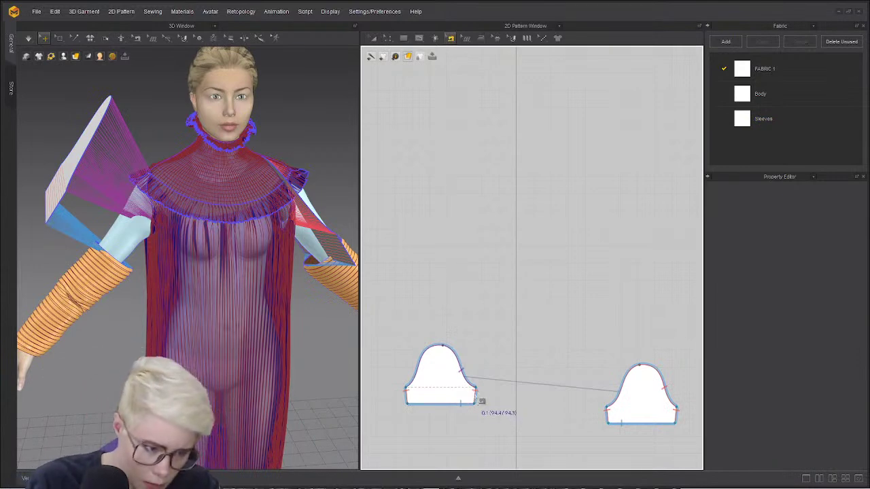
click(477, 396)
key(Delete)
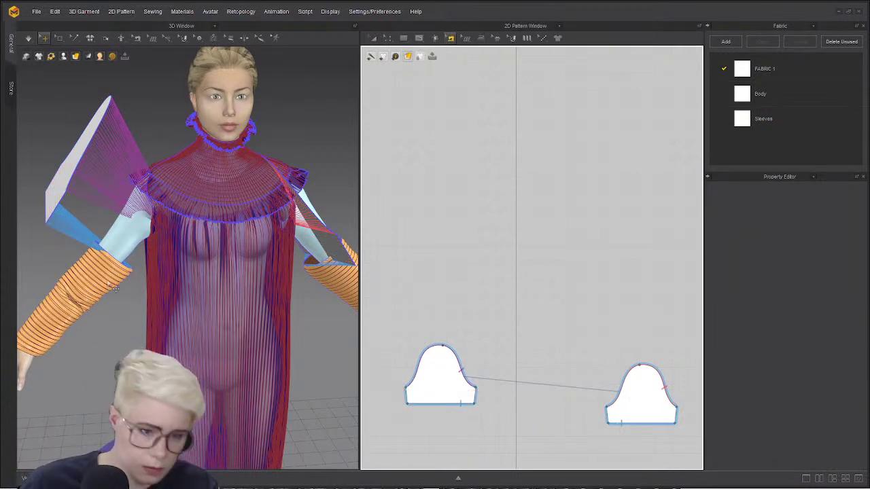
- Move the right-hand upper sleeve outward beside the shoulder and simulate the garment so the upper sleeves drape onto the arms
scroll(318, 221, up, 1)
scroll(319, 221, down, 2)
click(264, 208)
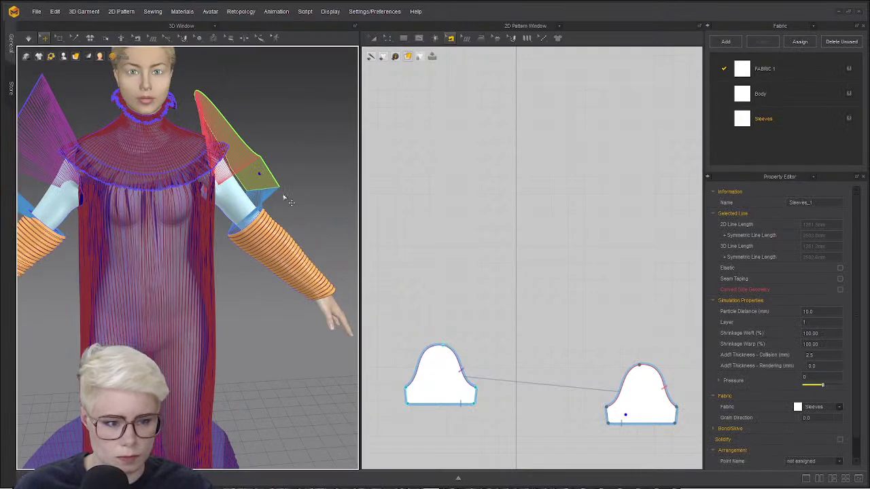
scroll(286, 194, up, 2)
drag(269, 177, 320, 170)
right_drag(321, 170, 241, 210)
scroll(241, 210, up, 2)
right_drag(258, 172, 323, 144)
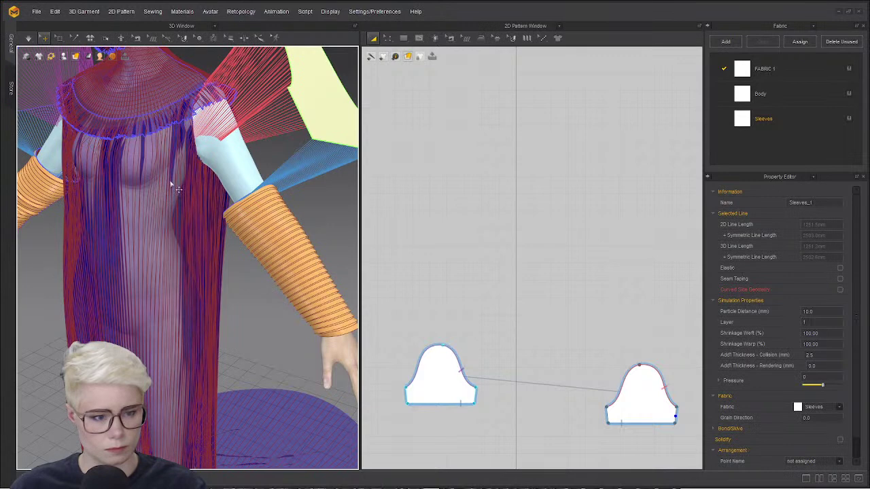
key(space)
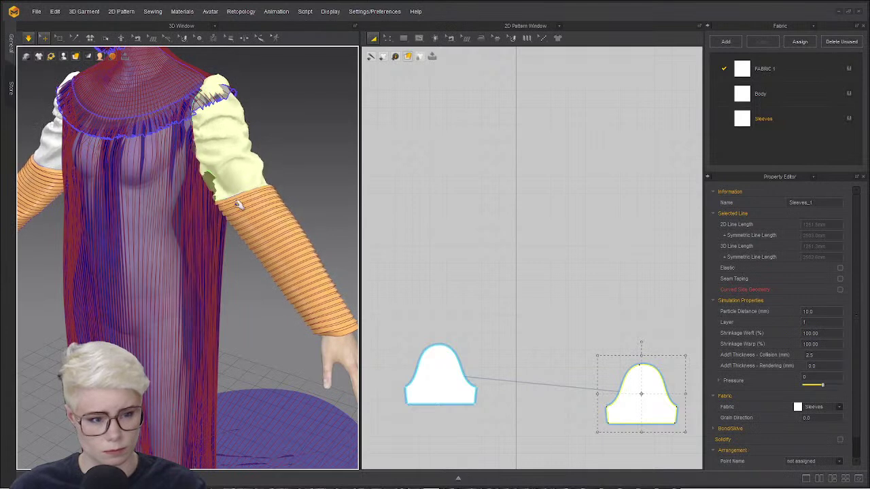
- Sew the short side edges of each upper sleeve together to close both sleeves under the arm
key(n)
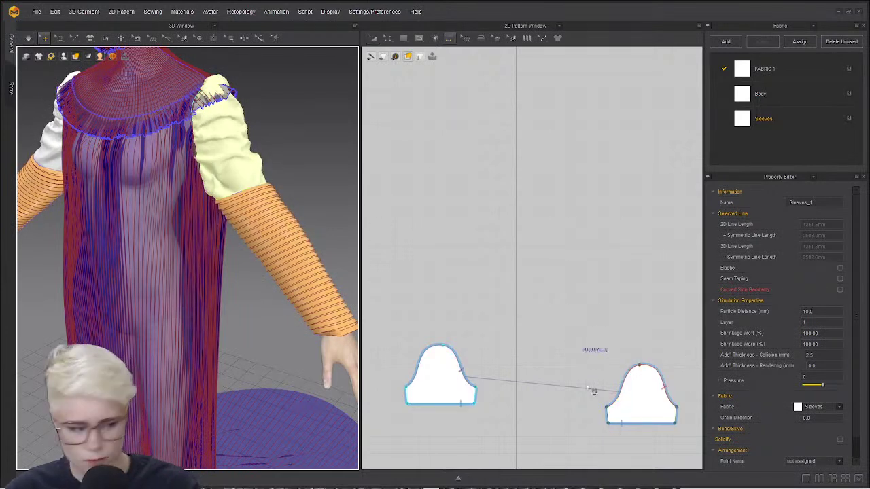
click(608, 413)
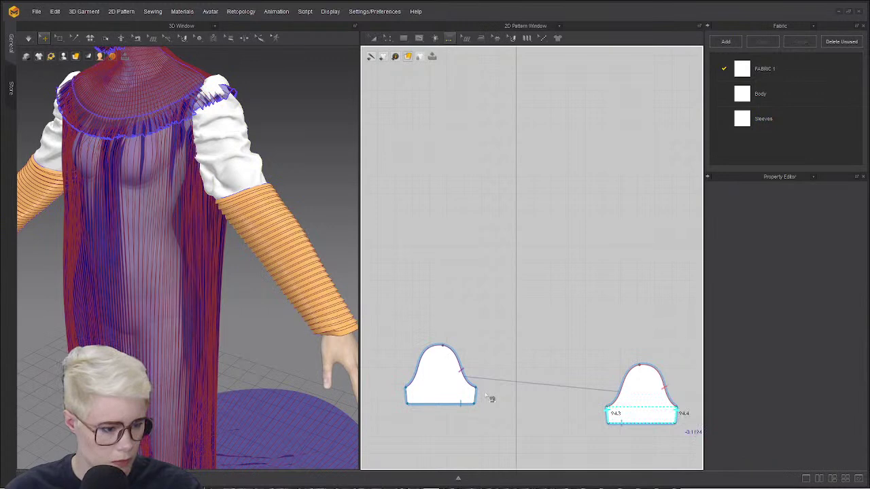
click(476, 396)
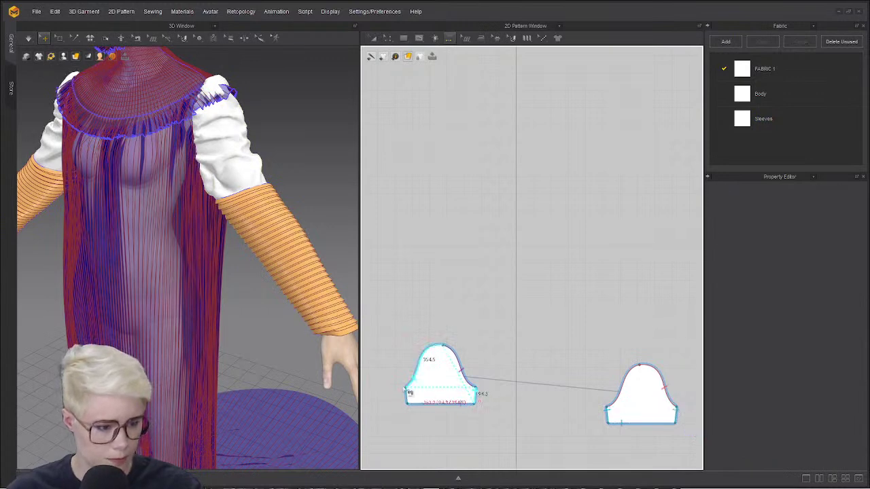
click(407, 395)
click(669, 424)
right_drag(181, 242, 278, 193)
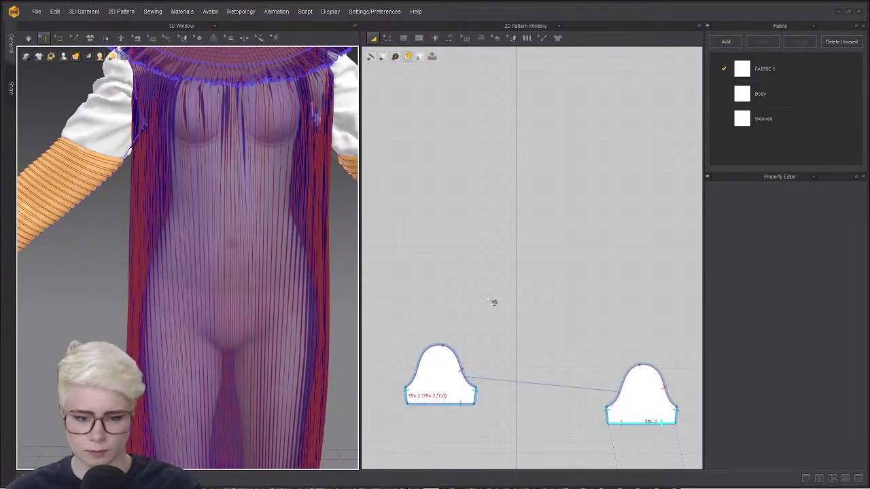
- Sew the outer side edge of the right-hand pleated forearm sleeve to the outer side edge of the right-hand inner sleeve
scroll(493, 303, down, 5)
scroll(571, 305, up, 5)
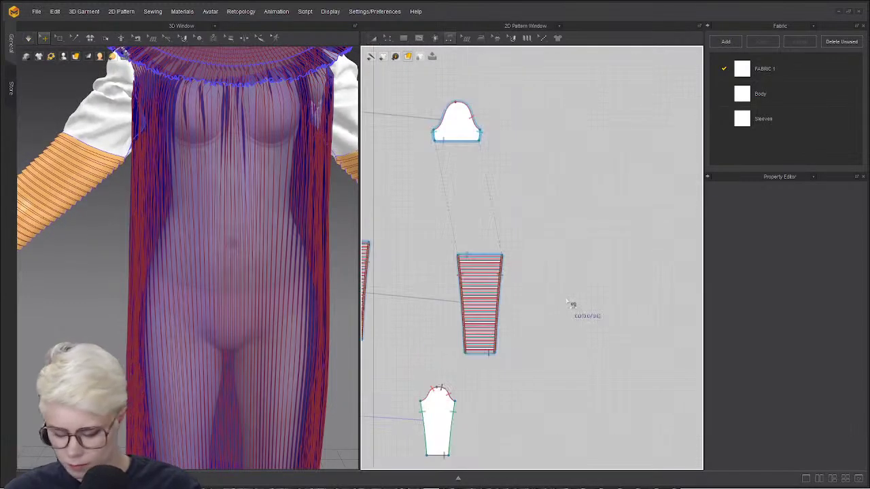
scroll(525, 301, up, 4)
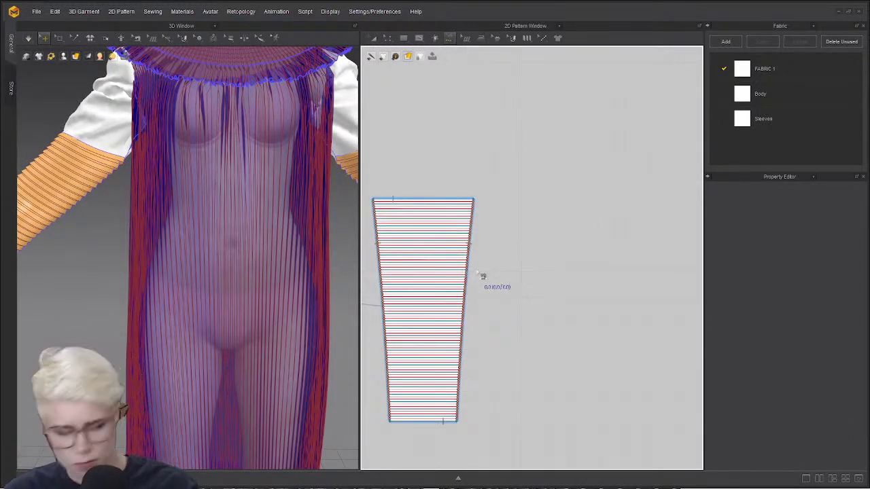
click(468, 262)
middle_drag(467, 318, 573, 192)
scroll(509, 358, up, 2)
middle_drag(509, 358, 542, 210)
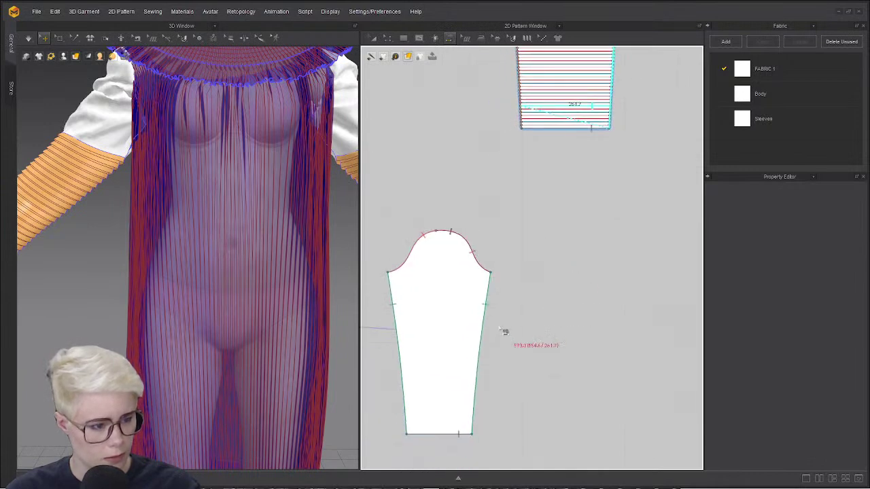
click(487, 306)
- Sew the facing side edge of the left-hand pleated forearm sleeve to the matching side edge of the left-hand inner sleeve
middle_drag(365, 325, 632, 290)
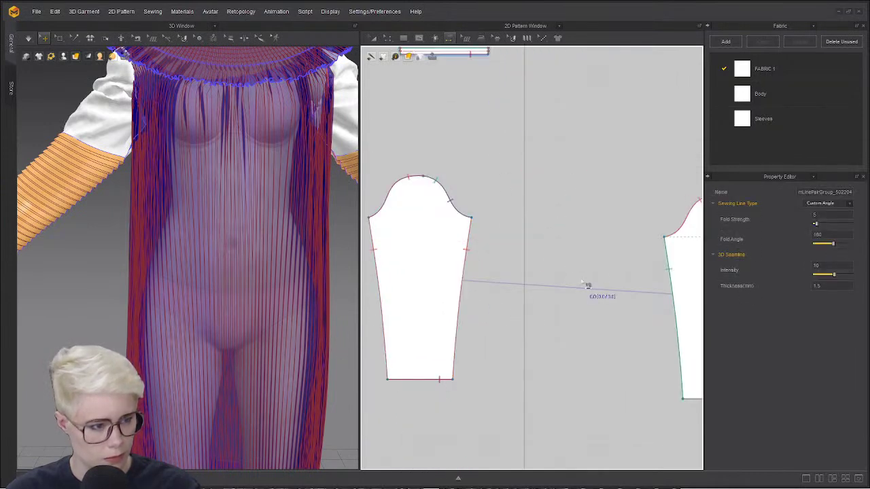
scroll(578, 282, down, 4)
middle_drag(574, 282, 530, 312)
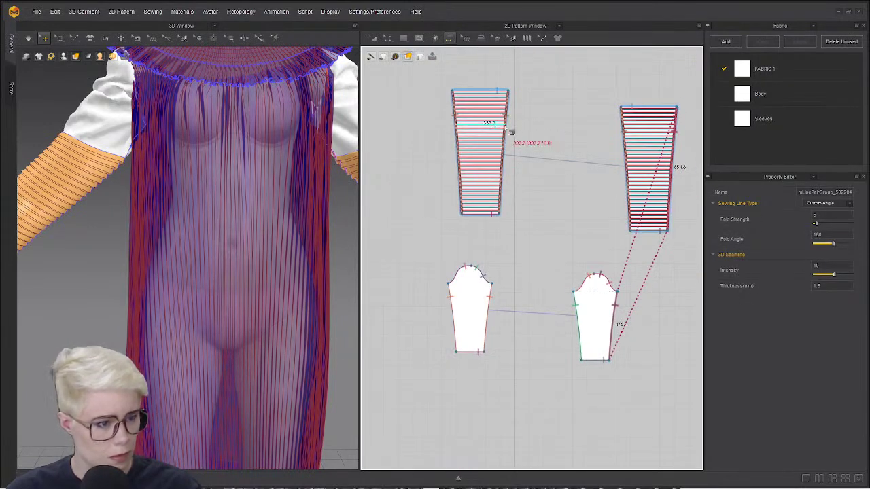
click(508, 139)
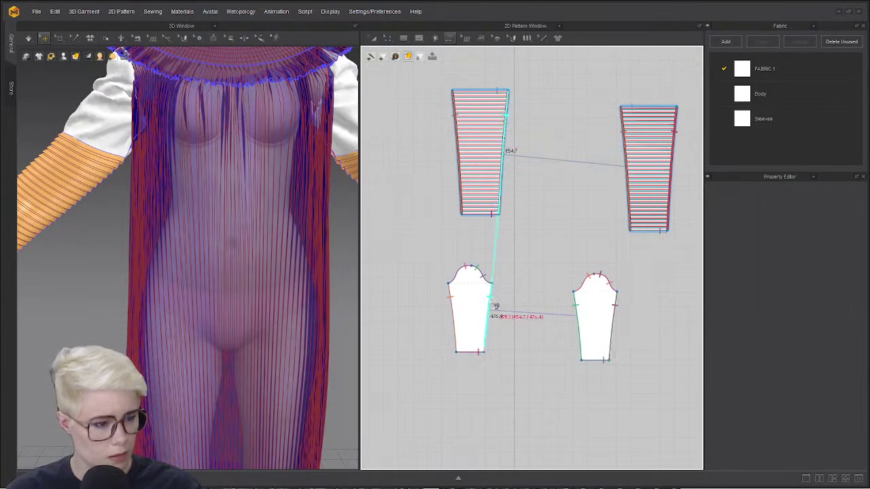
- Shorten the new seam on the left-hand inner sleeve's side edge to about 394.7 mm by lowering its upper end from the armpit
scroll(100, 212, down, 4)
middle_drag(100, 212, 144, 240)
right_drag(143, 240, 172, 244)
scroll(427, 203, up, 3)
scroll(517, 295, up, 5)
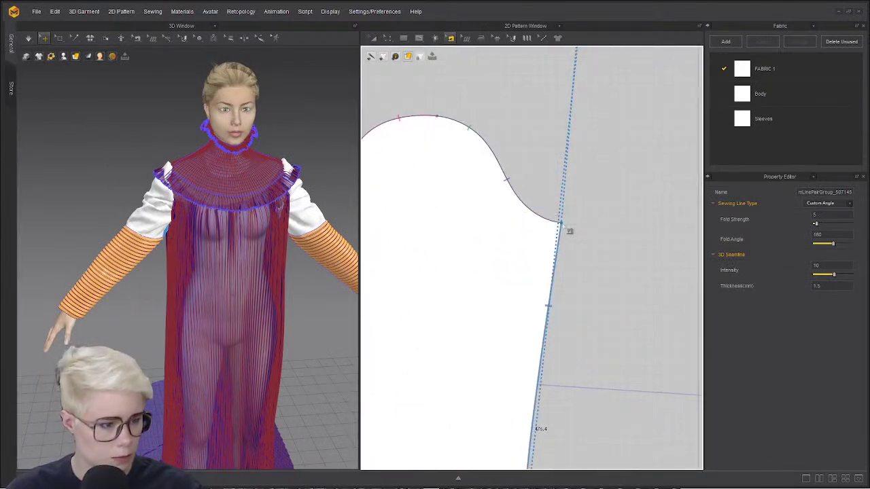
click(569, 231)
click(589, 267)
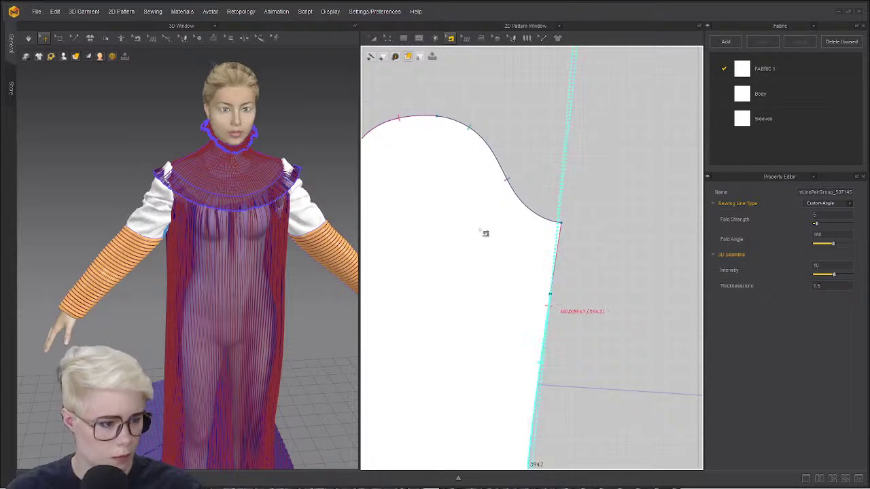
- Shorten the seam on the right-hand inner sleeve's outer side edge to about 412 mm by lowering its upper end from the armpit
scroll(485, 233, down, 5)
click(616, 261)
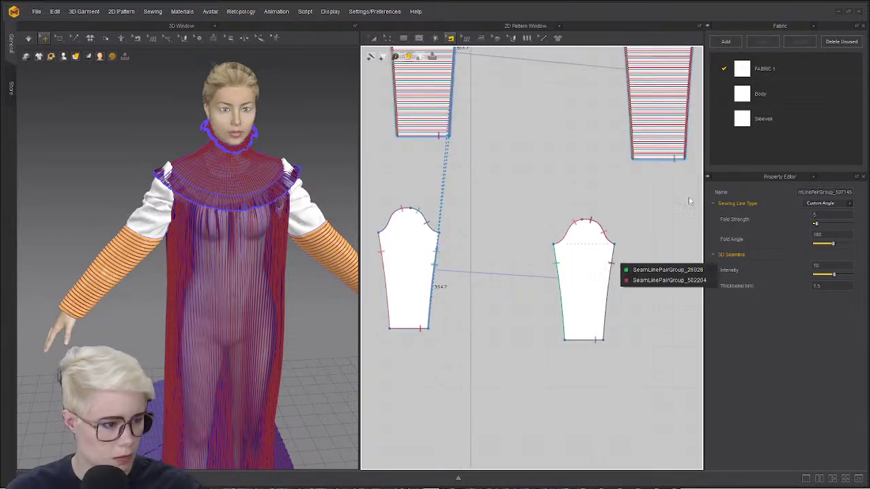
click(685, 172)
click(690, 110)
click(716, 131)
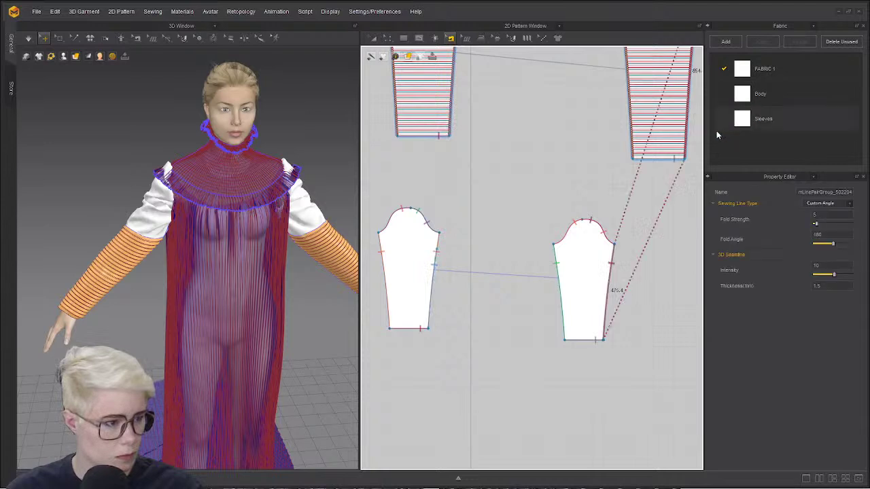
scroll(619, 253, up, 5)
click(634, 249)
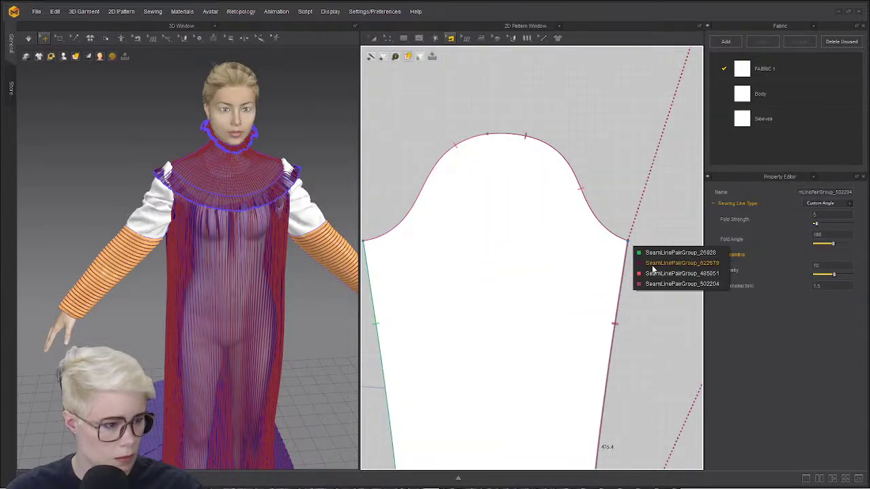
click(649, 267)
click(634, 252)
click(629, 271)
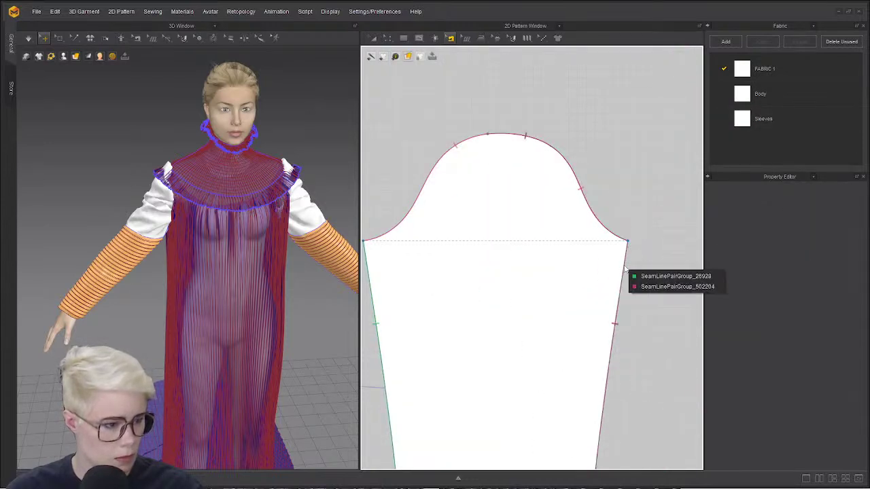
click(663, 288)
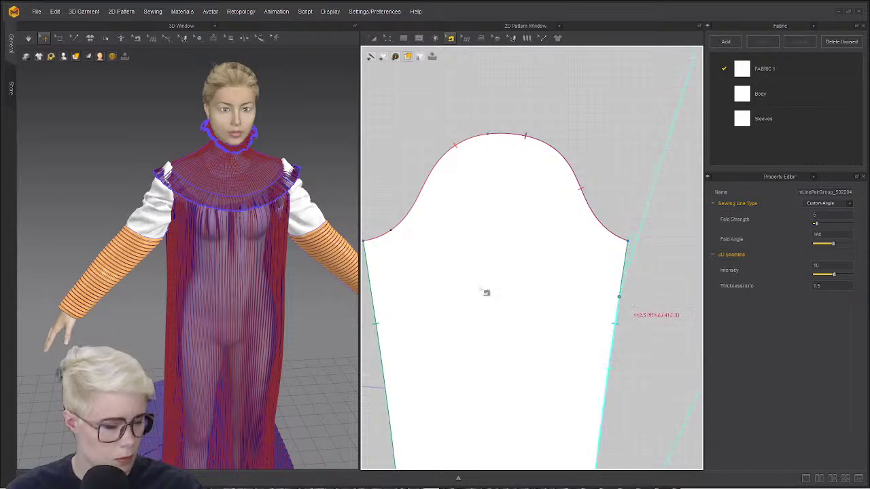
- Simulate the garment with the shortened inner sleeve seams and examine the pleated forearm sleeve on the avatar's right arm
key(a)
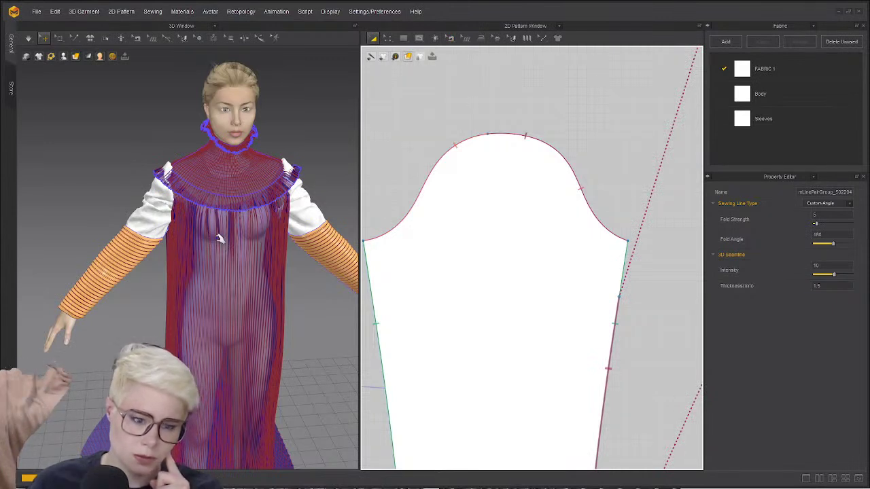
key(space)
scroll(218, 239, down, 3)
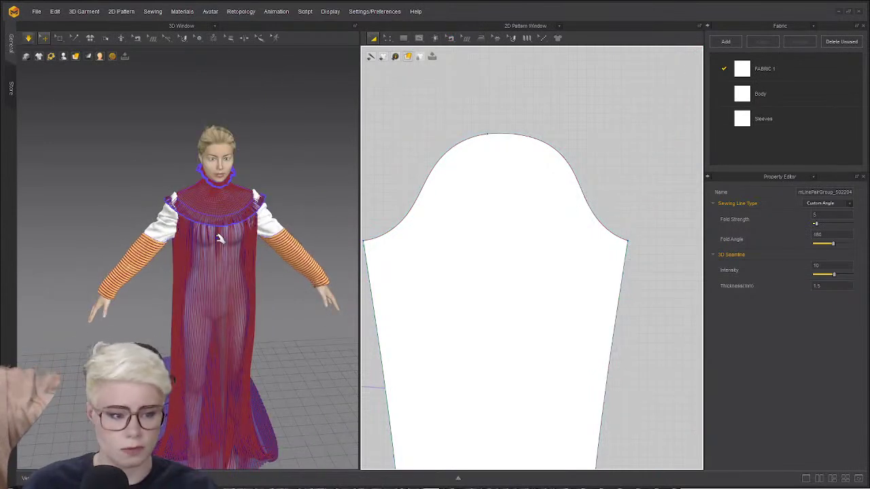
scroll(197, 238, up, 3)
scroll(208, 205, up, 2)
middle_drag(128, 197, 93, 255)
scroll(208, 156, up, 3)
scroll(133, 288, down, 2)
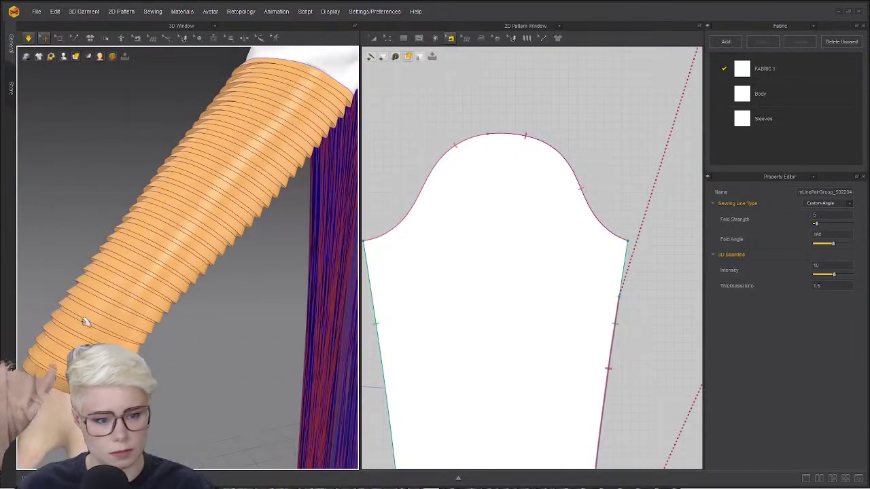
- Pull the pleated forearm sleeve up along the avatar's right arm during simulation and inspect its pleats and underside
click(256, 111)
drag(257, 110, 301, 66)
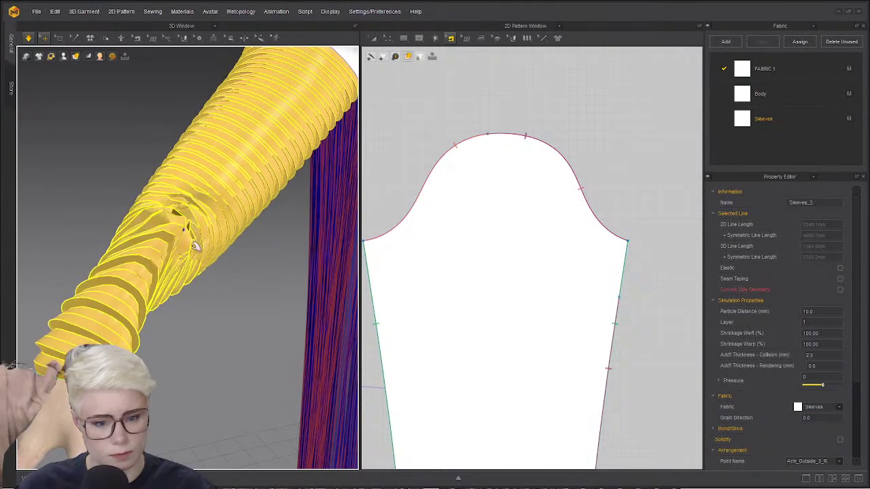
drag(194, 242, 317, 72)
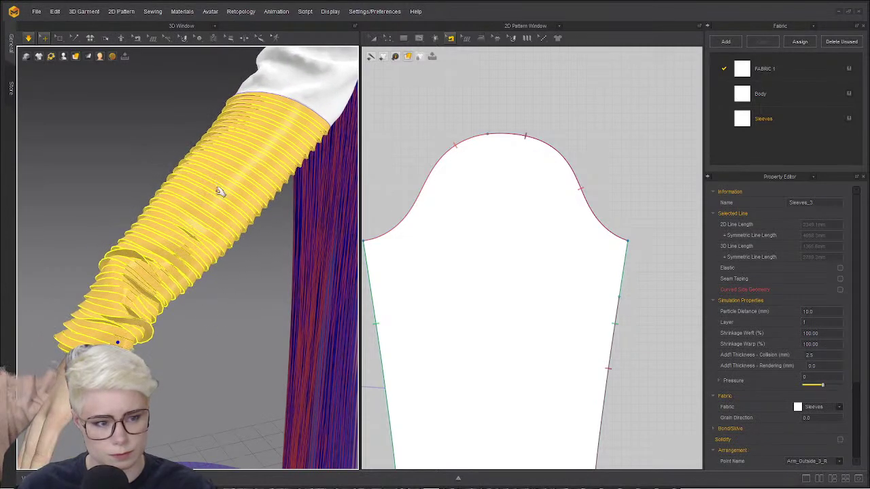
right_drag(219, 190, 272, 235)
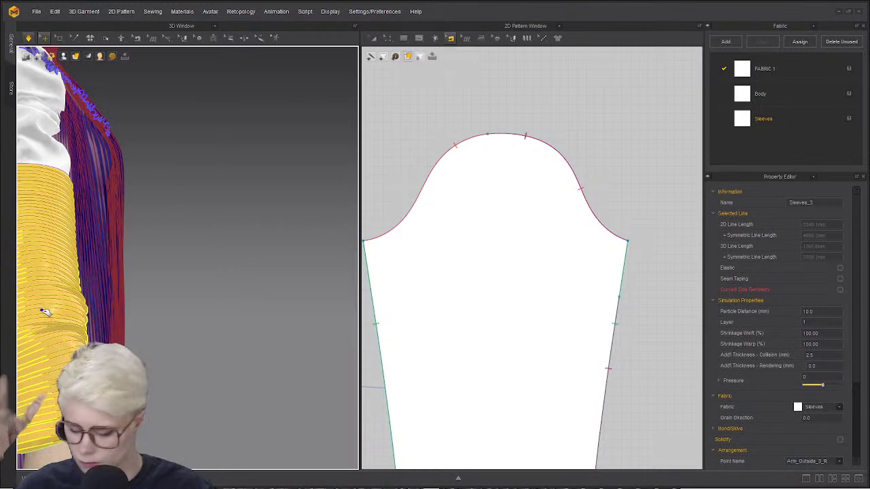
right_drag(42, 311, 93, 323)
right_drag(229, 296, 123, 144)
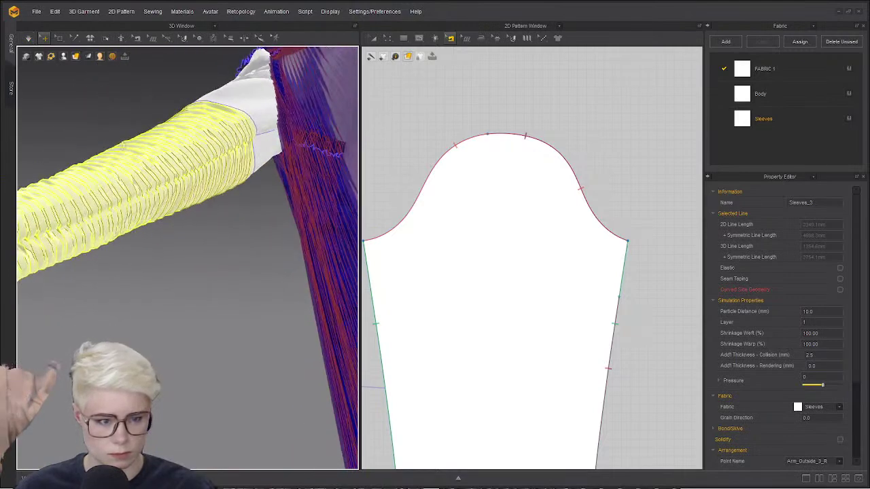
right_drag(161, 246, 156, 270)
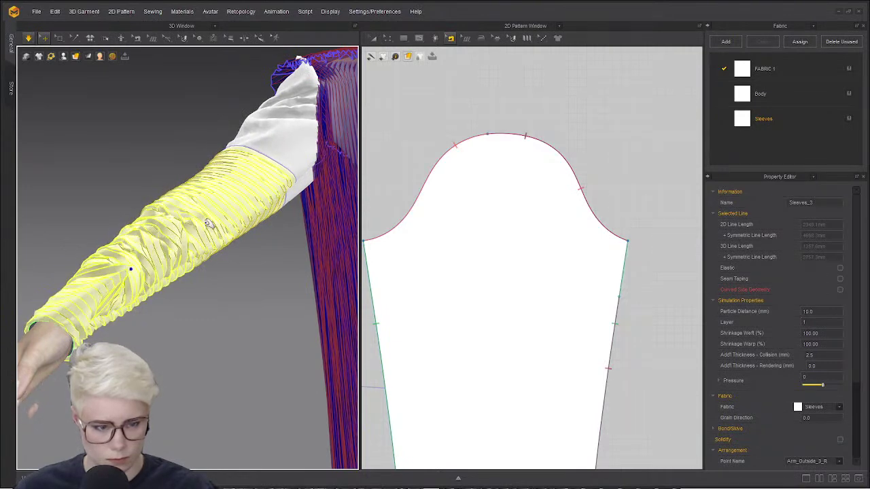
right_drag(223, 258, 195, 271)
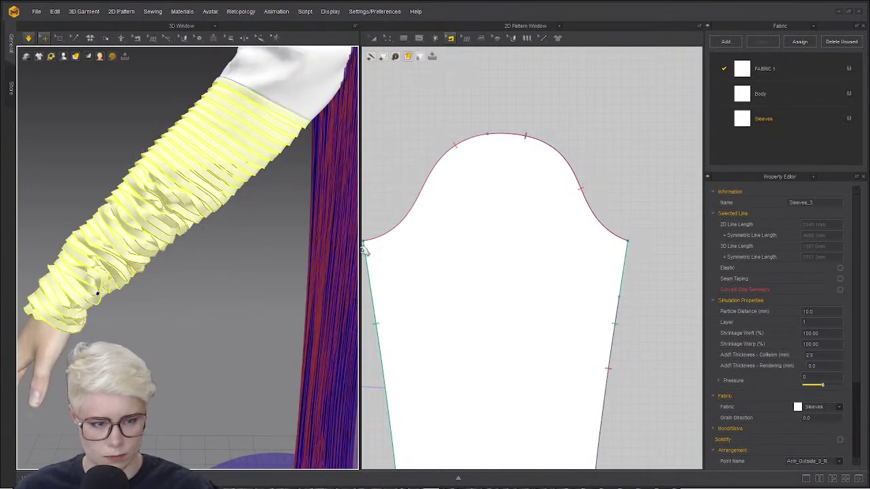
- Stop the simulation and set the selected pleated forearm sleeve's Shrinkage Weft to 80%
scroll(582, 256, down, 6)
middle_drag(583, 256, 562, 183)
key(space)
key(a)
scroll(583, 147, down, 1)
middle_drag(583, 147, 544, 257)
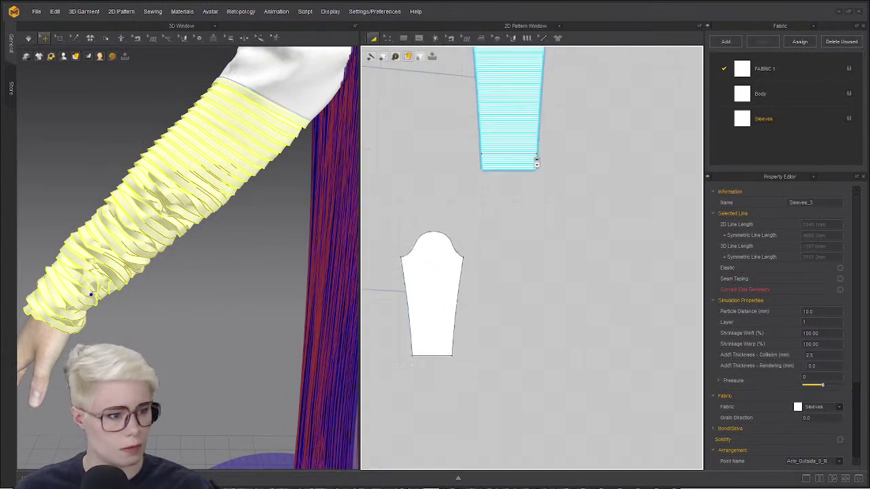
middle_drag(537, 163, 591, 275)
scroll(591, 275, up, 3)
click(197, 170)
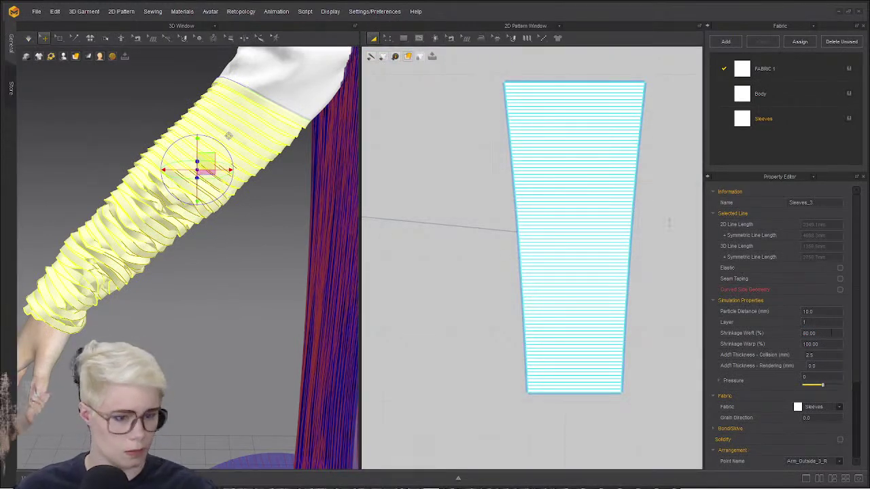
- Simulate the tightened pleated forearm sleeve so its pleats settle around the avatar's right arm
key(space)
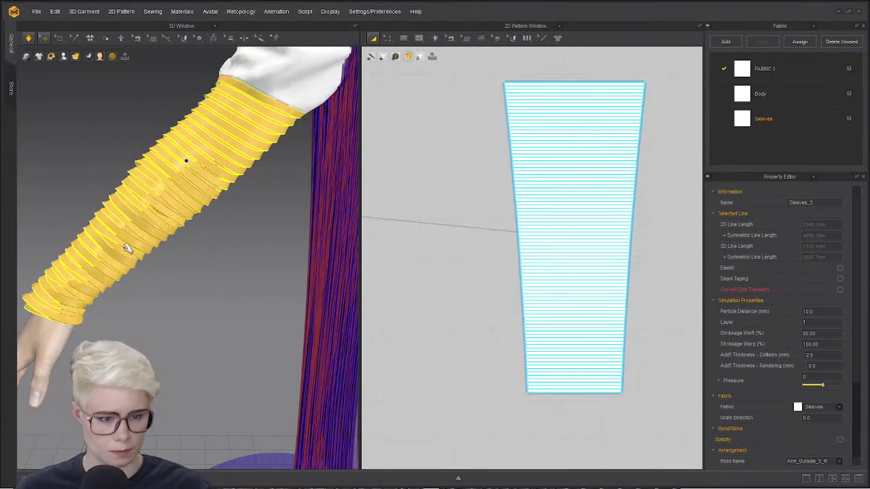
middle_drag(150, 199, 150, 257)
key(space)
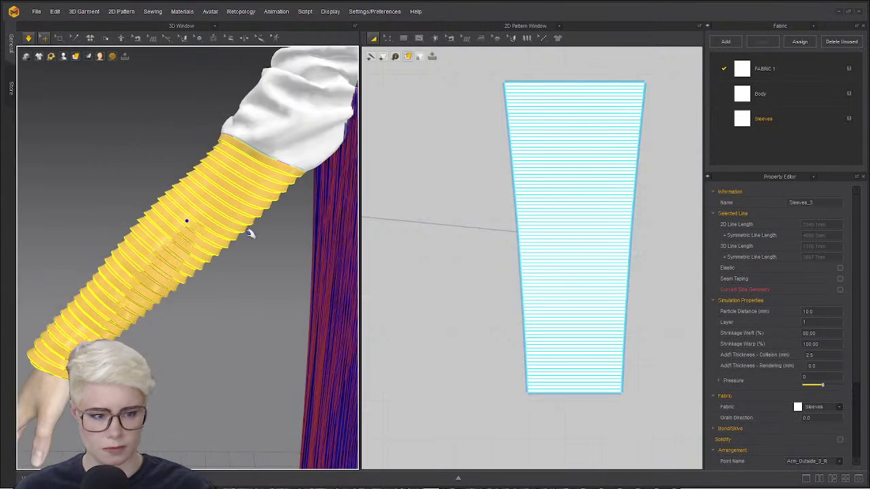
mouse_move(250, 233)
right_down()
mouse_move(214, 231)
mouse_move(256, 233)
right_up()
right_drag(253, 180, 260, 252)
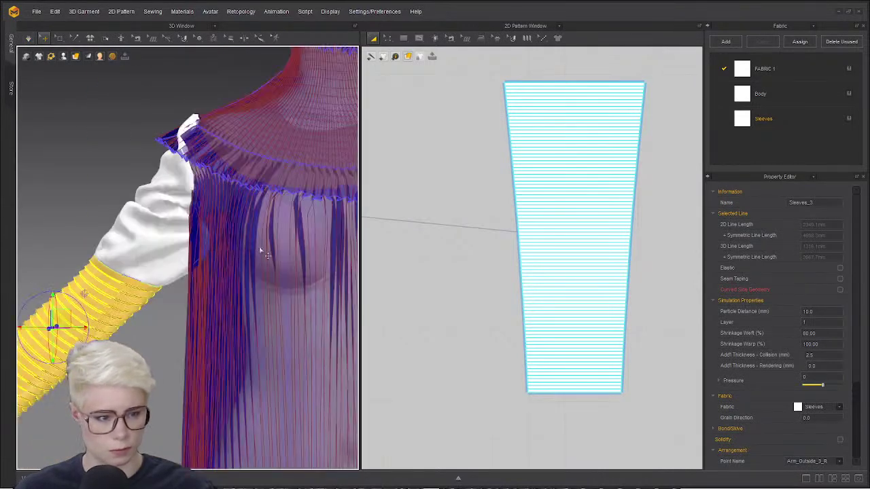
scroll(516, 153, down, 3)
middle_drag(518, 153, 485, 228)
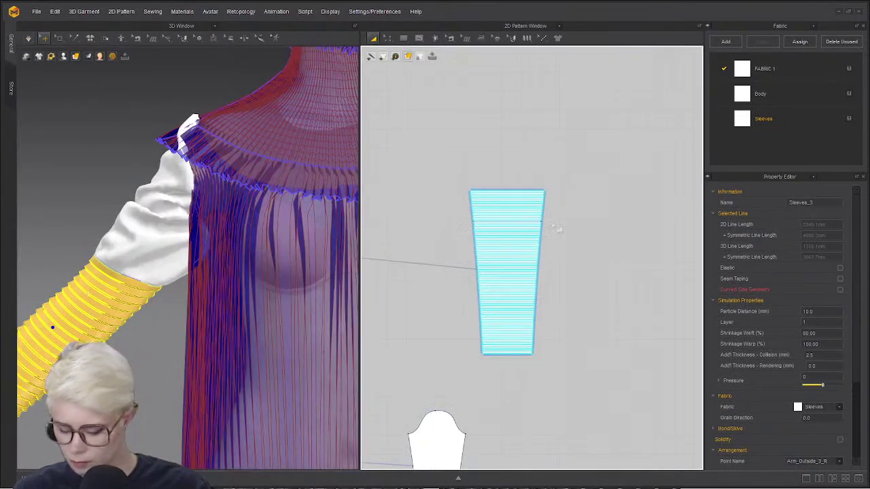
key(n)
click(530, 190)
scroll(481, 337, down, 3)
middle_drag(481, 350, 560, 167)
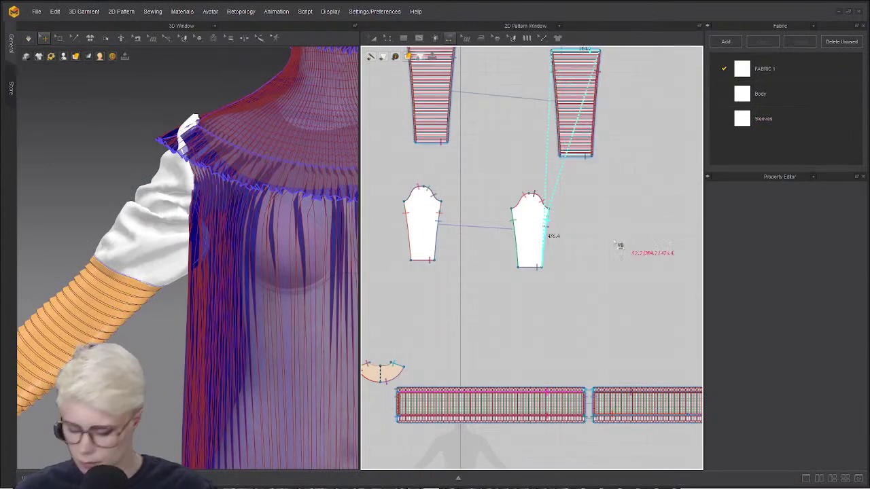
key(h)
key(n)
scroll(543, 259, up, 5)
click(542, 261)
scroll(536, 202, down, 1)
middle_drag(536, 202, 546, 285)
scroll(546, 285, down, 1)
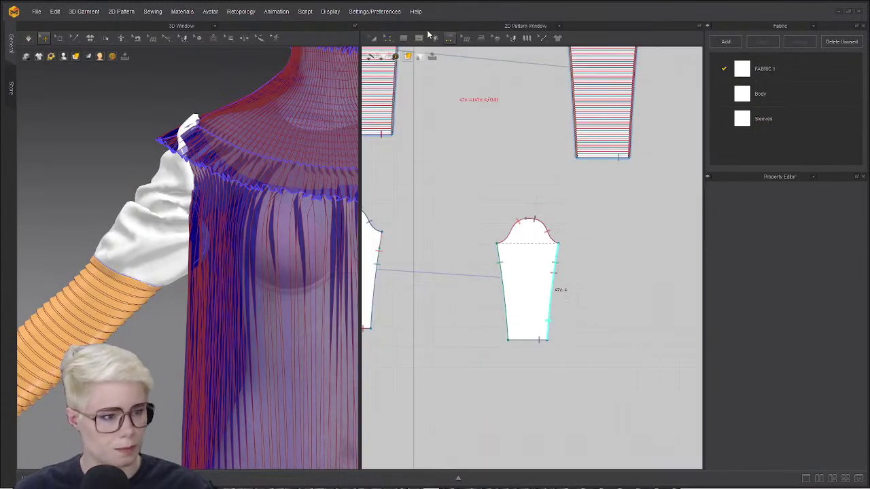
- Draw a horizontal internal line about 272 mm long across the right-hand inner sleeve, a little below its armpit corners
click(420, 40)
scroll(507, 250, up, 4)
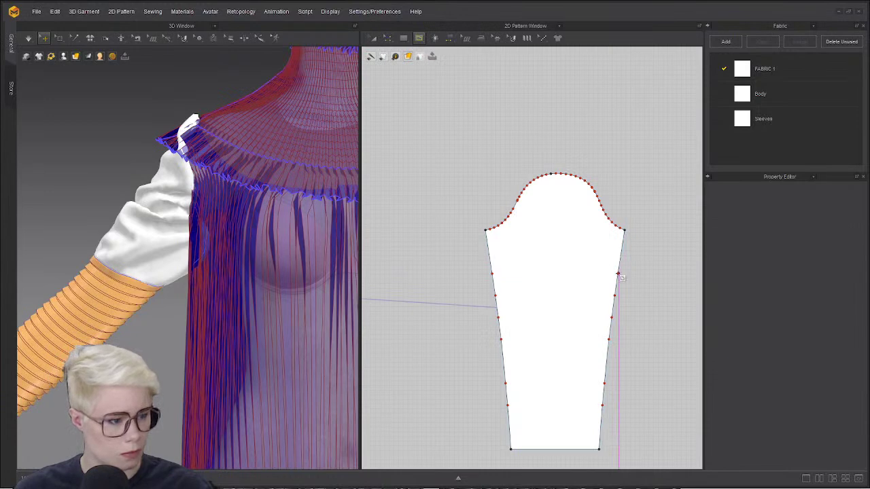
click(619, 273)
click(491, 273)
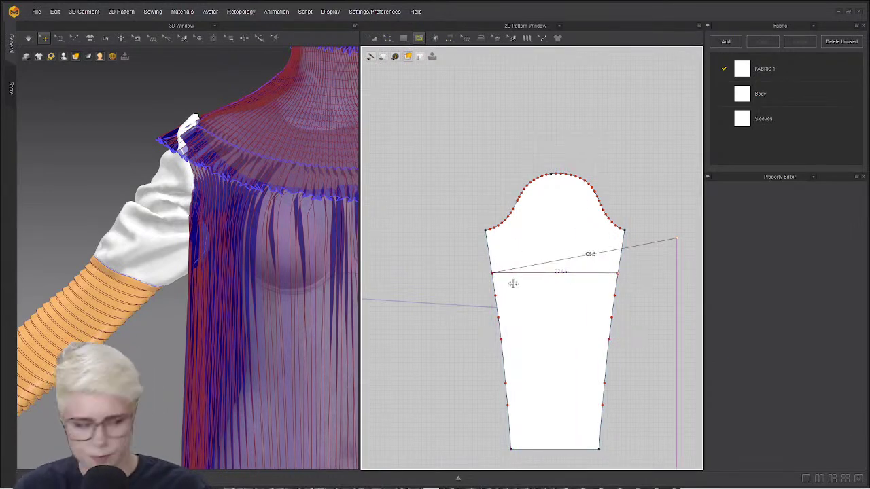
key(Return)
- Sew the internal line across the right-hand inner sleeve to the top edge of the right-hand pleated forearm sleeve
scroll(527, 224, down, 4)
middle_drag(500, 206, 516, 235)
scroll(678, 198, down, 2)
key(n)
click(553, 236)
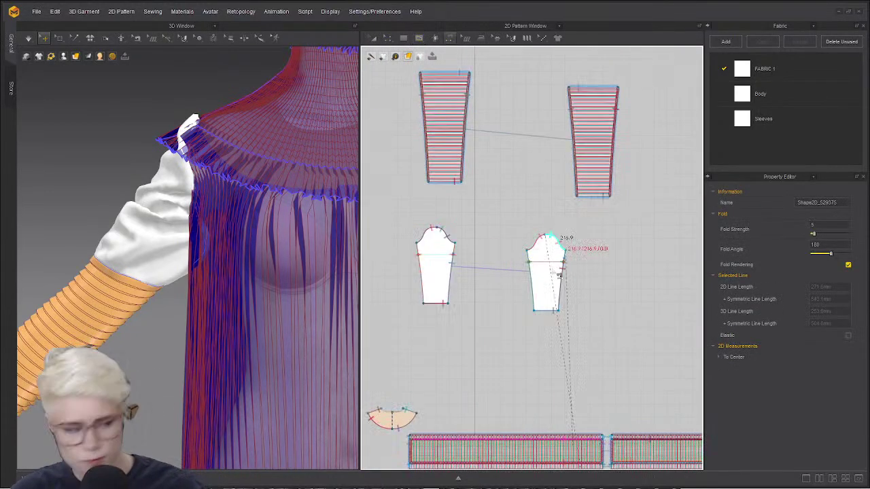
scroll(553, 271, up, 6)
click(553, 251)
middle_drag(600, 95, 491, 237)
scroll(565, 72, down, 1)
middle_drag(565, 72, 535, 229)
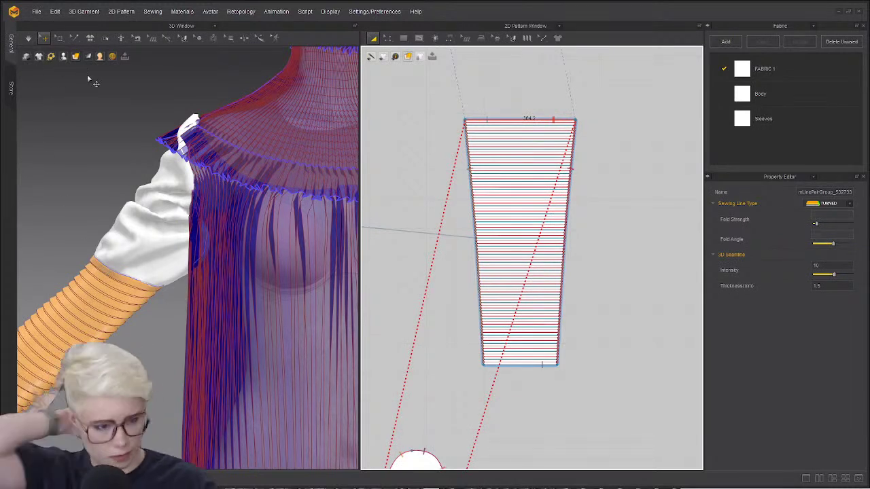
- Simulate the new seam and pull the upper sleeve's lower part into place on the avatar's right arm
key(q)
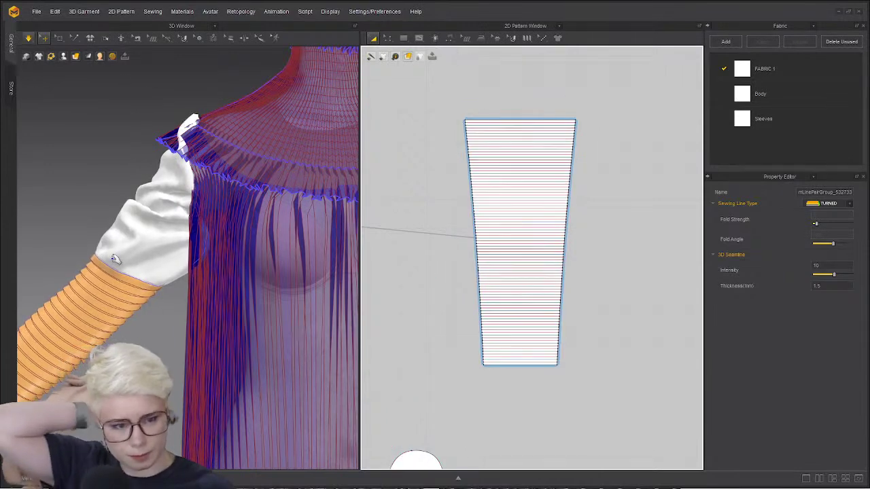
click(158, 230)
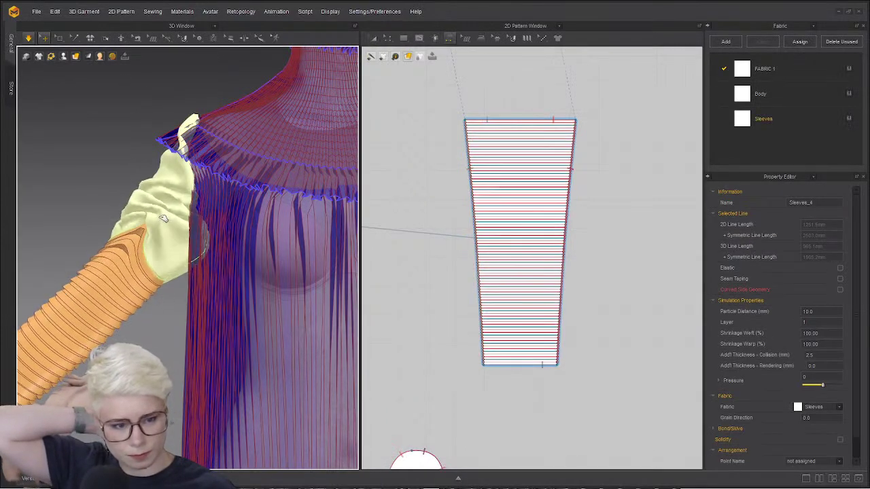
drag(148, 246, 138, 174)
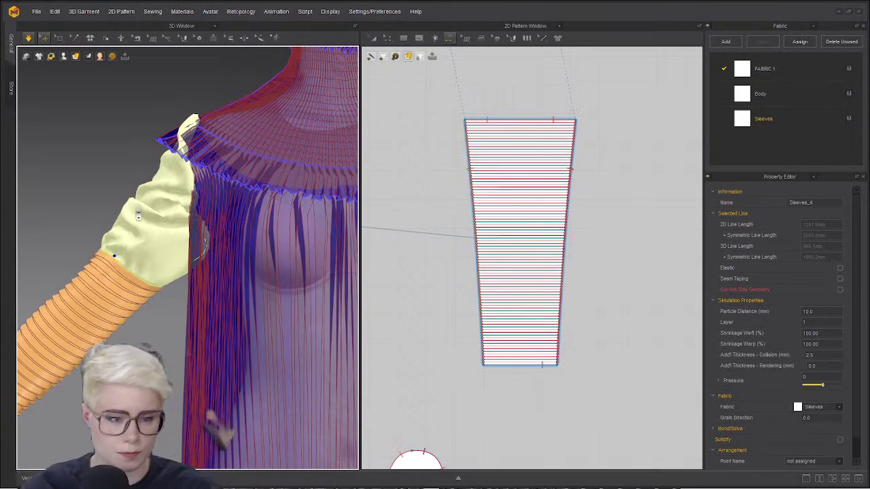
scroll(138, 194, down, 4)
right_drag(138, 197, 130, 263)
middle_drag(120, 311, 102, 206)
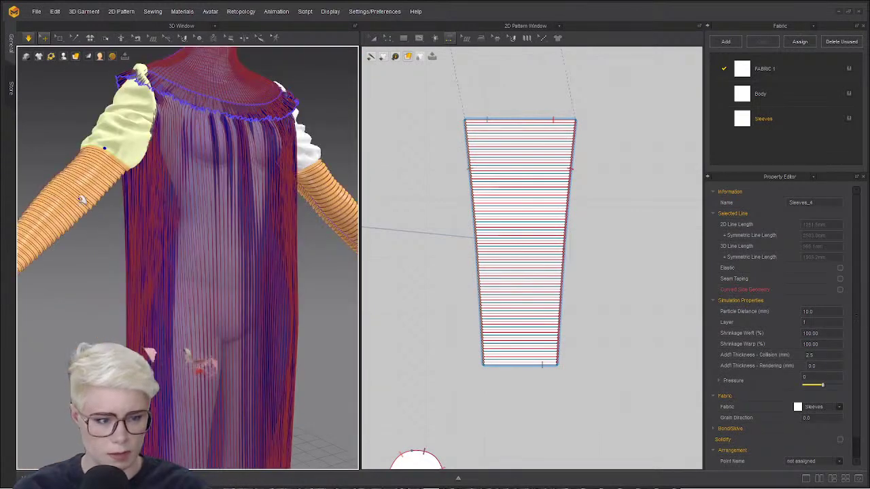
right_drag(78, 198, 86, 193)
middle_drag(85, 193, 190, 202)
right_drag(203, 217, 153, 239)
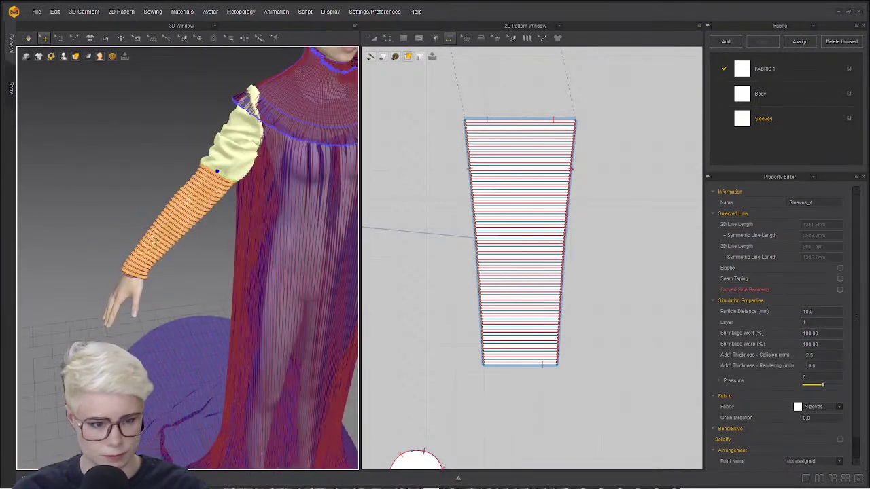
- Tug the pleated forearm sleeve near the avatar's right wrist to untangle its bunched pleats, and stop the simulation
click(193, 191)
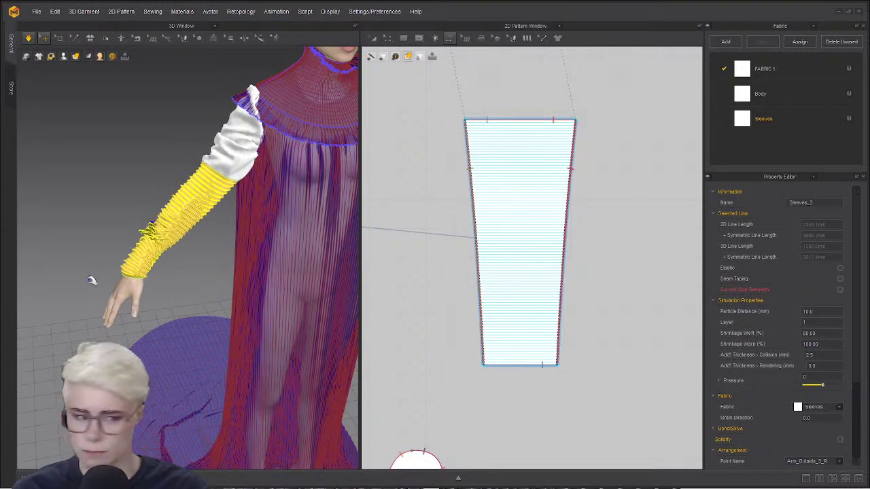
drag(143, 242, 137, 255)
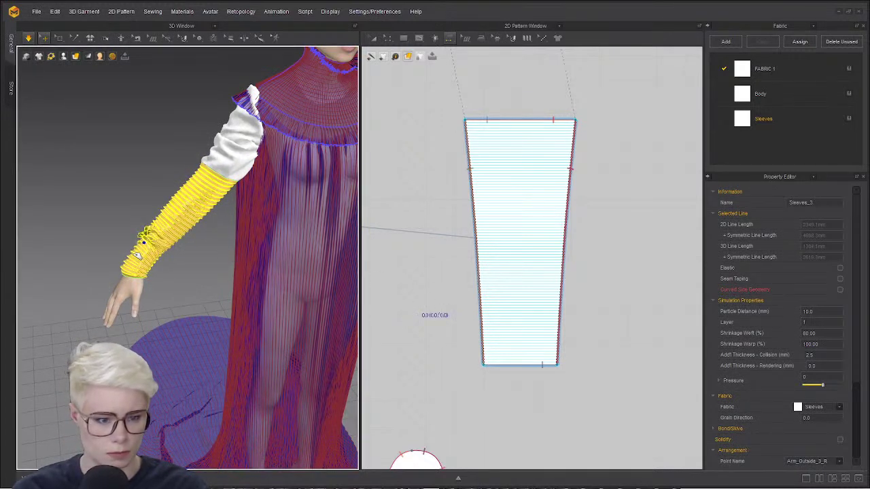
scroll(219, 217, up, 3)
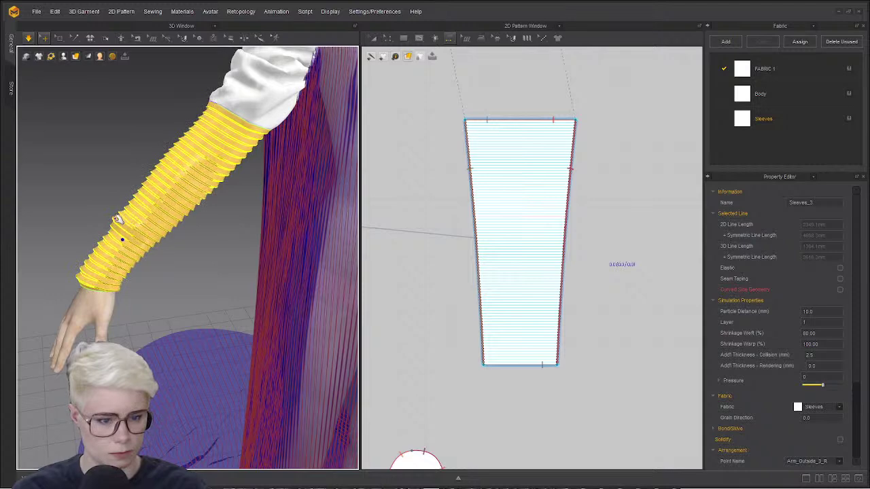
key(space)
right_drag(210, 271, 155, 272)
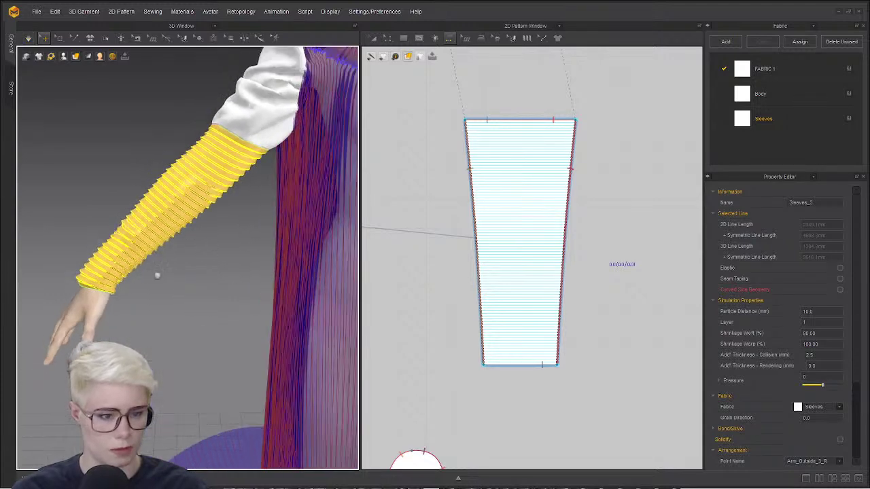
middle_drag(155, 271, 112, 279)
scroll(506, 184, down, 3)
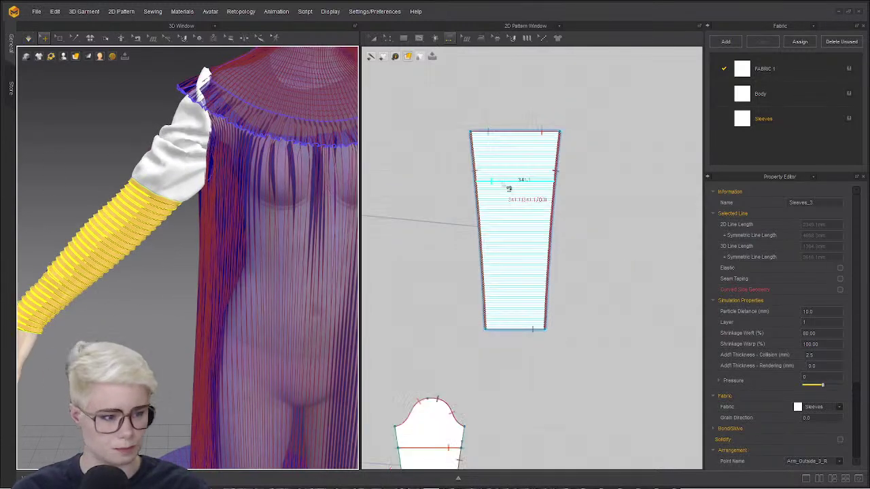
middle_drag(487, 122, 520, 287)
scroll(435, 340, down, 1)
middle_drag(456, 374, 589, 242)
key(a)
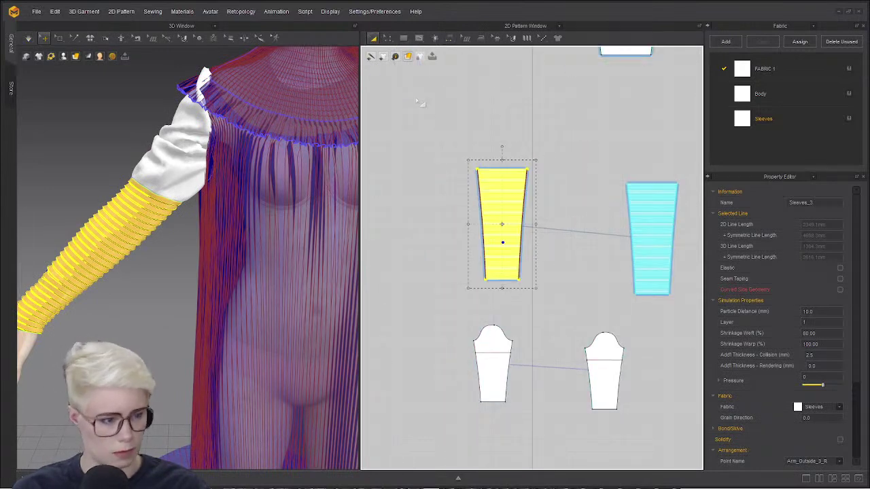
drag(415, 97, 706, 433)
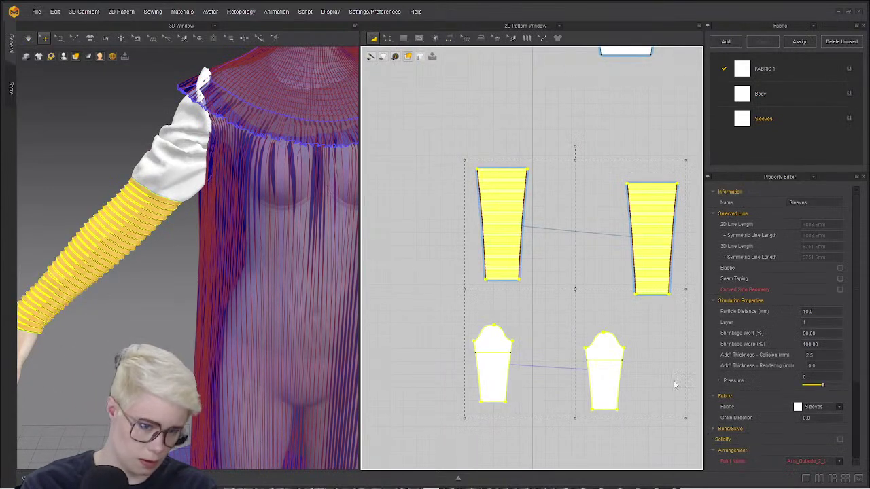
key(Delete)
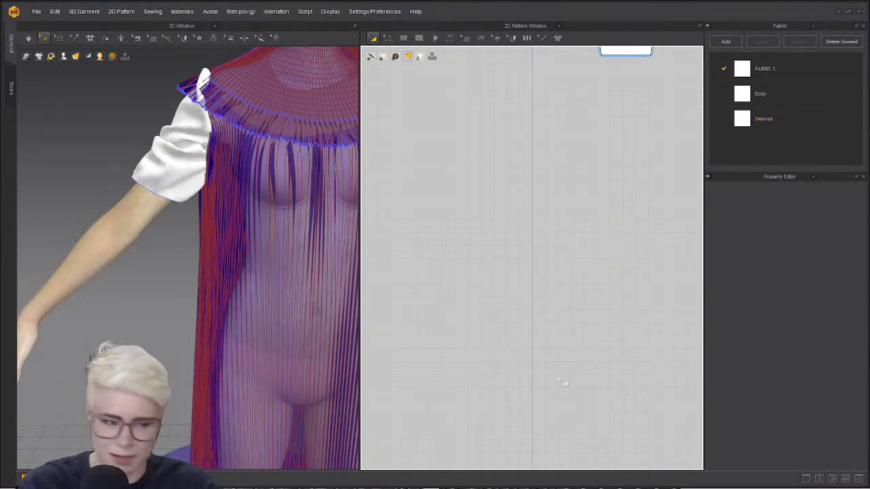
key(ctrl+z)
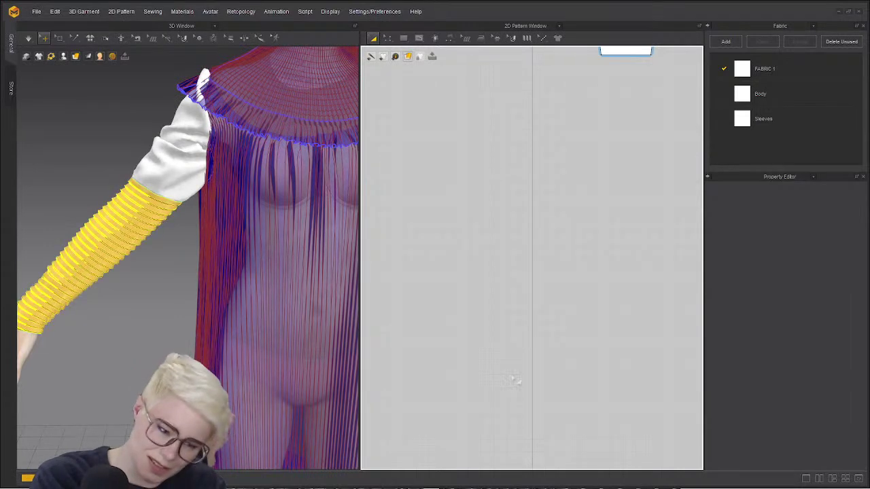
- Slash and spread the right-hand upper sleeve along a vertical line from mid-hem to cap, swinging its right half outward nearly a quarter turn
scroll(568, 81, down, 2)
middle_drag(568, 80, 508, 172)
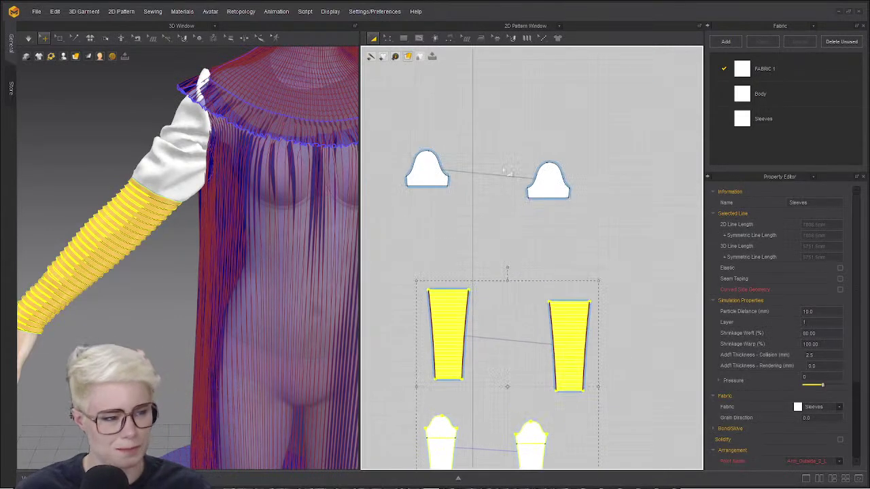
scroll(508, 172, up, 3)
click(652, 140)
key(z)
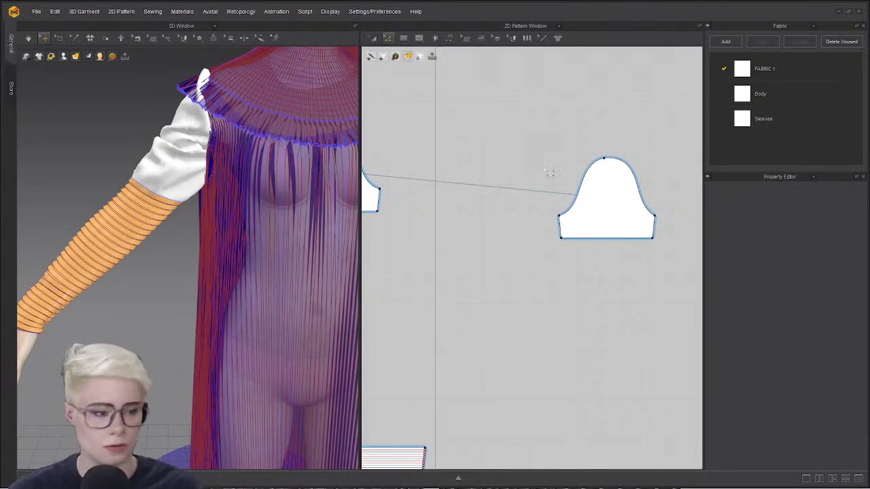
middle_drag(530, 160, 461, 148)
scroll(569, 193, up, 2)
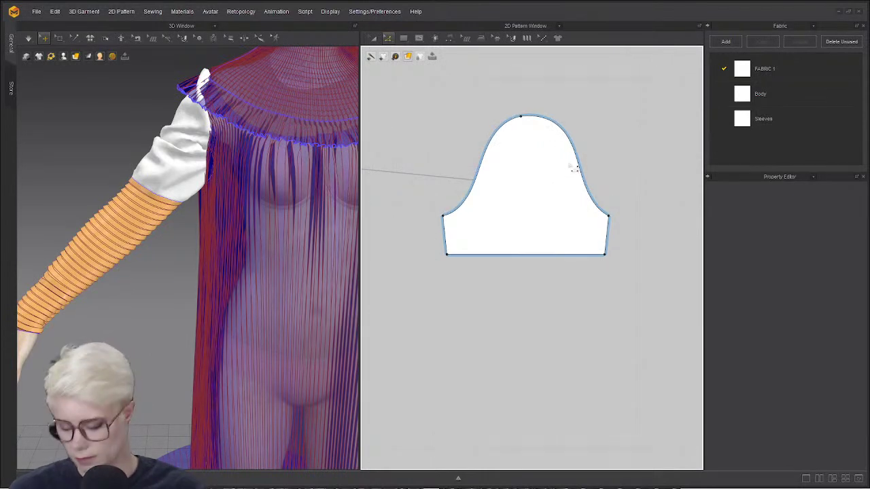
mouse_move(388, 41)
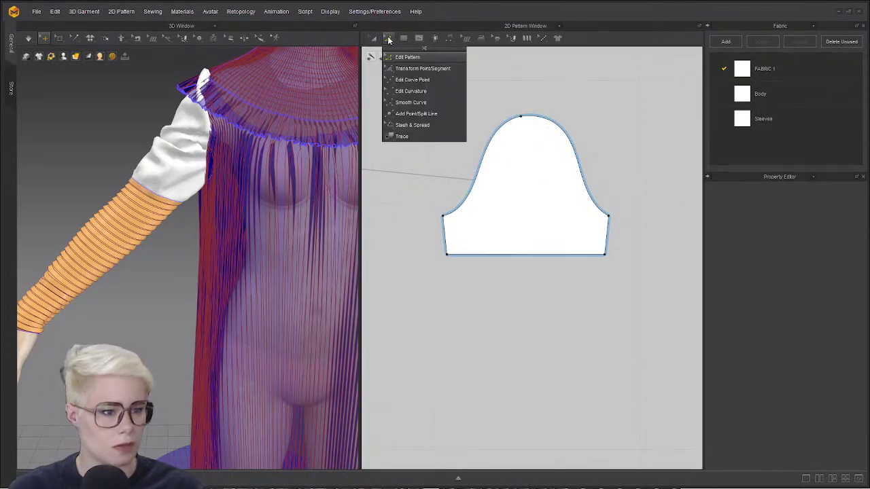
click(411, 125)
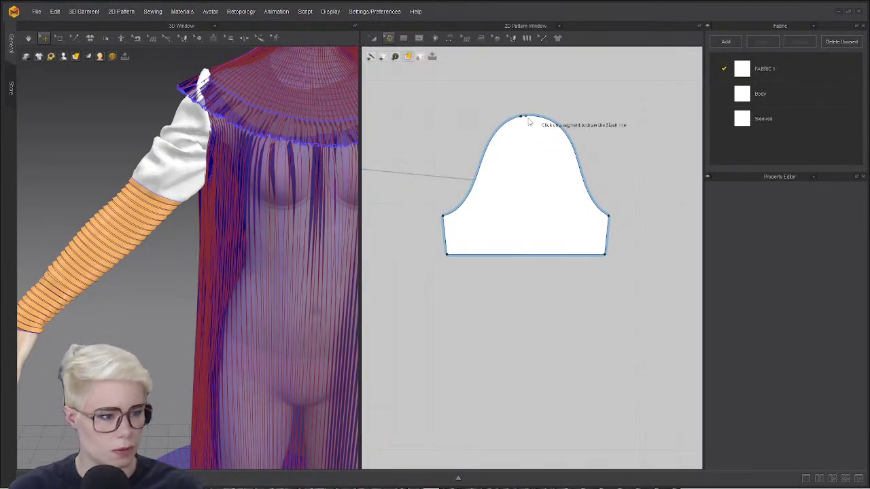
click(531, 254)
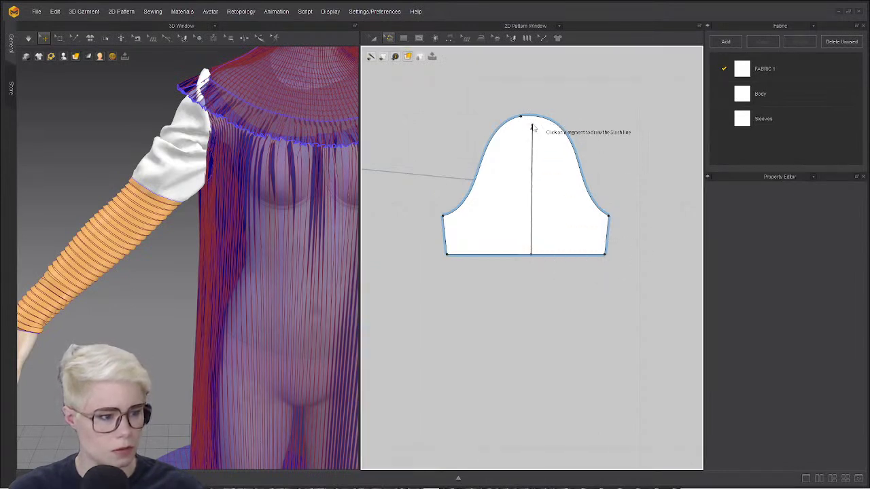
click(533, 117)
click(589, 185)
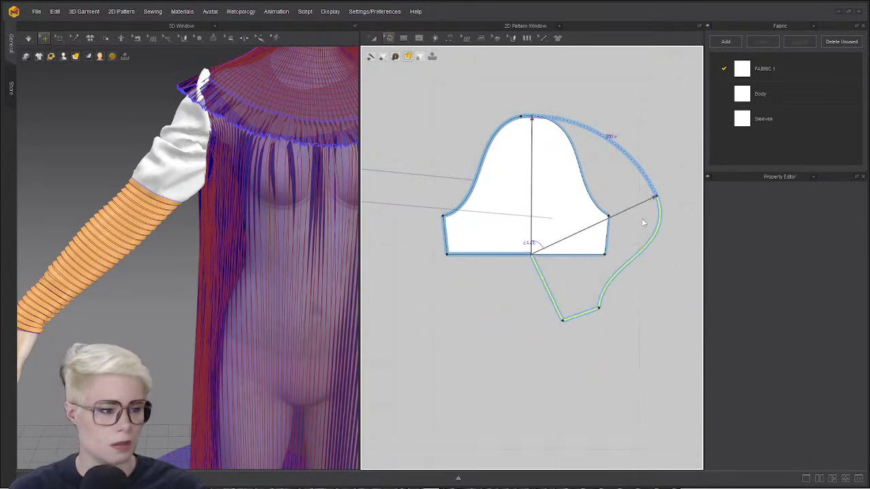
click(576, 352)
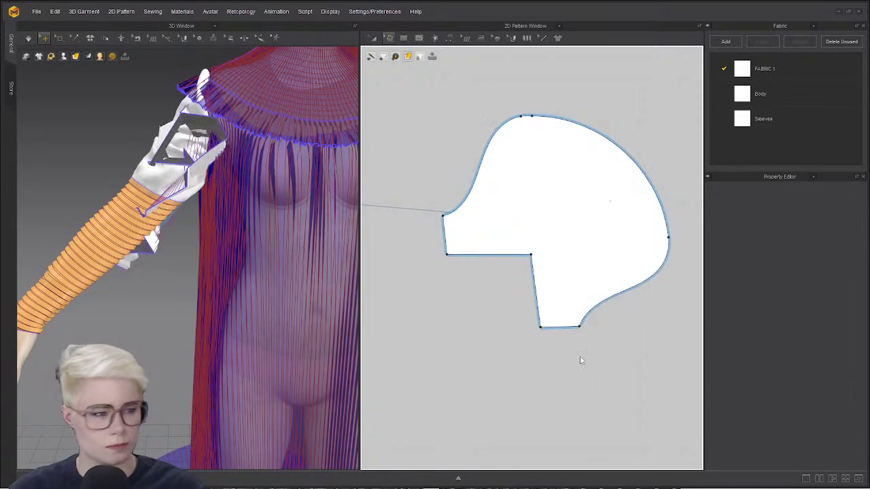
- Rotate the spread upper sleeve pattern counterclockwise until its notched hem faces downward and its enlarged cap faces up
click(590, 235)
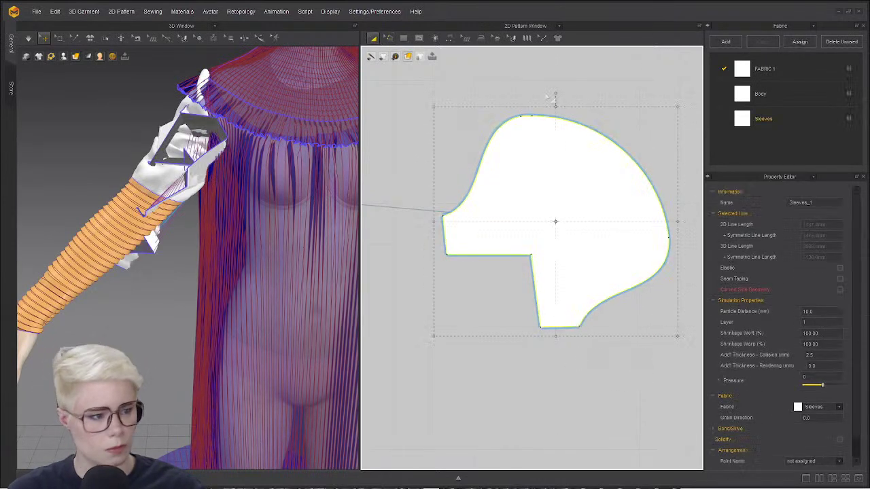
drag(556, 93, 428, 219)
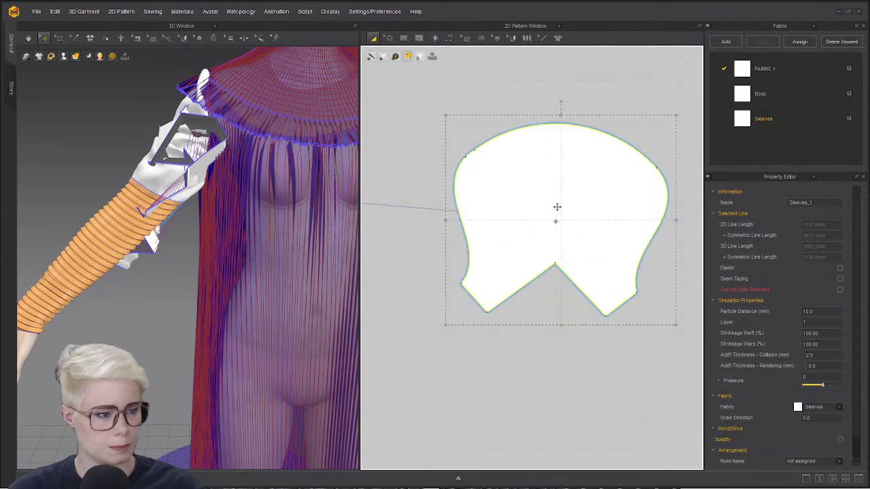
drag(557, 207, 512, 121)
- Delete the inner corner point of the upper sleeve's notched hem to make the hem one straight edge
click(470, 242)
key(z)
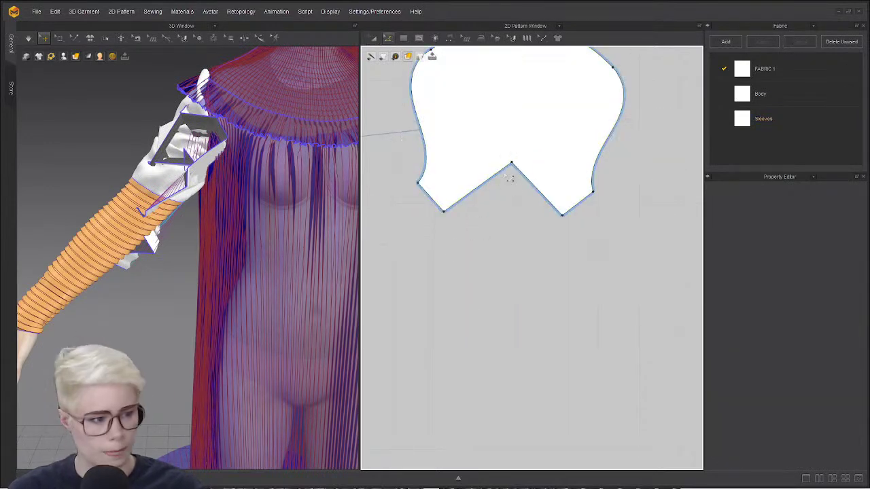
click(513, 165)
key(Delete)
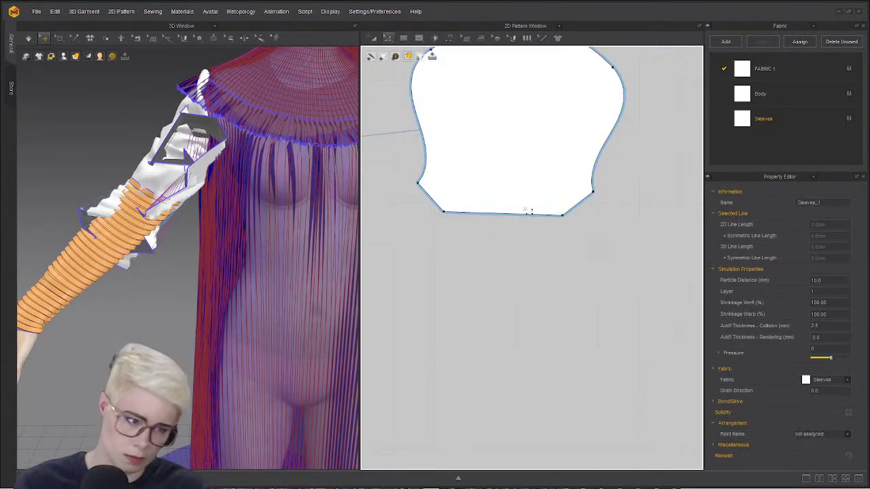
click(548, 252)
- Align the upper sleeve pattern to its hem with the Parallel to rotation so the hem lies horizontal
scroll(510, 286, down, 2)
scroll(510, 287, down, 3)
scroll(524, 249, up, 5)
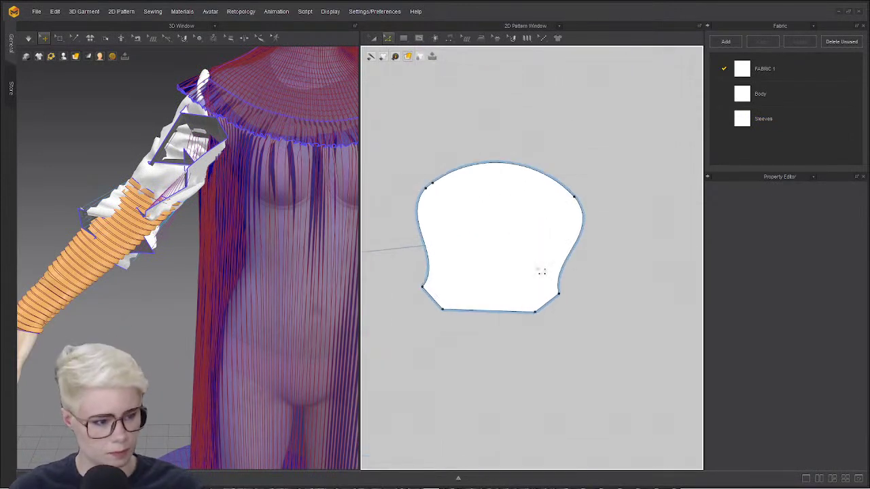
click(548, 308)
drag(528, 111, 634, 394)
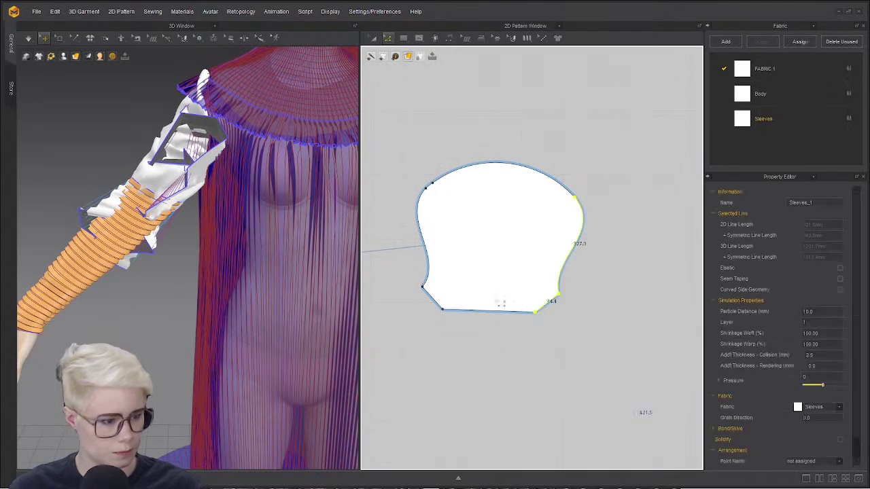
click(497, 321)
key(a)
right_click(524, 259)
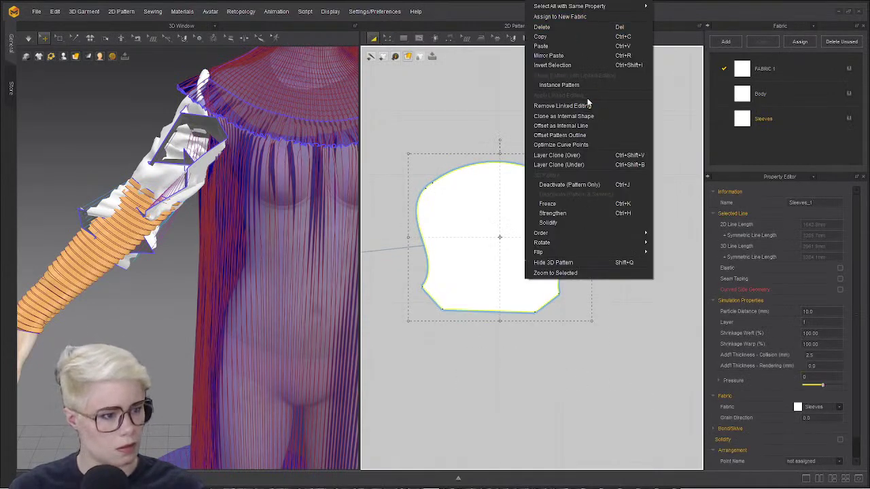
mouse_move(586, 242)
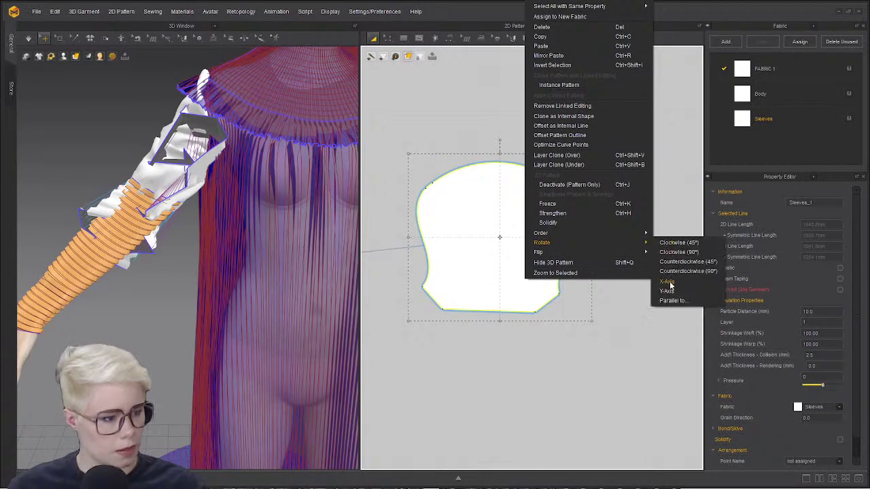
click(670, 298)
click(491, 314)
click(531, 350)
- Widen the upper sleeve by moving its whole right side, from cap point to hem corner, horizontally outward
key(z)
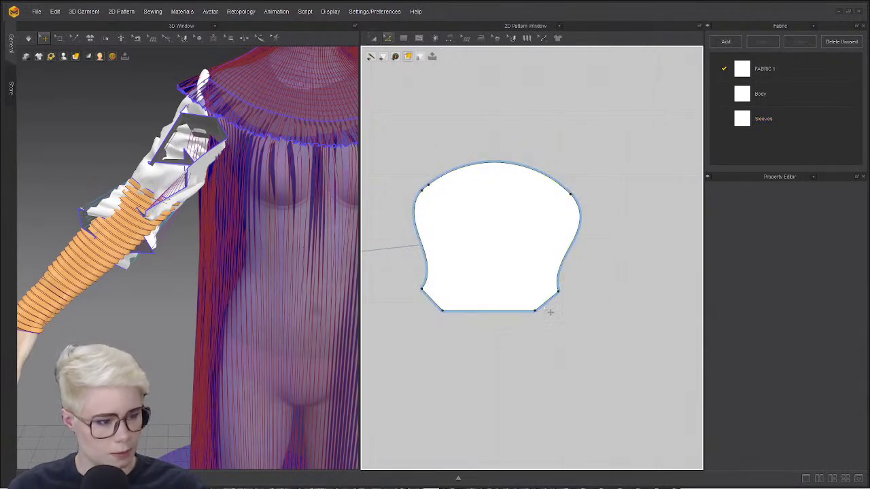
drag(546, 303, 560, 308)
key(ctrl+z)
drag(608, 385, 520, 58)
drag(578, 243, 643, 245)
drag(613, 380, 612, 381)
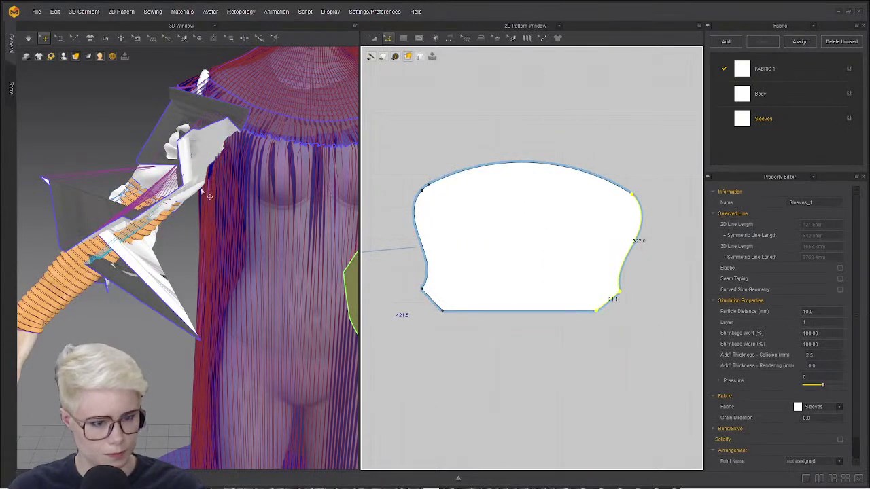
- Strengthen the upper sleeve on the avatar's right arm, and remove the strengthening from the four pleated forearm and inner sleeves
click(158, 169)
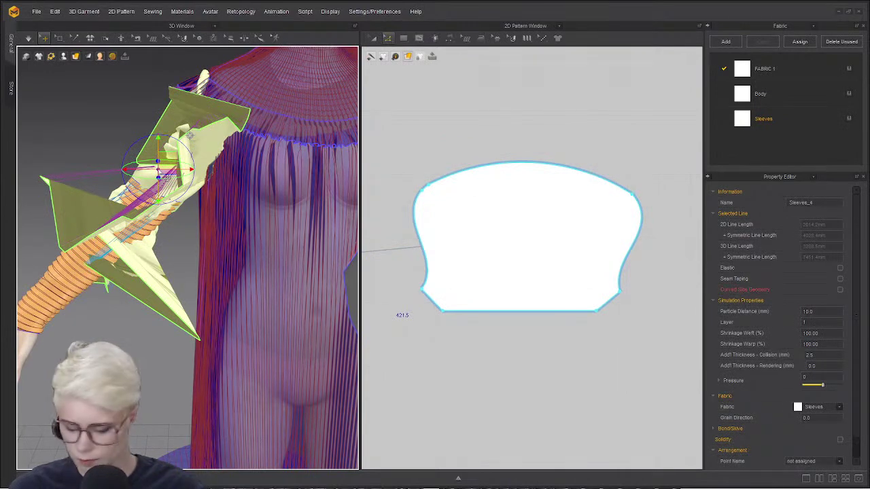
scroll(389, 322, down, 4)
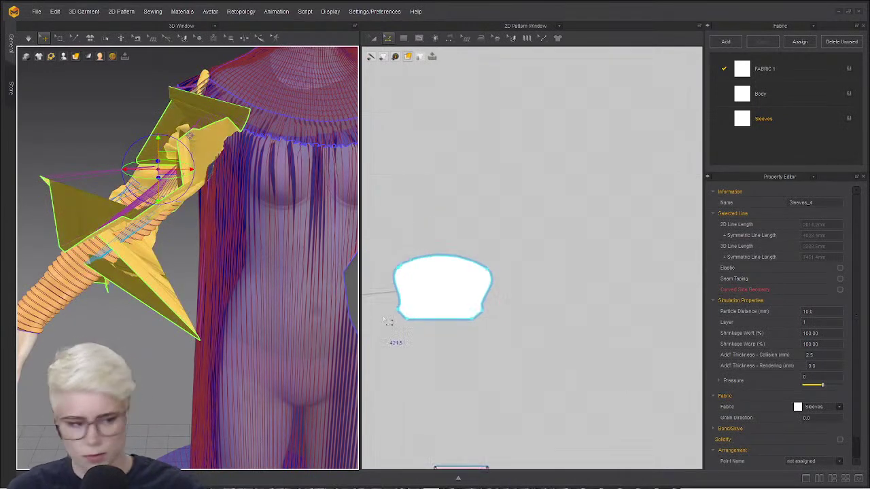
key(2)
drag(472, 59, 643, 190)
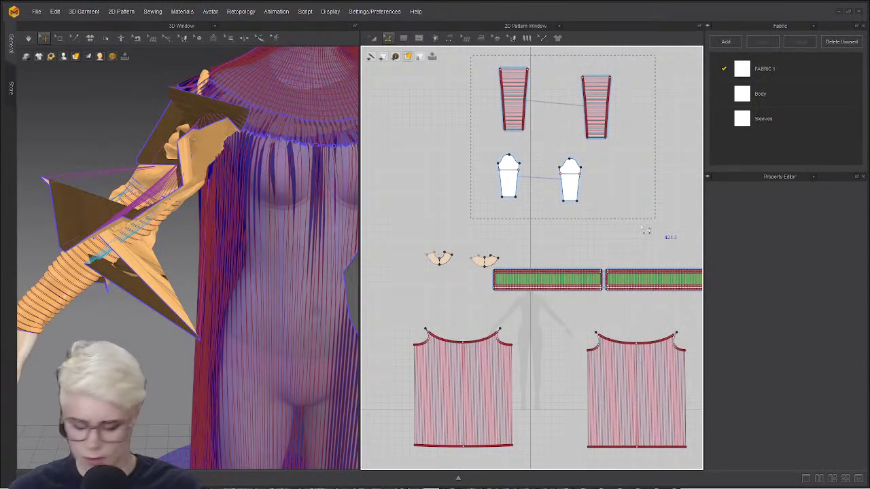
drag(645, 231, 645, 231)
- Reset the 3D arrangement of the widened upper sleeves on both of the avatar's arms
middle_drag(269, 218, 196, 322)
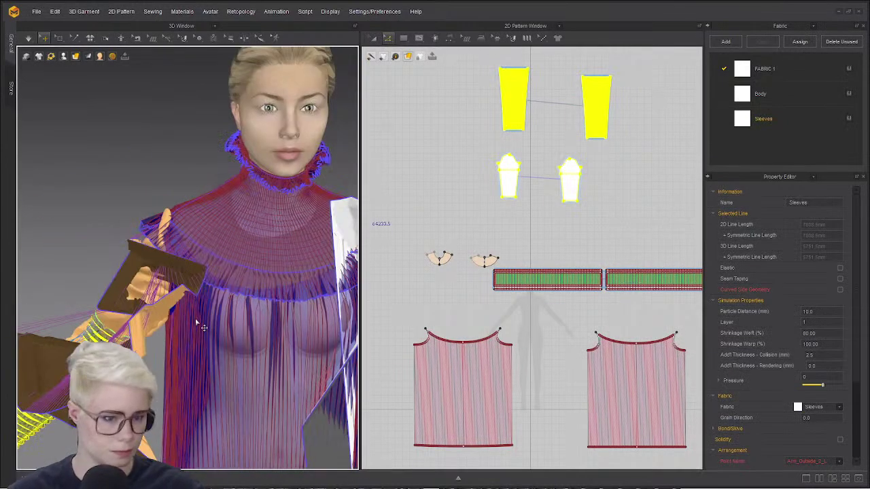
right_drag(197, 322, 241, 313)
click(113, 284)
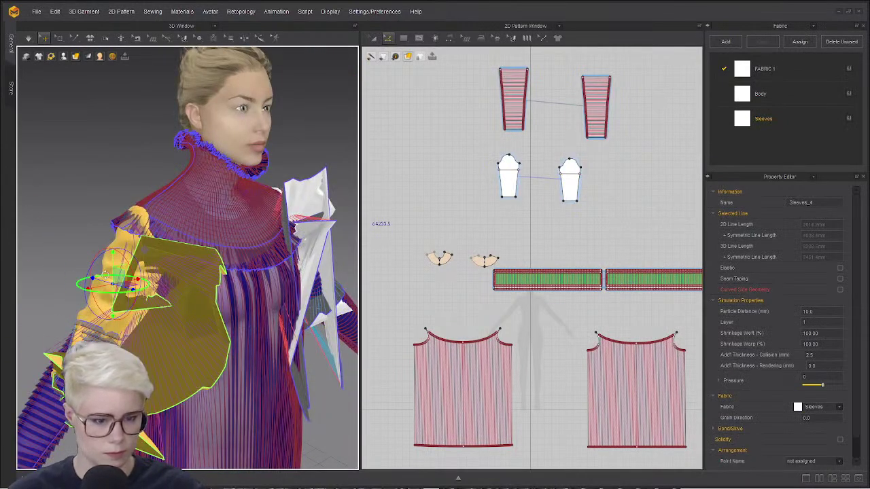
right_click(110, 284)
click(200, 347)
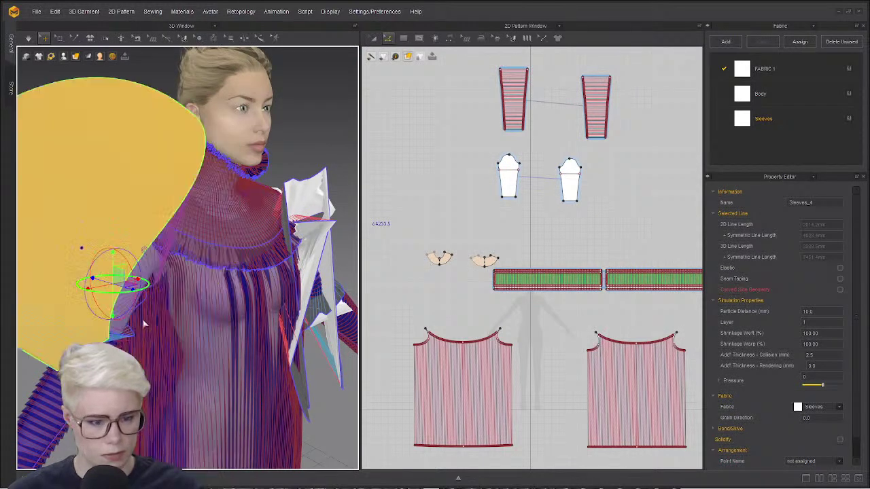
right_drag(154, 306, 201, 219)
click(254, 209)
right_click(298, 300)
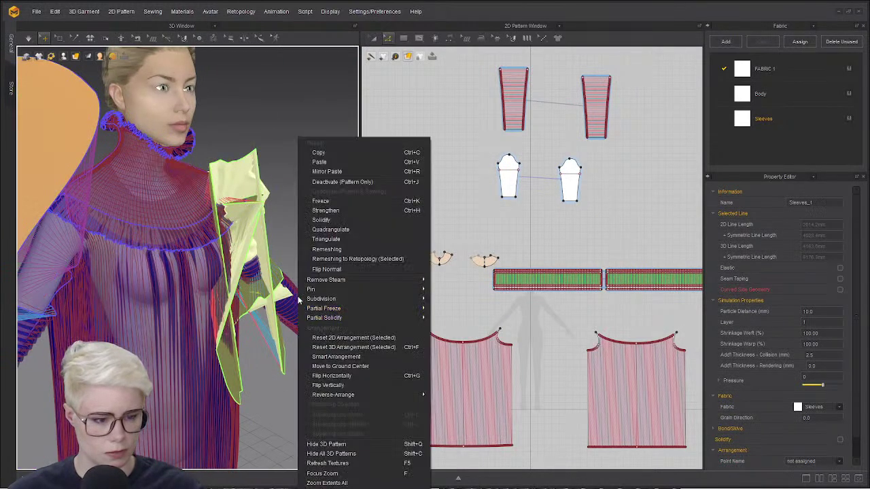
click(350, 347)
- Simulate the widened upper sleeves and pull the one on the avatar's left arm inward toward the shoulder
right_drag(279, 284, 198, 229)
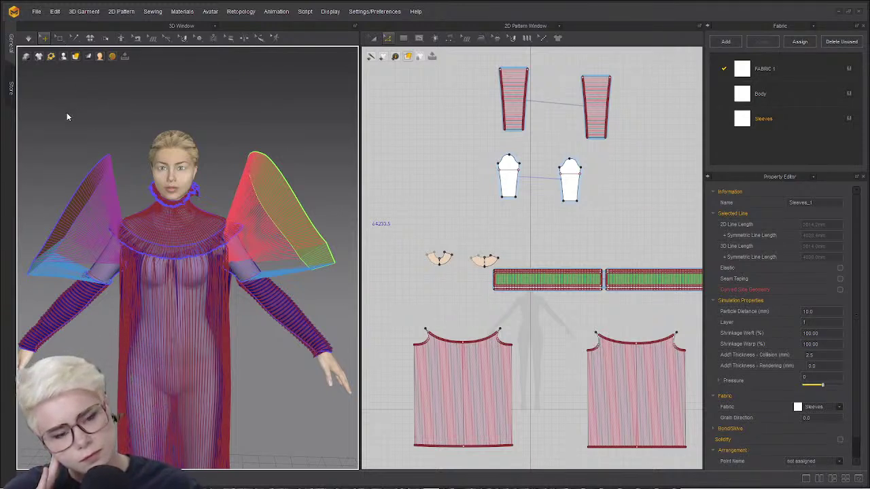
key(space)
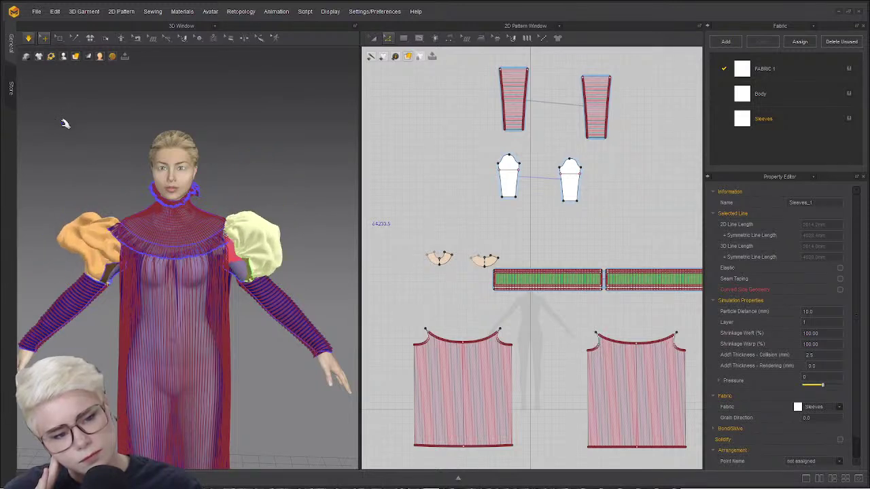
drag(253, 255, 234, 252)
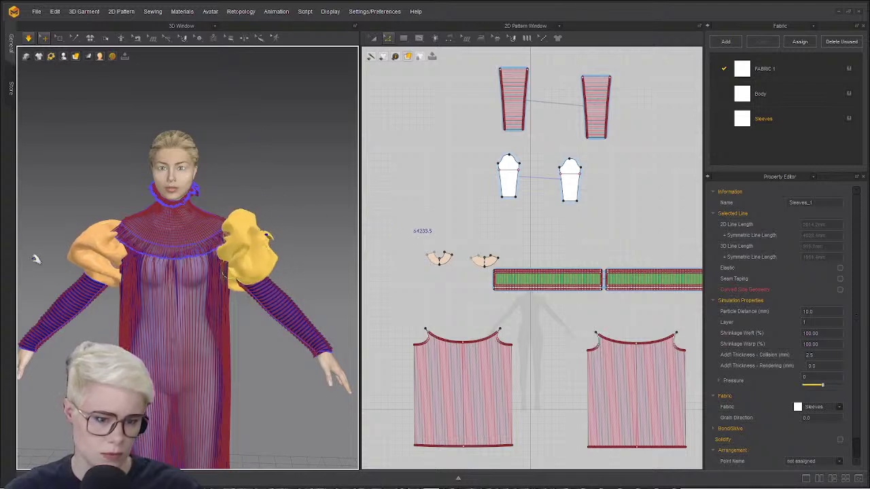
- Set the pressure of both puffed upper sleeves to 10
shift+click(106, 232)
click(830, 376)
text(5)
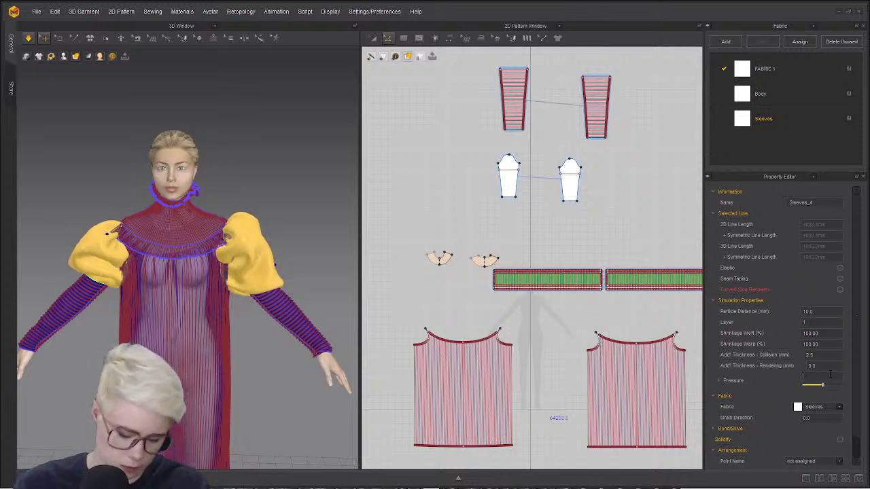
key(BackSpace)
text(10)
key(Return)
drag(253, 269, 228, 176)
key(ctrl+z)
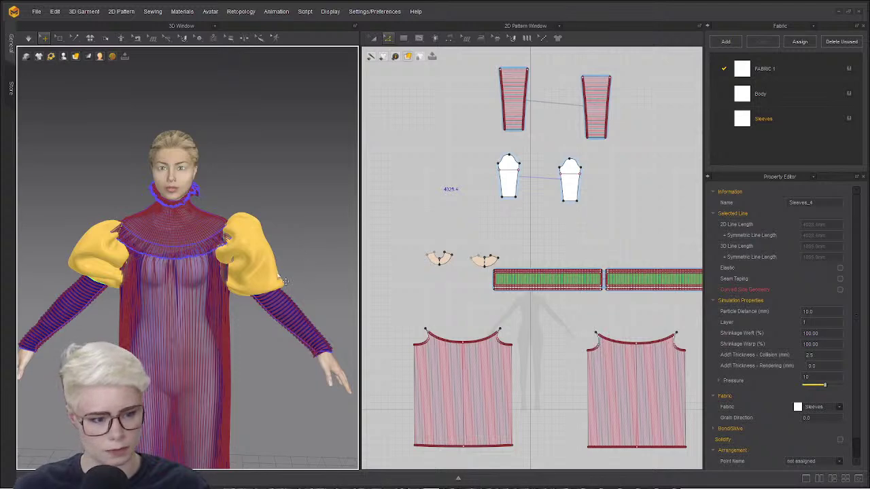
- Simulate the puffed upper sleeves and pull the one on the avatar's left arm upward
right_drag(333, 274, 294, 281)
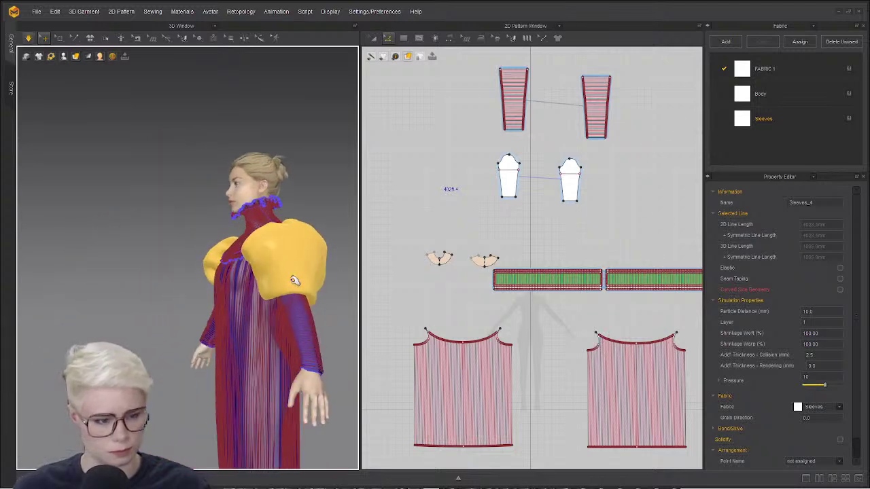
drag(303, 265, 314, 218)
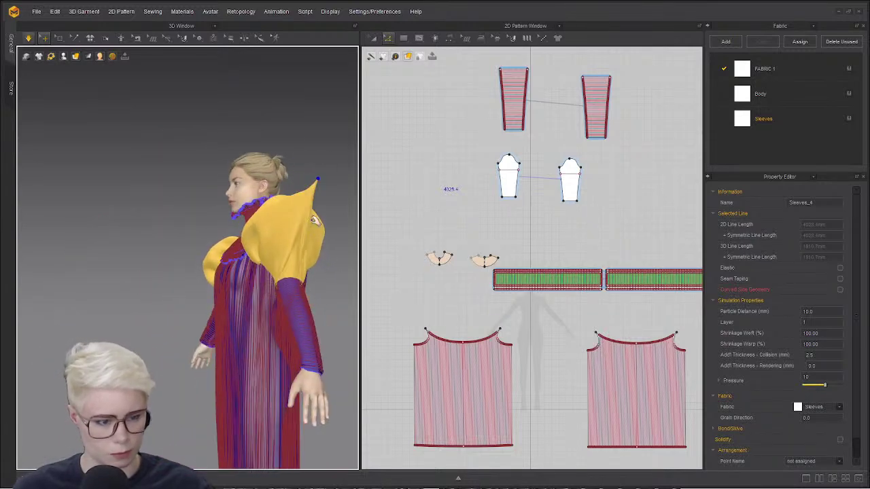
key(space)
right_drag(305, 221, 322, 257)
key(space)
drag(276, 201, 247, 140)
- Move the top edge of the upper sleeve pattern upward to make the sleeve taller
scroll(479, 285, down, 3)
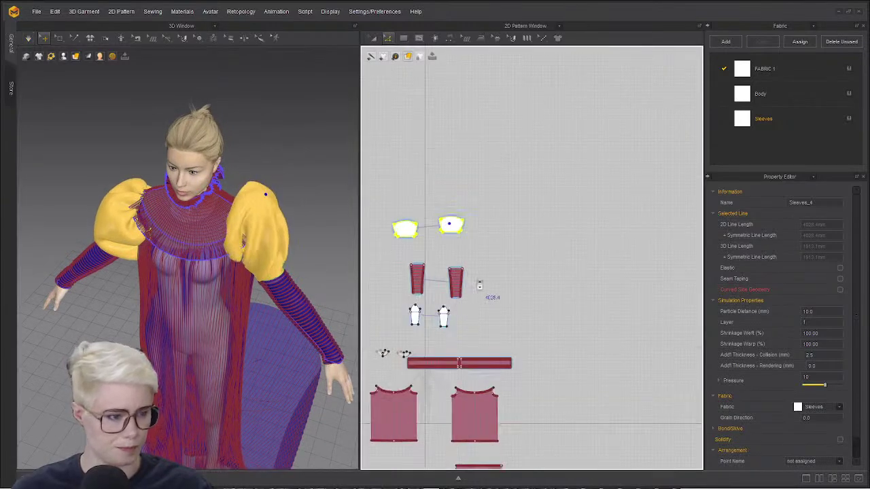
scroll(479, 286, up, 5)
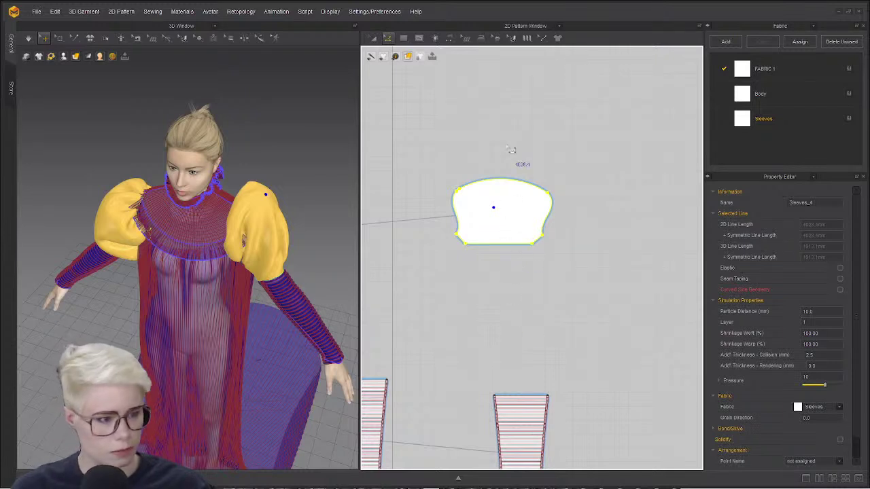
click(511, 150)
click(460, 181)
click(449, 168)
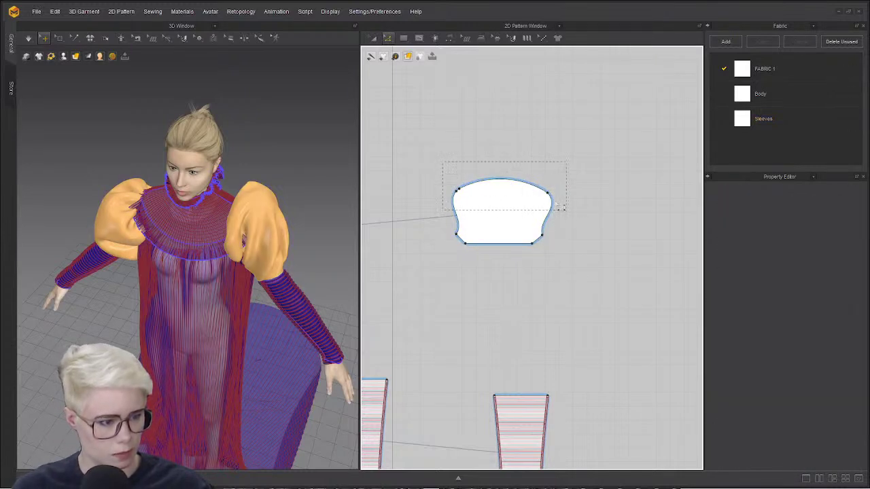
drag(557, 205, 570, 219)
drag(512, 181, 508, 159)
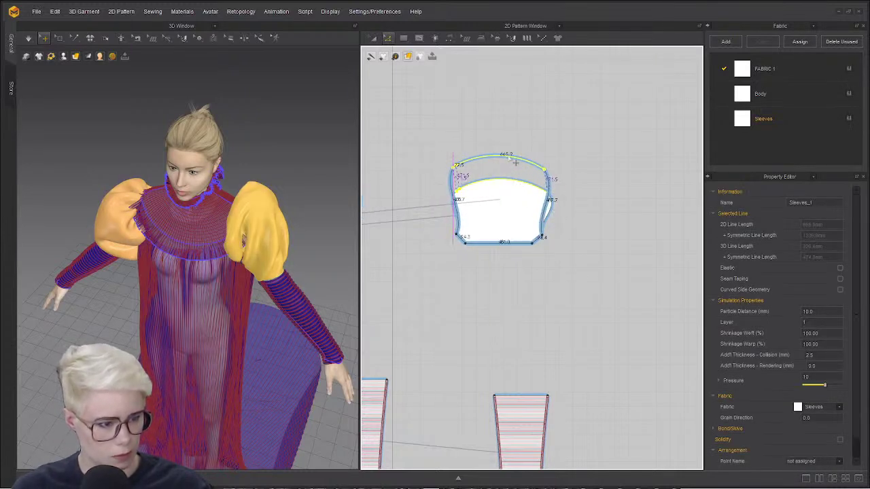
- Try to move the two neighbouring points at the left corner of the sleeve pattern's cap downward
scroll(427, 208, up, 5)
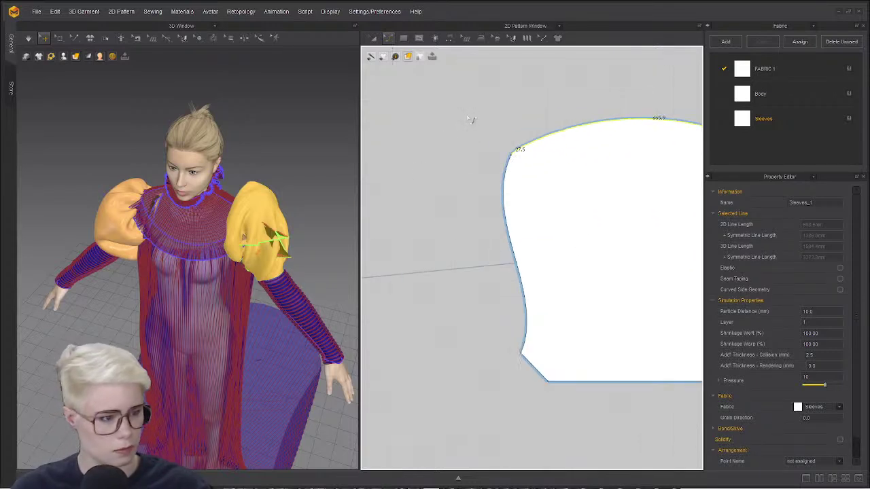
click(514, 126)
scroll(513, 125, up, 2)
scroll(395, 121, down, 3)
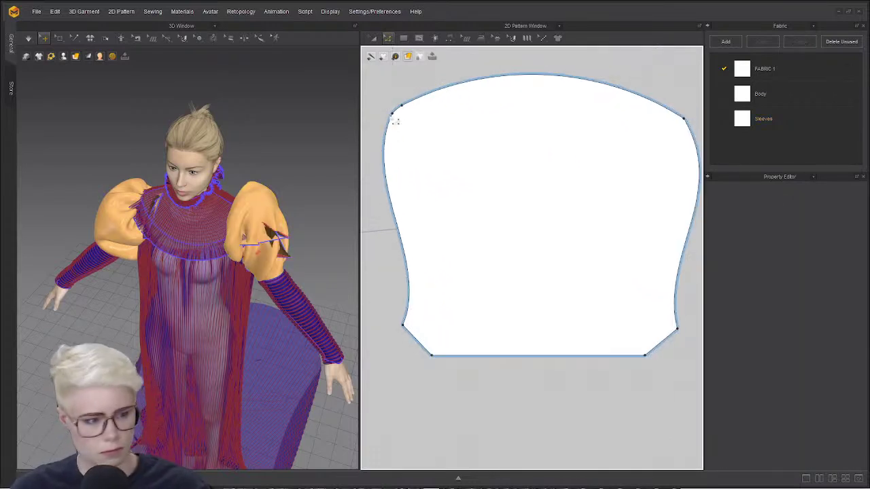
click(400, 121)
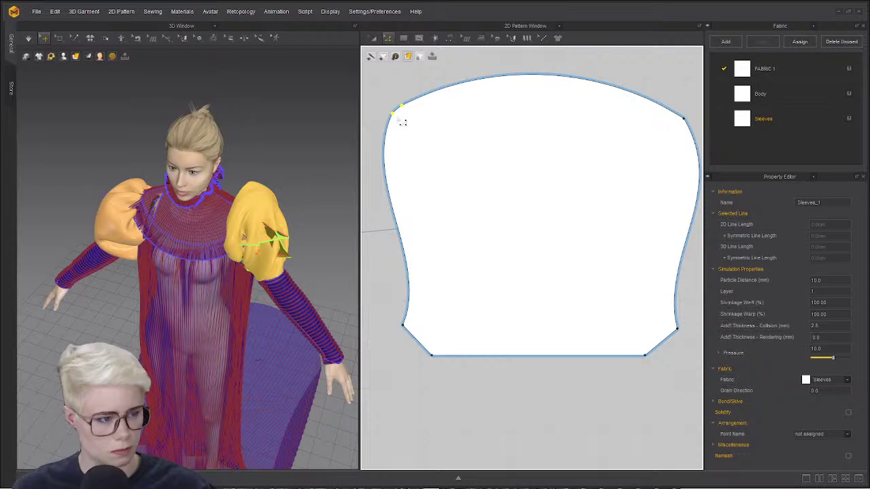
drag(399, 120, 407, 155)
key(ctrl+z)
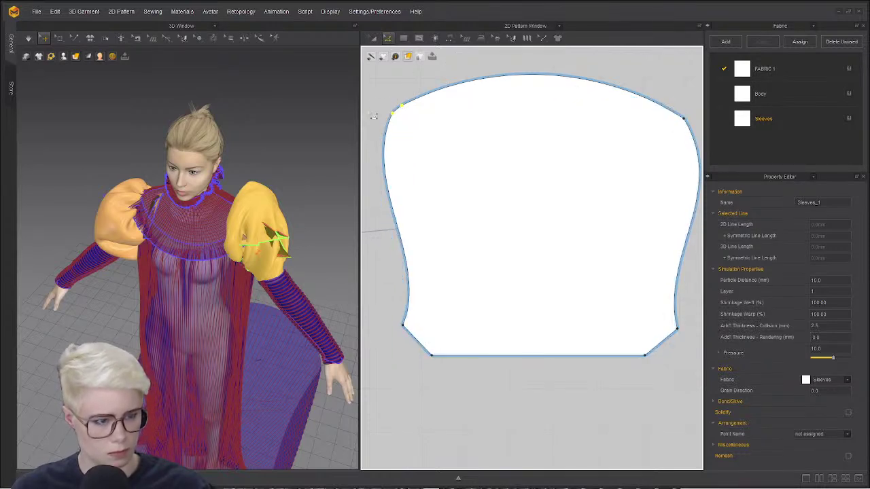
- Simulate the taller upper sleeves and pull the fabric on both of the avatar's arms outward and up
click(302, 167)
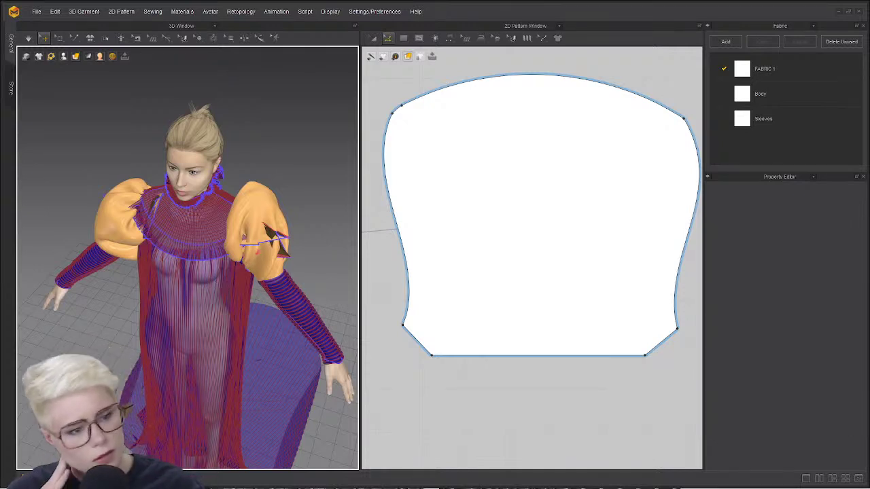
click(28, 39)
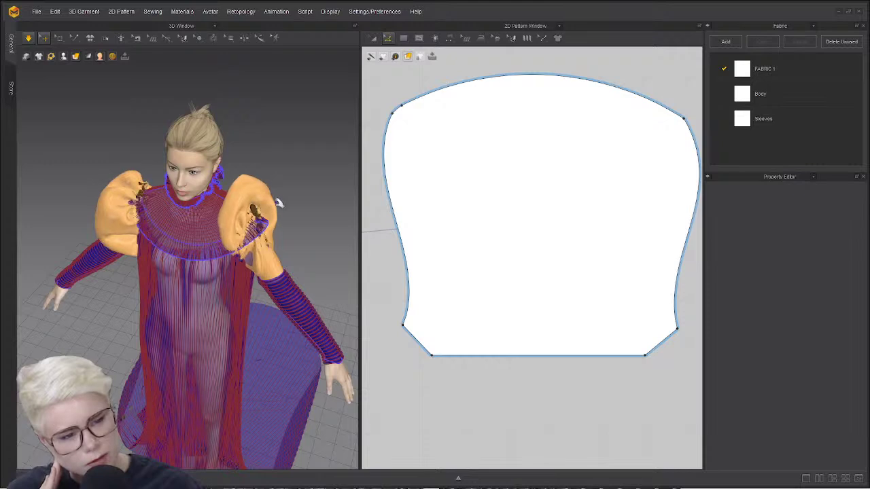
click(428, 171)
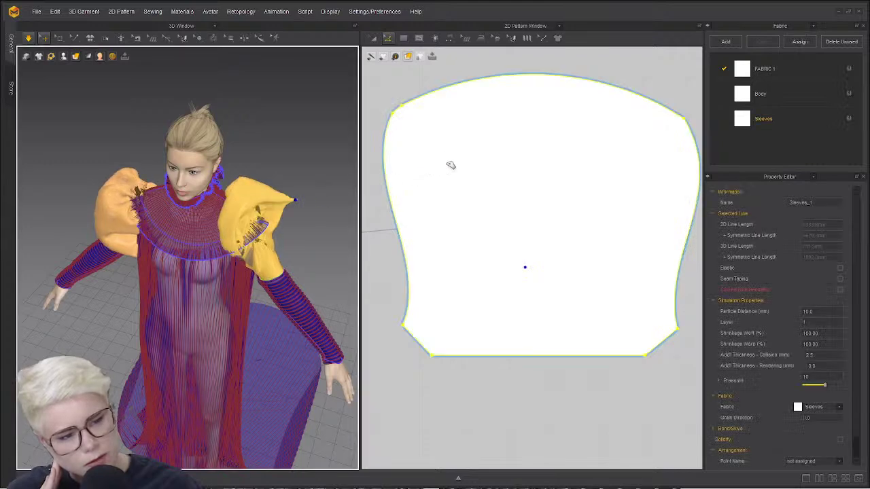
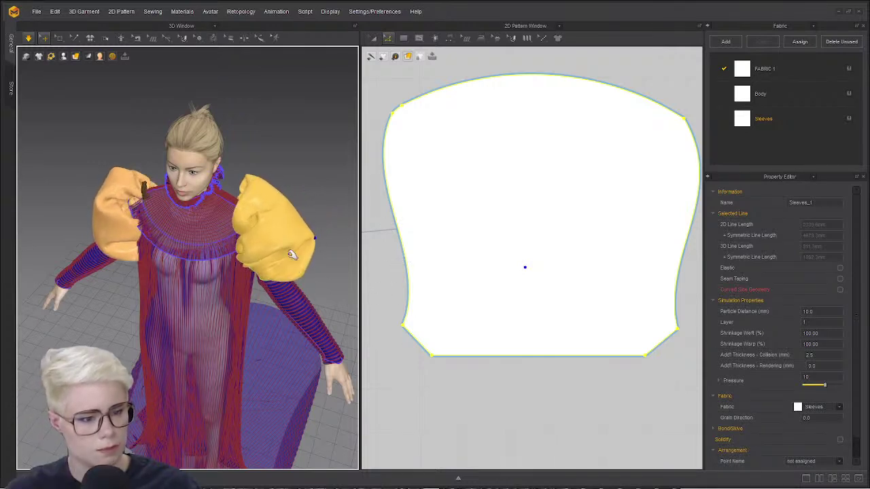
click(92, 87)
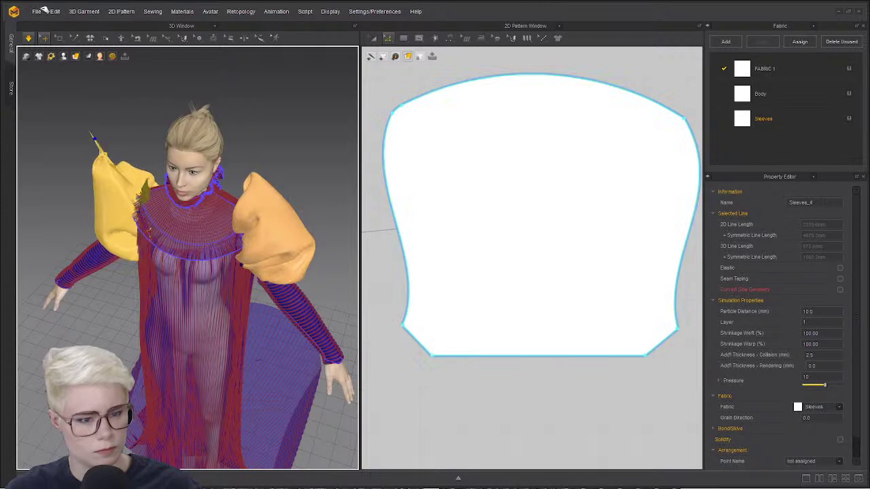
drag(42, 7, 2, 2)
key(space)
right_drag(223, 252, 237, 205)
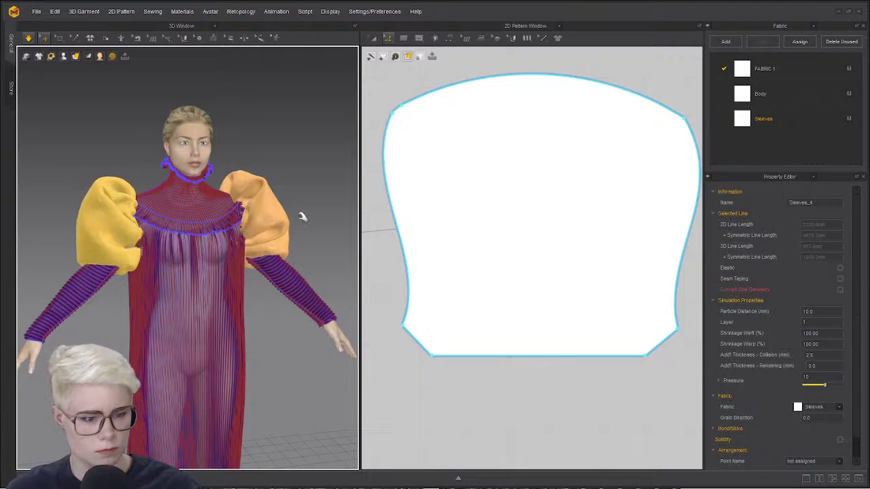
key(space)
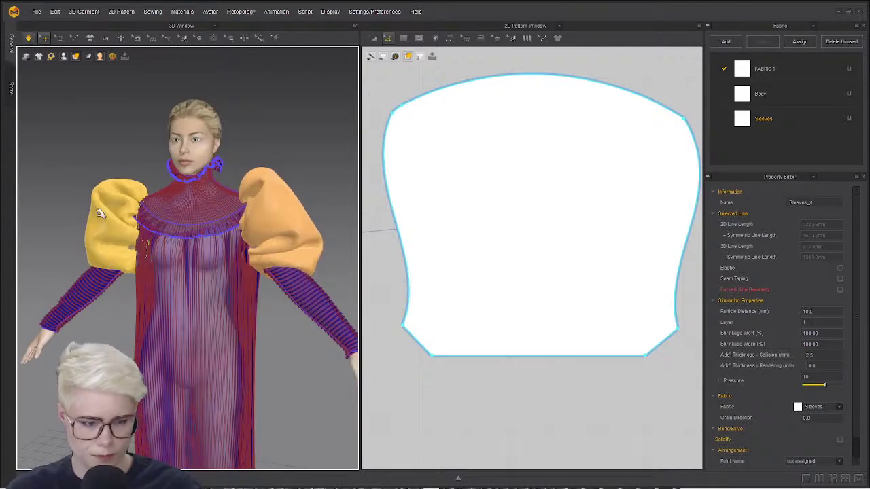
- Set the pressure of both upper sleeves to 50 and pull the one on the avatar's left arm upward
click(258, 211)
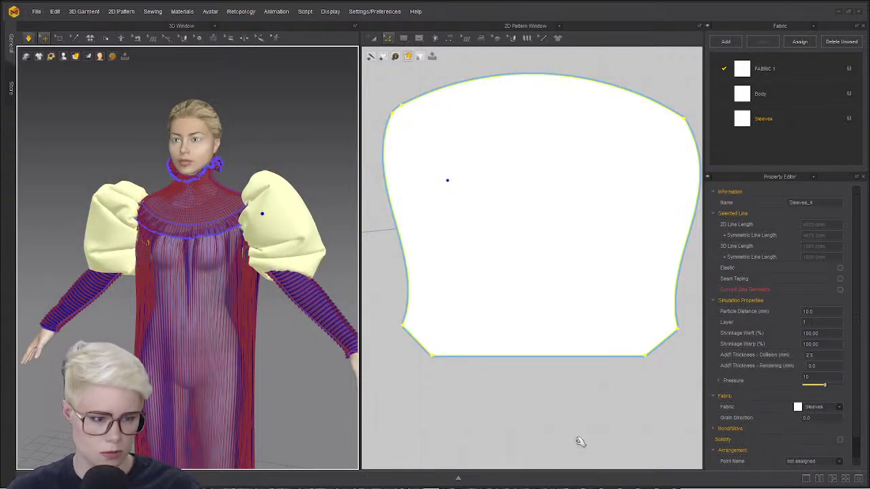
click(806, 377)
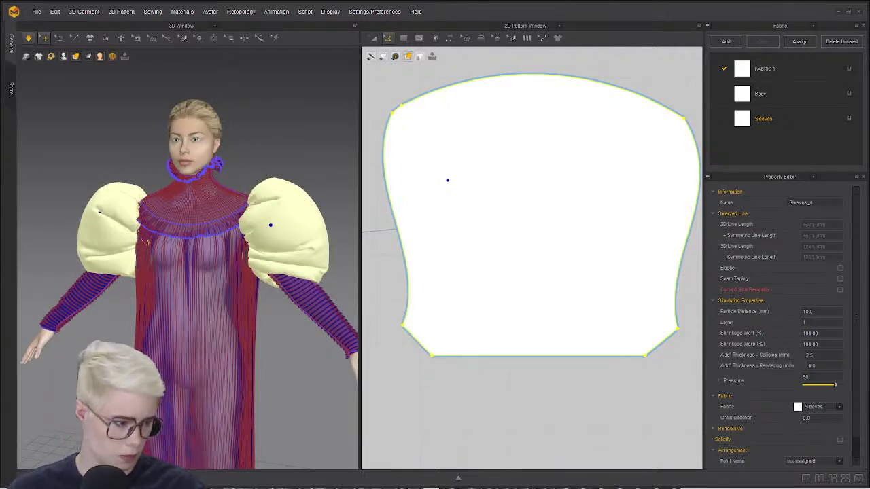
drag(311, 252, 283, 166)
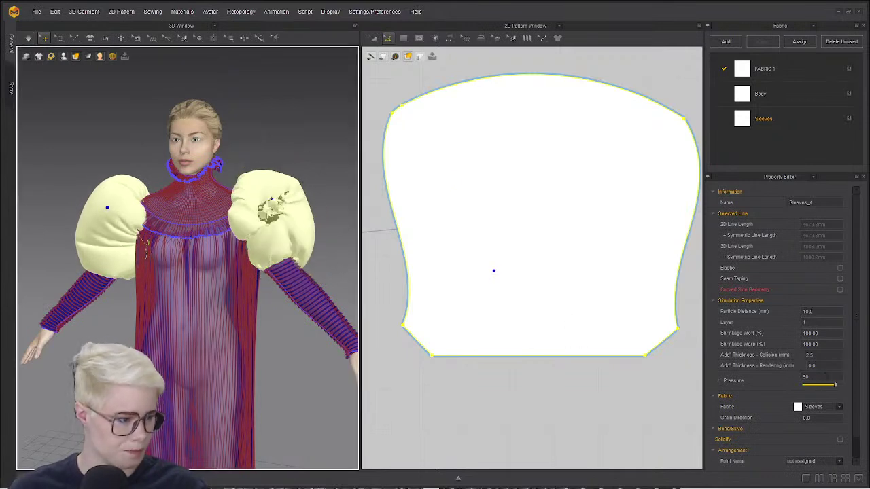
- Set the pressure of both upper sleeves to 10 and pull the one on the avatar's left arm into shape
click(826, 377)
text(10)
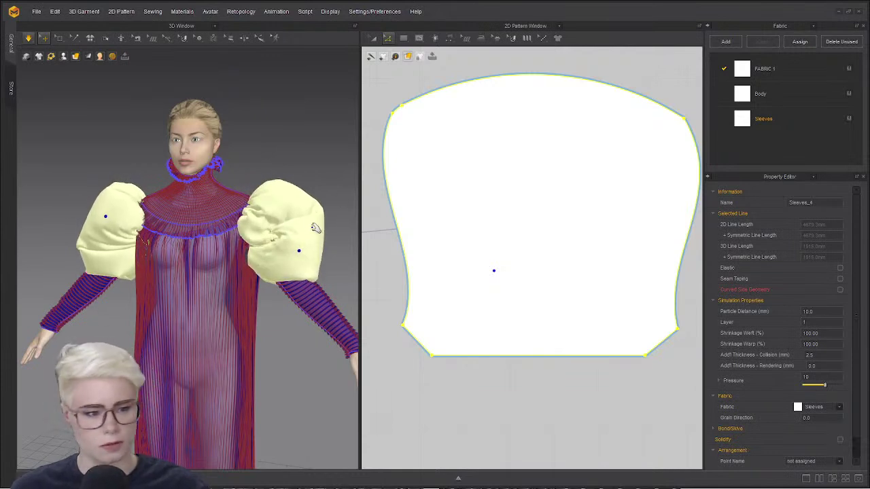
drag(297, 221, 284, 17)
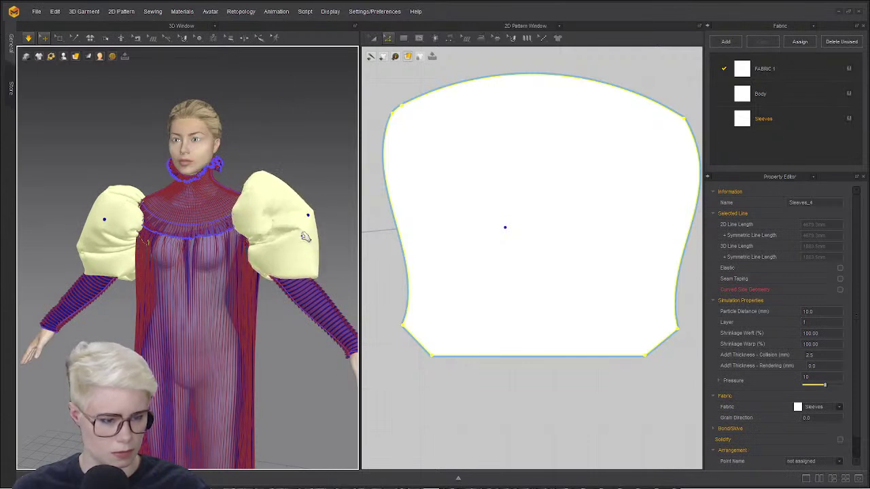
key(space)
- Widen the upper sleeve pattern by moving its left side points outward about 146 mm
scroll(495, 227, down, 3)
middle_drag(494, 228, 572, 174)
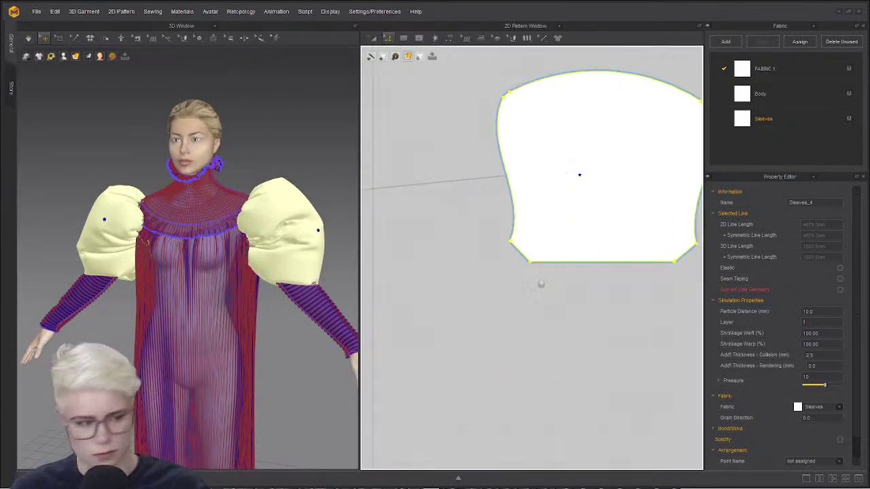
middle_drag(541, 285, 539, 268)
scroll(474, 249, down, 2)
scroll(469, 257, up, 6)
scroll(496, 317, down, 1)
middle_drag(462, 309, 440, 305)
key(a)
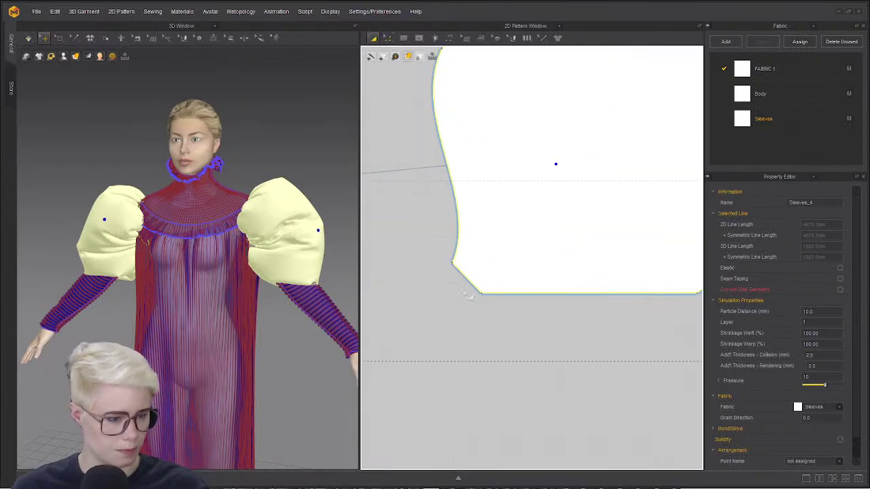
click(476, 370)
key(z)
scroll(459, 333, down, 3)
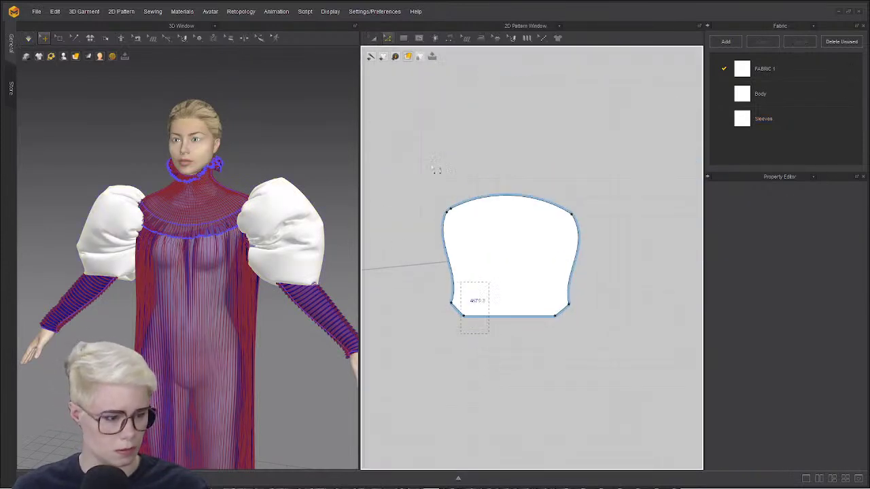
drag(436, 170, 417, 314)
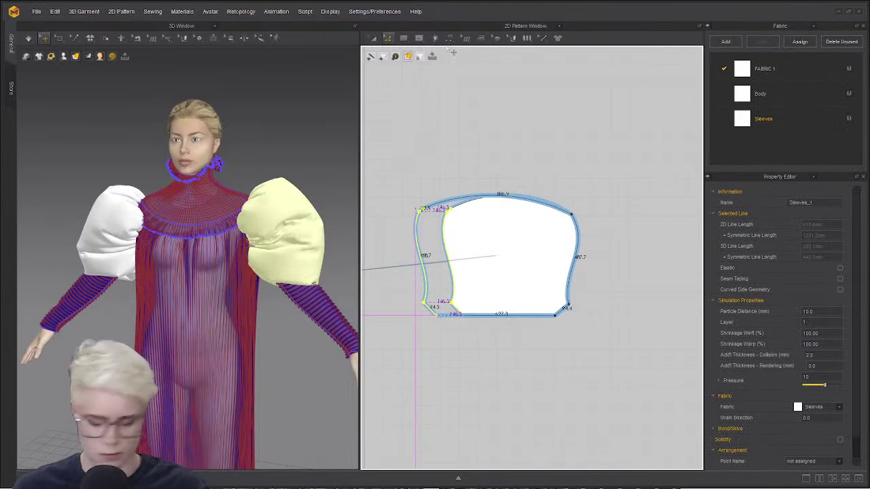
- Delete the extra point at the sleeve cap's left corner and convert both cap corners to curve points
click(409, 202)
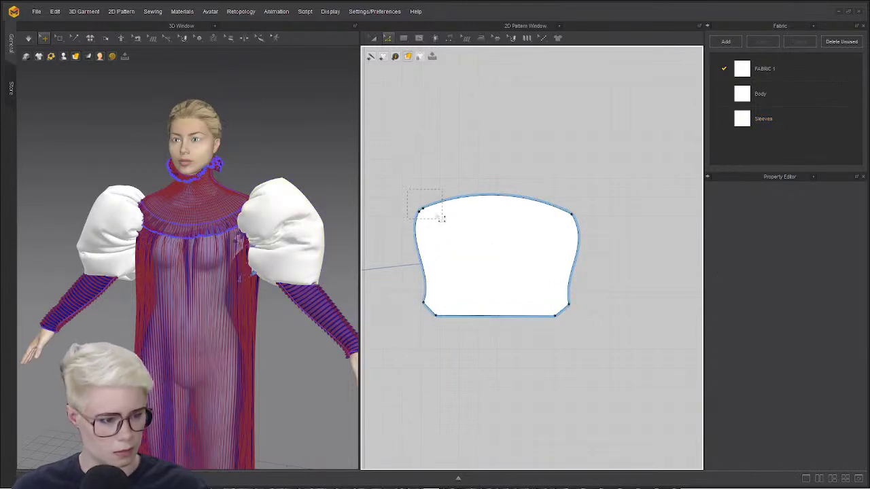
drag(438, 217, 447, 216)
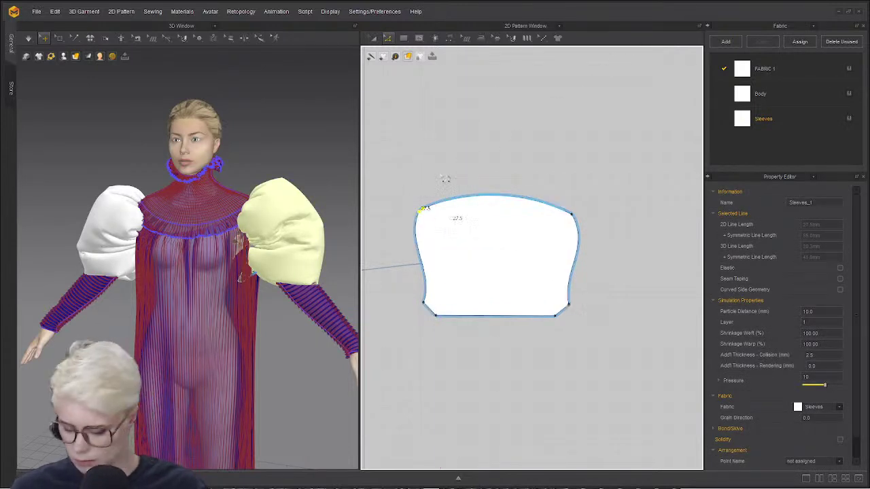
click(445, 179)
click(430, 217)
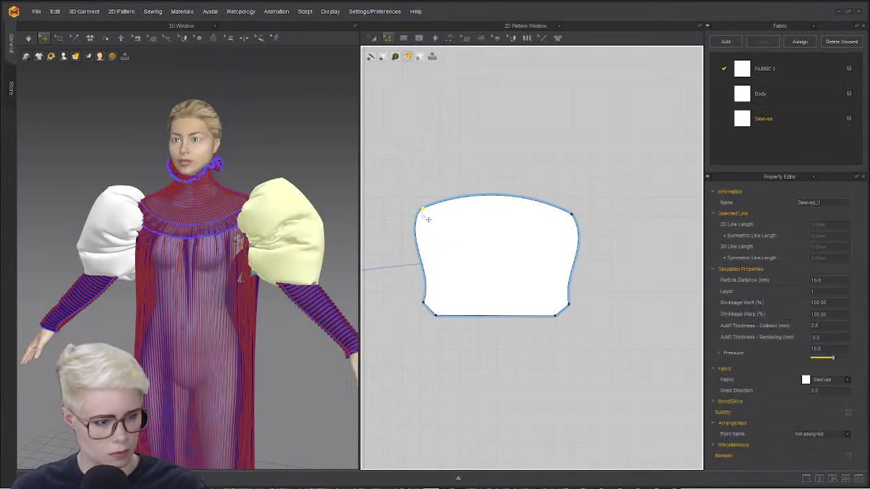
right_click(419, 211)
click(455, 238)
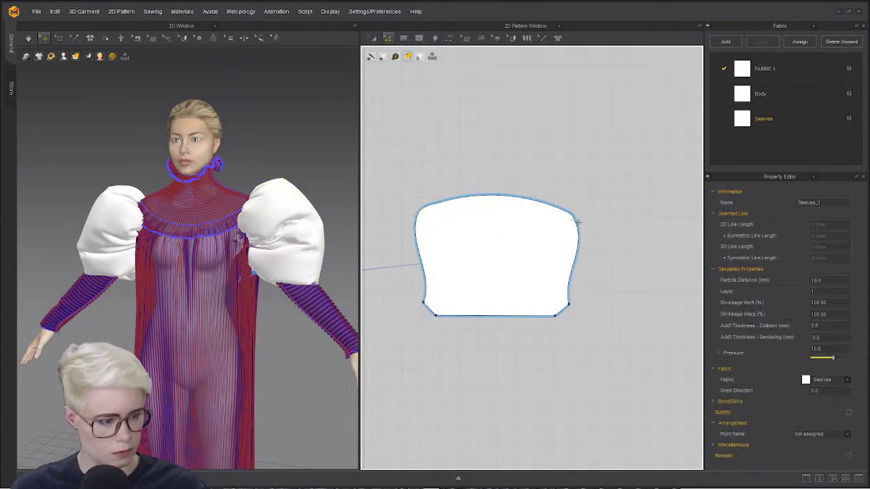
right_click(572, 217)
click(597, 252)
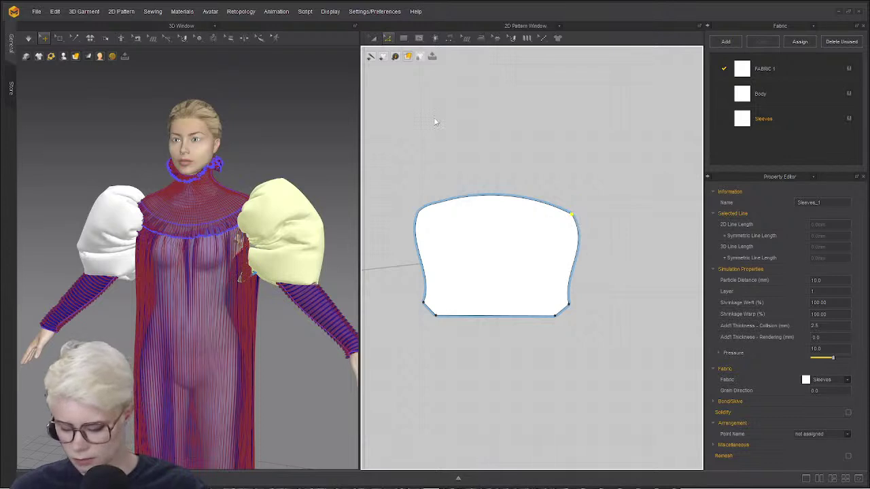
- Move the two curve points of the sleeve cap inward and down to round and lower the cap
click(435, 122)
drag(419, 213, 438, 217)
drag(581, 219, 556, 226)
drag(440, 233, 447, 241)
click(503, 174)
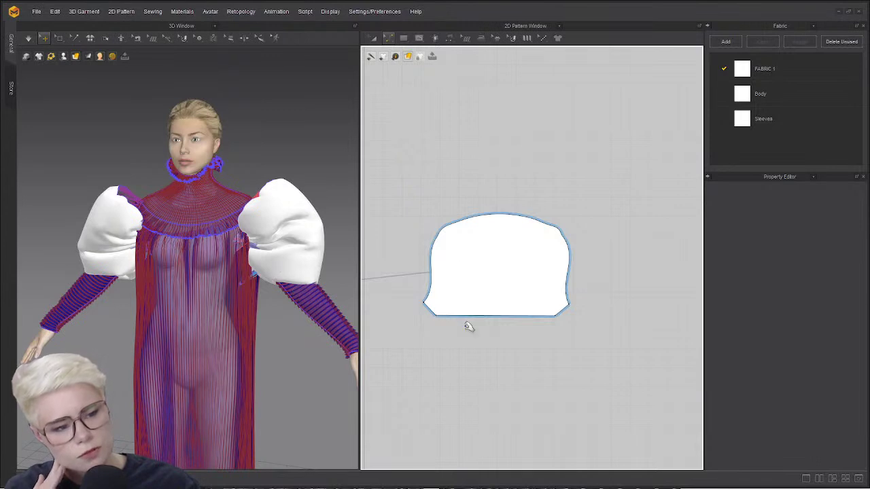
- Simulate the rounded upper sleeves and pull the one on the avatar's left arm into a puff
right_click(265, 288)
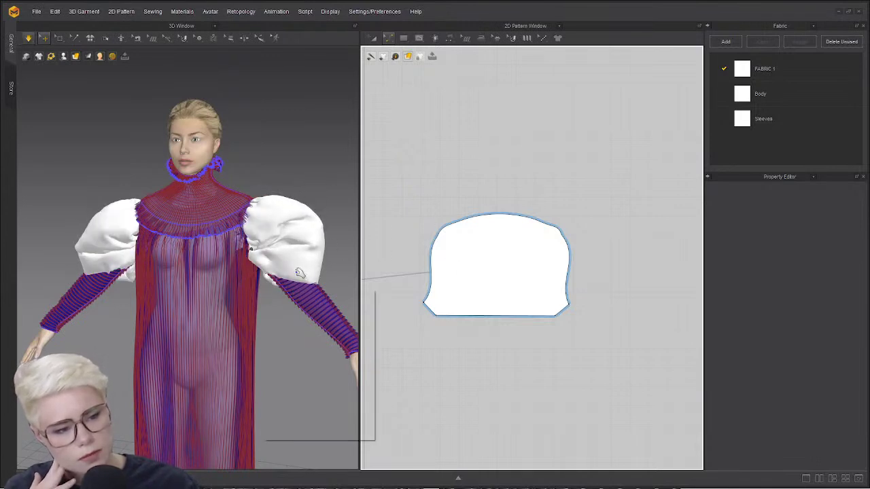
click(334, 188)
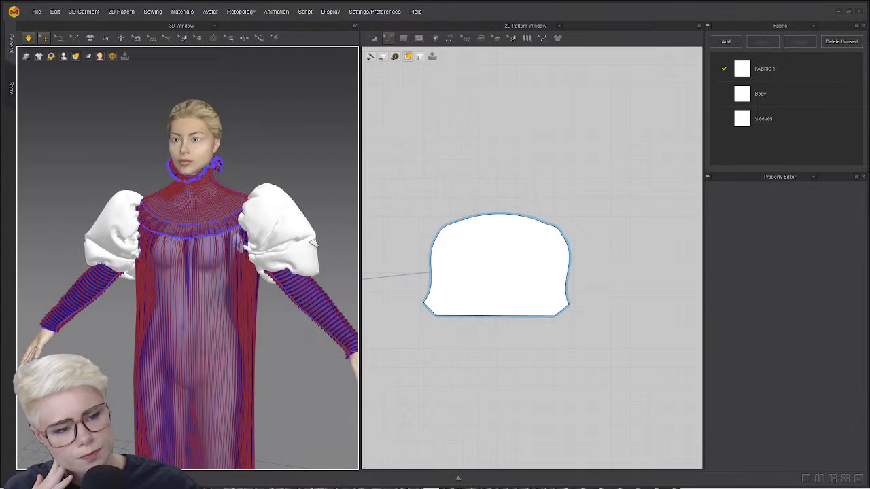
click(300, 199)
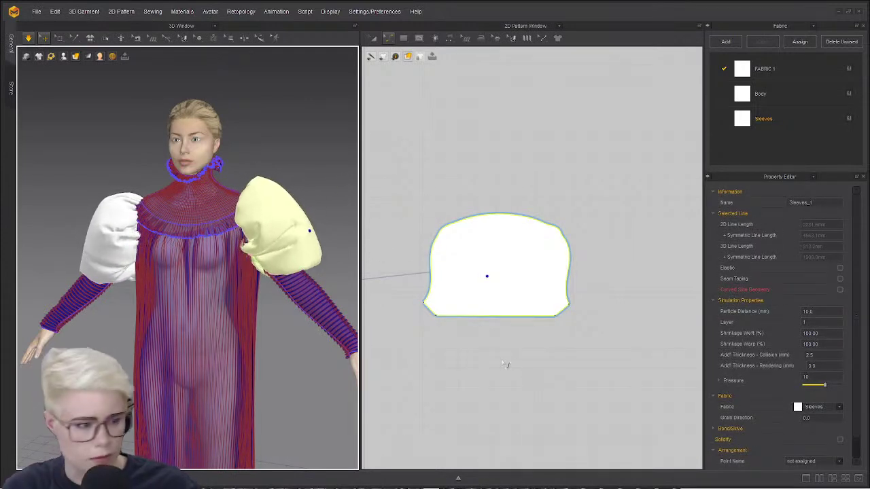
- Bend the upper sleeve's straight bottom edge upward into an arch and simulate the new shape
click(501, 328)
click(498, 314)
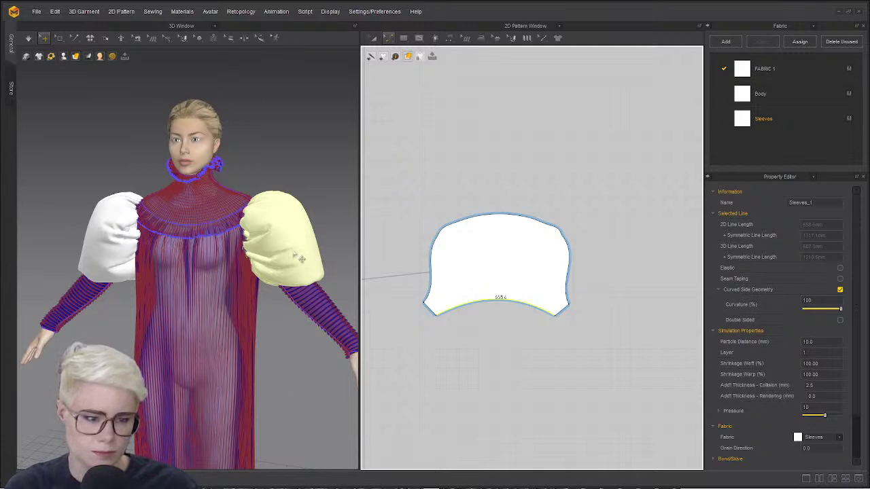
key(space)
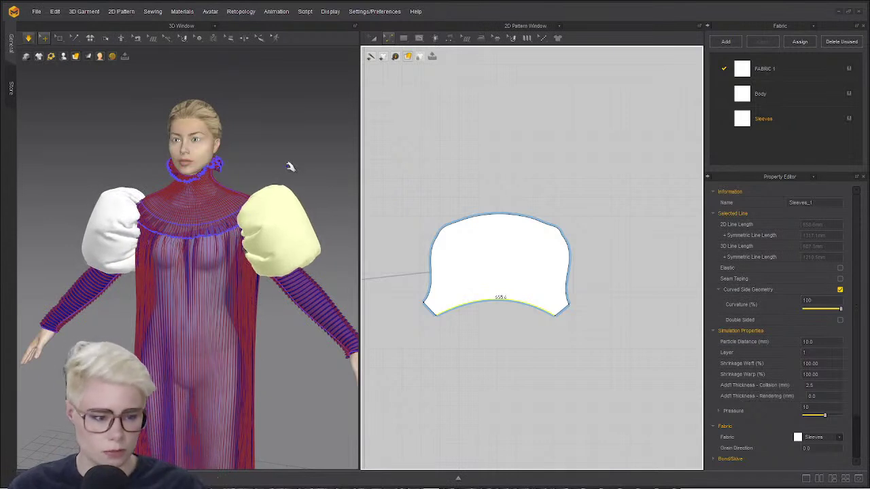
- Strengthen both upper sleeves at pressure 0 and pull the puff on the avatar's left arm upward
click(99, 224)
click(808, 378)
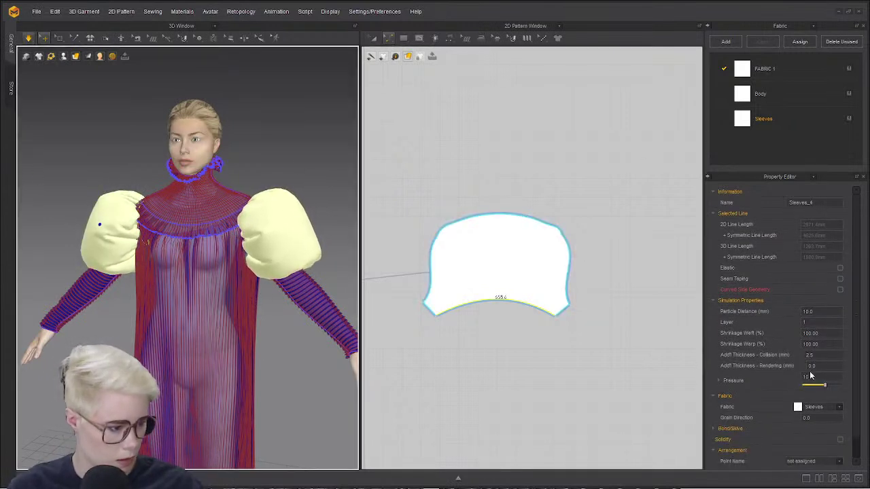
text(0)
key(Return)
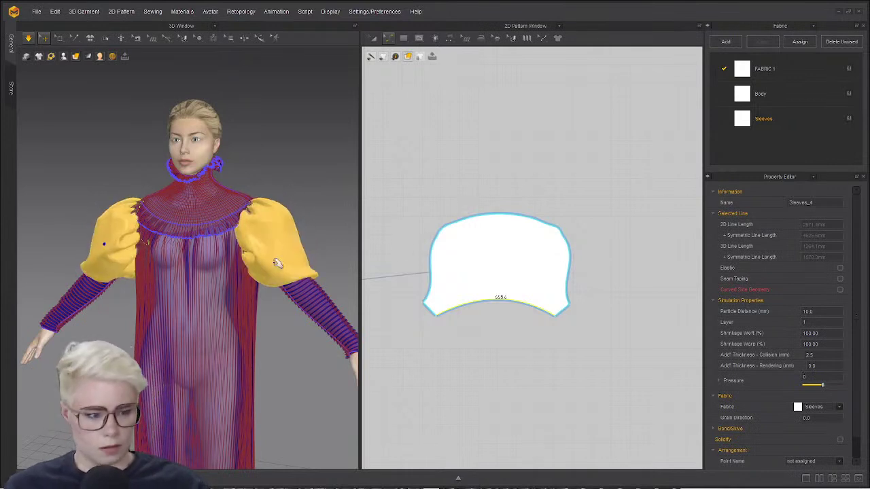
click(282, 189)
drag(283, 187, 282, 181)
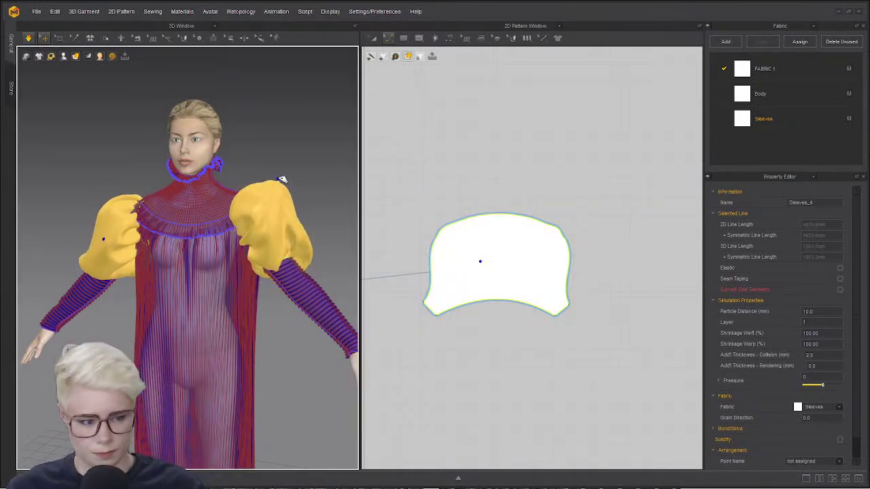
- Create 21 curved internal offset lines between the upper sleeve's bottom edge and cap edge
key(space)
scroll(456, 185, down, 2)
click(456, 185)
scroll(478, 272, up, 6)
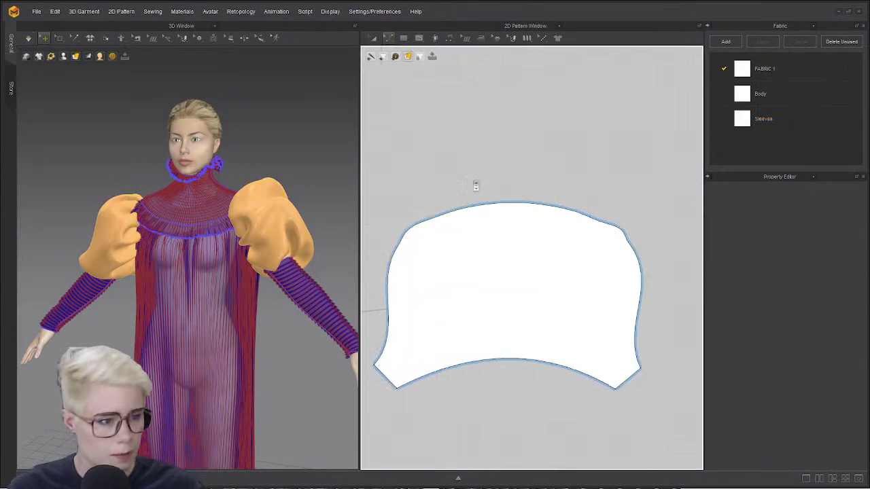
scroll(462, 176, down, 3)
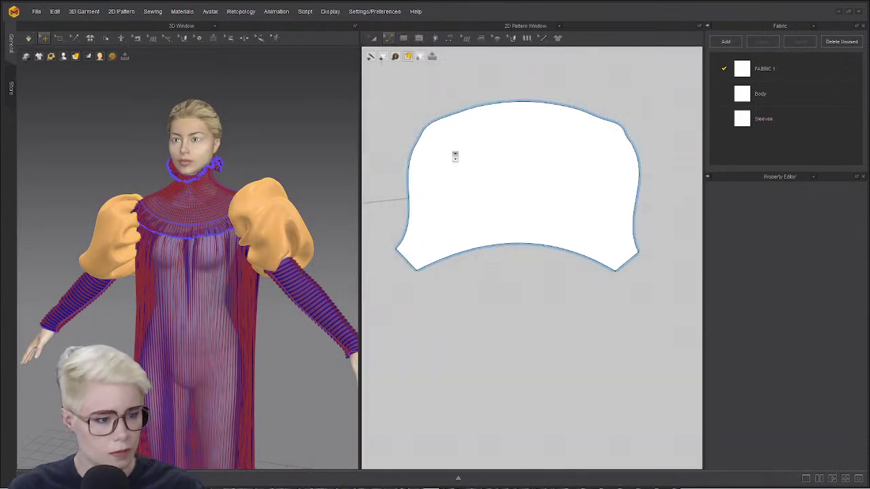
click(516, 248)
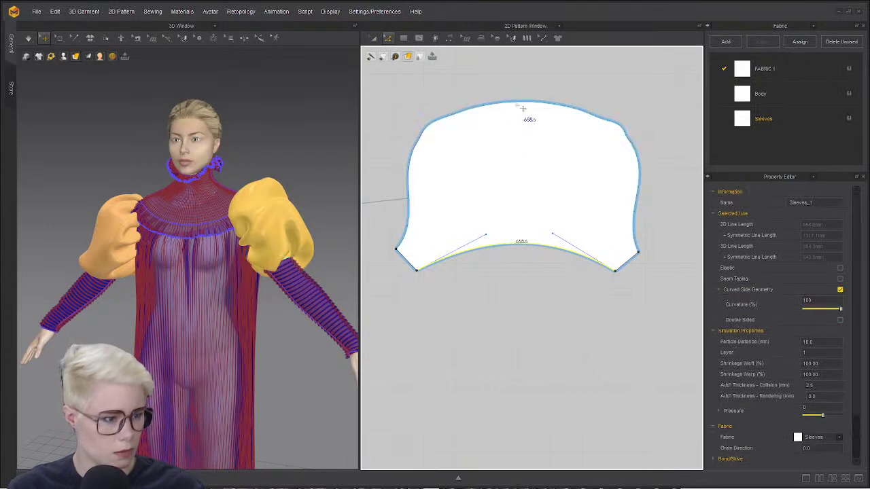
right_click(516, 102)
click(597, 186)
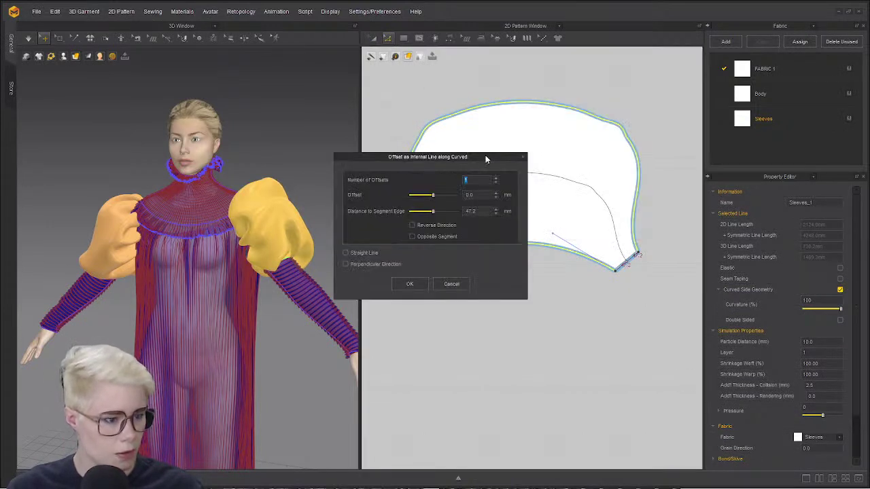
drag(485, 155, 318, 97)
click(338, 118)
click(339, 117)
click(339, 118)
click(339, 117)
click(338, 118)
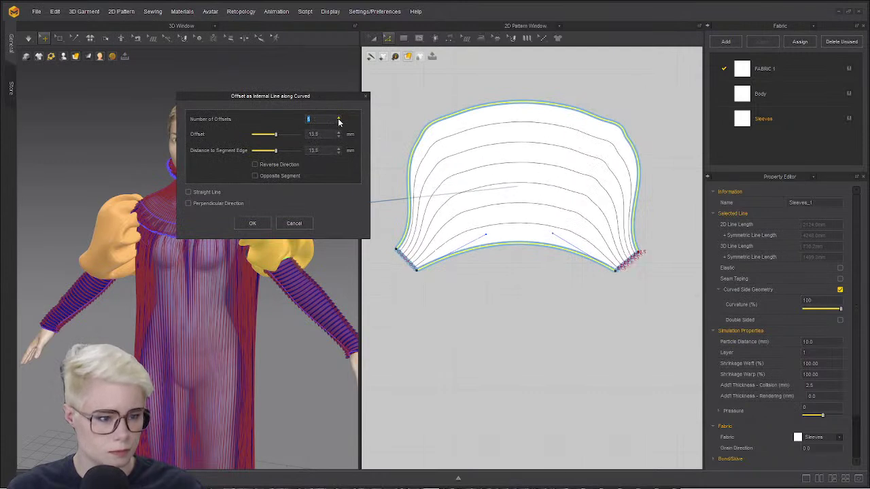
click(339, 118)
double_click(339, 117)
click(339, 118)
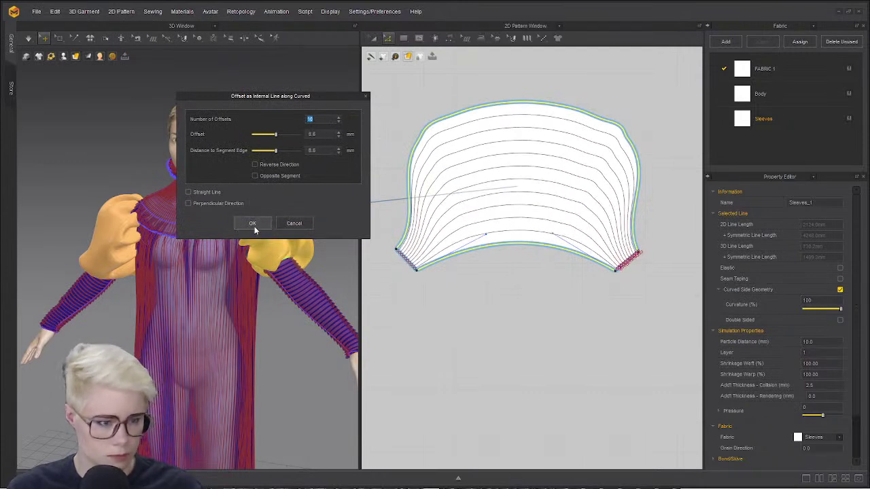
click(339, 117)
click(338, 117)
click(338, 118)
click(339, 117)
click(338, 118)
click(339, 118)
click(339, 117)
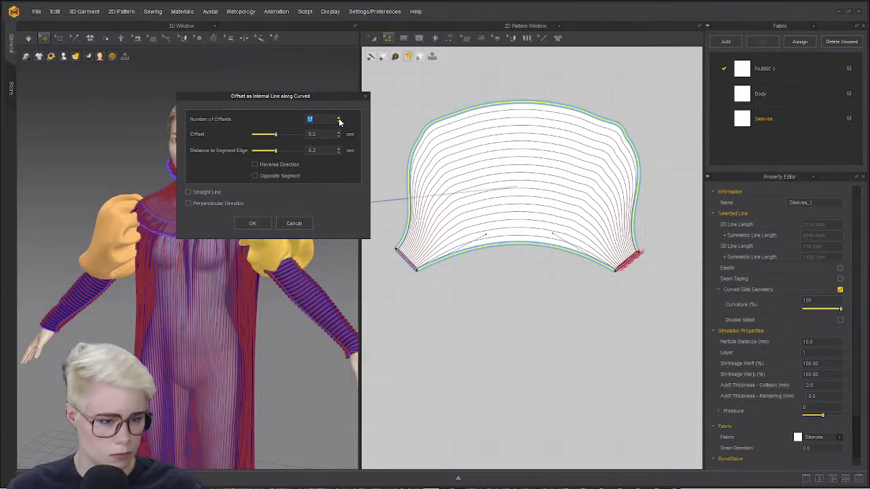
click(339, 118)
click(338, 118)
click(339, 118)
click(339, 117)
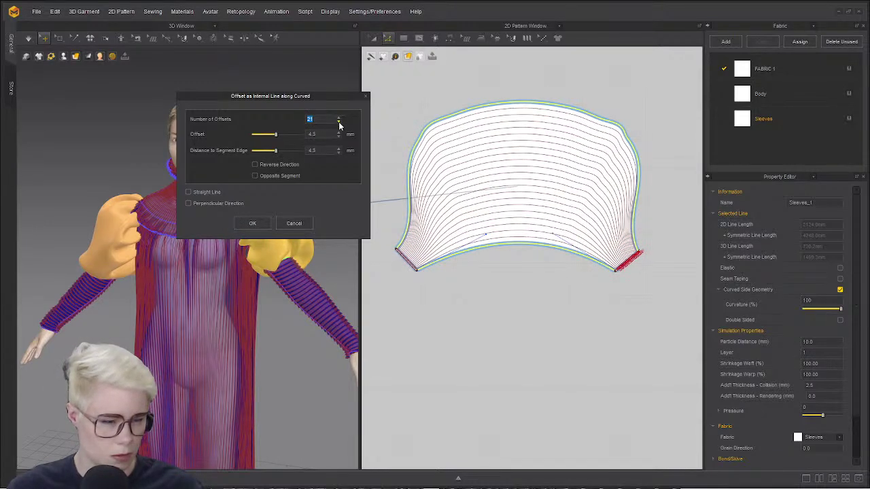
click(253, 223)
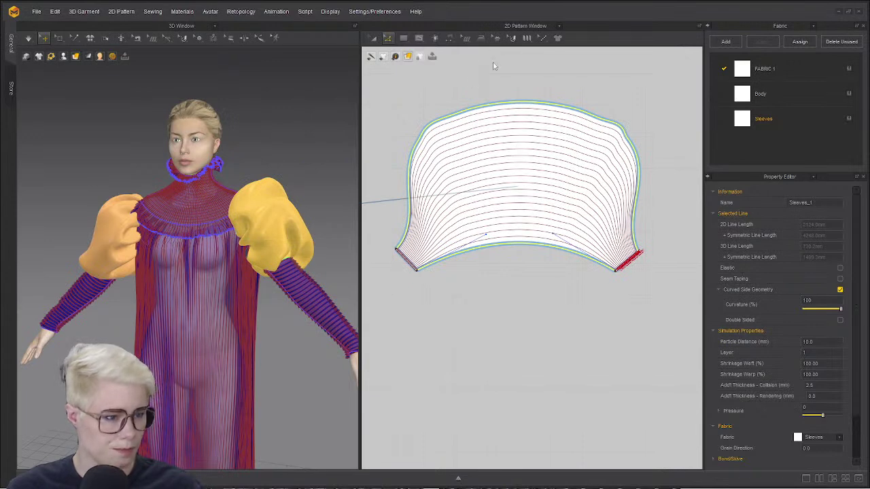
- Fold the upper sleeve's internal lines as accordion pleats with the Pleats Fold tool
click(526, 38)
click(544, 57)
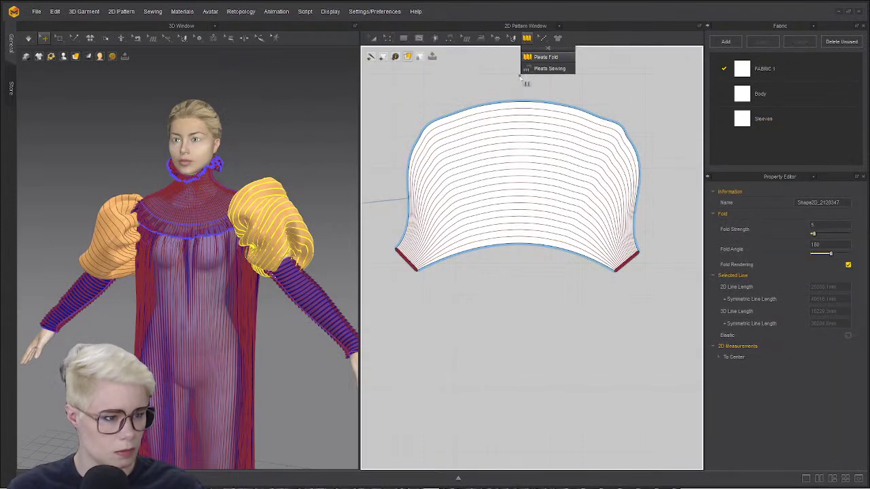
click(519, 76)
double_click(520, 271)
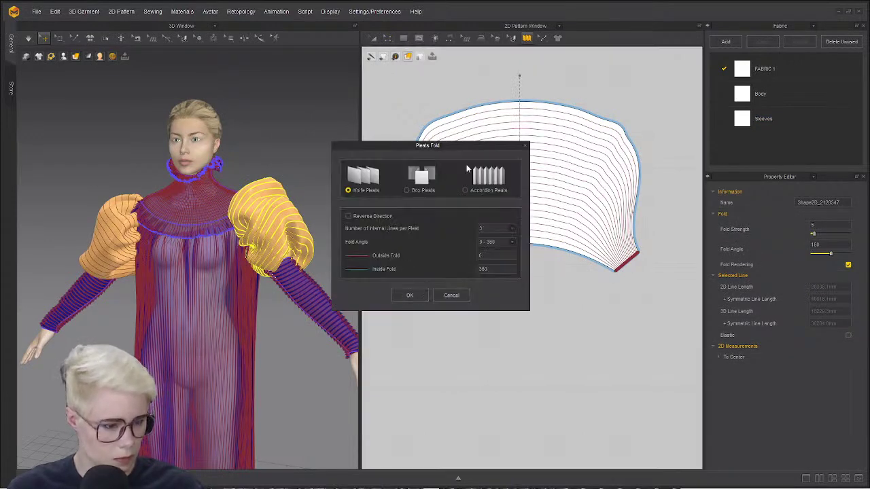
click(476, 190)
click(410, 295)
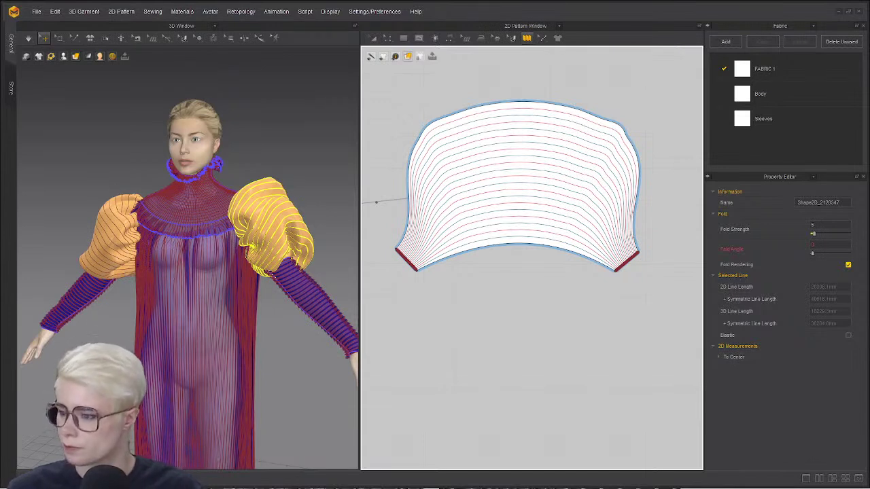
- Simulate the accordion-pleated upper sleeves on the avatar and turn off their strengthening
key(space)
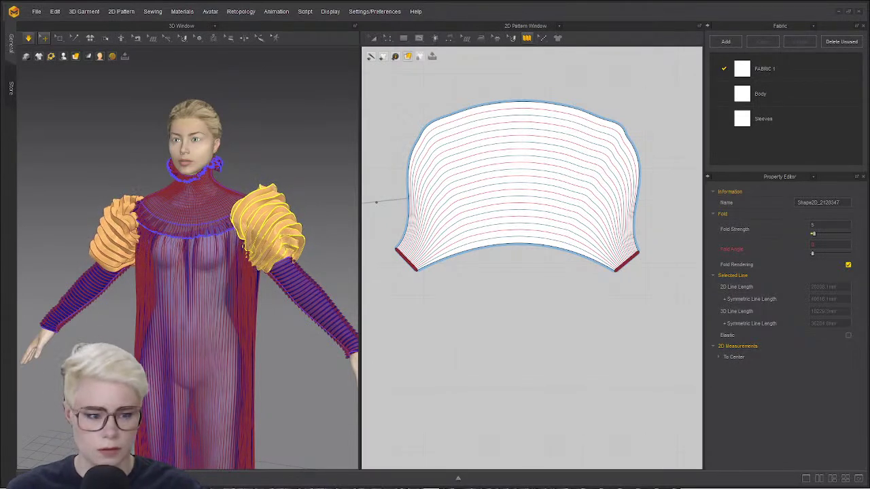
right_drag(177, 247, 219, 260)
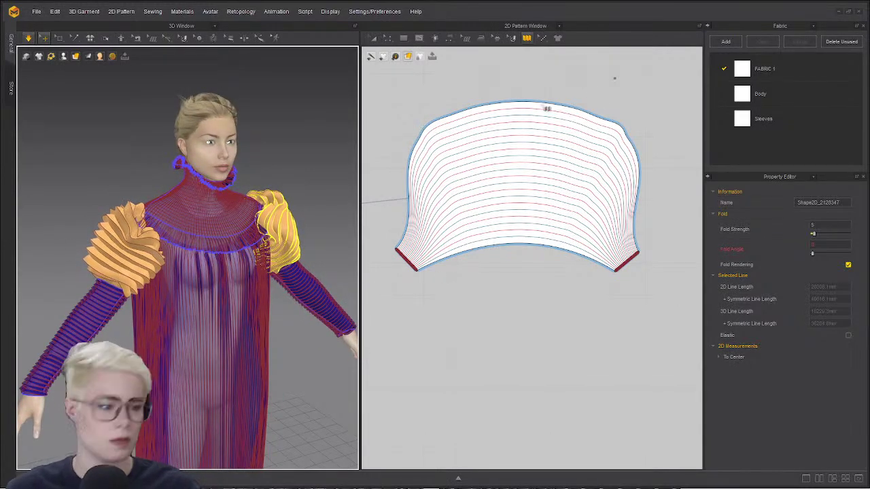
key(space)
key(a)
right_drag(221, 268, 106, 211)
click(495, 215)
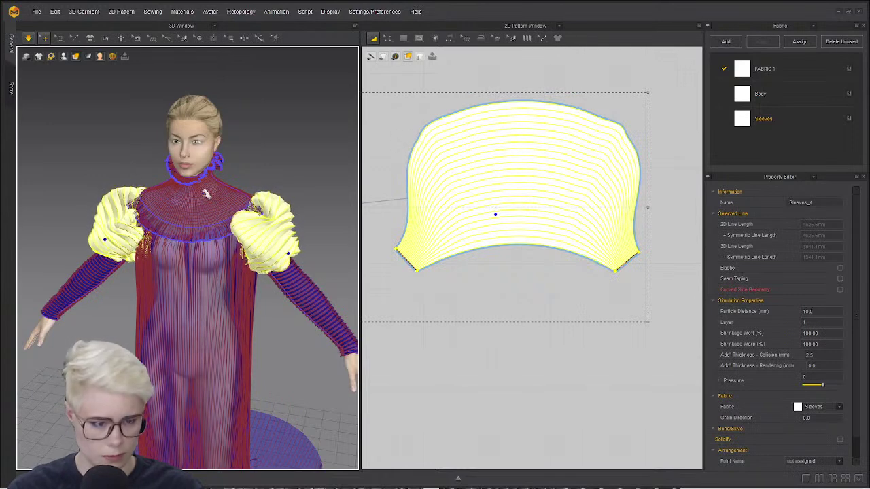
right_drag(231, 157, 165, 269)
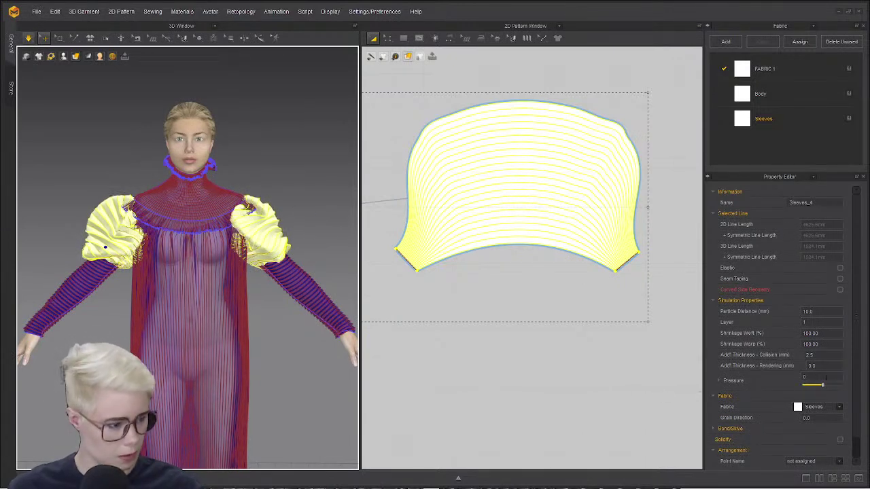
- Inflate both pleated upper sleeves with pressure 10 and pull the one on the avatar's right arm up toward the shoulder
click(822, 377)
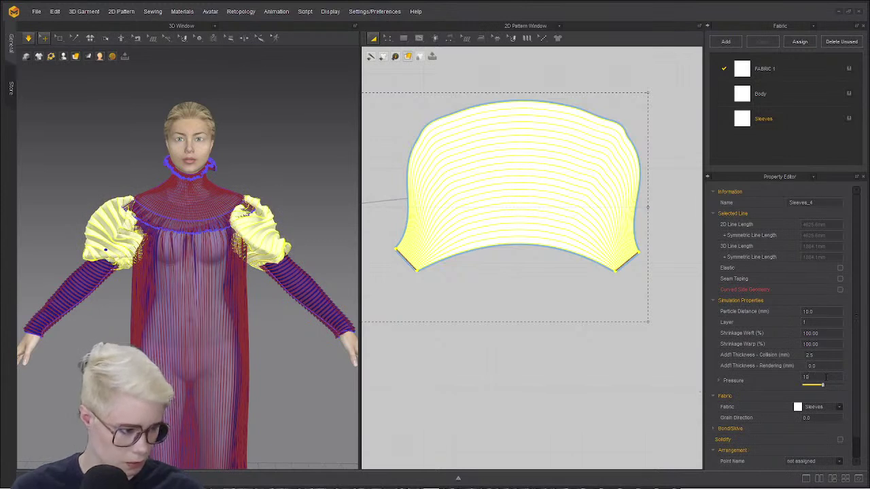
text(10)
key(Return)
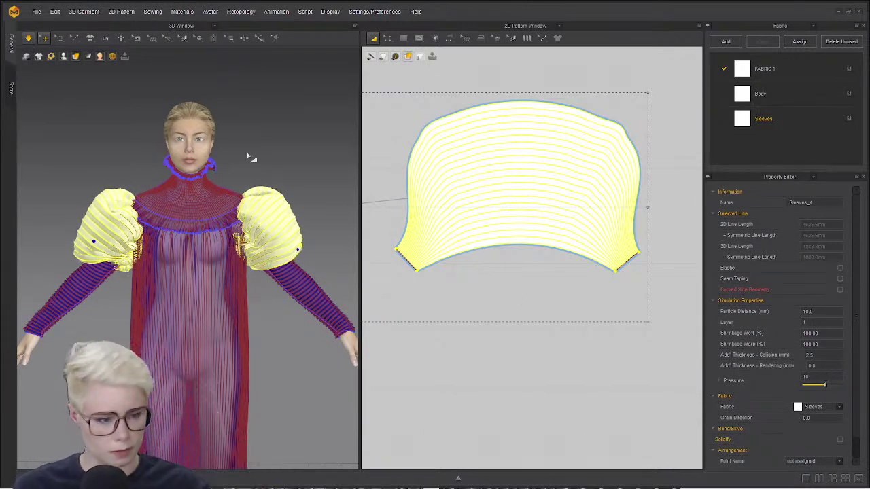
drag(102, 210, 156, 165)
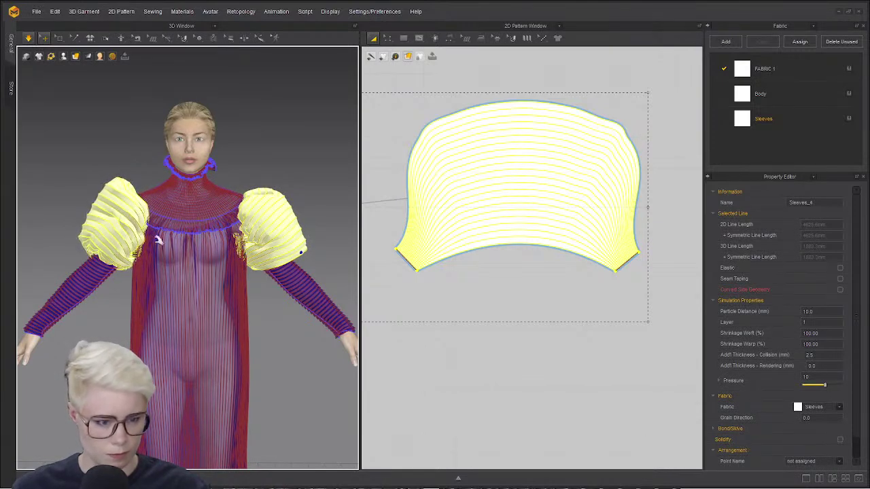
- Set the pressure of both pleated upper sleeves to 0 and solidify them
right_drag(158, 239, 176, 272)
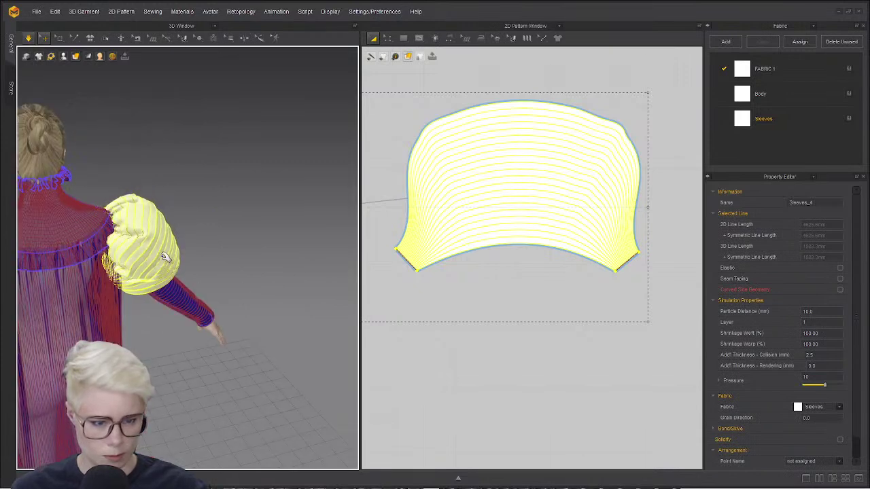
right_drag(200, 228, 155, 235)
double_click(839, 379)
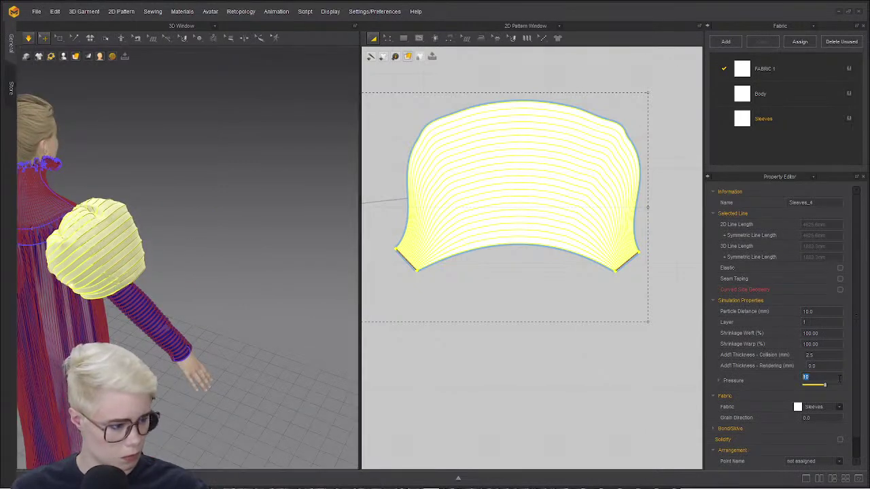
text(0)
key(Return)
right_drag(184, 189, 306, 241)
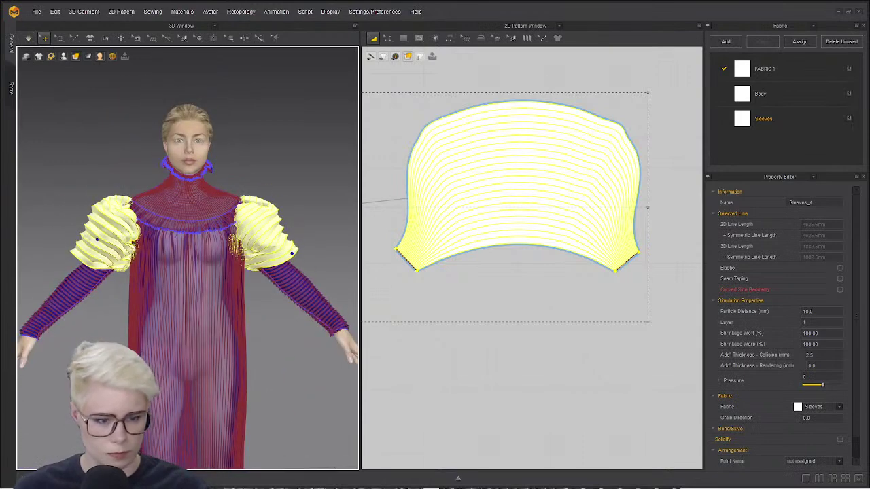
right_click(95, 234)
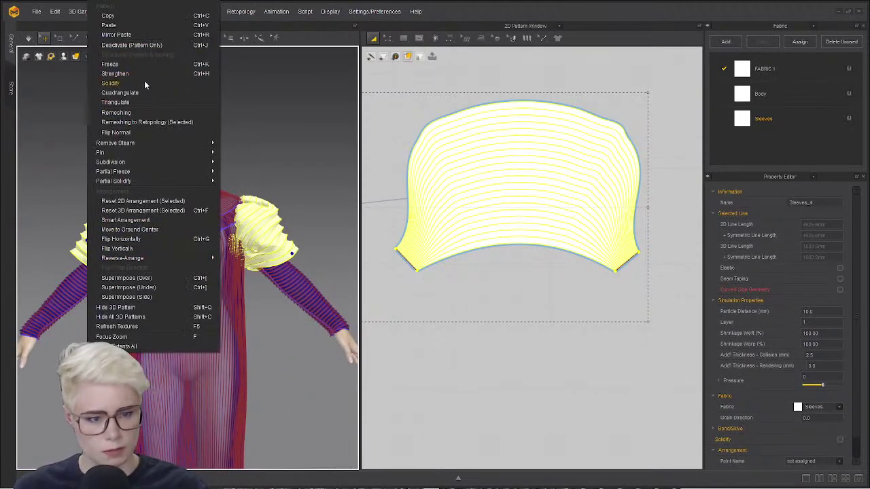
click(111, 83)
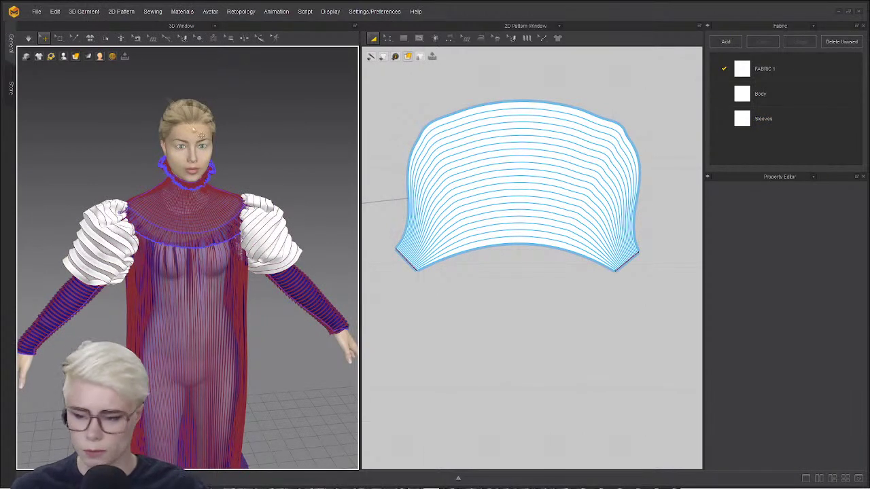
- Select the two solidified upper sleeves and freeze them
right_drag(215, 238, 172, 217)
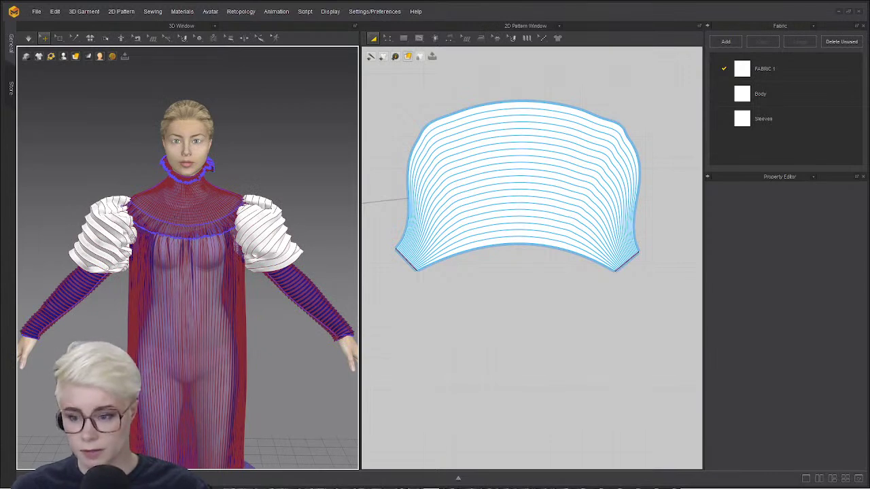
click(172, 239)
right_drag(171, 239, 80, 266)
scroll(204, 244, up, 2)
click(195, 249)
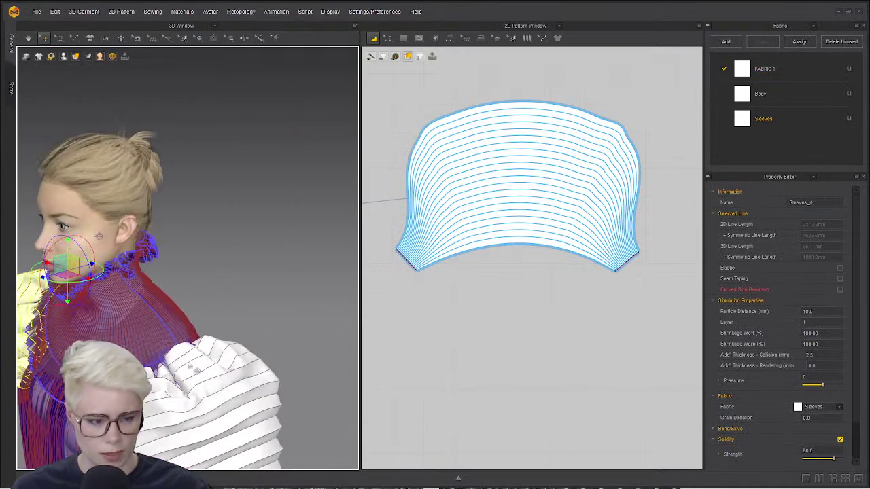
shift+click(189, 381)
right_drag(189, 381, 272, 384)
middle_drag(272, 384, 236, 349)
right_click(275, 236)
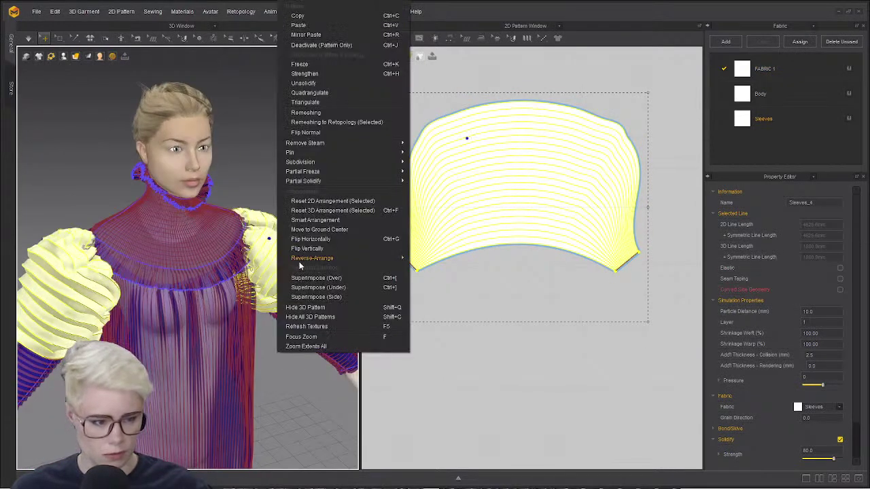
click(339, 72)
- Set the layer of the pleated ruffle around the yoke's lower edge to 2
right_drag(314, 83, 33, 321)
shift+click(32, 307)
click(806, 353)
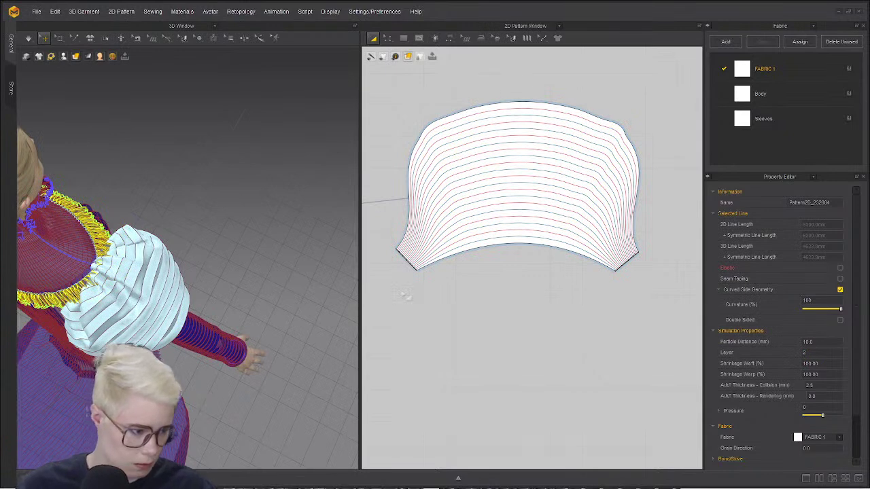
- Box-select the adjoining ends of the front and back yoke ruffles' mesh and pull them up above the avatar's left shoulder
right_drag(292, 279, 137, 192)
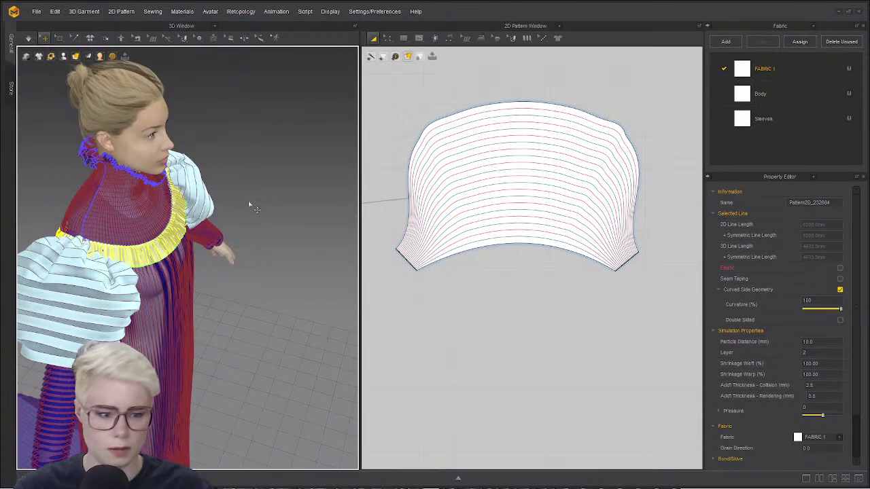
right_drag(248, 202, 100, 249)
click(60, 39)
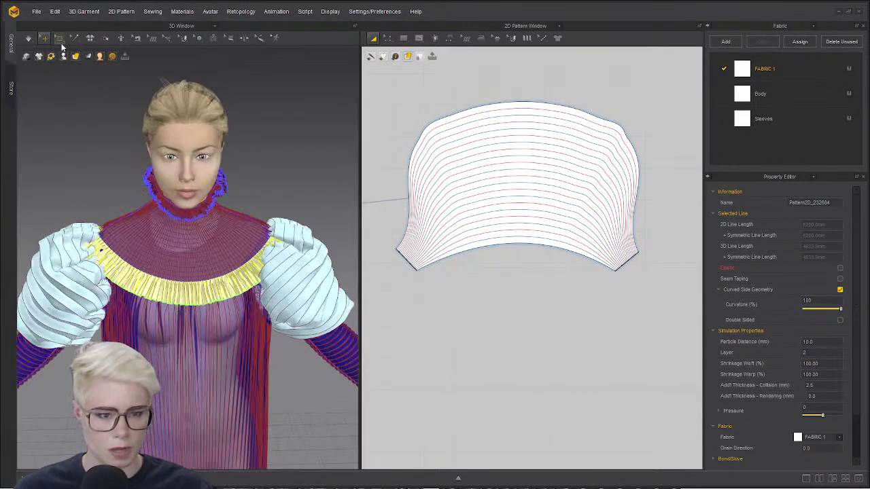
scroll(632, 386, down, 5)
middle_drag(631, 386, 656, 306)
scroll(493, 333, down, 2)
middle_drag(492, 333, 427, 196)
scroll(485, 147, down, 1)
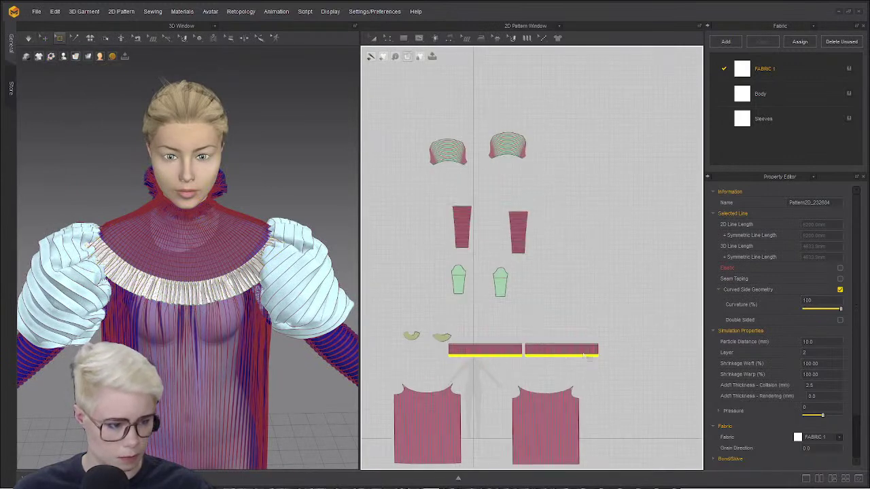
scroll(589, 357, up, 6)
middle_drag(624, 322, 588, 282)
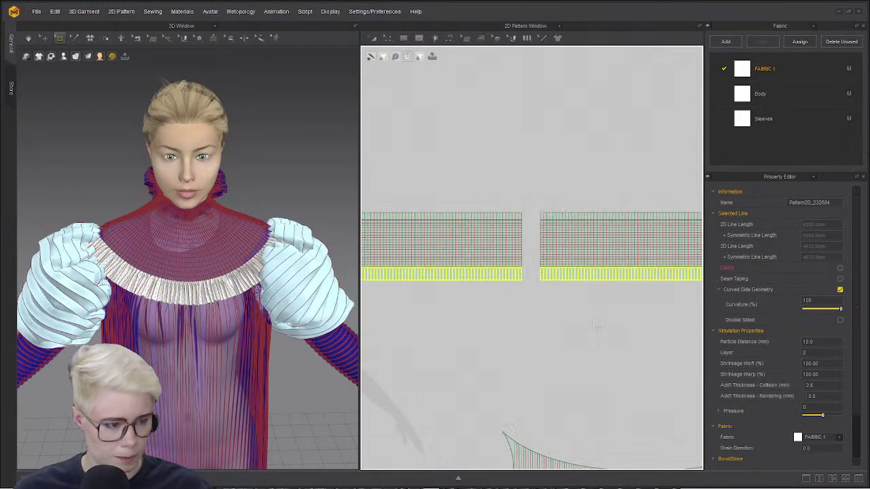
drag(591, 319, 425, 273)
click(515, 299)
click(483, 294)
drag(255, 264, 276, 201)
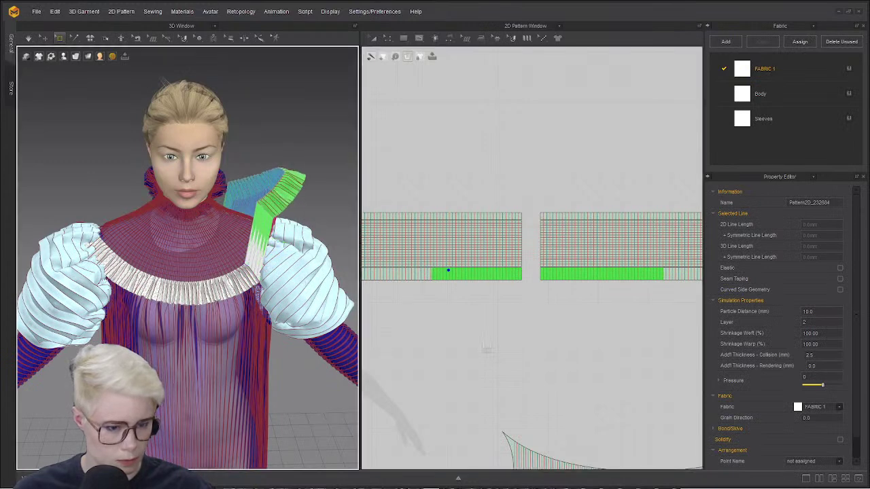
- Box-select the front ruffle's mesh at the avatar's right shoulder and pull it up above the puffed sleeve
scroll(476, 272, down, 2)
drag(470, 268, 526, 288)
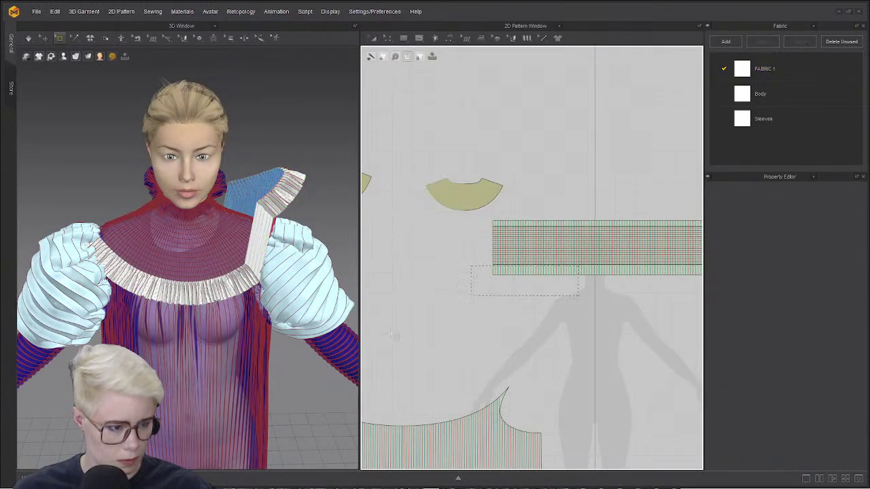
drag(578, 296, 579, 296)
drag(110, 264, 108, 221)
scroll(435, 272, down, 1)
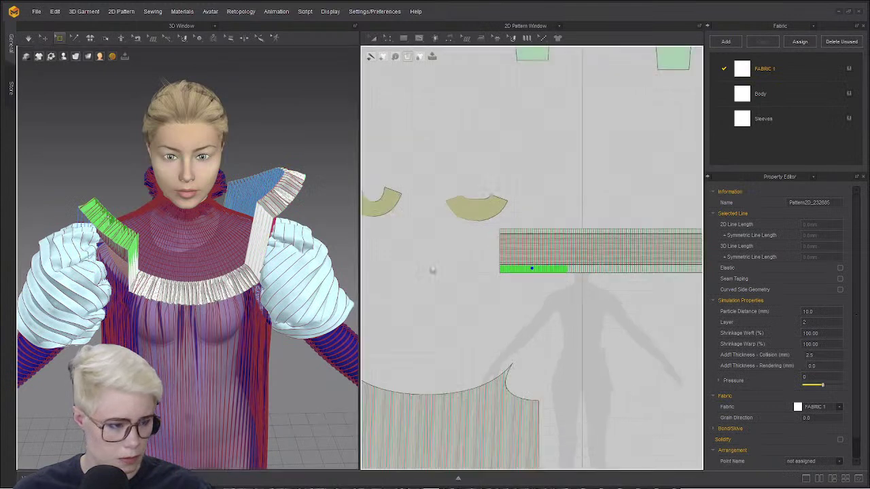
- Box-select the back ruffle's end mesh at the avatar's right shoulder, pull it up out of the sleeve and simulate the garment
middle_drag(433, 271, 112, 281)
scroll(112, 281, down, 1)
click(687, 300)
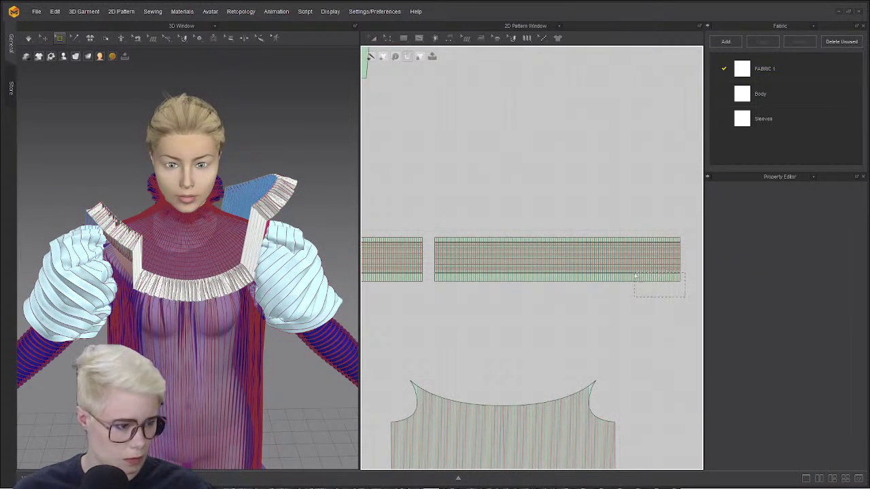
drag(635, 276, 635, 276)
right_drag(156, 322, 225, 312)
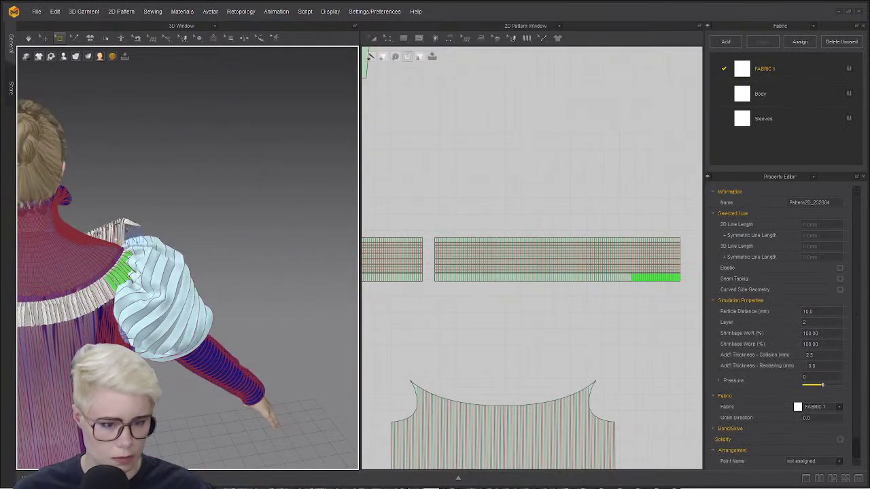
drag(118, 273, 123, 224)
right_drag(140, 240, 202, 296)
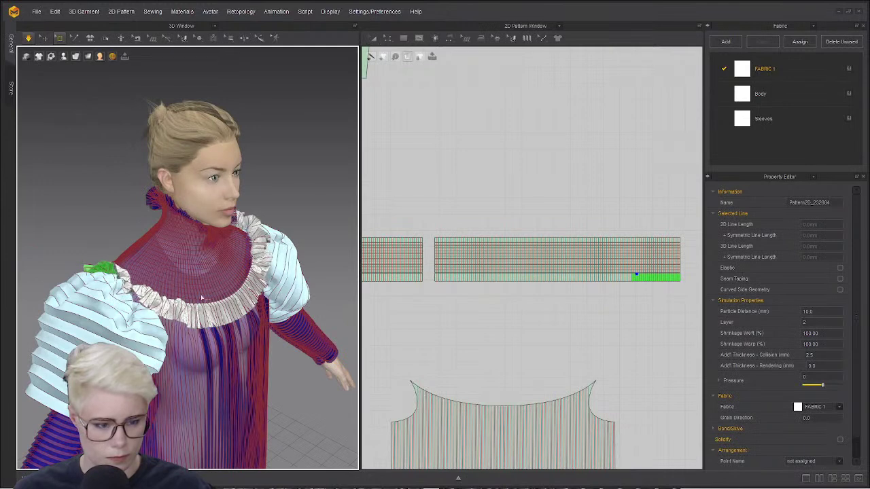
- Adjust the front and back yoke ruffles on the avatar during simulation so they settle over the puffed upper sleeves
key(a)
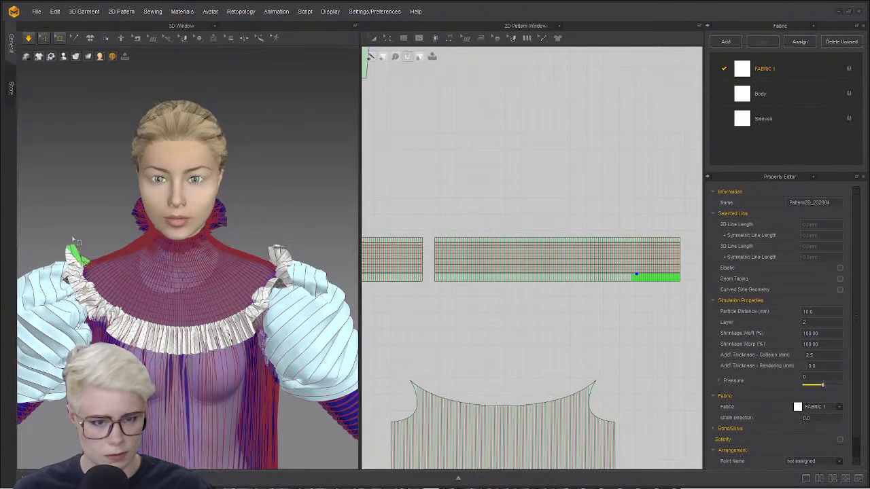
click(113, 305)
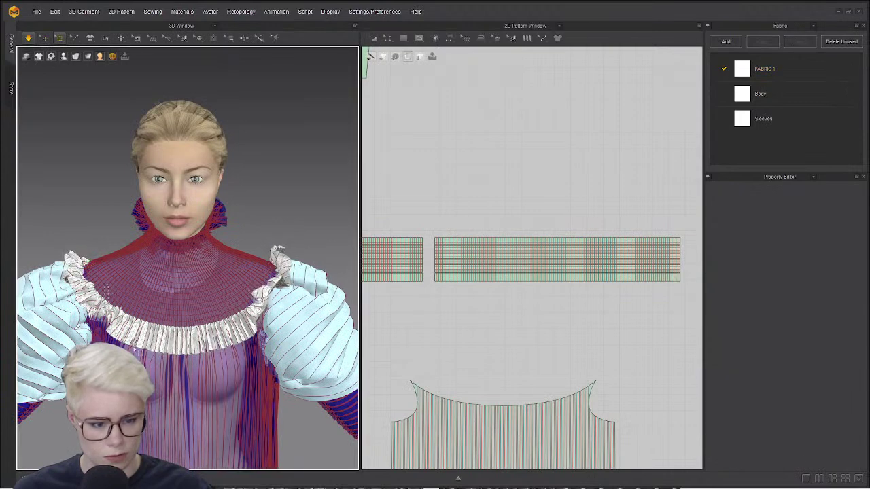
click(111, 304)
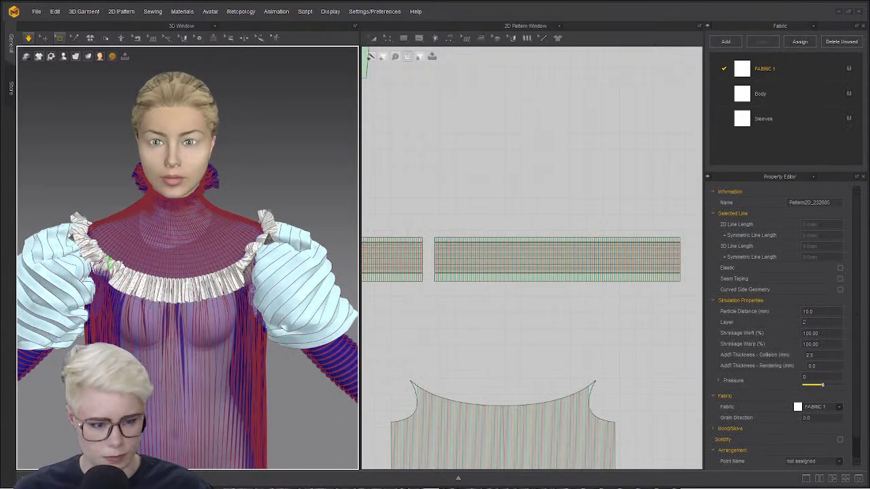
key(a)
click(44, 37)
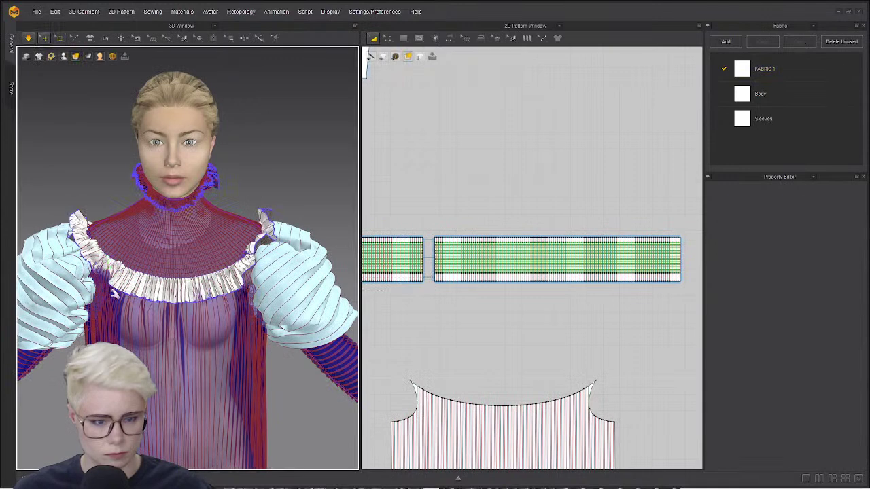
click(163, 298)
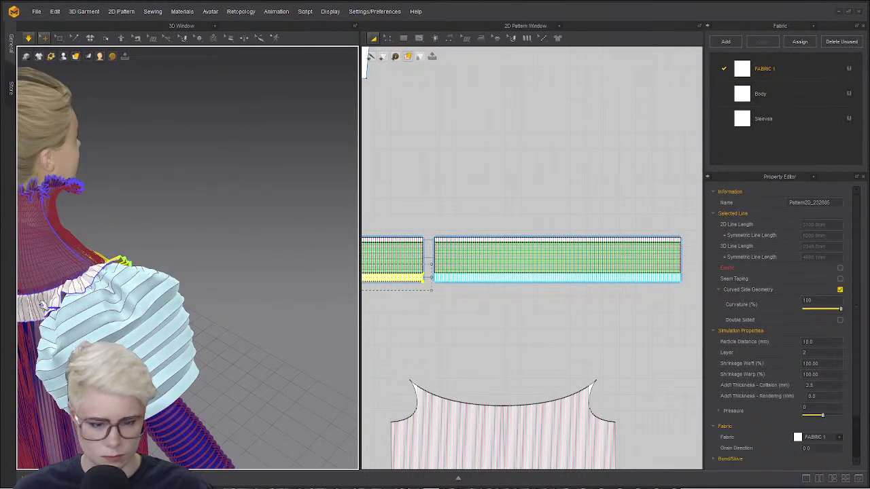
click(37, 311)
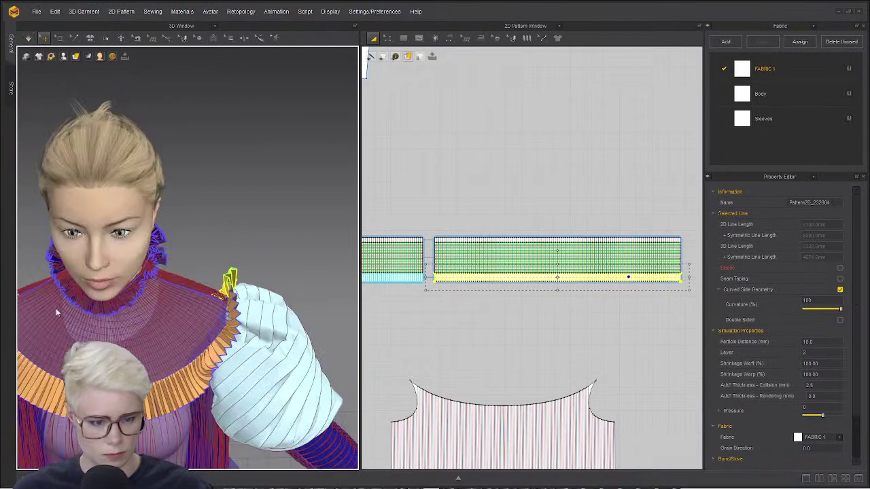
middle_drag(57, 313, 181, 149)
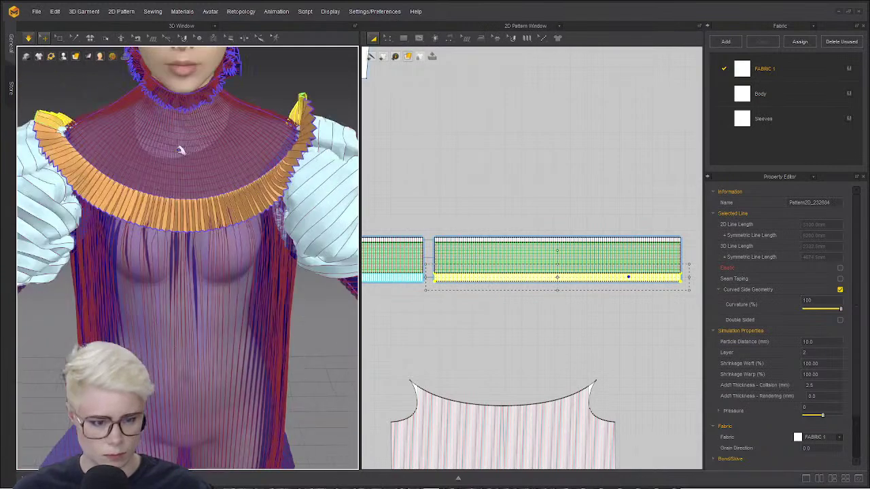
scroll(198, 202, down, 3)
mouse_move(147, 245)
middle_down()
mouse_move(151, 261)
mouse_move(152, 242)
middle_up()
scroll(152, 242, down, 1)
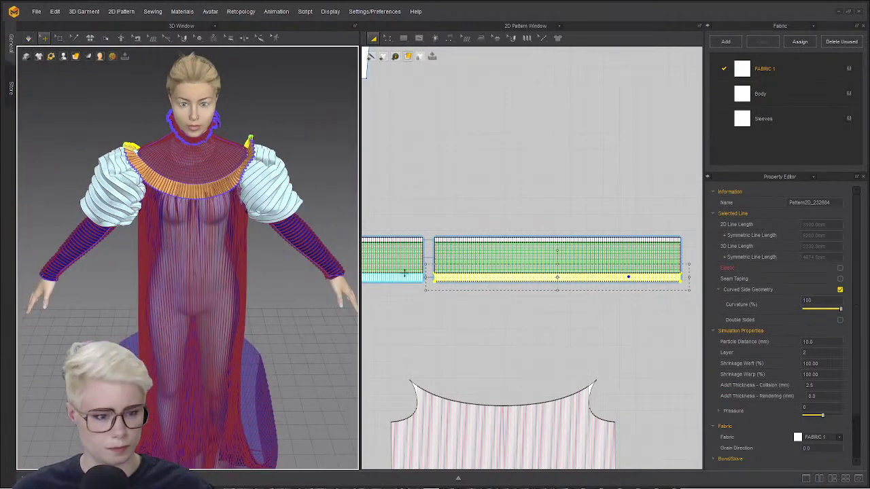
click(162, 182)
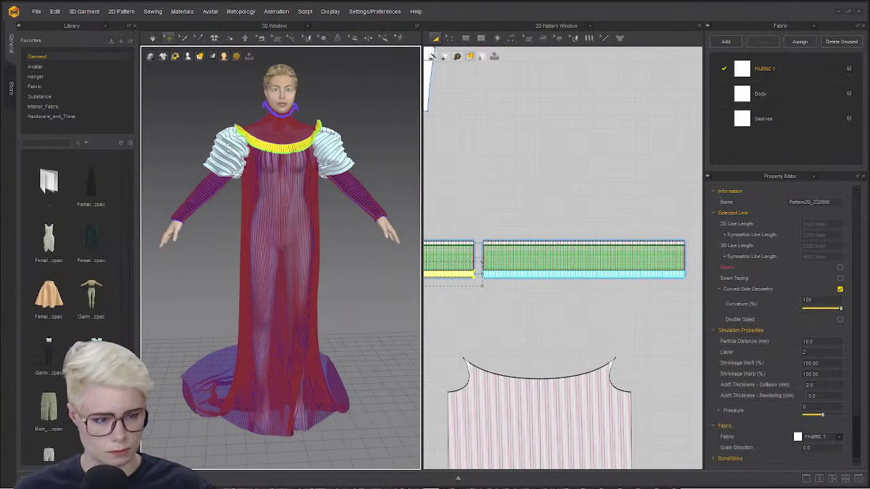
- Select both puffed upper sleeves and unfreeze them
click(226, 139)
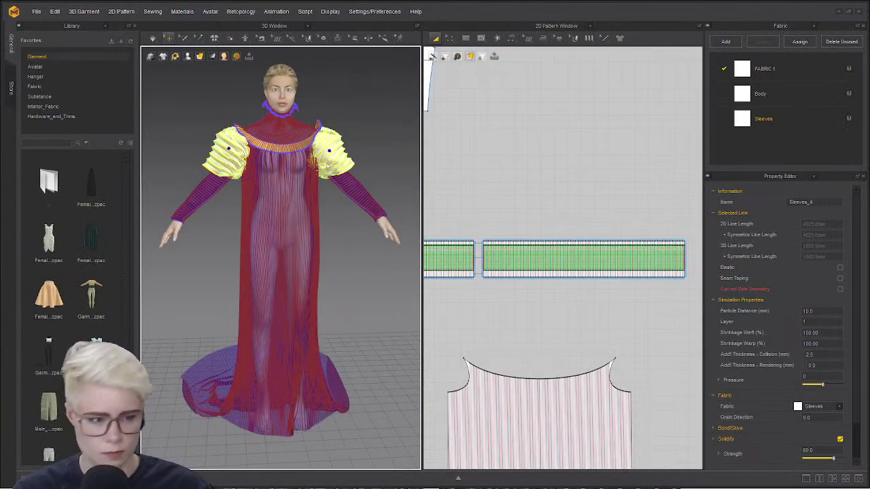
right_click(331, 145)
click(784, 299)
scroll(775, 312, down, 3)
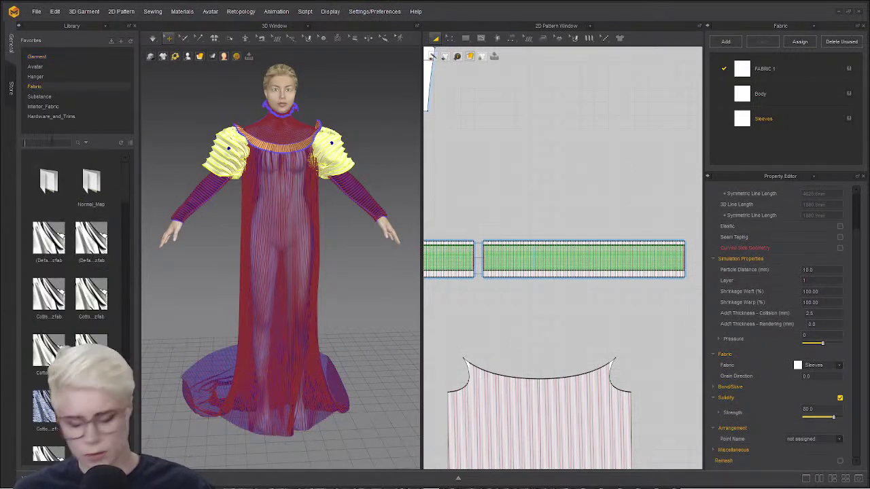
- Search the fabric library for "chiffon", replace the Sleeves fabric with Silk_Chiffon and duplicate it
click(49, 142)
text(chiffon)
key(Return)
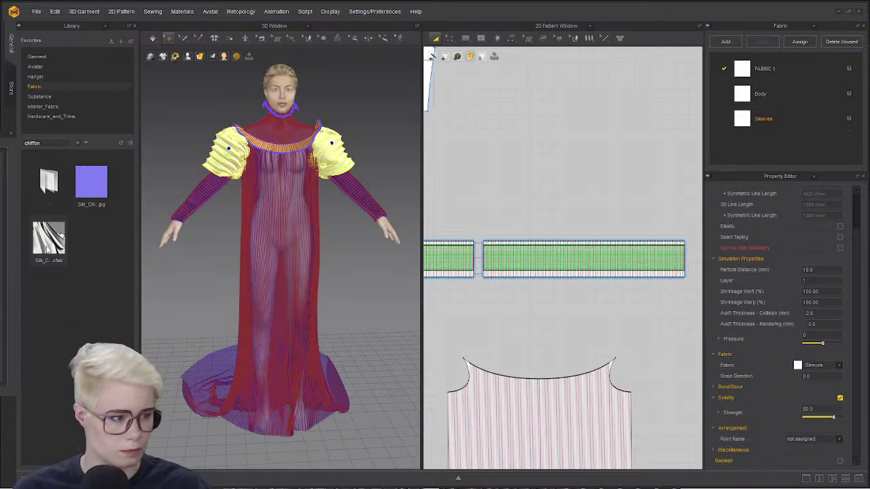
drag(46, 251, 750, 120)
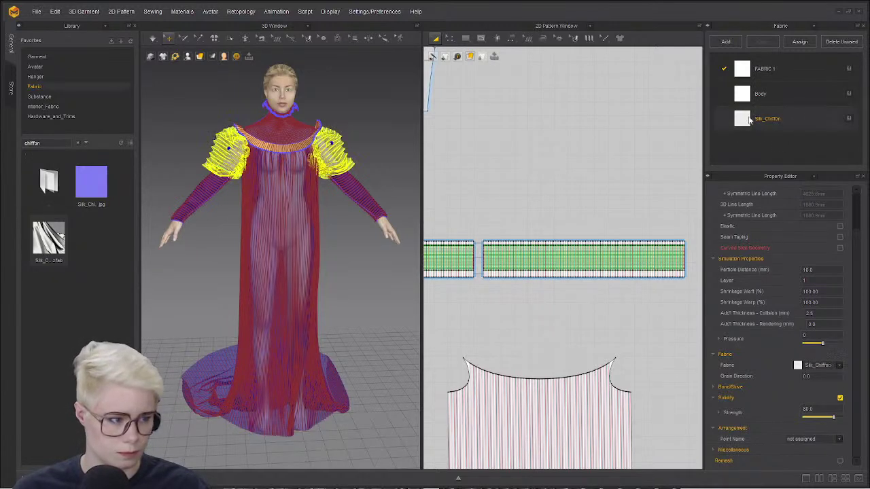
click(766, 40)
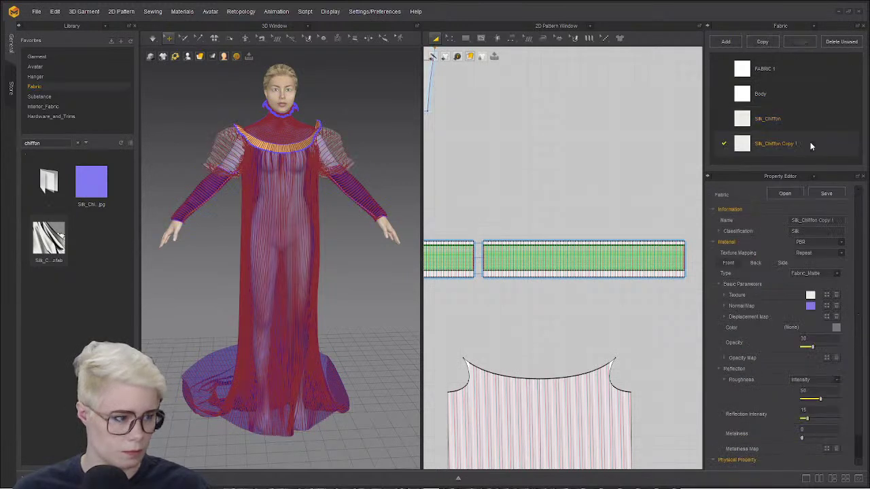
- Set the opacity of the sleeves' Silk_Chiffon fabric to 100
click(736, 122)
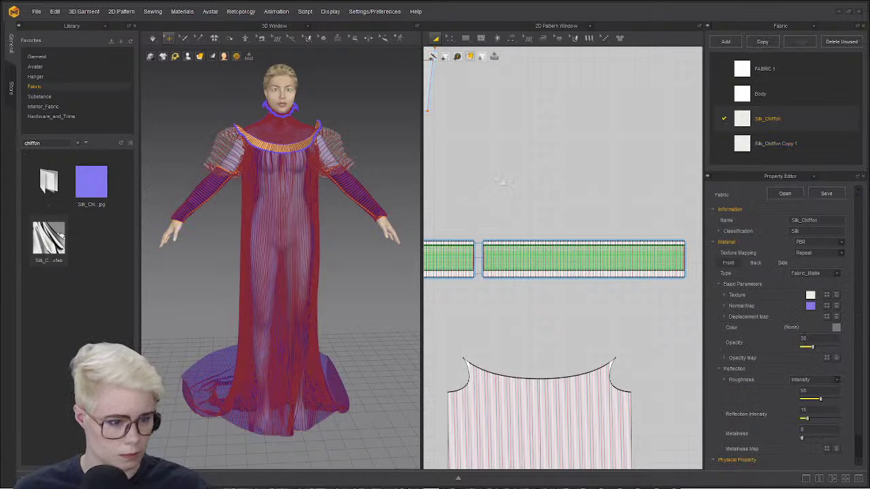
click(351, 191)
click(734, 123)
click(202, 188)
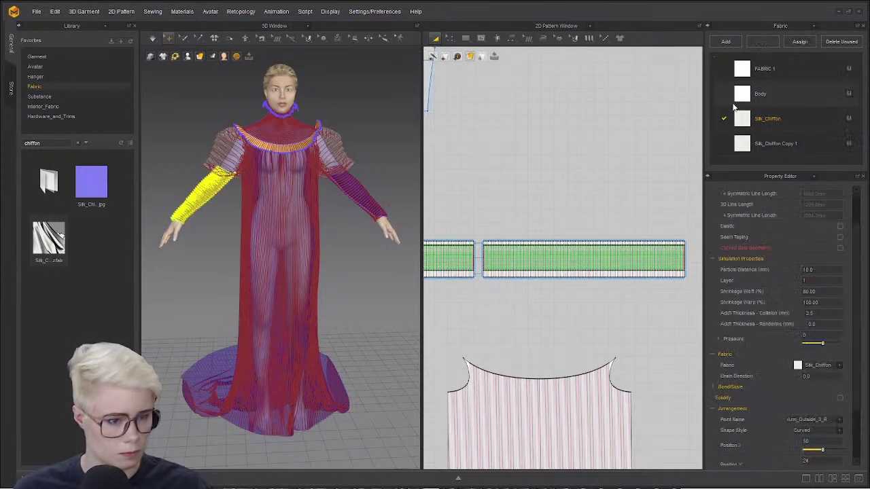
scroll(352, 156, up, 10)
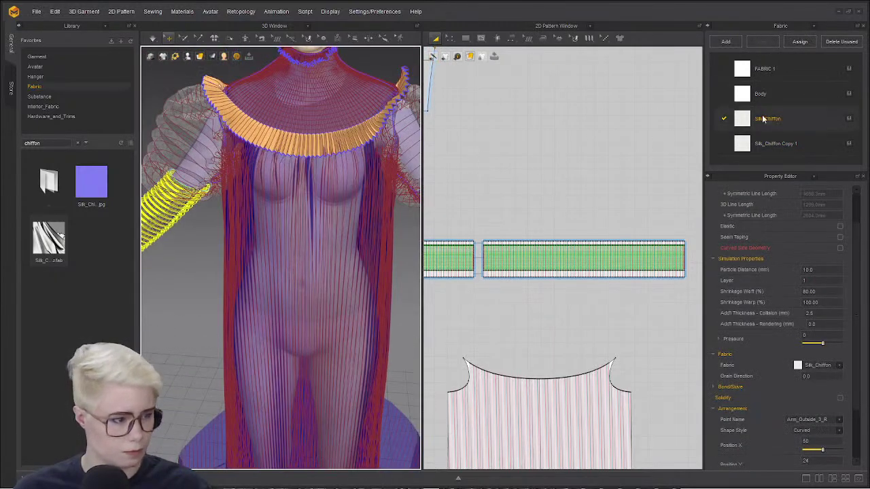
double_click(763, 119)
scroll(815, 294, down, 1)
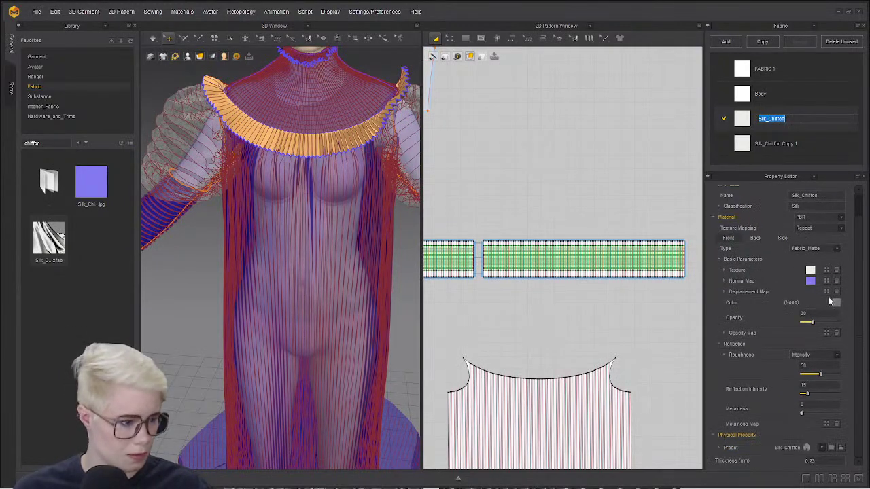
drag(815, 324, 845, 327)
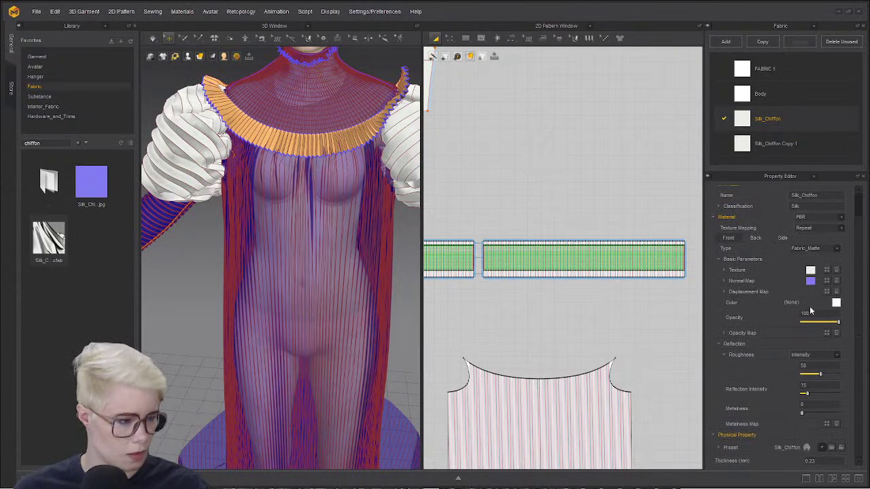
scroll(272, 198, down, 3)
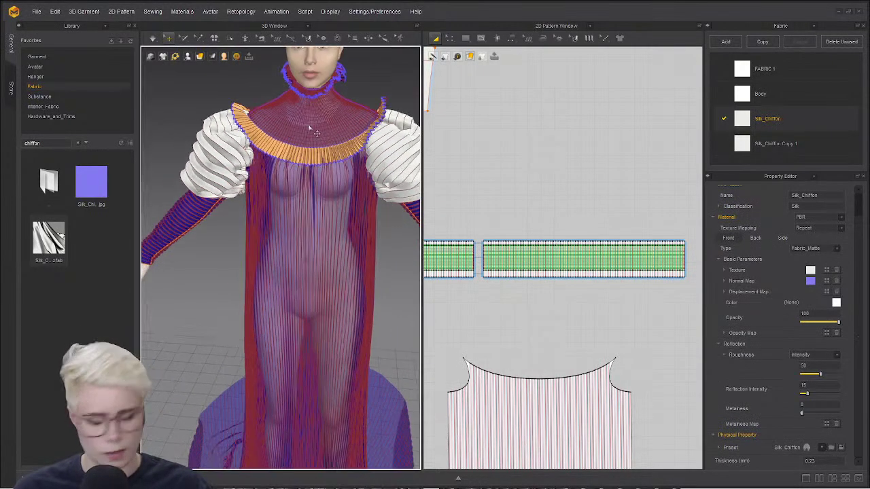
key(ctrl+a)
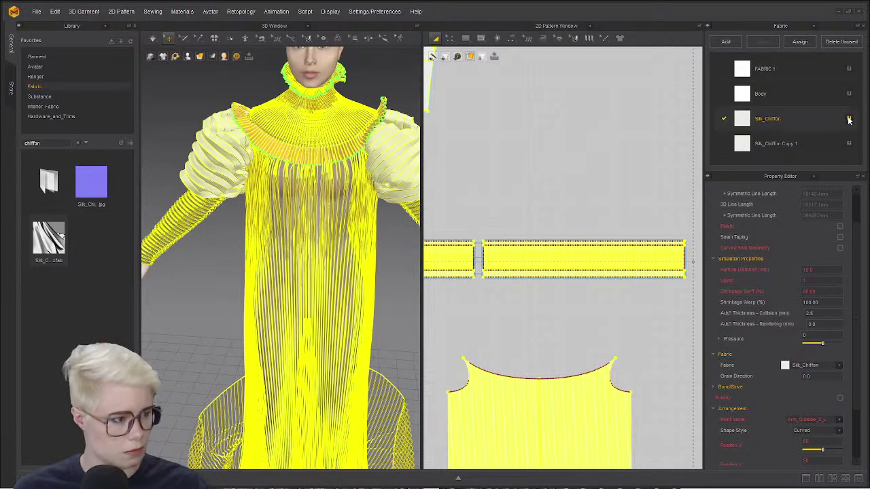
scroll(482, 158, down, 5)
scroll(345, 137, down, 3)
click(370, 121)
scroll(288, 202, down, 2)
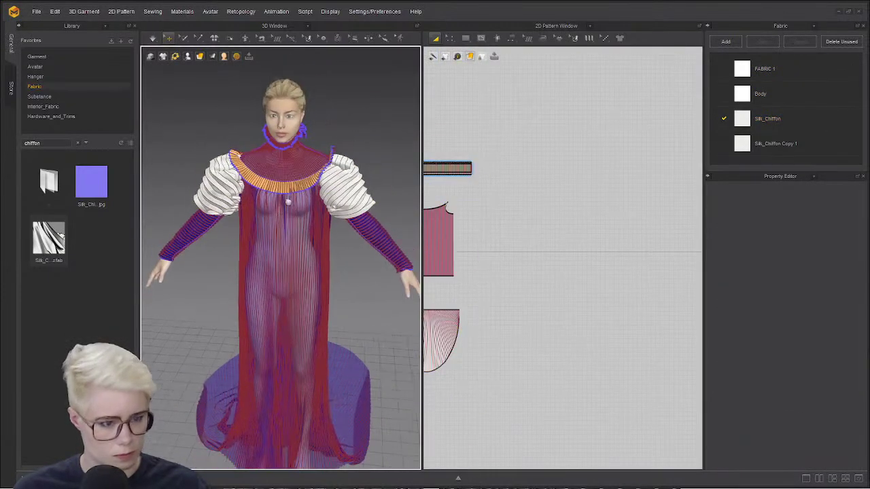
- Reactivate all the gown's pattern pieces and assign the Silk_Chiffon fabric to them
key(ctrl+a)
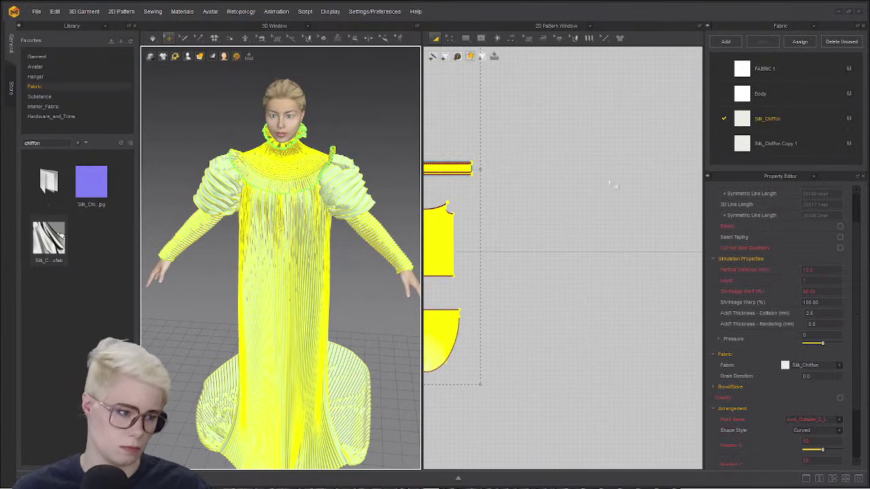
click(819, 119)
click(821, 115)
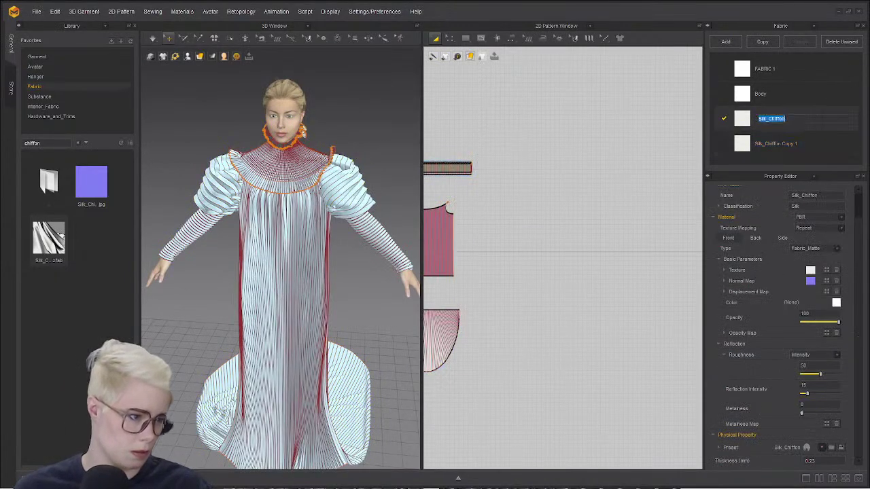
- Examine the Silk_Chiffon fabric's material settings and its stretch, bending and buckling physical properties
double_click(807, 120)
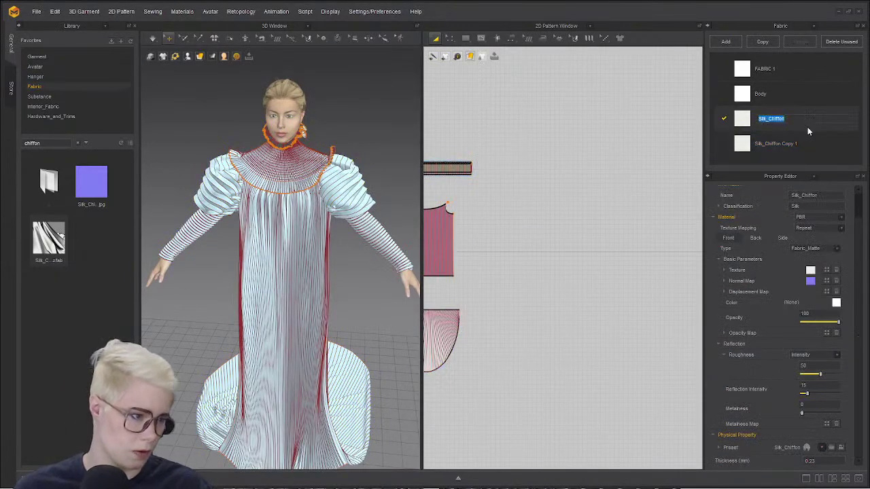
click(742, 118)
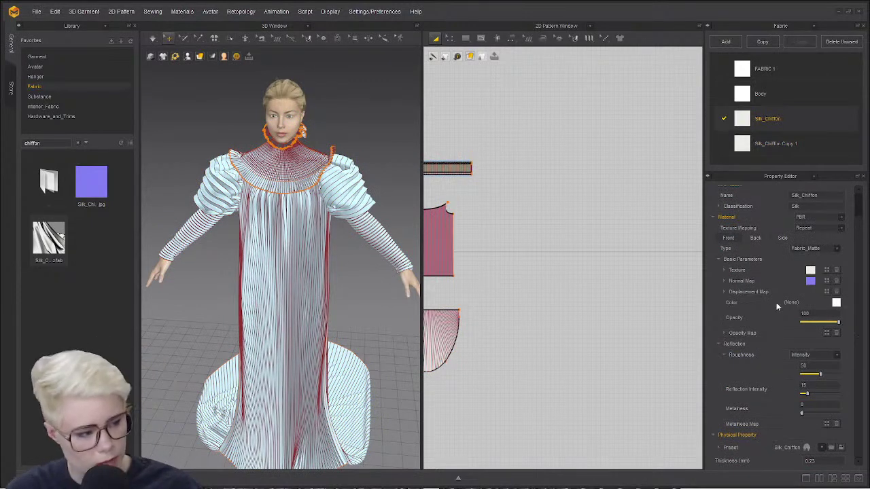
double_click(743, 124)
click(746, 212)
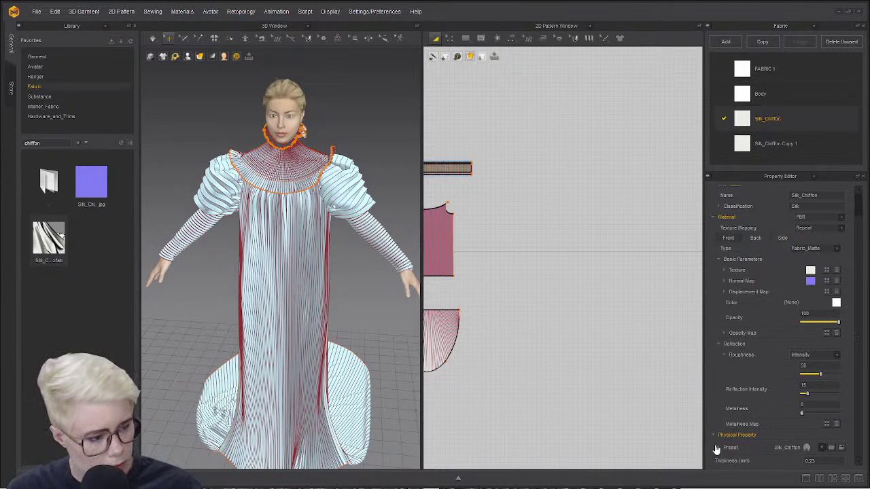
scroll(718, 448, up, 1)
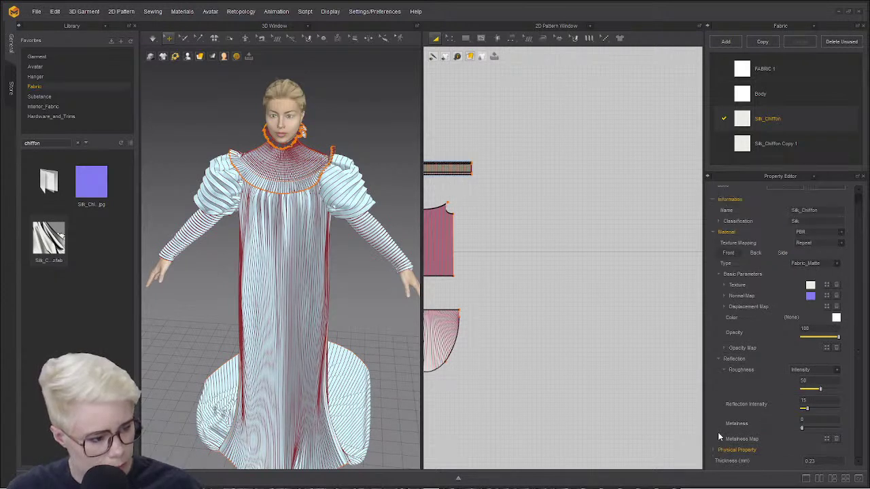
scroll(748, 408, down, 1)
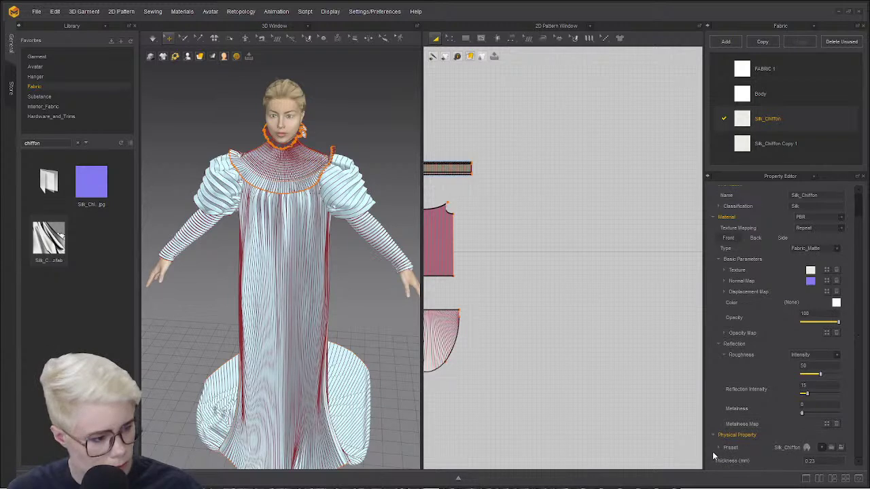
scroll(746, 423, down, 12)
scroll(769, 334, down, 6)
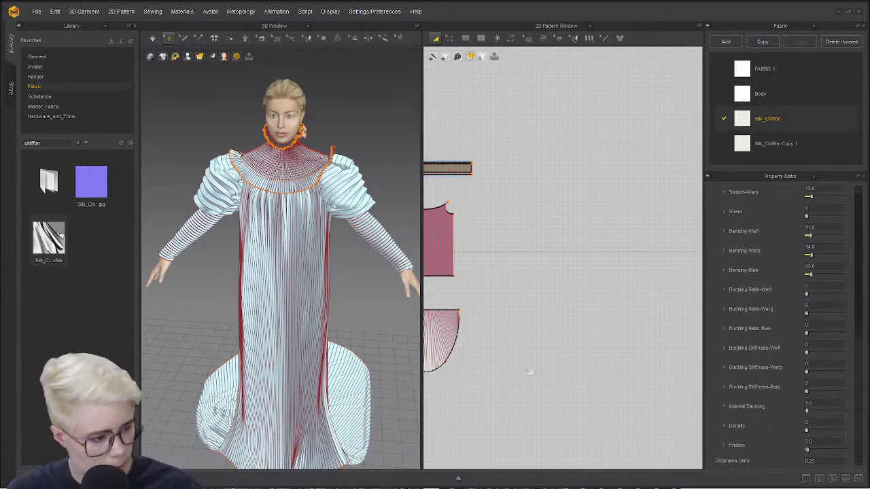
- Simulate the gown briefly on the avatar with the silk chiffon applied and inspect the drape
key(space)
key(ctrl+a)
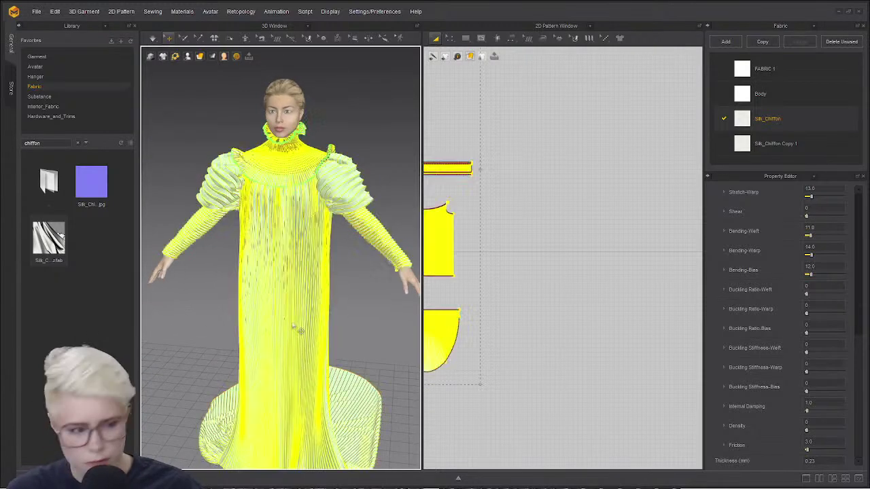
click(357, 302)
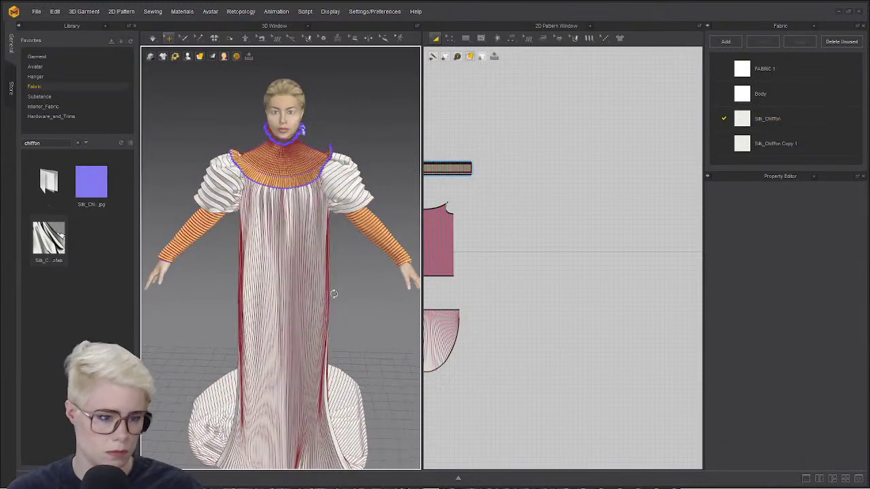
key(space)
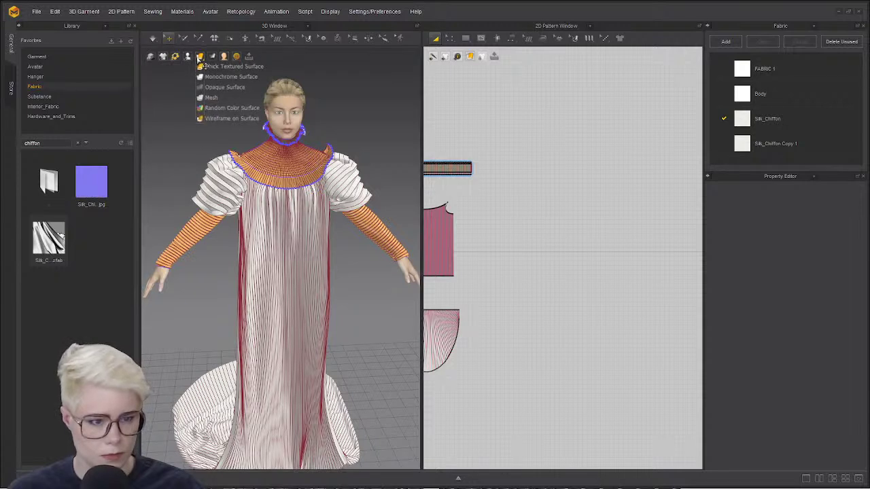
mouse_move(164, 57)
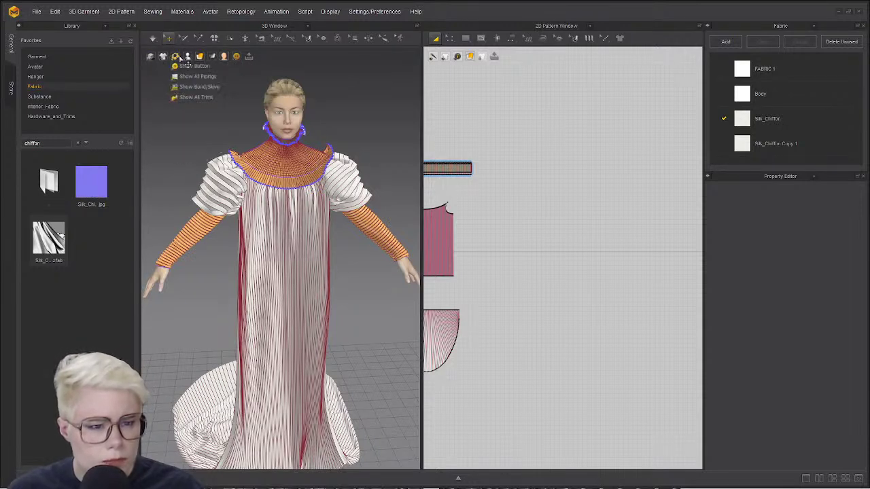
scroll(170, 179, up, 5)
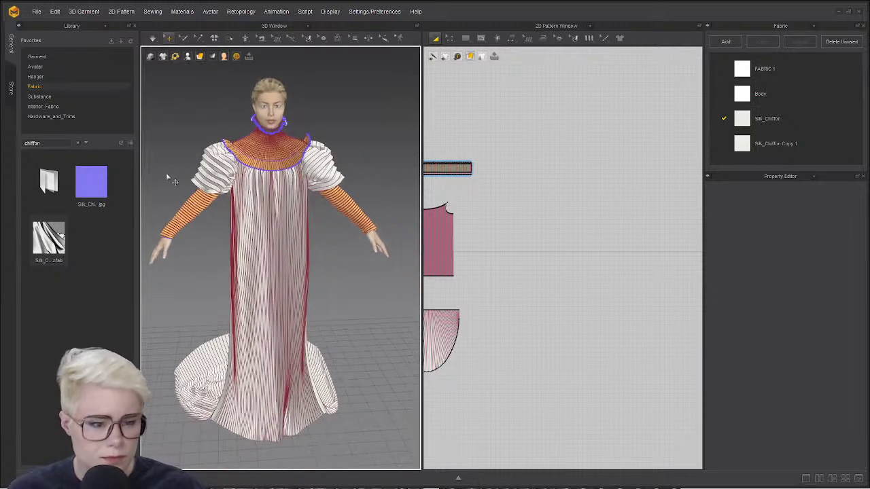
right_drag(210, 197, 228, 204)
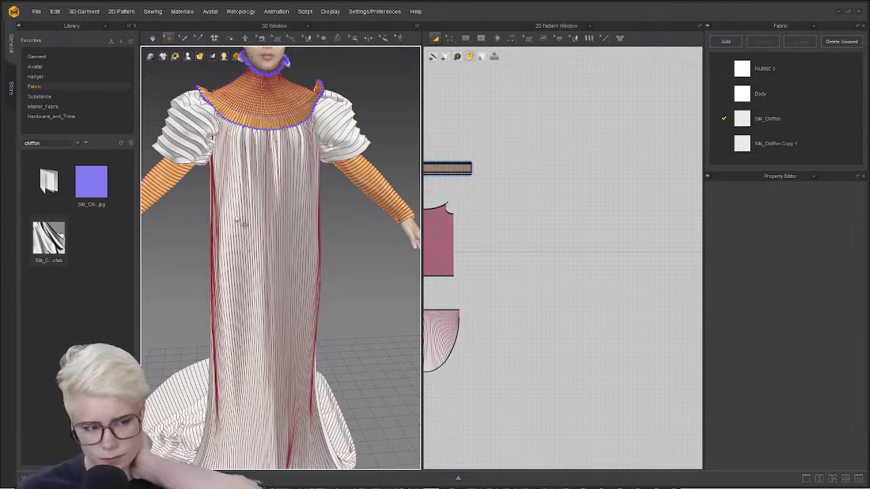
- Try simulating the gown with both puffed upper sleeves unfrozen and undo that simulation
key(space)
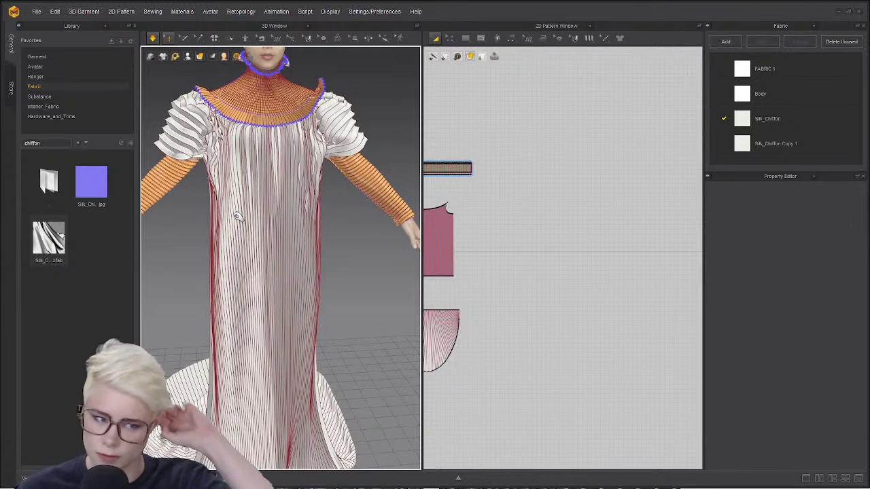
click(190, 121)
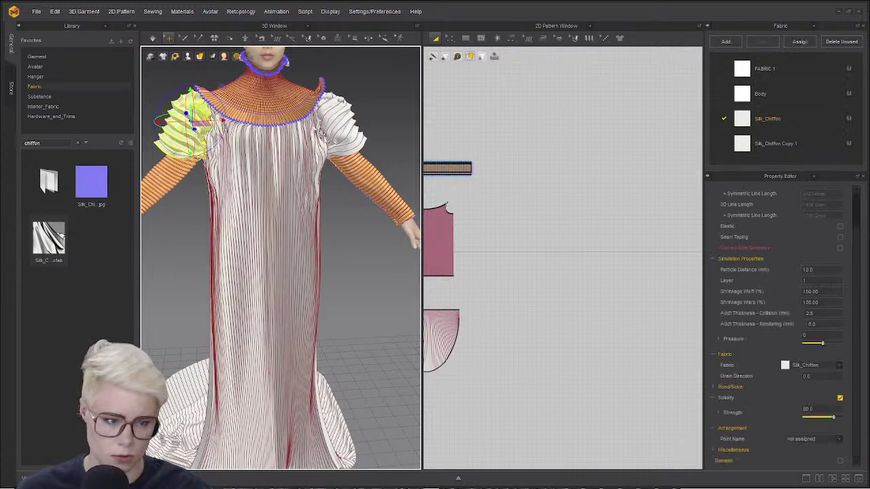
shift+click(333, 125)
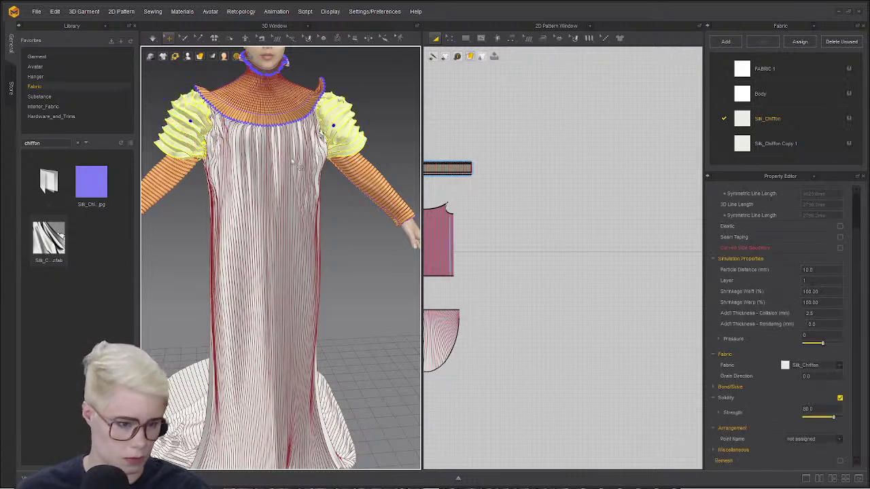
click(294, 162)
key(space)
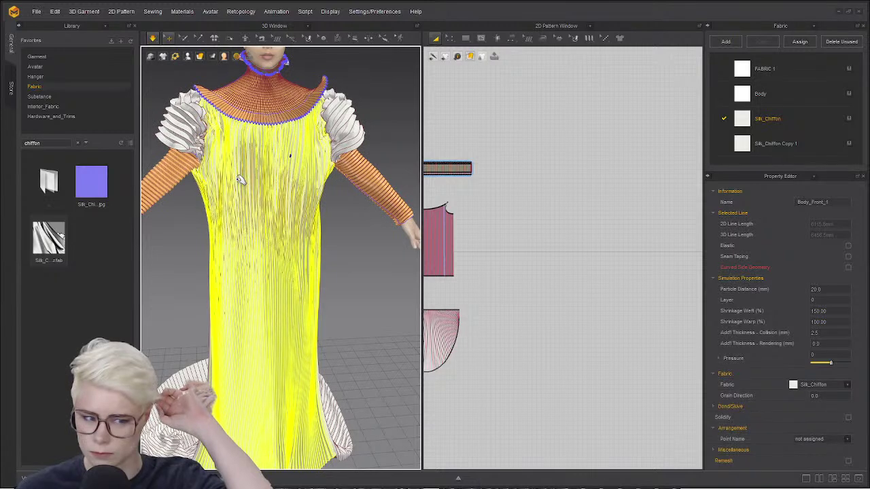
click(376, 259)
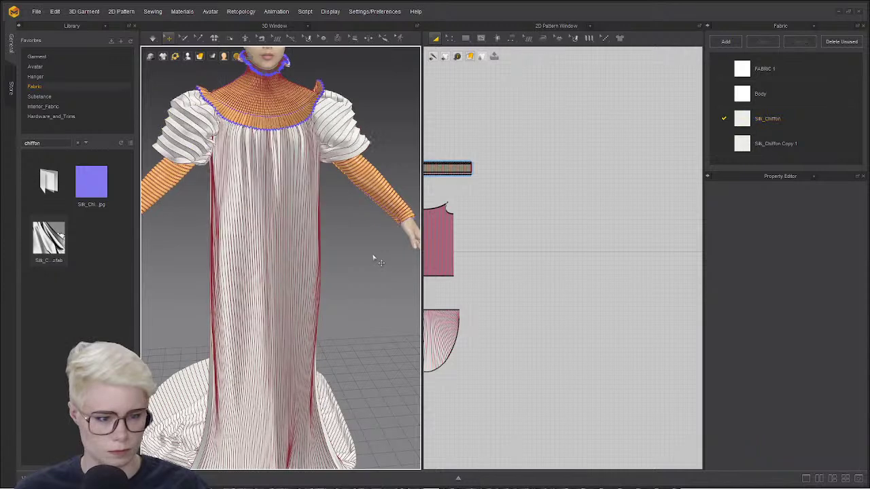
key(ctrl+a)
- Freeze both puffed upper sleeves and simulate the rest of the gown around them
click(178, 80)
click(185, 102)
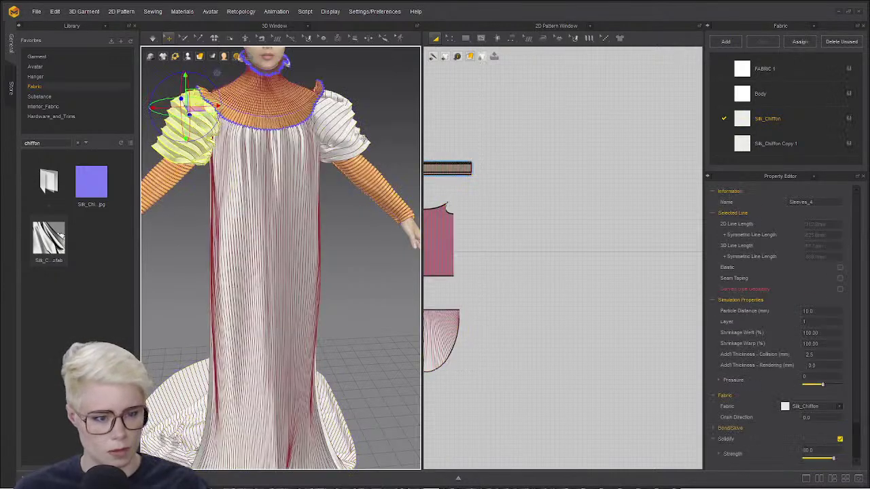
shift+click(348, 129)
scroll(328, 189, up, 3)
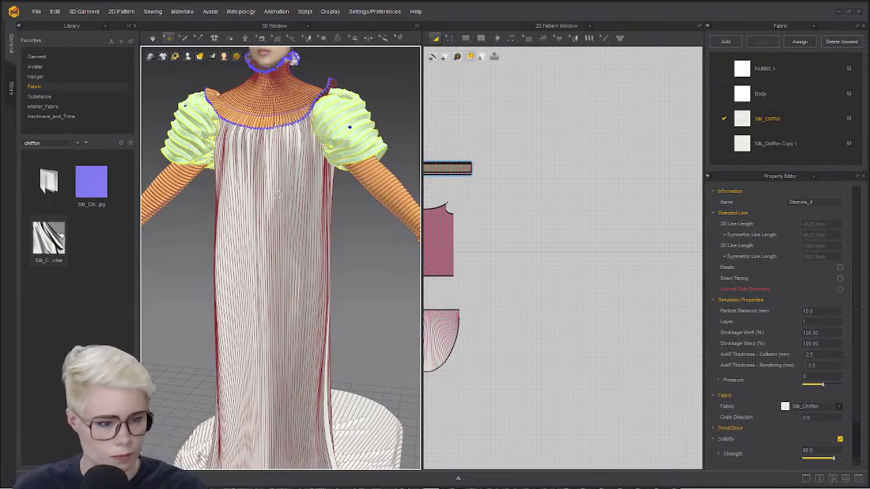
key(space)
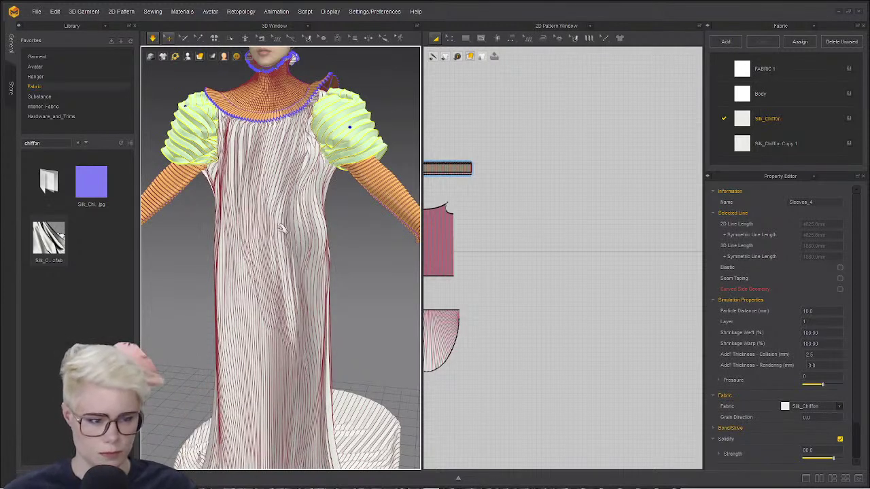
- Strengthen the front and back body pieces while the simulation runs, checking how they drape under the sleeves
click(234, 238)
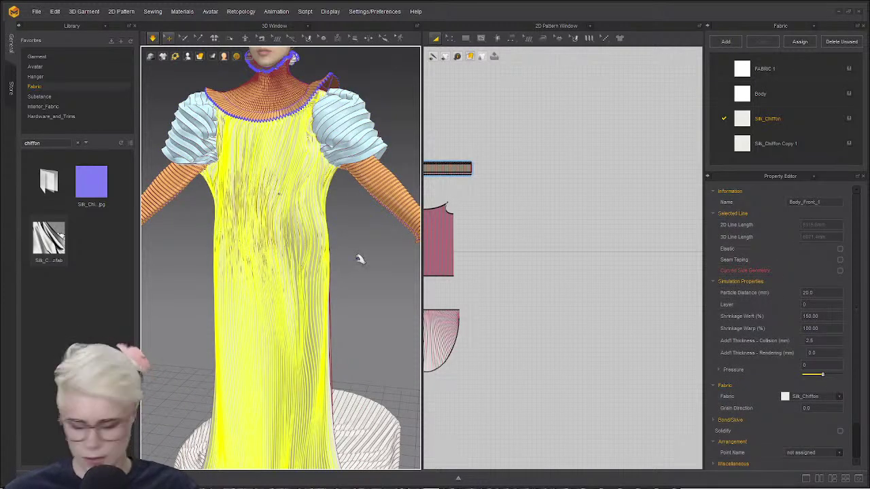
key(6)
shift+click(357, 260)
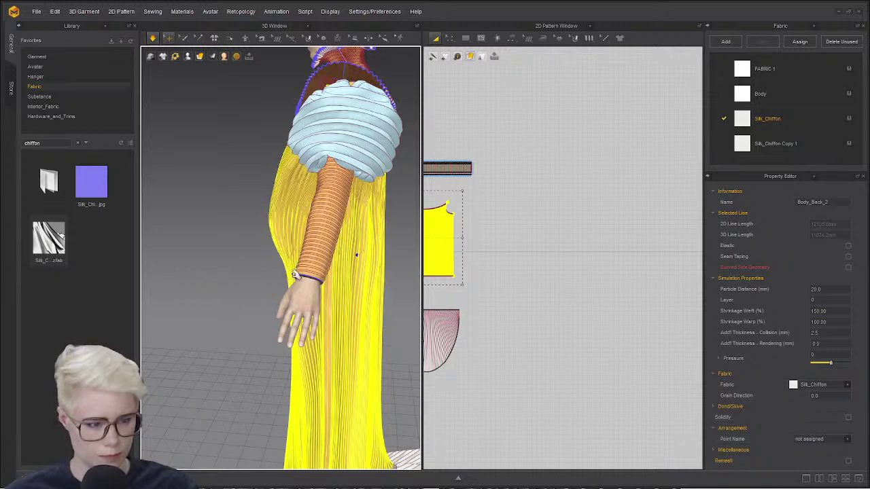
right_drag(335, 271, 310, 266)
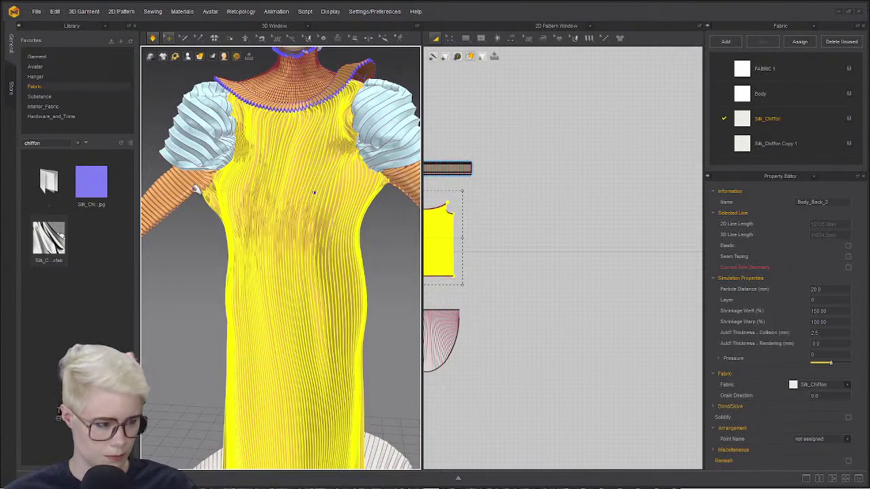
click(195, 189)
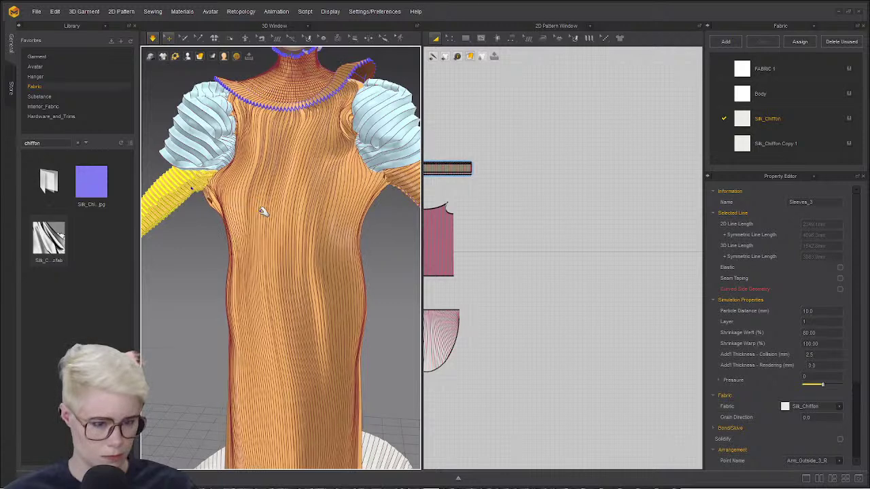
click(338, 224)
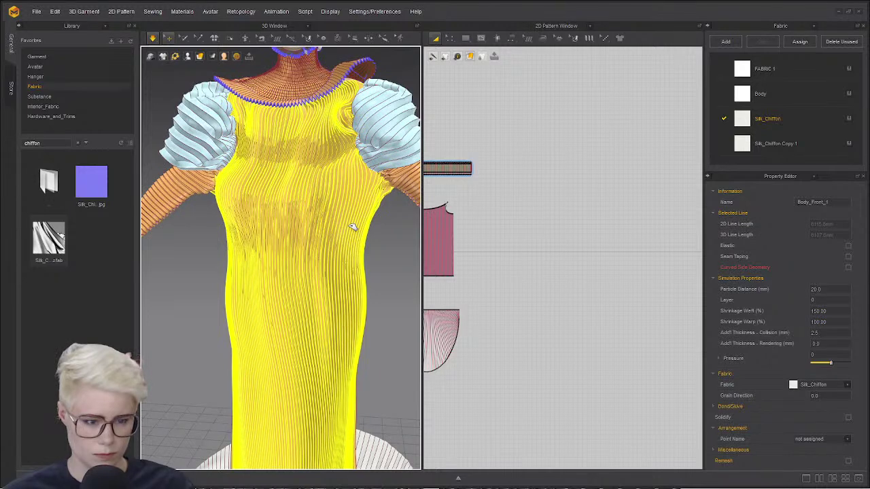
- Undo the body strengthening, the sleeve freezing and the latest simulation
click(273, 193)
key(ctrl+z)
key(ctrl+z)
key(ctrl+z)
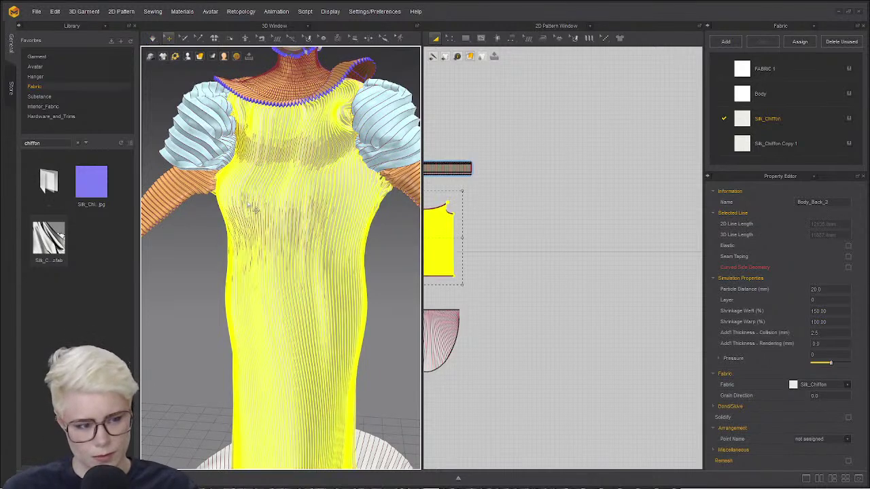
key(ctrl+z)
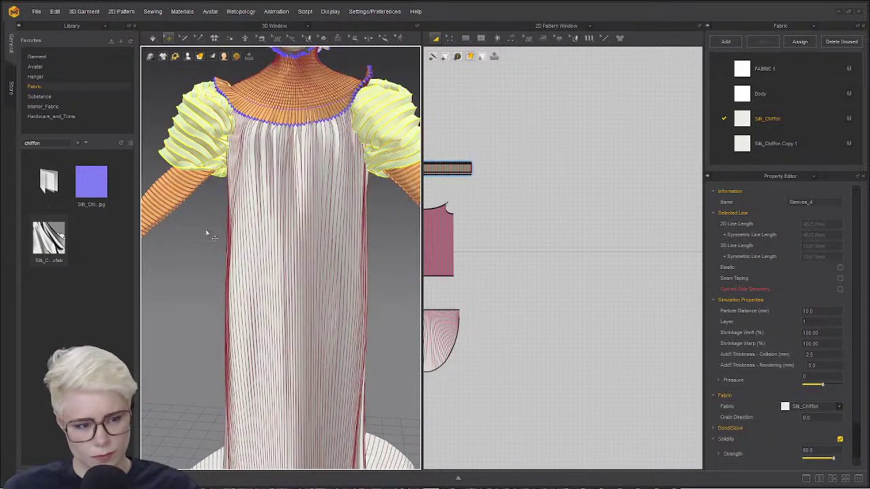
- Select all the upper and lower sleeve patterns in the 2D layout and deactivate them
click(189, 187)
scroll(508, 223, down, 6)
middle_drag(481, 221, 661, 202)
click(603, 138)
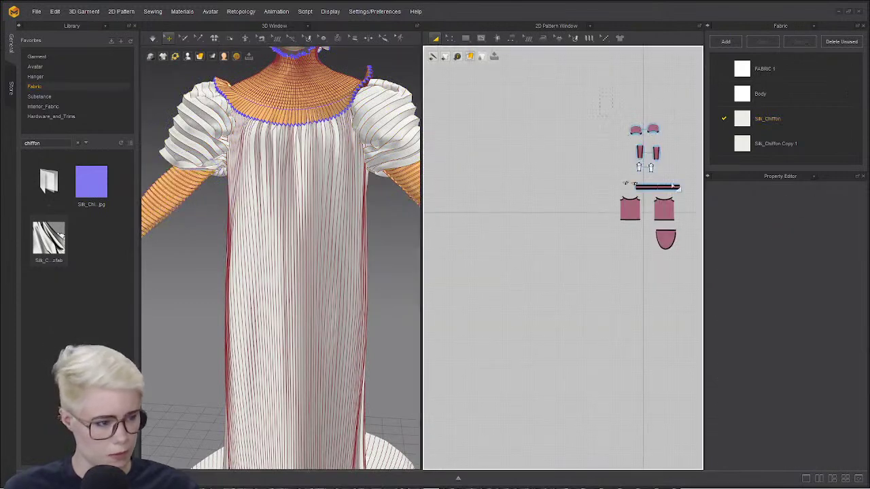
drag(600, 180, 601, 179)
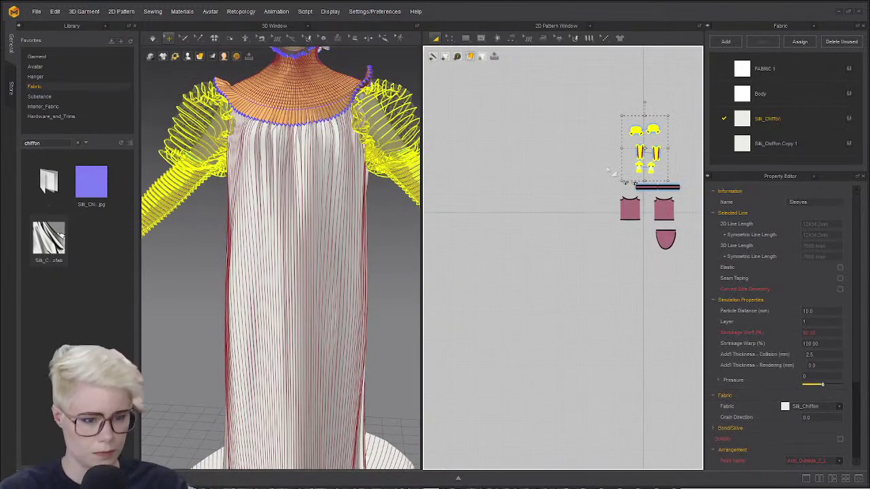
- Simulate the gown's body on the avatar with the sleeves deactivated and inspect how the front drapes
right_drag(342, 213, 366, 345)
scroll(366, 346, up, 3)
middle_drag(366, 345, 284, 267)
right_drag(284, 268, 324, 263)
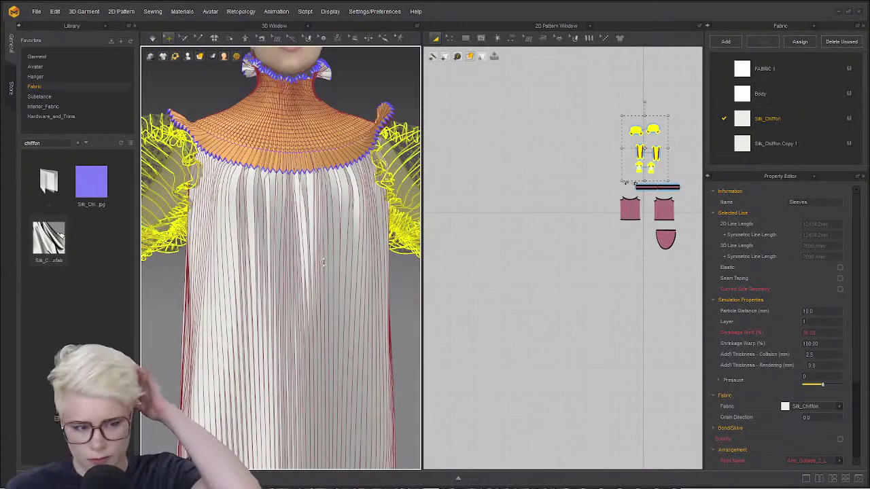
key(space)
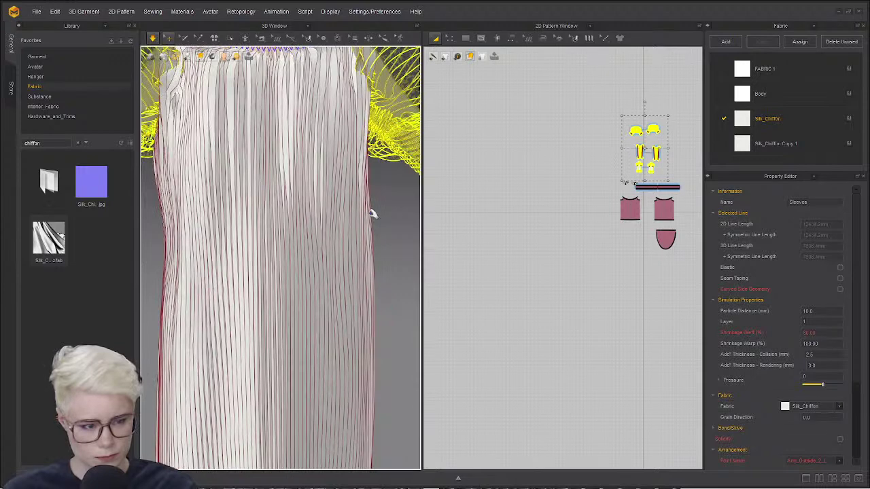
- Display the simulation properties, simulate the gown and pull the front body piece into place on the avatar
right_click(391, 223)
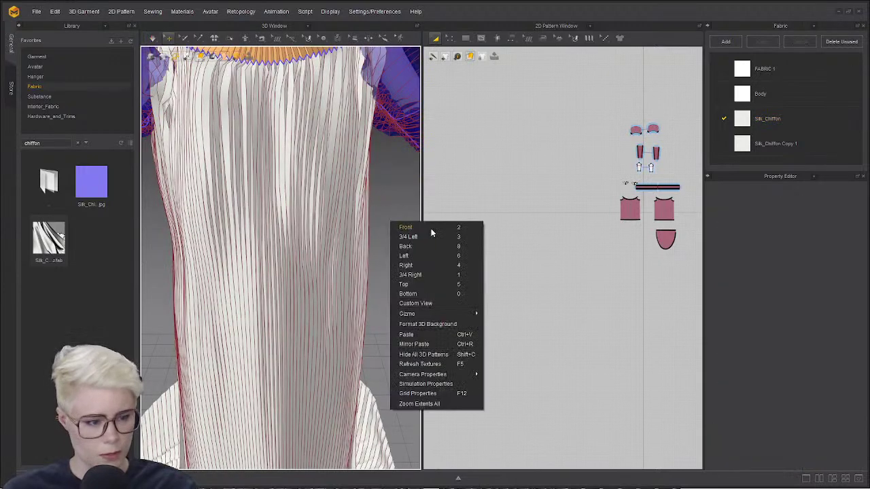
click(427, 384)
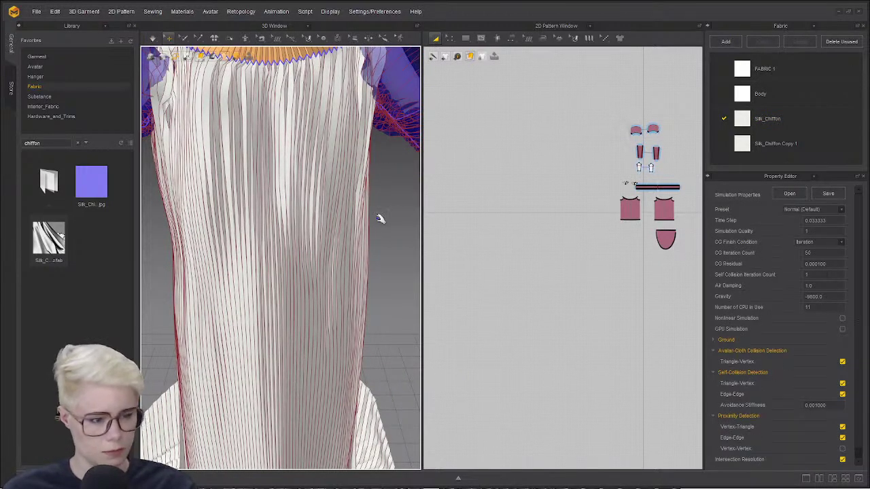
key(space)
scroll(337, 247, down, 3)
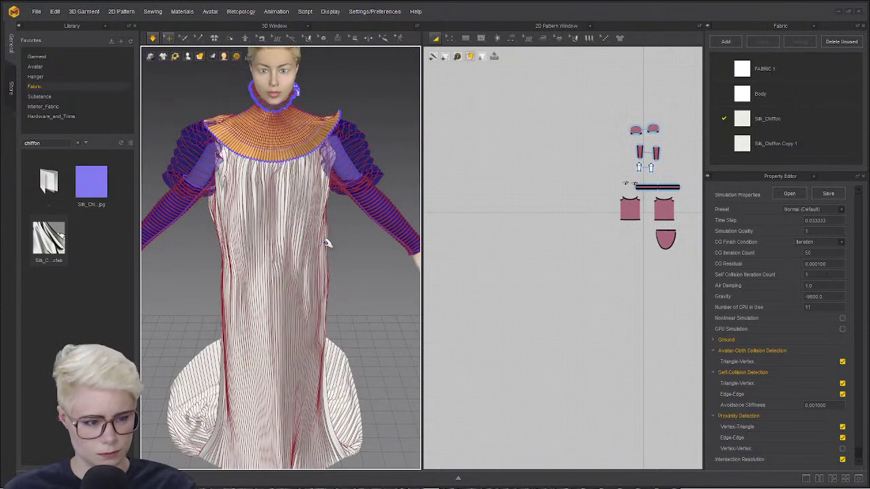
click(327, 255)
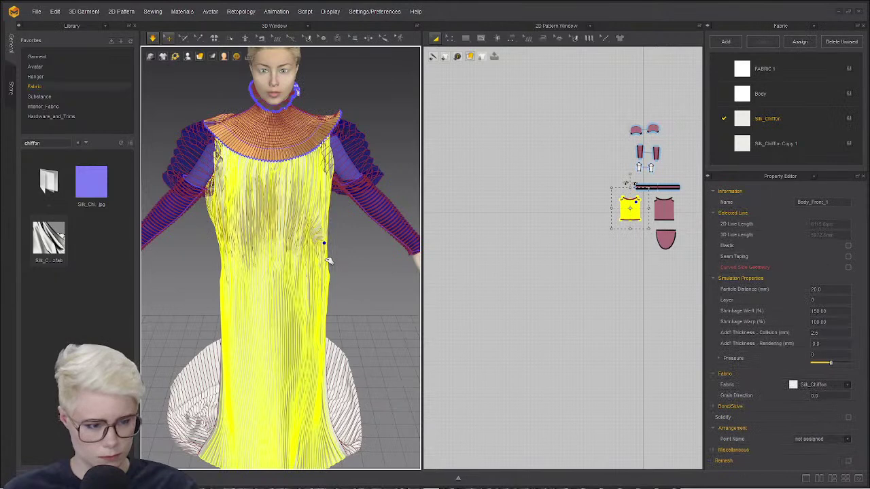
drag(316, 271, 268, 297)
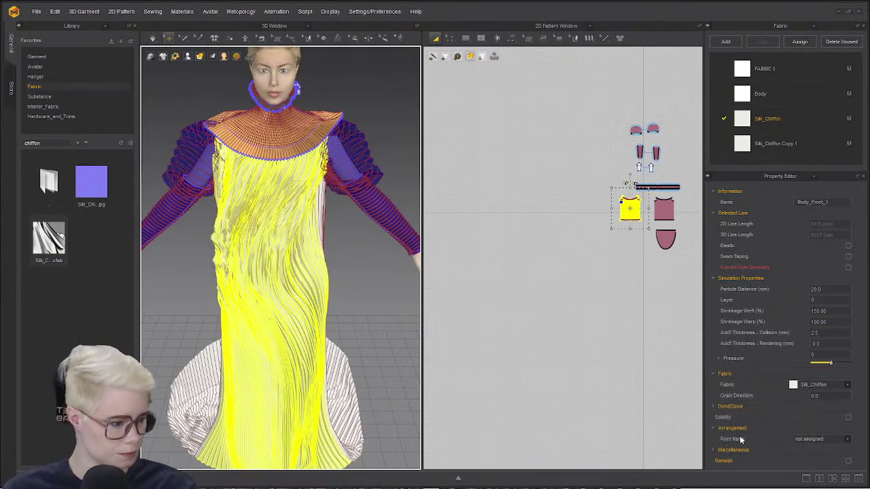
- Set the density of the Silk_Chiffon fabric to 10 and simulate the gown to test its weight
double_click(787, 119)
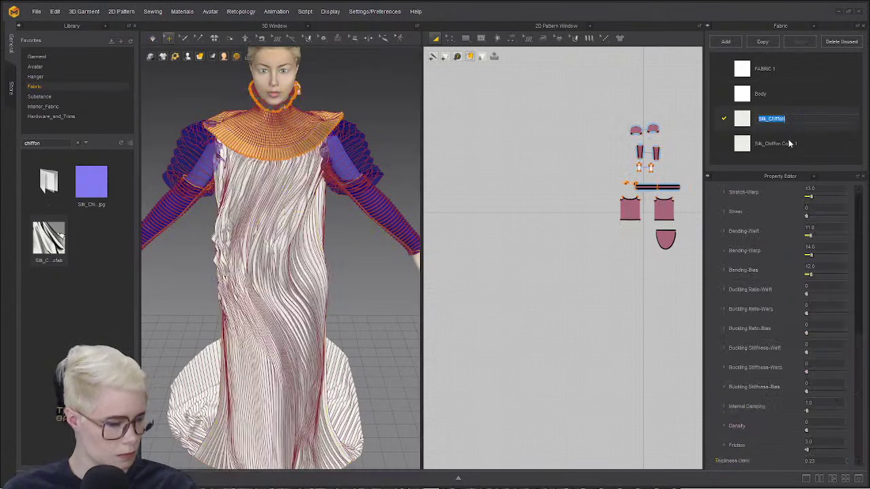
click(809, 431)
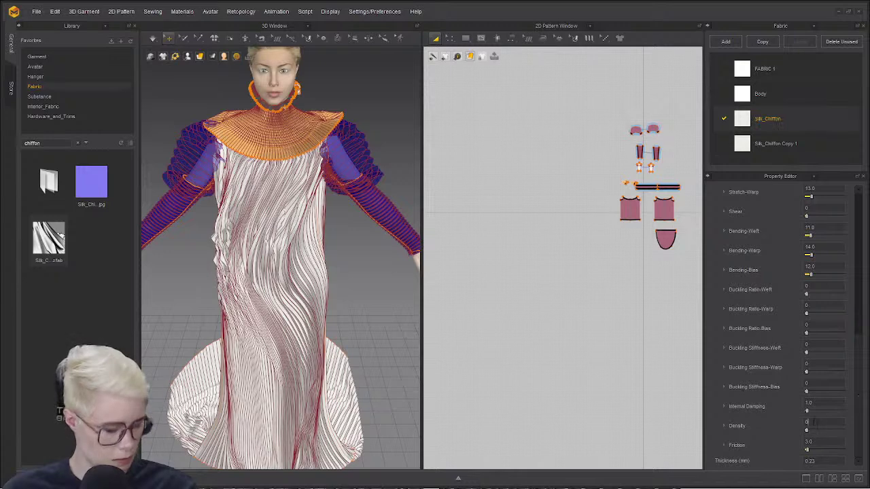
text(10)
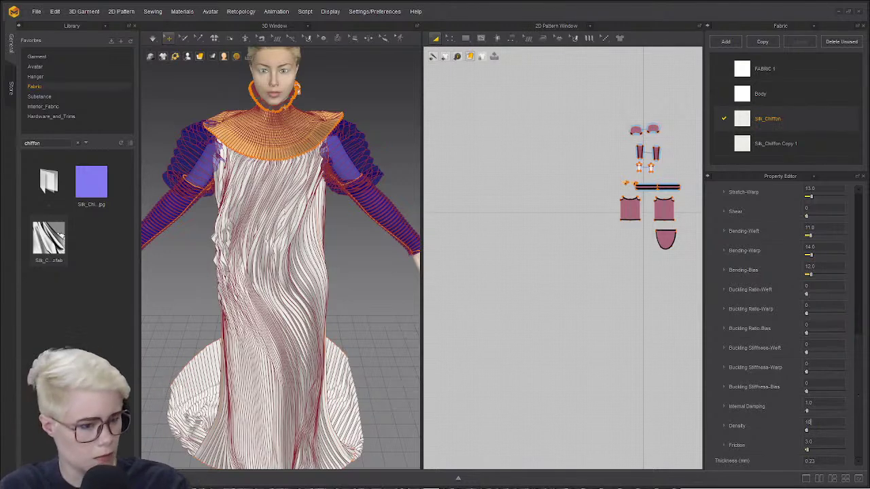
key(space)
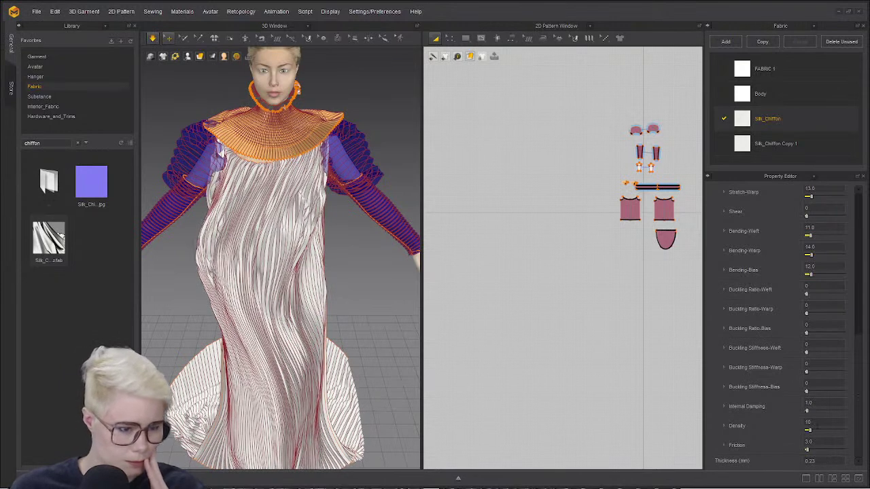
key(space)
- Examine the sewing on the body patterns and the layered pieces under the gathered collar at the neckline
key(b)
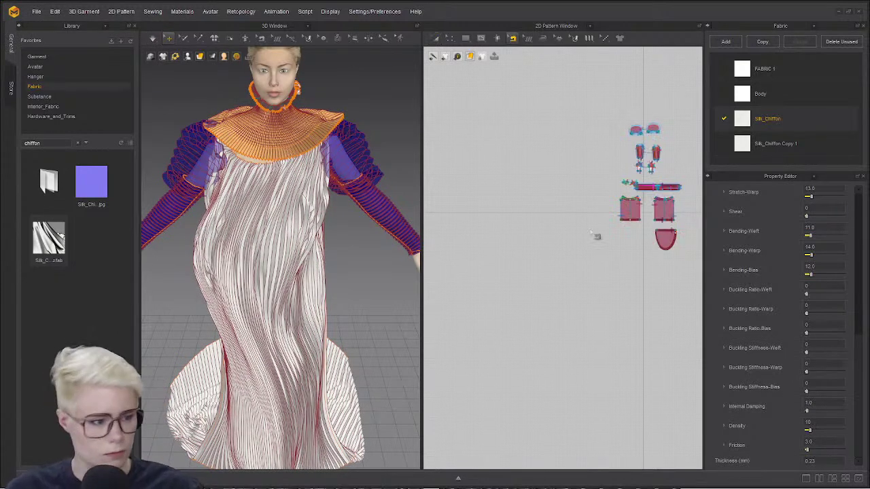
scroll(579, 257, up, 5)
middle_drag(607, 206, 533, 246)
scroll(602, 245, up, 4)
scroll(261, 228, up, 6)
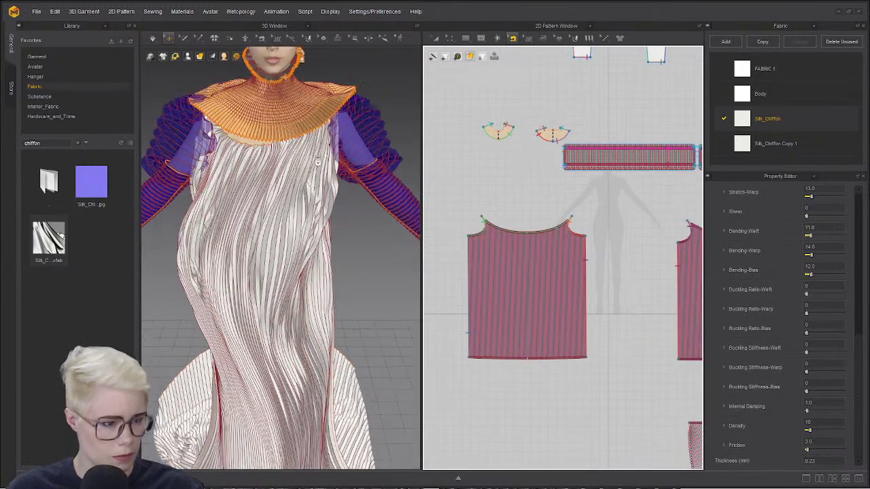
middle_drag(269, 140, 274, 271)
scroll(274, 273, up, 2)
mouse_move(273, 272)
right_down()
mouse_move(280, 202)
mouse_move(277, 270)
right_up()
click(222, 268)
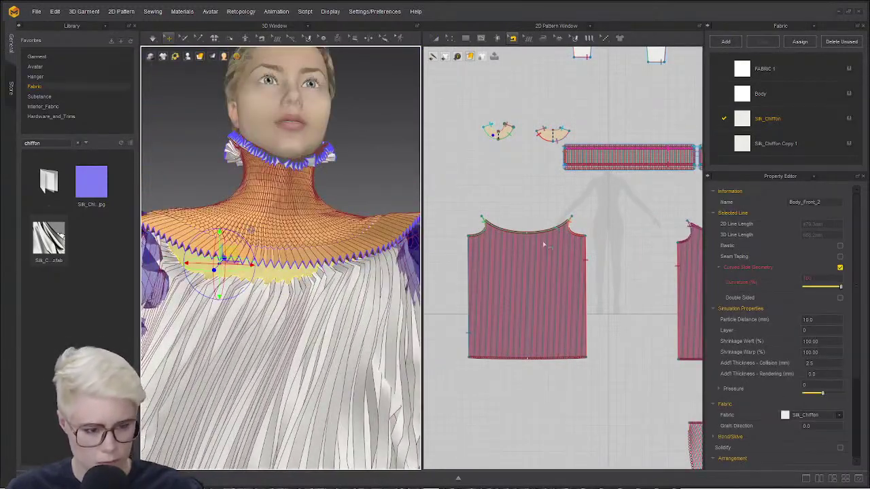
click(519, 396)
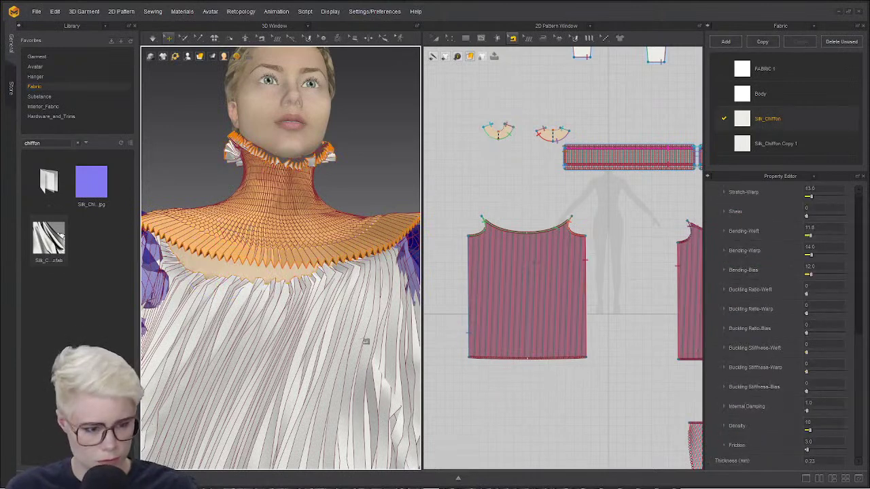
click(228, 266)
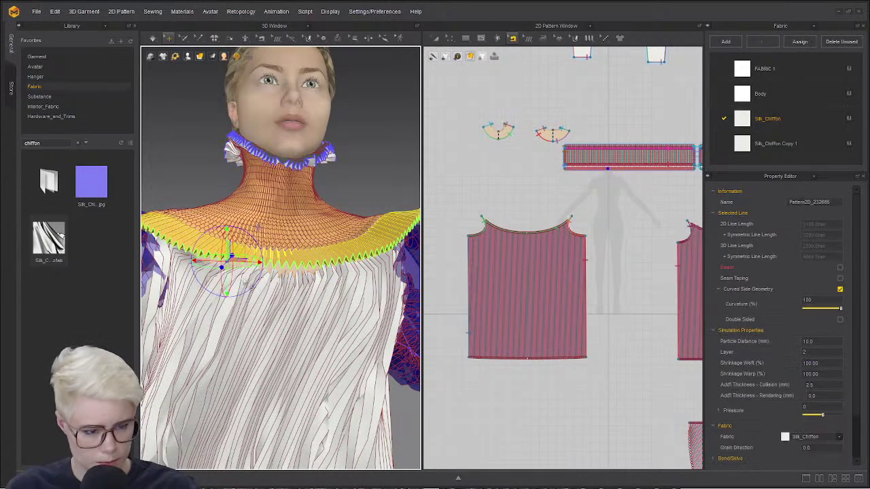
click(385, 185)
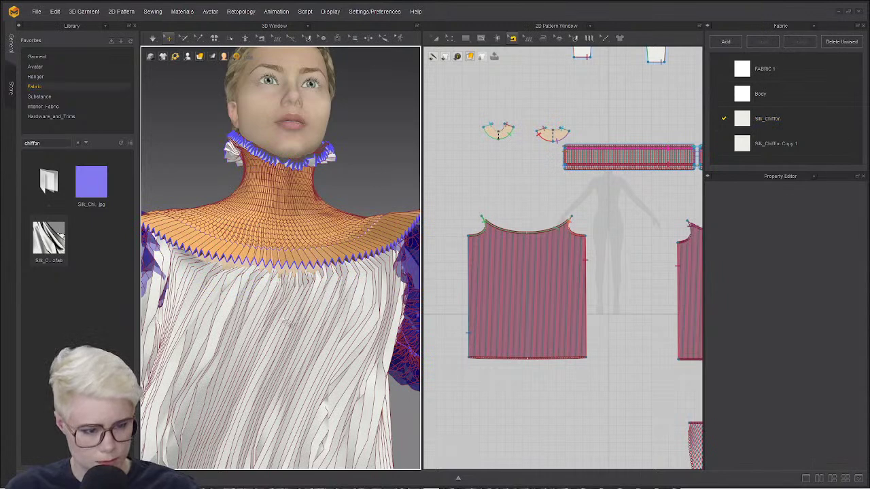
- Assign FABRIC 1 to the small front and back yoke patterns, Body_Front_2 and Body_Back_1, and check their properties
click(235, 274)
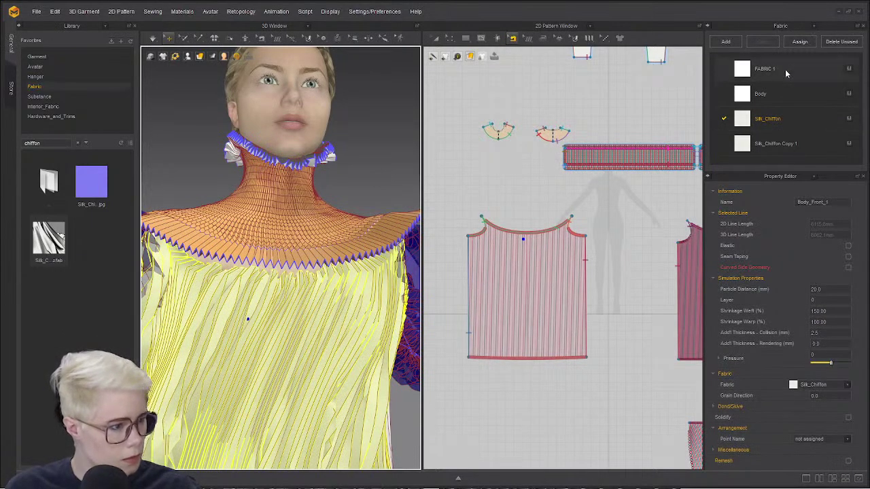
click(748, 74)
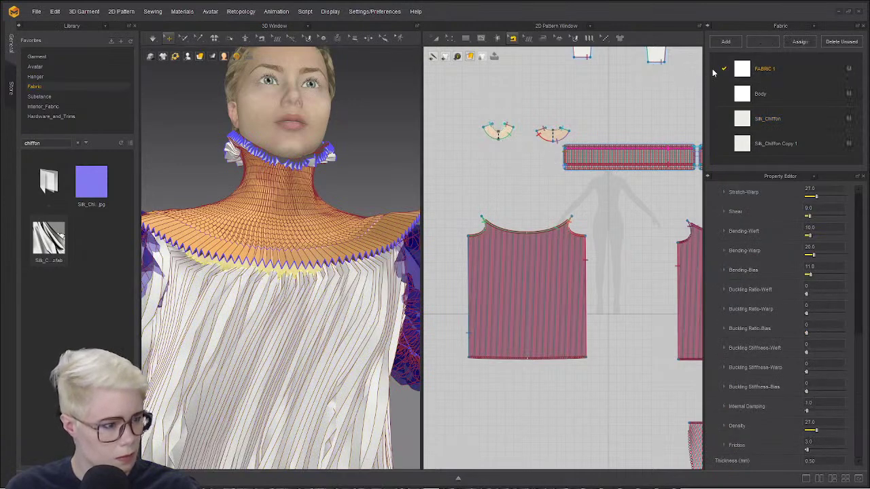
click(564, 139)
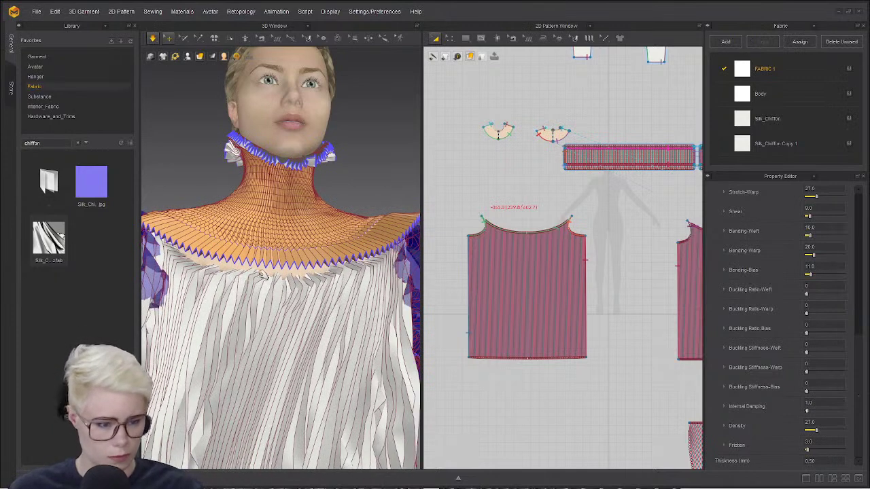
click(350, 260)
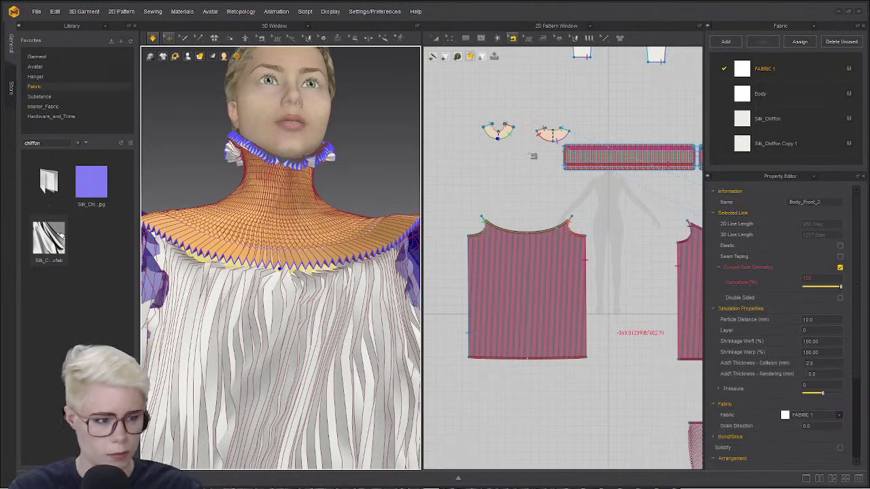
click(452, 39)
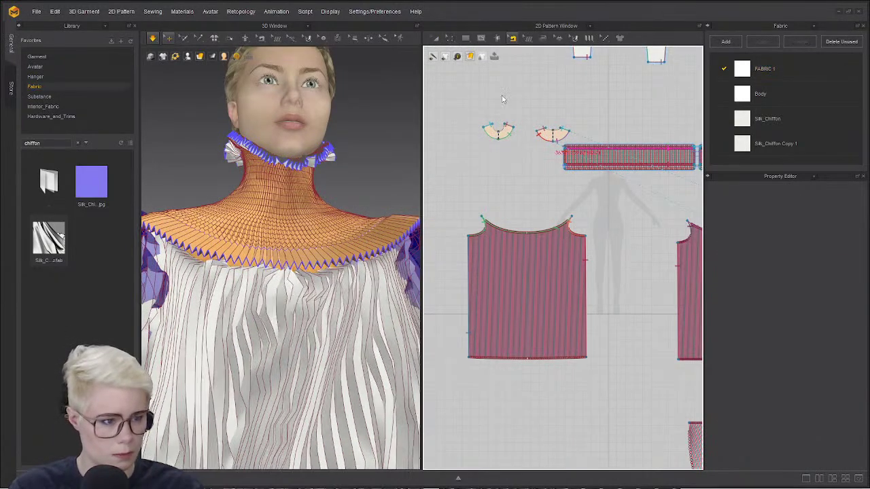
click(446, 40)
key(a)
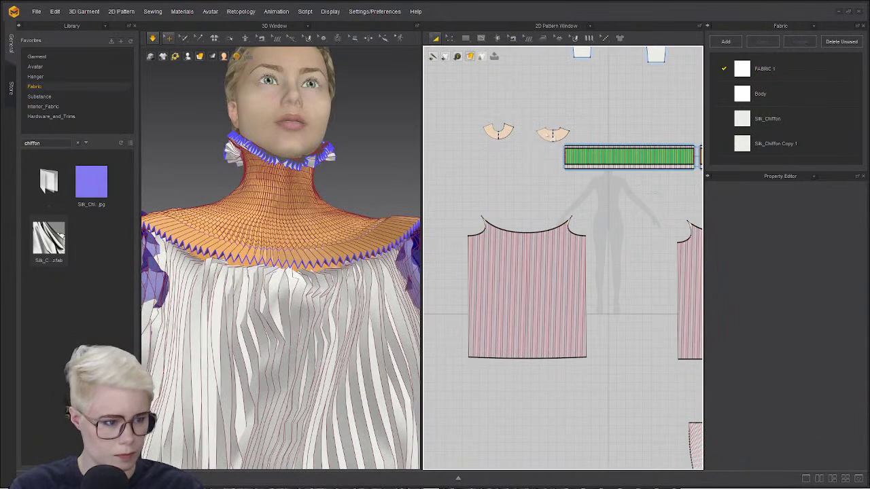
click(554, 132)
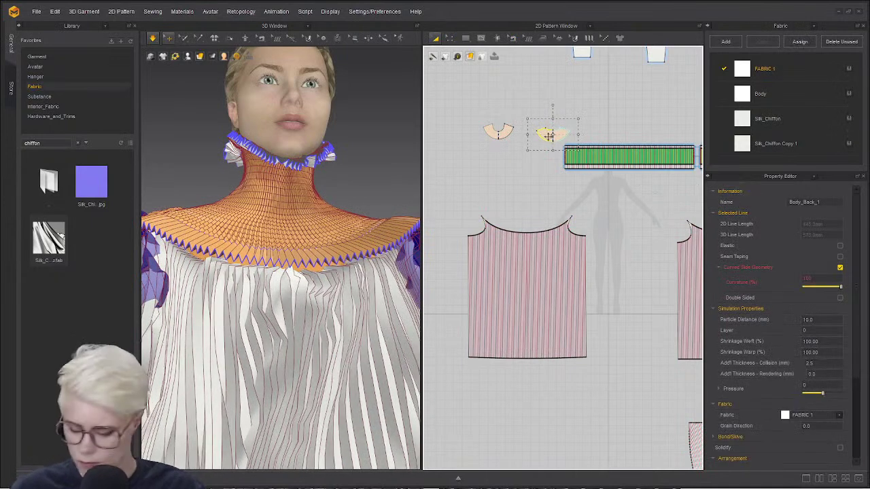
- Let the simulation settle the gown with the changed yoke fabric, examining the front drape down to the hem
right_drag(317, 375, 300, 233)
key(space)
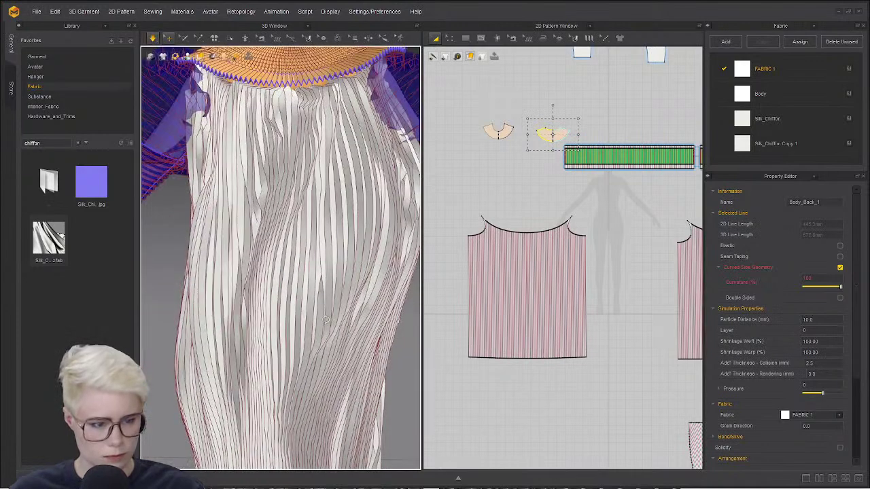
middle_drag(299, 233, 302, 148)
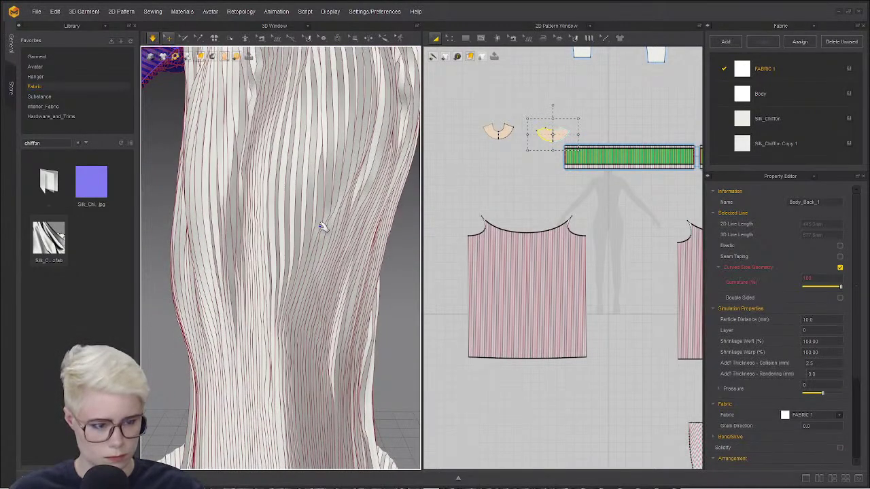
scroll(323, 228, down, 10)
scroll(323, 233, down, 3)
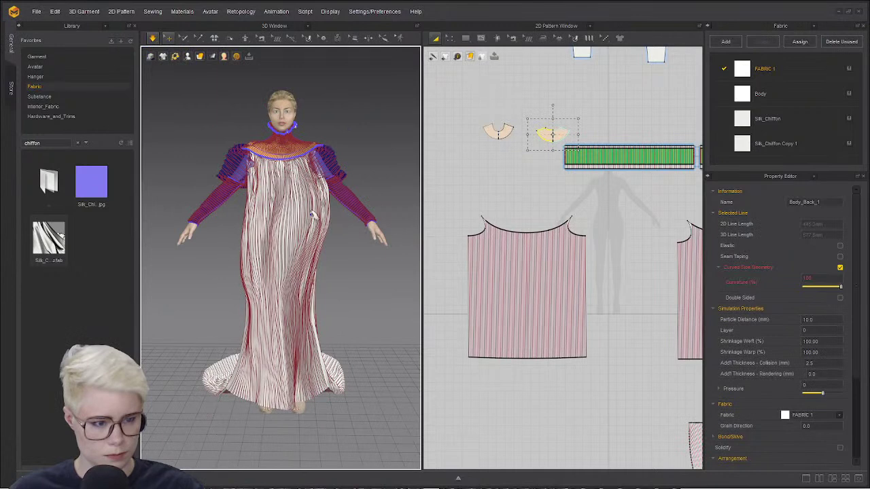
key(f)
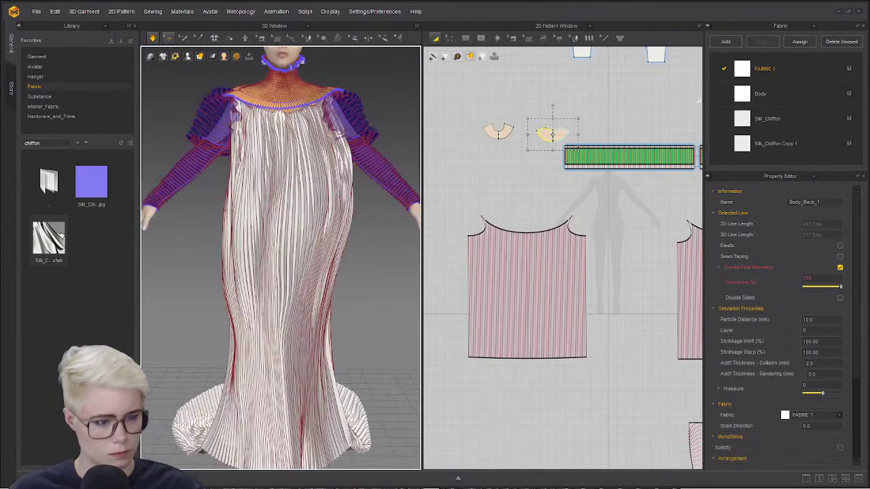
- Search the fabric library for charmeuse and replace the Silk_Chiffon fabric with the Silk_Charmeuse preset
click(77, 143)
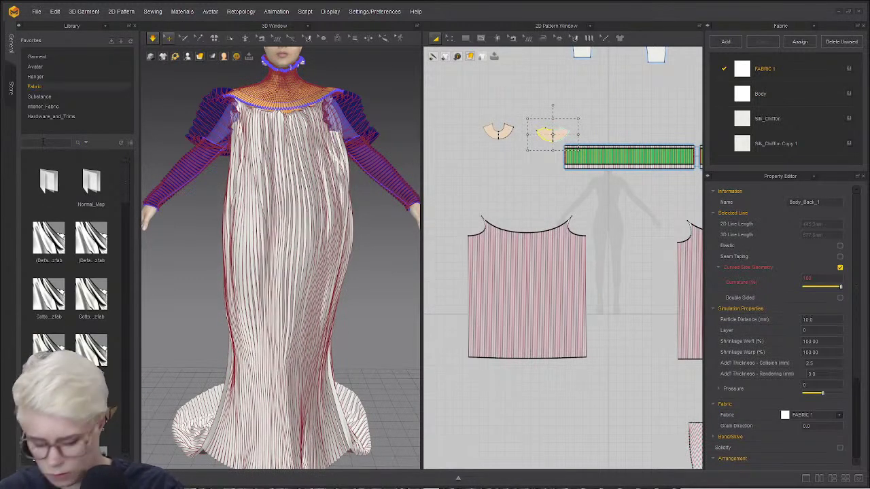
text(chif)
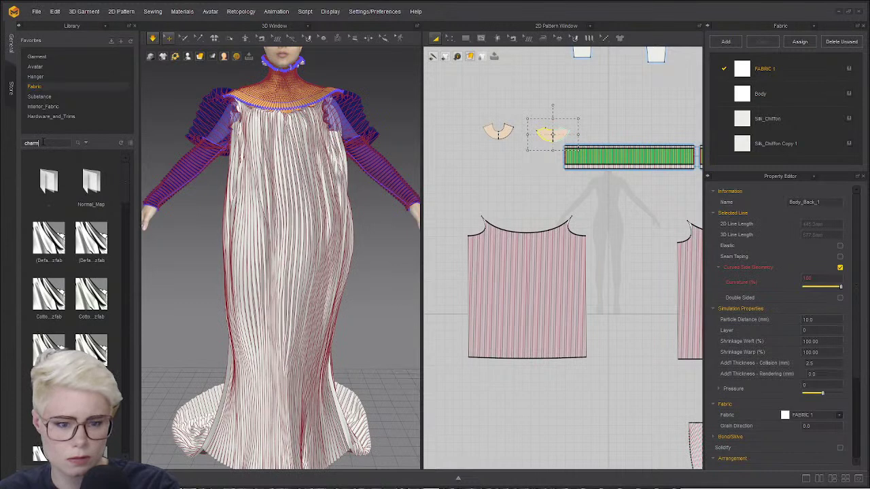
text(meu)
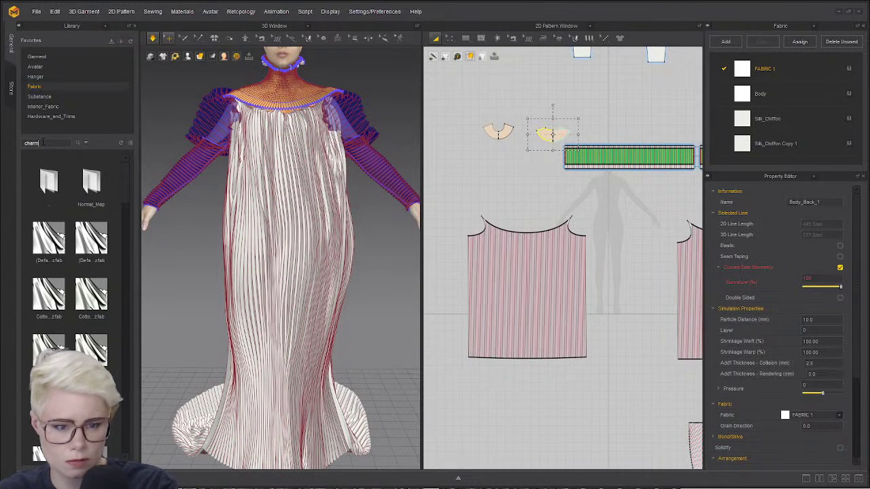
text(se)
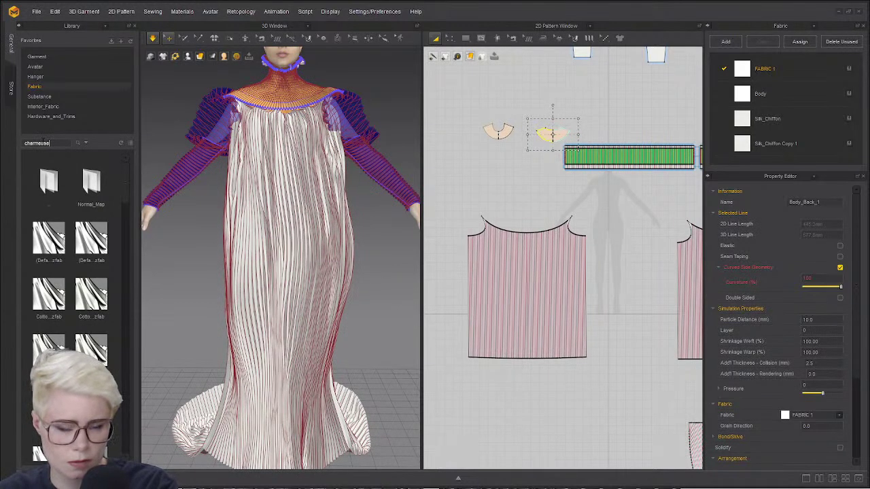
key(Return)
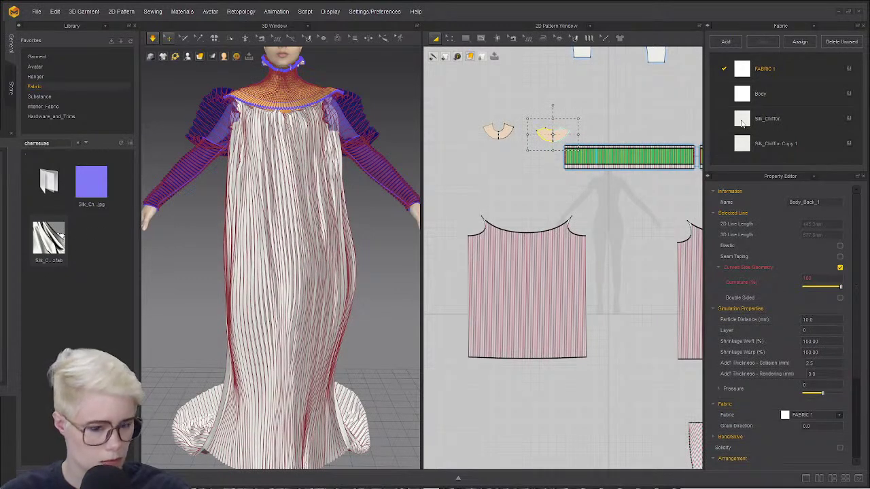
drag(743, 124, 741, 125)
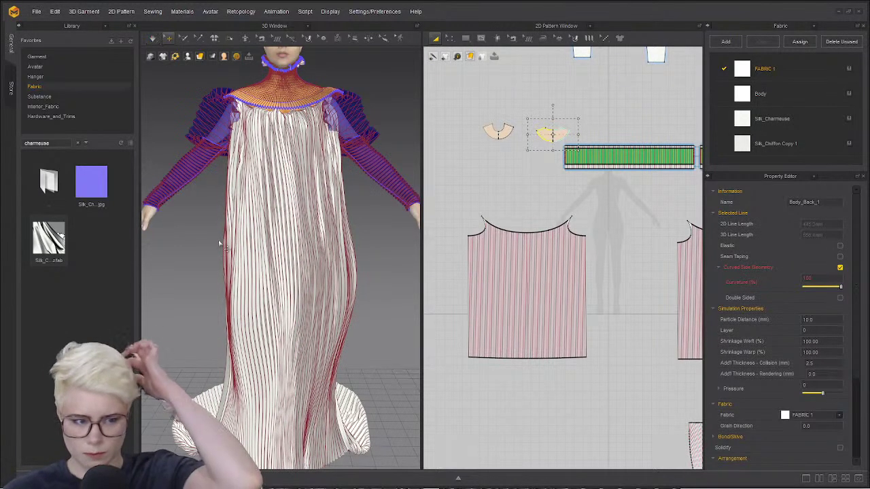
- Strengthen the front body piece and simulate the gown with the charmeuse fabric
click(266, 238)
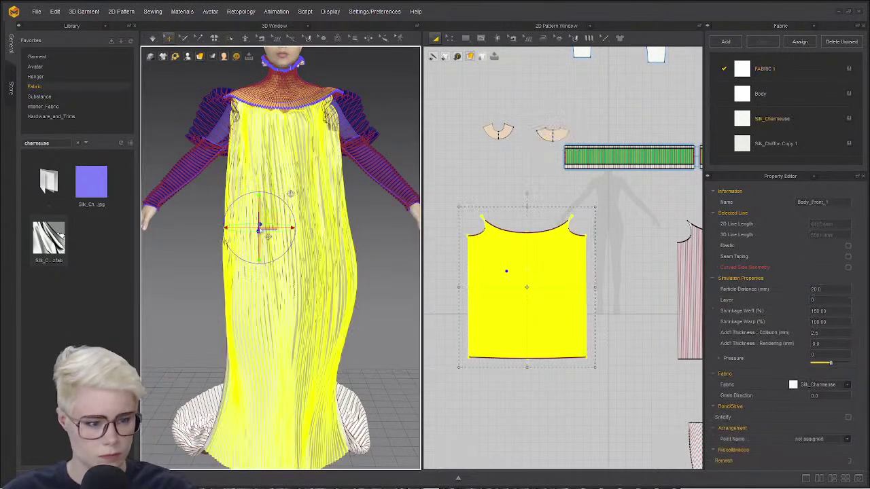
key(ctrl+h)
click(372, 216)
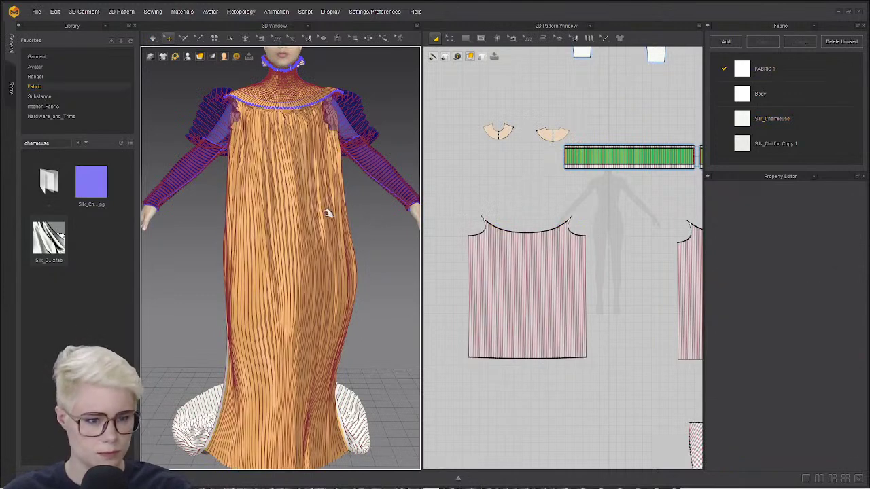
key(space)
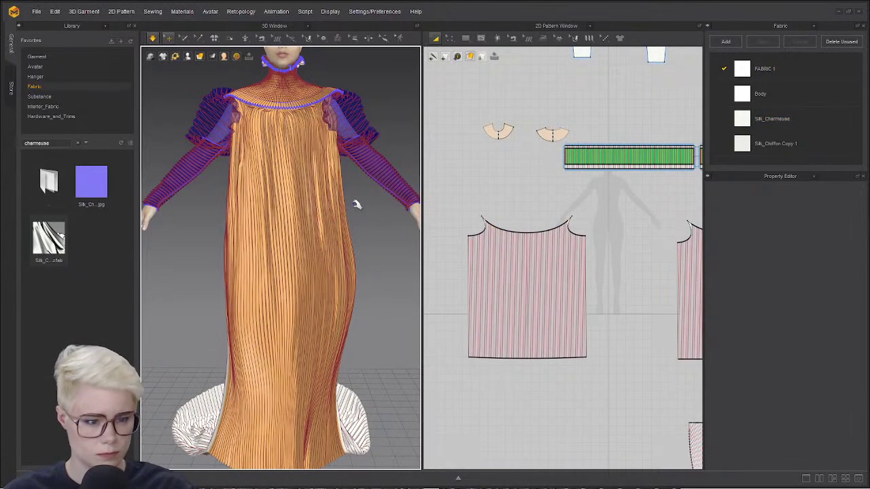
- Strengthen the back body piece, Body_Back_2, and simulate the gown, checking it from behind and in front
right_drag(356, 204, 297, 208)
click(303, 239)
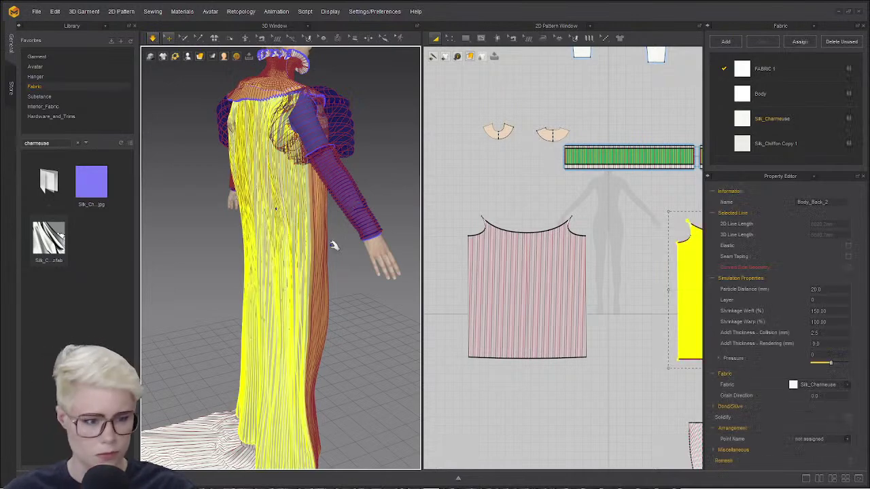
right_drag(341, 259, 419, 274)
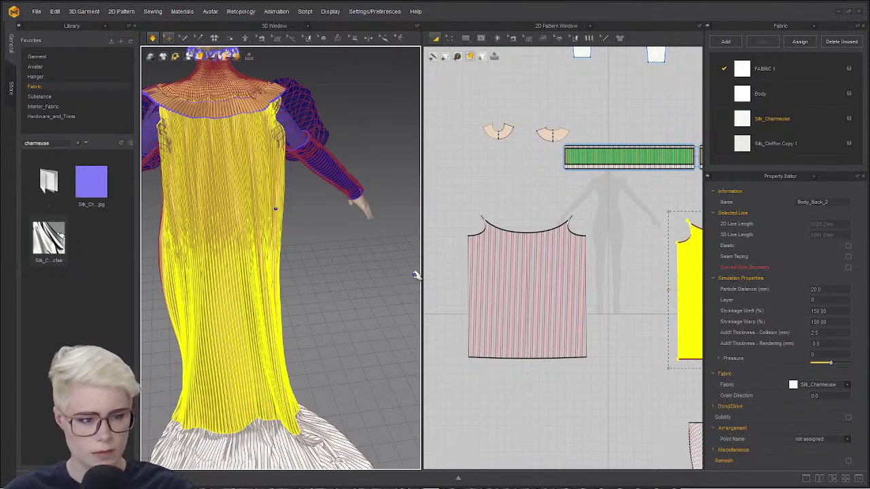
right_drag(353, 246, 258, 242)
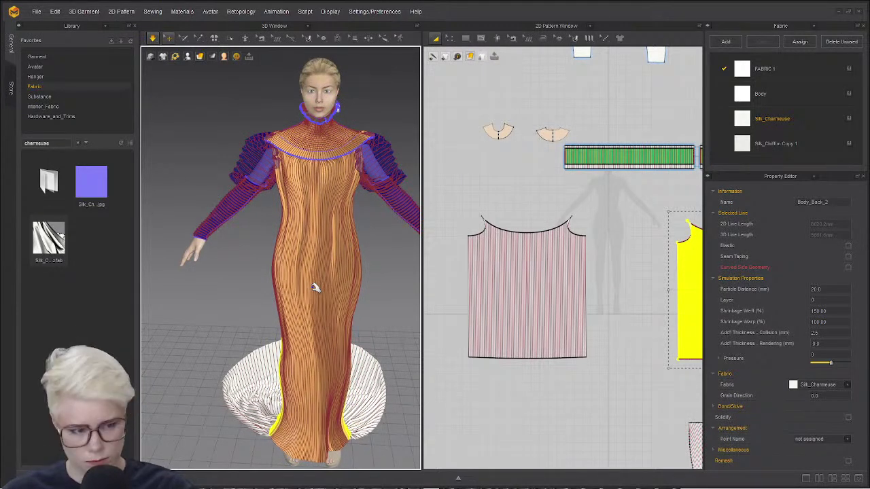
- Pause the simulation and remove the strengthening from the front and back body pieces
click(305, 257)
right_drag(346, 258, 414, 243)
key(space)
shift+click(257, 262)
right_drag(382, 270, 369, 285)
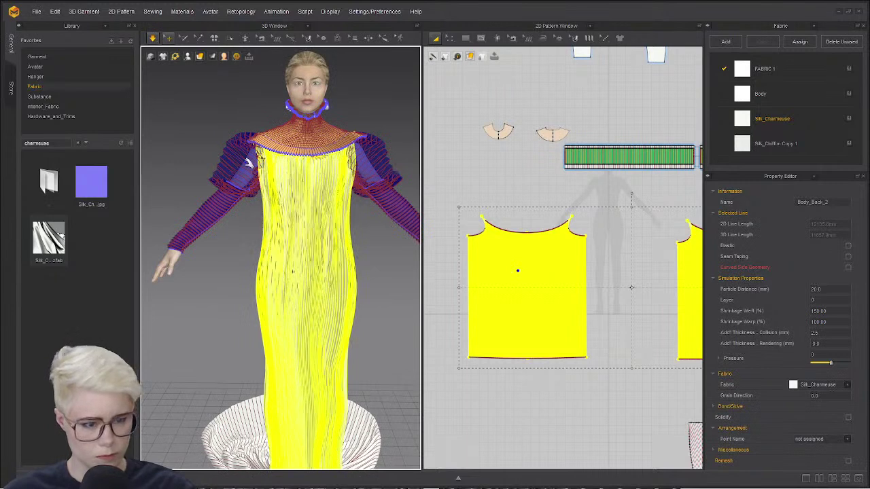
- Freeze both puff upper sleeves, Sleeves_4 and its mirrored counterpart, and simulate the rest of the gown
click(368, 167)
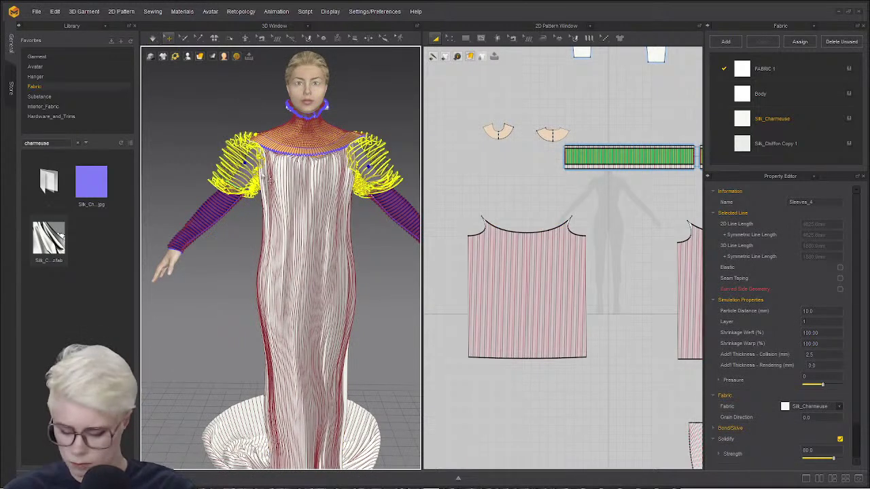
key(shift+q)
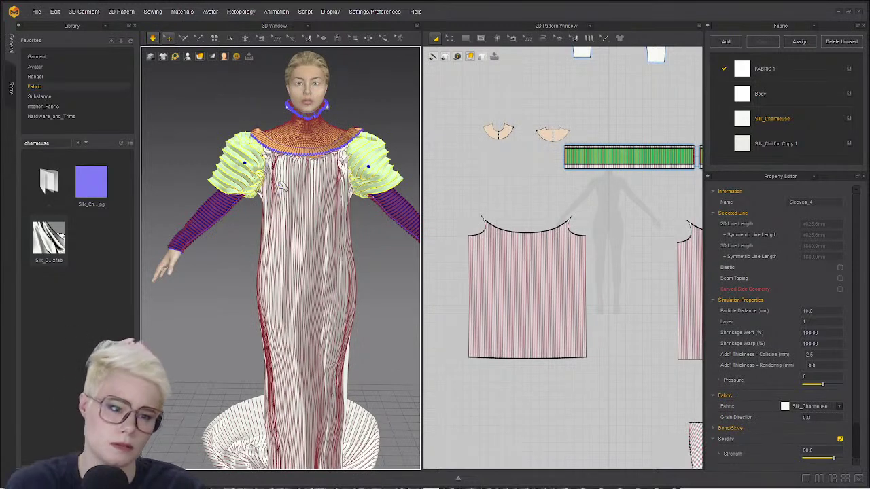
click(269, 169)
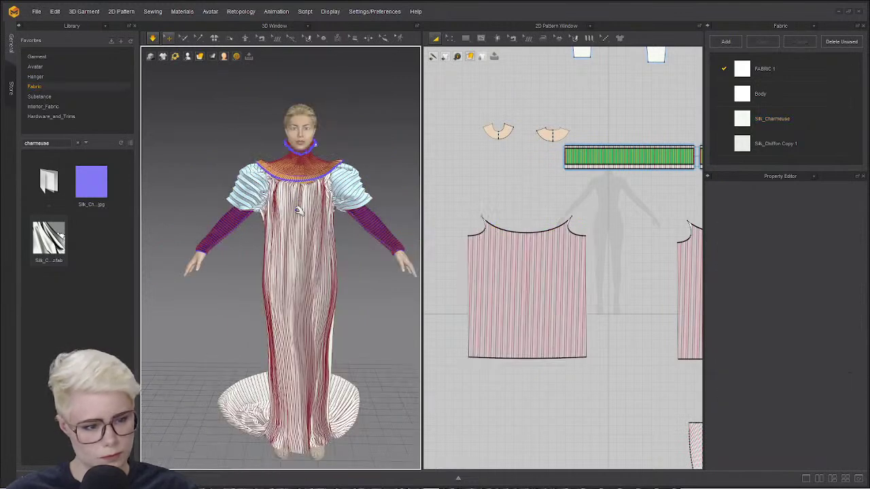
- Close the Library and examine the body gathers beneath the yoke and beside the puff sleeves
scroll(301, 210, up, 2)
click(134, 26)
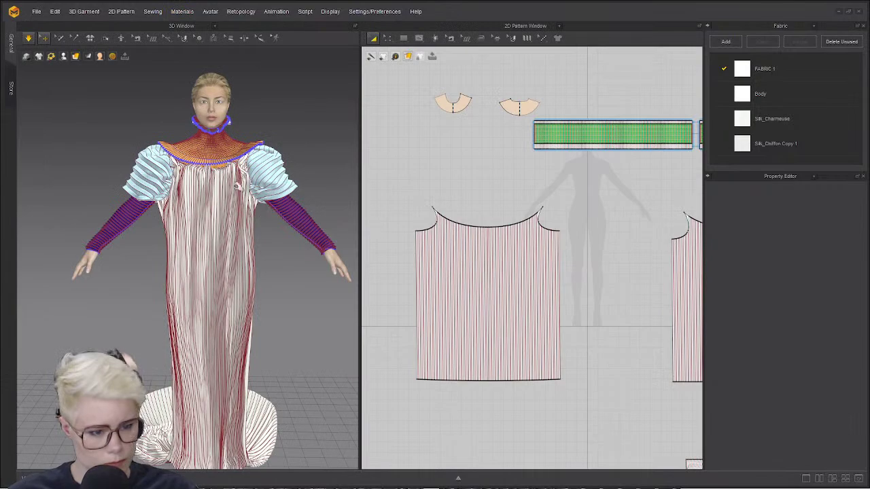
scroll(208, 213, up, 5)
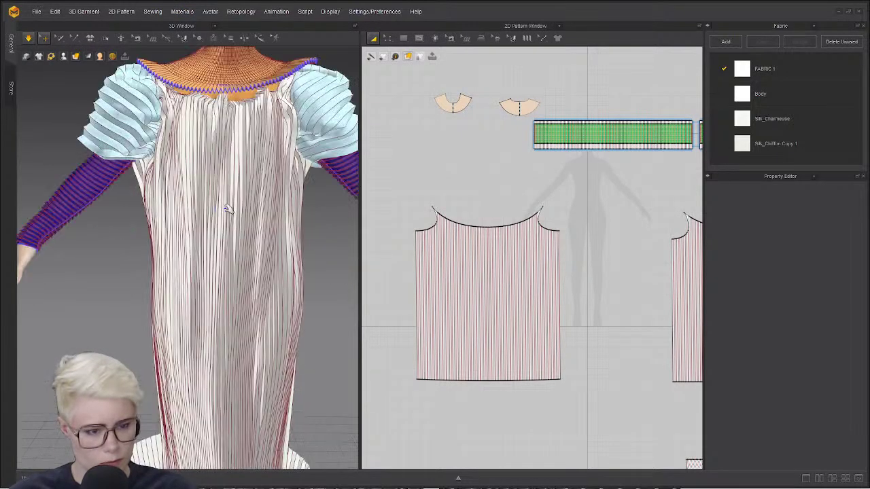
right_drag(183, 192, 154, 190)
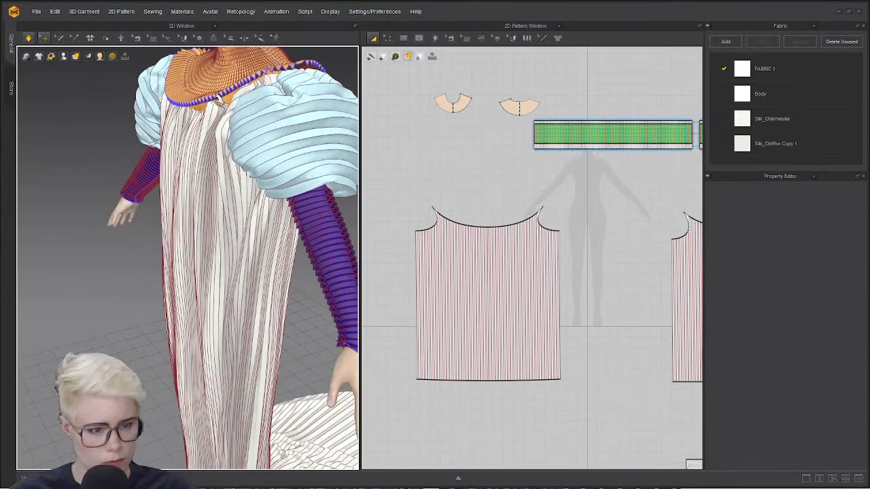
key(2)
key(3)
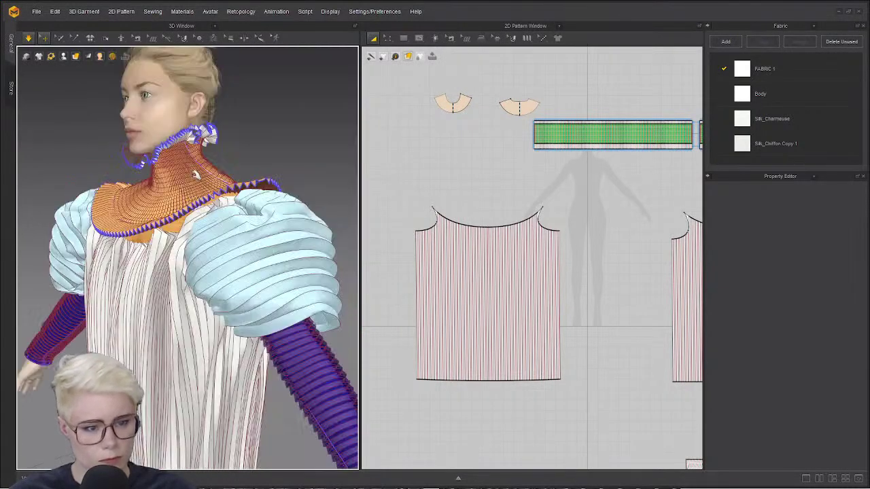
scroll(163, 238, up, 2)
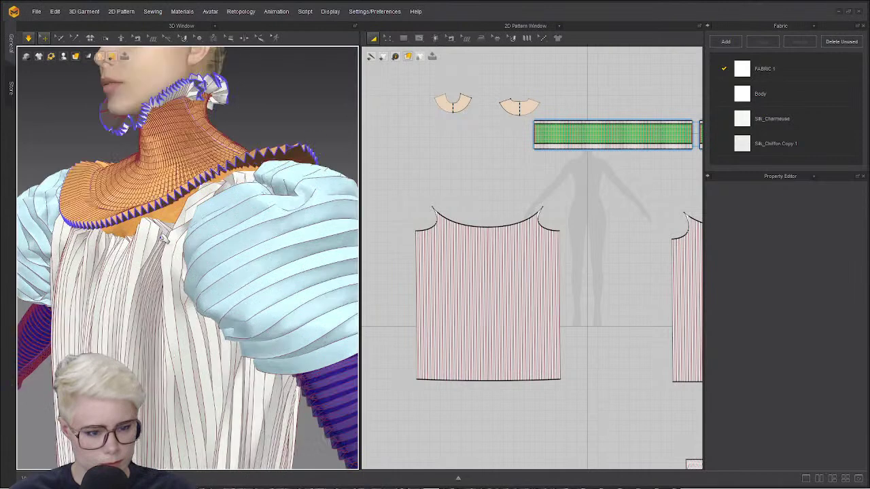
- Resimulate the gown from the front body piece, Body_Front_1, and check its drape down to the hem
click(125, 338)
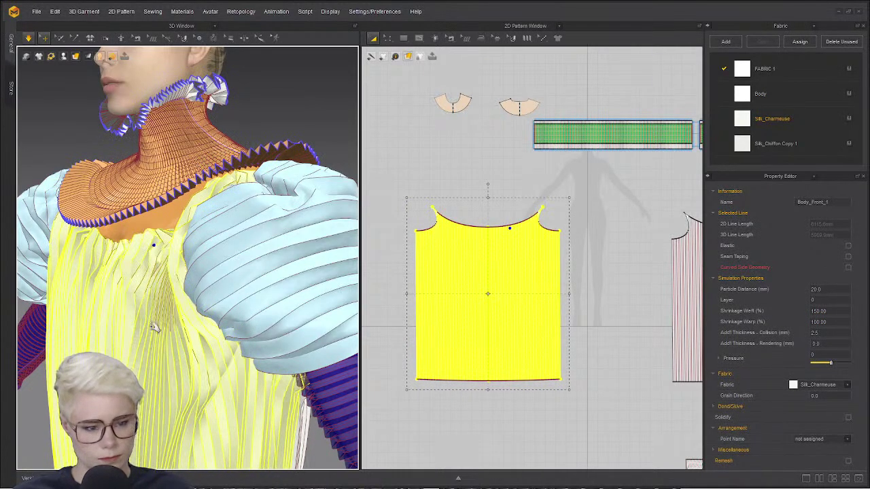
key(2)
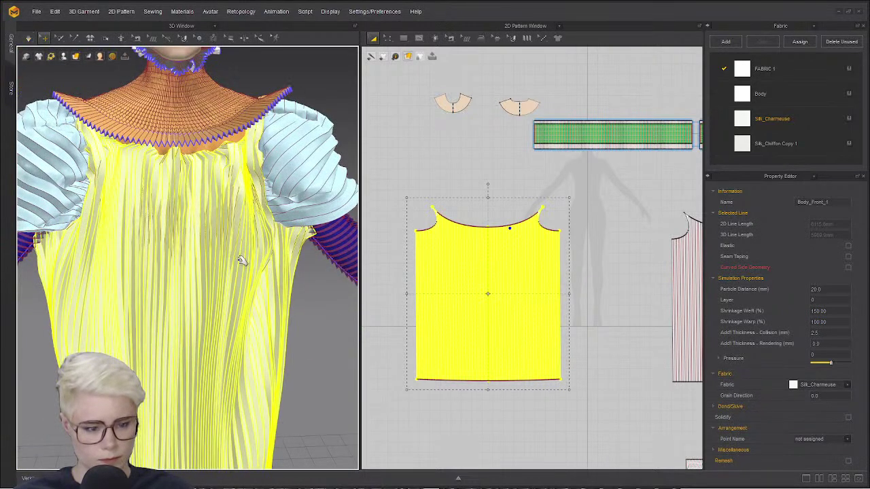
key(space)
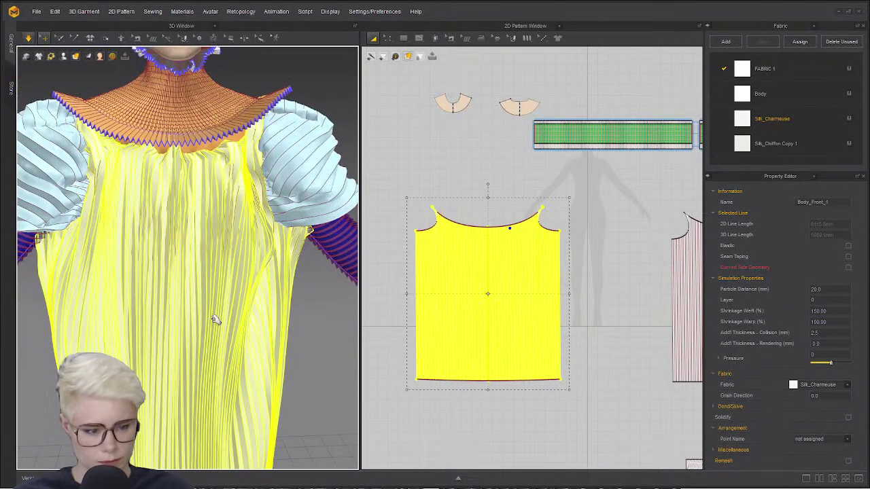
scroll(214, 330, down, 2)
key(f)
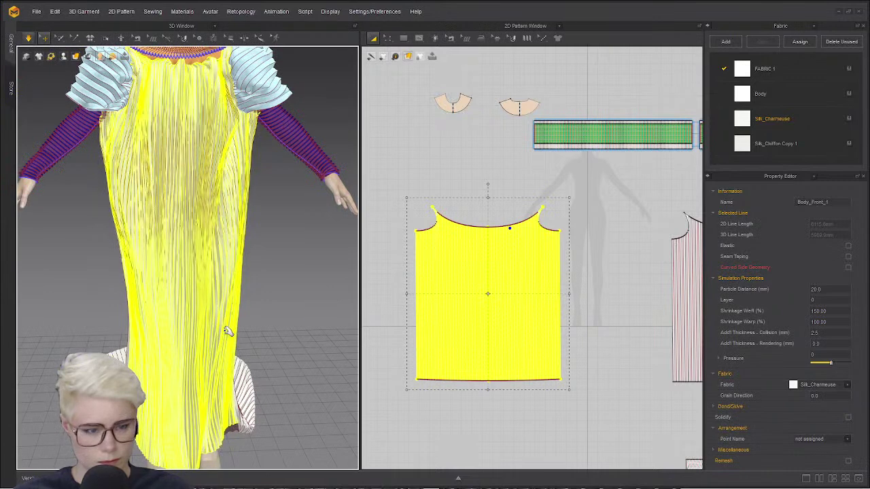
click(272, 288)
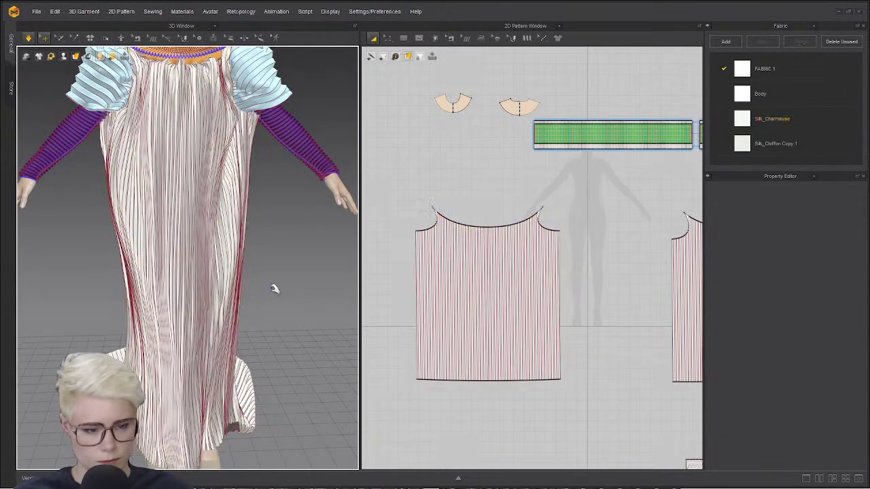
scroll(273, 288, down, 3)
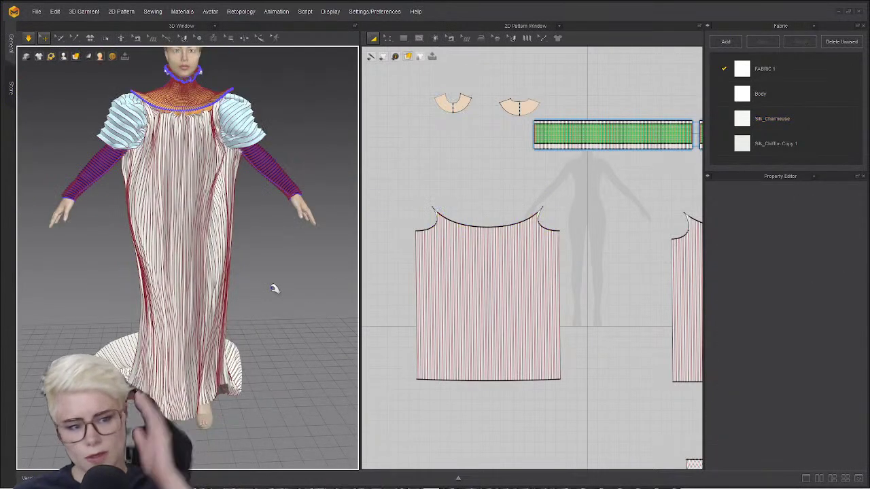
- Assign FABRIC 1 to the large front and back body pieces, Body_Front_1 and Body_Back_2
click(764, 68)
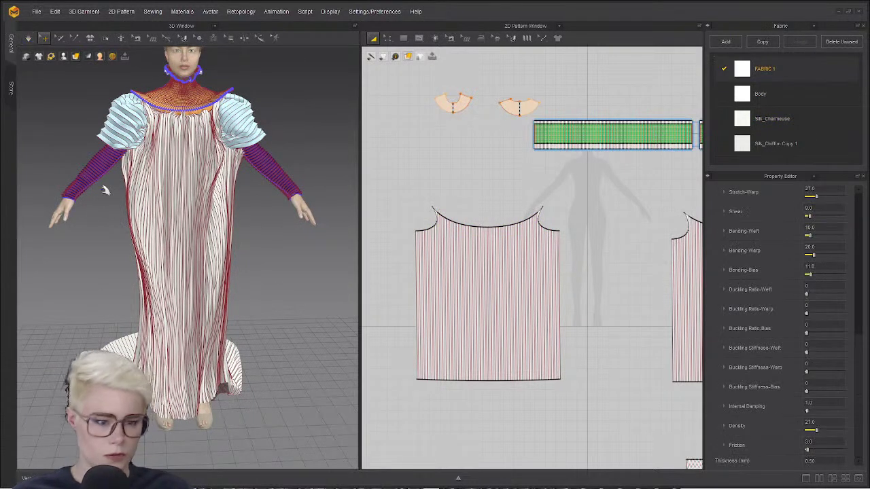
click(848, 68)
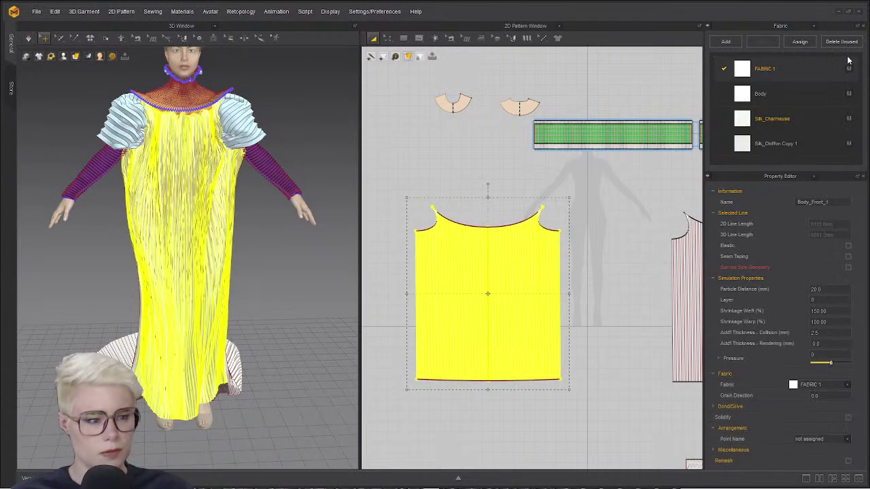
drag(735, 74, 198, 207)
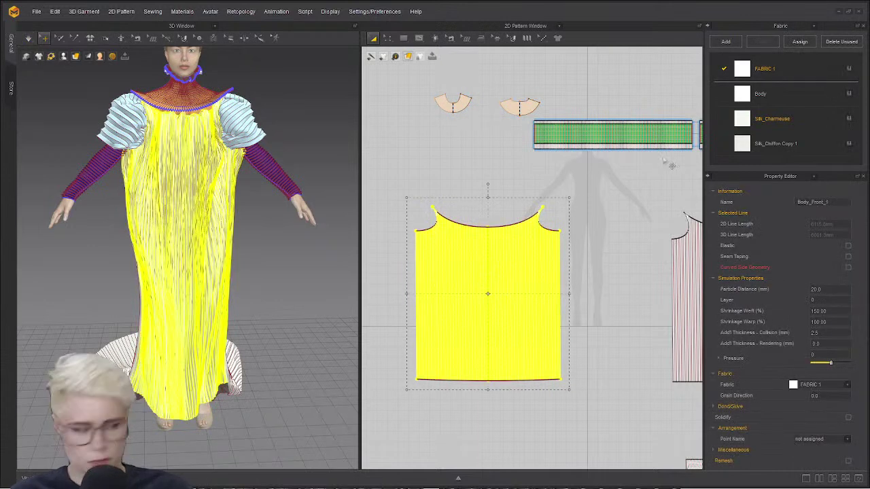
key(ctrl+a)
drag(742, 74, 193, 209)
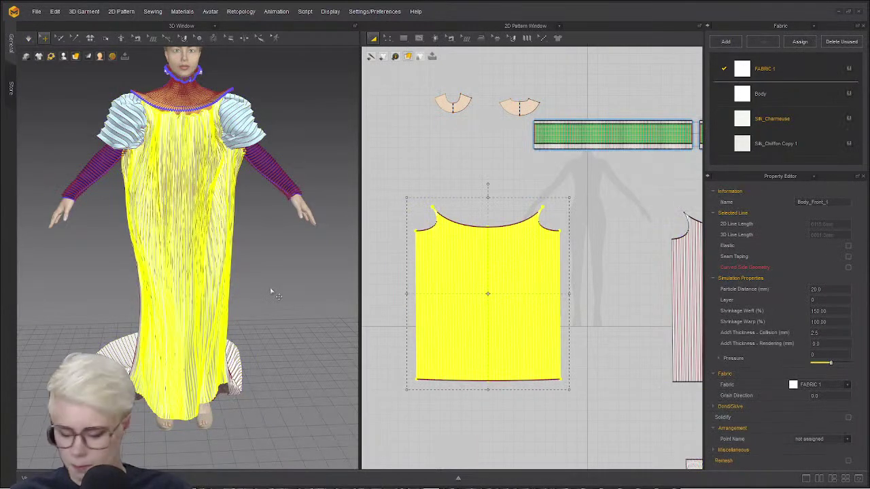
key(ctrl+a)
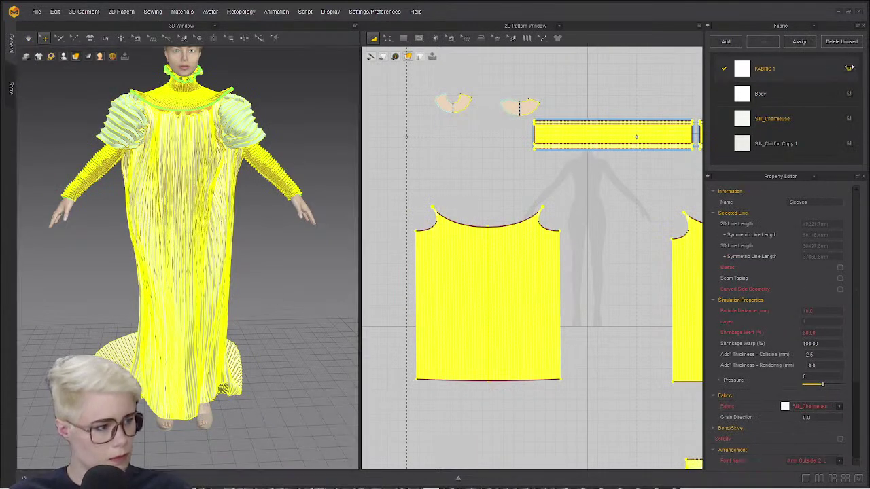
click(299, 151)
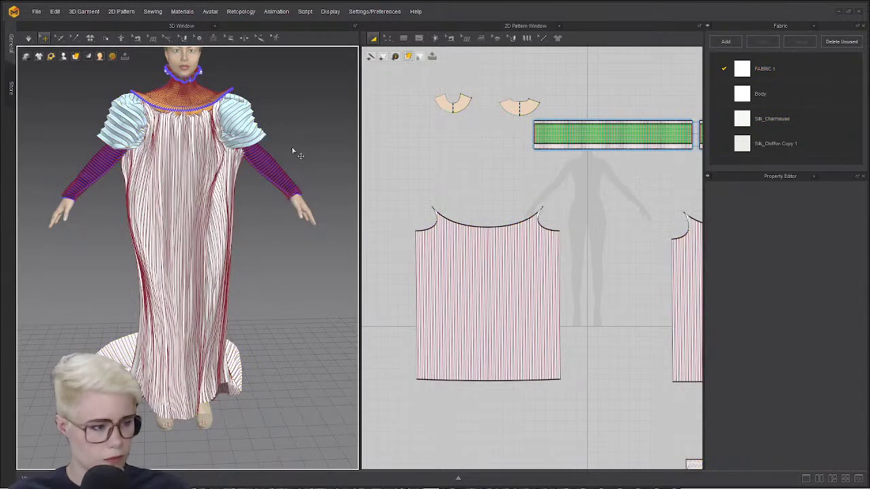
- Simulate the gown with FABRIC 1 on the body and strengthen Body_Front_1 and Body_Back_2
key(z)
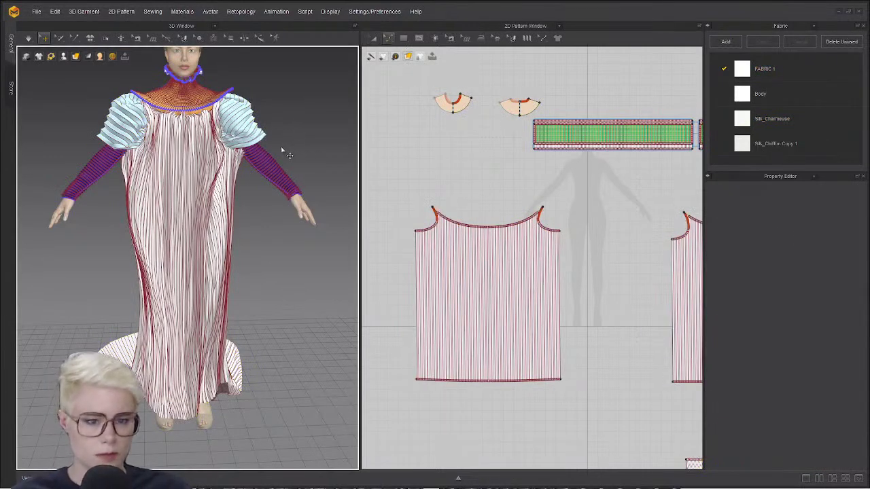
key(space)
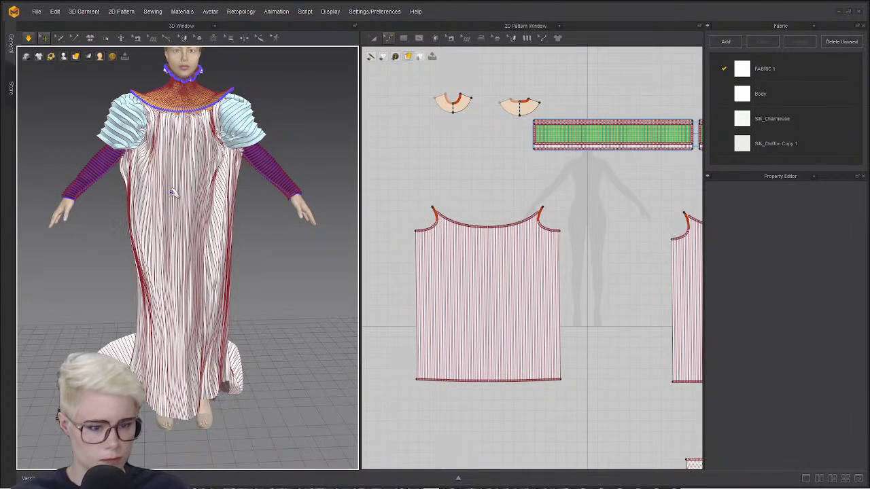
click(150, 197)
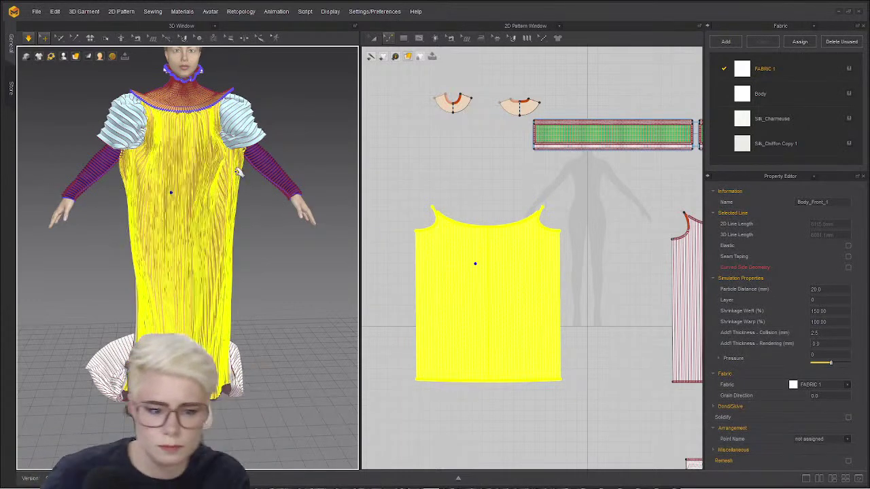
right_drag(259, 173, 238, 174)
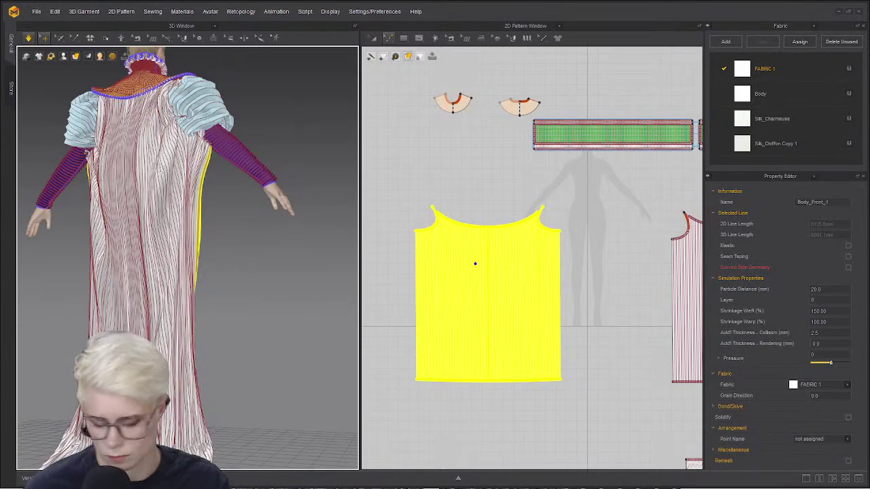
click(183, 196)
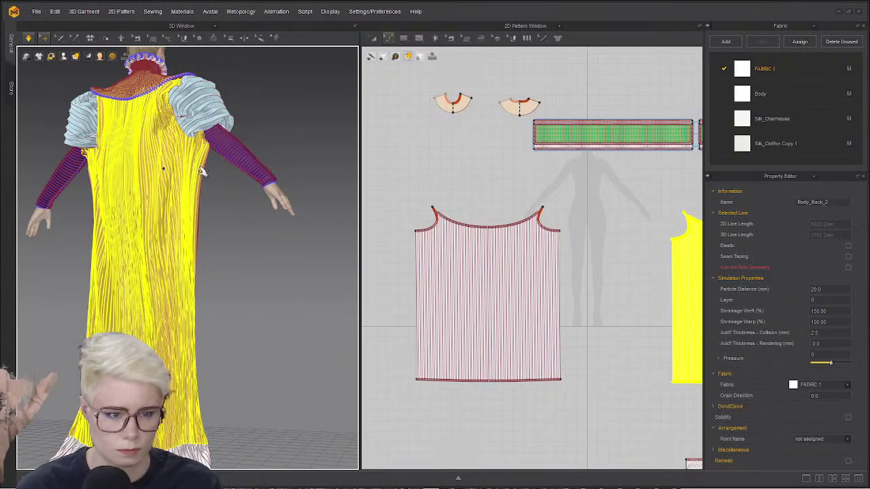
- Box-select the body mesh beneath the puff sleeve at the back underarm in the 3D view using Select Mesh
scroll(251, 180, up, 5)
scroll(157, 268, up, 6)
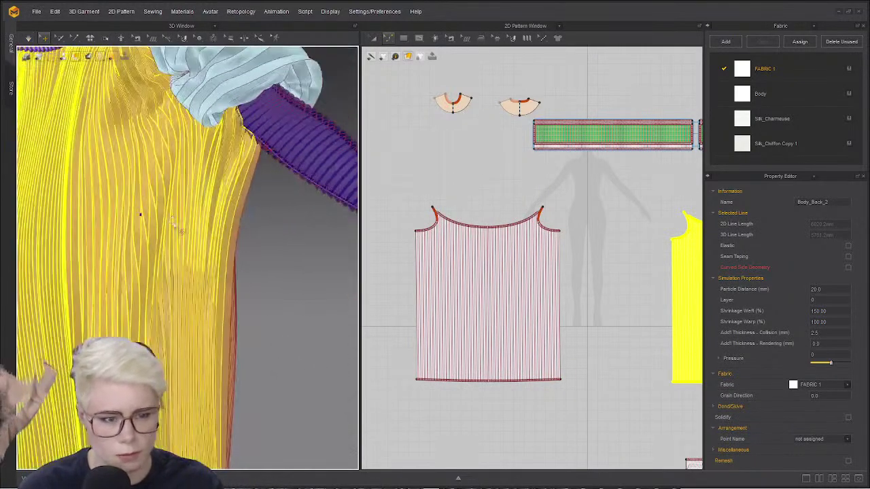
scroll(226, 164, down, 6)
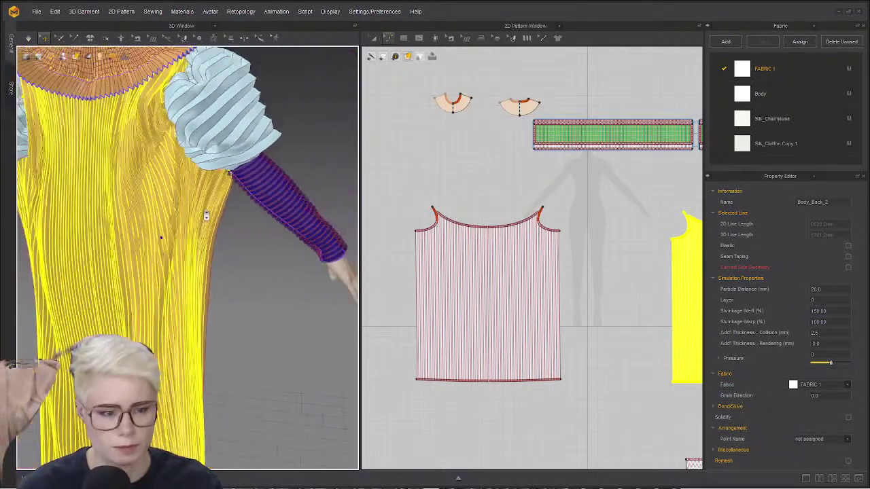
scroll(266, 165, up, 6)
click(264, 162)
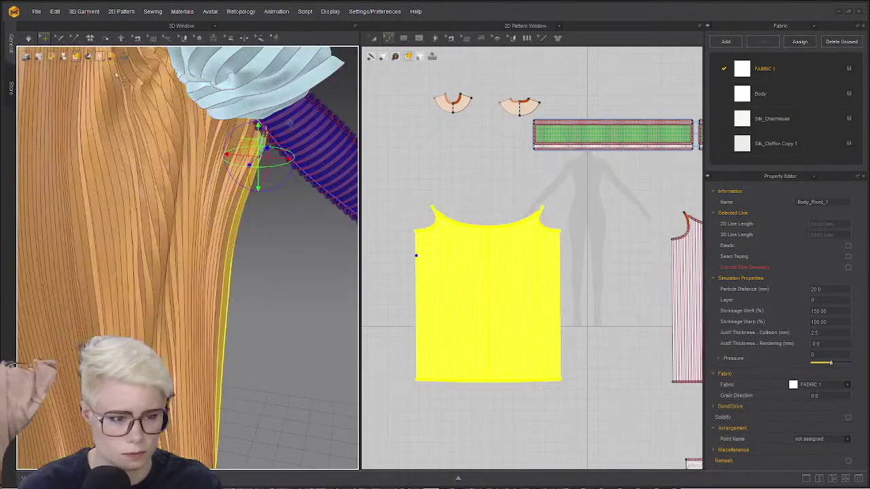
click(59, 38)
click(82, 71)
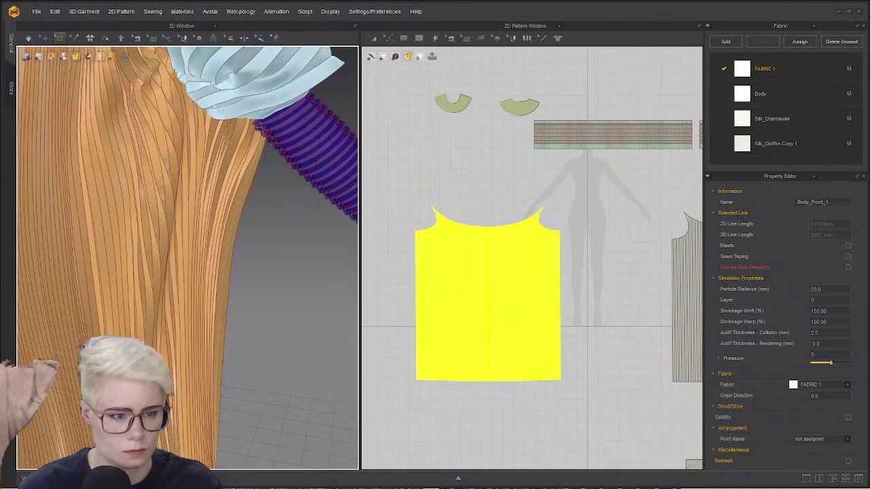
drag(211, 114, 268, 188)
- Select the mesh strip beneath the outer armhole of Body_Back_2 on the 2D pattern
scroll(488, 258, down, 3)
middle_drag(488, 258, 380, 185)
scroll(527, 162, up, 6)
scroll(609, 177, down, 2)
middle_drag(599, 178, 385, 125)
scroll(385, 124, down, 1)
drag(493, 189, 450, 137)
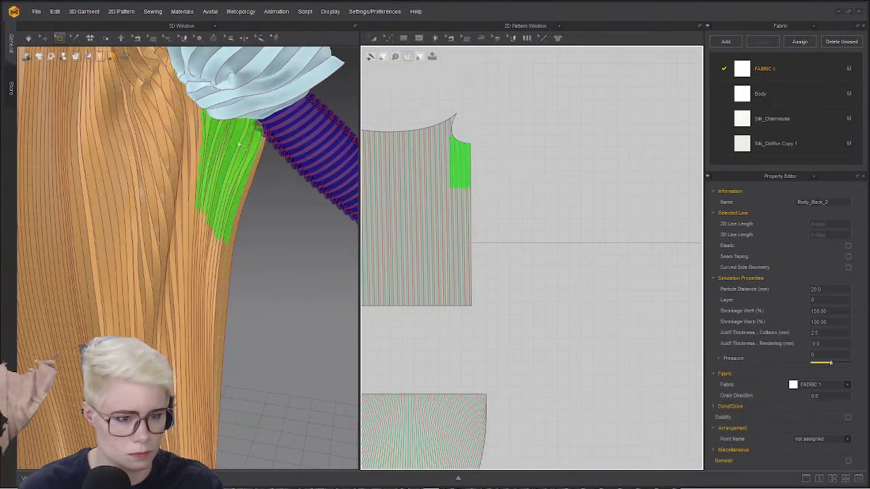
- Pull the selected underarm mesh of Body_Back_2 outward on the avatar and repeat with the strip beneath its opposite armhole
drag(240, 145, 208, 232)
scroll(459, 198, down, 3)
middle_drag(462, 198, 678, 177)
drag(571, 134, 590, 166)
scroll(129, 159, down, 5)
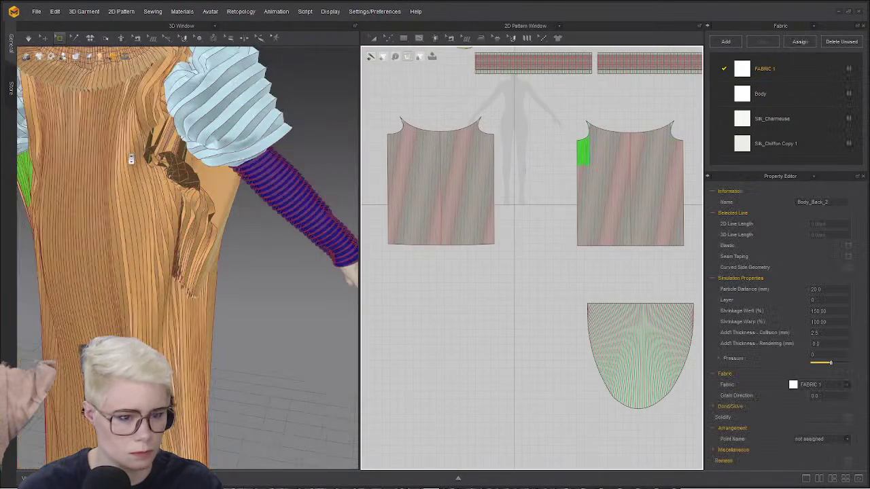
right_drag(130, 159, 179, 171)
drag(125, 249, 107, 280)
- Select the mesh strips beneath both armholes of Body_Front_1 on the 2D pattern
scroll(480, 212, down, 2)
middle_drag(500, 188, 574, 201)
scroll(572, 196, up, 4)
drag(580, 182, 546, 113)
middle_drag(483, 177, 599, 211)
drag(475, 139, 507, 187)
shift+drag(688, 182, 687, 182)
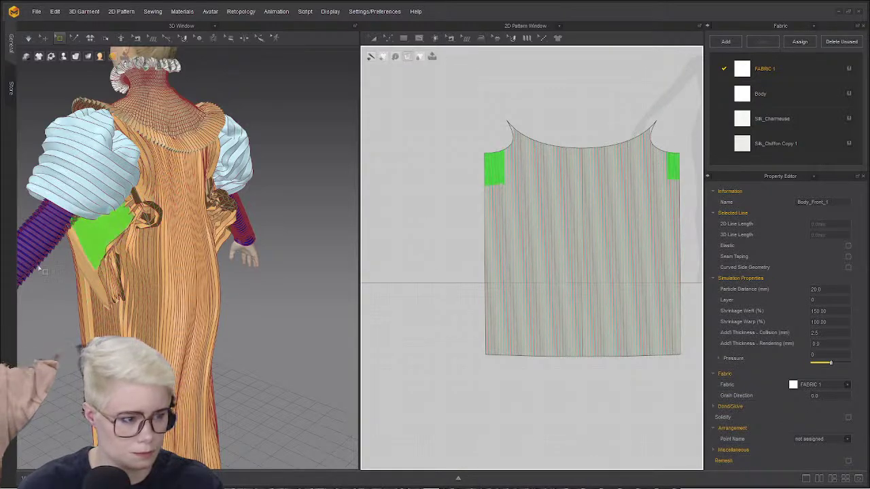
- Reselect only the mesh beneath the left-hand armhole of Body_Front_1 and pull it outward below the puff sleeve
right_drag(65, 240, 165, 214)
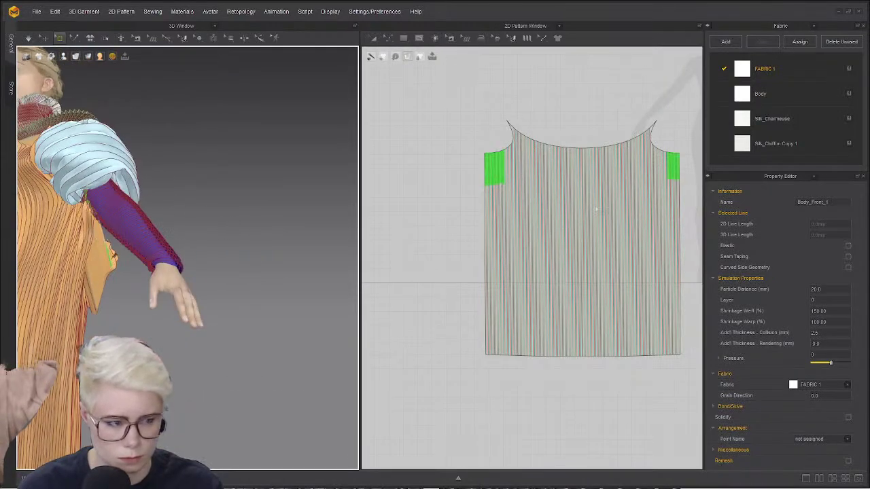
drag(467, 141, 520, 198)
right_drag(181, 251, 122, 292)
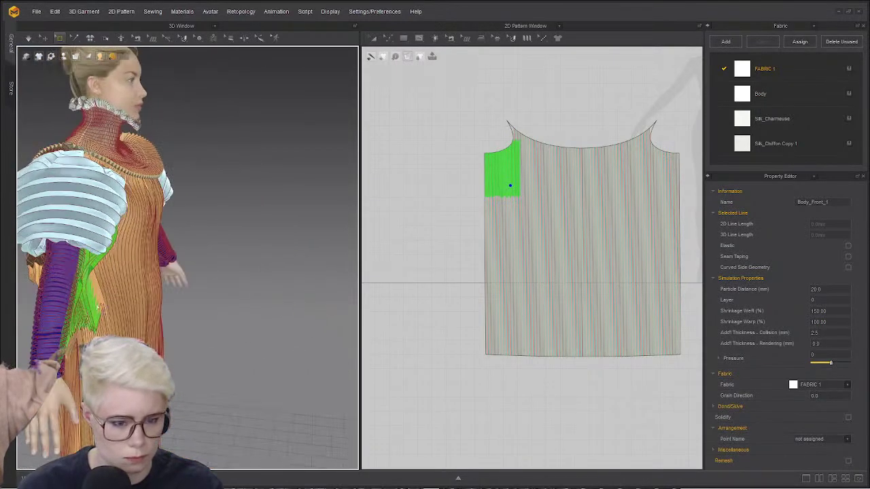
drag(96, 308, 263, 291)
- Select the mesh beneath the right-hand armhole of Body_Front_1, pull it out from under the sleeve and simulate the gown
drag(688, 190, 650, 139)
right_drag(299, 257, 137, 255)
right_drag(245, 262, 191, 253)
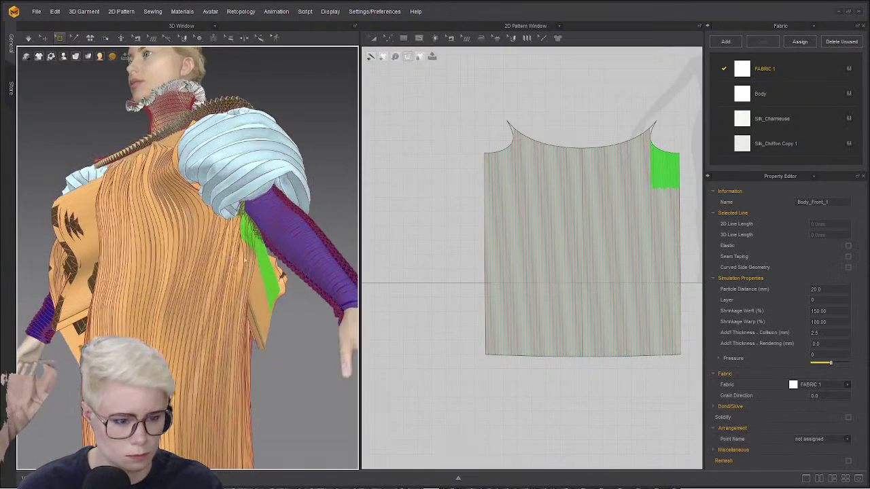
drag(275, 282, 245, 292)
right_drag(224, 296, 253, 274)
drag(249, 277, 285, 303)
right_drag(319, 296, 280, 304)
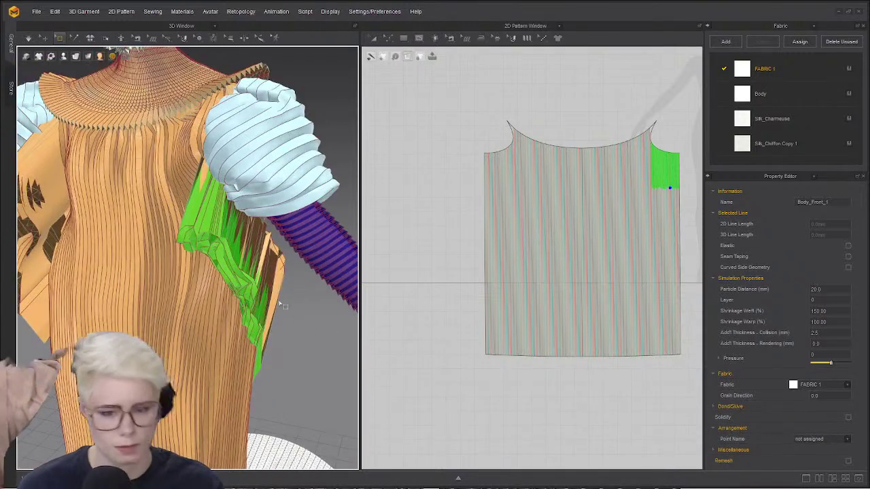
key(space)
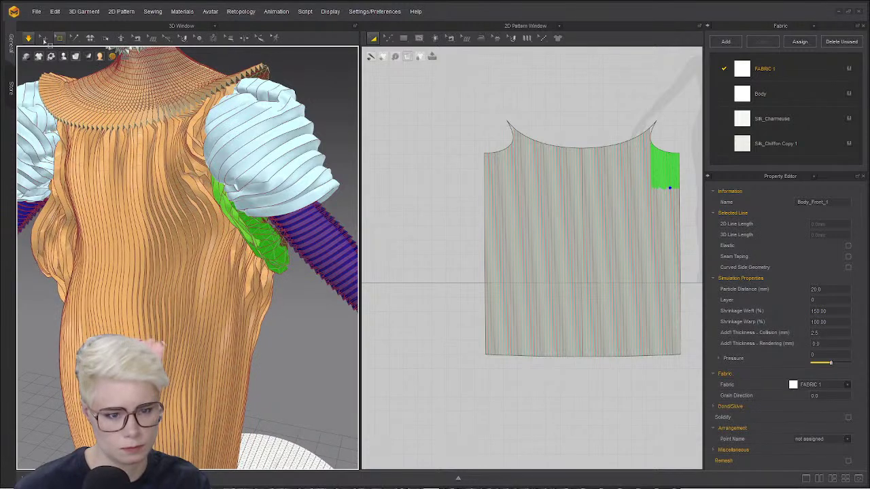
- Switch from mesh selection to pattern selection and display the 3D garment with the Thick Textured surface
key(z)
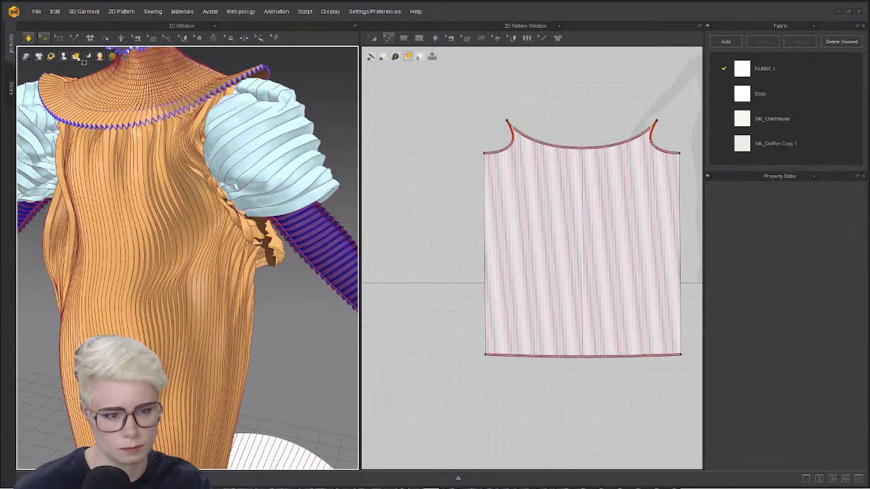
click(76, 57)
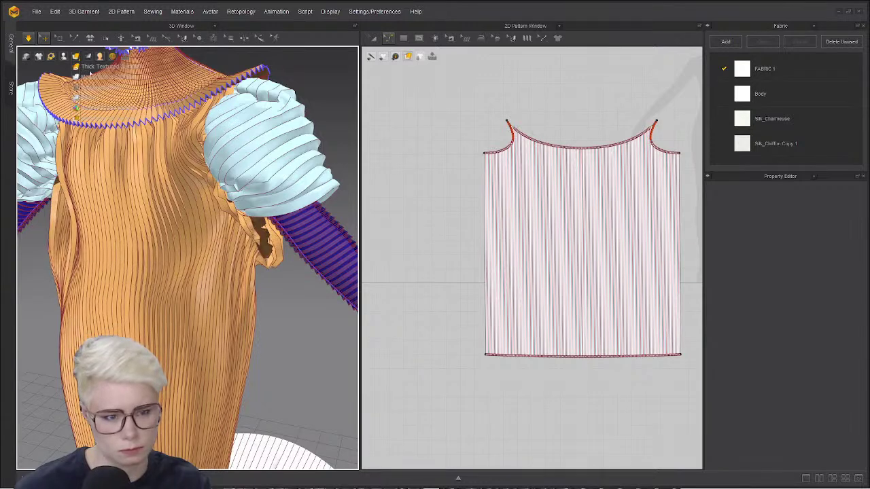
click(89, 68)
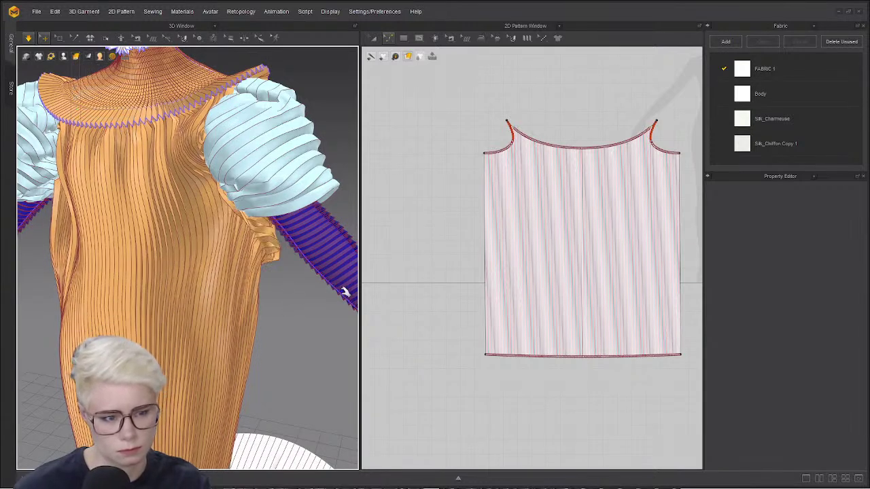
right_drag(358, 293, 320, 291)
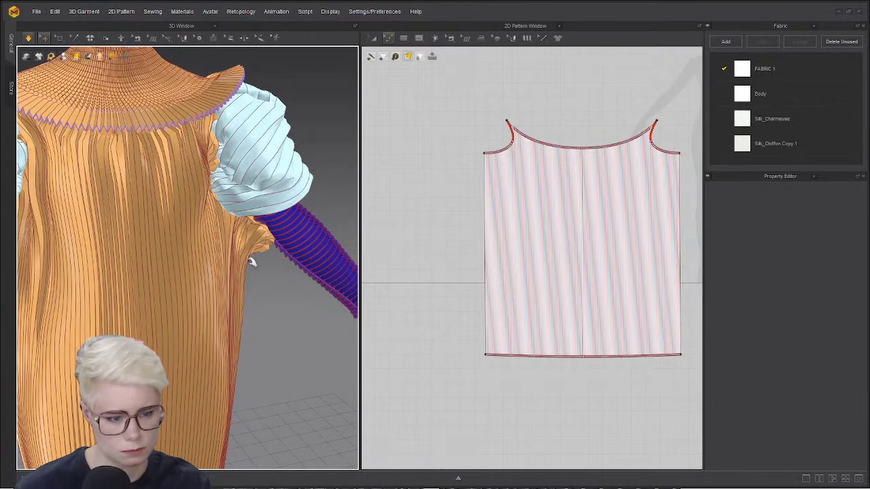
- Undo the simulation and the underarm mesh pulls on Body_Front_1 and Body_Back_2
key(ctrl+z)
key(ctrl+z)
key(ctrl+z)
key(ctrl+z)
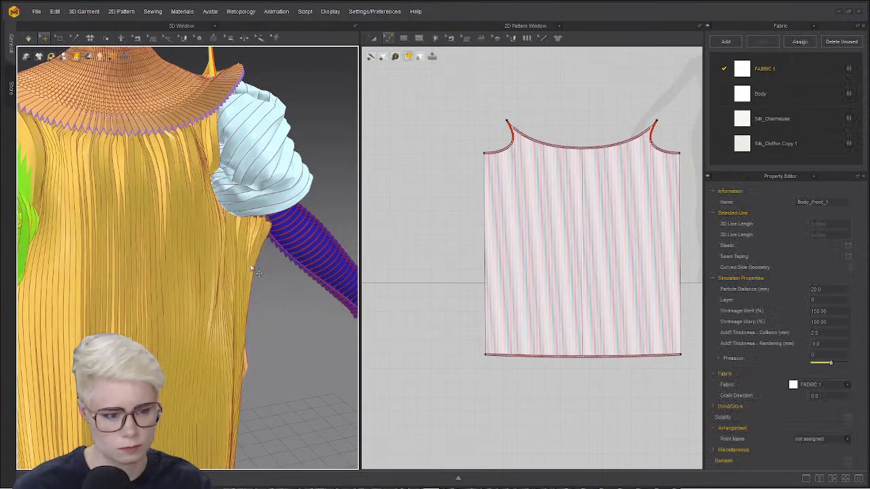
key(ctrl+z)
key(ctrl+z)
key(ctrl+z)
key(ctrl+z)
key(ctrl+z)
key(ctrl+z)
key(ctrl+z)
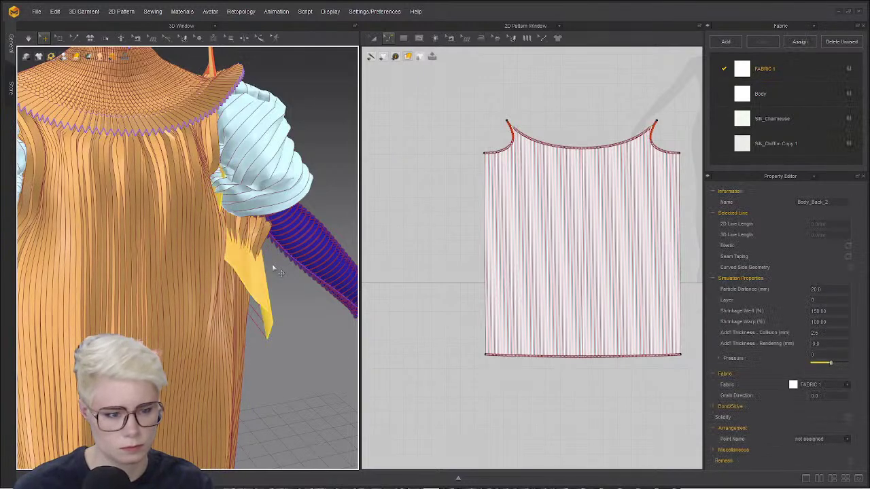
- Undo the strengthening of the body pieces and their FABRIC 1 assignment, going back to Silk_Charmeuse
key(ctrl+z)
key(ctrl+z)
key(ctrl+z)
key(ctrl+z)
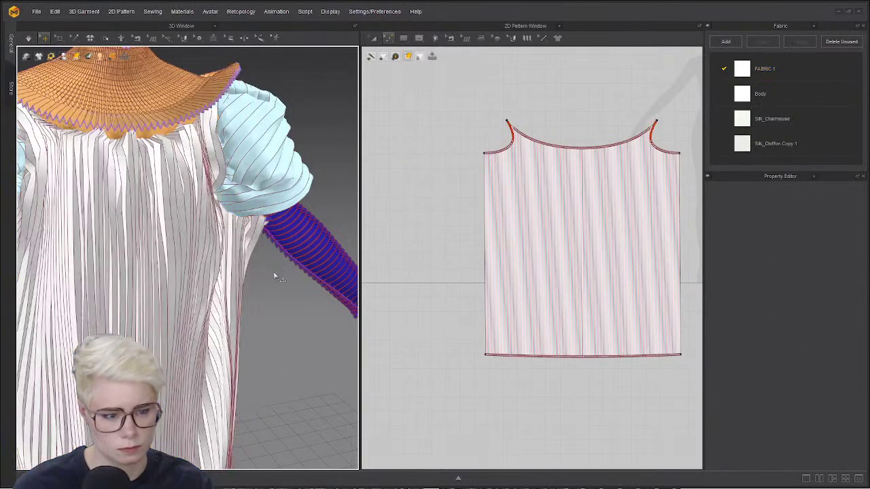
key(ctrl+z)
key(ctrl+z)
key(ctrl+z)
key(ctrl+z)
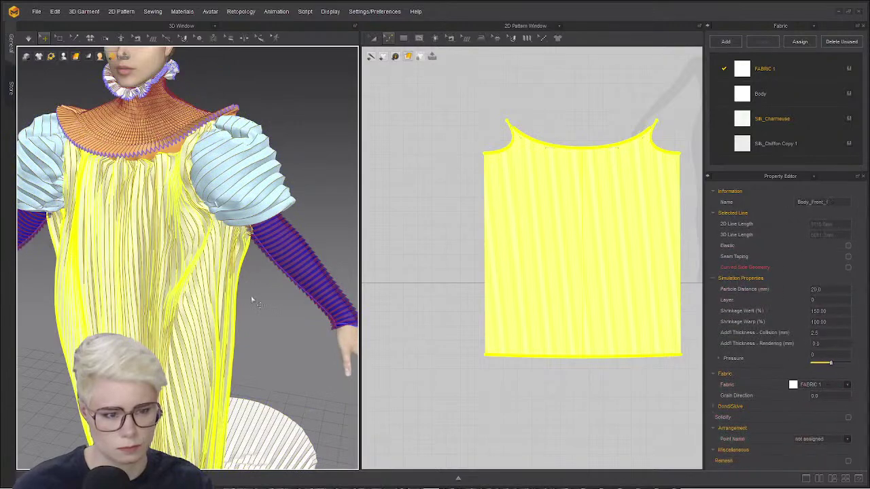
key(ctrl+z)
key(ctrl+z)
key(ctrl+z)
key(ctrl+z)
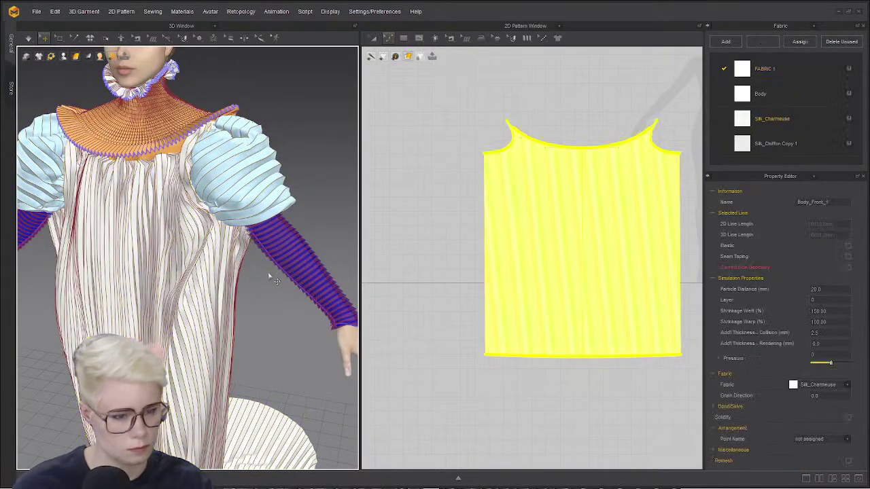
- Undo the freezing of the puff sleeves and the earlier simulation, back to the slim body drape with deactivated sleeves
key(ctrl+z)
key(ctrl+z)
key(ctrl+z)
key(ctrl+z)
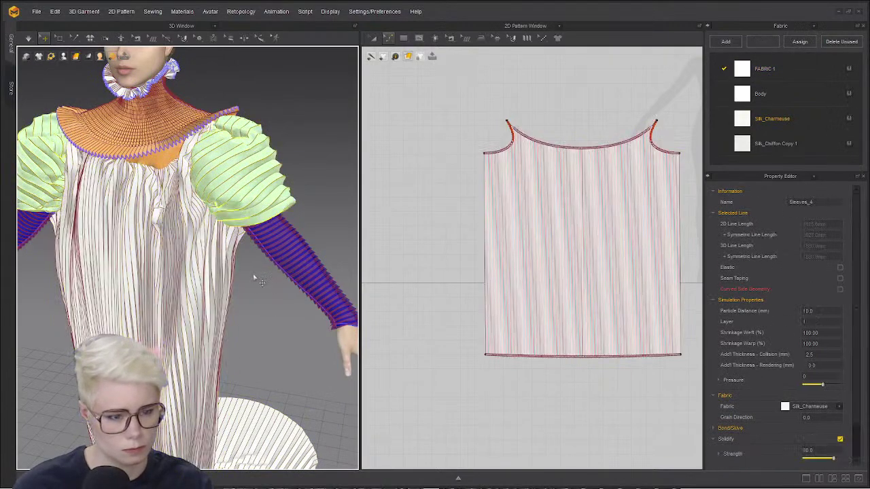
key(ctrl+z)
key(ctrl+z)
key(ctrl+z)
key(ctrl+z)
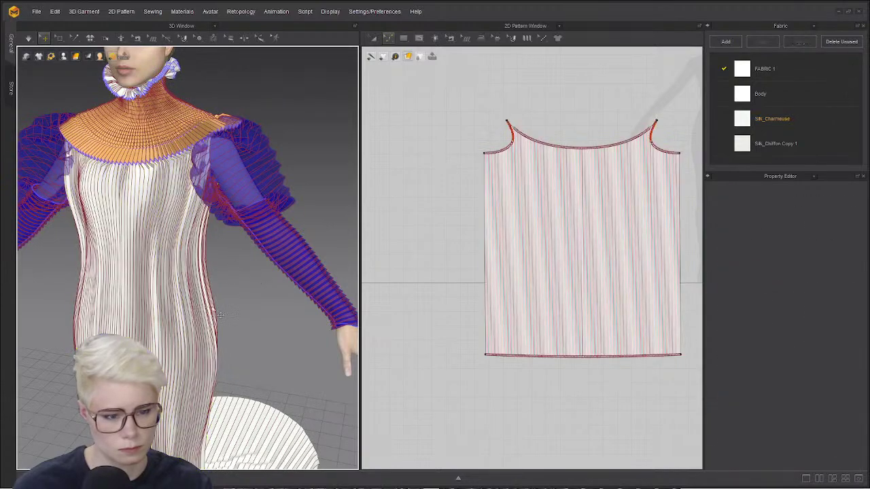
- Select both puff sleeves and both lower sleeves in the 3D view, reactivate them and clear the selection
right_drag(220, 315, 178, 266)
scroll(179, 287, up, 2)
scroll(179, 288, down, 5)
click(107, 204)
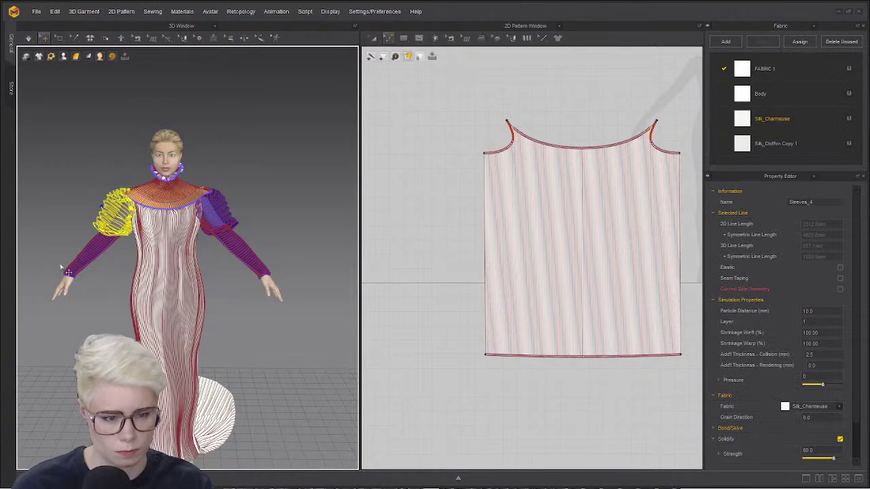
shift+click(76, 263)
shift+click(220, 222)
shift+click(251, 257)
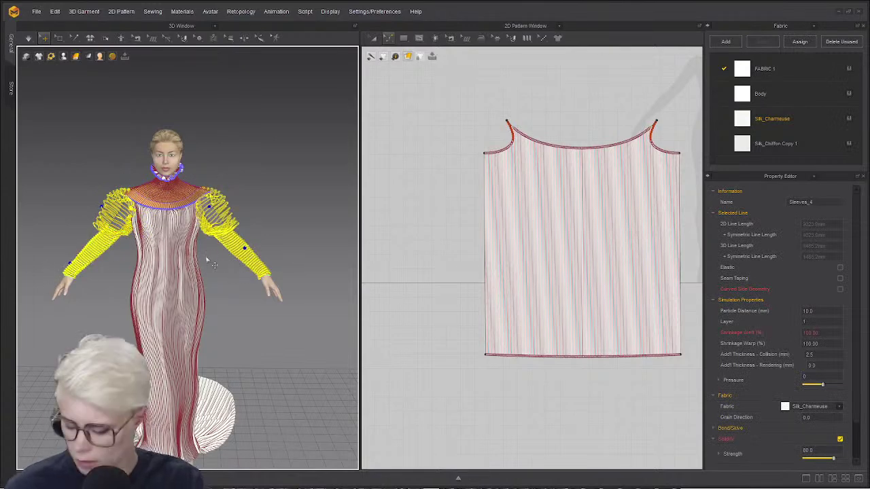
key(shift+q)
key(shift+a)
key(ctrl+j)
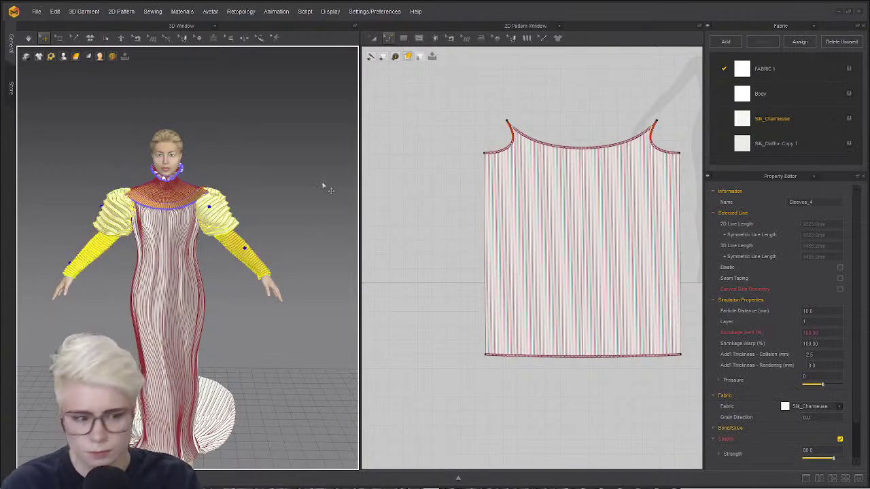
click(324, 186)
- Examine the drape of the gown's body, collar and sleeves from the front and sides, close up and at full length
scroll(247, 218, up, 4)
right_drag(262, 206, 253, 181)
middle_drag(185, 280, 206, 204)
right_drag(207, 204, 213, 245)
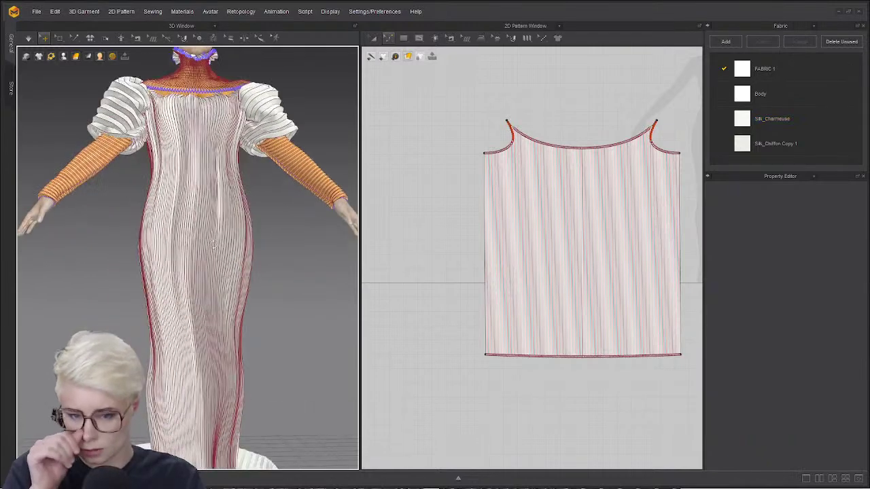
scroll(213, 243, down, 5)
scroll(229, 258, up, 4)
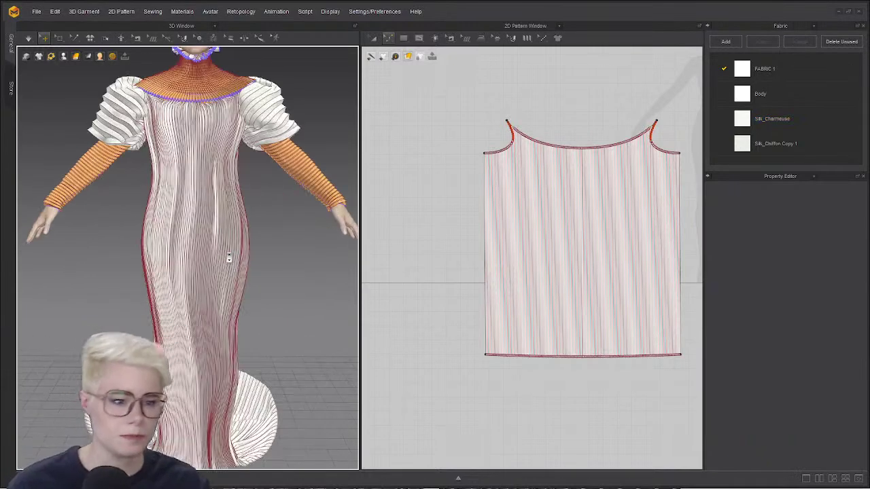
scroll(229, 259, down, 1)
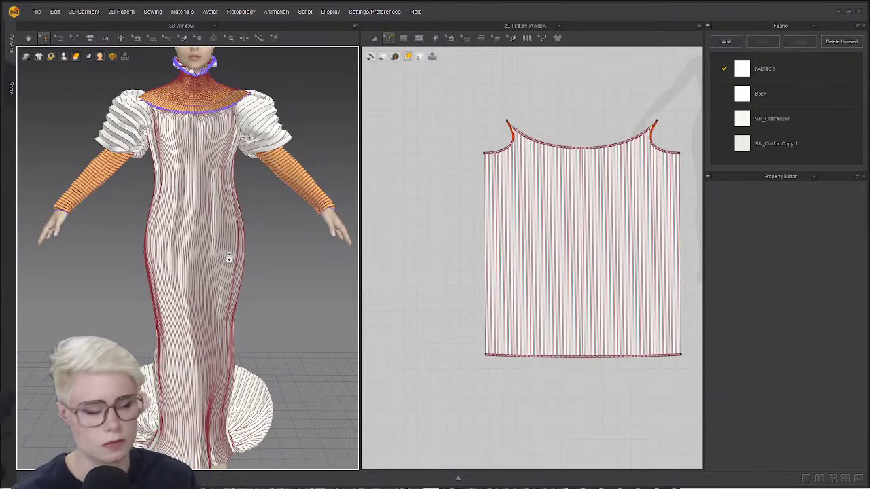
scroll(239, 164, down, 3)
scroll(240, 164, up, 4)
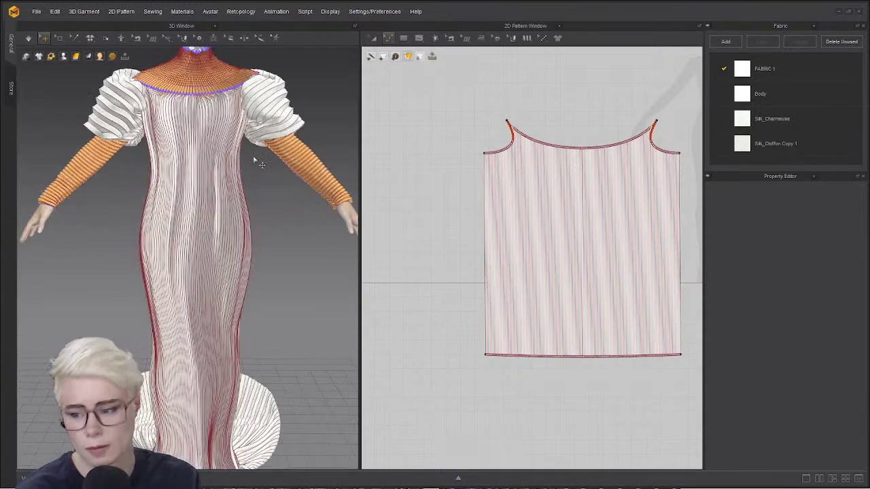
scroll(255, 190, down, 1)
scroll(255, 190, down, 2)
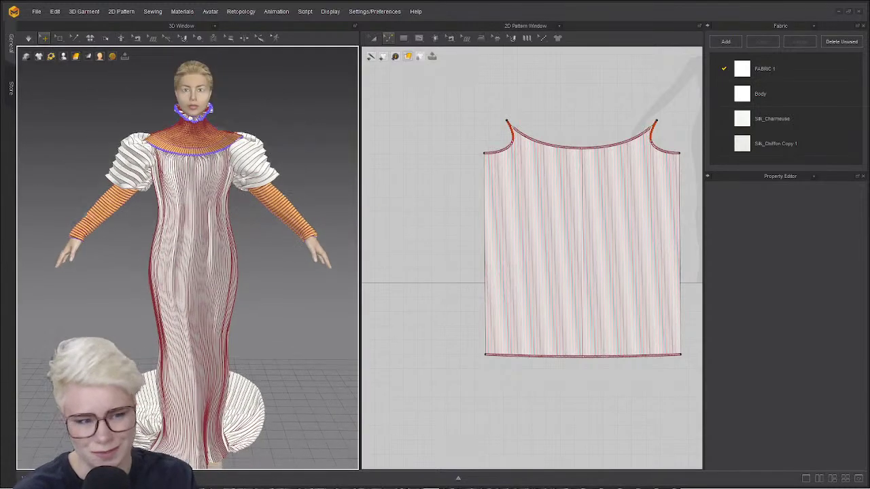
right_drag(255, 191, 259, 229)
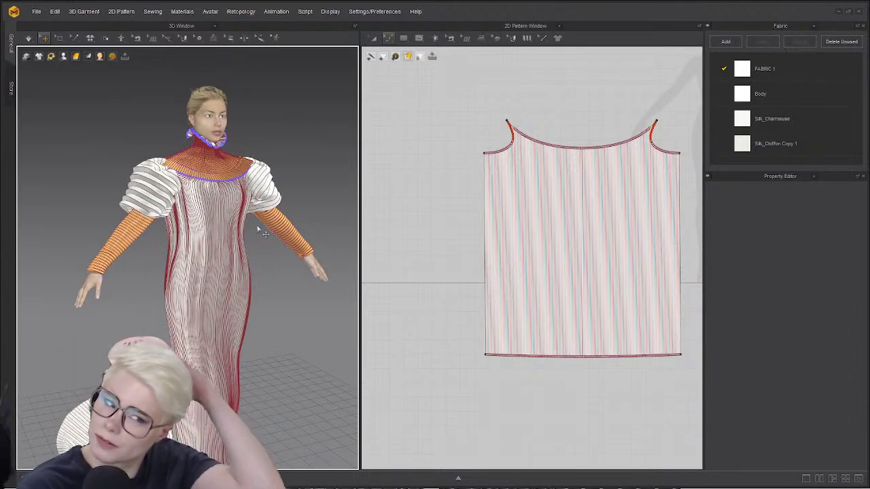
right_drag(255, 227, 215, 237)
scroll(215, 238, down, 1)
mouse_move(215, 238)
middle_down()
mouse_move(221, 178)
mouse_move(223, 231)
middle_up()
scroll(220, 178, up, 2)
scroll(224, 229, down, 1)
scroll(195, 145, up, 1)
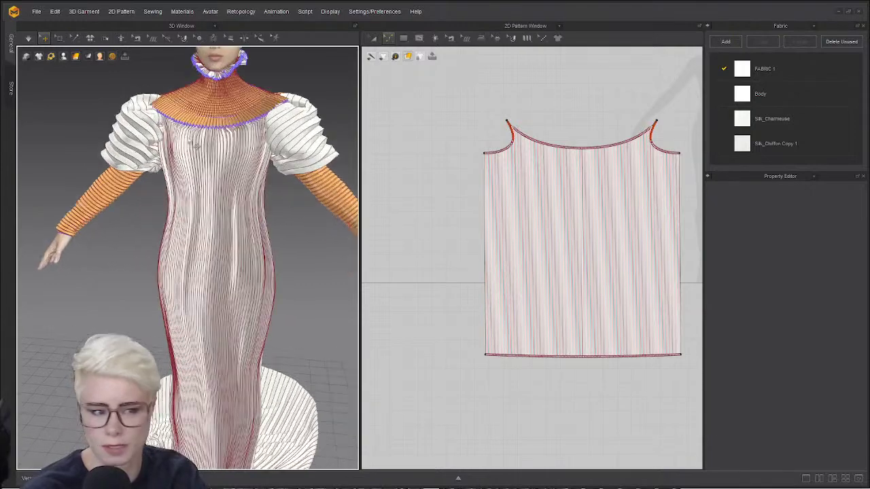
scroll(195, 145, up, 1)
middle_drag(195, 145, 212, 184)
right_drag(212, 184, 225, 213)
mouse_move(190, 170)
right_down()
mouse_move(228, 178)
mouse_move(191, 163)
right_up()
scroll(187, 153, down, 2)
mouse_move(184, 146)
middle_down()
mouse_move(170, 83)
mouse_move(172, 144)
middle_up()
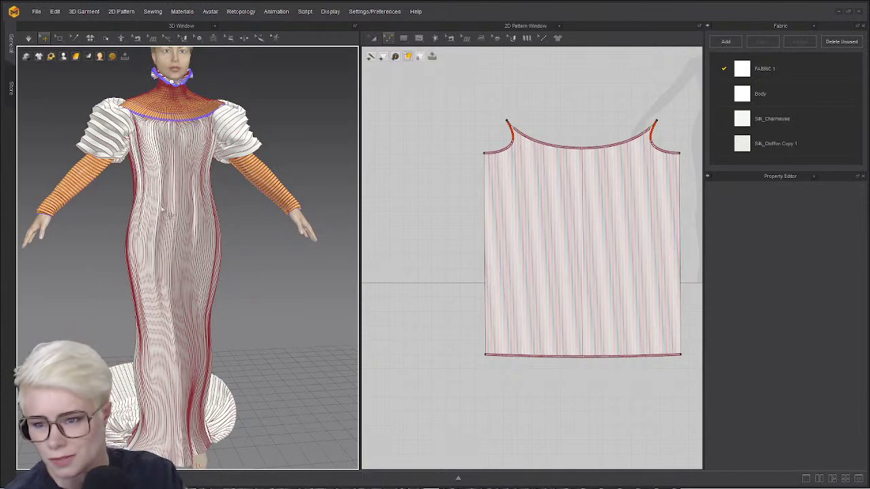
scroll(198, 163, up, 5)
scroll(272, 199, up, 2)
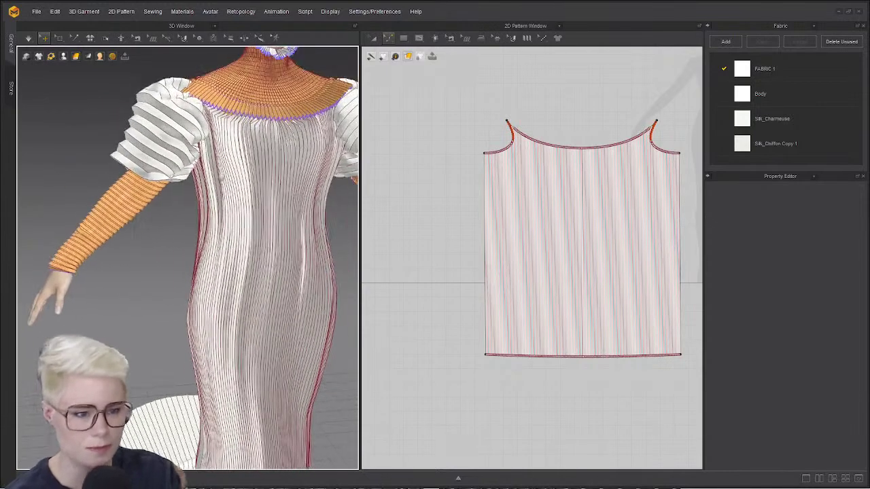
scroll(271, 199, down, 1)
middle_drag(271, 199, 220, 226)
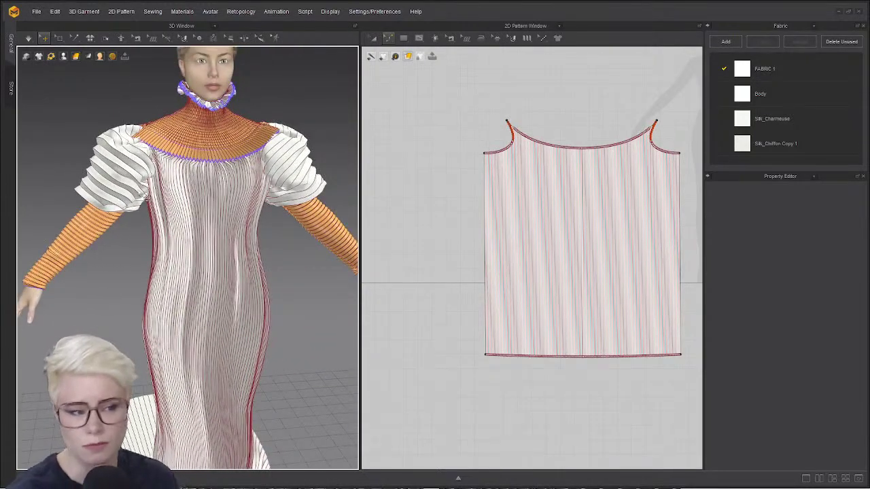